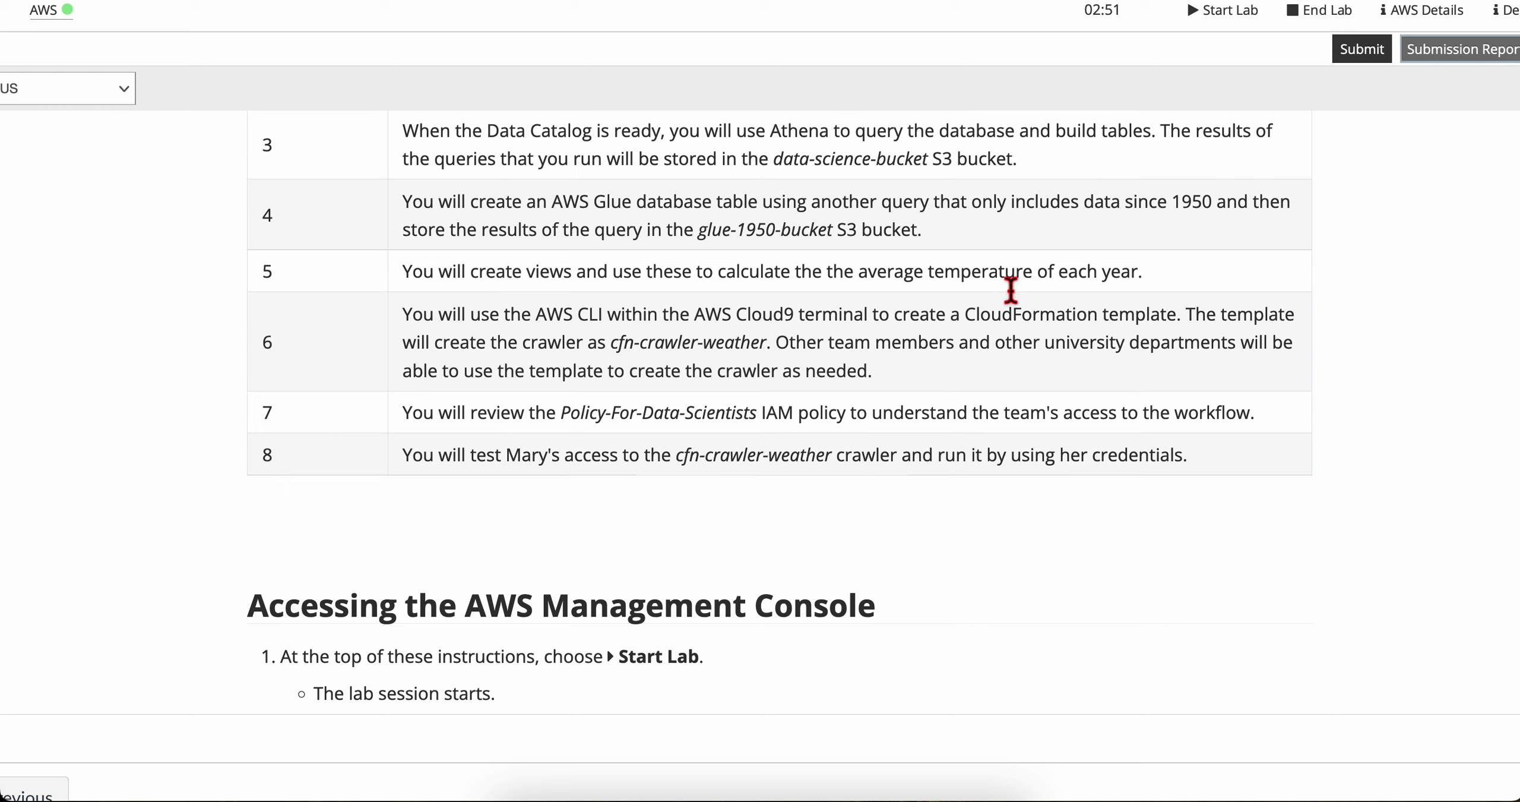
# Step: Read the remaining workflow steps in the lab overview table and the instructions for accessing the AWS Management Console
pyautogui.scroll(-2, 665, 400)
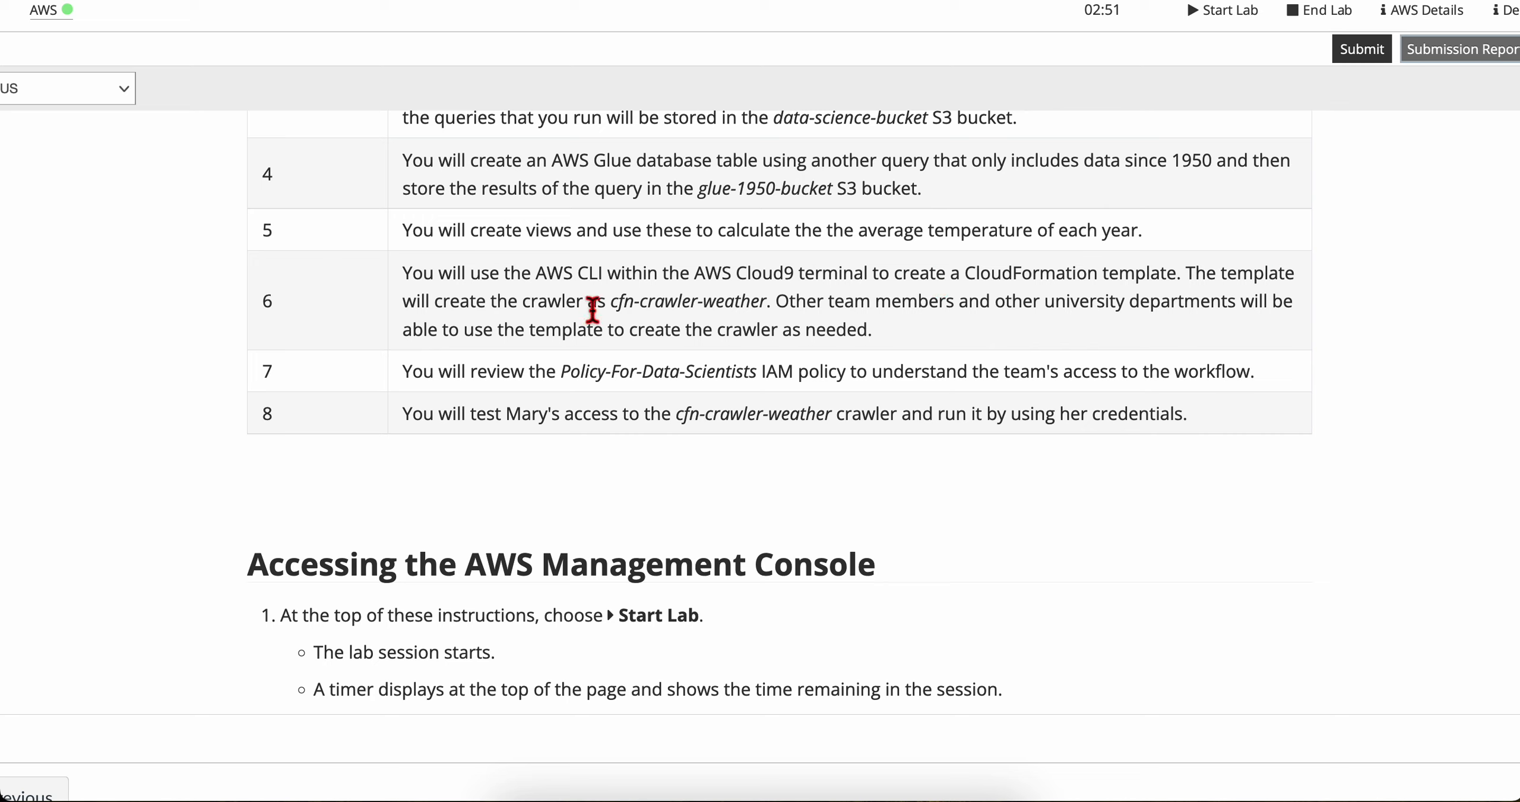
pyautogui.scroll(-1, 786, 345)
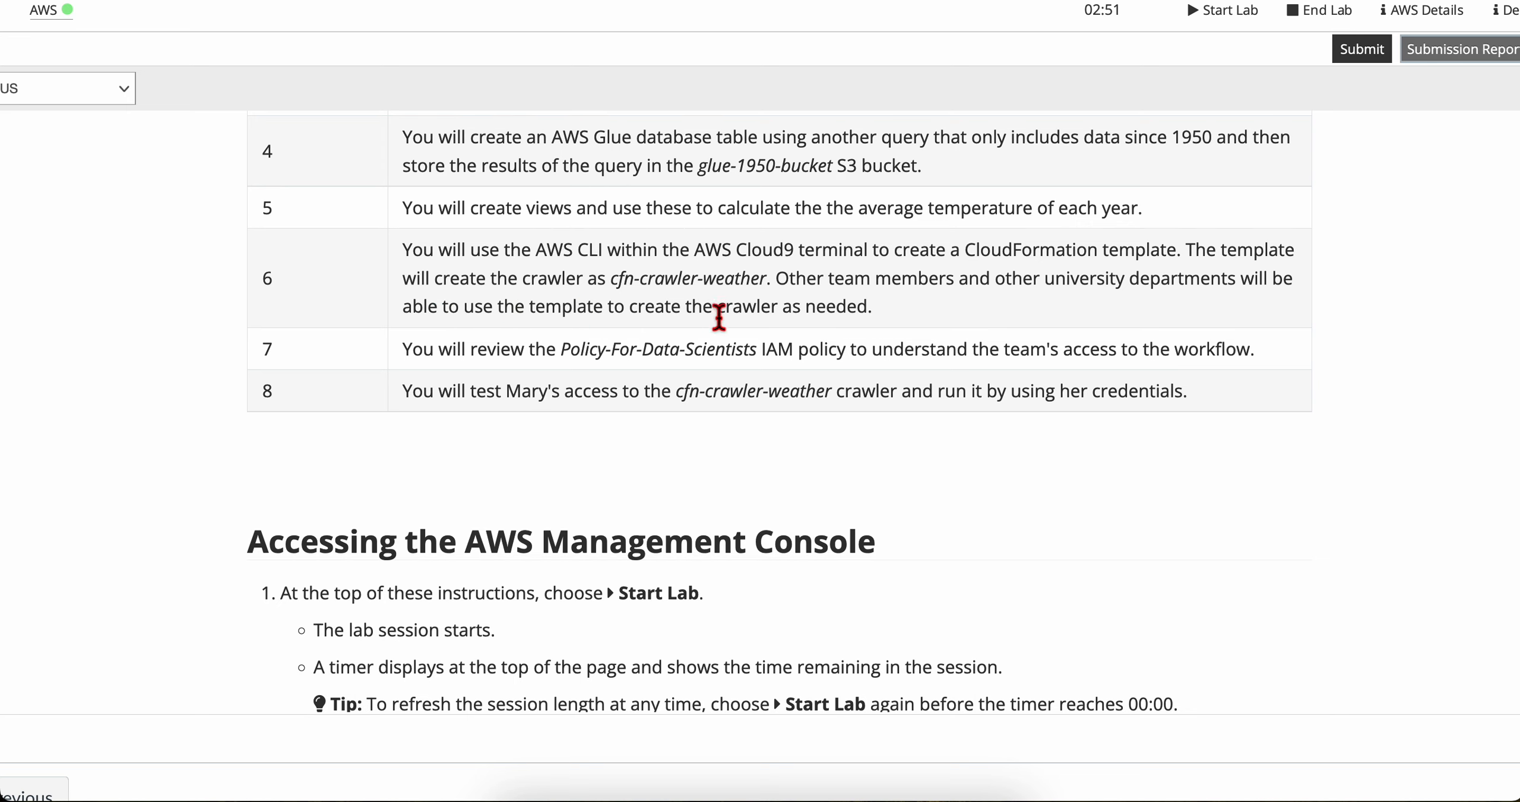
pyautogui.scroll(-3, 444, 380)
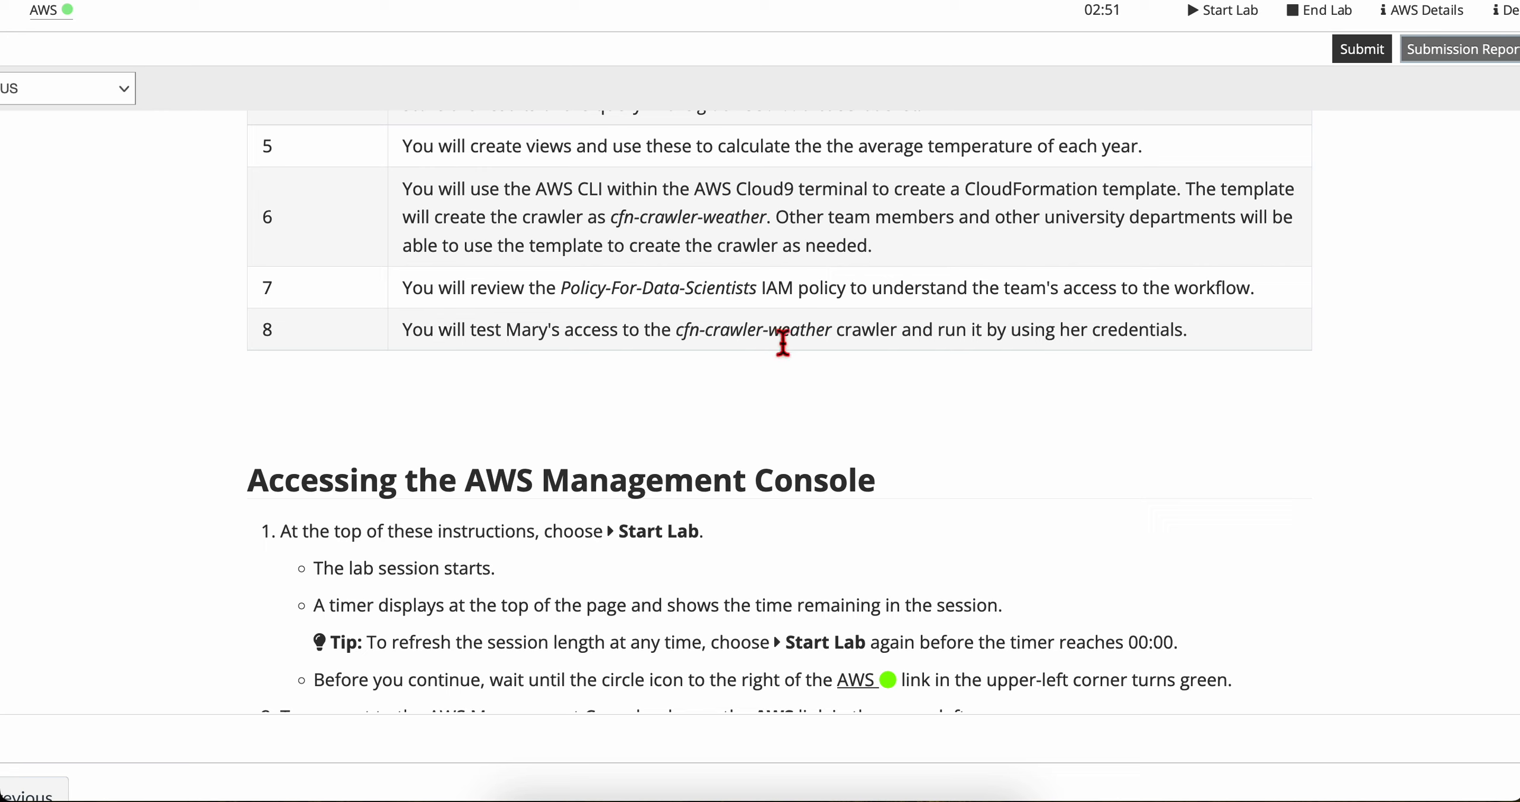
pyautogui.moveTo(930, 335); pyautogui.dragTo(1230, 344)
pyautogui.click(1231, 348)
pyautogui.scroll(-2, 796, 436)
pyautogui.scroll(-3, 795, 437)
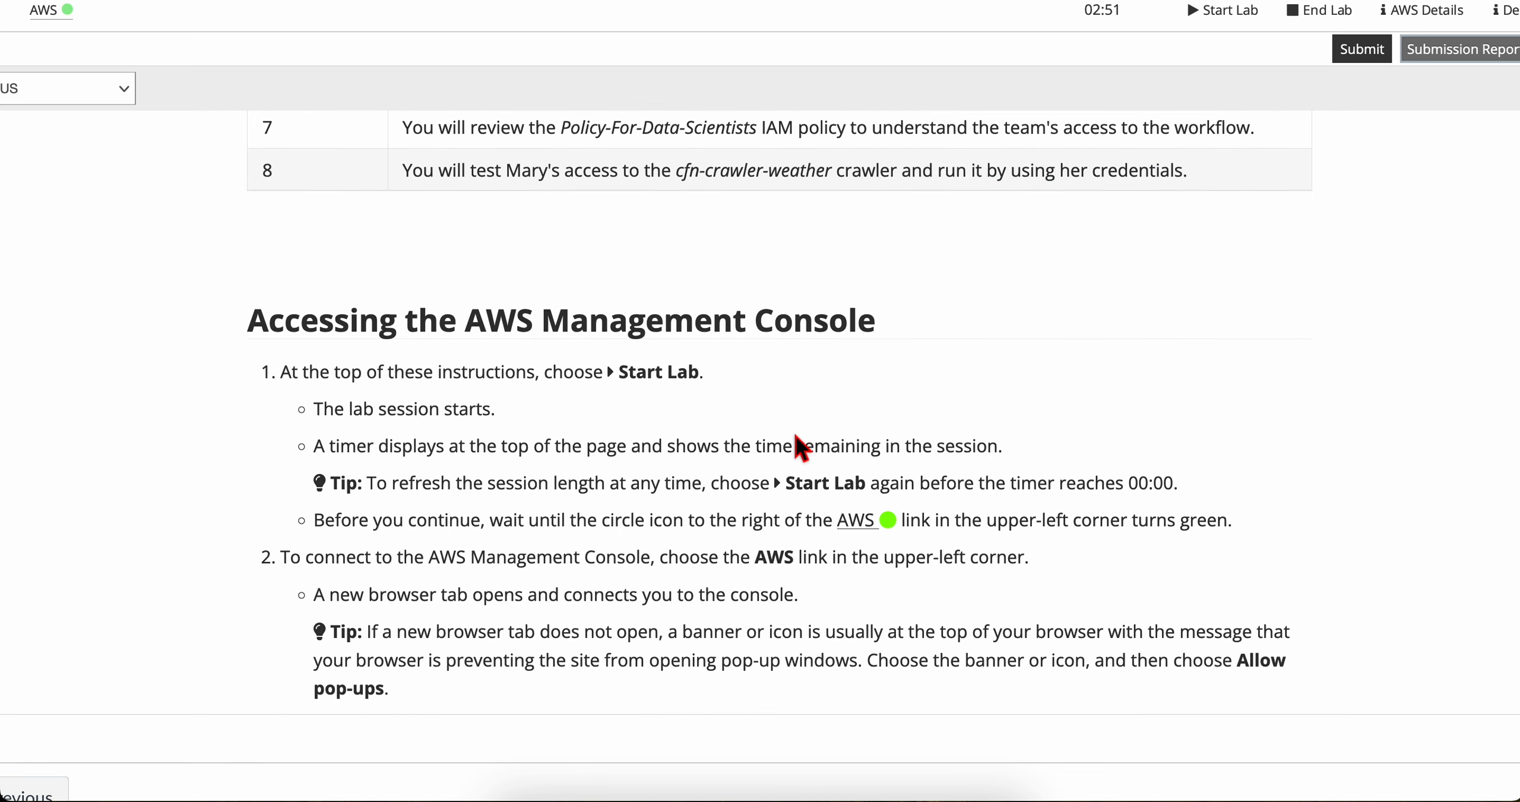
pyautogui.scroll(-10, 796, 439)
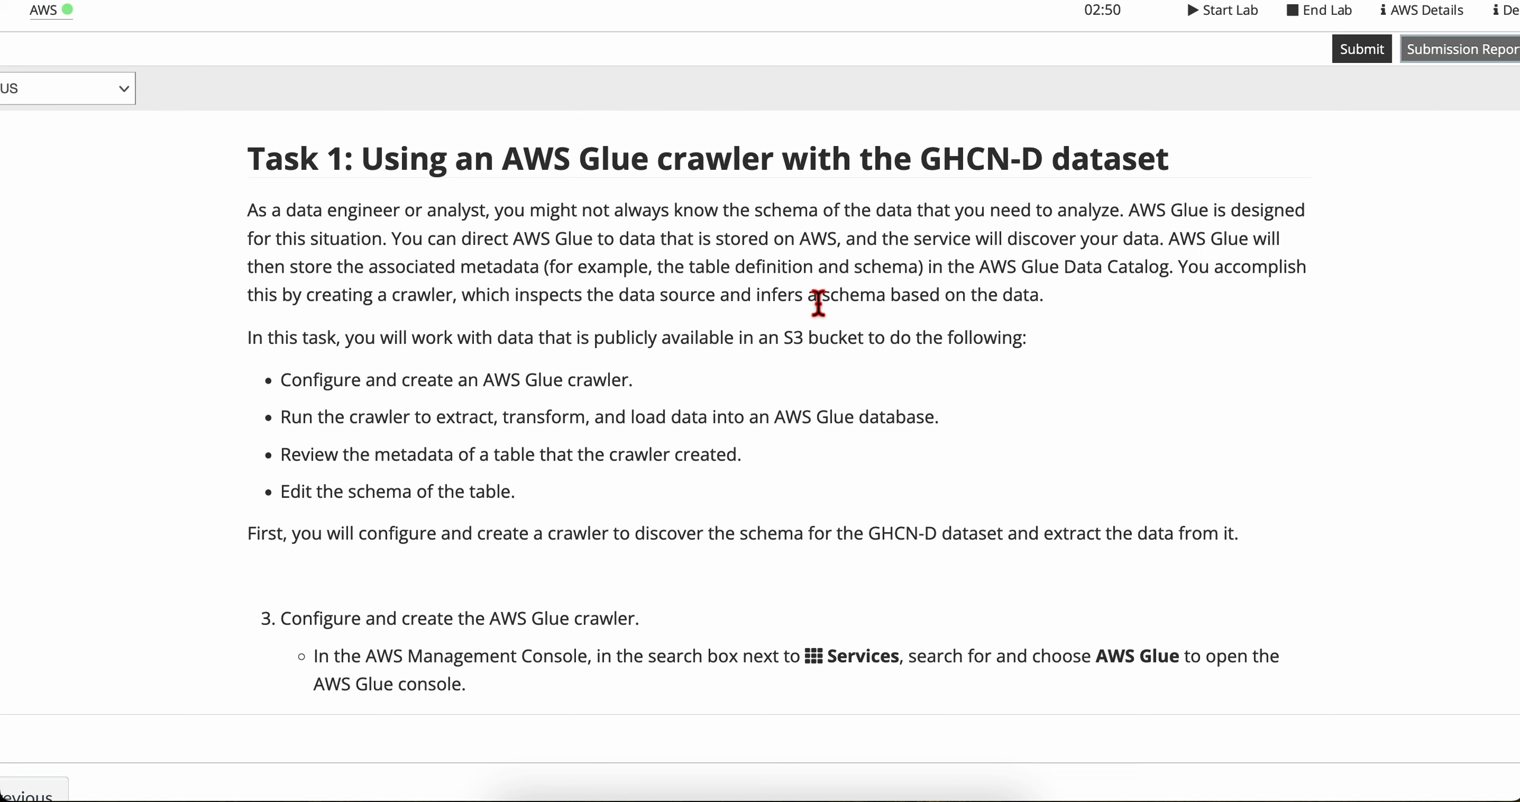
# Step: Read the Task 1 introduction and its list of objectives for using an AWS Glue crawler with the GHCN-D dataset
pyautogui.scroll(-2, 423, 404)
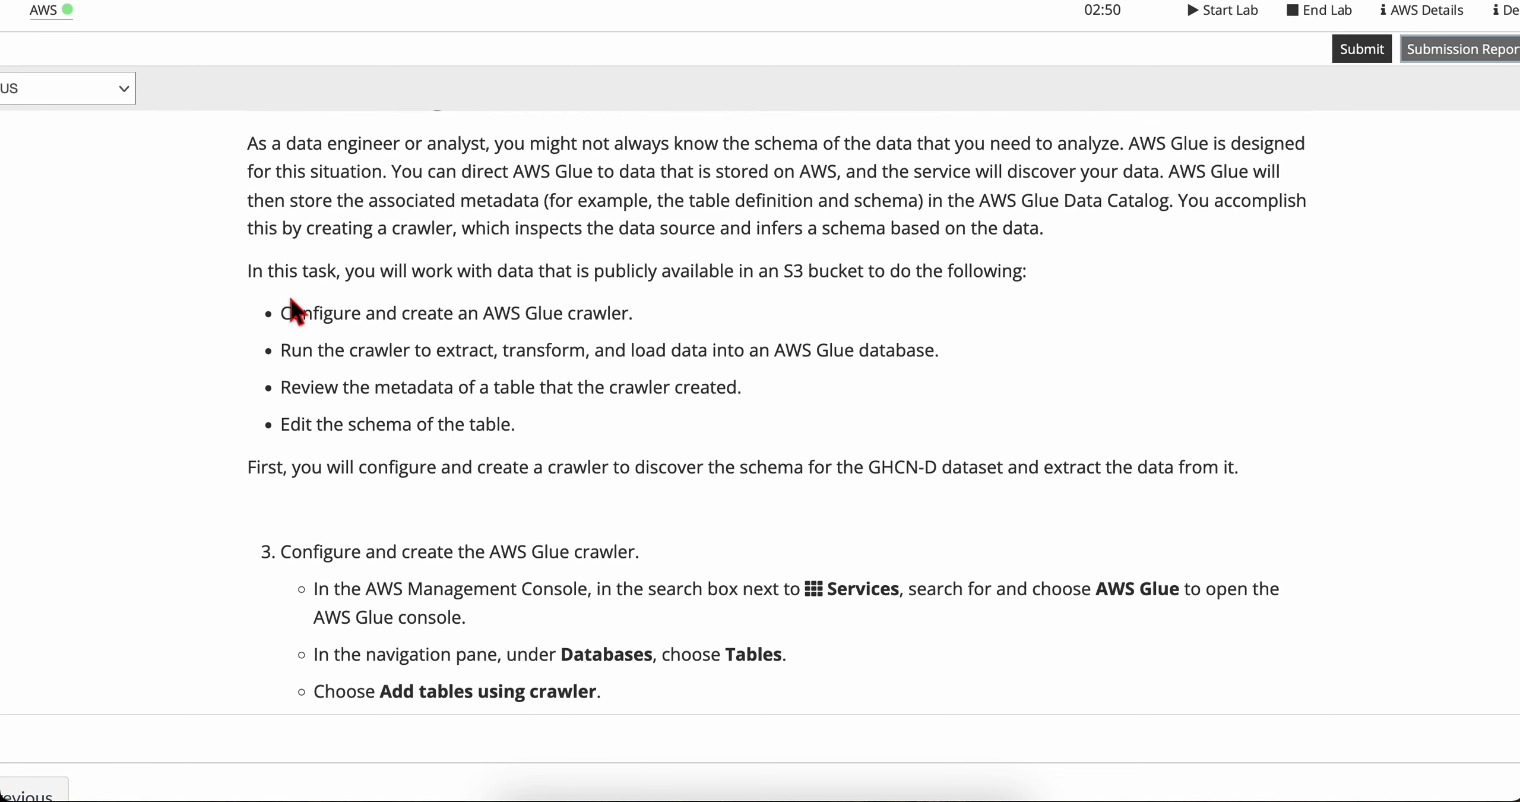
pyautogui.scroll(-1, 356, 271)
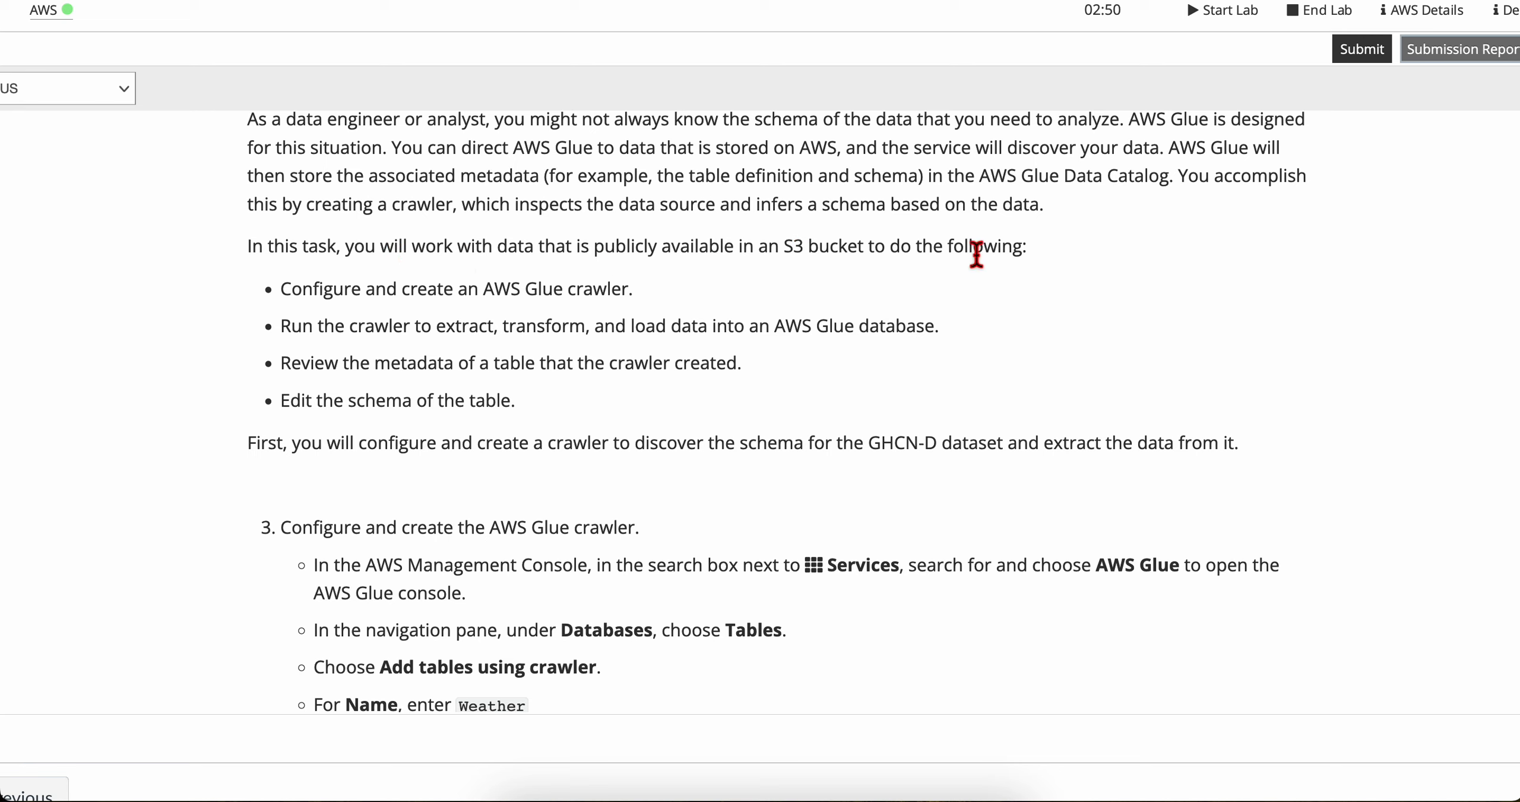
pyautogui.scroll(-1, 365, 307)
pyautogui.moveTo(281, 248); pyautogui.dragTo(624, 248)
pyautogui.click(688, 272)
pyautogui.scroll(-1, 384, 323)
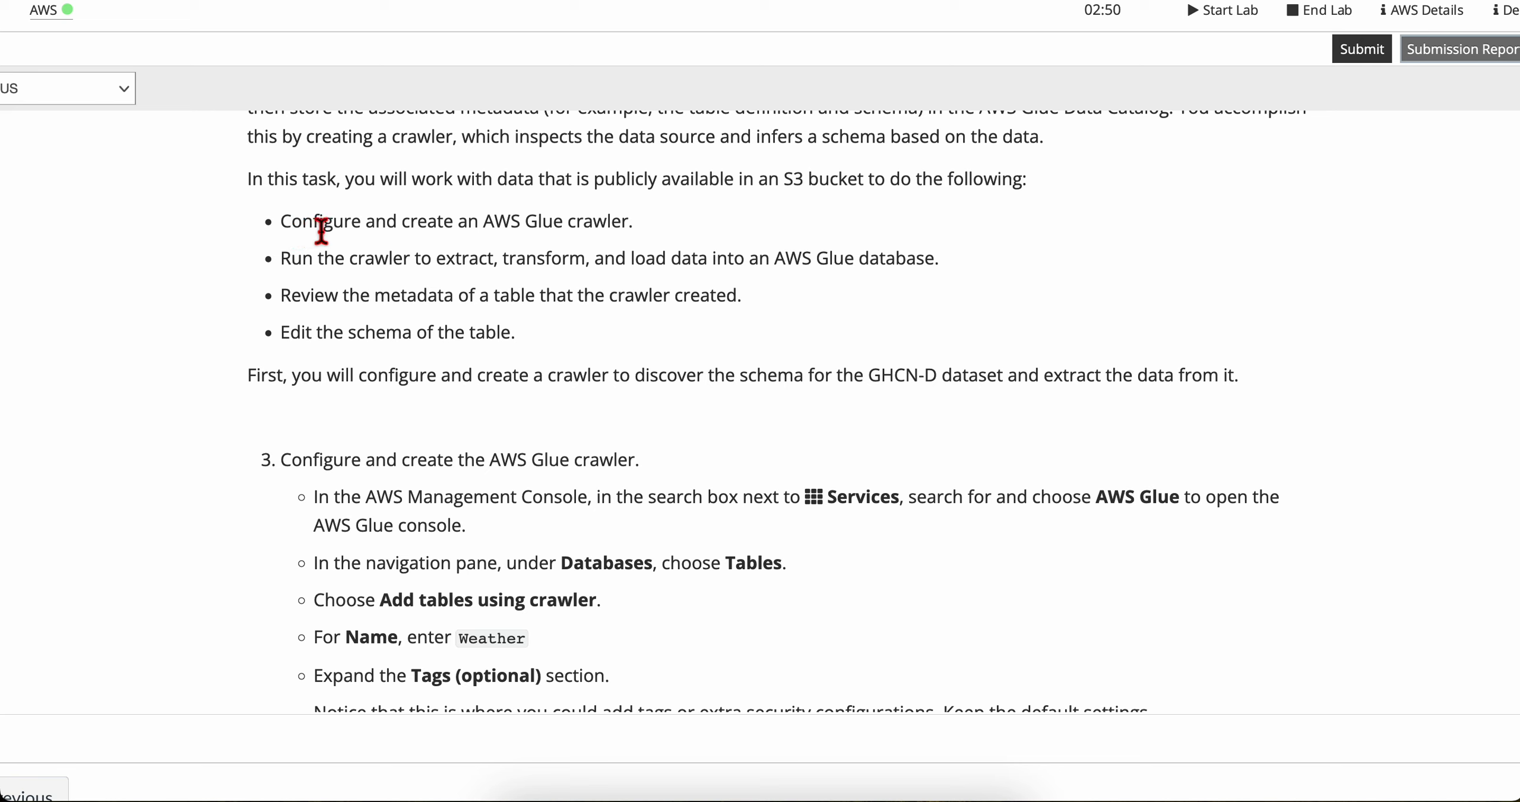
pyautogui.scroll(-1, 594, 294)
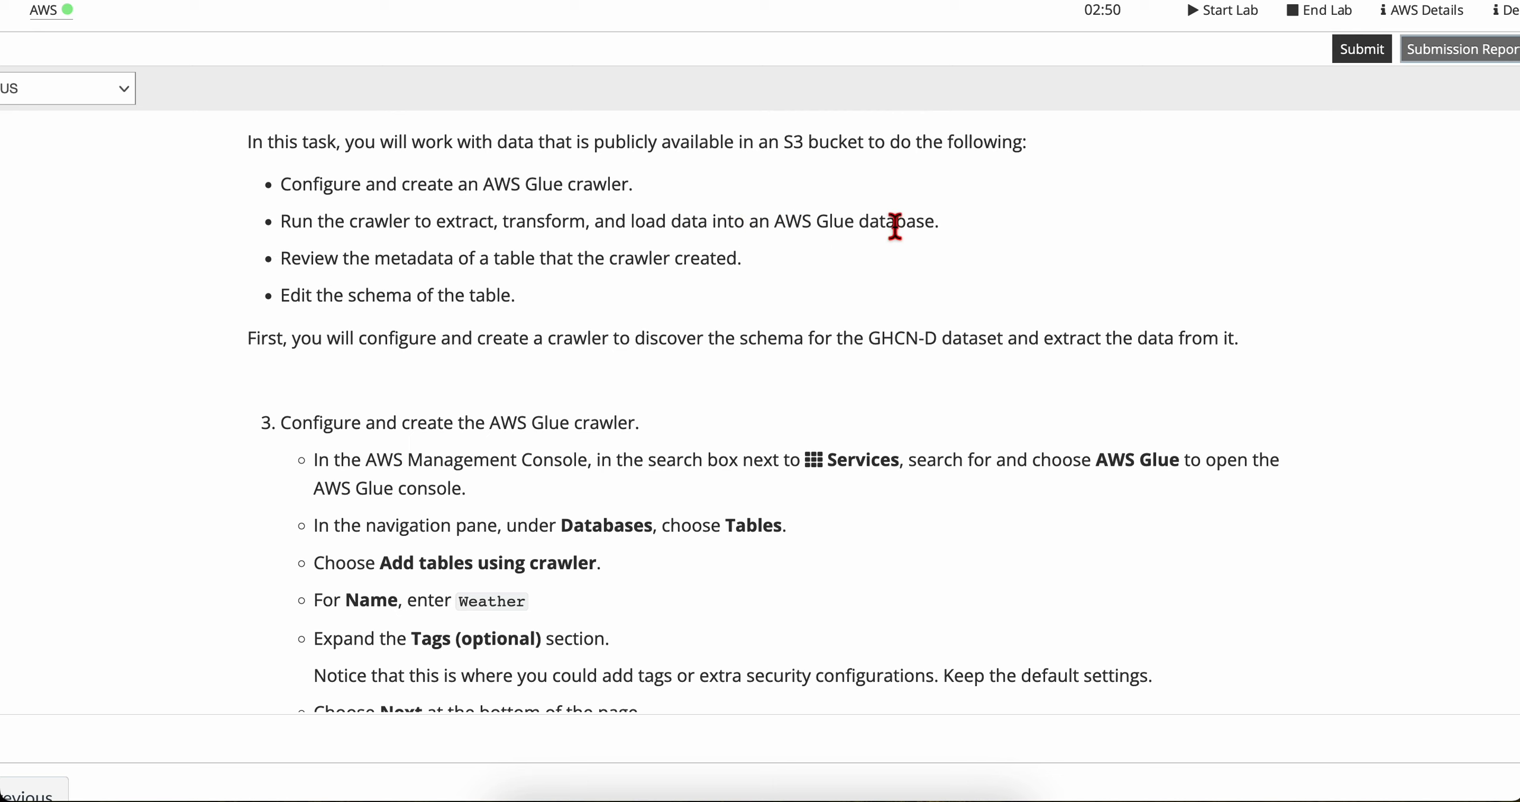
pyautogui.scroll(-1, 438, 295)
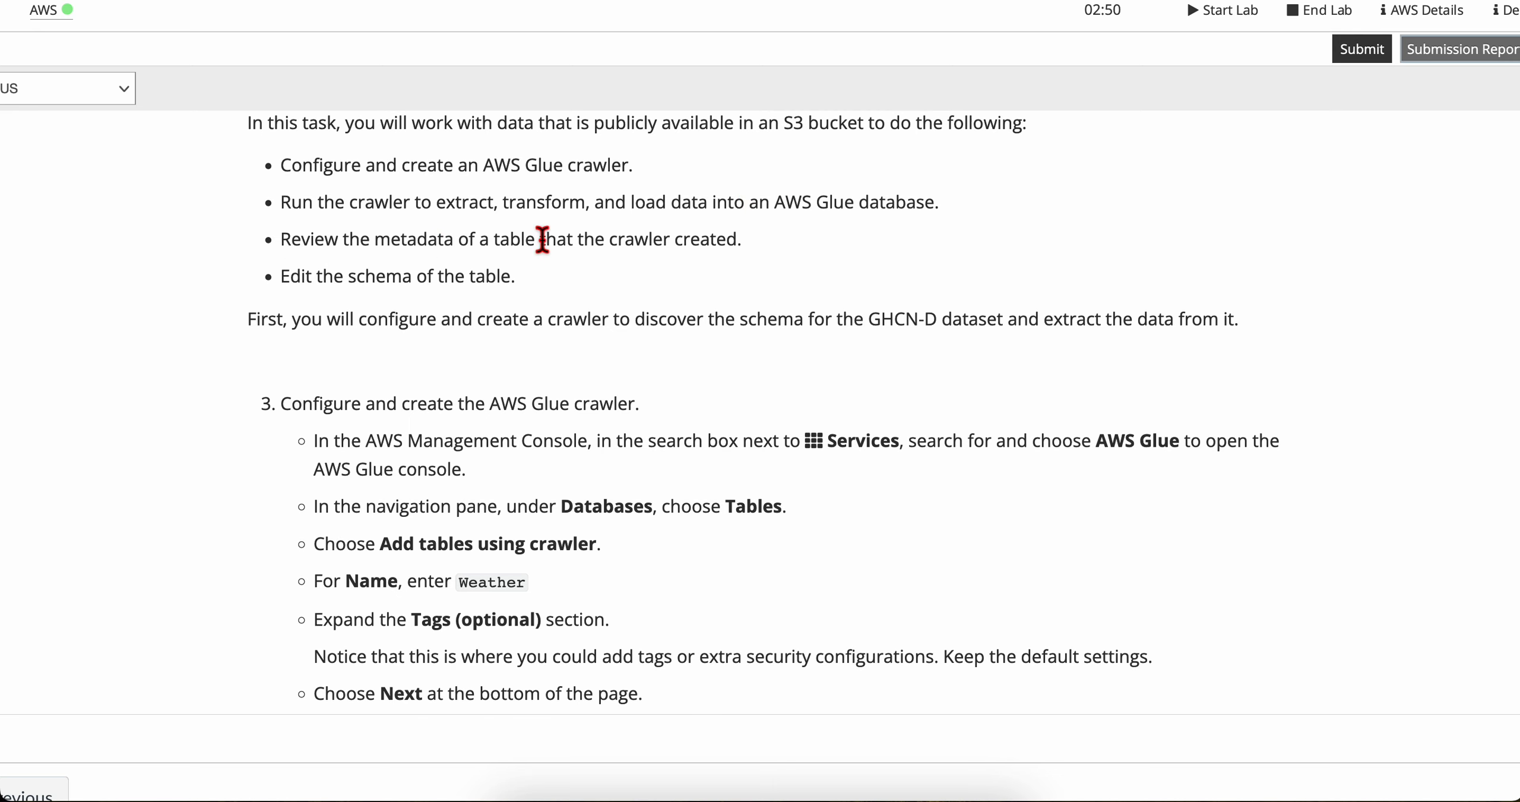
pyautogui.moveTo(542, 239); pyautogui.dragTo(740, 239)
pyautogui.click(364, 284)
pyautogui.moveTo(291, 278); pyautogui.dragTo(436, 282)
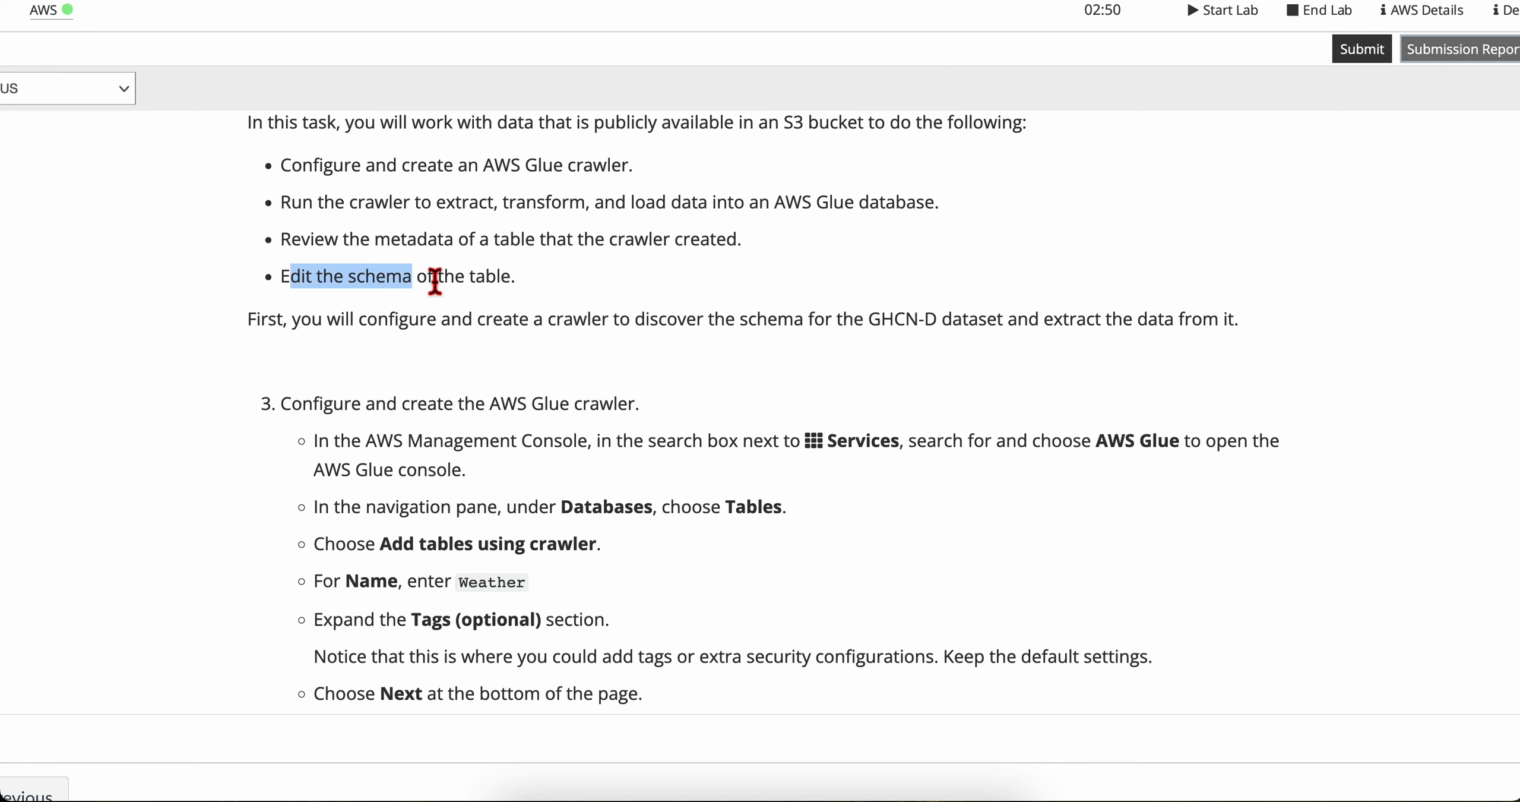
pyautogui.click(436, 282)
pyautogui.scroll(-2, 413, 361)
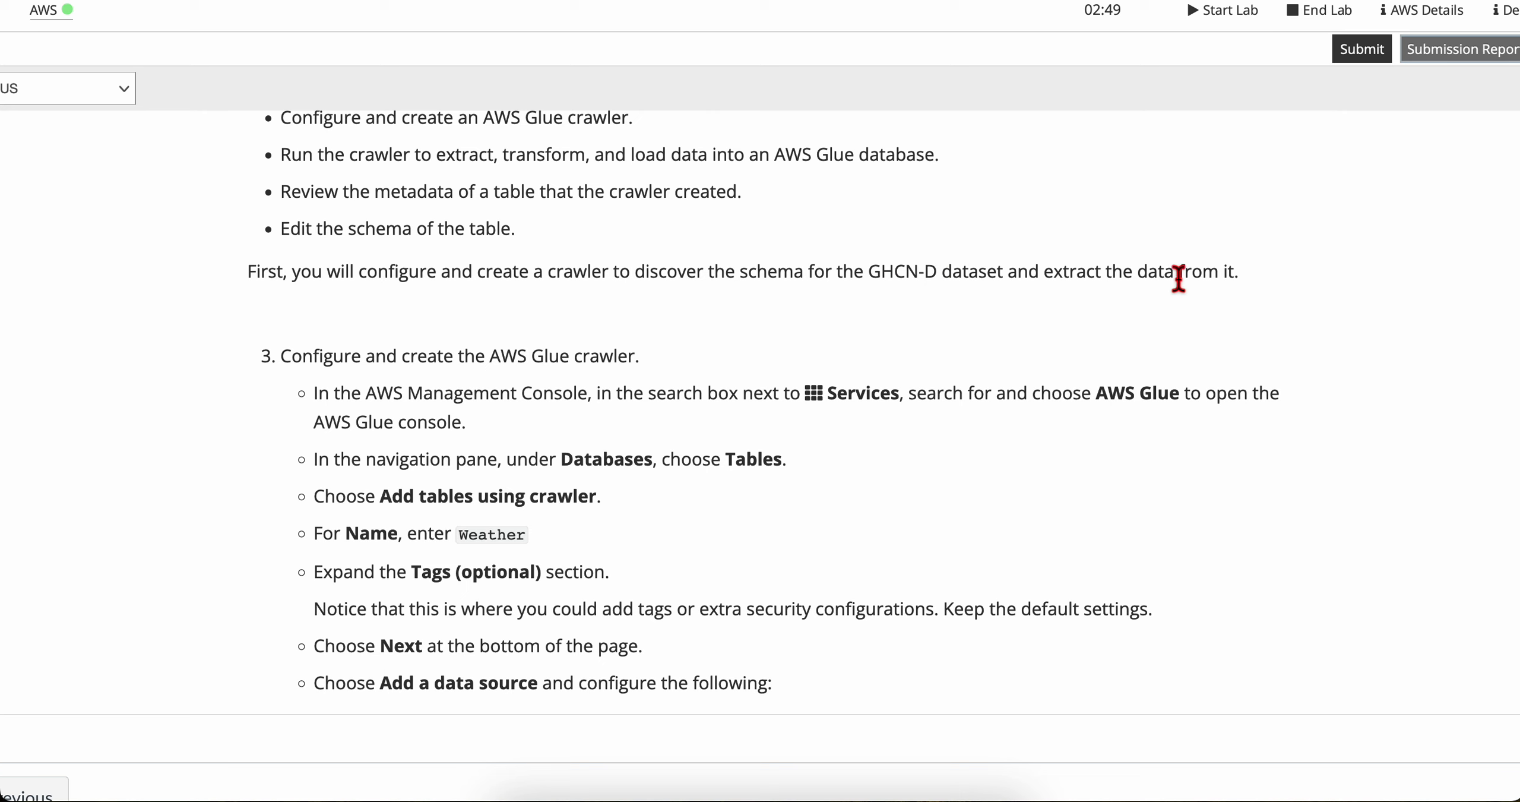
pyautogui.scroll(-2, 439, 397)
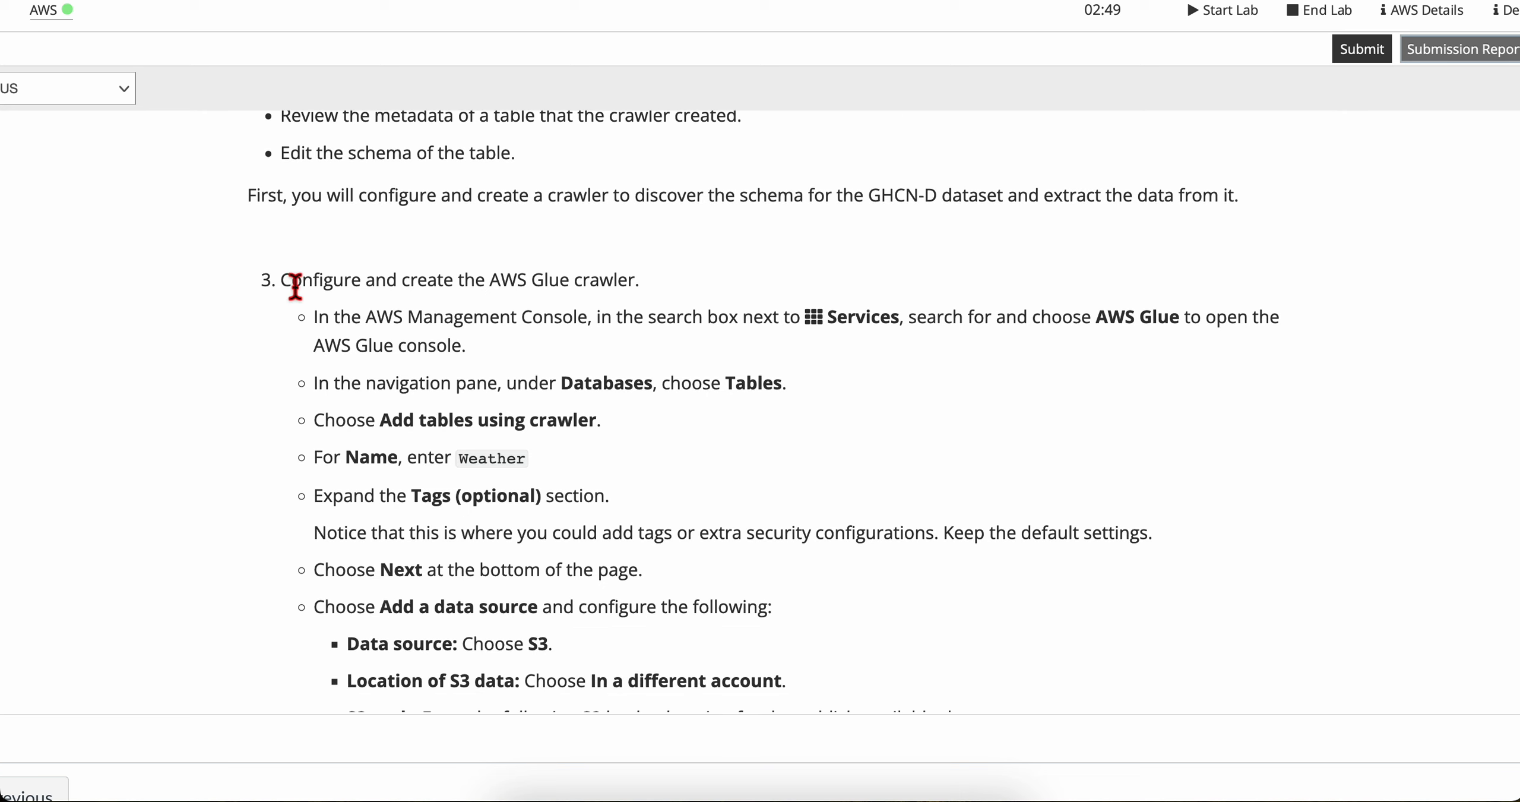
# Step: Check the crawler configuration instructions, switch to the AWS Management Console, search for "aws glue" and open AWS Glue
pyautogui.moveTo(292, 280); pyautogui.dragTo(672, 289)
pyautogui.click(673, 290)
pyautogui.scroll(-2, 475, 381)
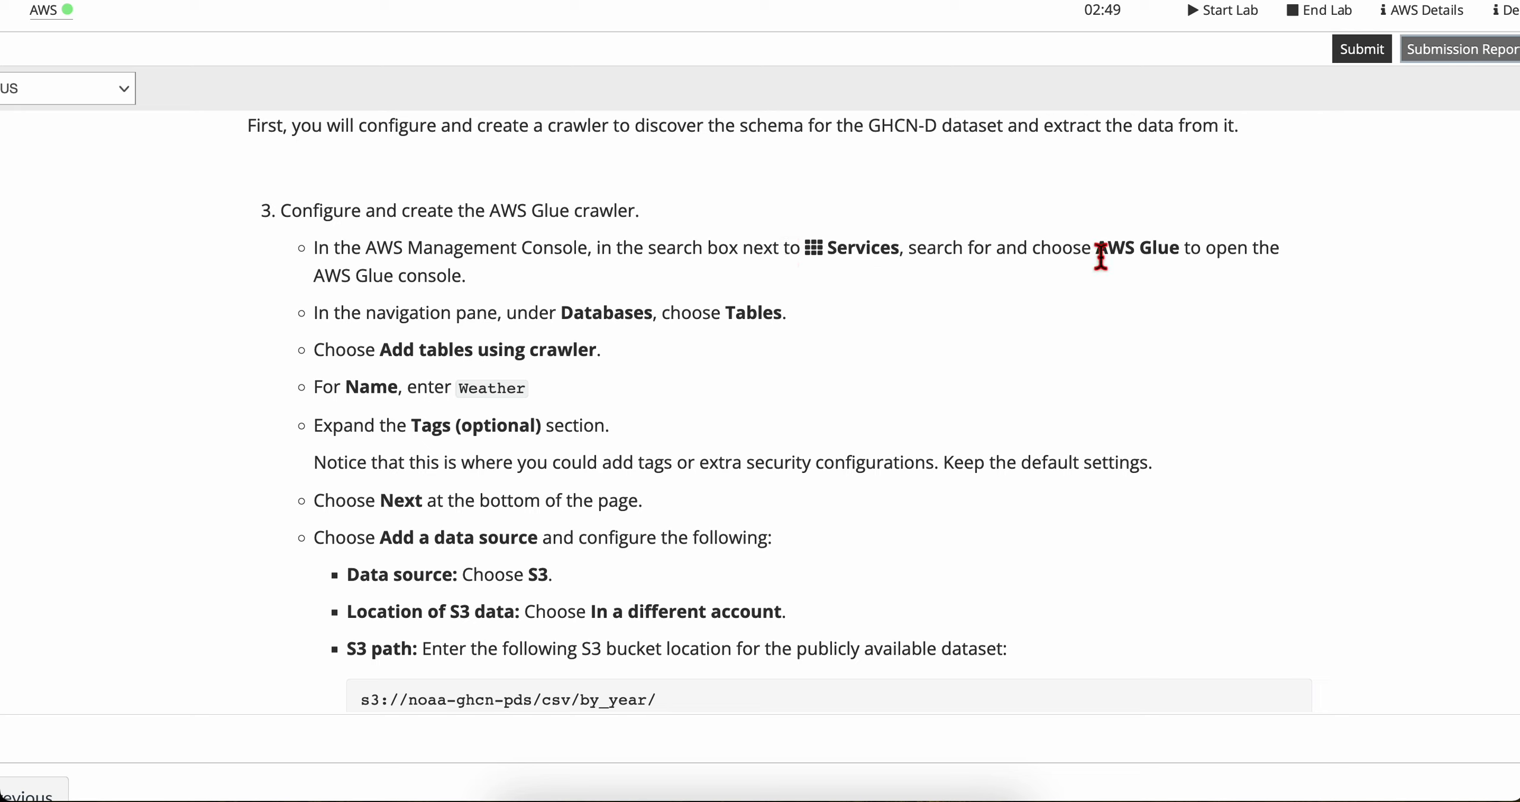
pyautogui.moveTo(1096, 248); pyautogui.dragTo(1181, 248)
pyautogui.click(1182, 306)
pyautogui.hotkey('ctrl', 'Right')
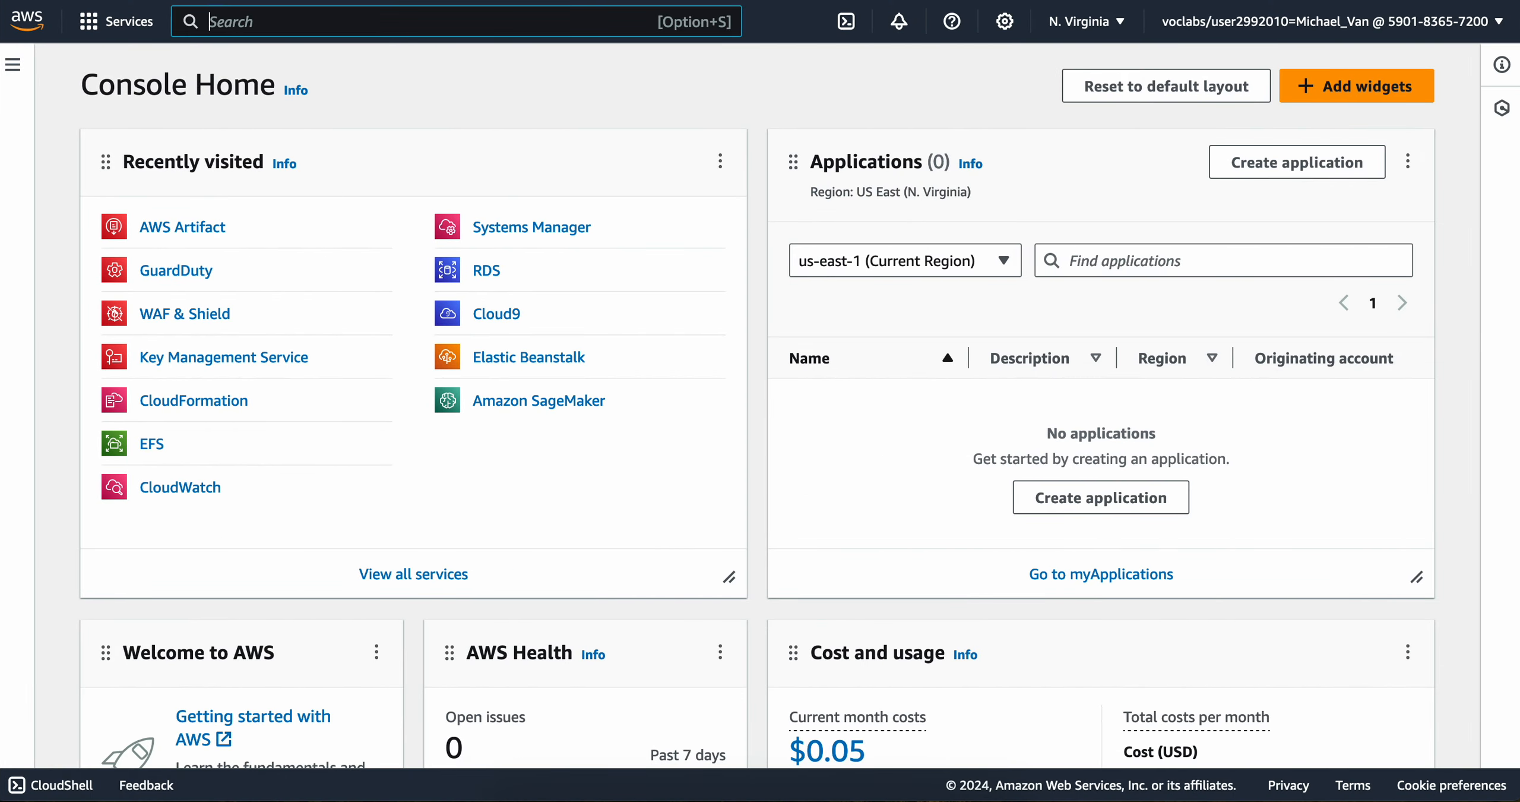
pyautogui.write('aws glue')
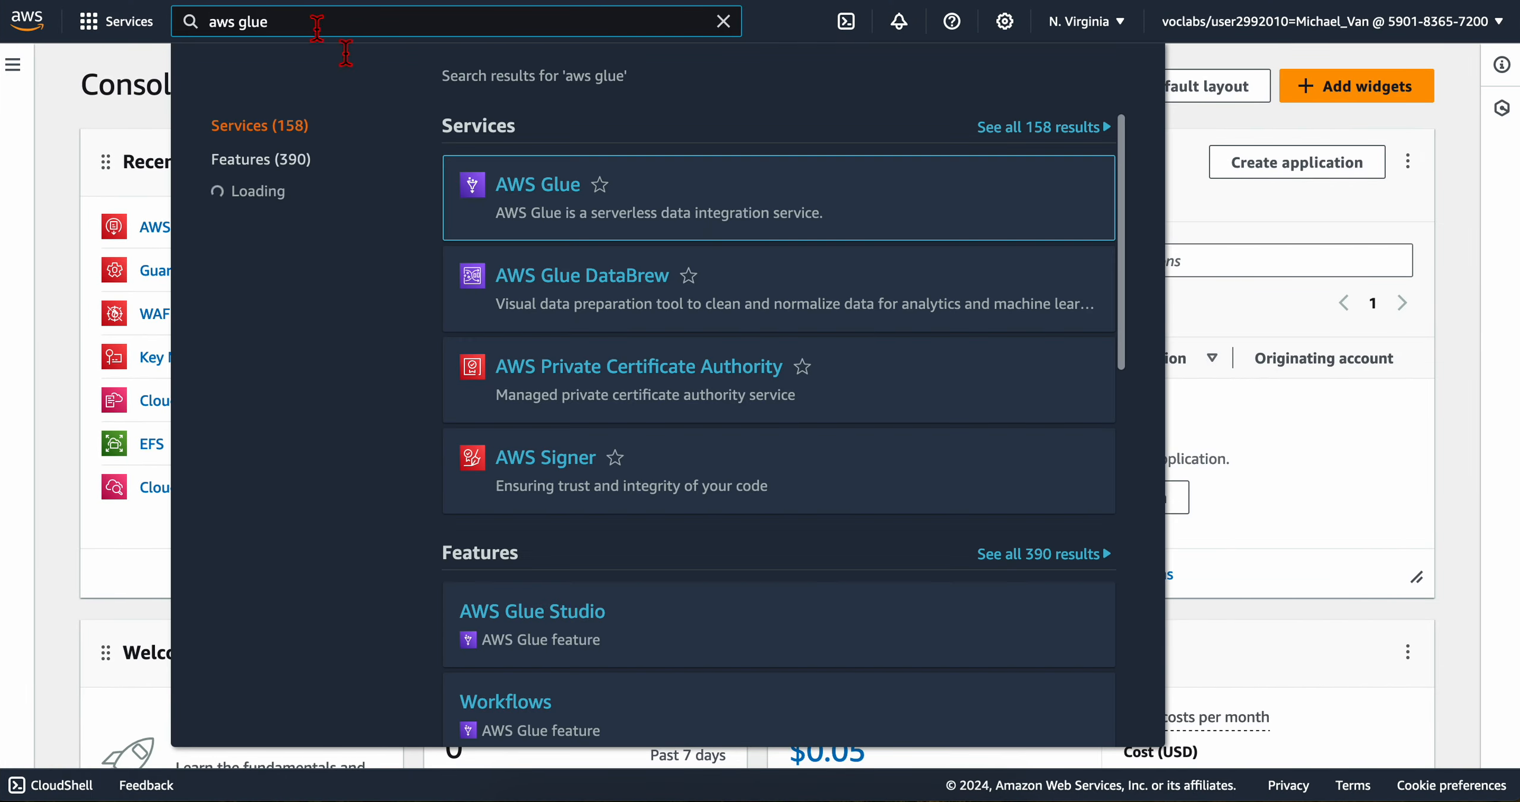
# Step: Check the lab instructions for the table setup, open the Data Catalog's Tables page and start adding tables using a crawler
pyautogui.hotkey('ctrl', 'Left')
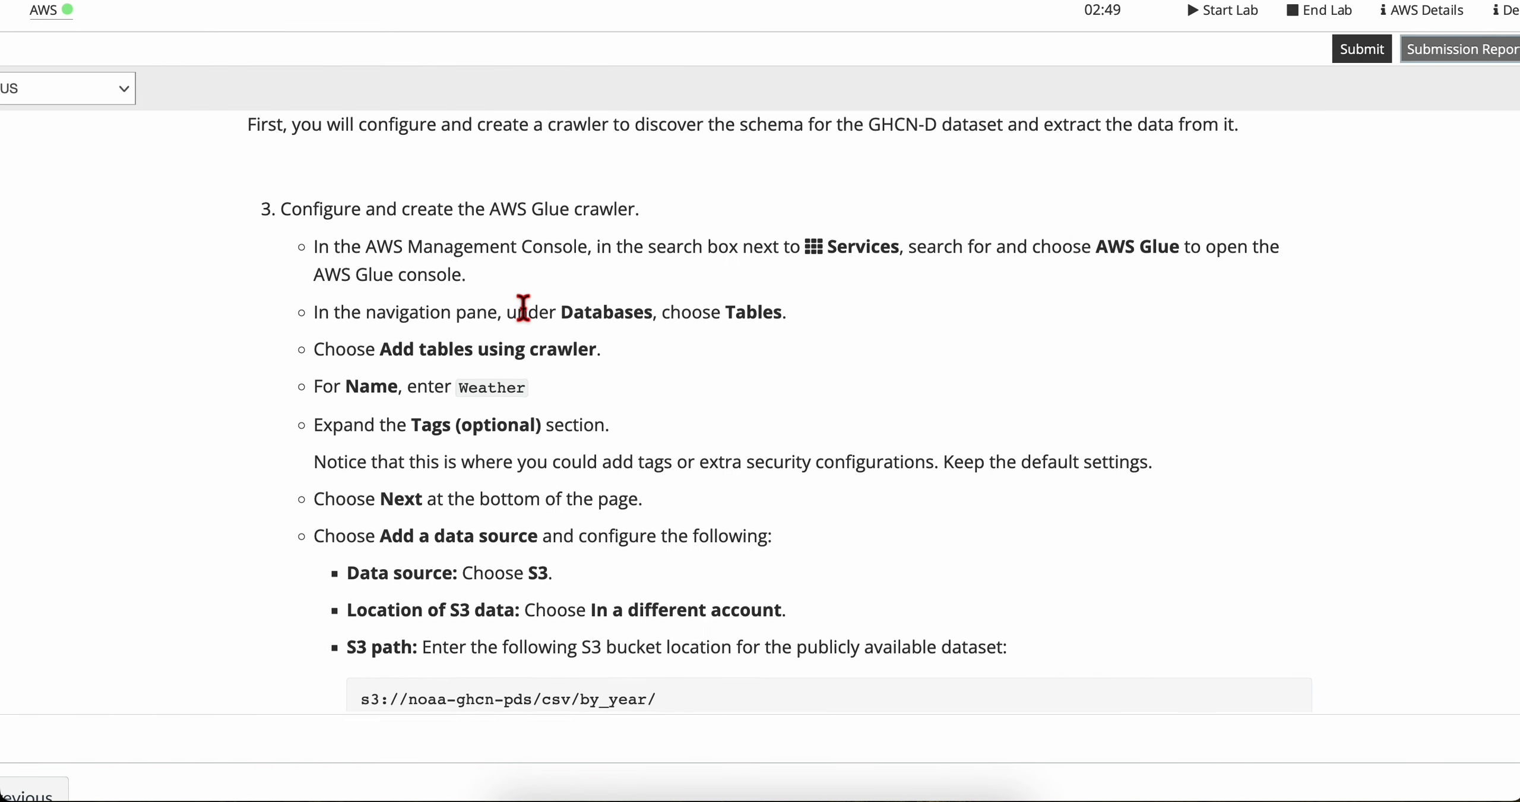
pyautogui.scroll(-3, 522, 308)
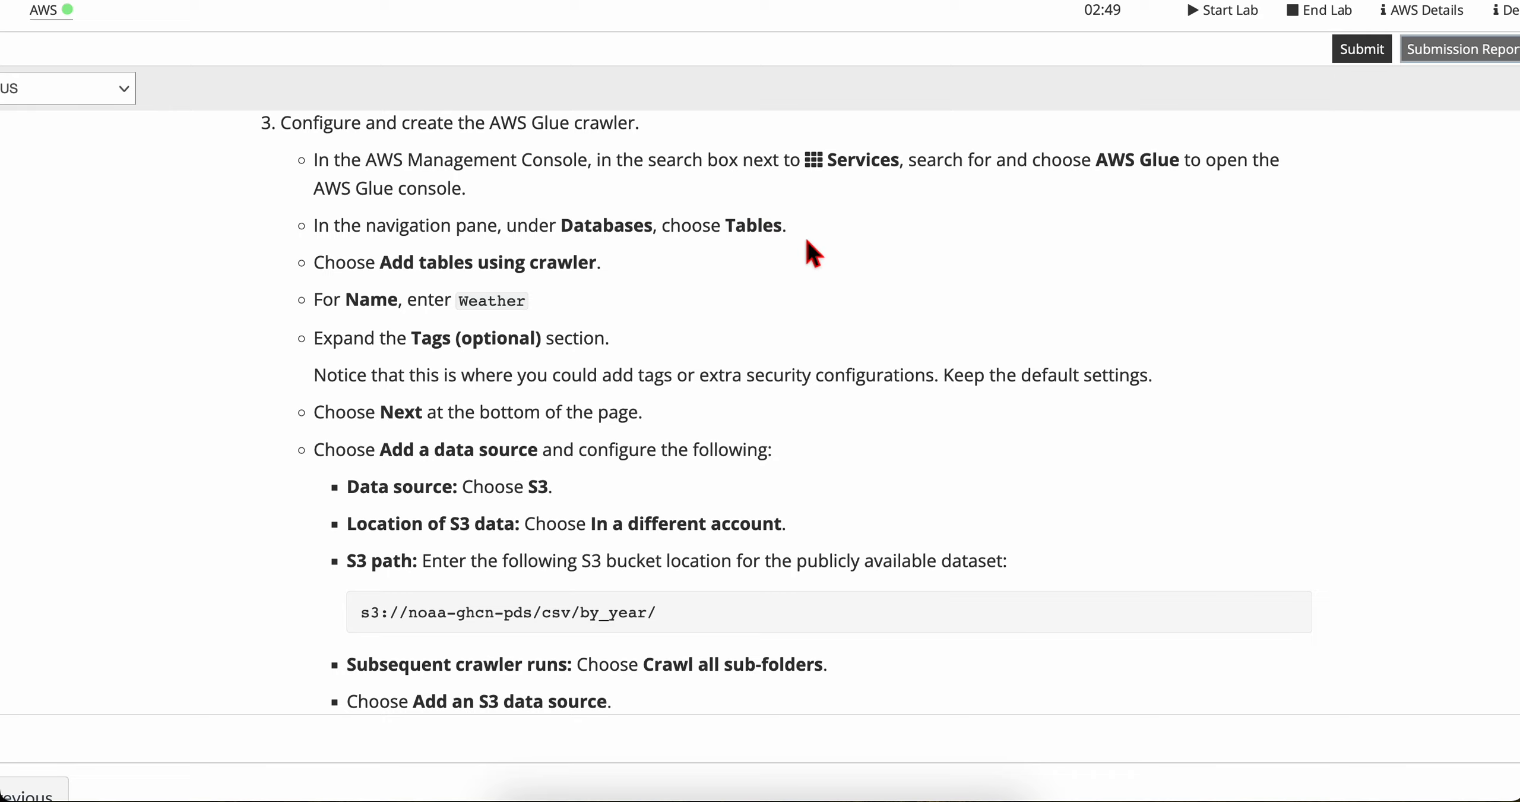
pyautogui.hotkey('ctrl', 'Right')
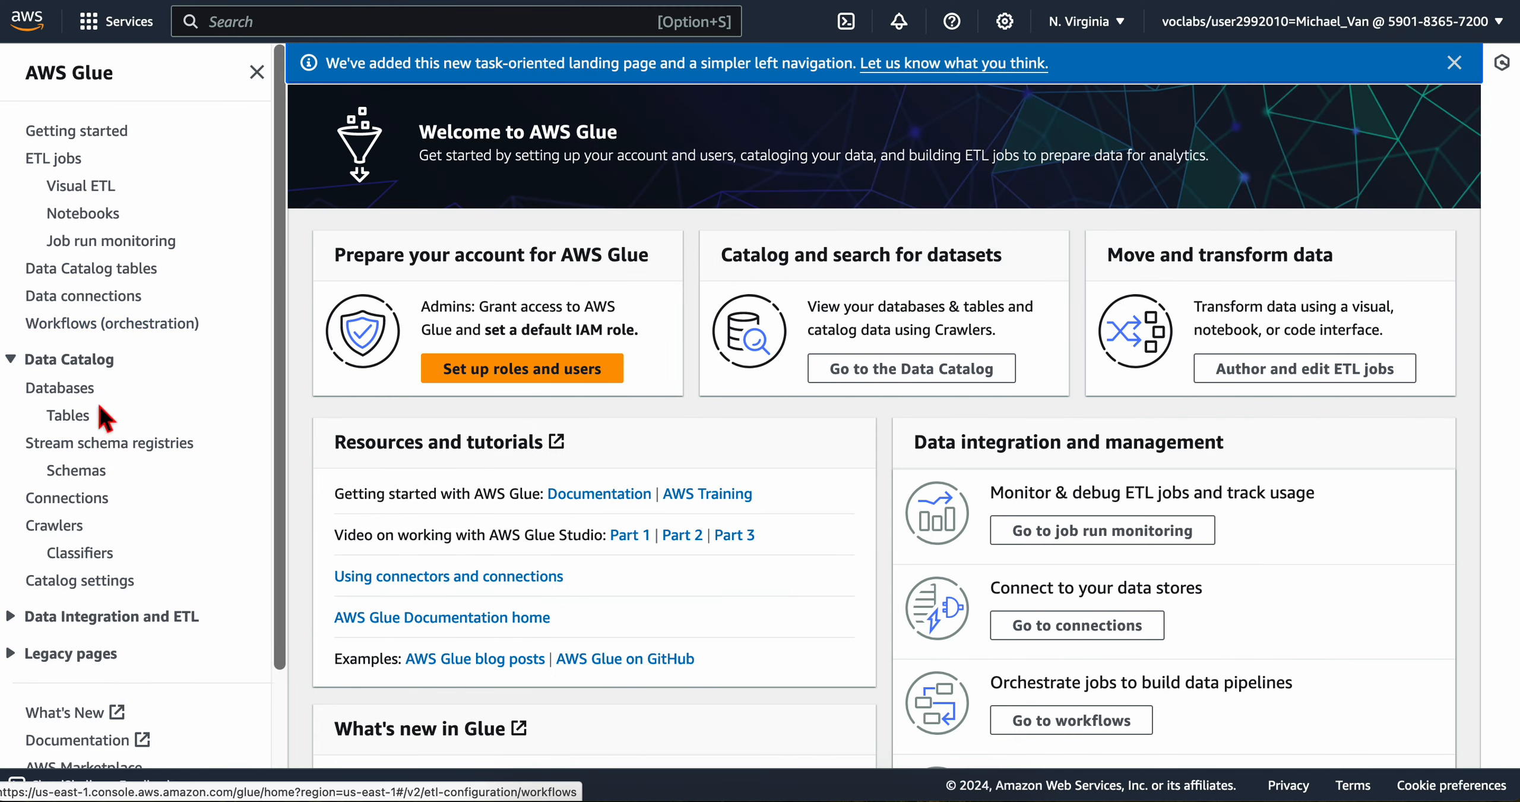
pyautogui.scroll(-2, 104, 555)
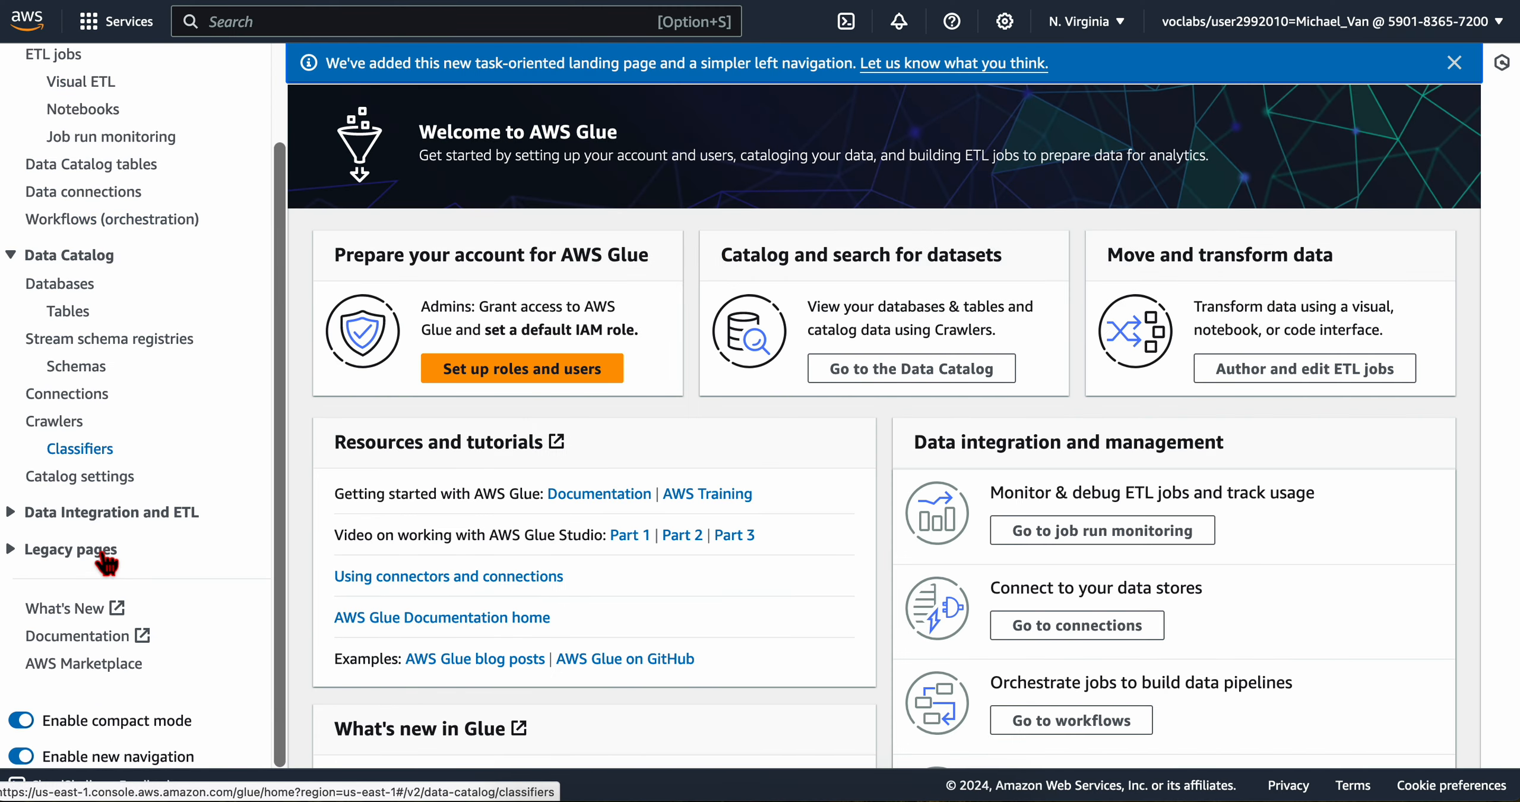
pyautogui.click(69, 310)
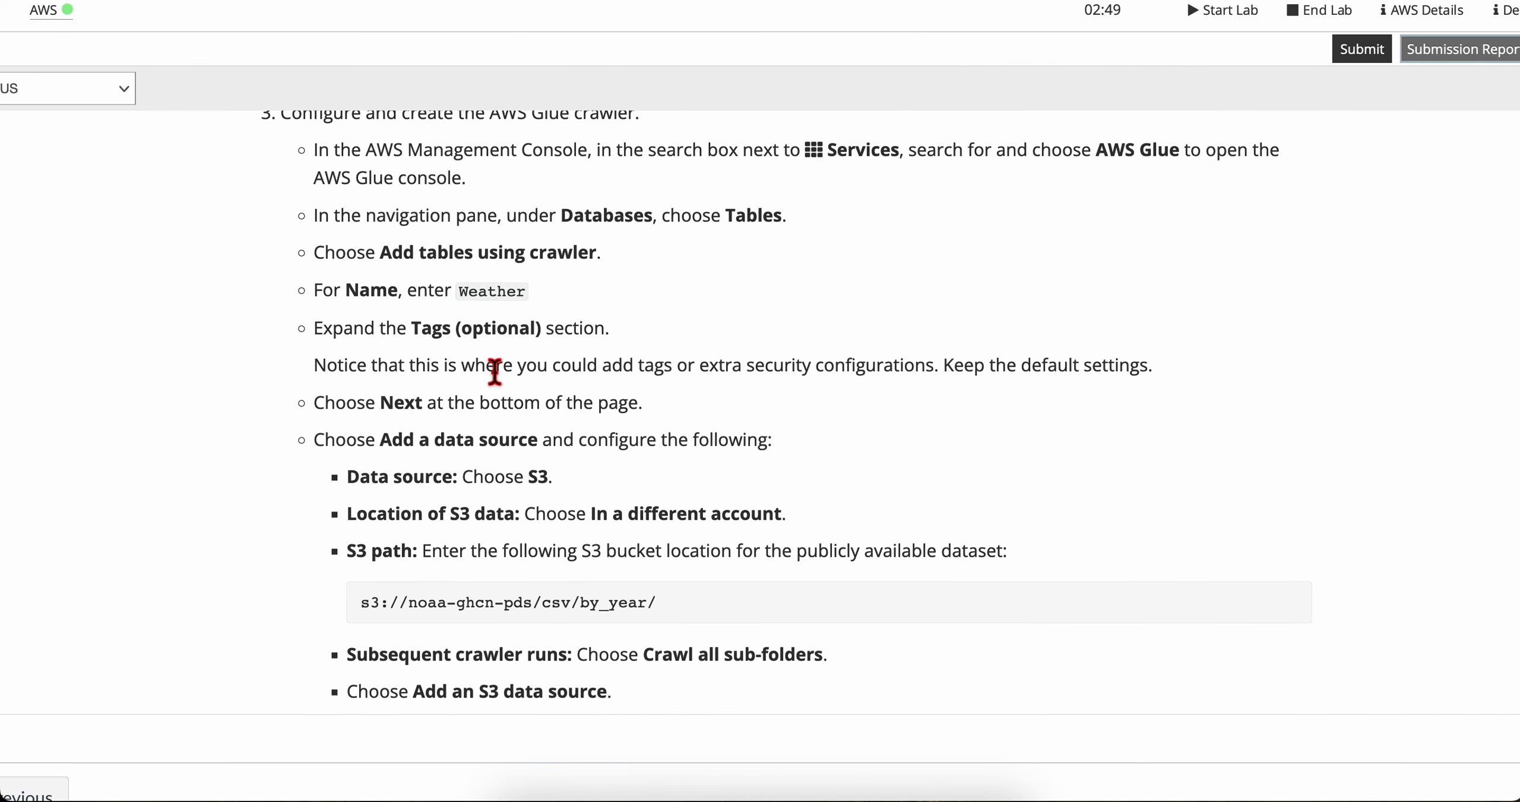
pyautogui.scroll(-1, 492, 278)
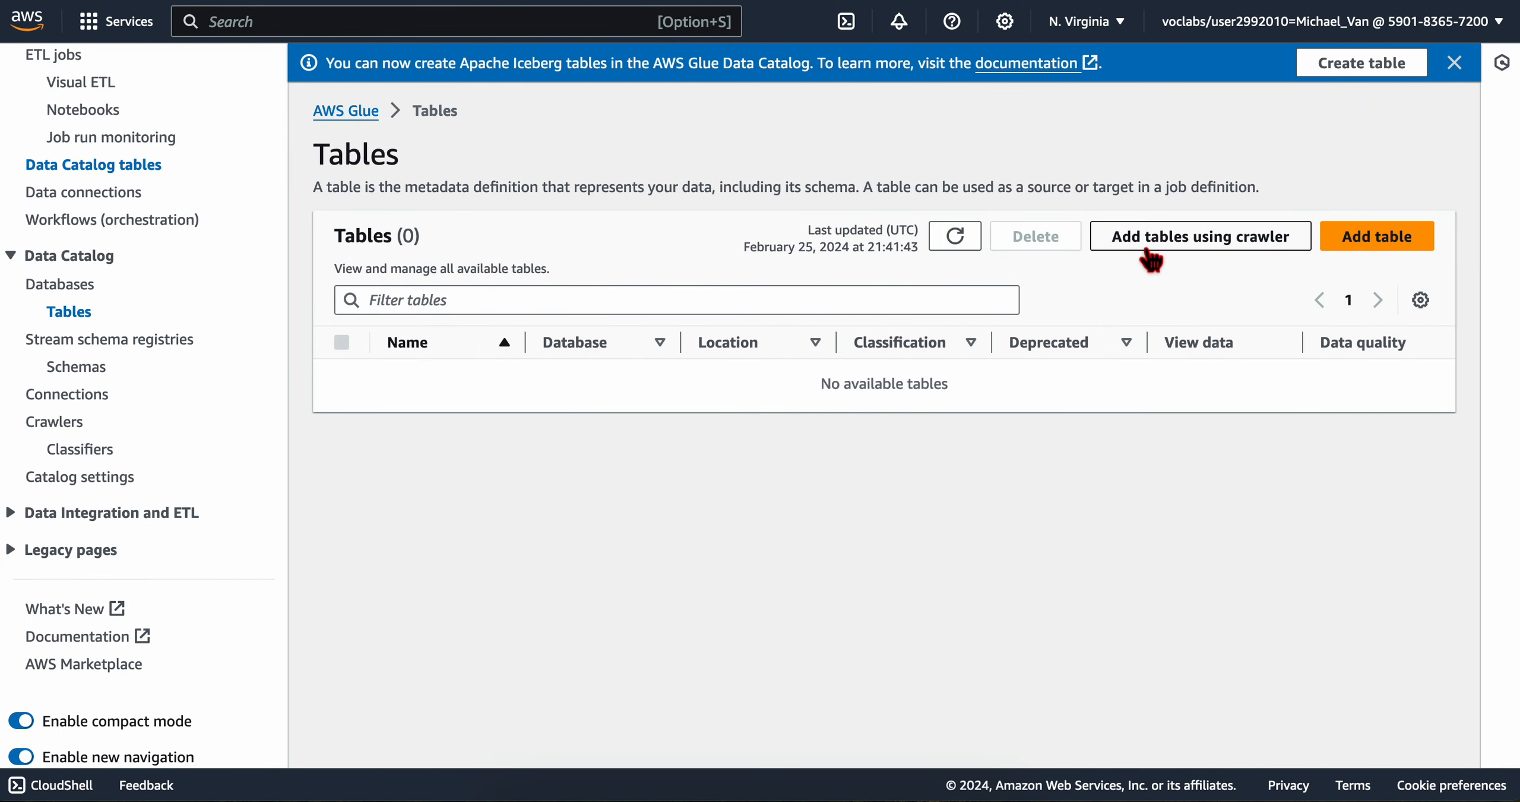
pyautogui.click(1206, 241)
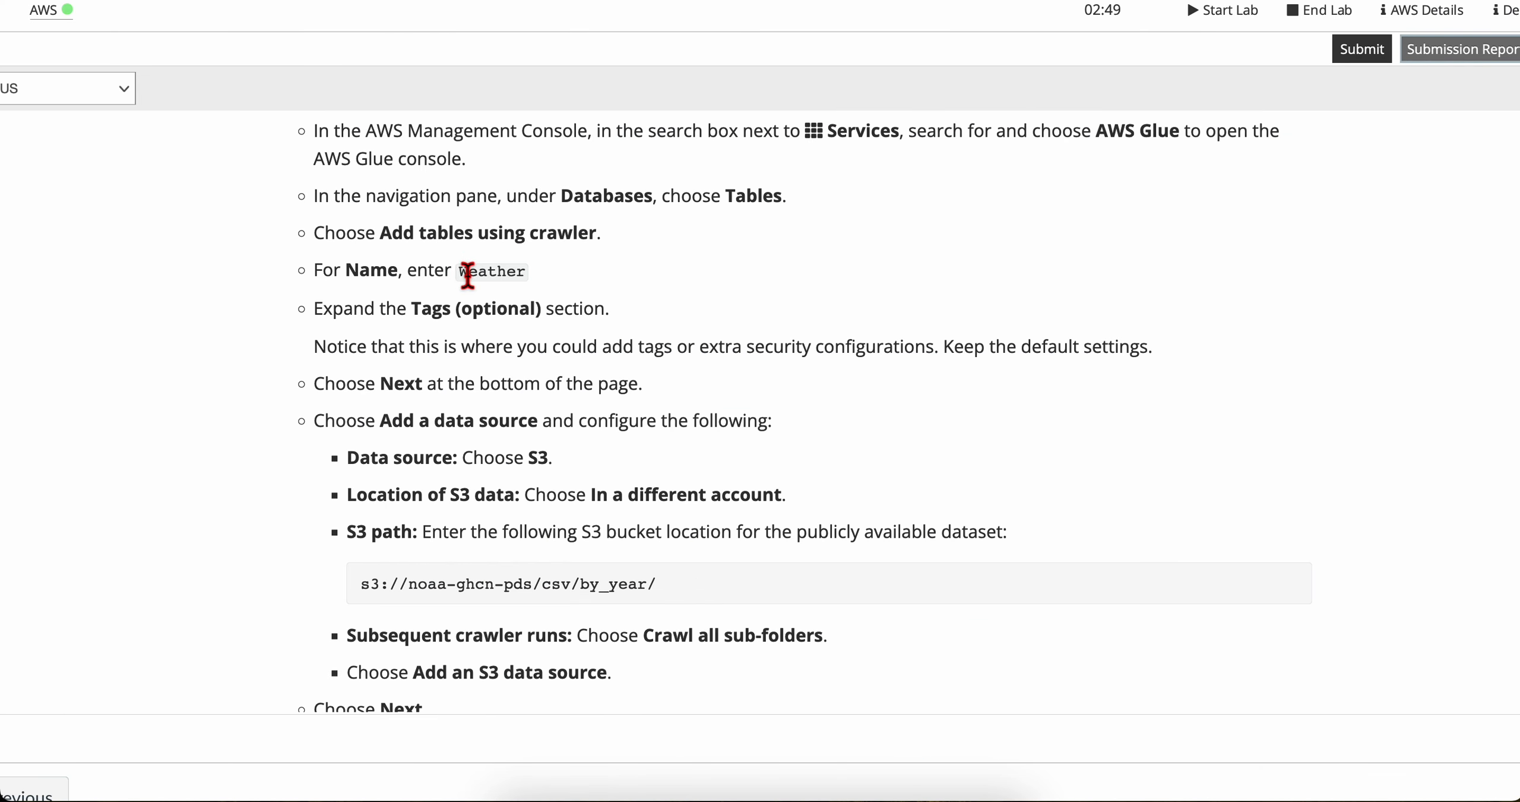
# Step: Copy the crawler name Weather from the lab instructions and enter it as the new crawler's name
pyautogui.doubleClick(467, 275)
pyautogui.press('super+c')
pyautogui.hotkey('ctrl', 'Right')
pyautogui.click(779, 262)
pyautogui.press('super+v')
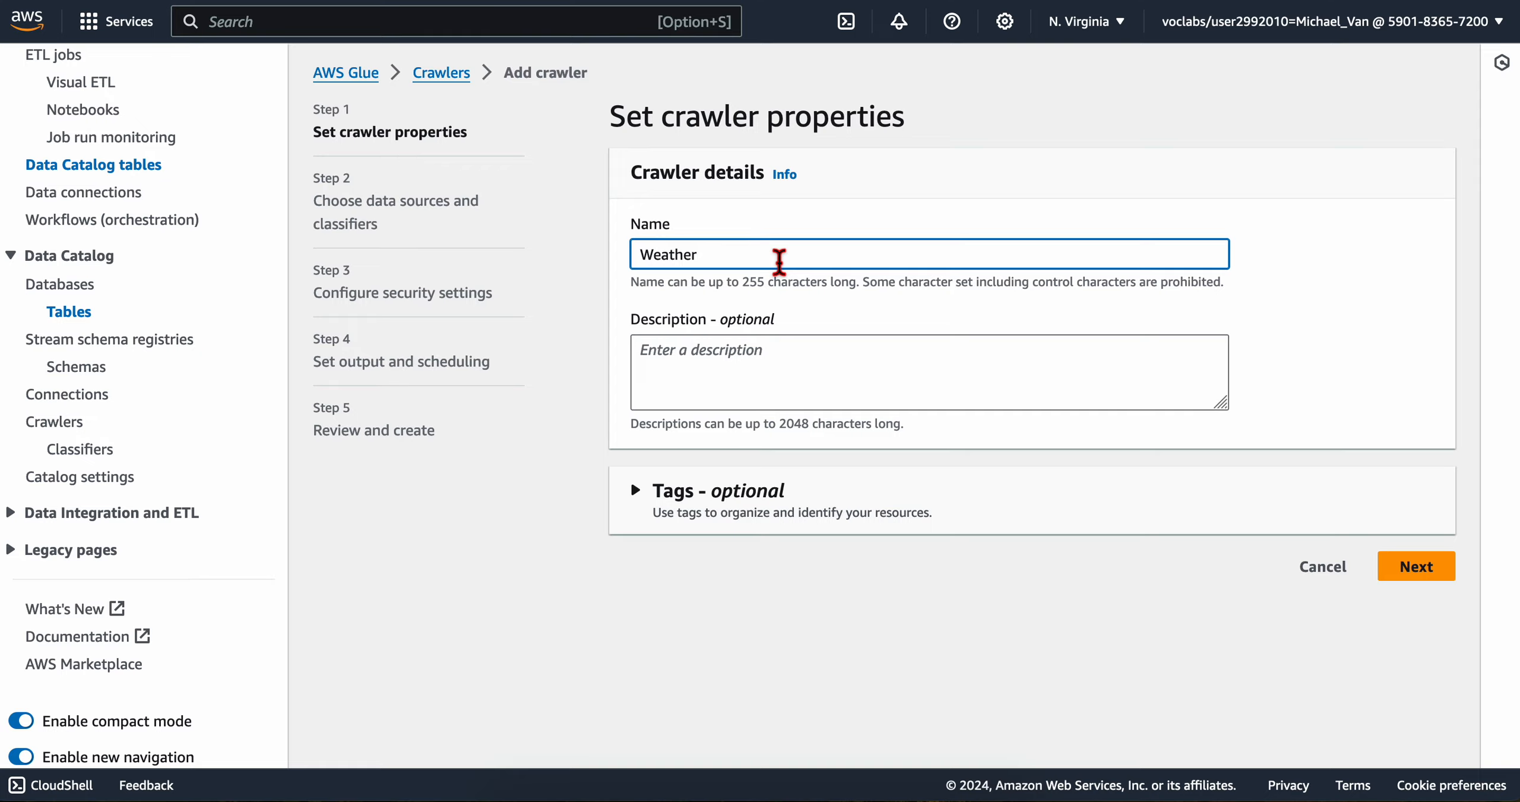
# Step: Expand the crawler's optional tags section and read the lab's note about tags and default settings
pyautogui.hotkey('ctrl', 'Left')
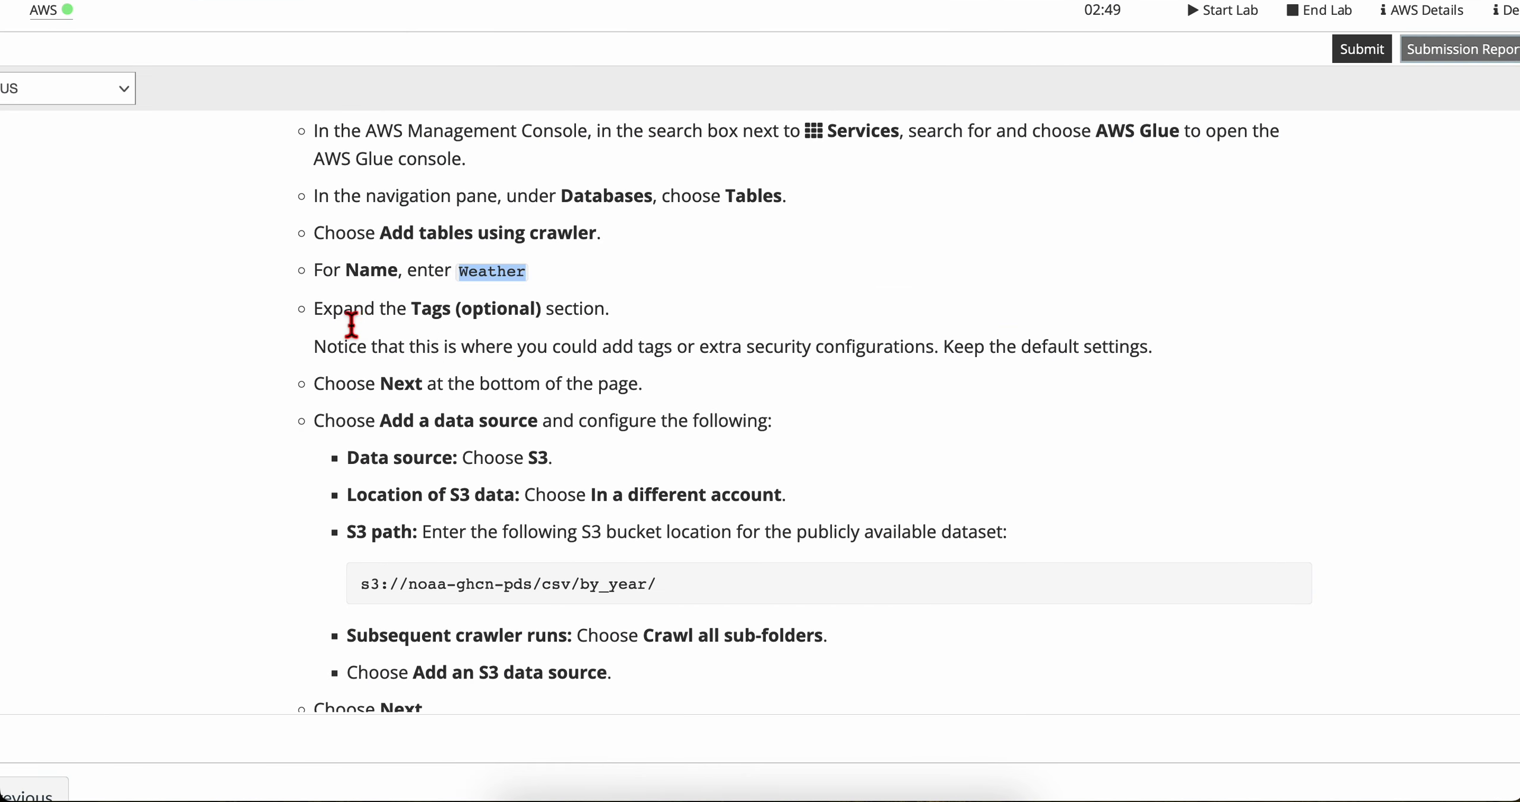
pyautogui.hotkey('ctrl', 'Right')
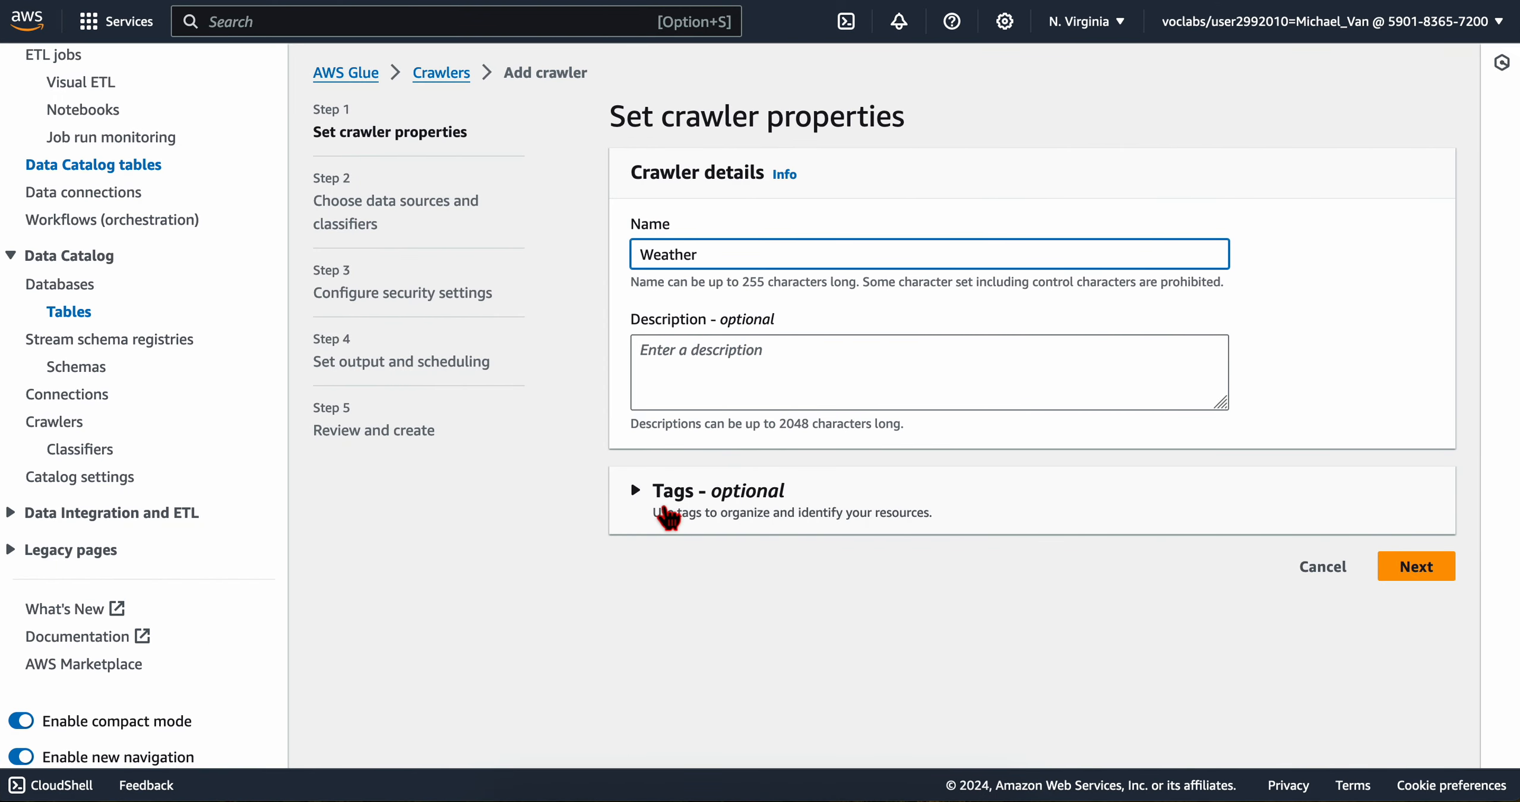
pyautogui.click(660, 512)
pyautogui.hotkey('ctrl', 'Left')
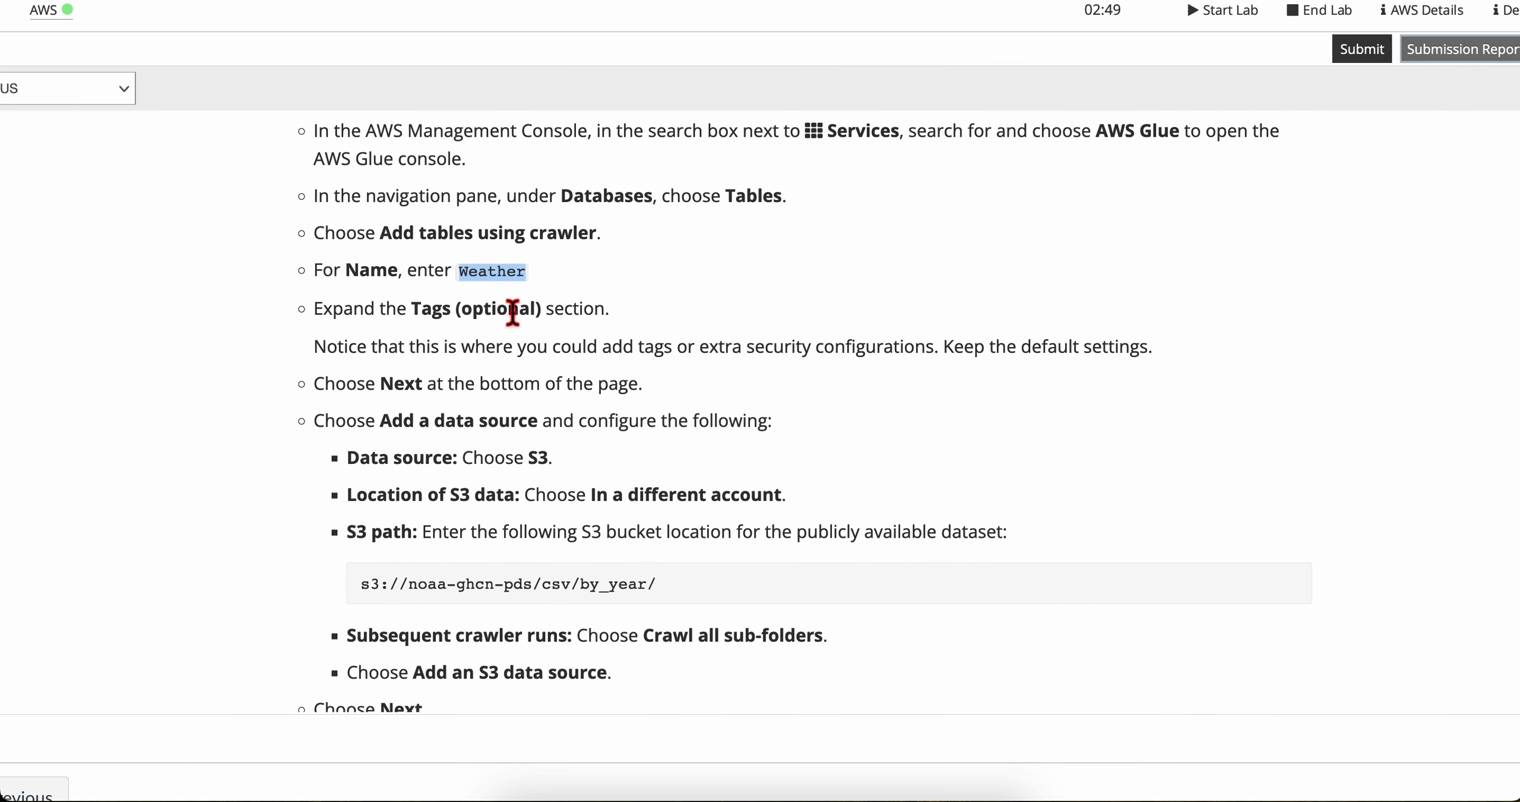
pyautogui.scroll(-2, 420, 352)
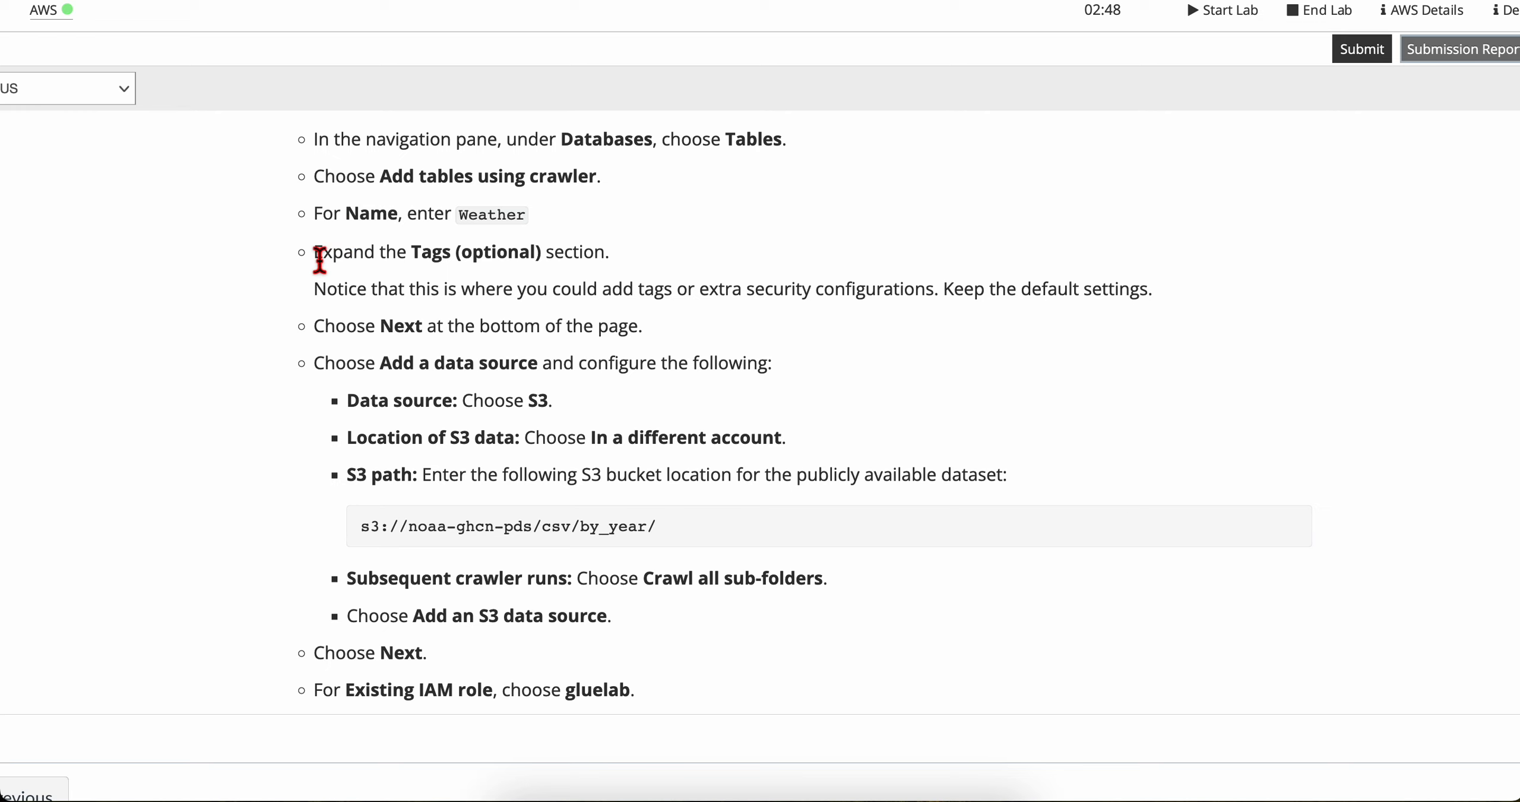
pyautogui.moveTo(320, 258); pyautogui.dragTo(549, 306)
pyautogui.click(374, 311)
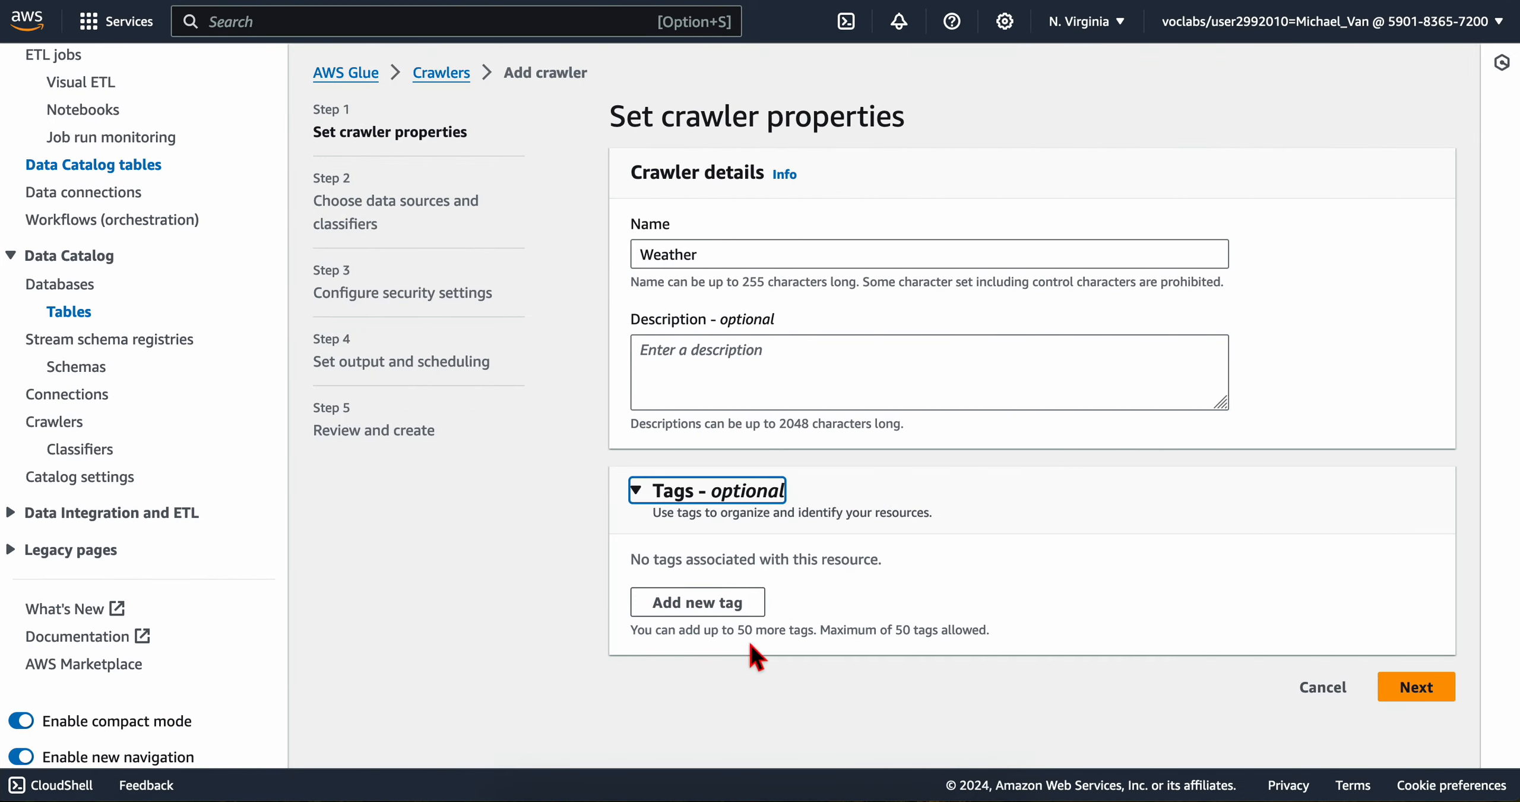
pyautogui.click(755, 649)
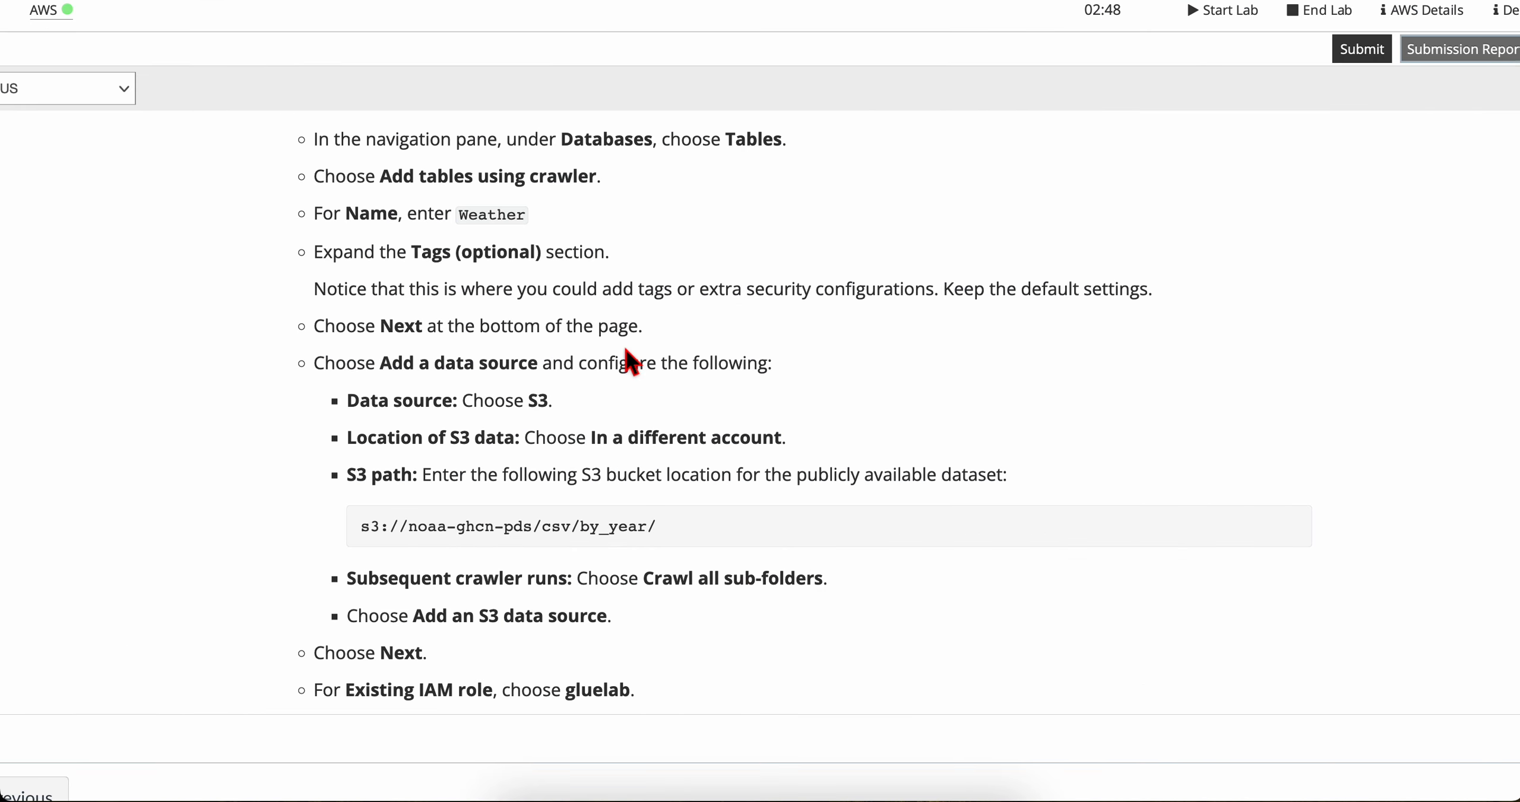
pyautogui.scroll(2, 587, 338)
pyautogui.scroll(-1, 588, 338)
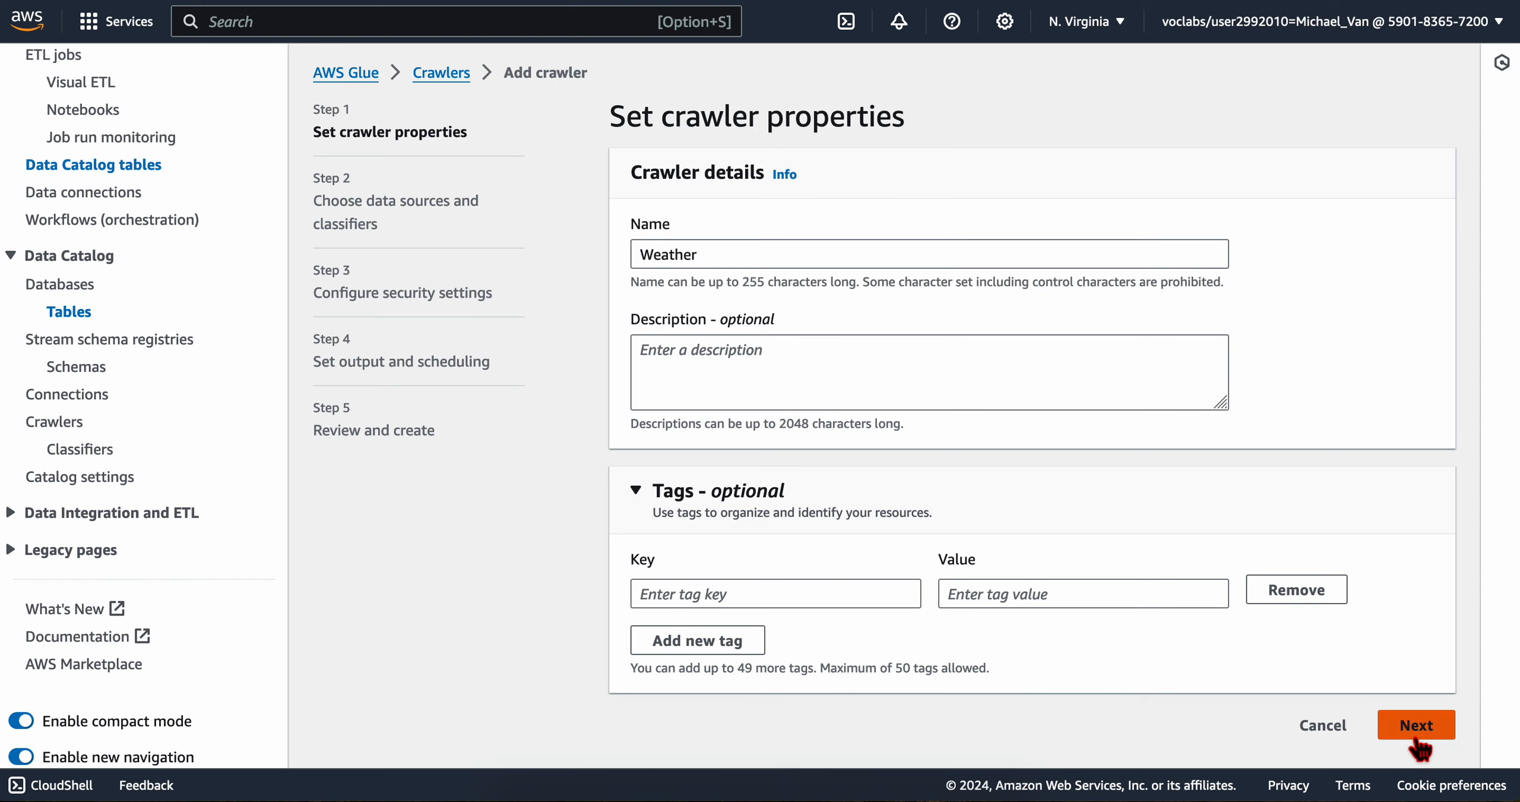
pyautogui.click(1378, 730)
pyautogui.click(1297, 591)
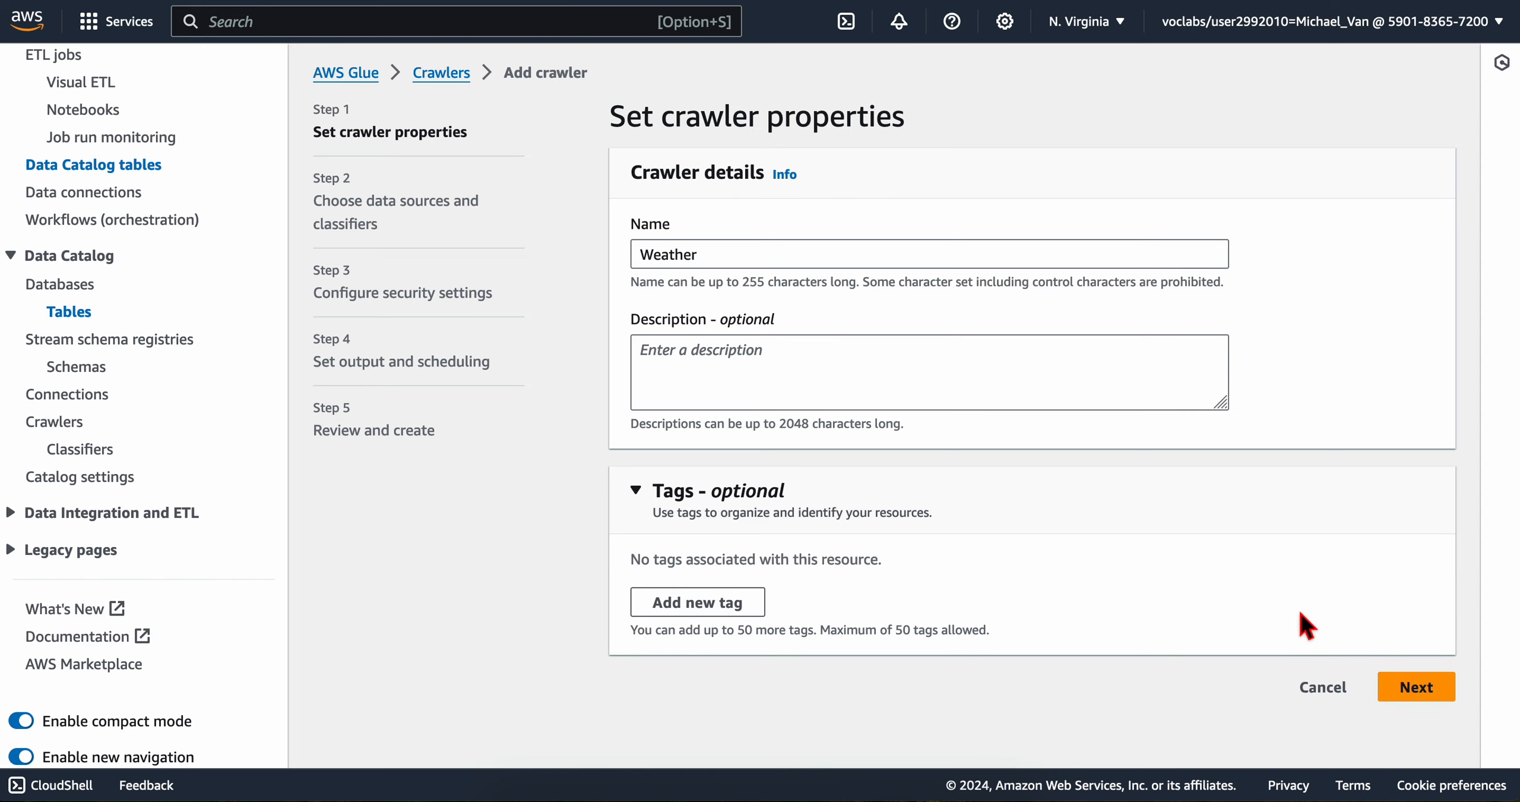
# Step: Keep the default tag settings, continue to the crawler's data sources and classifiers, and recheck the lab's tags instruction
pyautogui.click(1405, 690)
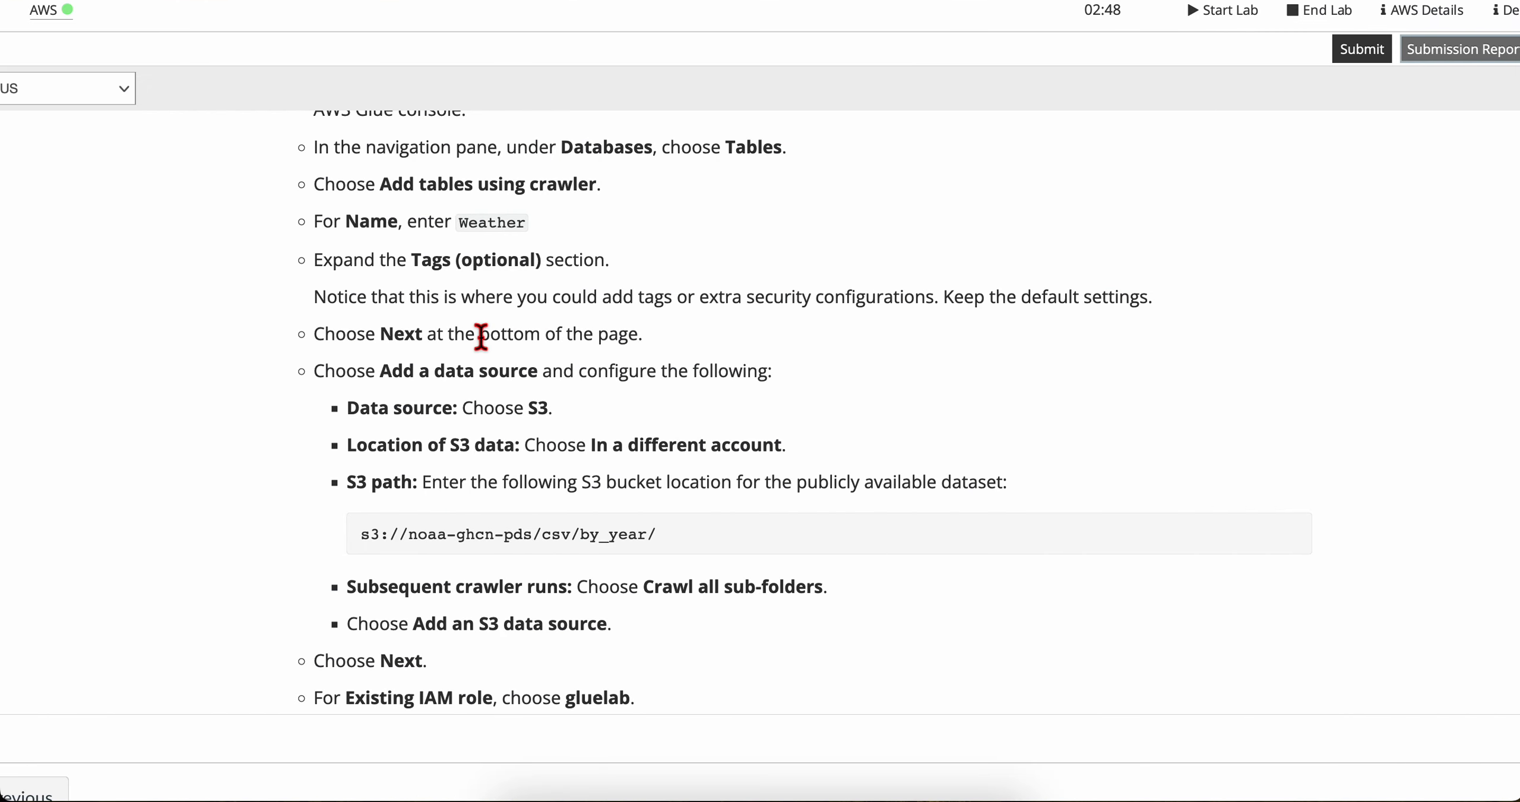
pyautogui.moveTo(243, 259); pyautogui.dragTo(831, 309)
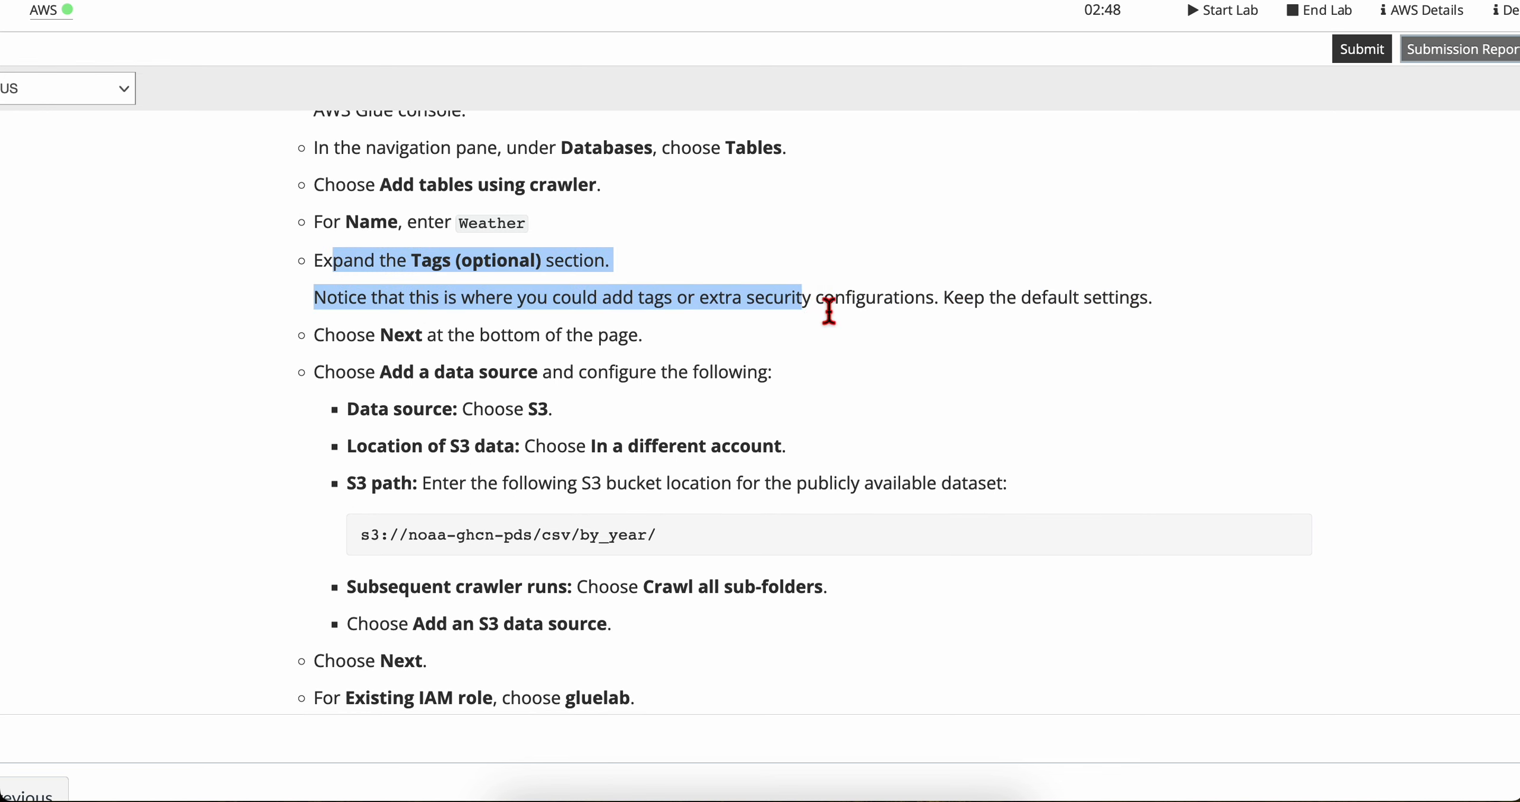
# Step: Check the lab's data source instruction and start adding a data source to the Weather crawler
pyautogui.tripleClick(848, 303)
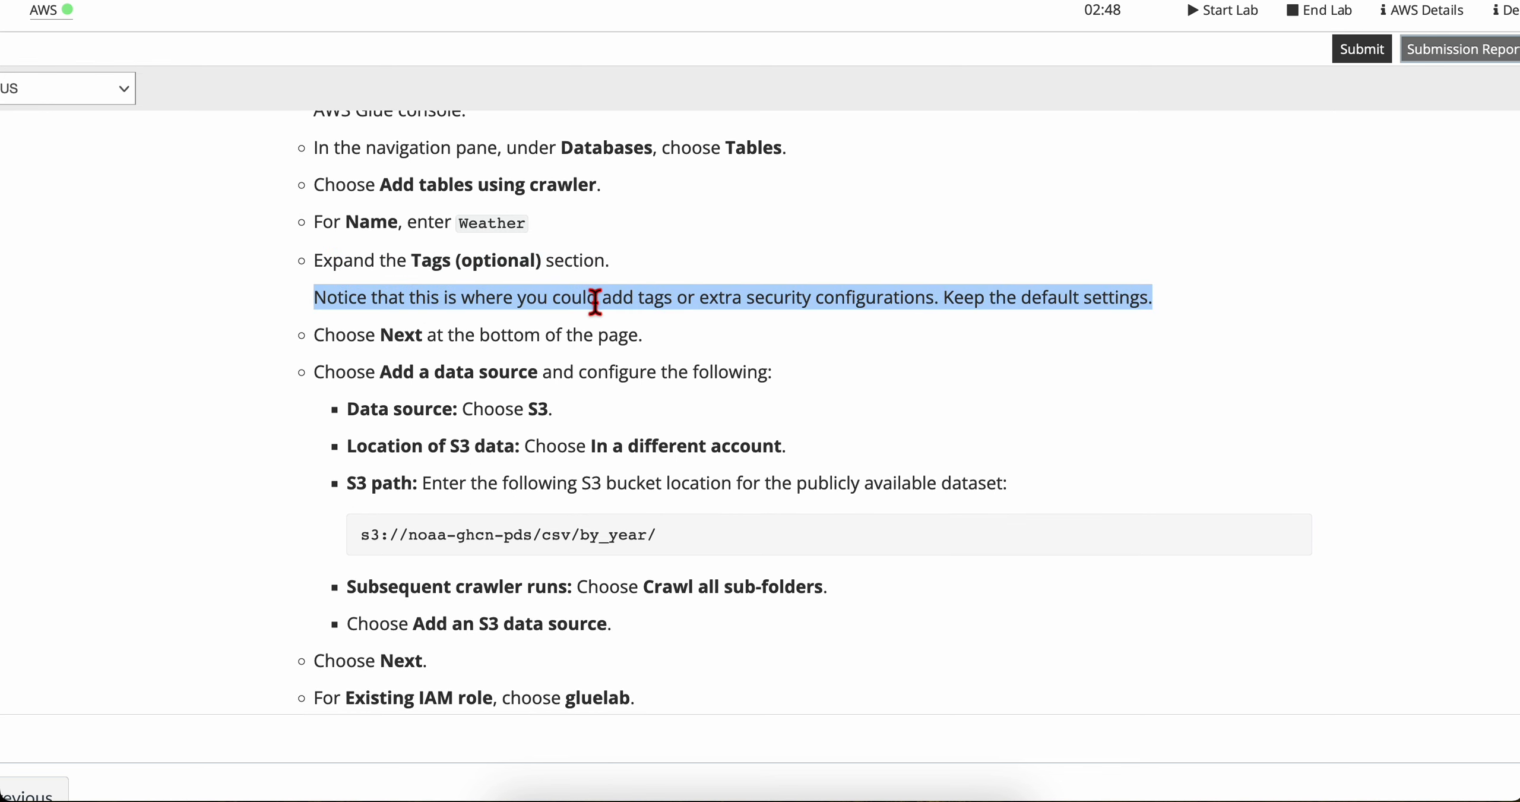
pyautogui.tripleClick(373, 334)
pyautogui.scroll(-2, 404, 380)
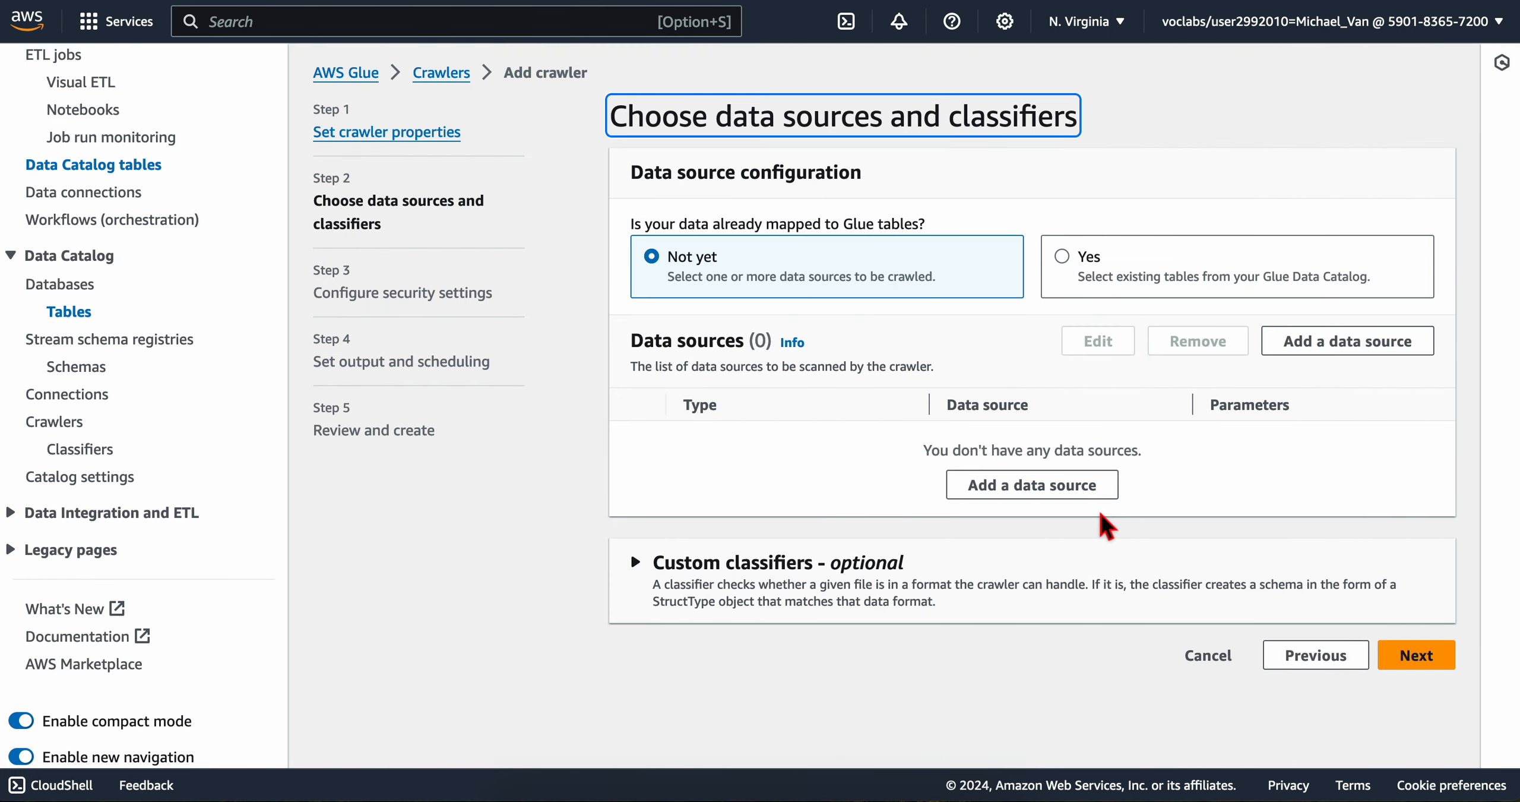
pyautogui.click(1016, 484)
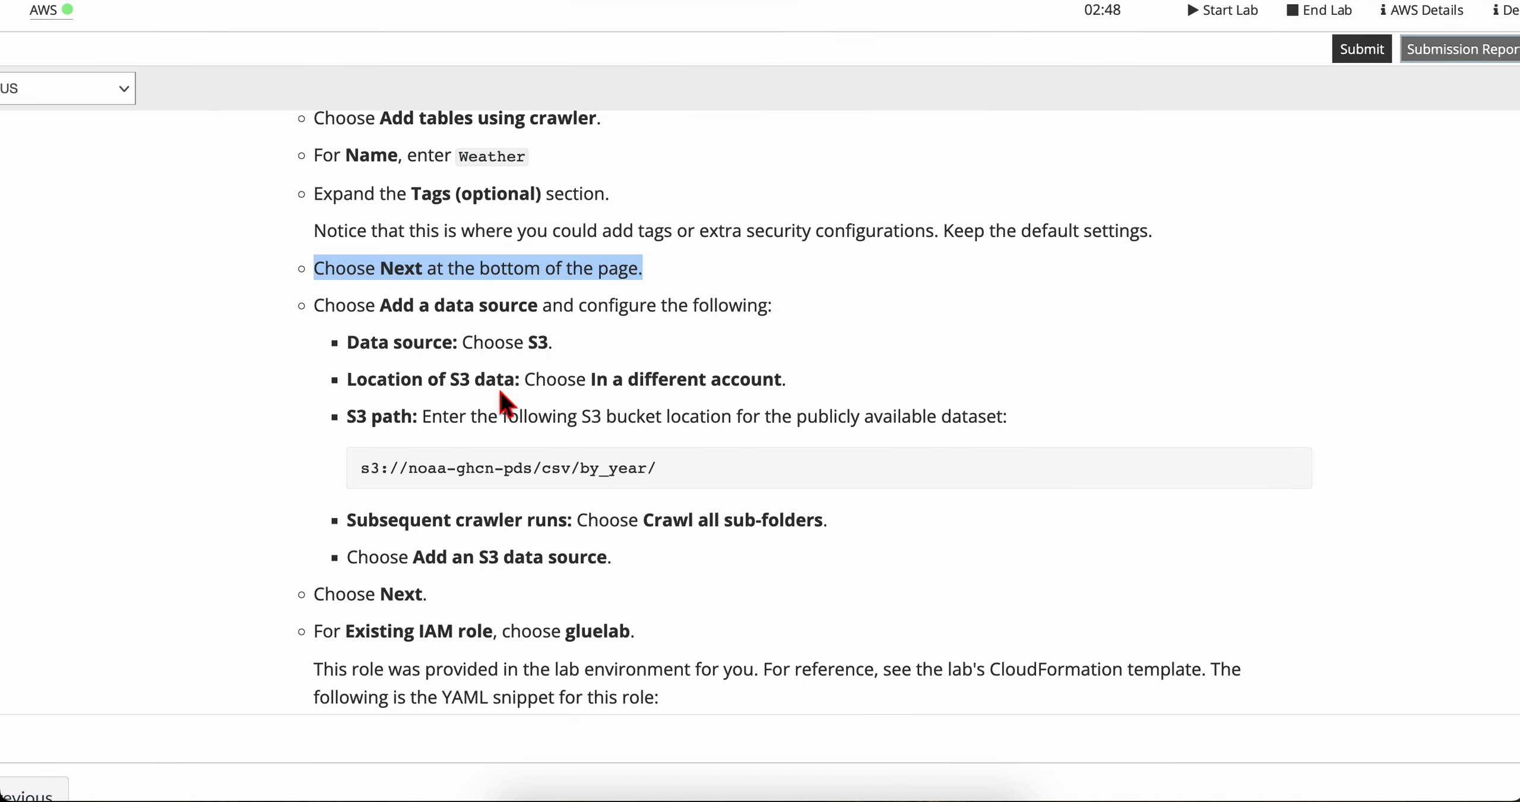
# Step: Keep S3 as the data source type and set the location of the S3 data to a different account
pyautogui.scroll(-1, 416, 332)
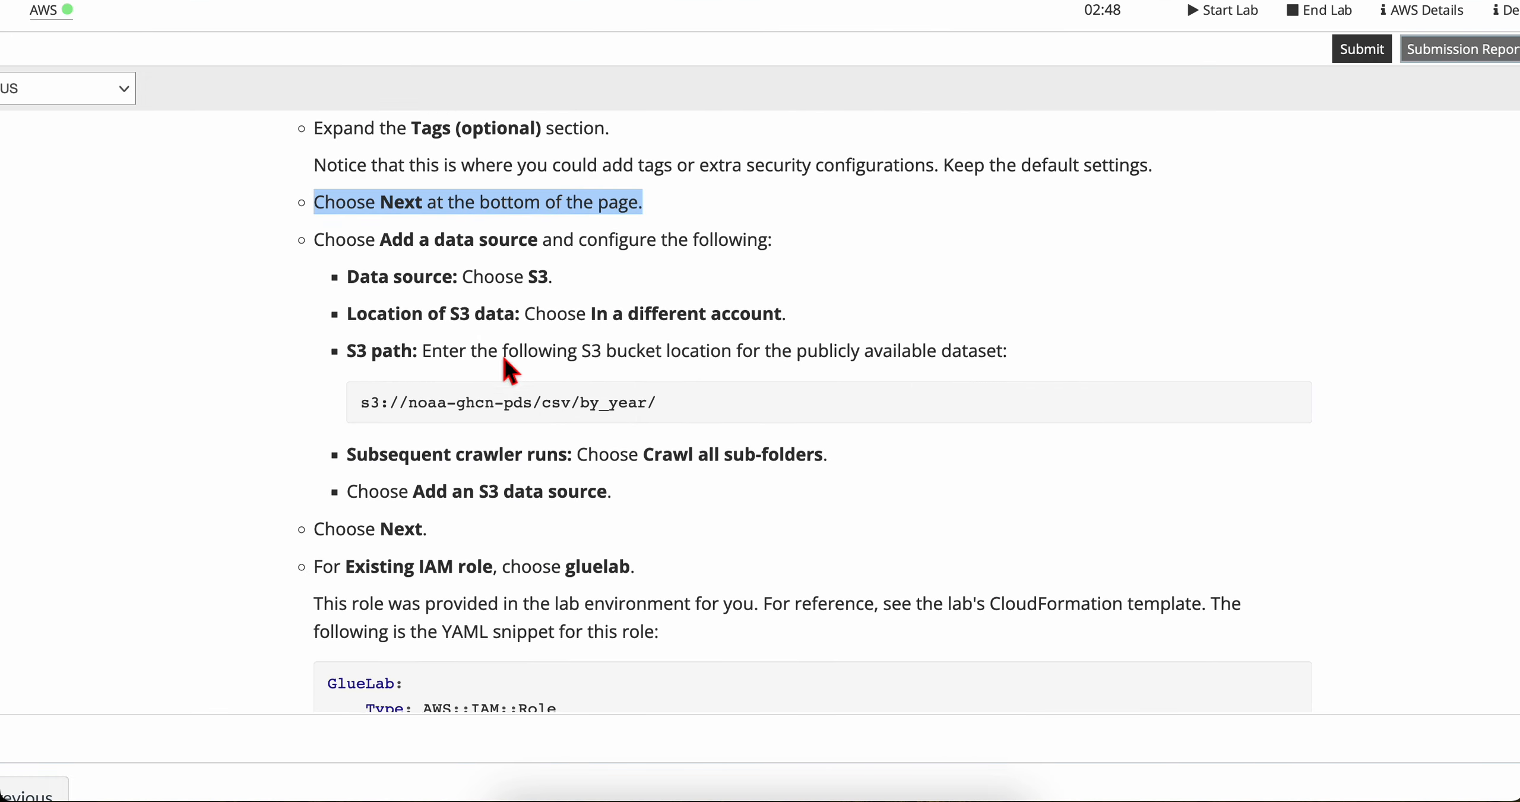
pyautogui.scroll(-1, 504, 358)
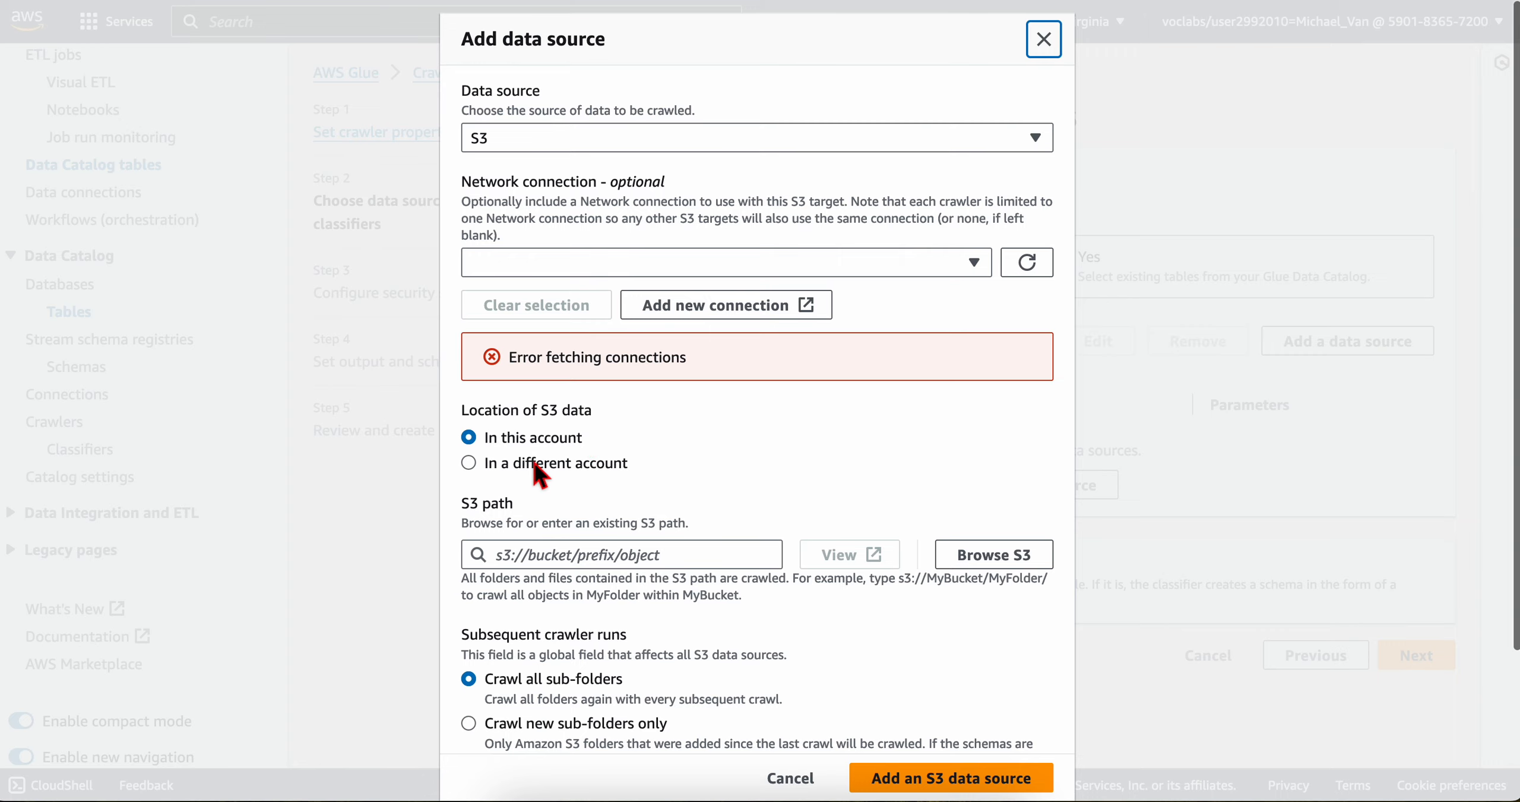
pyautogui.click(502, 464)
pyautogui.scroll(-2, 613, 486)
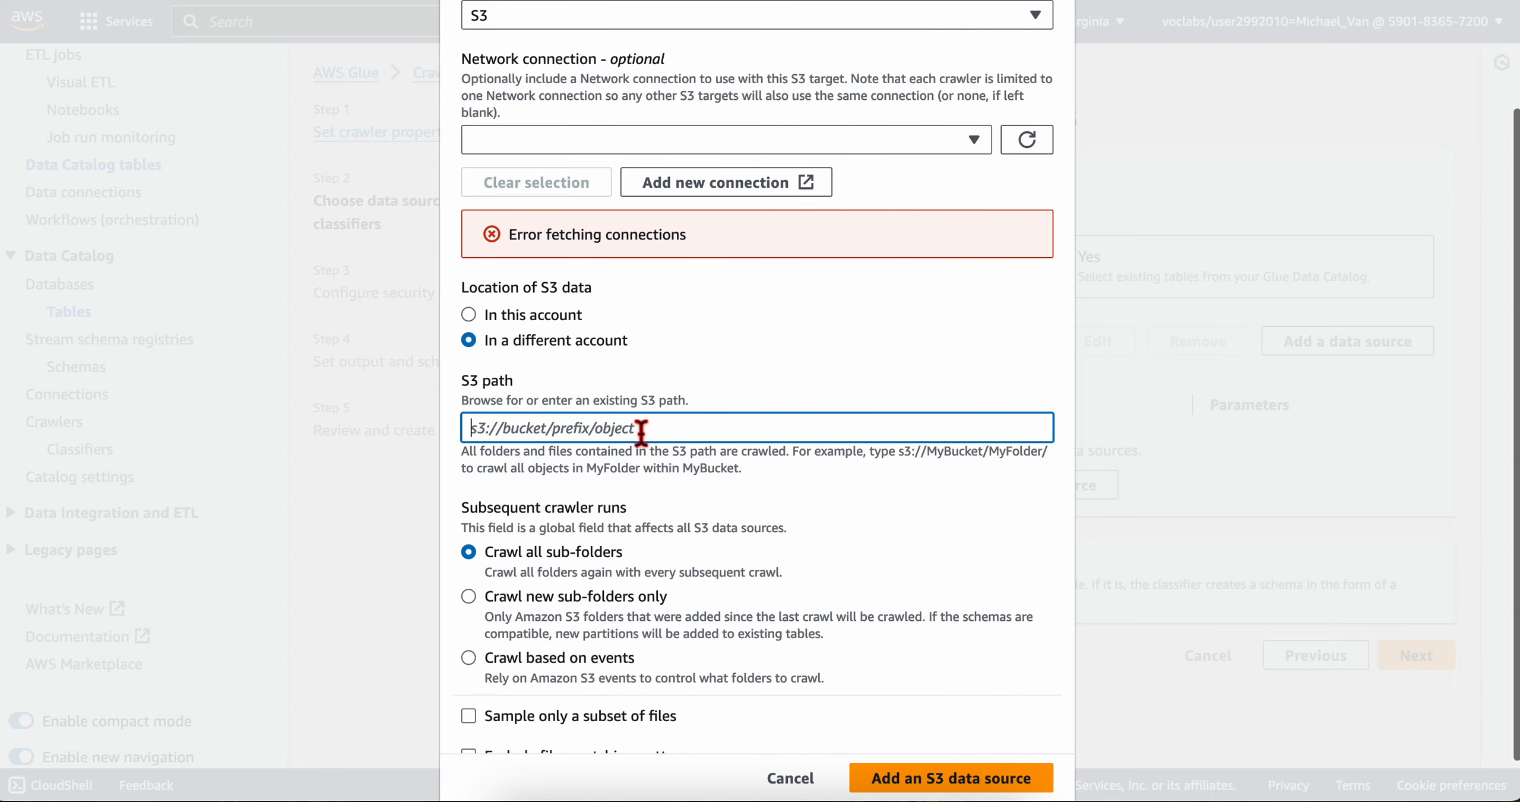
# Step: Copy the public dataset's bucket location from the lab instructions and set the S3 path to s3://noaa-ghcn-pds/csv/by_year/
pyautogui.hotkey('ctrl', 'Left')
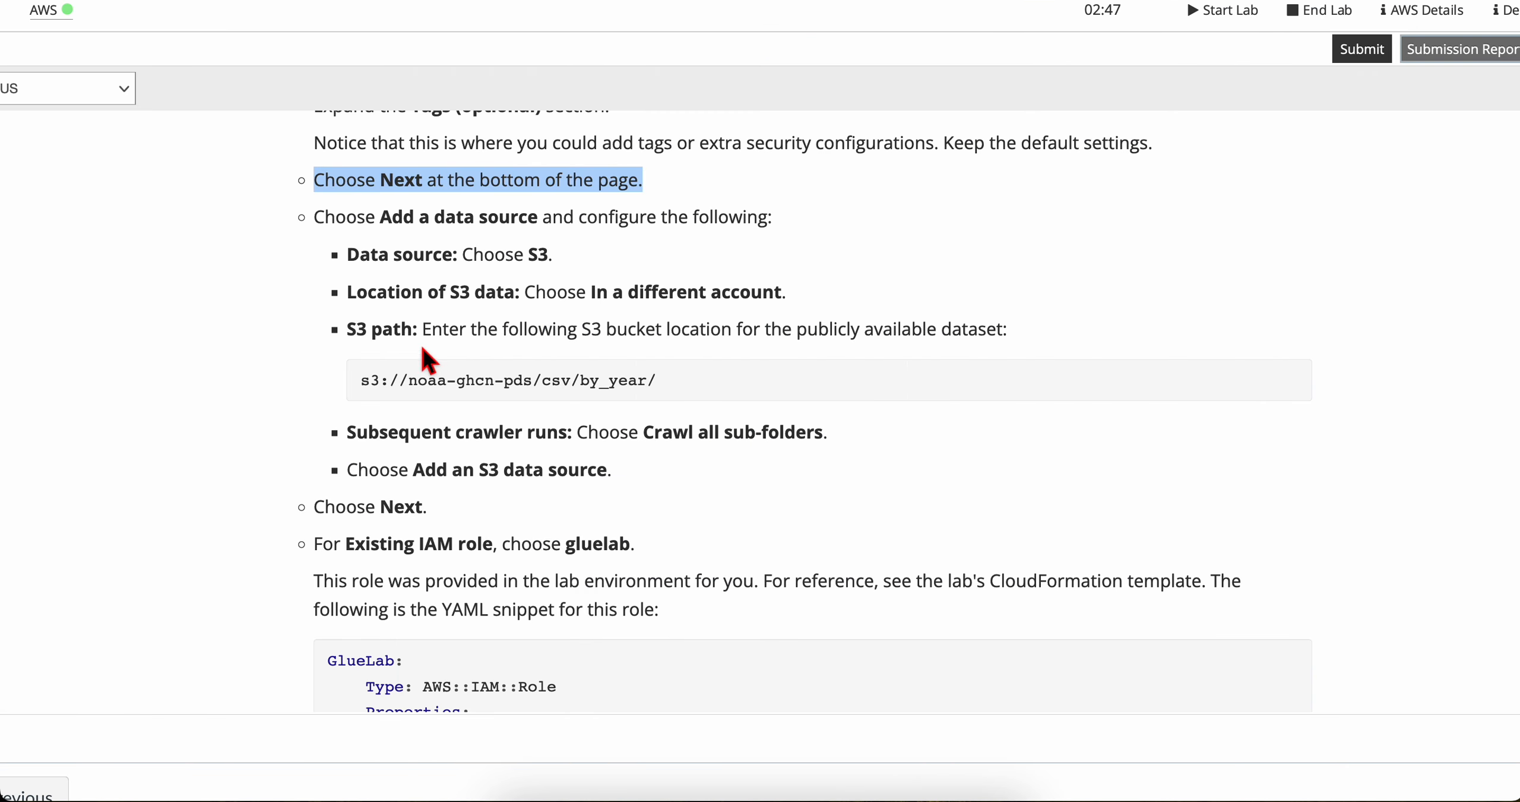
pyautogui.scroll(-1, 415, 344)
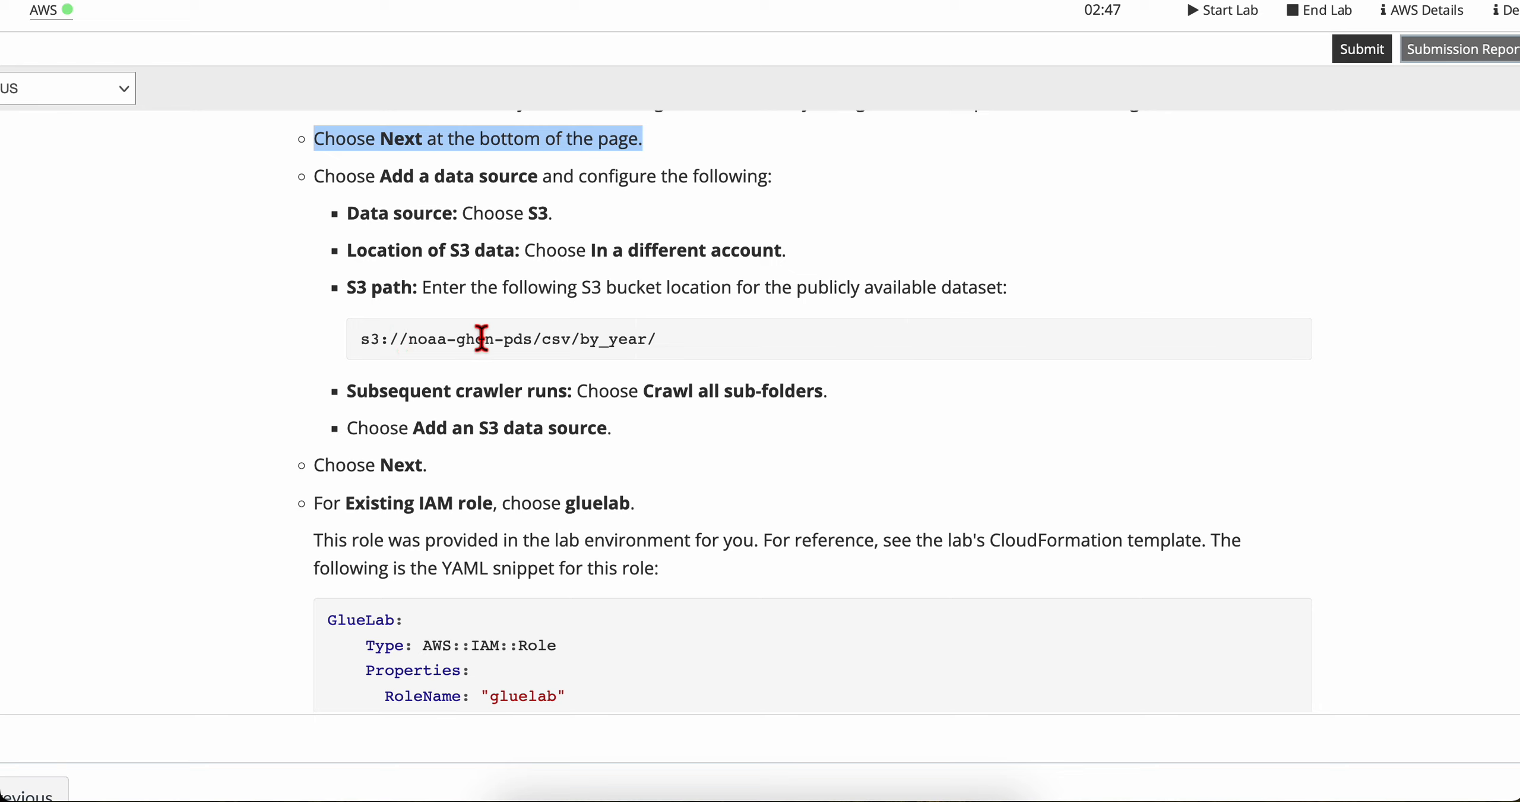
pyautogui.tripleClick(463, 351)
pyautogui.press('super+c')
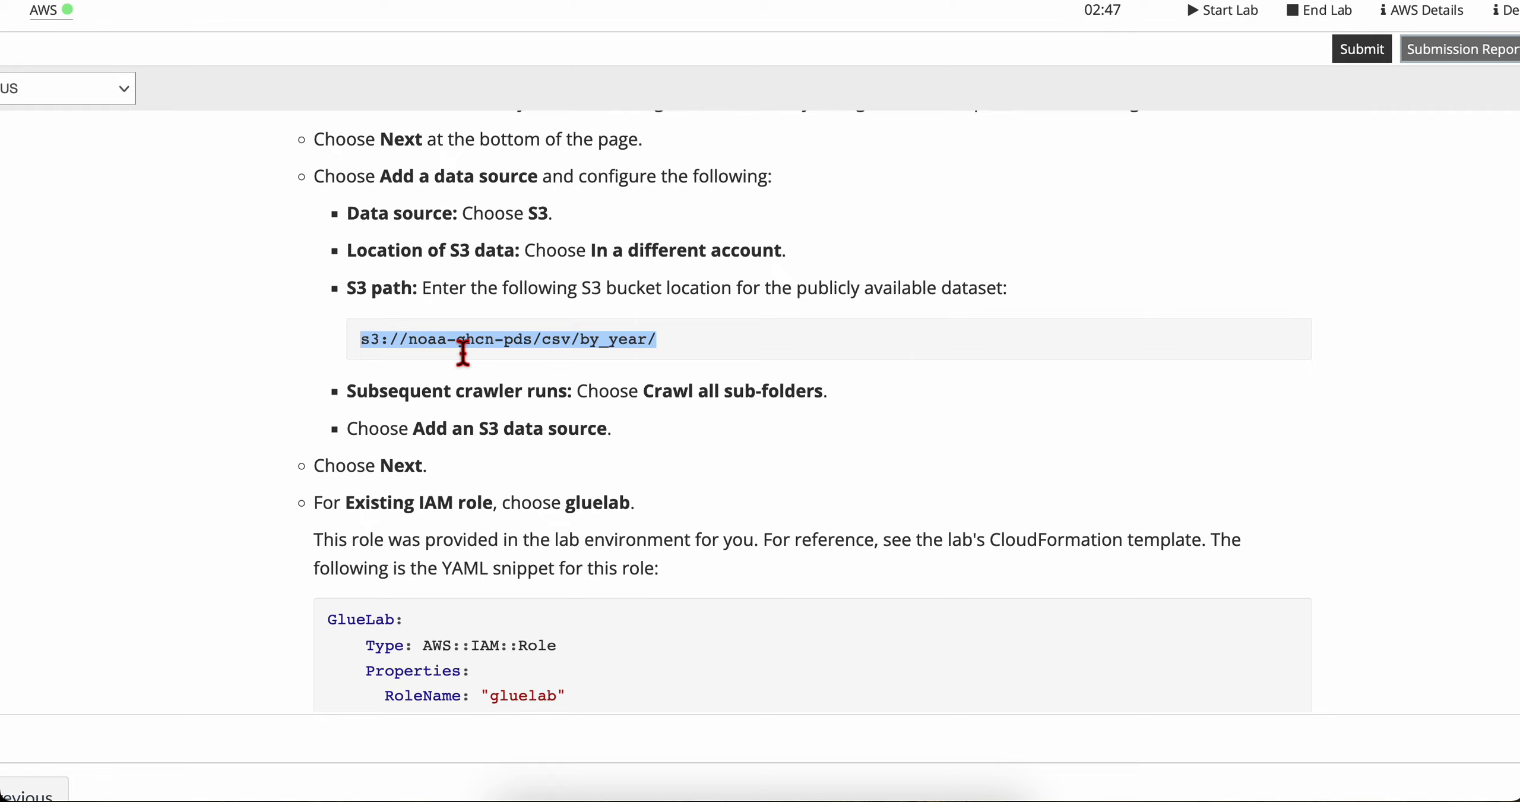
pyautogui.hotkey('ctrl', 'Right')
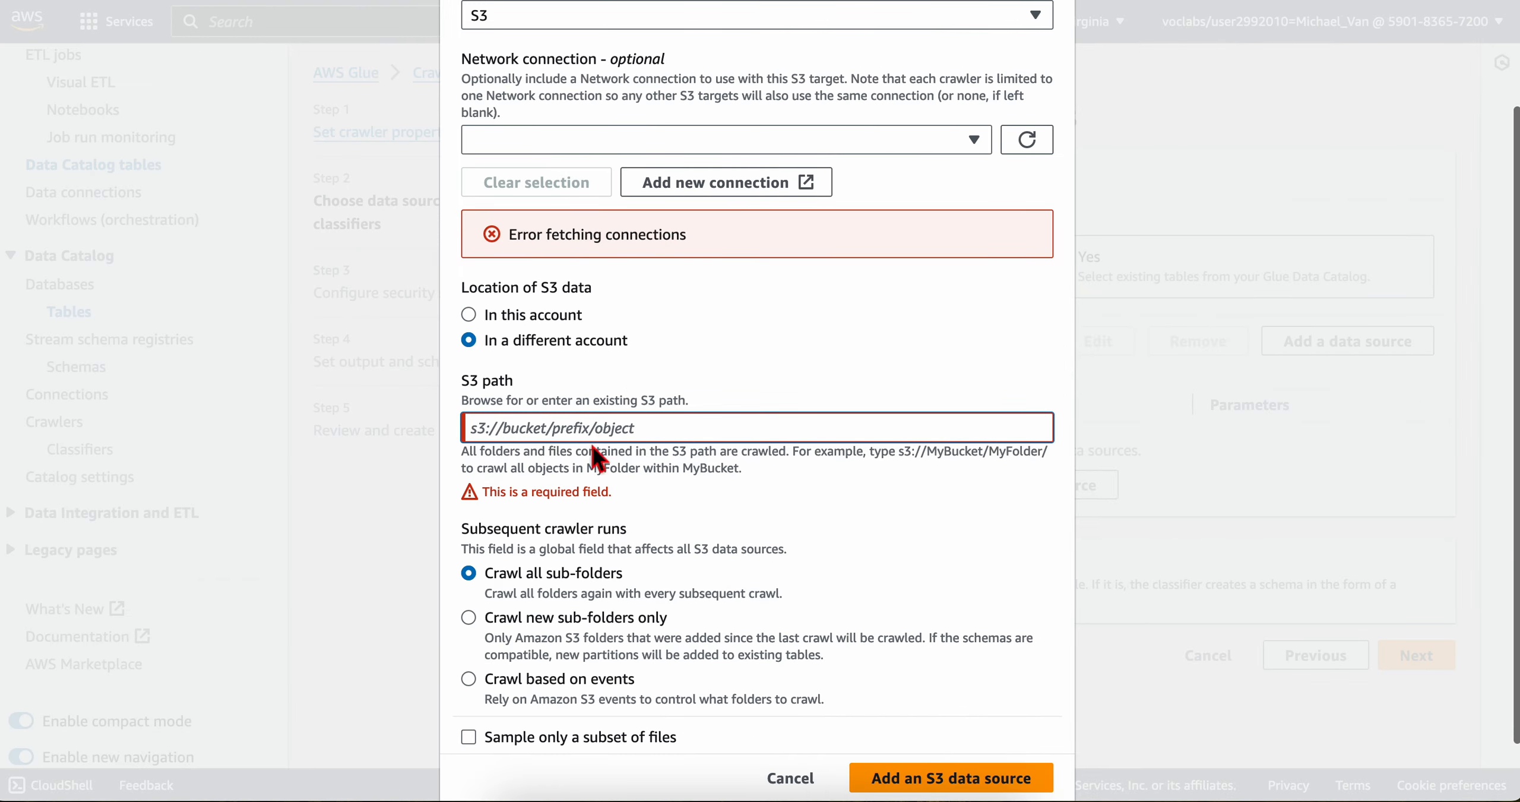
pyautogui.press('super+v')
# Step: Check the lab's subsequent crawler runs setting, keep Crawl all sub-folders and add the S3 data source to the crawler
pyautogui.hotkey('ctrl', 'Left')
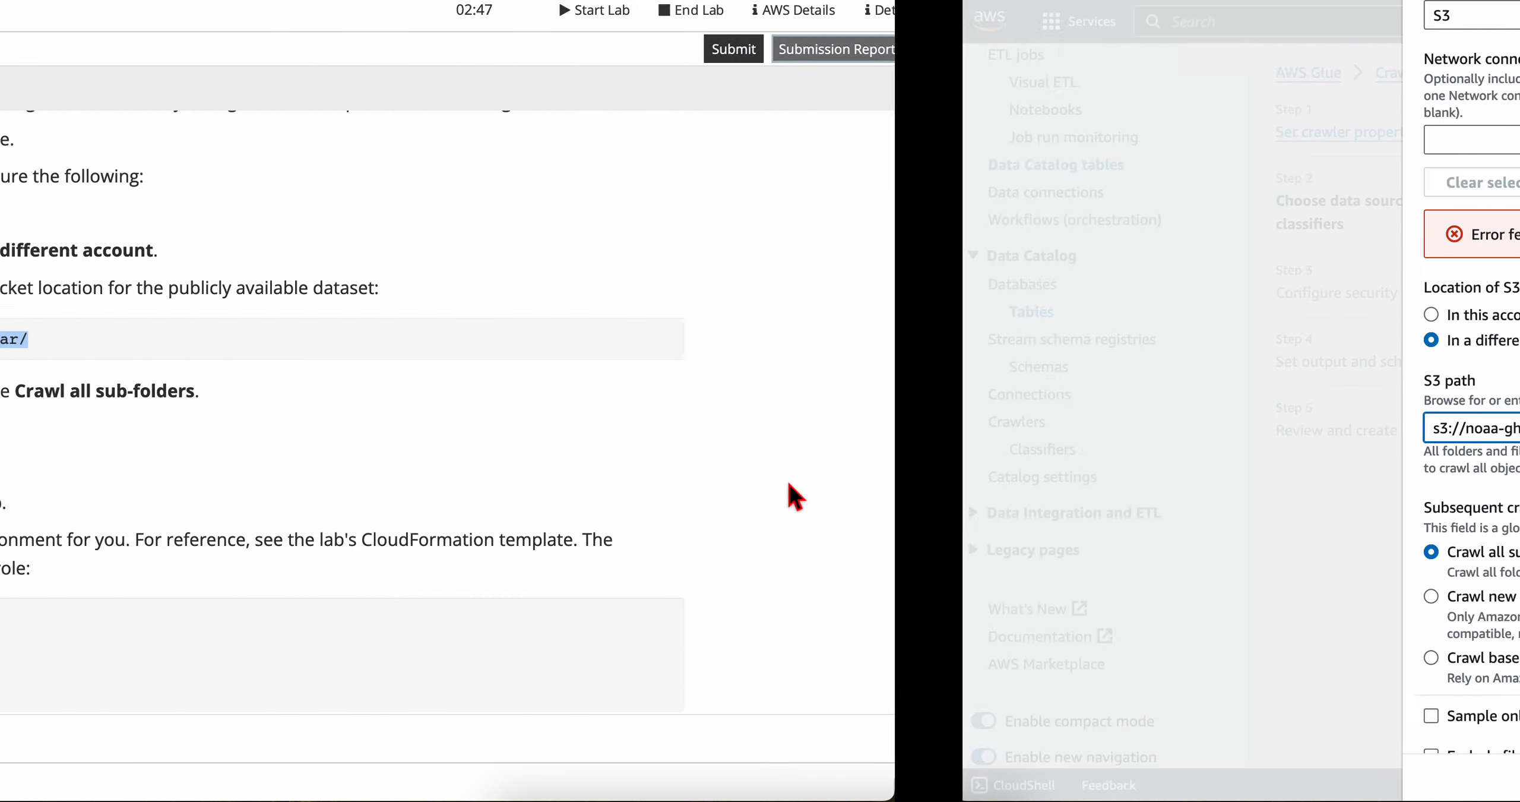
pyautogui.hotkey('ctrl', 'Right')
pyautogui.hotkey('ctrl', 'Left')
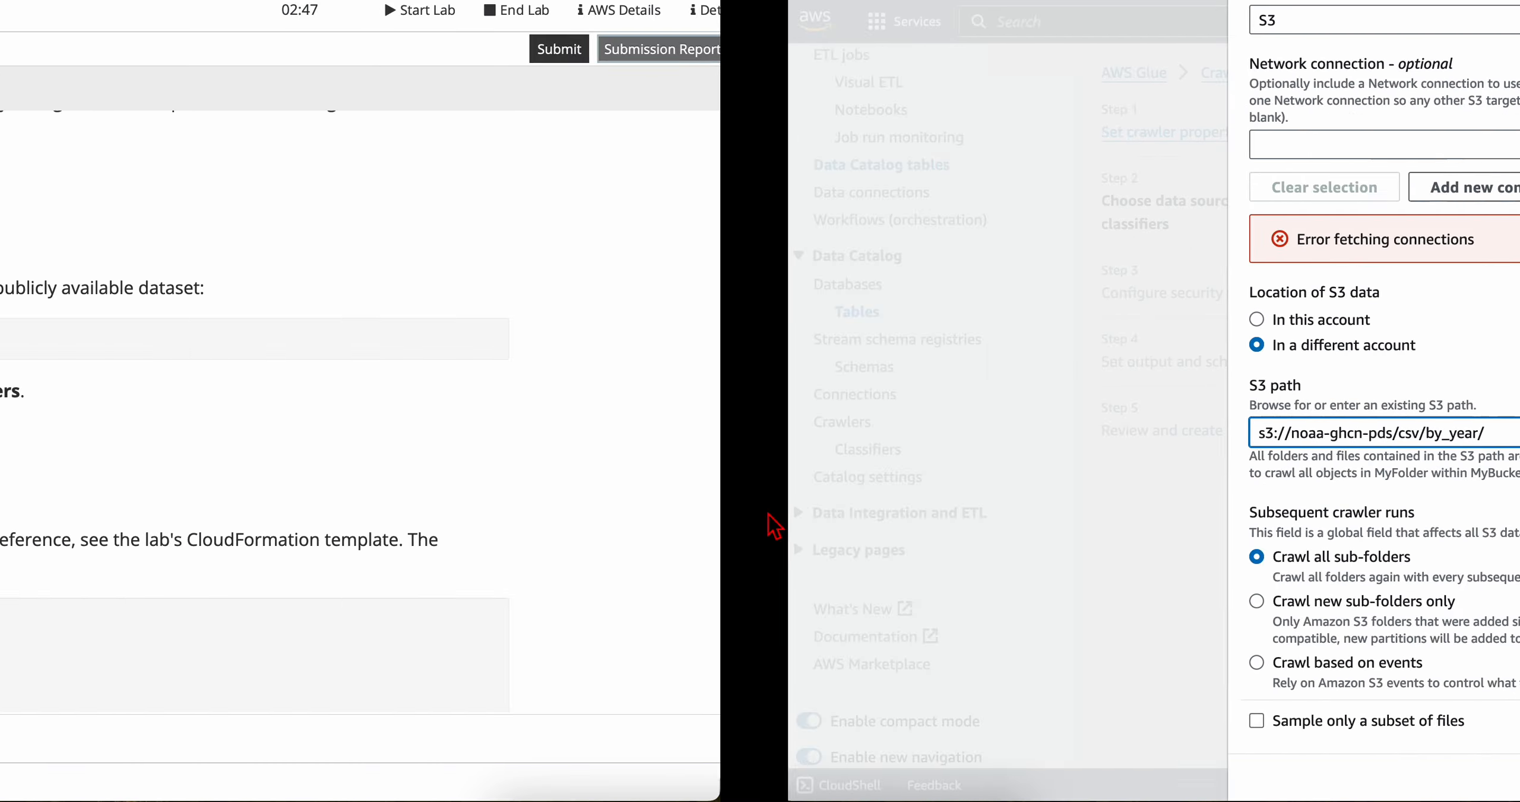
pyautogui.scroll(-2, 644, 419)
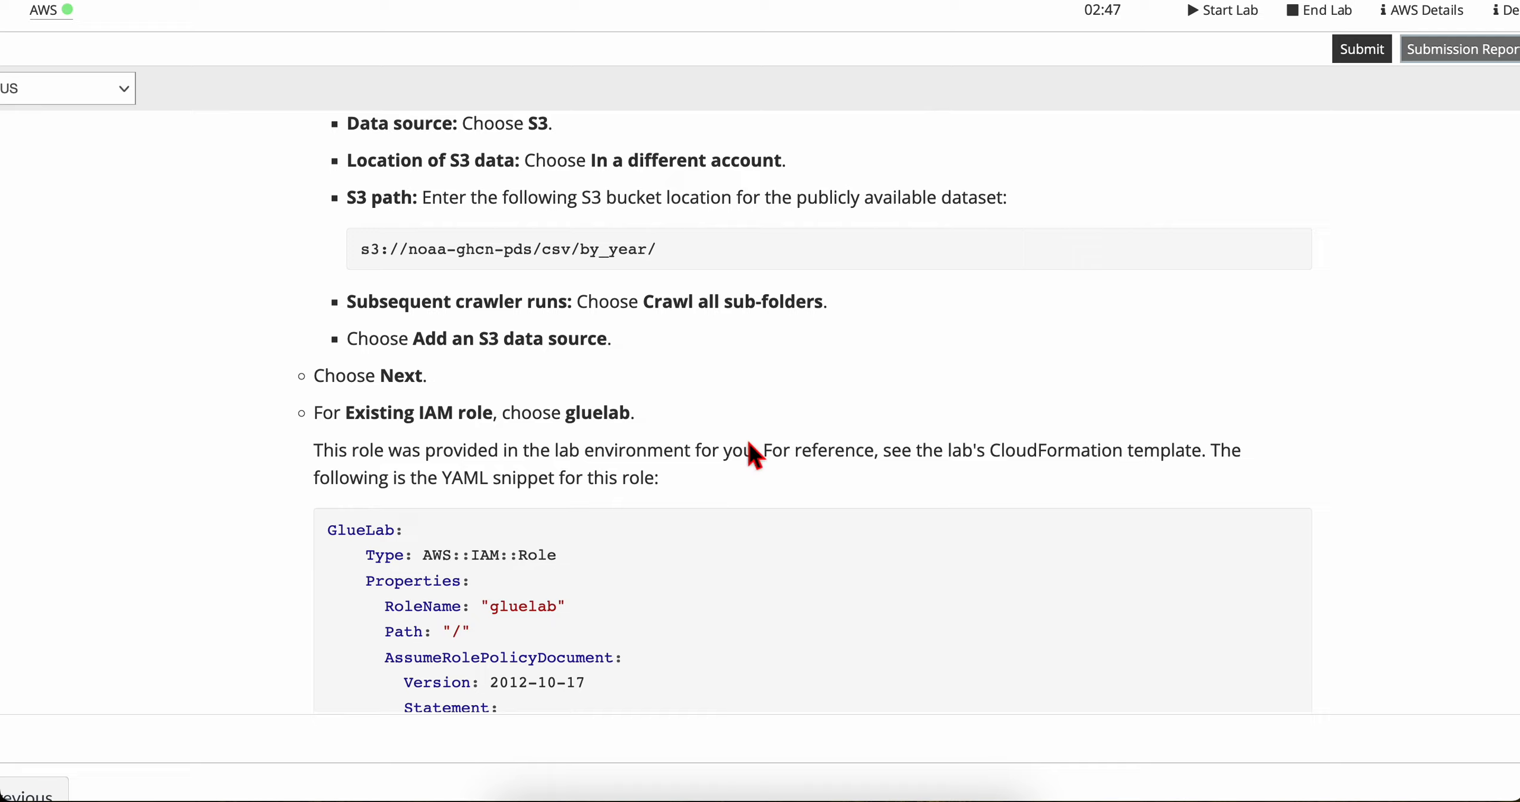
pyautogui.hotkey('ctrl', 'Right')
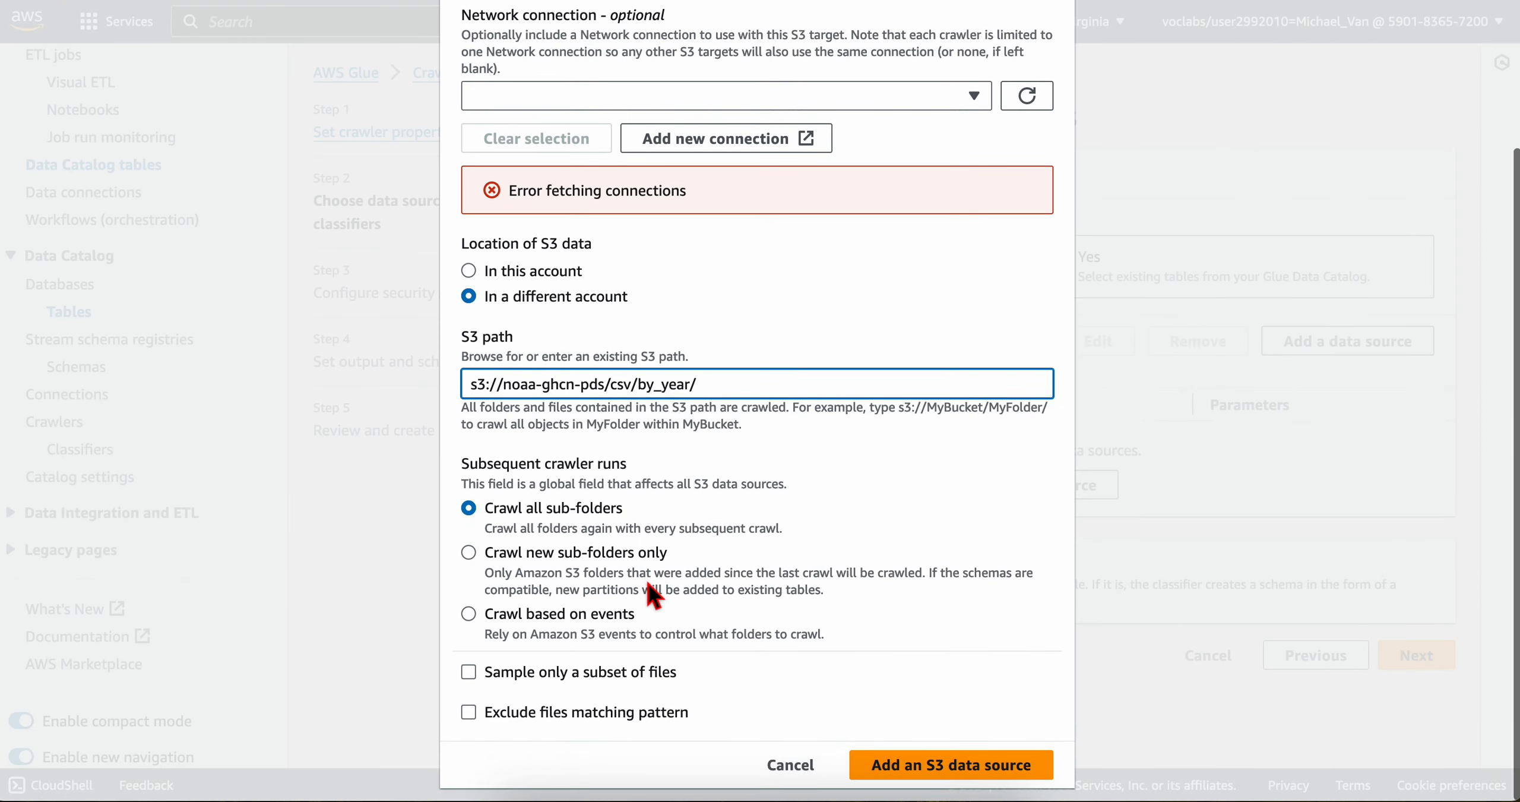
pyautogui.hotkey('ctrl', 'Left')
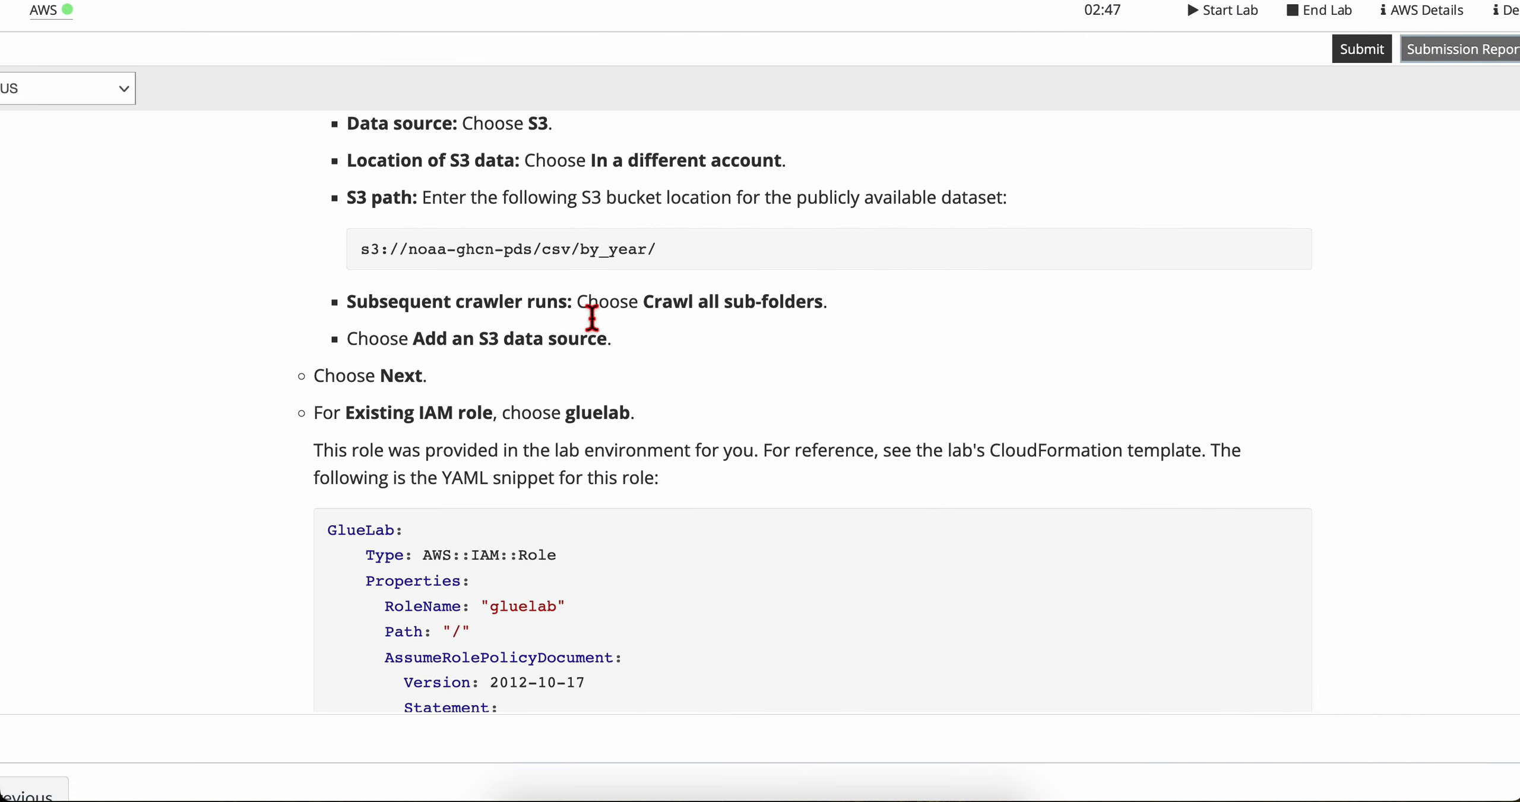
pyautogui.hotkey('ctrl', 'Right')
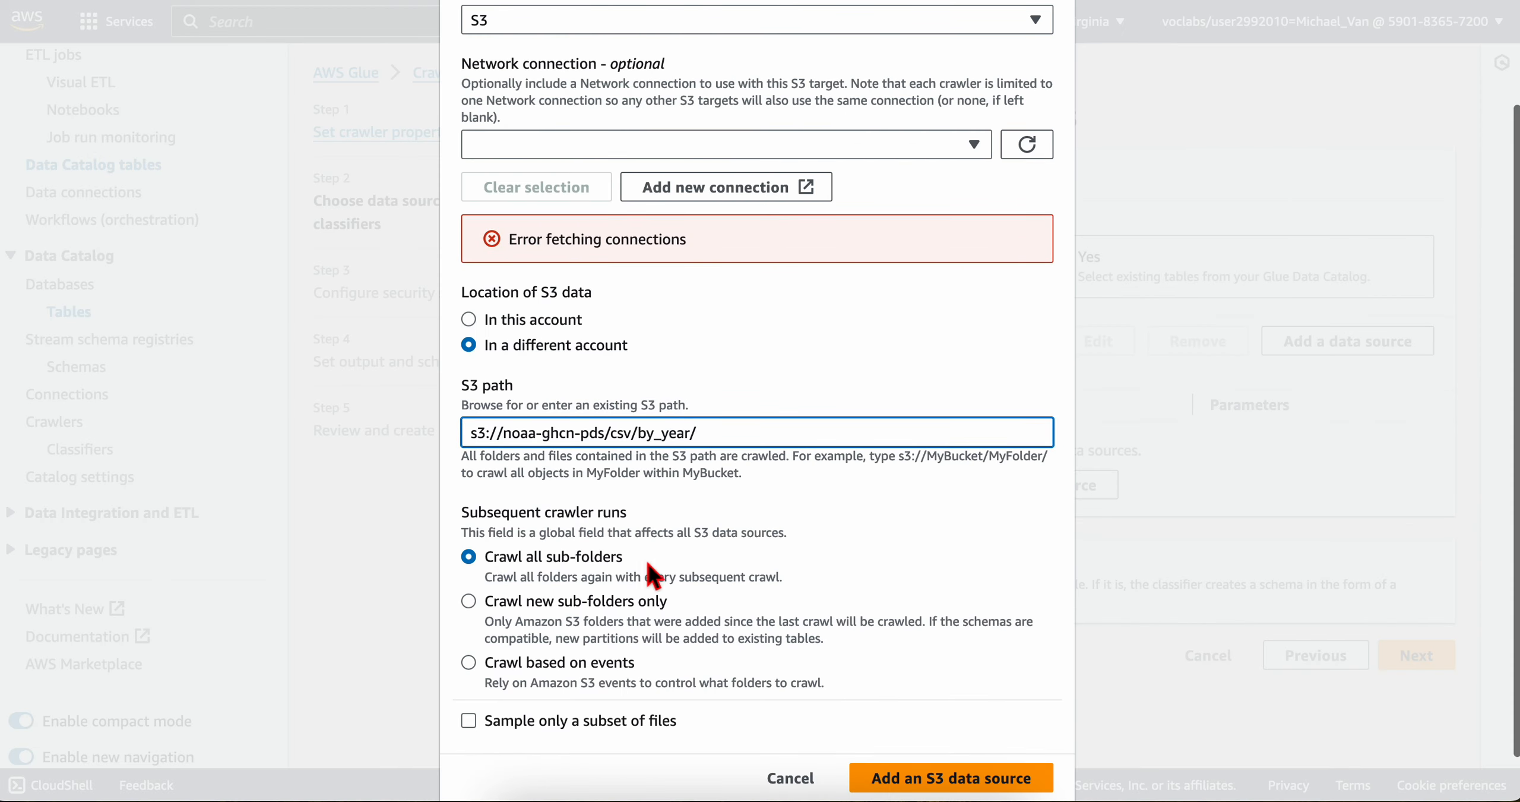
pyautogui.hotkey('ctrl', 'Left')
pyautogui.scroll(-1, 509, 441)
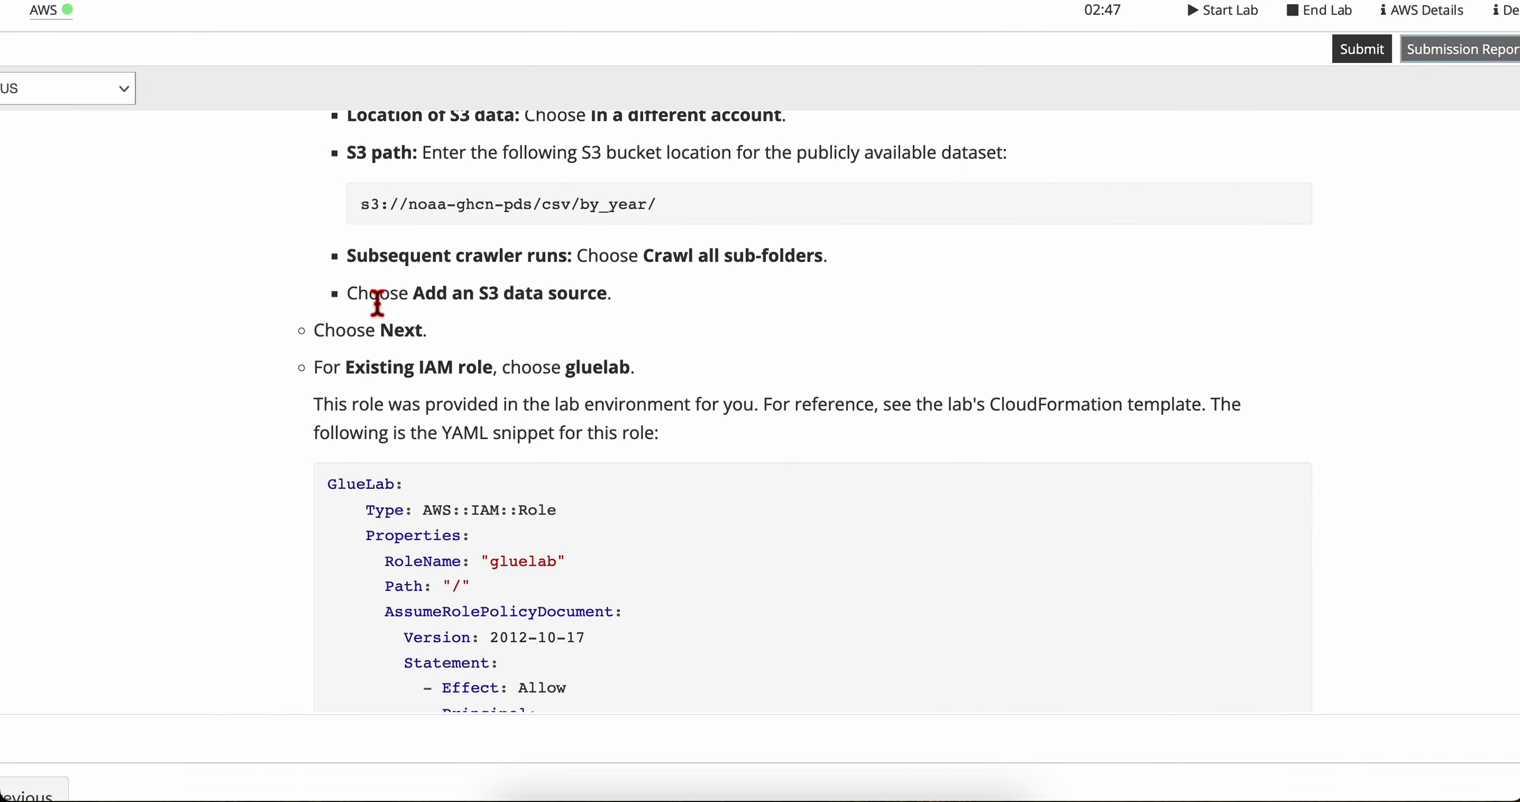
pyautogui.hotkey('ctrl', 'Right')
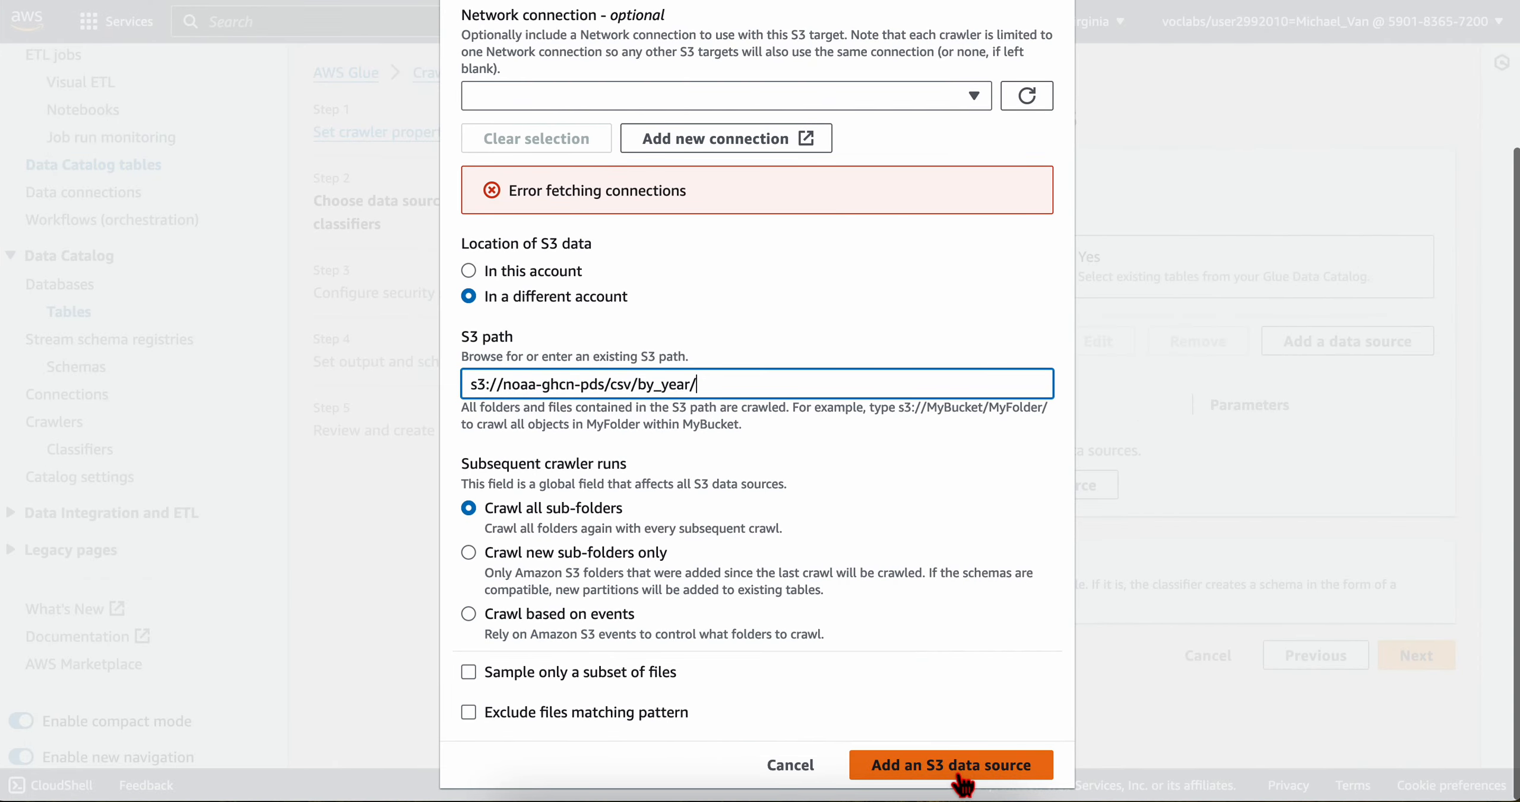
pyautogui.click(893, 768)
# Step: Check the lab's next instruction and continue to the crawler's security settings
pyautogui.hotkey('ctrl', 'Left')
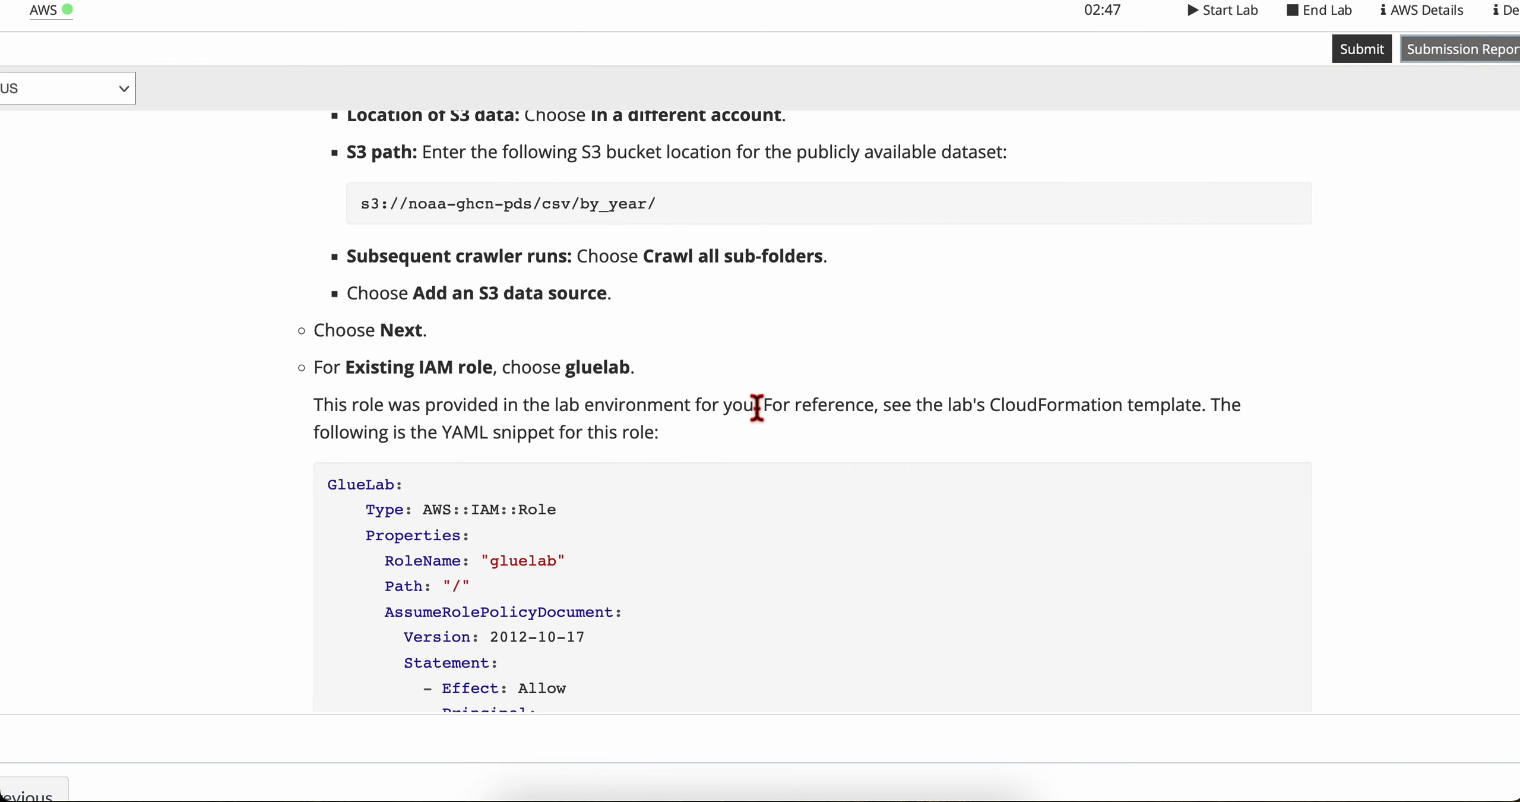
pyautogui.scroll(-2, 521, 412)
pyautogui.scroll(-1, 416, 351)
pyautogui.hotkey('ctrl', 'Right')
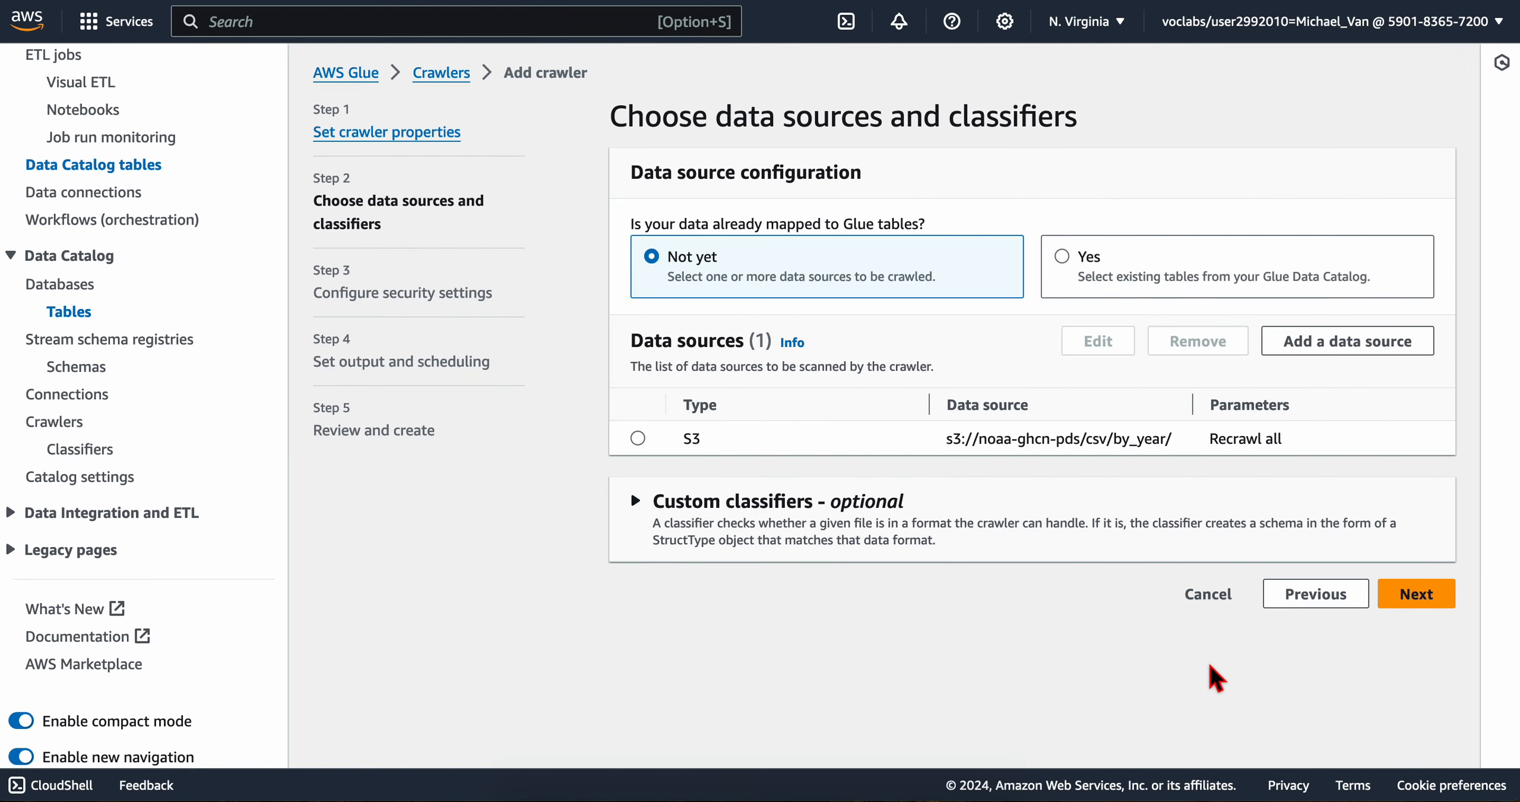
pyautogui.click(1438, 603)
# Step: Look up the required role in the lab instructions and select gluelab as the crawler's existing IAM role
pyautogui.hotkey('ctrl', 'Left')
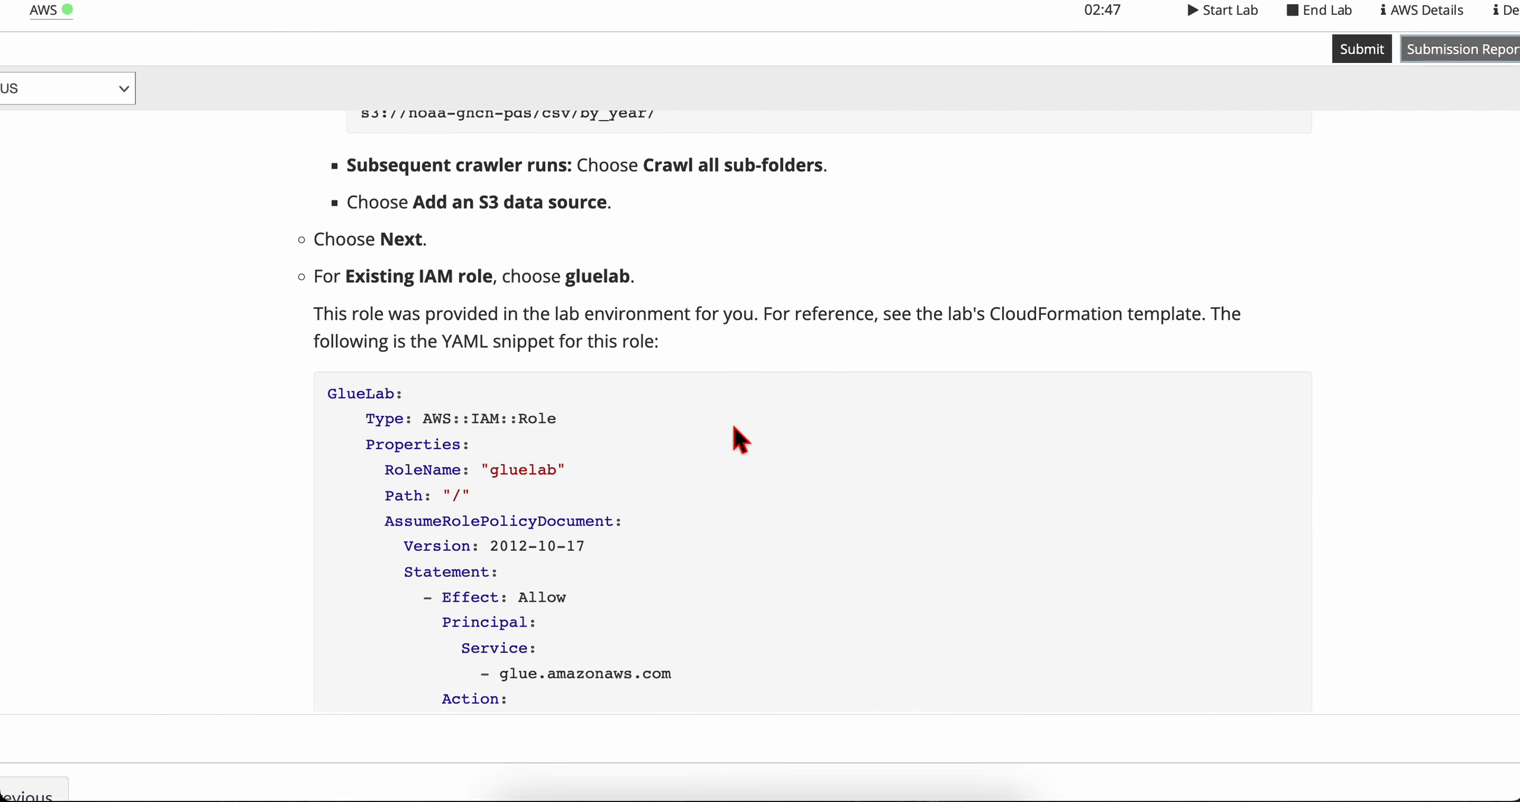
pyautogui.scroll(-1, 396, 346)
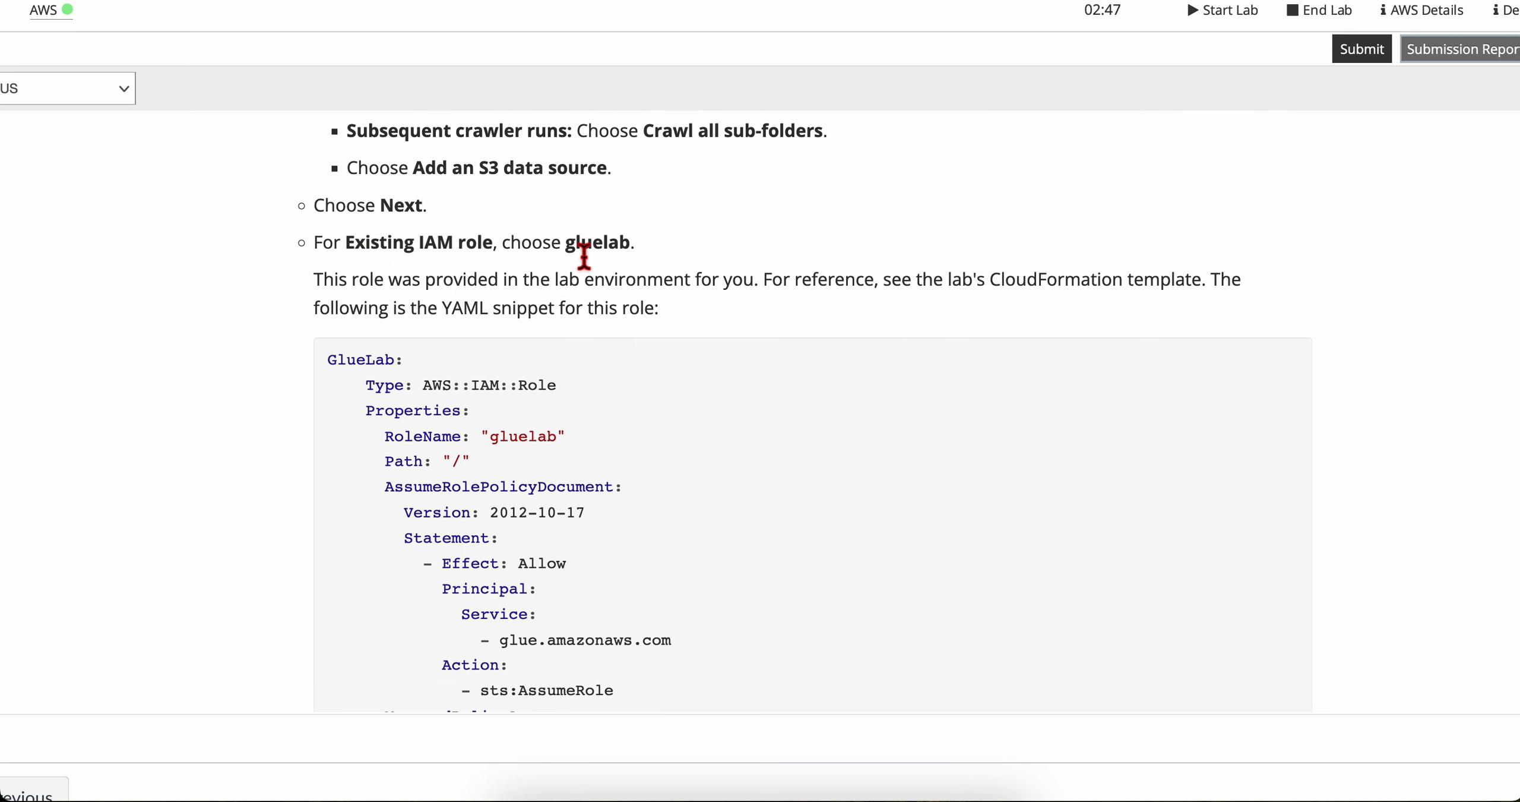
pyautogui.hotkey('ctrl', 'Right')
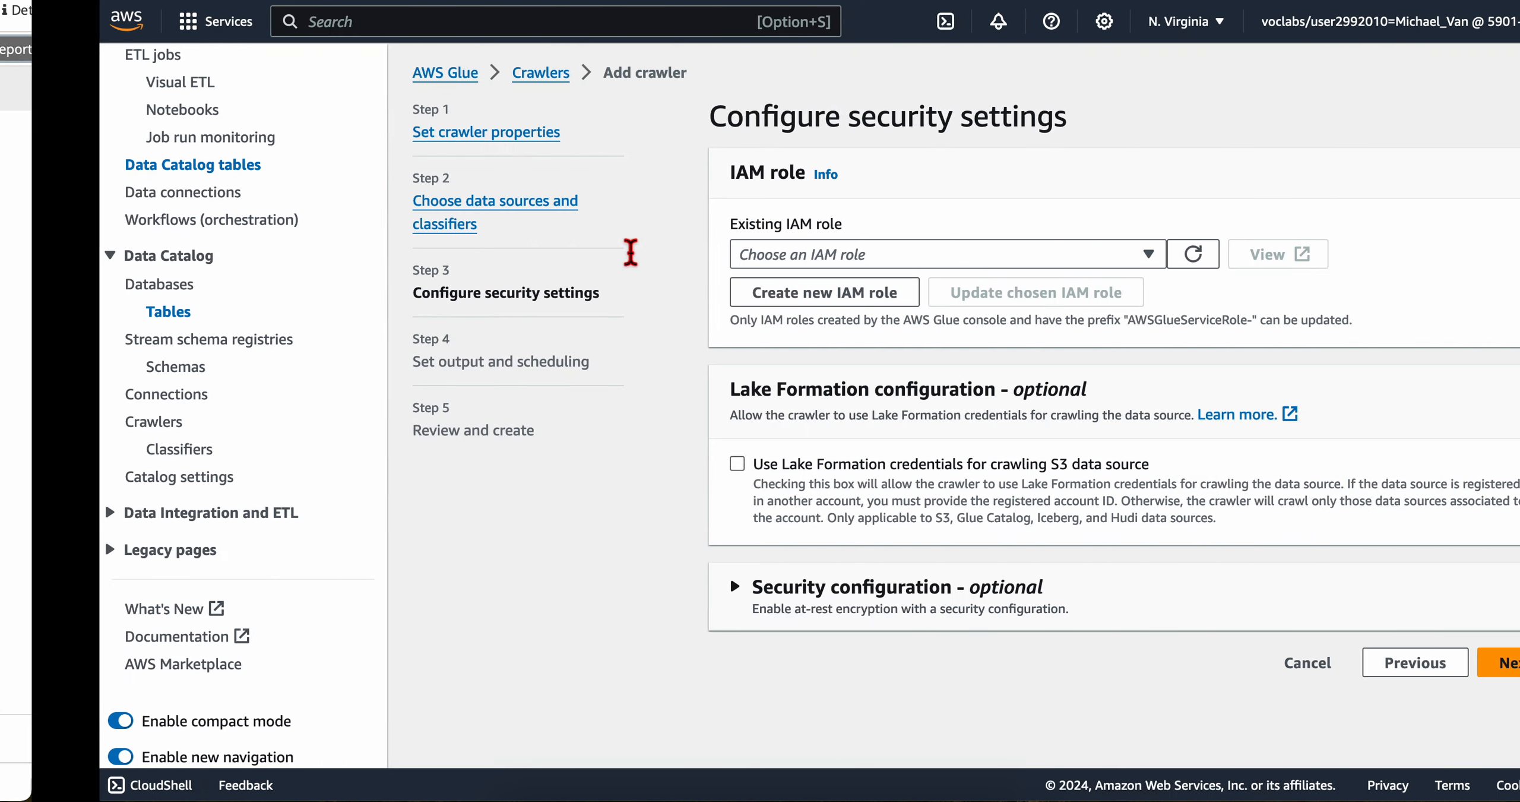
pyautogui.click(751, 261)
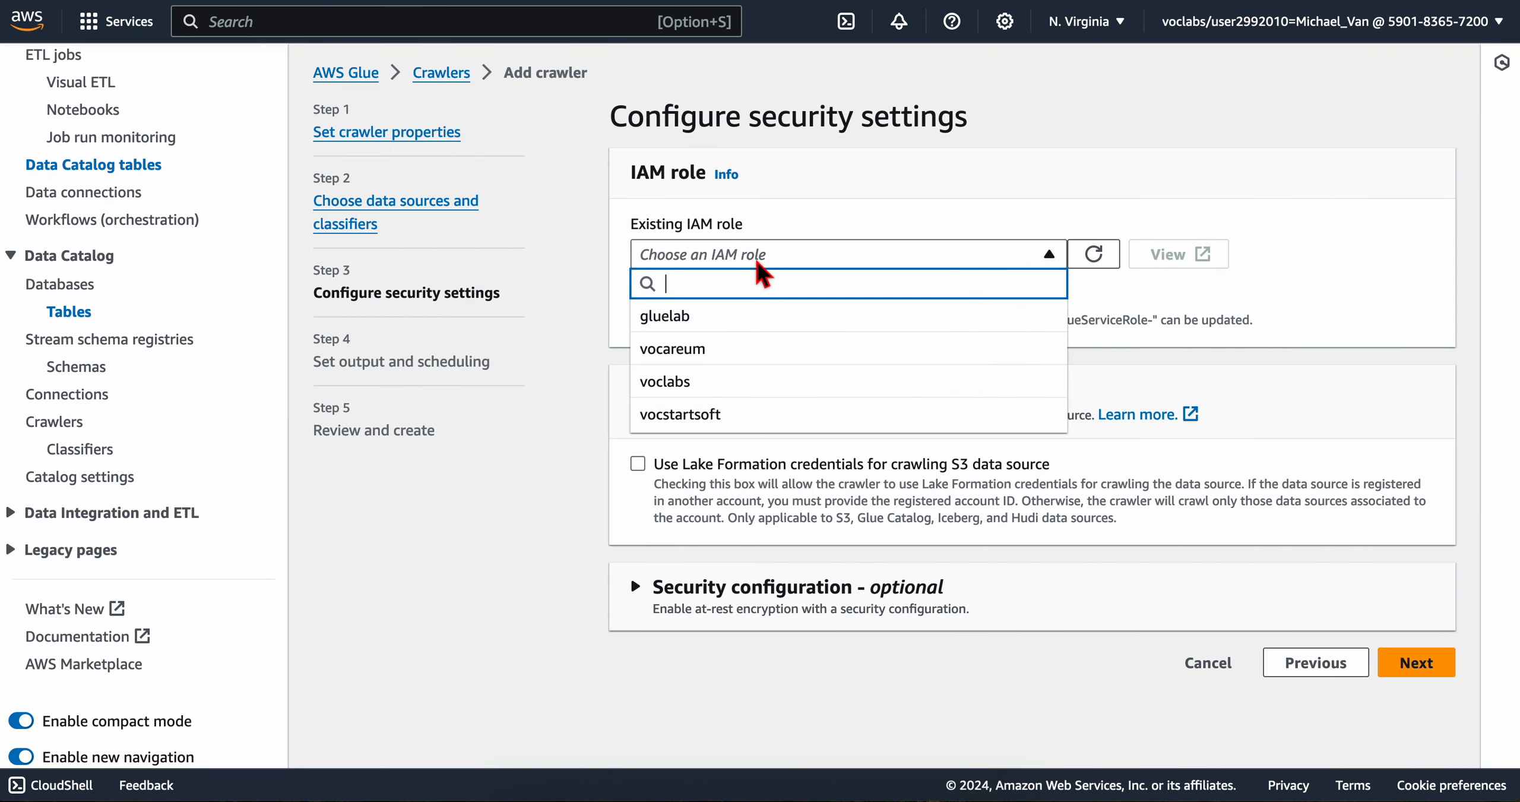
pyautogui.click(712, 324)
# Step: Read the lab's YAML snippet defining the gluelab role, including its trust policy and managed policies
pyautogui.hotkey('ctrl', 'Left')
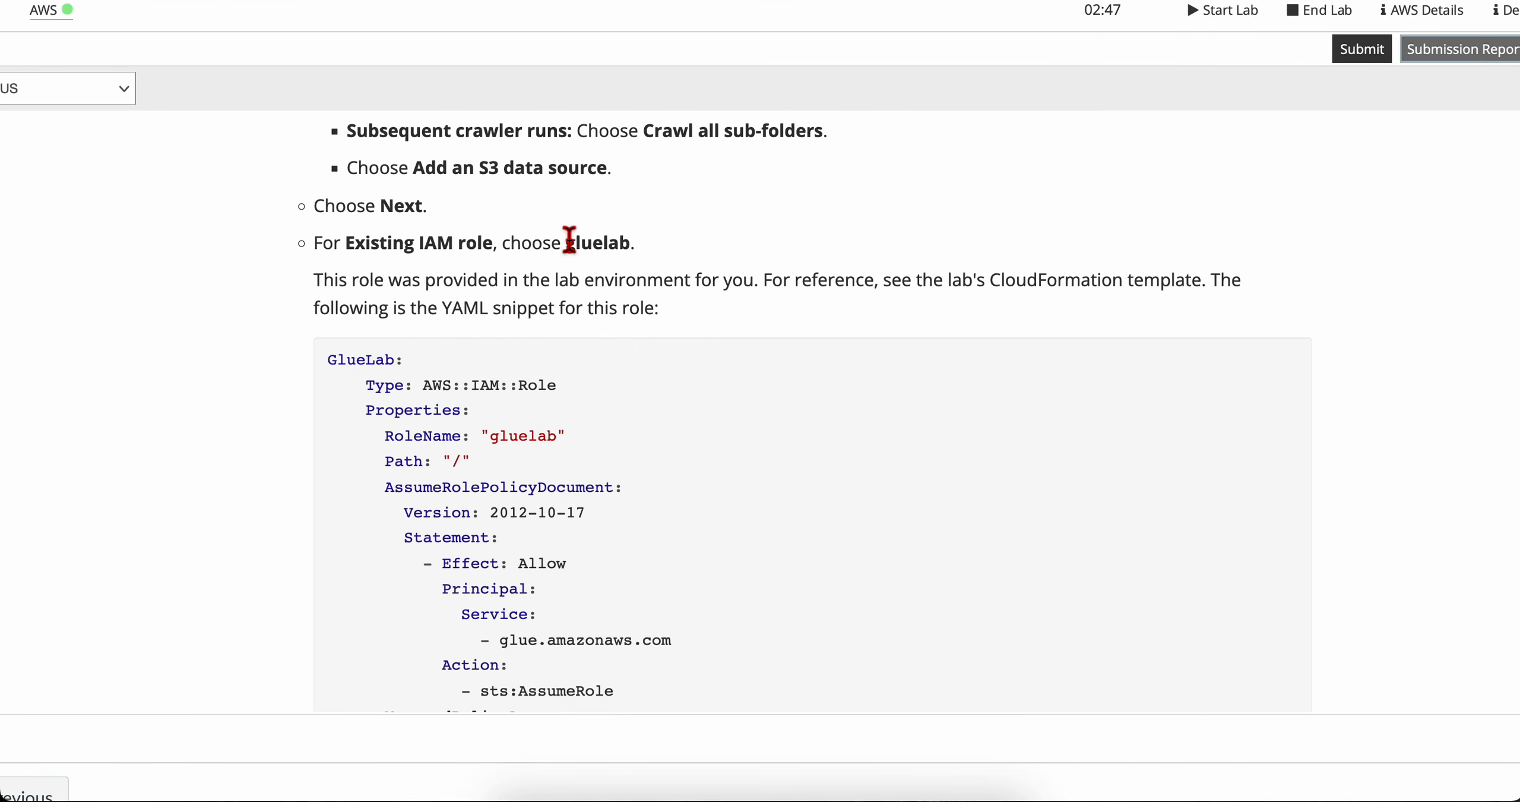
pyautogui.scroll(-1, 437, 346)
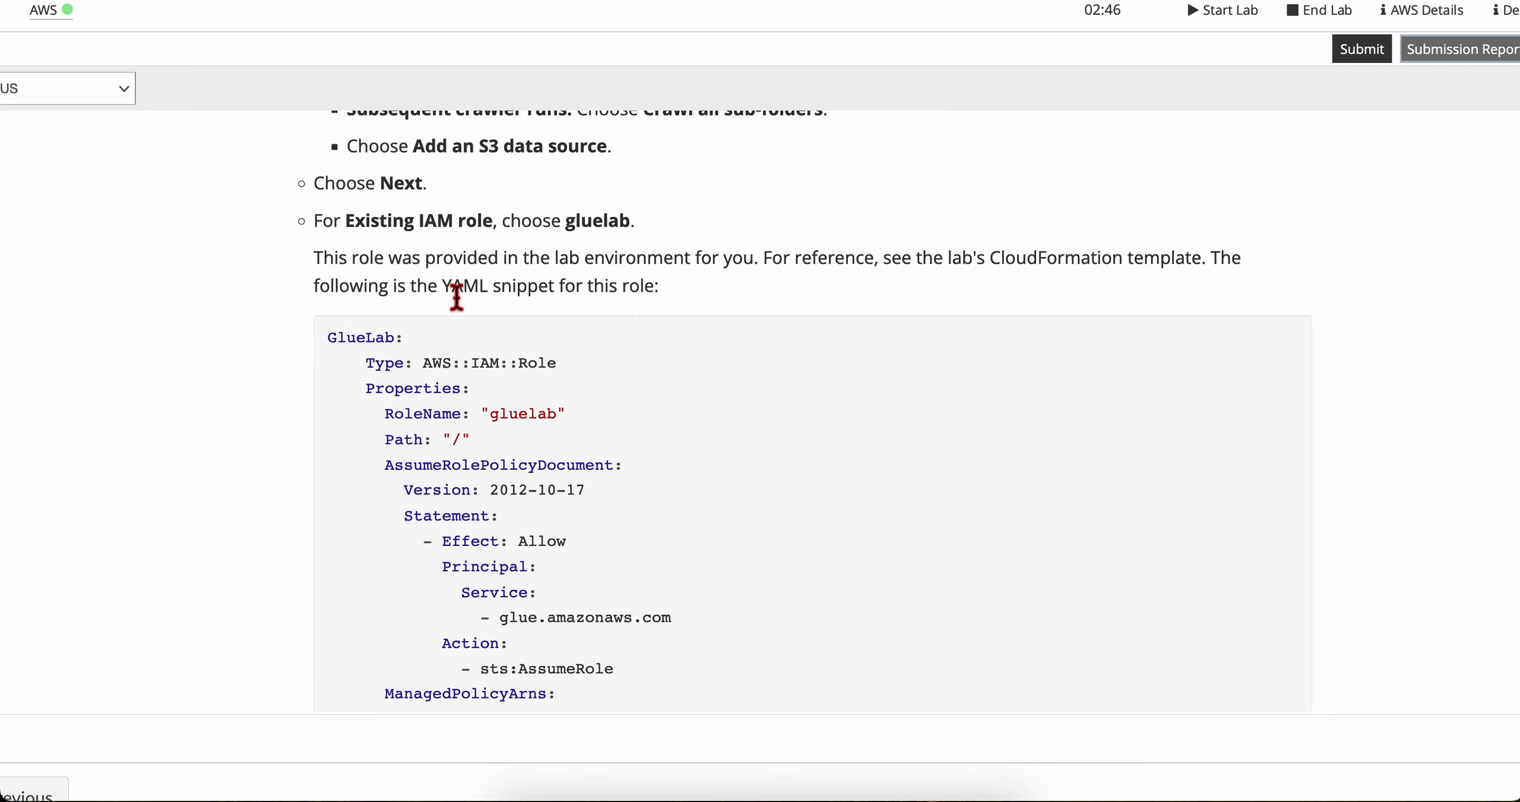
pyautogui.scroll(-5, 367, 380)
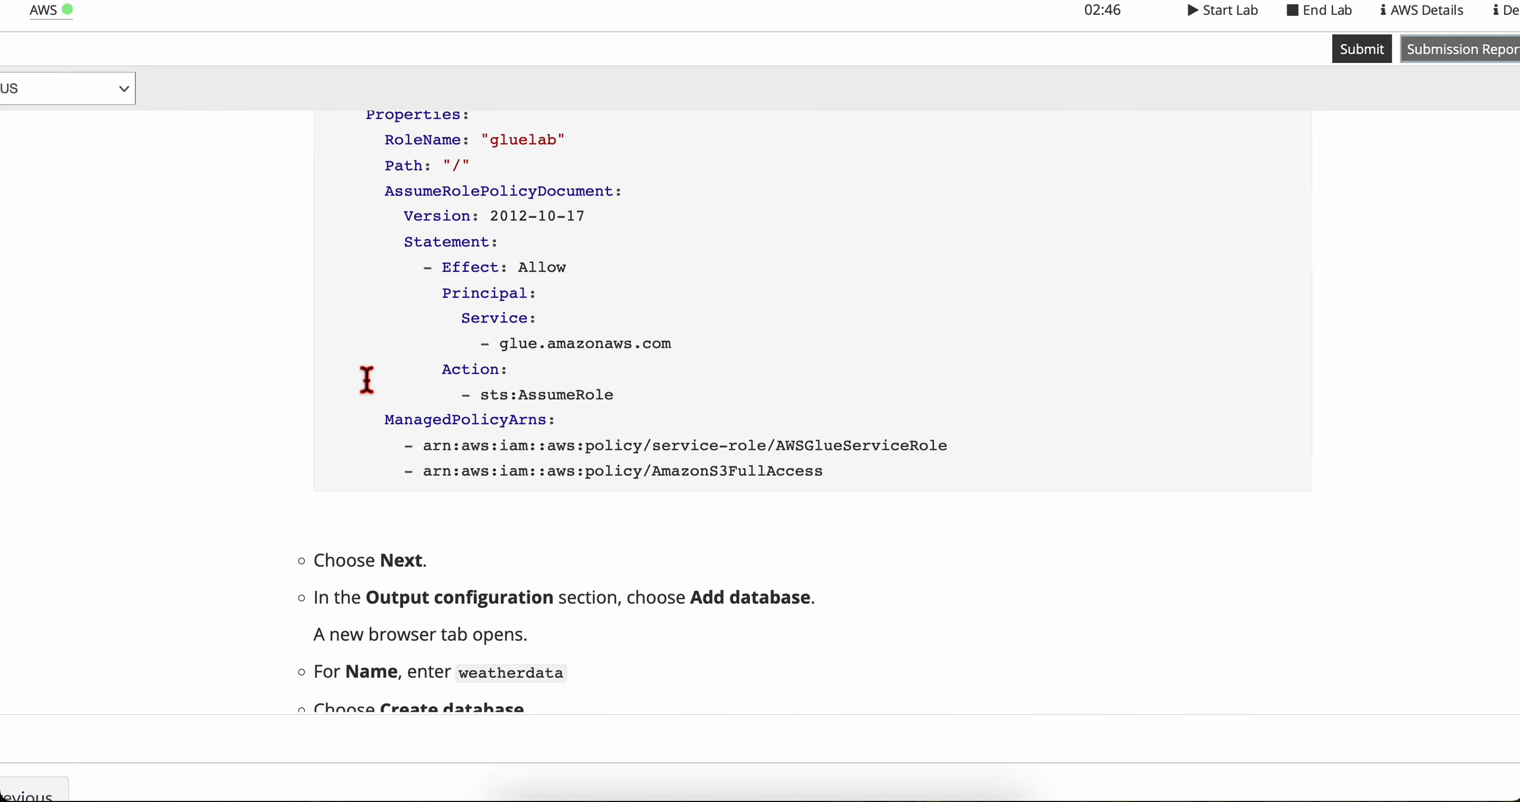
pyautogui.scroll(1, 367, 380)
pyautogui.hotkey('ctrl', 'Right')
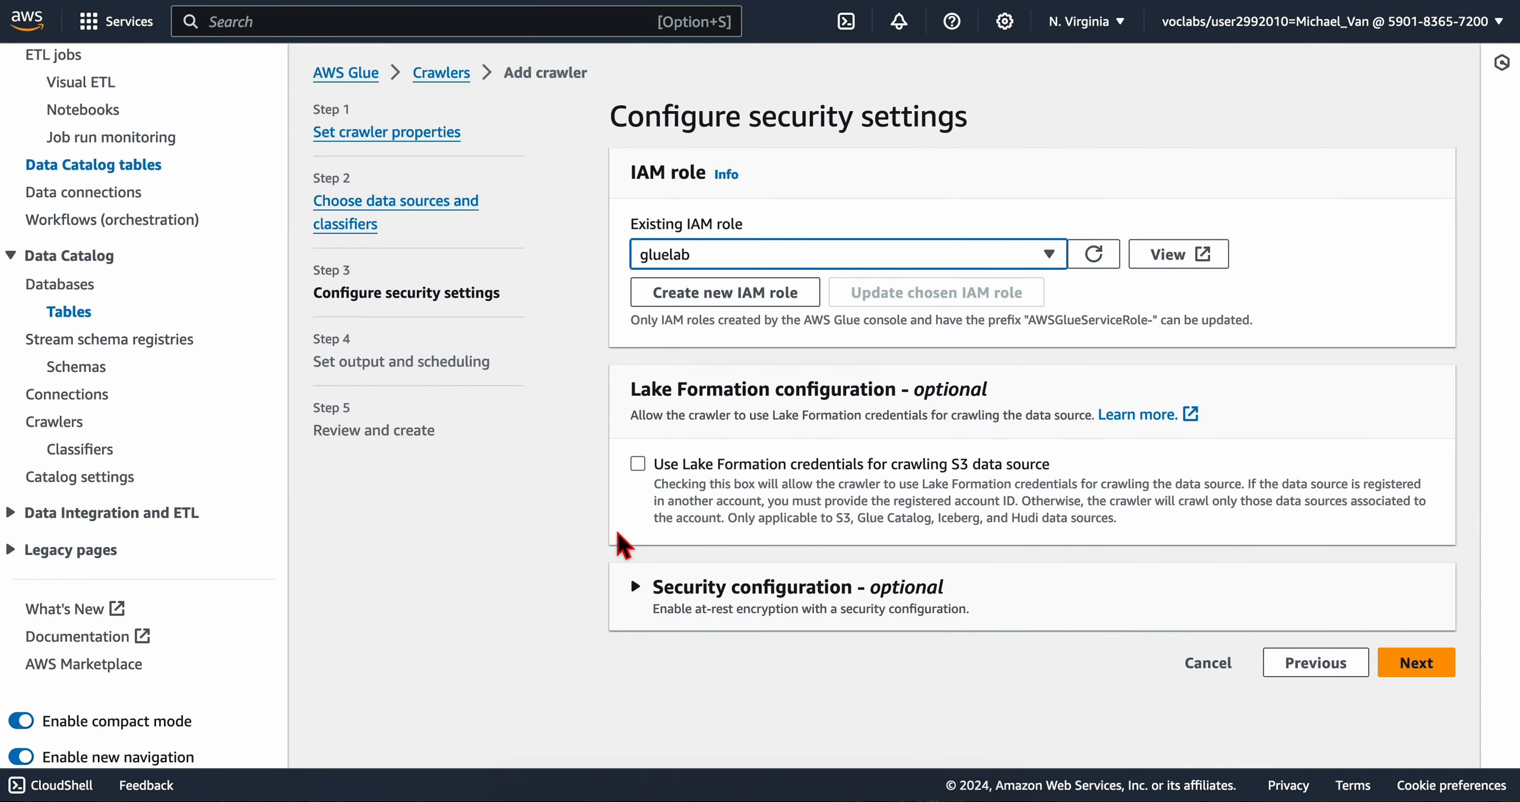
pyautogui.hotkey('ctrl', 'Left')
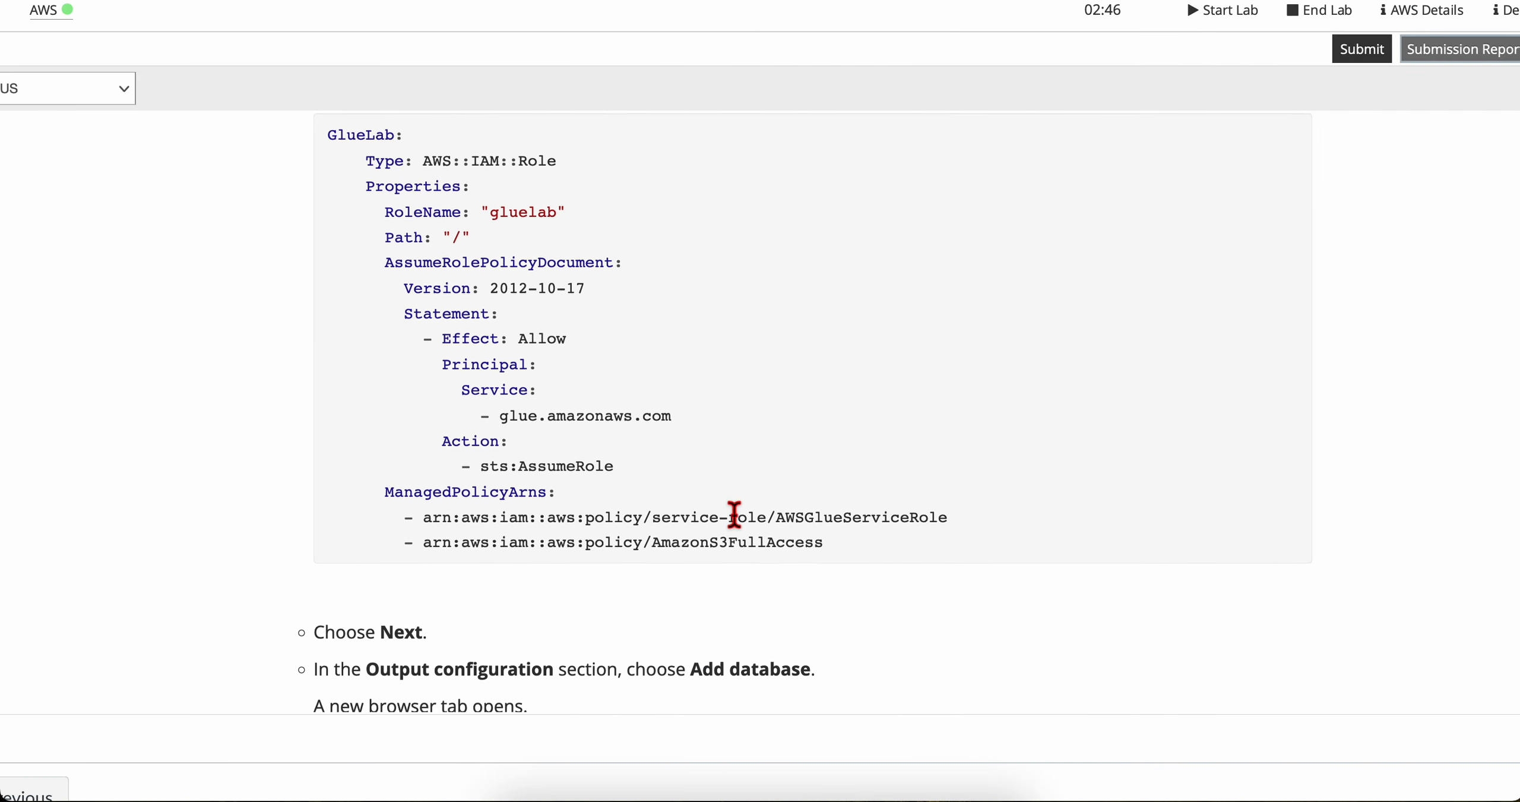
pyautogui.scroll(3, 734, 515)
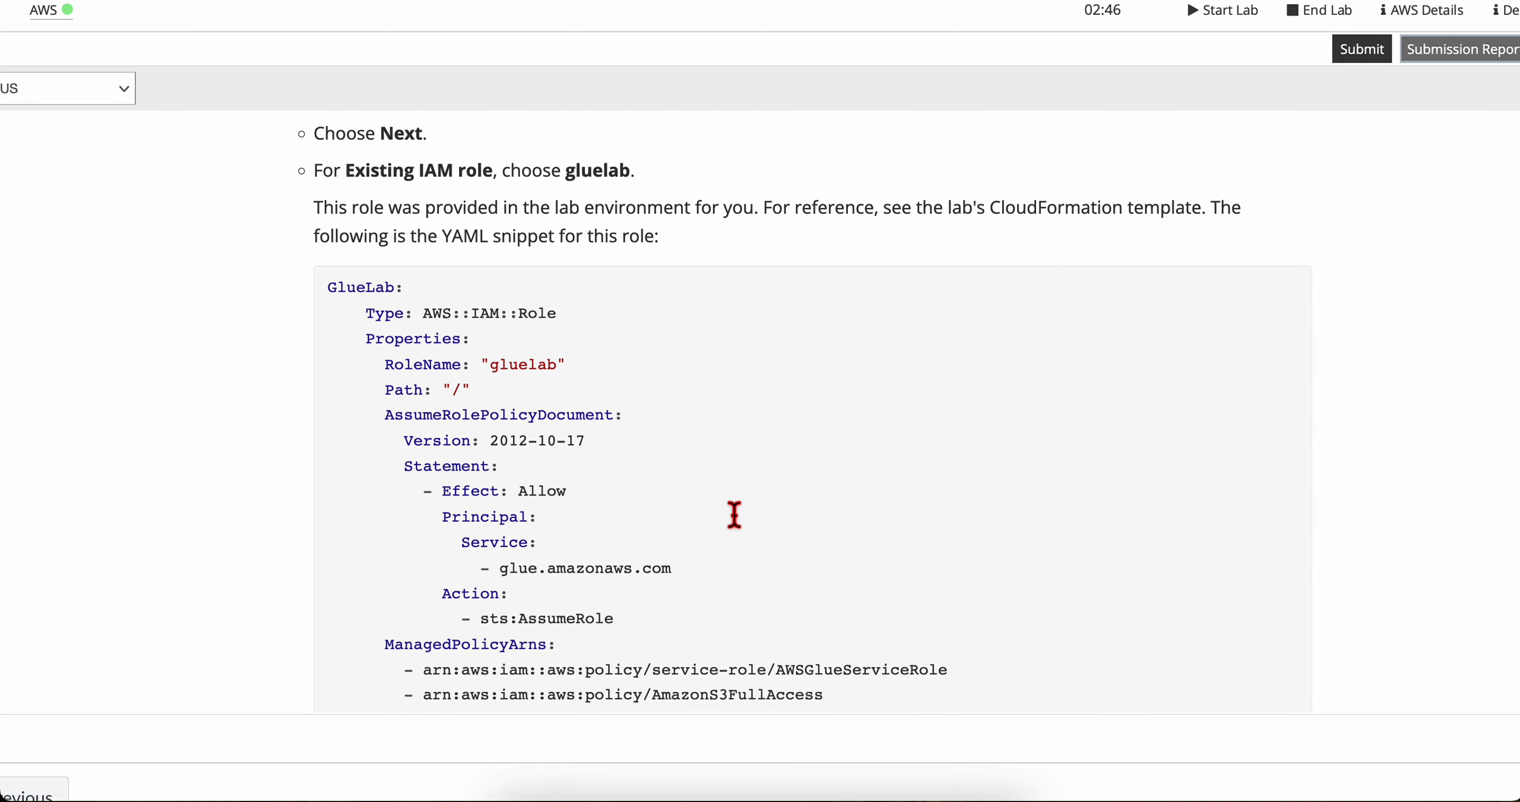
pyautogui.scroll(-5, 735, 514)
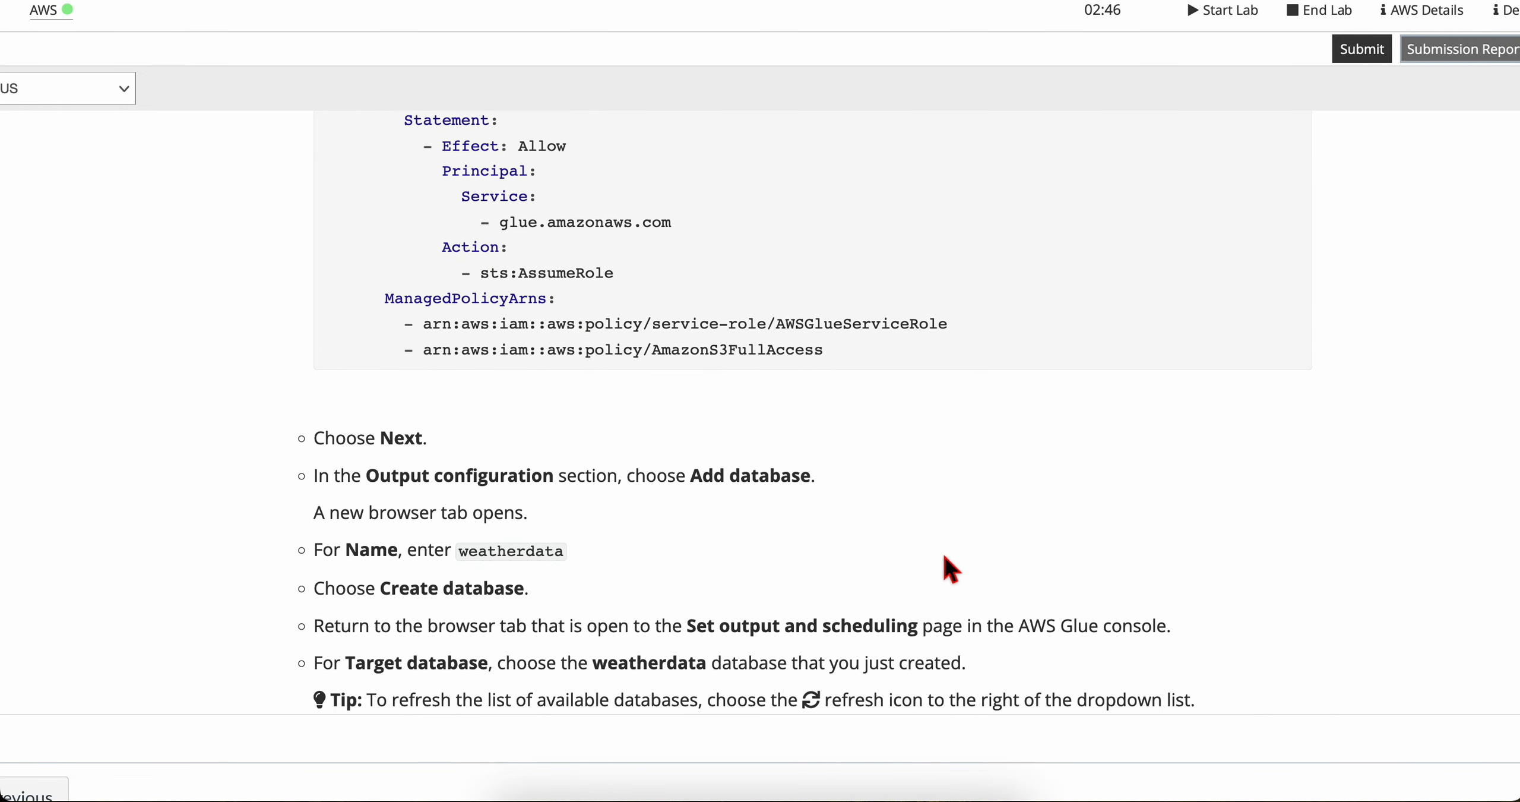
# Step: Continue to the crawler's output and scheduling settings and check the target database choices against the lab's instructions
pyautogui.hotkey('ctrl', 'Right')
pyautogui.click(1401, 749)
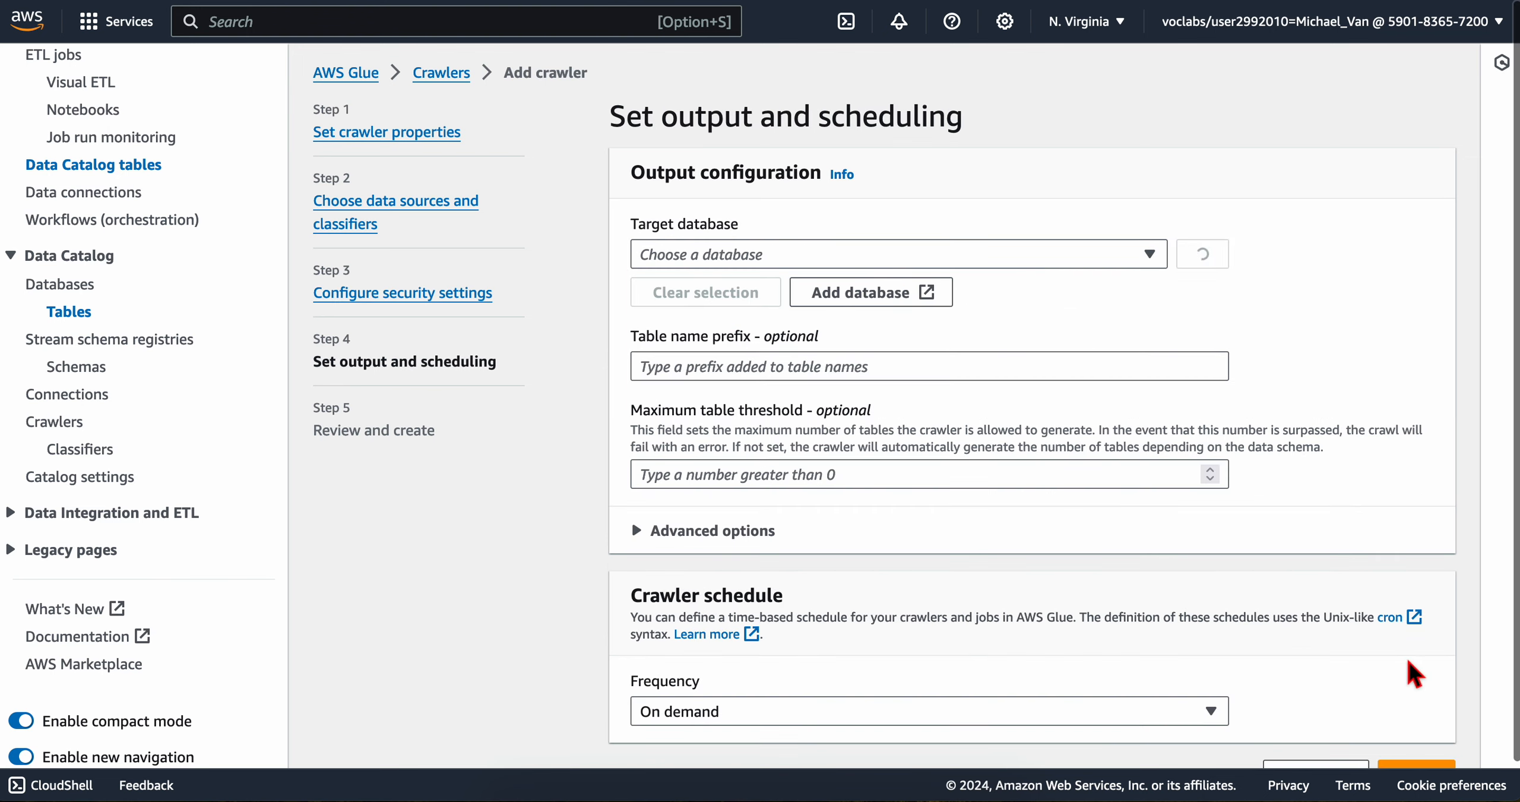
pyautogui.hotkey('ctrl', 'Left')
pyautogui.scroll(-2, 454, 409)
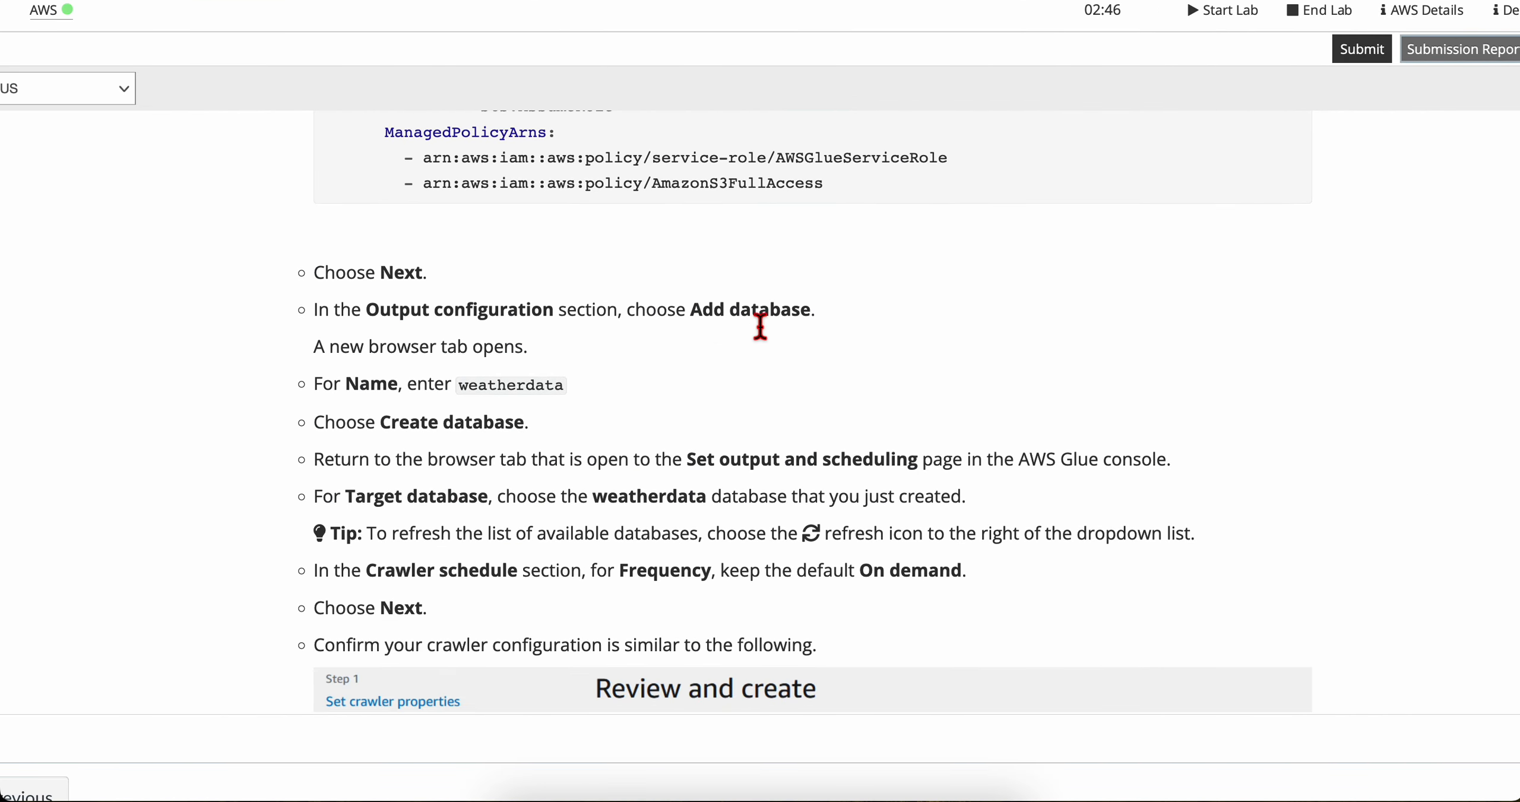
pyautogui.hotkey('ctrl', 'Right')
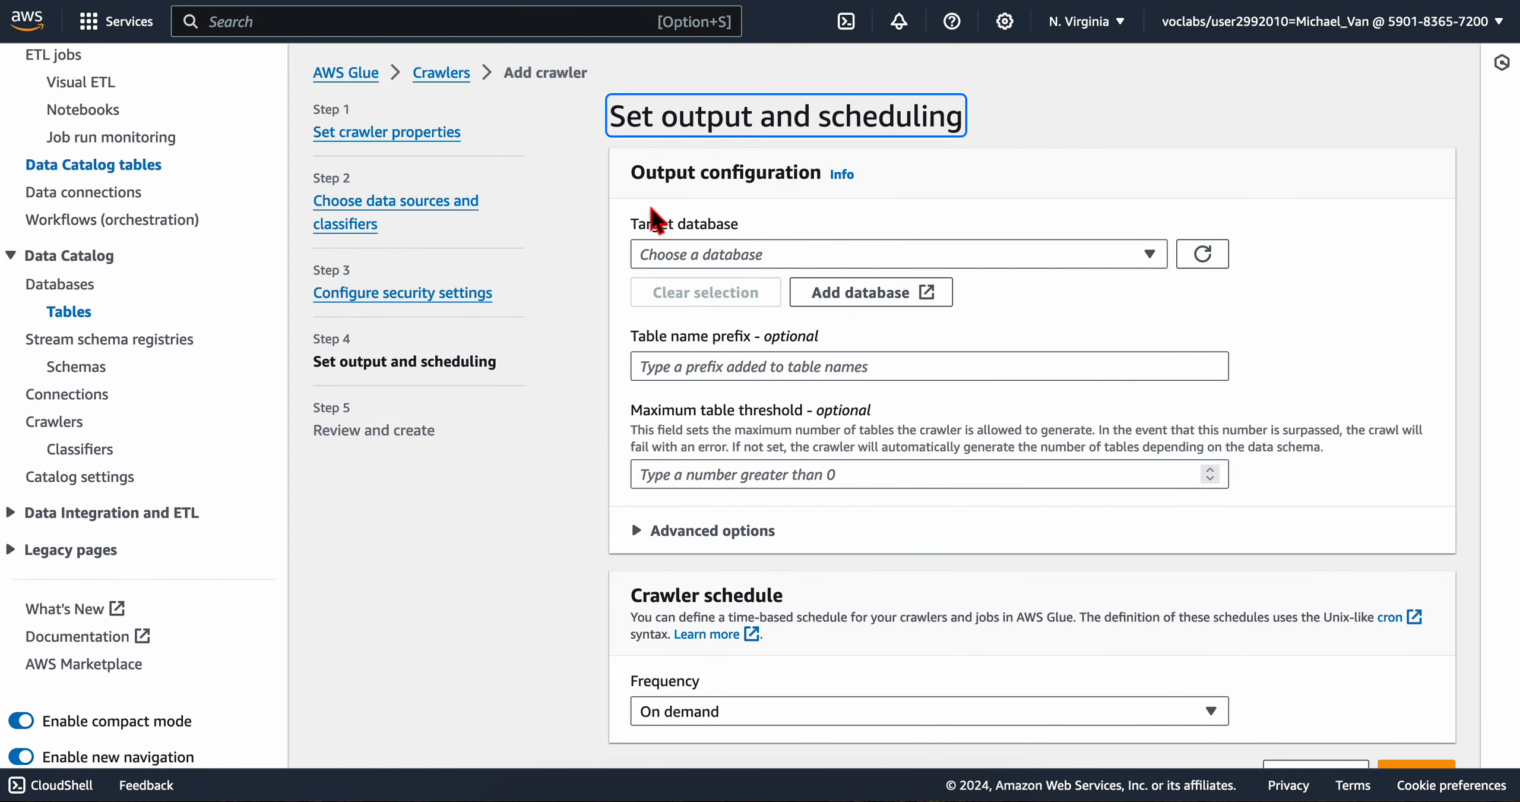
pyautogui.scroll(-1, 662, 560)
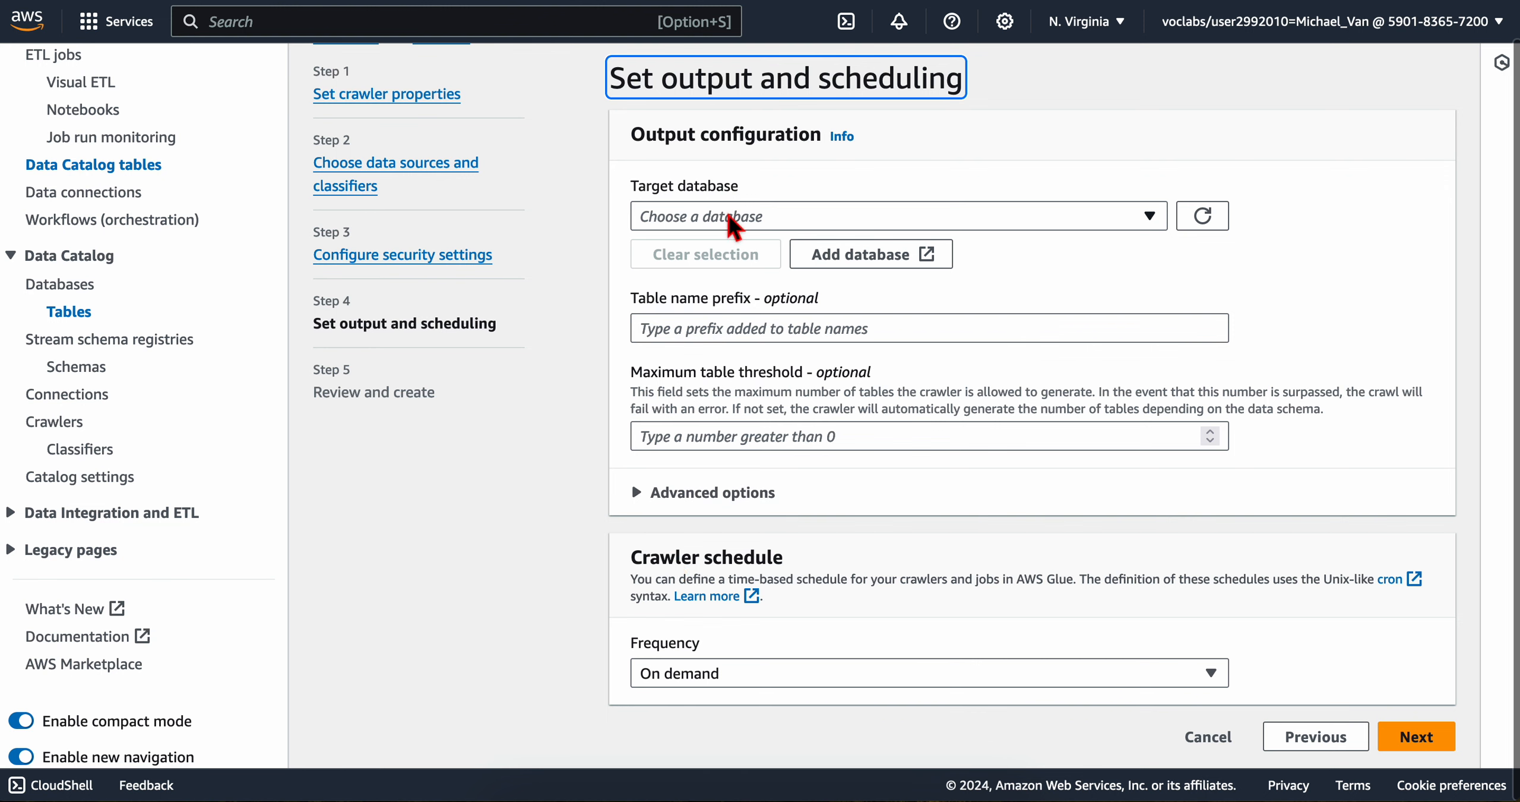
pyautogui.click(739, 219)
pyautogui.hotkey('ctrl', 'Left')
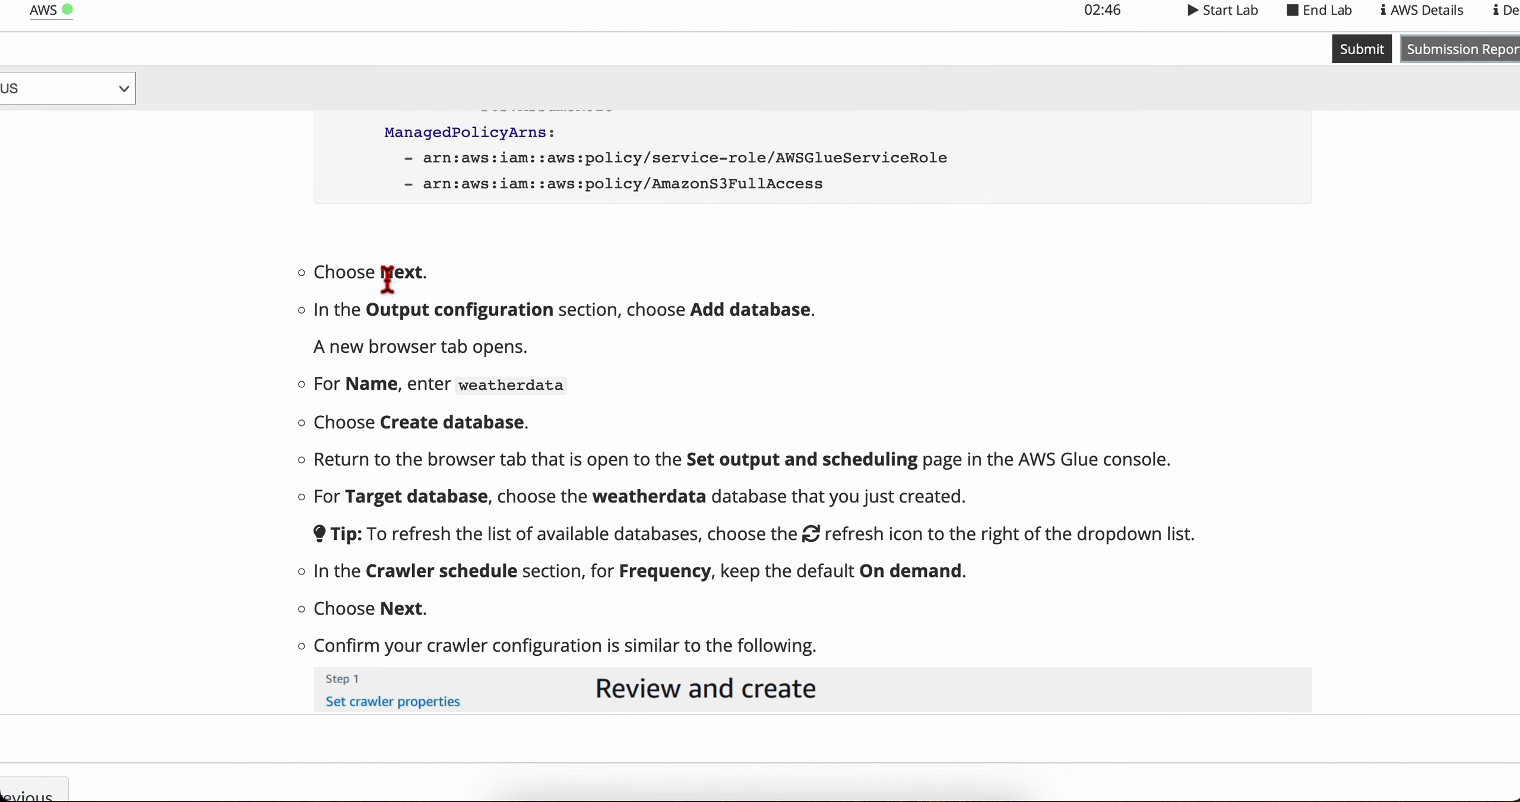
# Step: Check the lab's output configuration instruction and open the form for adding a new target database
pyautogui.moveTo(363, 315); pyautogui.dragTo(656, 326)
pyautogui.click(658, 327)
pyautogui.hotkey('ctrl', 'Right')
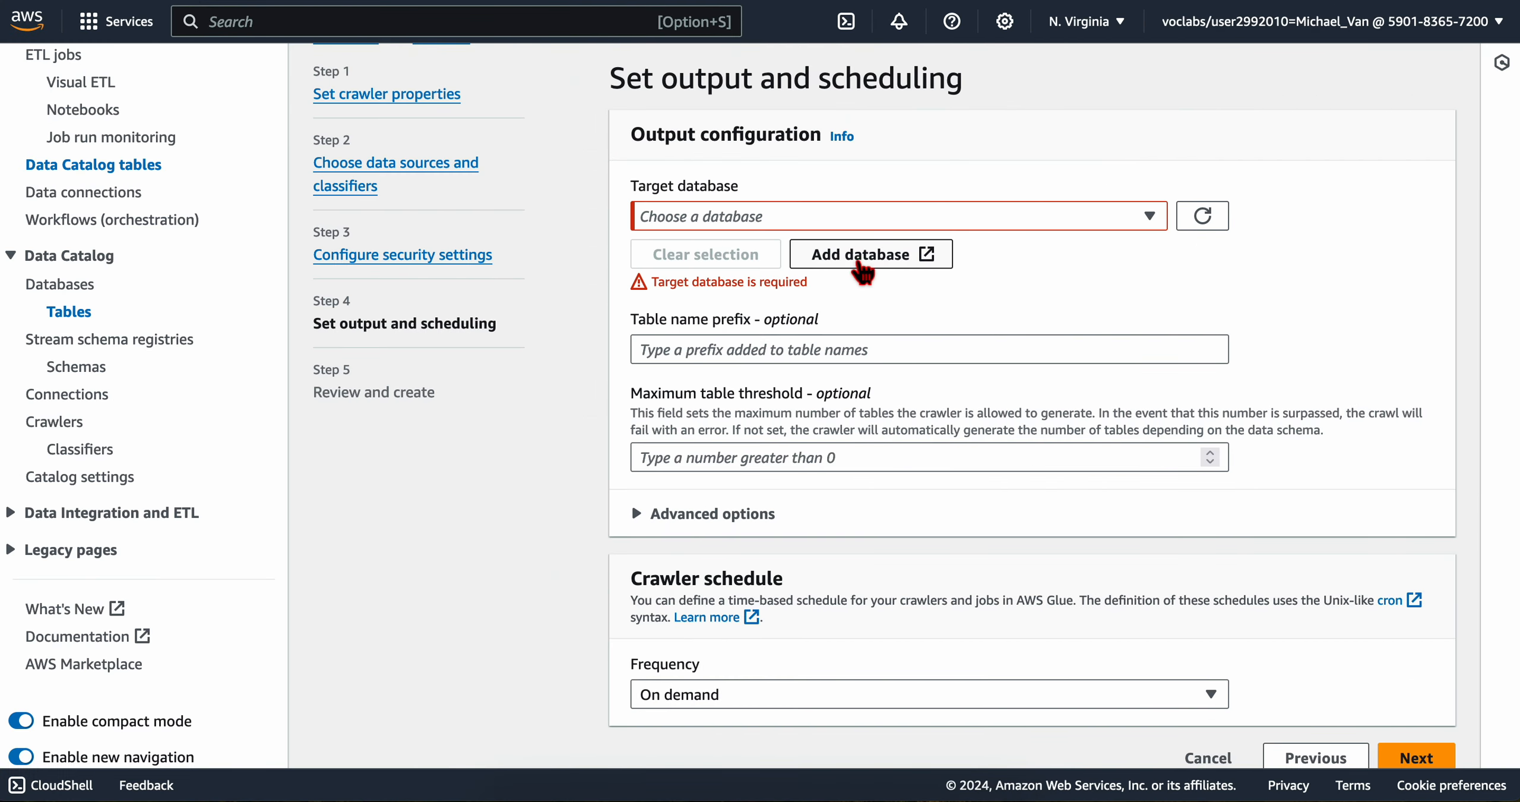
pyautogui.click(857, 255)
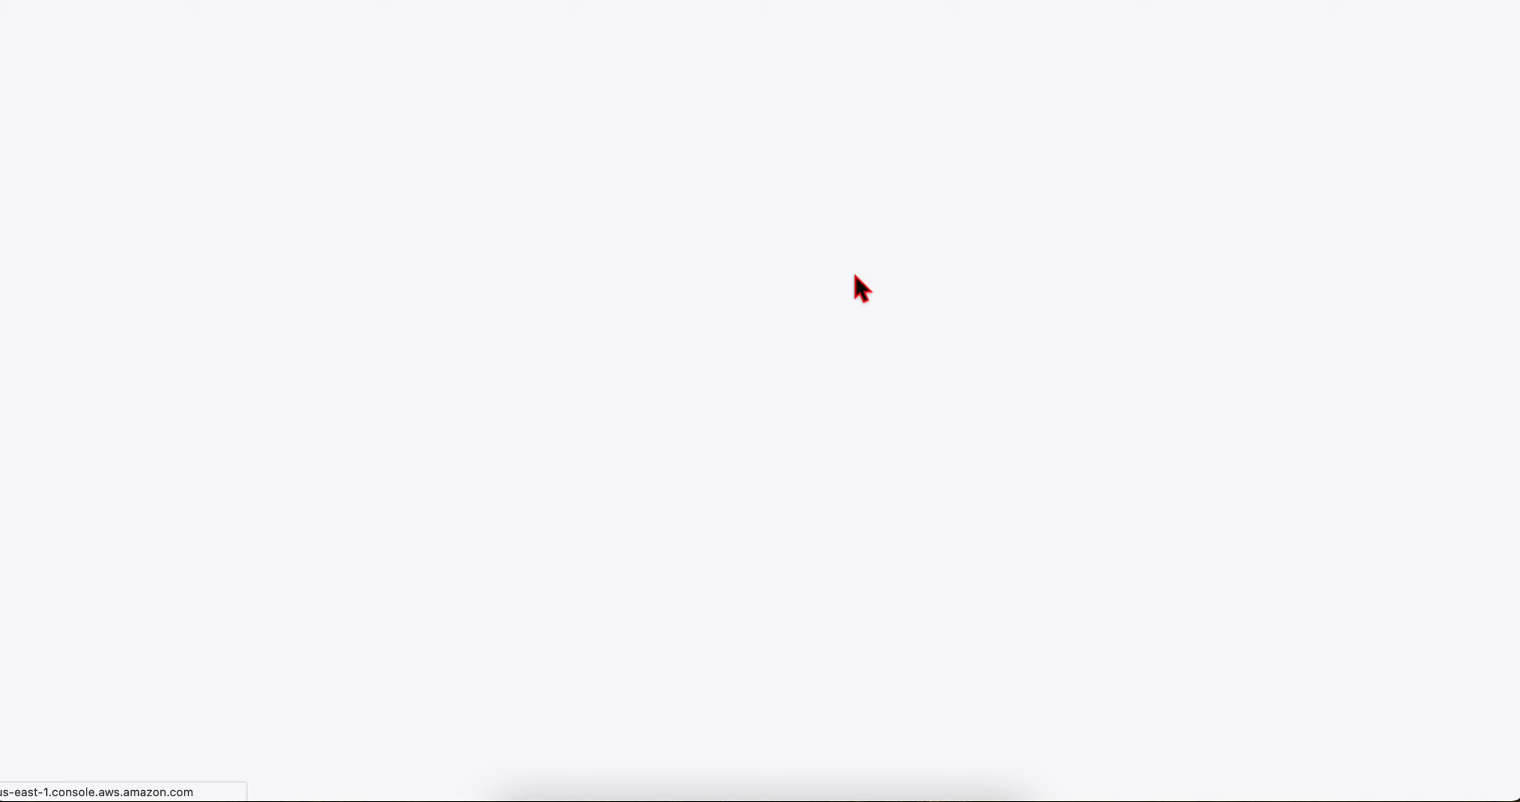
# Step: Copy the database name from the lab instructions and create a Data Catalog database named weatherdata
pyautogui.hotkey('ctrl', 'Left')
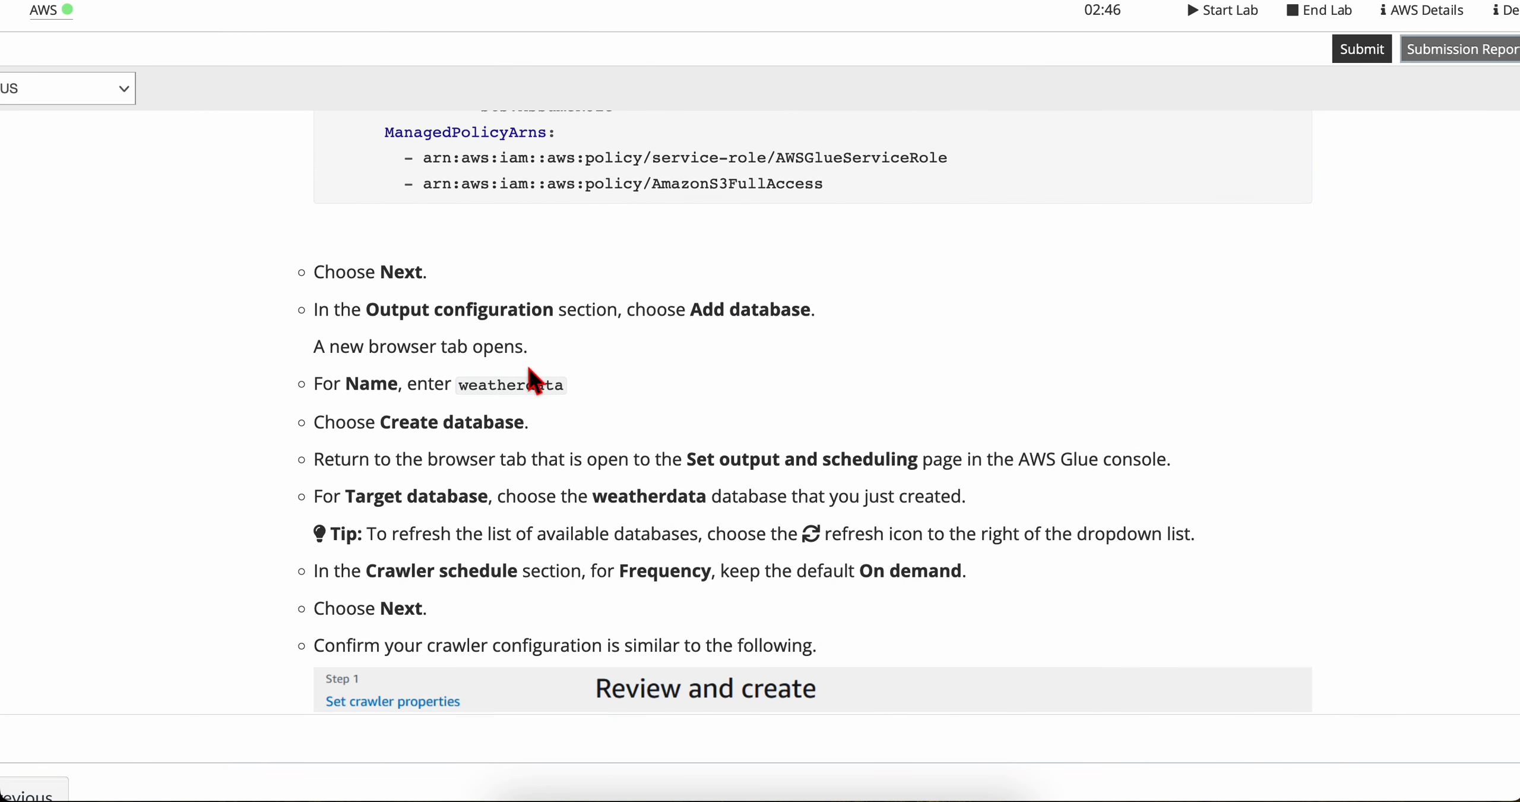
pyautogui.scroll(-3, 399, 383)
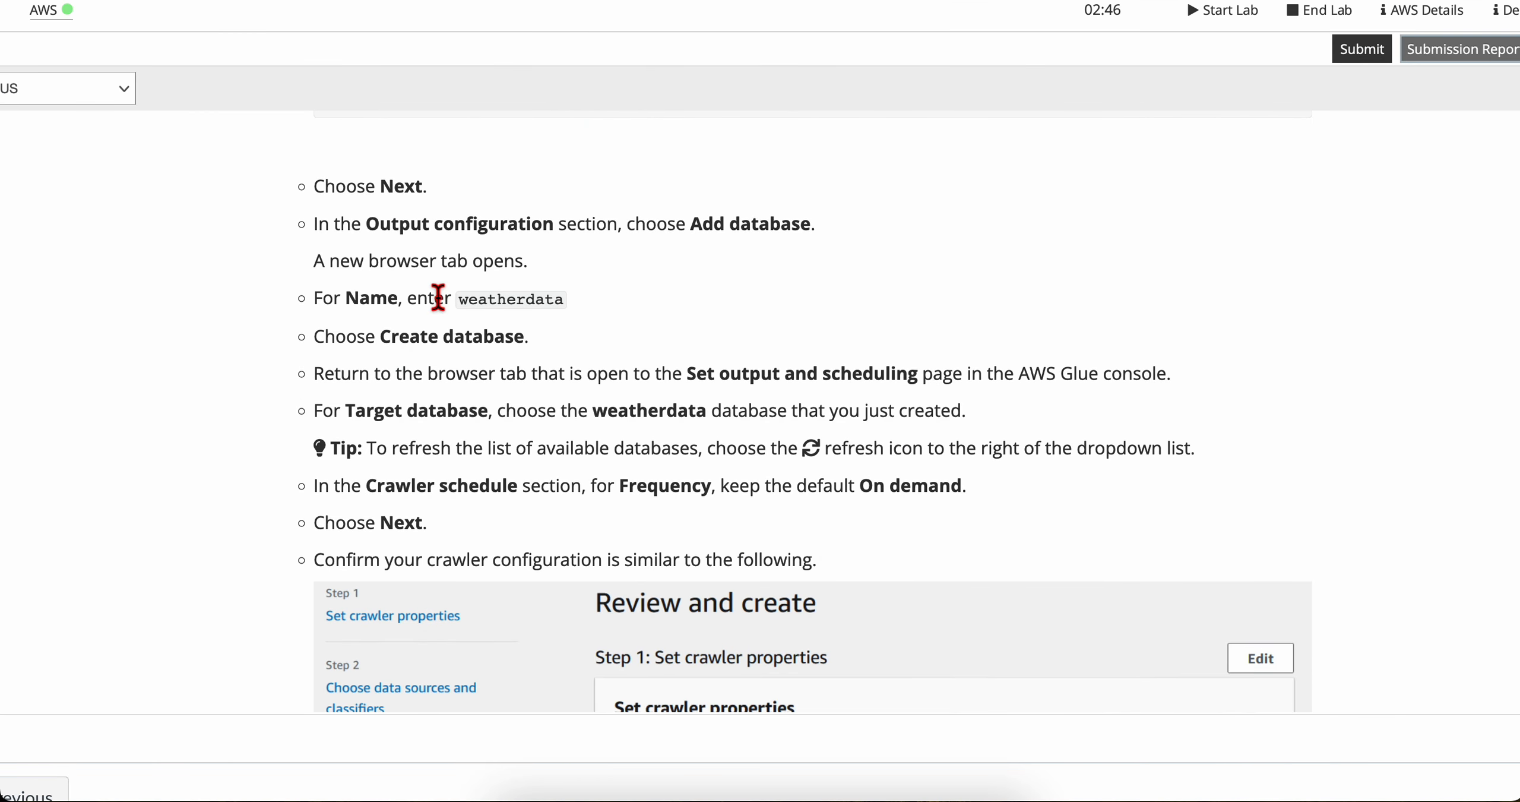
pyautogui.scroll(-2, 438, 295)
pyautogui.doubleClick(497, 261)
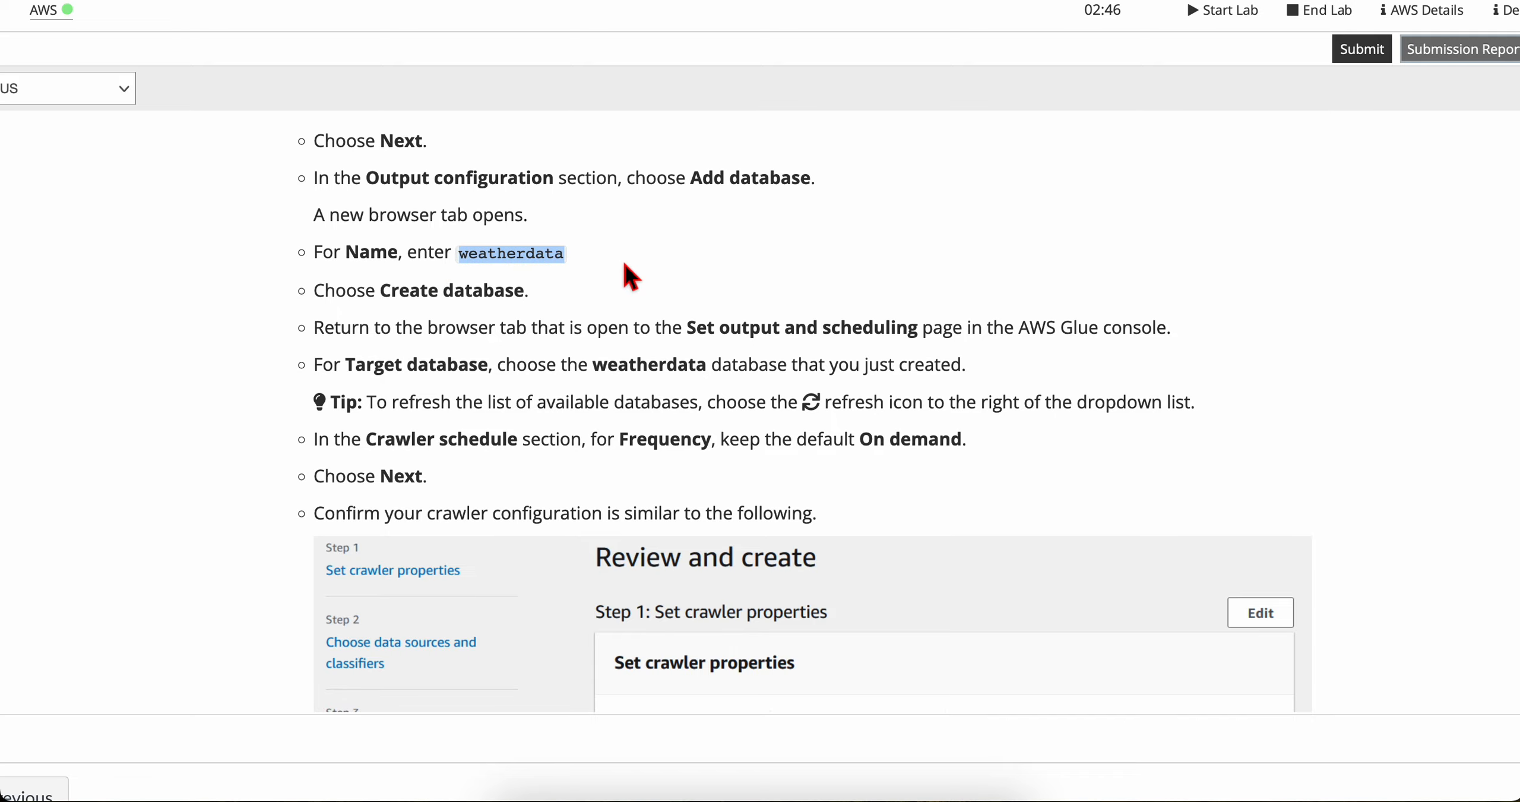
pyautogui.hotkey('ctrl', 'c')
pyautogui.hotkey('ctrl', 'Right')
pyautogui.click(530, 280)
pyautogui.hotkey('ctrl', 'v')
pyautogui.hotkey('ctrl', 'Left')
pyautogui.hotkey('ctrl', 'Right')
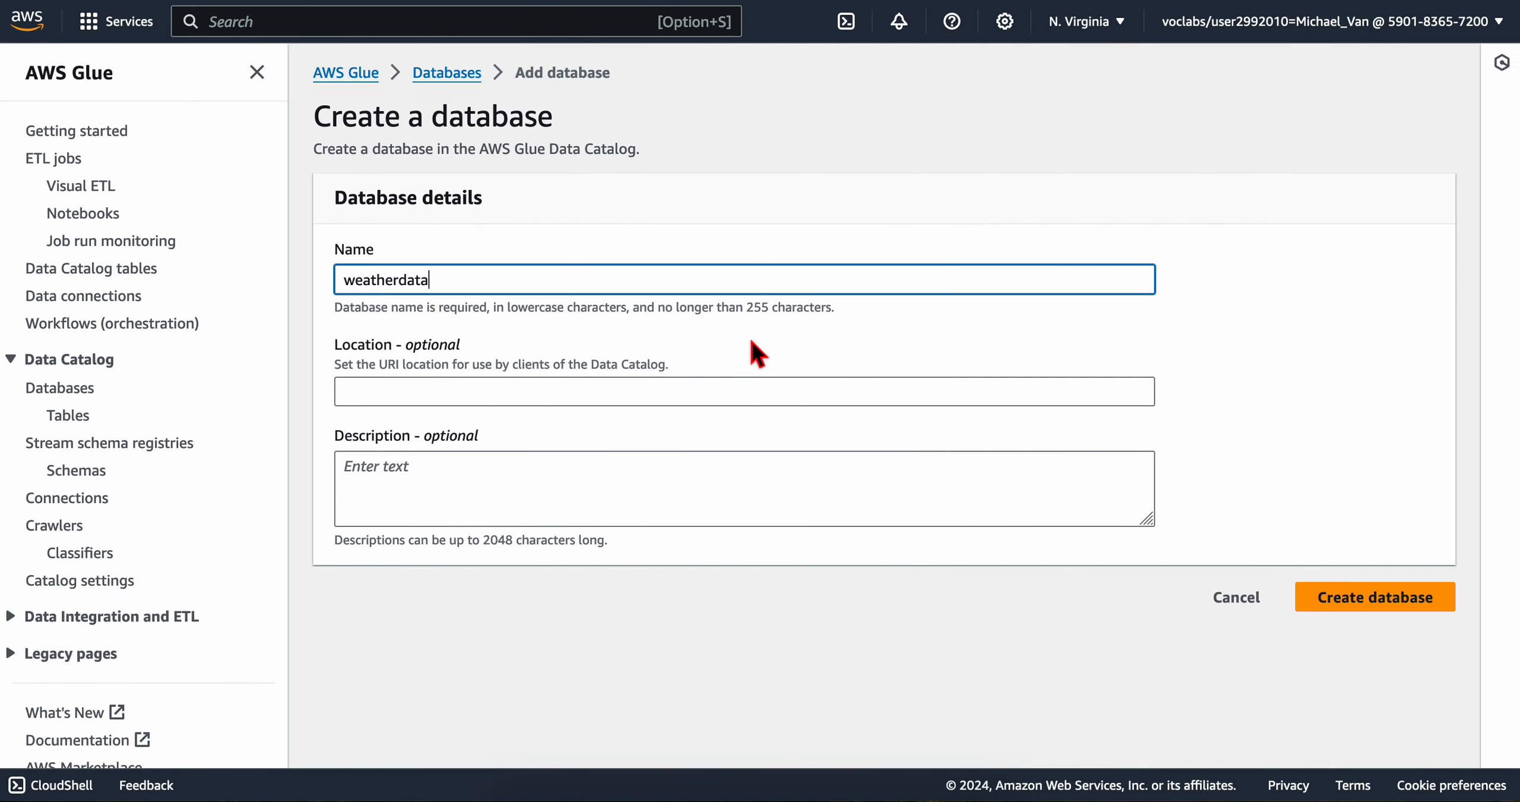
pyautogui.click(1377, 599)
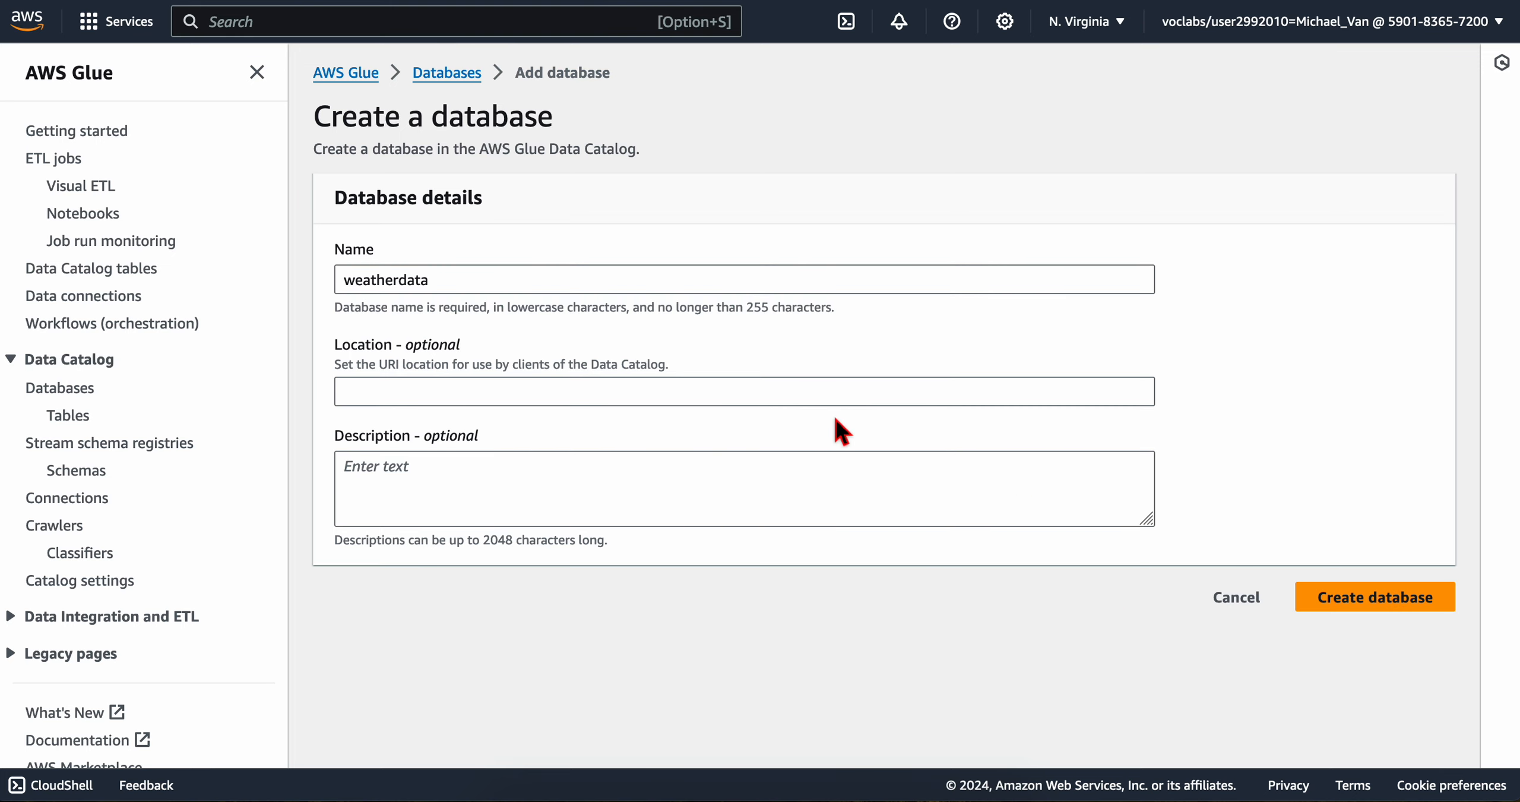
# Step: Check the lab's instruction following database creation and return to the crawler's Set output and scheduling page
pyautogui.hotkey('ctrl', 'Left')
pyautogui.scroll(-2, 502, 340)
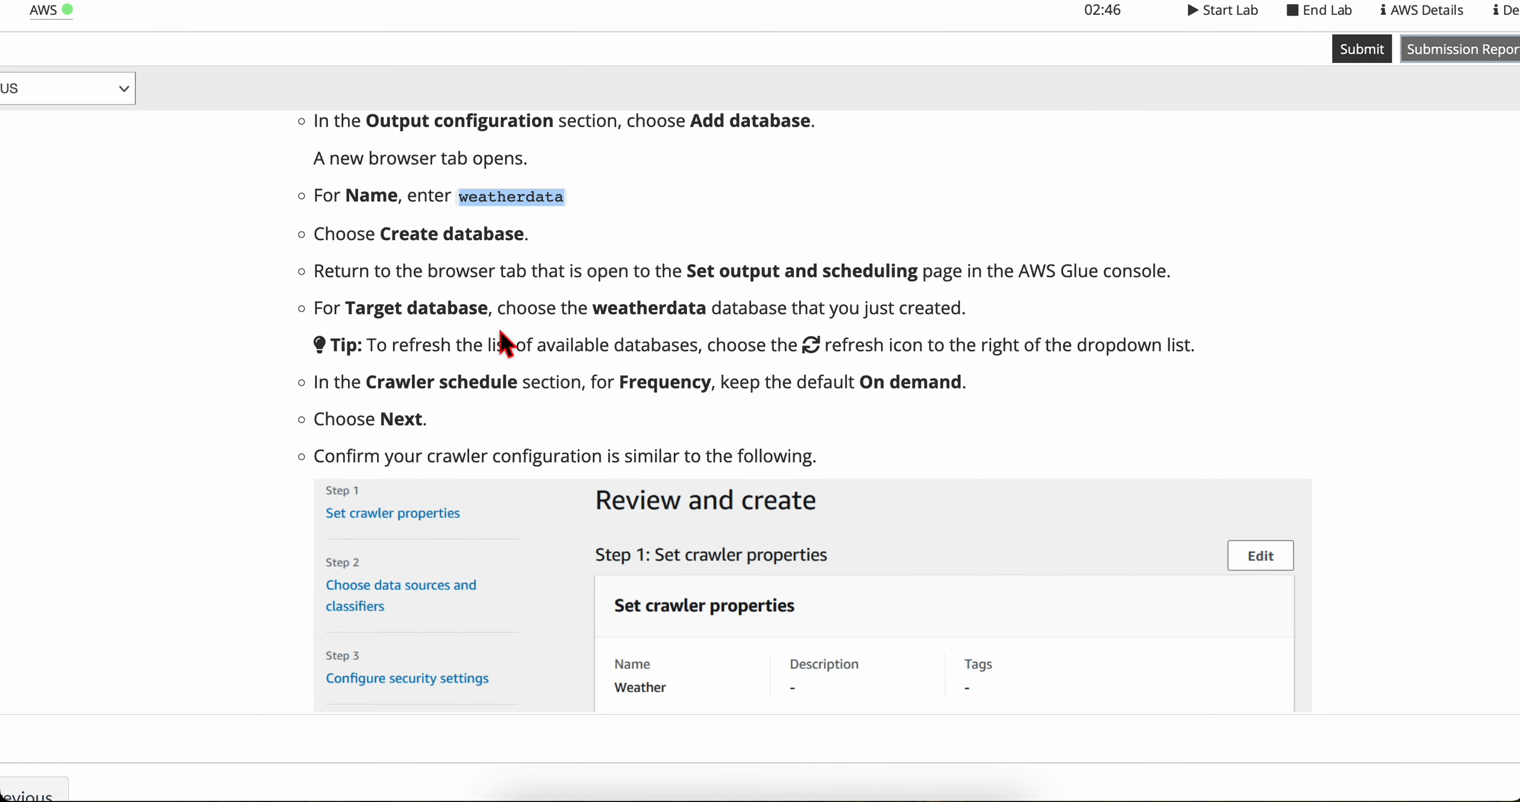
pyautogui.click(425, 261)
pyautogui.doubleClick(421, 238)
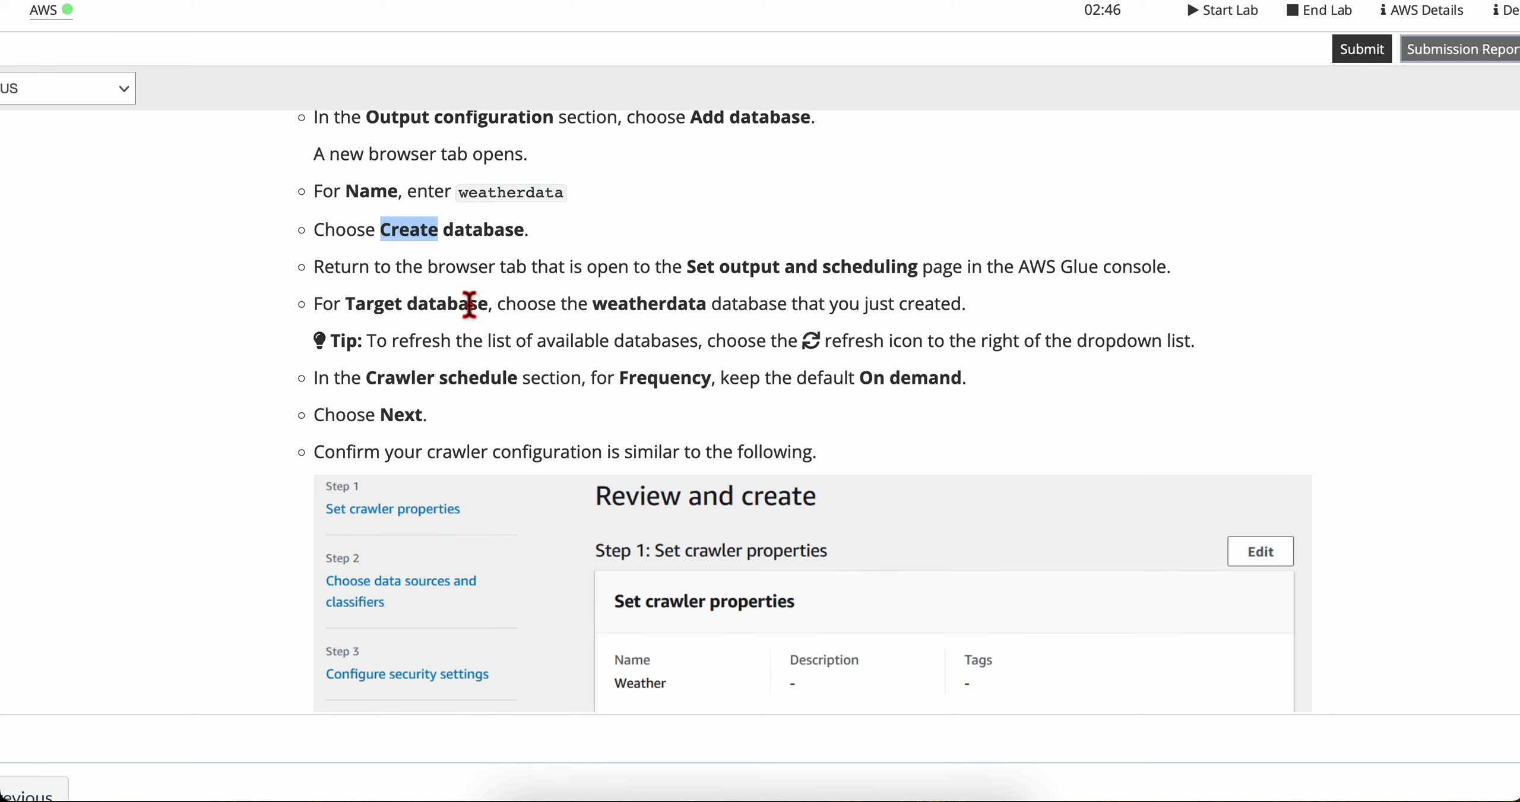
pyautogui.scroll(-1, 430, 300)
pyautogui.click(404, 259)
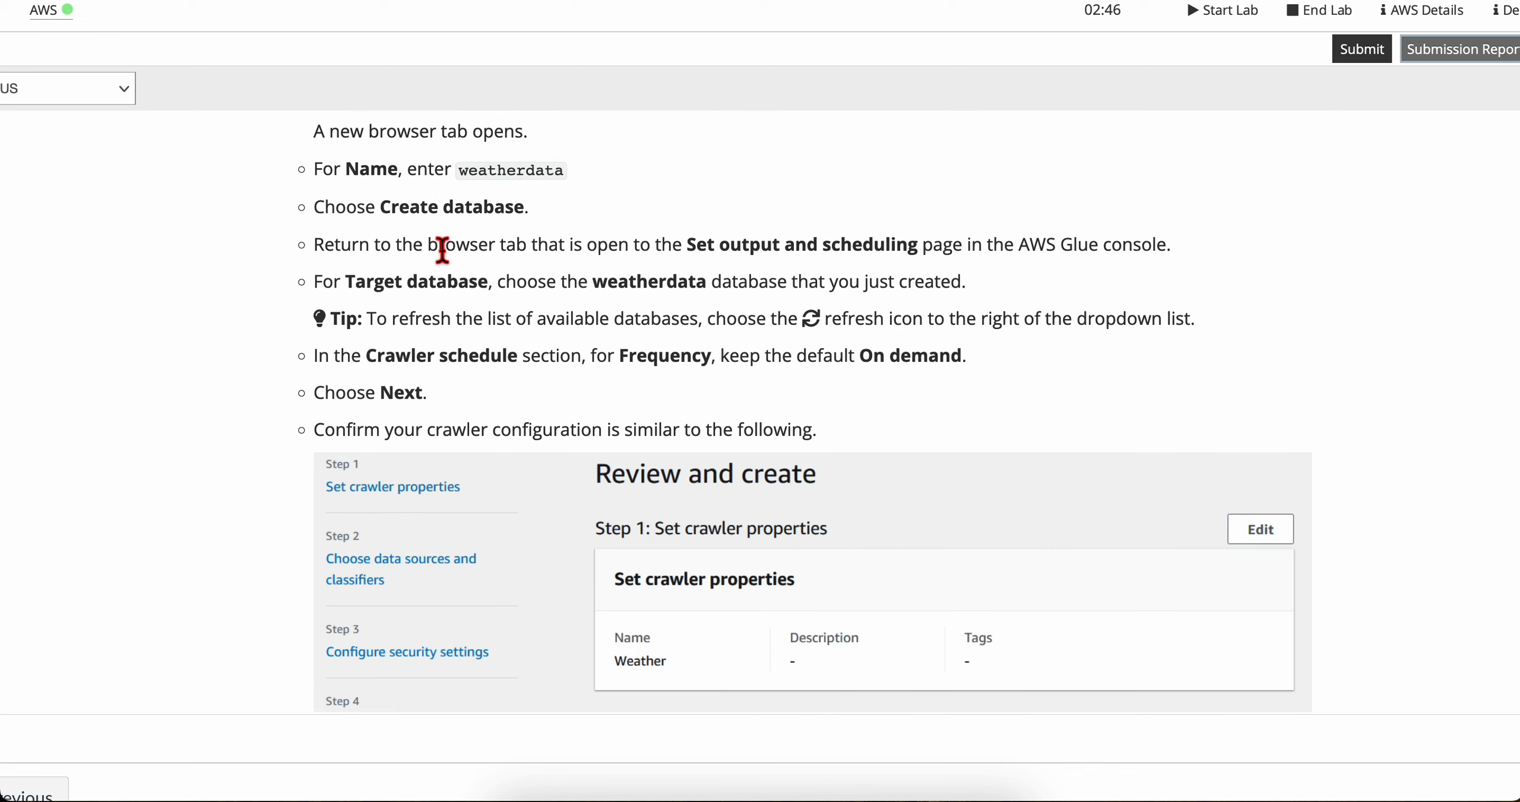
pyautogui.moveTo(685, 252); pyautogui.dragTo(912, 256)
pyautogui.click(911, 255)
pyautogui.hotkey('ctrl', 'Right')
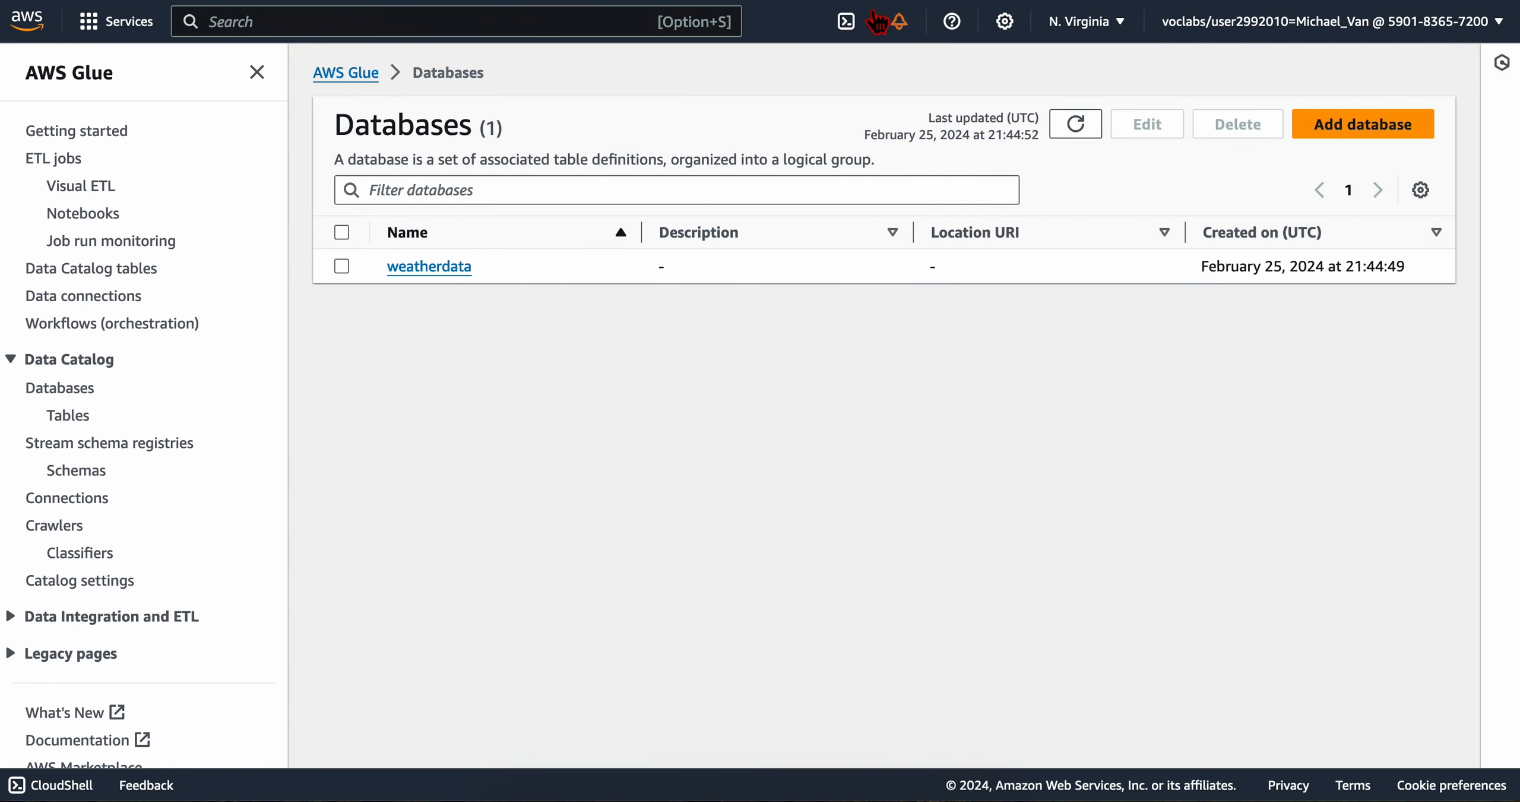
pyautogui.hotkey('ctrl', 'shift', 'Tab')
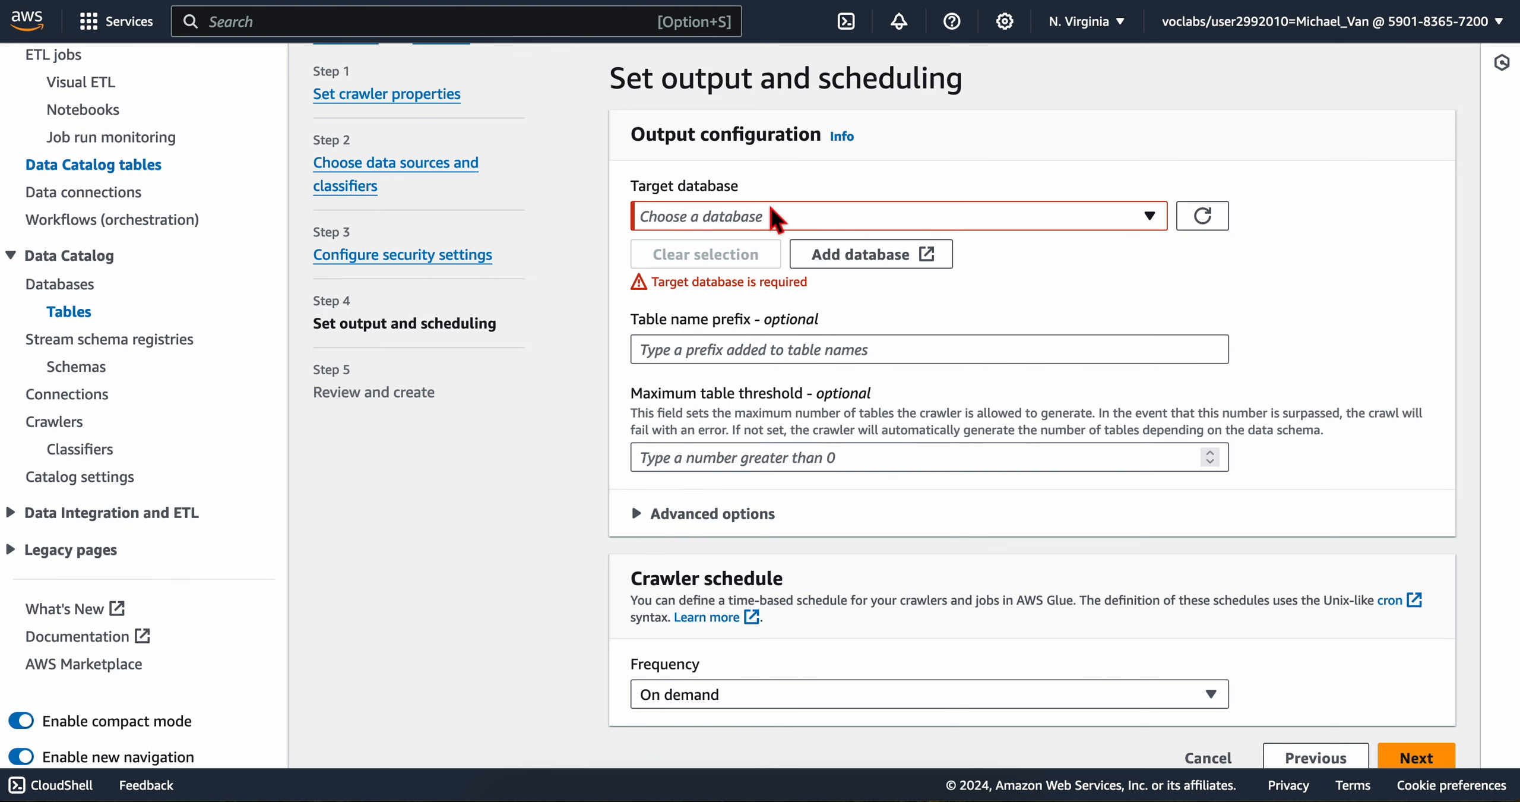
# Step: Look up the target database in the lab instructions, refresh the list of databases and select weatherdata as the crawler's target
pyautogui.hotkey('ctrl', 'Left')
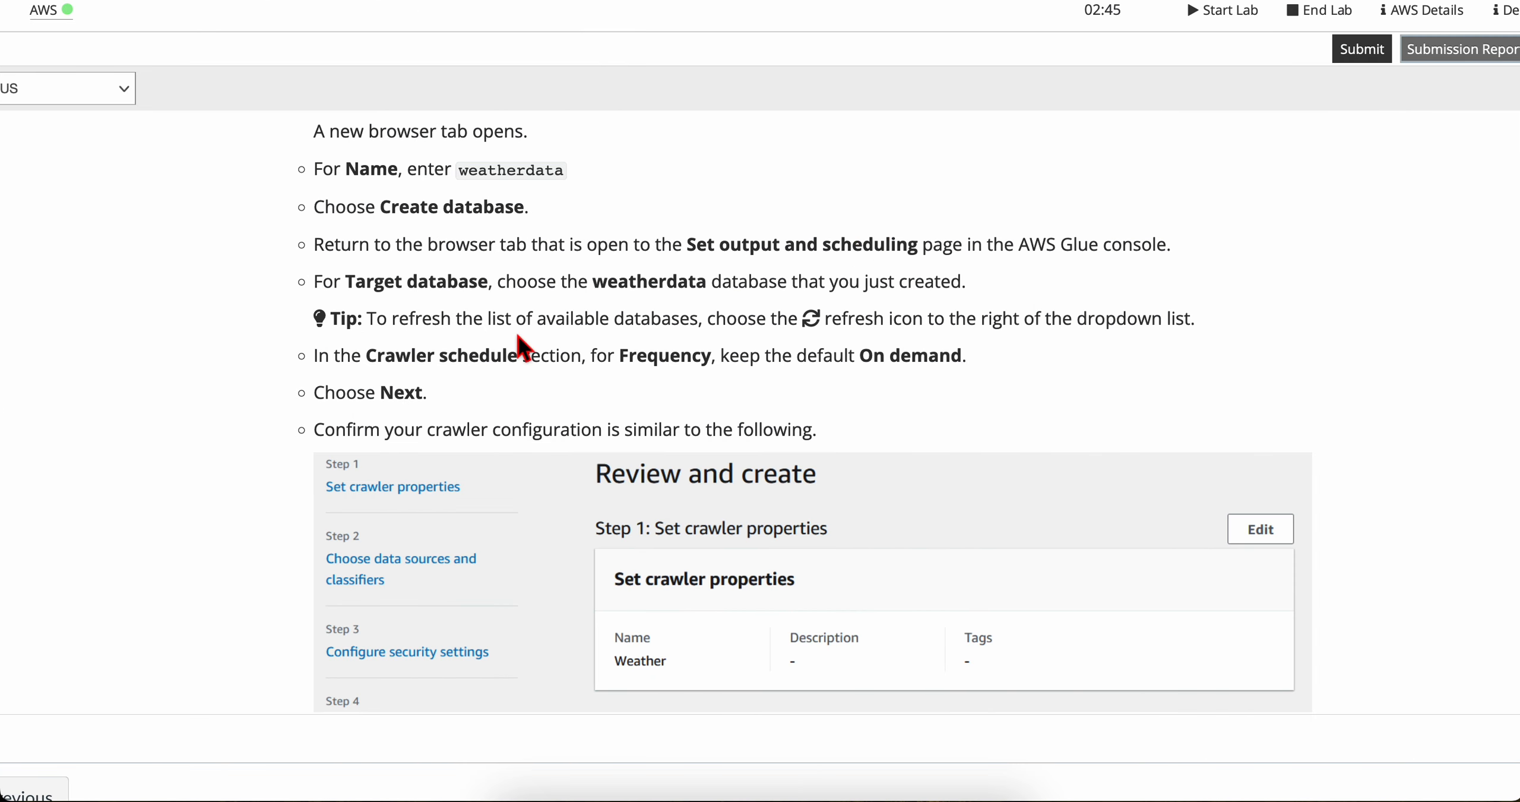
pyautogui.scroll(-1, 522, 347)
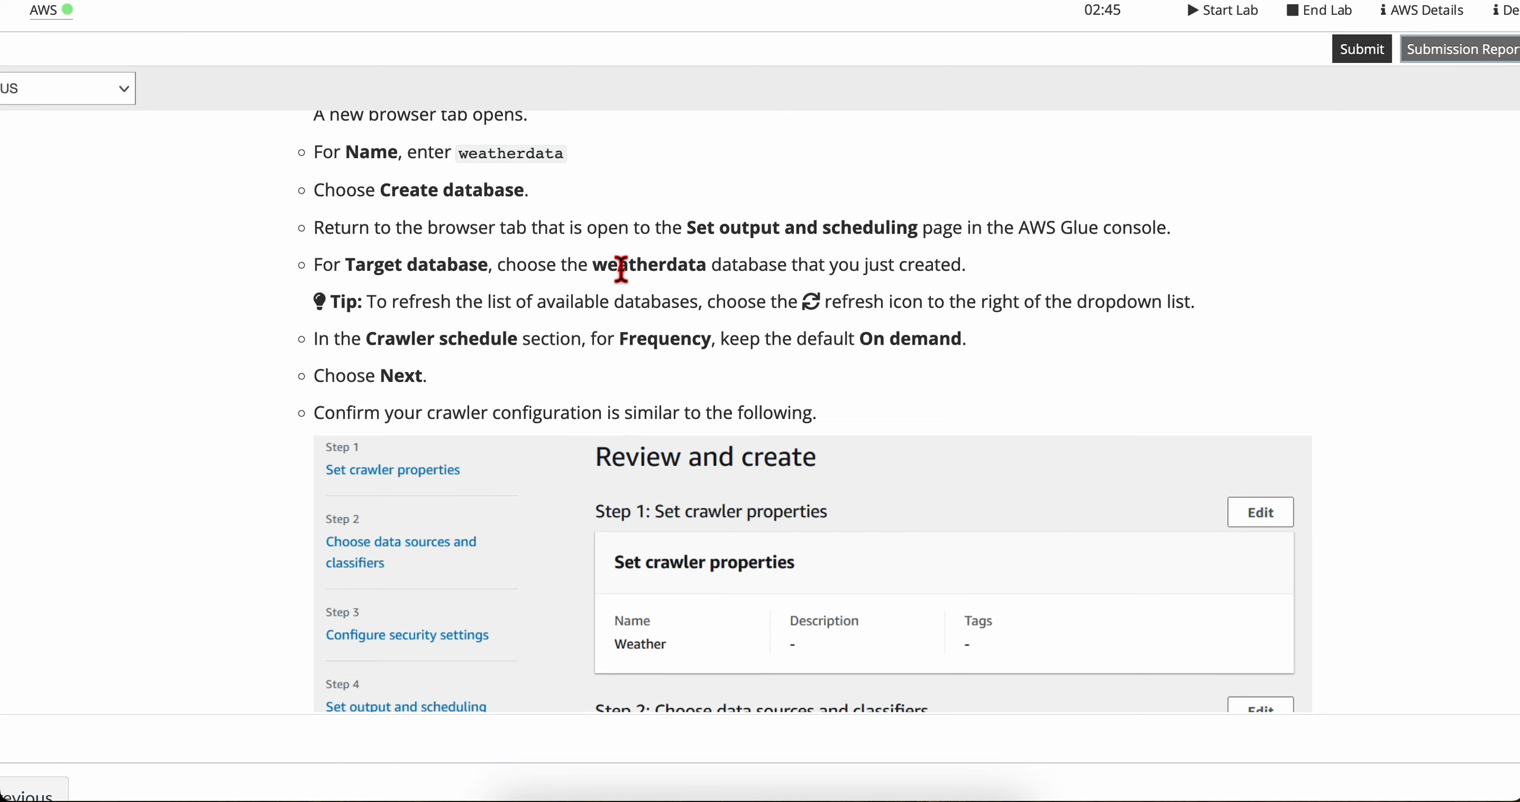
pyautogui.hotkey('ctrl', 'Right')
pyautogui.click(692, 219)
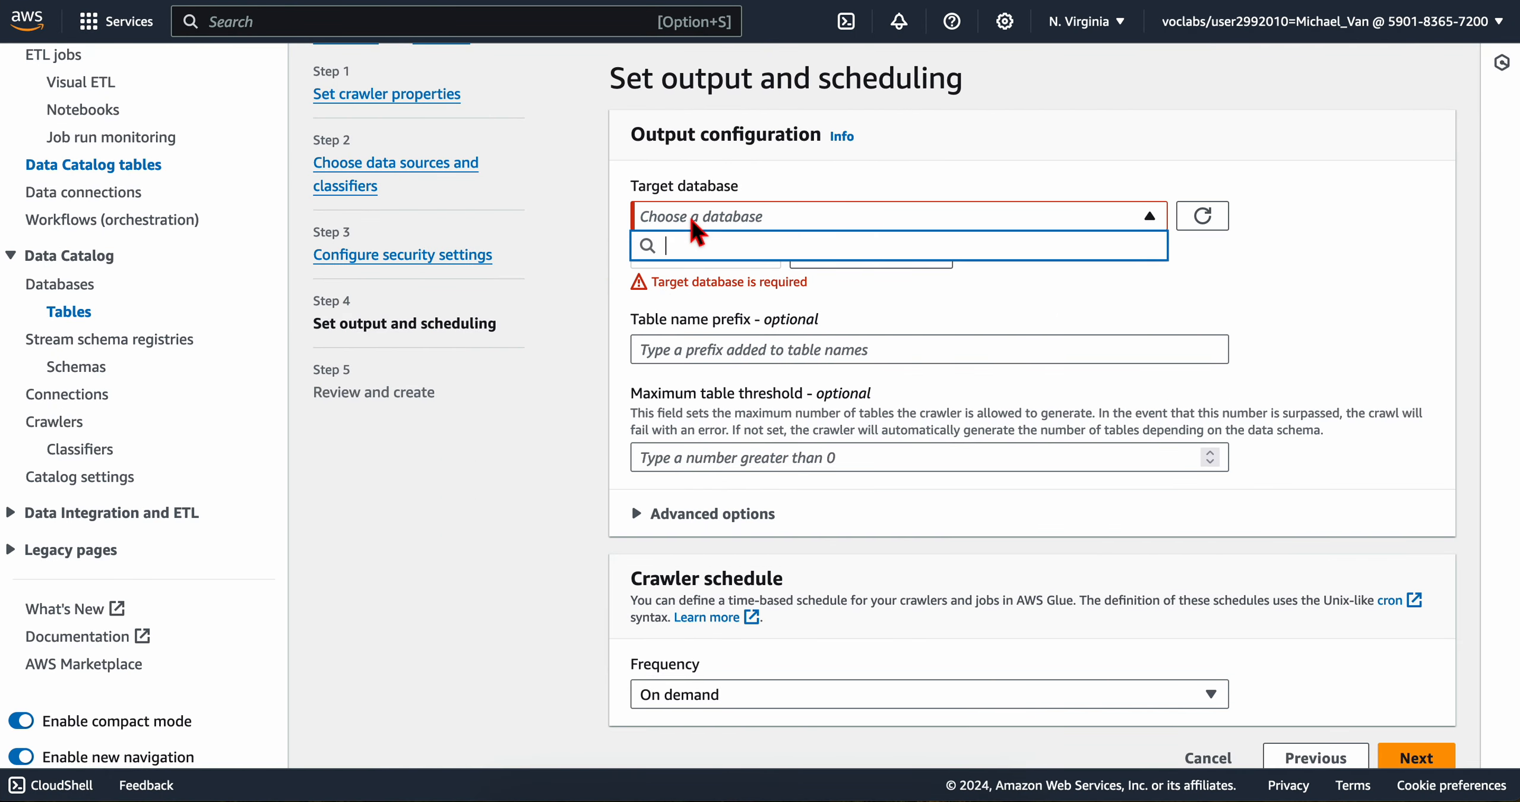
pyautogui.click(713, 218)
pyautogui.click(1203, 216)
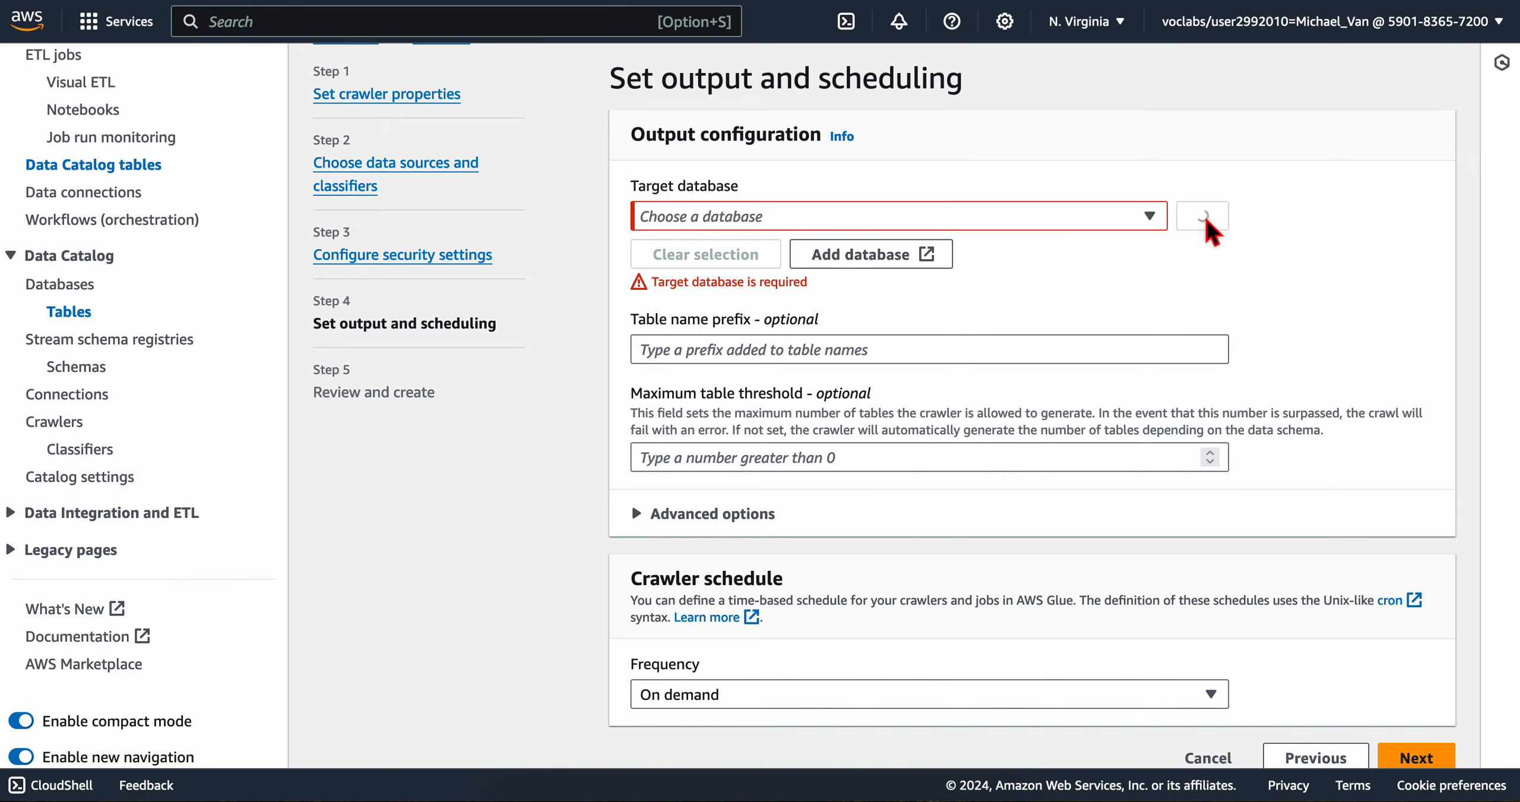
pyautogui.click(893, 221)
pyautogui.click(751, 285)
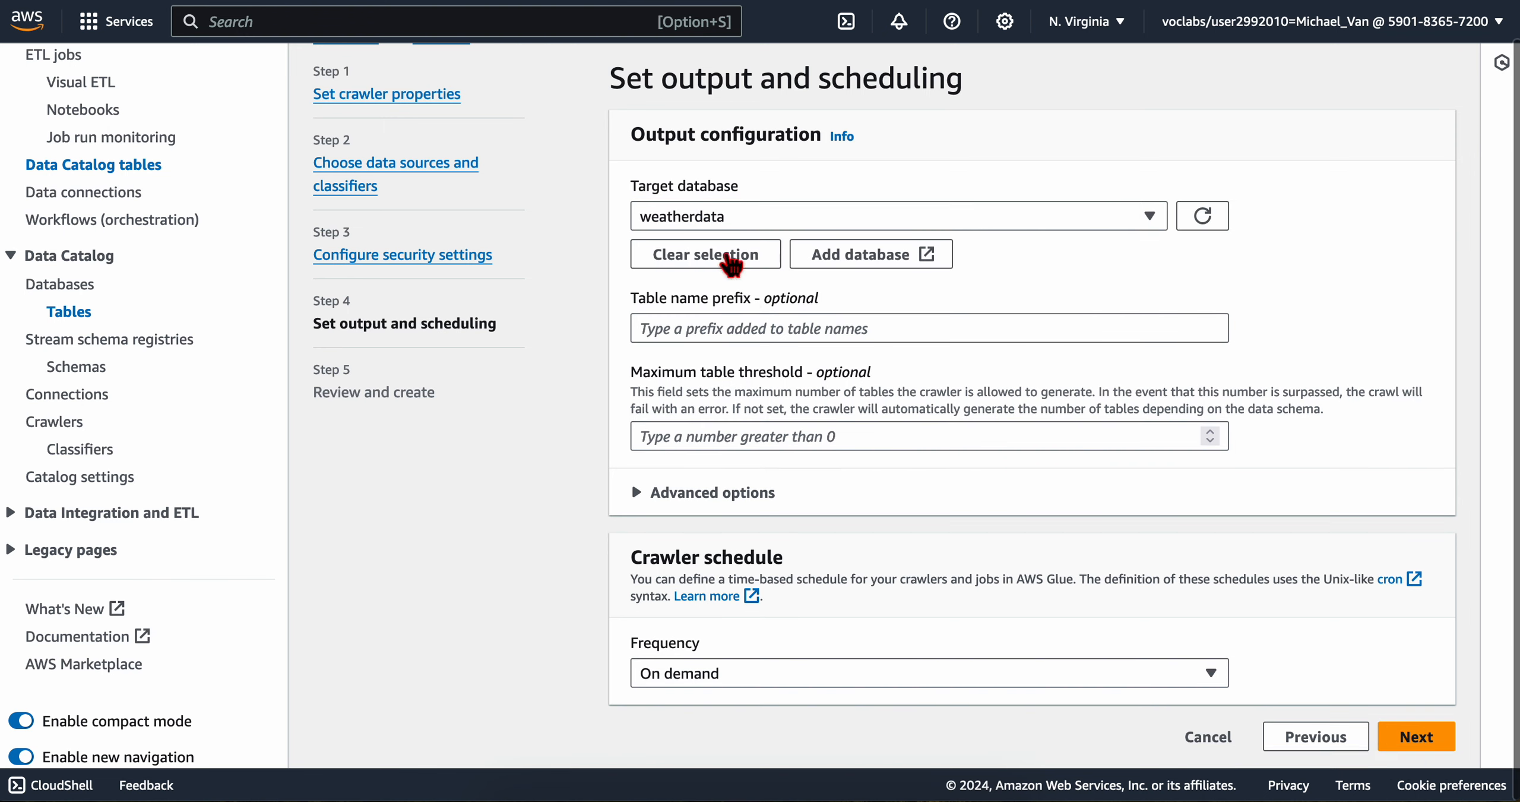
# Step: Read the lab's refresh tip and schedule instruction, keep the On demand frequency and continue to the crawler's review page
pyautogui.hotkey('ctrl', 'Left')
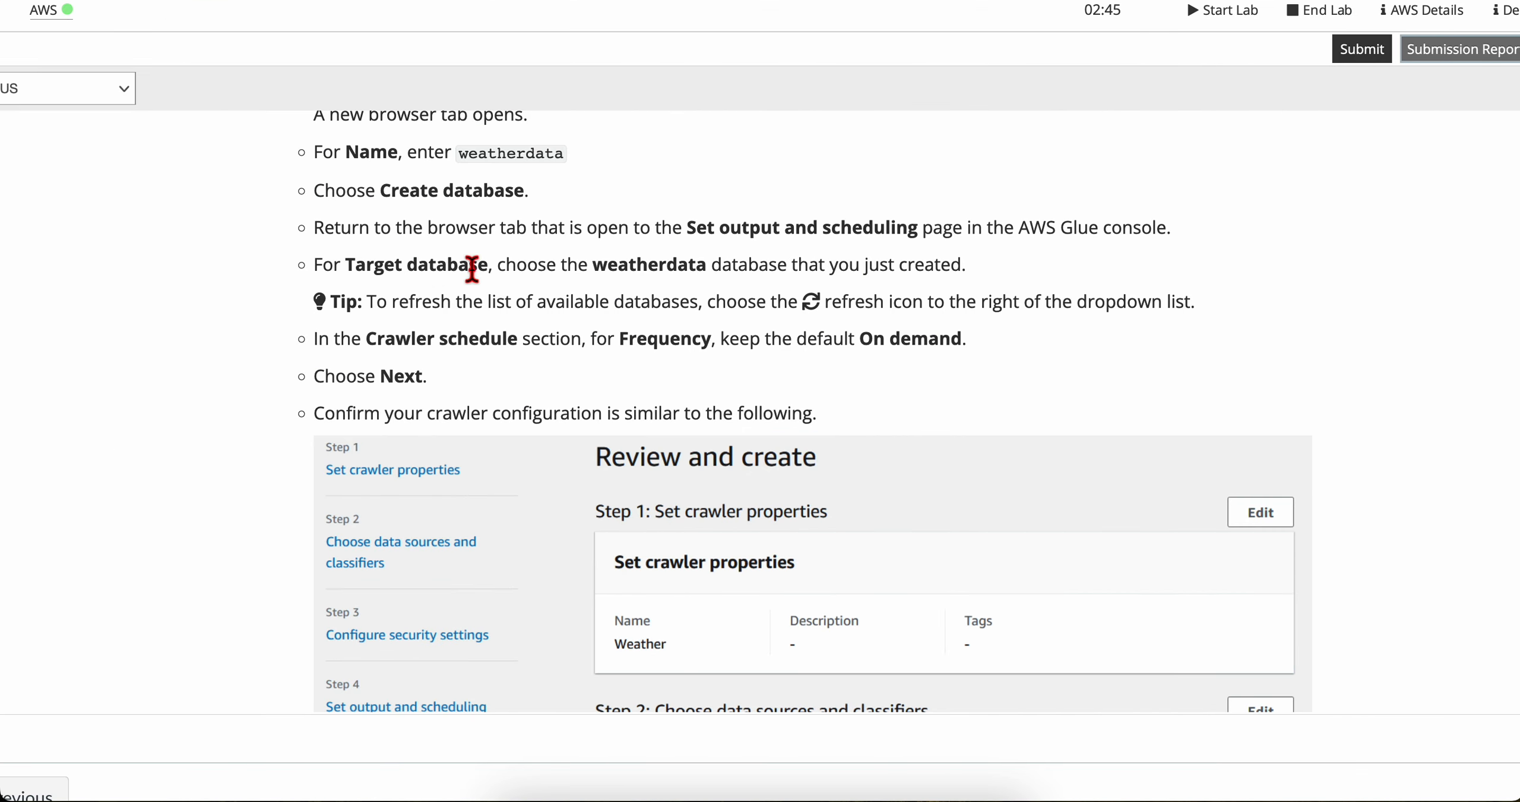
pyautogui.scroll(-1, 772, 321)
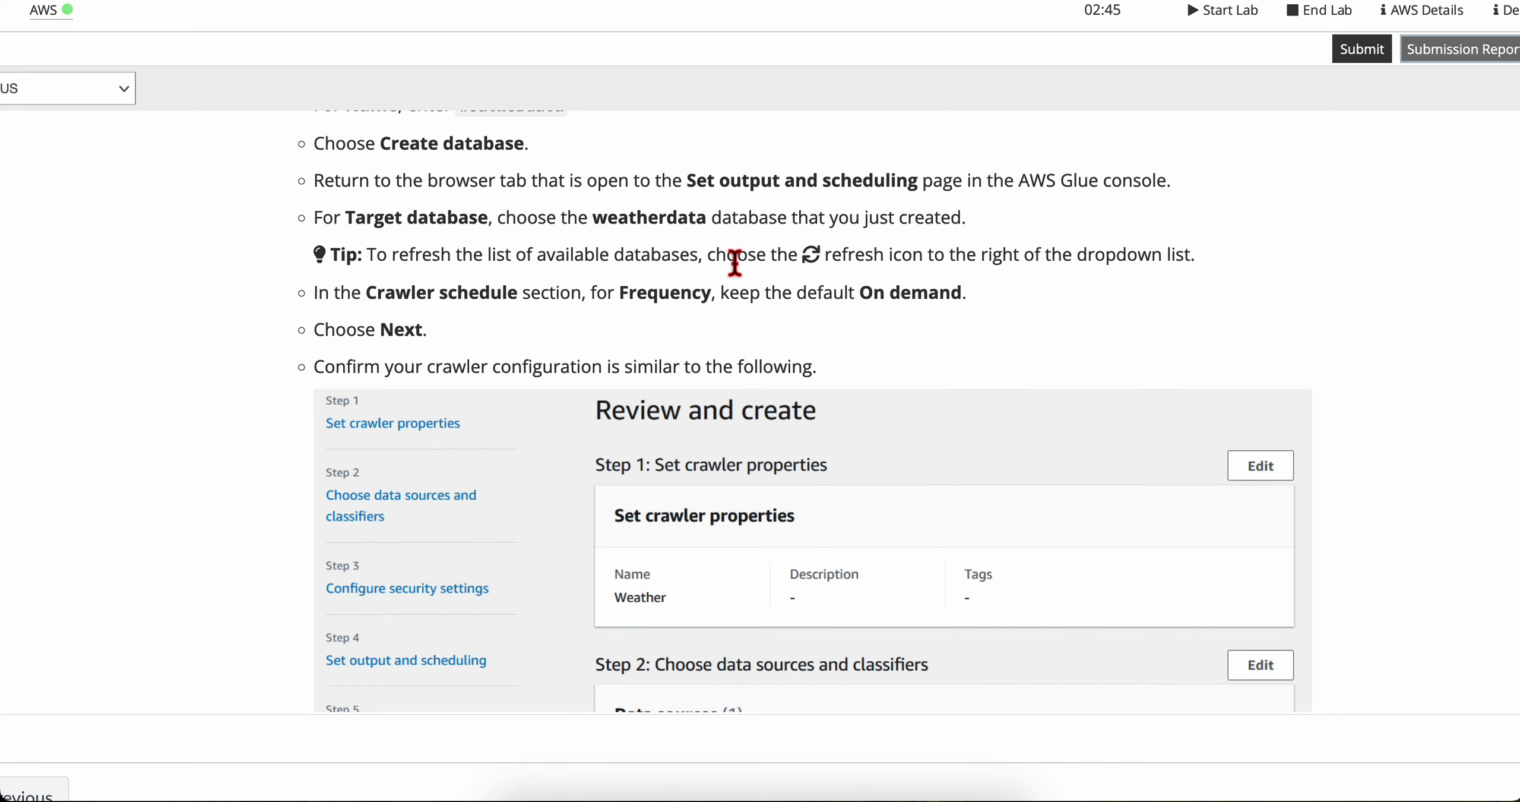
pyautogui.moveTo(737, 256); pyautogui.dragTo(1174, 264)
pyautogui.click(564, 287)
pyautogui.scroll(-1, 500, 290)
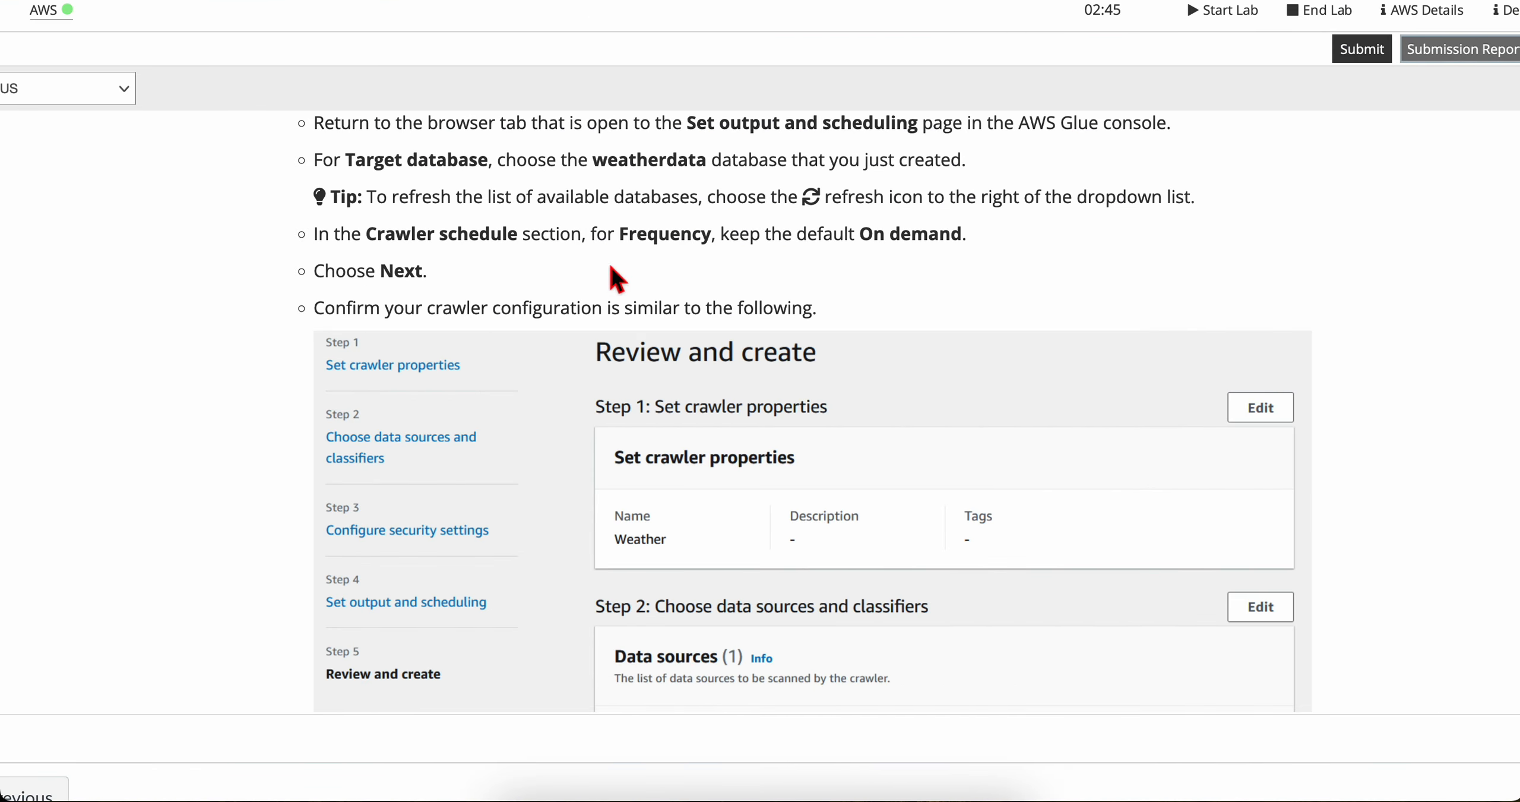
pyautogui.scroll(-3, 498, 350)
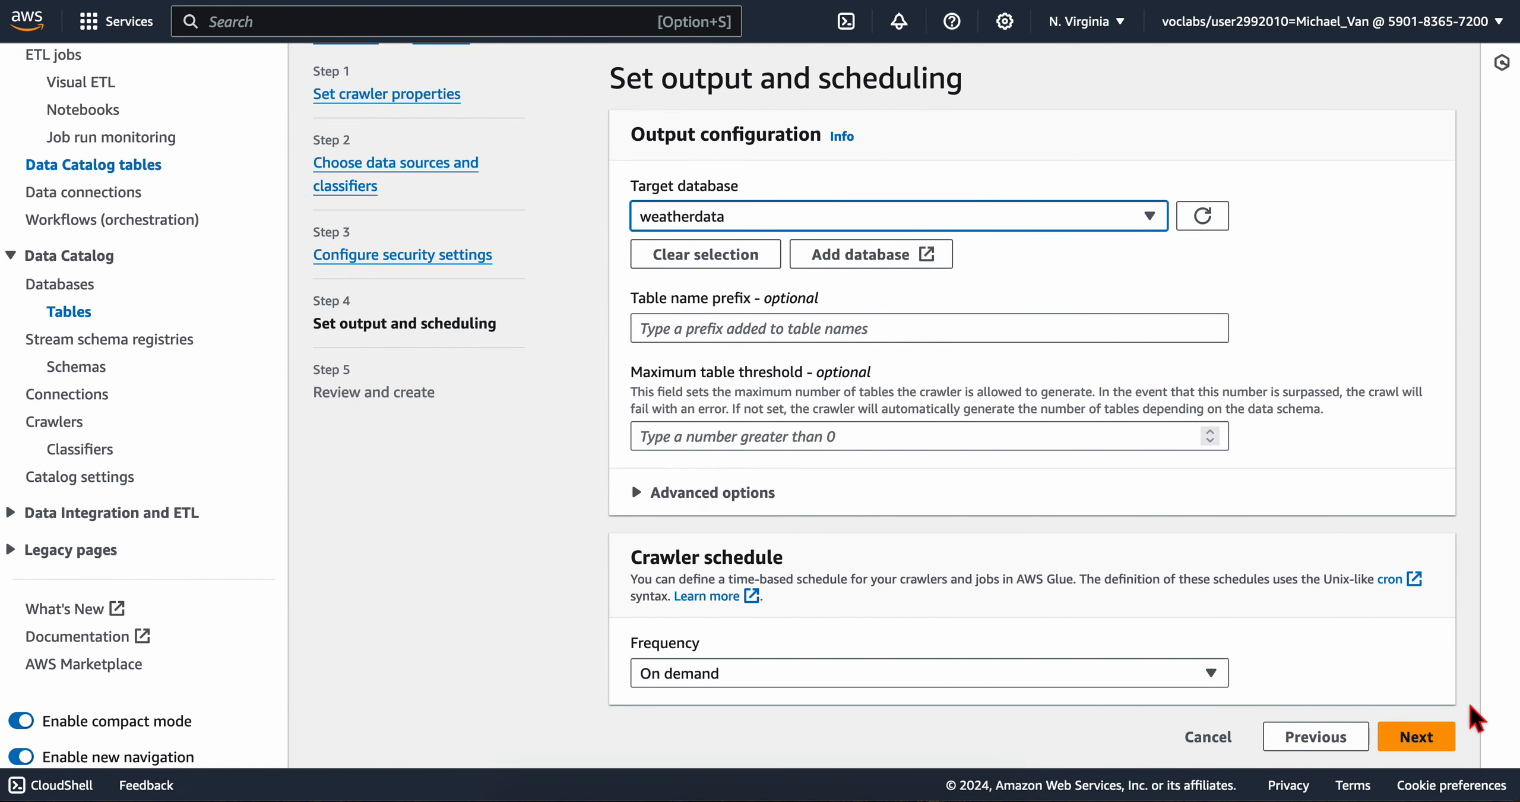
pyautogui.click(1425, 738)
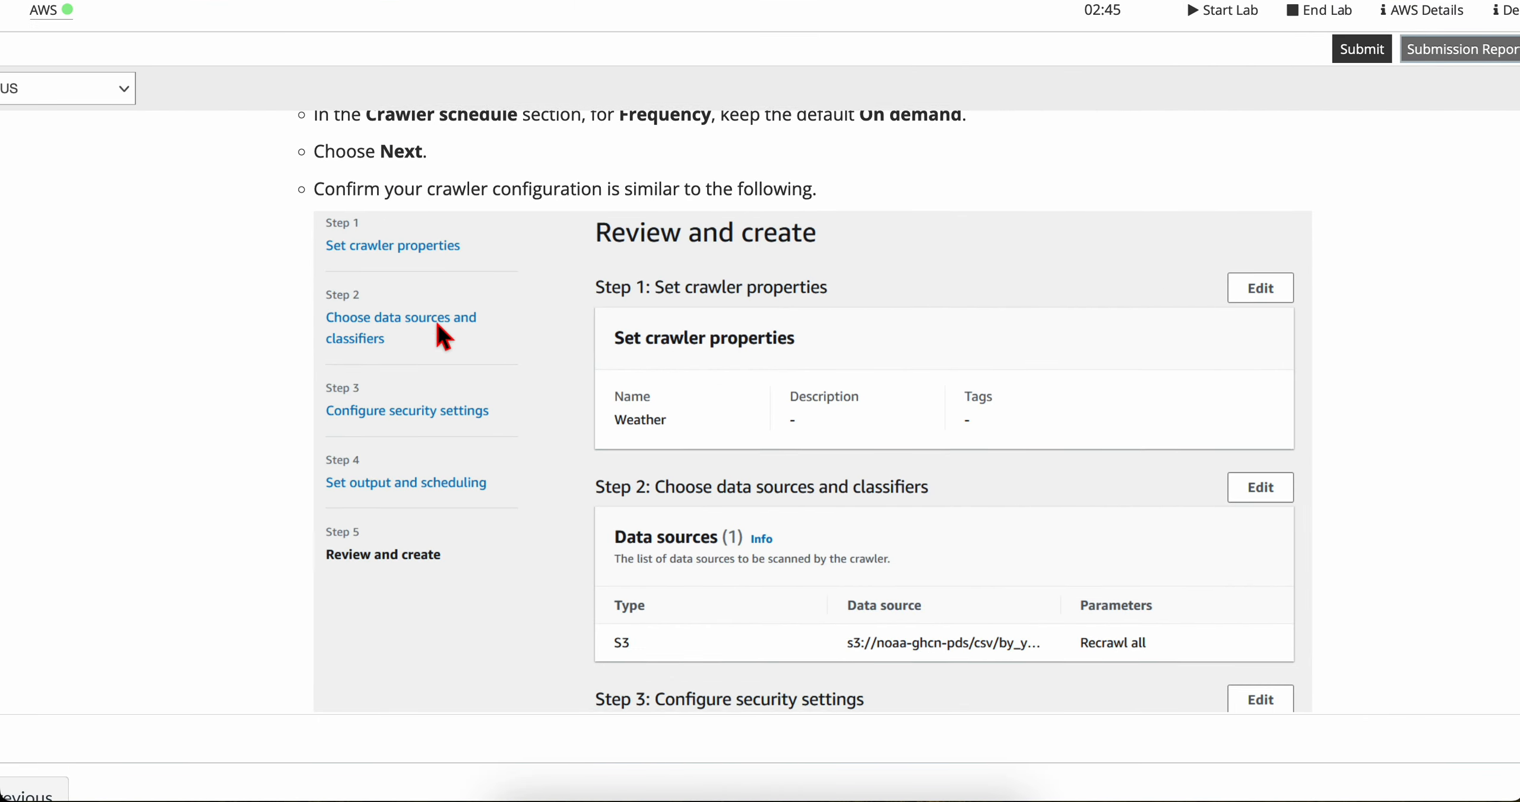
# Step: Compare the crawler's properties, data source, IAM role, database and schedule on the review page with the lab's reference configuration
pyautogui.scroll(-1, 436, 323)
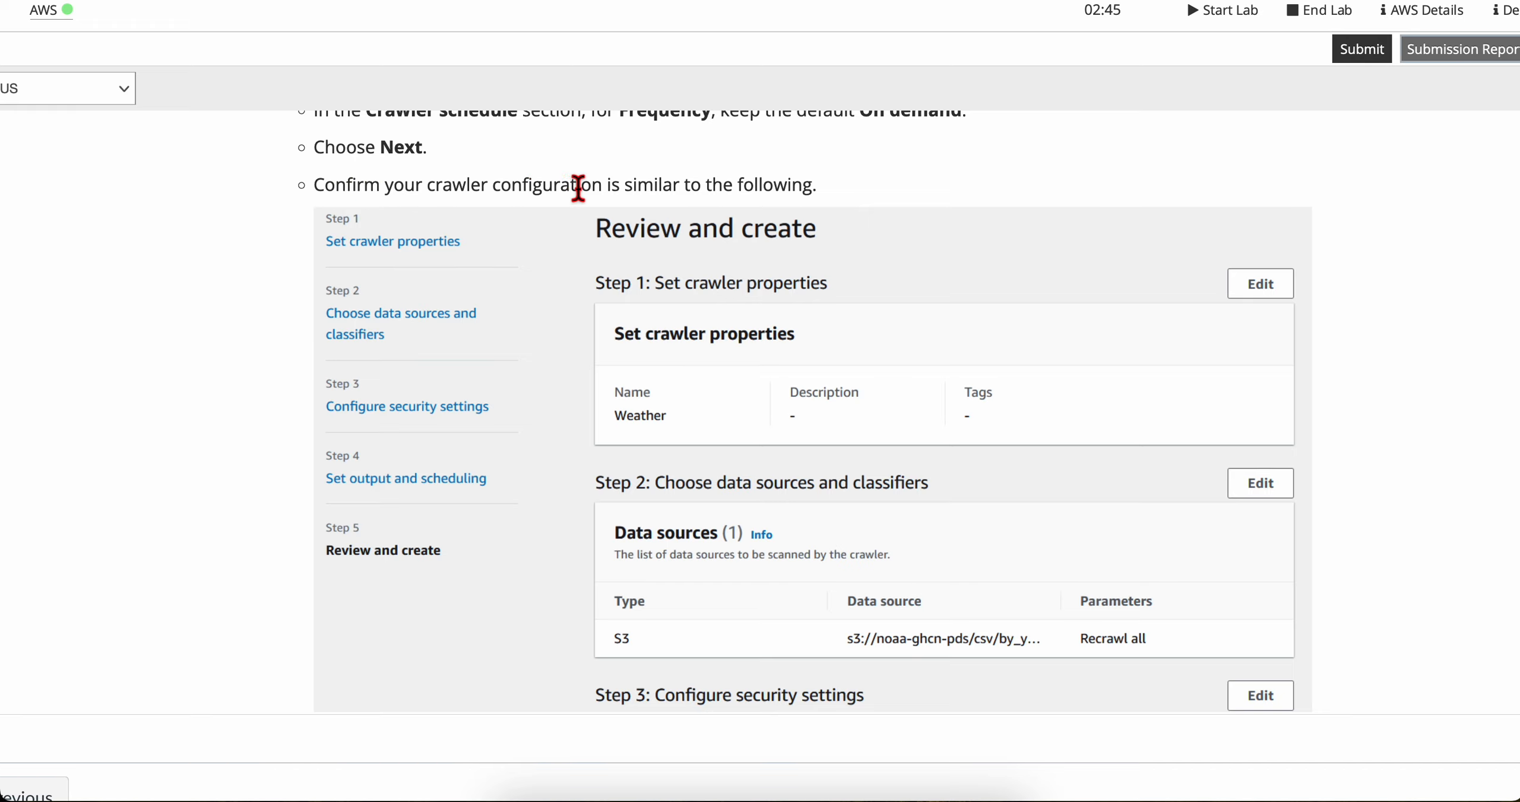
pyautogui.scroll(-2, 778, 384)
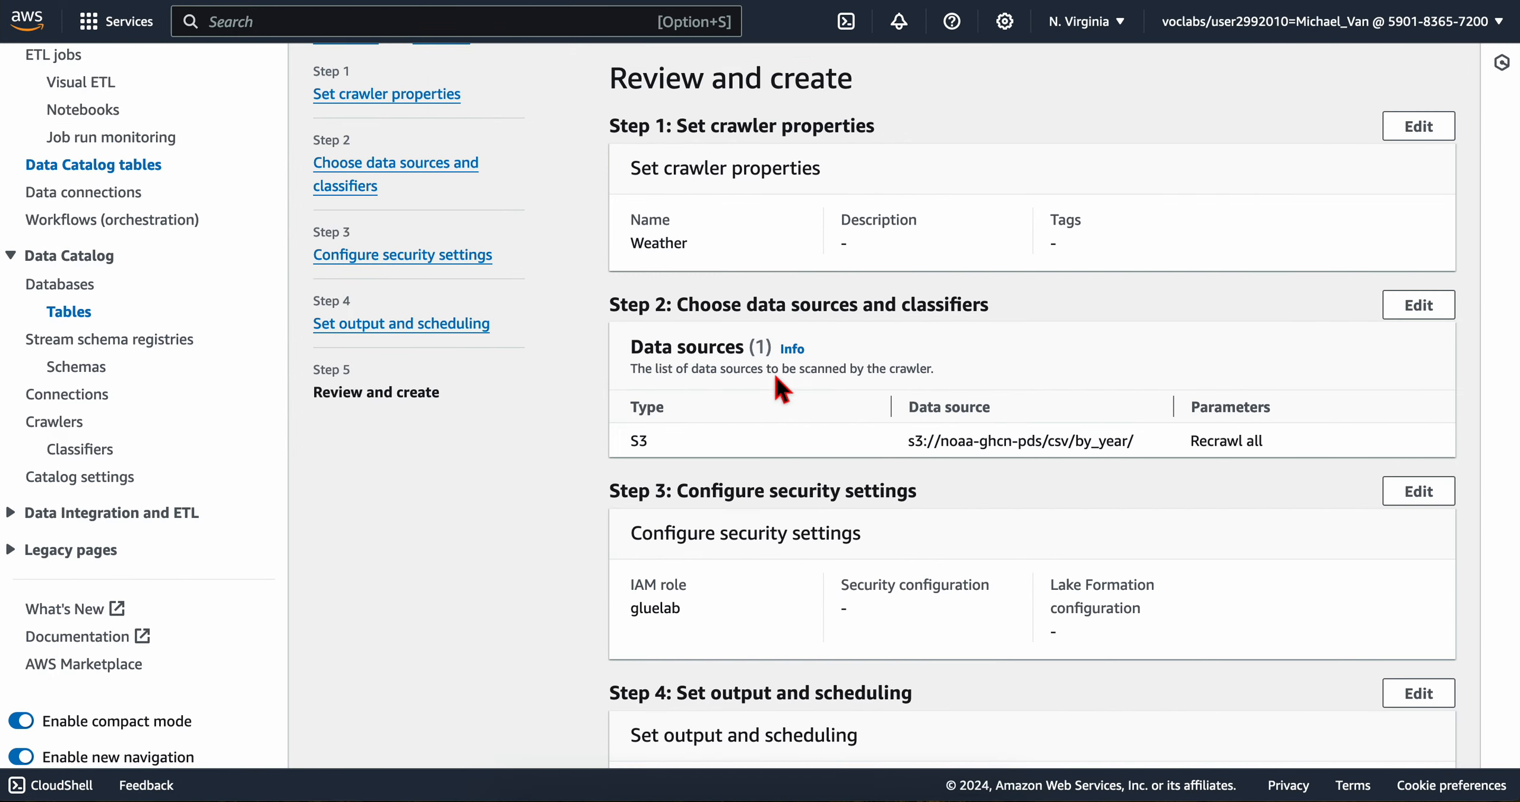
pyautogui.scroll(-3, 712, 366)
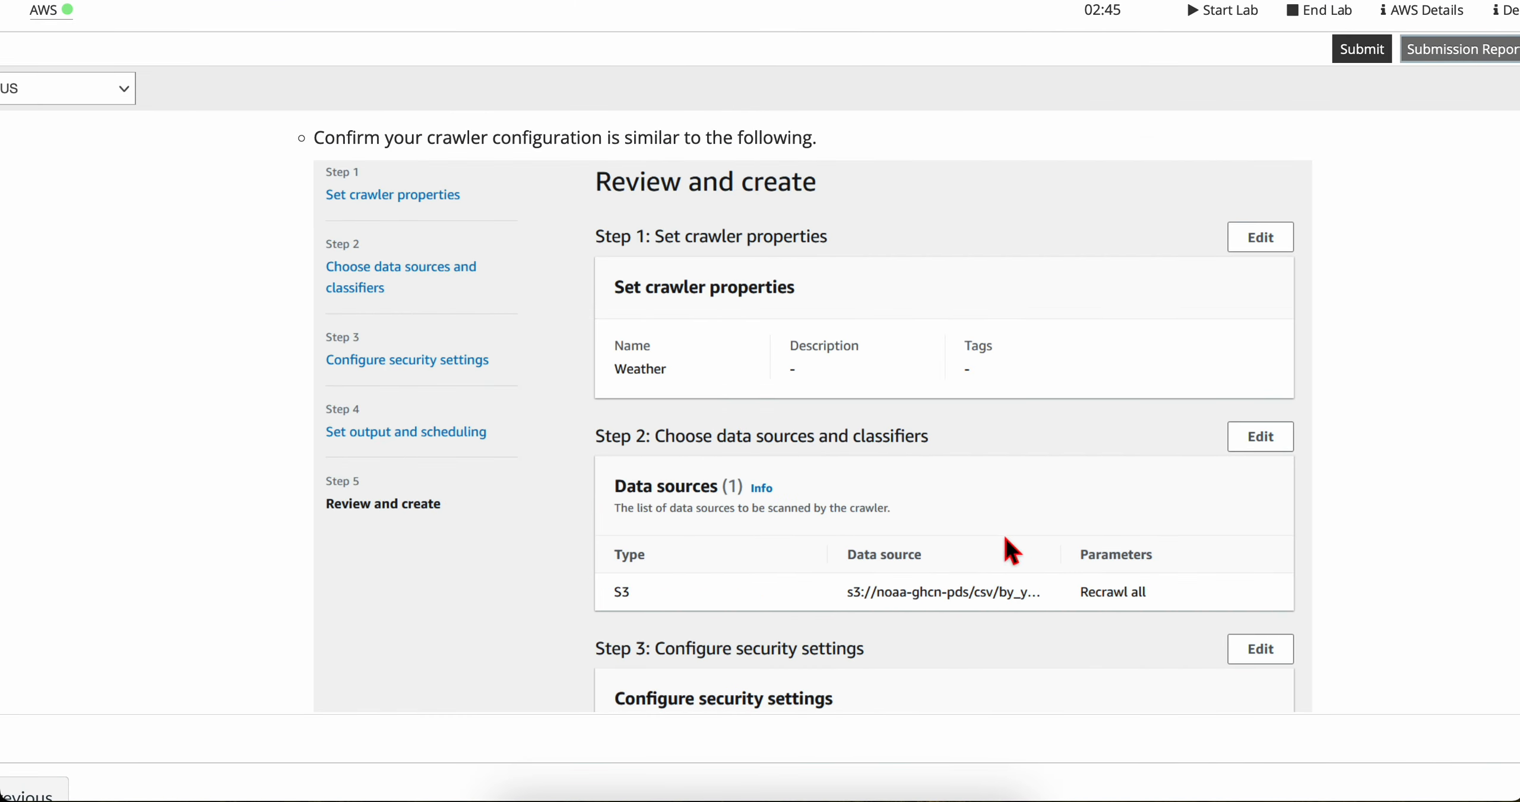
pyautogui.scroll(-2, 884, 570)
pyautogui.scroll(-5, 881, 568)
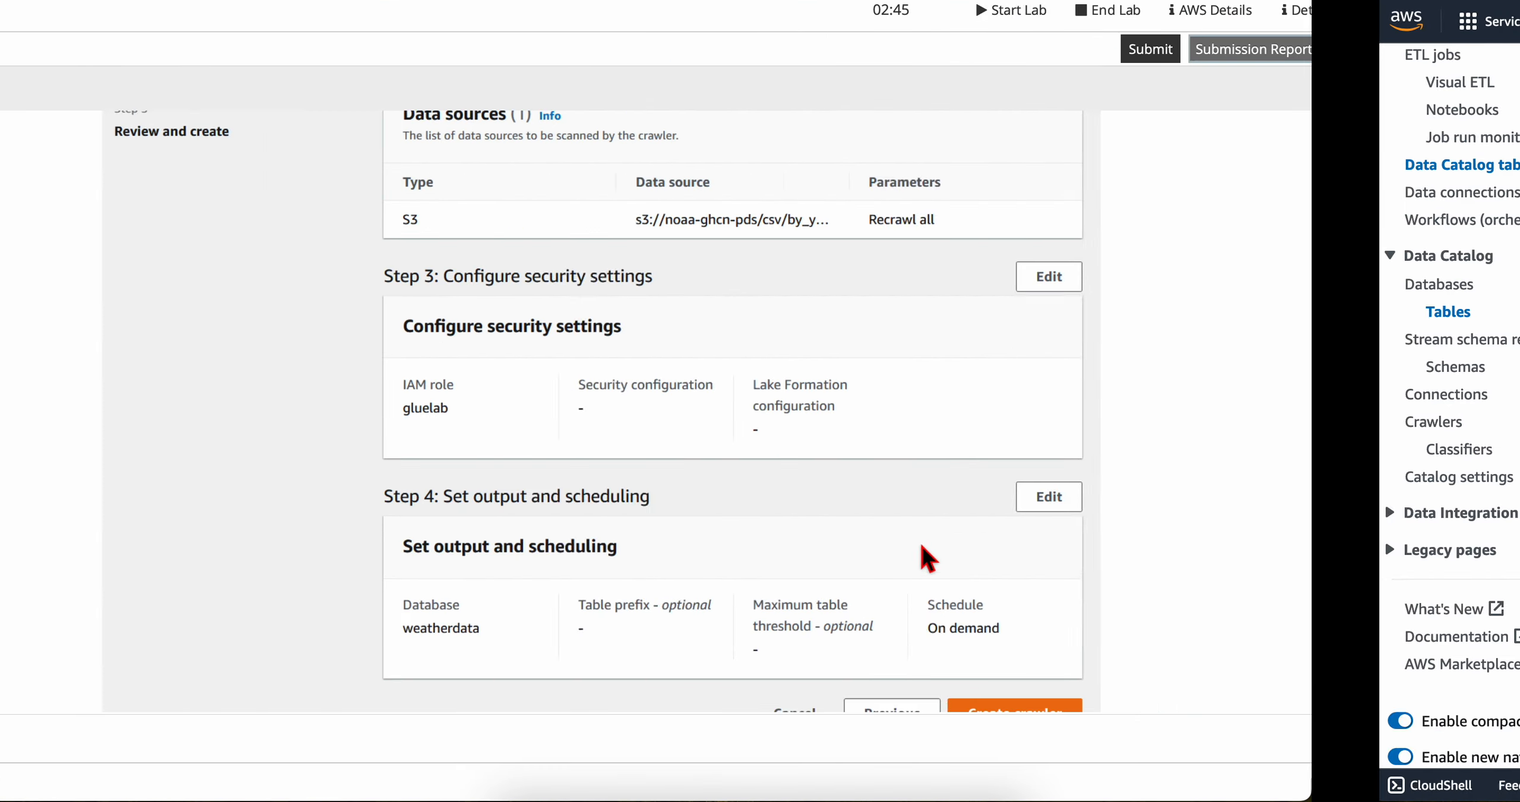
pyautogui.scroll(-3, 820, 570)
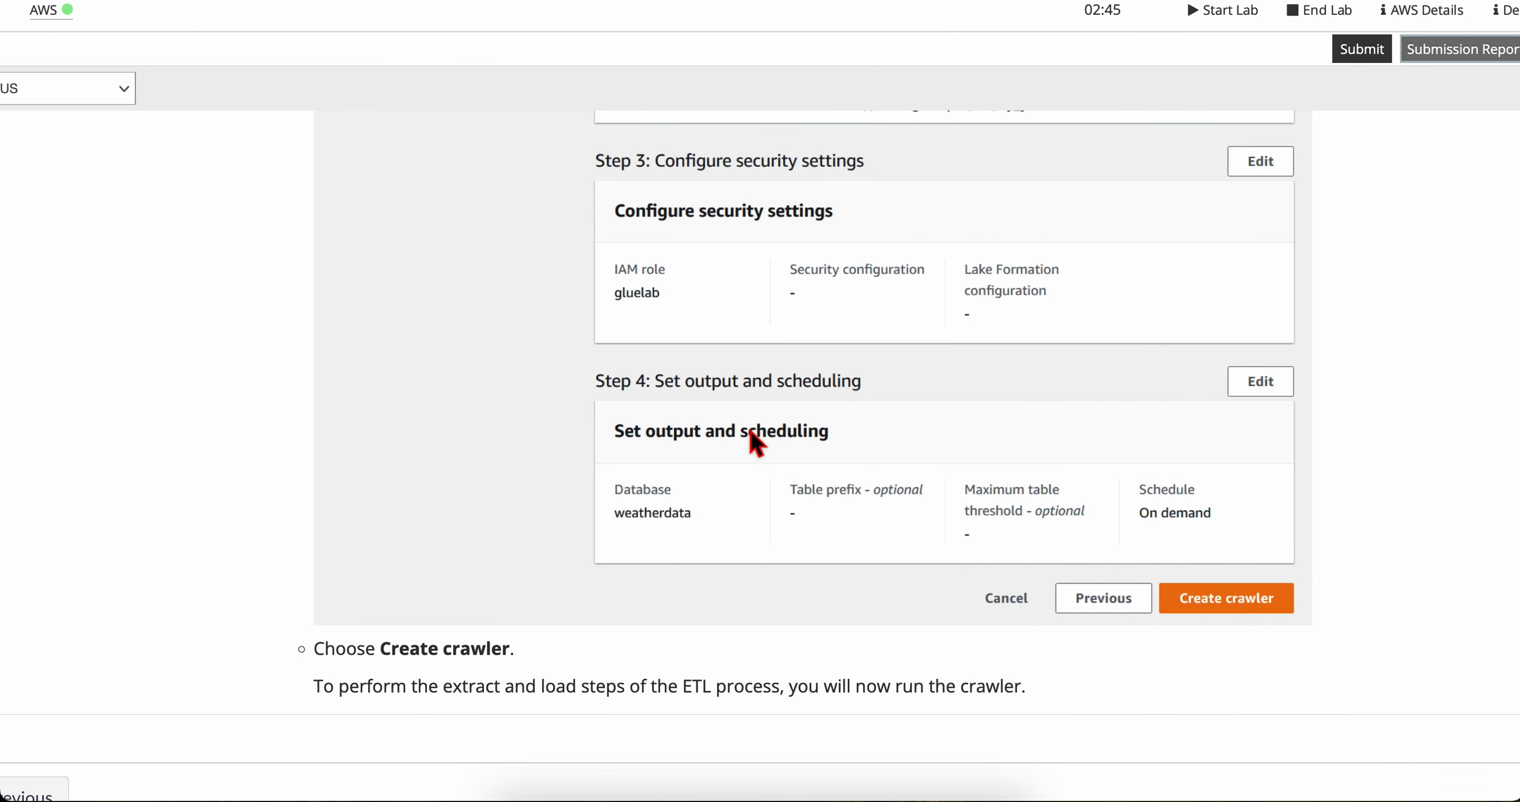
pyautogui.scroll(-2, 703, 573)
pyautogui.scroll(12, 704, 576)
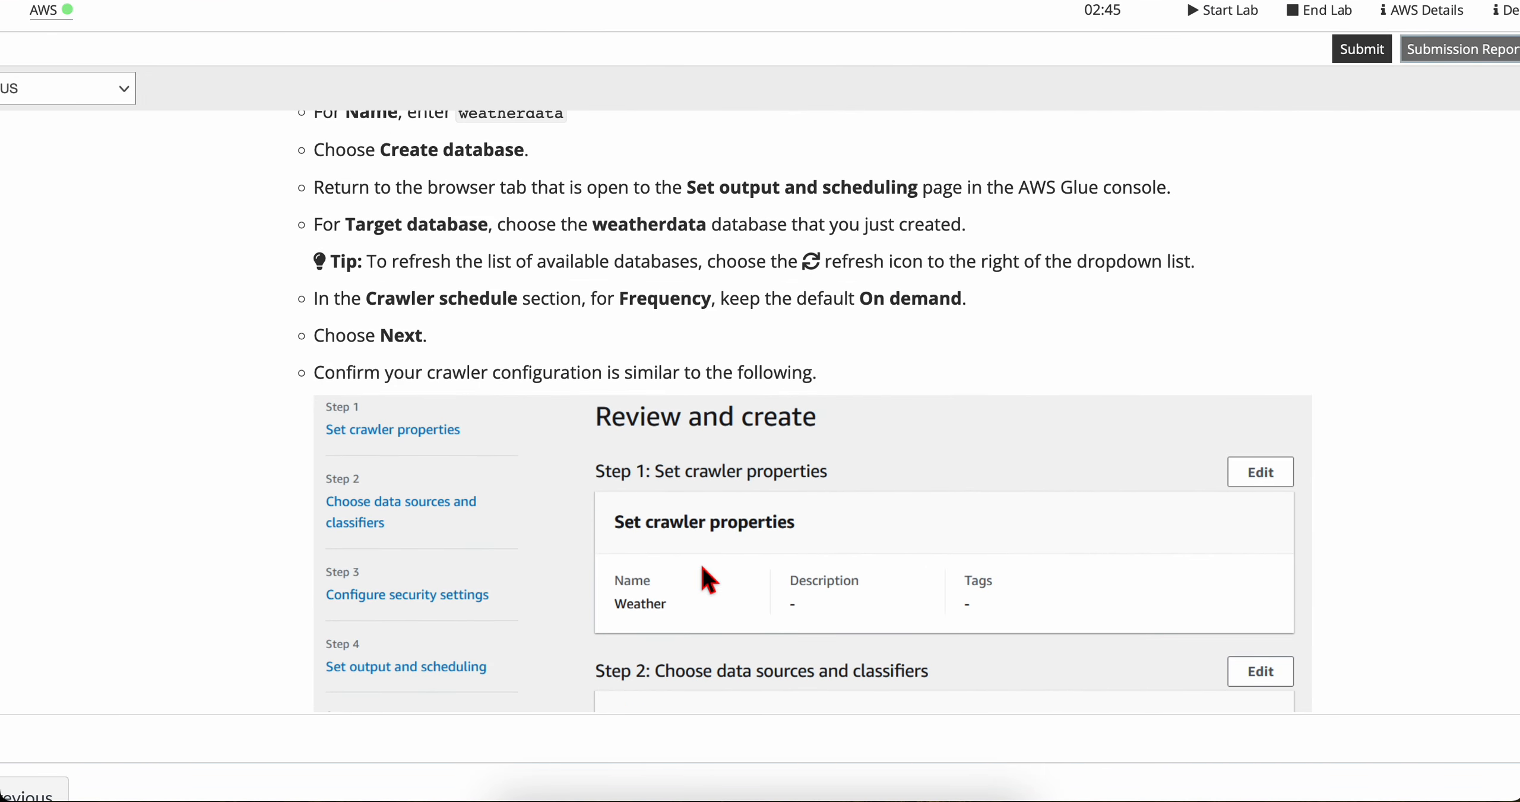
pyautogui.scroll(-10, 702, 570)
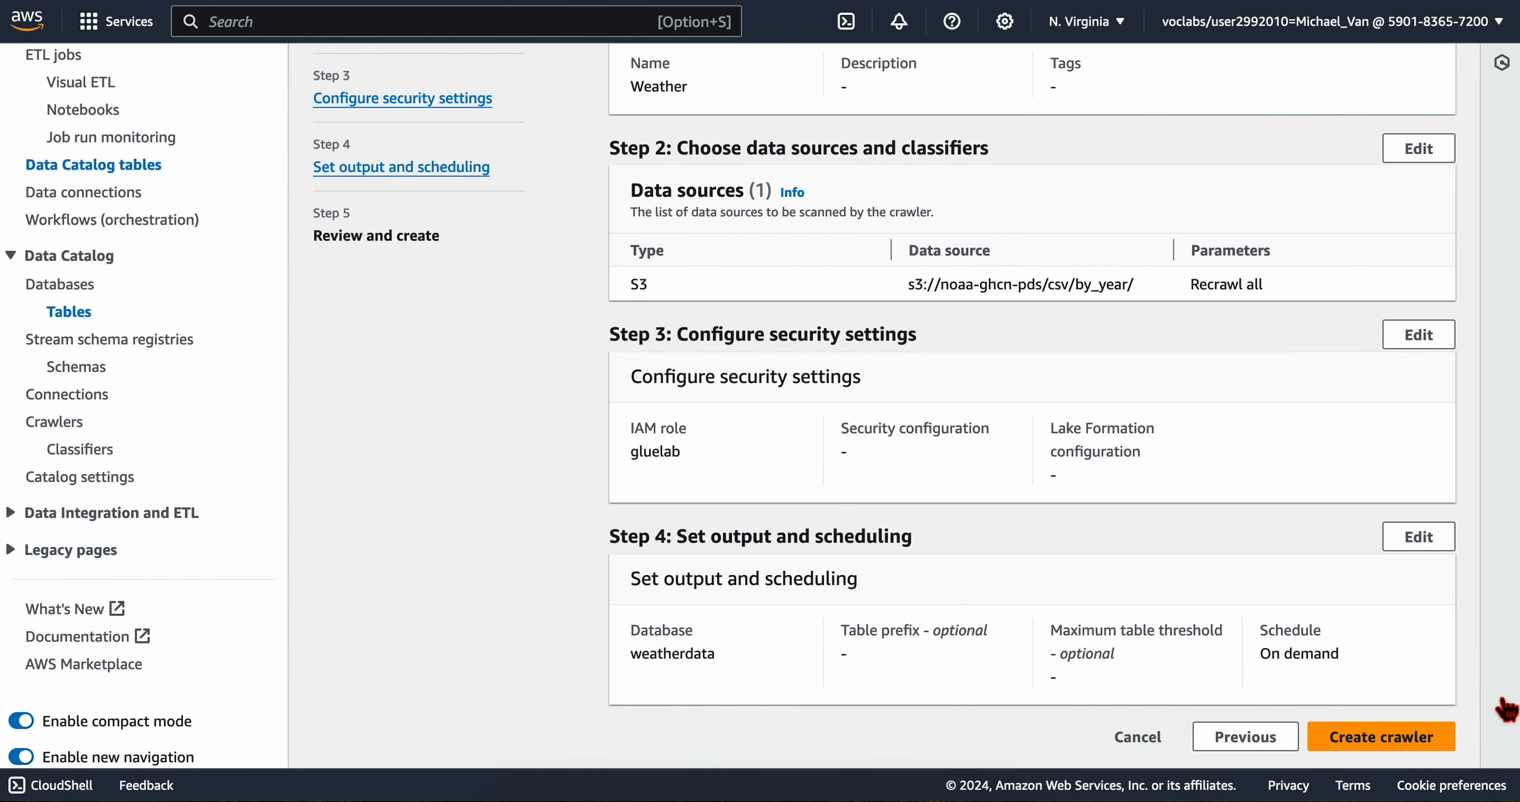
# Step: Dismiss the Amazon Q assistant and create the Weather crawler from the review page
pyautogui.click(1497, 706)
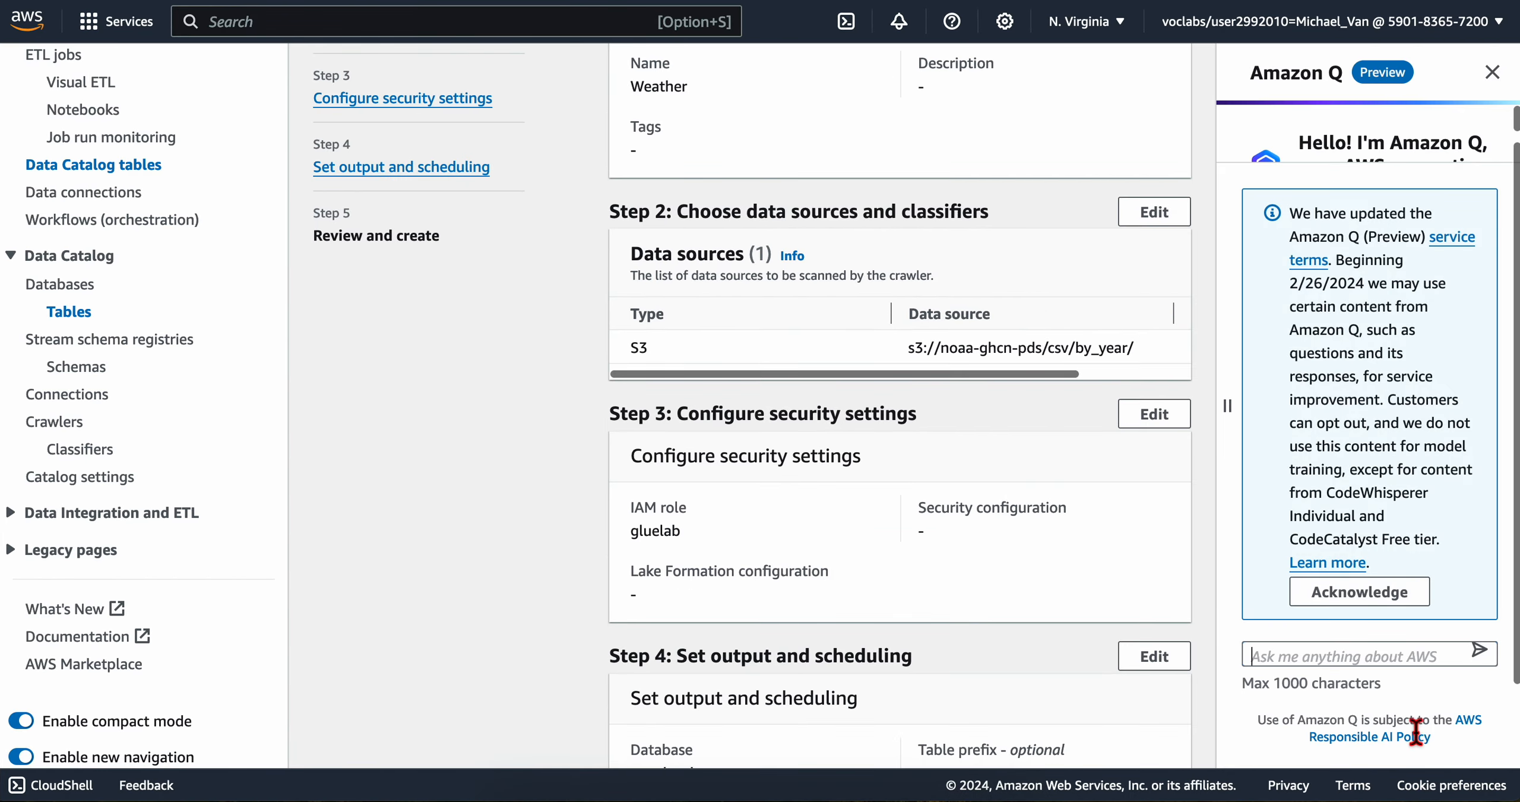
pyautogui.click(1493, 72)
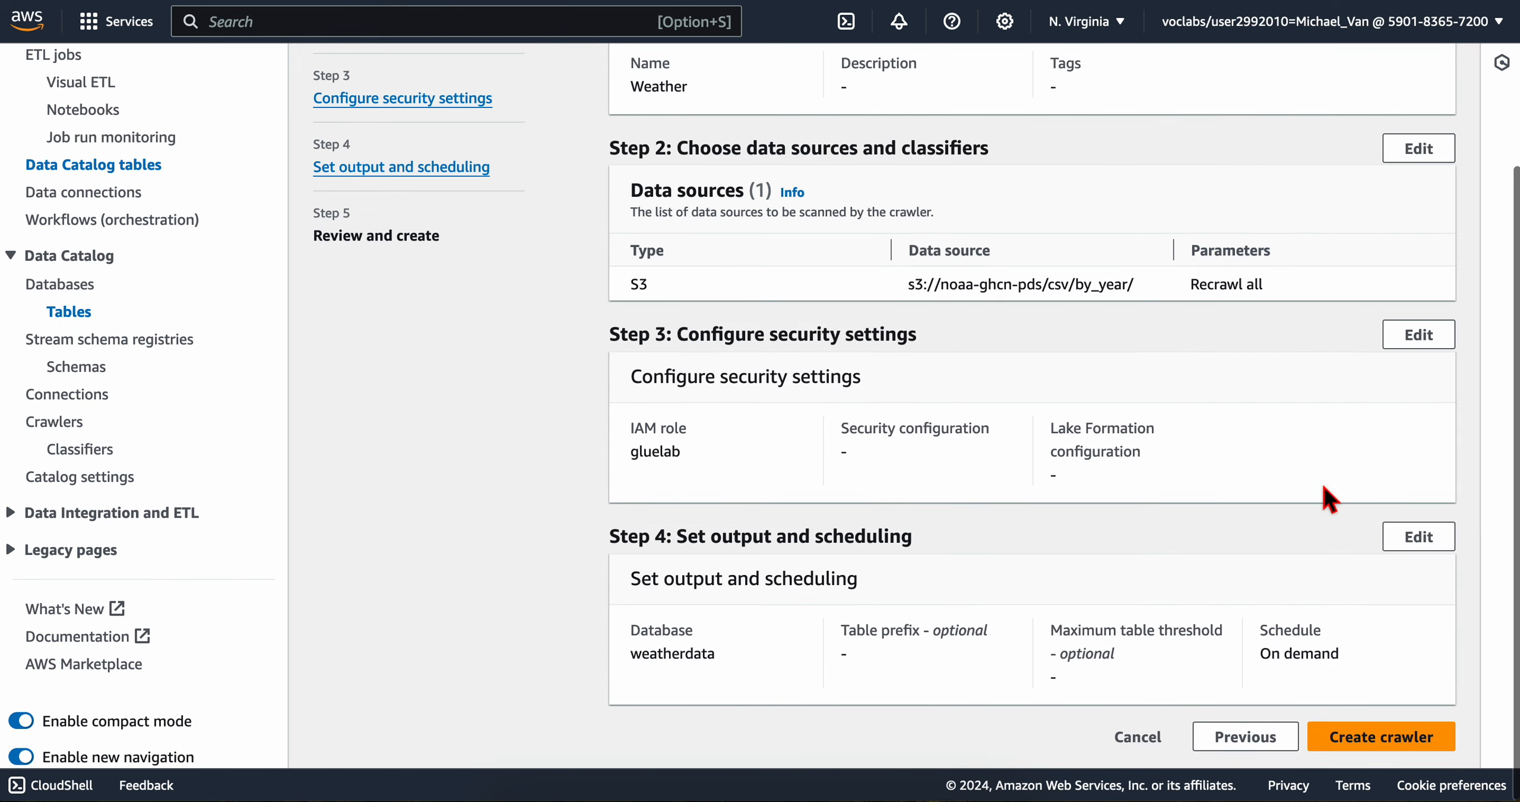
pyautogui.click(1387, 734)
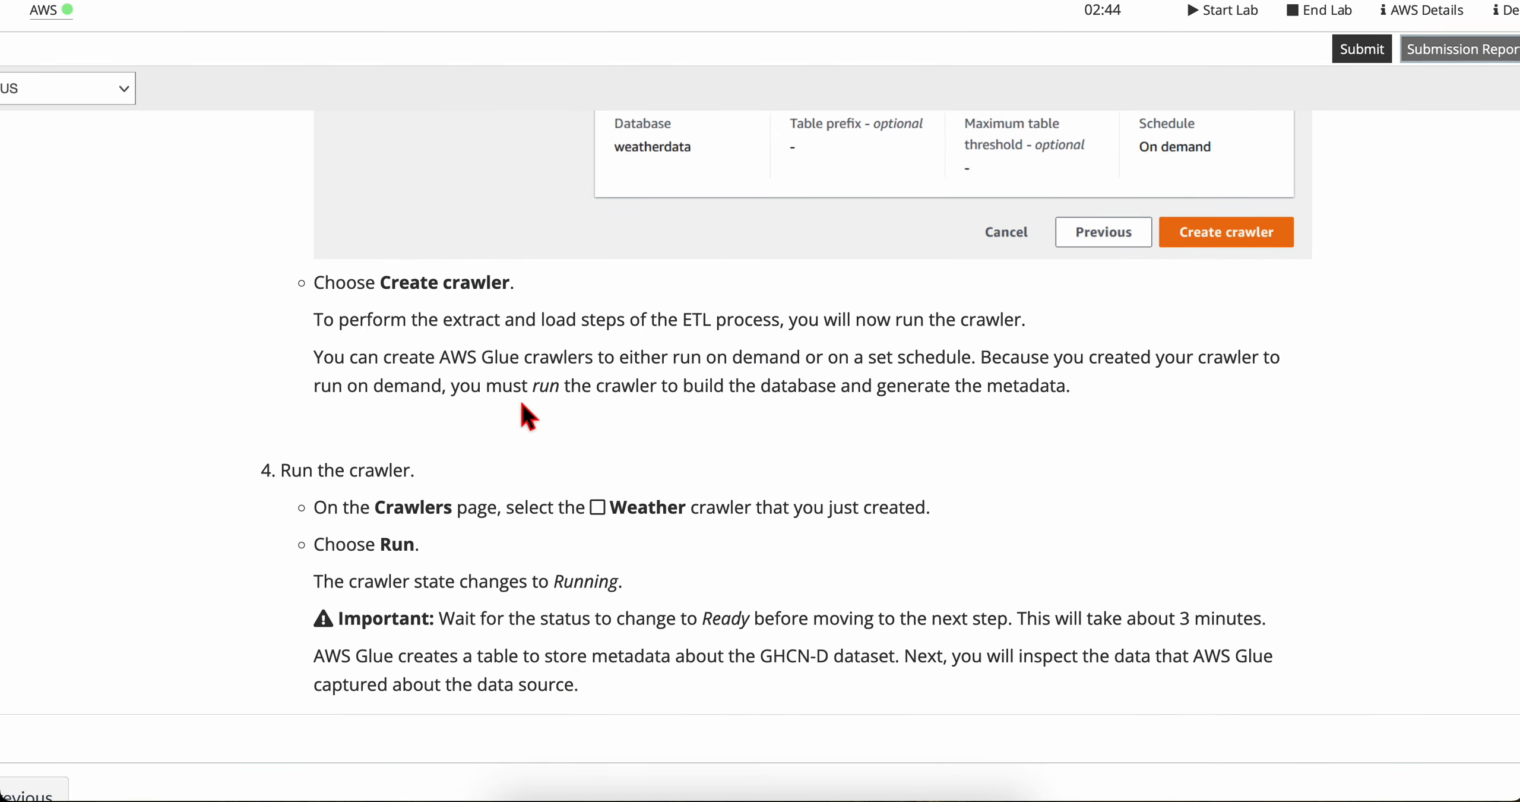
# Step: Read the lab's explanation of on-demand crawlers and its step 4 instructions for running the Weather crawler
pyautogui.scroll(-1, 534, 414)
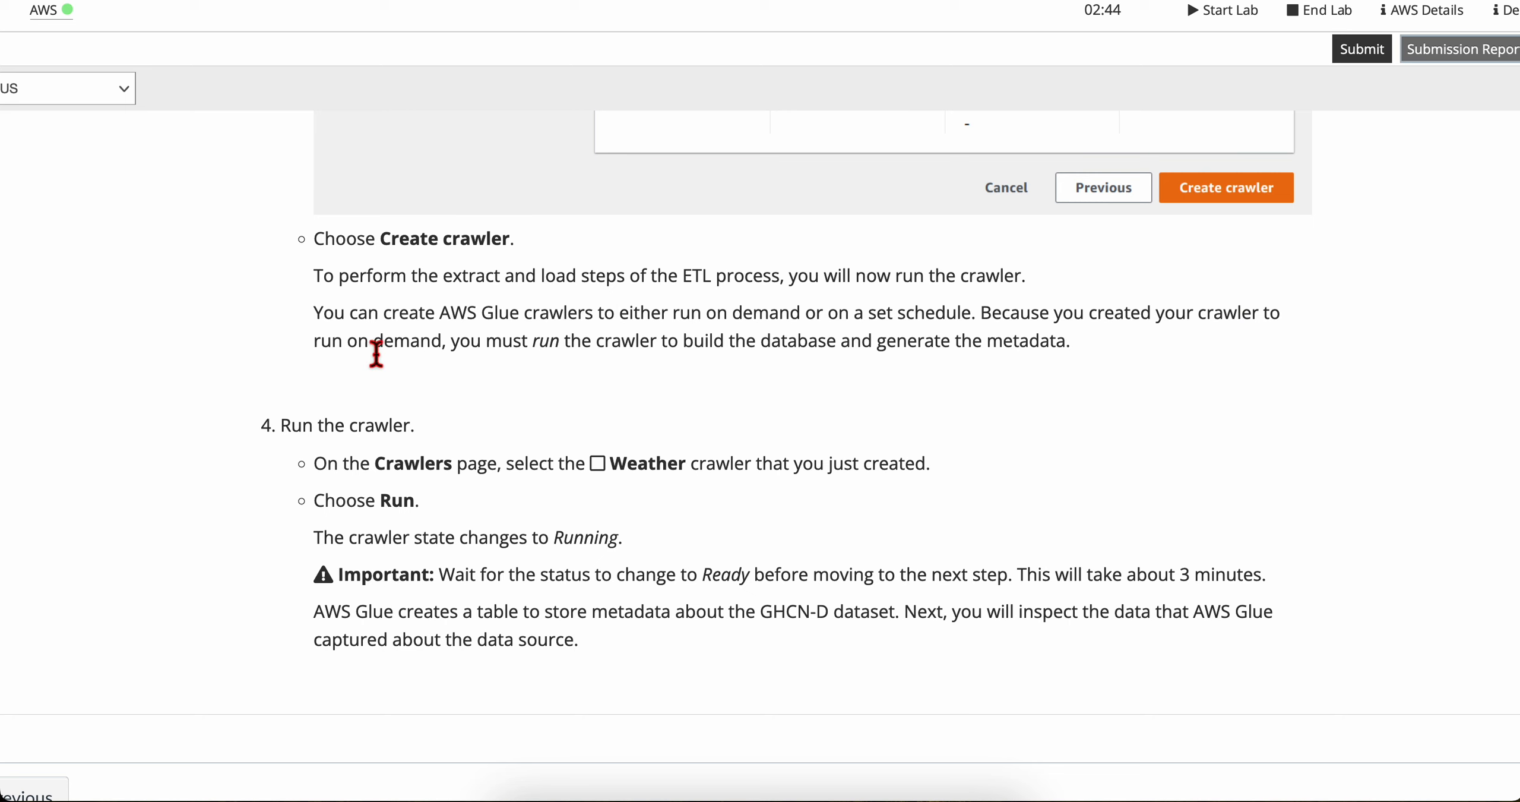
pyautogui.scroll(-1, 462, 375)
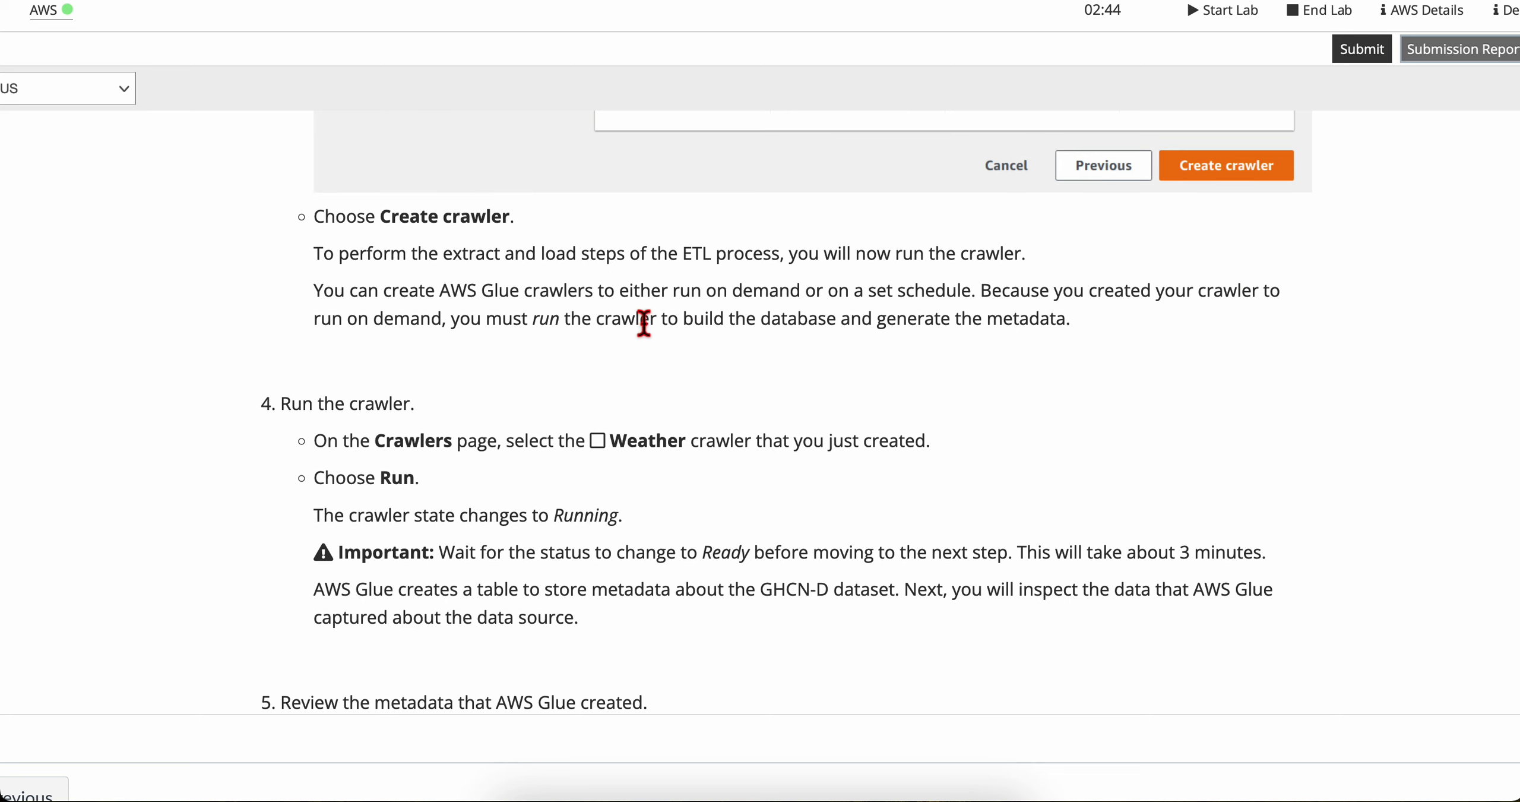
pyautogui.moveTo(640, 321); pyautogui.dragTo(1103, 329)
pyautogui.click(1103, 329)
pyautogui.scroll(-5, 587, 505)
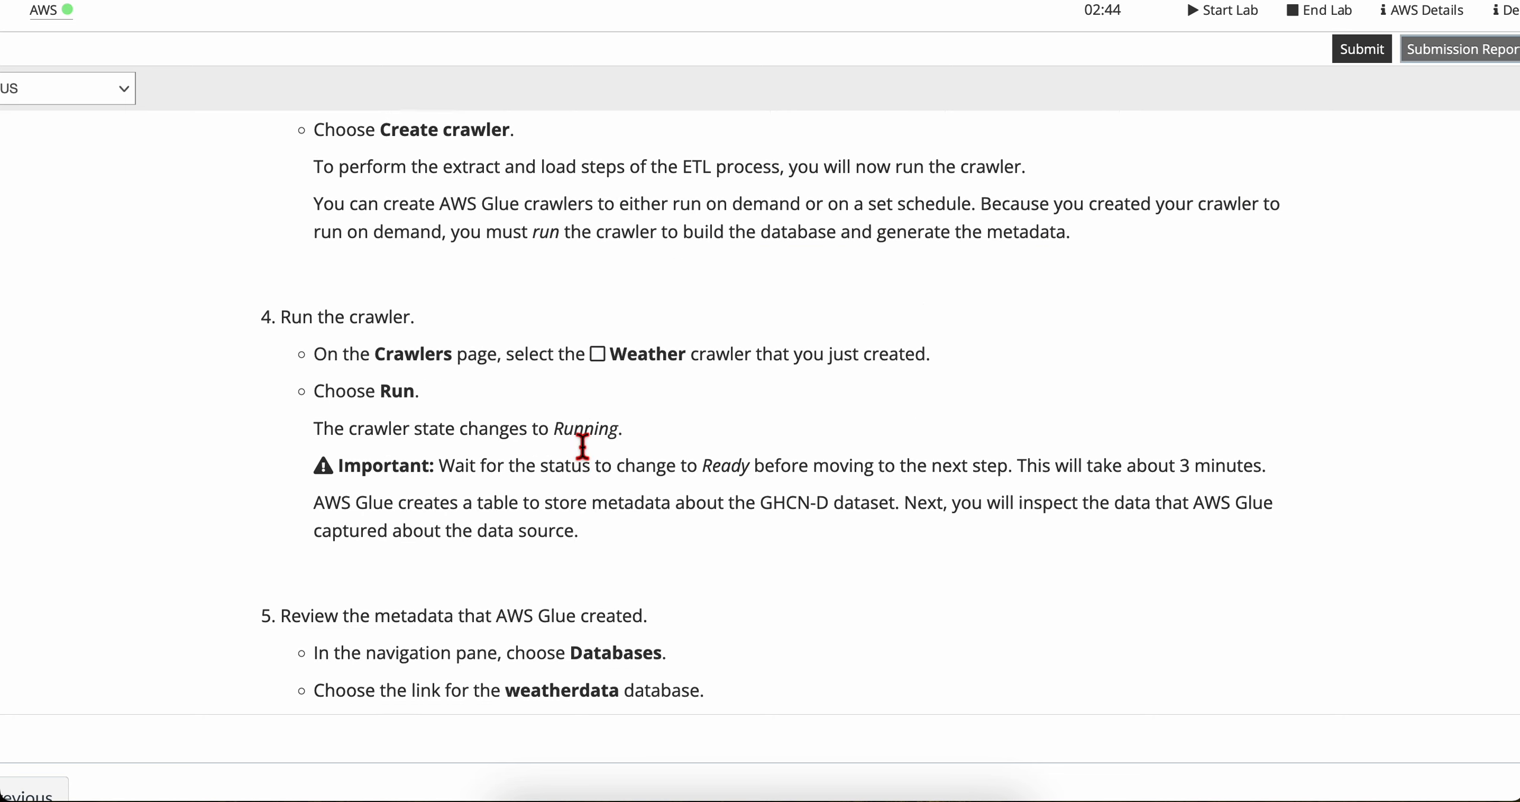
pyautogui.moveTo(281, 267); pyautogui.dragTo(448, 271)
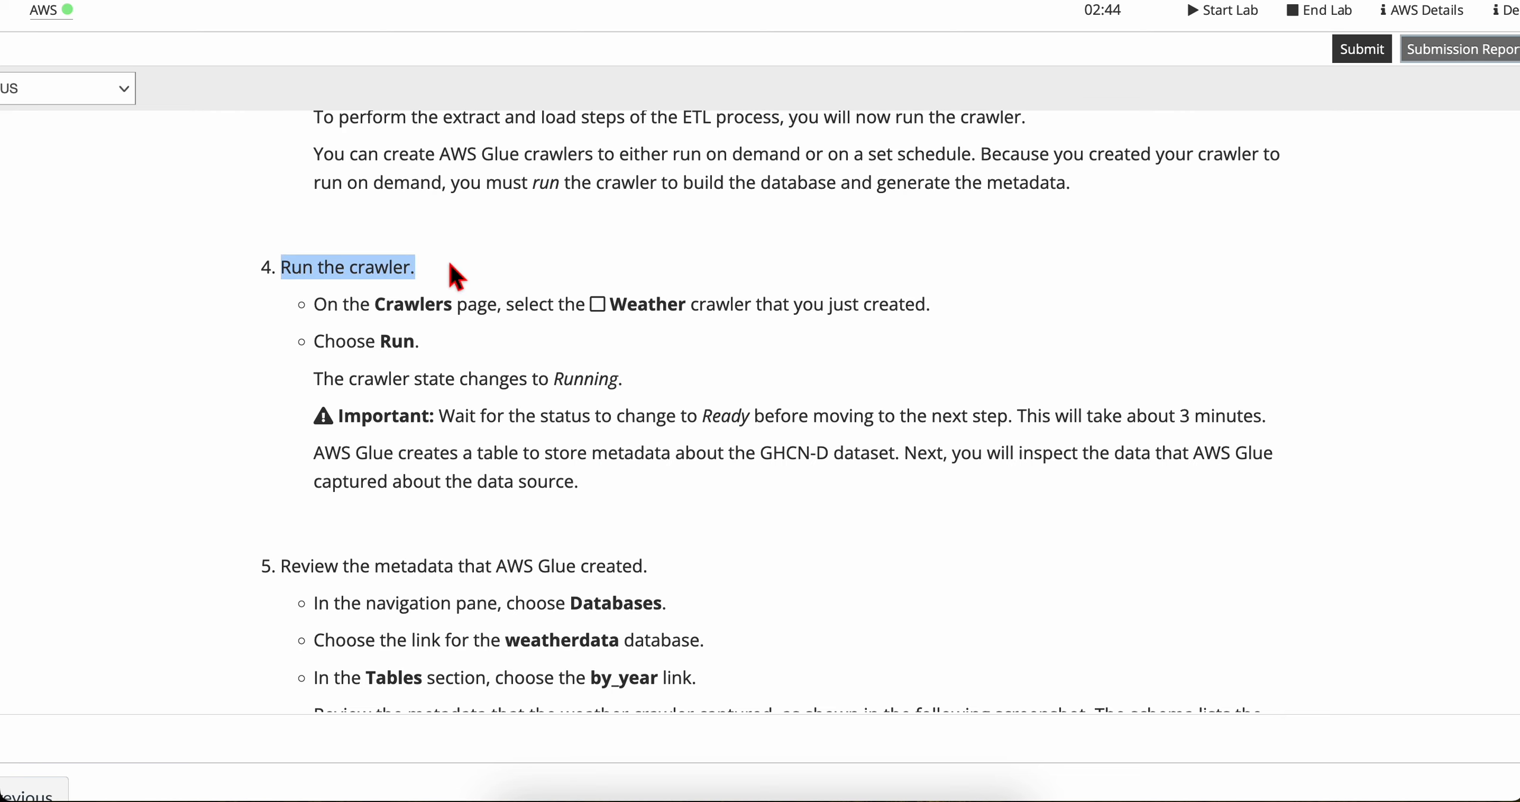
pyautogui.click(445, 279)
pyautogui.scroll(-2, 425, 364)
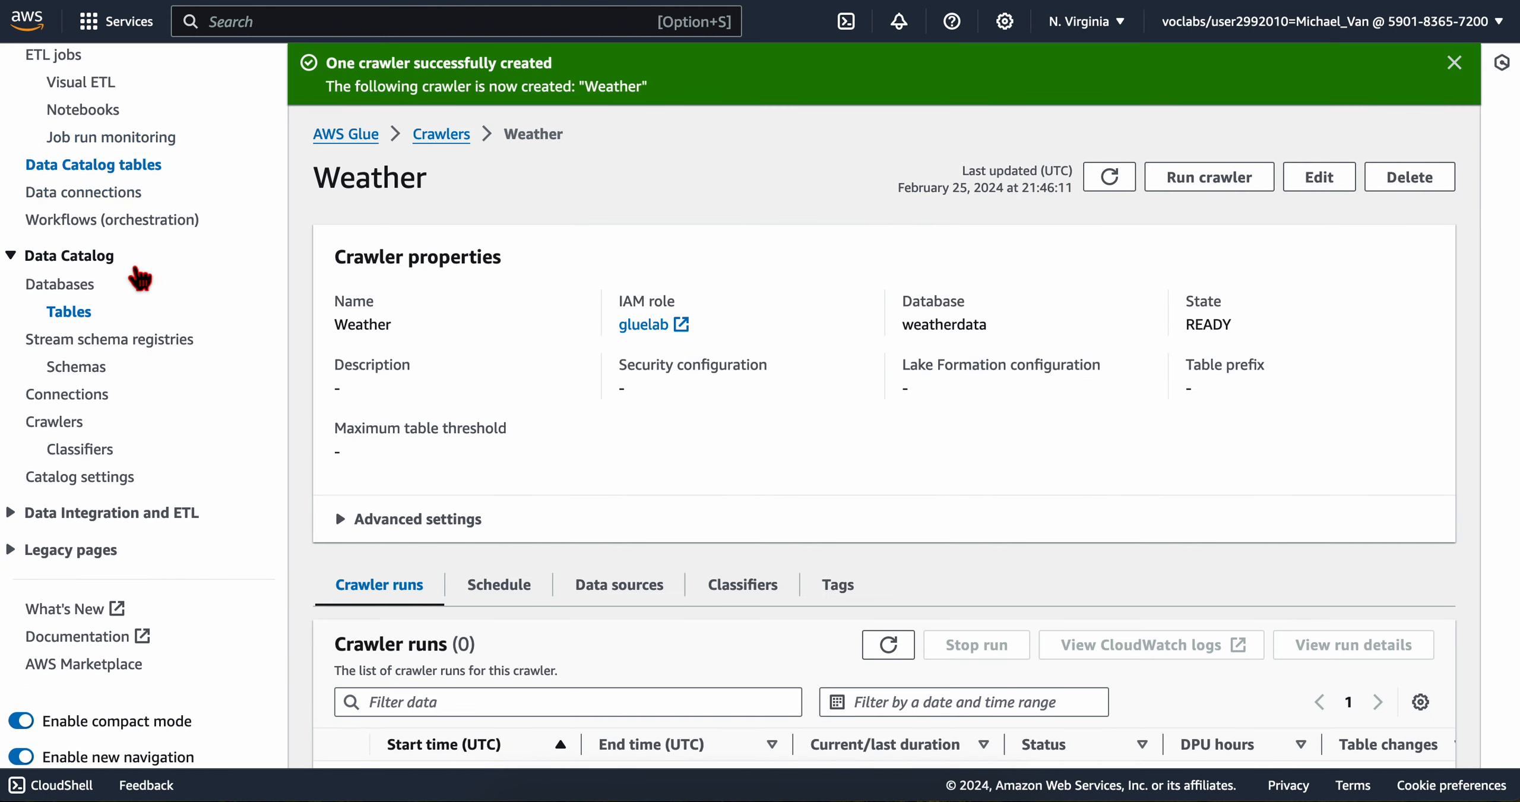
# Step: Select the Weather crawler in the list of crawlers and run it as the lab instructs
pyautogui.click(67, 419)
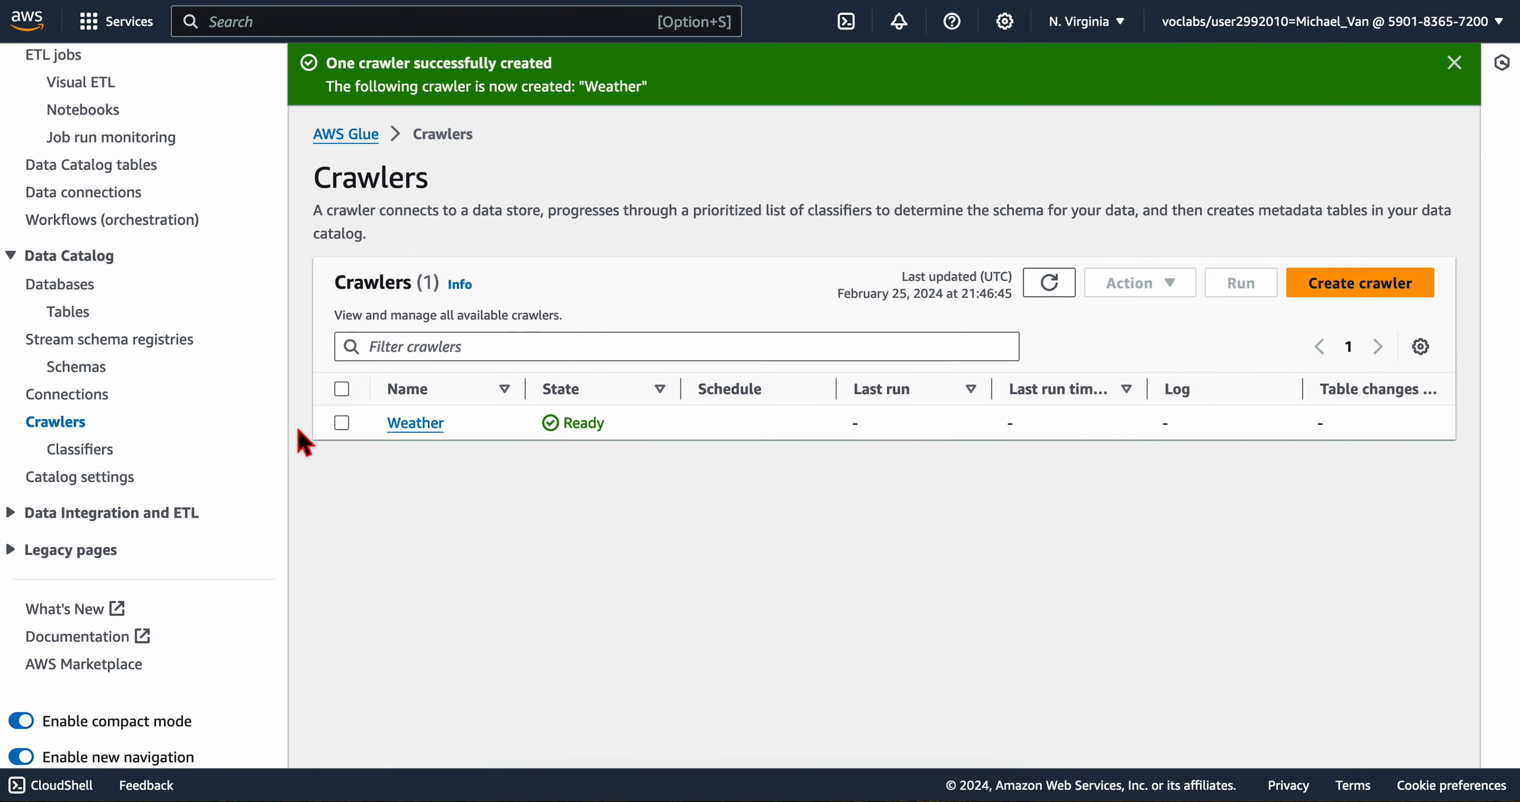
pyautogui.click(414, 423)
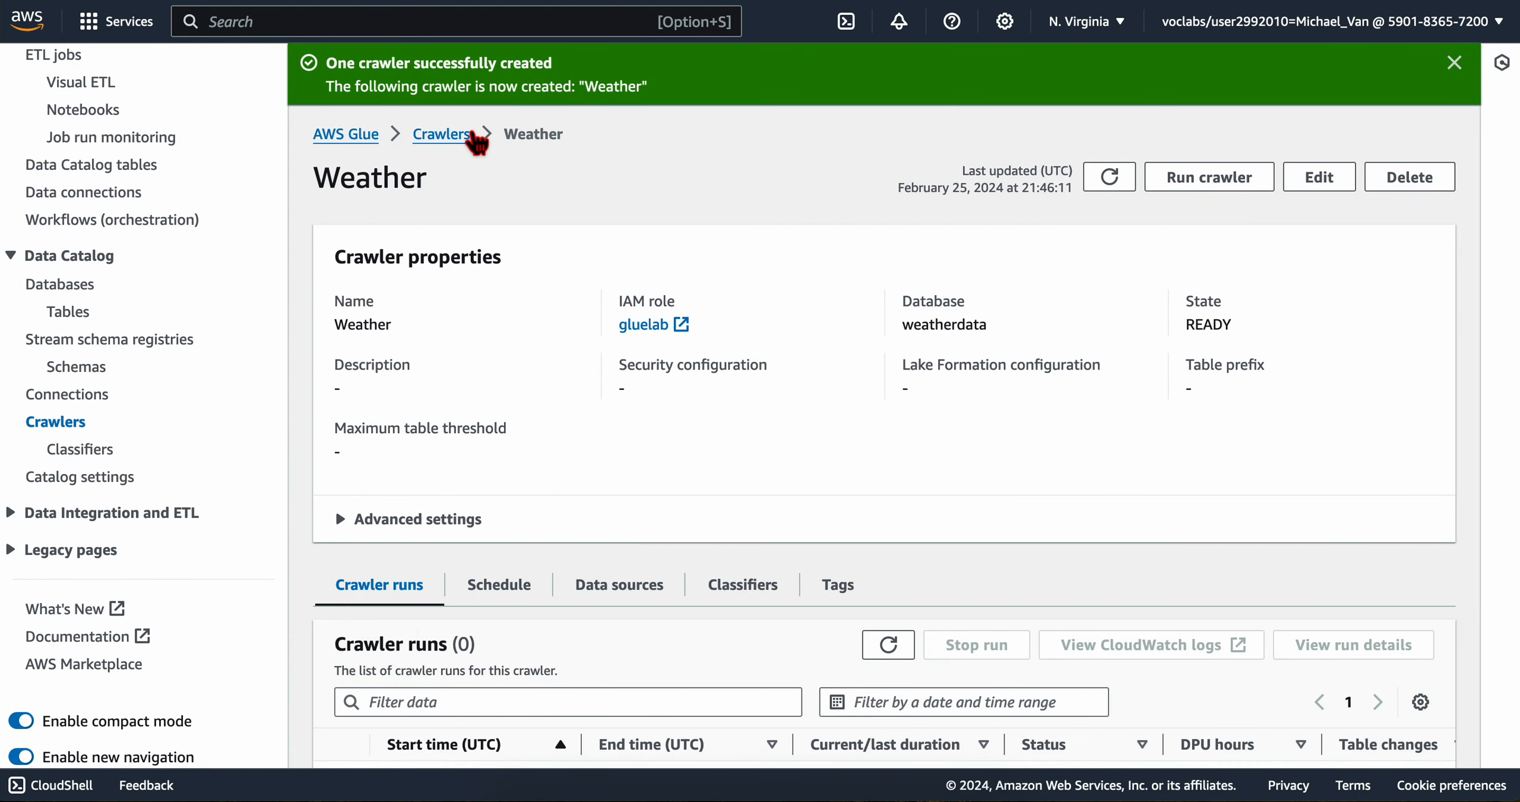
pyautogui.click(472, 137)
pyautogui.click(347, 421)
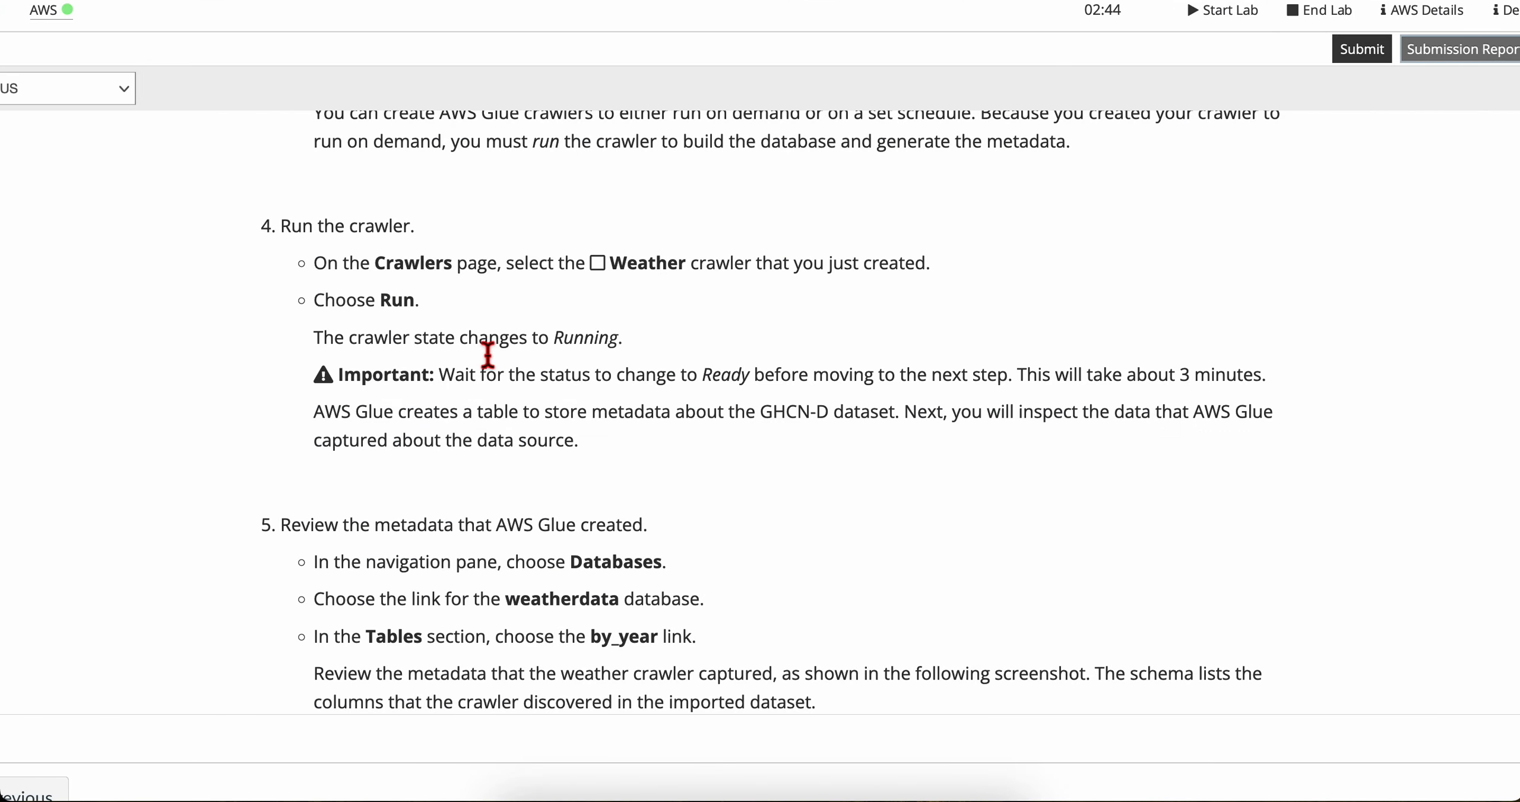
pyautogui.scroll(-1, 487, 355)
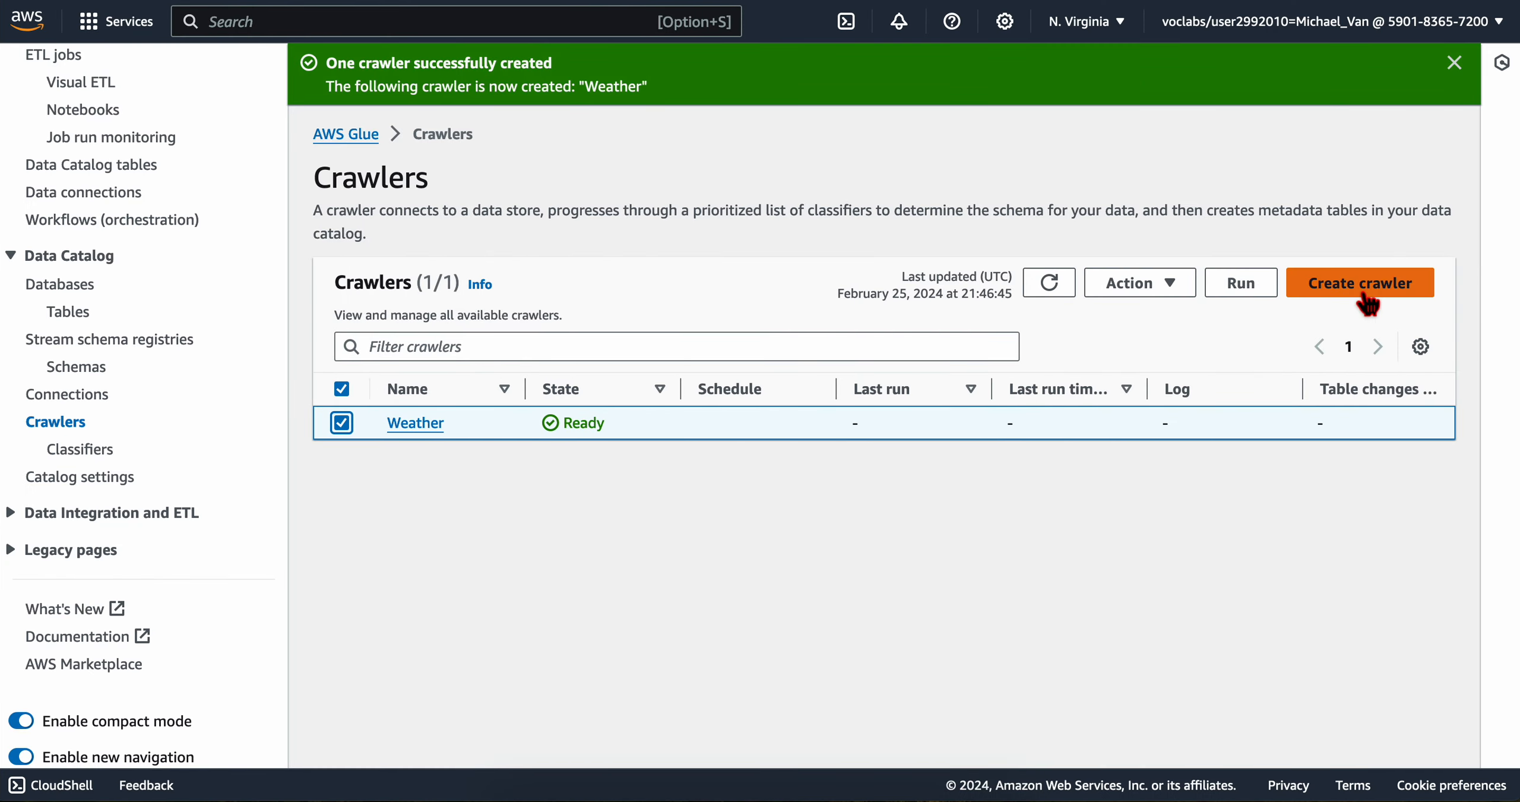
pyautogui.click(1241, 283)
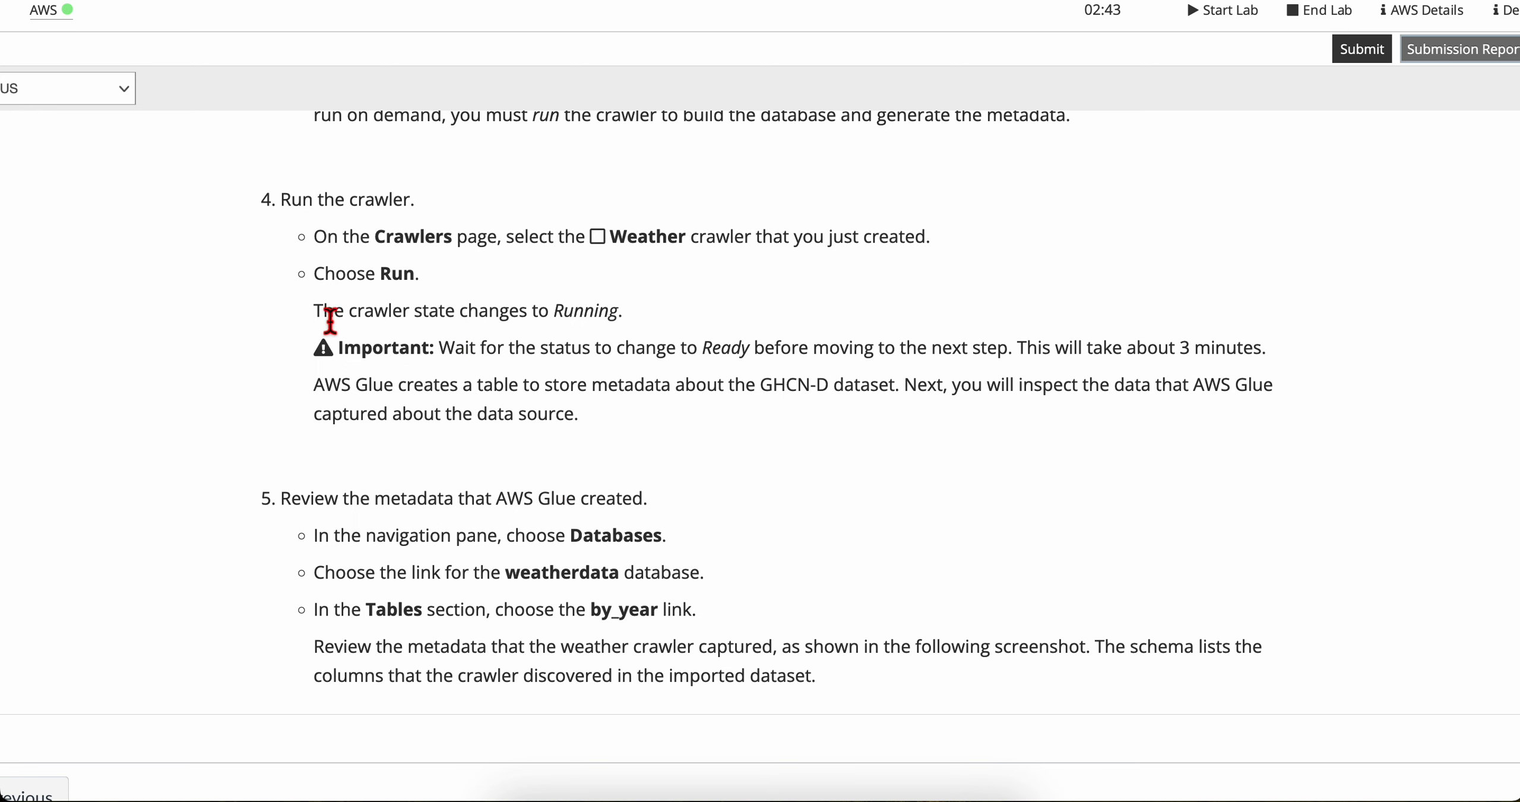
# Step: Read the lab's notes on the crawler's Running and Ready states and check the Weather crawler's current state
pyautogui.moveTo(324, 310); pyautogui.dragTo(617, 312)
pyautogui.click(440, 320)
pyautogui.moveTo(332, 315); pyautogui.dragTo(596, 325)
pyautogui.hotkey('ctrl', 'Right')
pyautogui.hotkey('ctrl', 'Left')
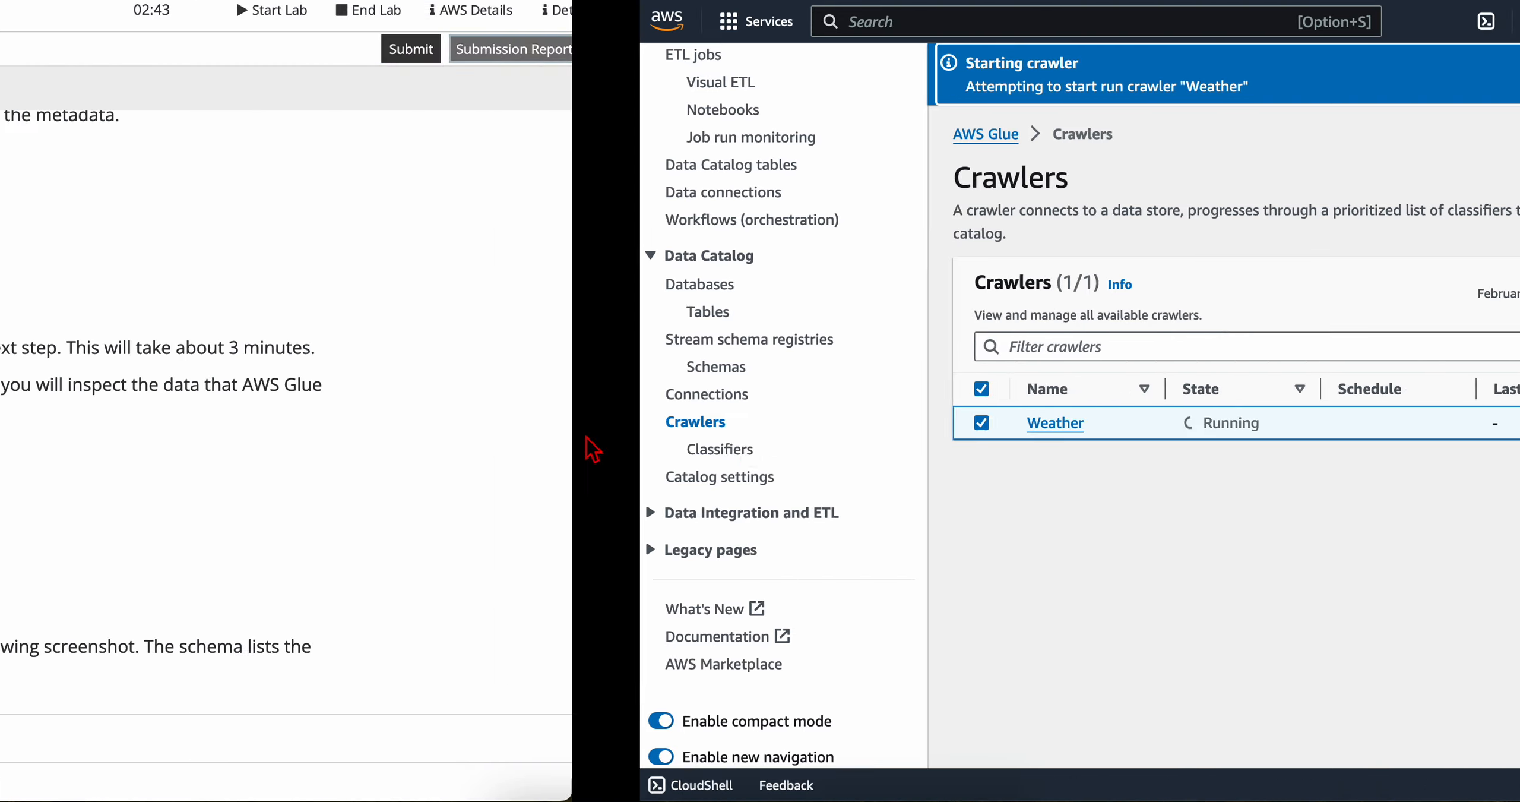
pyautogui.scroll(-3, 452, 395)
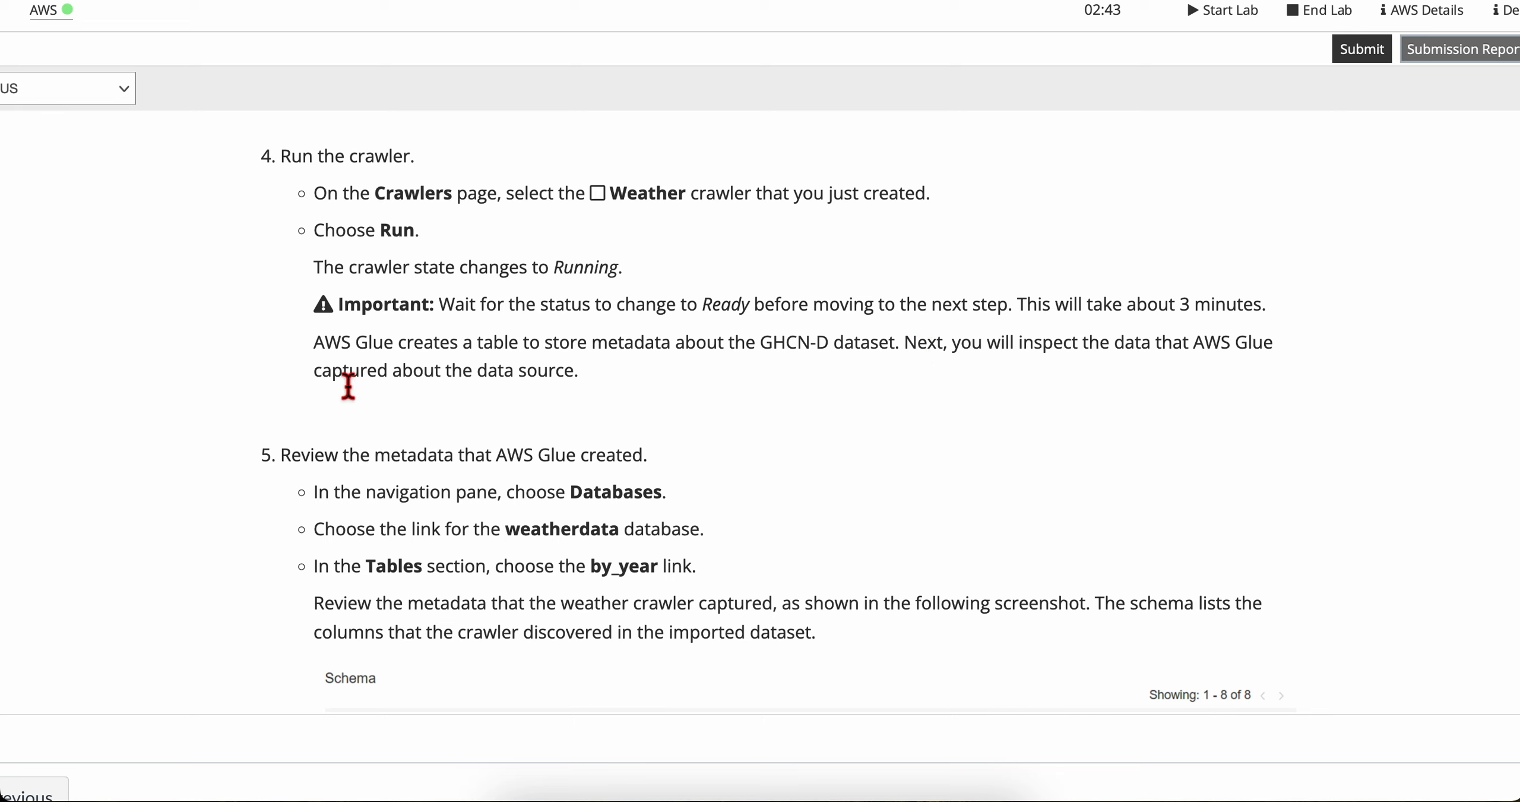
pyautogui.moveTo(325, 383); pyautogui.dragTo(614, 388)
pyautogui.click(615, 389)
pyautogui.scroll(-3, 604, 416)
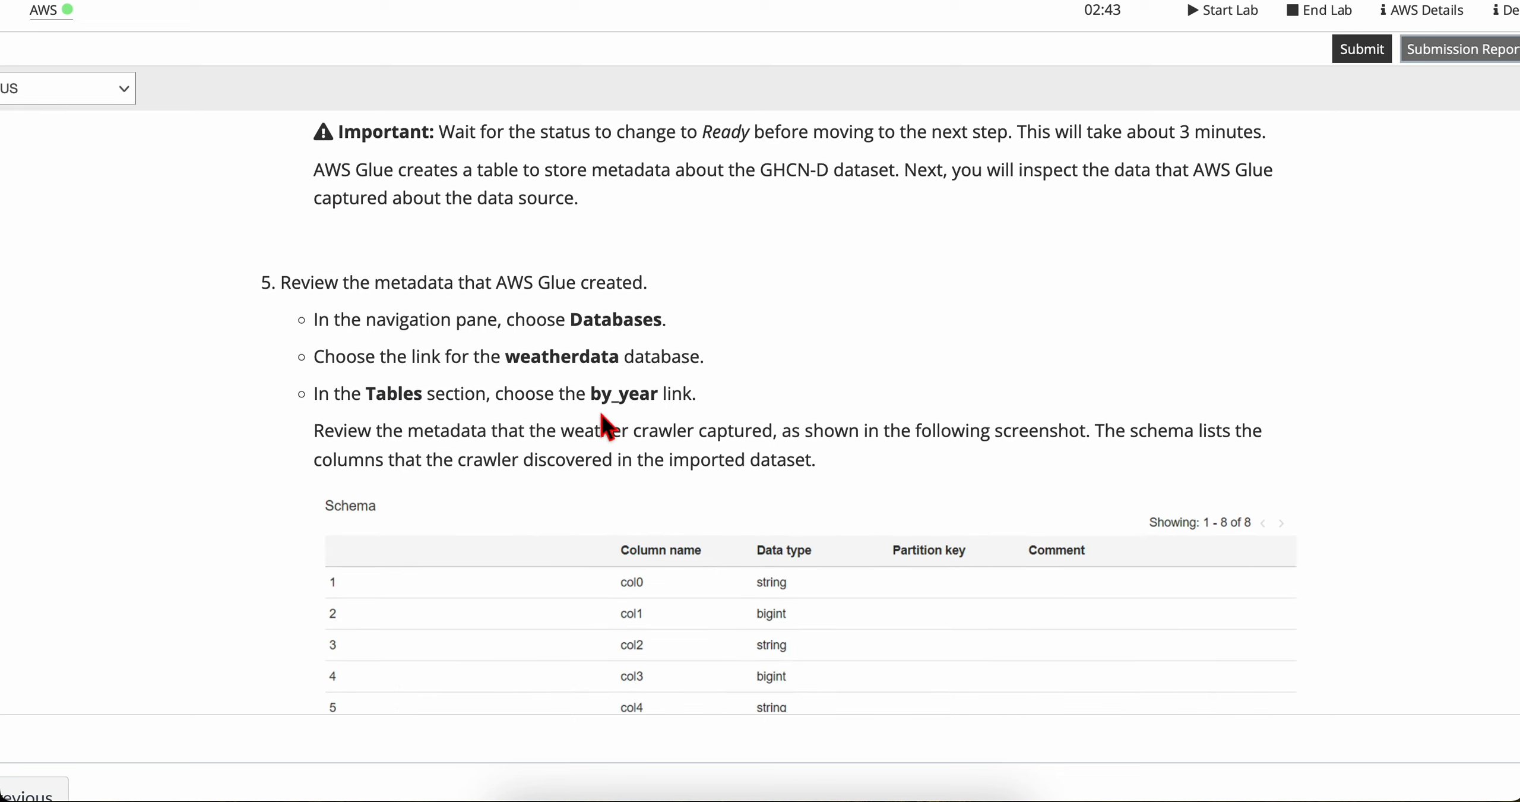
pyautogui.scroll(-1, 309, 241)
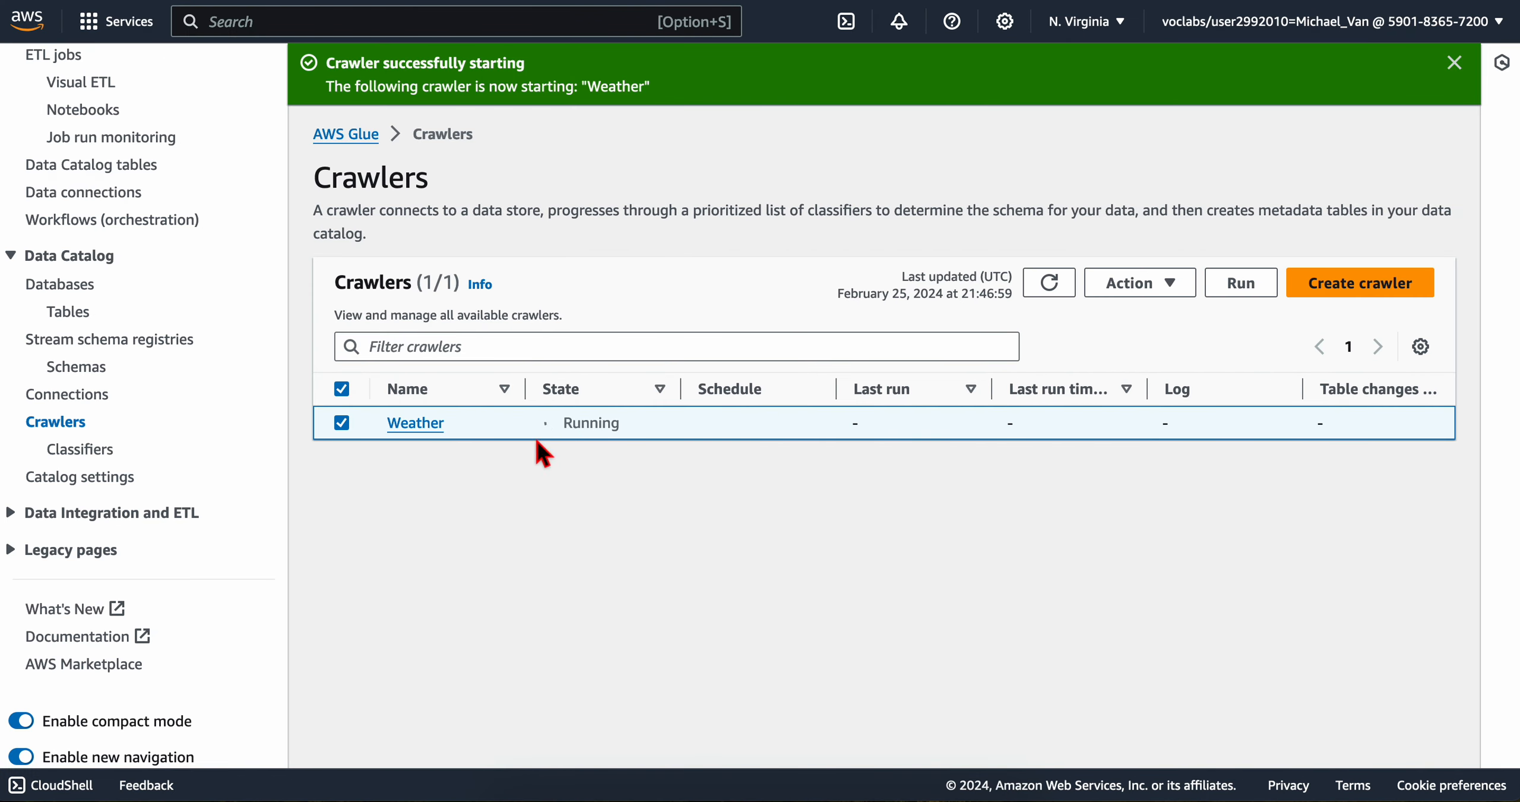
pyautogui.doubleClick(596, 424)
pyautogui.click(581, 498)
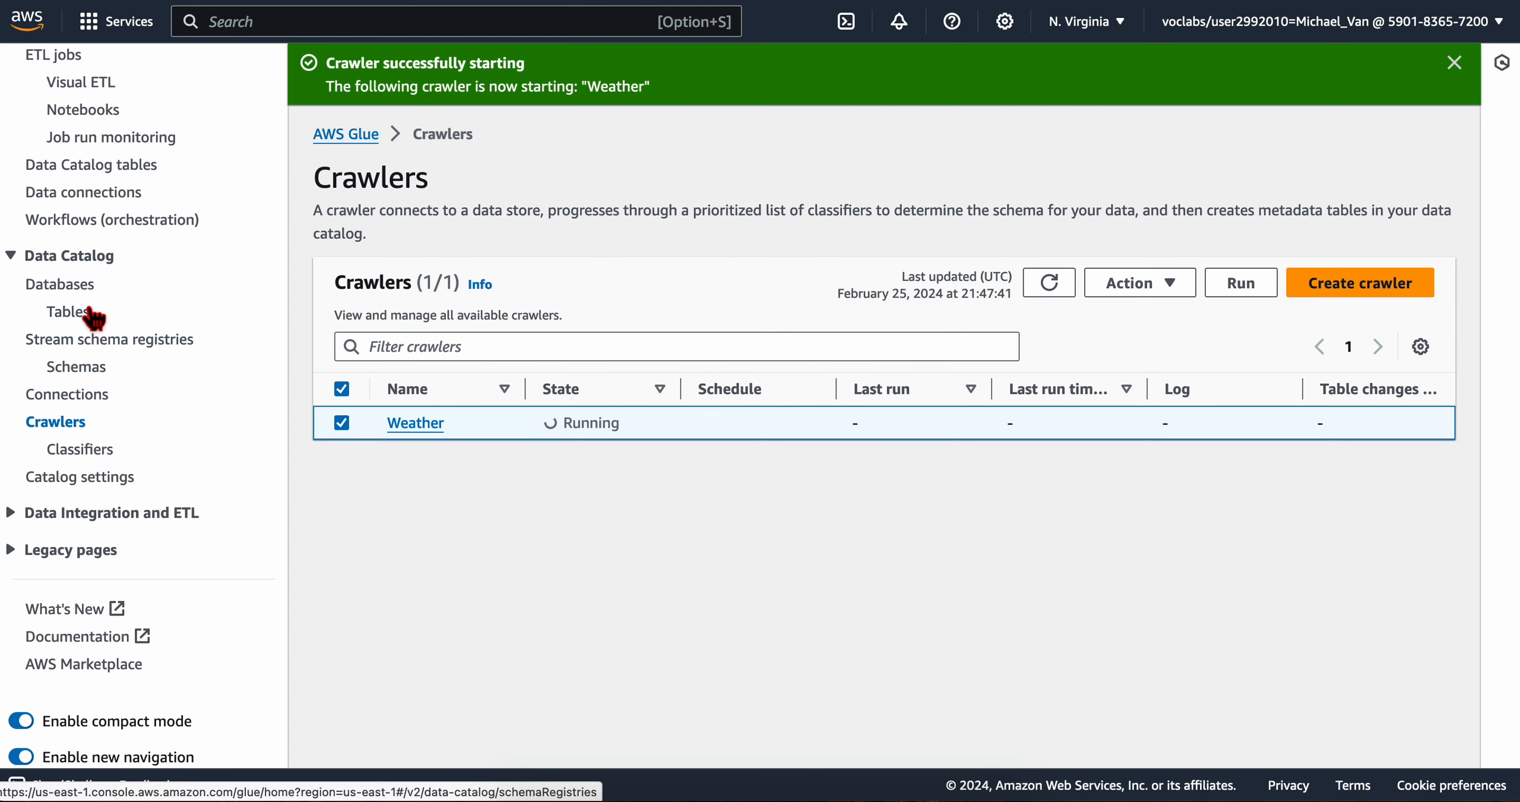
# Step: Open the Data Catalog databases in a separate browser tab and, following lab step 5, open the weatherdata database
pyautogui.scroll(2, 93, 196)
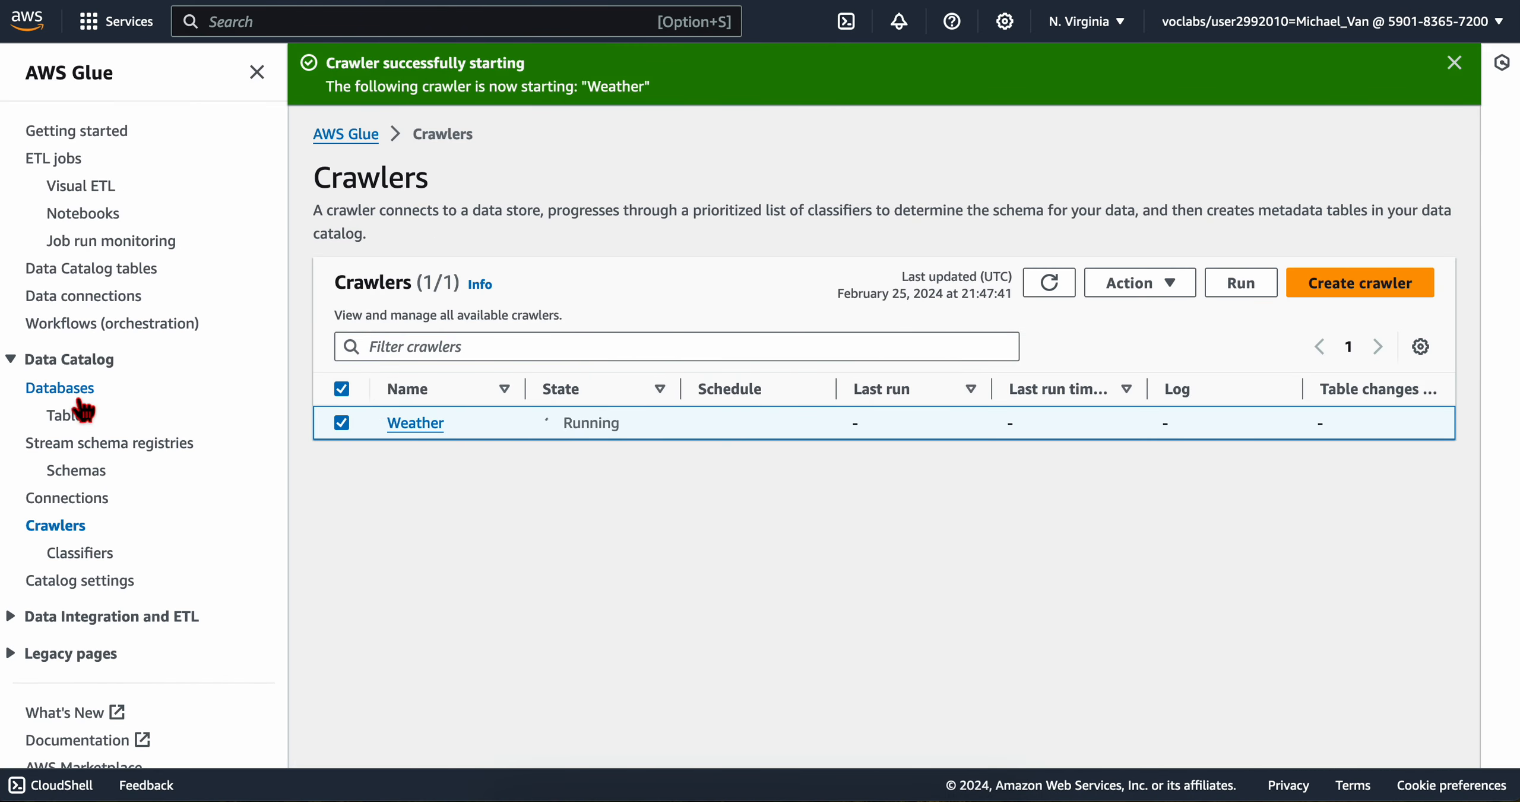
pyautogui.rightClick(71, 395)
pyautogui.click(117, 397)
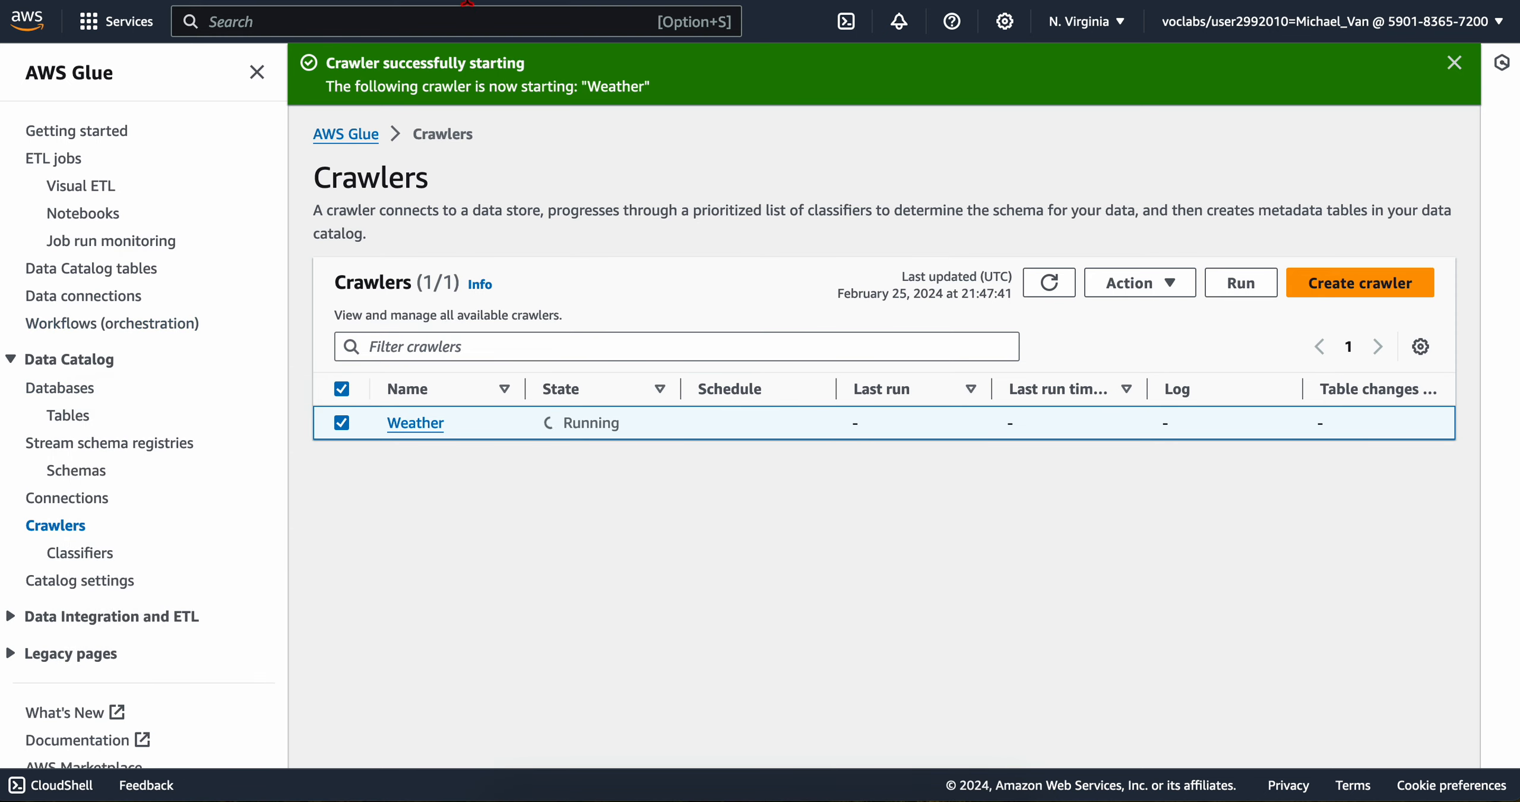
pyautogui.click(467, 2)
pyautogui.hotkey('ctrl', 'Left')
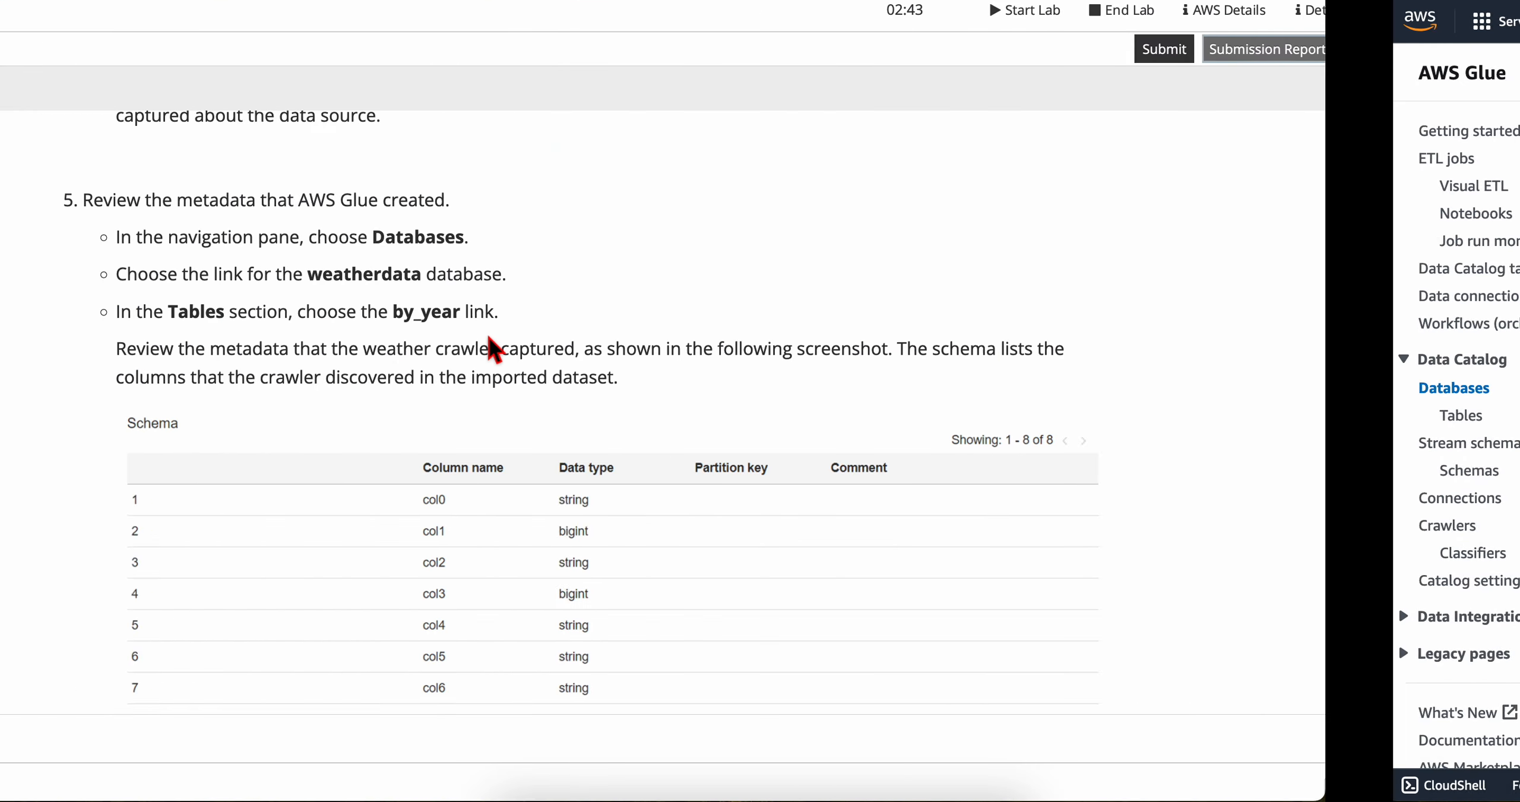
pyautogui.moveTo(326, 274); pyautogui.dragTo(670, 283)
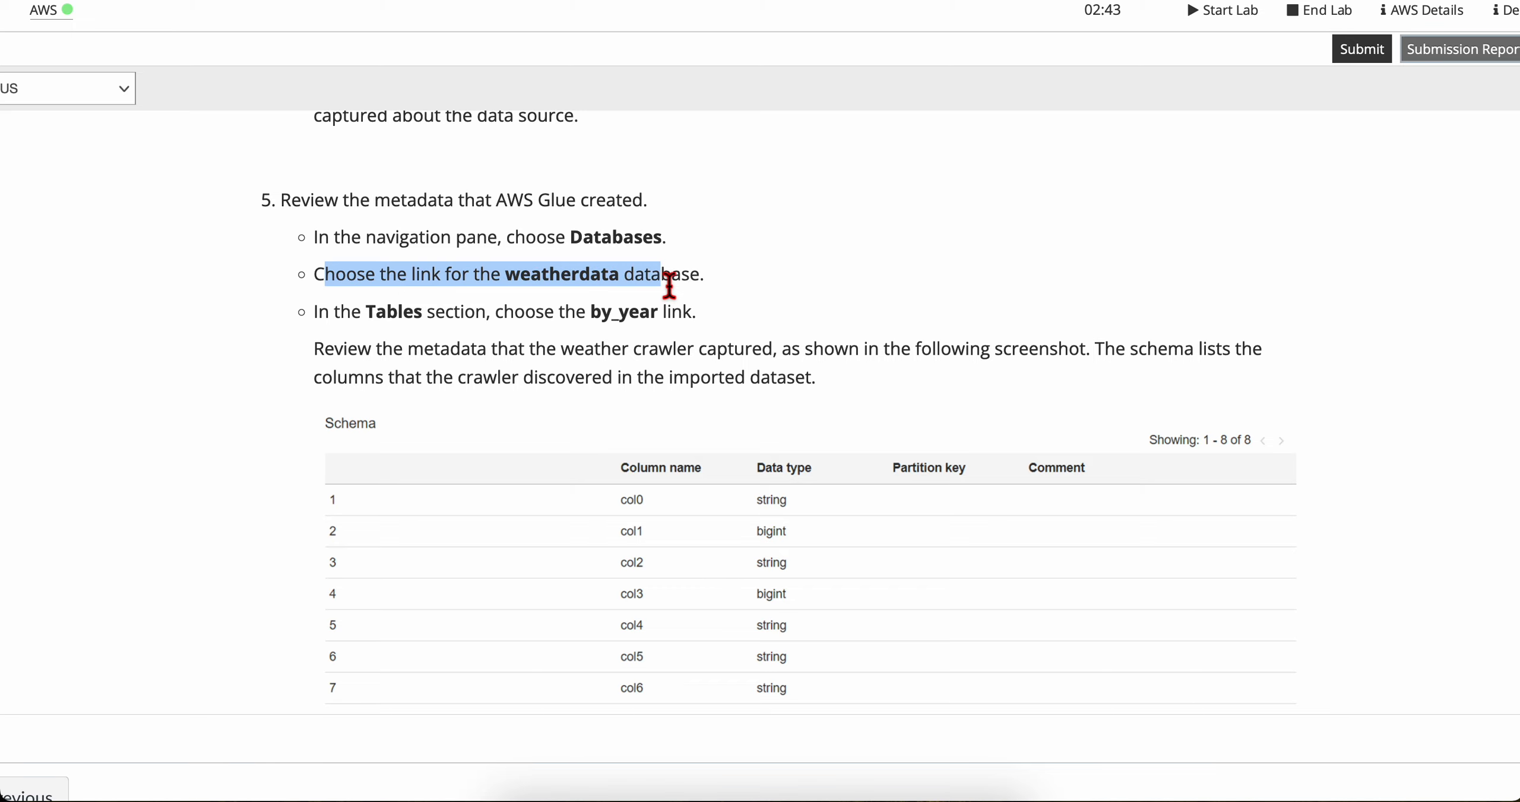
pyautogui.click(669, 284)
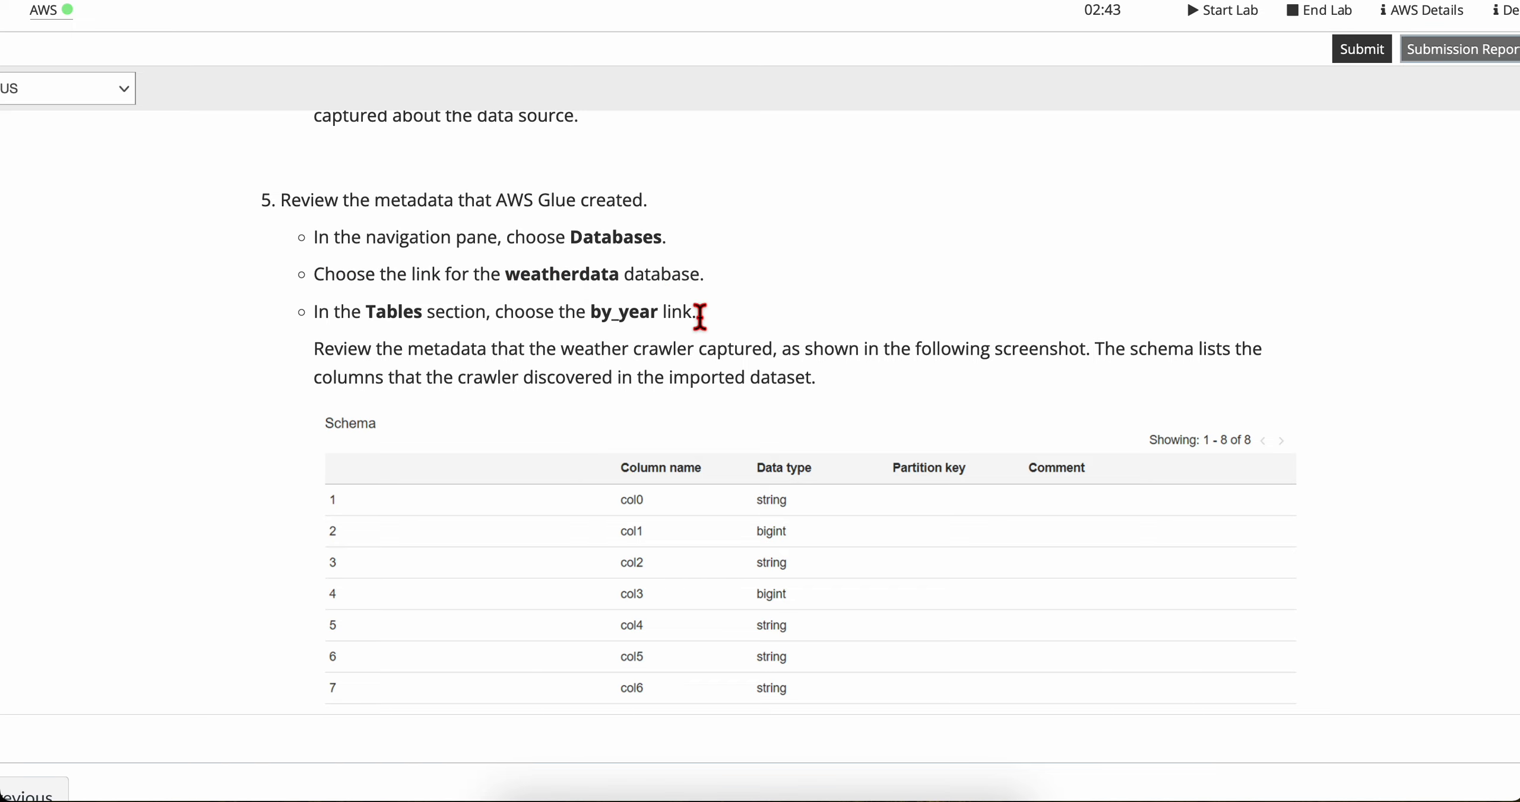
pyautogui.hotkey('ctrl', 'Right')
pyautogui.click(443, 270)
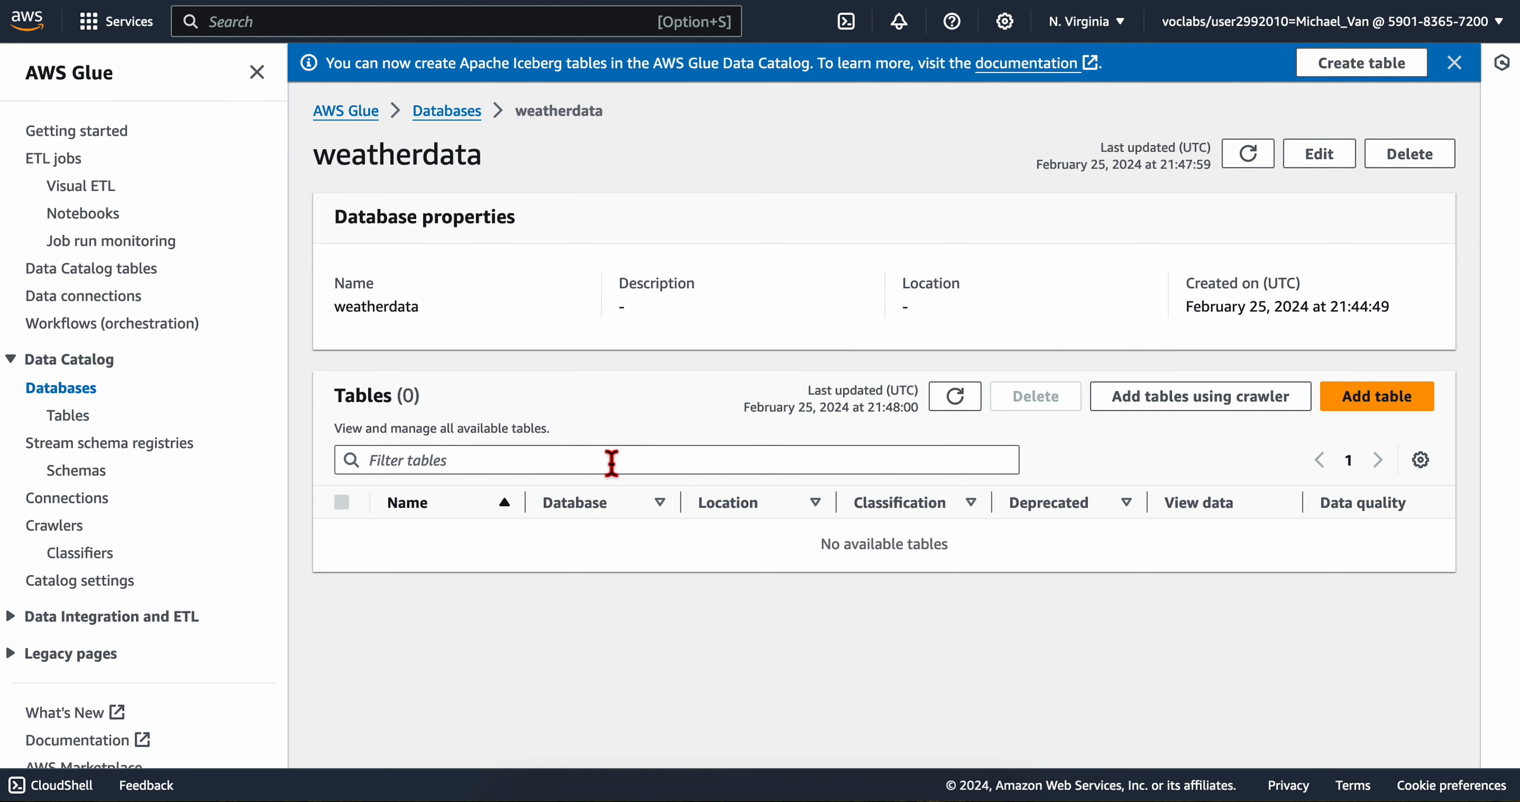
# Step: Read the lab's instruction about the by_year link and open the Data Catalog's list of tables
pyautogui.hotkey('ctrl', 'Left')
pyautogui.moveTo(319, 312); pyautogui.dragTo(650, 317)
pyautogui.click(677, 314)
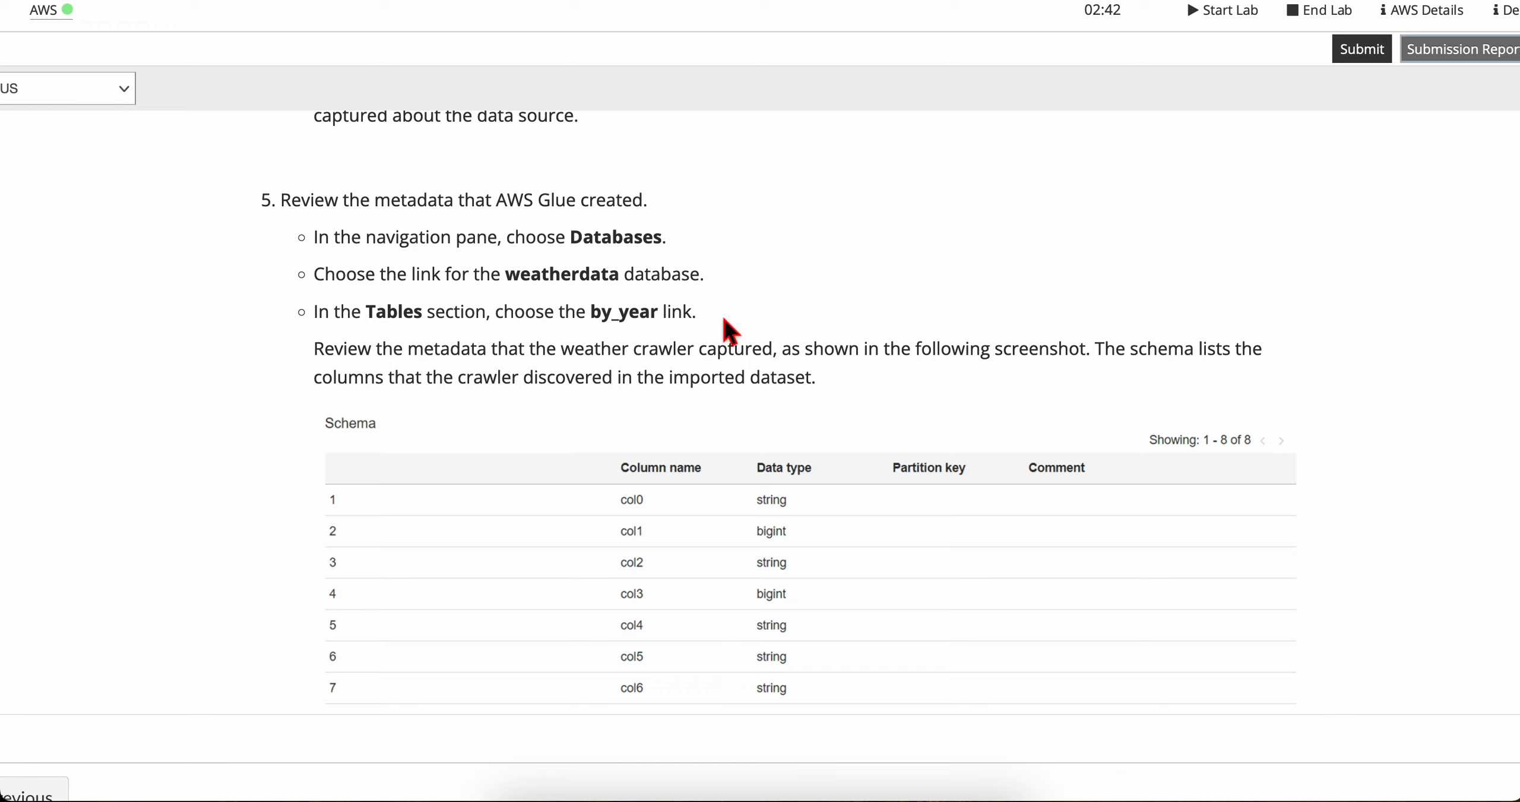
pyautogui.hotkey('ctrl', 'Right')
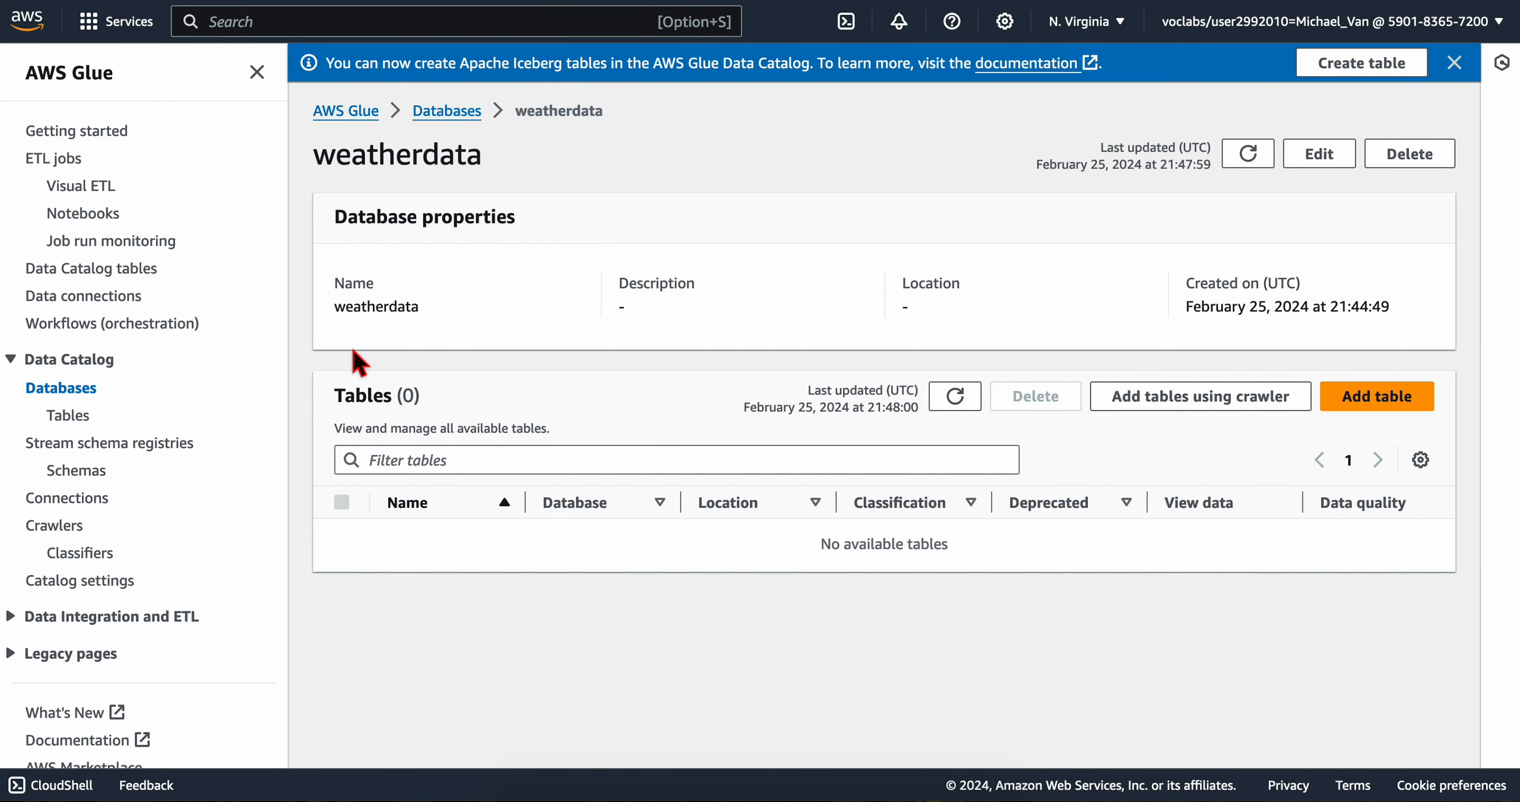
pyautogui.click(81, 420)
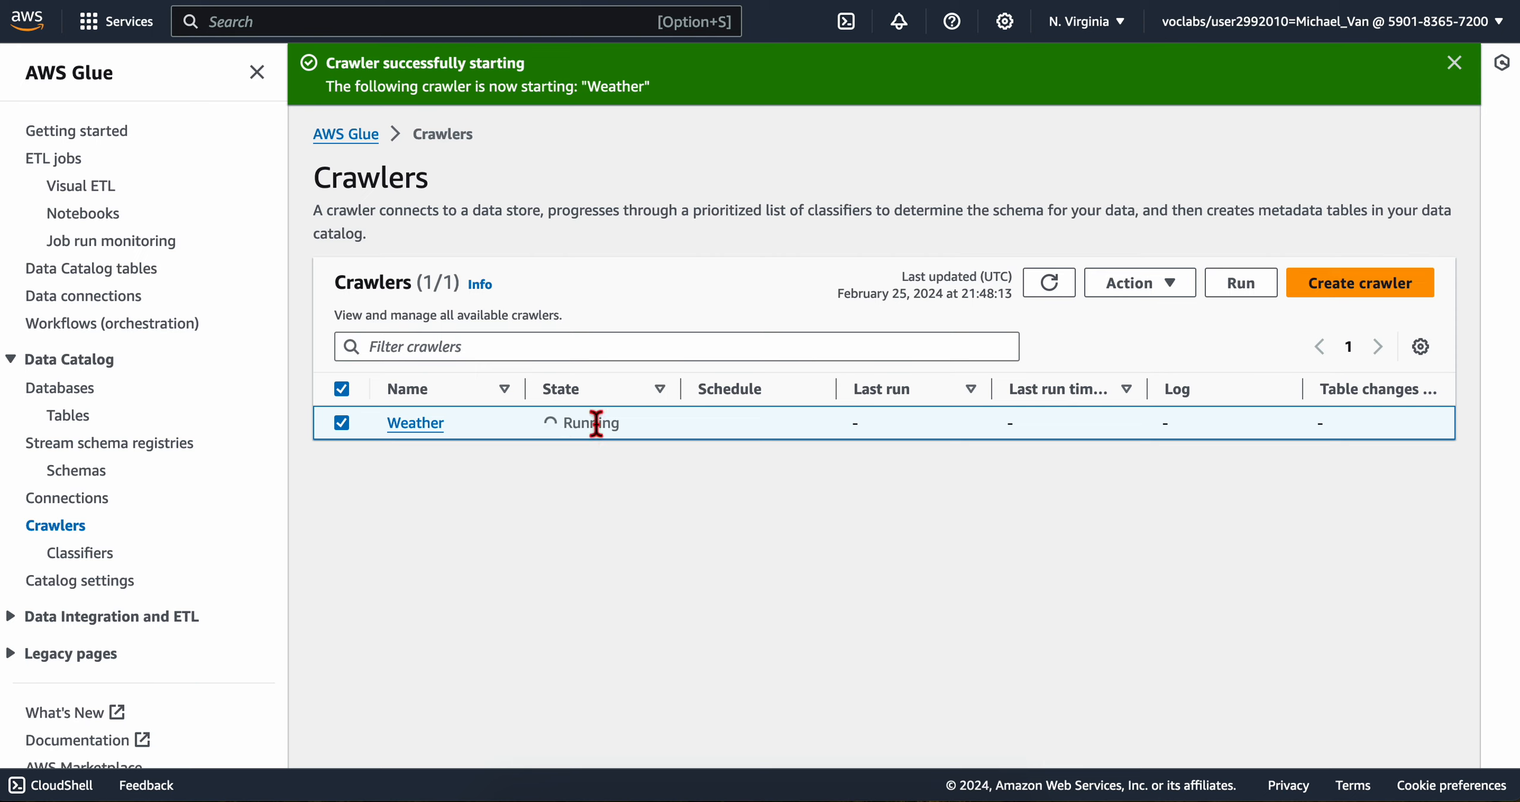
# Step: Return to the list of crawlers and check the Weather crawler's run state
pyautogui.moveTo(635, 456); pyautogui.dragTo(691, 429)
pyautogui.click(592, 470)
pyautogui.click(697, 493)
pyautogui.moveTo(699, 495); pyautogui.dragTo(563, 420)
pyautogui.click(659, 499)
# Step: Read the lab's metadata review instructions and examine the reference schema's column names and data types
pyautogui.hotkey('ctrl', 'Left')
pyautogui.scroll(-2, 473, 337)
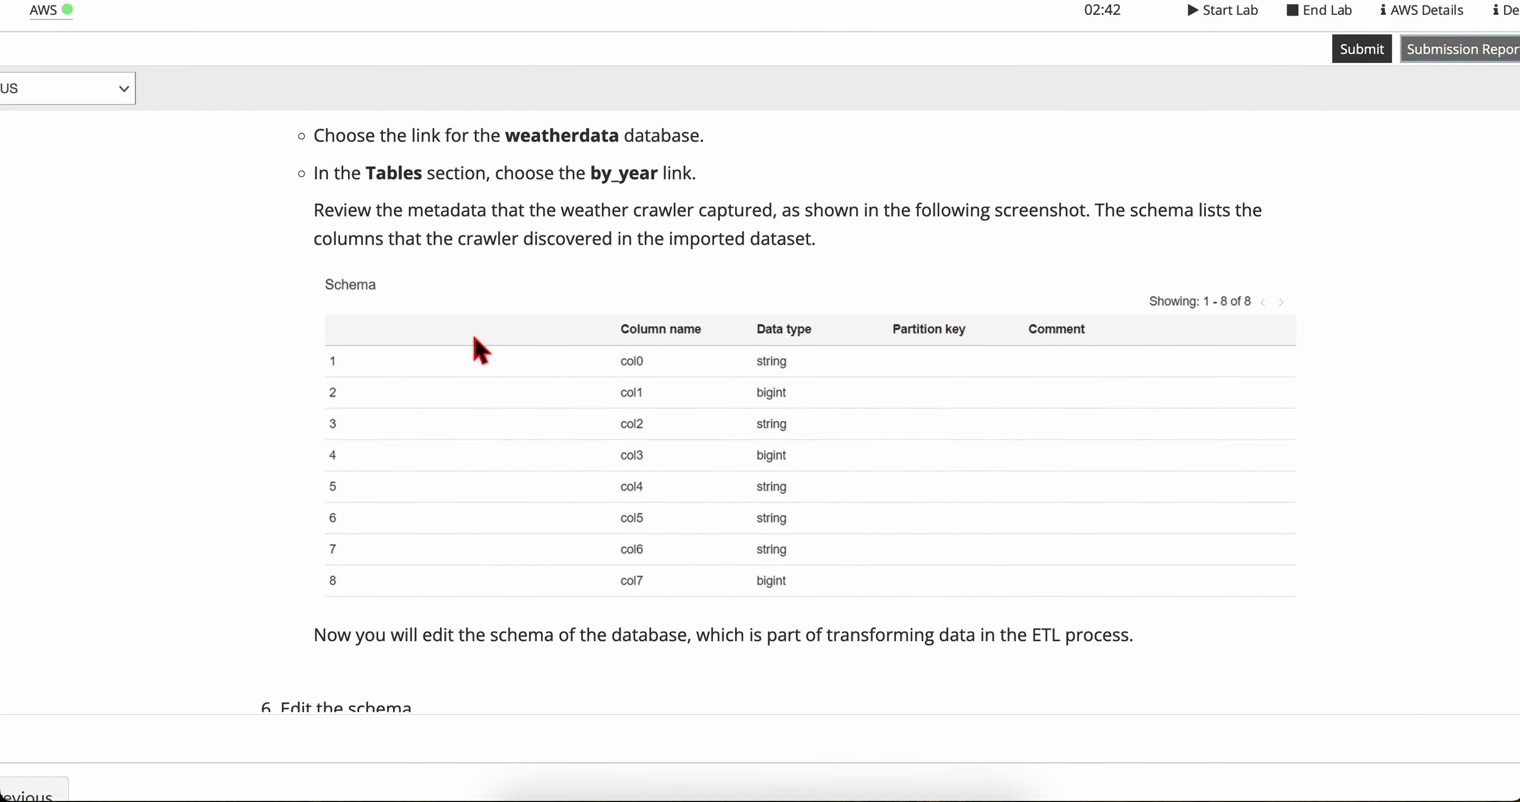
pyautogui.scroll(1, 474, 336)
pyautogui.moveTo(322, 241); pyautogui.dragTo(677, 249)
pyautogui.click(513, 256)
pyautogui.click(574, 255)
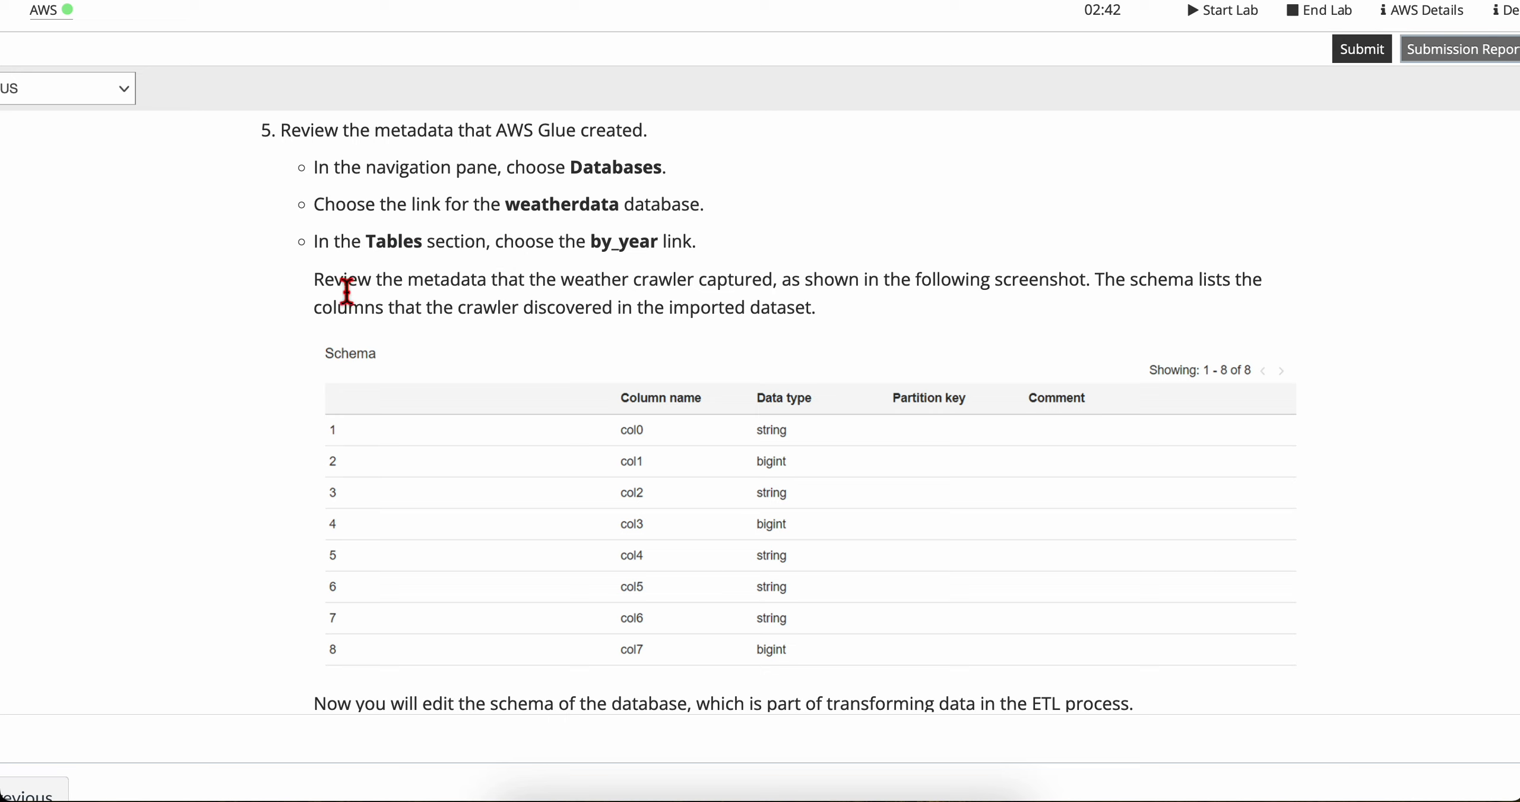
pyautogui.moveTo(314, 279); pyautogui.dragTo(814, 313)
pyautogui.click(645, 310)
pyautogui.moveTo(798, 285); pyautogui.dragTo(843, 338)
pyautogui.click(1094, 291)
pyautogui.click(434, 315)
pyautogui.click(843, 339)
pyautogui.scroll(-3, 834, 376)
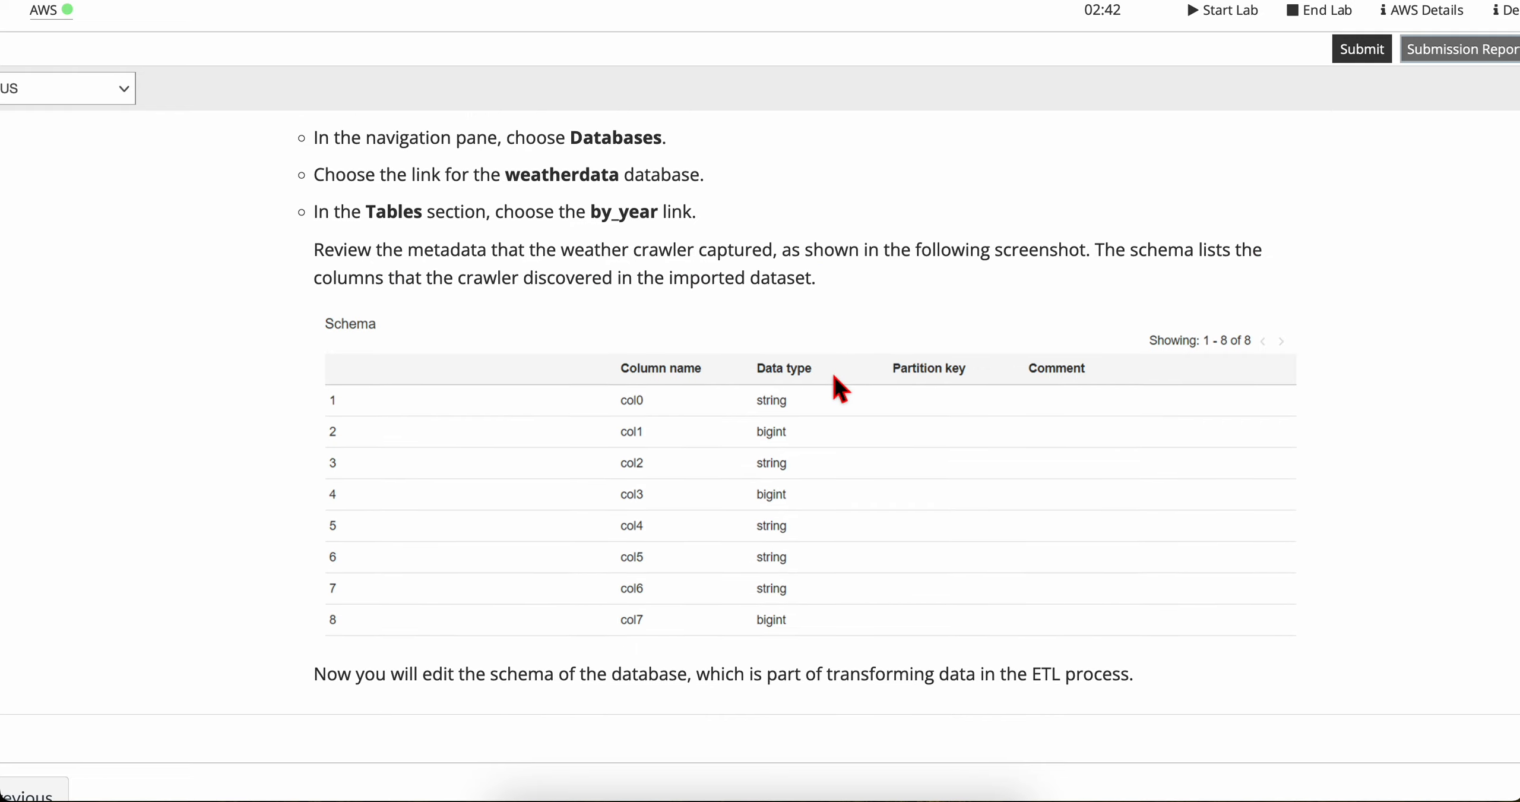
pyautogui.scroll(-5, 835, 376)
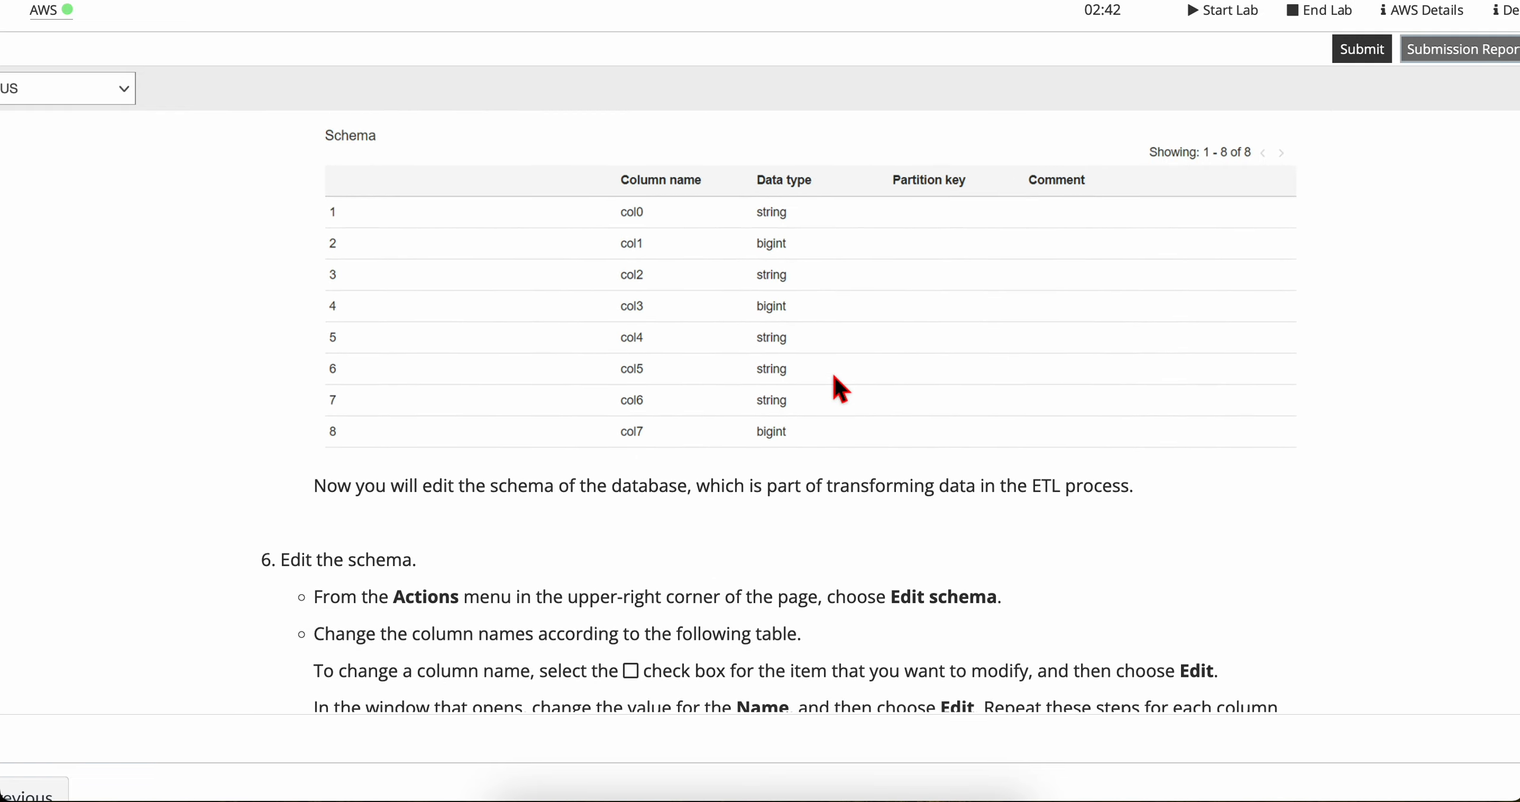
pyautogui.scroll(3, 835, 376)
pyautogui.scroll(5, 835, 383)
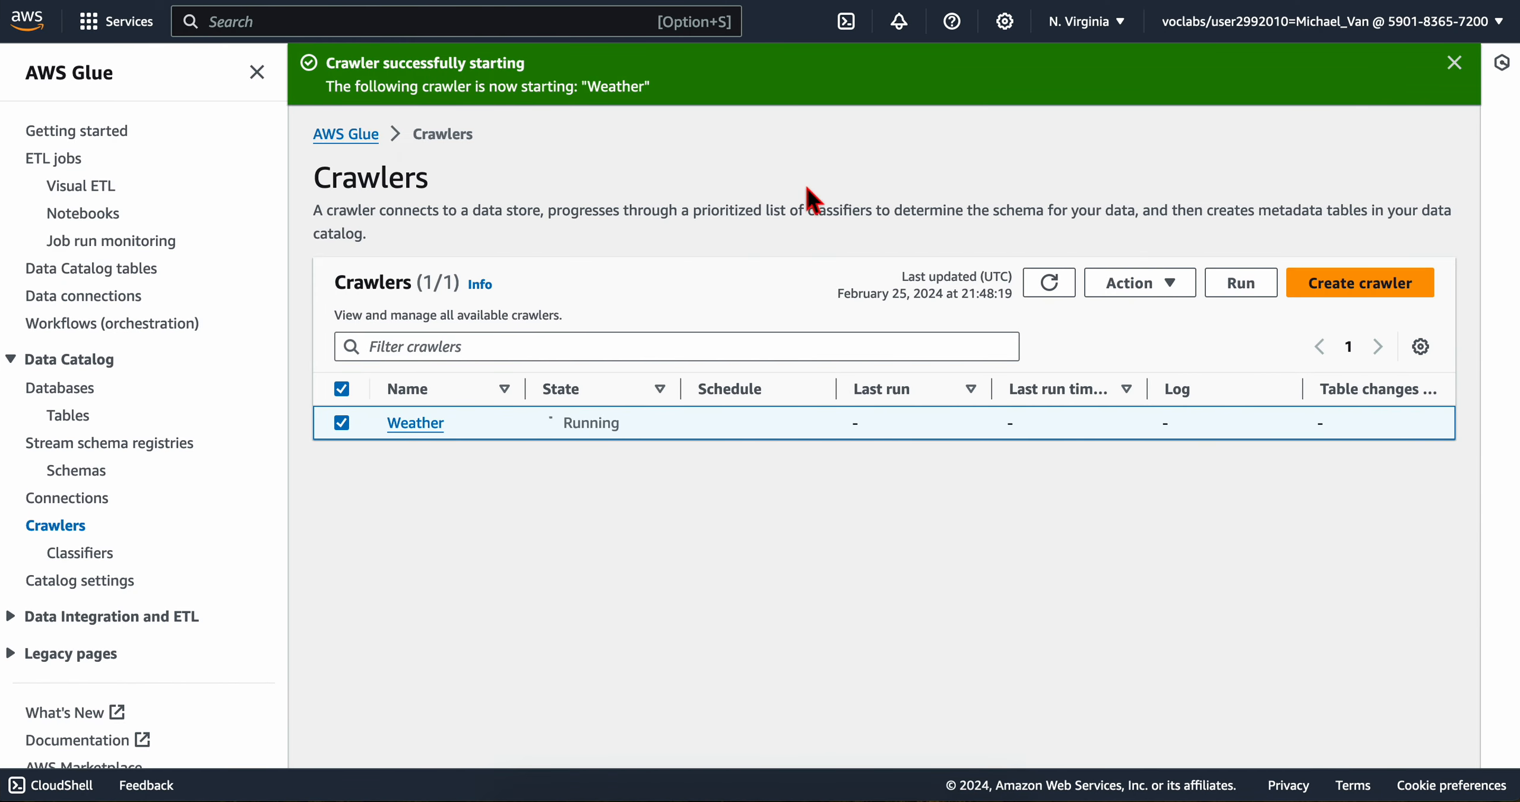
# Step: Refresh the list of crawlers to check the progress of the Weather crawler's run
pyautogui.click(1051, 292)
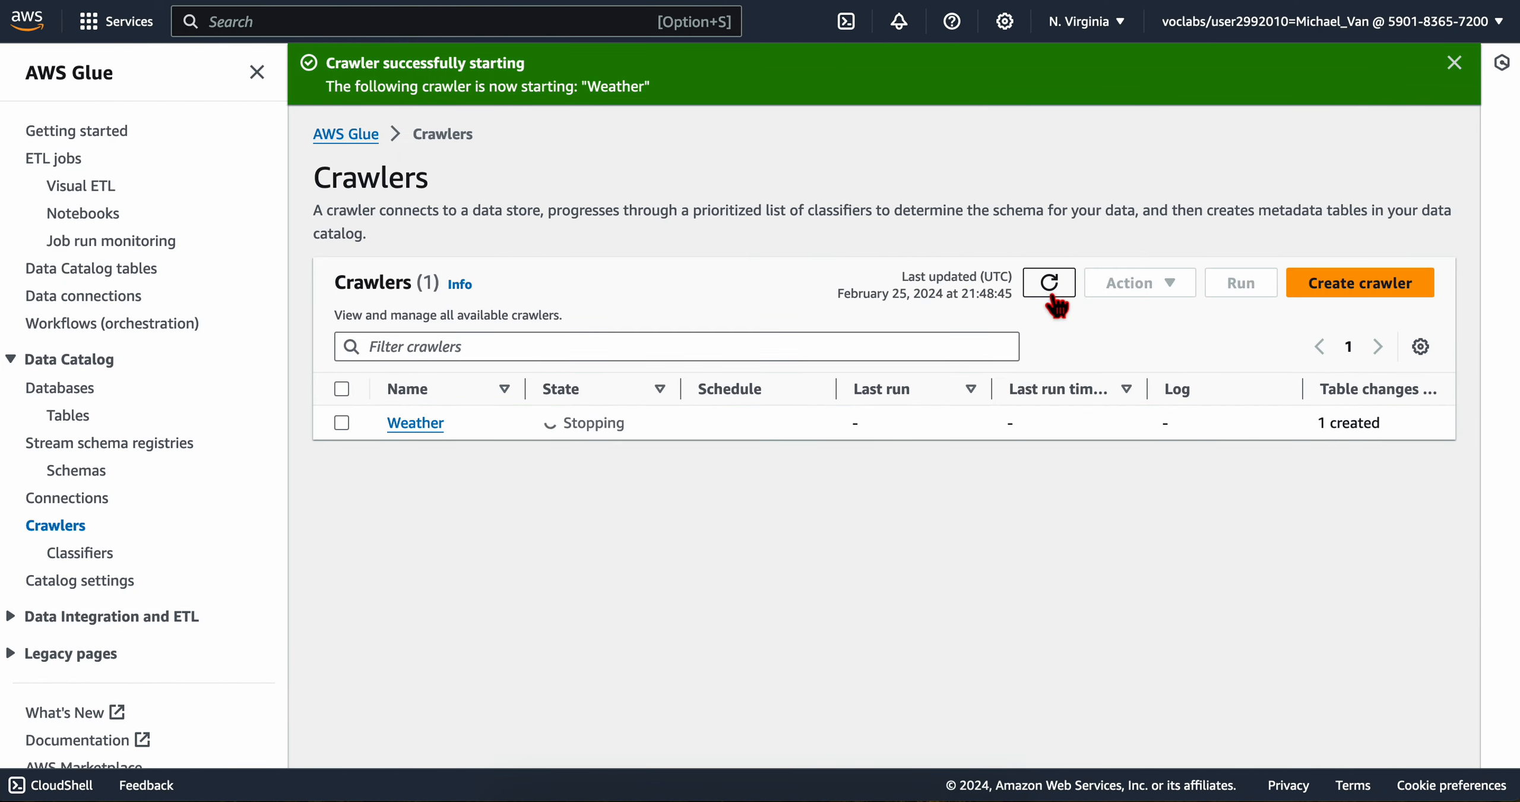
pyautogui.click(1051, 292)
pyautogui.click(1051, 292)
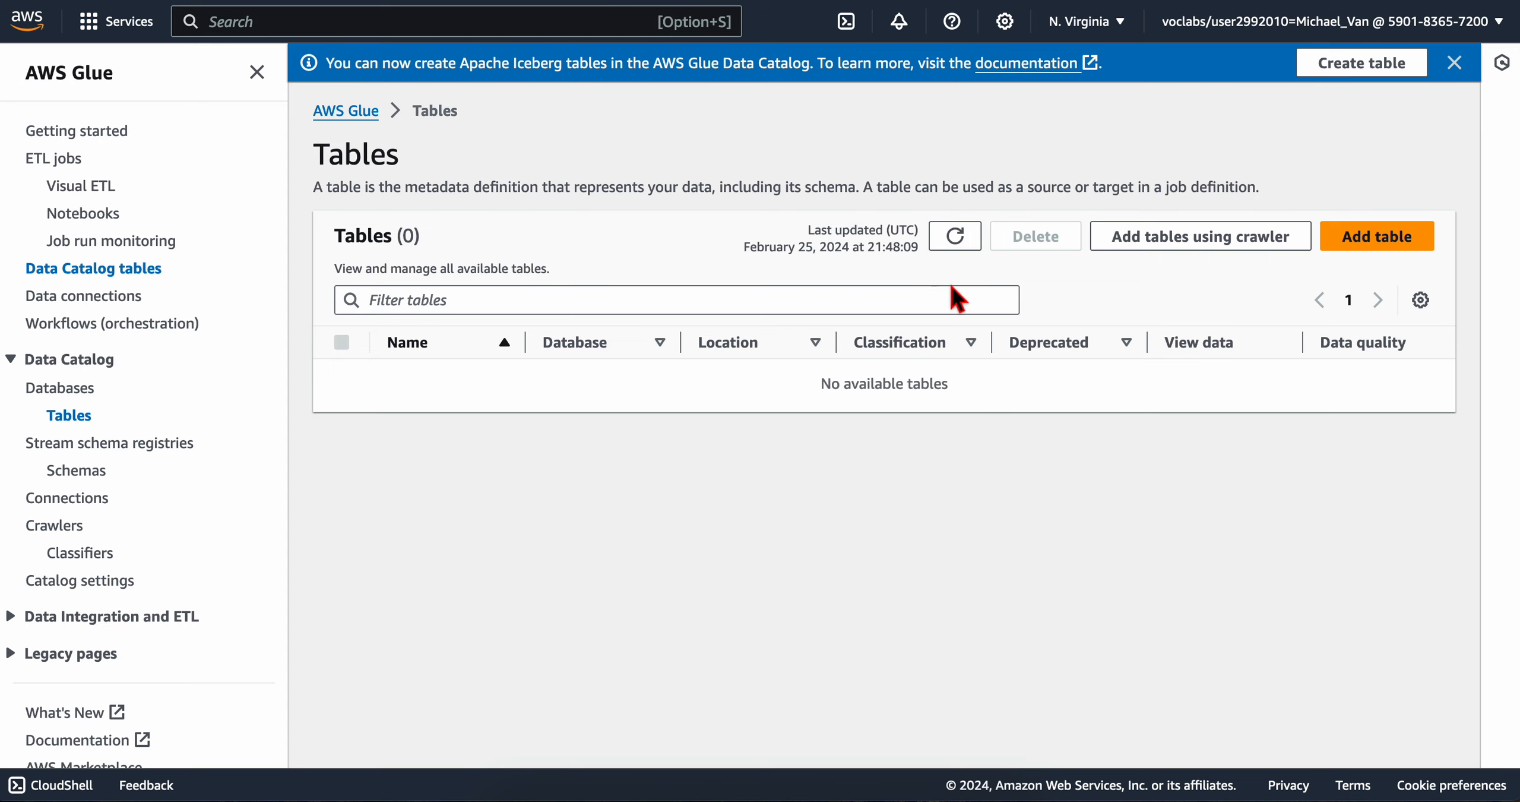
# Step: Refresh the list of tables and open the by_year table to review its schema
pyautogui.click(956, 237)
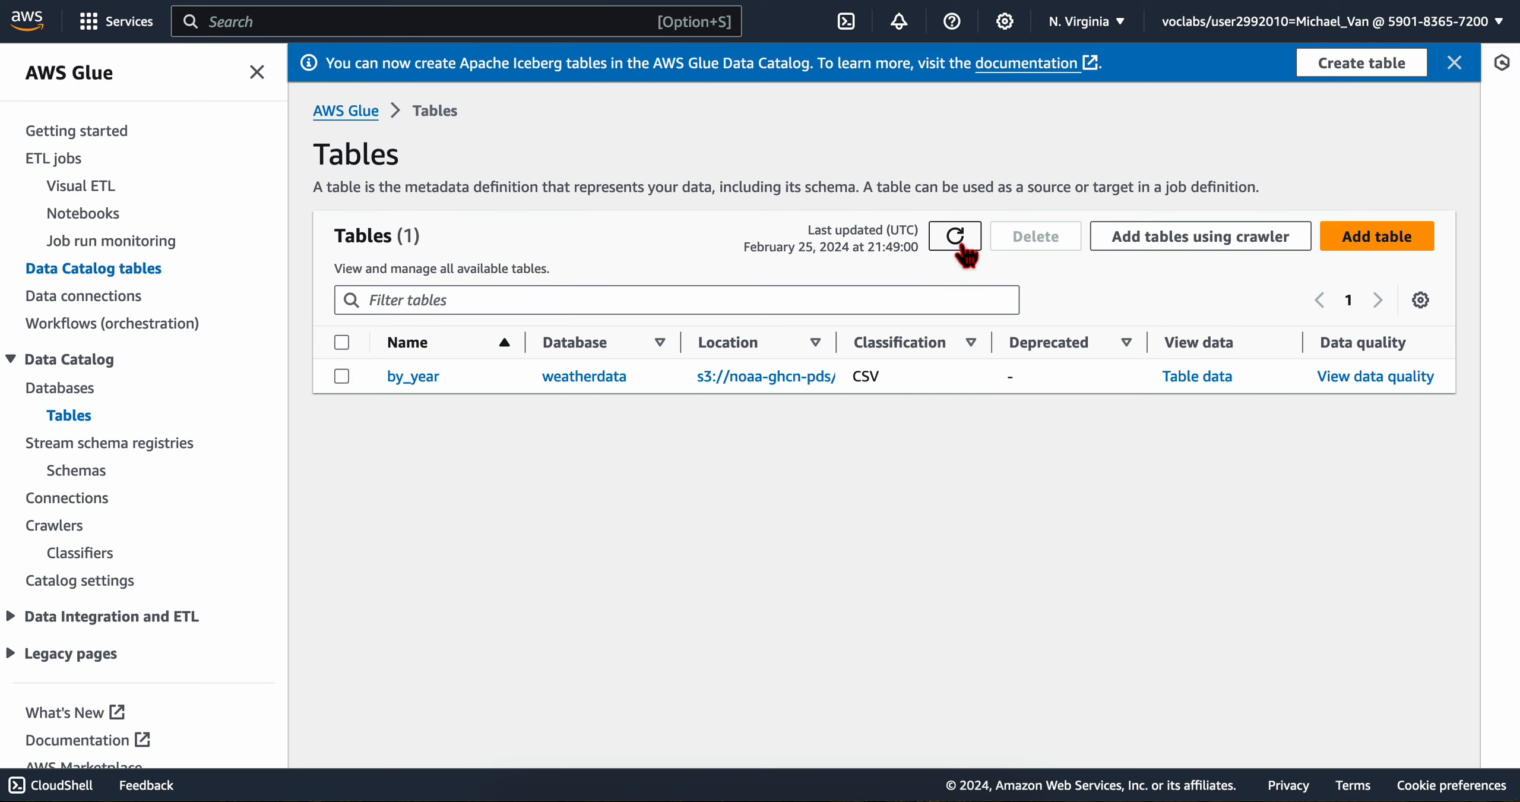
pyautogui.click(419, 378)
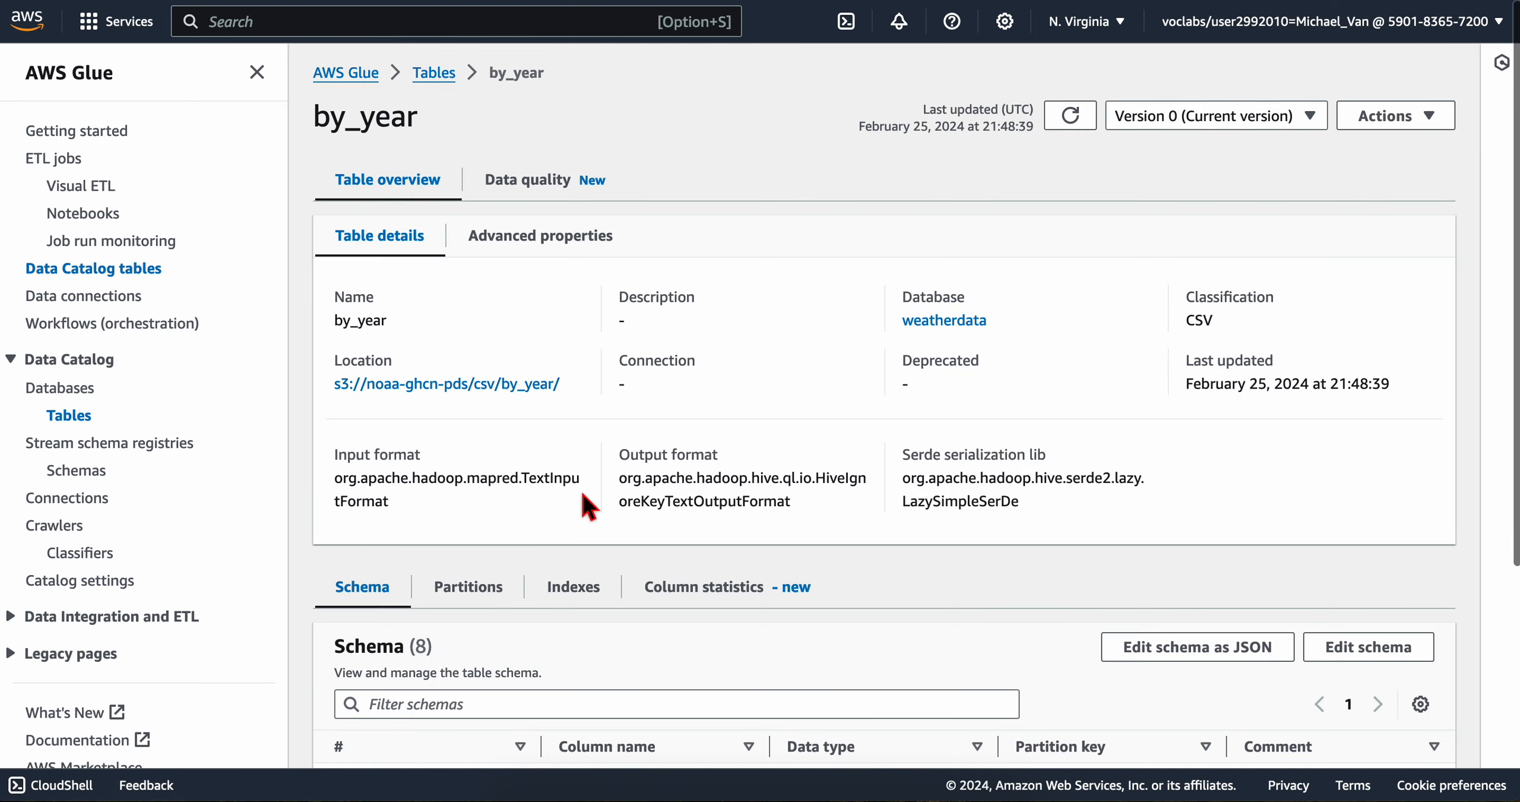
pyautogui.scroll(-5, 579, 499)
pyautogui.moveTo(335, 469); pyautogui.dragTo(986, 721)
pyautogui.click(1177, 708)
# Step: Return to the lab page and read the step 6 instructions for editing the schema of the by_year table
pyautogui.hotkey('ctrl', 'Left')
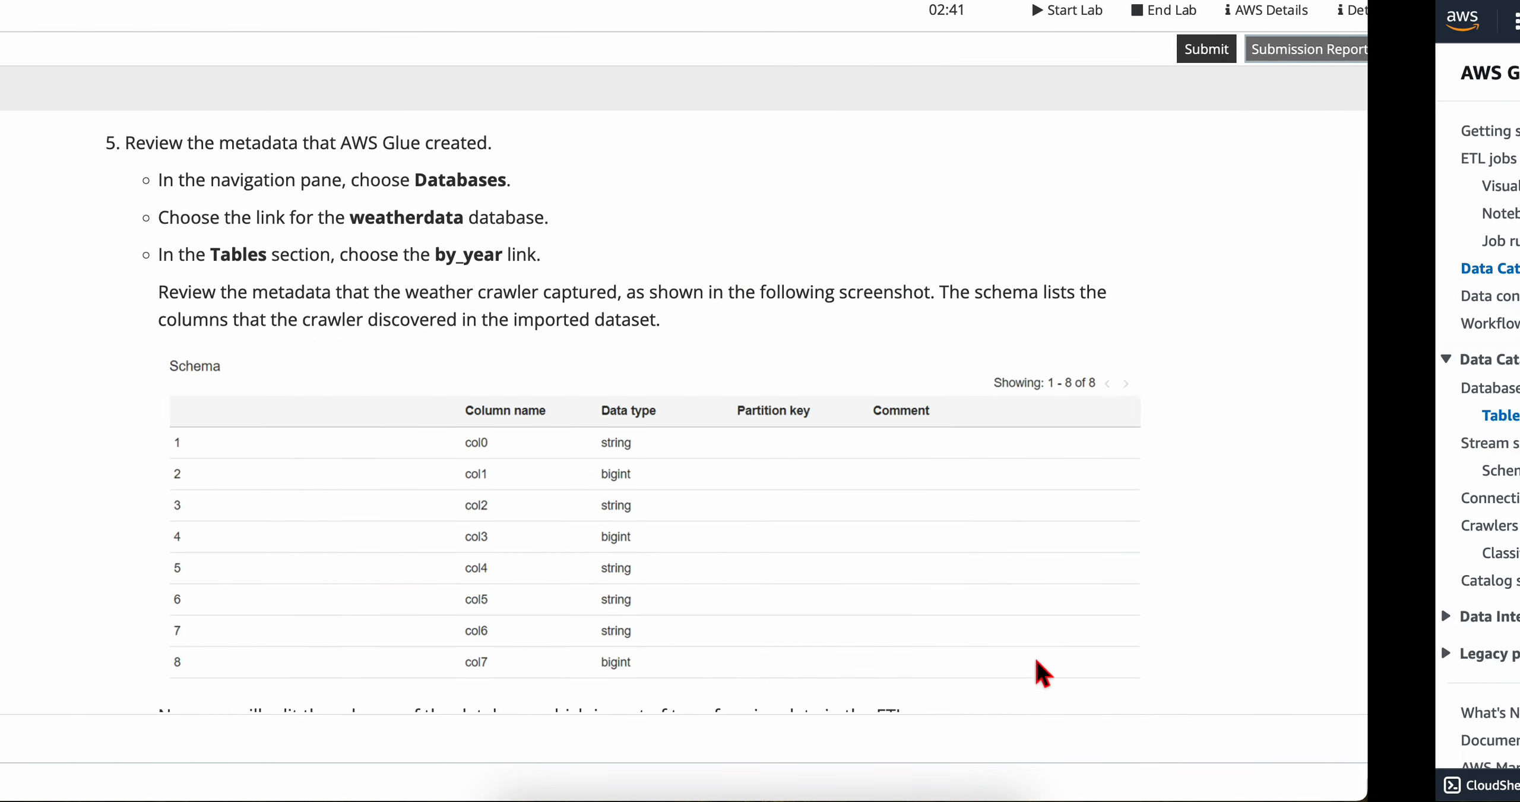
pyautogui.scroll(-1, 516, 379)
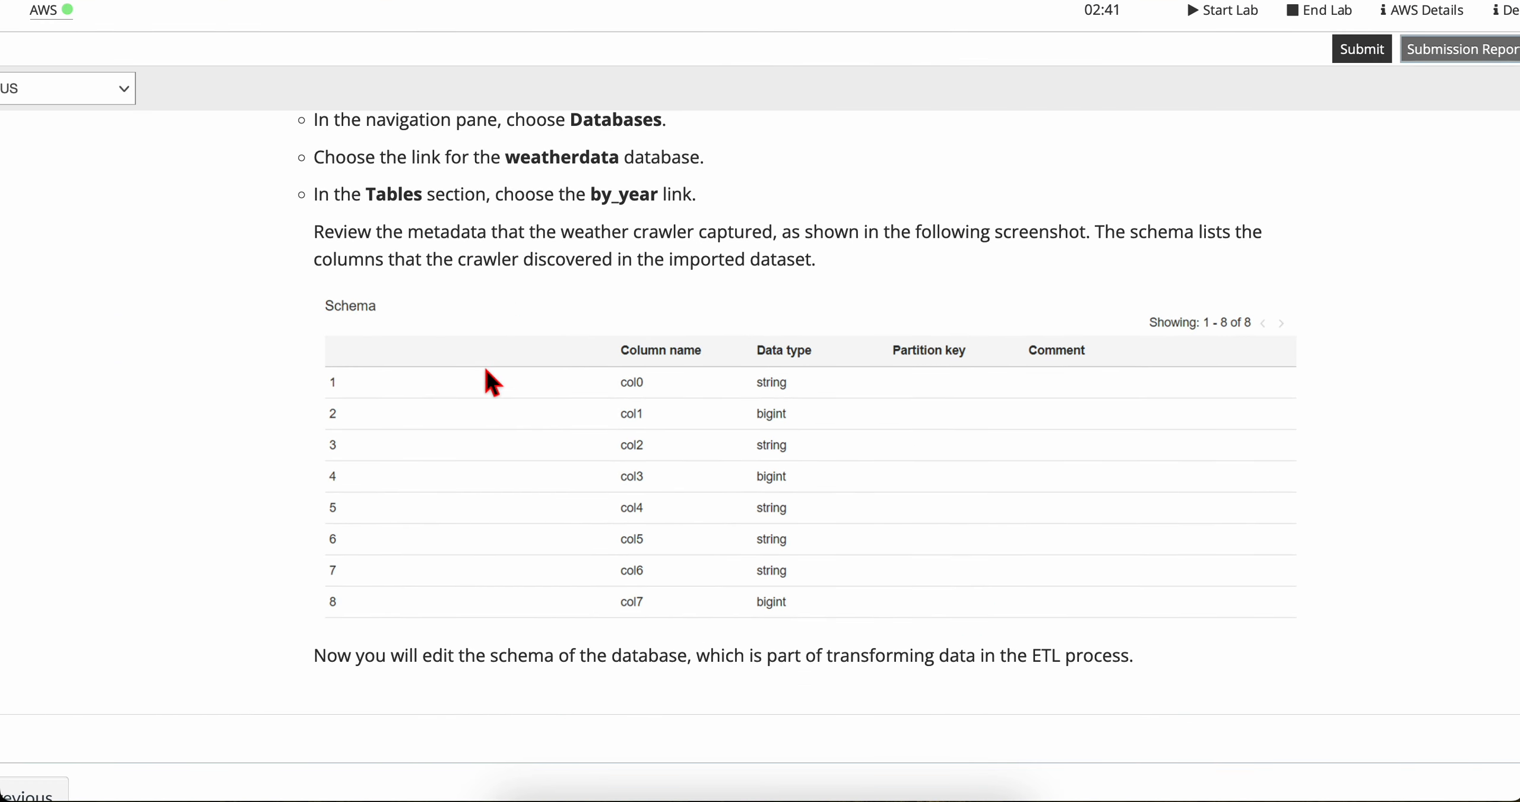
pyautogui.scroll(-5, 492, 380)
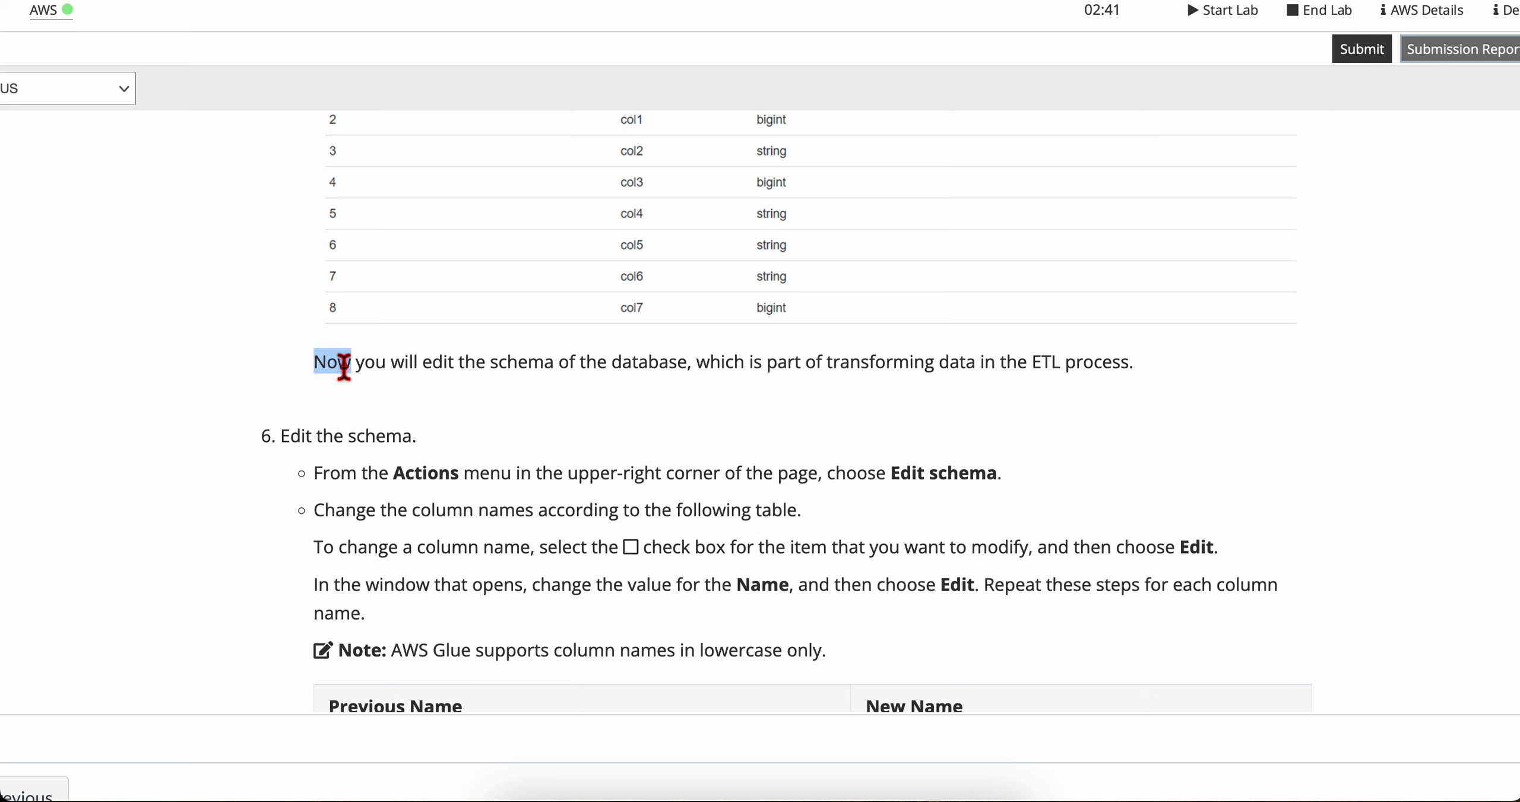
pyautogui.tripleClick(344, 367)
pyautogui.scroll(-1, 532, 372)
pyautogui.moveTo(689, 325); pyautogui.dragTo(1167, 330)
pyautogui.click(1167, 329)
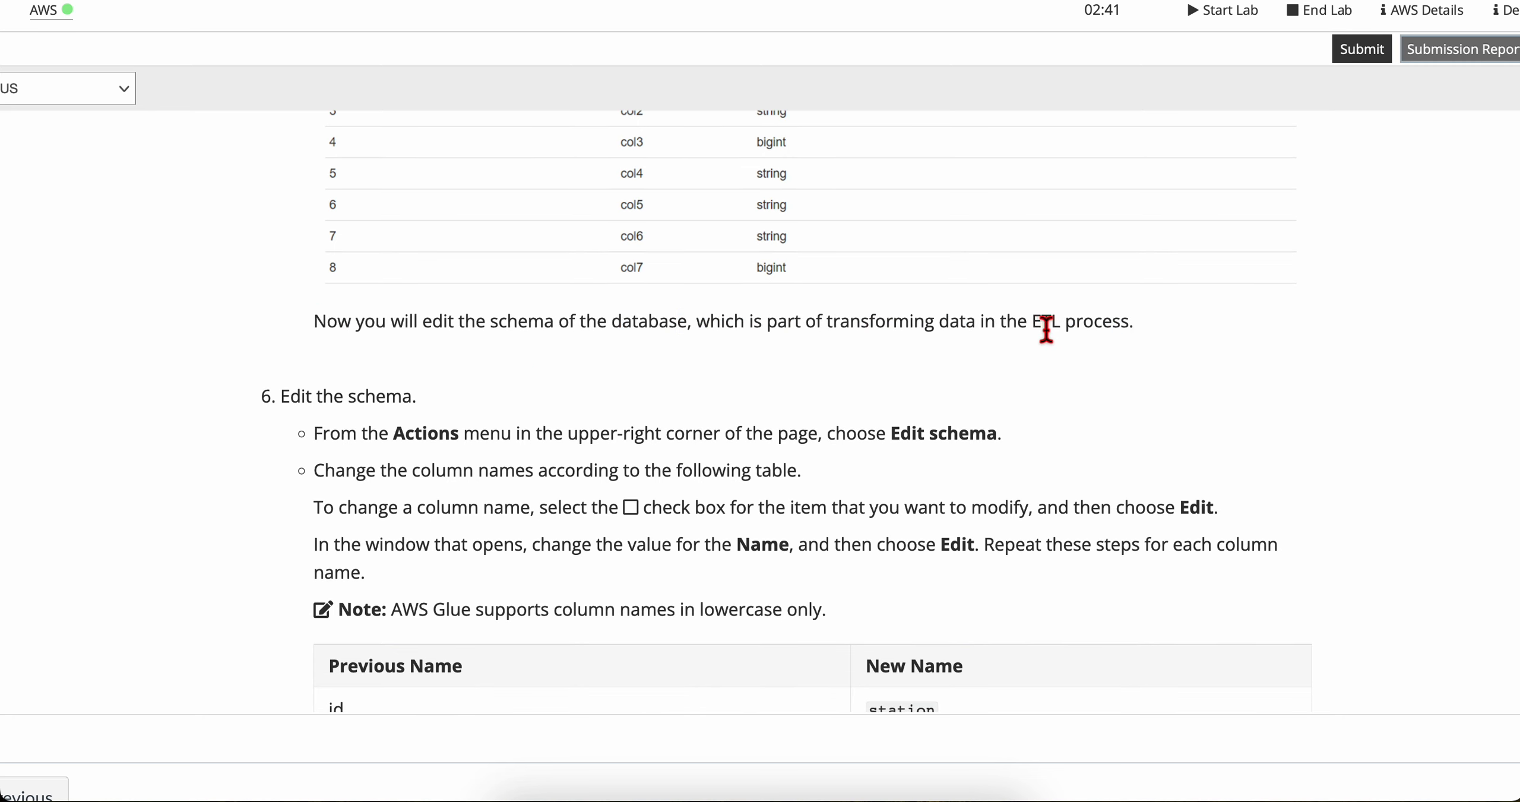
pyautogui.scroll(-3, 813, 344)
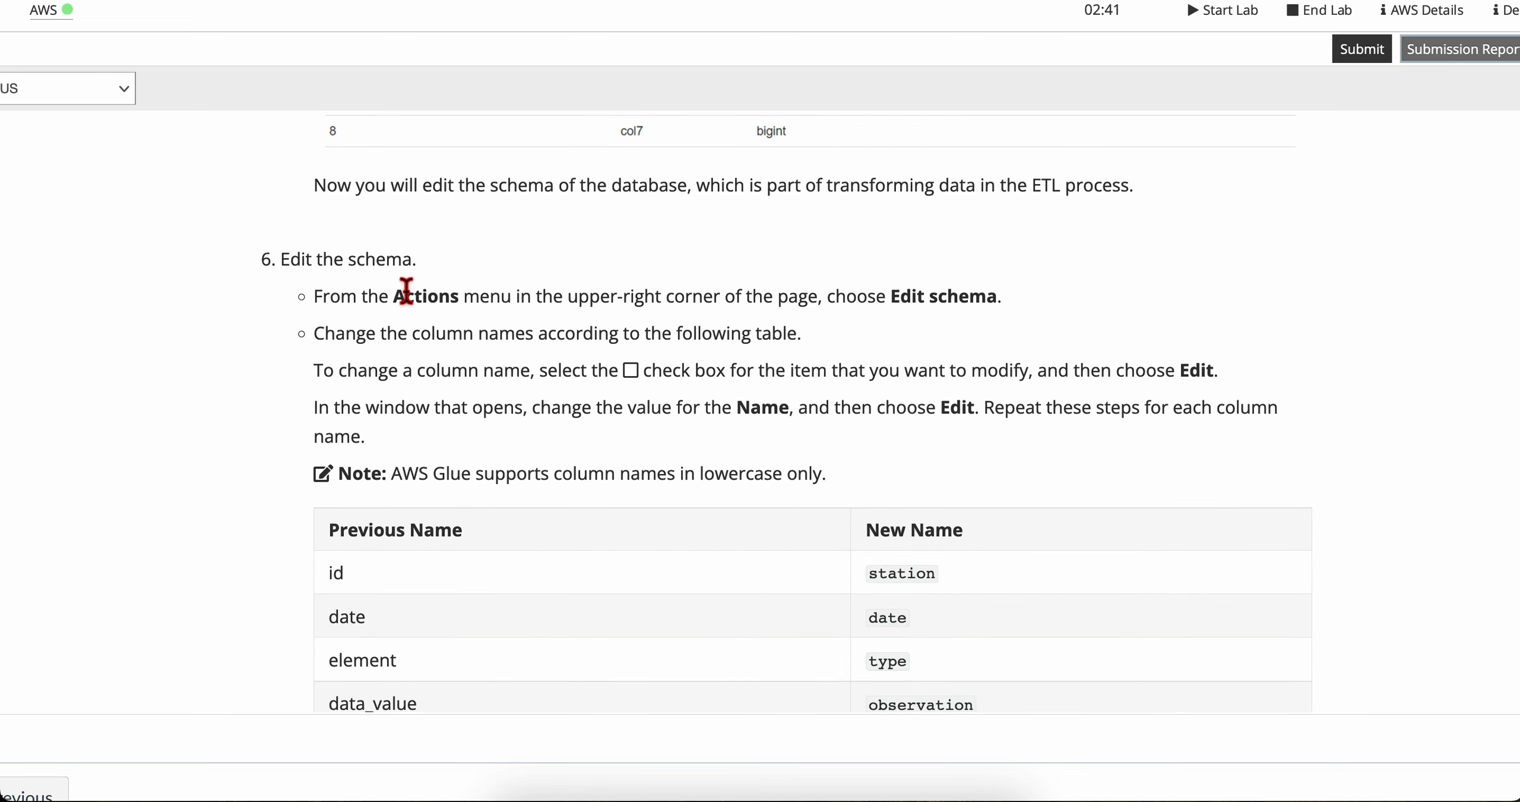
pyautogui.scroll(-1, 406, 291)
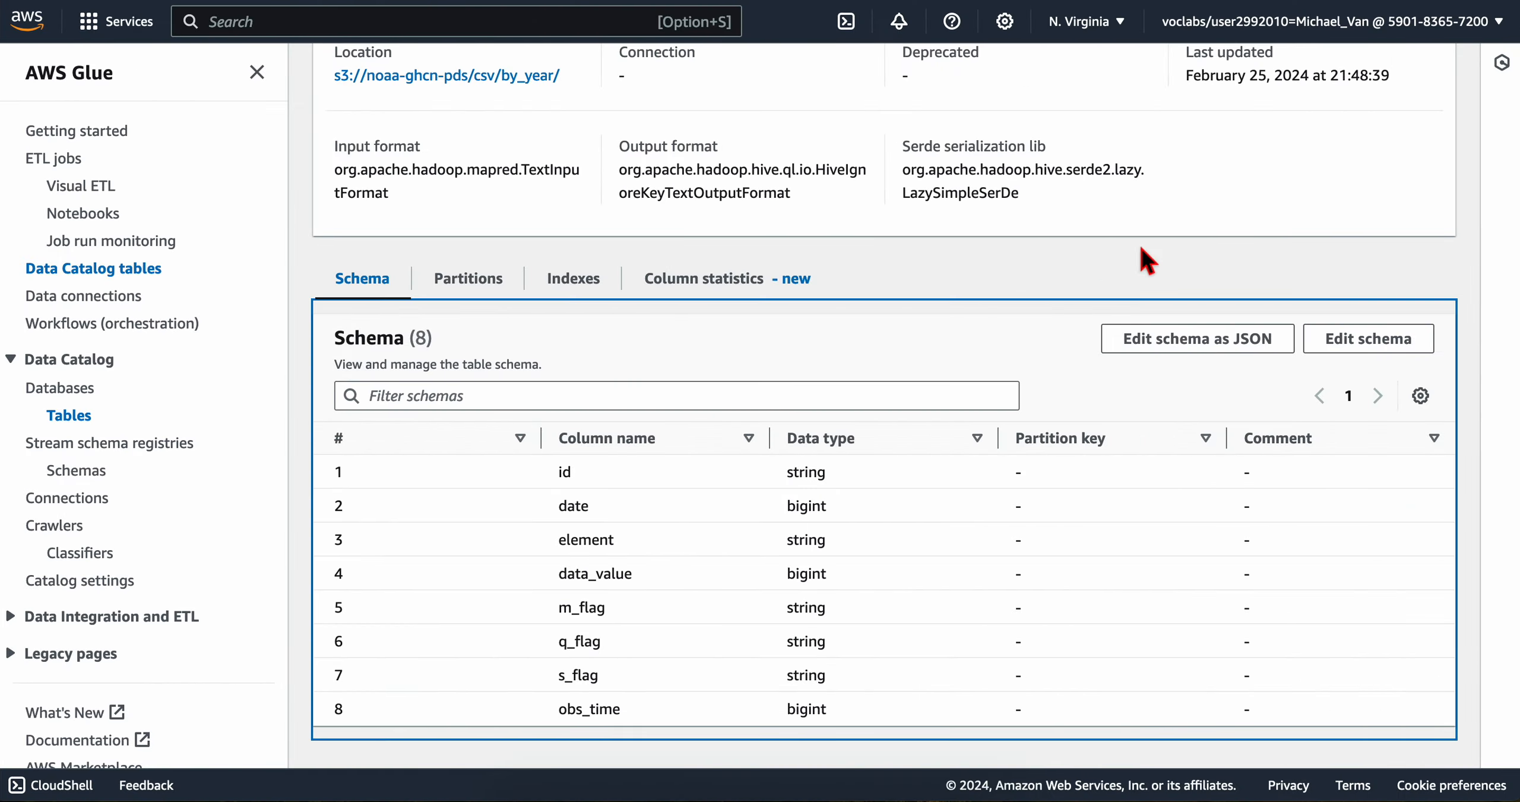
pyautogui.scroll(7, 1136, 255)
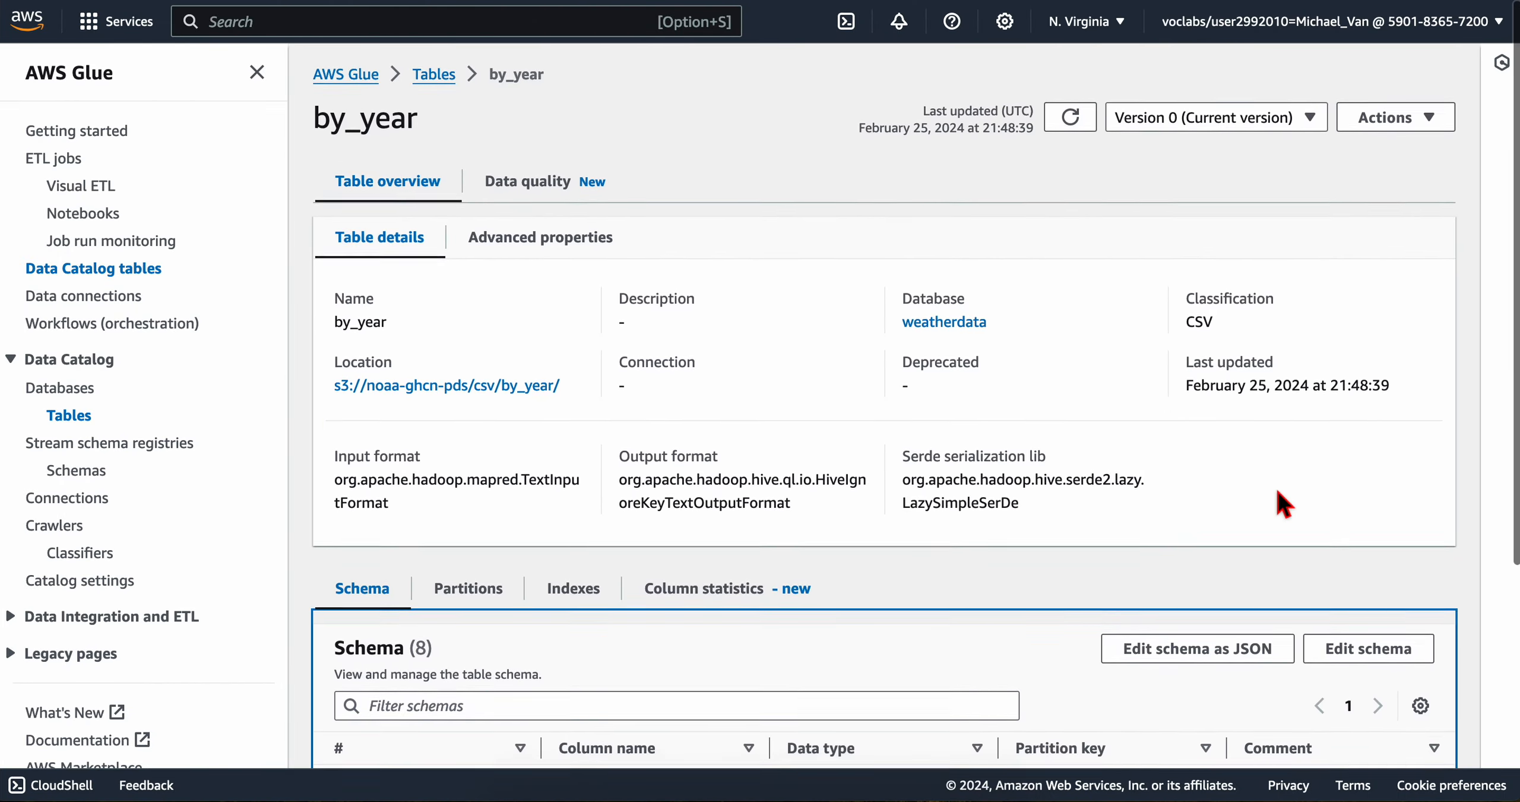
# Step: Switch to AWS Glue and open the by_year table's schema for editing
pyautogui.scroll(-5, 1280, 501)
pyautogui.scroll(2, 1366, 392)
pyautogui.click(1378, 380)
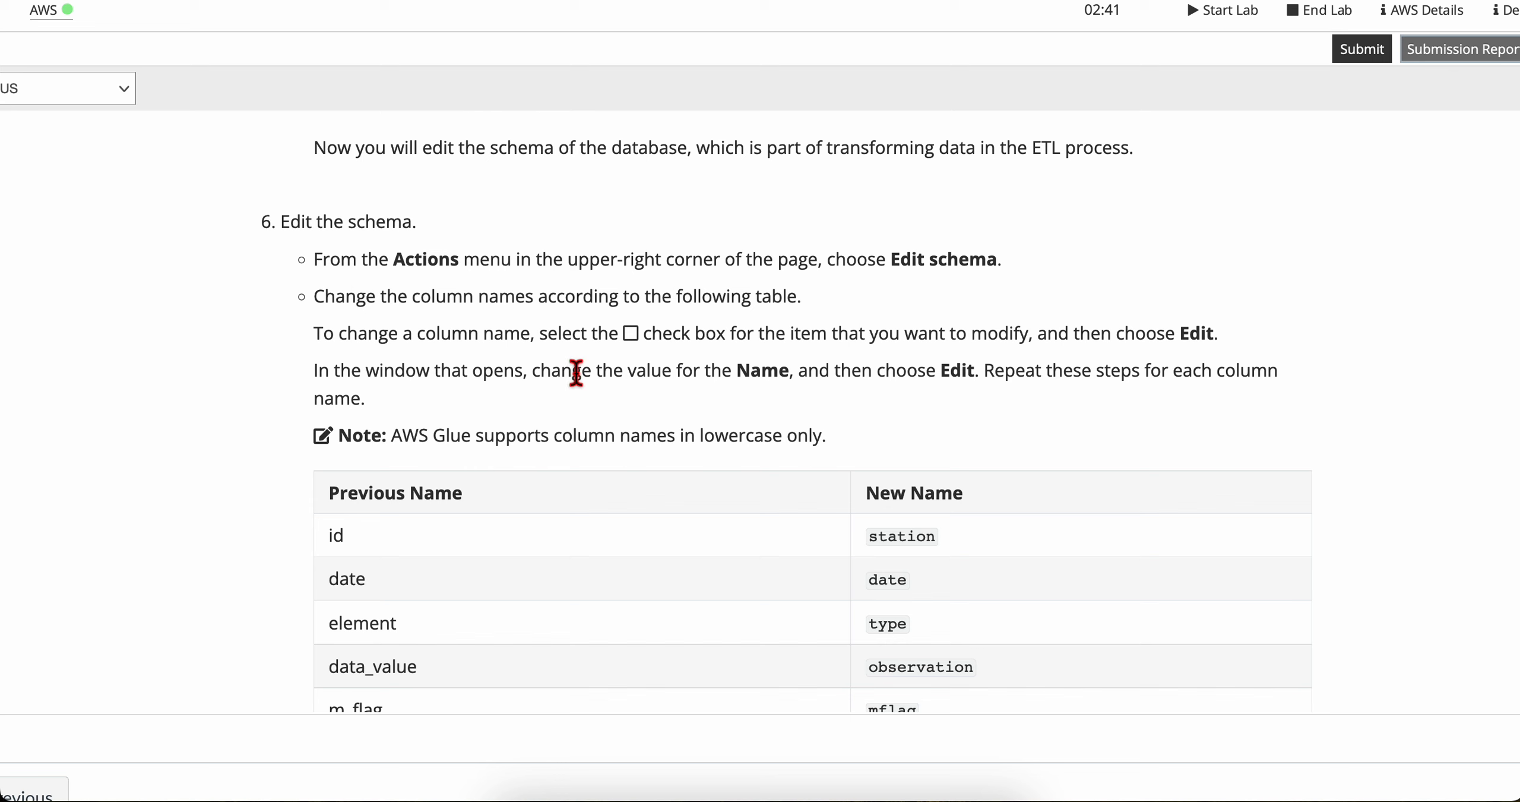
# Step: Read the lab's column renaming instructions, the lowercase note and the table of previous and new column names
pyautogui.scroll(-1, 576, 373)
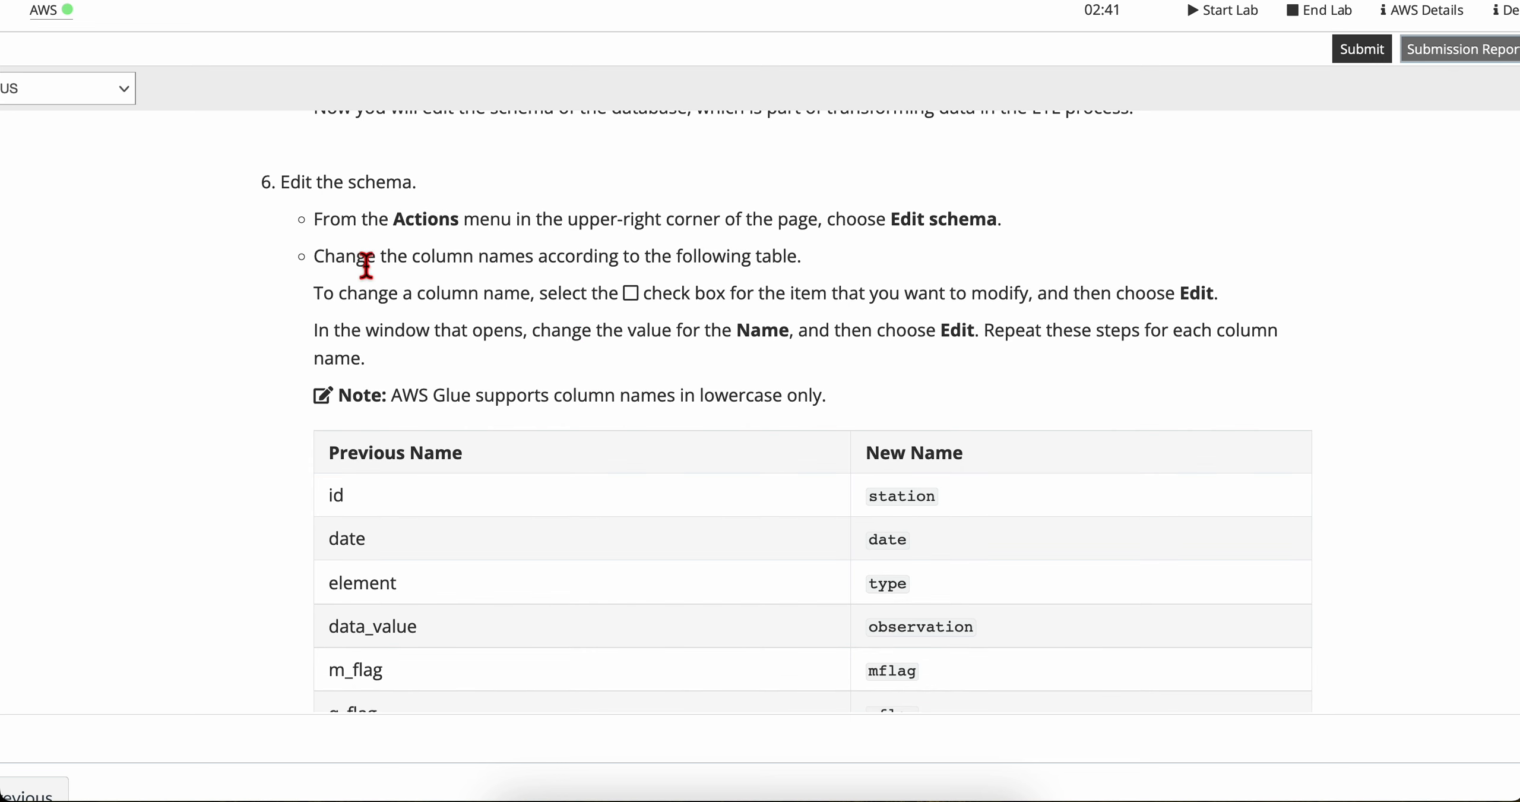
pyautogui.scroll(-1, 469, 353)
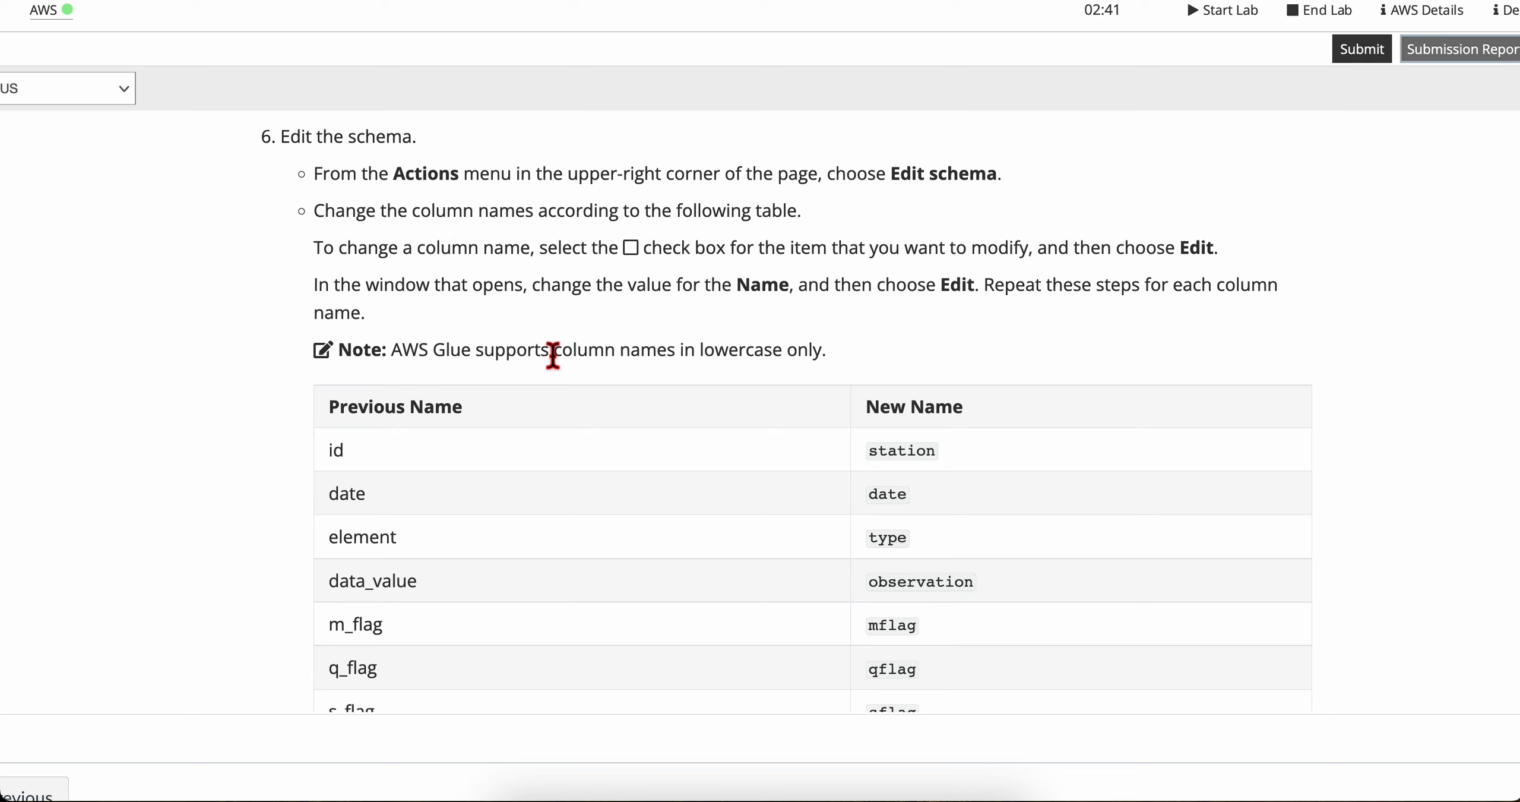
pyautogui.scroll(-1, 555, 360)
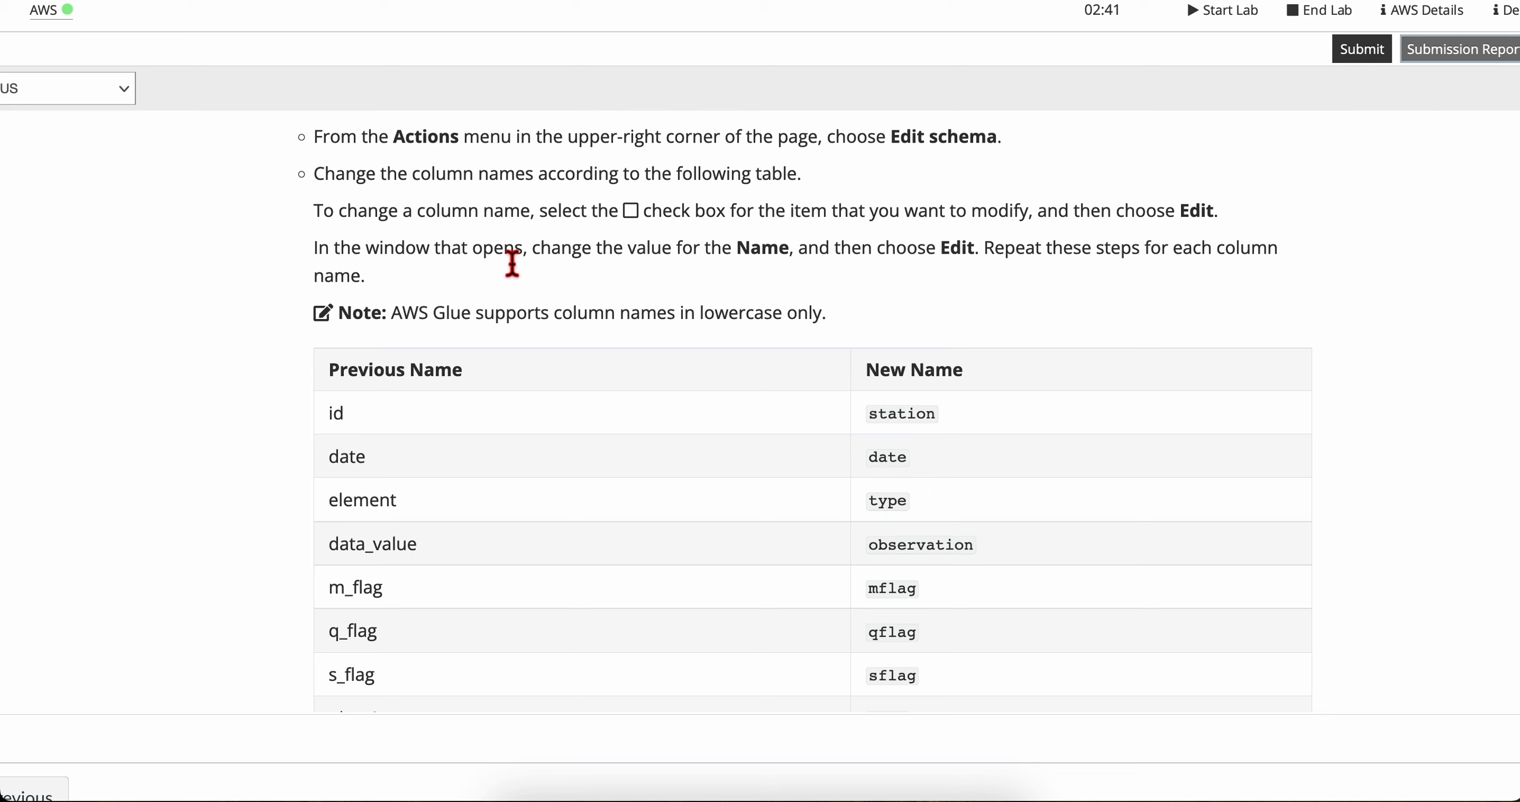
pyautogui.scroll(-1, 512, 263)
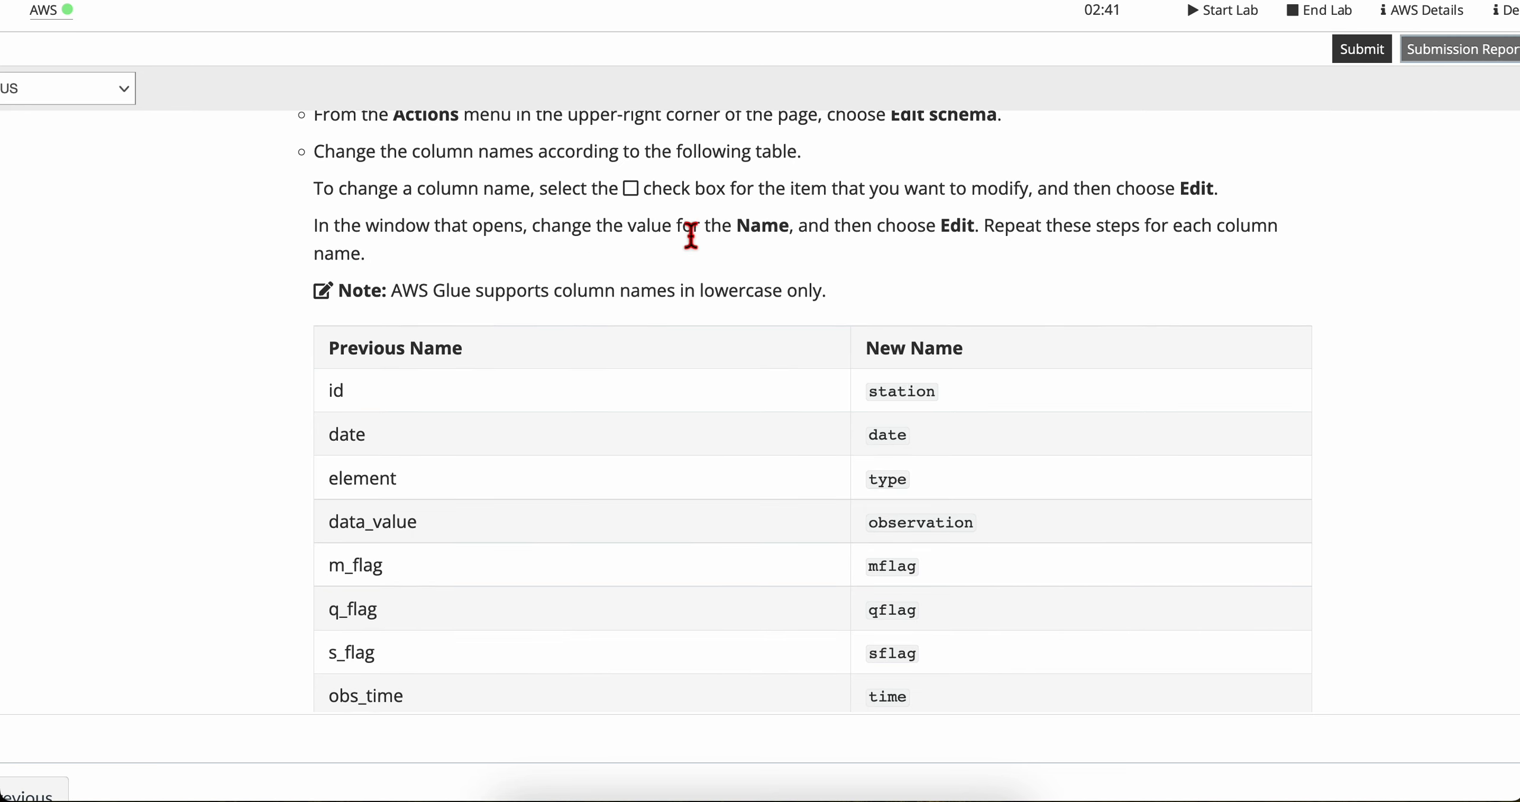
pyautogui.moveTo(846, 234); pyautogui.dragTo(1254, 246)
pyautogui.click(967, 233)
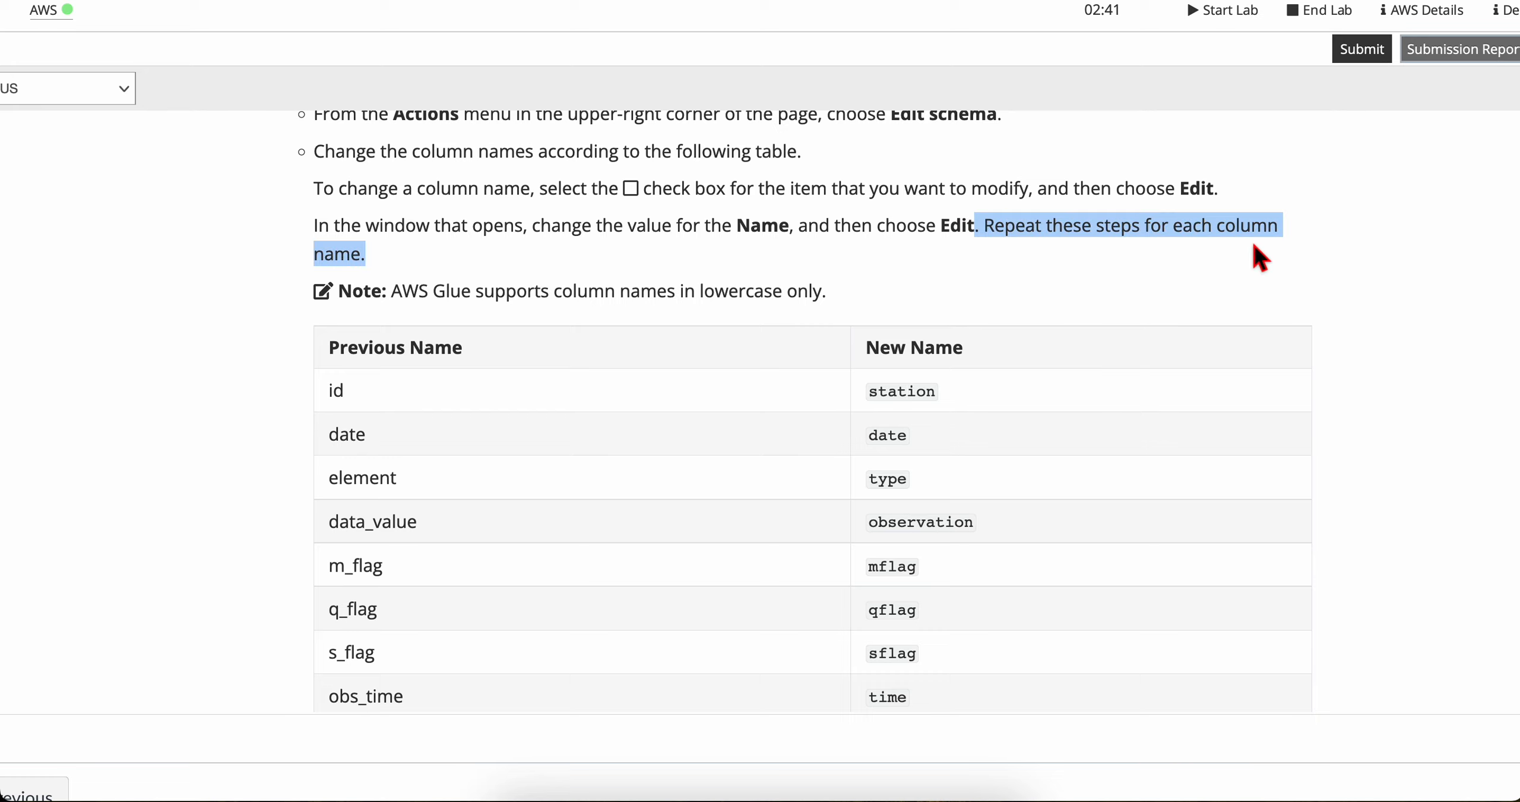
pyautogui.click(413, 280)
pyautogui.scroll(-5, 416, 359)
pyautogui.scroll(2, 415, 359)
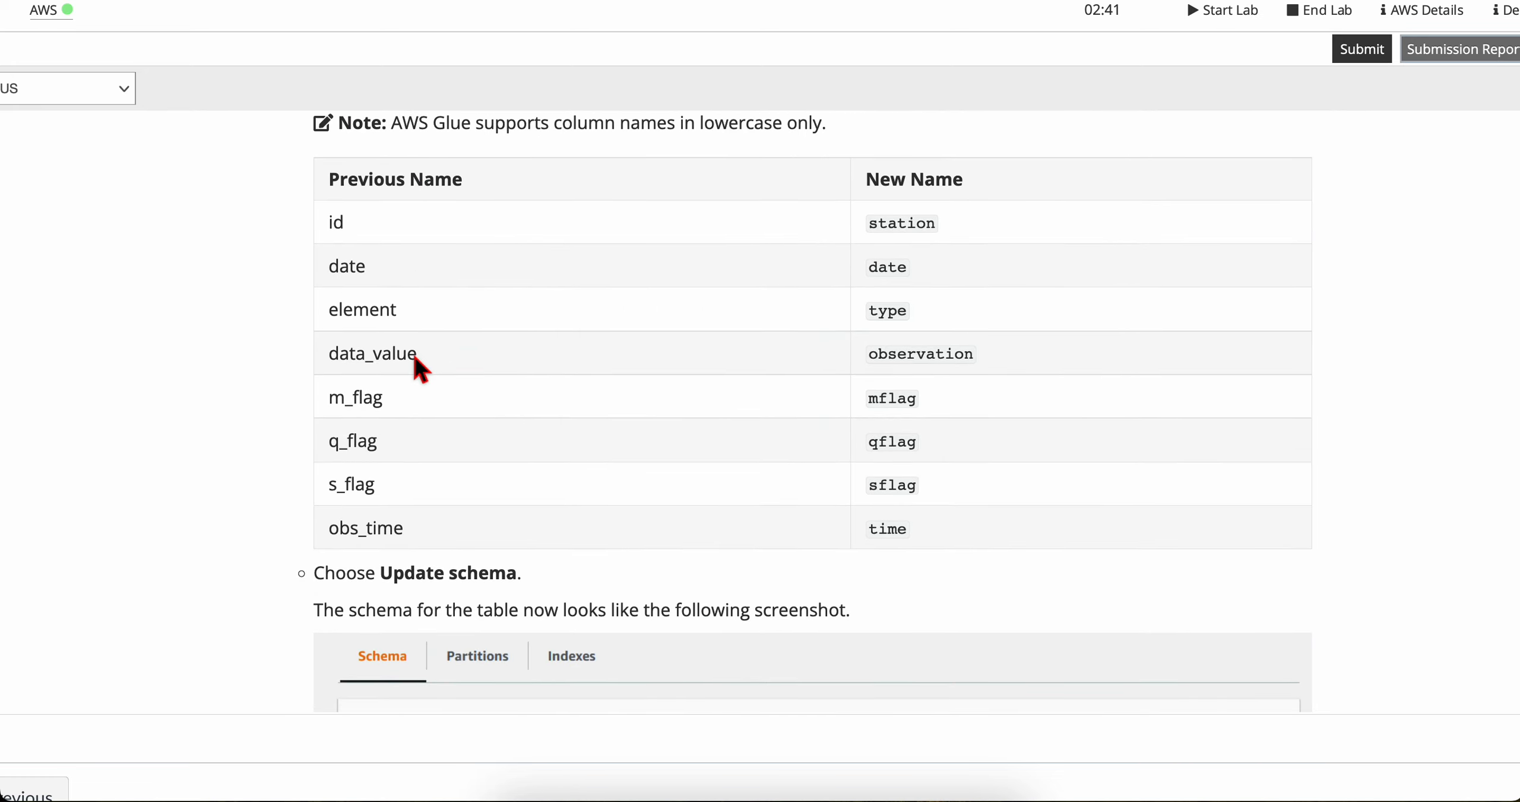
pyautogui.scroll(1, 371, 177)
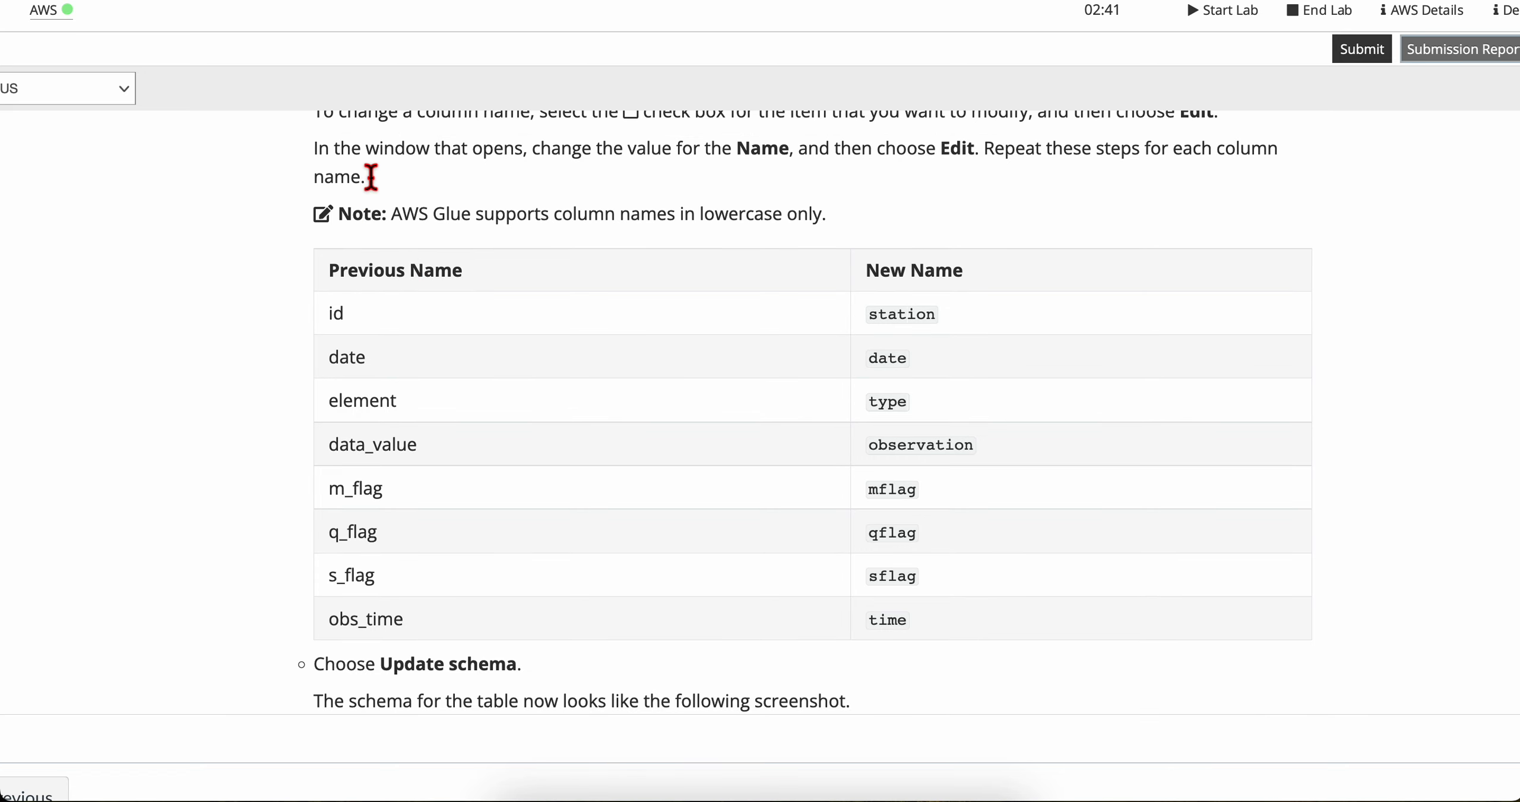
pyautogui.moveTo(397, 215)
pyautogui.mouseDown()
pyautogui.moveTo(825, 217)
pyautogui.moveTo(382, 219)
pyautogui.mouseUp()
pyautogui.click(381, 217)
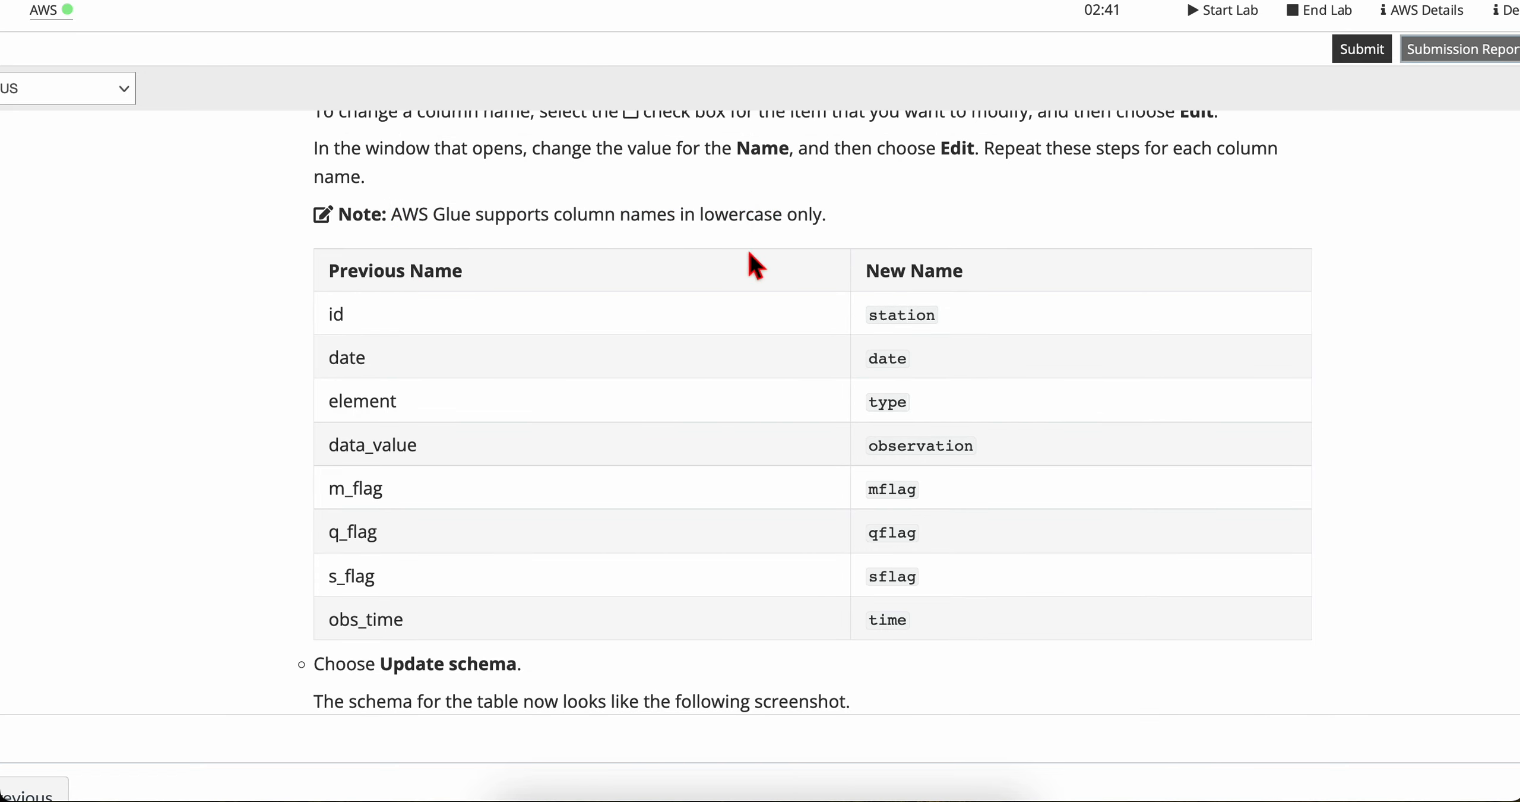
pyautogui.moveTo(875, 316); pyautogui.dragTo(977, 638)
pyautogui.click(977, 644)
# Step: Select the id column in the by_year schema editor in AWS Glue
pyautogui.hotkey('ctrl', 'Right')
pyautogui.click(342, 306)
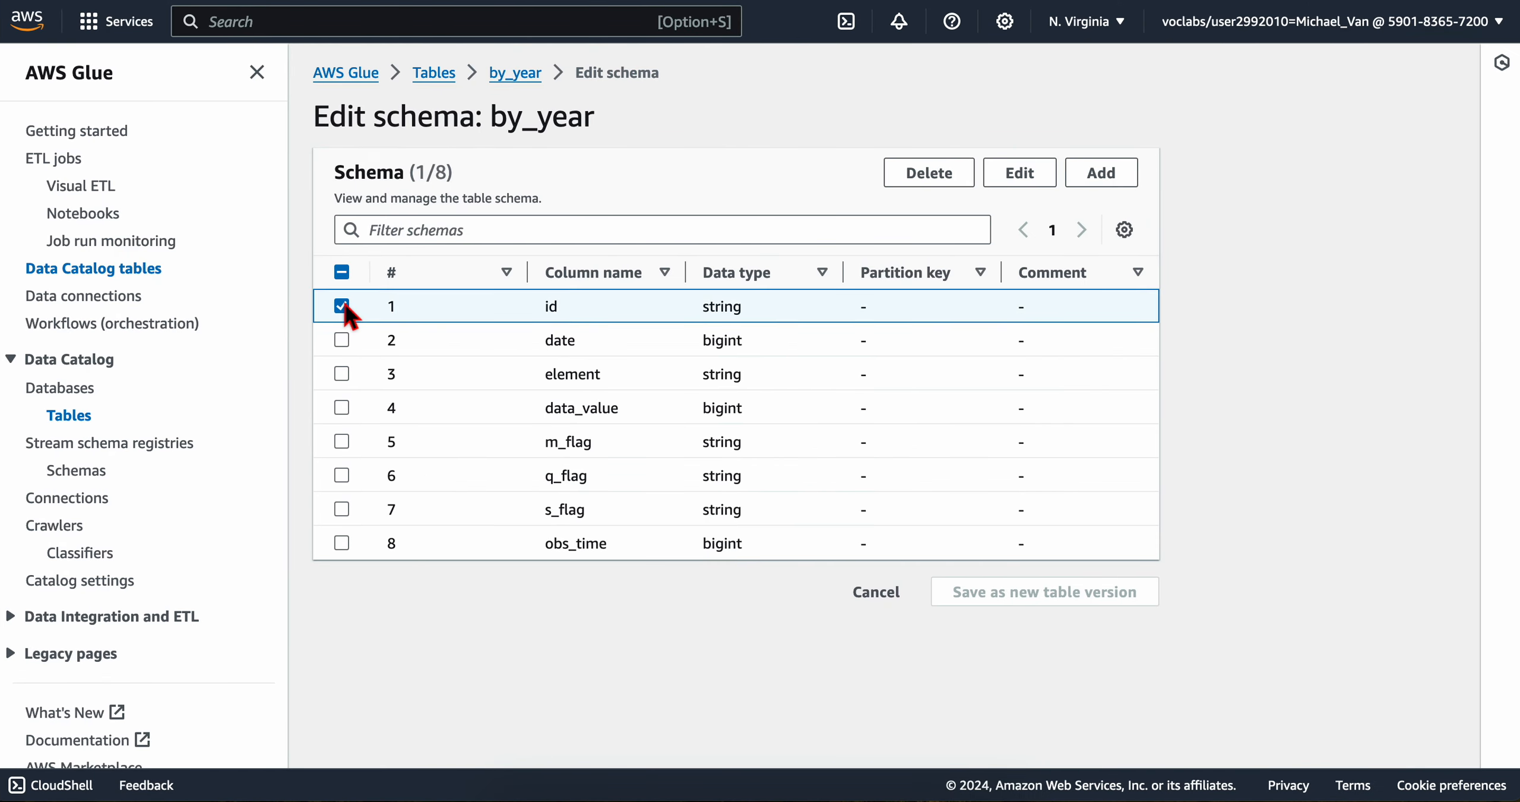
pyautogui.click(342, 306)
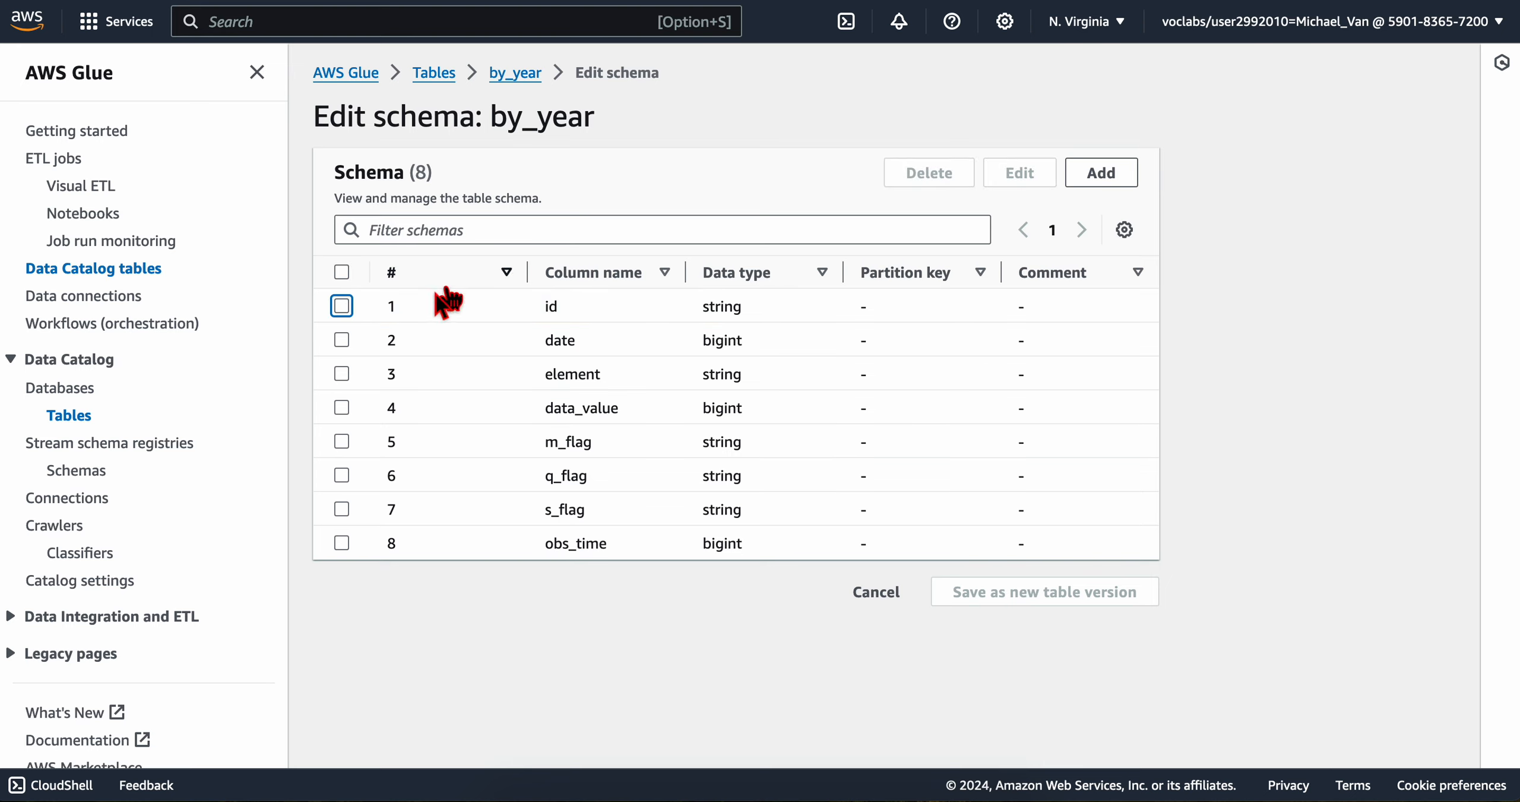
pyautogui.click(342, 307)
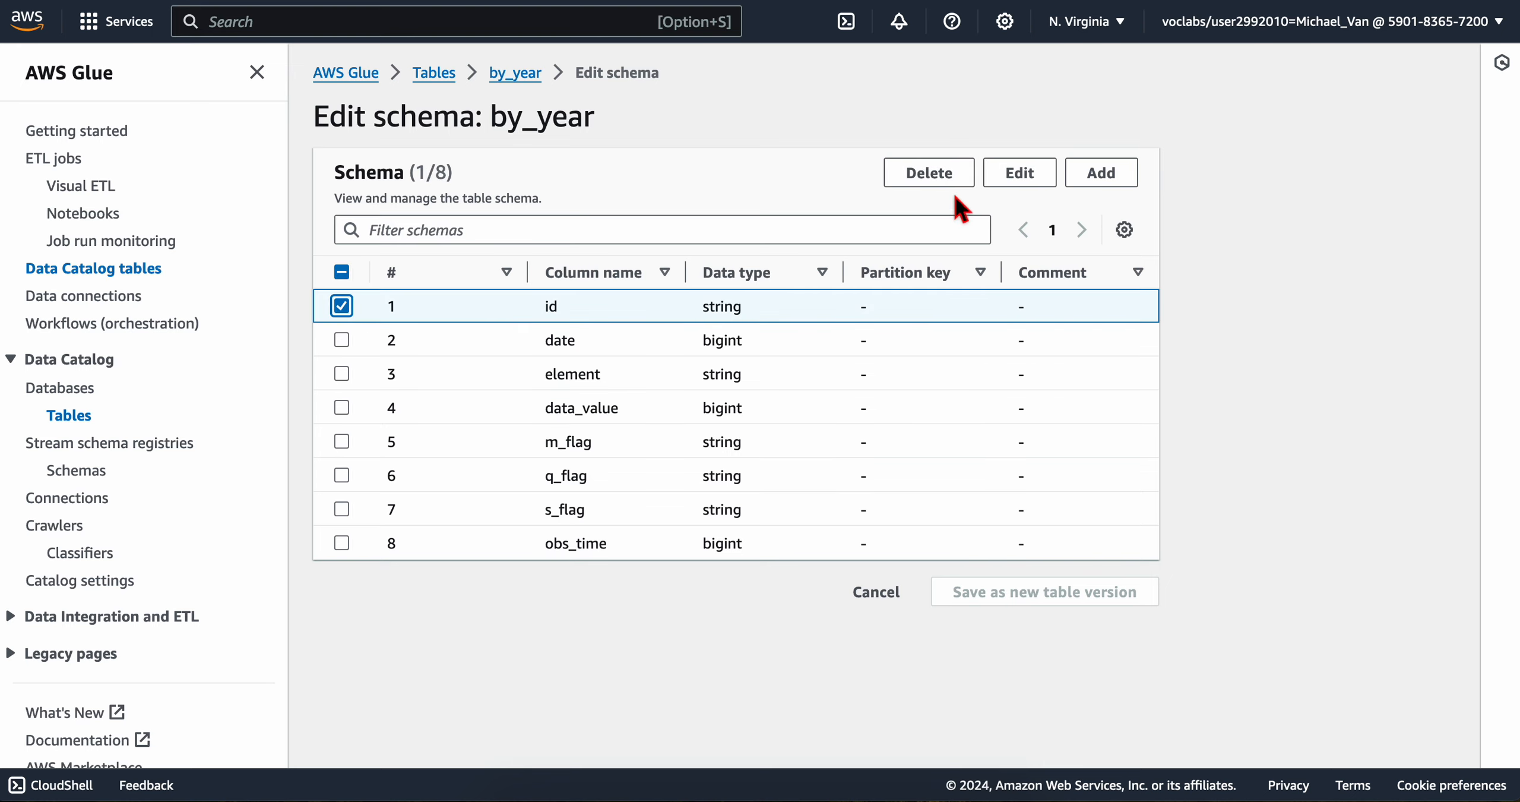
# Step: Reread the lab's instructions on how to select a column and change its name
pyautogui.hotkey('ctrl', 'Left')
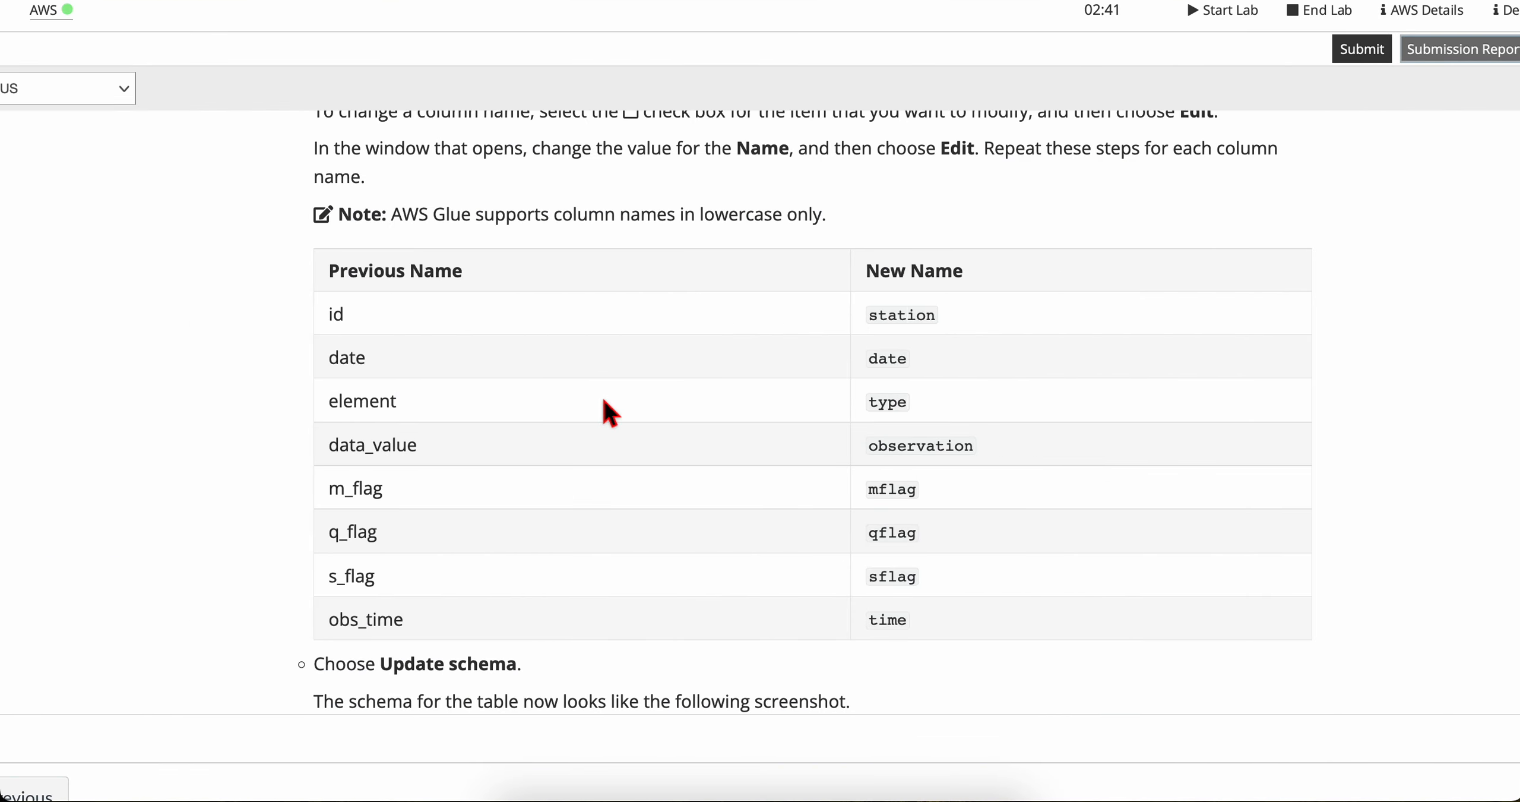
pyautogui.scroll(3, 608, 409)
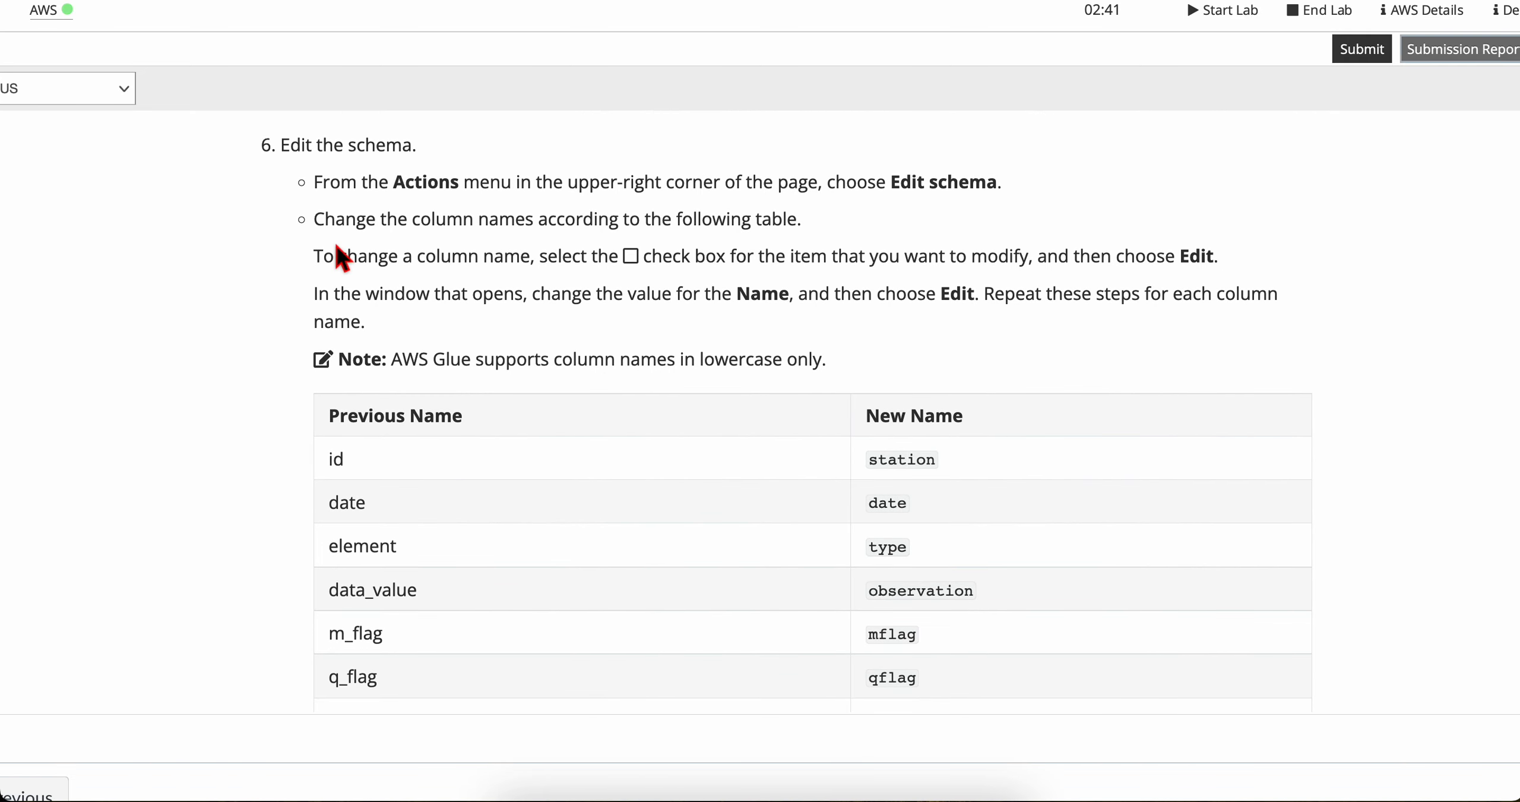
pyautogui.moveTo(336, 249); pyautogui.dragTo(1075, 338)
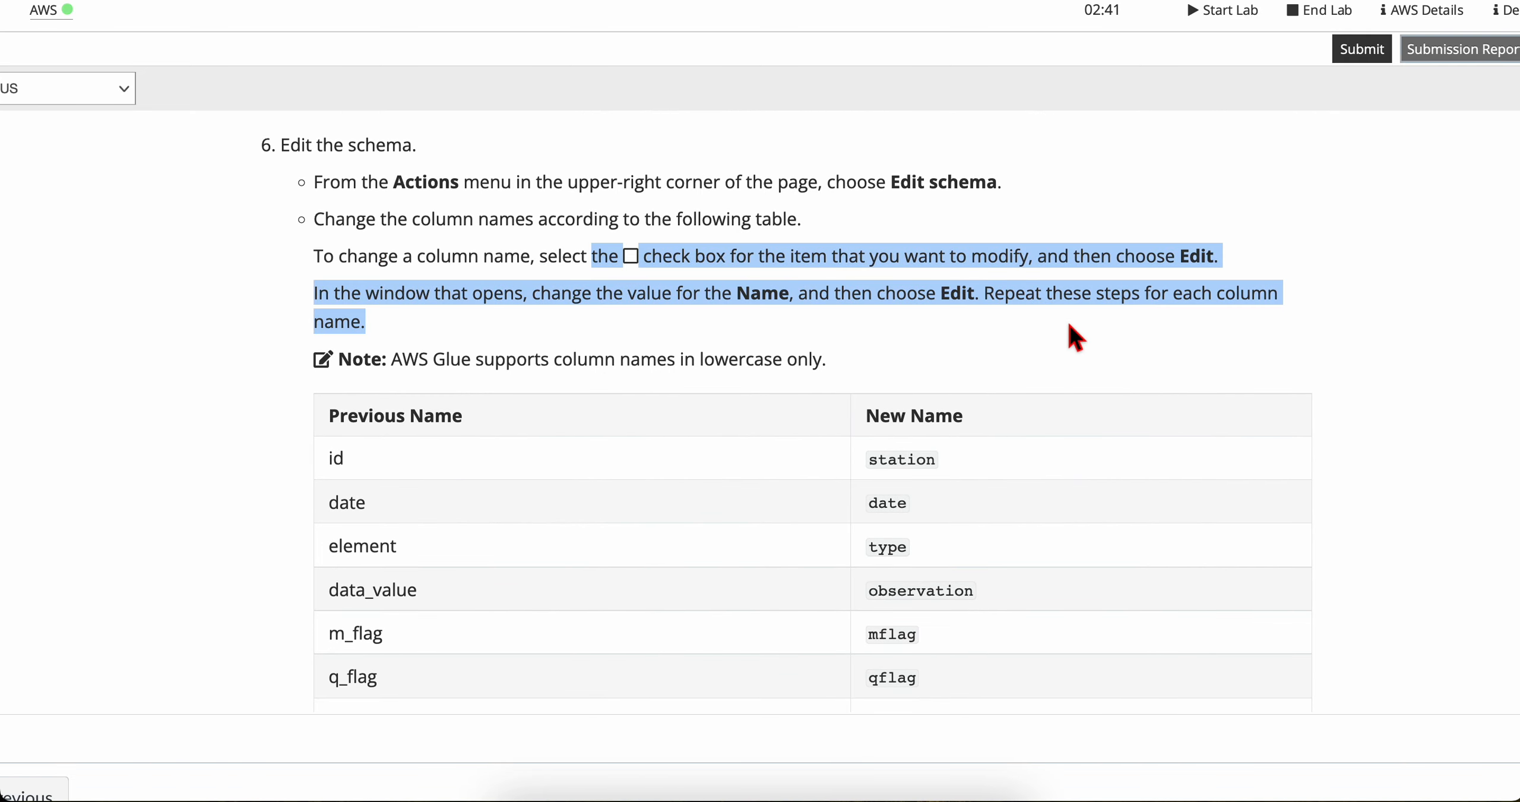
pyautogui.click(1070, 325)
pyautogui.scroll(-2, 847, 409)
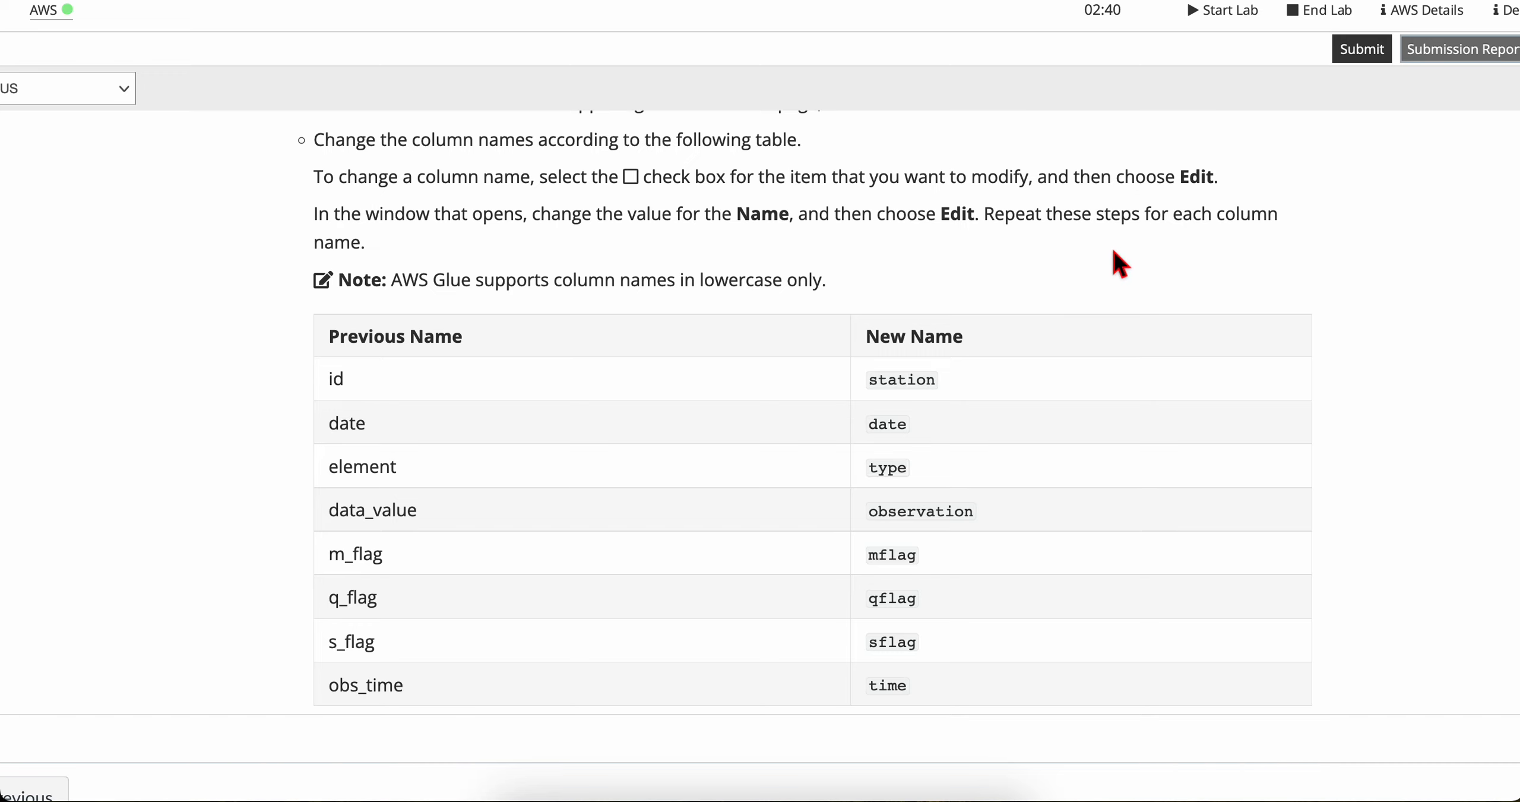
pyautogui.hotkey('ctrl', 'Right')
pyautogui.click(342, 340)
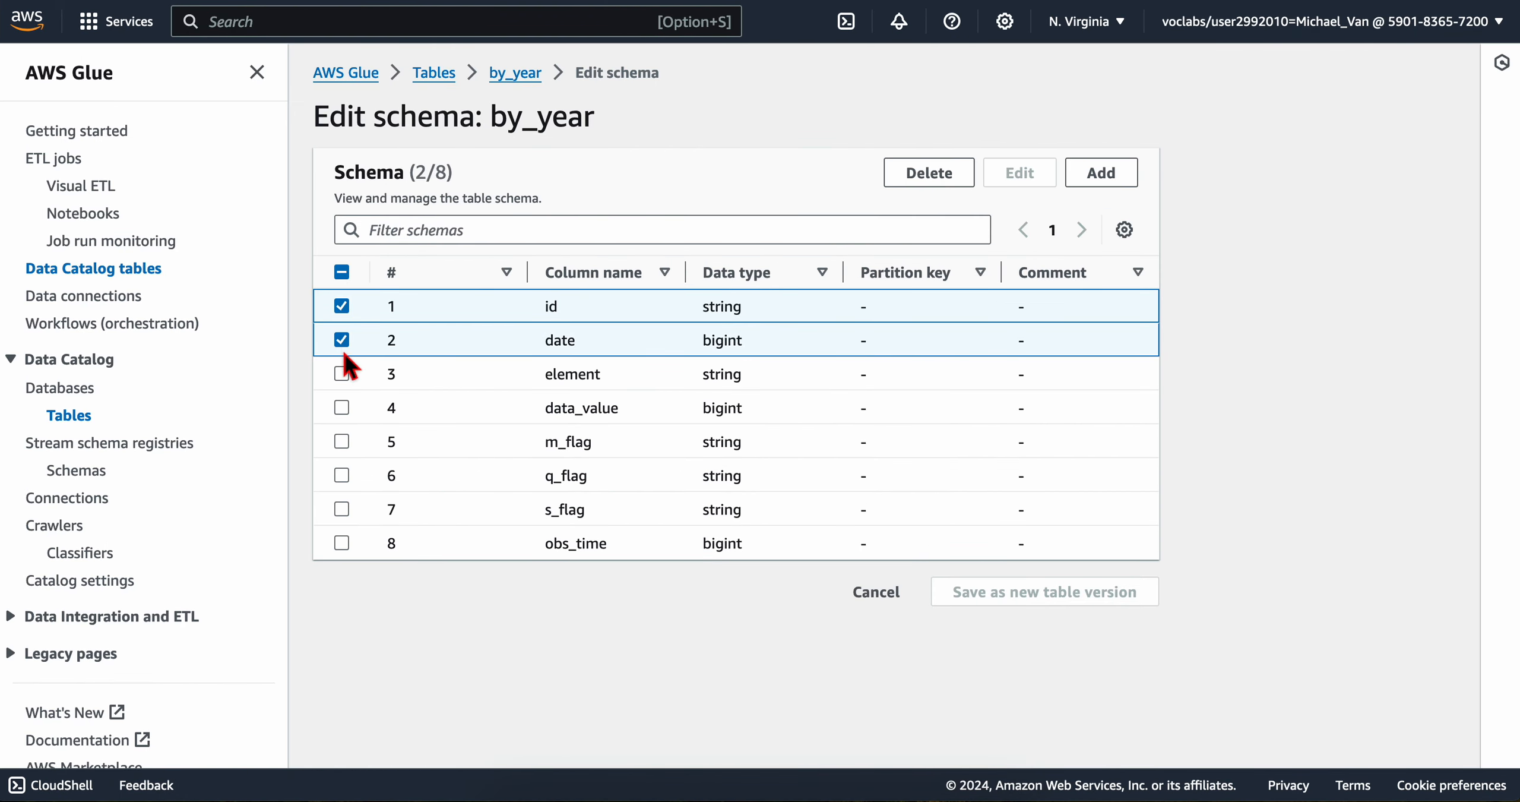
pyautogui.click(341, 373)
pyautogui.click(342, 407)
pyautogui.click(341, 441)
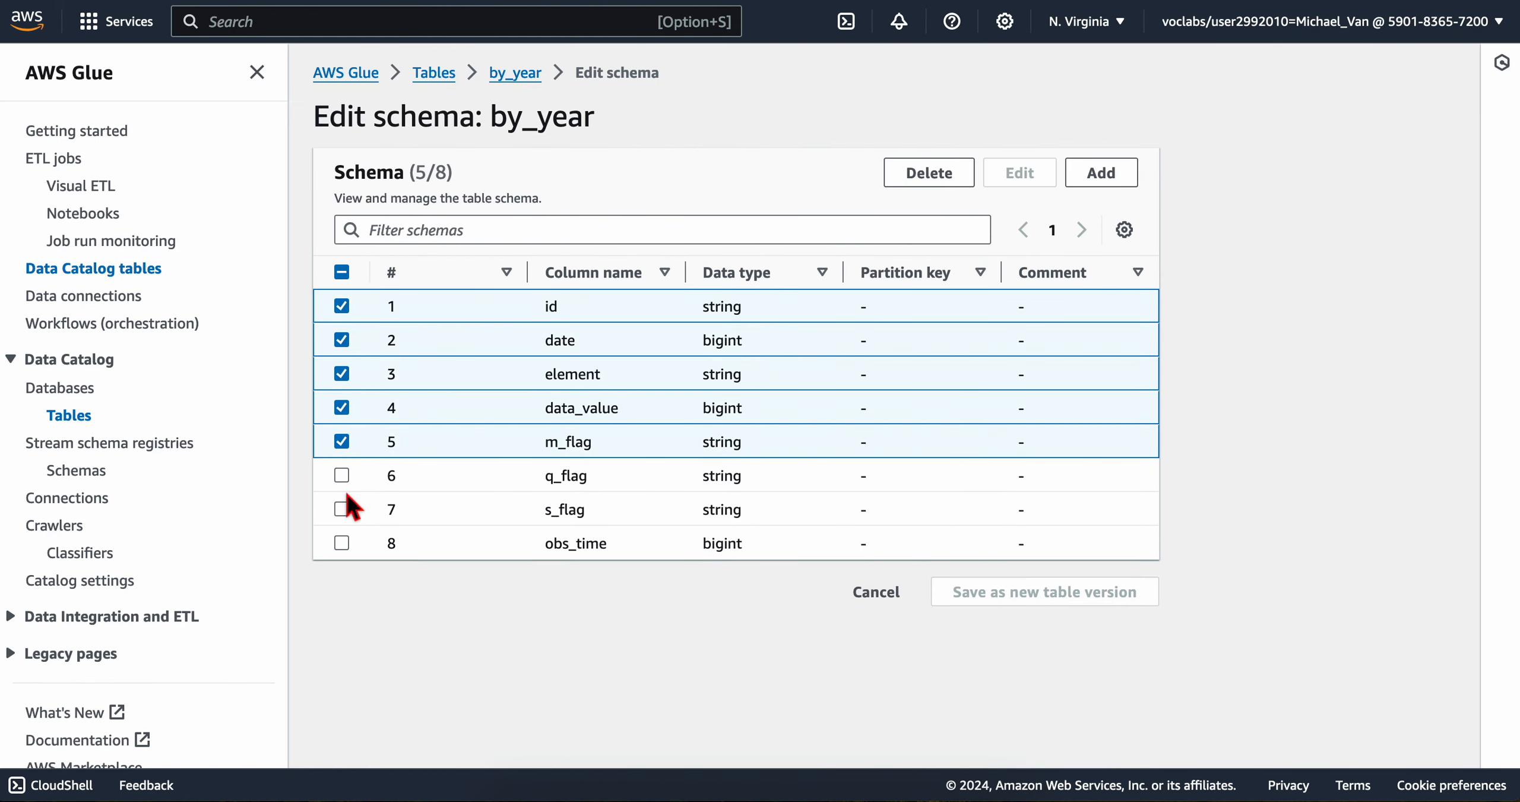
pyautogui.click(341, 476)
pyautogui.click(341, 509)
pyautogui.click(341, 543)
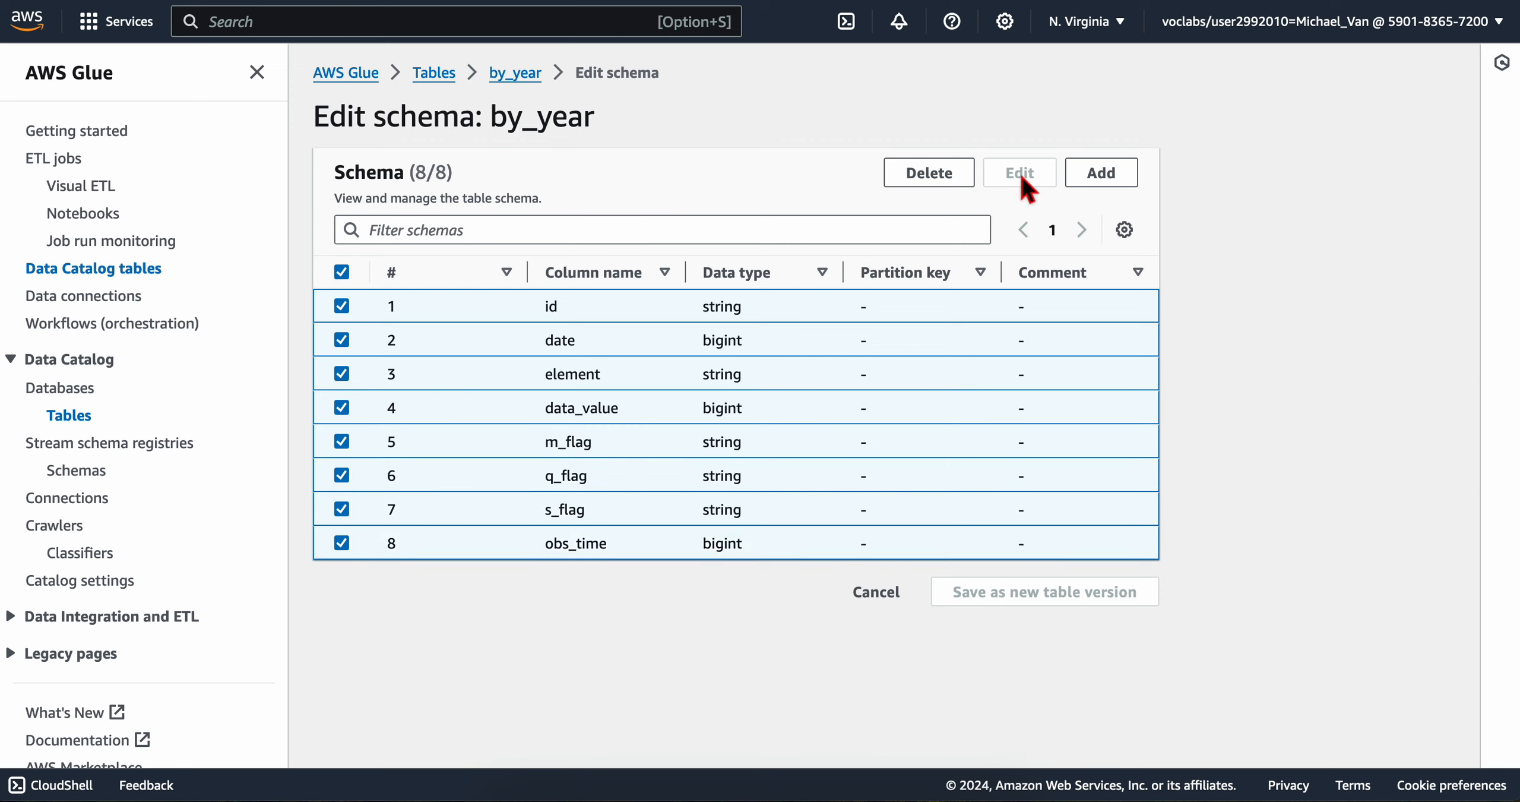
pyautogui.click(886, 600)
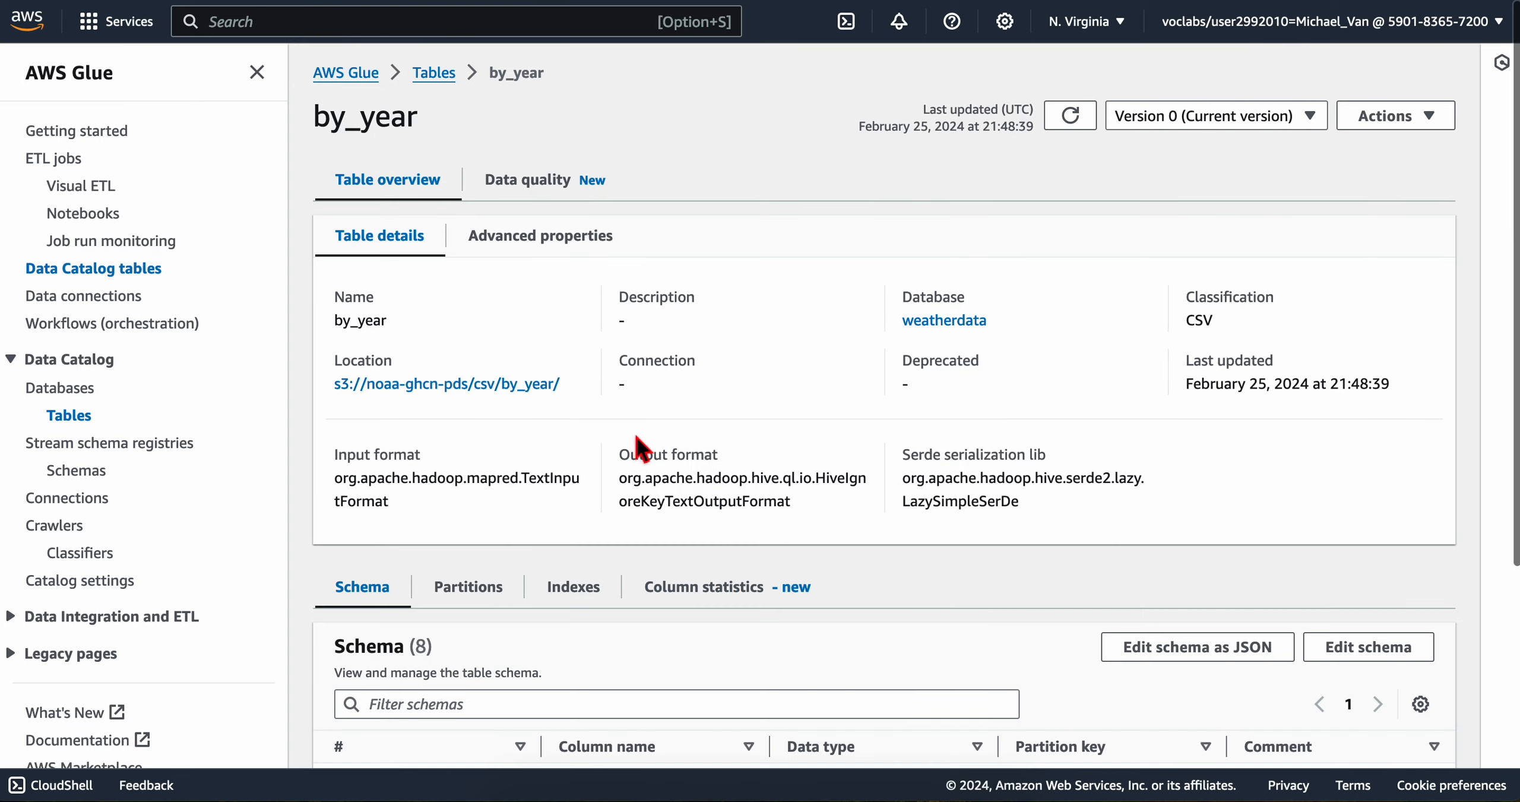
# Step: Reopen the by_year schema for editing and rename the id column to station, using the name from the lab's table
pyautogui.scroll(-5, 534, 525)
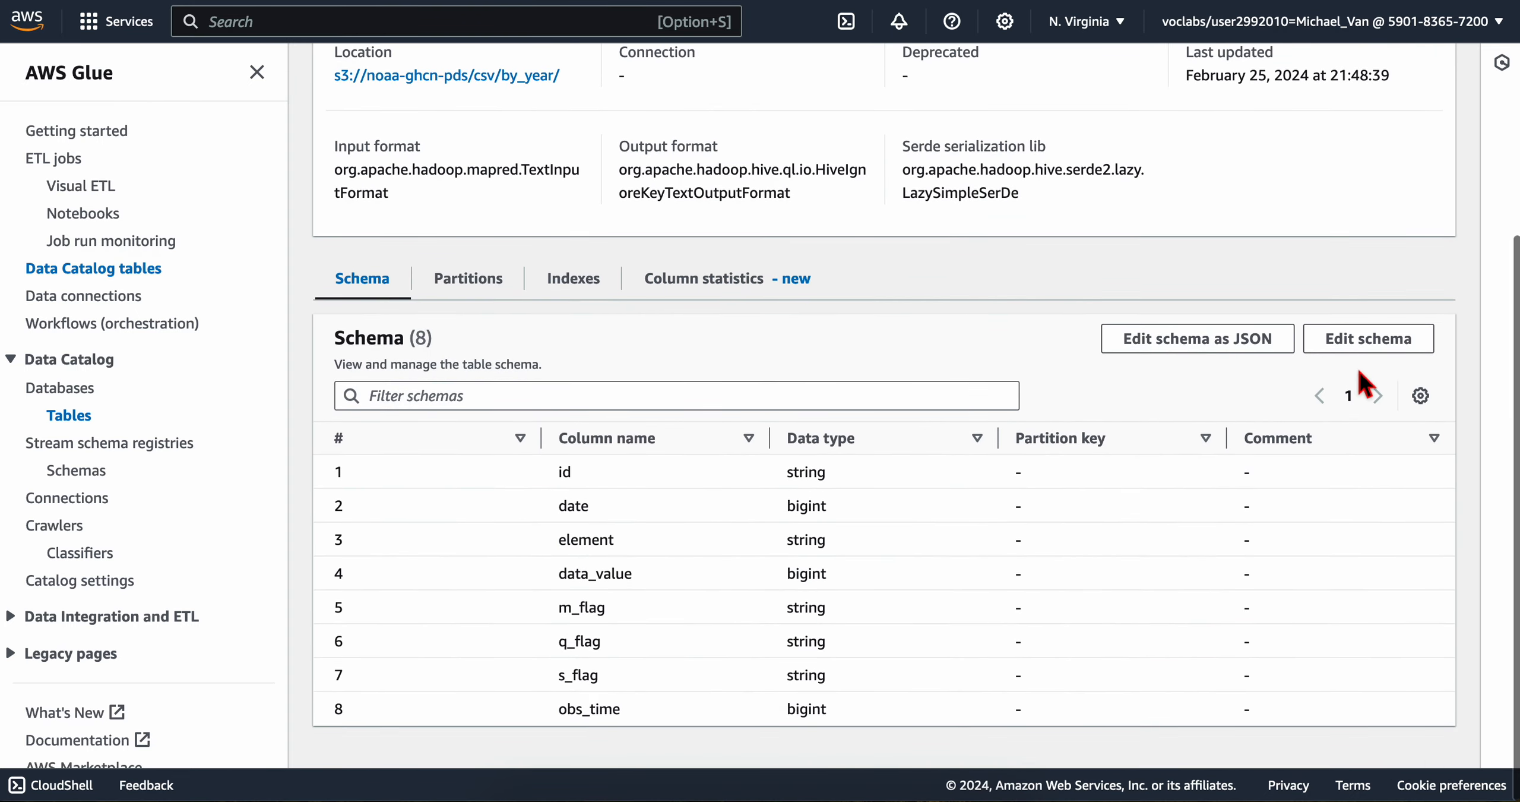
pyautogui.click(1366, 341)
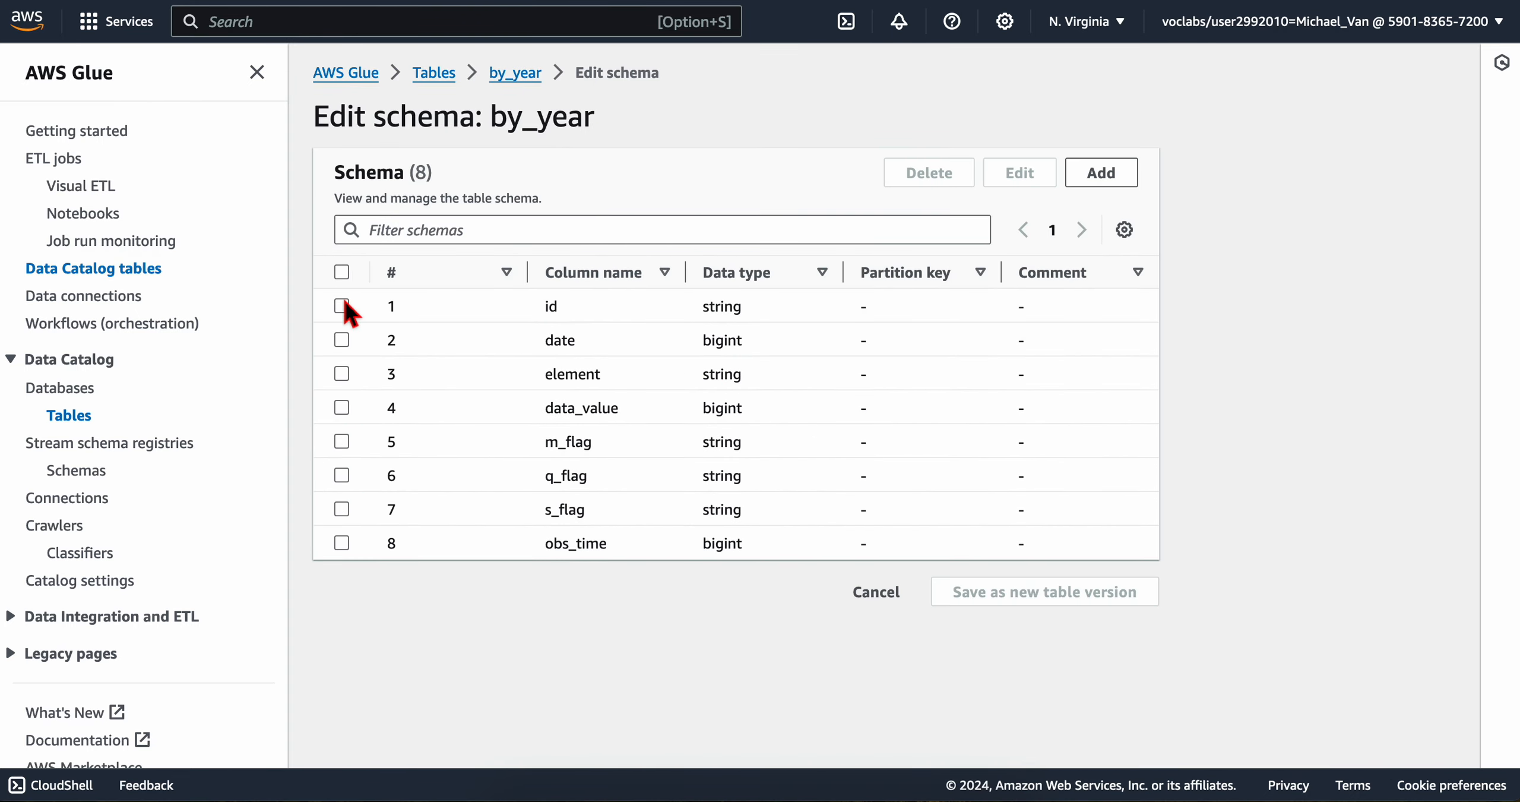
pyautogui.click(343, 307)
pyautogui.click(1034, 177)
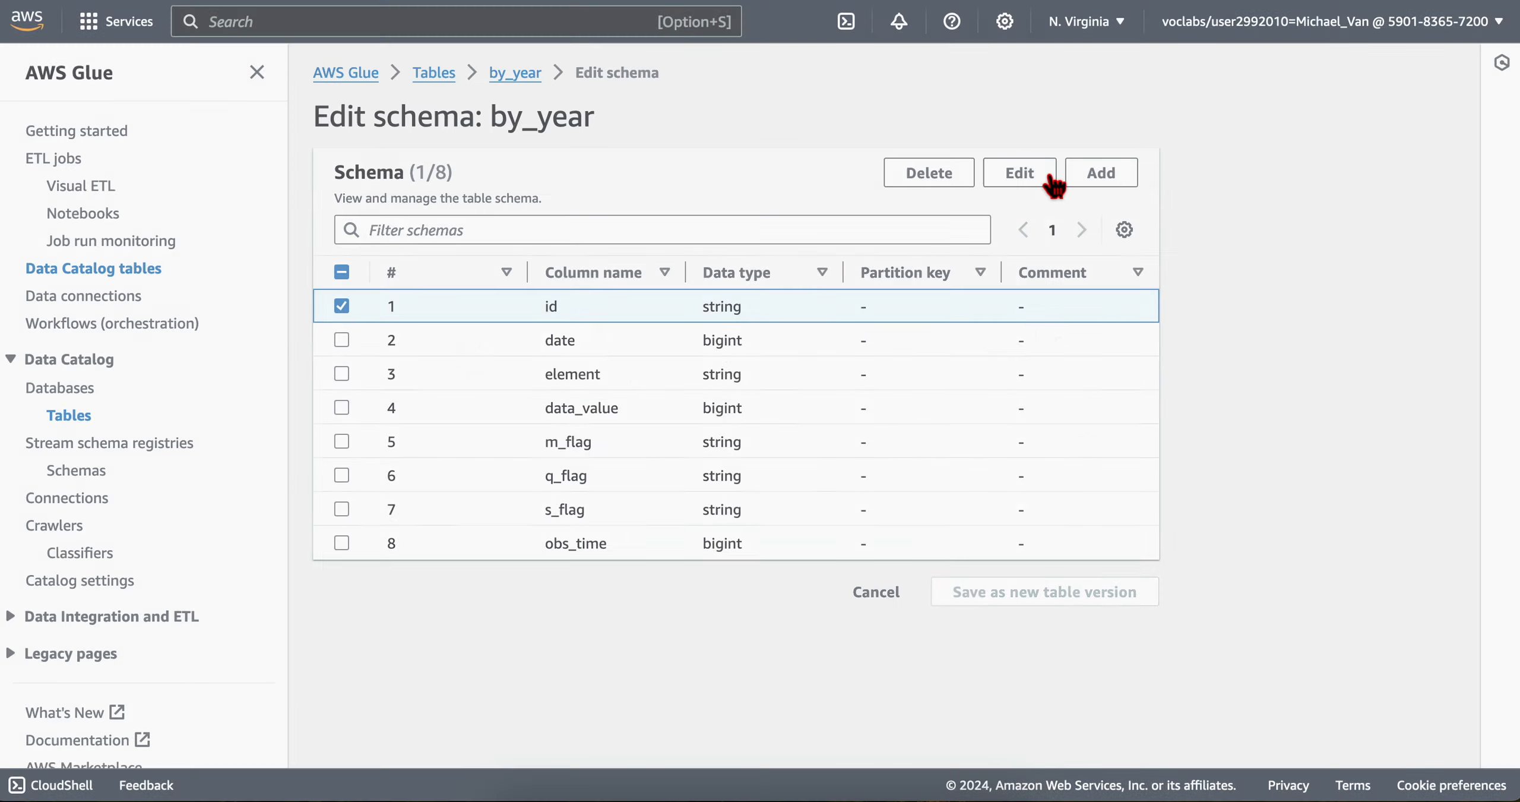
pyautogui.click(637, 353)
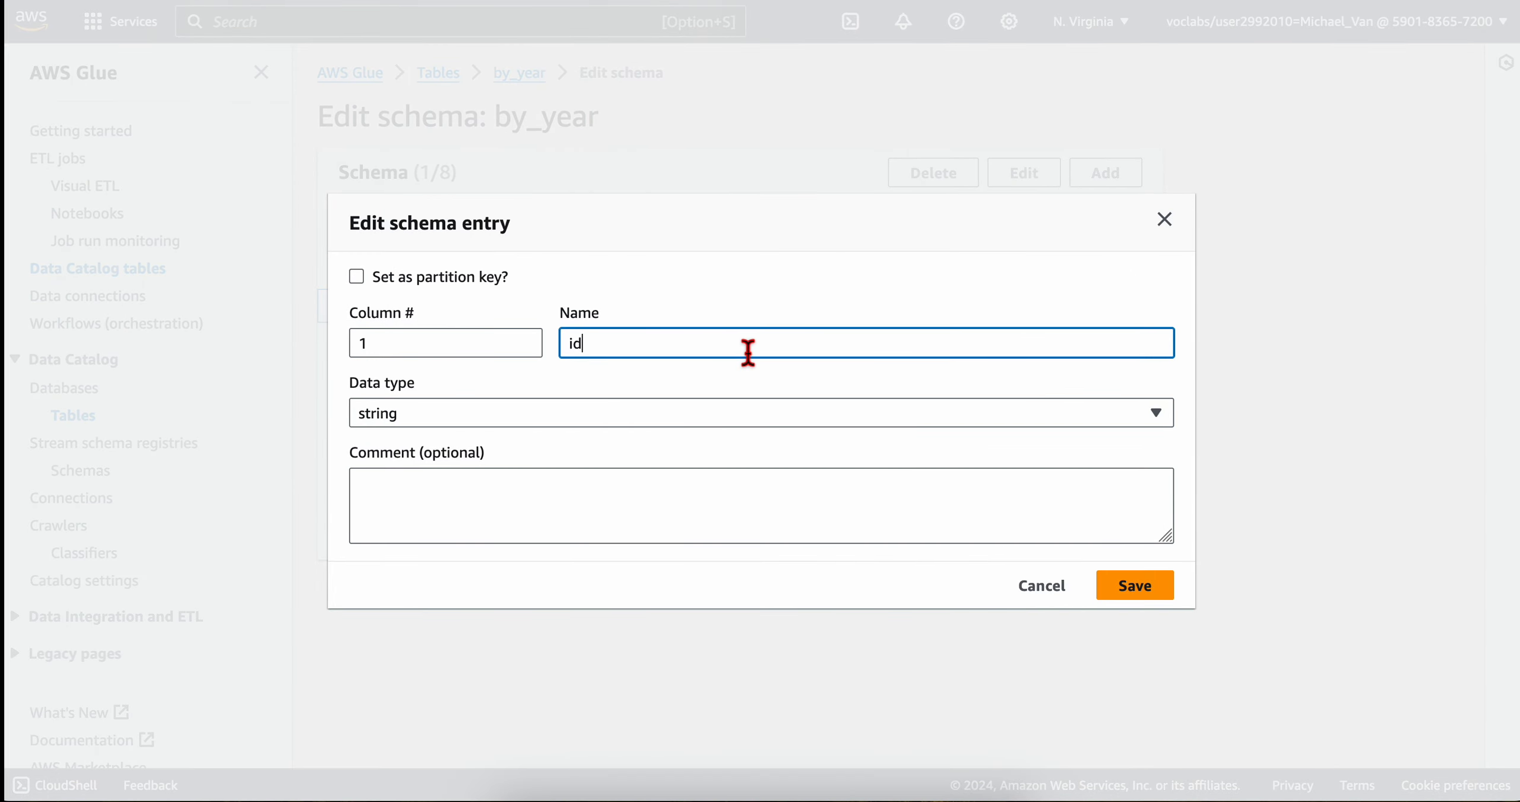
pyautogui.hotkey('ctrl', 'Left')
pyautogui.doubleClick(919, 380)
pyautogui.hotkey('ctrl', 'Right')
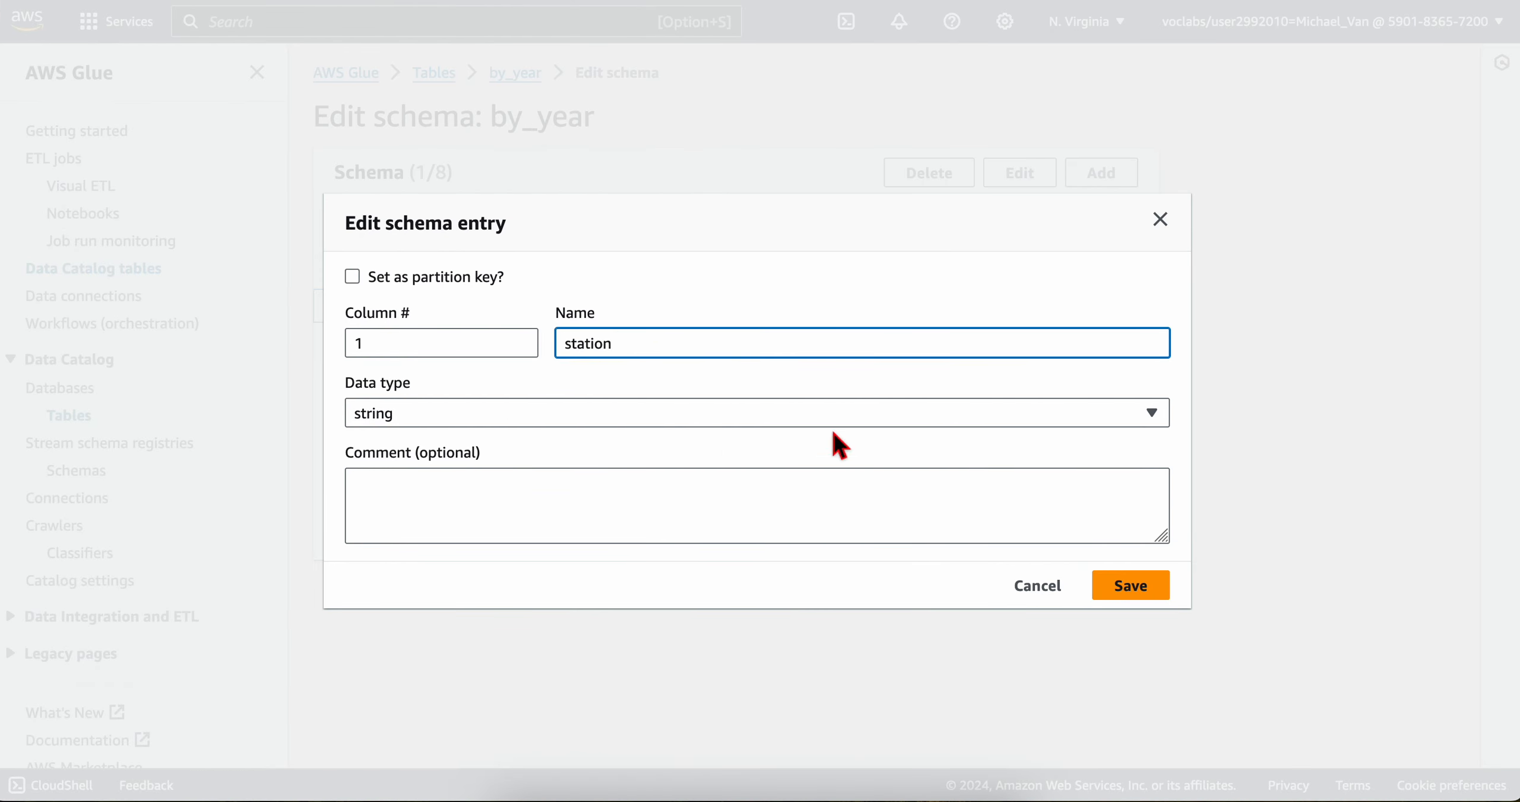
pyautogui.click(1152, 585)
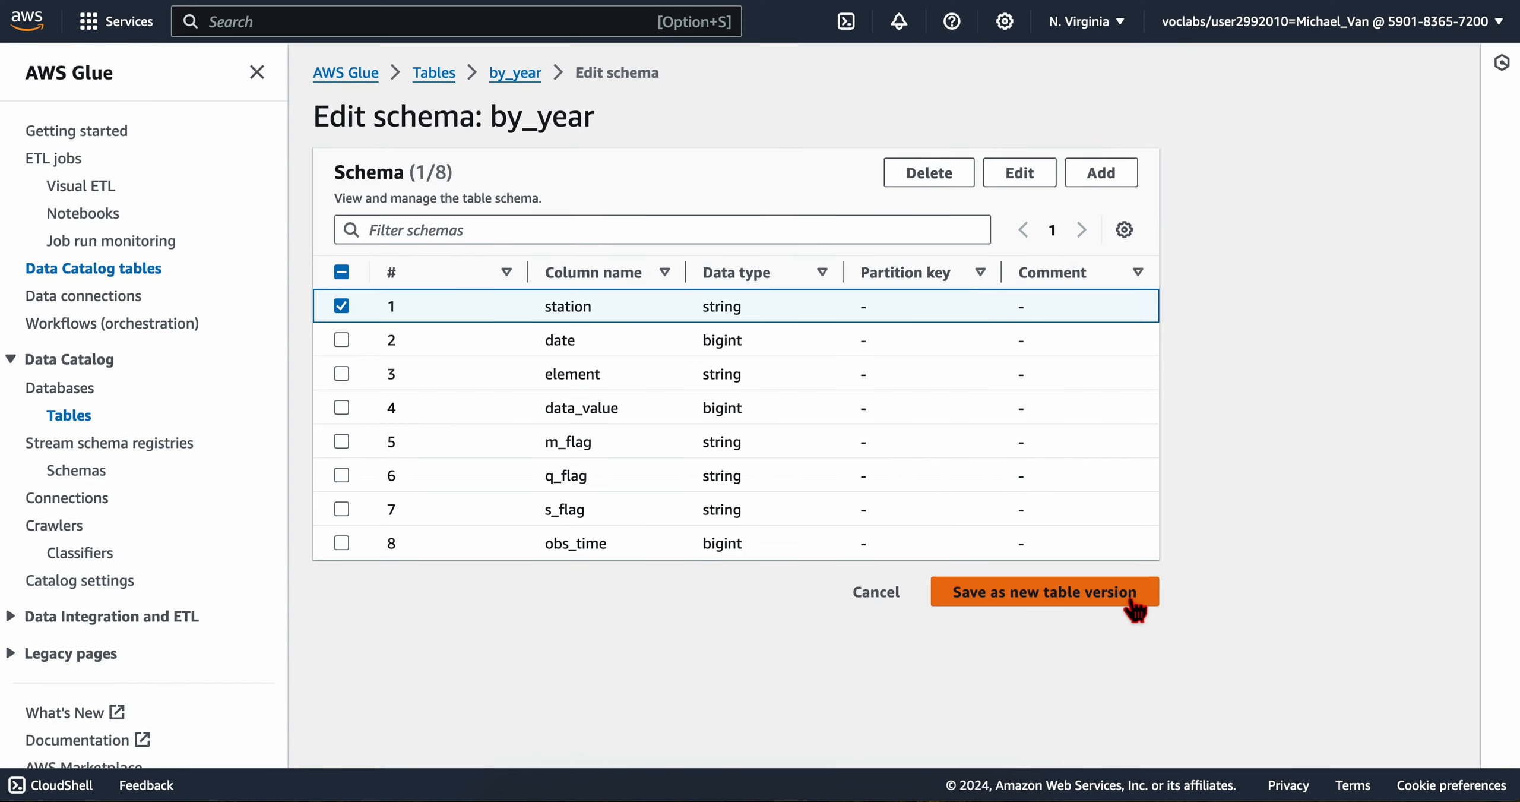
# Step: Open the by_year schema's date column for editing and save it with the lab table's name, date
pyautogui.click(344, 309)
pyautogui.click(342, 339)
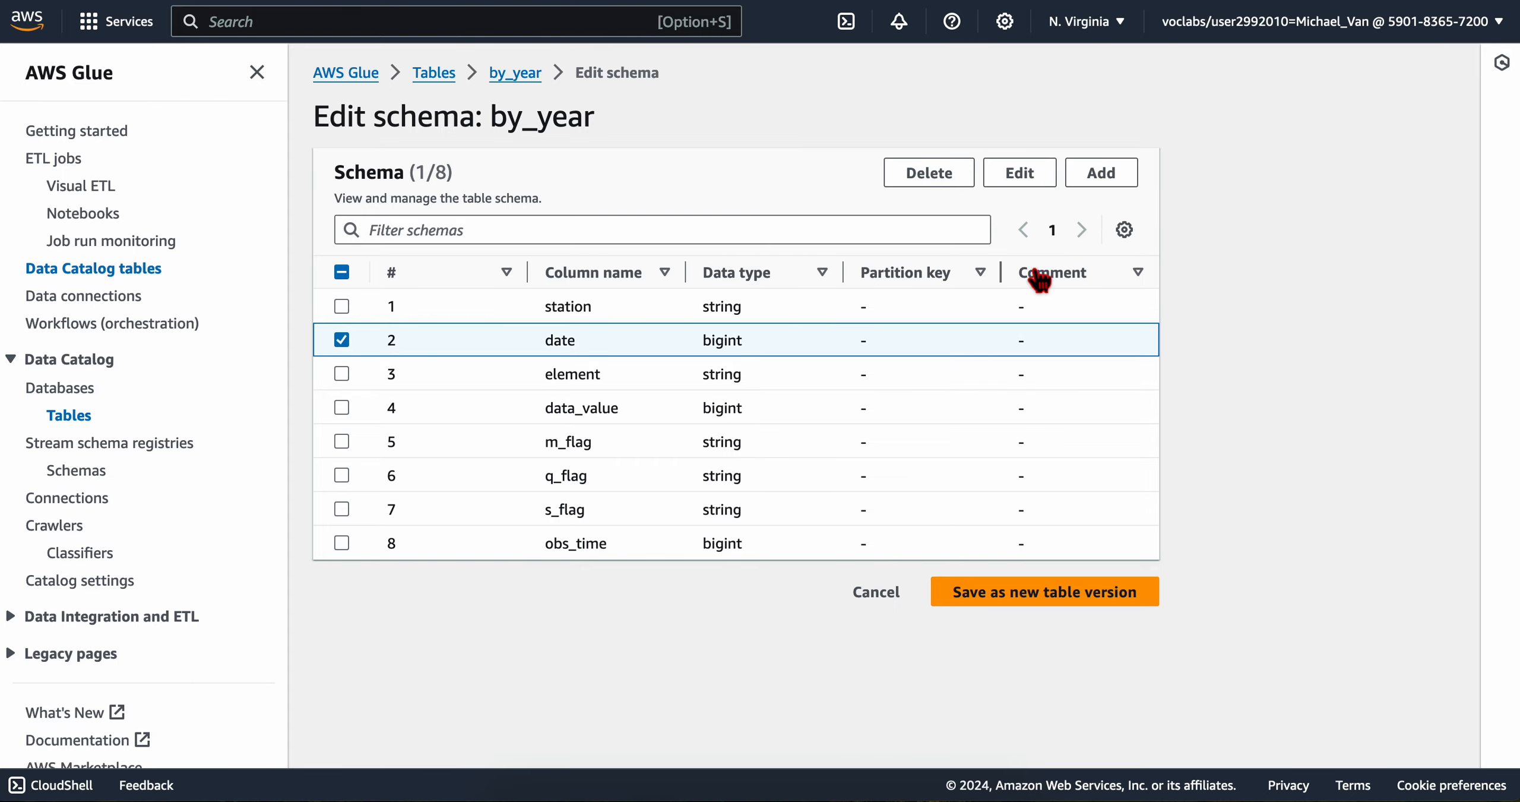
pyautogui.click(1033, 181)
pyautogui.hotkey('ctrl', 'Left')
pyautogui.doubleClick(894, 425)
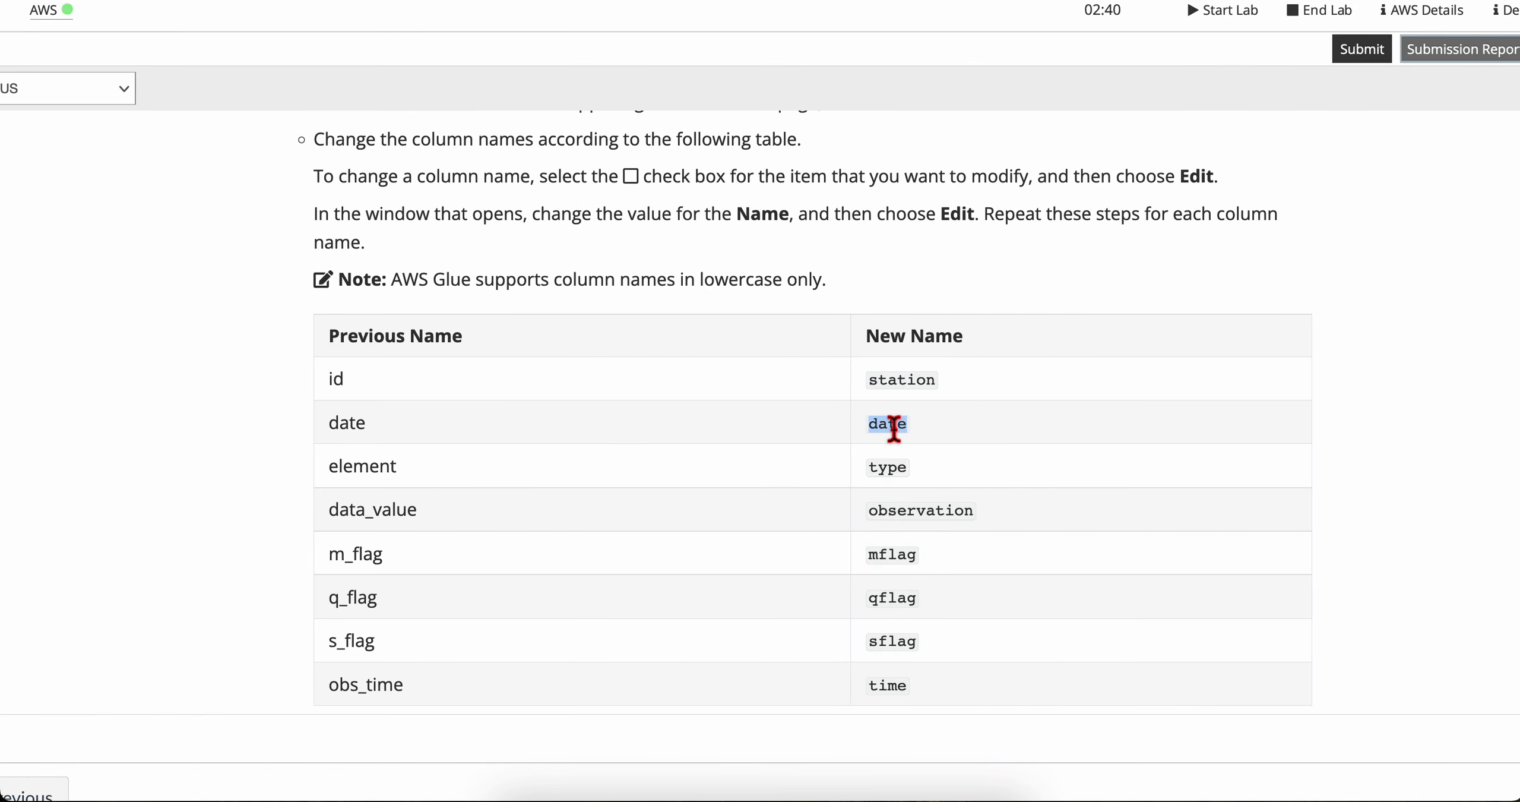
pyautogui.hotkey('ctrl', 'Right')
pyautogui.click(666, 354)
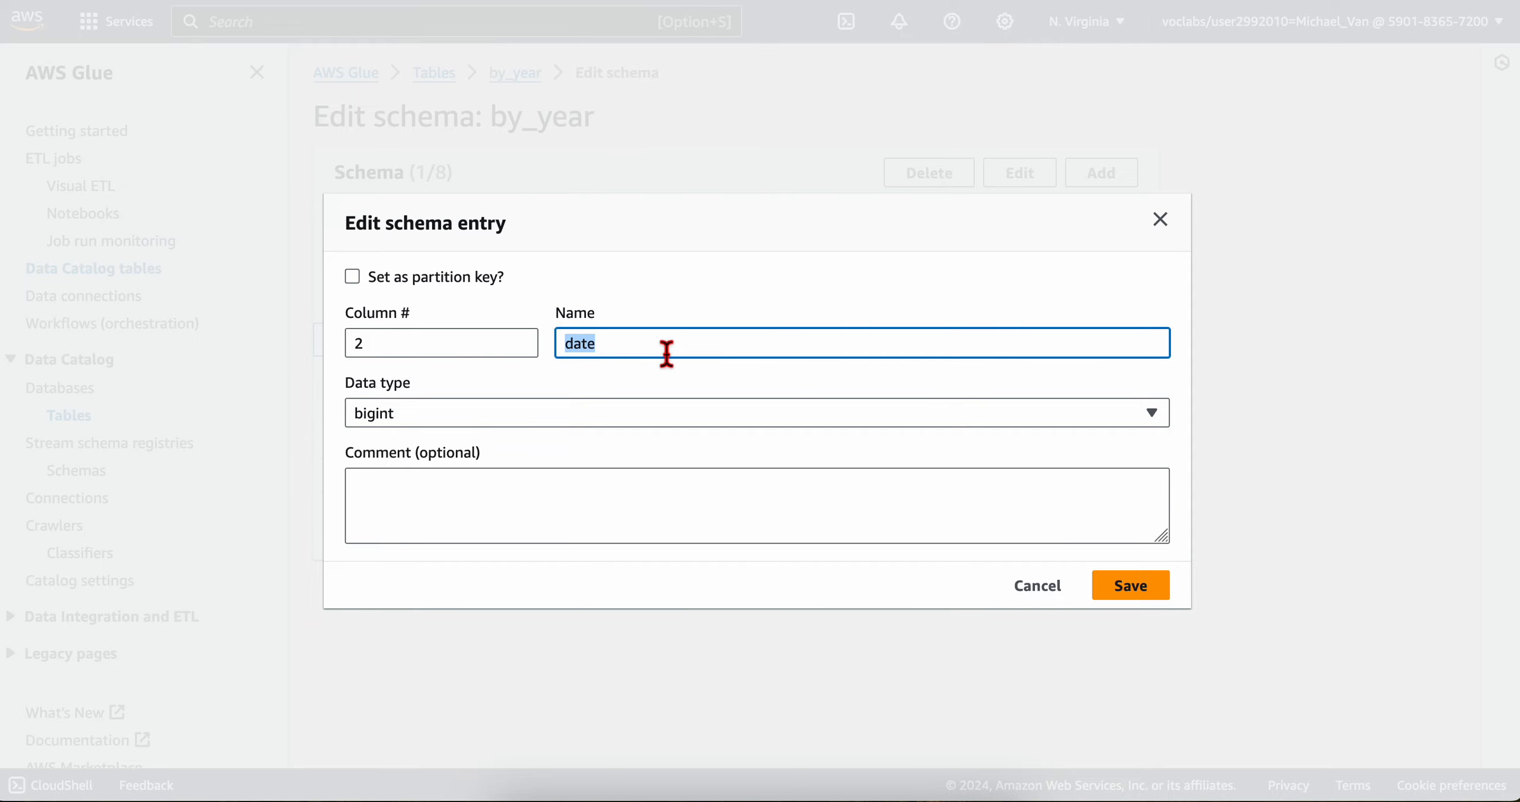
pyautogui.click(1157, 586)
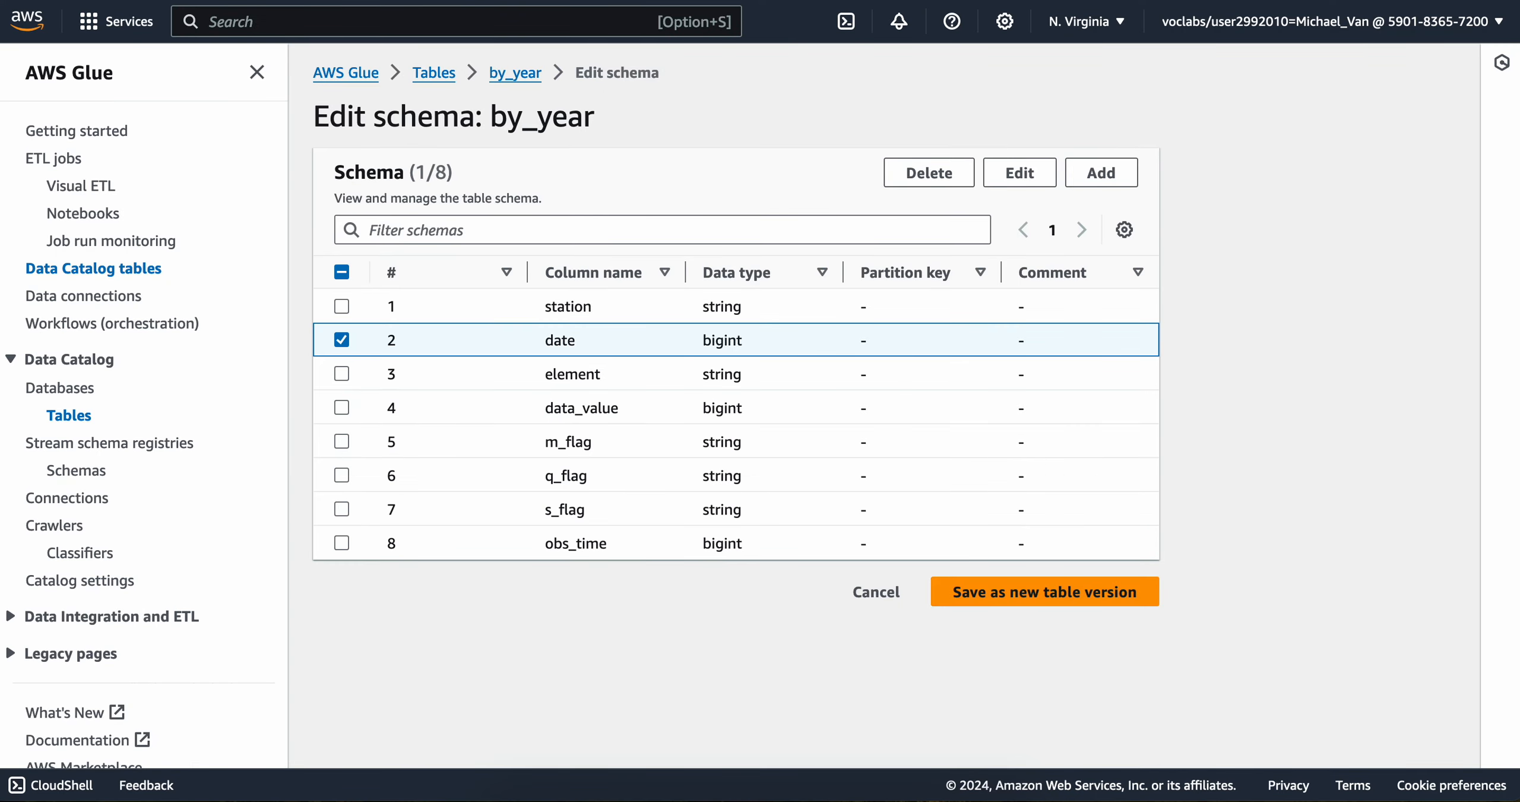
# Step: Look up the new name for the element column in the lab's table and rename the column to type
pyautogui.hotkey('ctrl', 'Left')
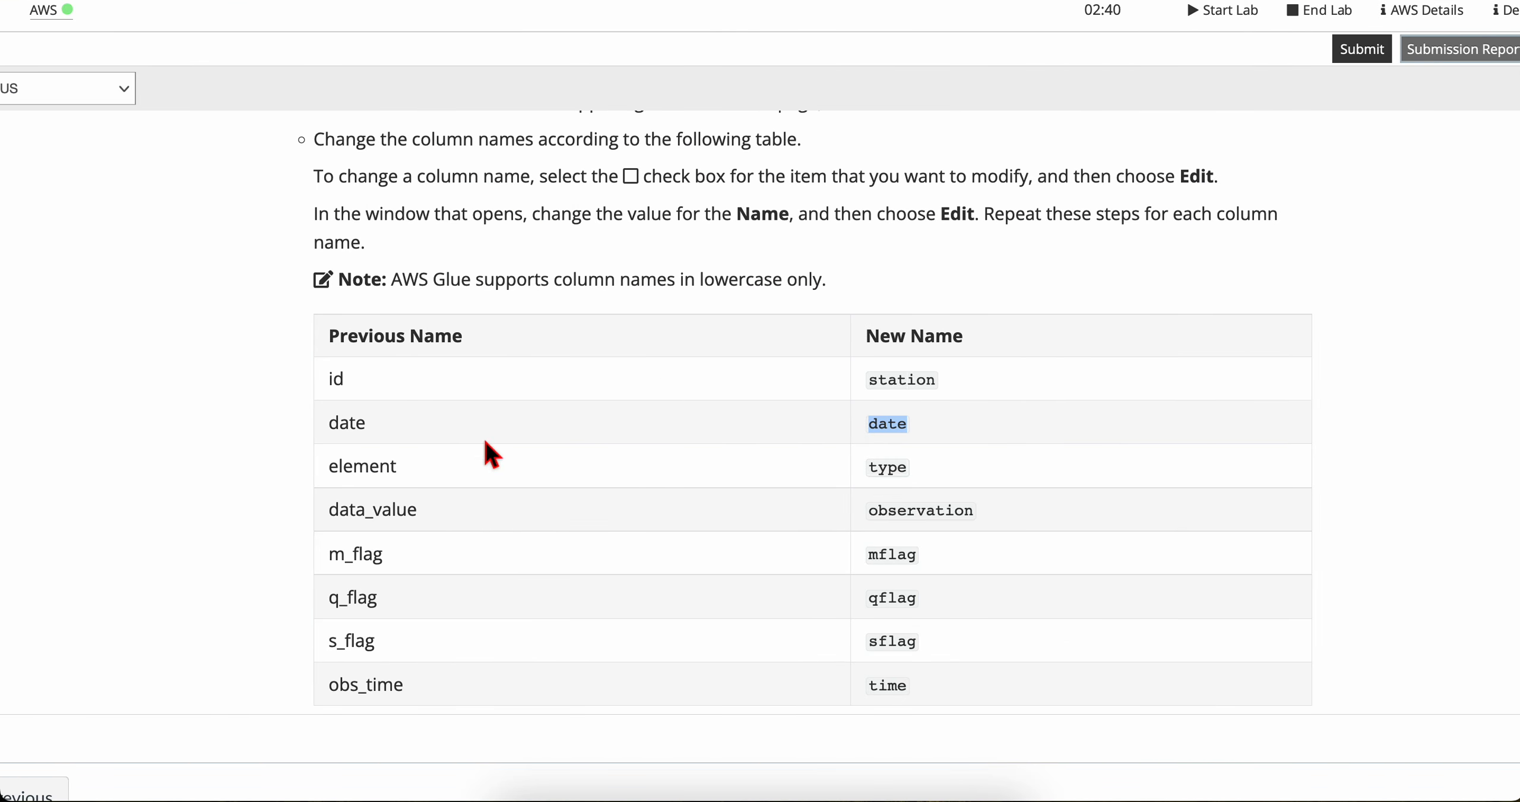
pyautogui.click(437, 484)
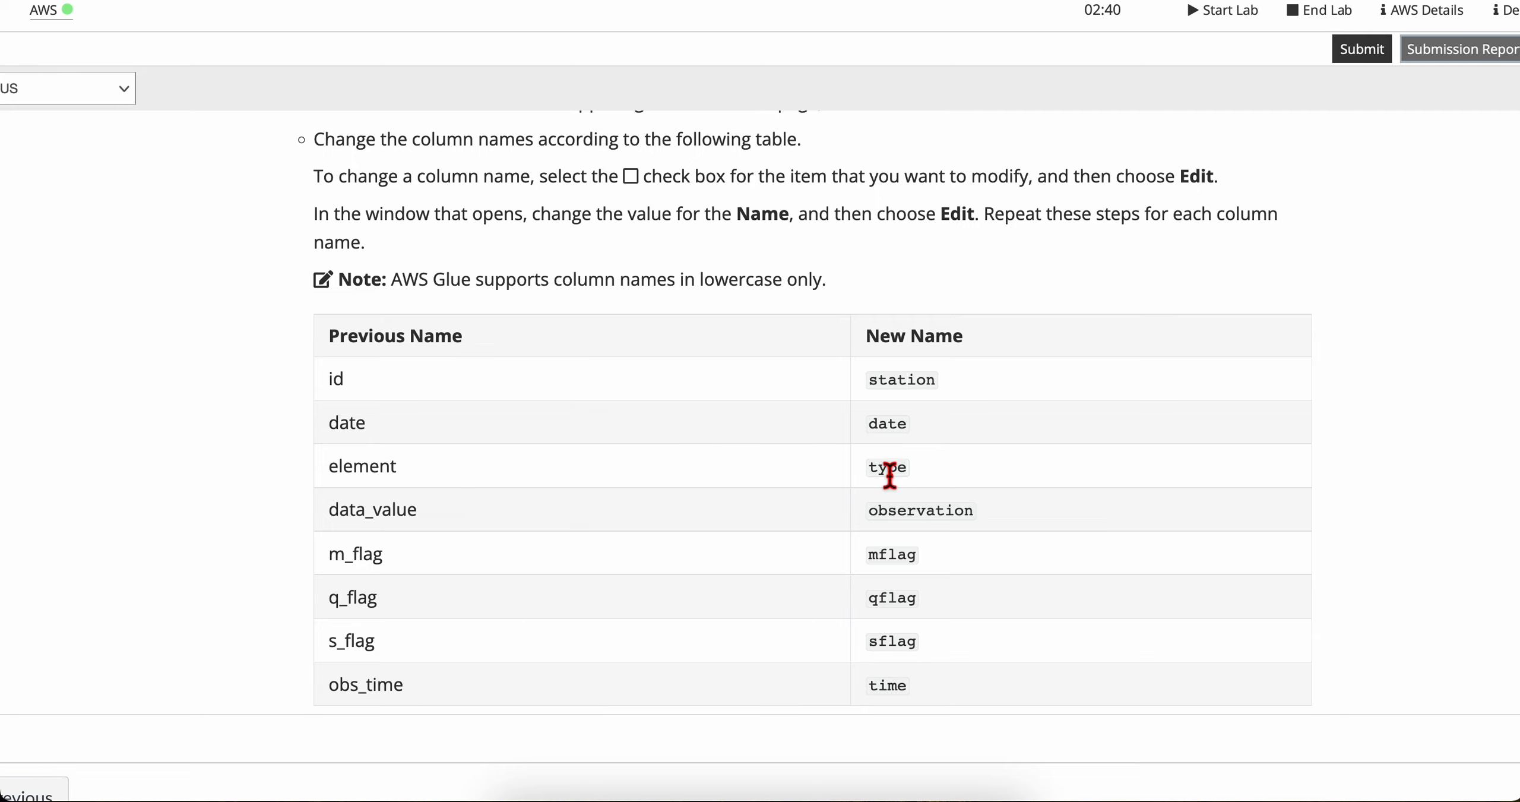
pyautogui.hotkey('ctrl', 'Right')
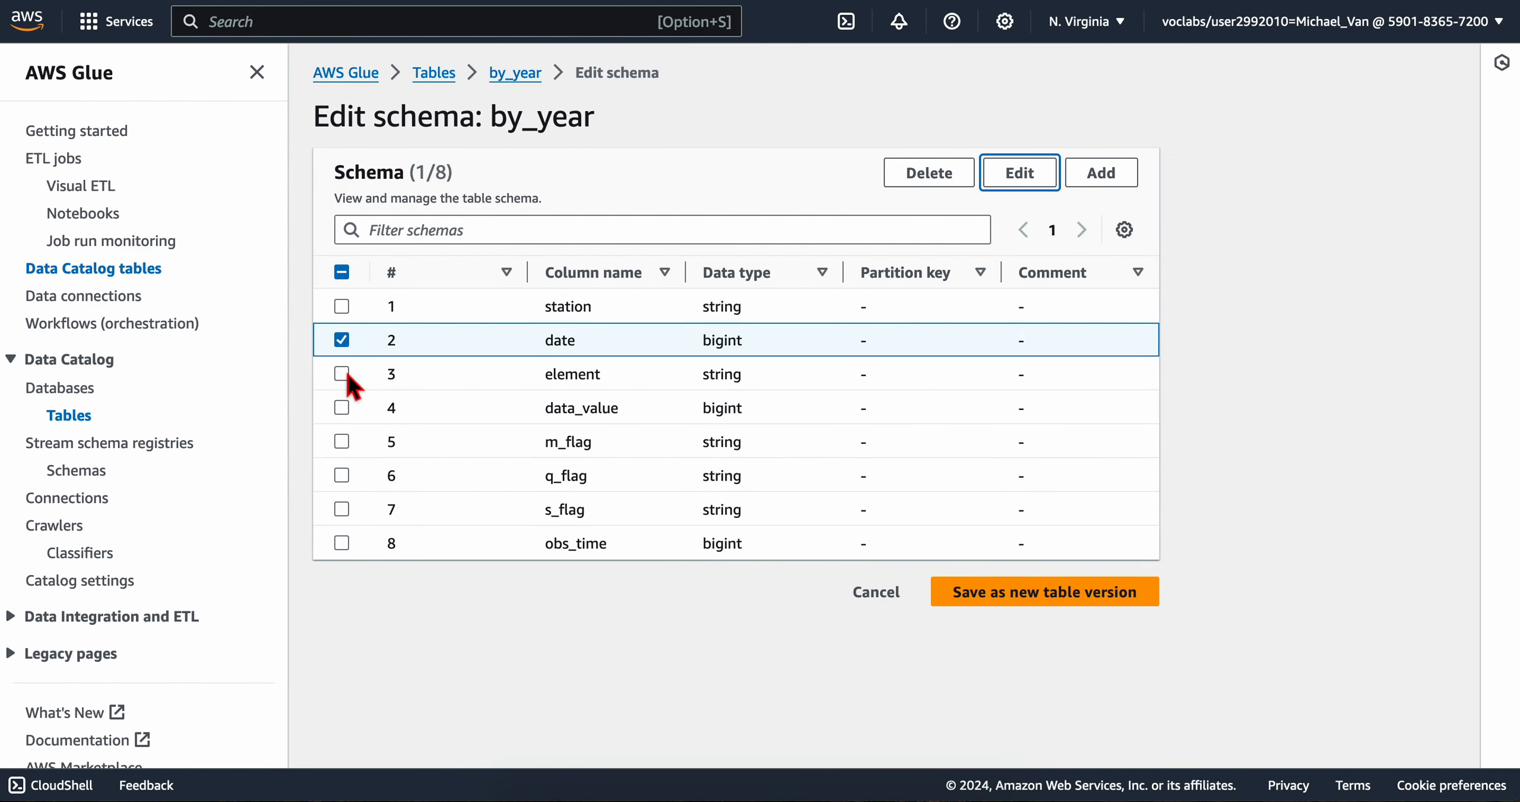
pyautogui.click(341, 374)
pyautogui.click(342, 339)
pyautogui.click(1018, 178)
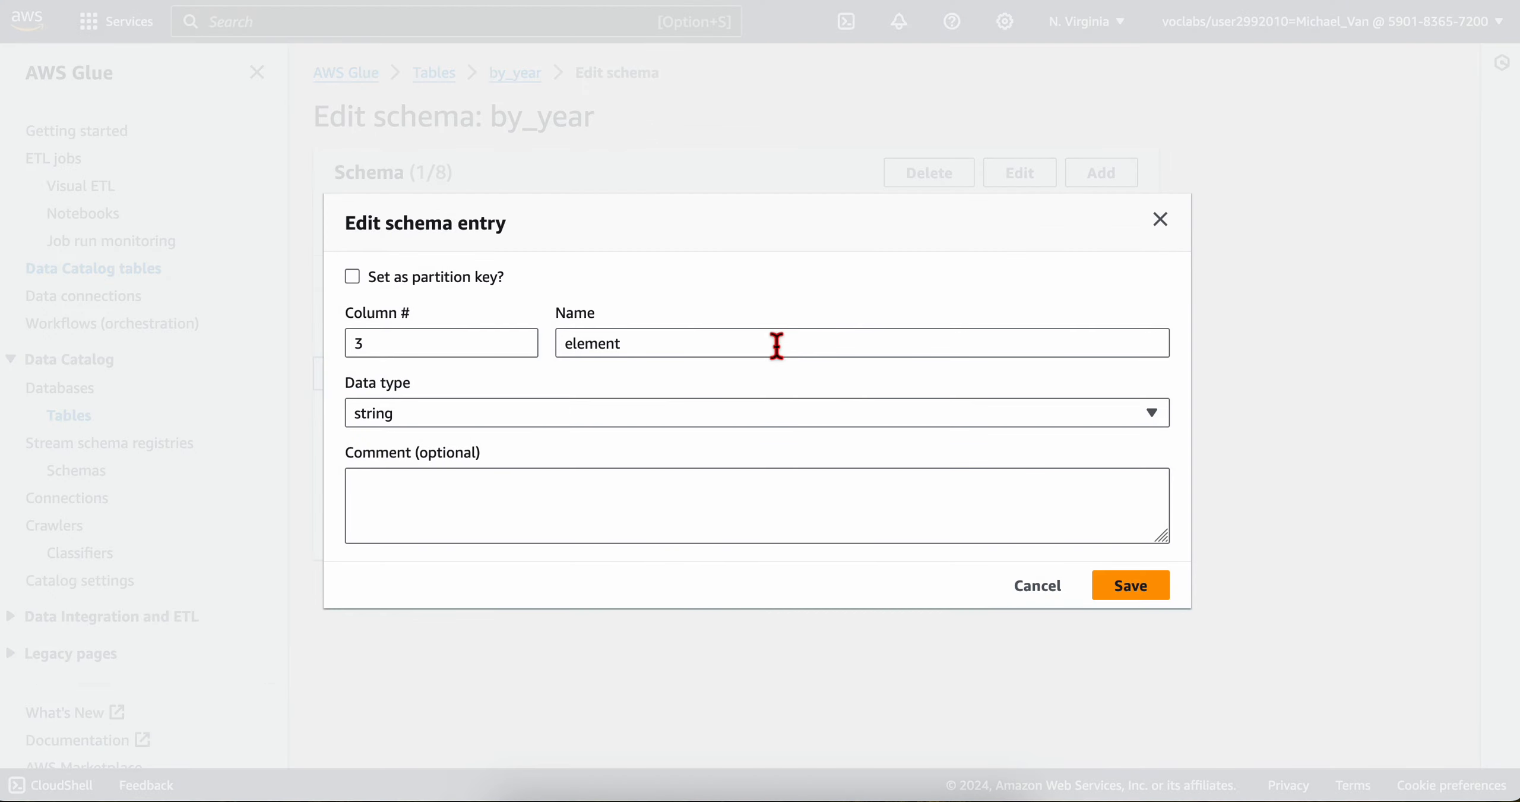
pyautogui.tripleClick(725, 356)
pyautogui.write('type')
pyautogui.click(1133, 587)
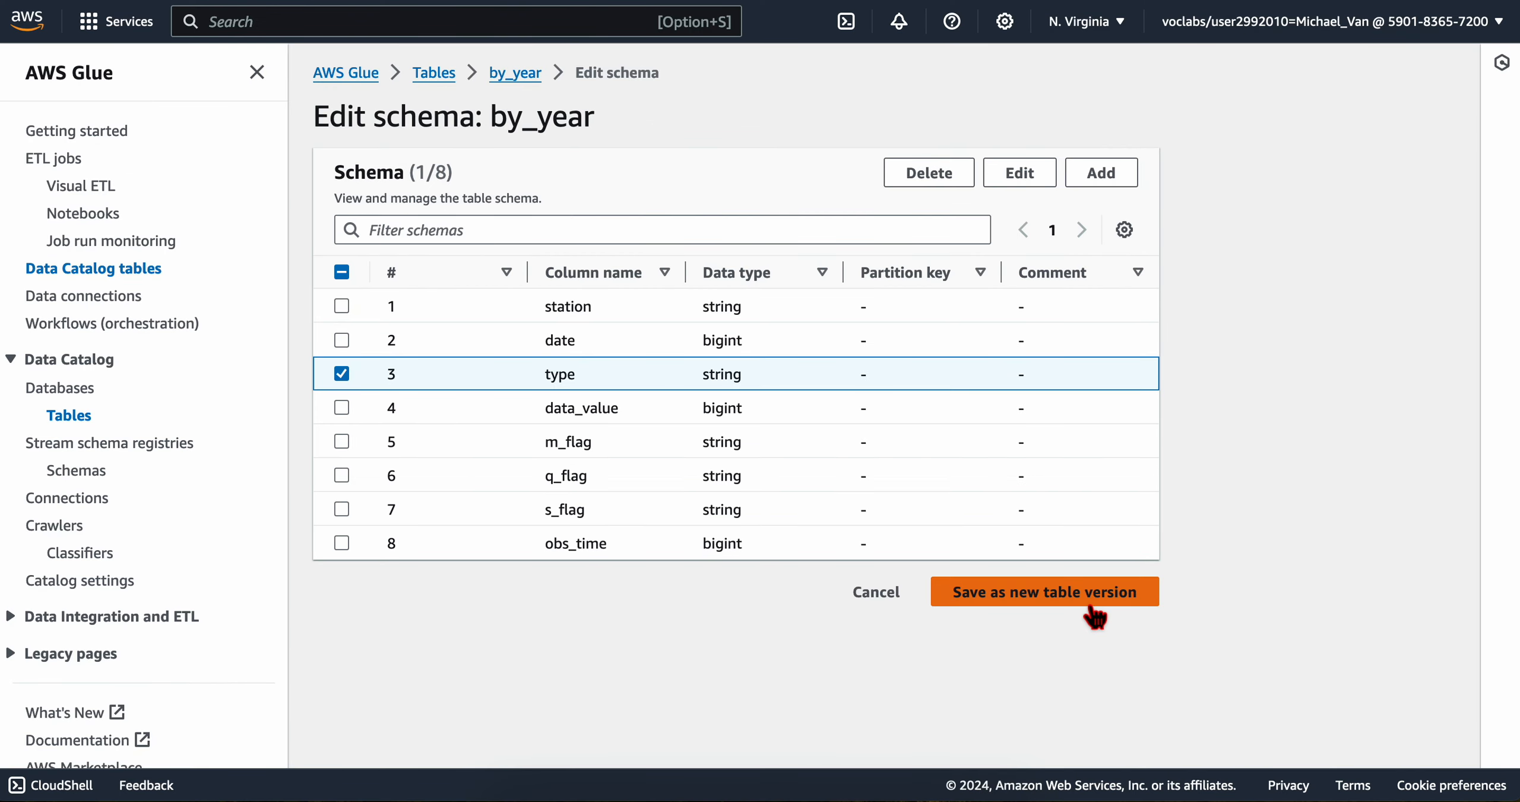
# Step: Copy the new name for data_value from the lab's table and rename that column to observation
pyautogui.click(342, 374)
pyautogui.click(342, 408)
pyautogui.press('super+Tab')
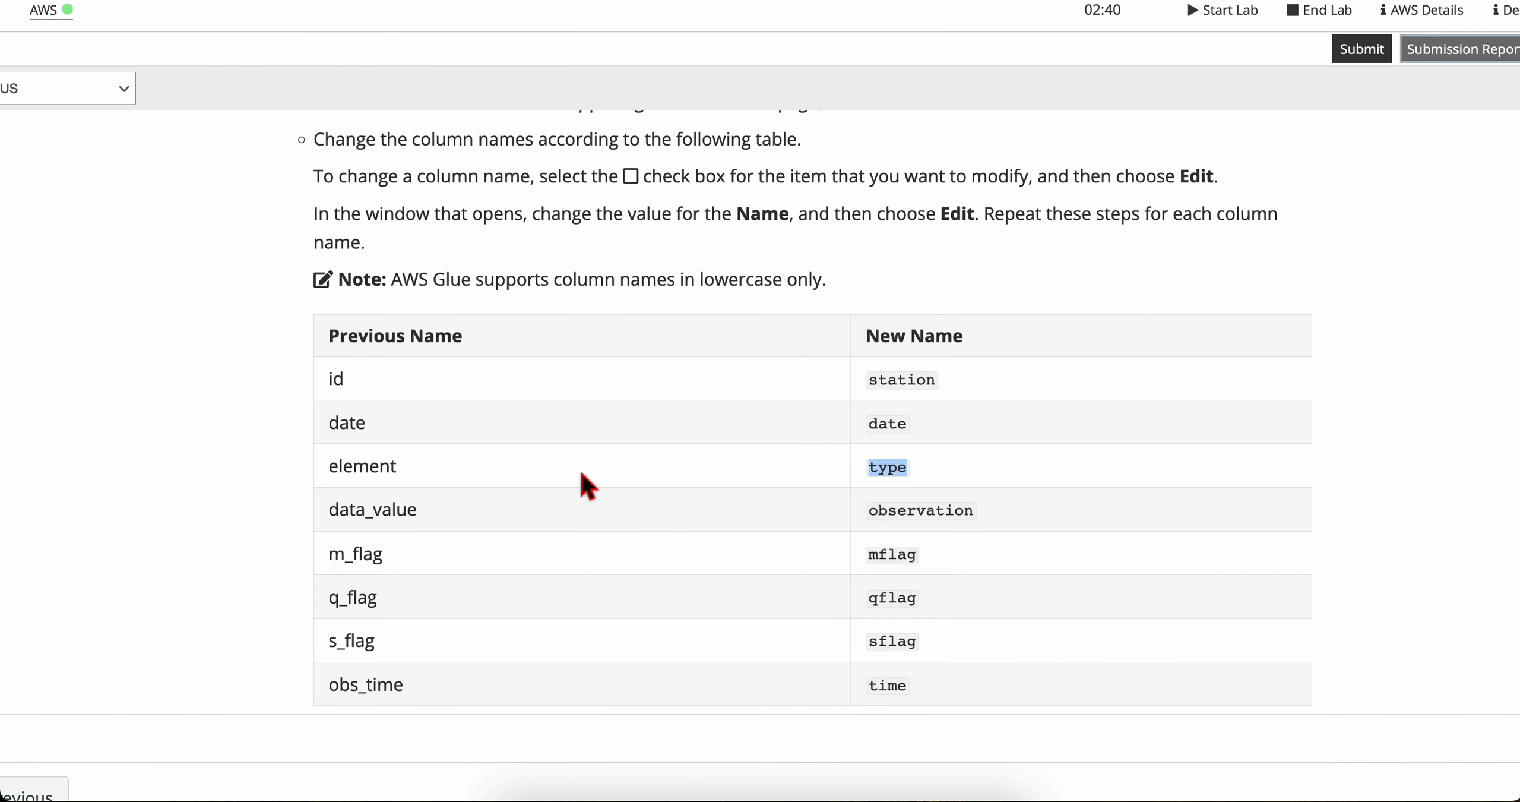
pyautogui.scroll(-2, 618, 516)
pyautogui.doubleClick(916, 465)
pyautogui.press('super+c')
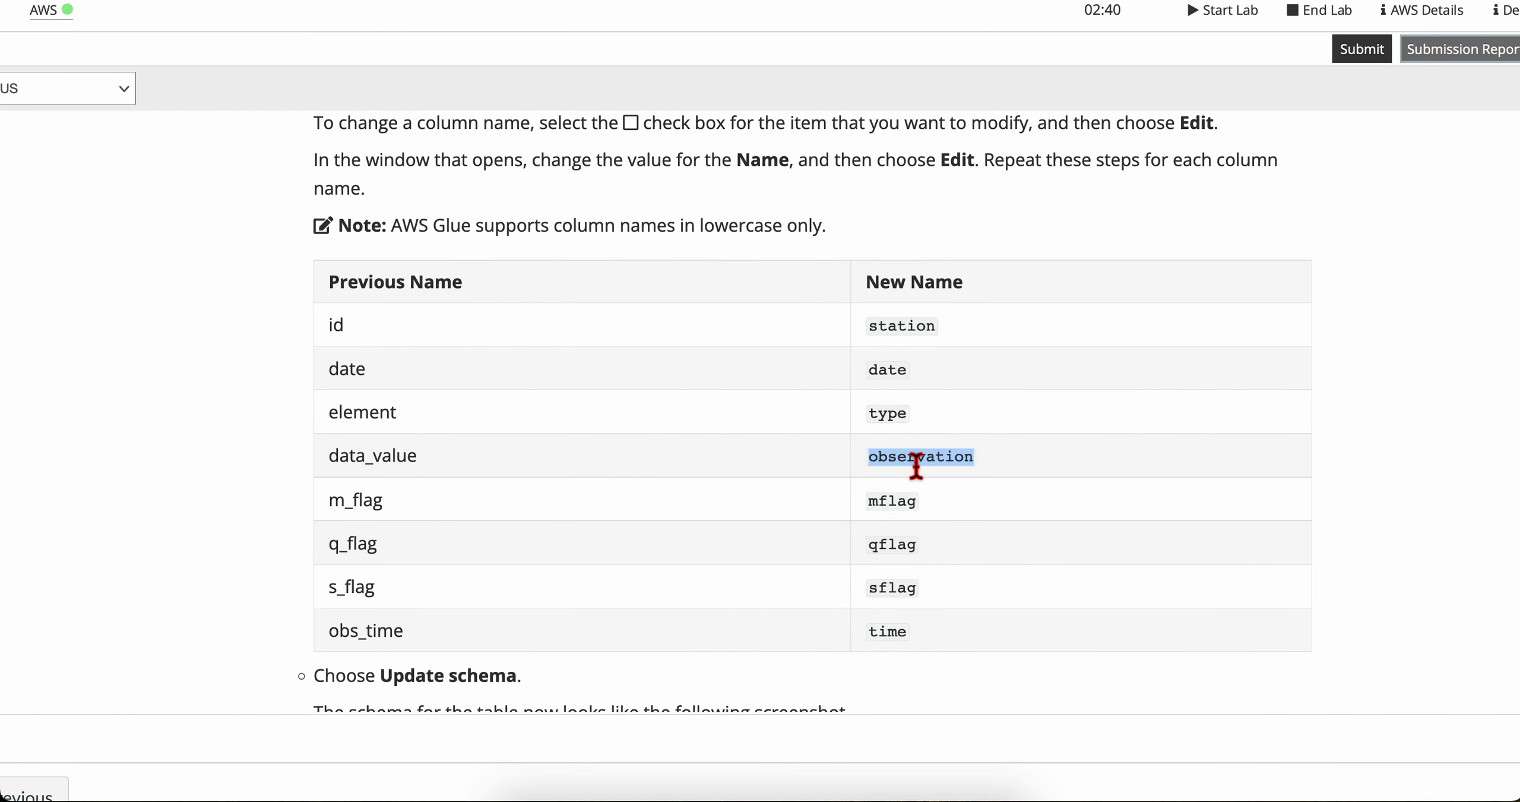
pyautogui.press('super+Tab')
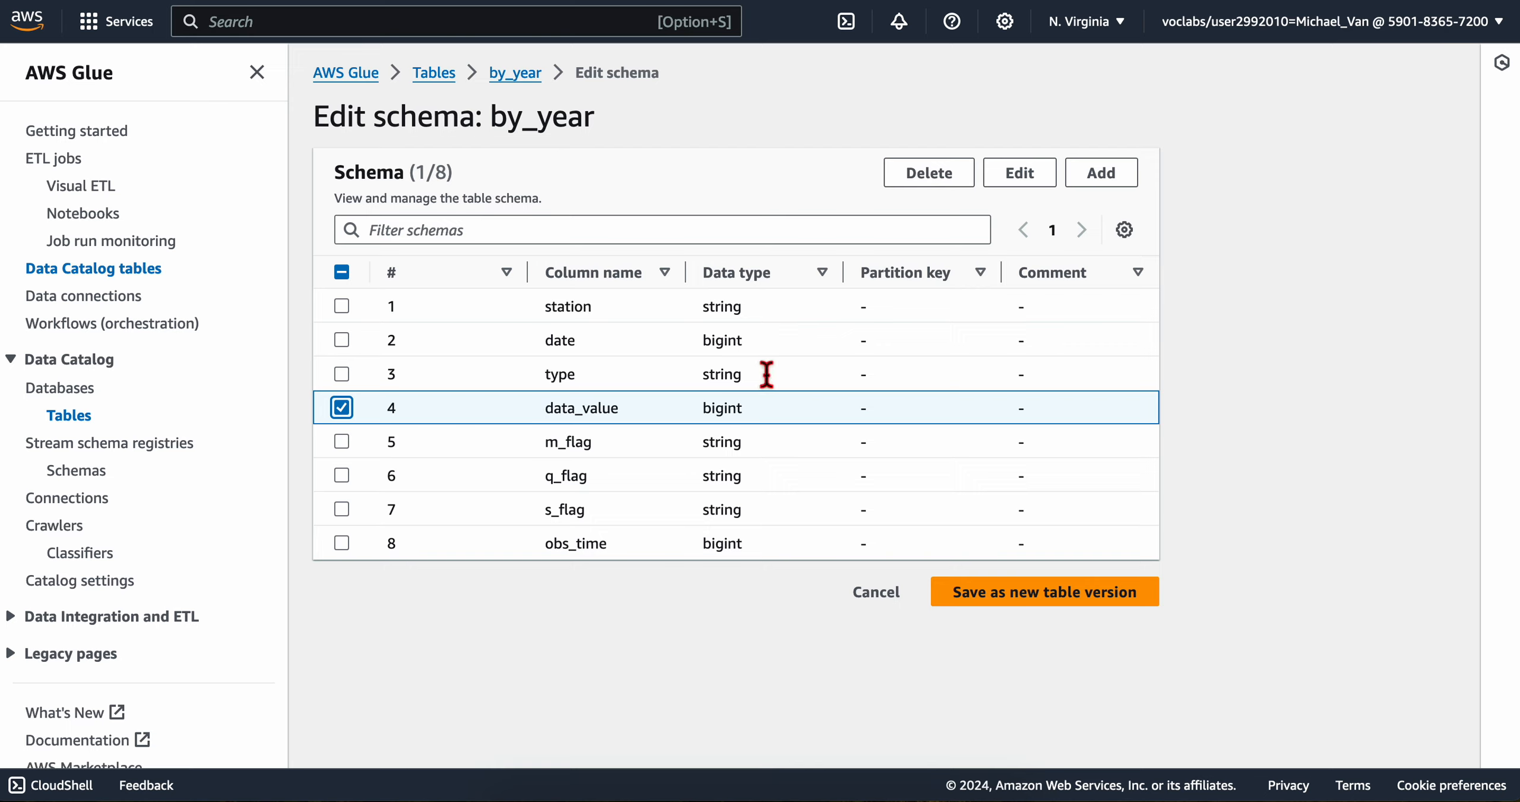
pyautogui.click(1044, 178)
pyautogui.click(774, 357)
pyautogui.doubleClick(772, 356)
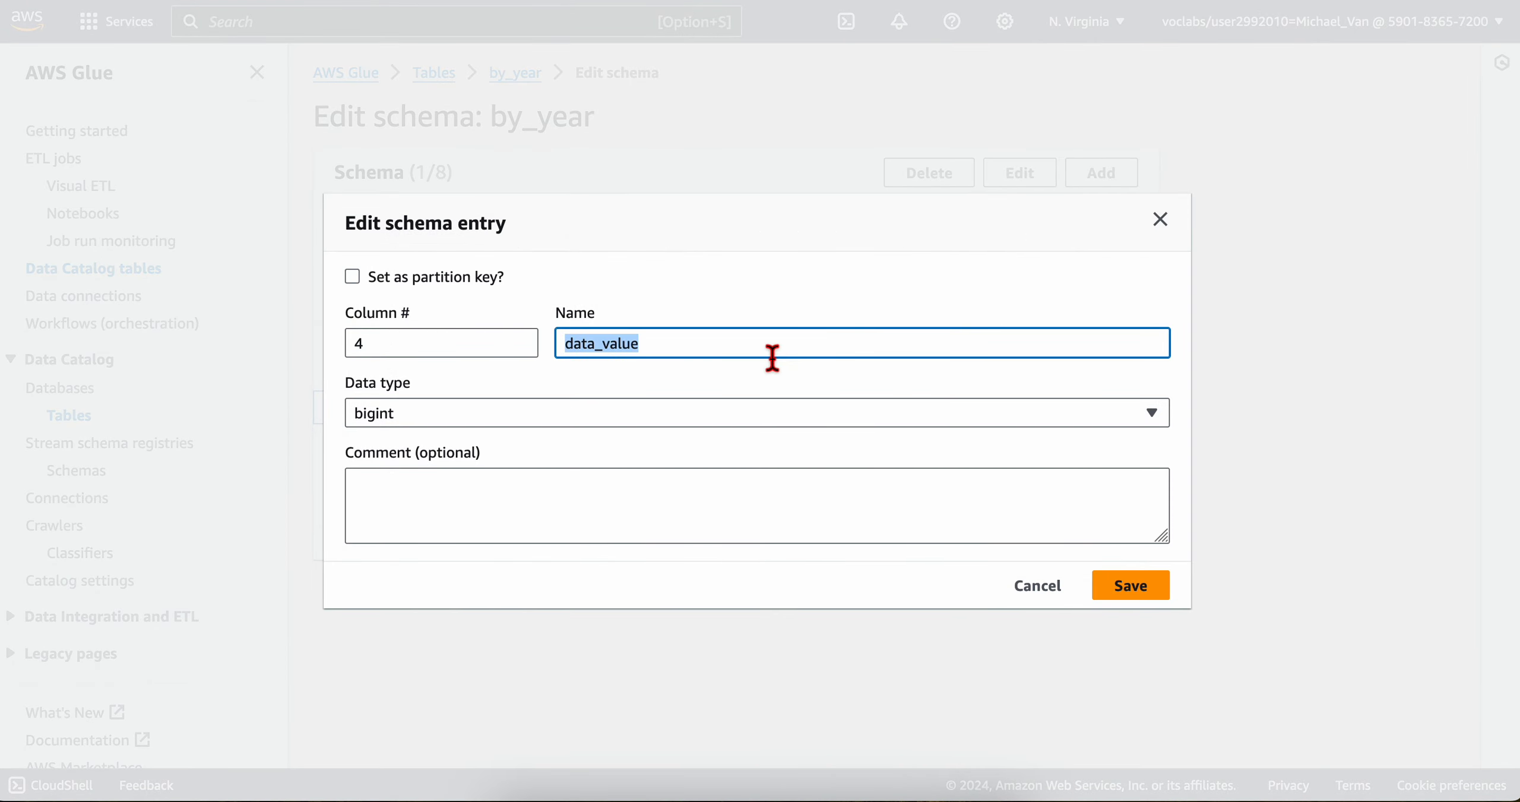
pyautogui.press('super+v')
pyautogui.click(1120, 586)
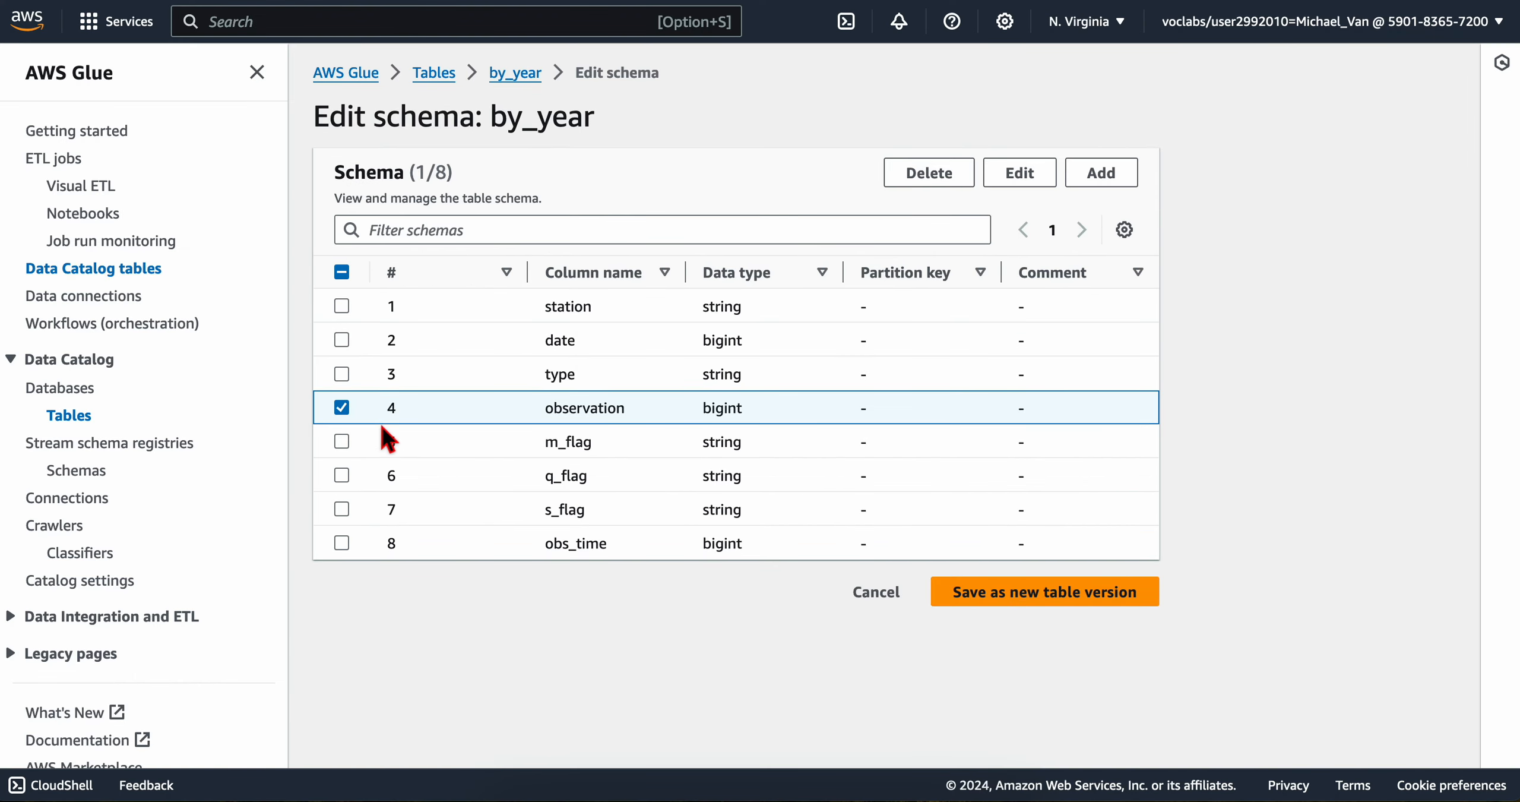
# Step: Rename the m_flag column to mflag, using the name copied from the lab's table
pyautogui.click(341, 407)
pyautogui.click(342, 441)
pyautogui.press('super+Tab')
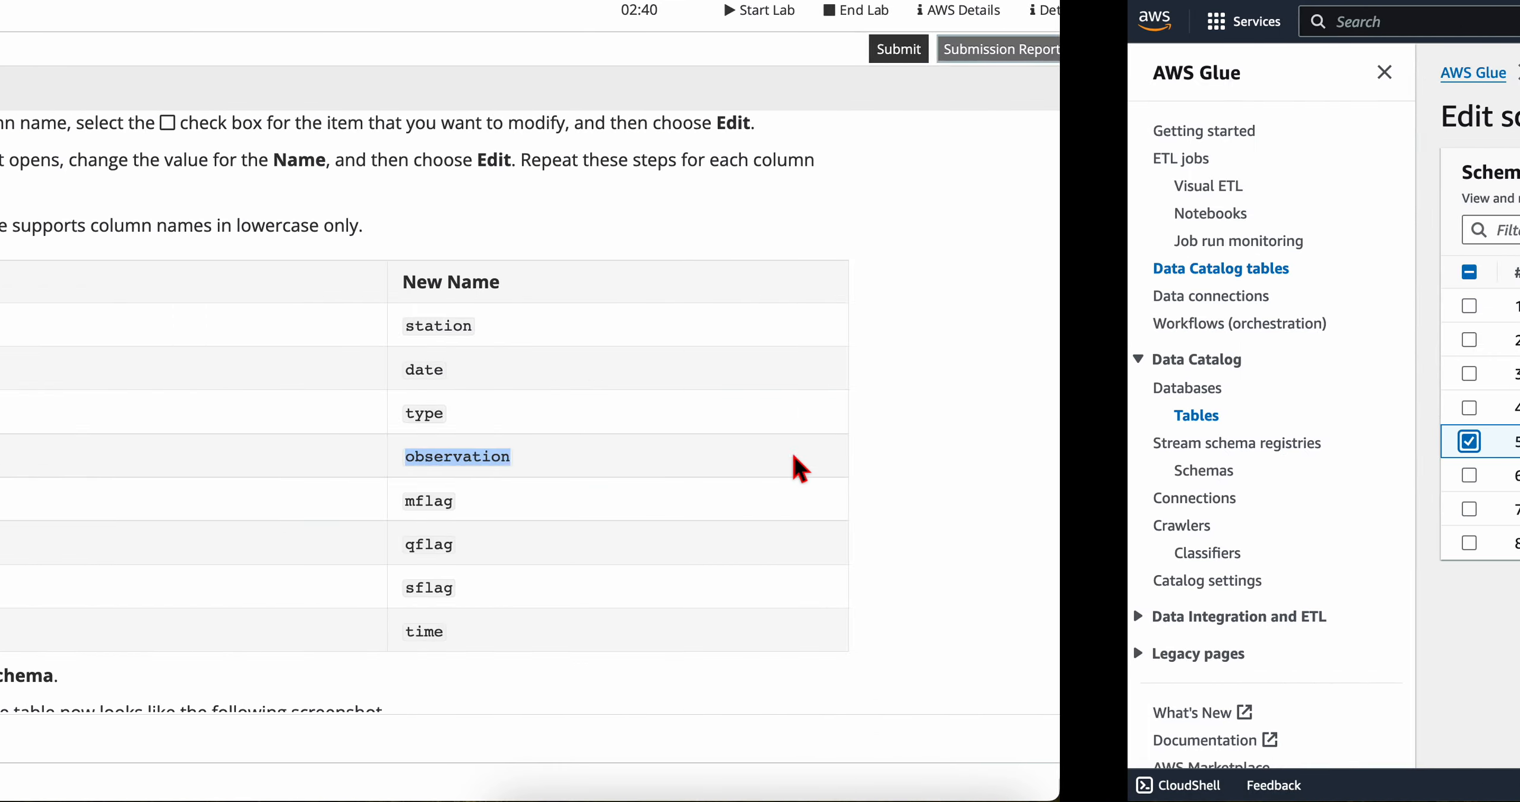
pyautogui.click(906, 510)
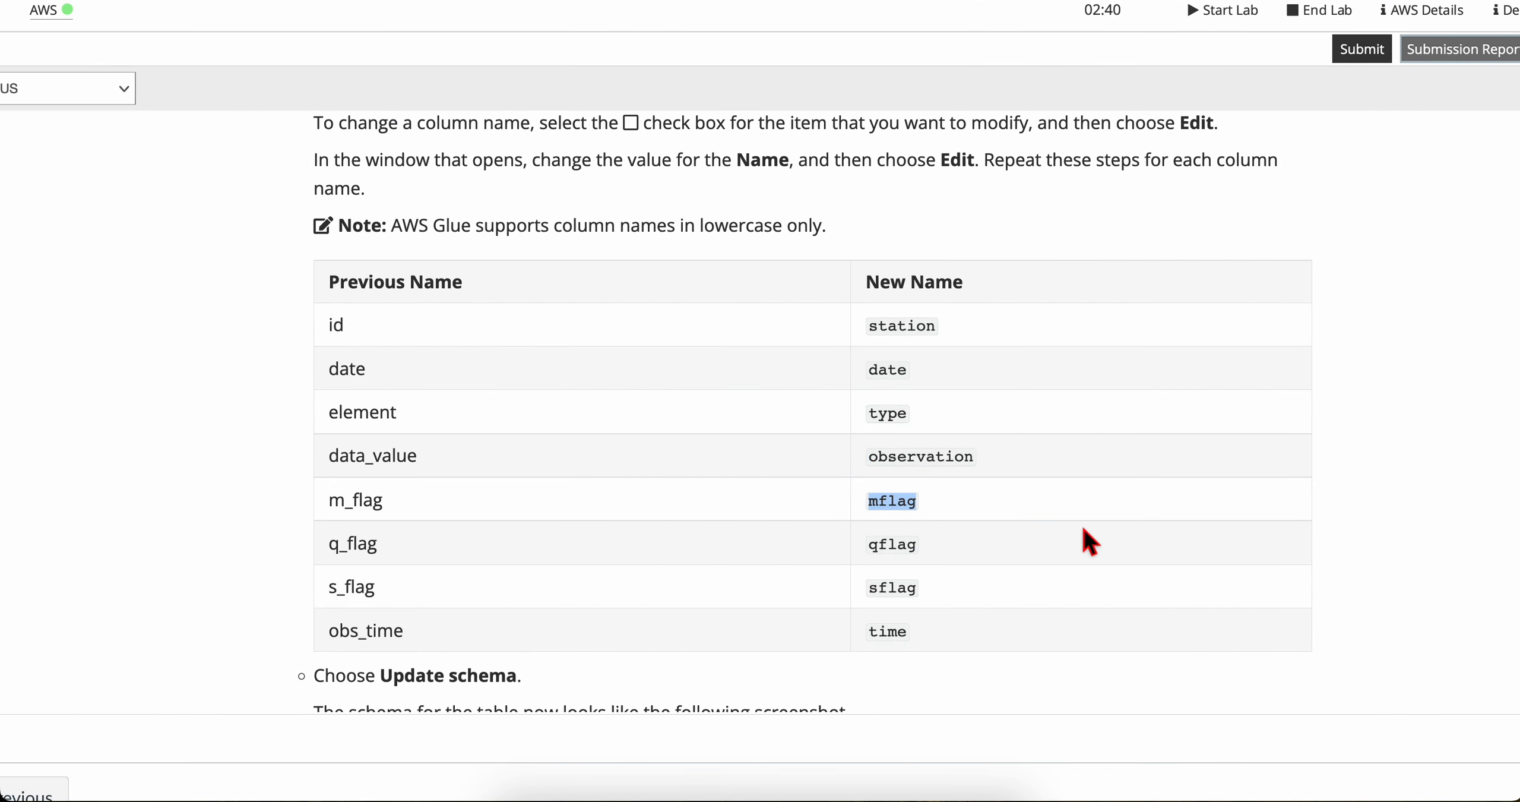
pyautogui.press('super+Tab')
pyautogui.click(1037, 174)
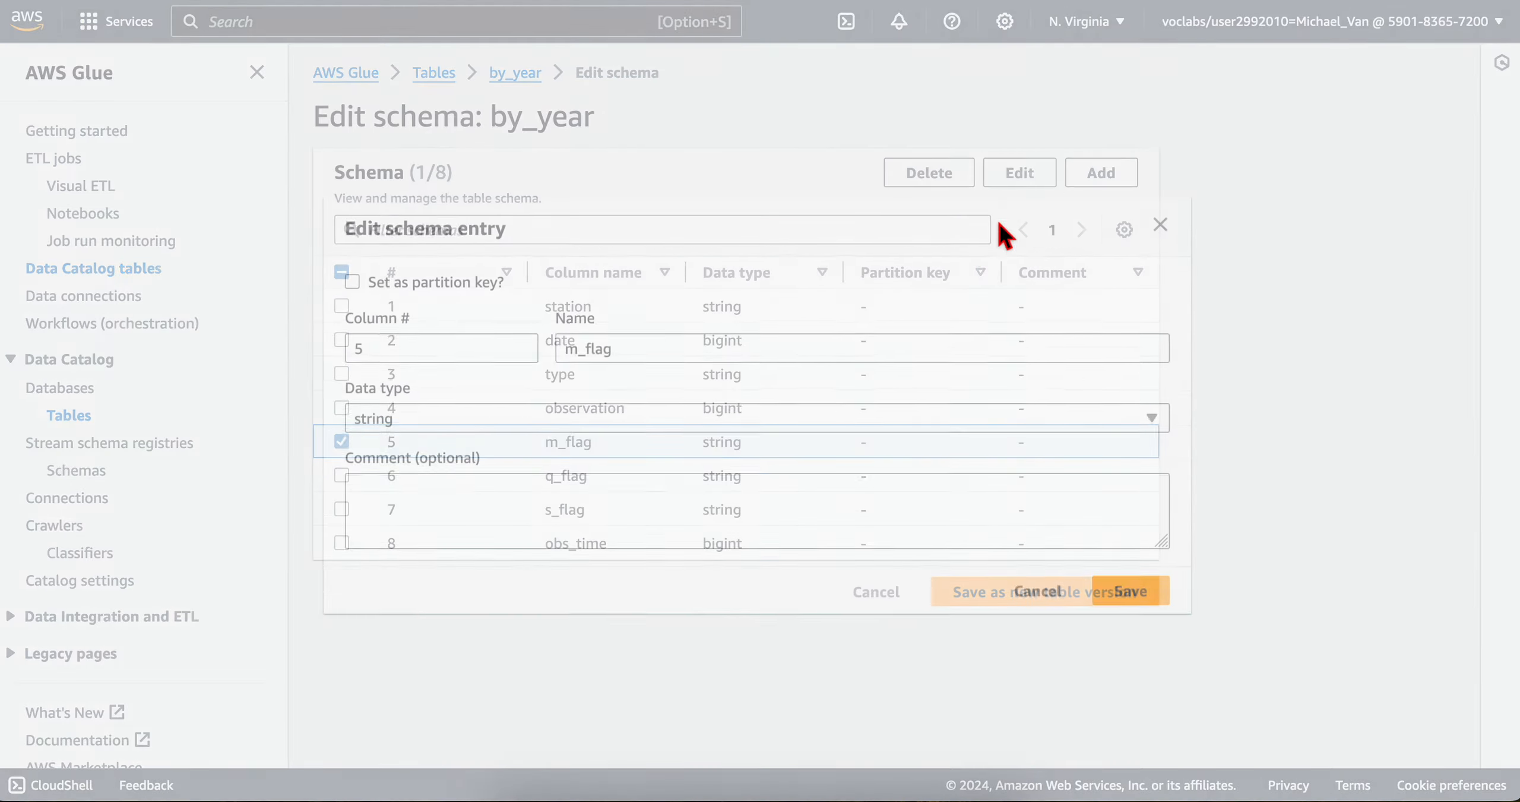
pyautogui.doubleClick(630, 356)
pyautogui.write('mflag')
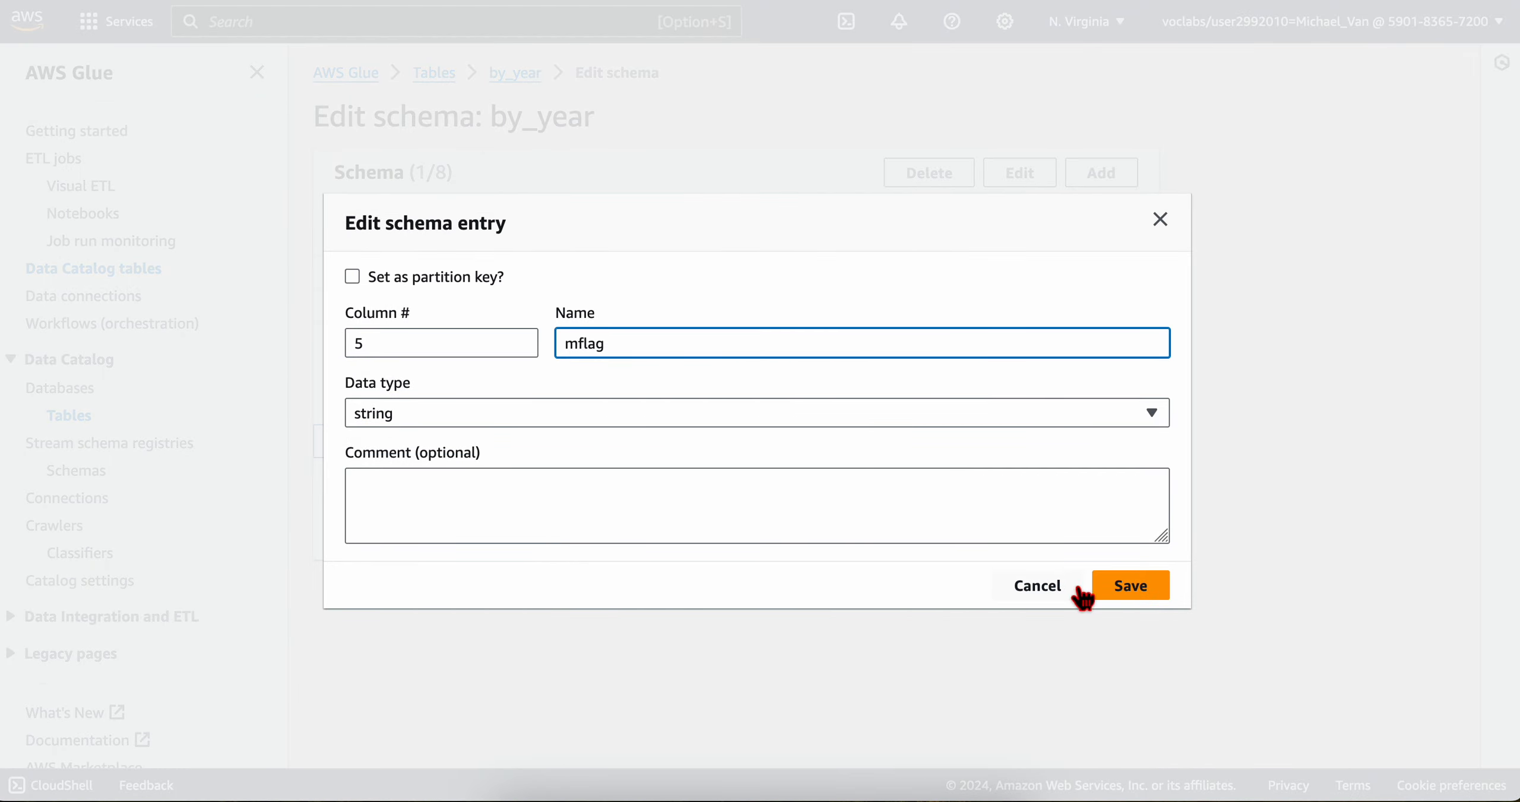
pyautogui.click(1131, 593)
# Step: Rename the q_flag column to qflag, using the name copied from the lab's table
pyautogui.click(342, 442)
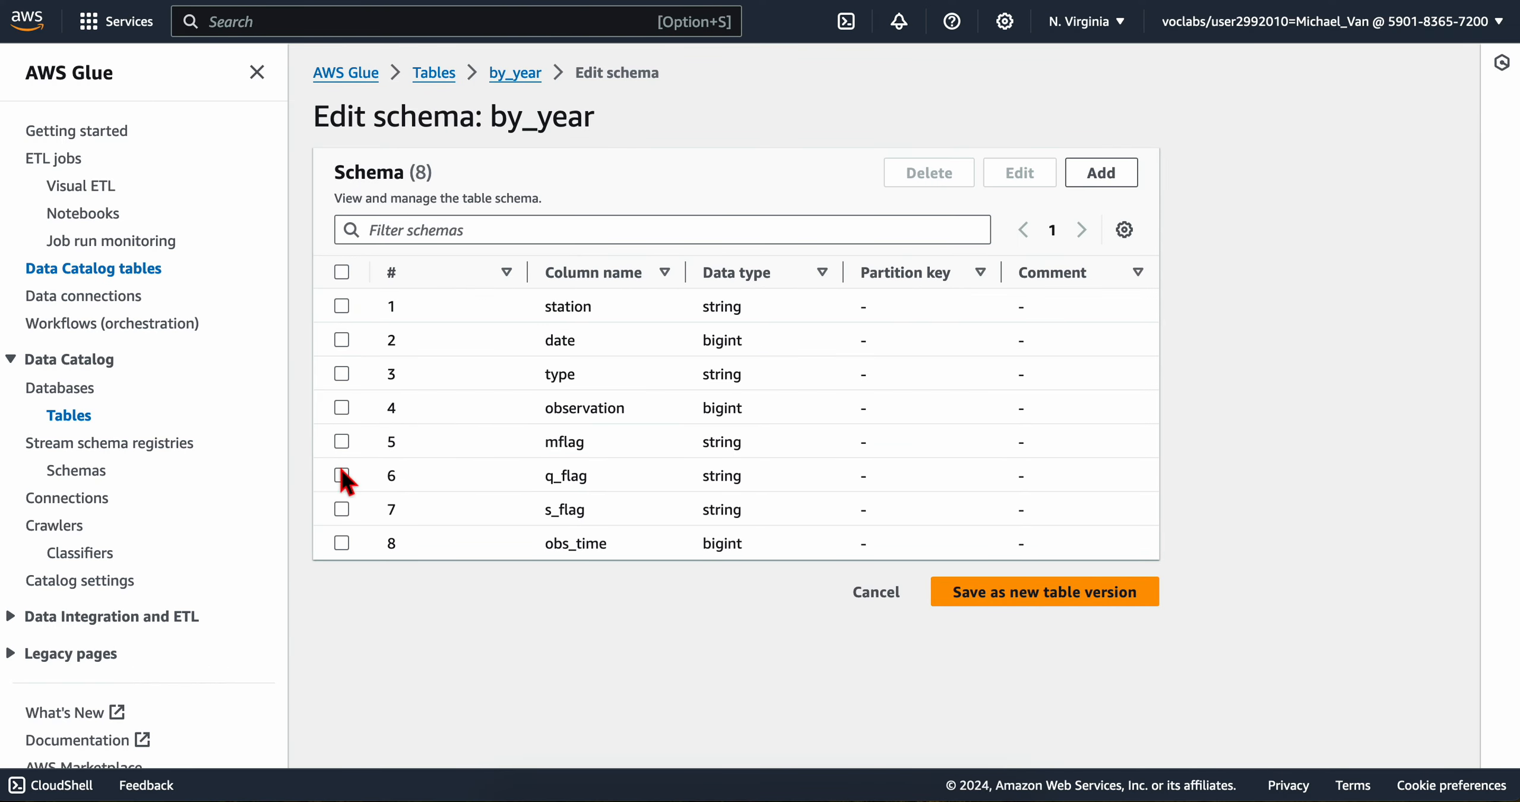
pyautogui.click(342, 475)
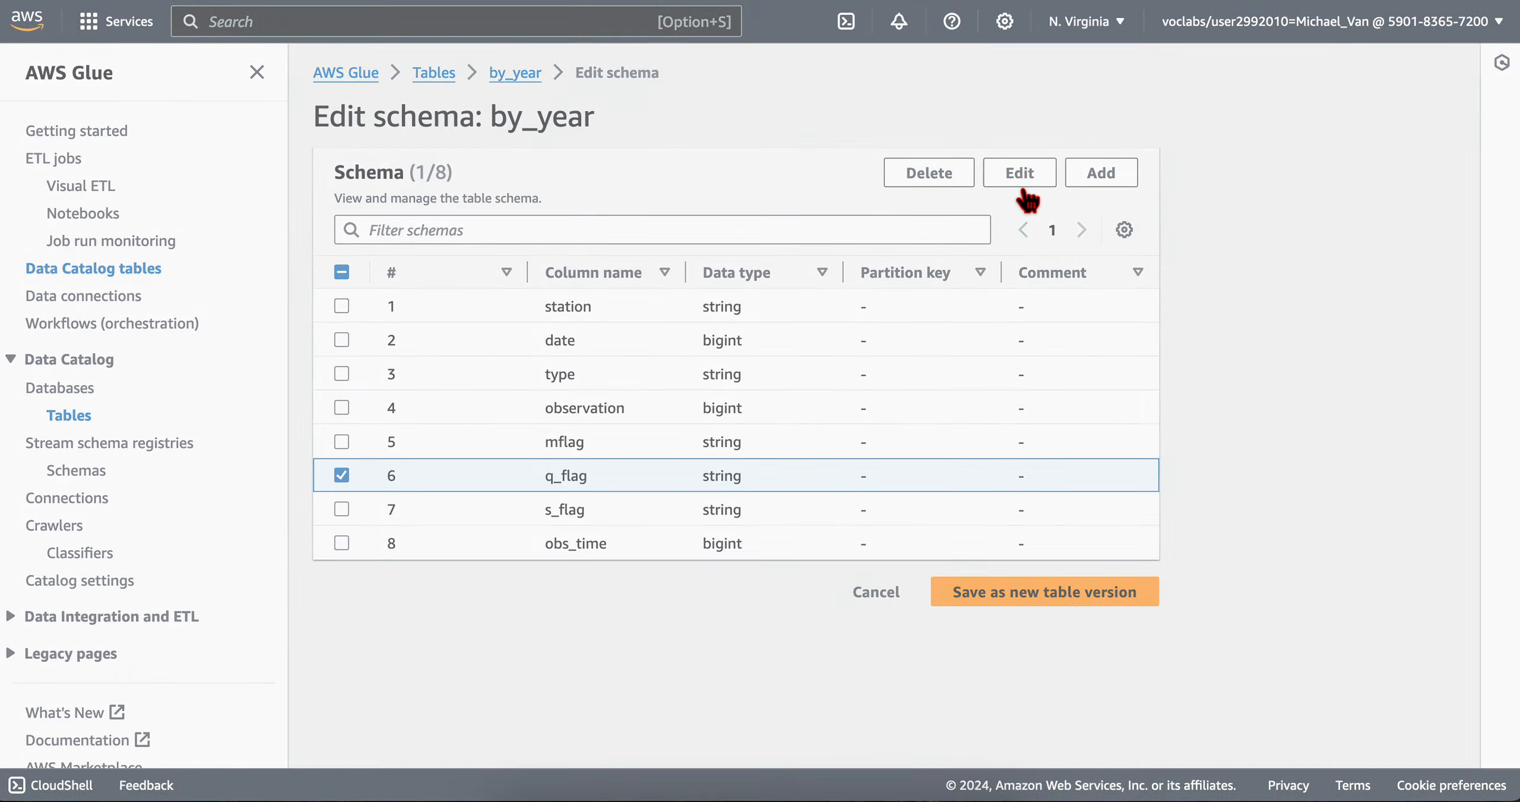
pyautogui.click(1023, 188)
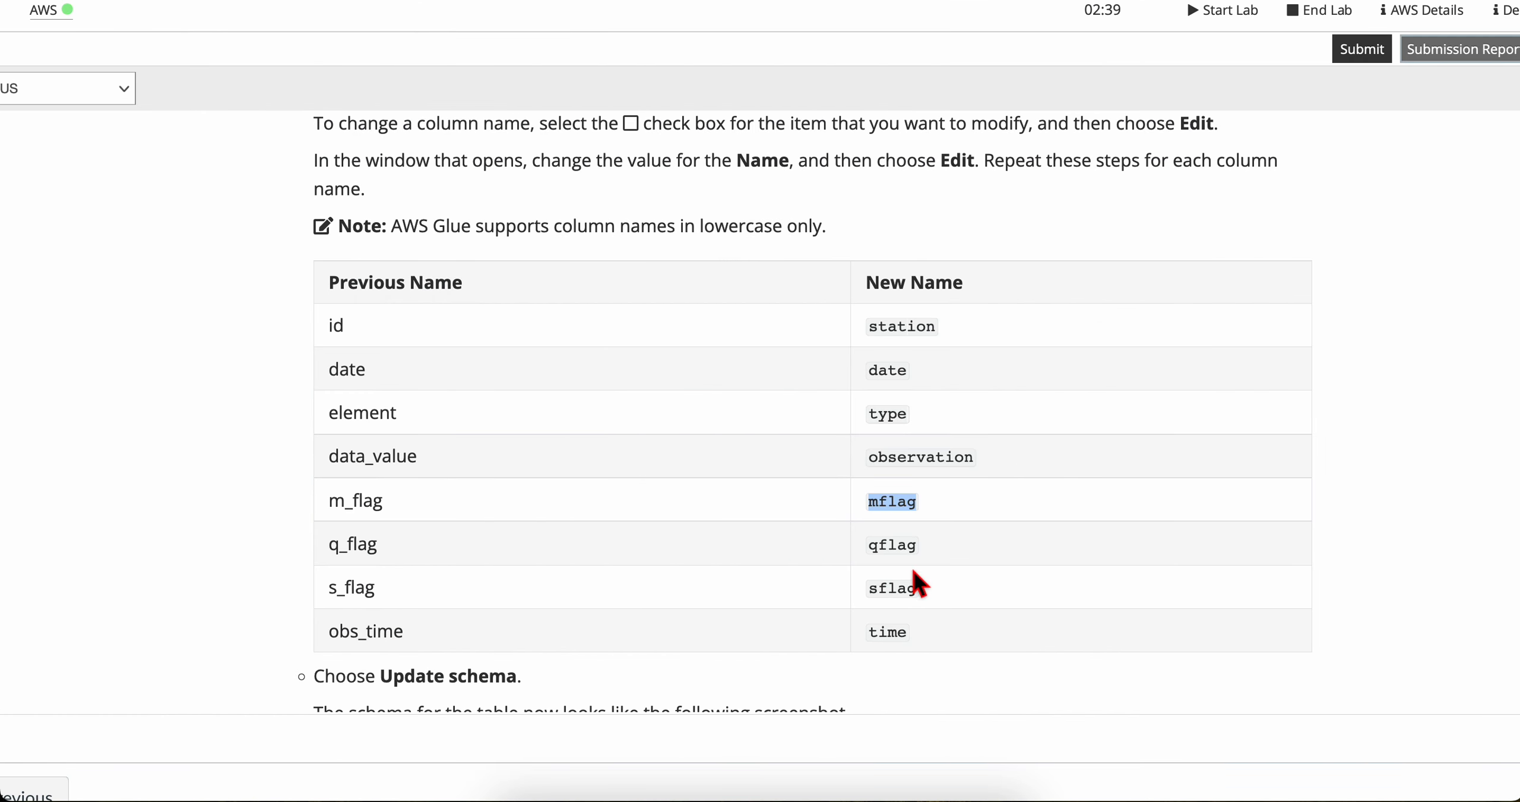
pyautogui.click(902, 551)
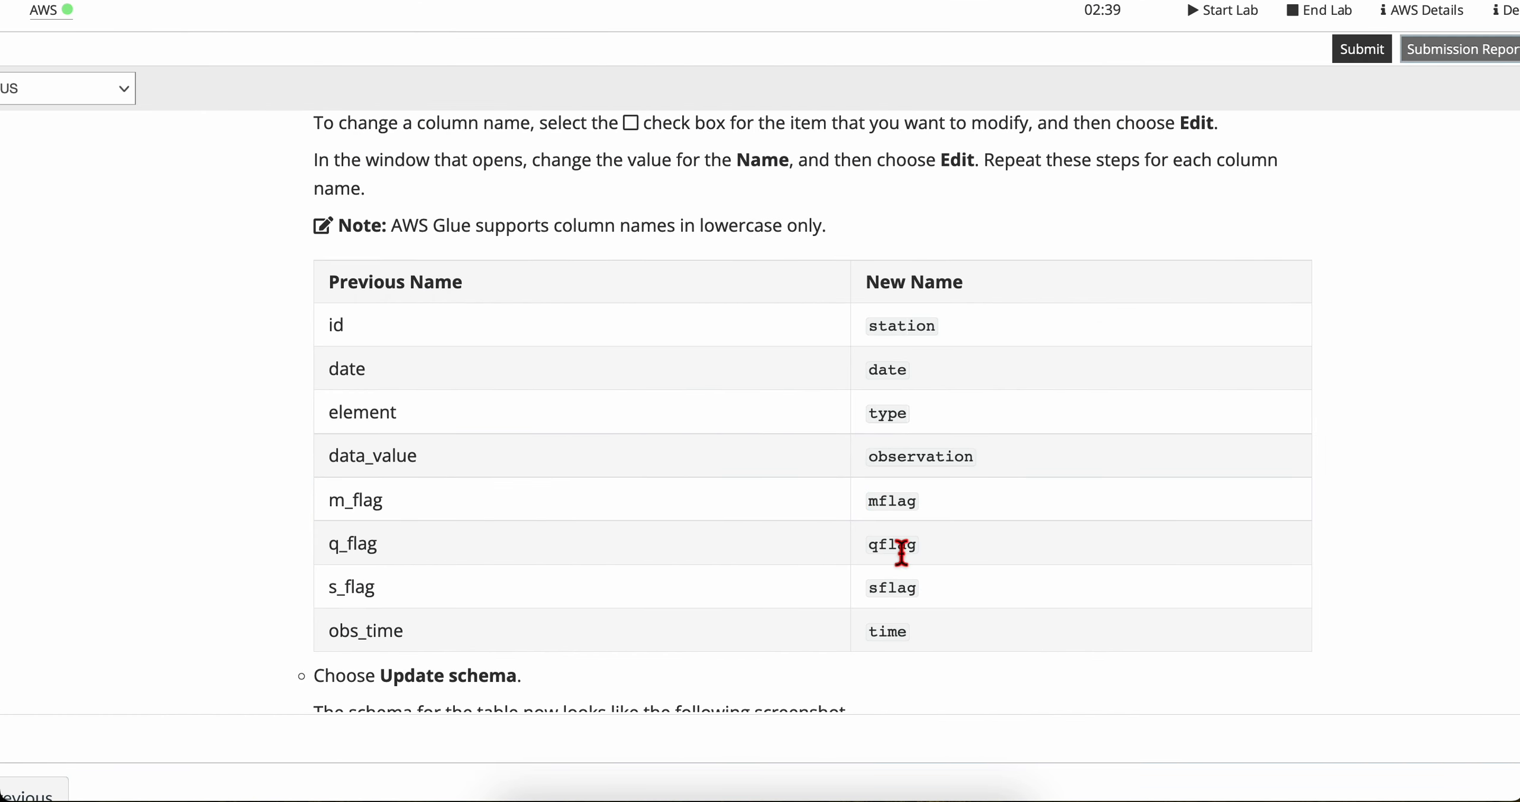
pyautogui.hotkey('ctrl', 'Right')
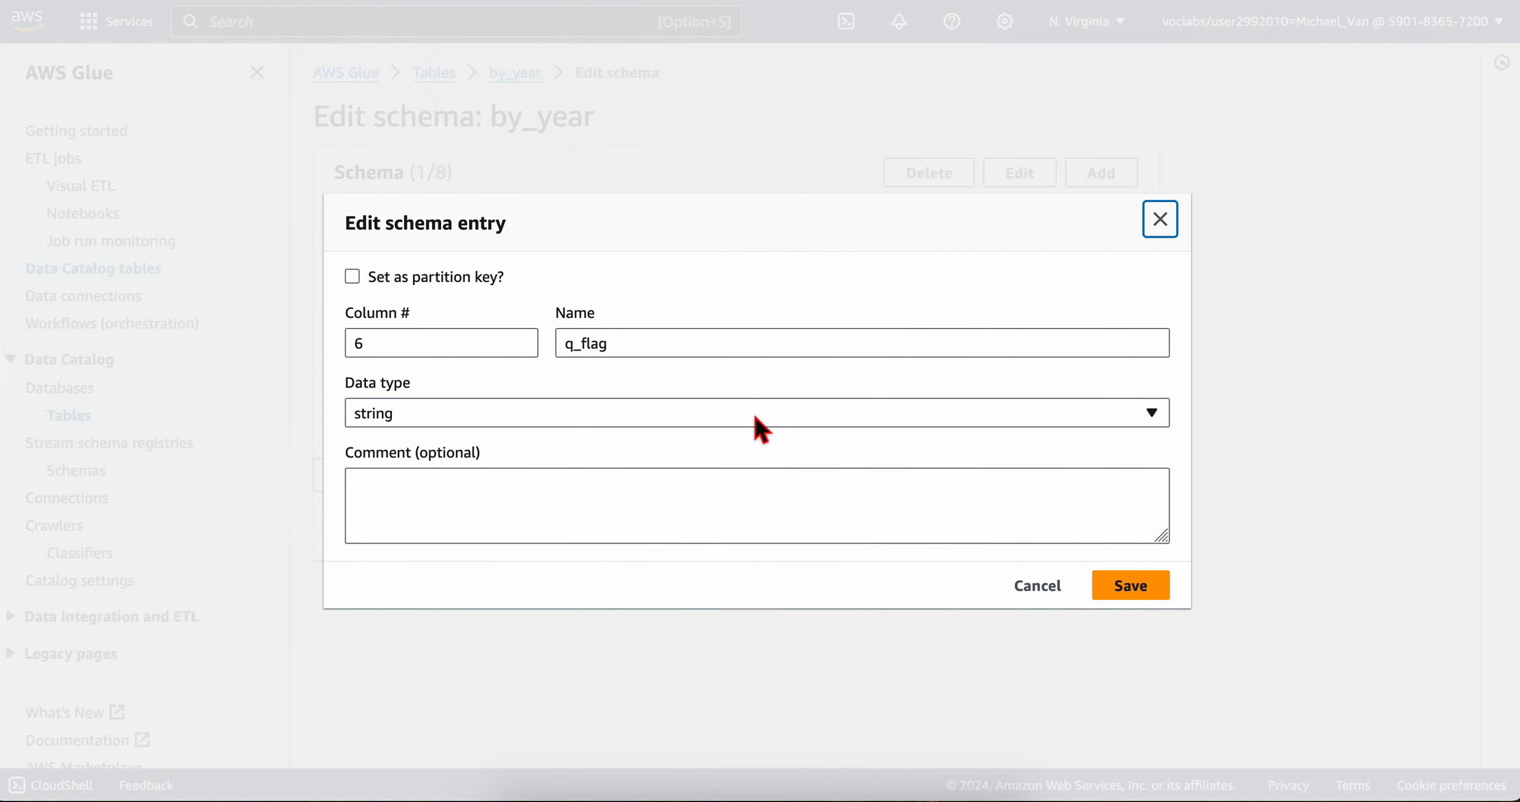
pyautogui.click(778, 344)
pyautogui.doubleClick(778, 351)
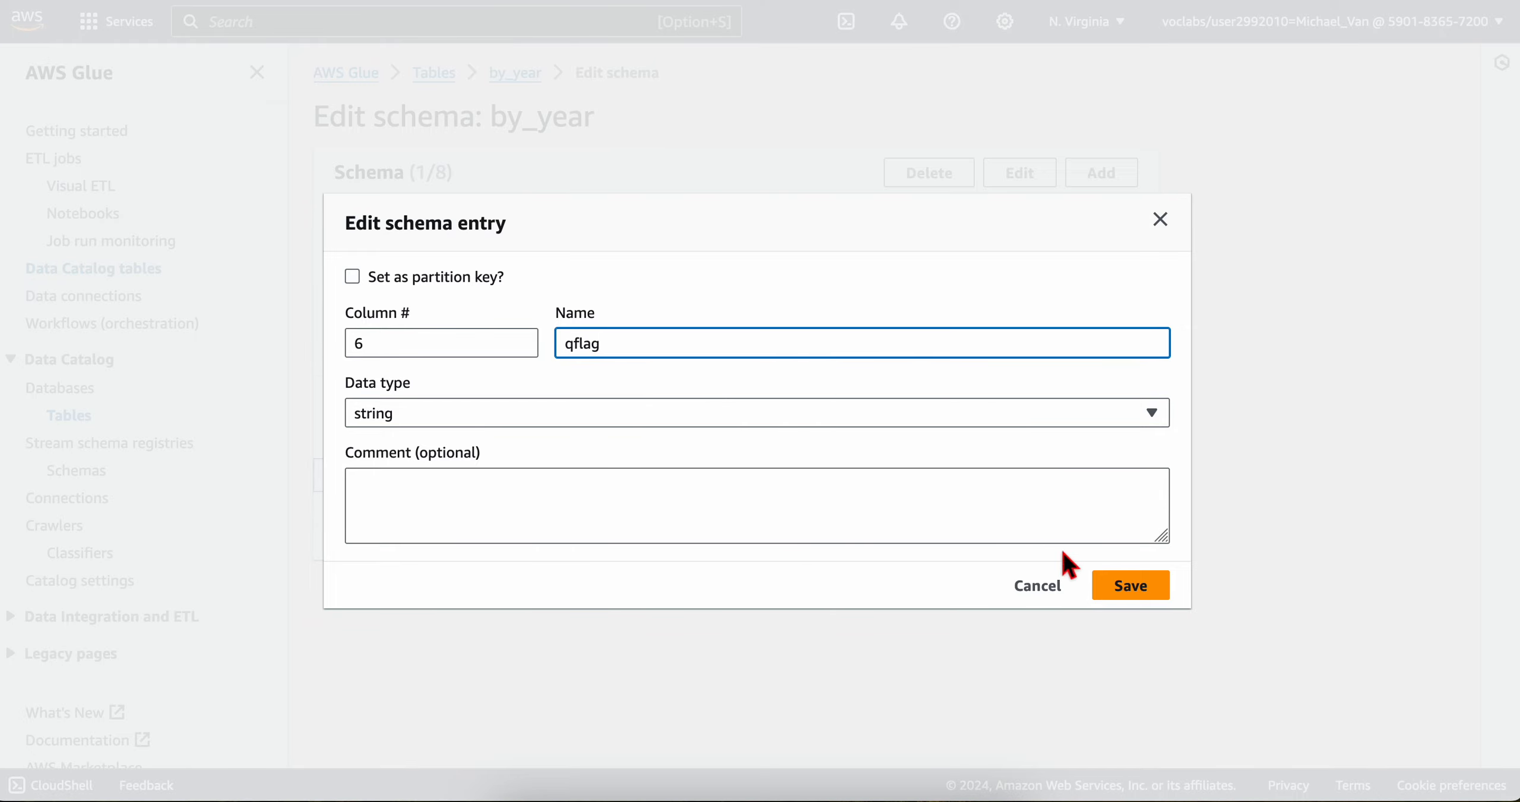
pyautogui.click(1134, 587)
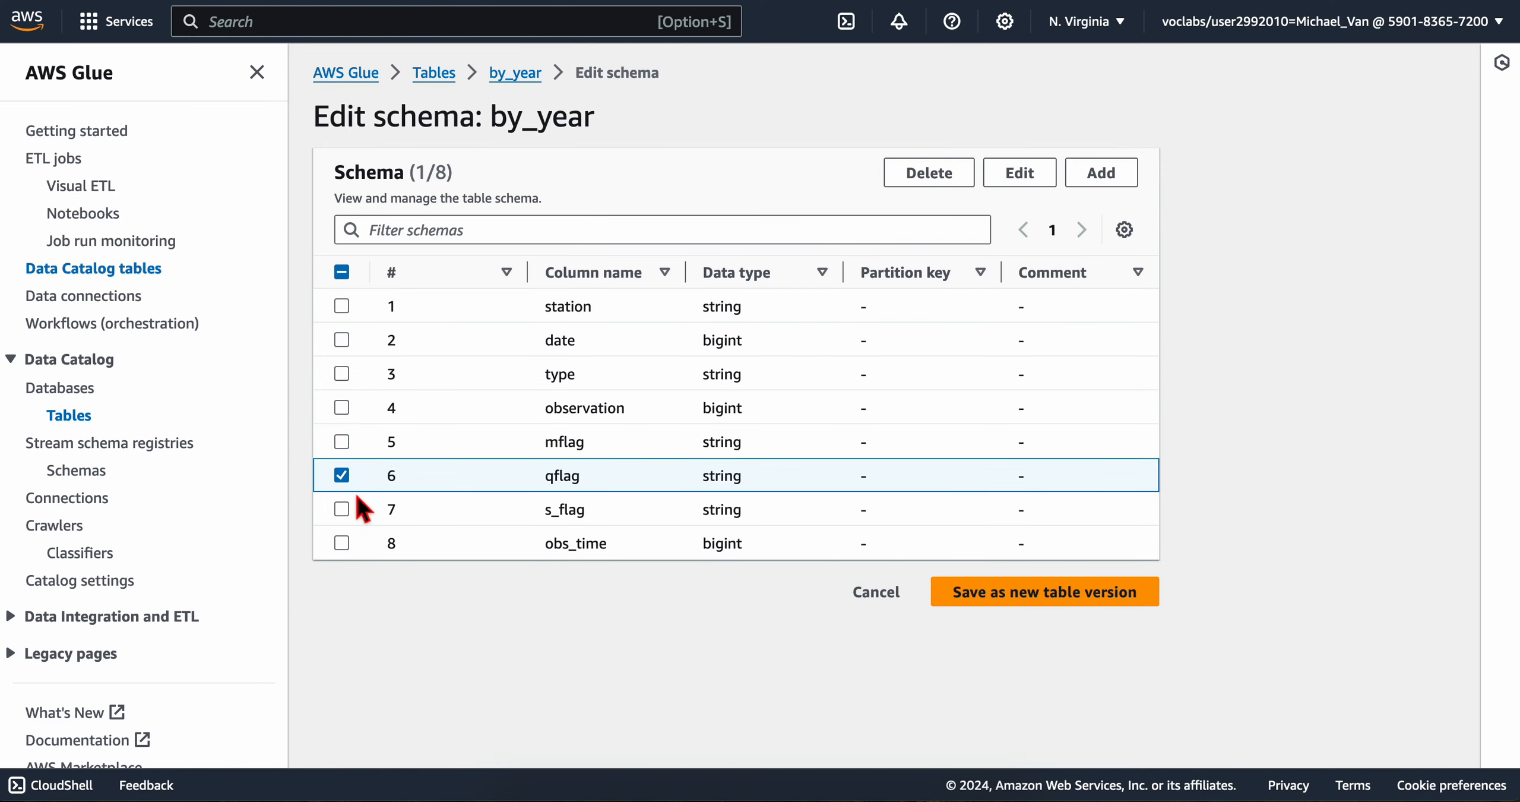
# Step: Rename the s_flag column to sflag, using the name copied from the lab's table
pyautogui.click(342, 475)
pyautogui.click(342, 509)
pyautogui.hotkey('ctrl', 'Left')
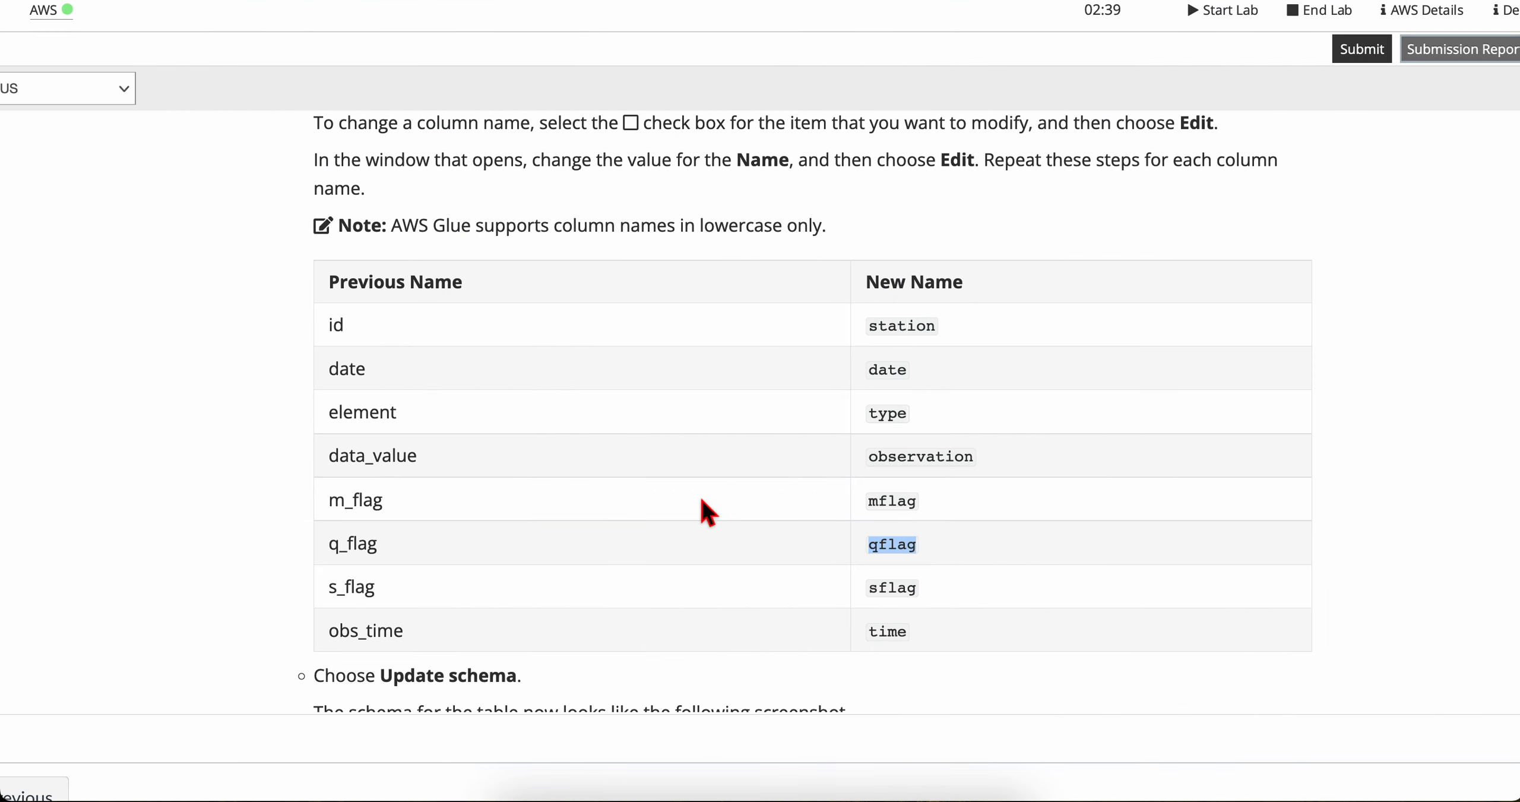
pyautogui.doubleClick(886, 589)
pyautogui.press('super+c')
pyautogui.hotkey('ctrl', 'Right')
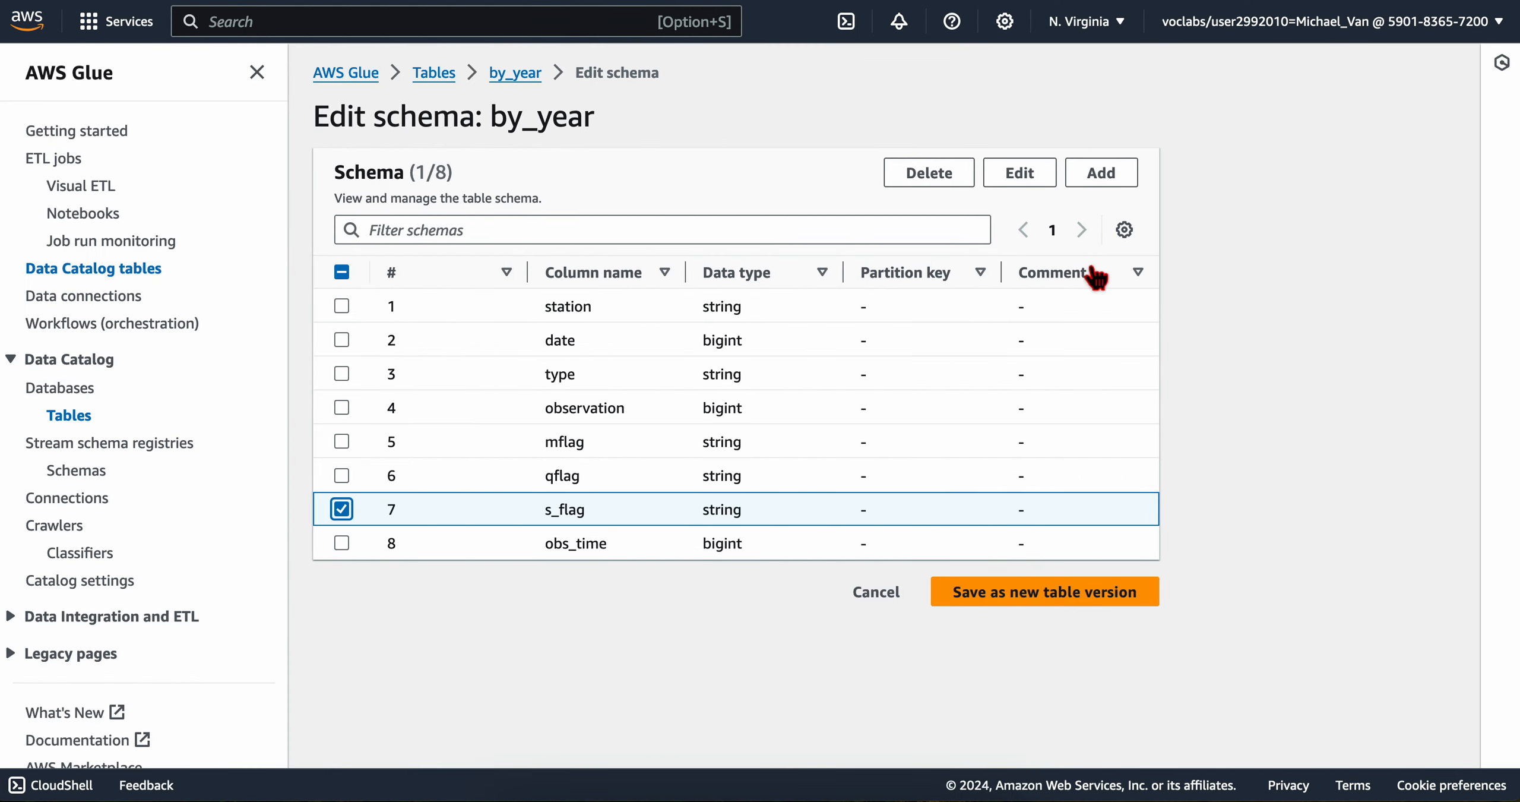
pyautogui.click(1028, 175)
pyautogui.click(683, 354)
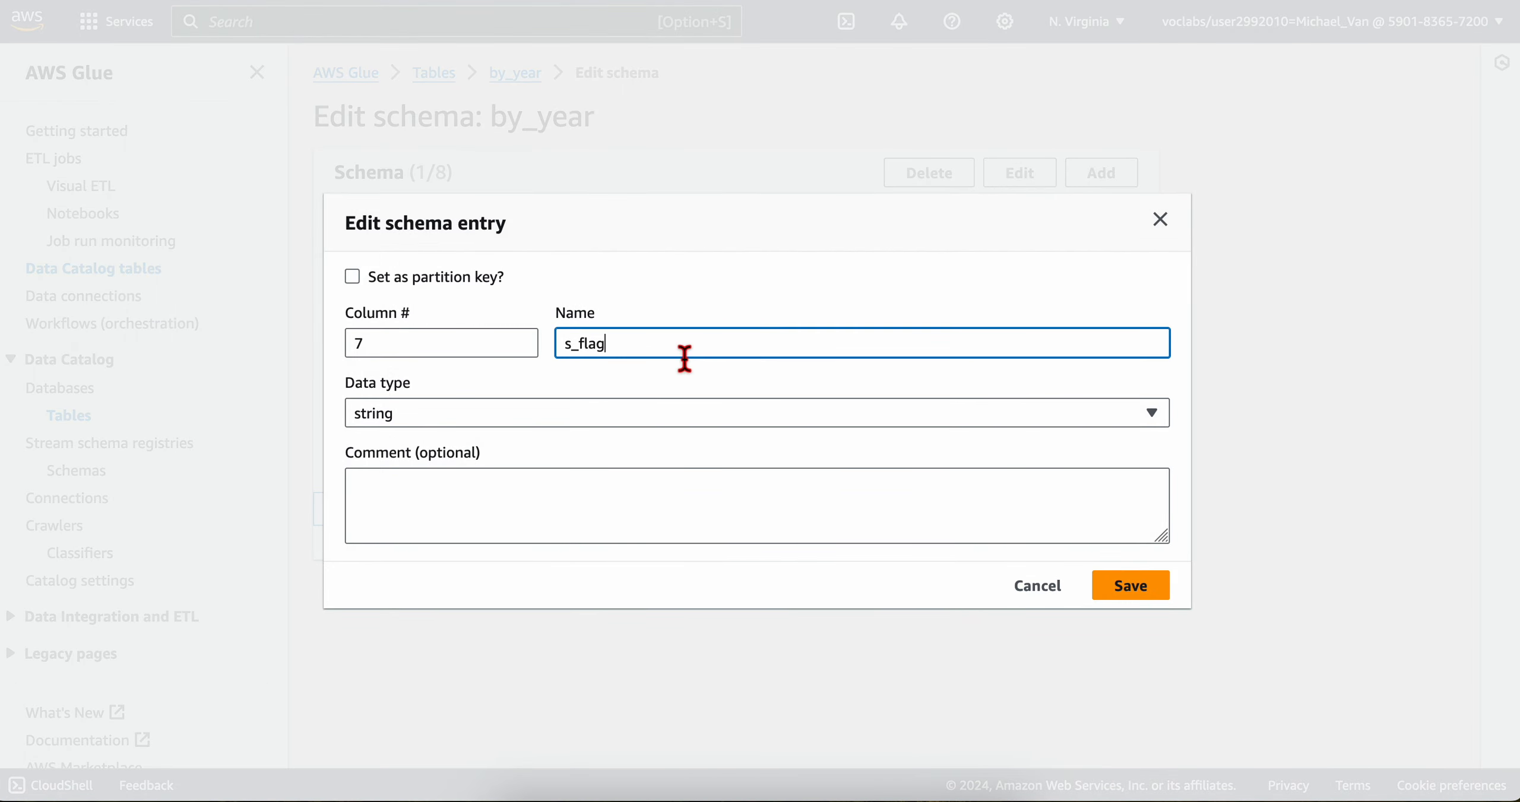
pyautogui.press('super+a')
pyautogui.press('super+v')
pyautogui.click(1141, 574)
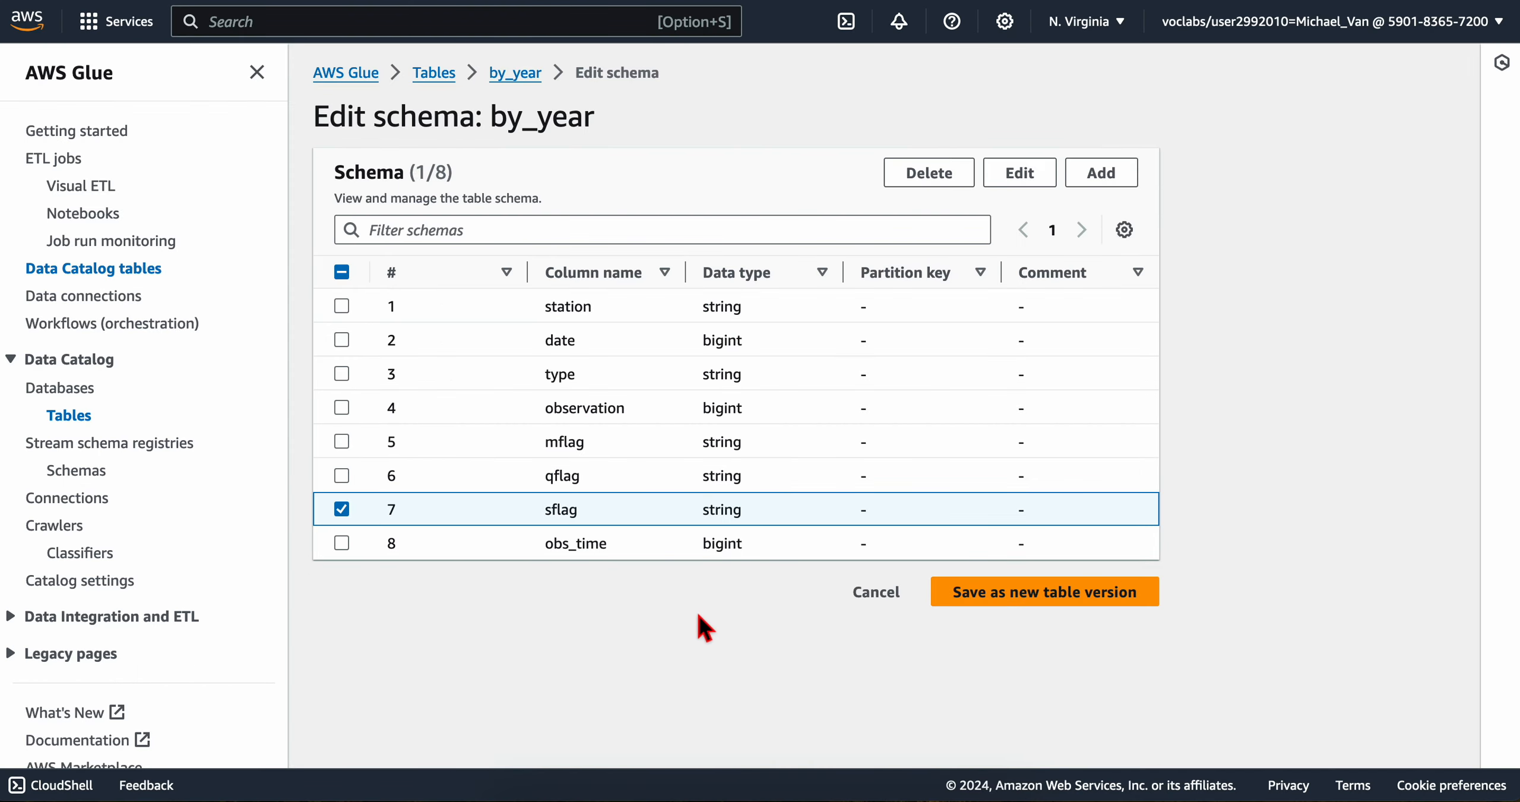
# Step: Rename the obs_time column to time, using the name copied from the lab's table
pyautogui.click(342, 543)
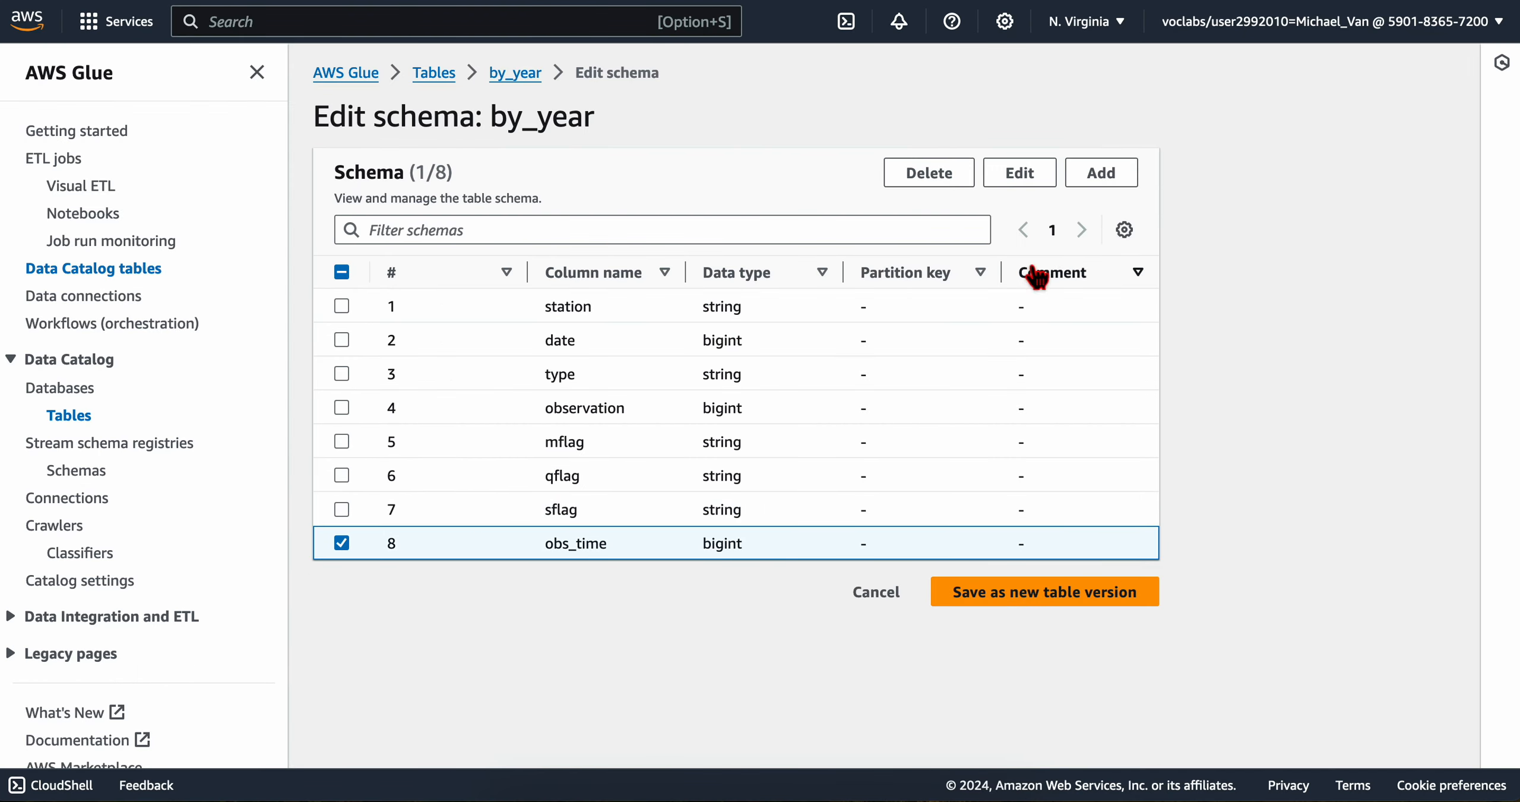
pyautogui.click(1020, 173)
pyautogui.hotkey('ctrl', 'Left')
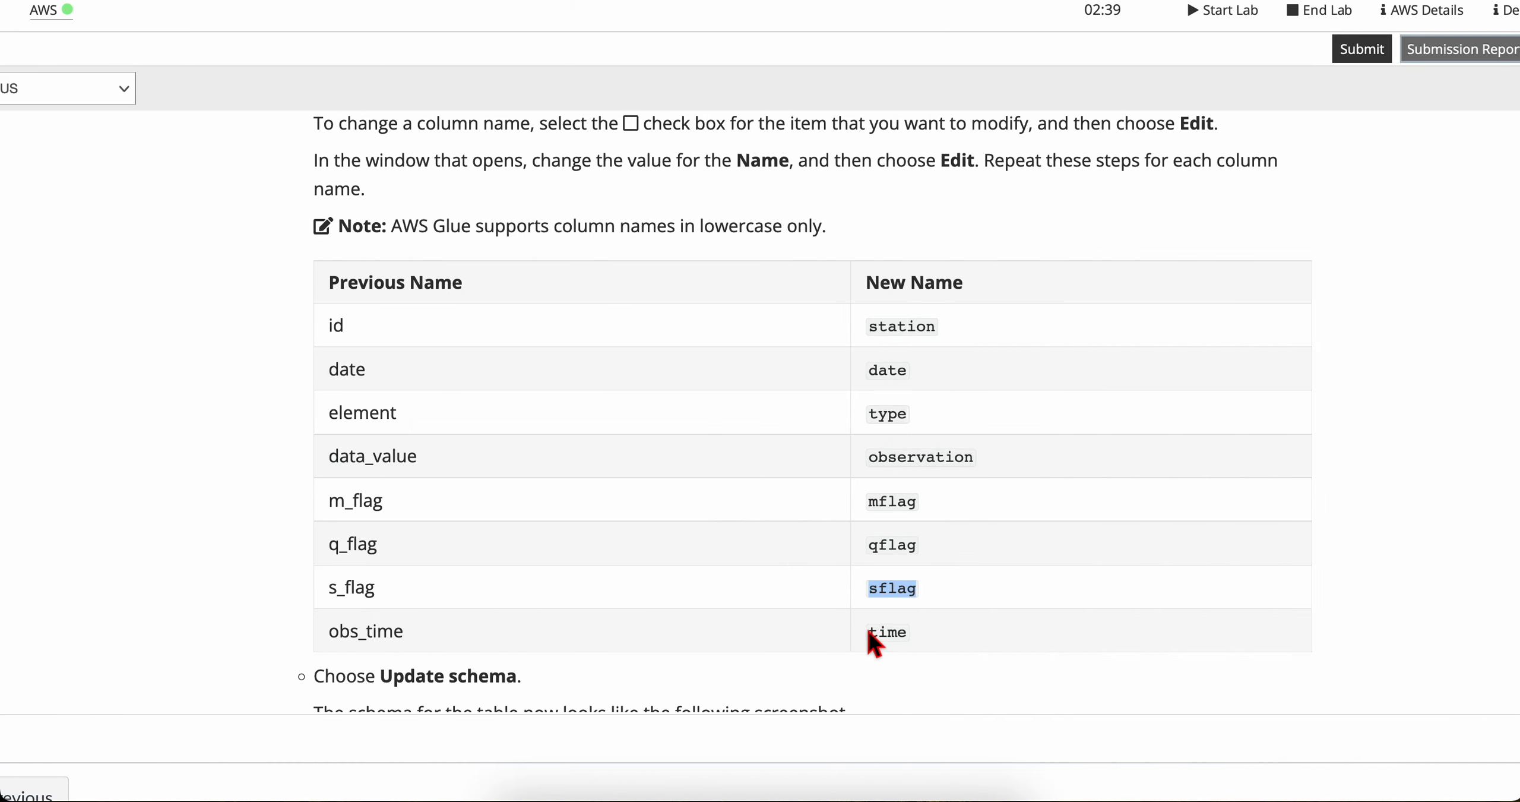
pyautogui.doubleClick(891, 632)
pyautogui.hotkey('ctrl', 'c')
pyautogui.hotkey('ctrl', 'Right')
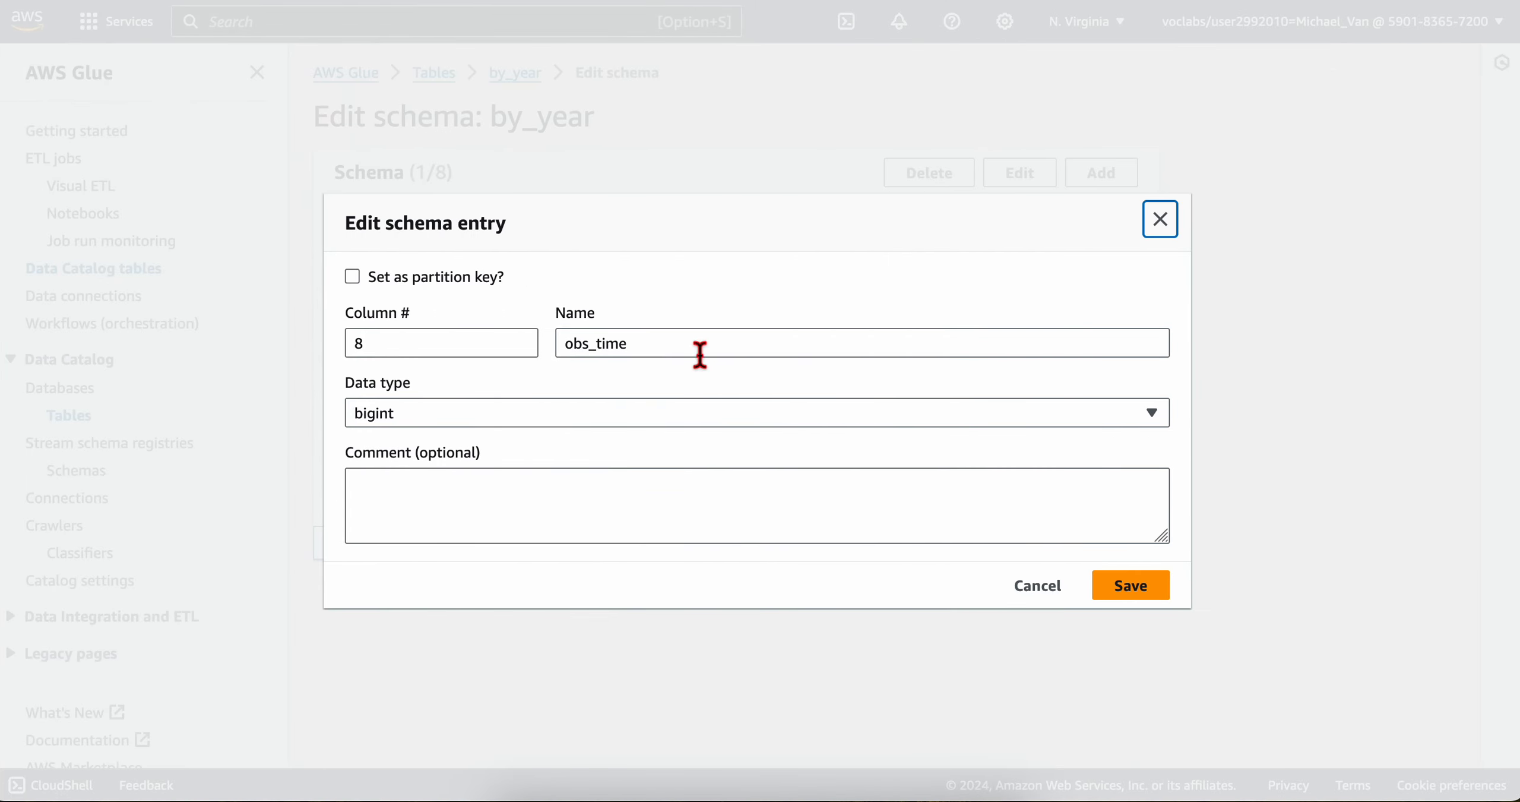
pyautogui.tripleClick(700, 355)
pyautogui.hotkey('ctrl', 'v')
pyautogui.click(1116, 588)
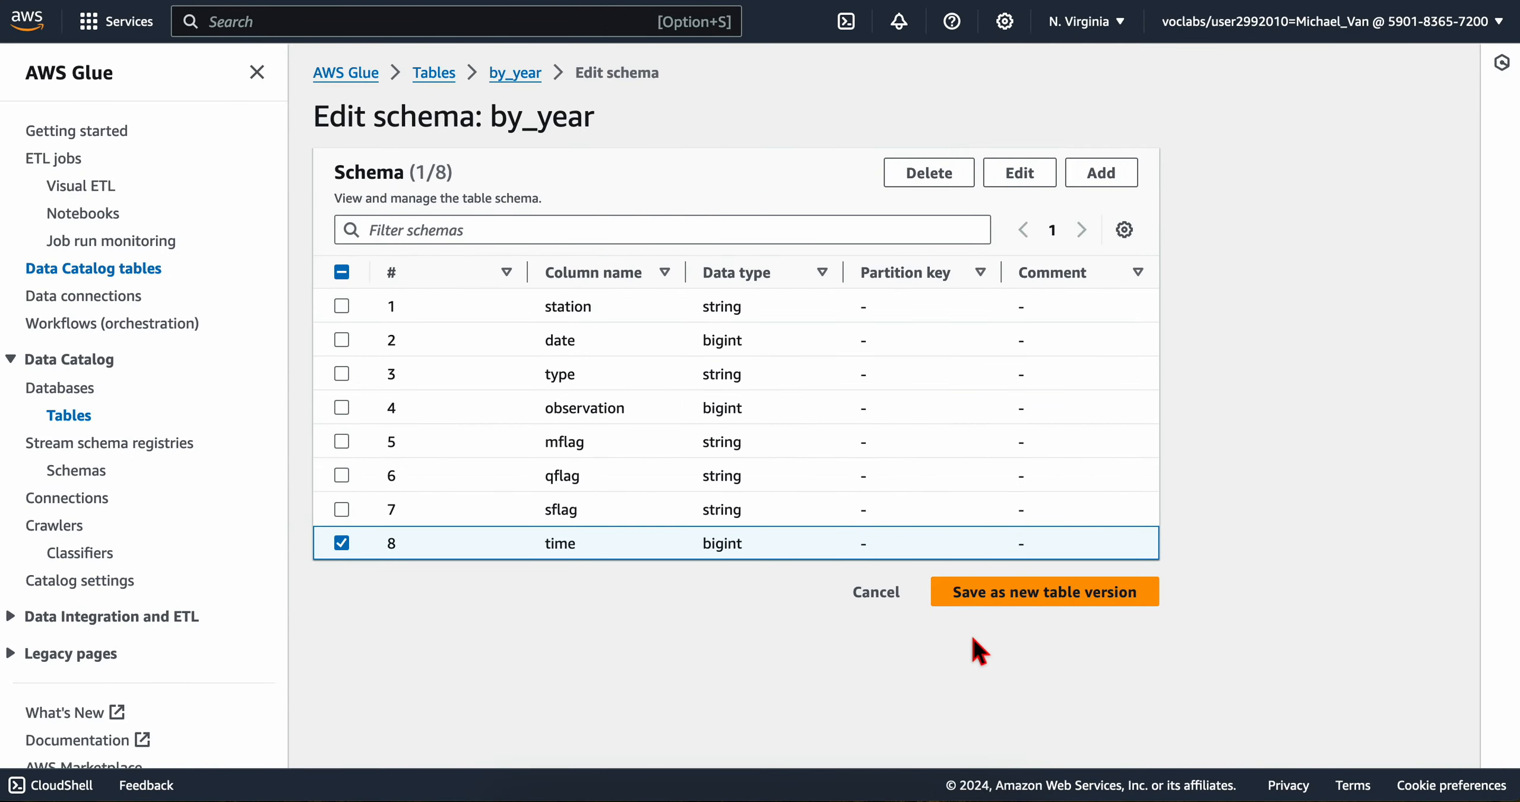
# Step: Check the lab's instruction that follows the renaming table and save the edited by_year schema as a new table version
pyautogui.hotkey('ctrl', 'Left')
pyautogui.scroll(-3, 730, 573)
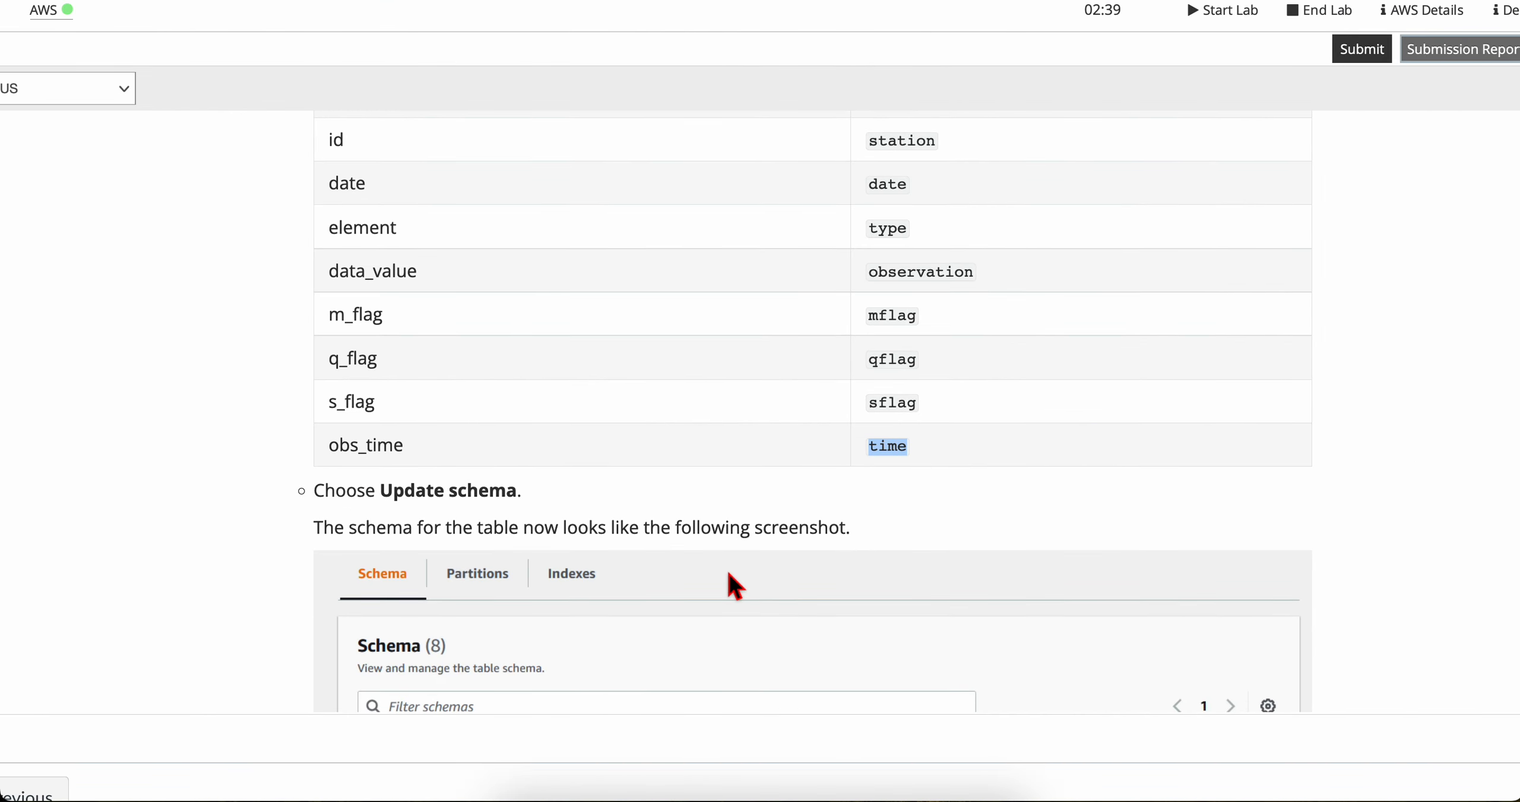
pyautogui.hotkey('ctrl', 'Right')
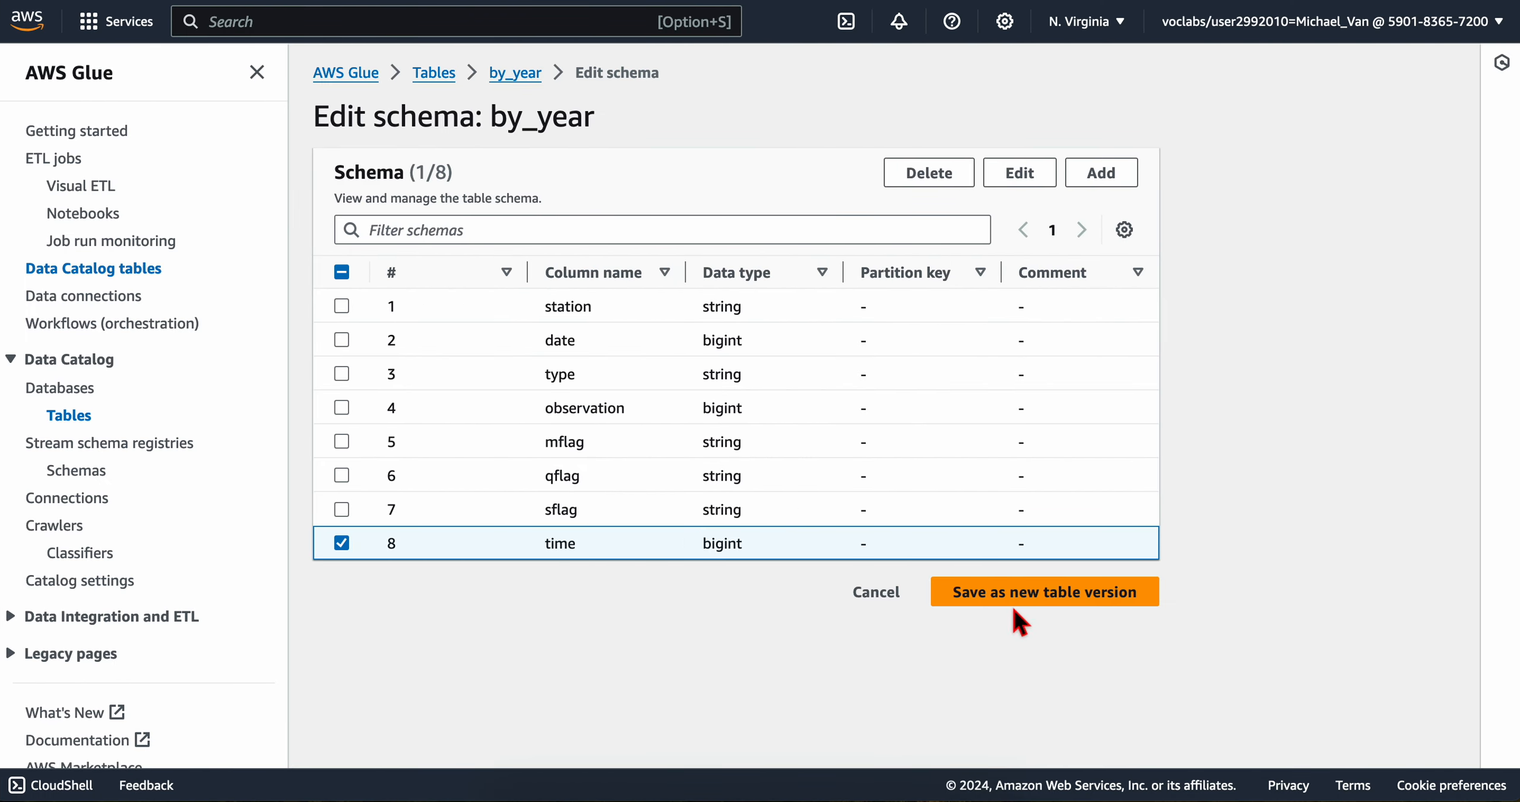
pyautogui.click(1004, 597)
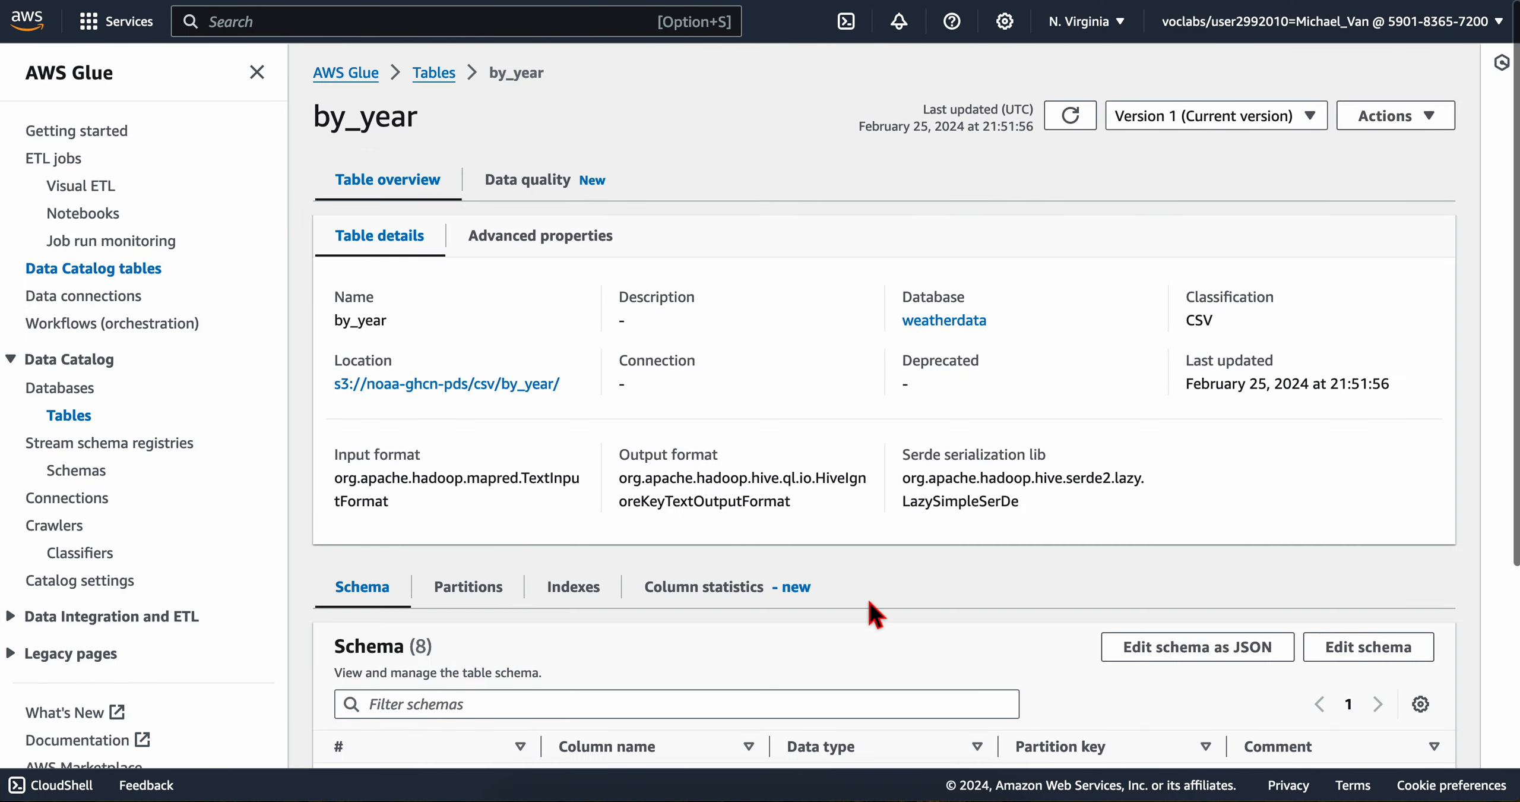
# Step: Check the by_year table's schema against the lab's Update schema instruction and its expected result
pyautogui.scroll(-5, 869, 601)
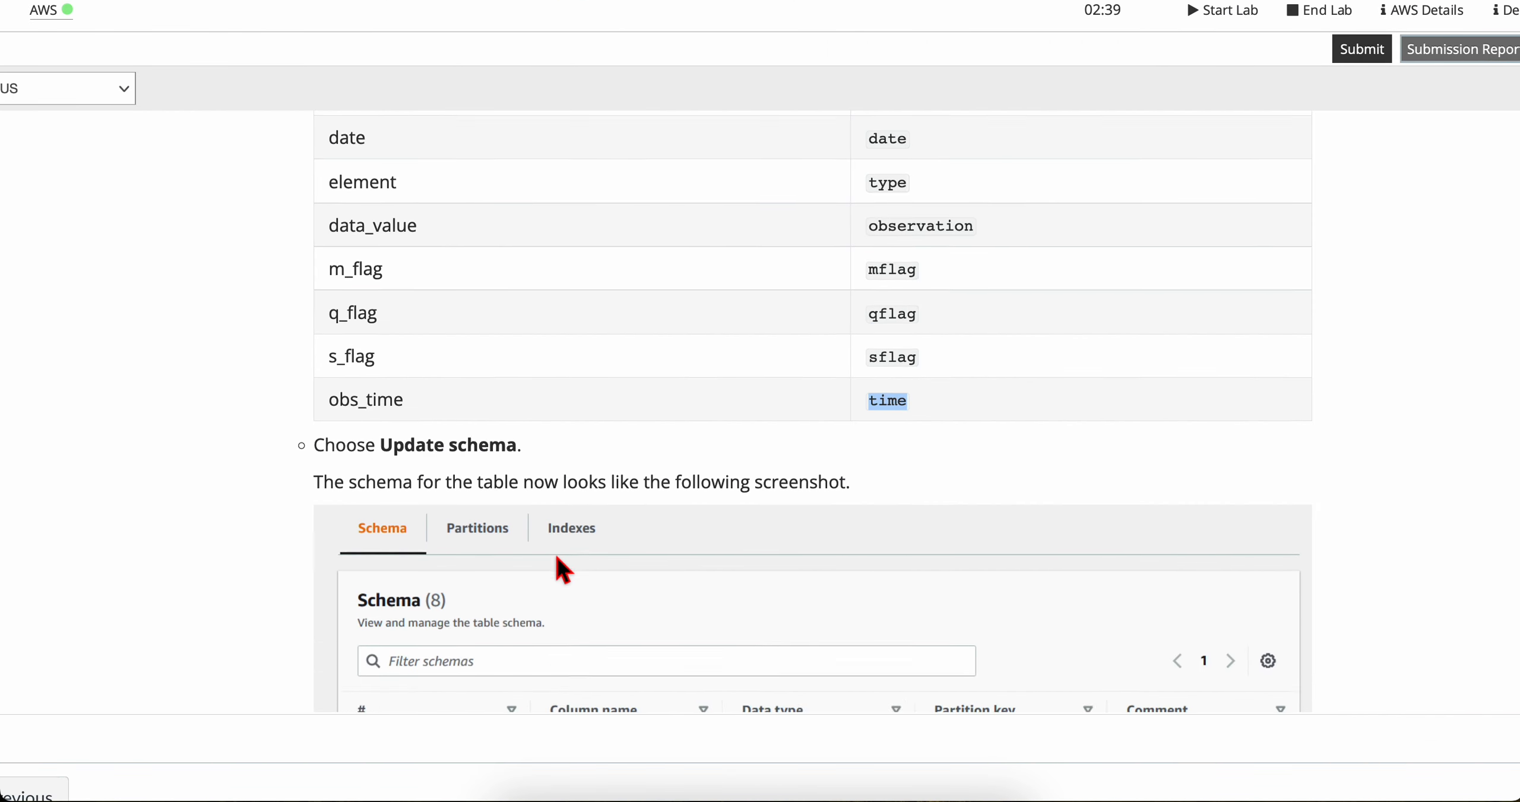
pyautogui.scroll(-4, 558, 567)
pyautogui.click(344, 234)
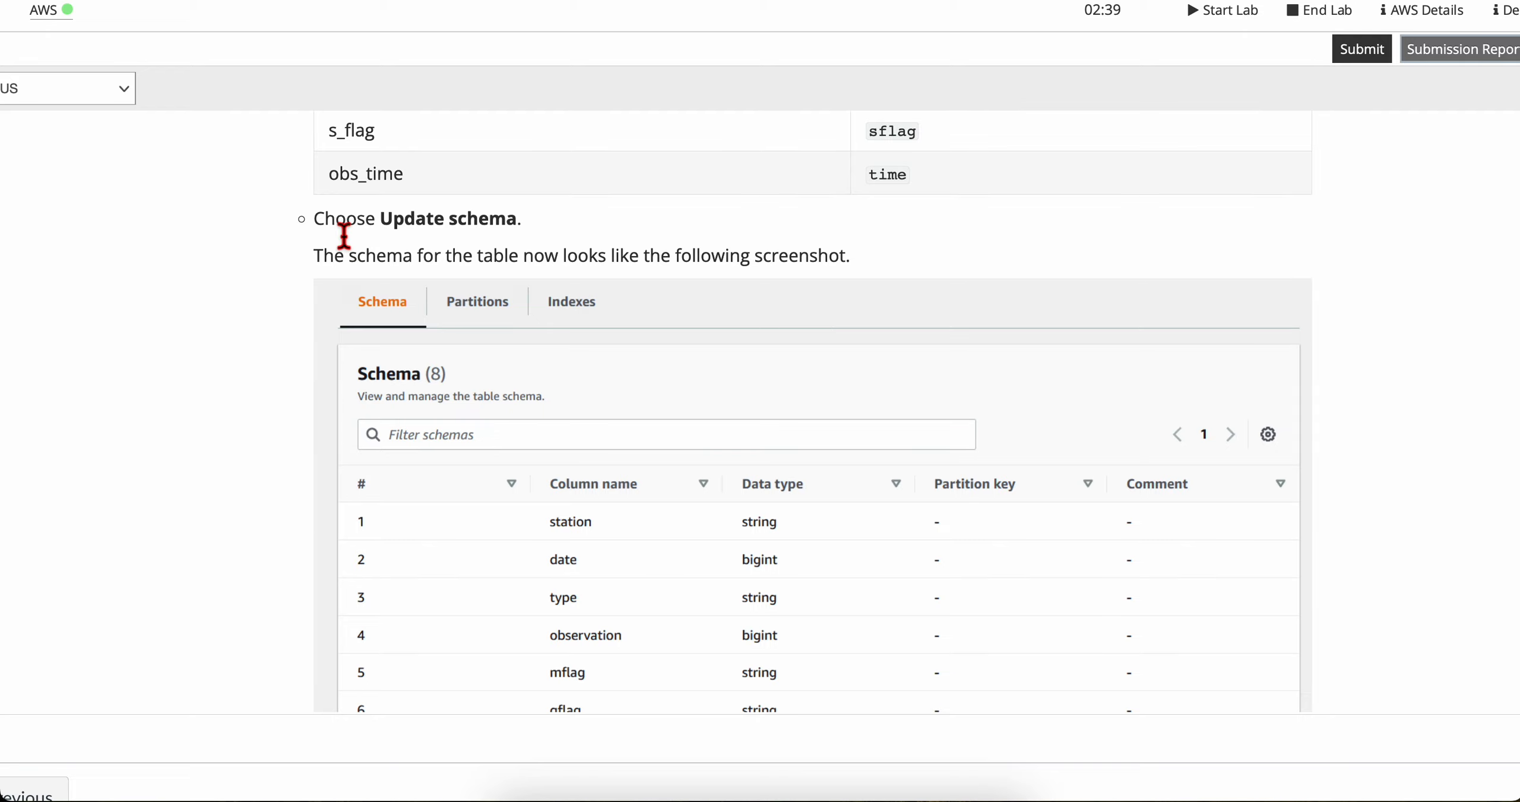
pyautogui.moveTo(394, 224); pyautogui.dragTo(516, 226)
pyautogui.click(611, 259)
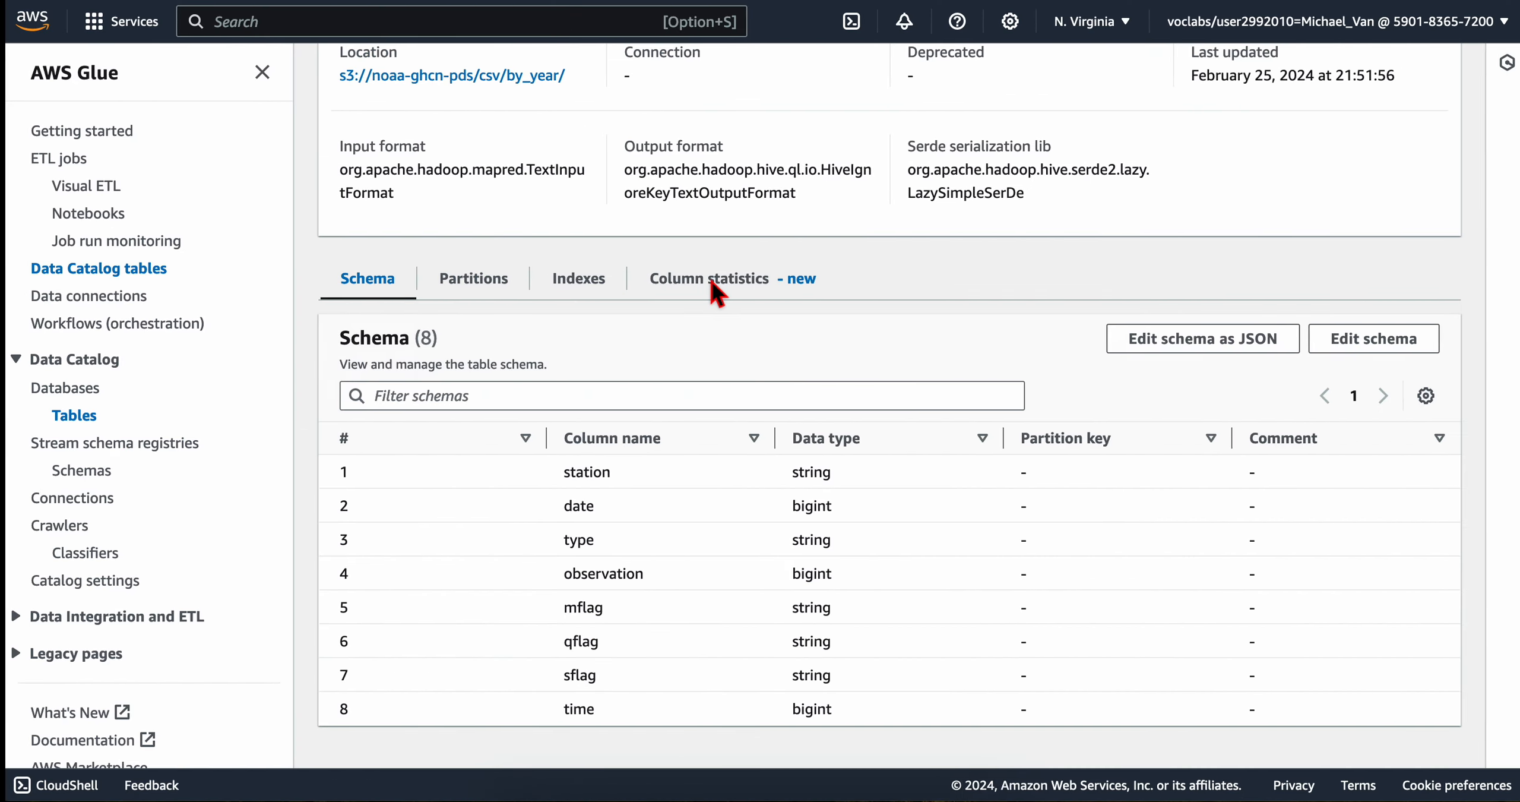
# Step: Look for an Update schema option in the by_year table's actions, the Schemas page and the table's schema editor, returning to the table details
pyautogui.scroll(1, 802, 324)
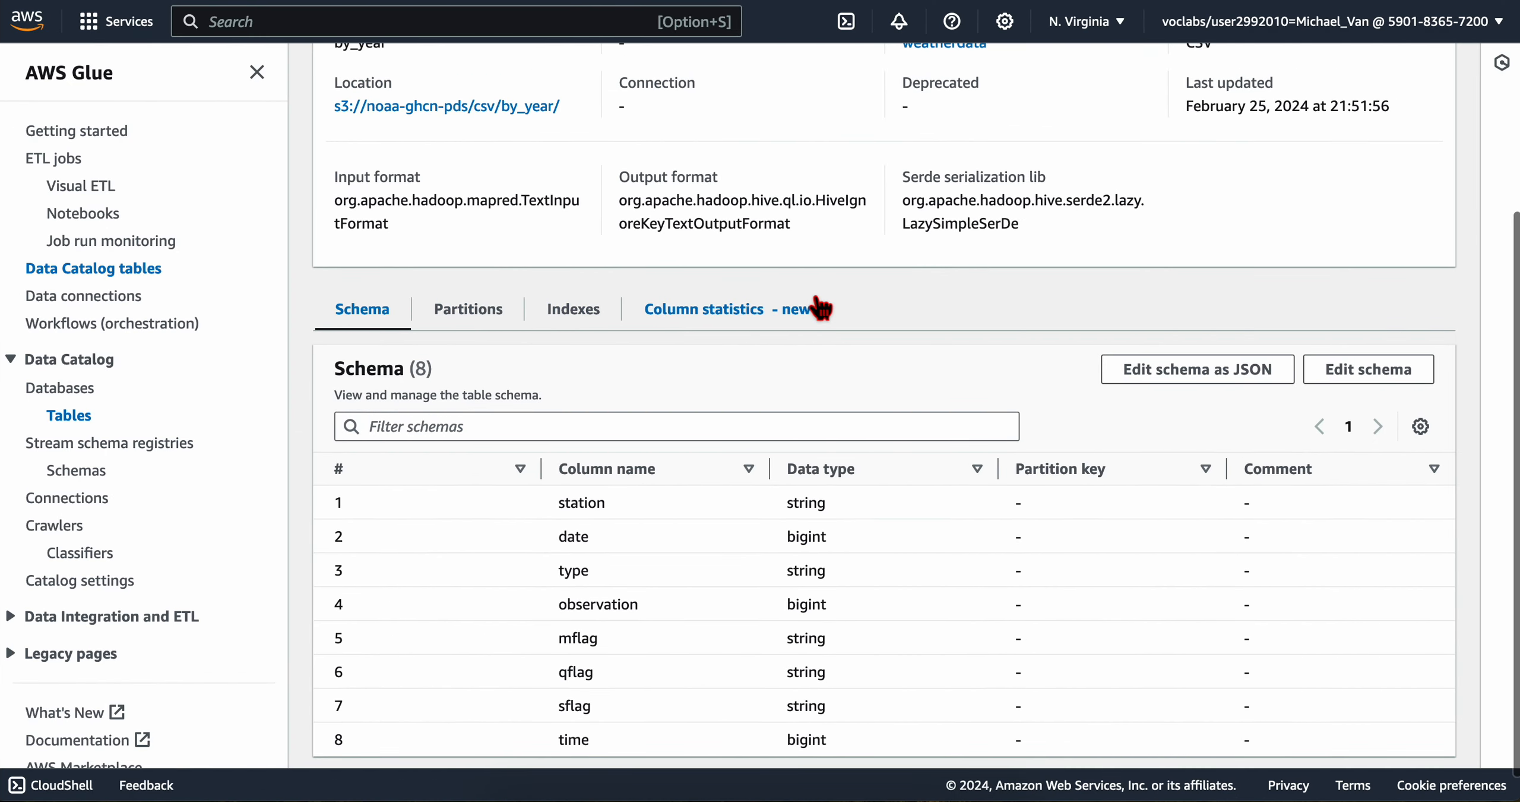
pyautogui.scroll(2, 815, 306)
pyautogui.scroll(5, 816, 306)
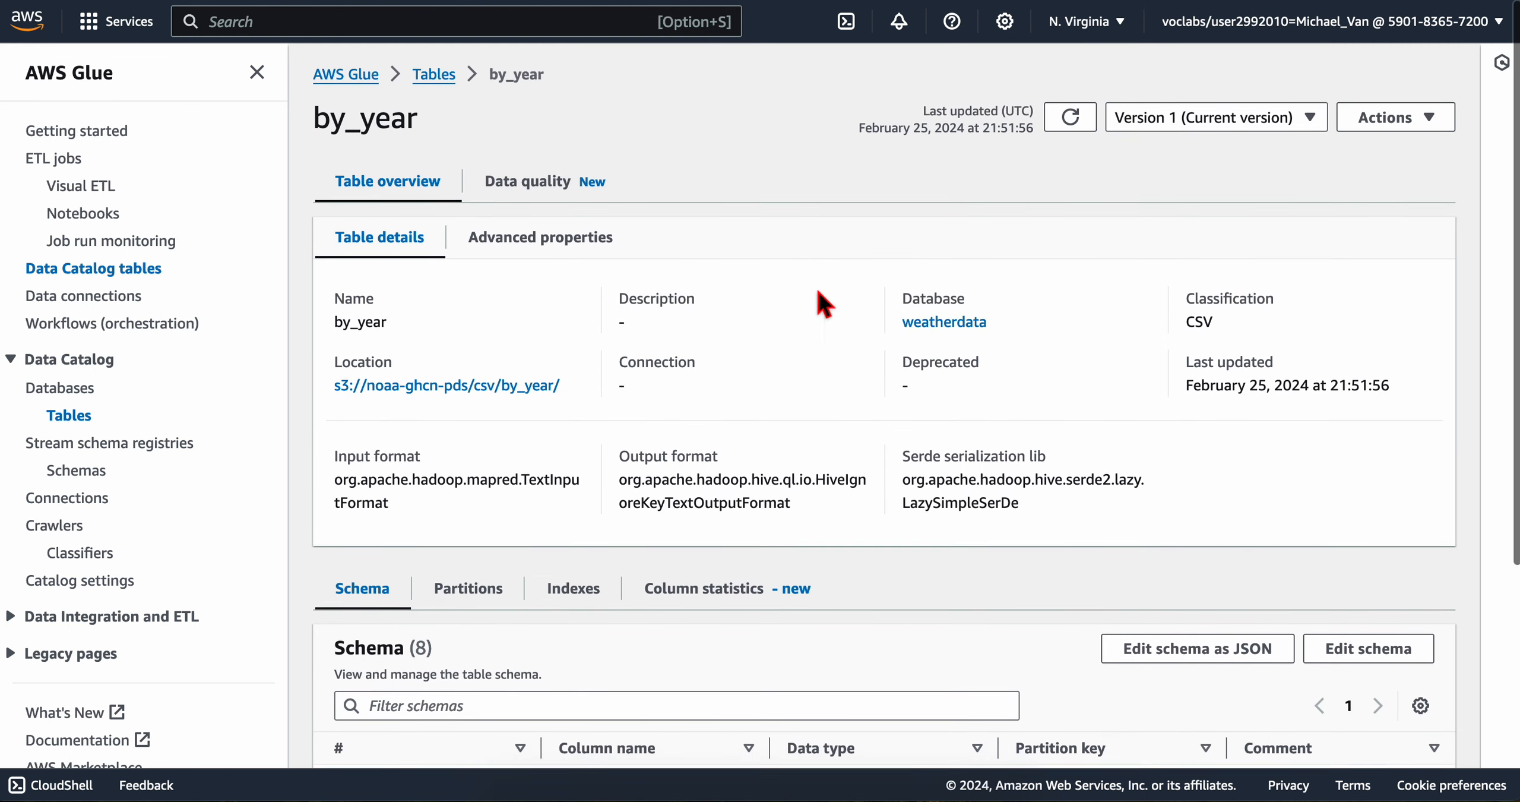
pyautogui.click(1395, 117)
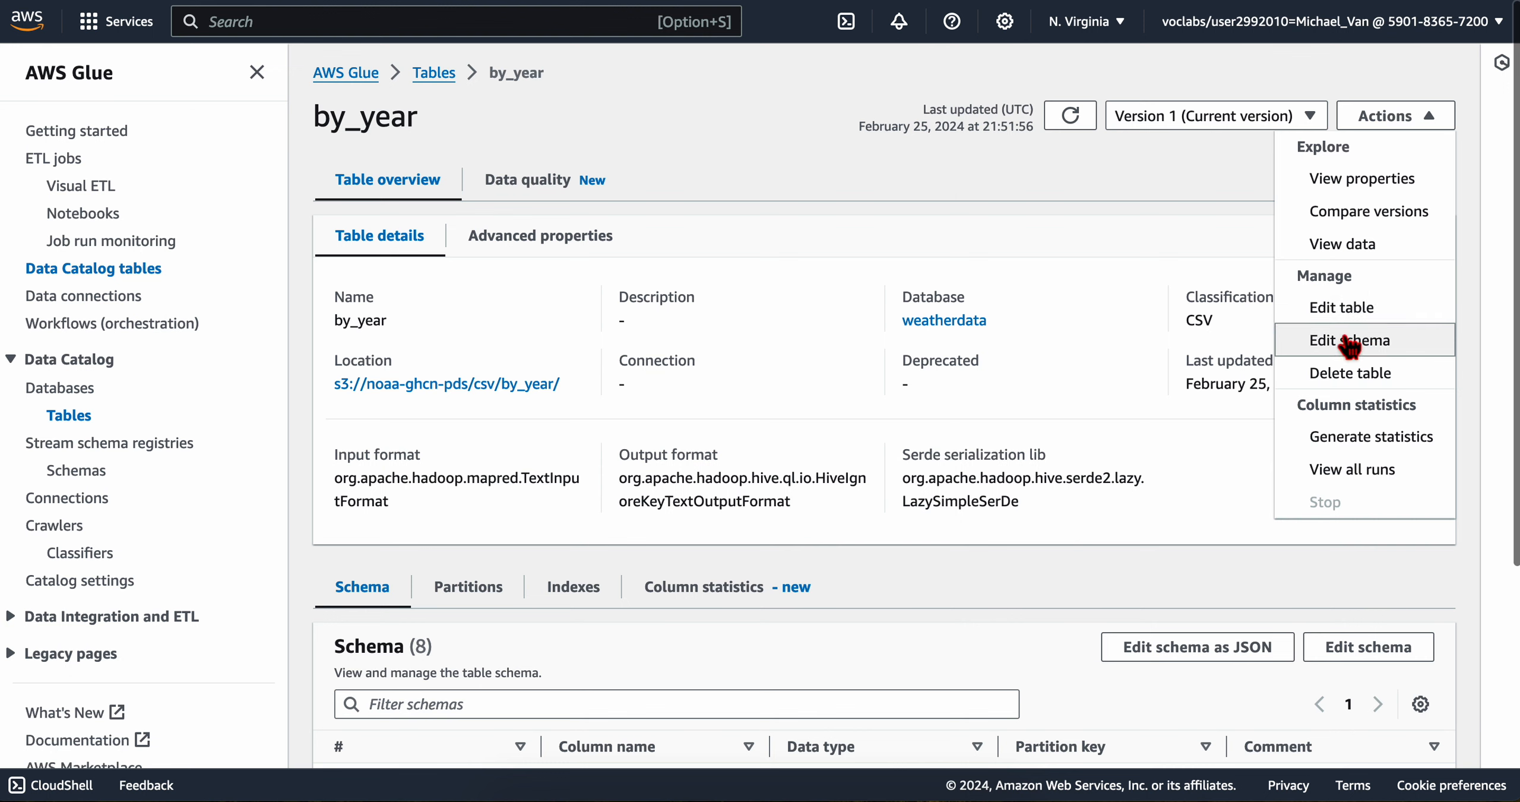
pyautogui.click(925, 177)
pyautogui.scroll(-5, 822, 520)
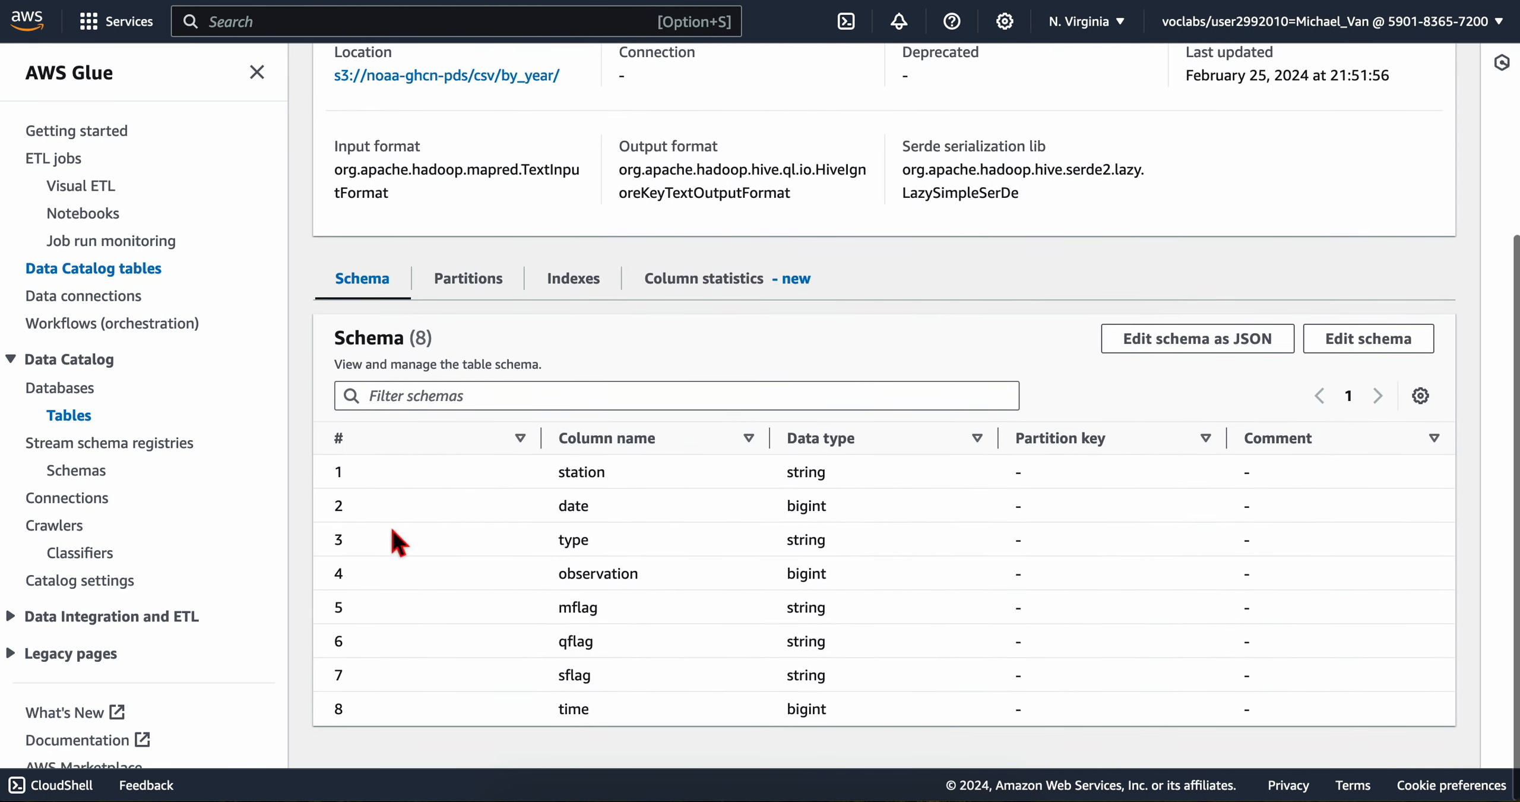
pyautogui.click(71, 472)
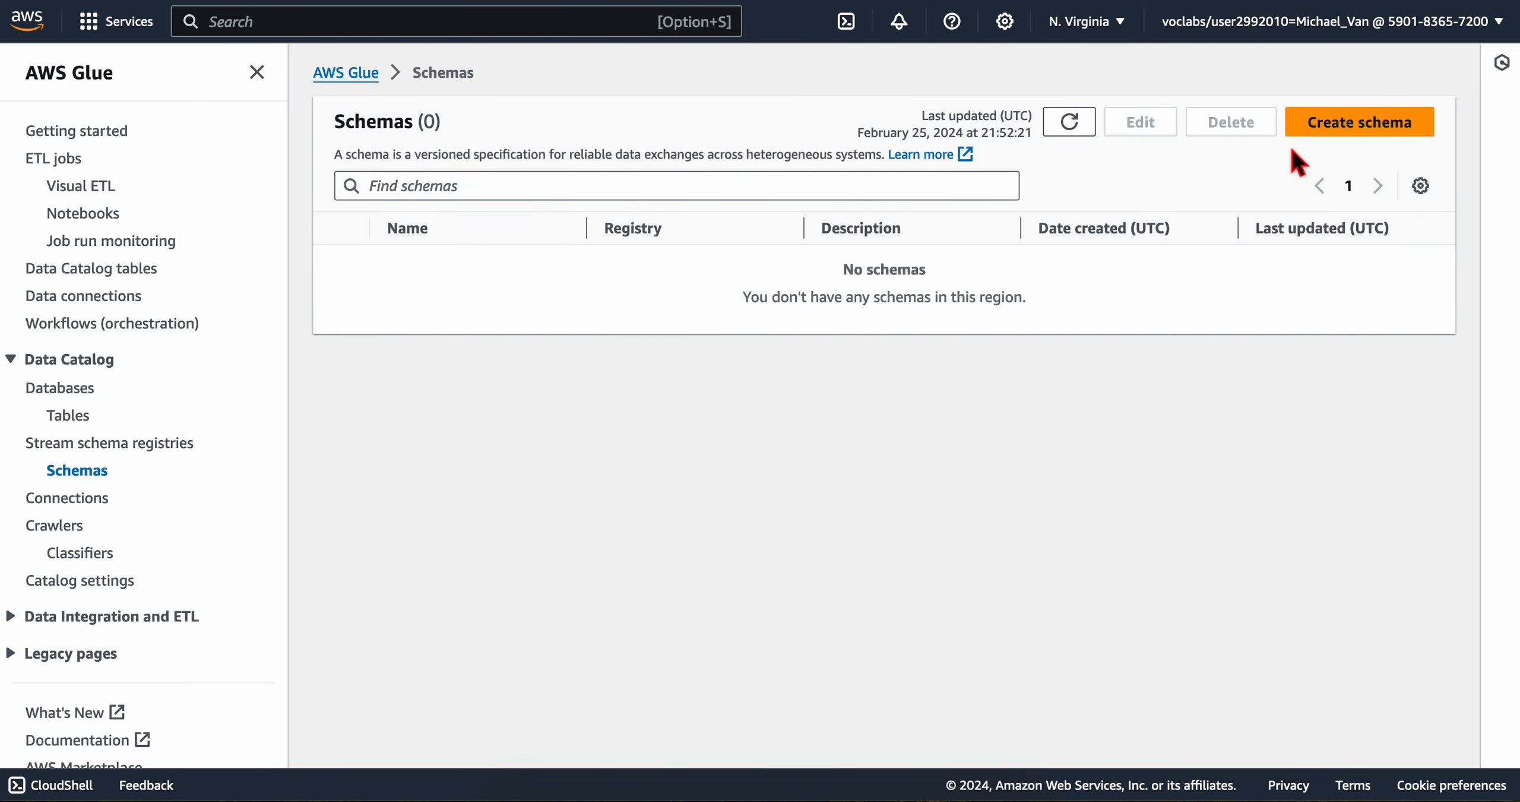
pyautogui.click(70, 417)
pyautogui.click(416, 377)
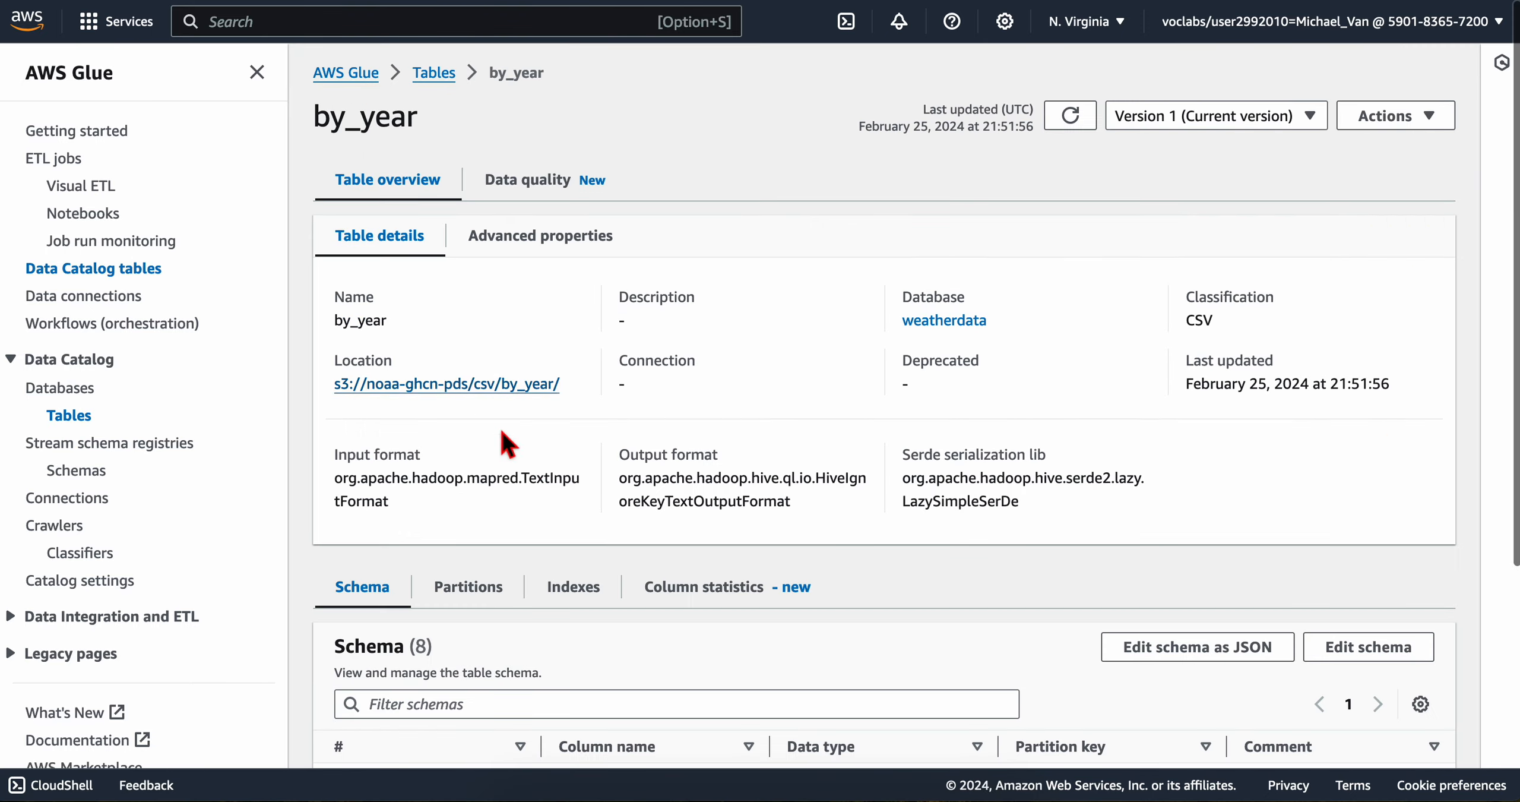
pyautogui.scroll(-5, 574, 505)
pyautogui.click(1368, 342)
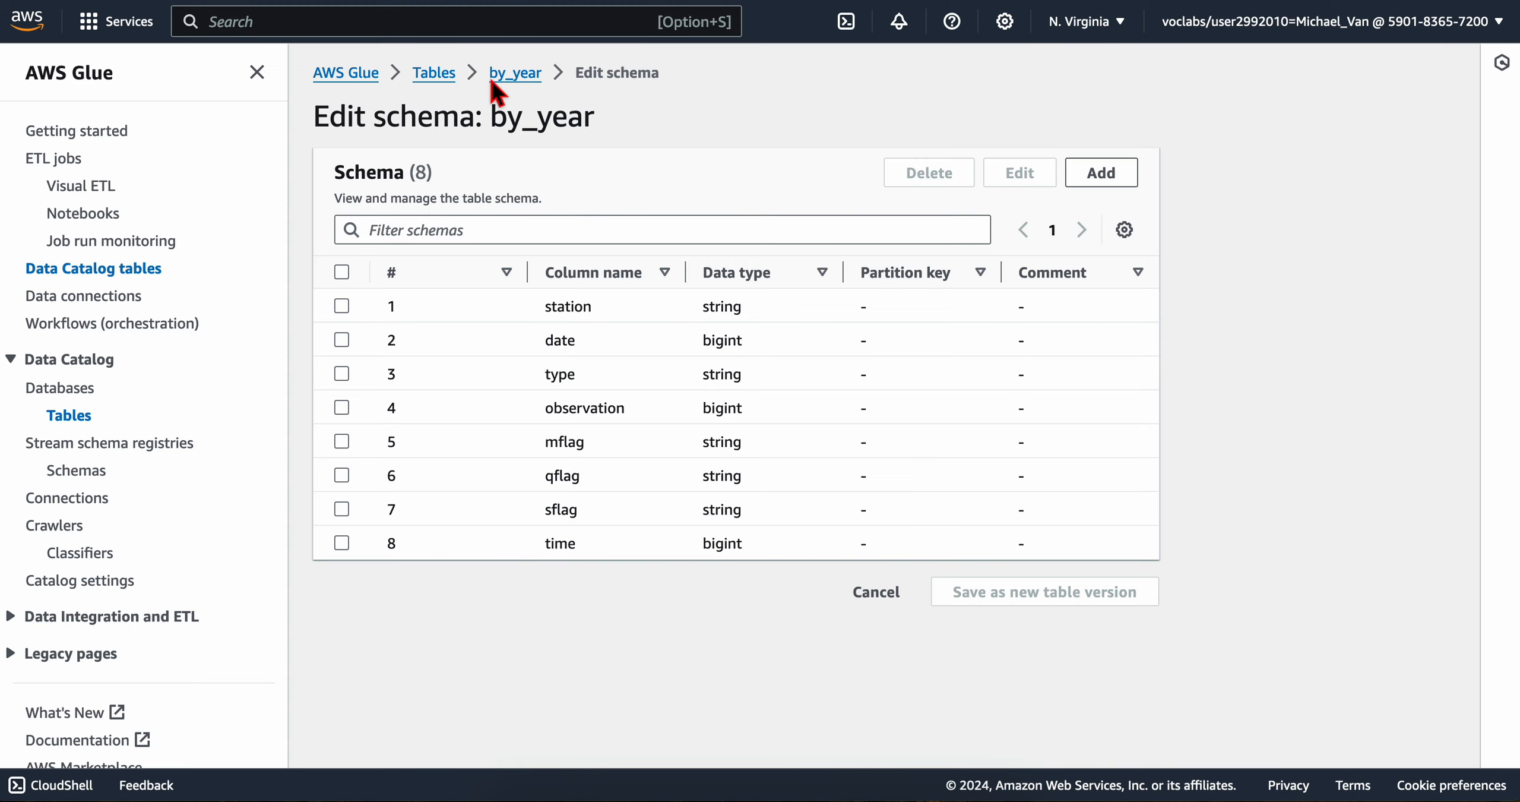
pyautogui.click(509, 75)
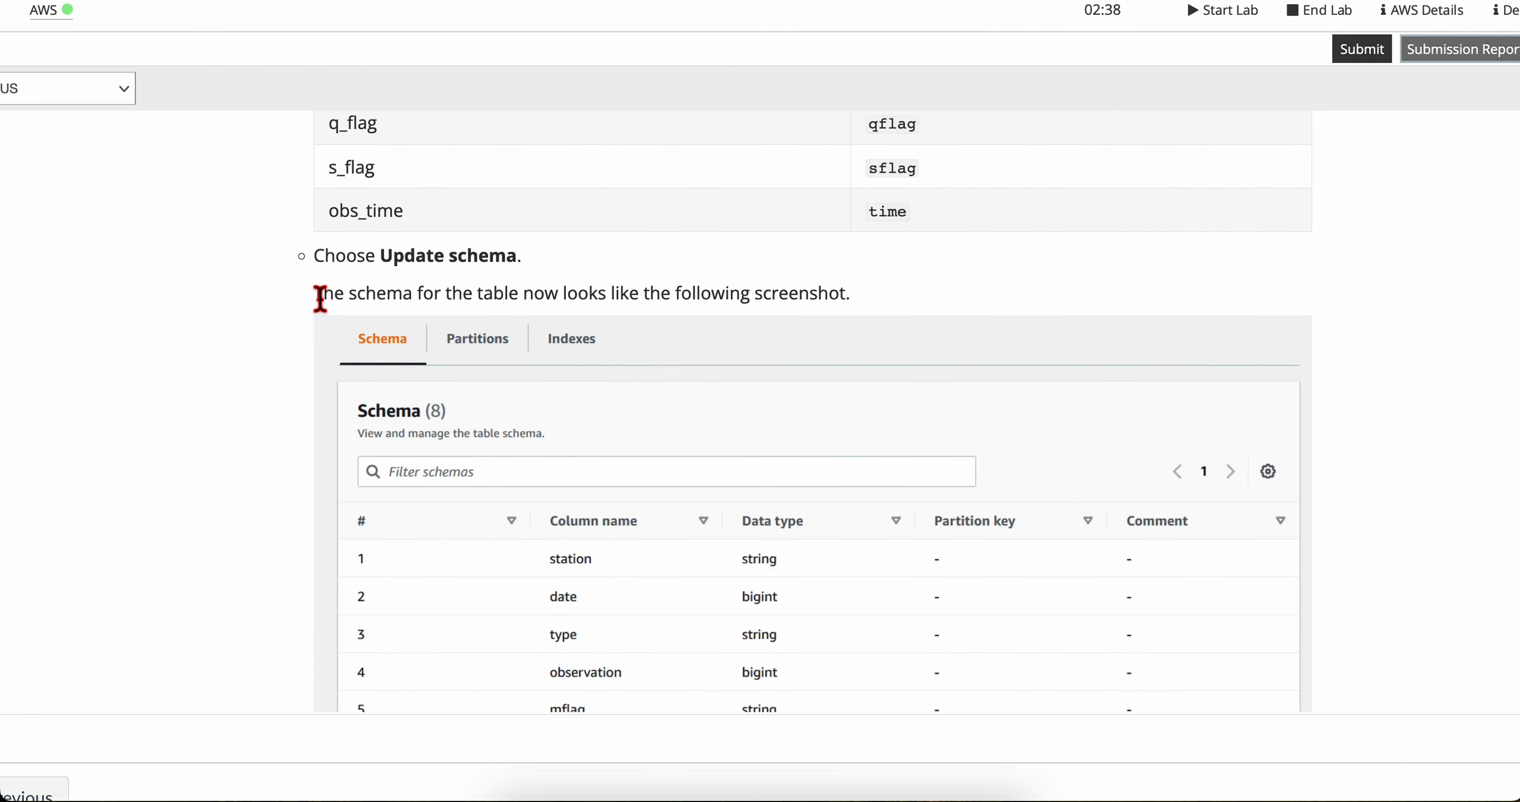
# Step: Compare the by_year table's column names and data types with the schema screenshot in the lab instructions, up to the Task 1 summary
pyautogui.moveTo(320, 295); pyautogui.dragTo(807, 292)
pyautogui.click(889, 315)
pyautogui.scroll(-1, 763, 538)
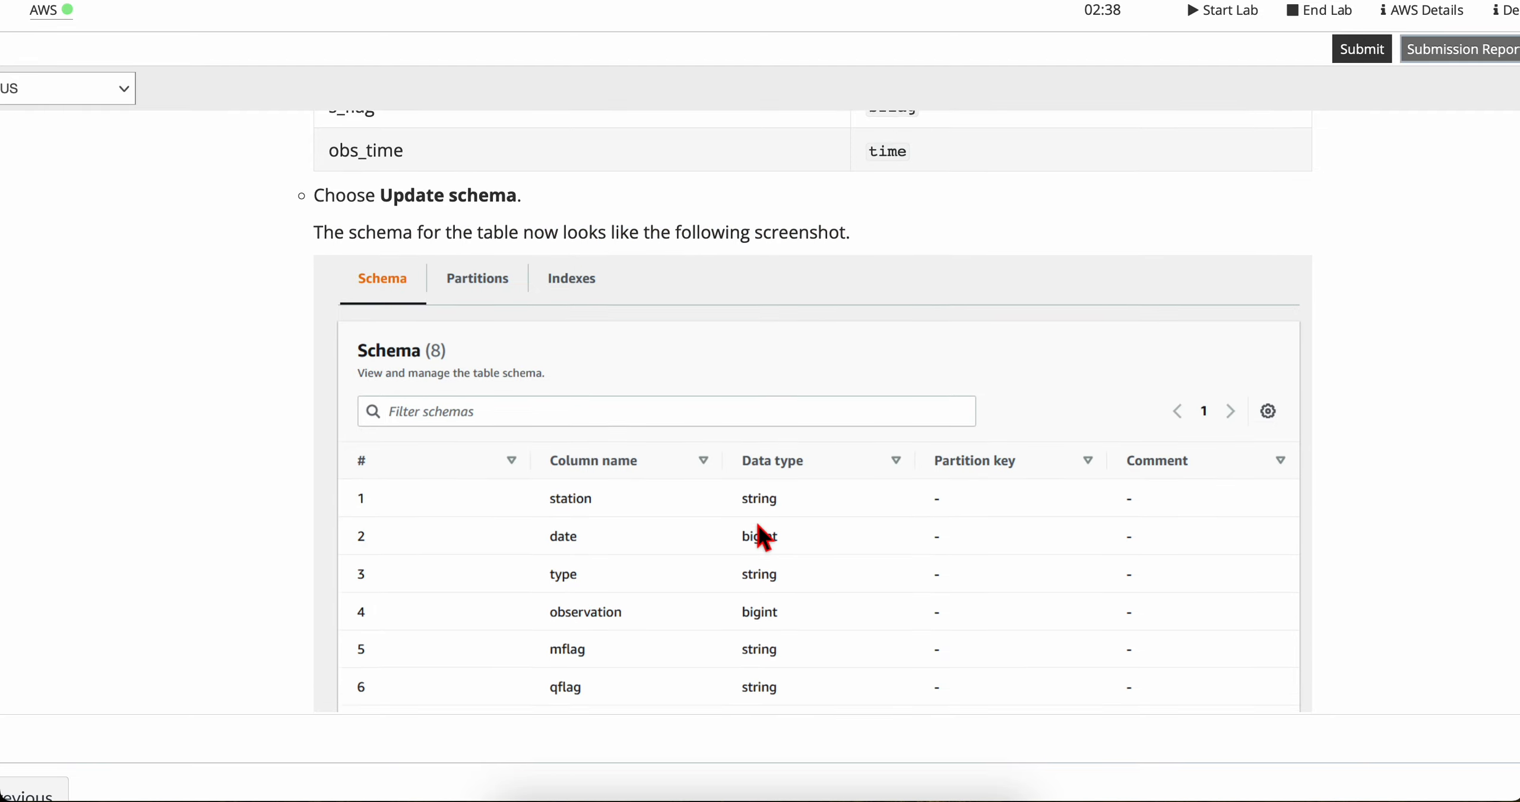
pyautogui.scroll(-3, 760, 534)
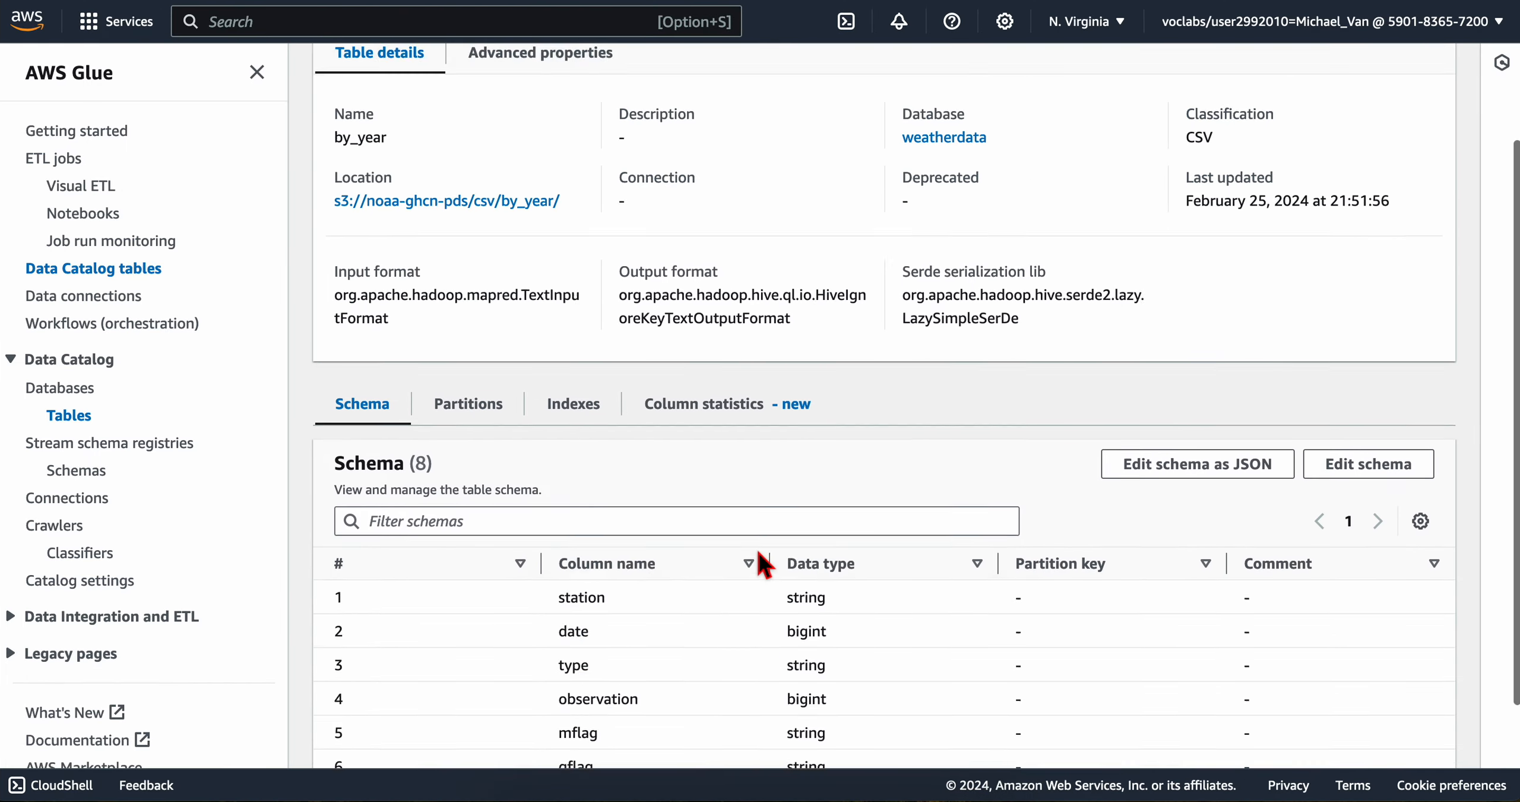
pyautogui.scroll(-2, 759, 552)
pyautogui.moveTo(552, 468); pyautogui.dragTo(641, 717)
pyautogui.click(649, 707)
pyautogui.hotkey('ctrl', 'Left')
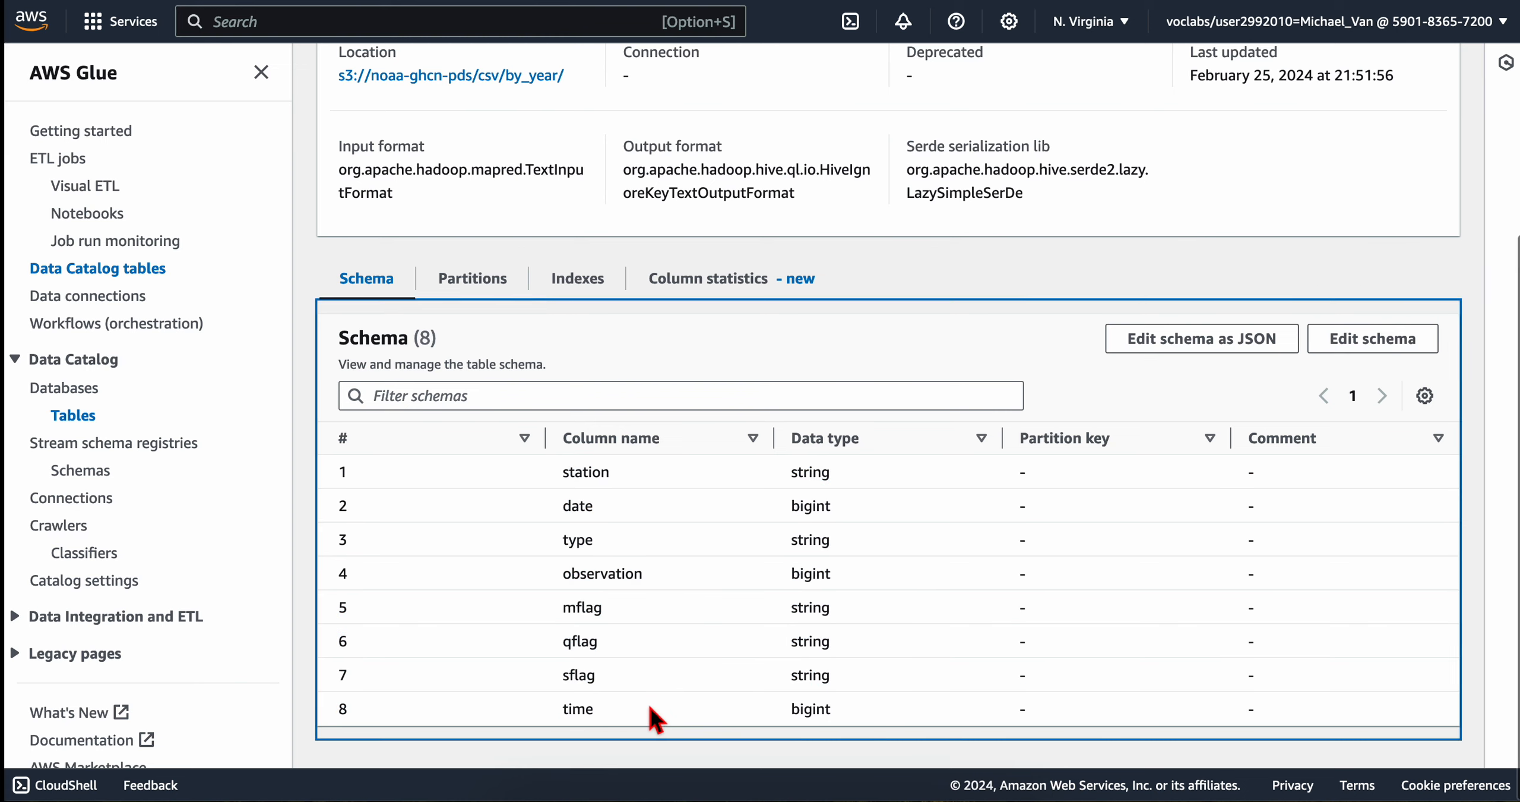
pyautogui.scroll(-5, 706, 660)
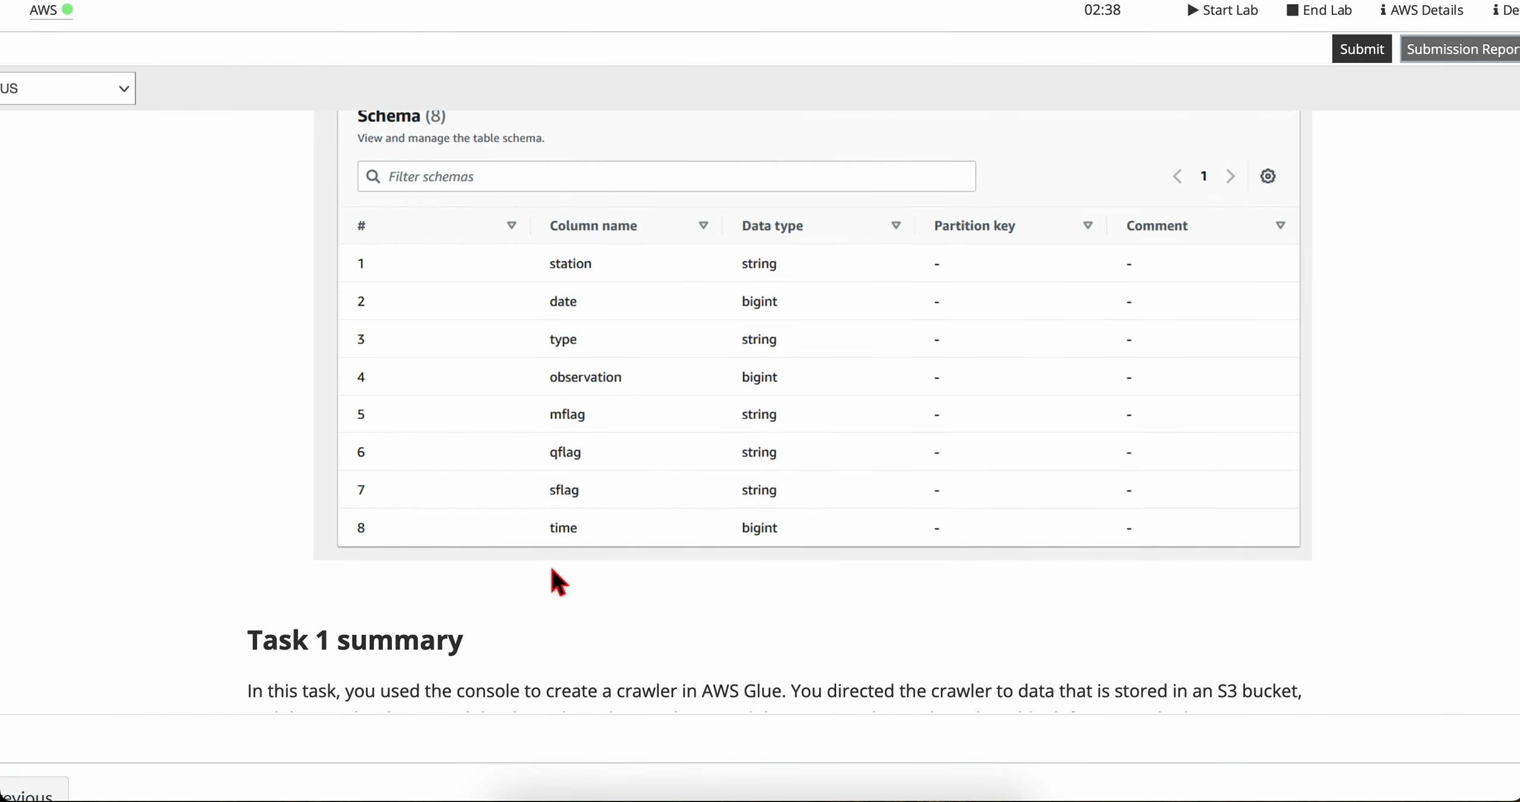
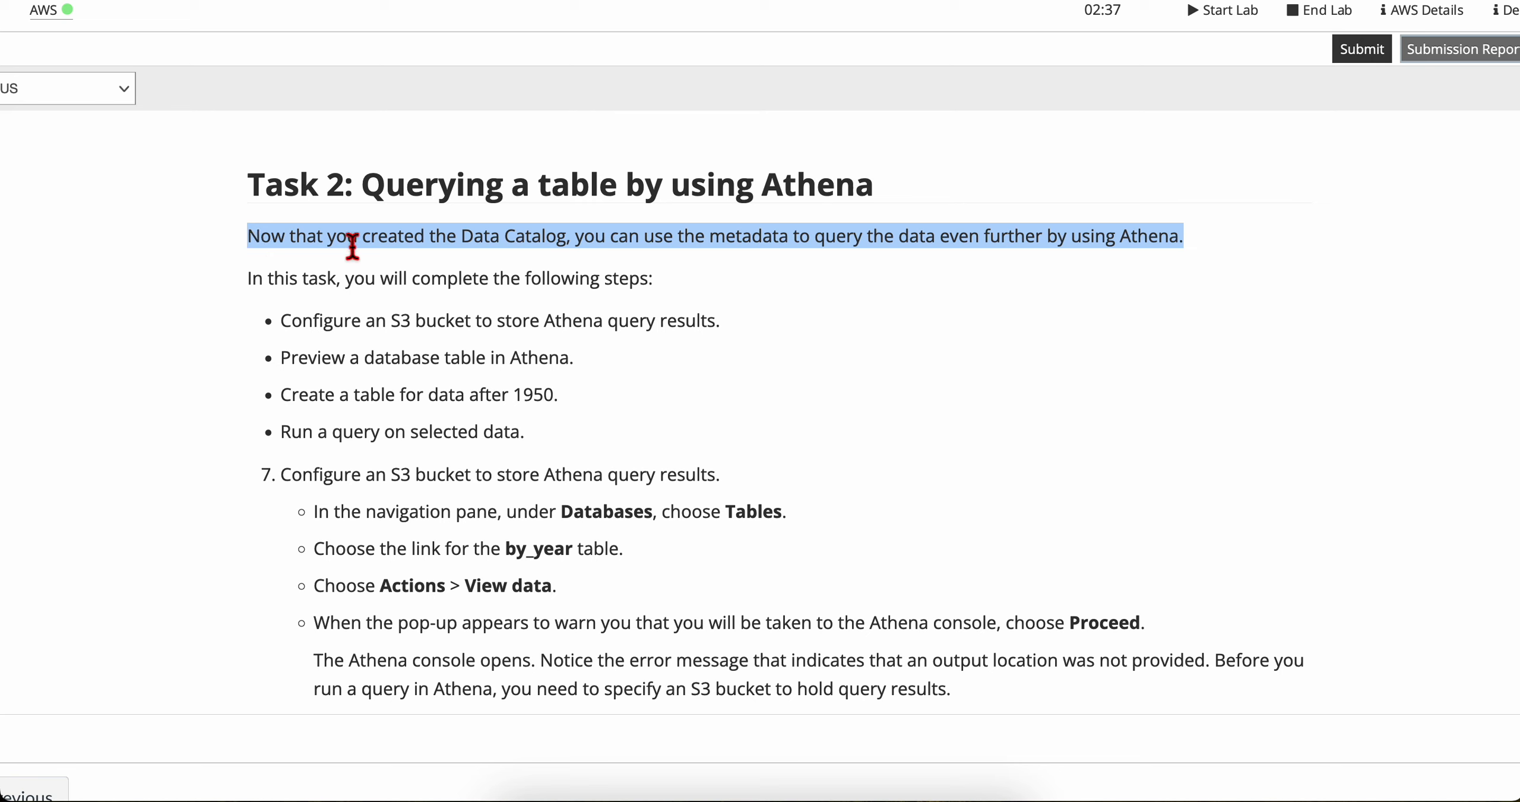
# Step: Read the lab's Task 2 overview on querying with Athena and the instructions for configuring an S3 bucket for query results
pyautogui.tripleClick(465, 237)
pyautogui.scroll(-1, 353, 332)
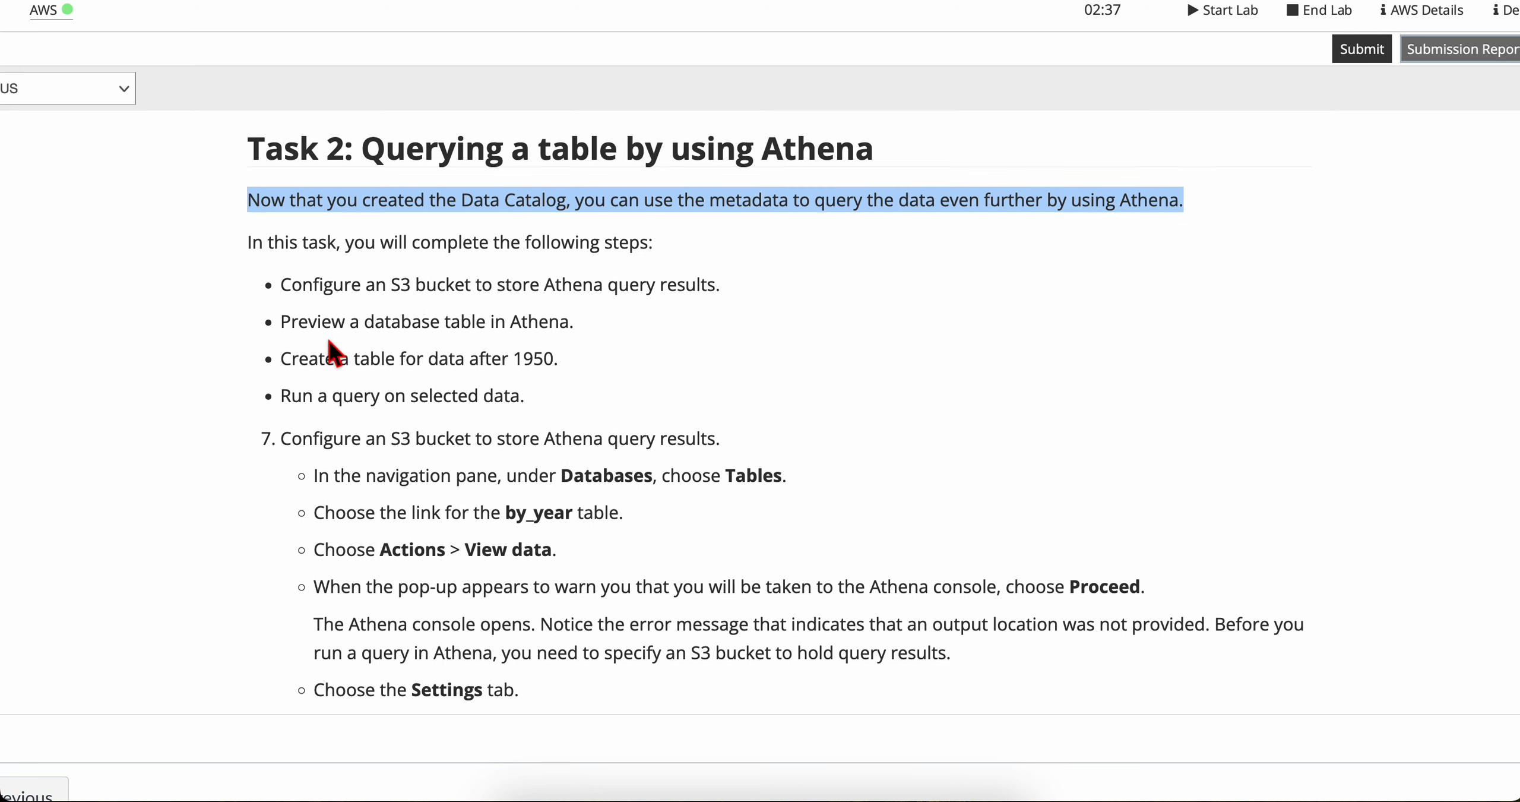
pyautogui.tripleClick(274, 249)
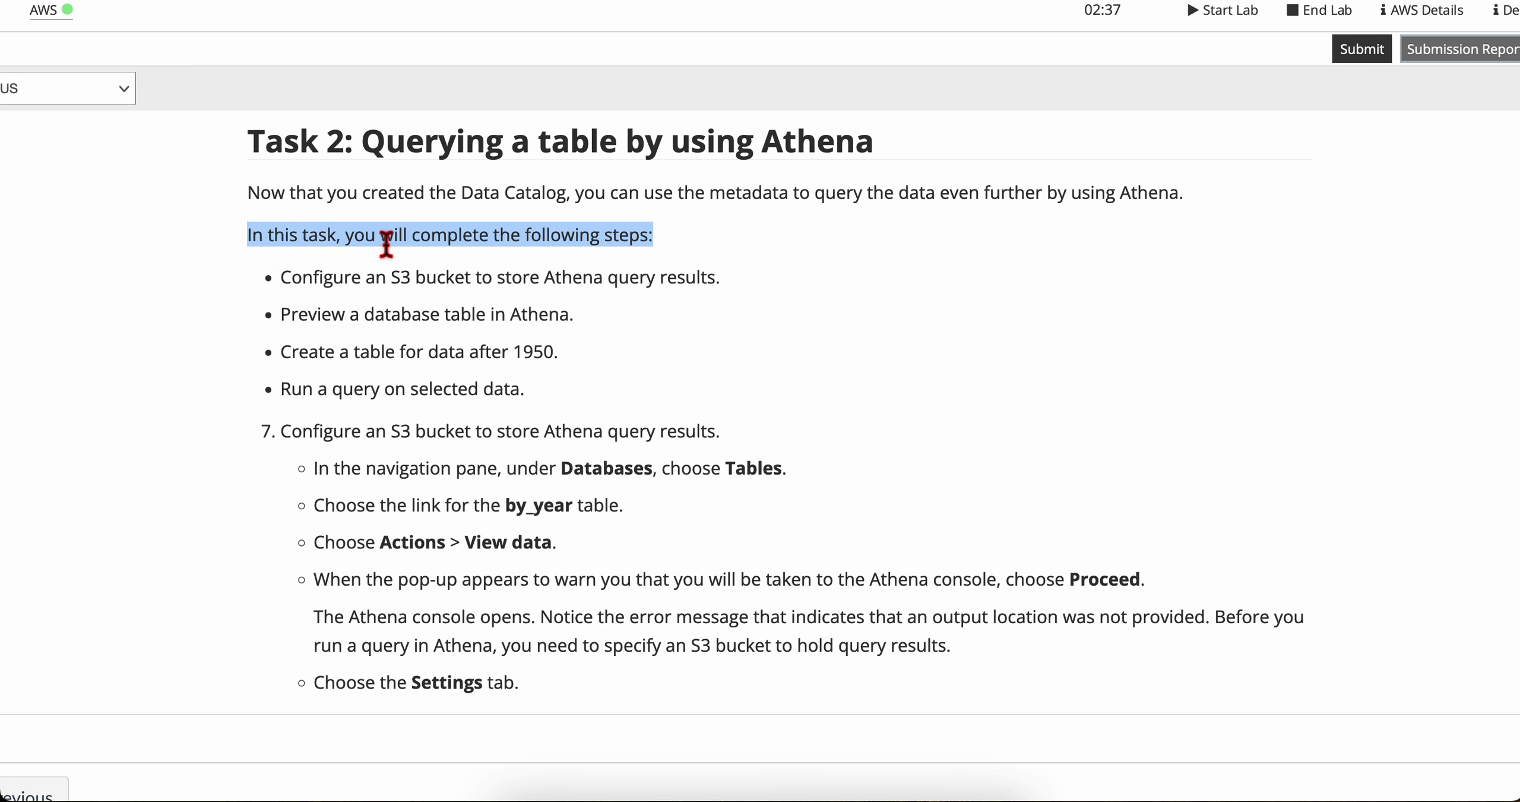
pyautogui.scroll(-1, 370, 280)
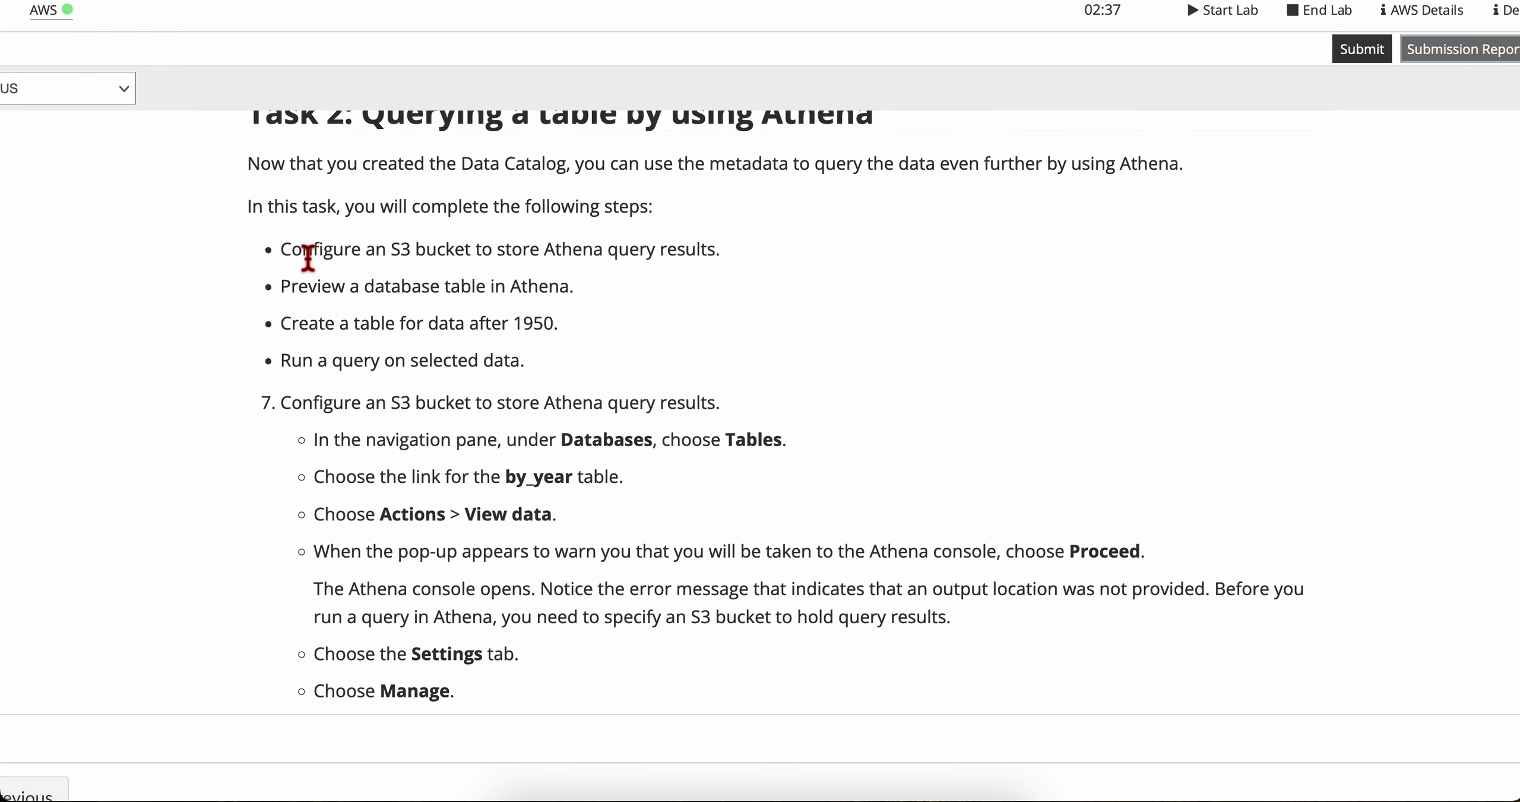
pyautogui.tripleClick(308, 257)
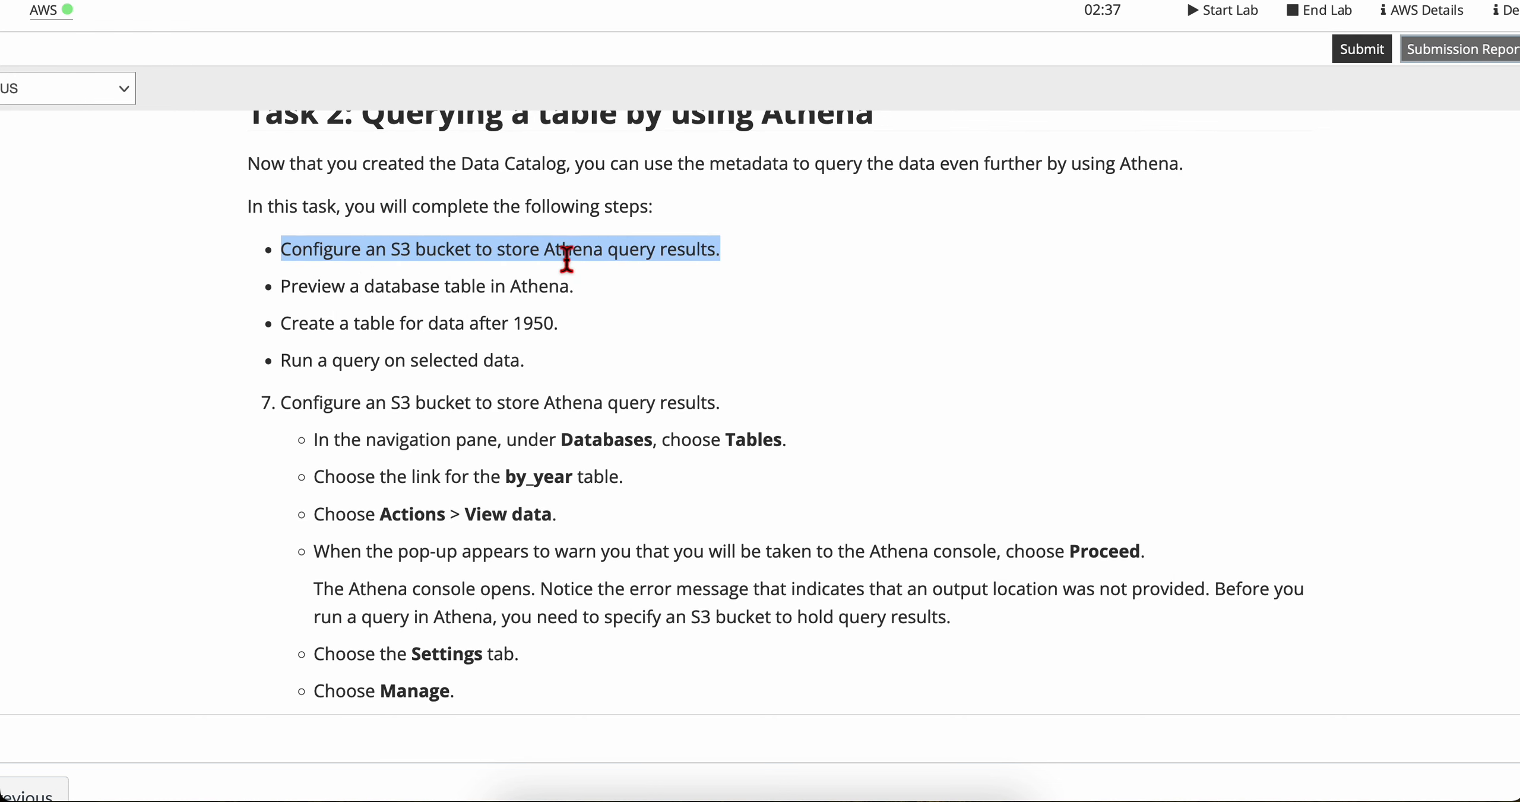
pyautogui.tripleClick(714, 263)
pyautogui.click(665, 308)
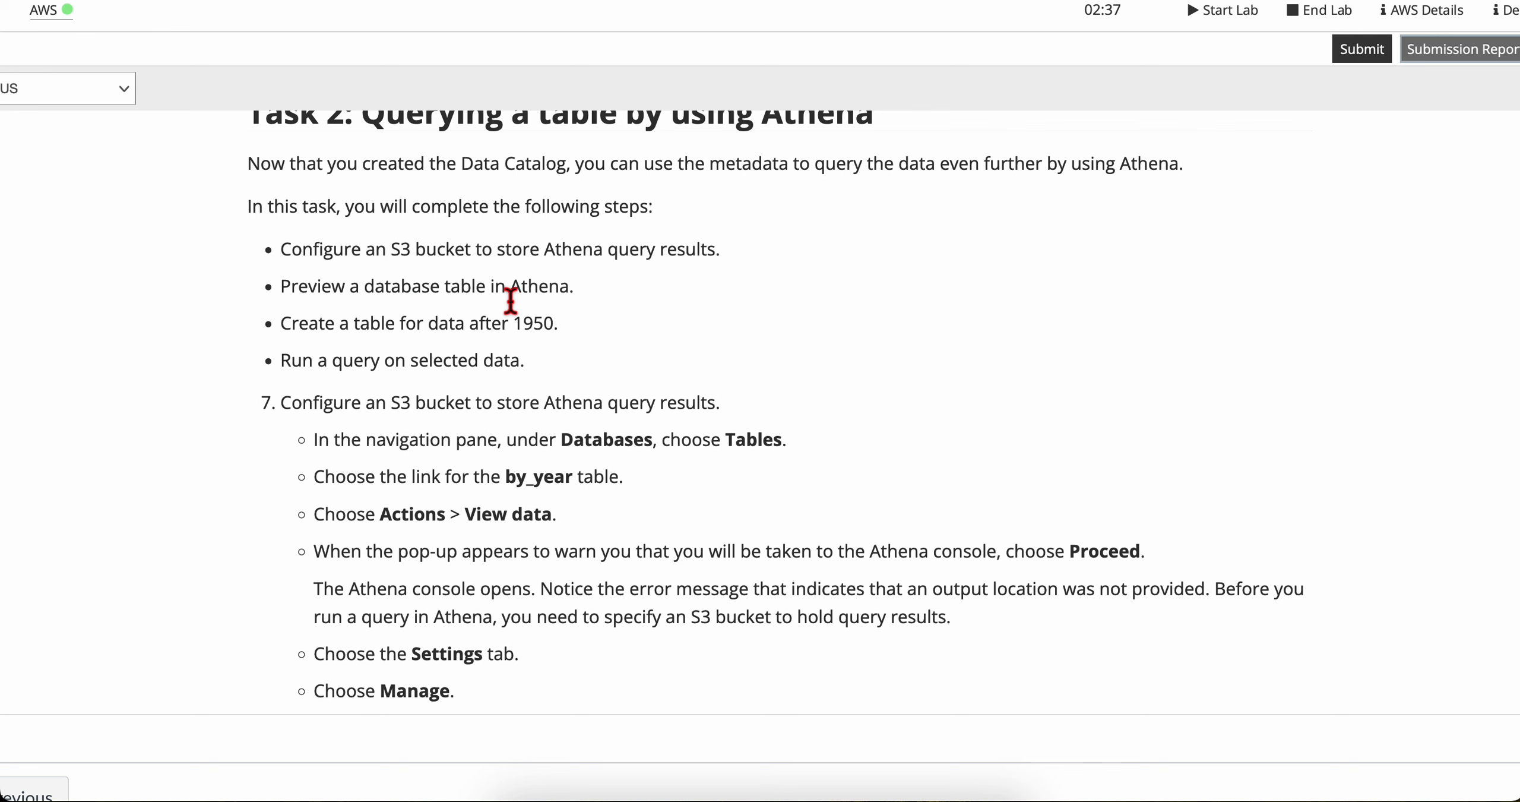
pyautogui.scroll(-2, 511, 300)
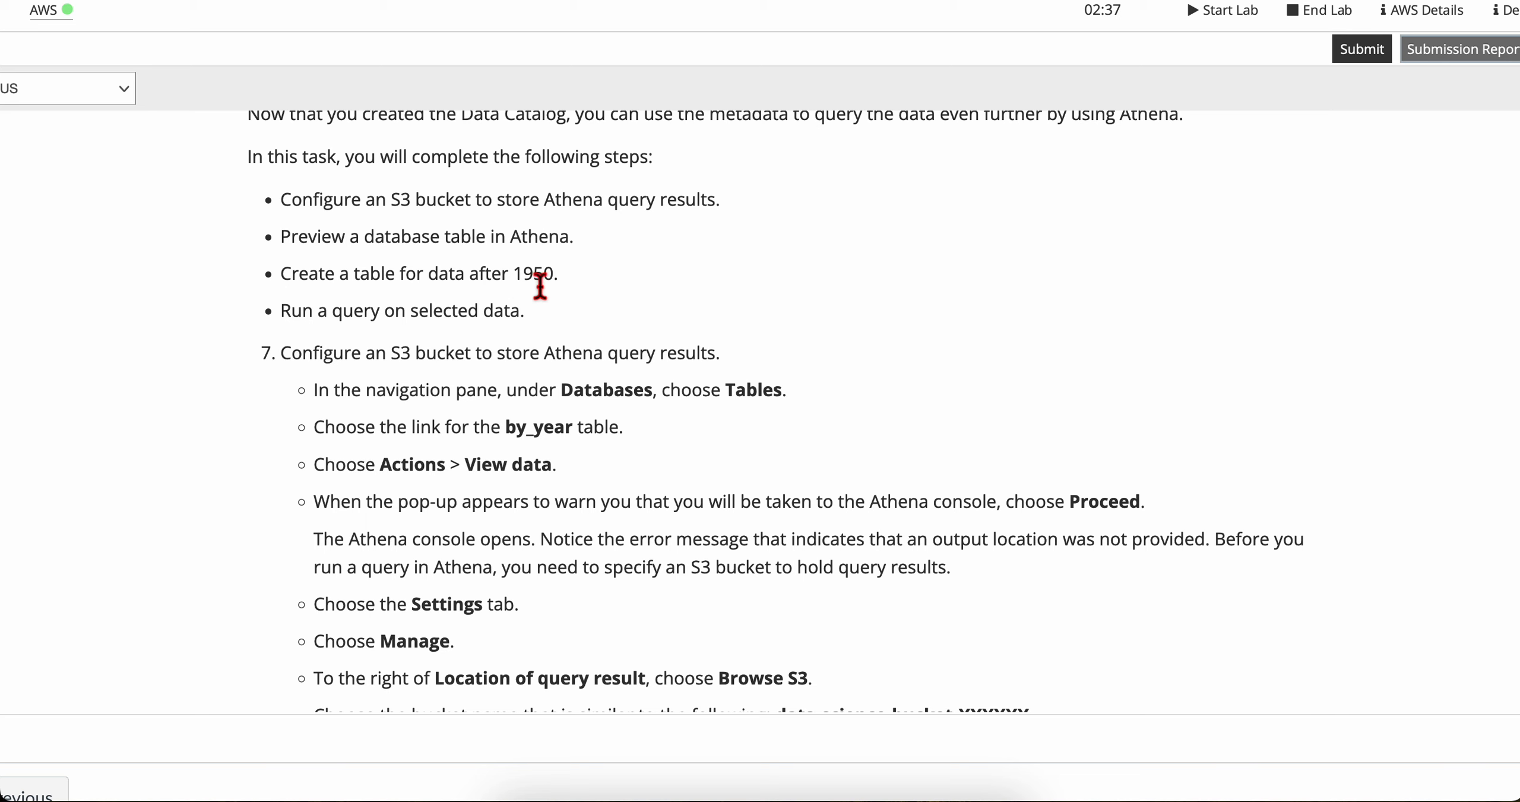
pyautogui.scroll(-2, 559, 314)
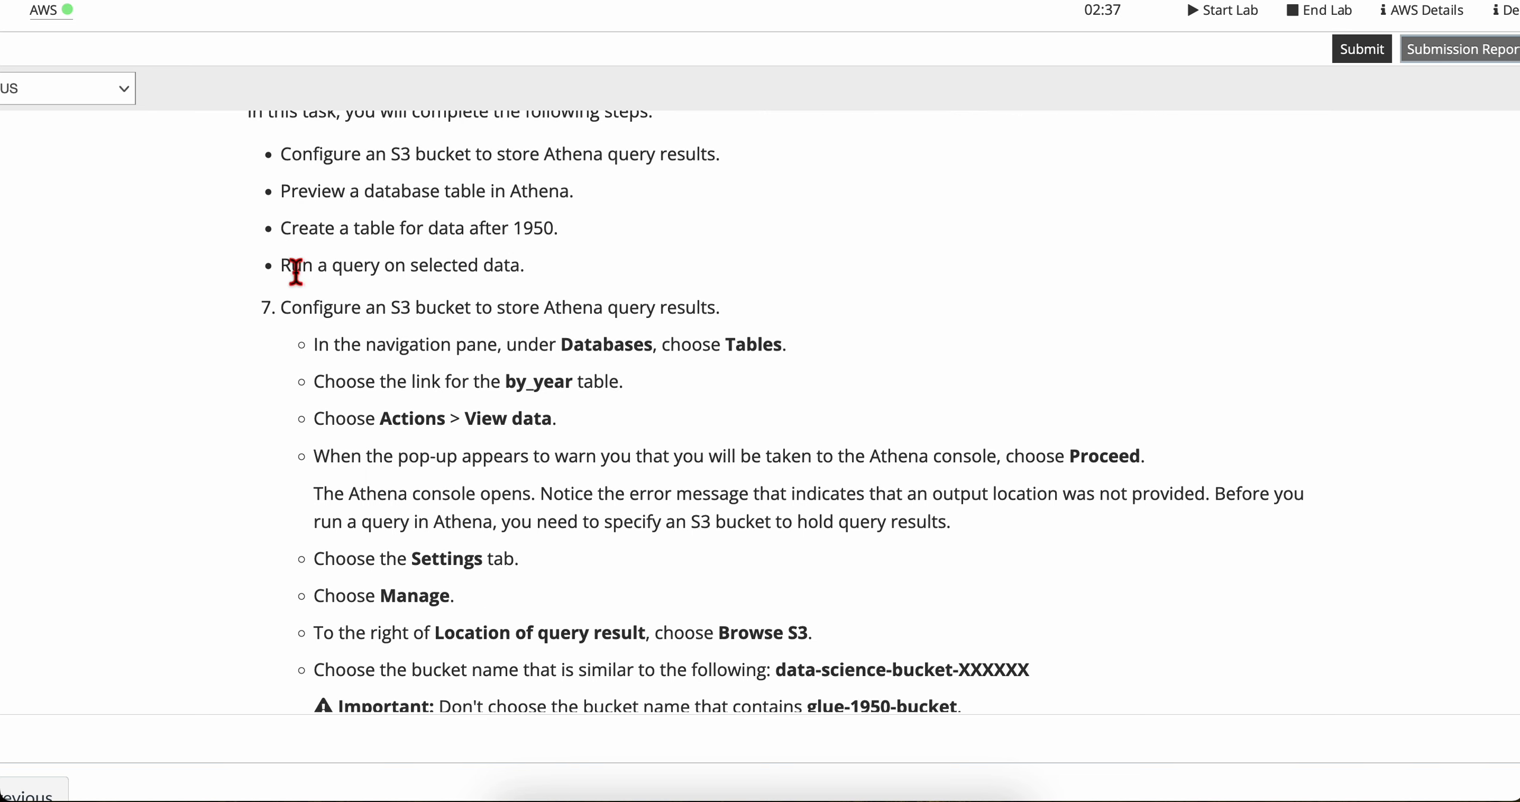
pyautogui.scroll(-2, 505, 279)
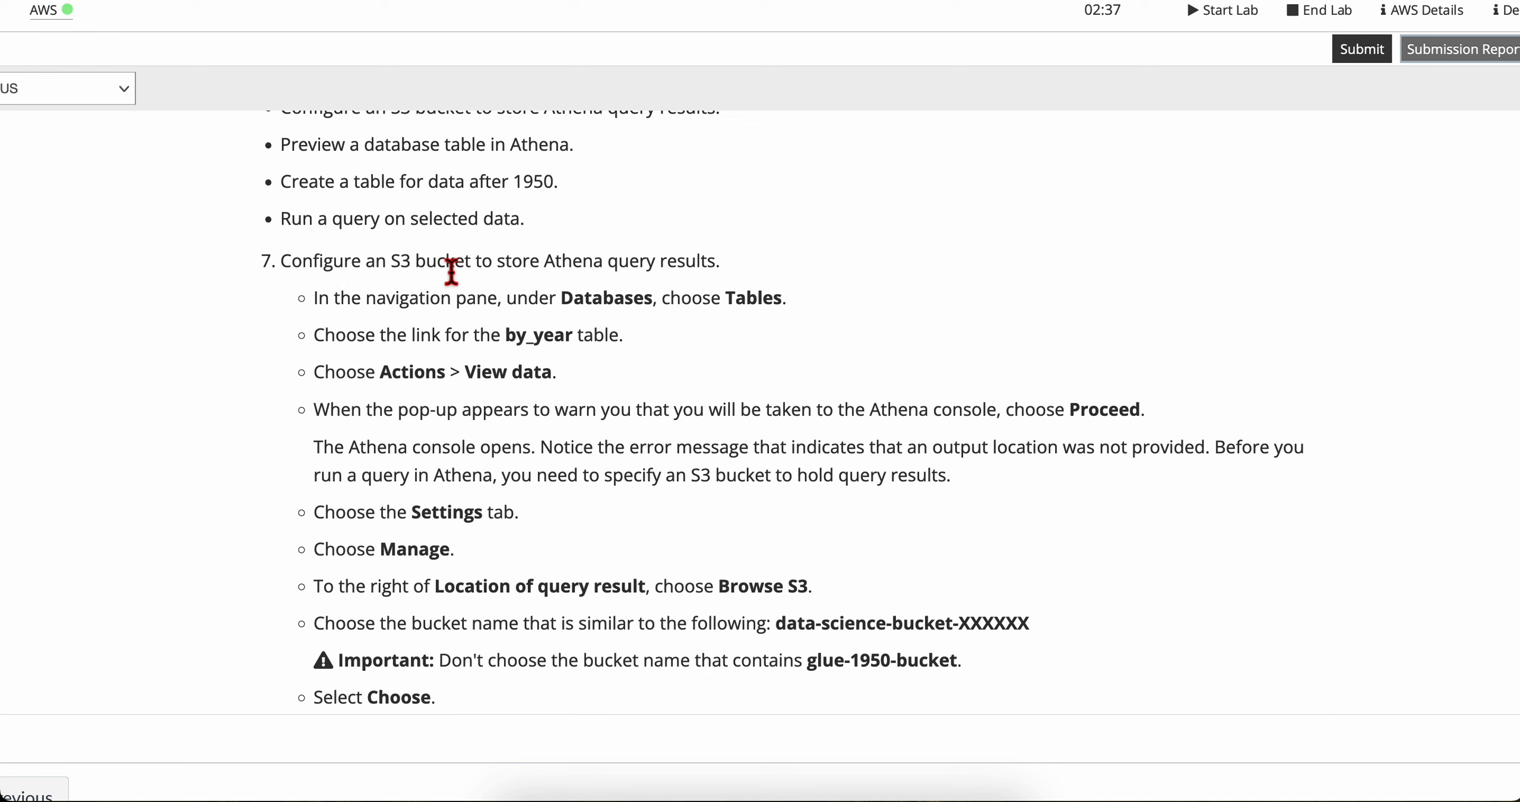
pyautogui.scroll(-2, 402, 332)
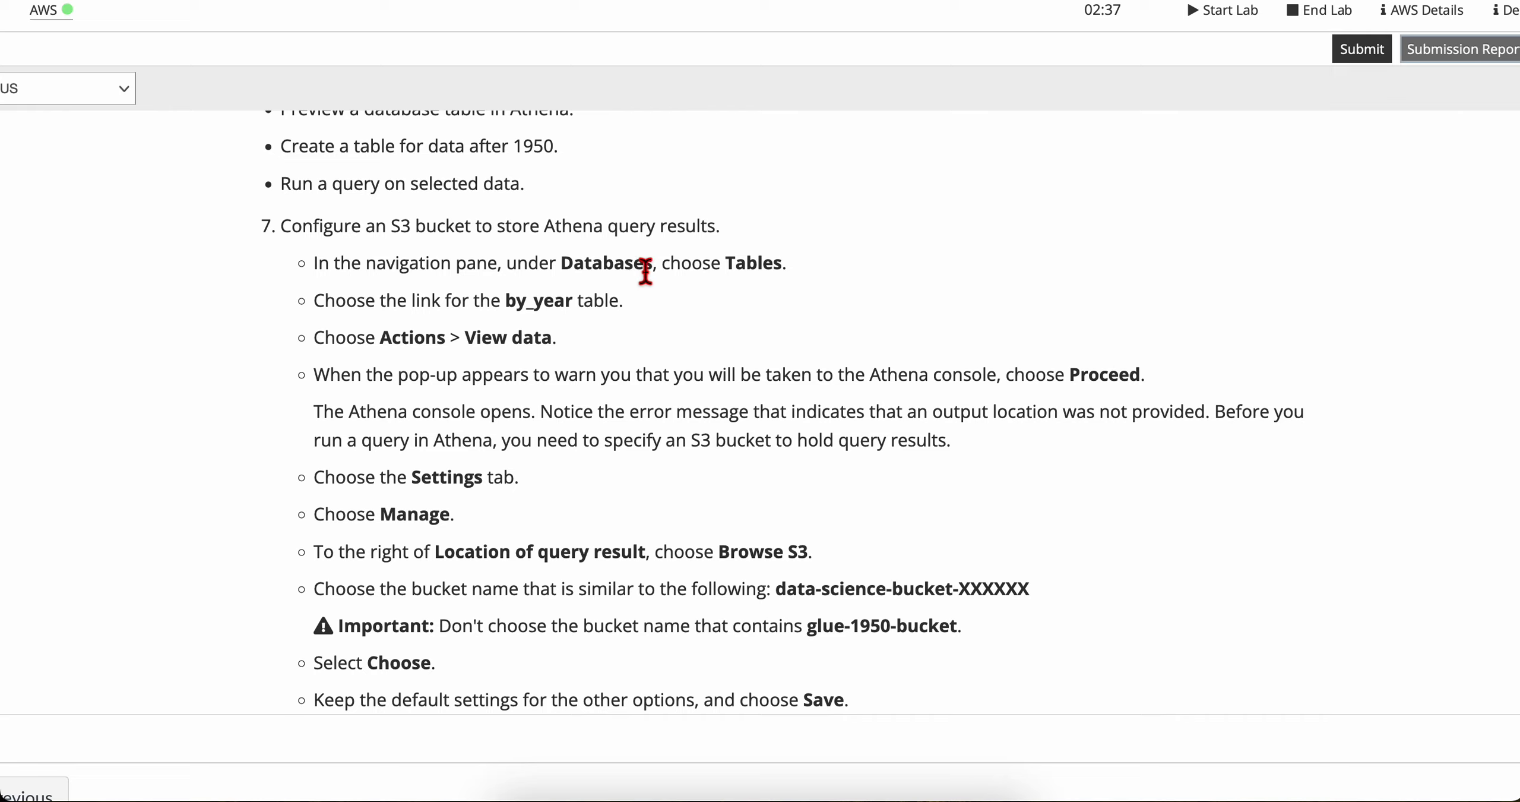
# Step: In the AWS Glue console, open the by_year table from the Data Catalog's tables list, following the lab instructions
pyautogui.hotkey('ctrl', 'Right')
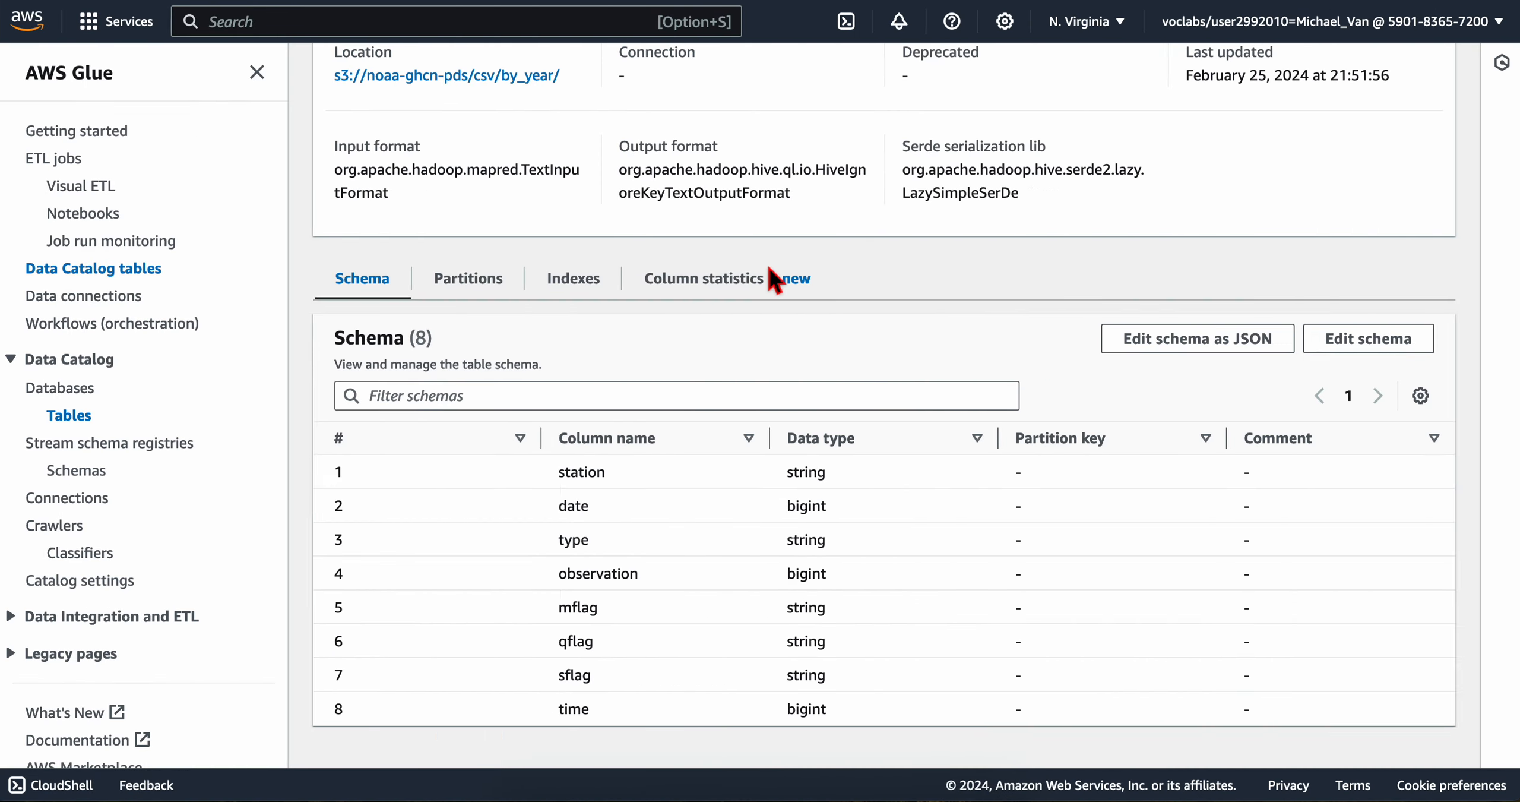
pyautogui.click(65, 389)
pyautogui.click(76, 411)
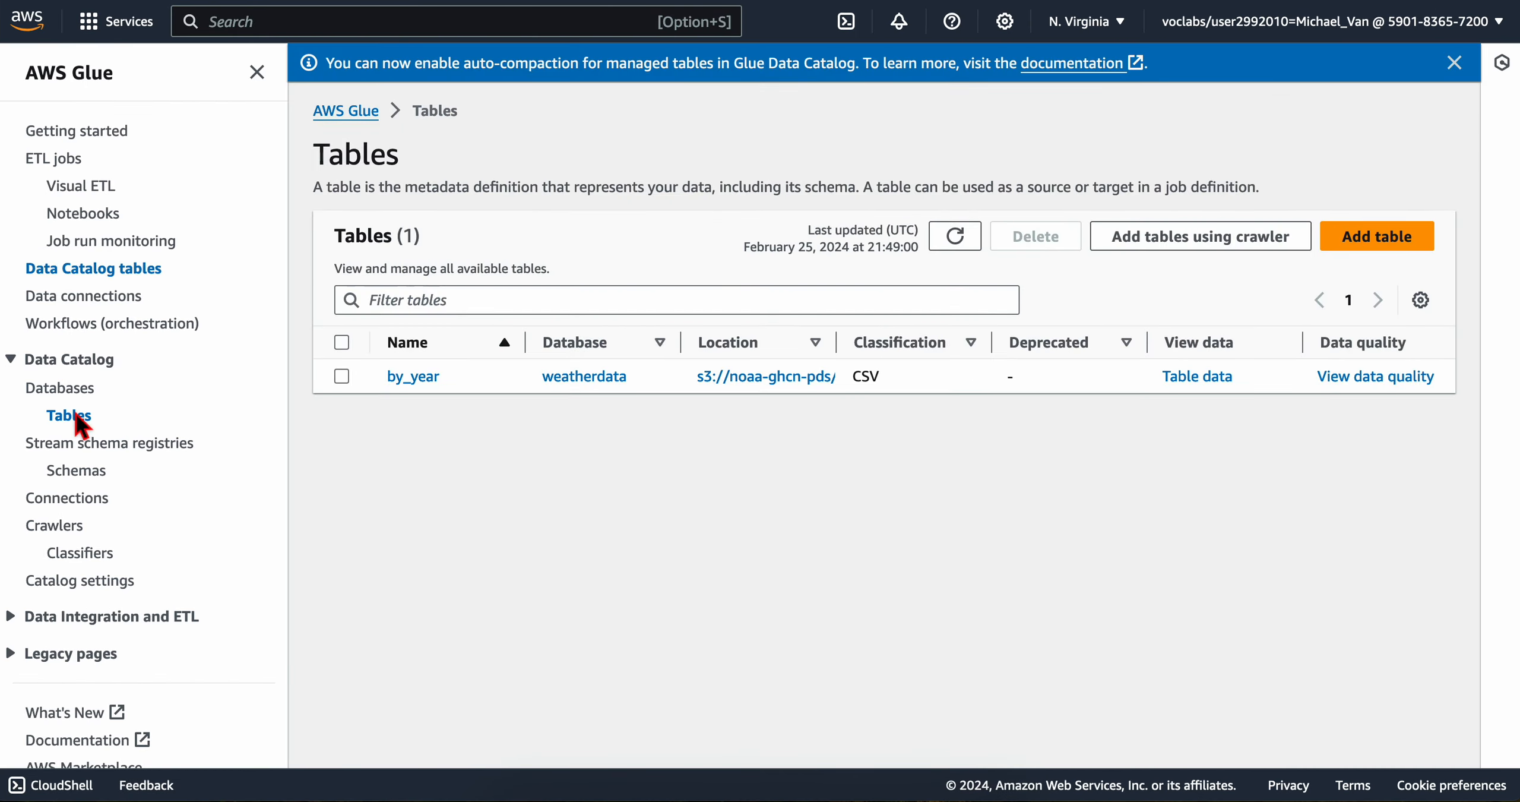
pyautogui.hotkey('ctrl', 'Left')
pyautogui.scroll(-1, 557, 325)
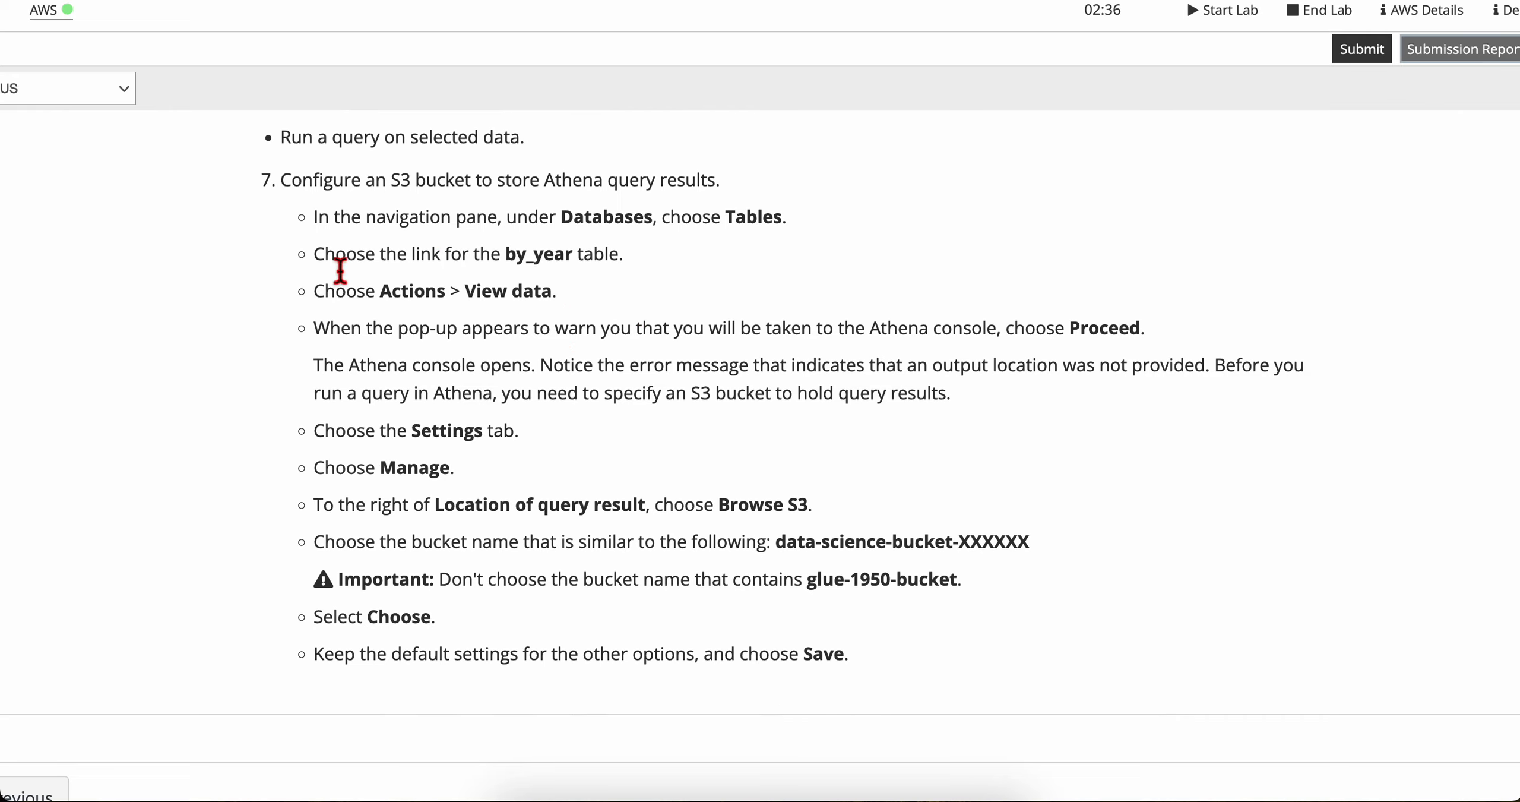
pyautogui.hotkey('ctrl', 'Right')
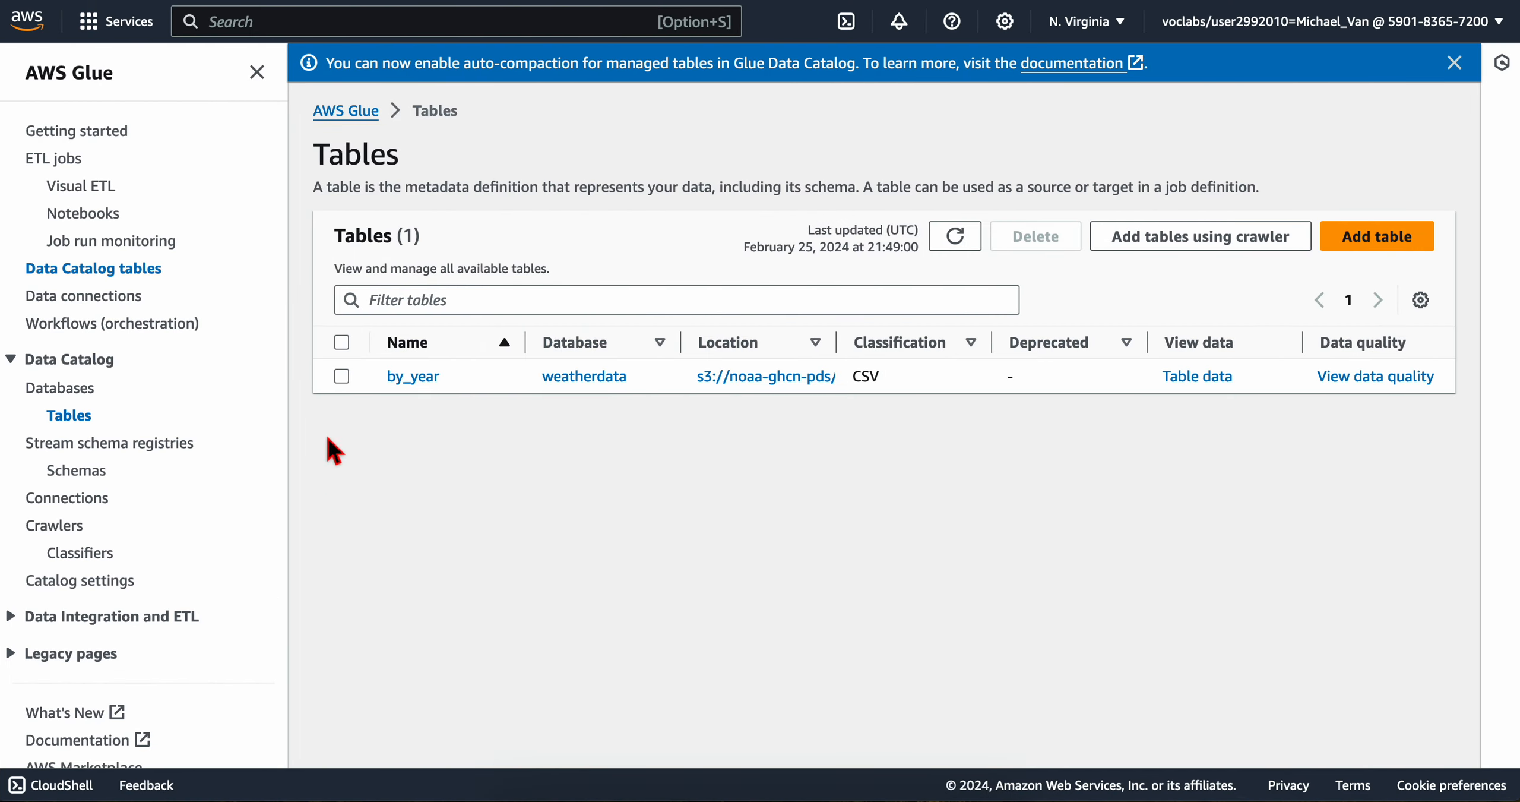
pyautogui.click(414, 378)
pyautogui.hotkey('ctrl', 'Left')
pyautogui.scroll(-3, 464, 333)
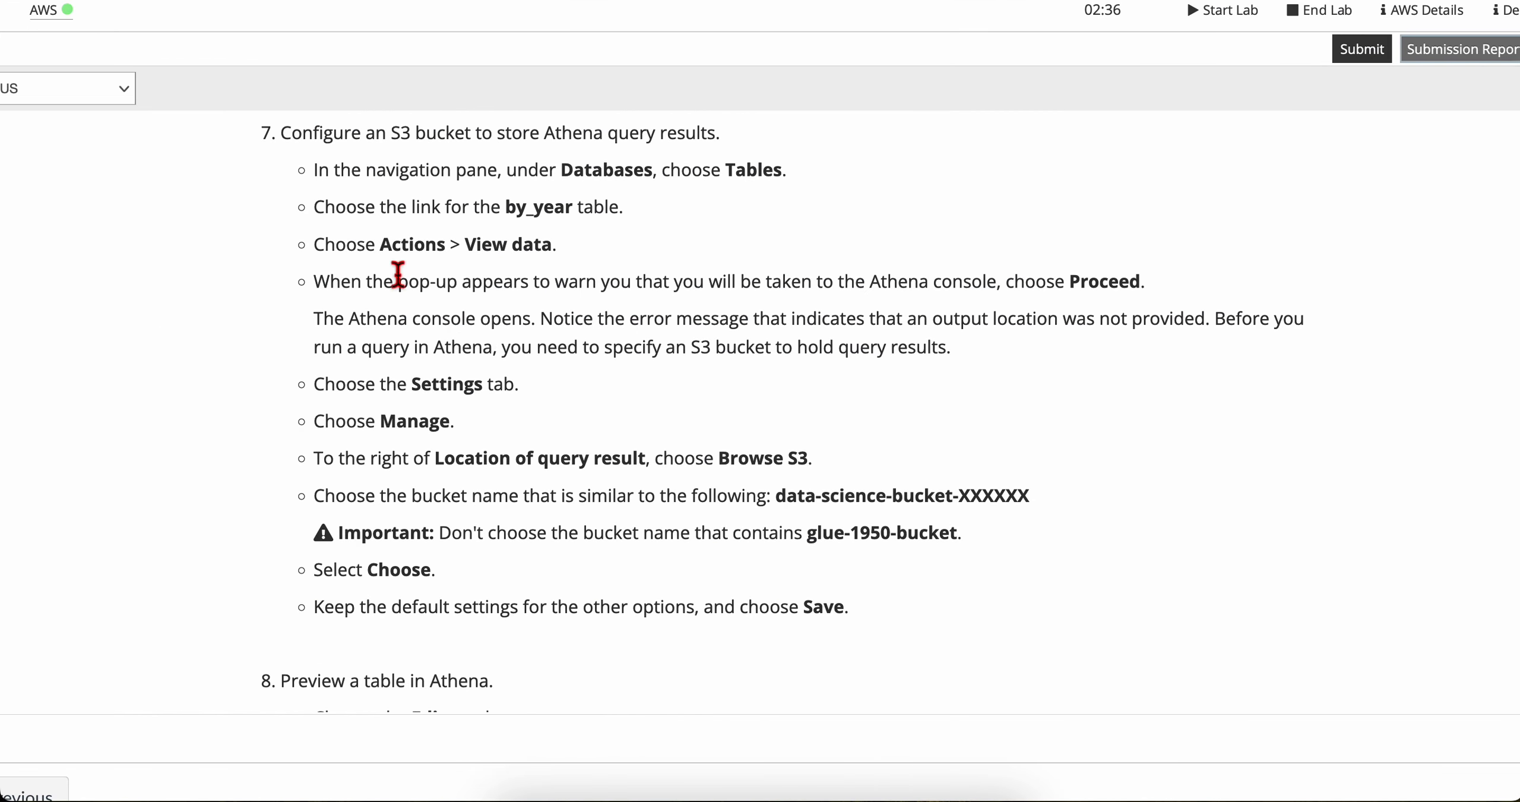
# Step: View the by_year table's data and proceed to the Athena console
pyautogui.hotkey('ctrl', 'Right')
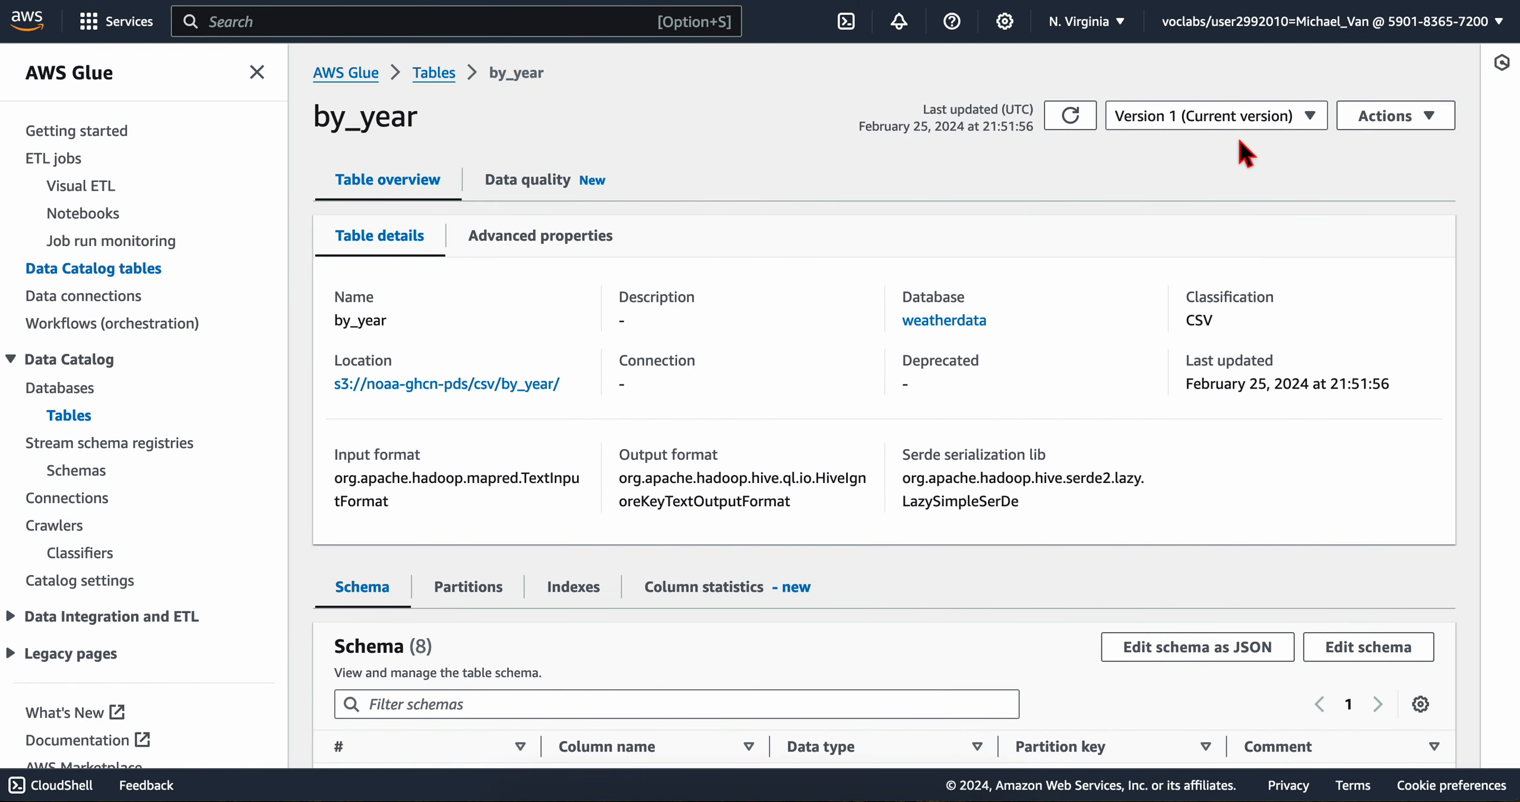
pyautogui.click(1398, 119)
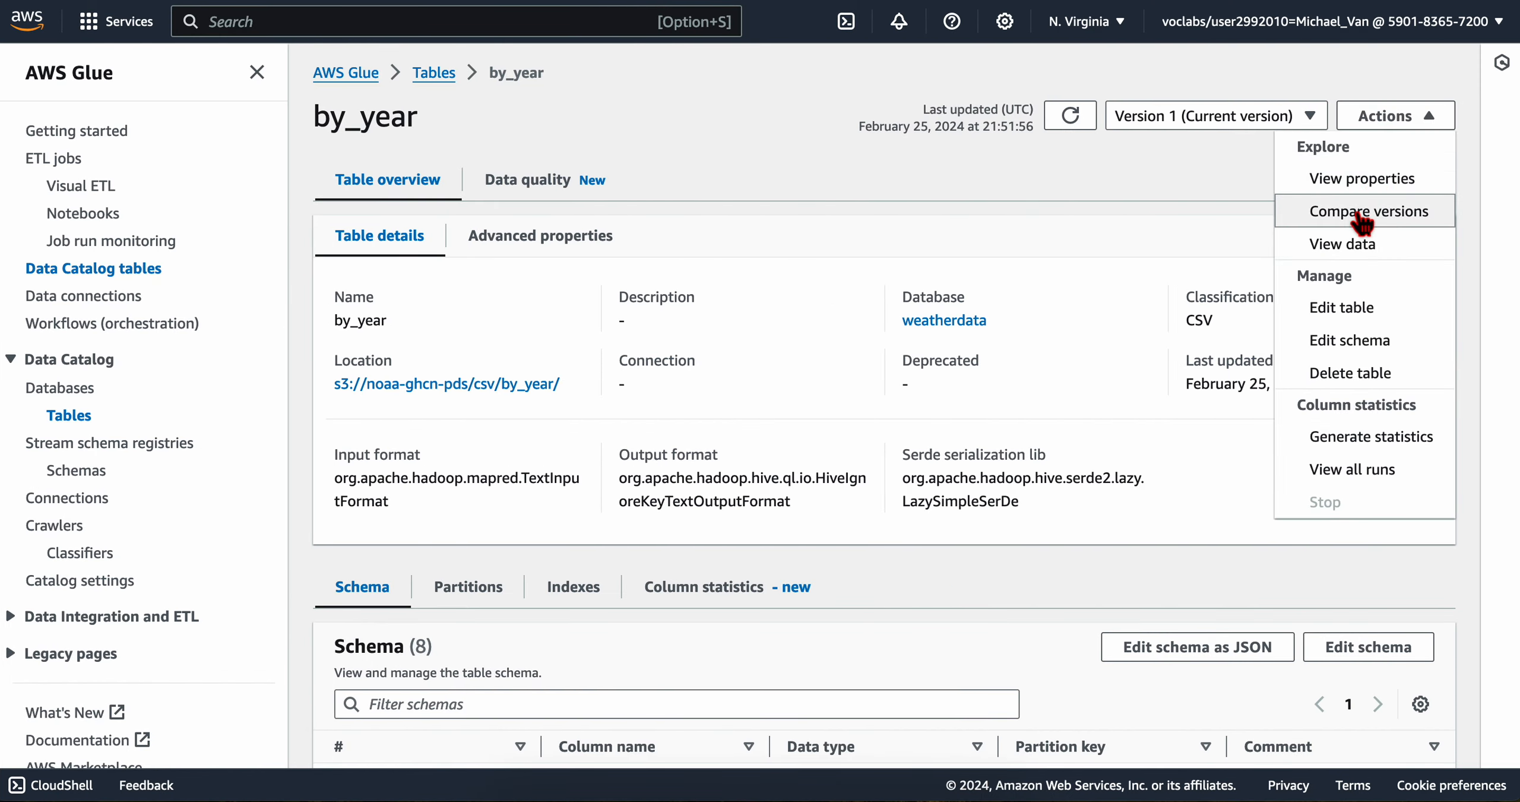
pyautogui.click(1363, 248)
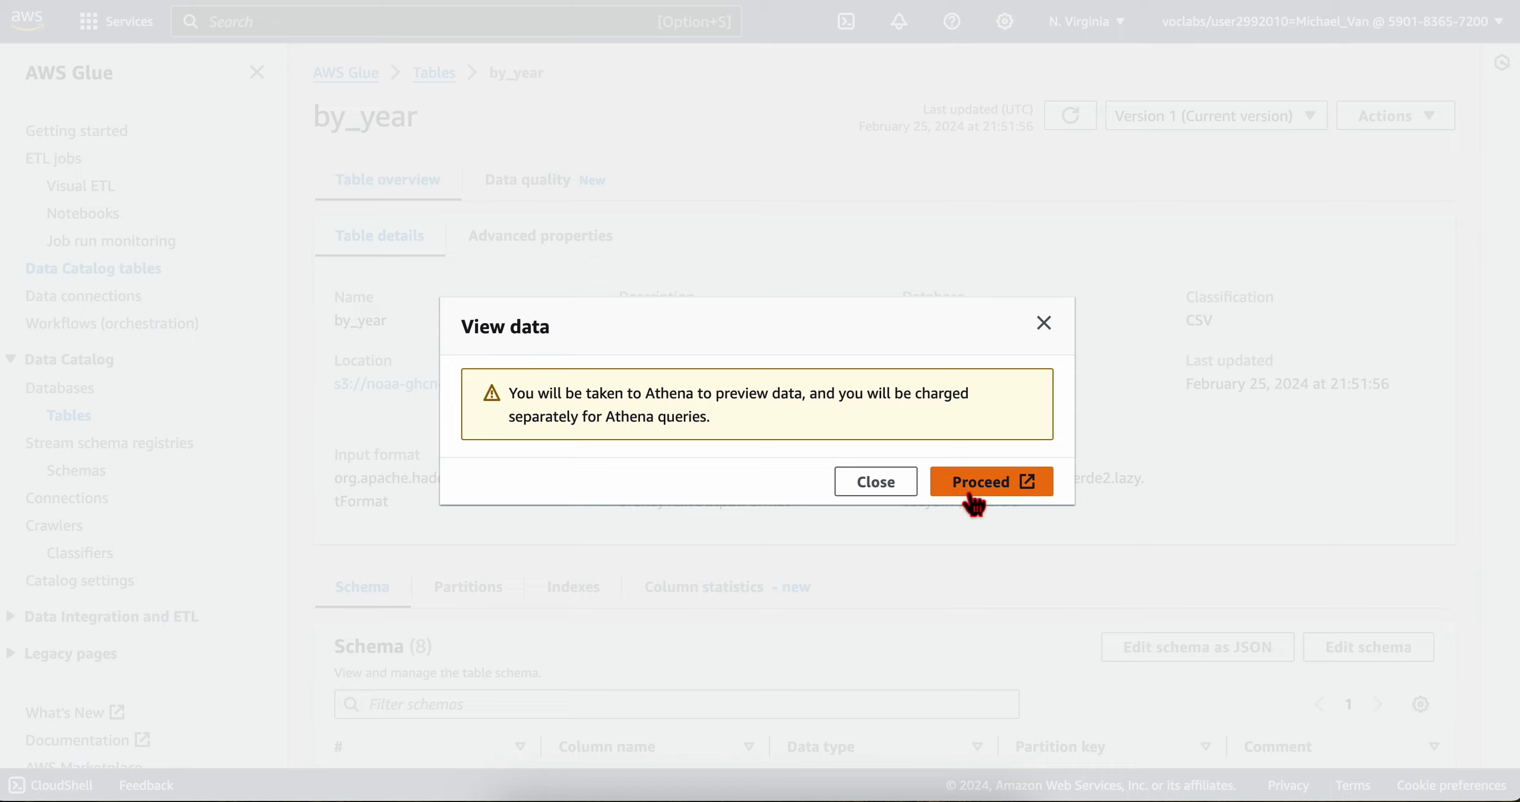
pyautogui.click(975, 498)
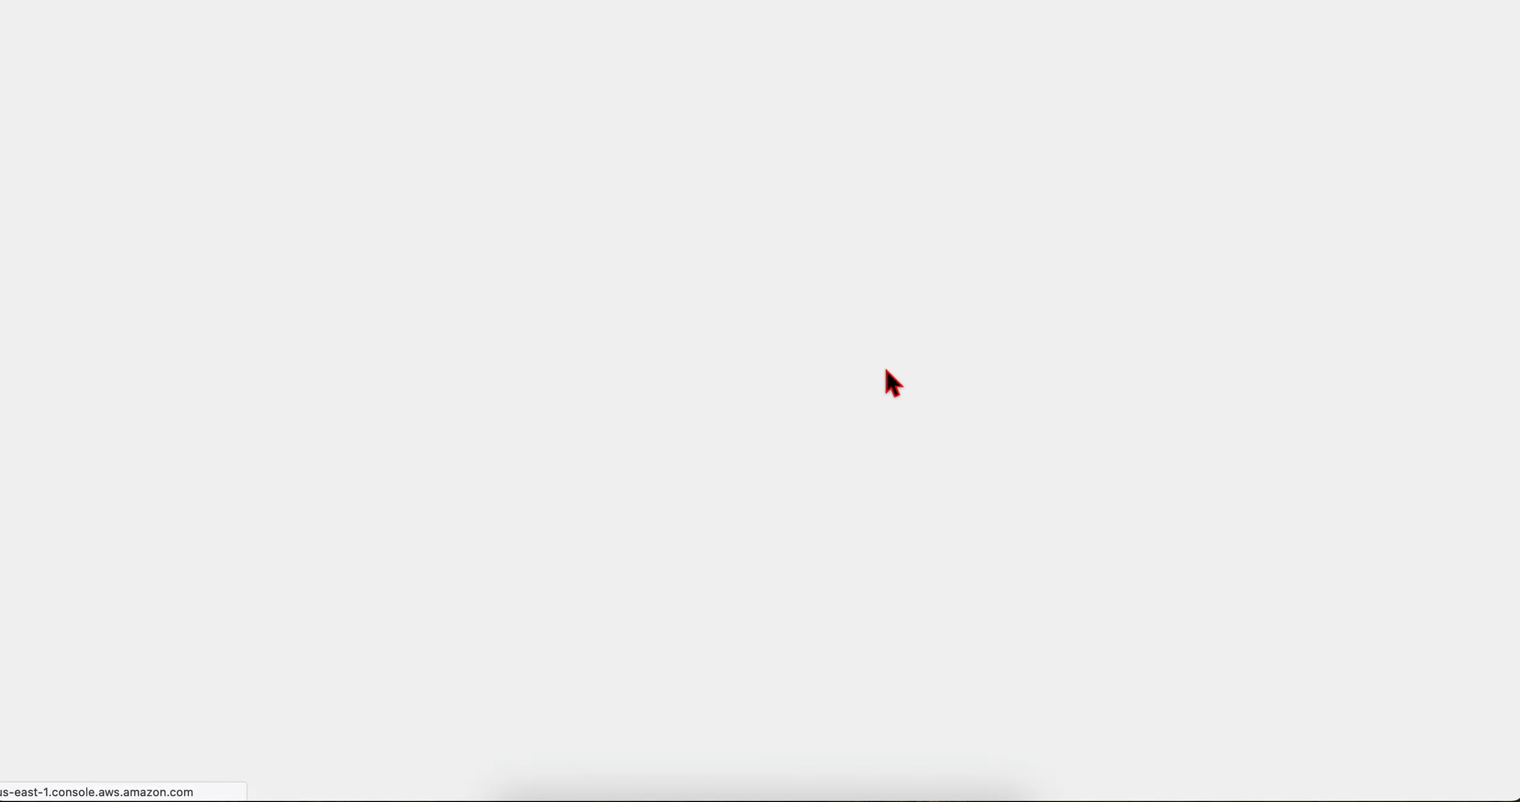
# Step: Read the lab's instructions on Athena's missing output location and the settings for the query result bucket
pyautogui.hotkey('ctrl', 'Left')
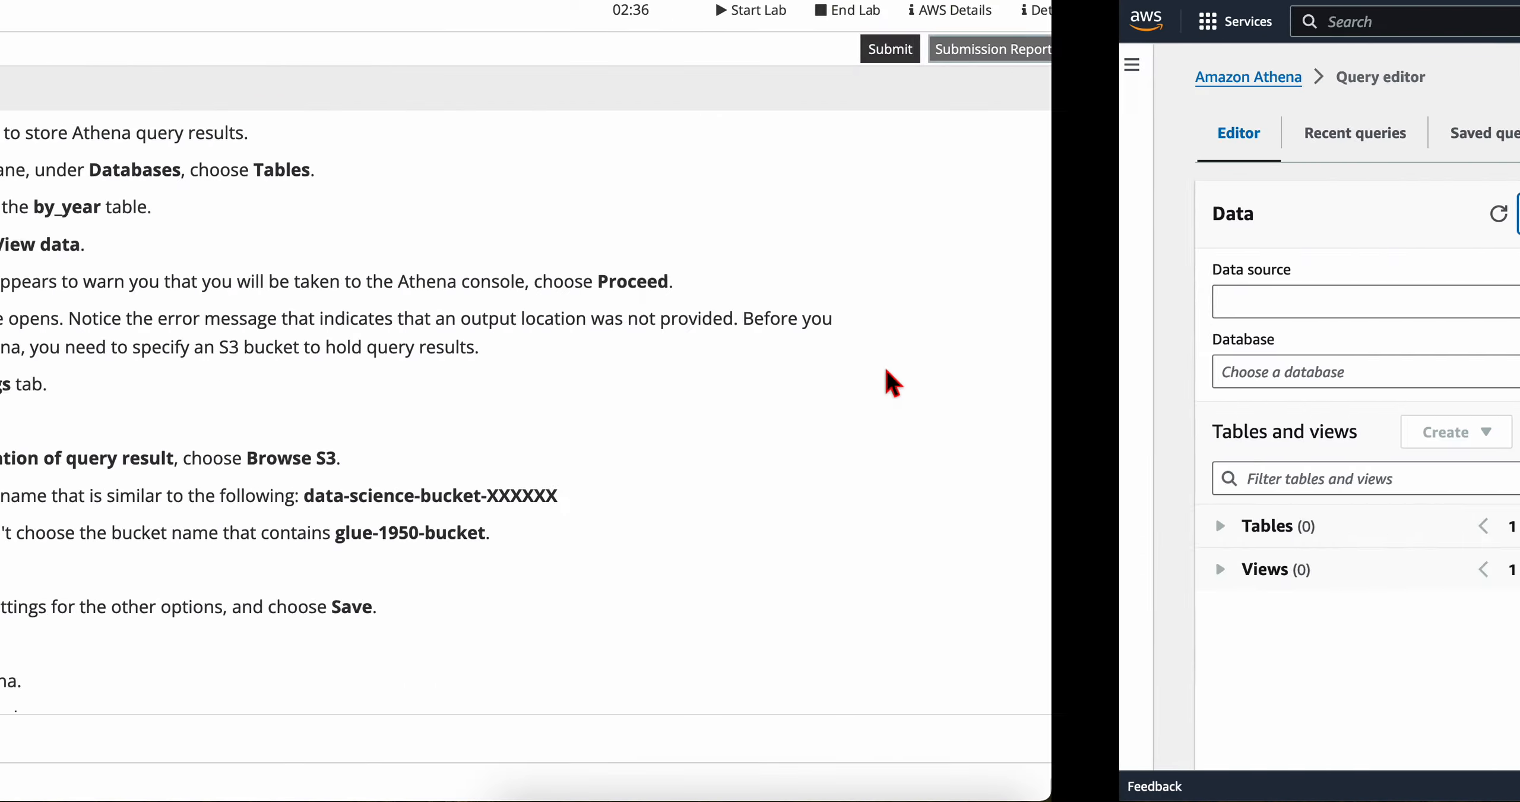
pyautogui.scroll(-2, 568, 476)
pyautogui.scroll(2, 573, 470)
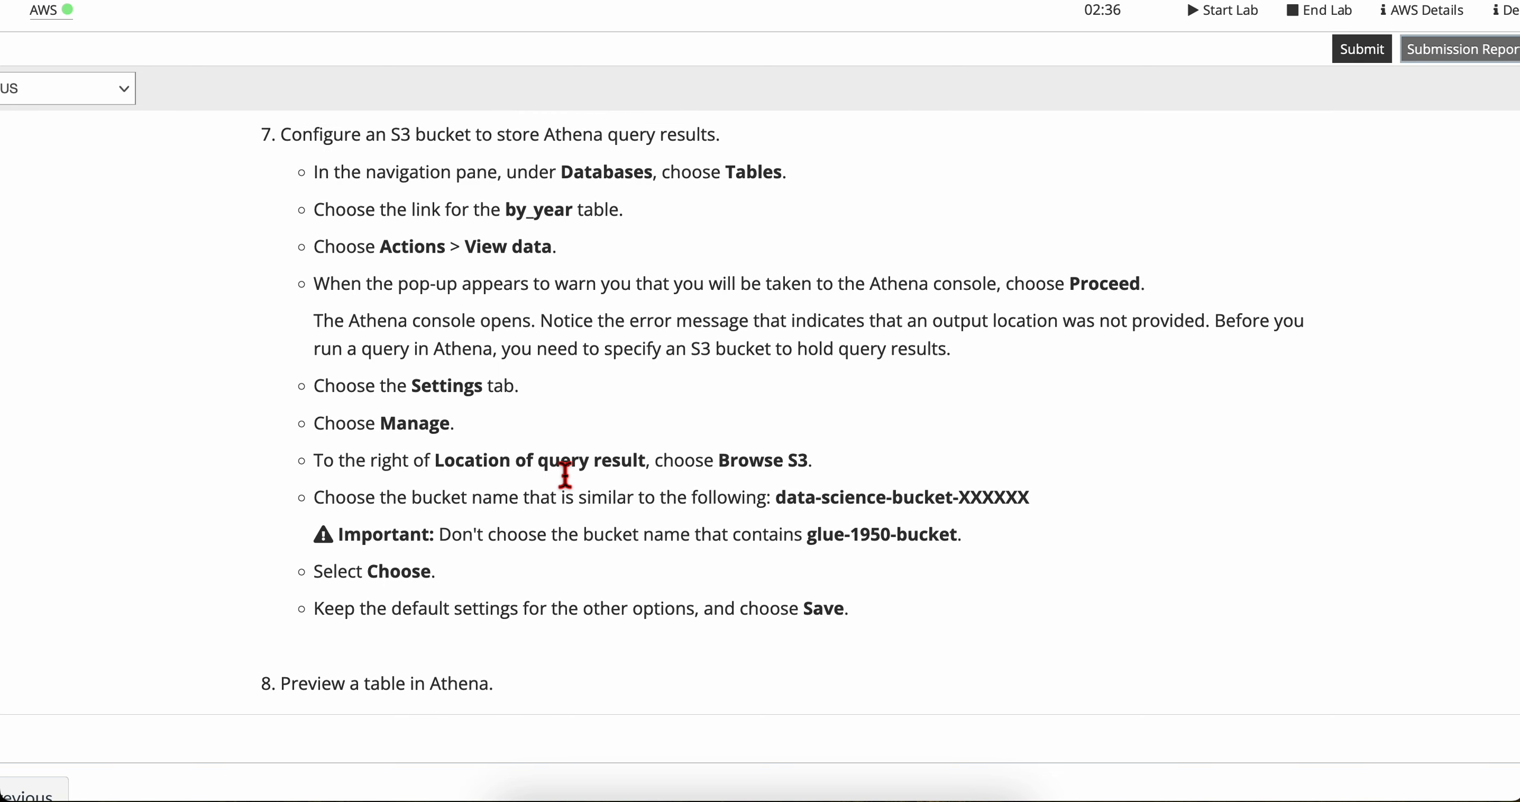
pyautogui.scroll(-1, 356, 332)
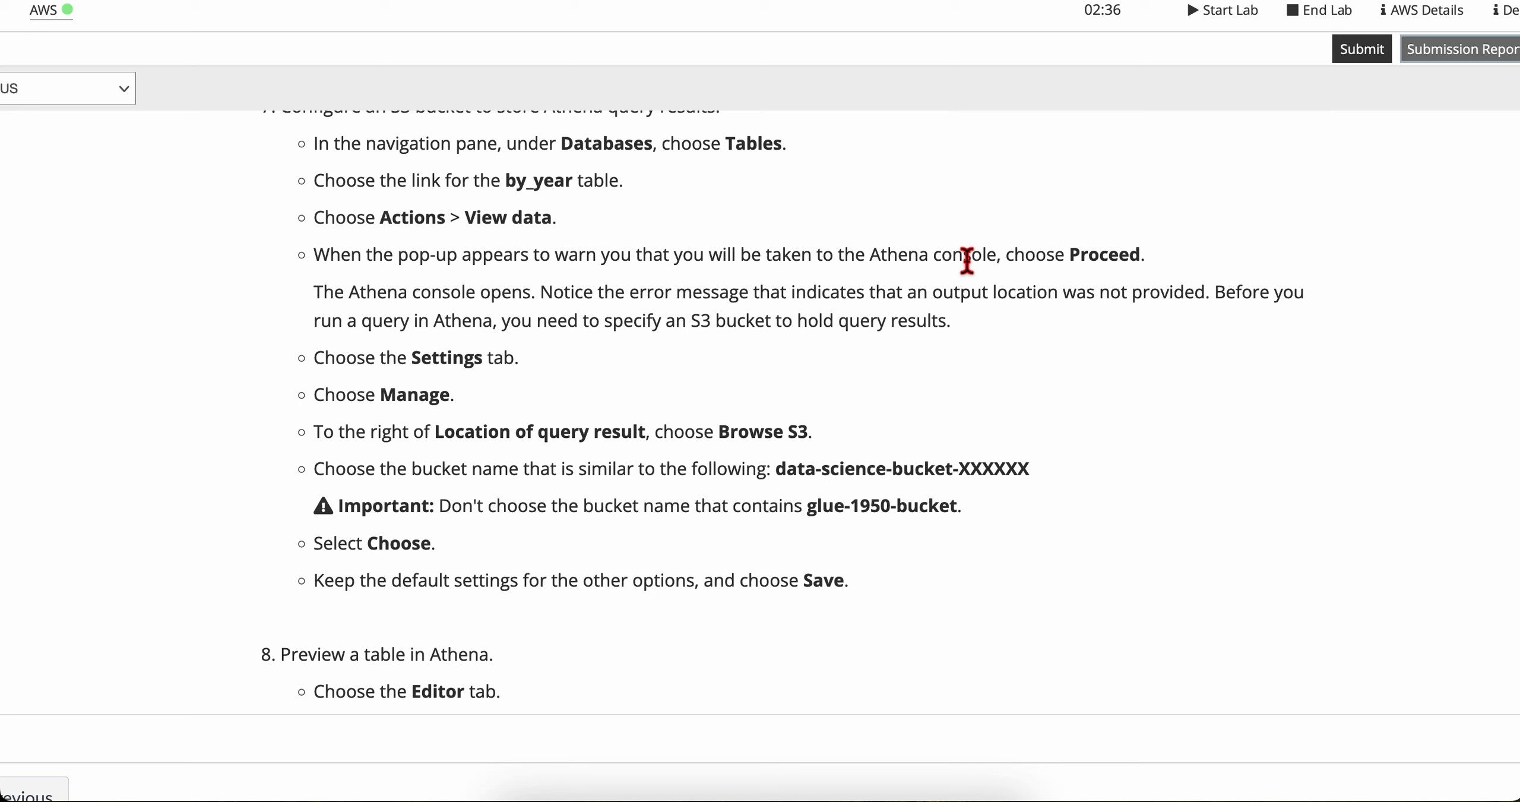
pyautogui.scroll(-2, 489, 277)
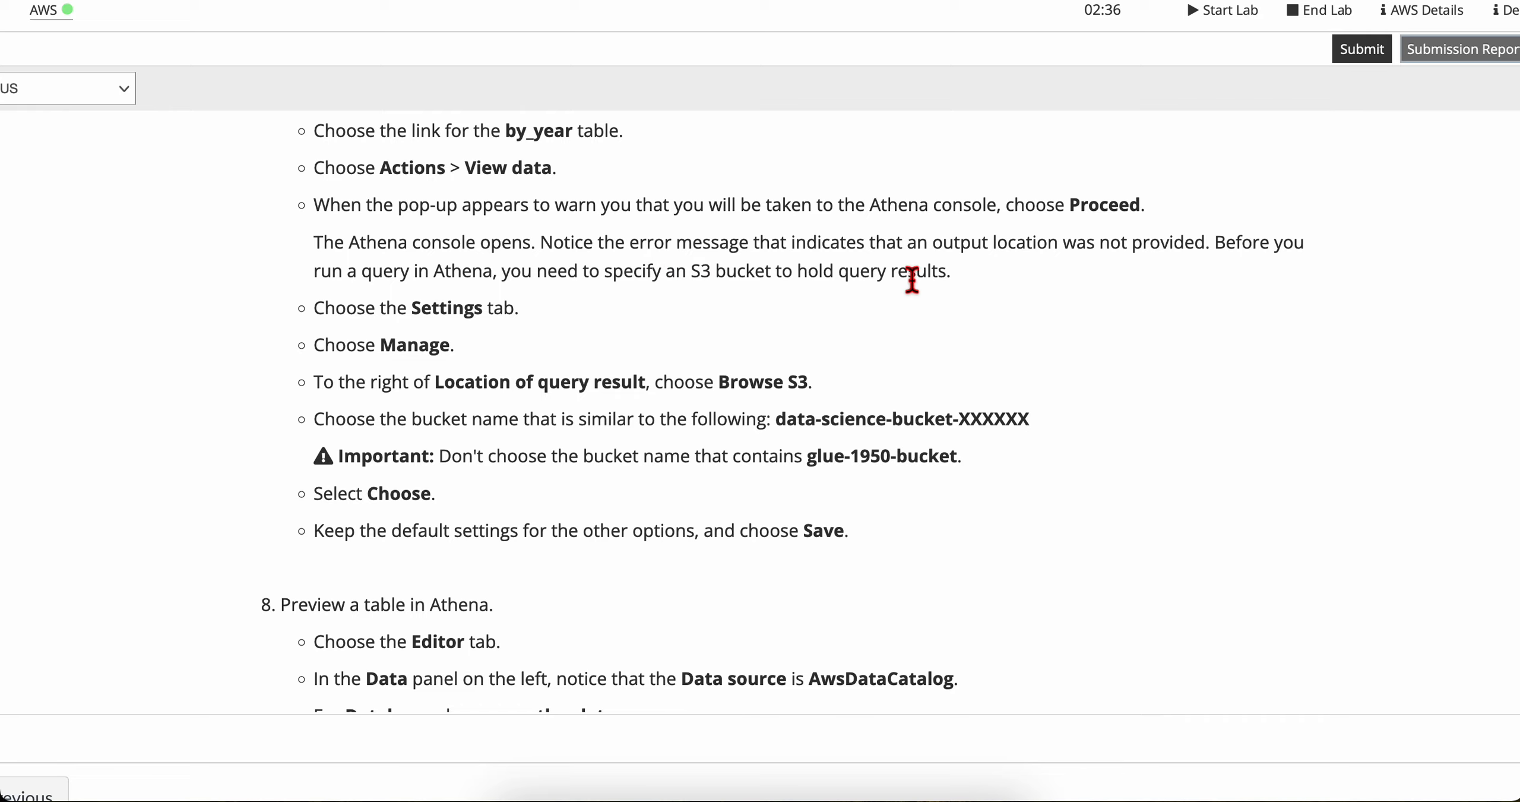
pyautogui.scroll(-2, 451, 332)
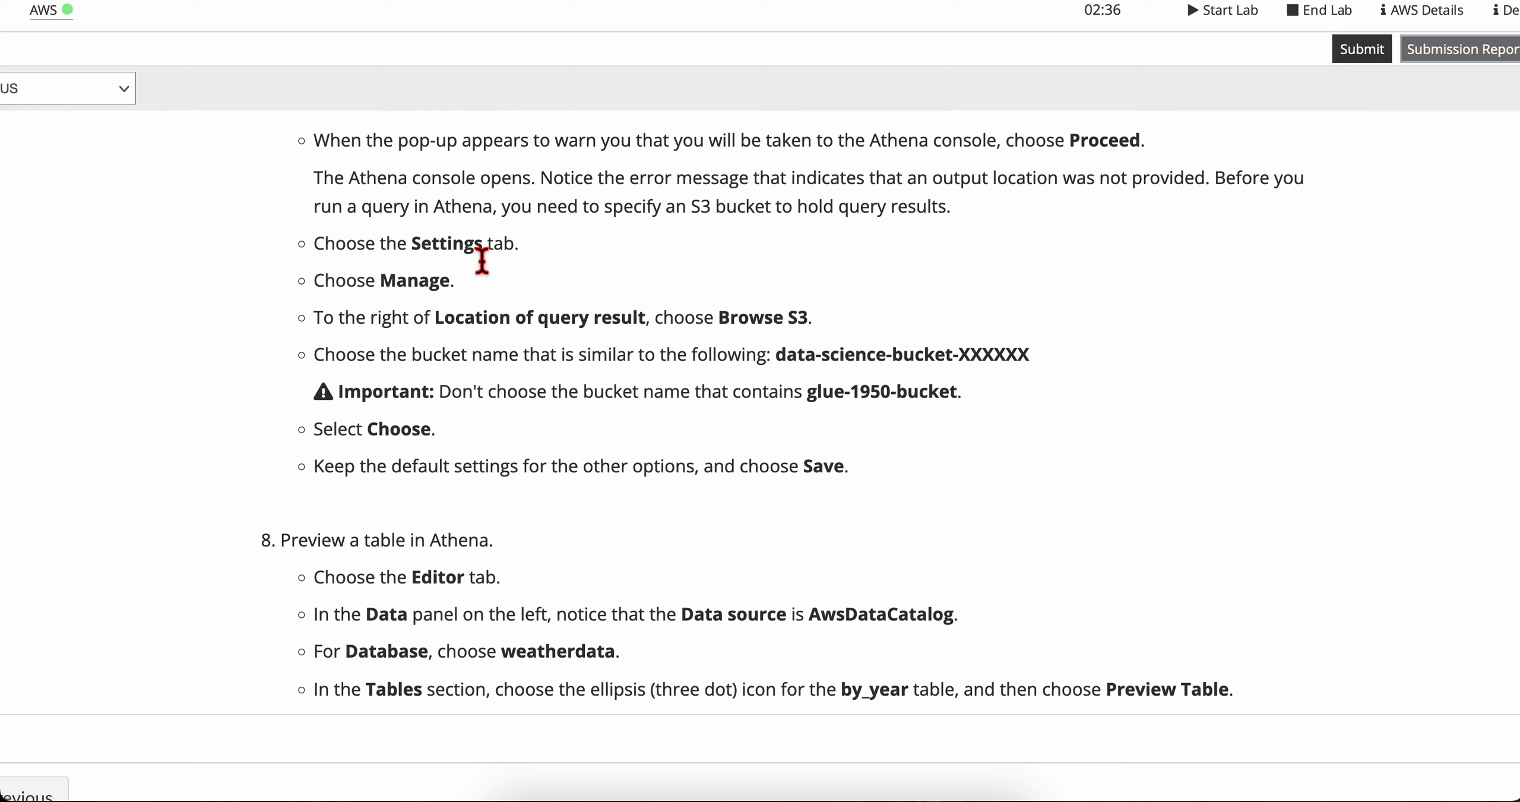
pyautogui.scroll(-1, 483, 261)
# Step: In the Athena query editor, open the settings for managing the query result location and check the lab's bucket instructions
pyautogui.hotkey('ctrl', 'Right')
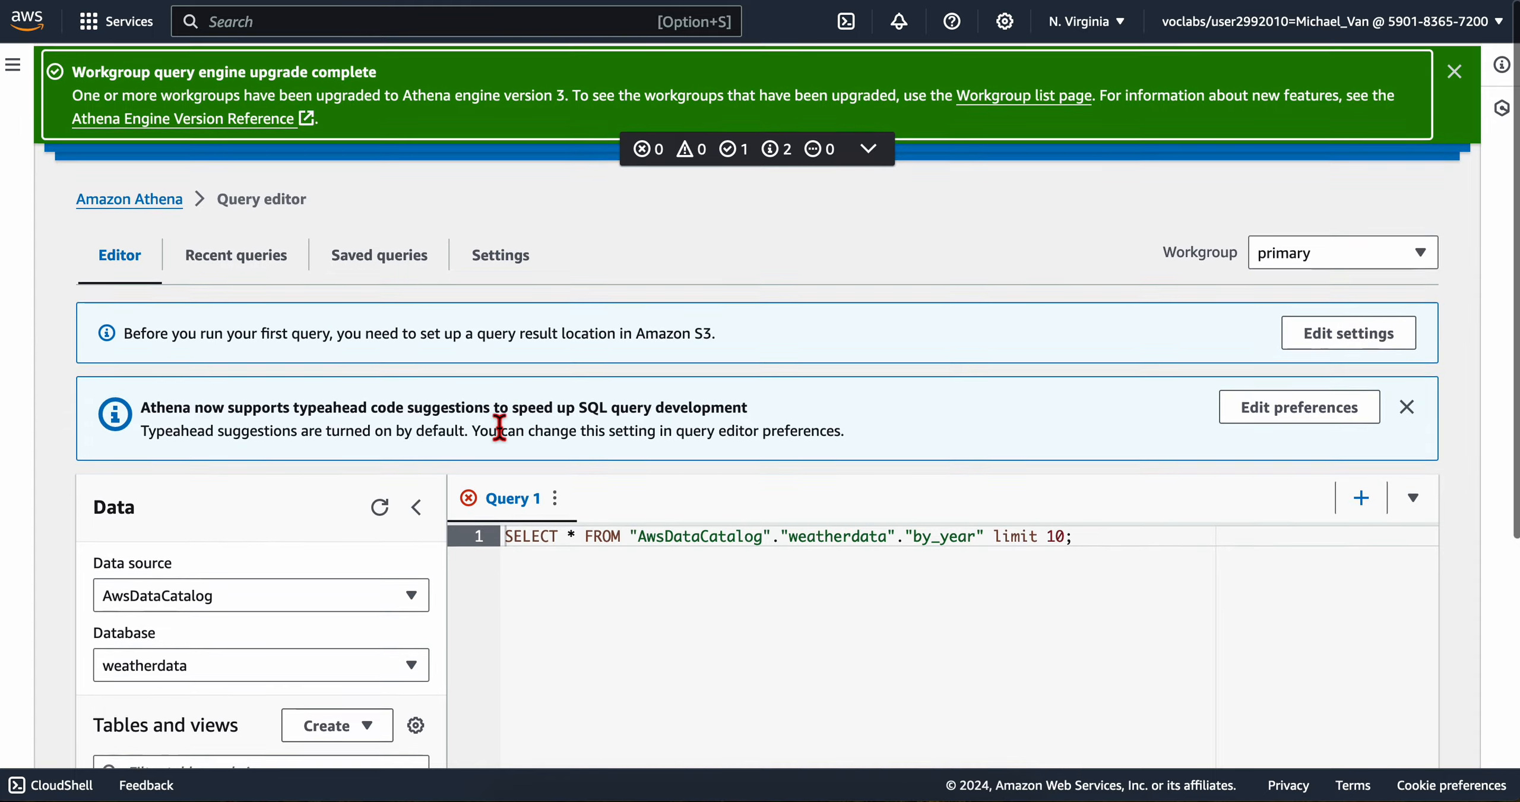
pyautogui.scroll(-2, 431, 421)
pyautogui.scroll(2, 431, 424)
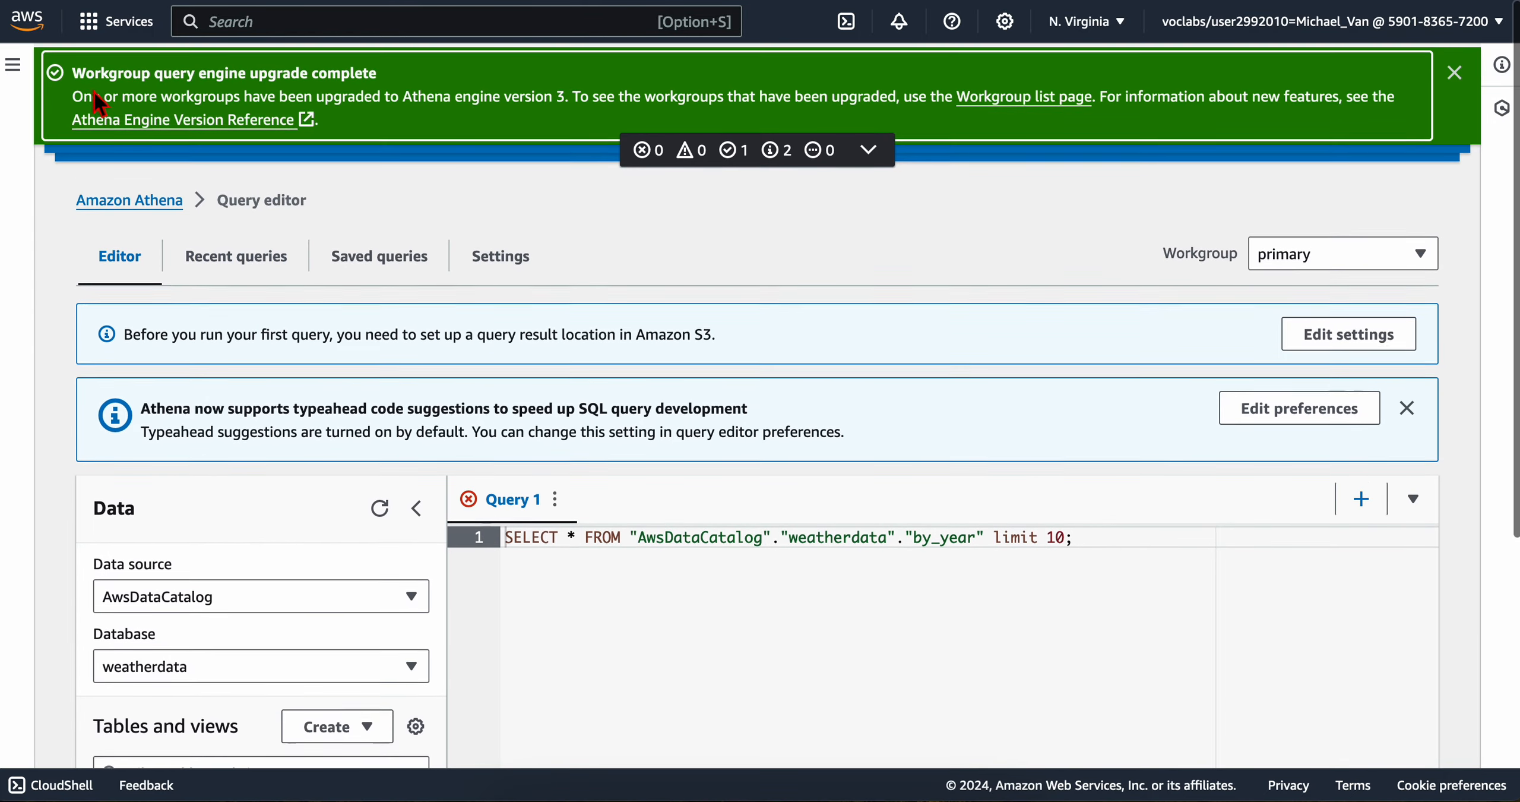
pyautogui.click(13, 64)
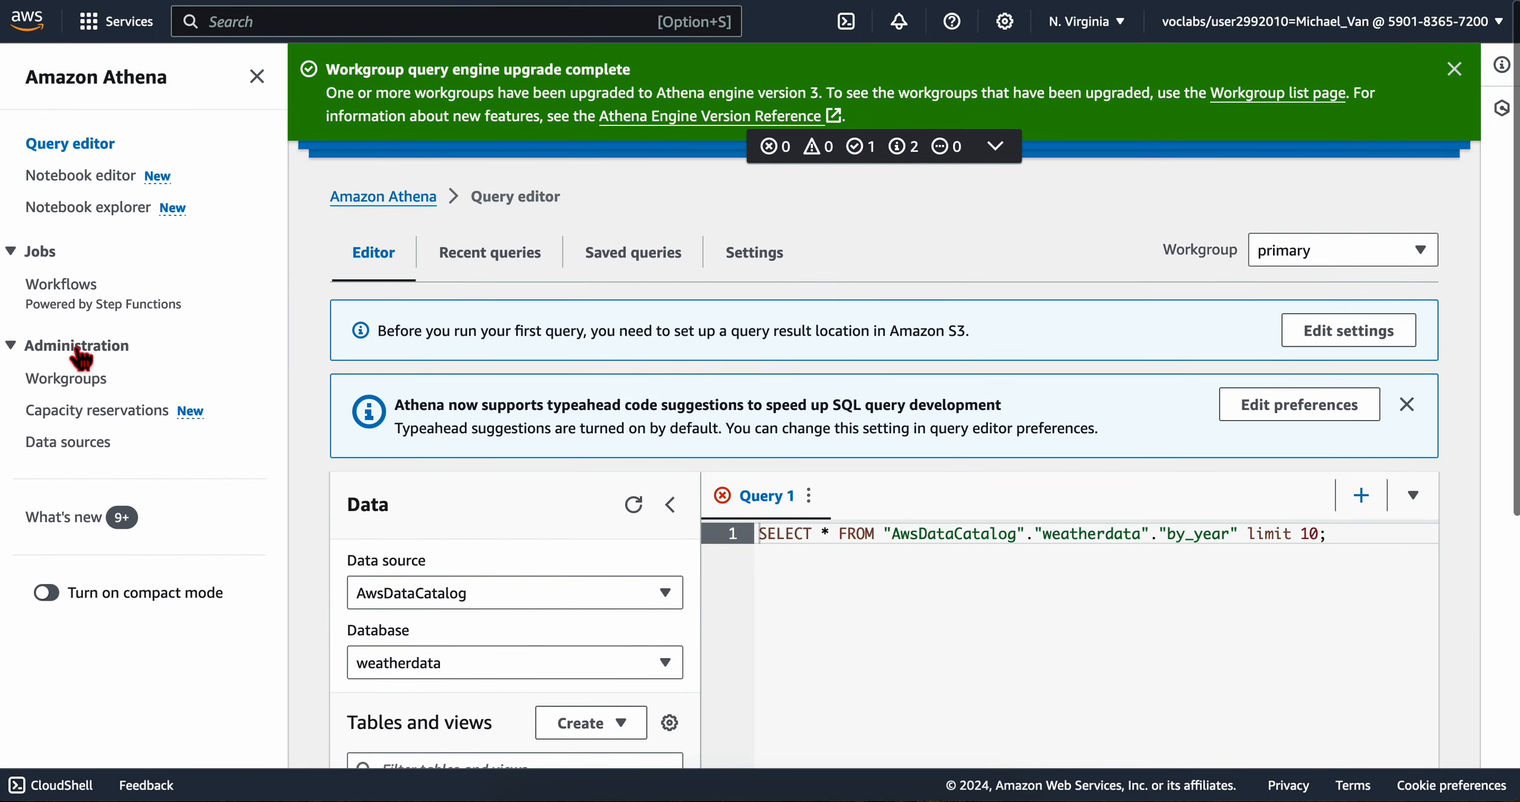
pyautogui.hotkey('ctrl', 'Left')
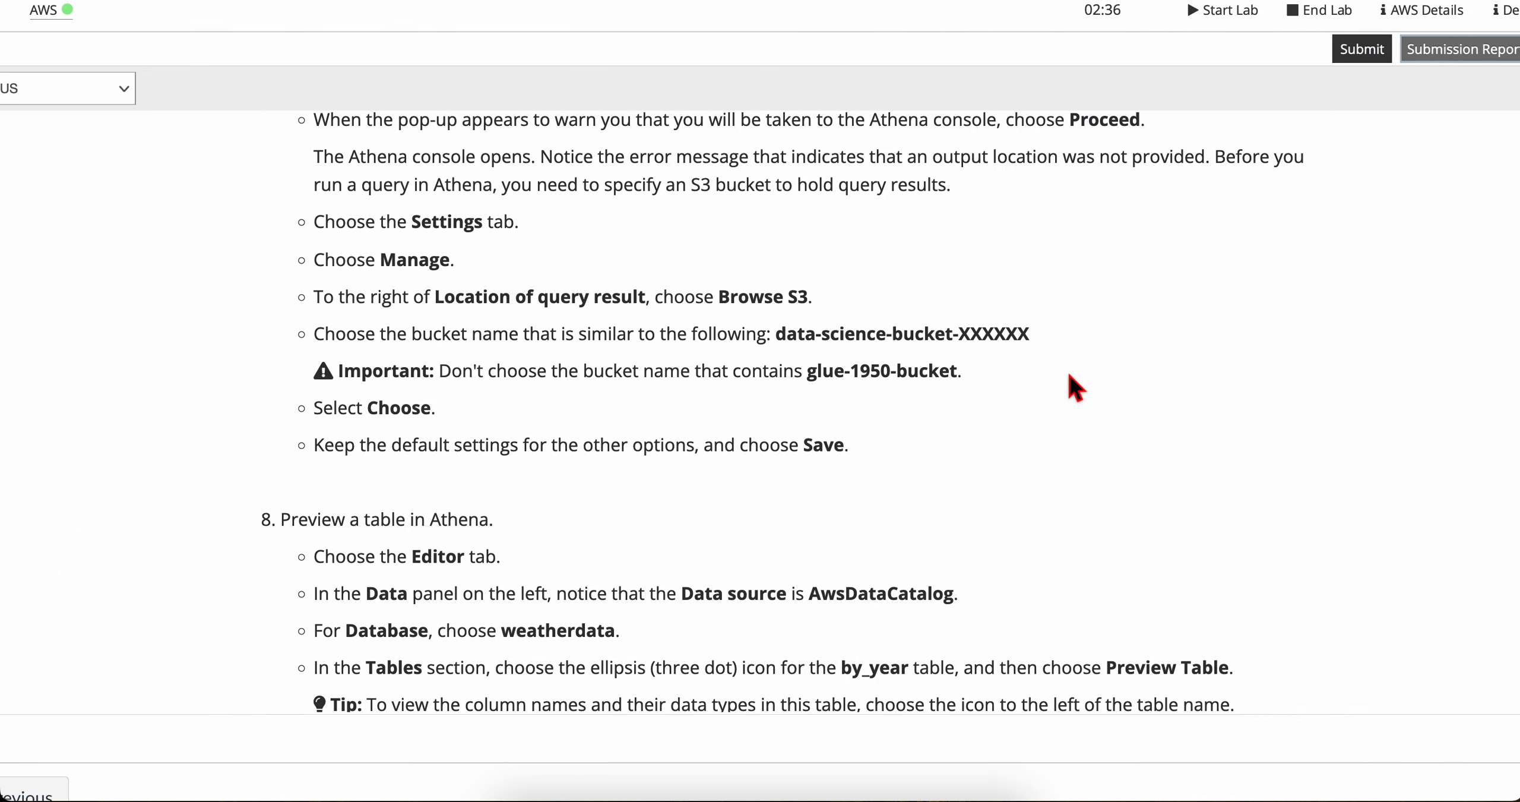
pyautogui.hotkey('ctrl', 'Right')
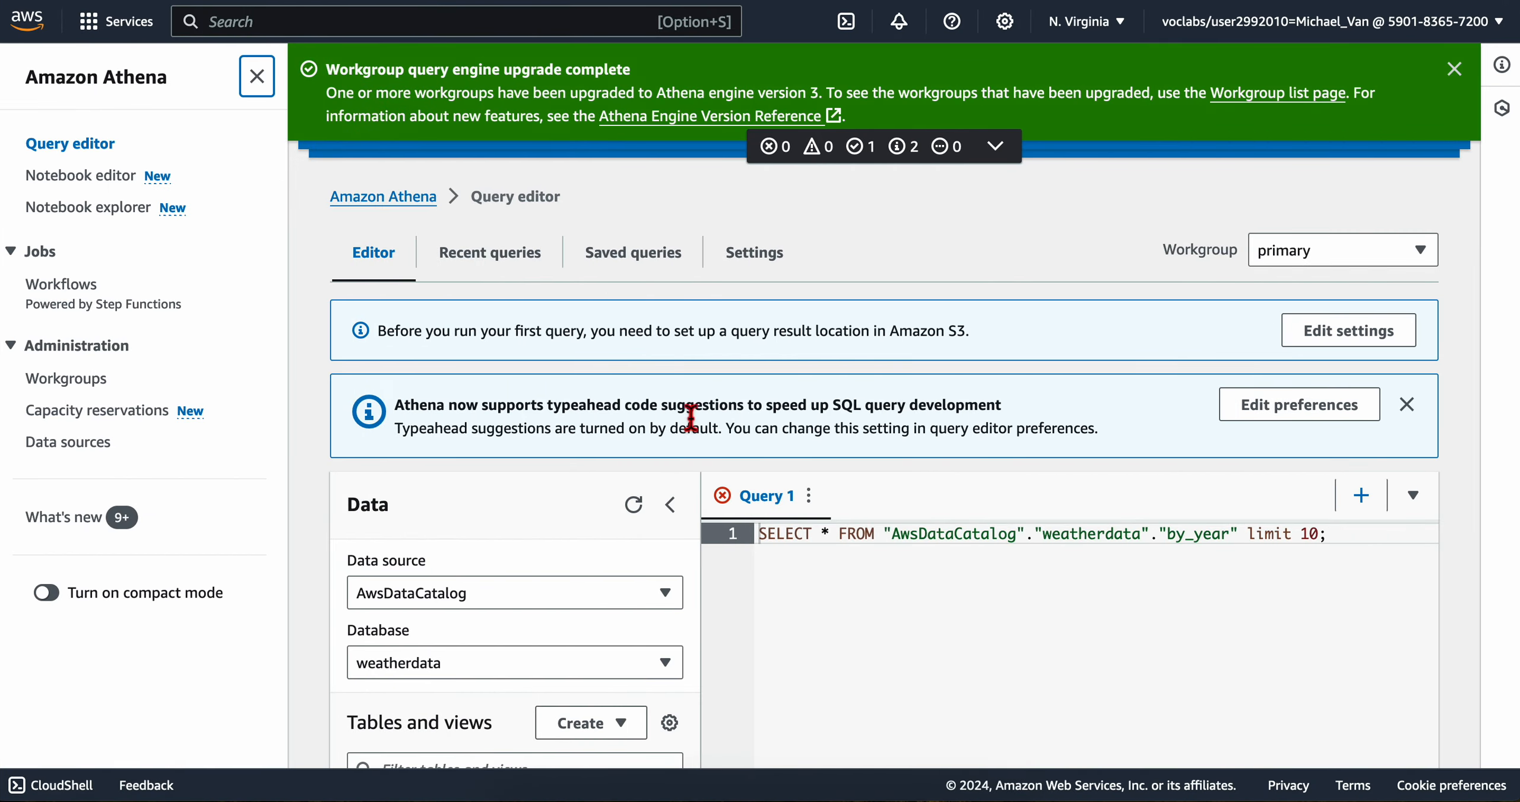
pyautogui.click(749, 260)
pyautogui.hotkey('ctrl', 'Left')
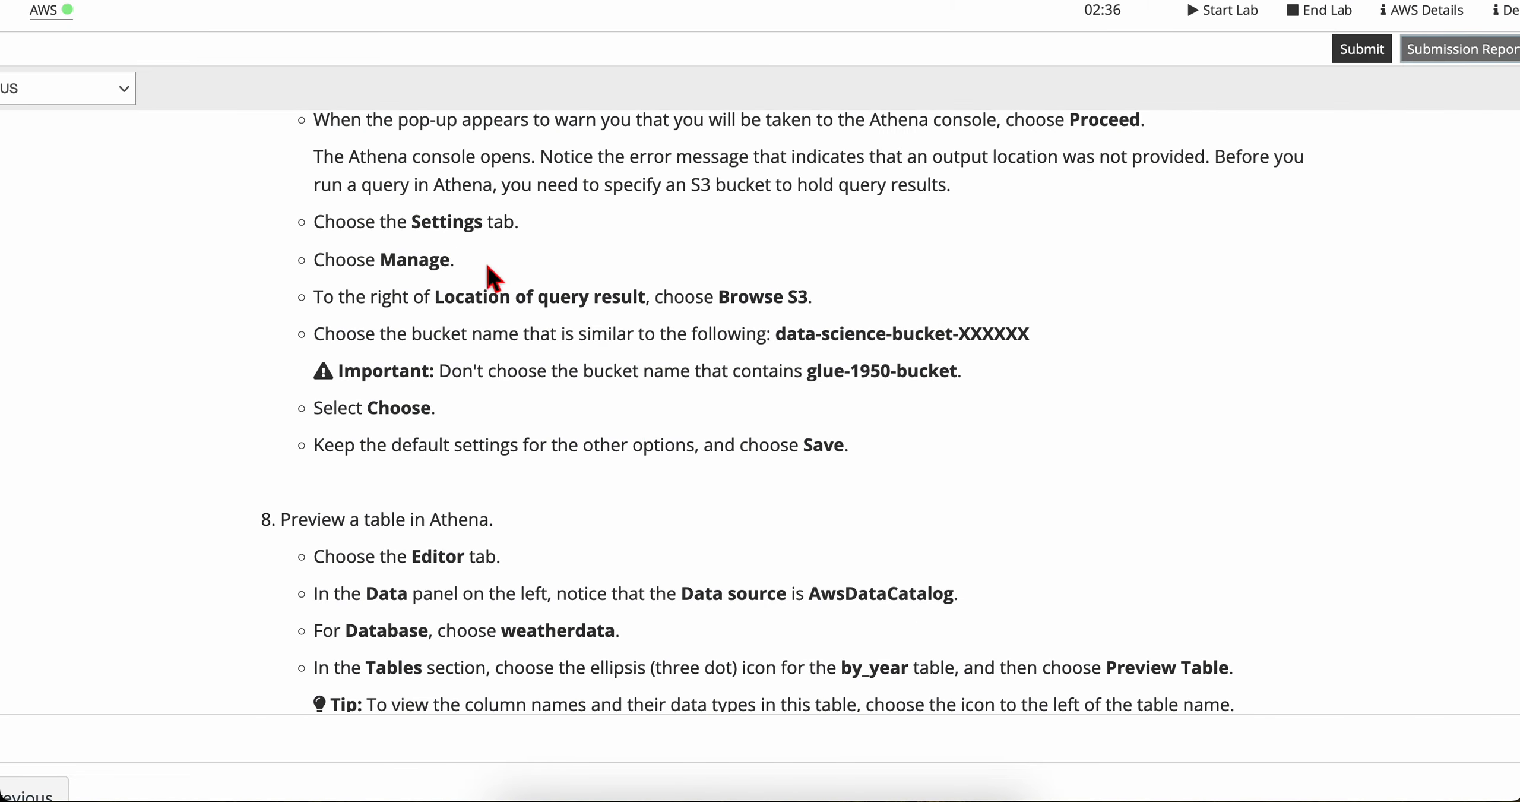
pyautogui.hotkey('ctrl', 'Right')
pyautogui.click(1377, 355)
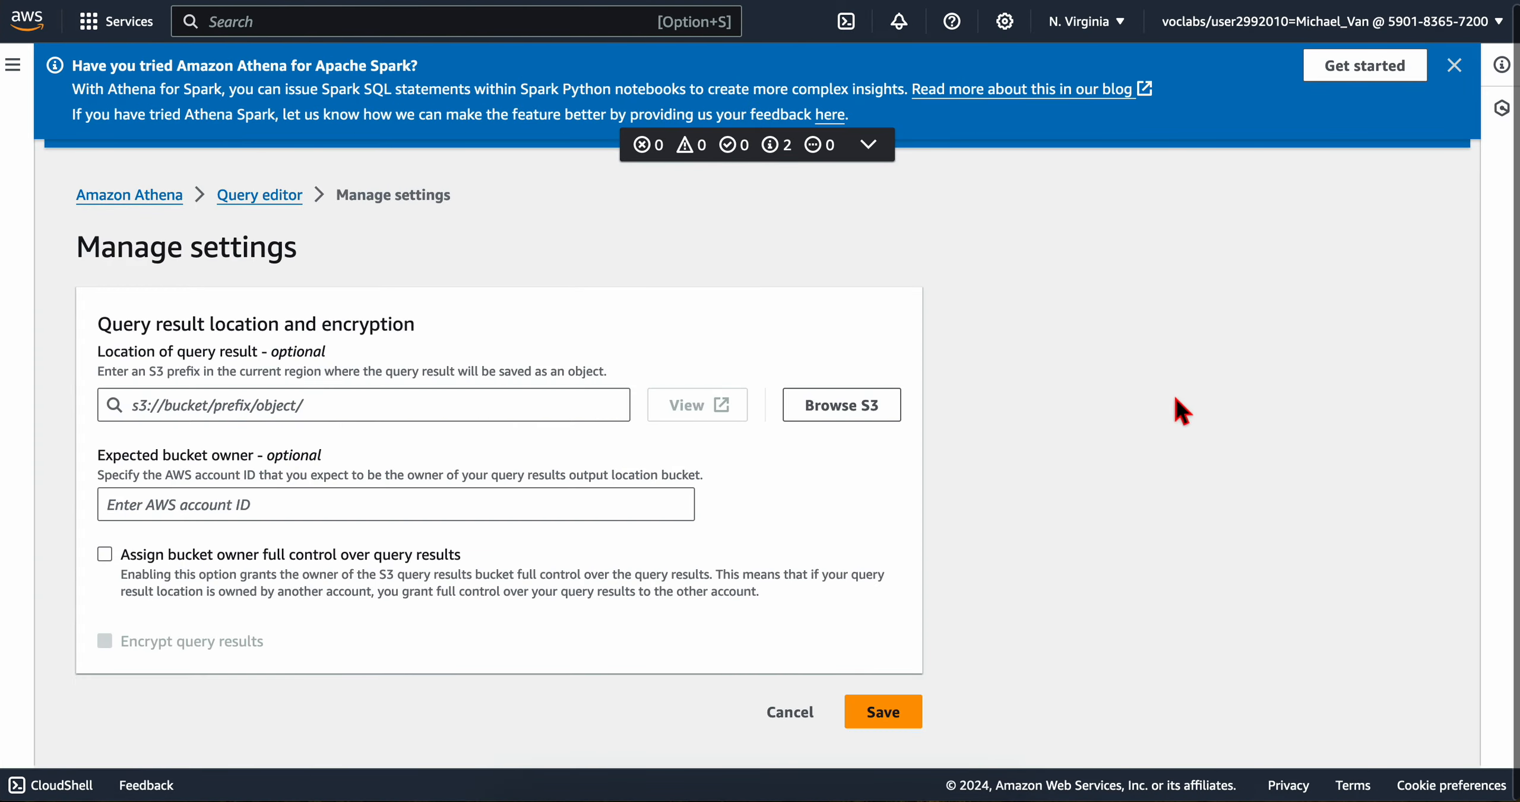
pyautogui.hotkey('ctrl', 'Left')
pyautogui.scroll(-2, 546, 373)
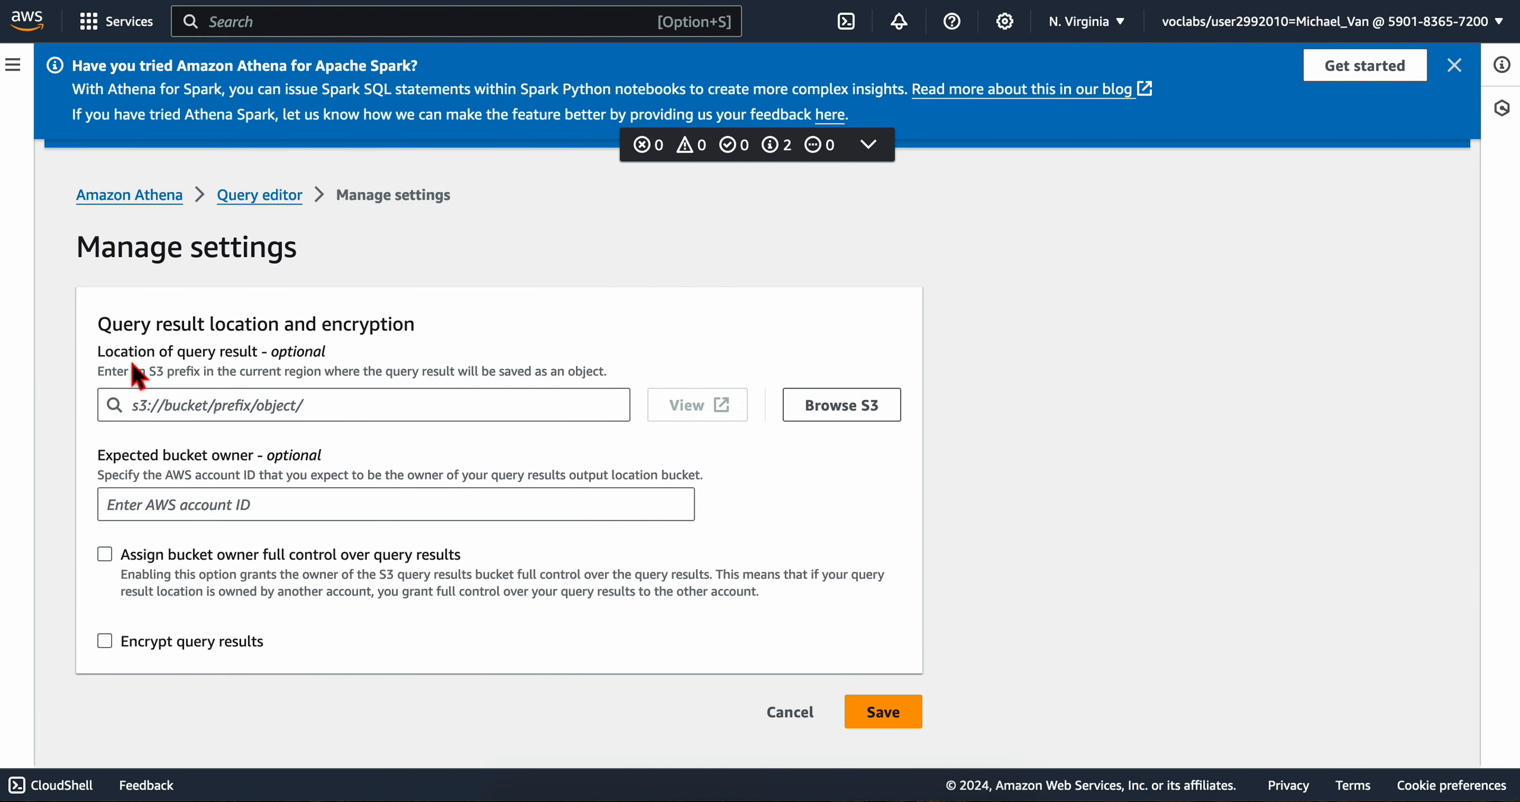
pyautogui.click(876, 407)
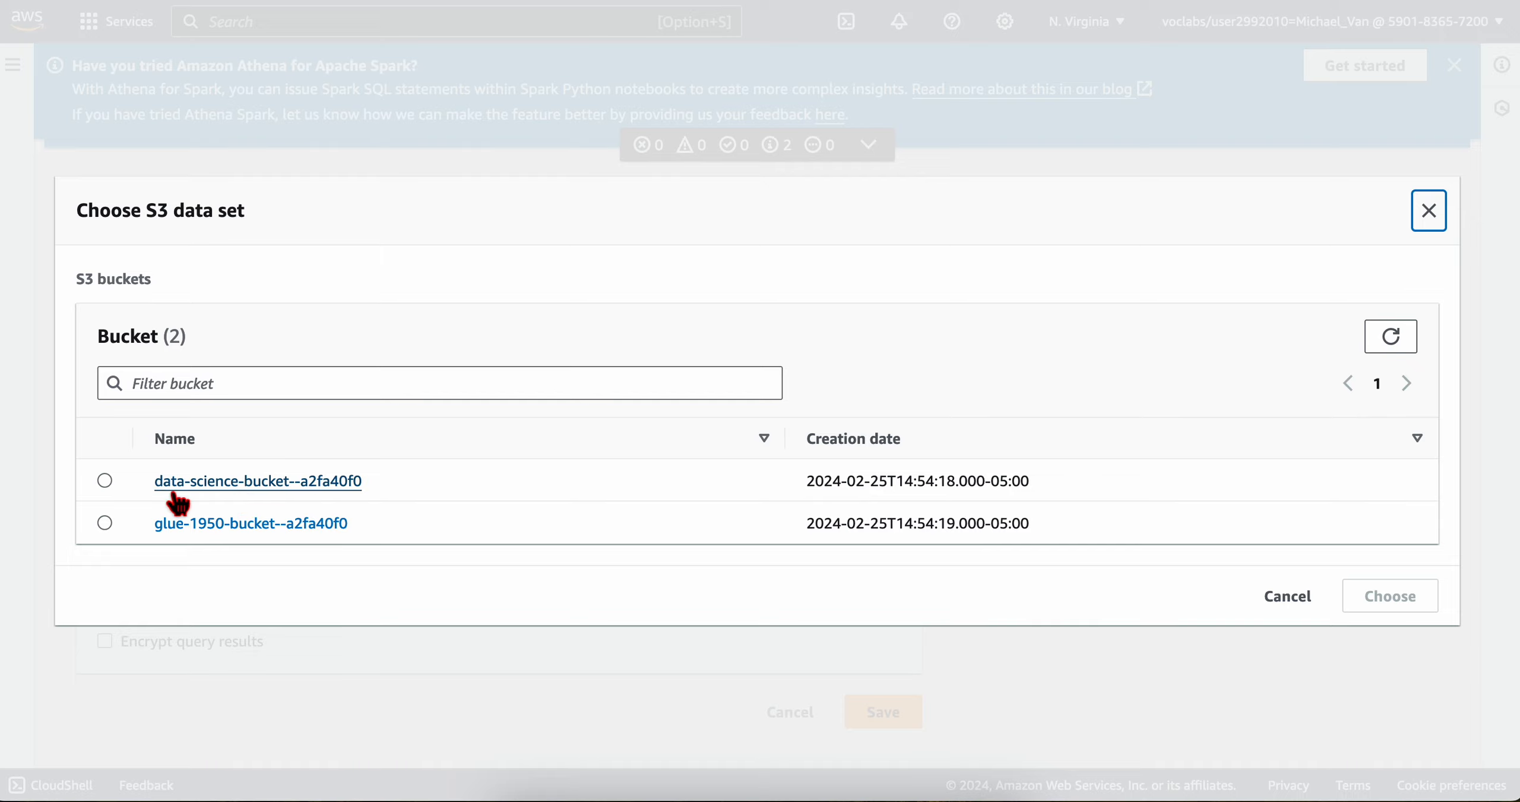
pyautogui.click(104, 481)
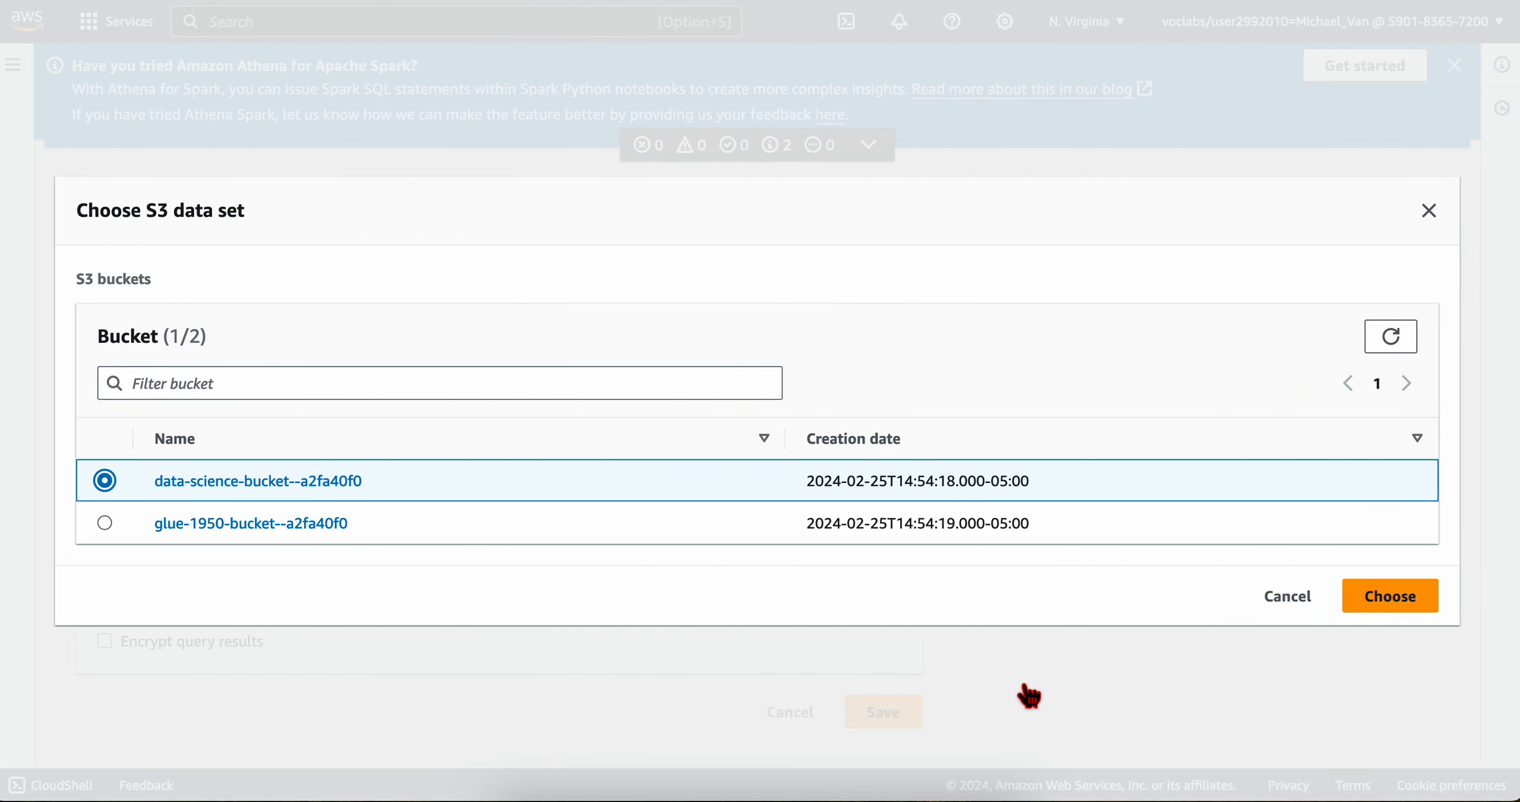
pyautogui.click(1029, 695)
# Step: Choose the data-science-bucket--a2fa40f0 bucket as the S3 location for Athena query results
pyautogui.click(867, 409)
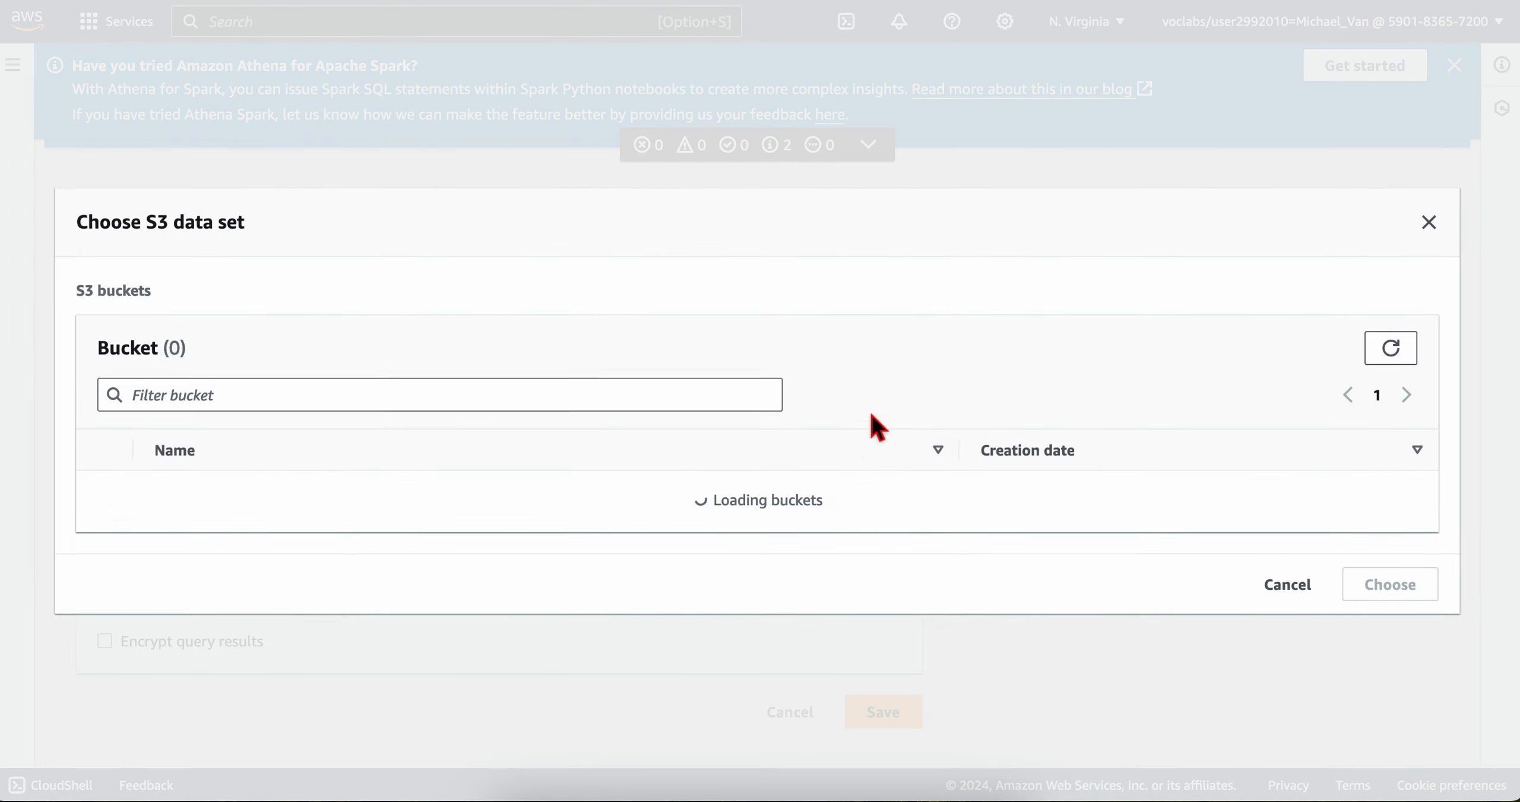
pyautogui.click(105, 481)
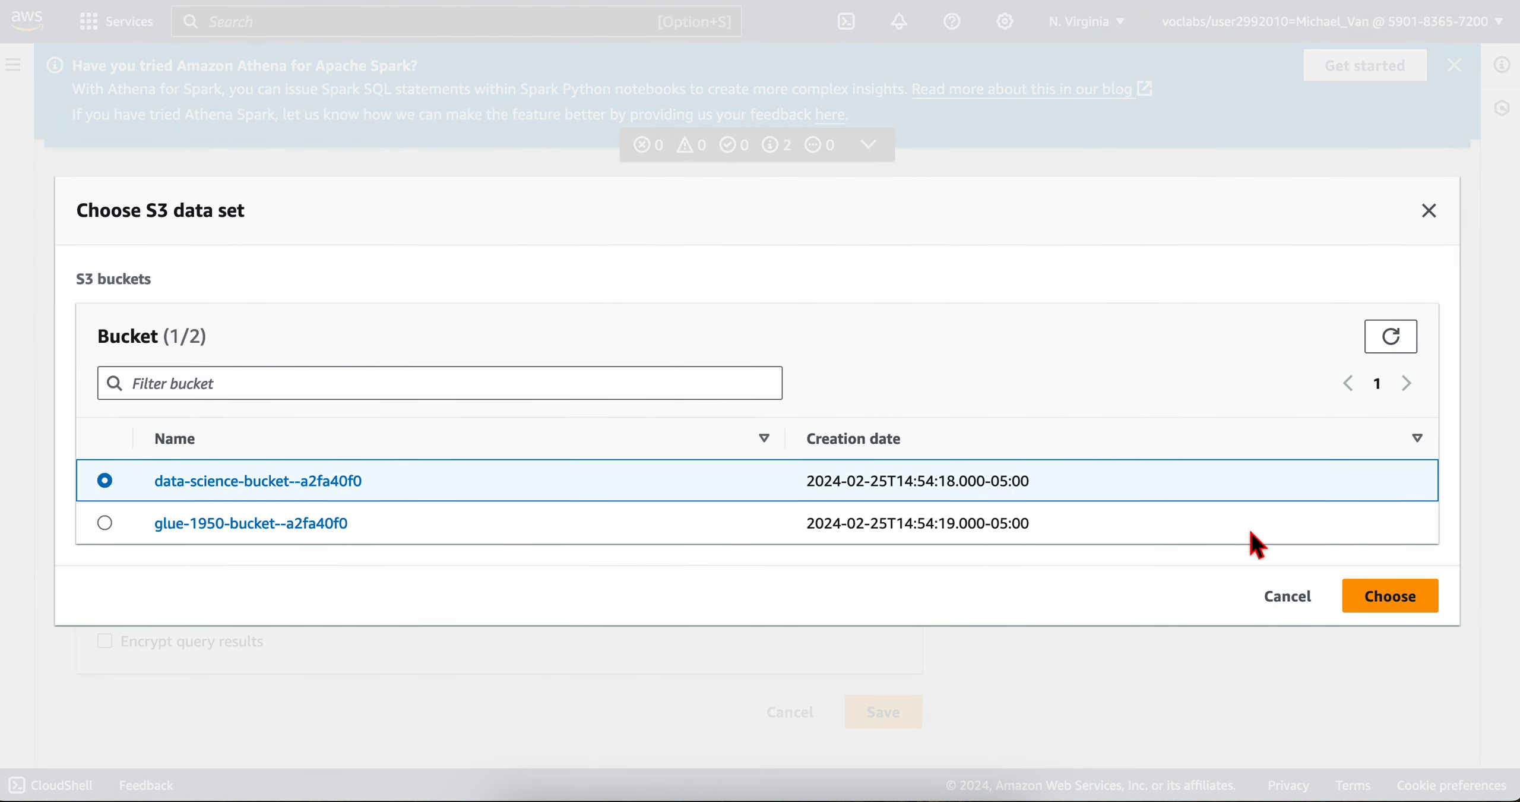
pyautogui.click(1384, 597)
# Step: Check the lab's instruction on the remaining options and save the query result settings with their defaults
pyautogui.hotkey('ctrl', 'Left')
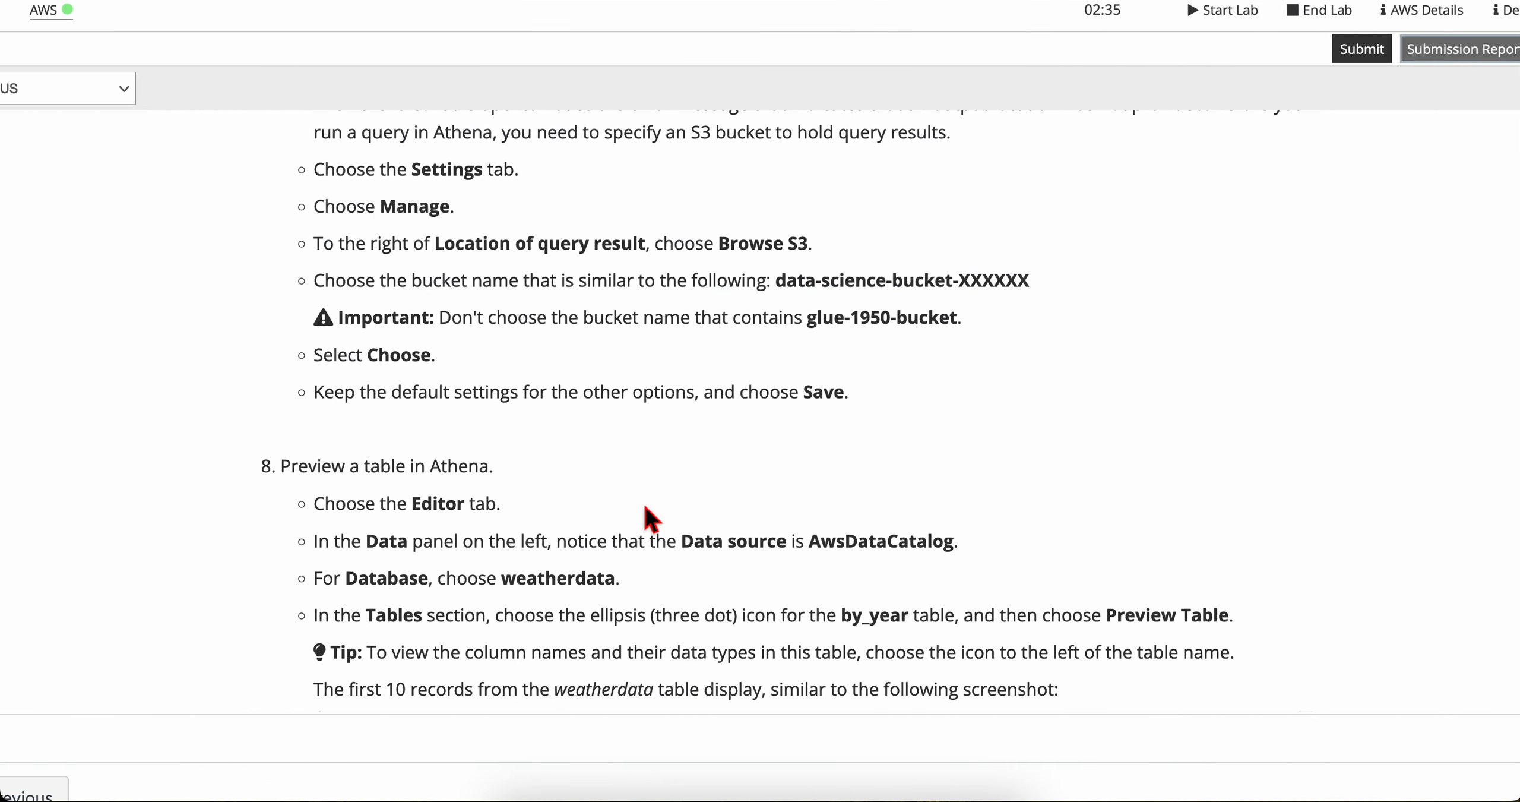
pyautogui.scroll(-1, 534, 447)
pyautogui.scroll(-1, 368, 351)
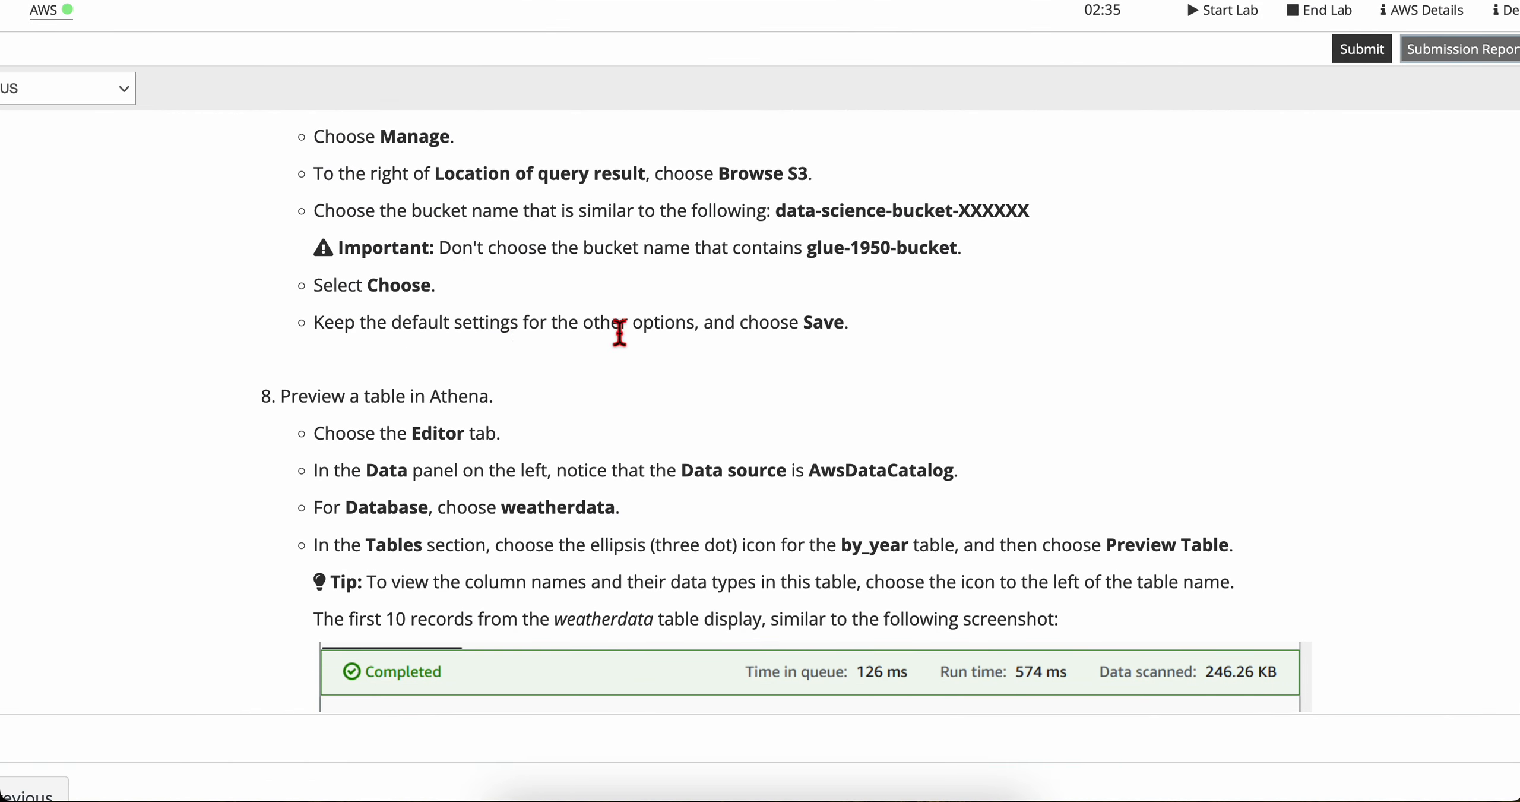
pyautogui.scroll(-1, 665, 336)
pyautogui.hotkey('ctrl', 'Right')
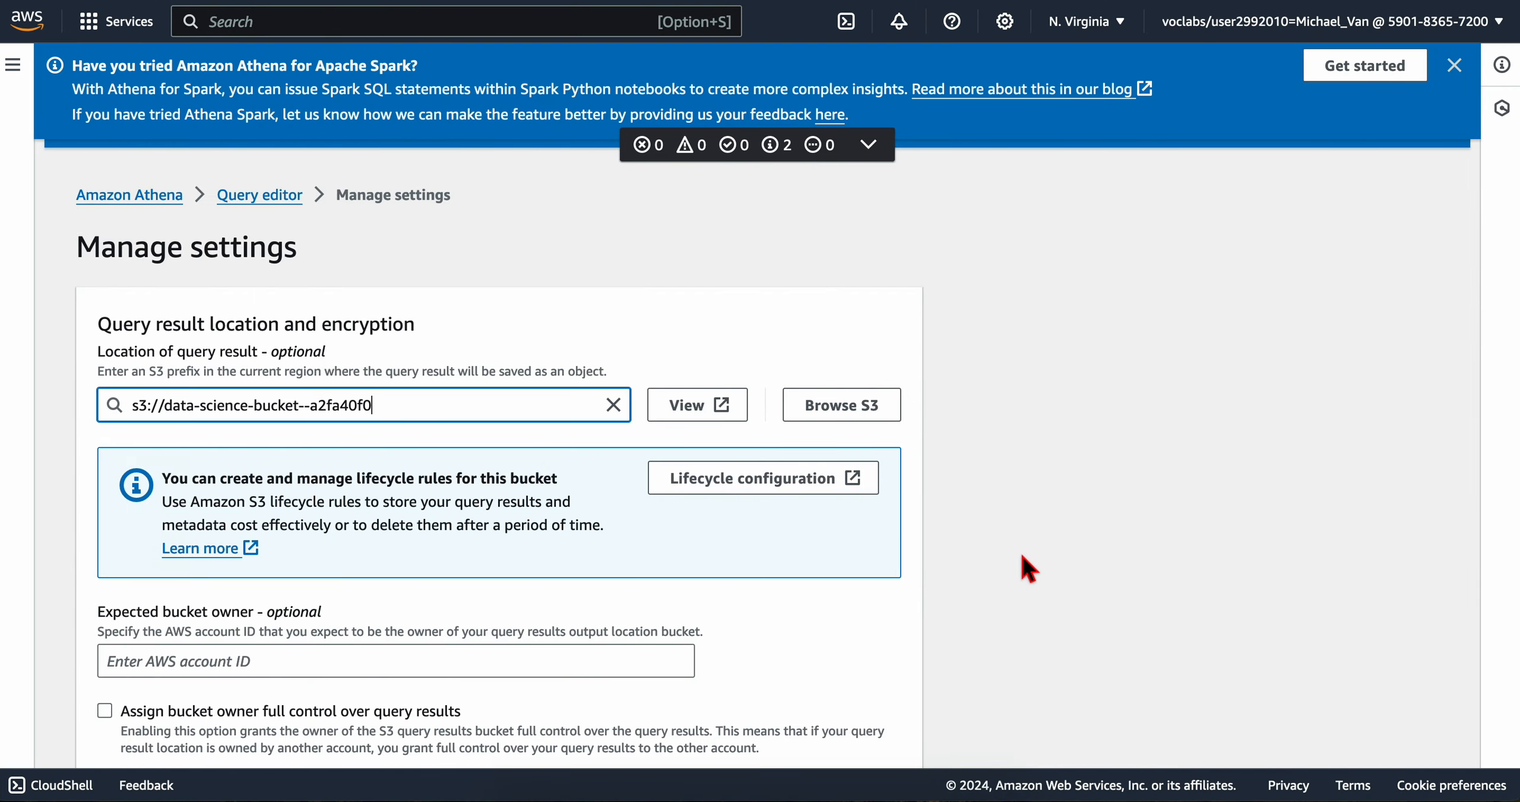
pyautogui.scroll(-5, 988, 664)
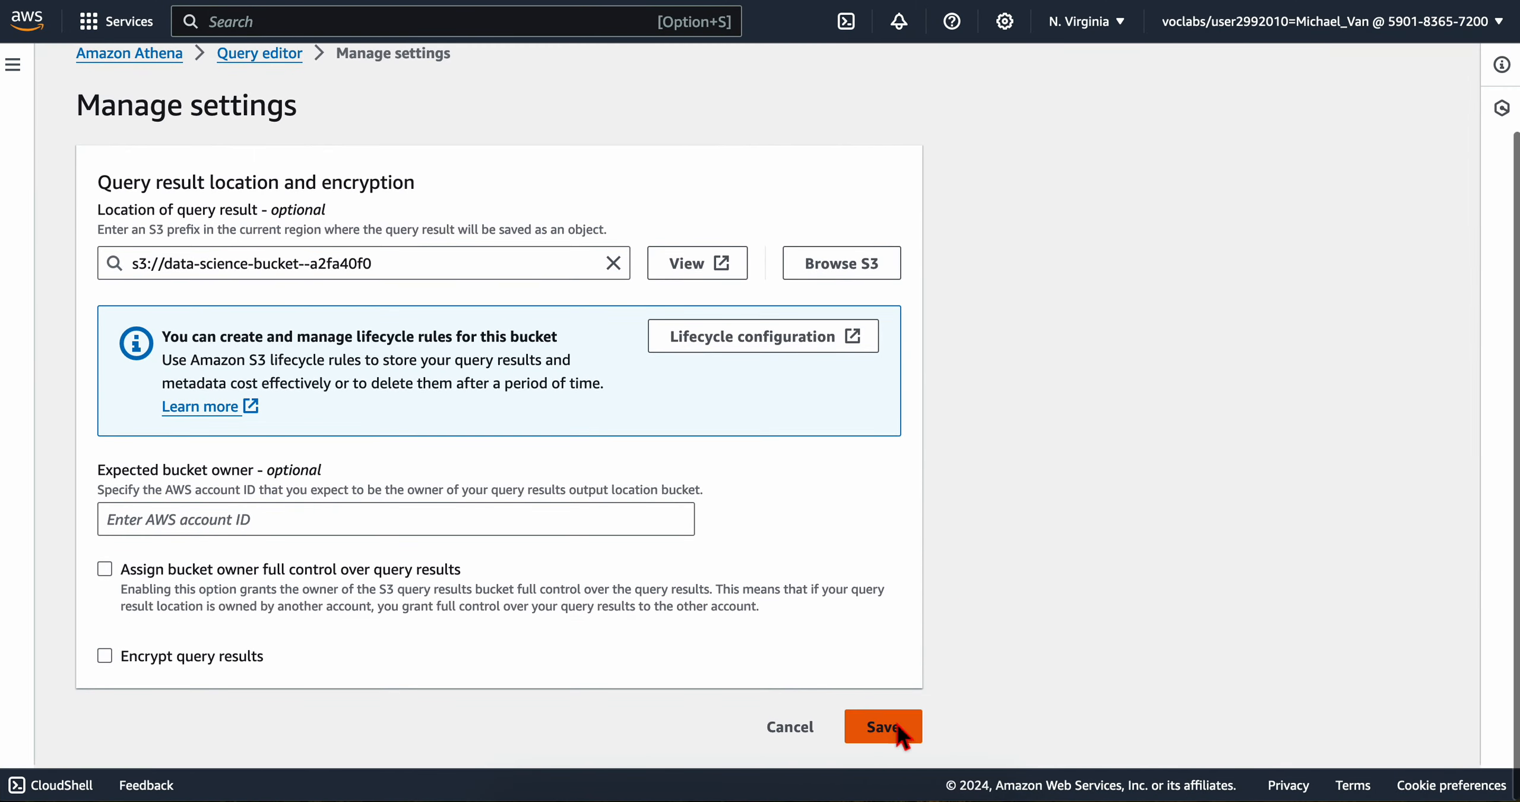
pyautogui.click(906, 729)
# Step: Read the lab's instructions for previewing a table and open Athena's query editor
pyautogui.hotkey('ctrl', 'Left')
pyautogui.scroll(-4, 689, 352)
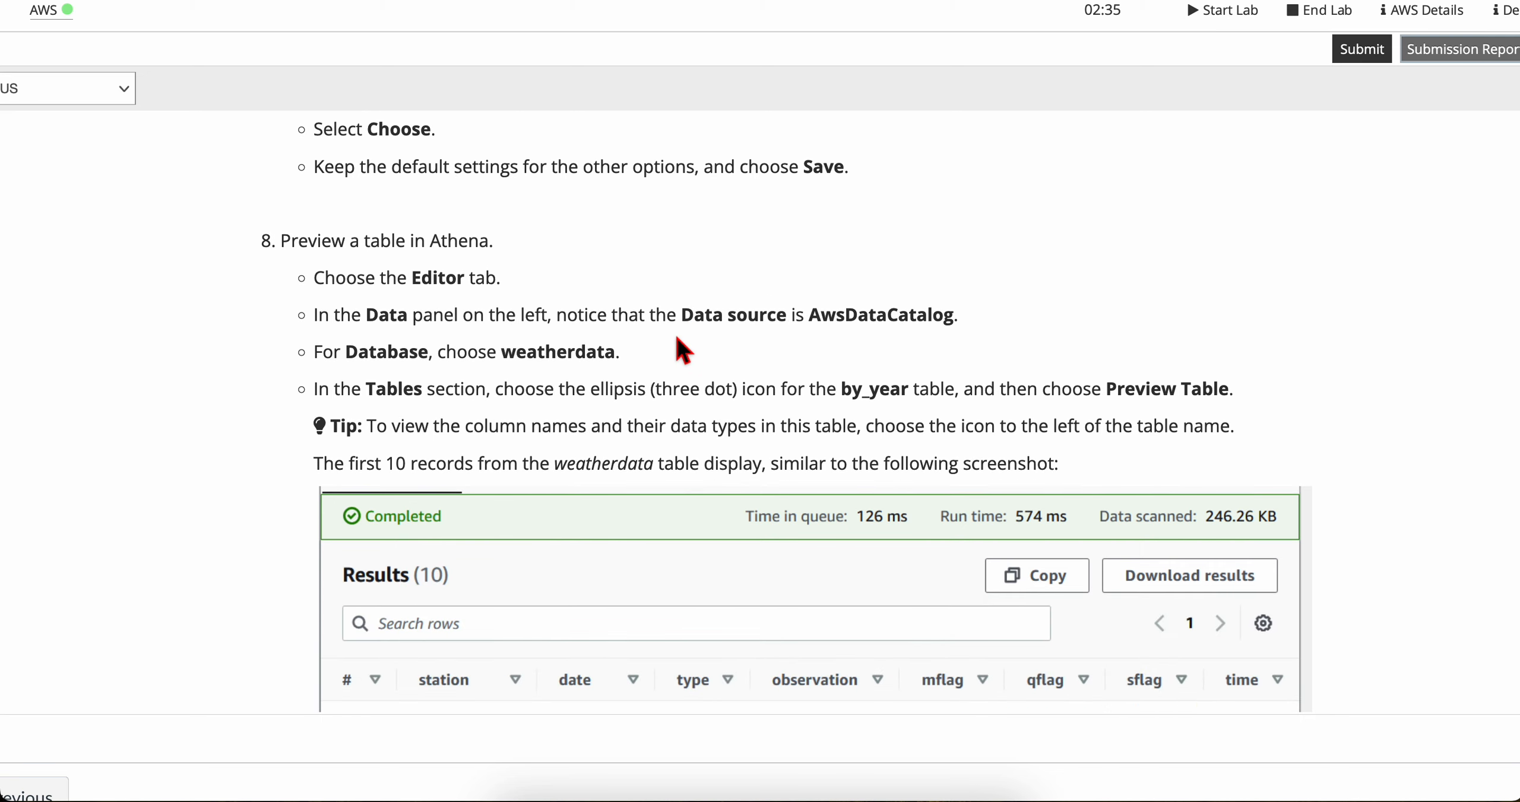
pyautogui.scroll(-1, 482, 249)
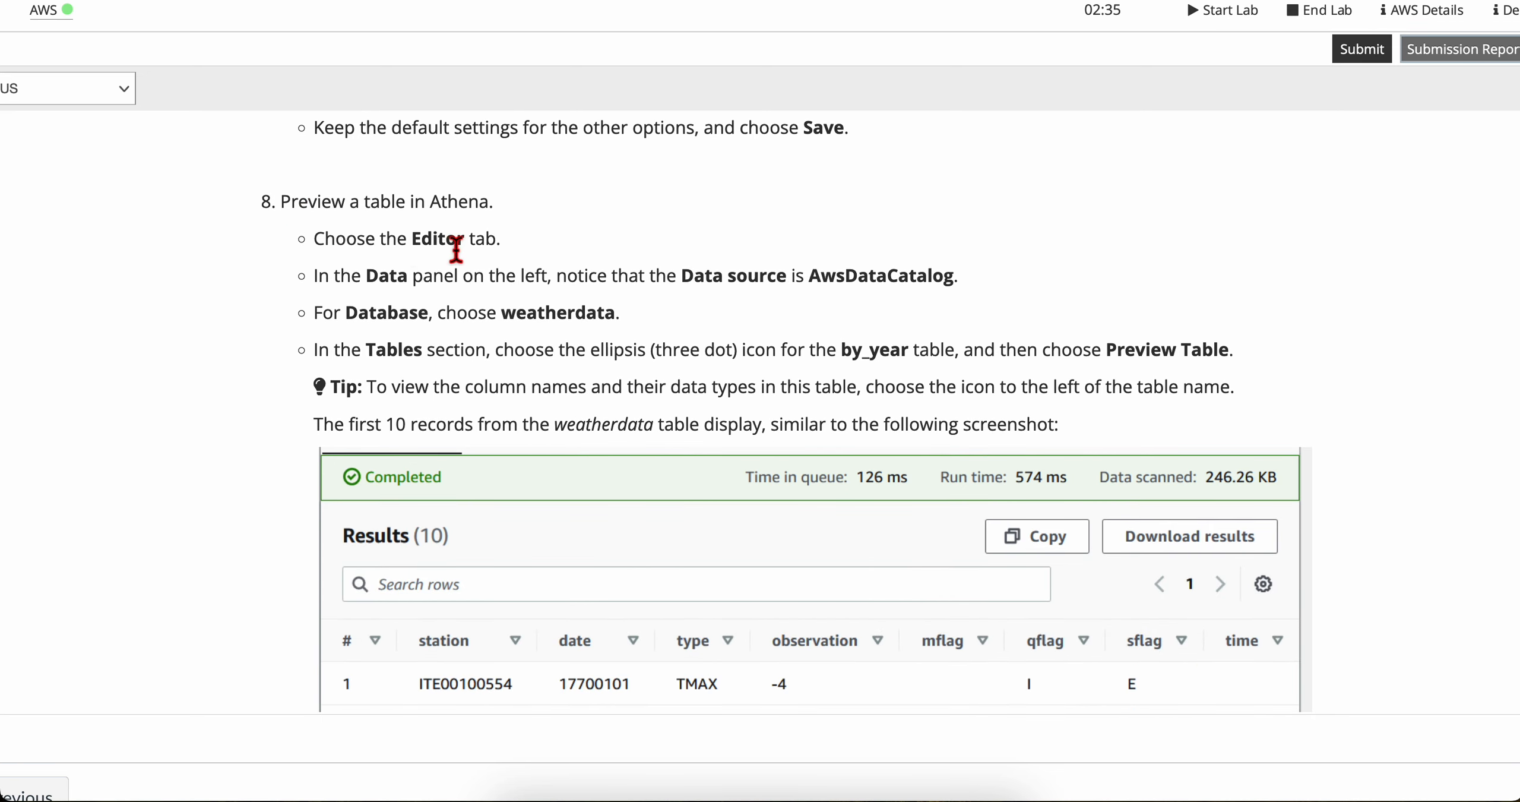
pyautogui.hotkey('ctrl', 'Right')
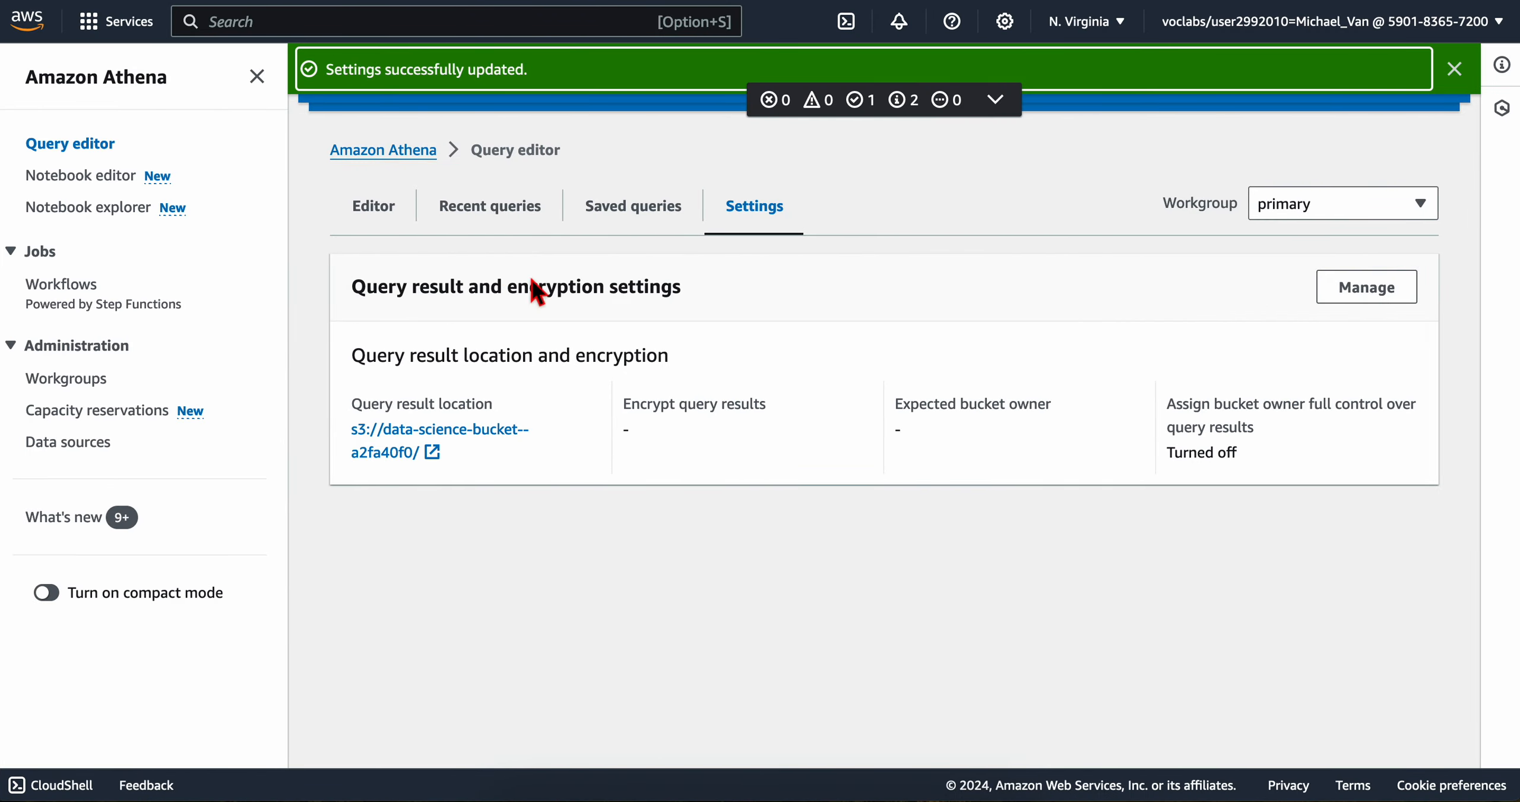
pyautogui.click(374, 205)
# Step: Check the editor's data source and database against the lab's AwsDataCatalog and weatherdata values
pyautogui.hotkey('ctrl', 'Left')
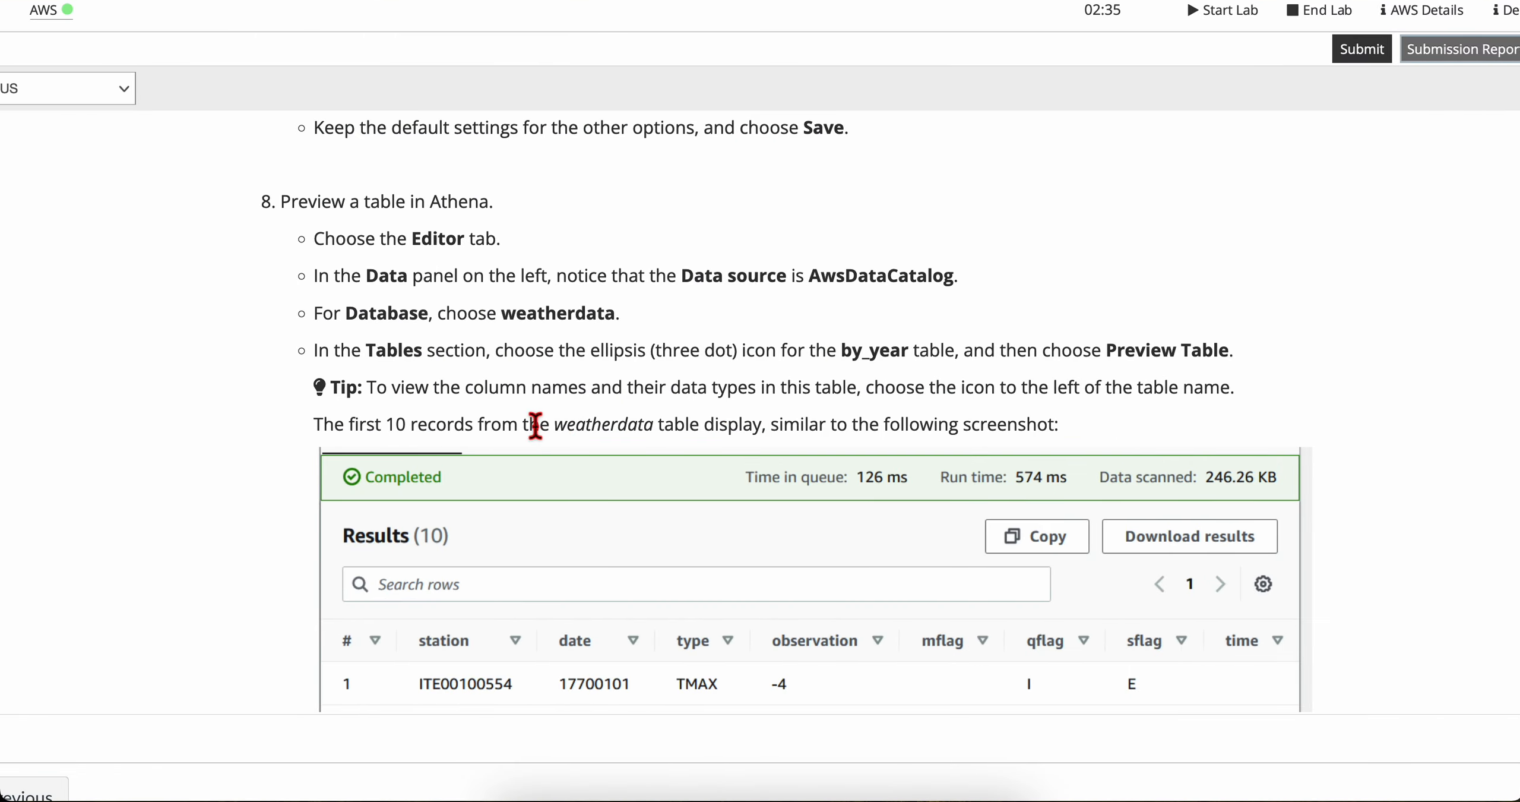
pyautogui.scroll(-1, 469, 422)
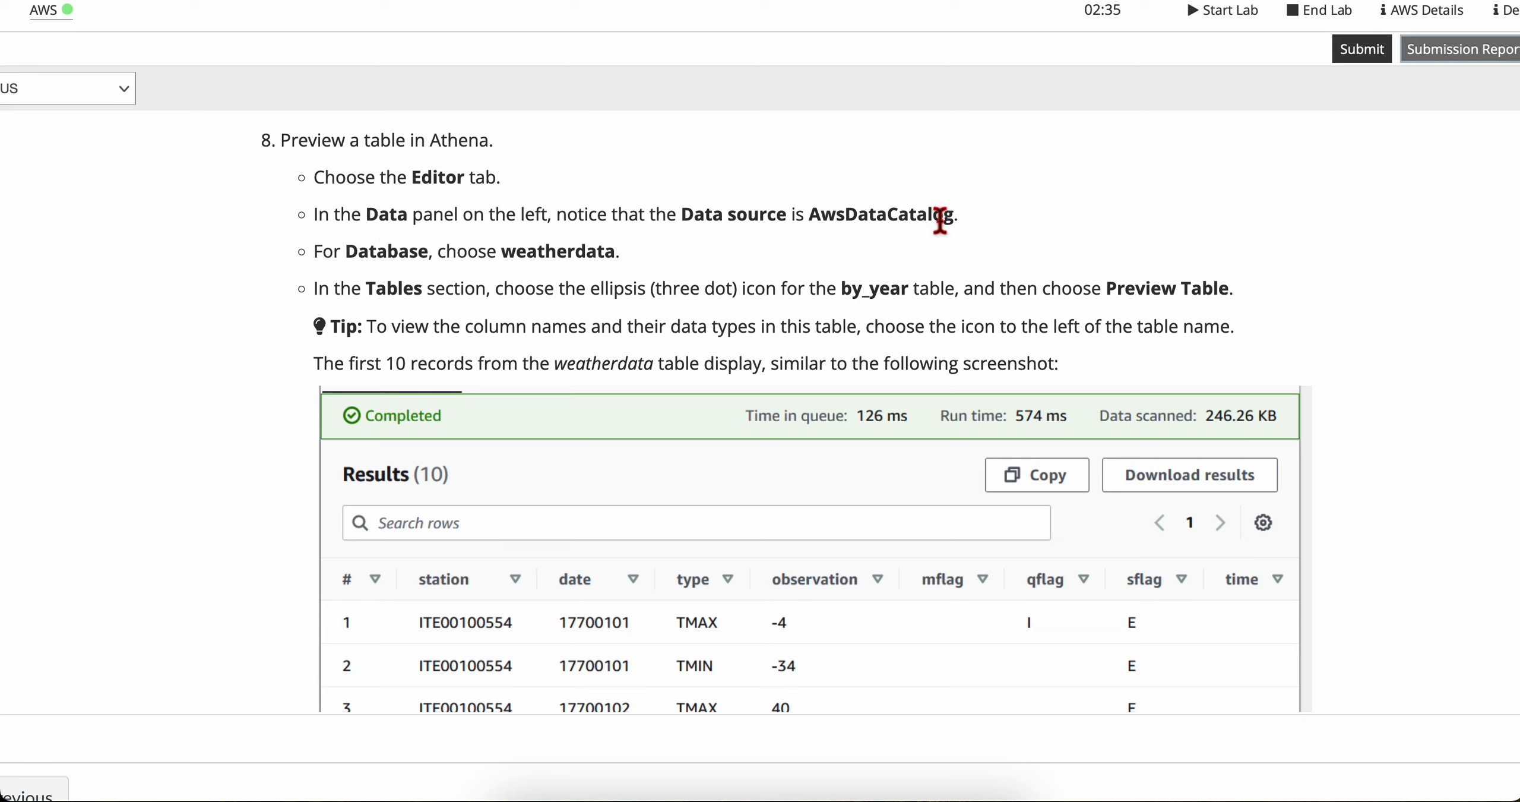
pyautogui.hotkey('ctrl', 'Right')
pyautogui.scroll(-1, 556, 455)
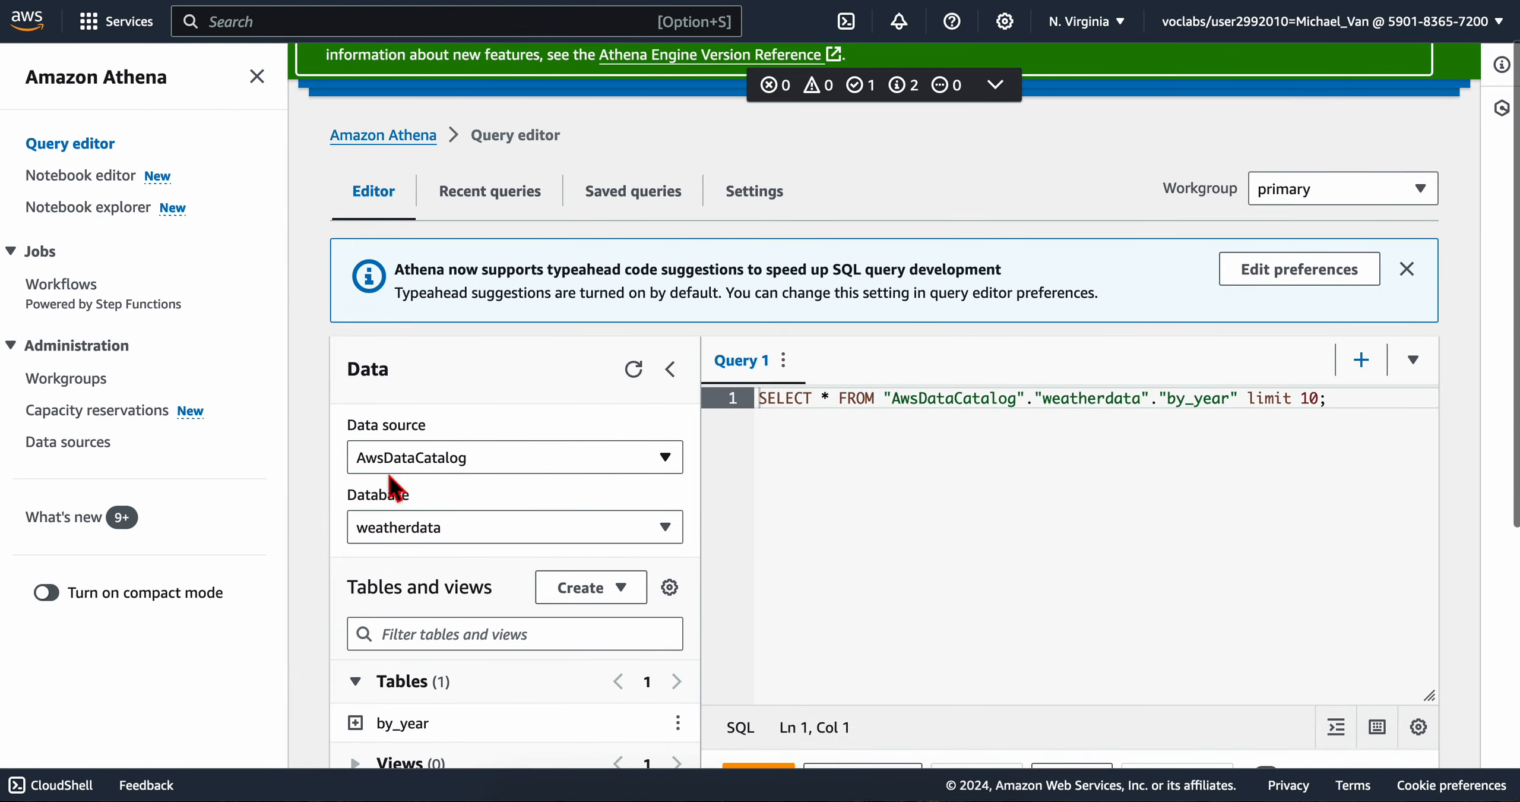
pyautogui.hotkey('ctrl', 'Left')
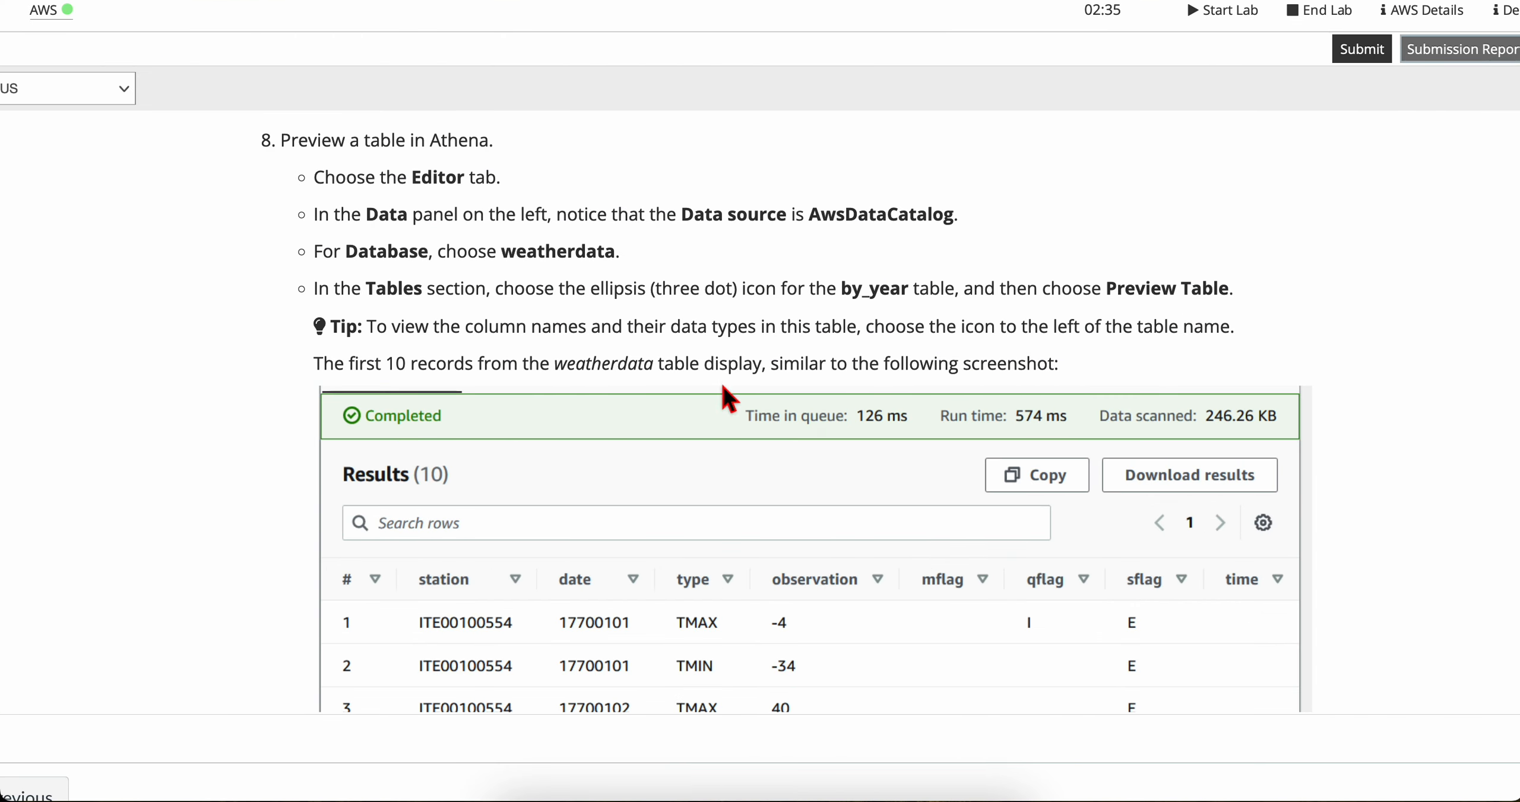
pyautogui.scroll(-1, 725, 392)
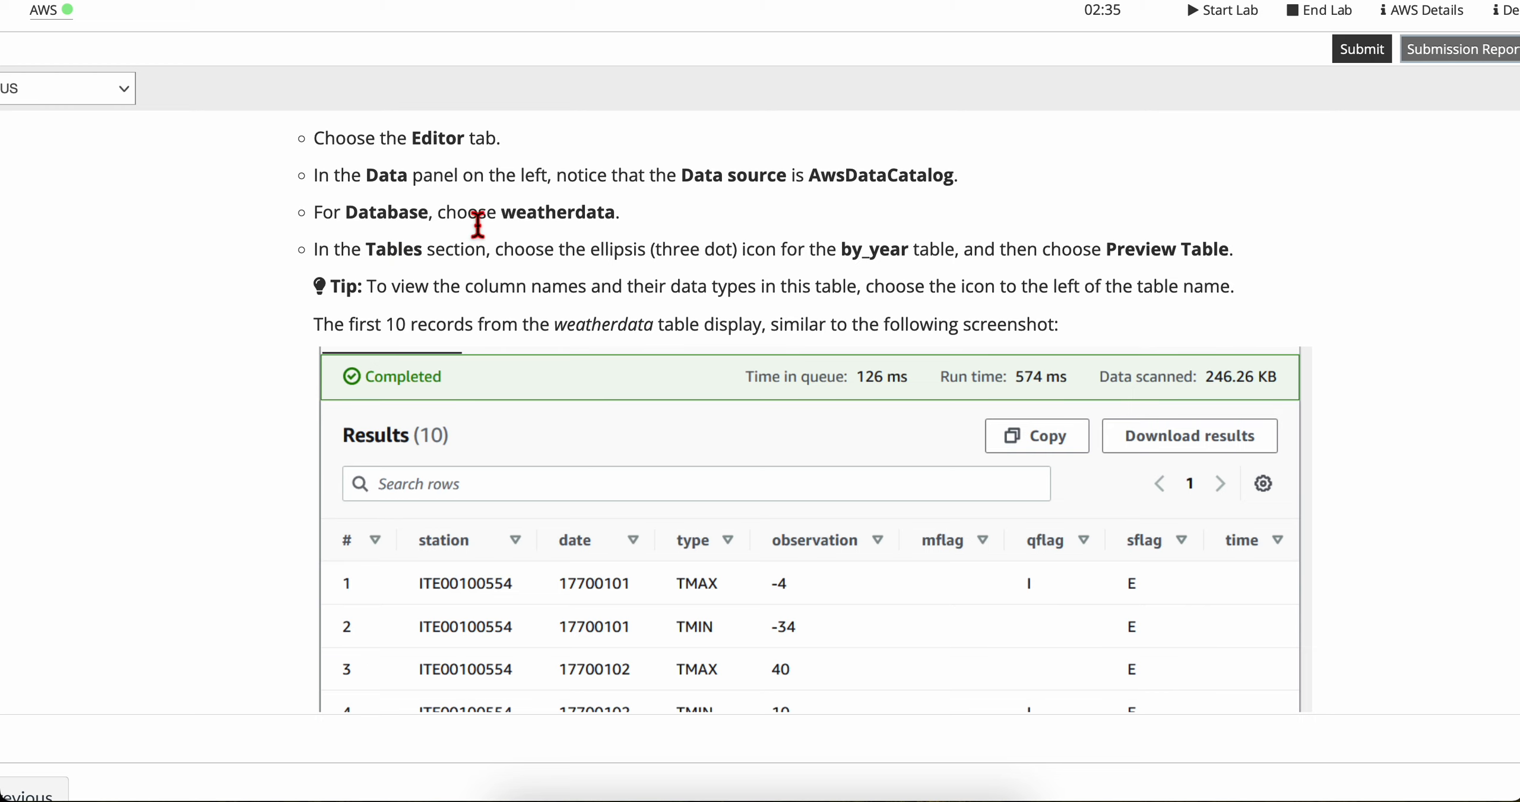
pyautogui.hotkey('ctrl', 'Right')
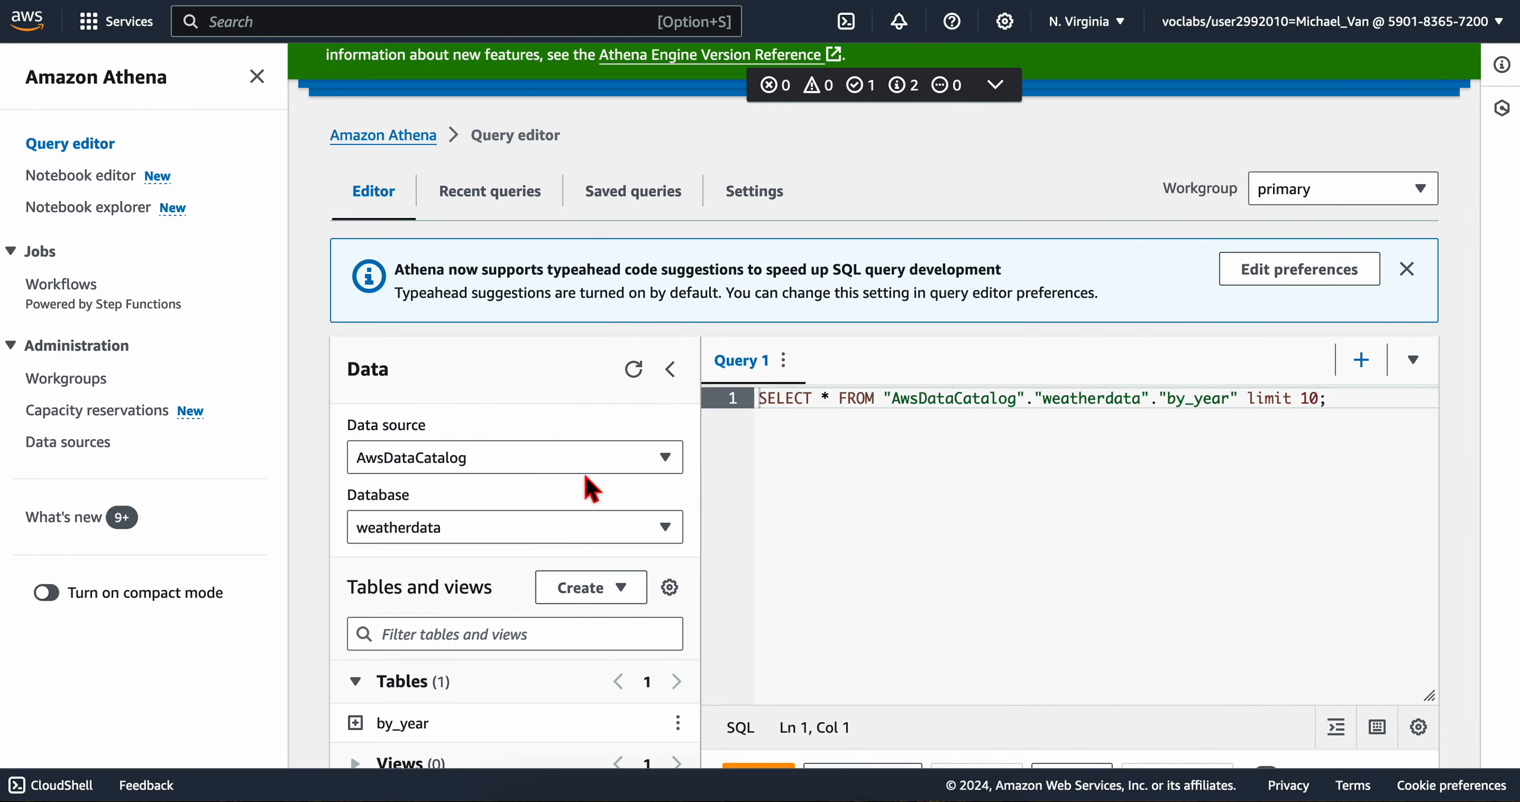
pyautogui.click(441, 526)
pyautogui.click(861, 598)
# Step: Preview the by_year table as the lab instructs and view the returned records
pyautogui.hotkey('ctrl', 'Left')
pyautogui.scroll(-1, 503, 330)
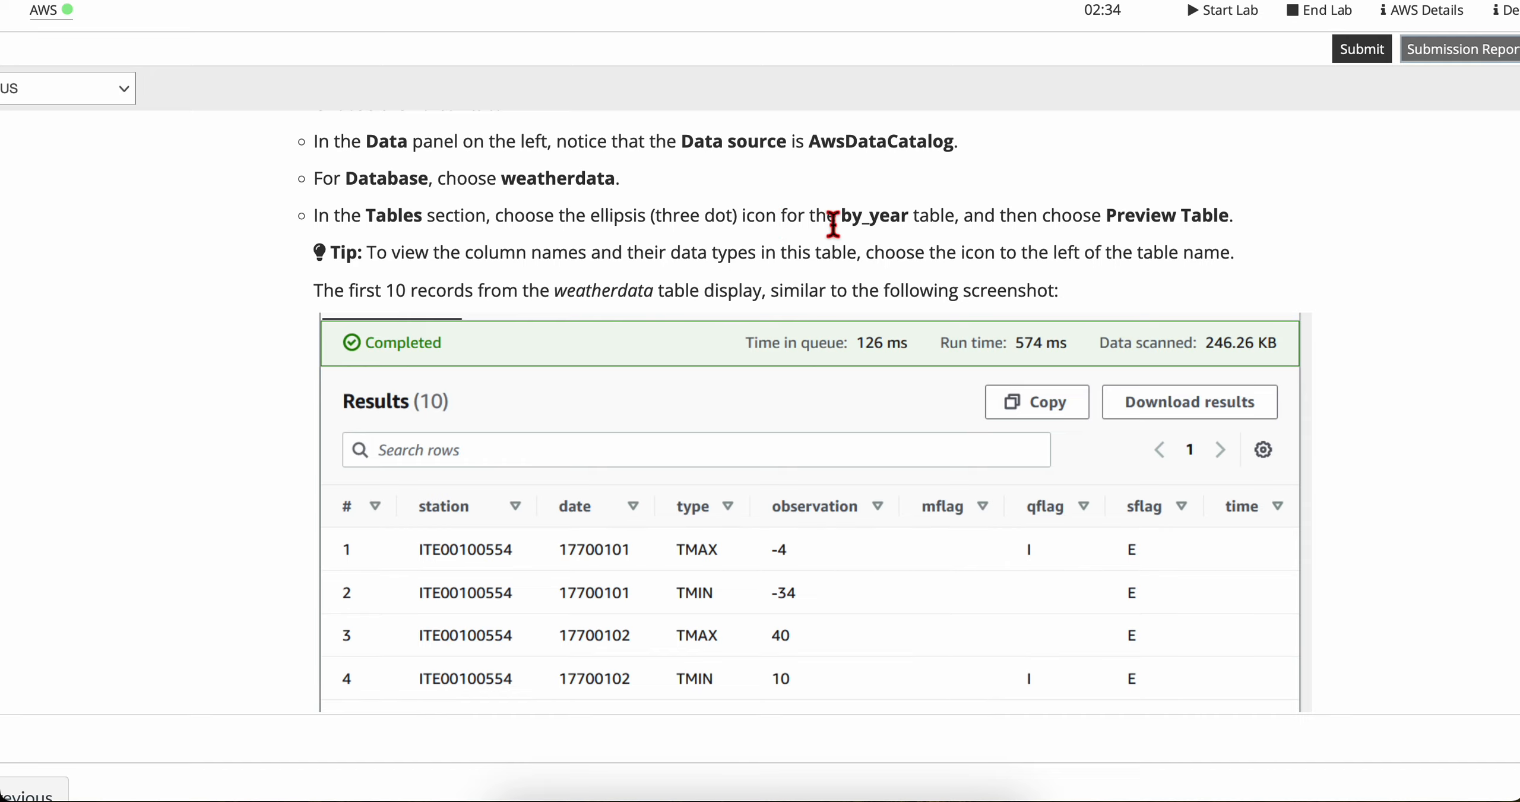
pyautogui.hotkey('ctrl', 'Right')
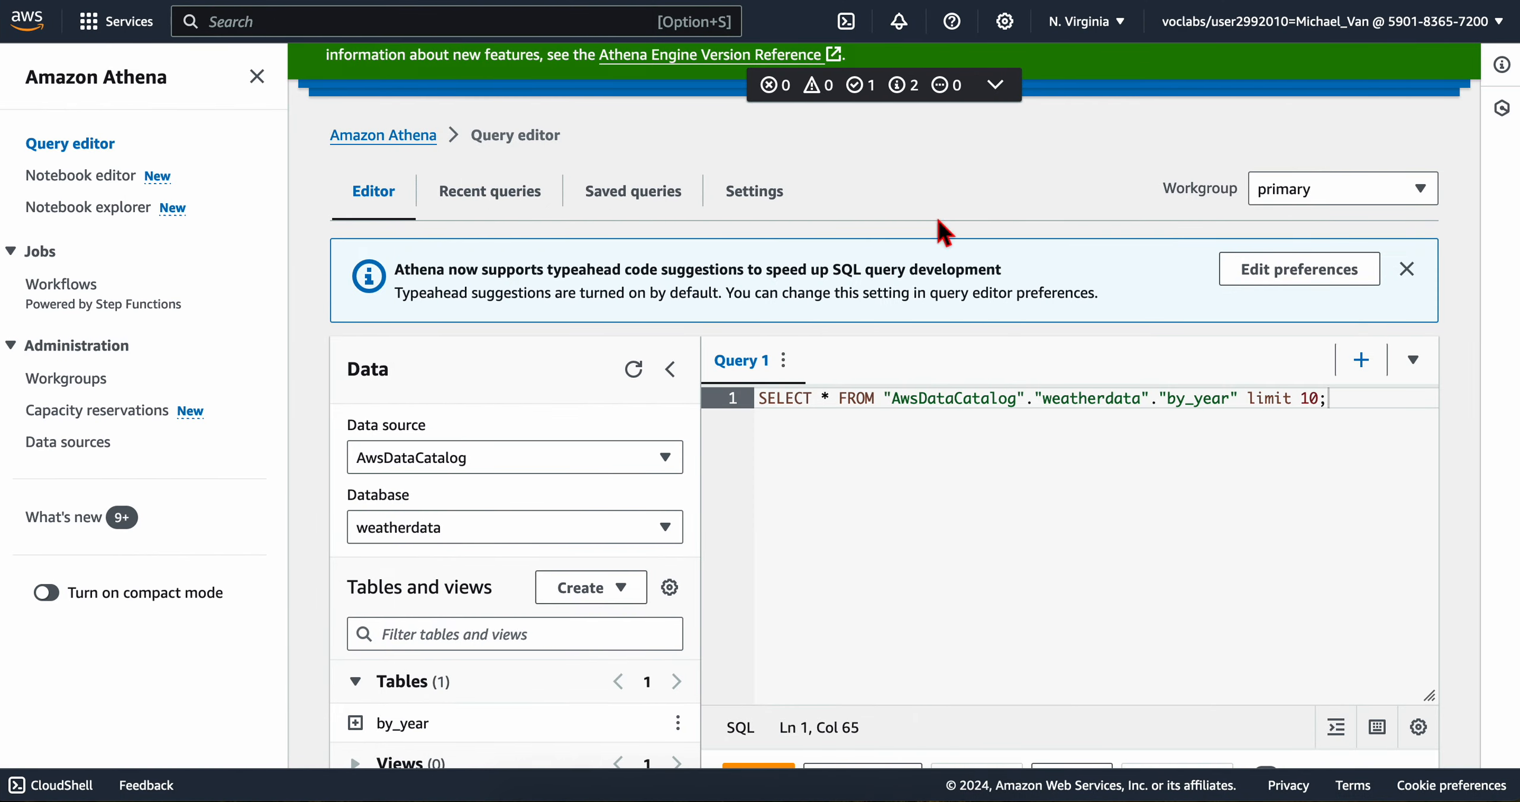
pyautogui.scroll(-4, 484, 523)
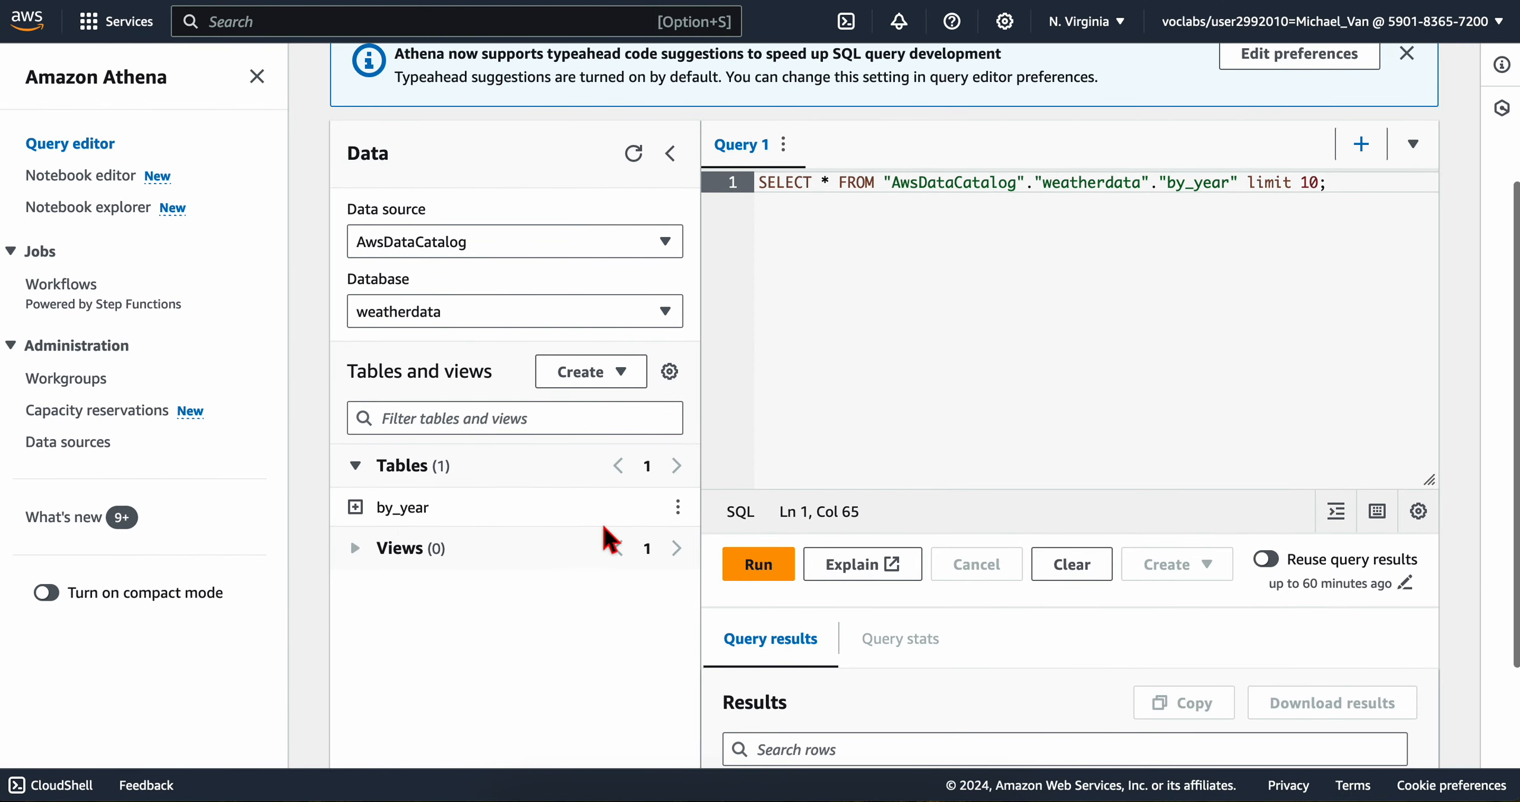
pyautogui.click(678, 508)
pyautogui.hotkey('ctrl', 'Left')
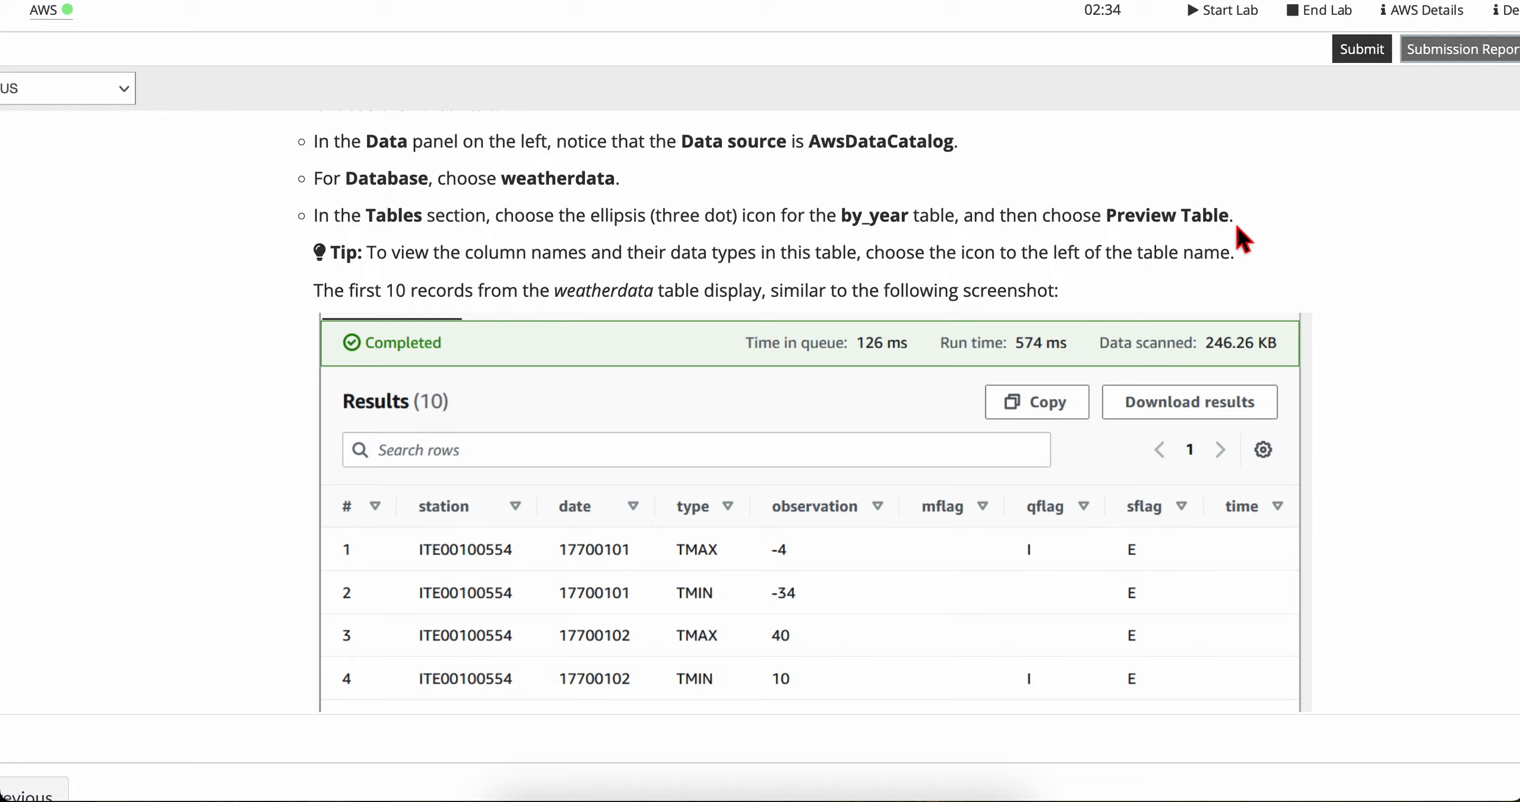
pyautogui.hotkey('ctrl', 'Right')
pyautogui.click(706, 209)
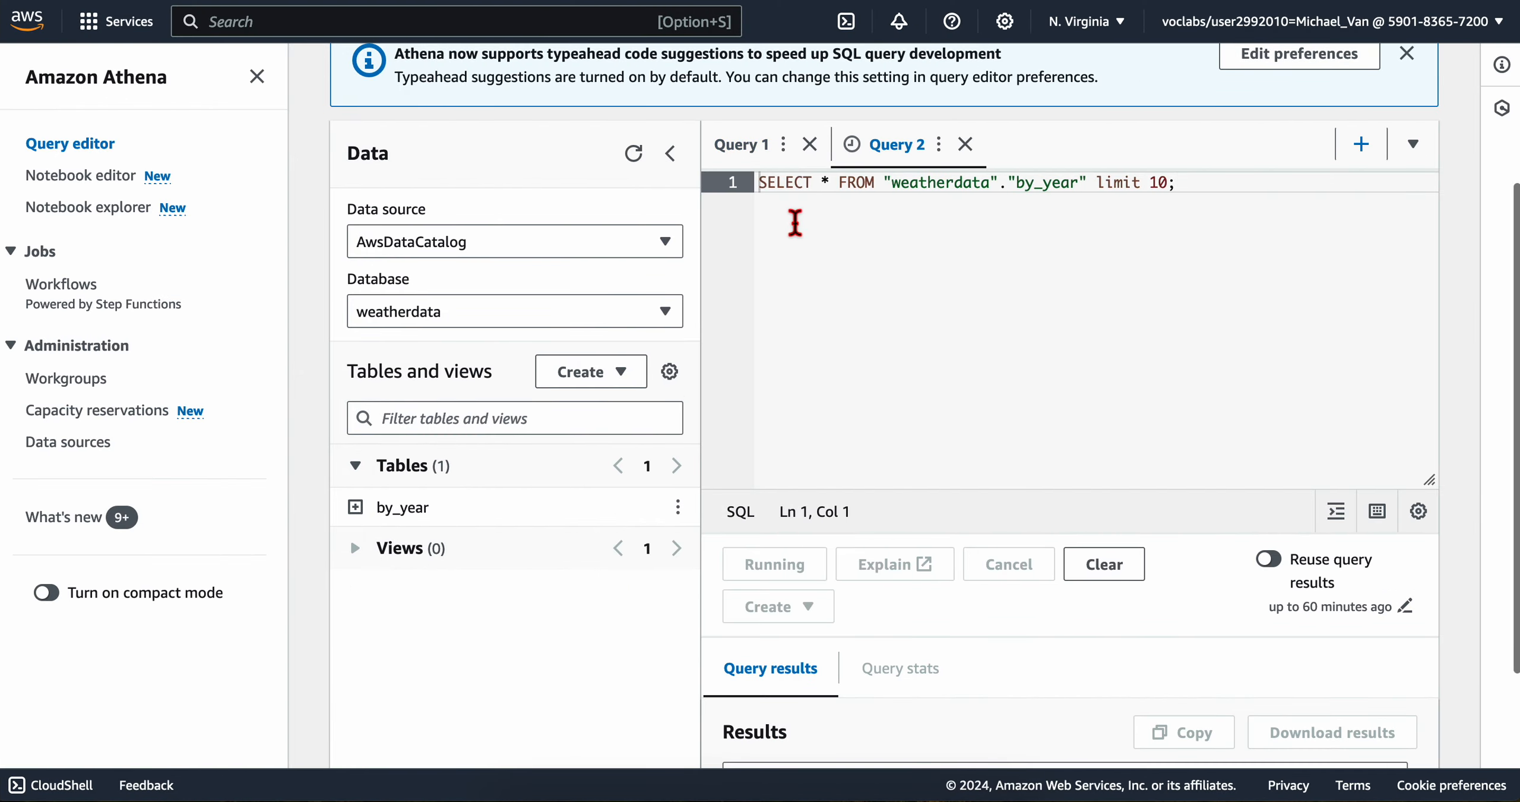
pyautogui.scroll(-4, 974, 399)
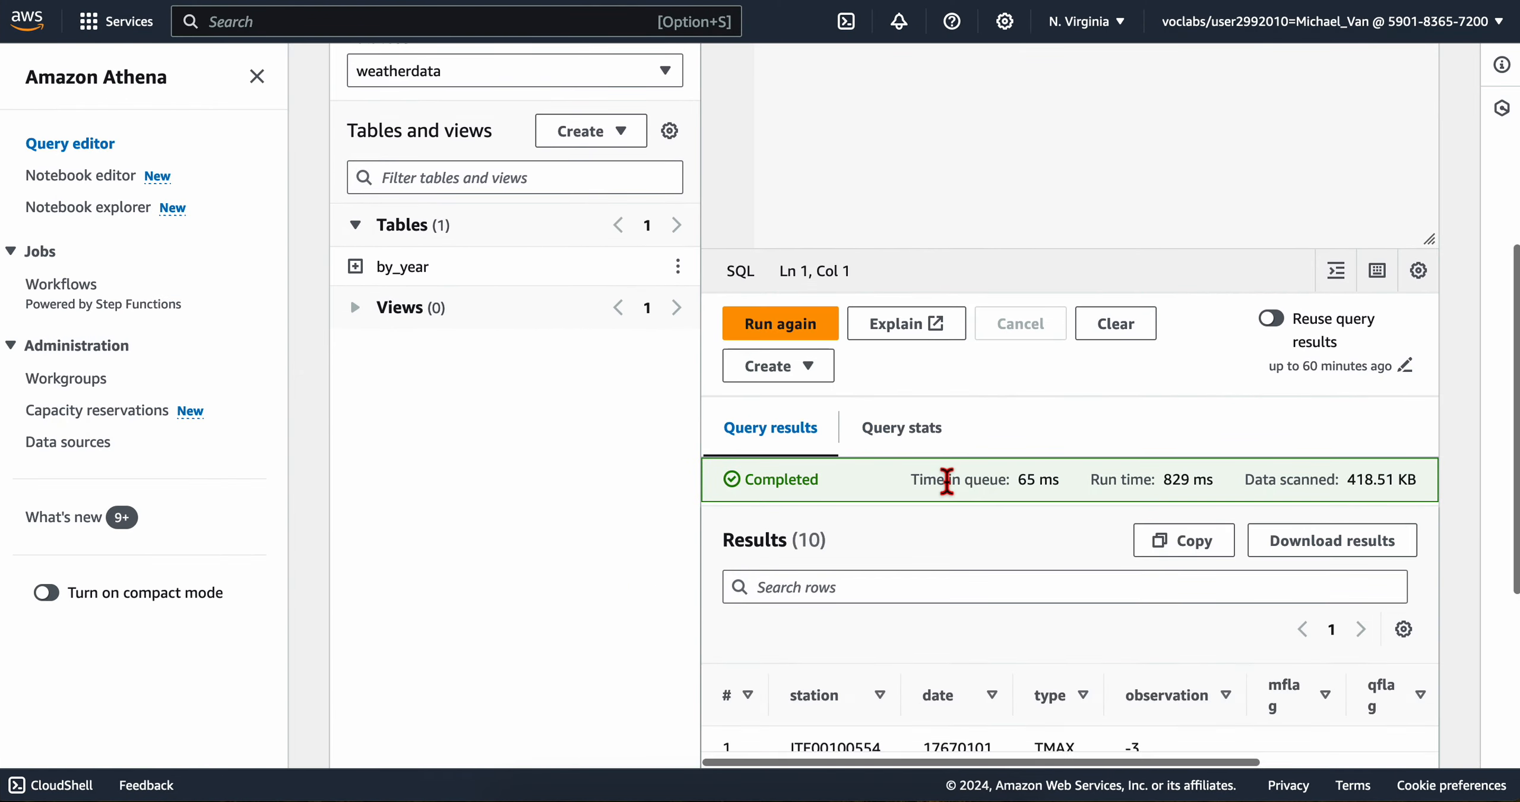
pyautogui.scroll(-7, 947, 481)
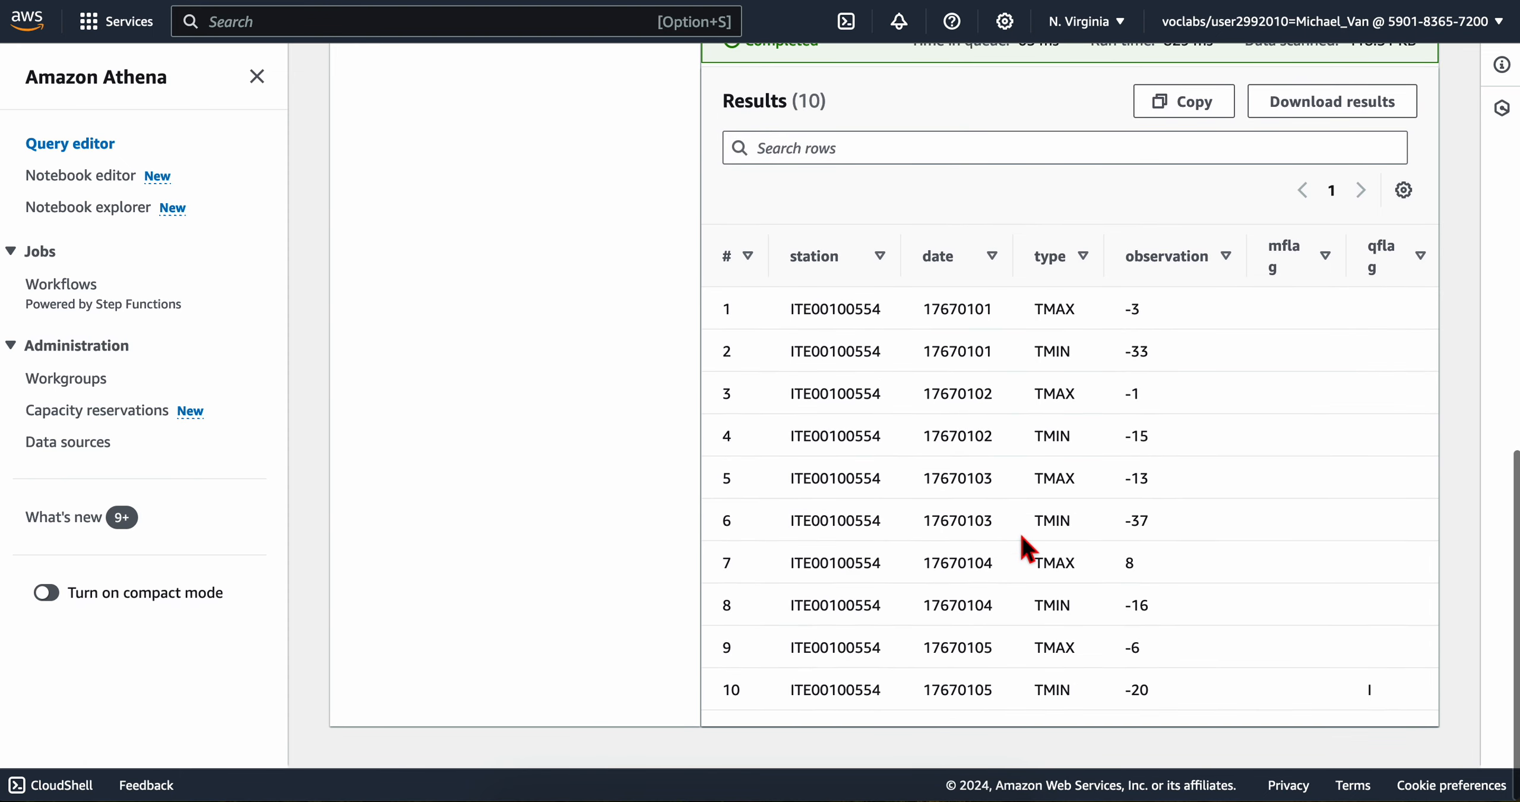
# Step: Read the lab's tip on column names and examine its sample preview results for the weatherdata table
pyautogui.hotkey('ctrl', 'Left')
pyautogui.scroll(-1, 780, 424)
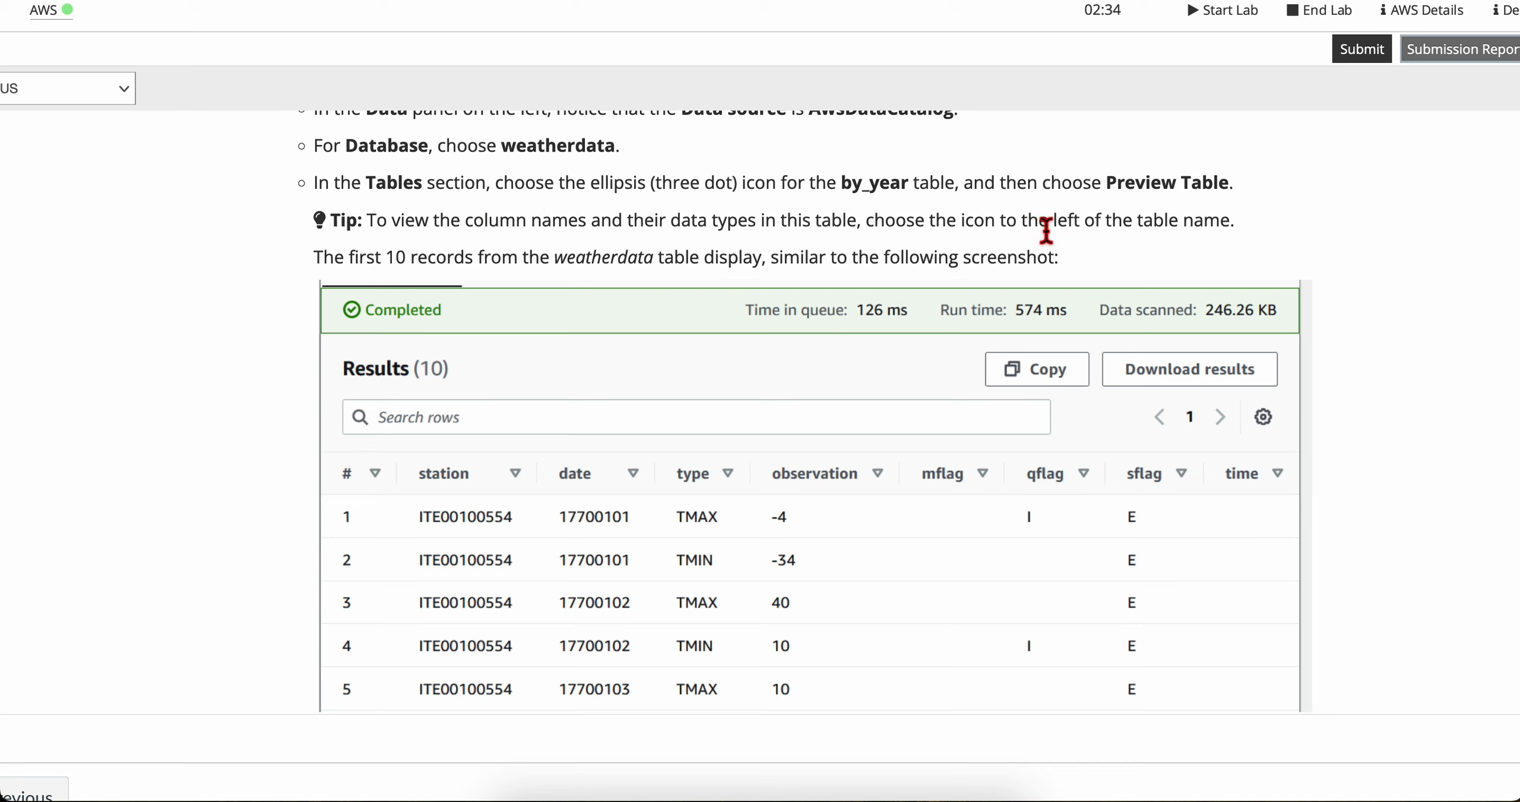
pyautogui.moveTo(1047, 231); pyautogui.dragTo(1230, 230)
pyautogui.click(1231, 230)
pyautogui.moveTo(325, 265); pyautogui.dragTo(442, 266)
pyautogui.click(442, 265)
pyautogui.moveTo(651, 260); pyautogui.dragTo(1107, 272)
pyautogui.click(753, 260)
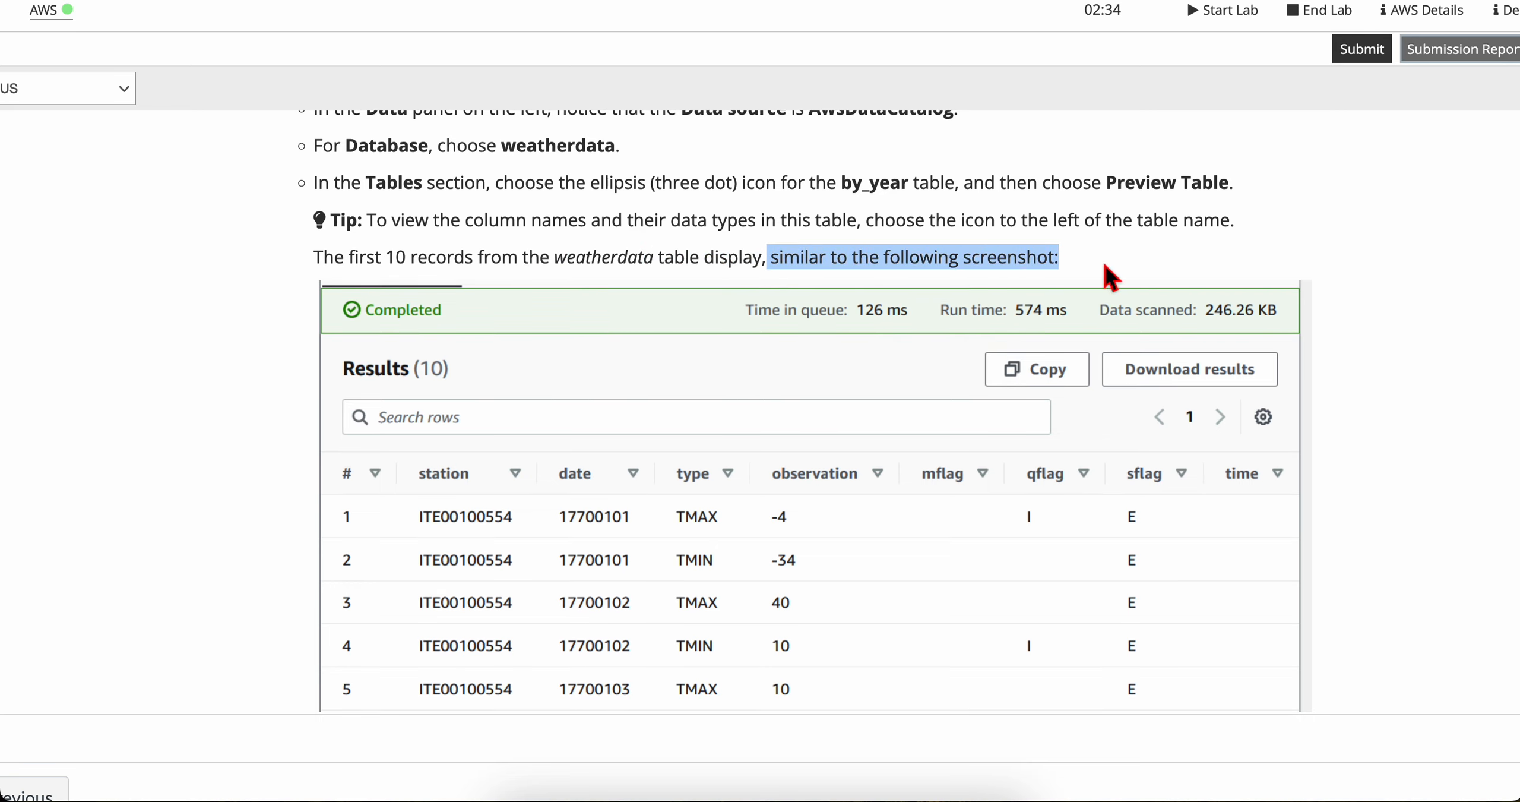
pyautogui.click(1107, 272)
pyautogui.scroll(-4, 741, 530)
pyautogui.scroll(-1, 743, 535)
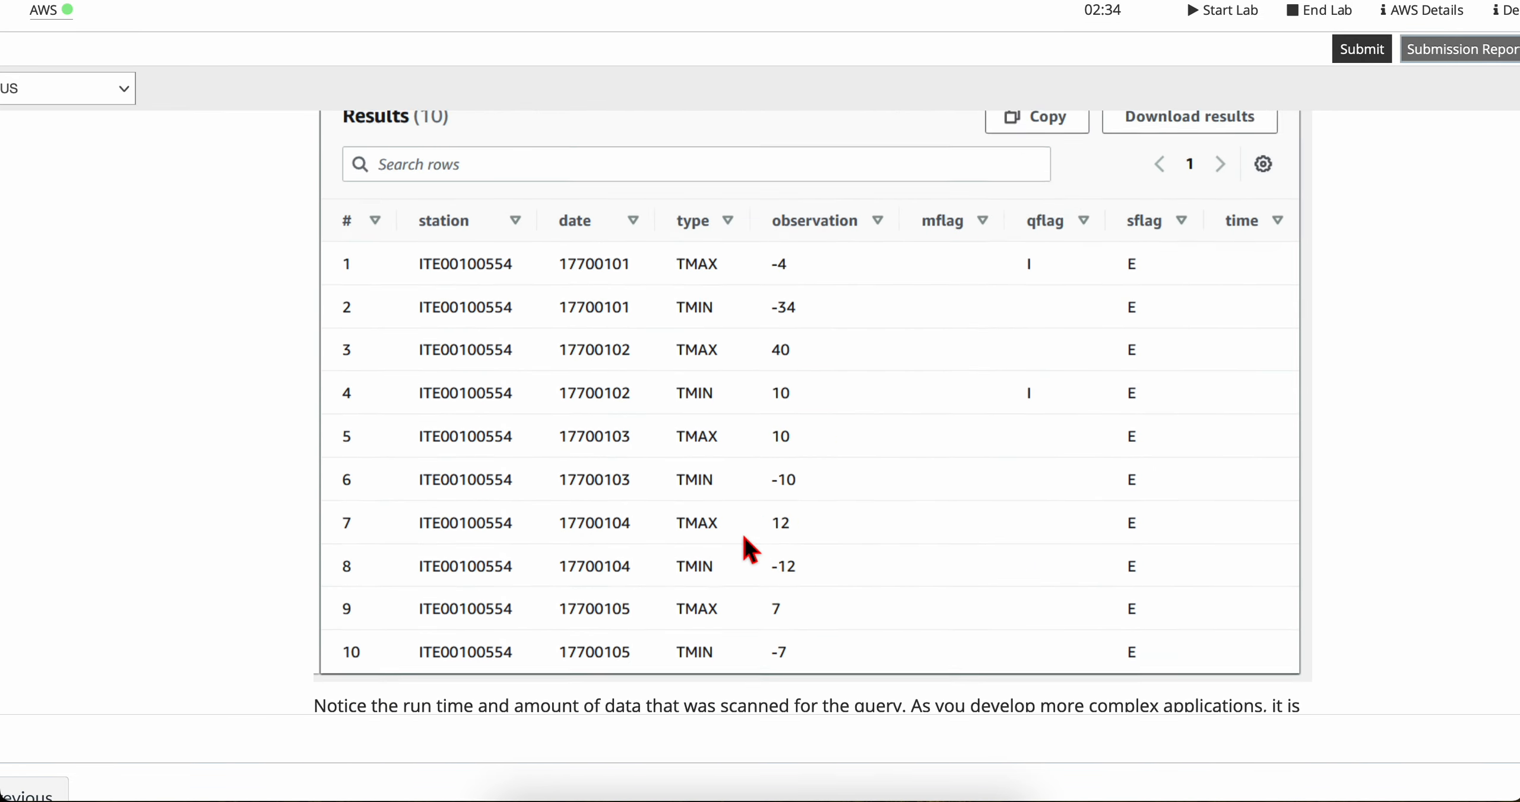
pyautogui.scroll(3, 744, 536)
# Step: Read the lab's notes on query cost and the Parquet format, and the instructions for creating a table for data after 1950
pyautogui.scroll(-3, 743, 536)
pyautogui.scroll(-1, 744, 538)
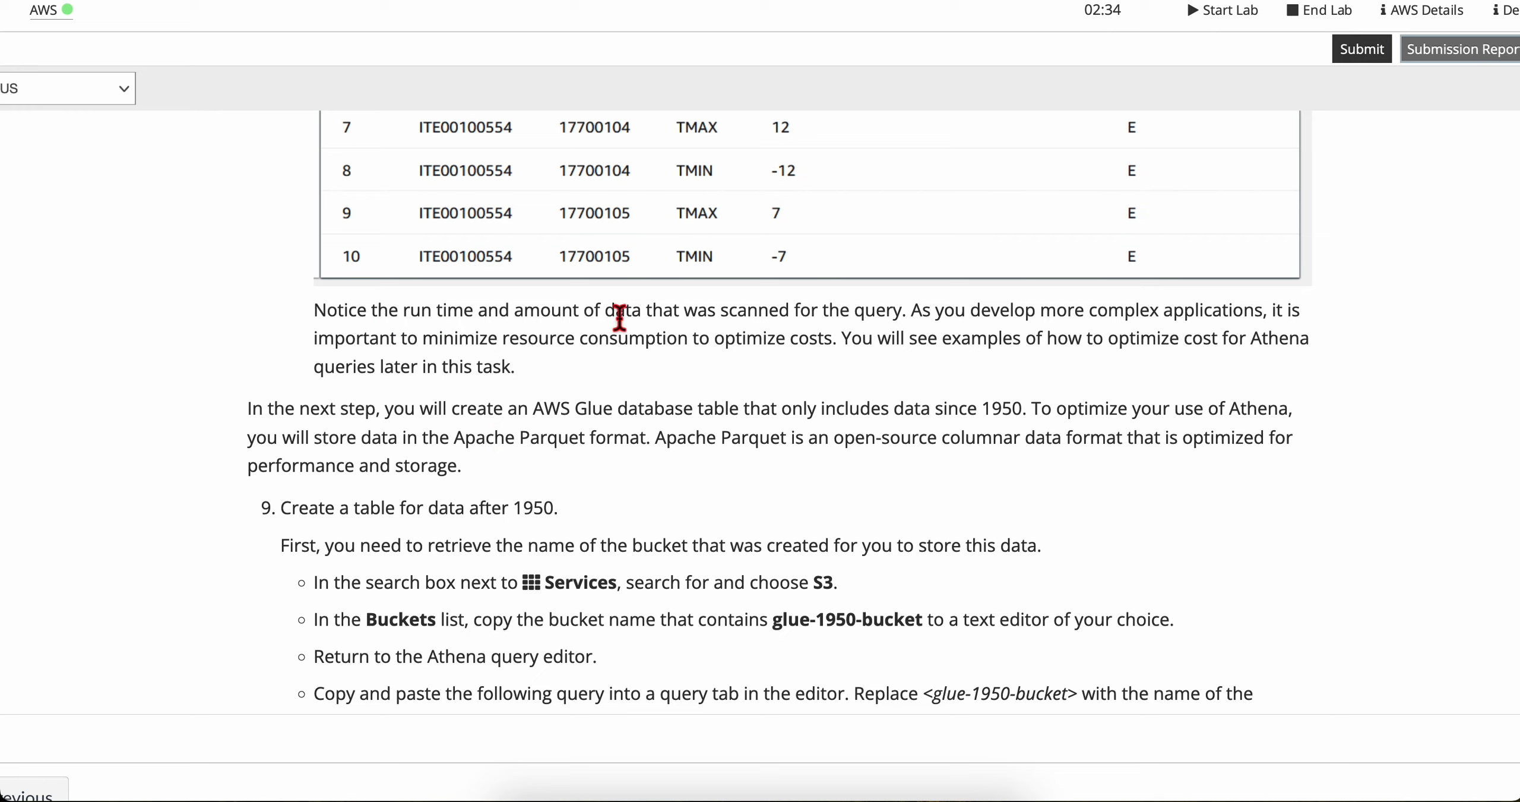
pyautogui.scroll(-1, 843, 339)
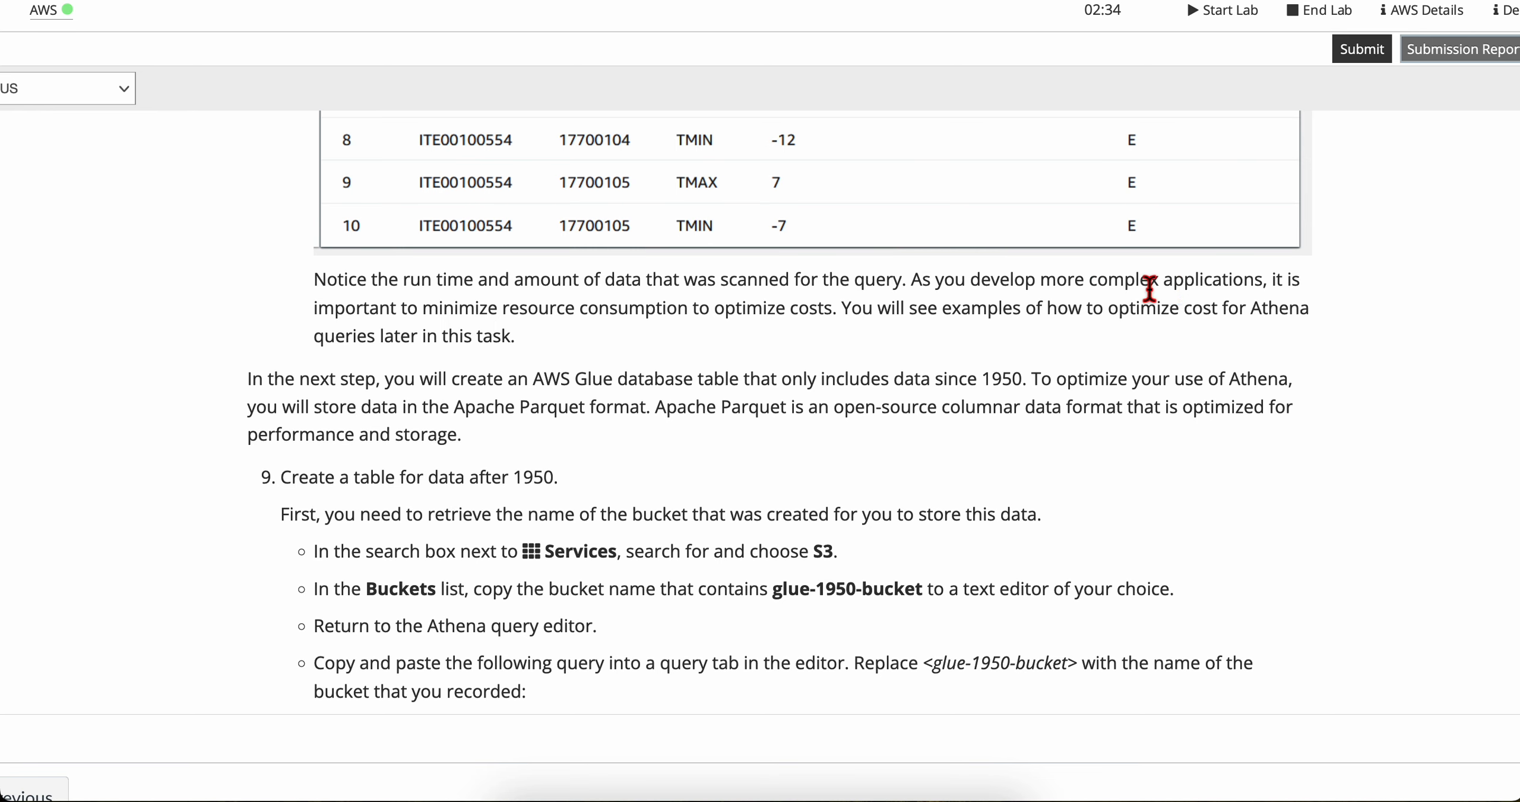
pyautogui.scroll(-1, 669, 324)
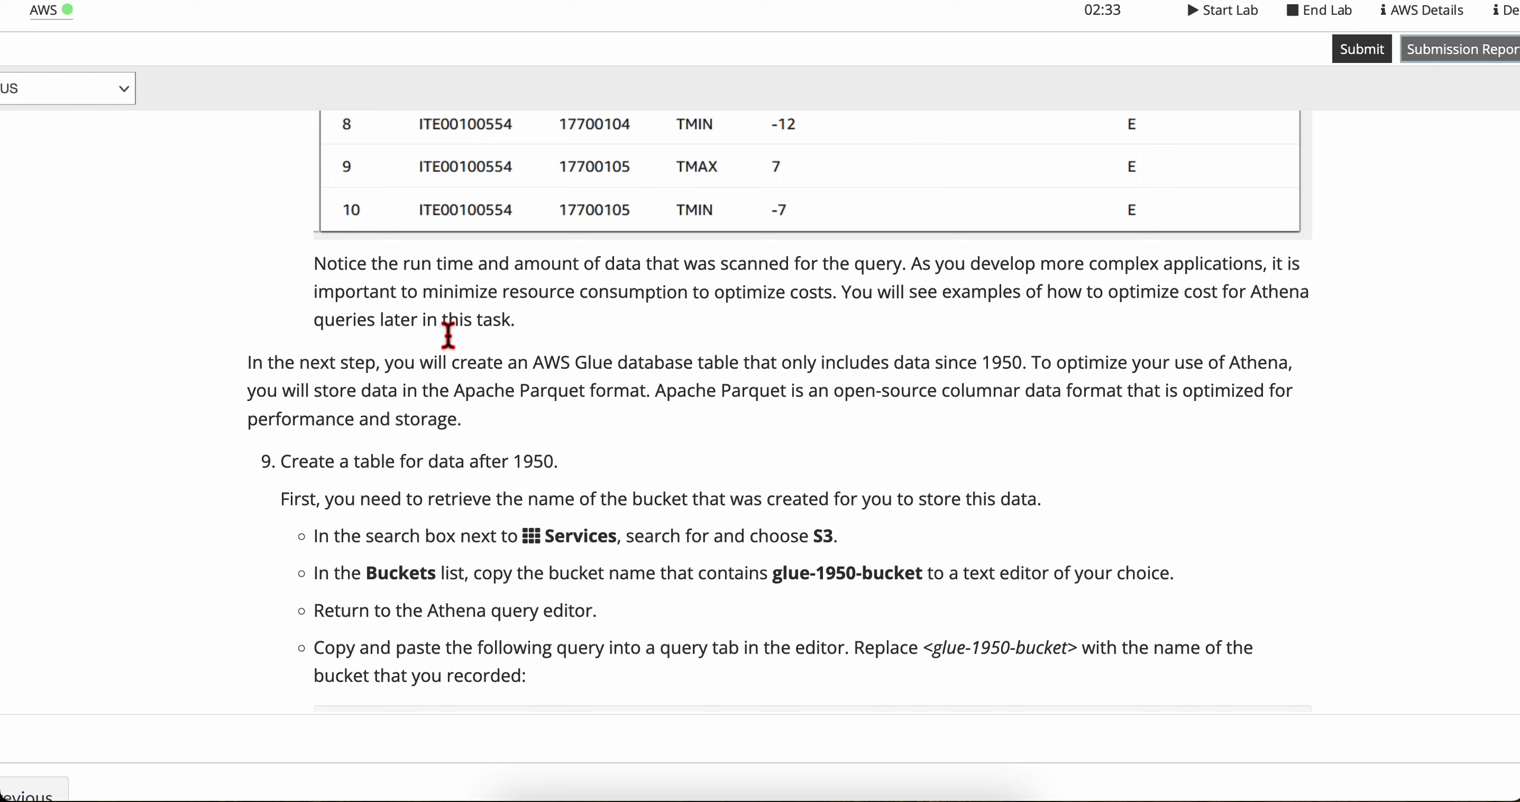
pyautogui.scroll(-2, 621, 339)
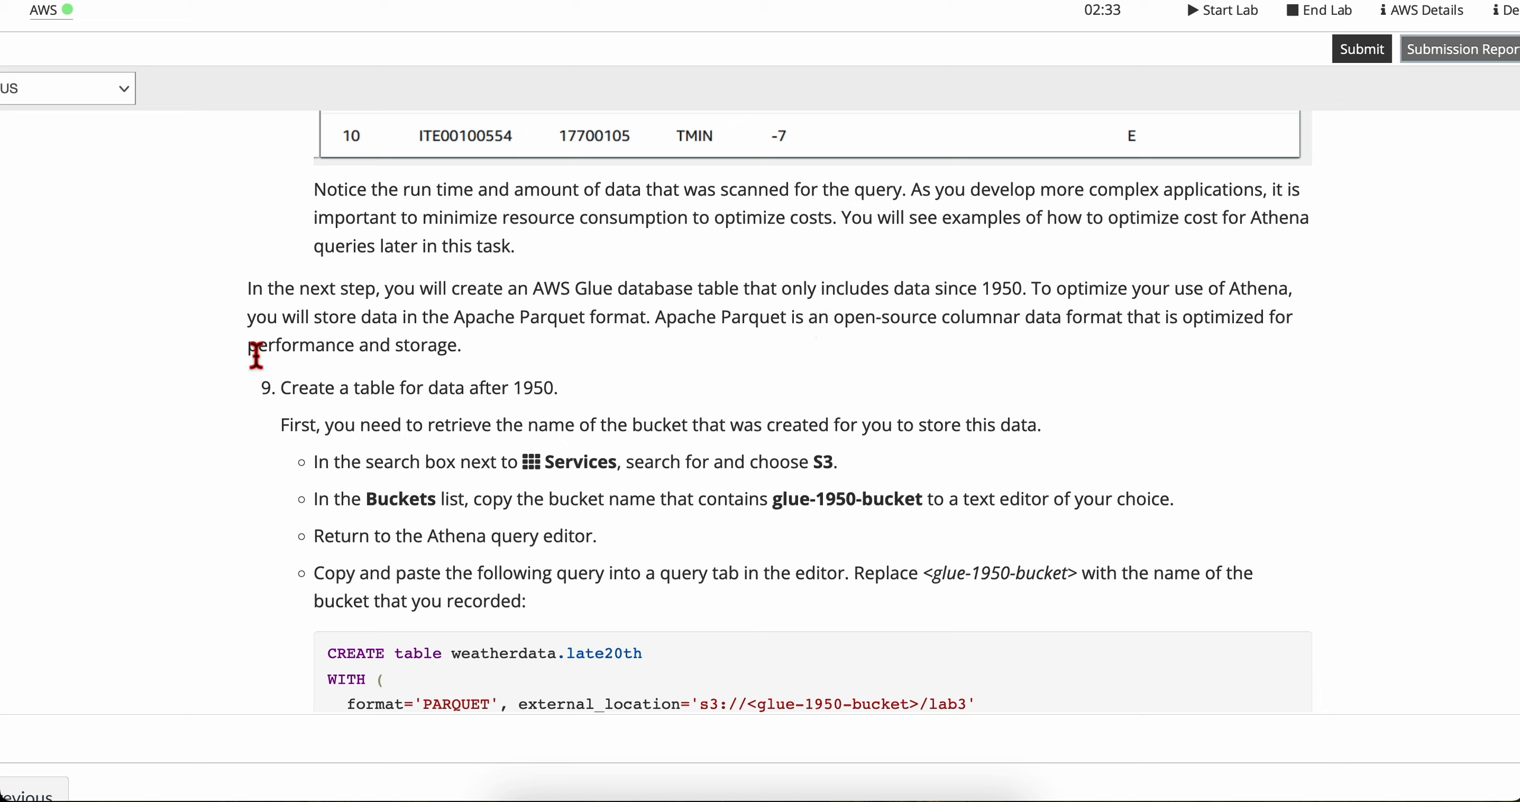
pyautogui.scroll(-2, 481, 356)
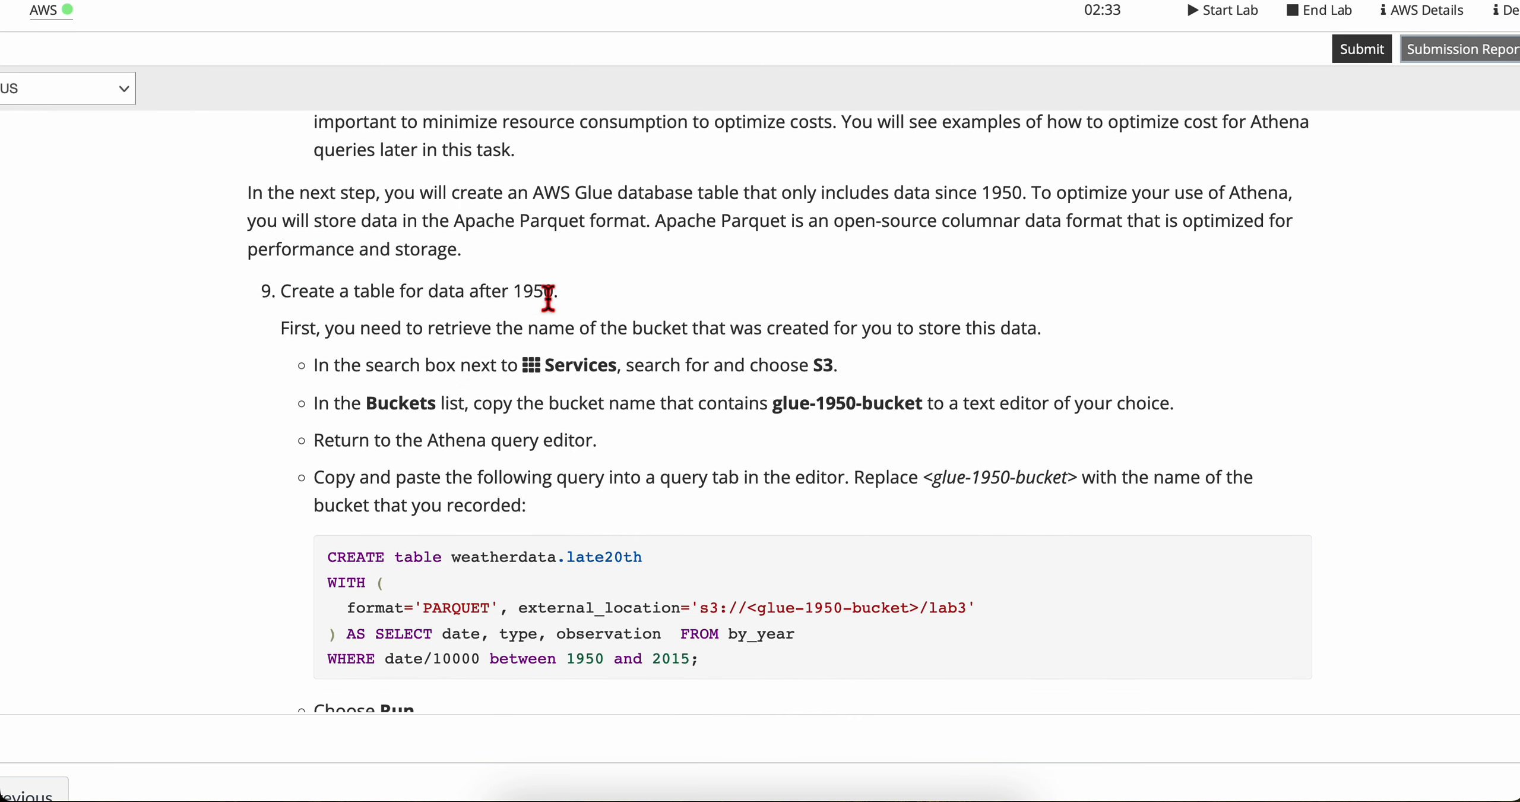
pyautogui.scroll(-1, 548, 296)
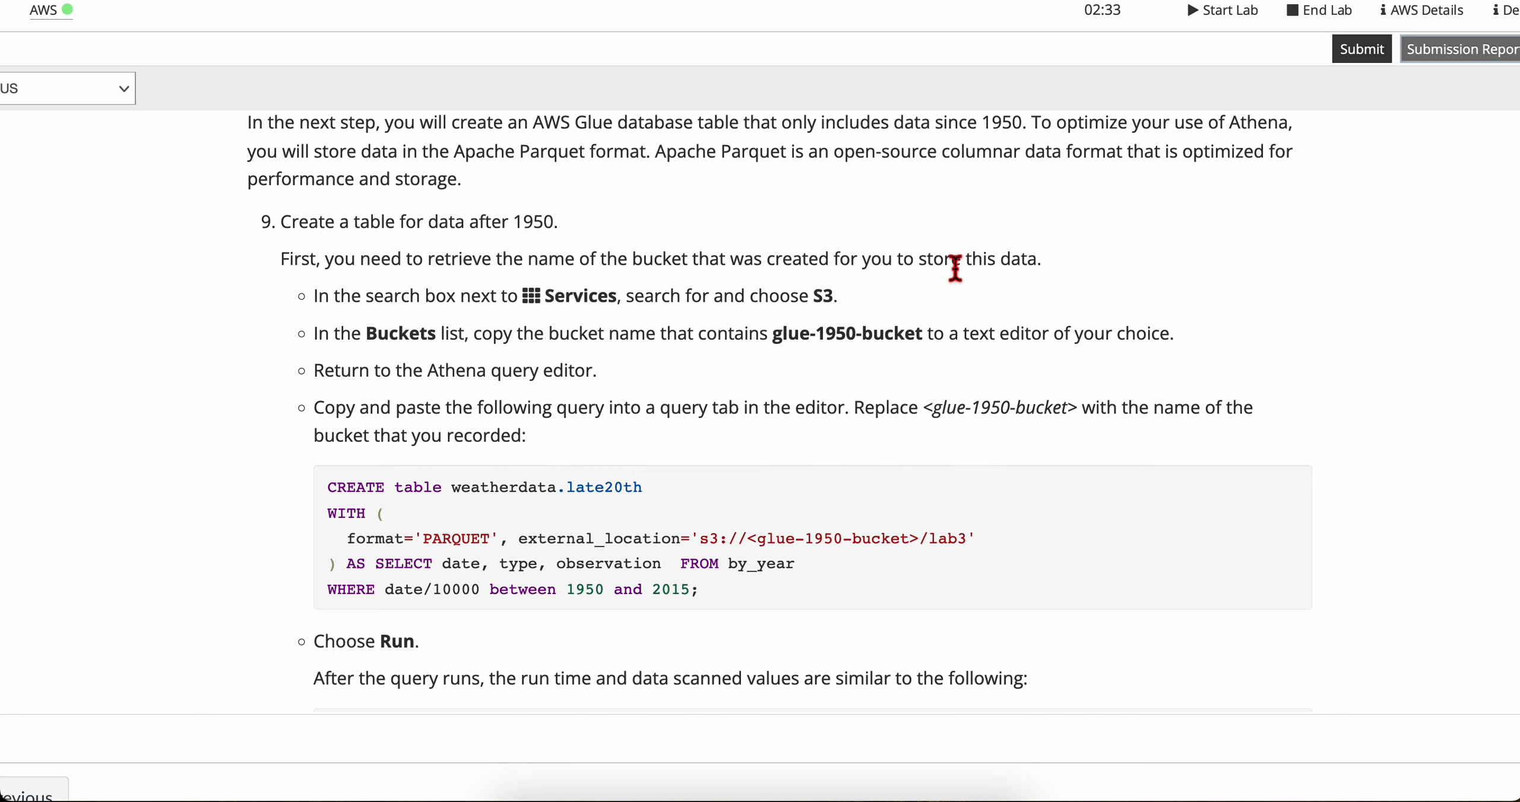
pyautogui.scroll(-1, 311, 322)
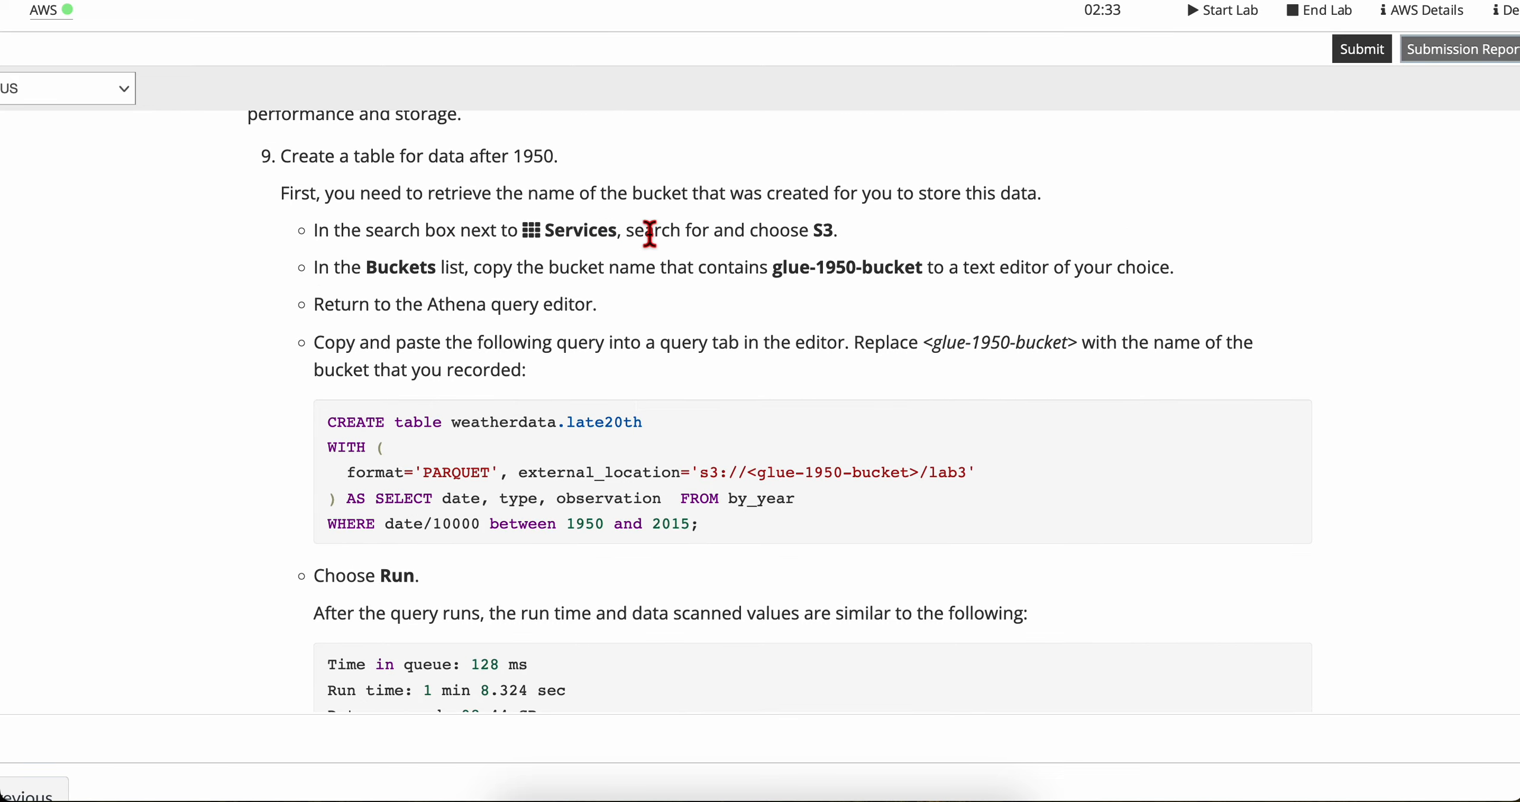
# Step: Return to the AWS console and open its home page
pyautogui.hotkey('ctrl', 'Right')
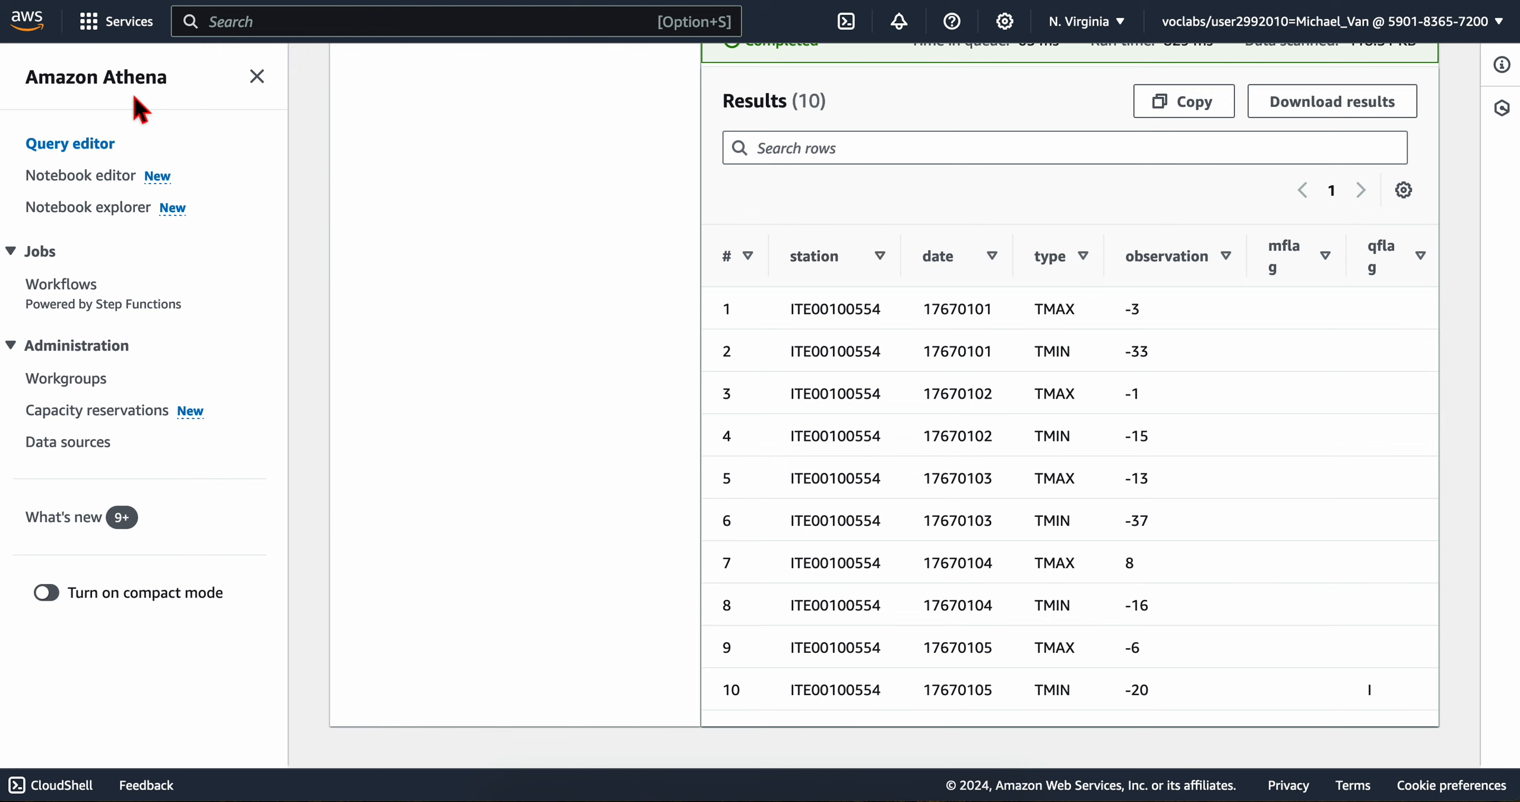
pyautogui.rightClick(43, 37)
pyautogui.press('Escape')
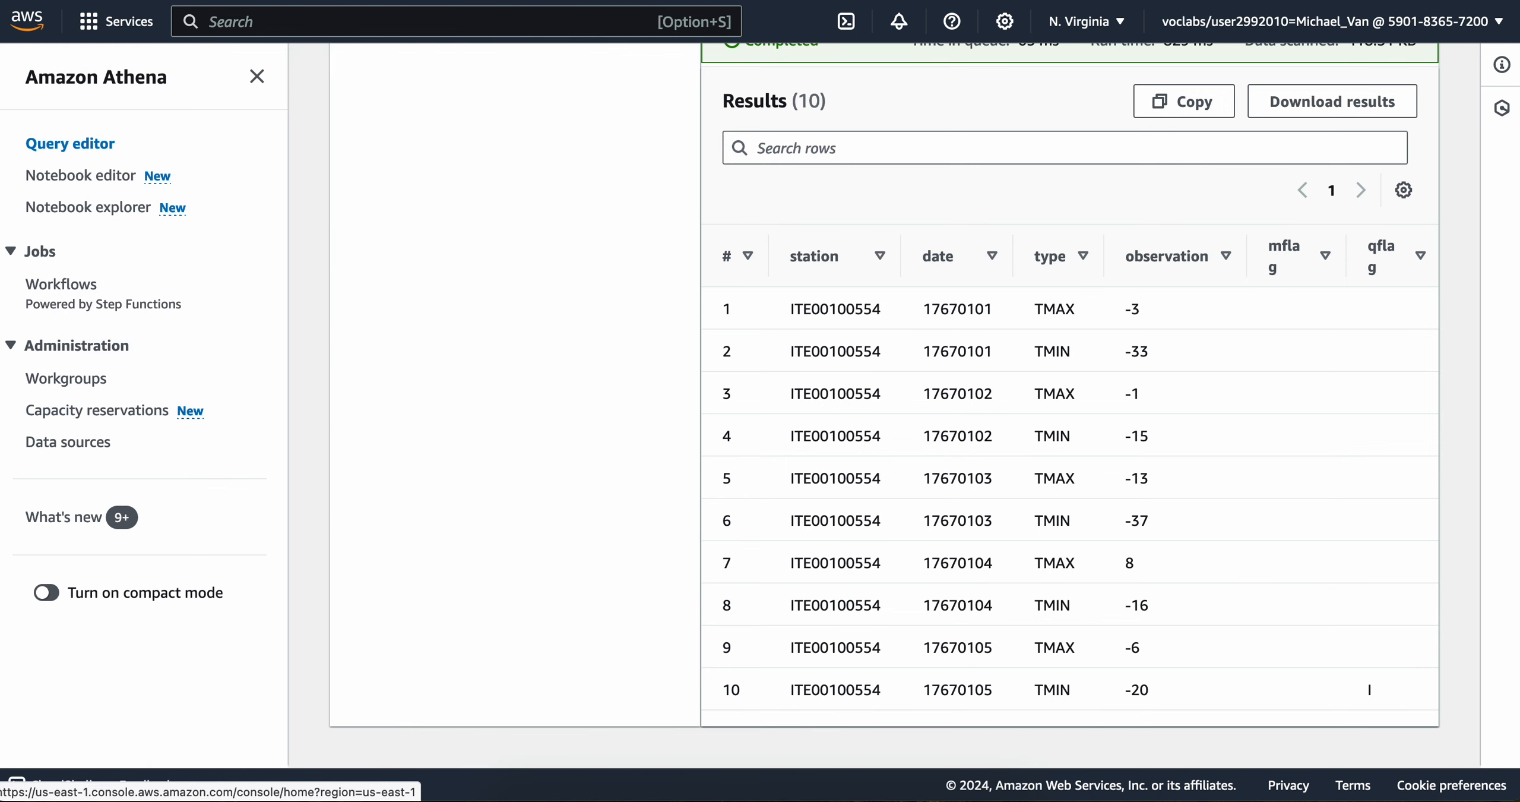
pyautogui.click(36, 27)
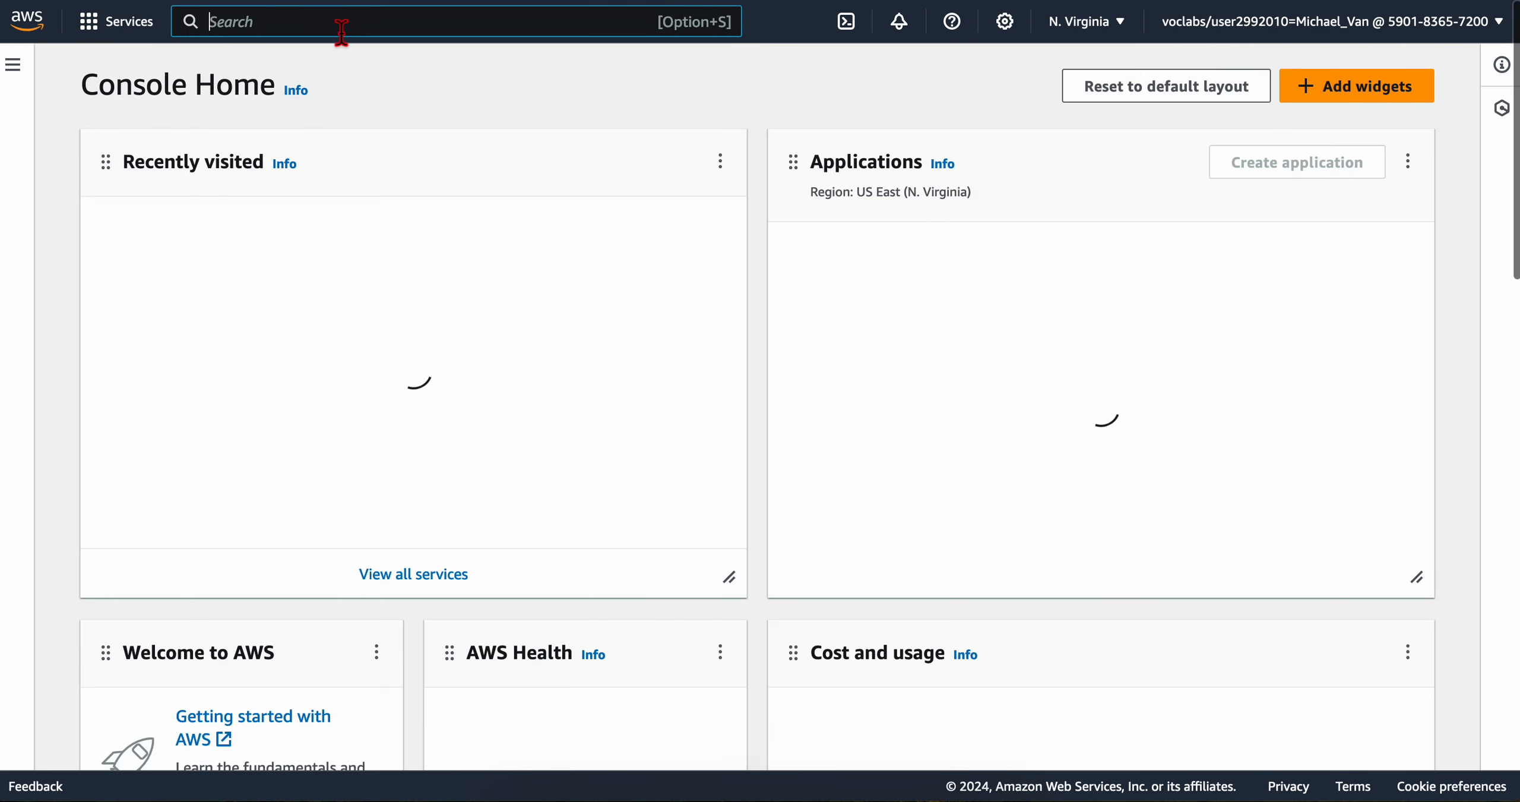
# Step: Find and open the S3 service, check the lab's bucket instructions, and display the Buckets list
pyautogui.click(341, 24)
pyautogui.write('s3')
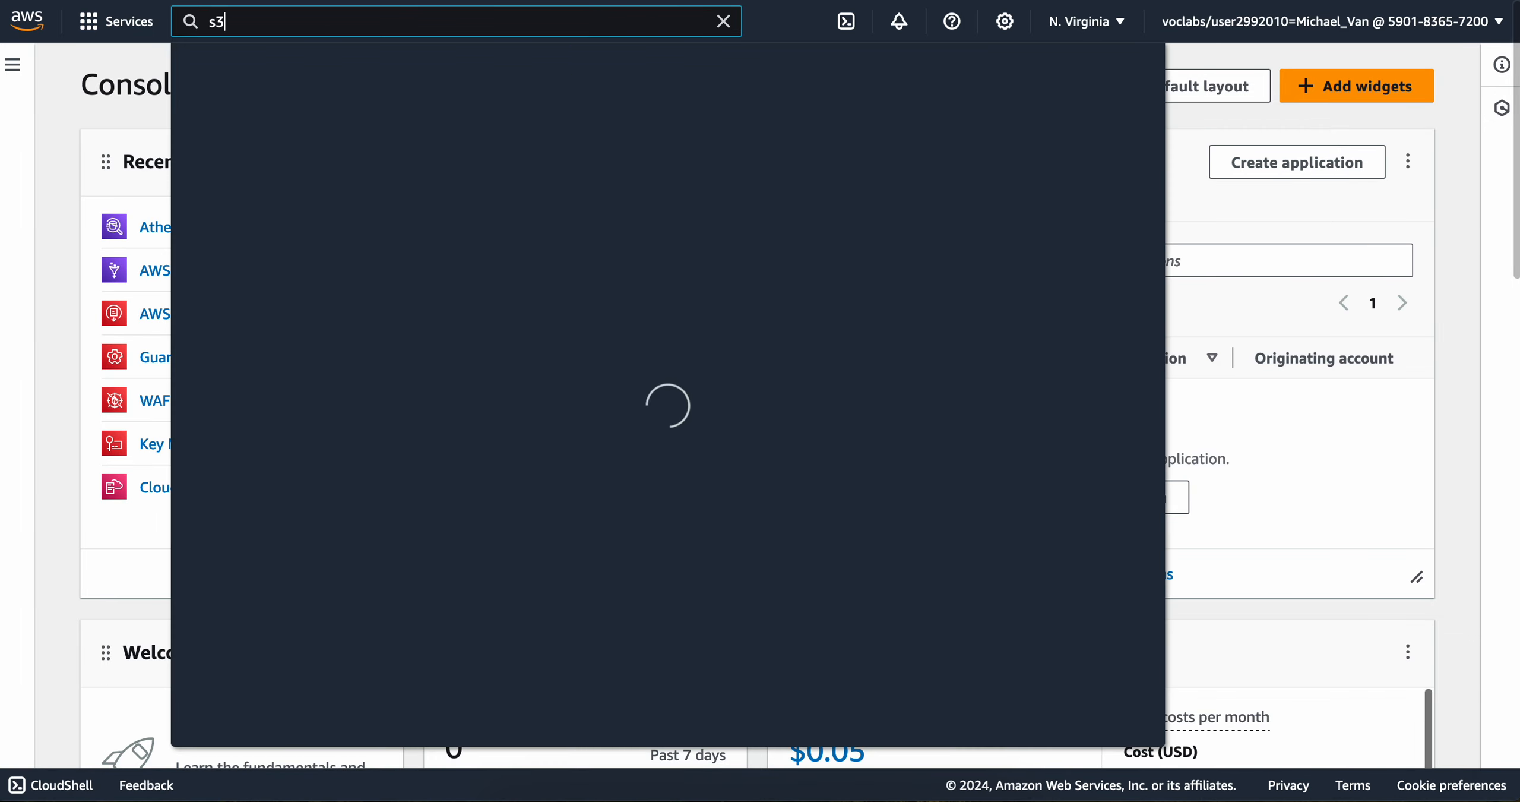
pyautogui.click(509, 209)
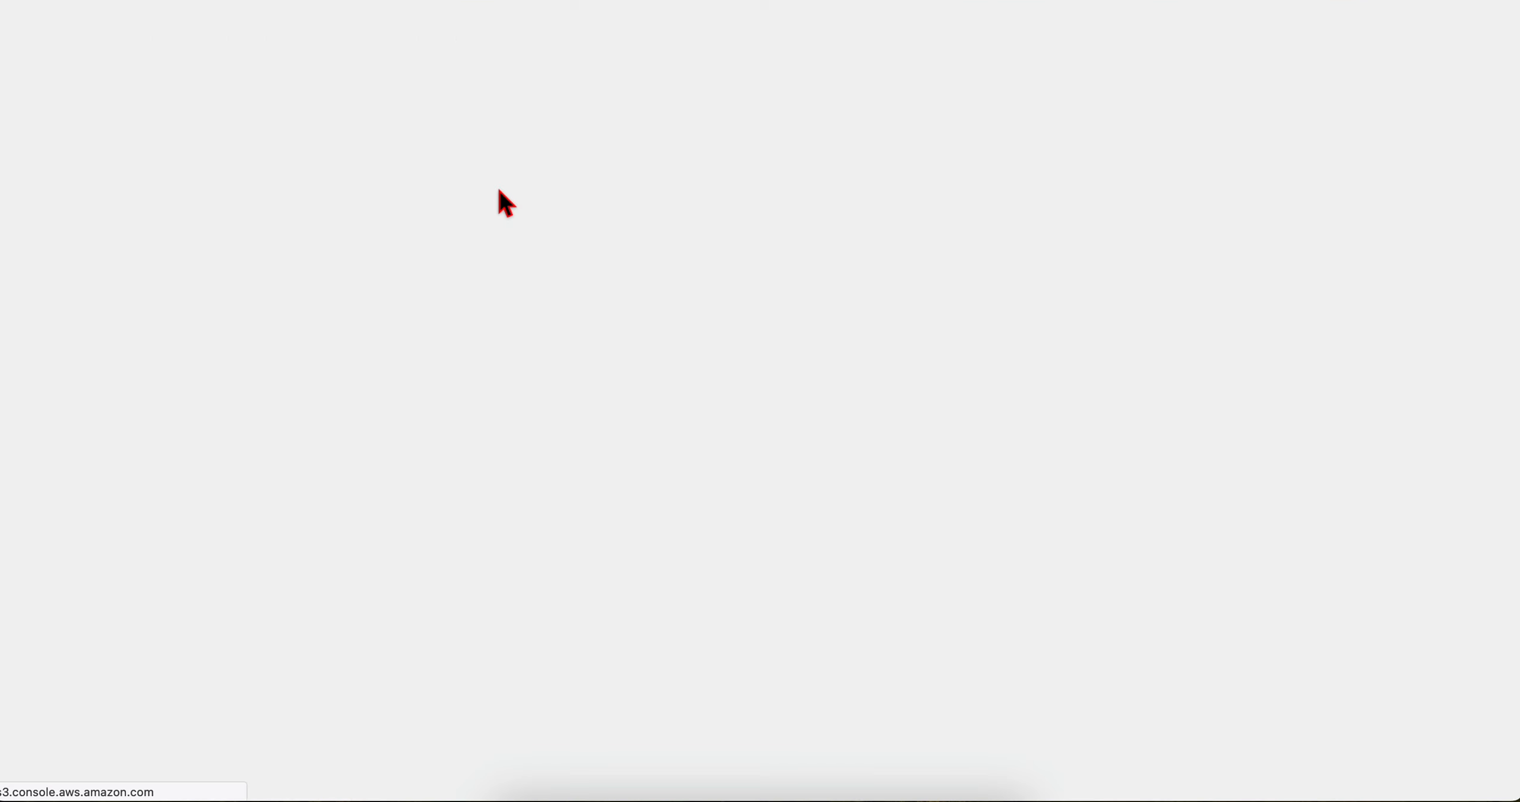
pyautogui.hotkey('ctrl', 'Left')
pyautogui.scroll(-1, 645, 378)
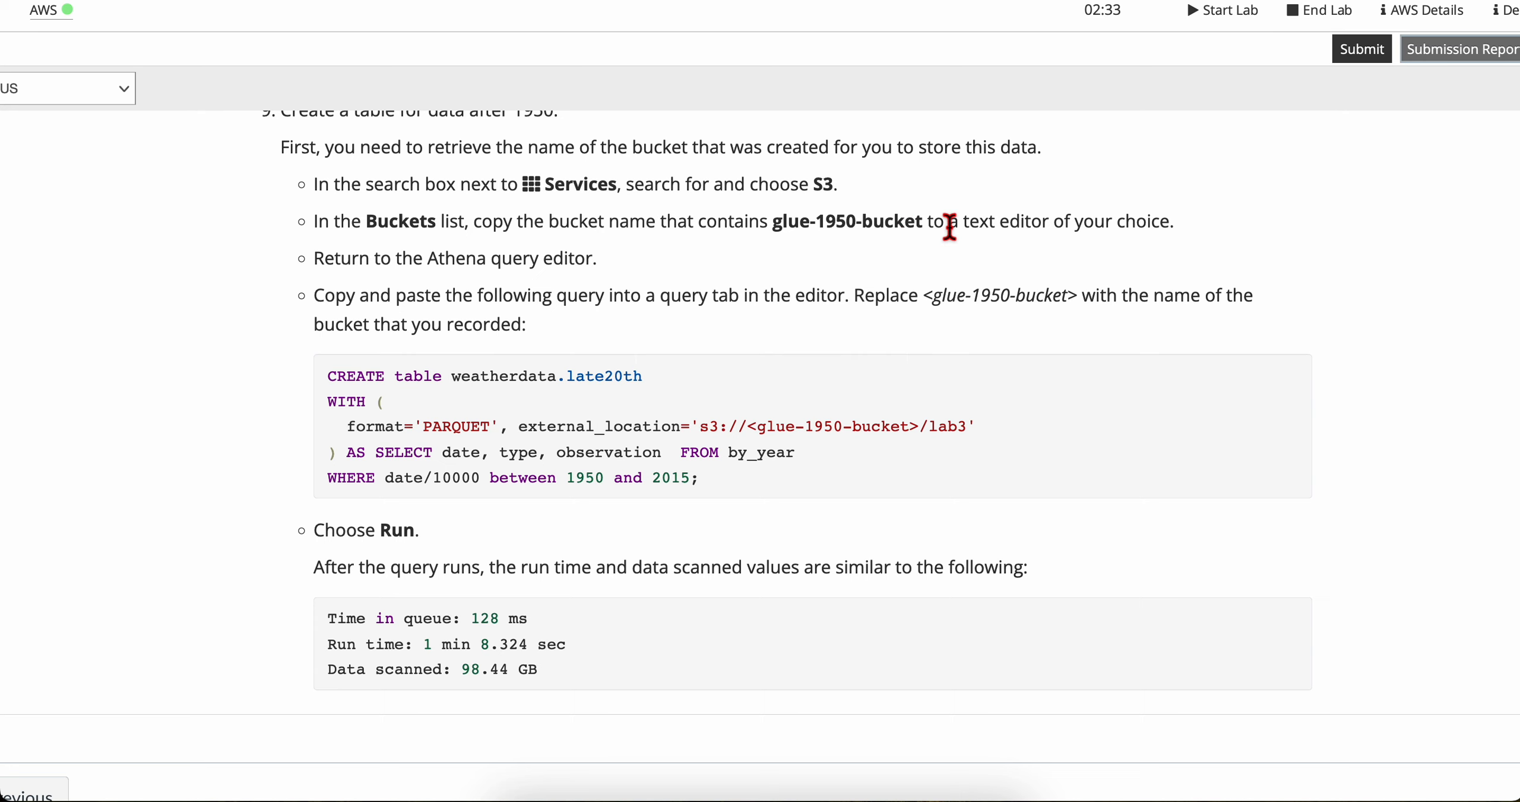
pyautogui.hotkey('ctrl', 'Right')
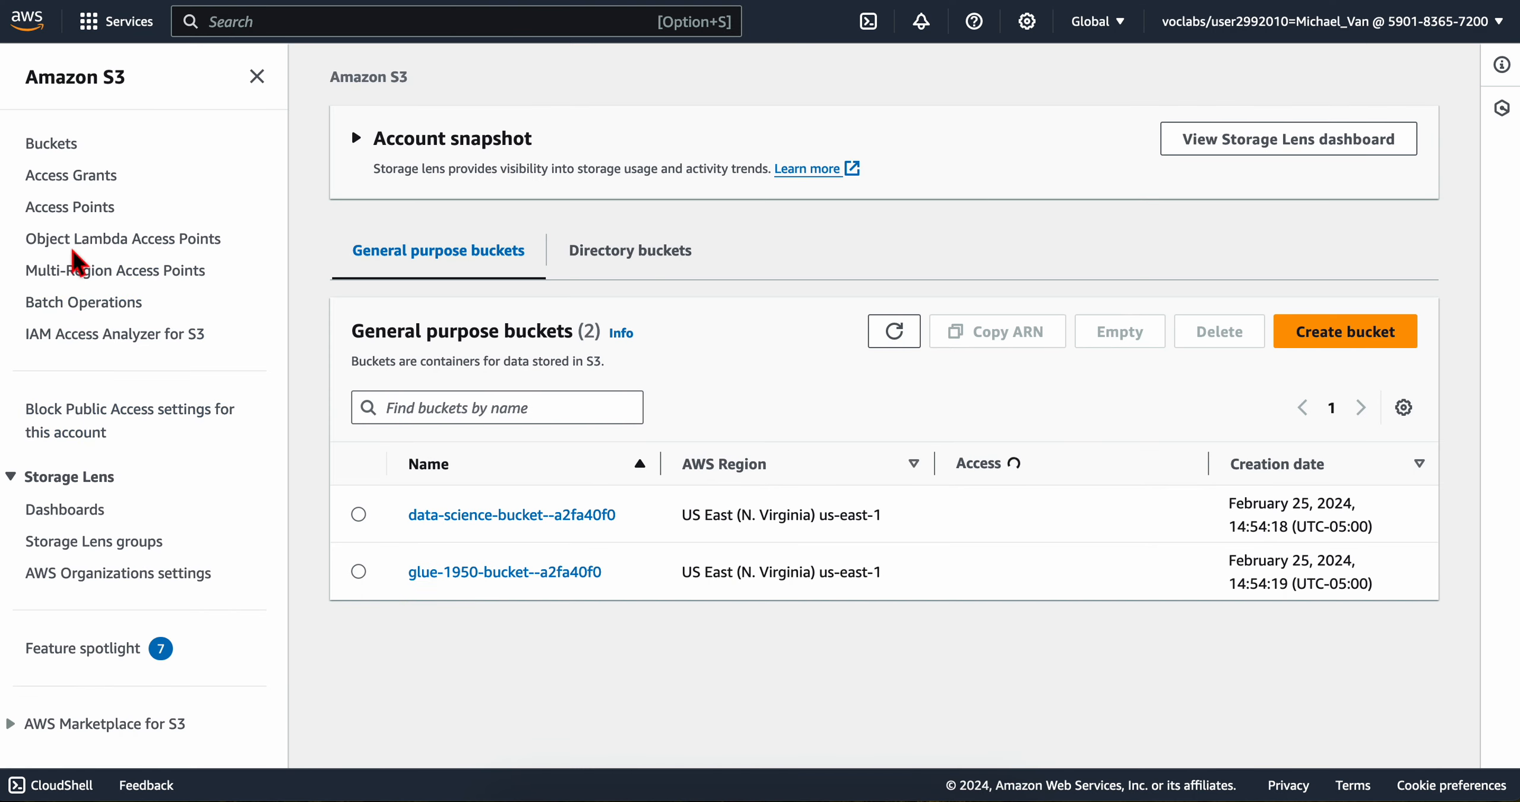
pyautogui.click(55, 147)
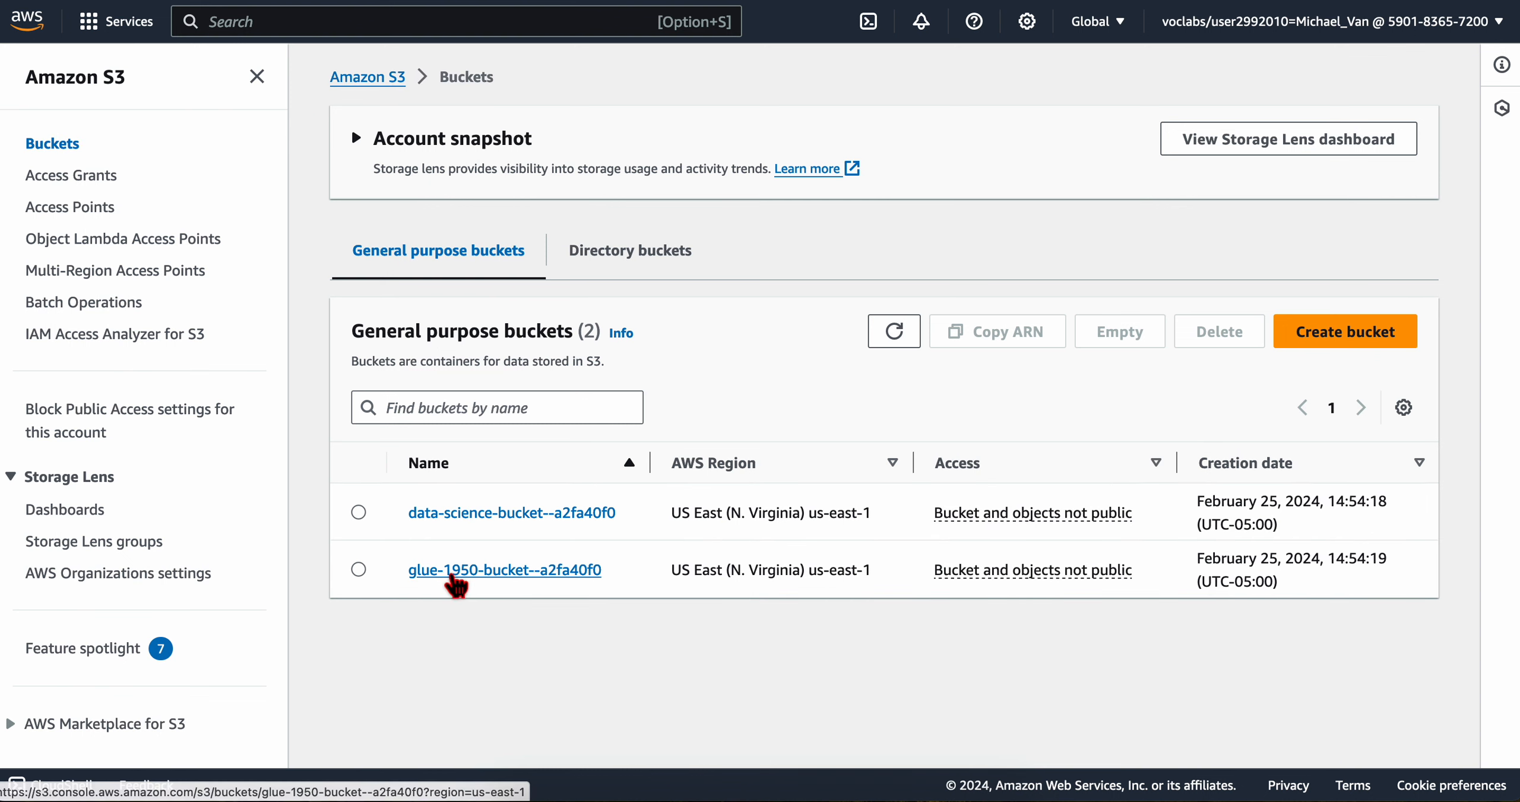
# Step: Look inside the glue-1950-bucket and reread the lab's instruction on copying the bucket name to a text editor
pyautogui.click(445, 569)
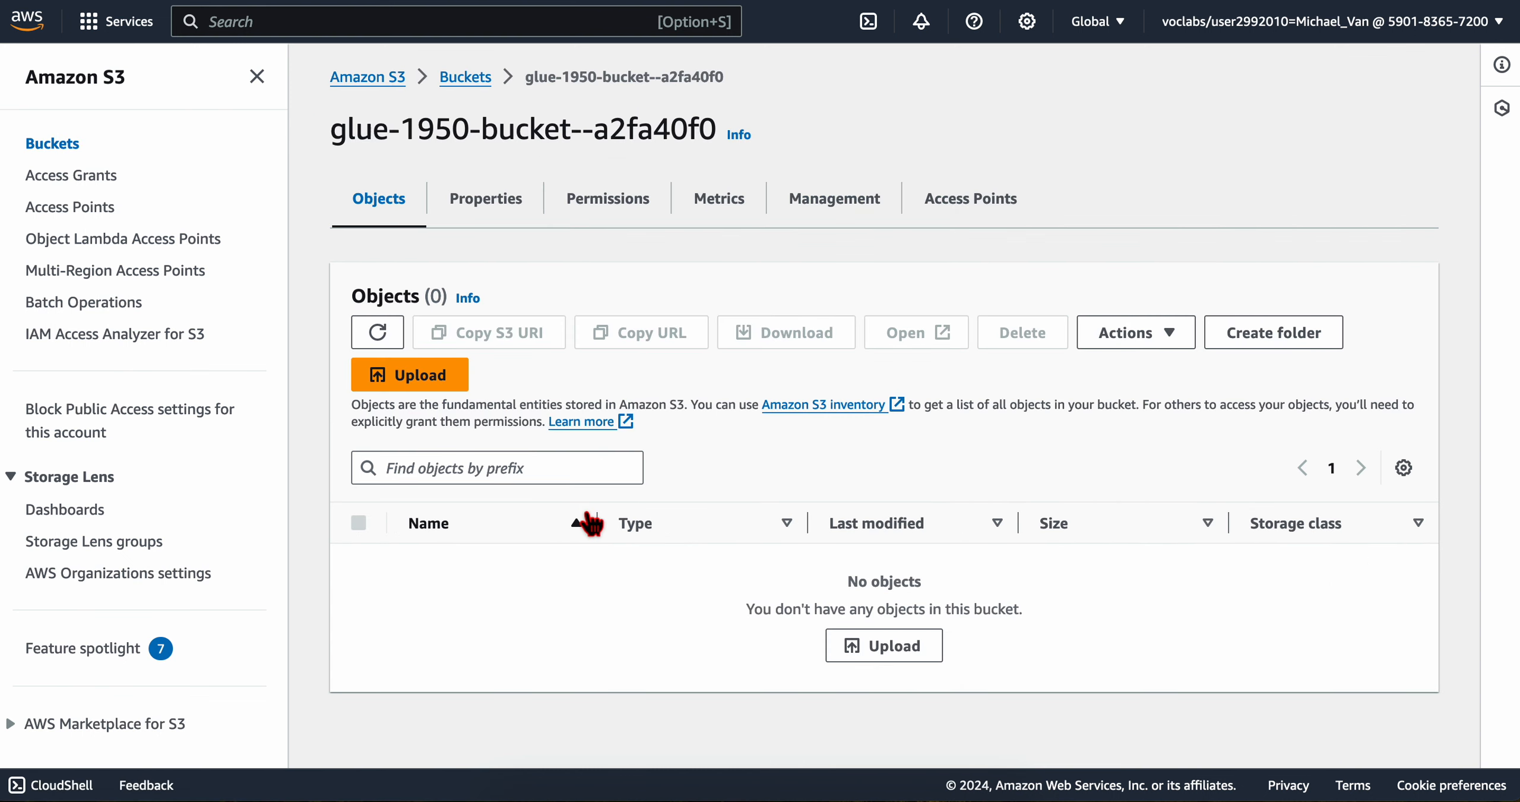
pyautogui.hotkey('ctrl', 'Left')
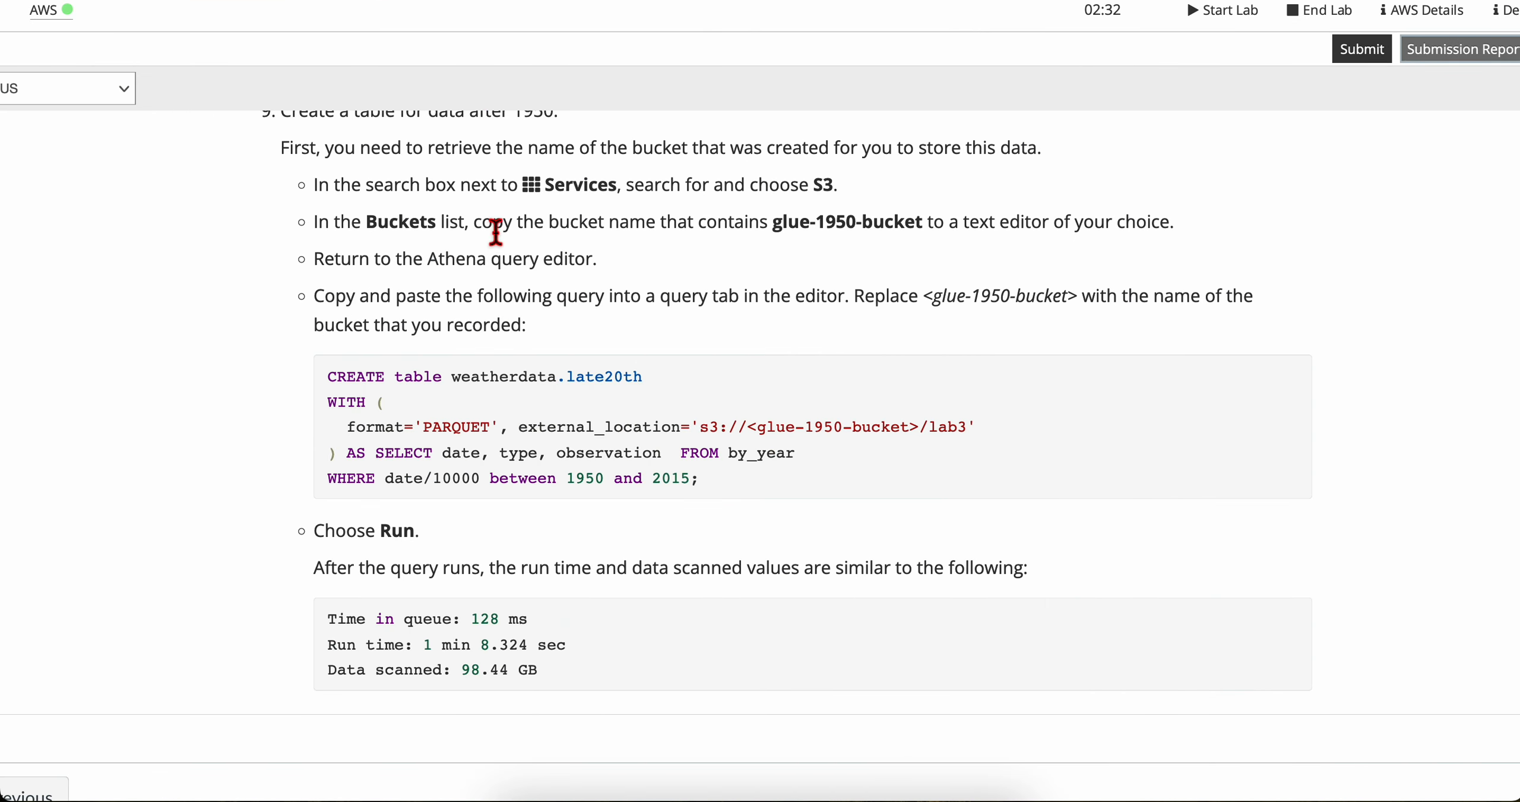
pyautogui.moveTo(495, 233); pyautogui.dragTo(731, 231)
pyautogui.click(730, 229)
pyautogui.moveTo(548, 226); pyautogui.dragTo(1103, 230)
pyautogui.click(931, 229)
pyautogui.click(1103, 230)
pyautogui.hotkey('ctrl', 'Right')
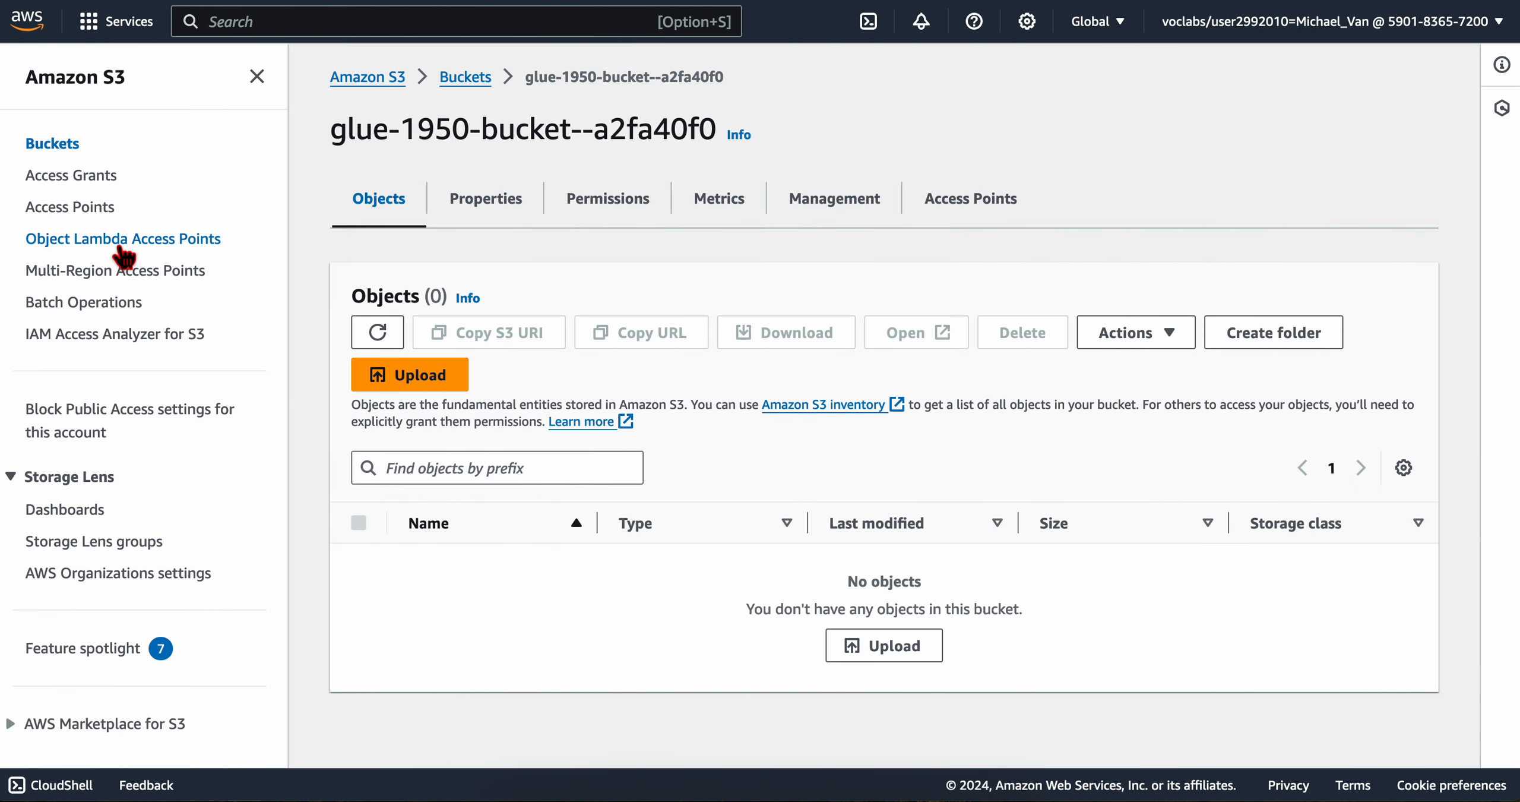
# Step: Copy the name glue-1950-bucket--a2fa40f0 from the Buckets list into a new note in the Notes app
pyautogui.click(64, 150)
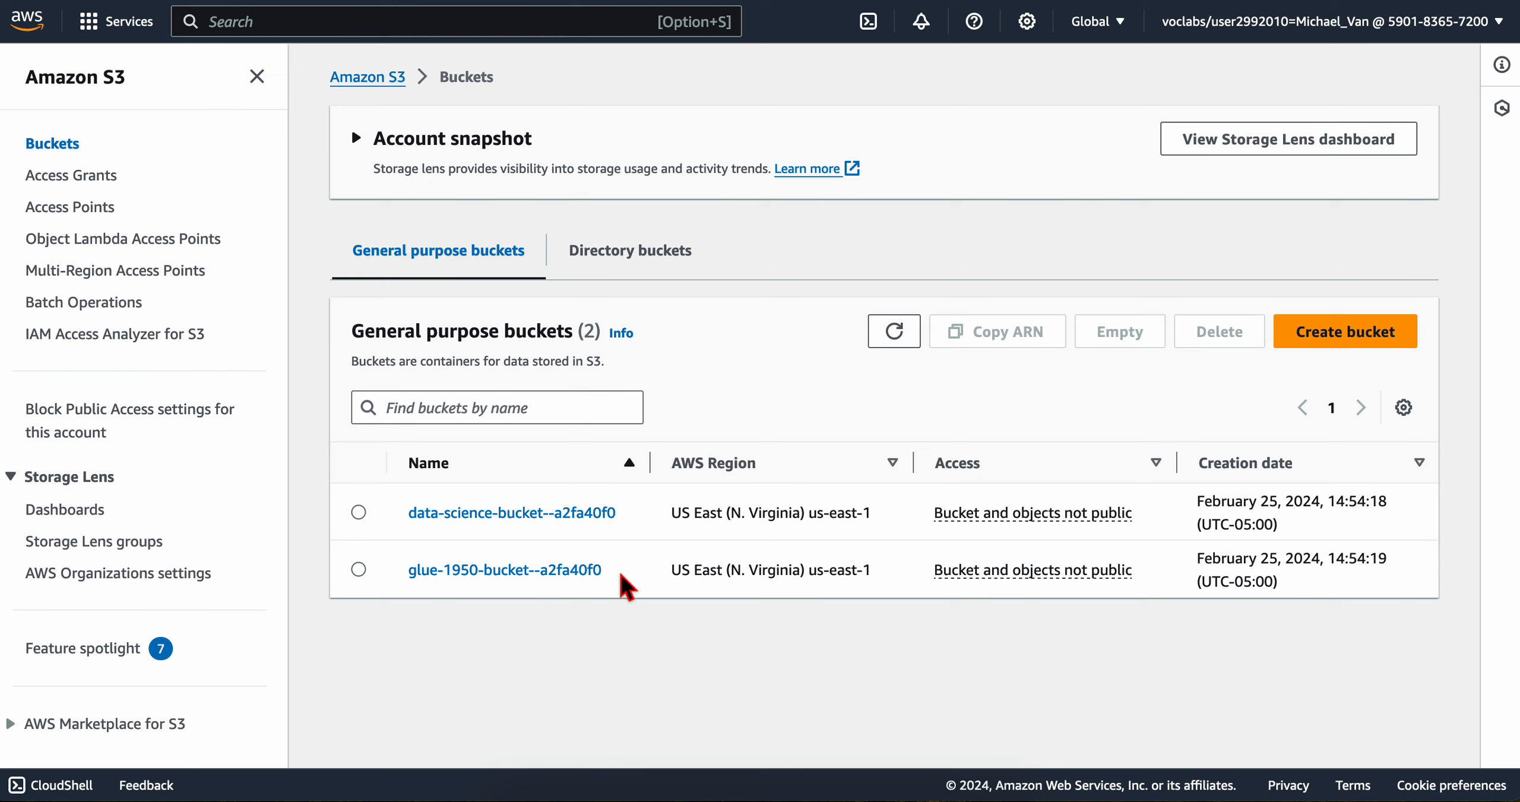
pyautogui.moveTo(624, 578); pyautogui.dragTo(407, 572)
pyautogui.press('super+c')
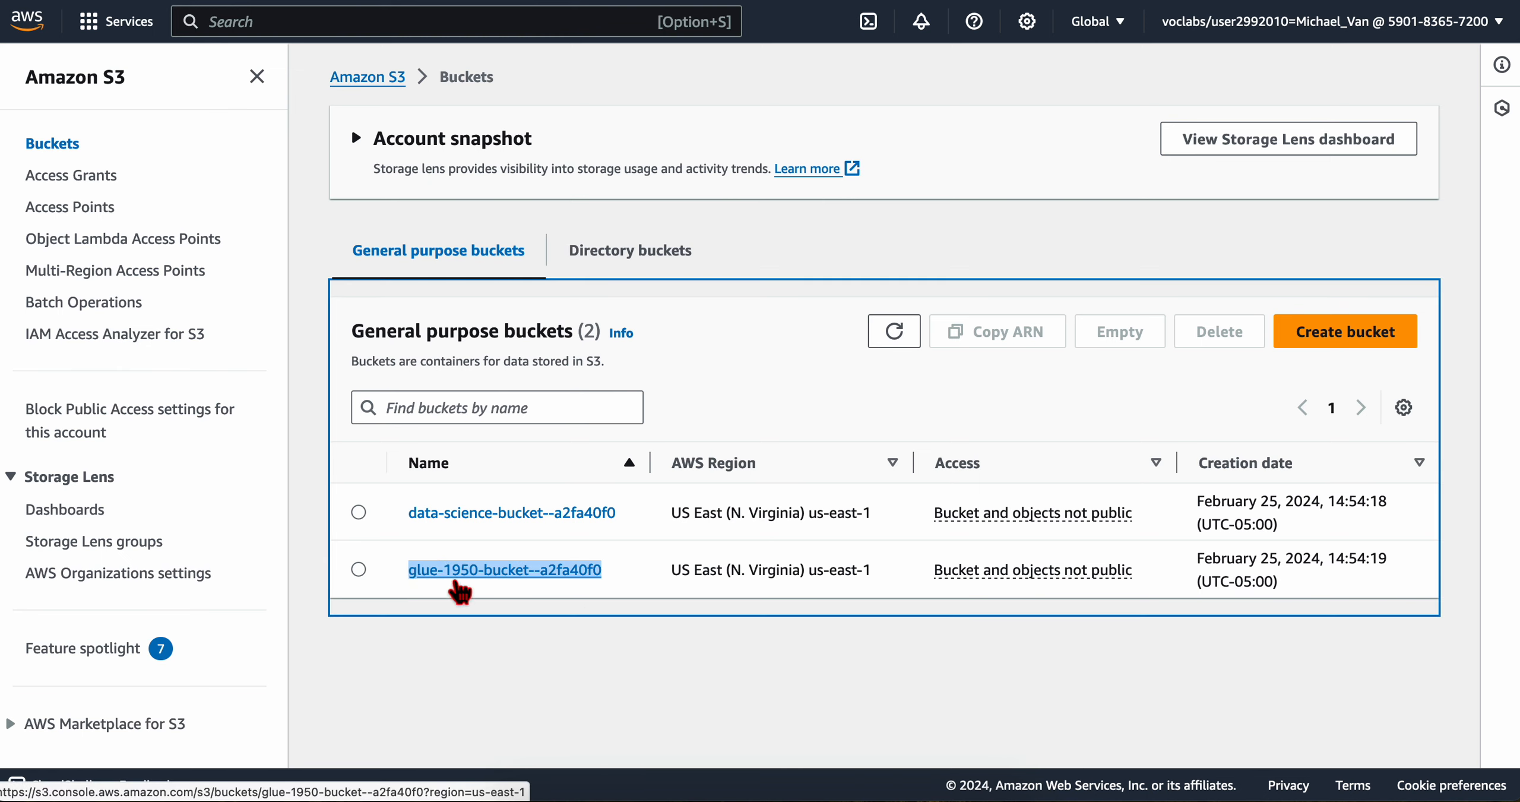
pyautogui.click(695, 800)
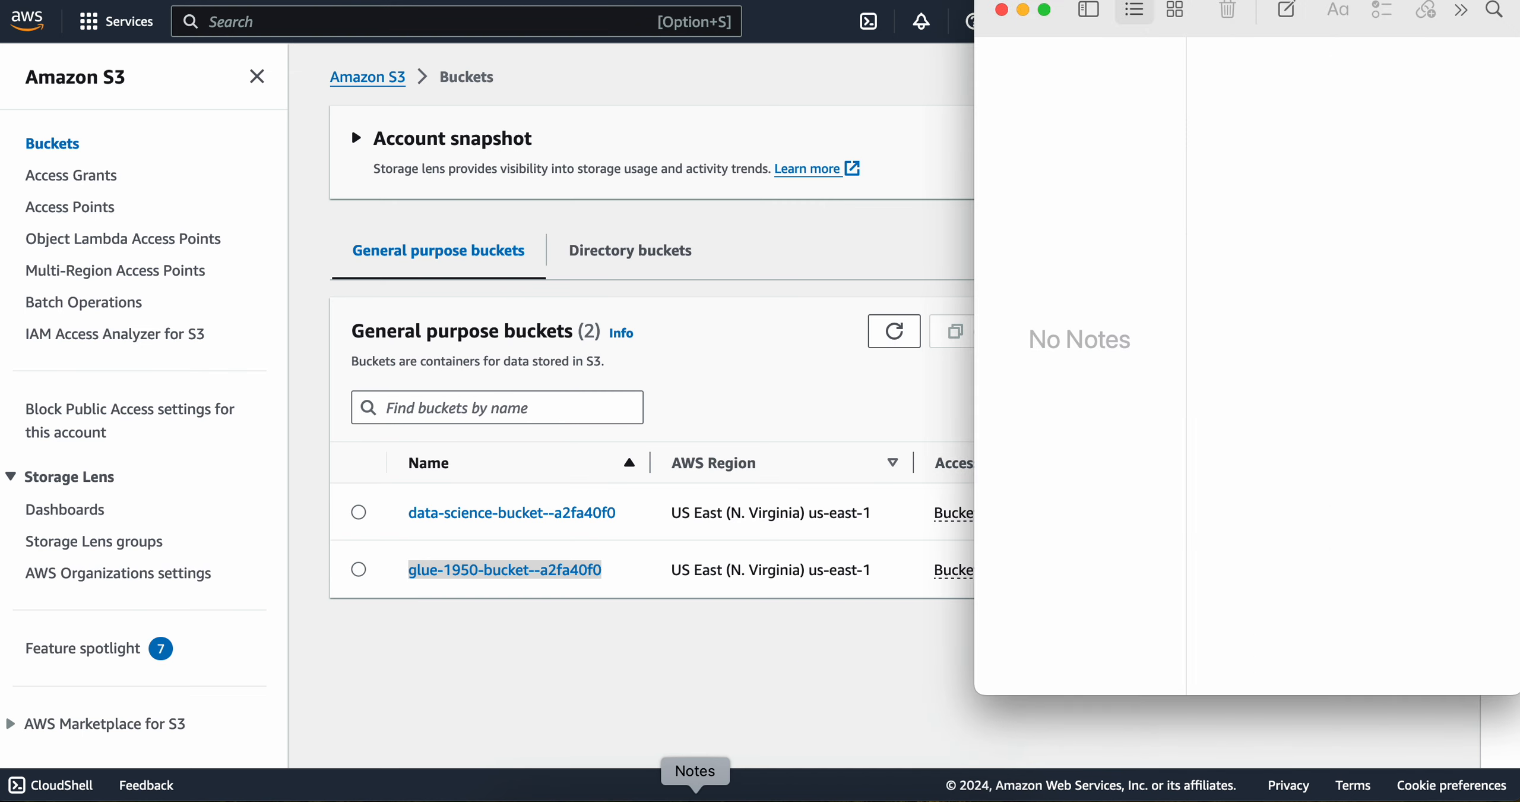
pyautogui.click(1286, 12)
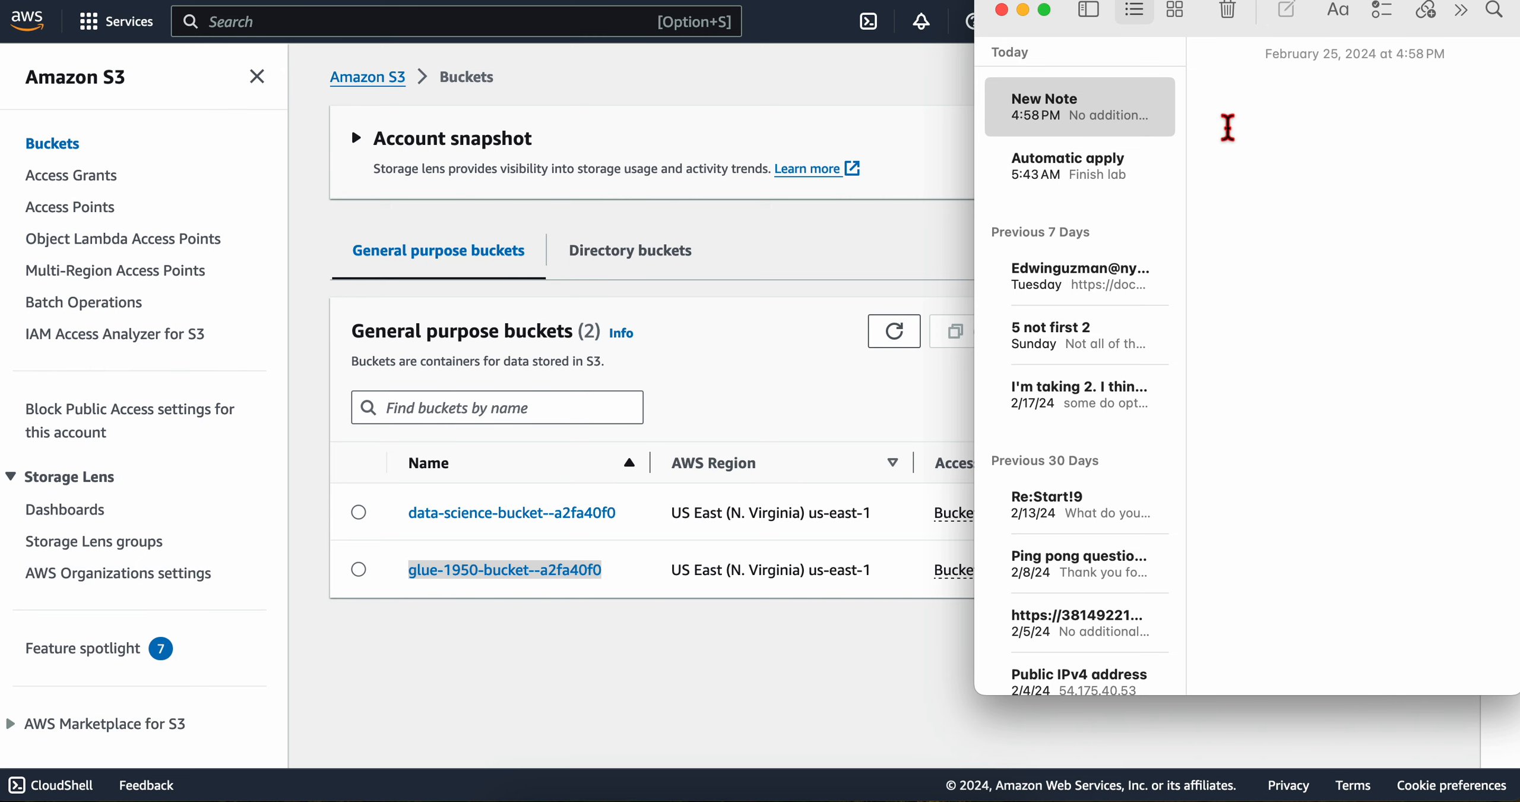
pyautogui.press('super+v')
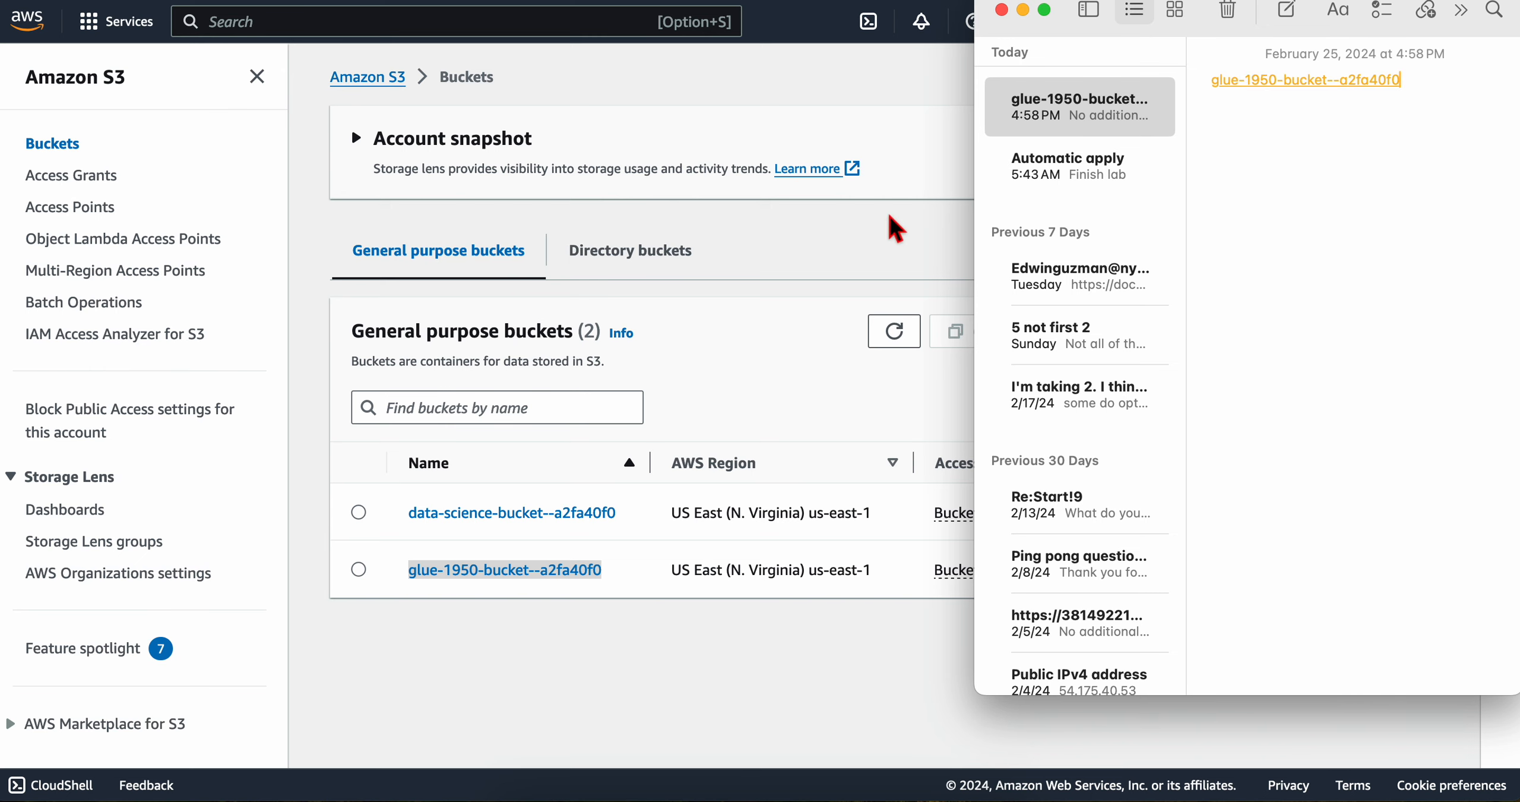
pyautogui.click(799, 320)
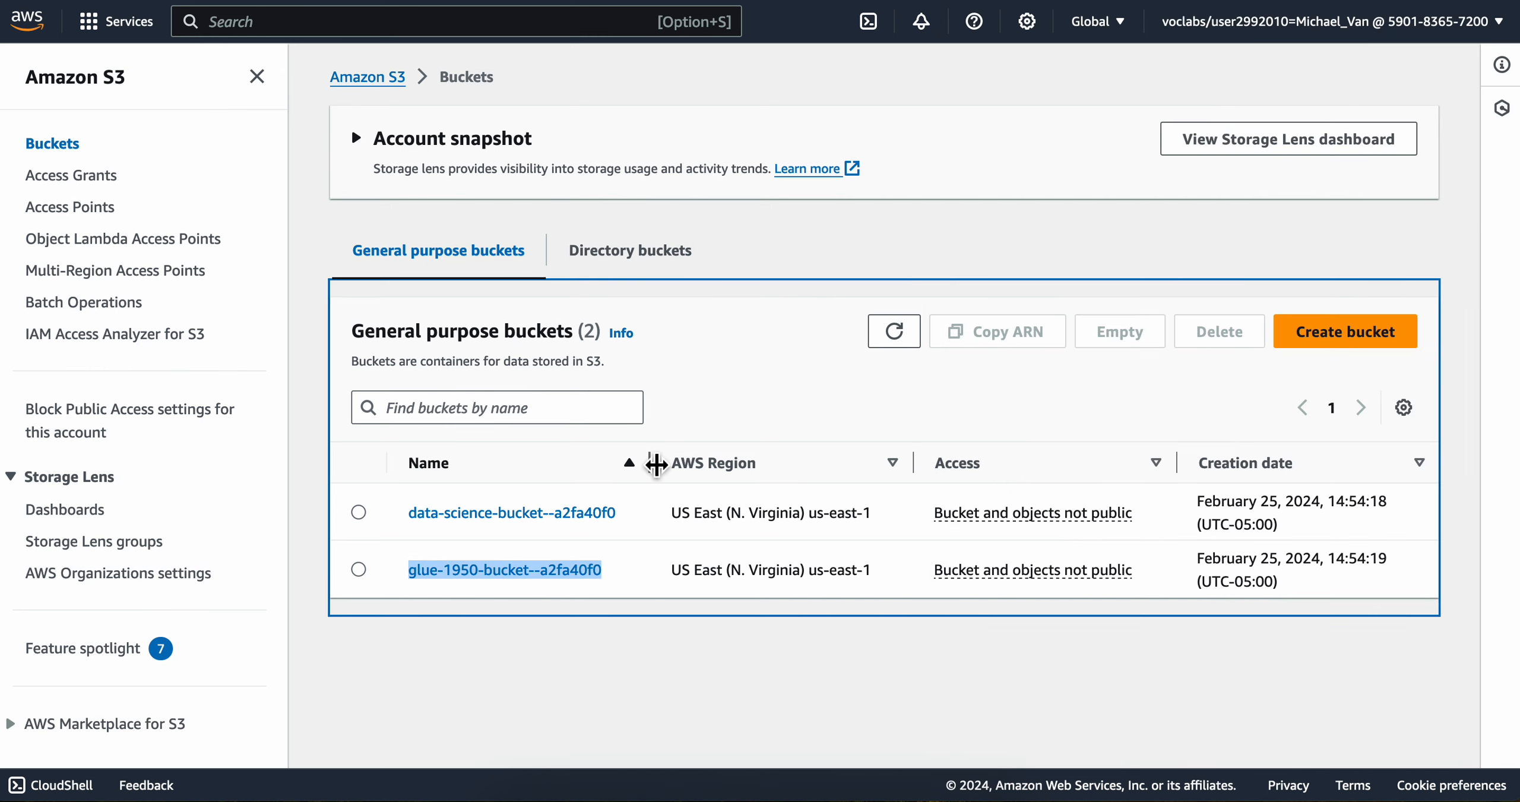
# Step: Check the lab's next instruction and return to the Athena query editor
pyautogui.hotkey('ctrl', 'Left')
pyautogui.scroll(1, 631, 341)
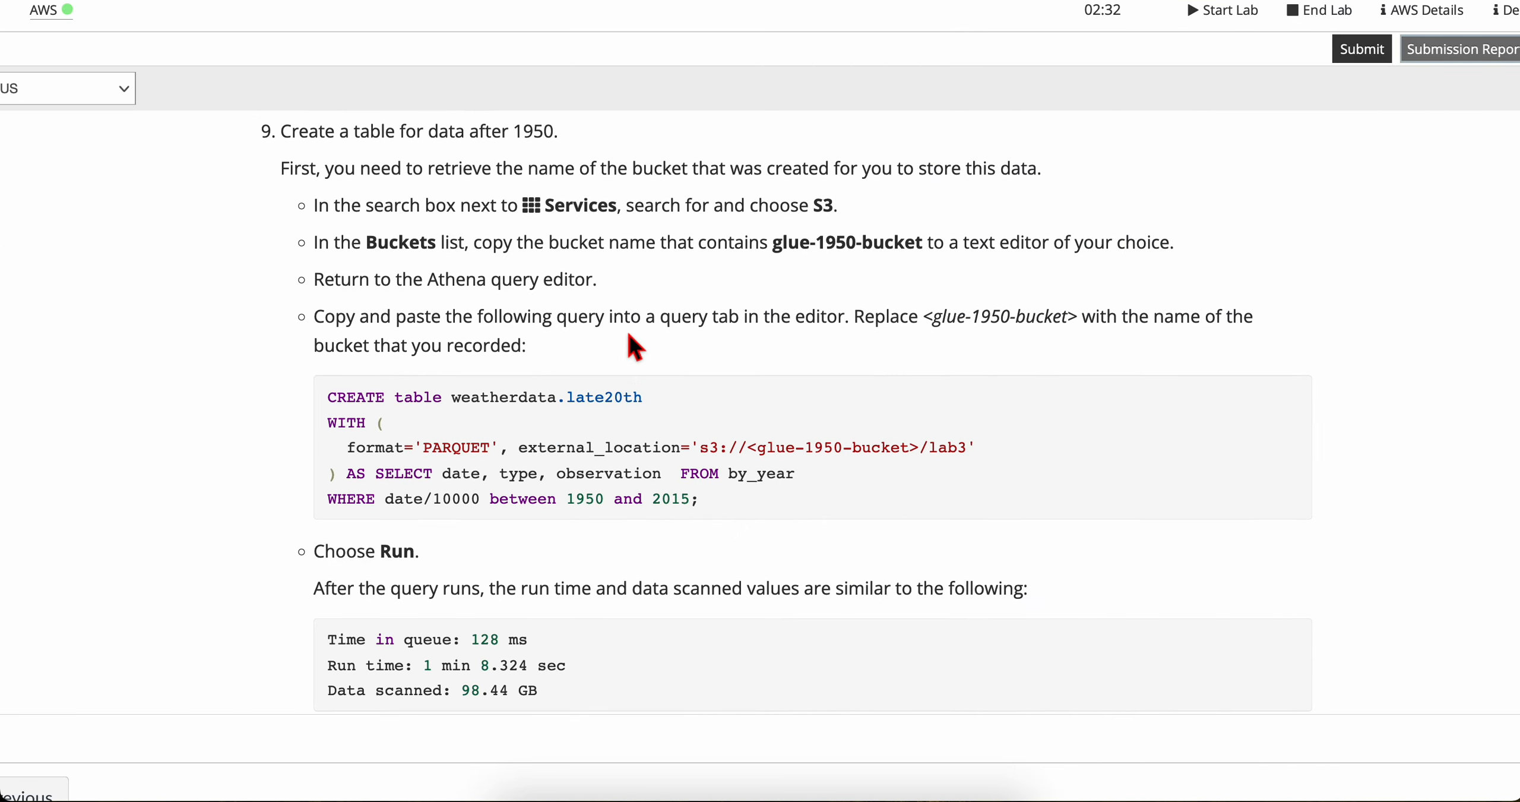
pyautogui.scroll(-2, 392, 297)
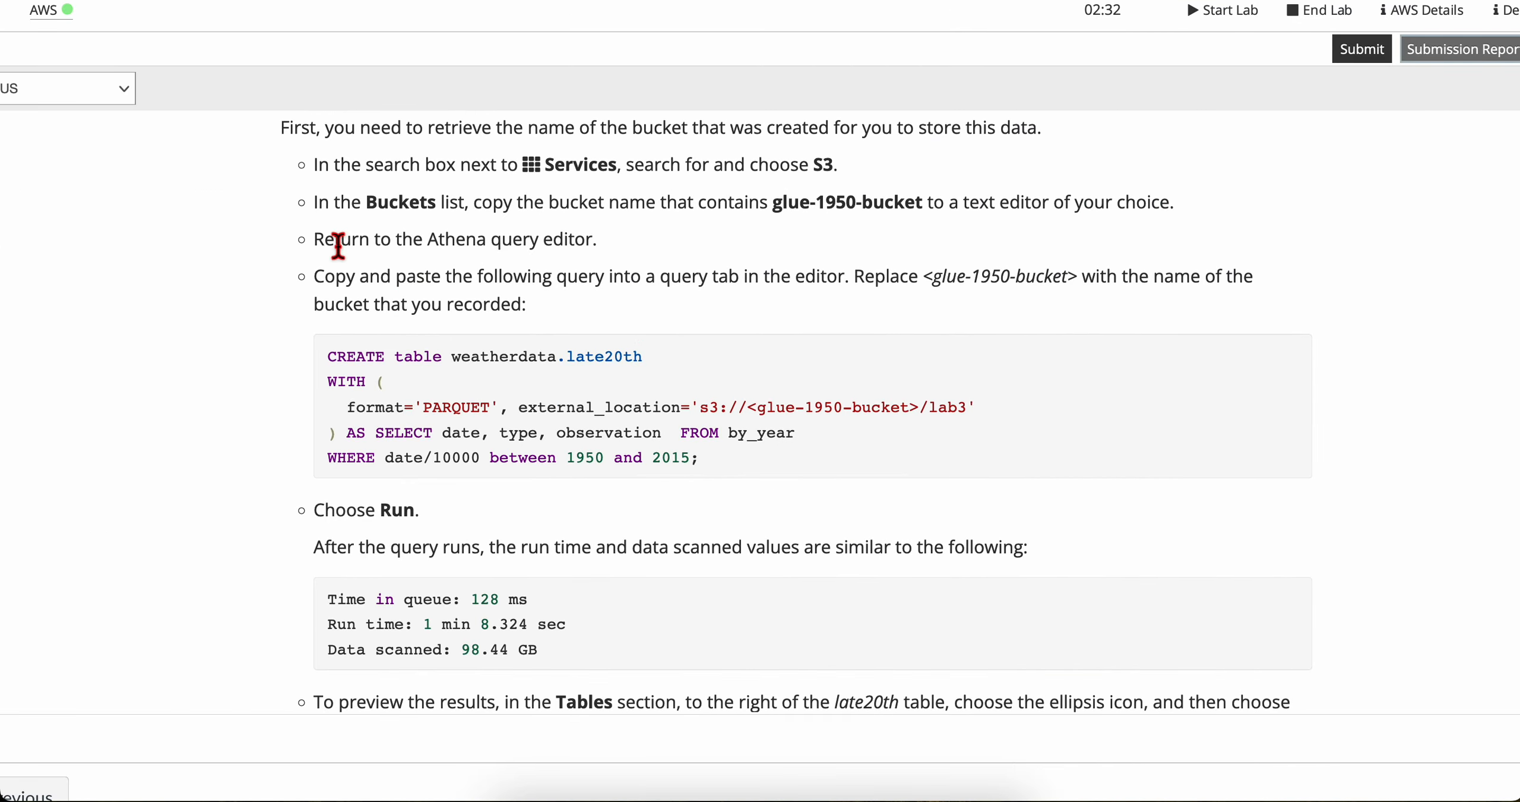
pyautogui.moveTo(326, 239); pyautogui.dragTo(581, 243)
pyautogui.click(580, 243)
pyautogui.hotkey('ctrl', 'Right')
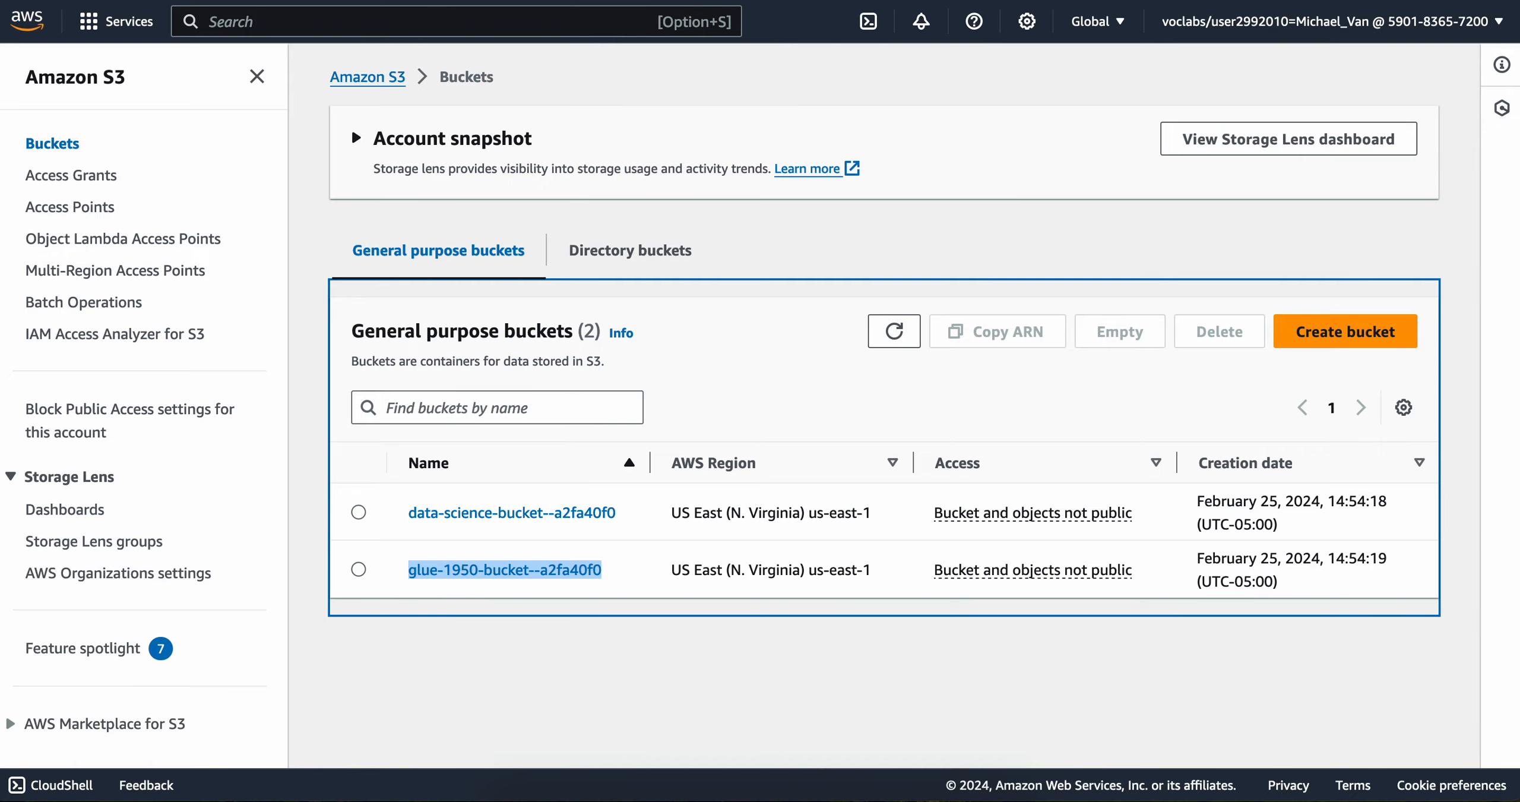
pyautogui.hotkey('ctrl', 'Right')
pyautogui.scroll(10, 662, 255)
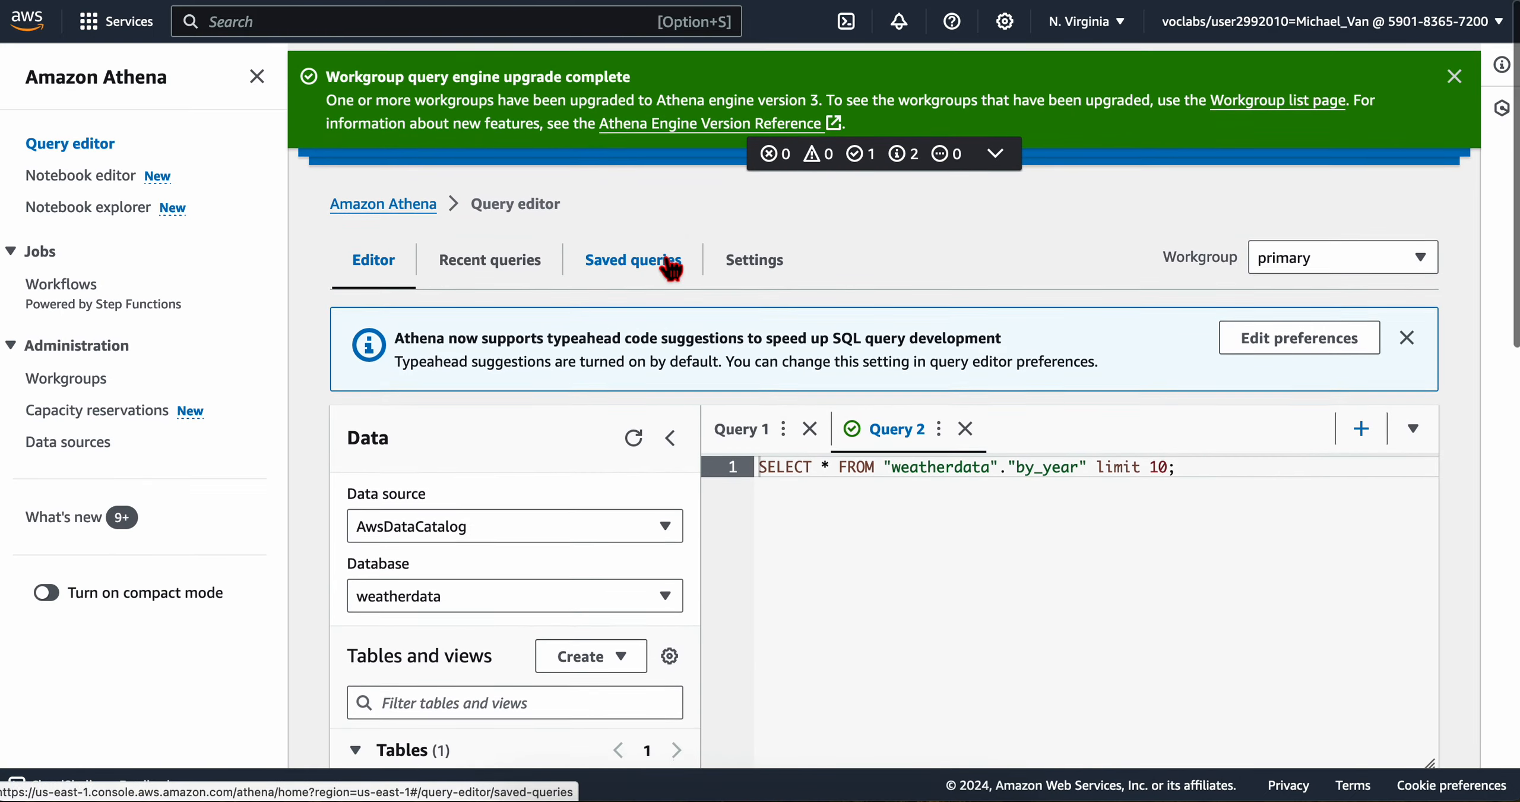
# Step: Copy the lab's CREATE table query for weatherdata.late20th and bring it to the Athena query editor
pyautogui.hotkey('ctrl', 'Left')
pyautogui.scroll(-2, 635, 483)
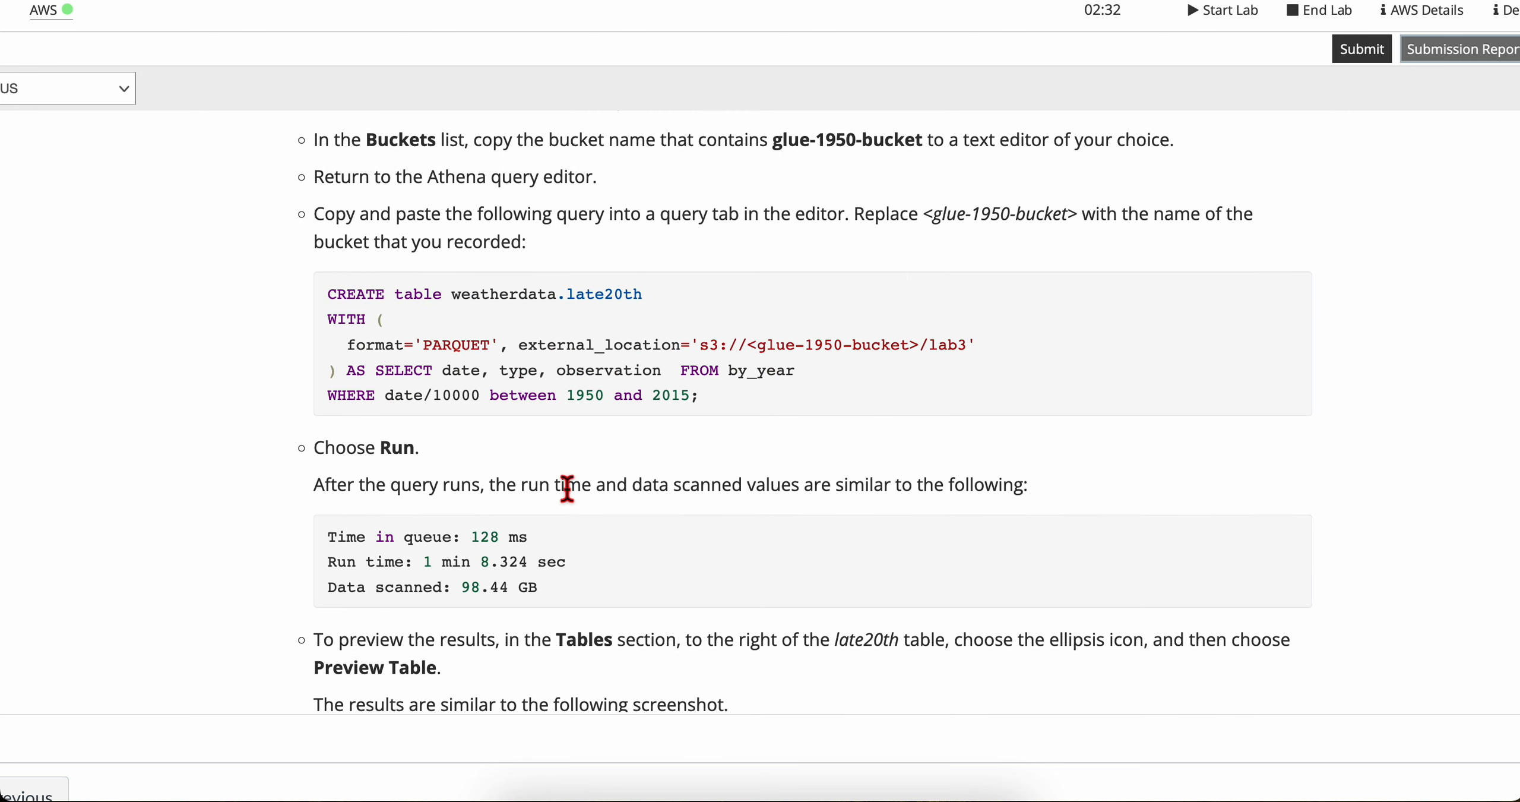
pyautogui.scroll(1, 567, 488)
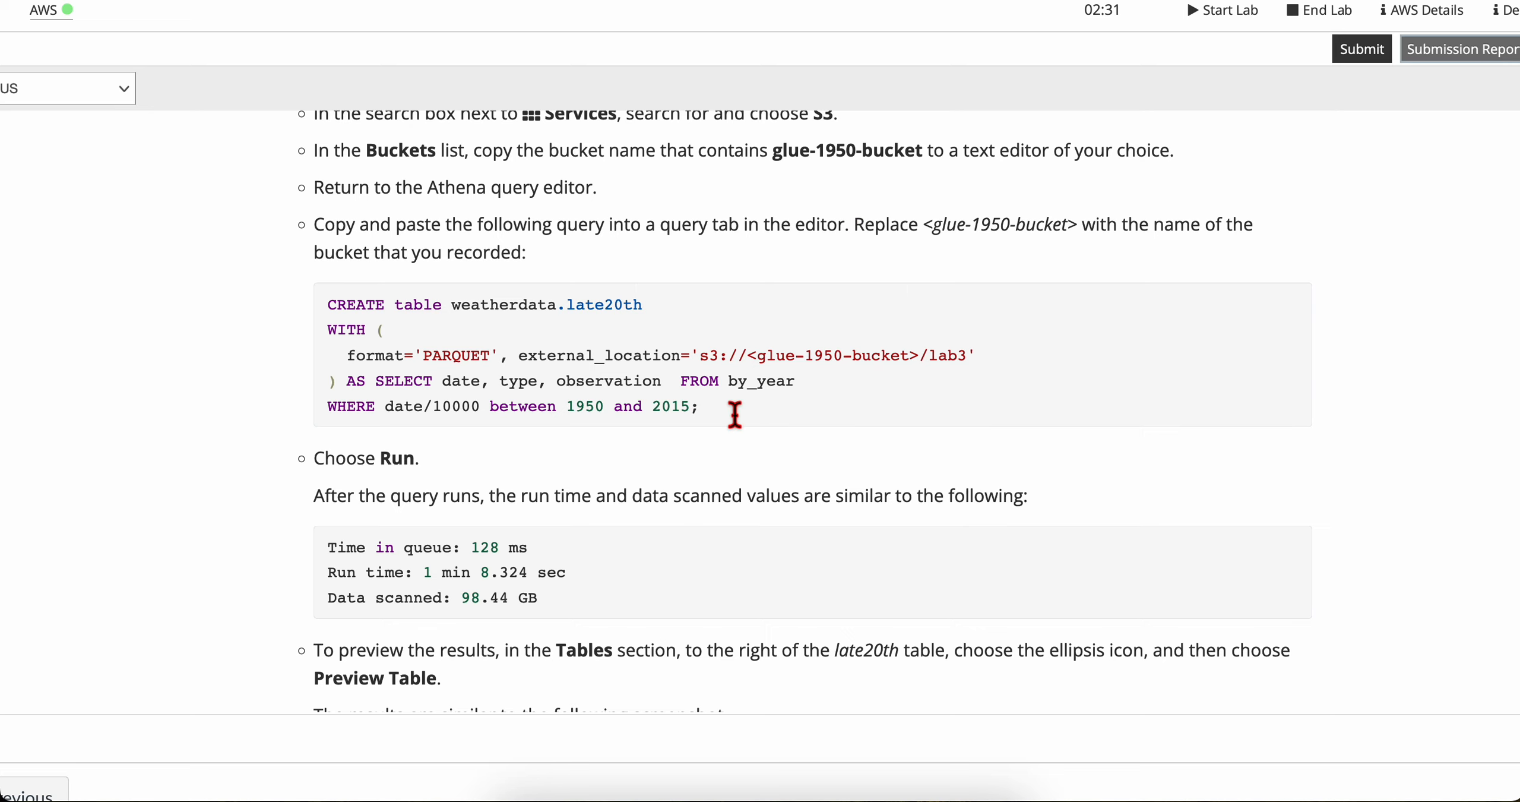
pyautogui.moveTo(735, 413); pyautogui.dragTo(331, 305)
pyautogui.hotkey('ctrl', 'c')
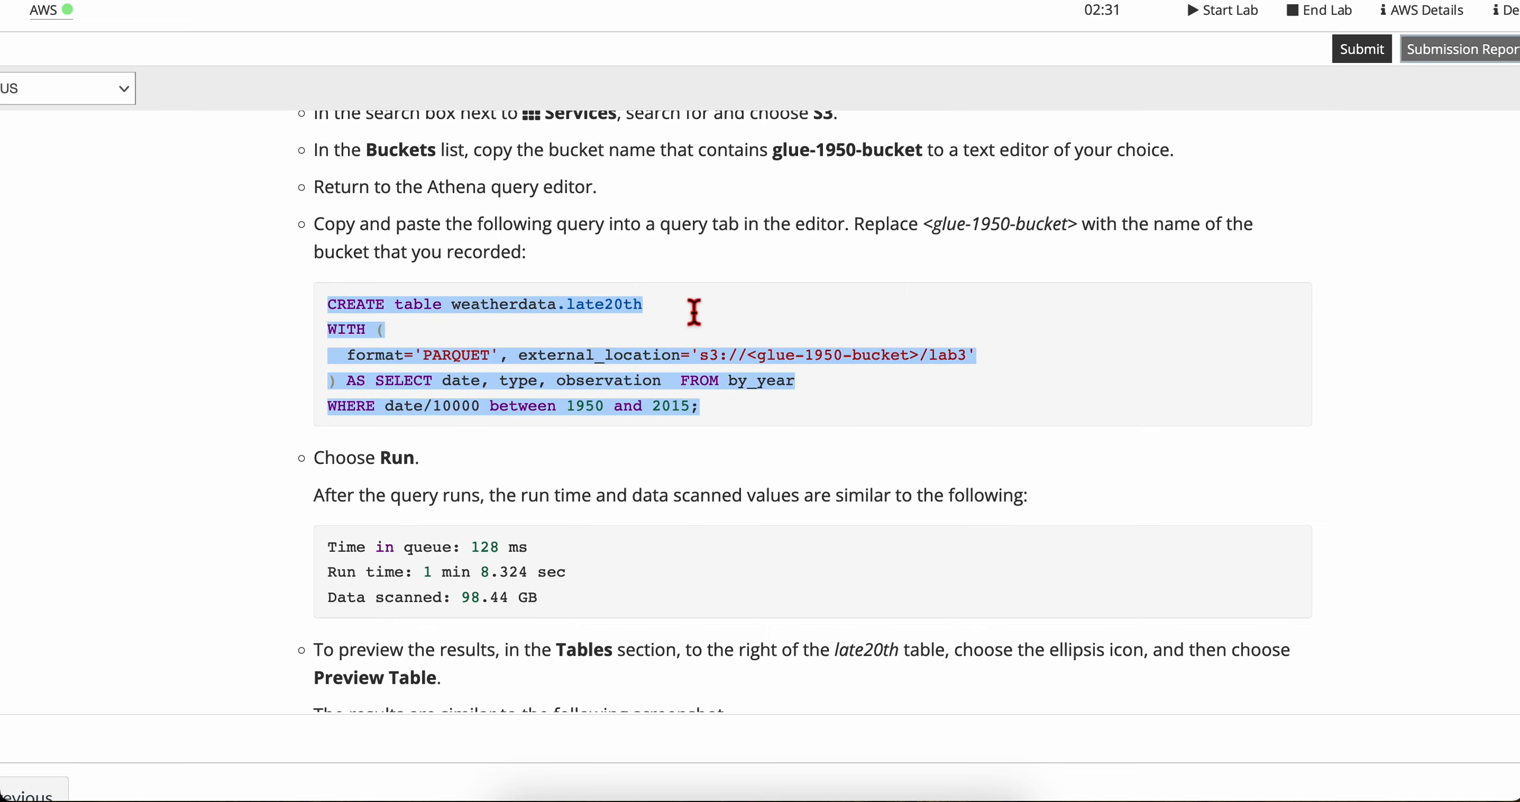
pyautogui.hotkey('ctrl', 'Right')
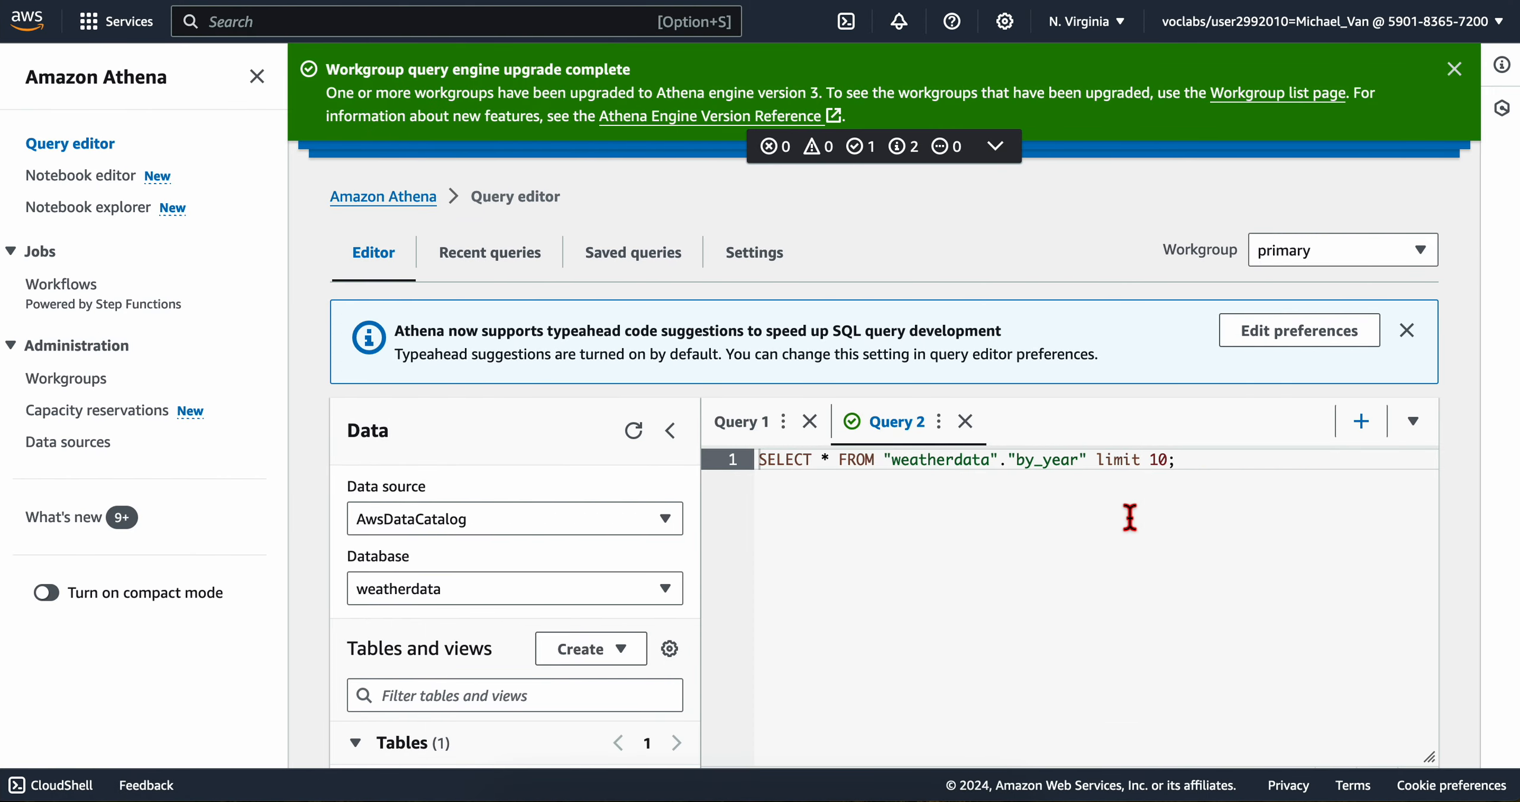
pyautogui.hotkey('ctrl', 'Left')
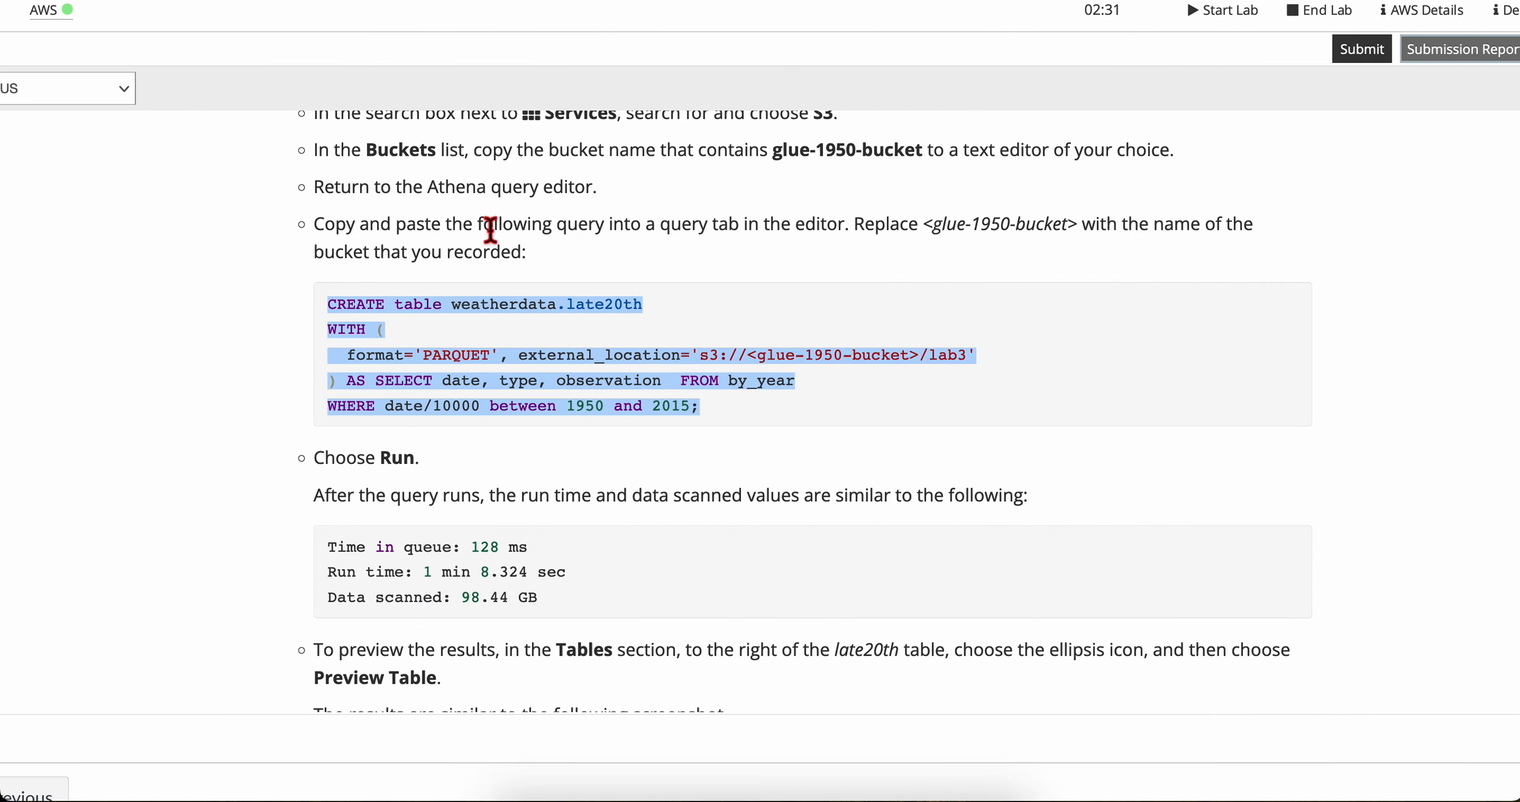
pyautogui.hotkey('ctrl', 'Right')
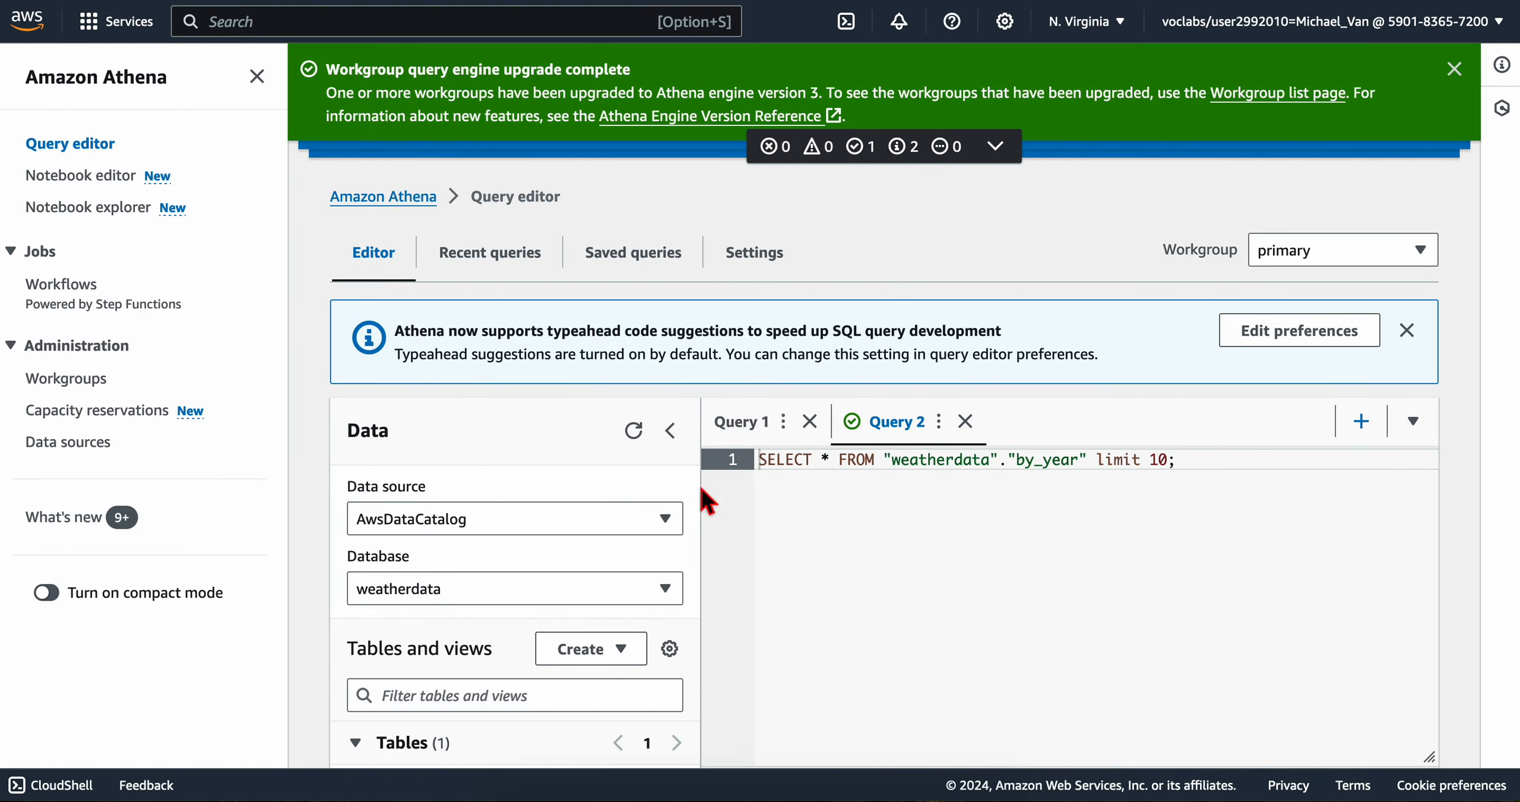
# Step: Replace the SELECT statement in Query 2 with the copied CREATE table weatherdata.late20th query
pyautogui.tripleClick(872, 459)
pyautogui.hotkey('ctrl', 'v')
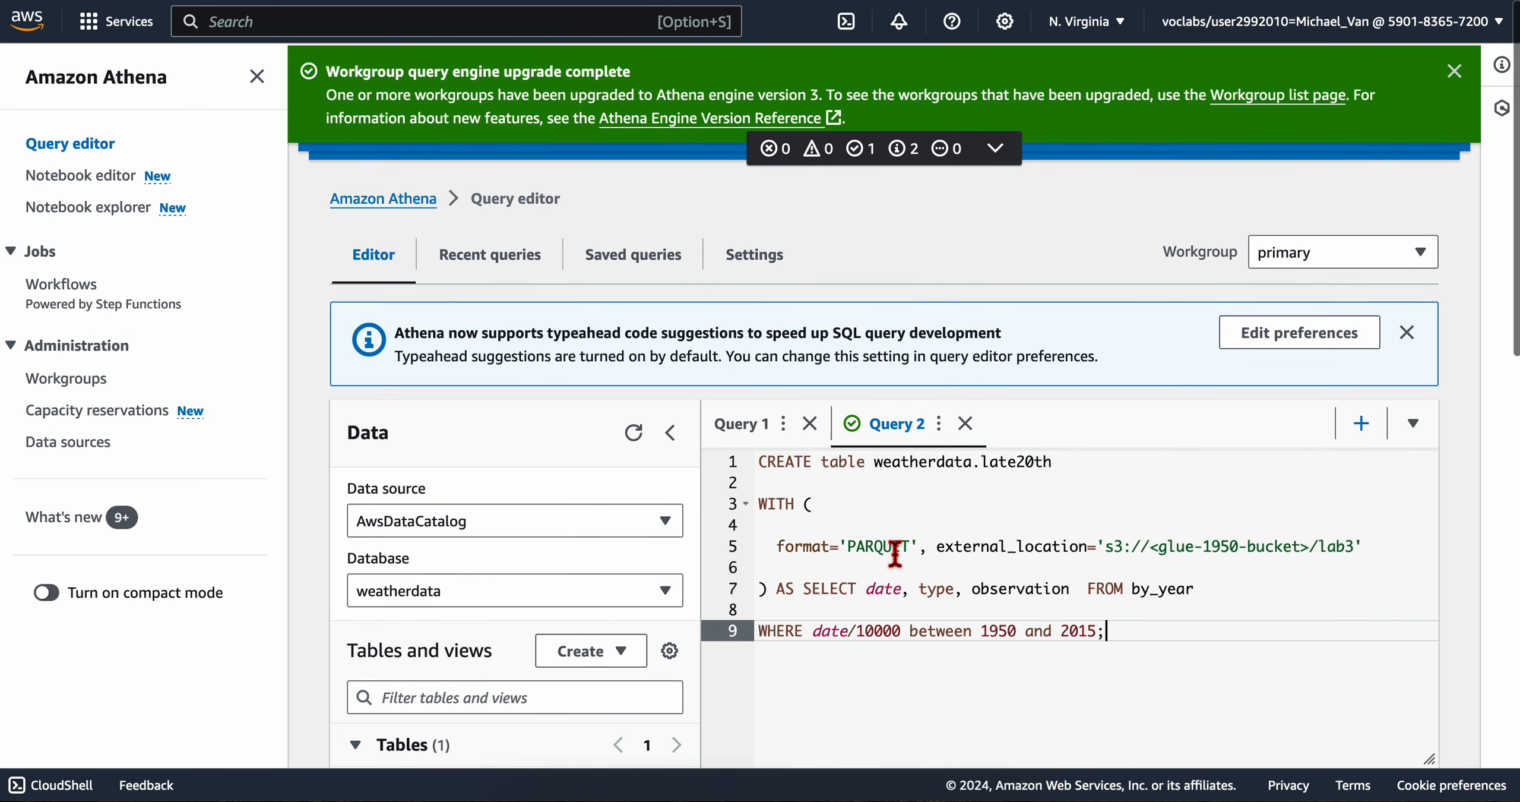
pyautogui.hotkey('ctrl', 'z')
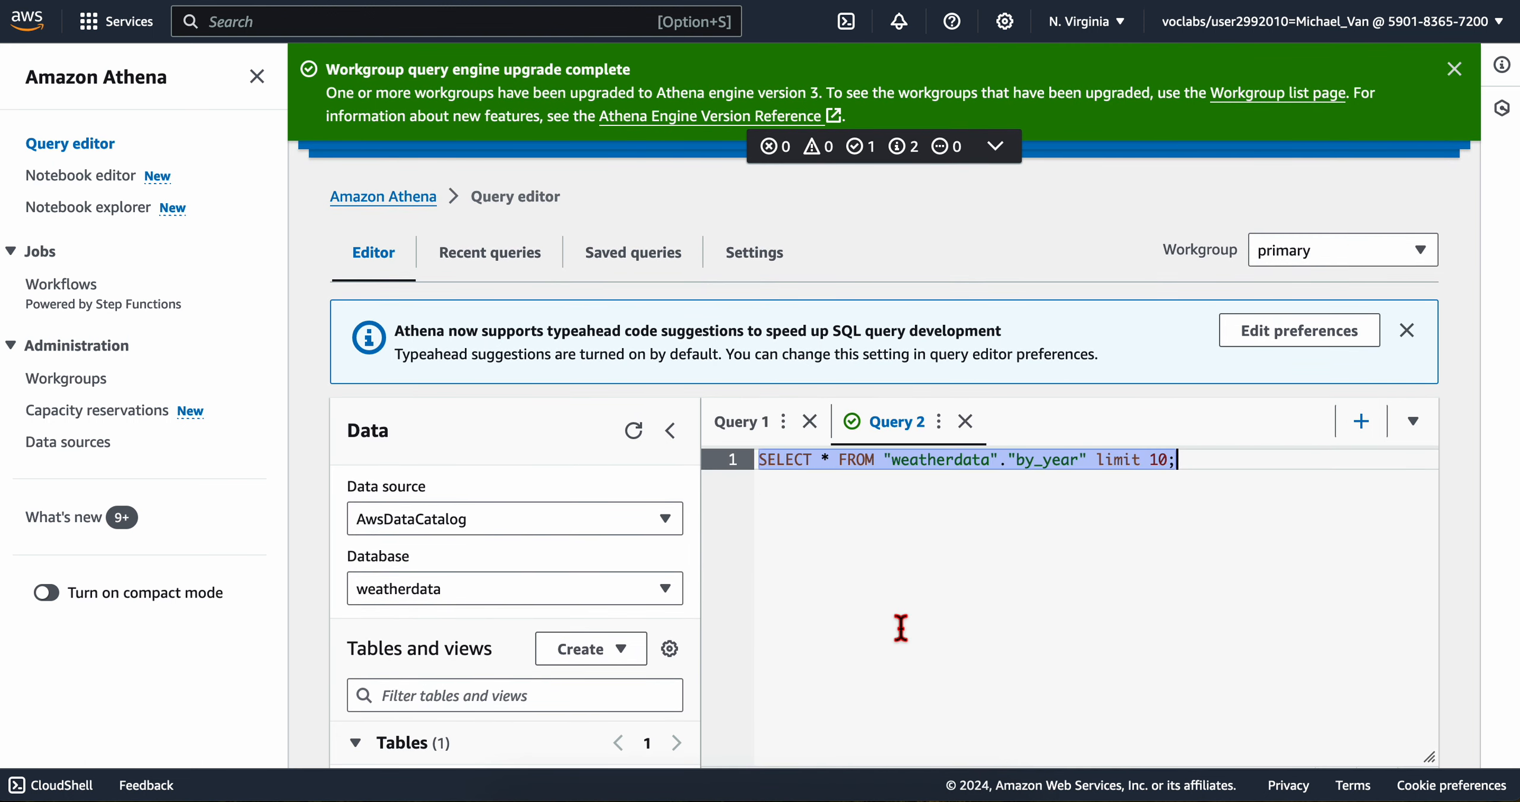
pyautogui.hotkey('ctrl', 'v')
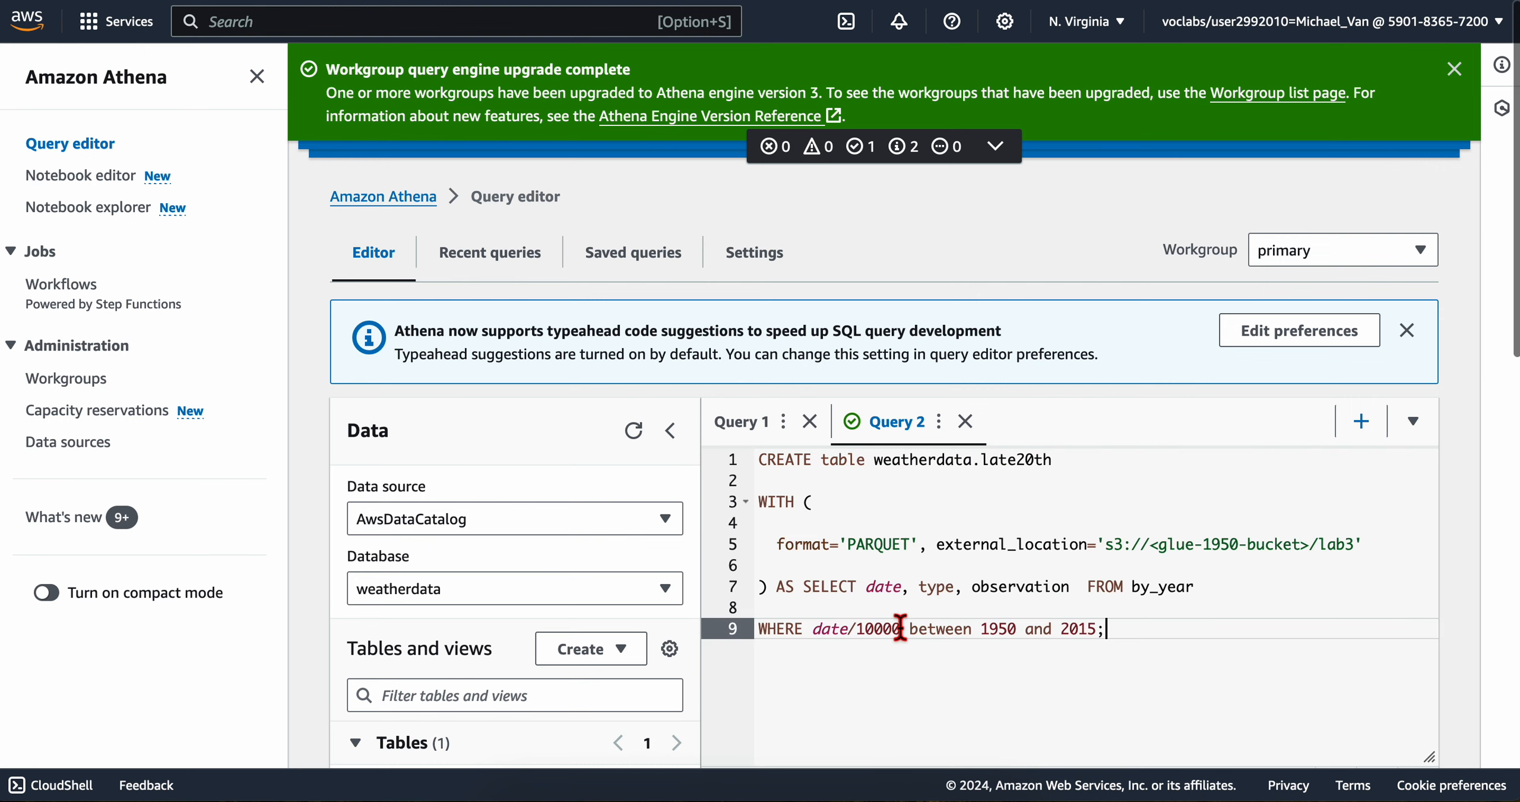
# Step: Replace the <glue-1950-bucket> placeholder in the query's external_location with glue-1950-bucket--a2fa40f0 copied from the note
pyautogui.scroll(-1, 864, 658)
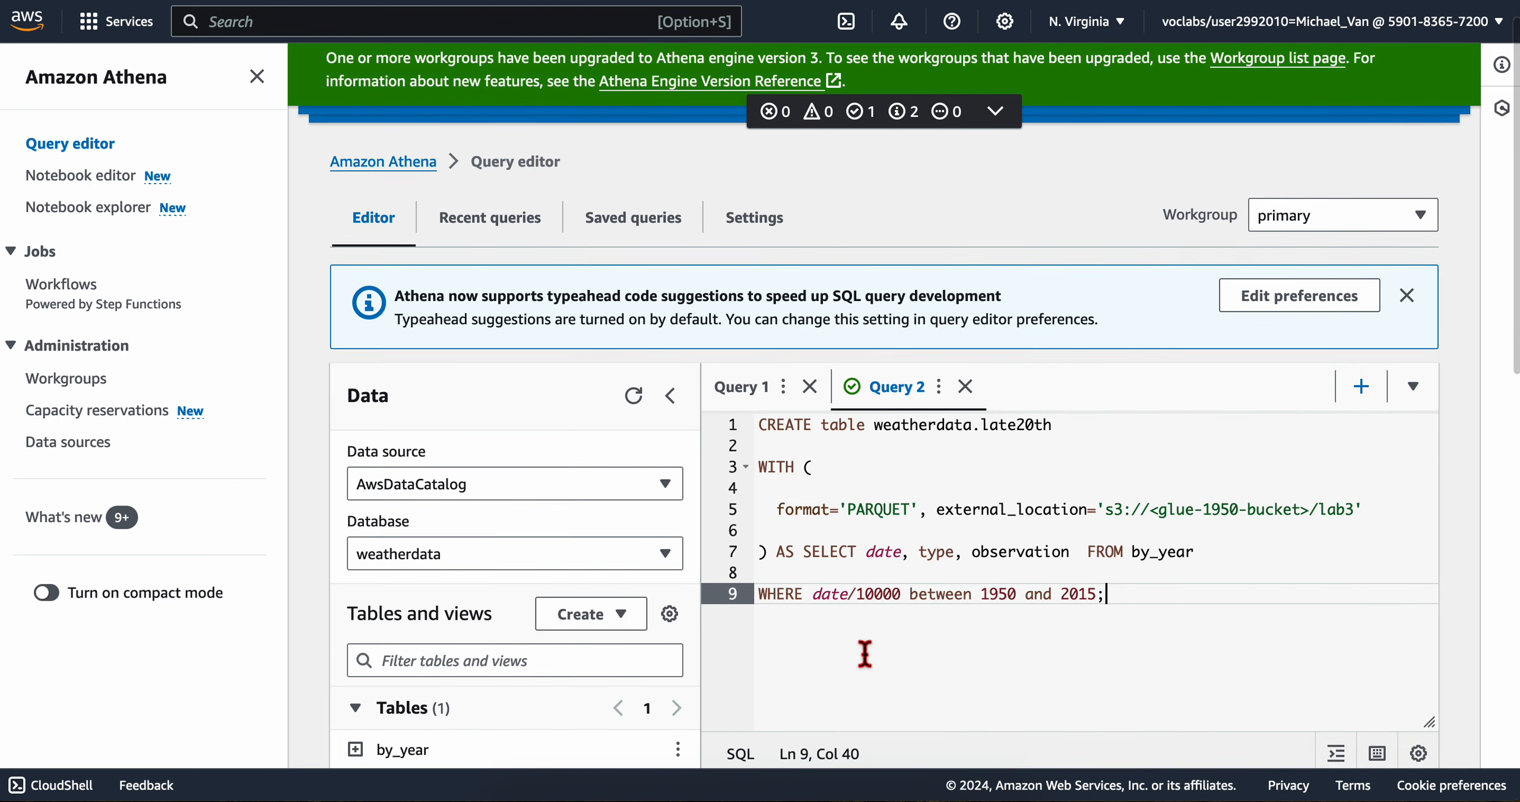
pyautogui.click(695, 799)
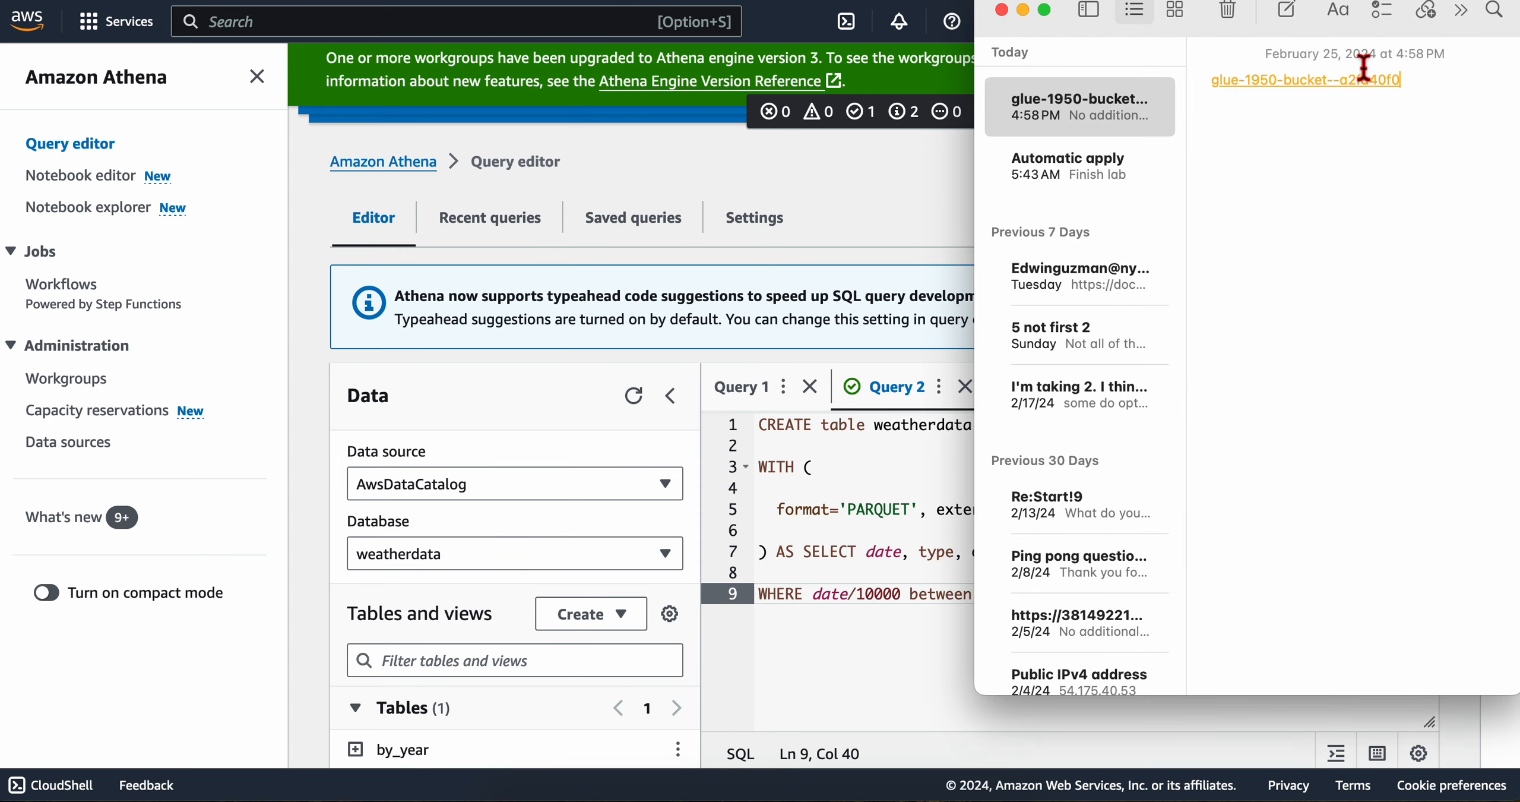
pyautogui.moveTo(1420, 83); pyautogui.dragTo(1227, 88)
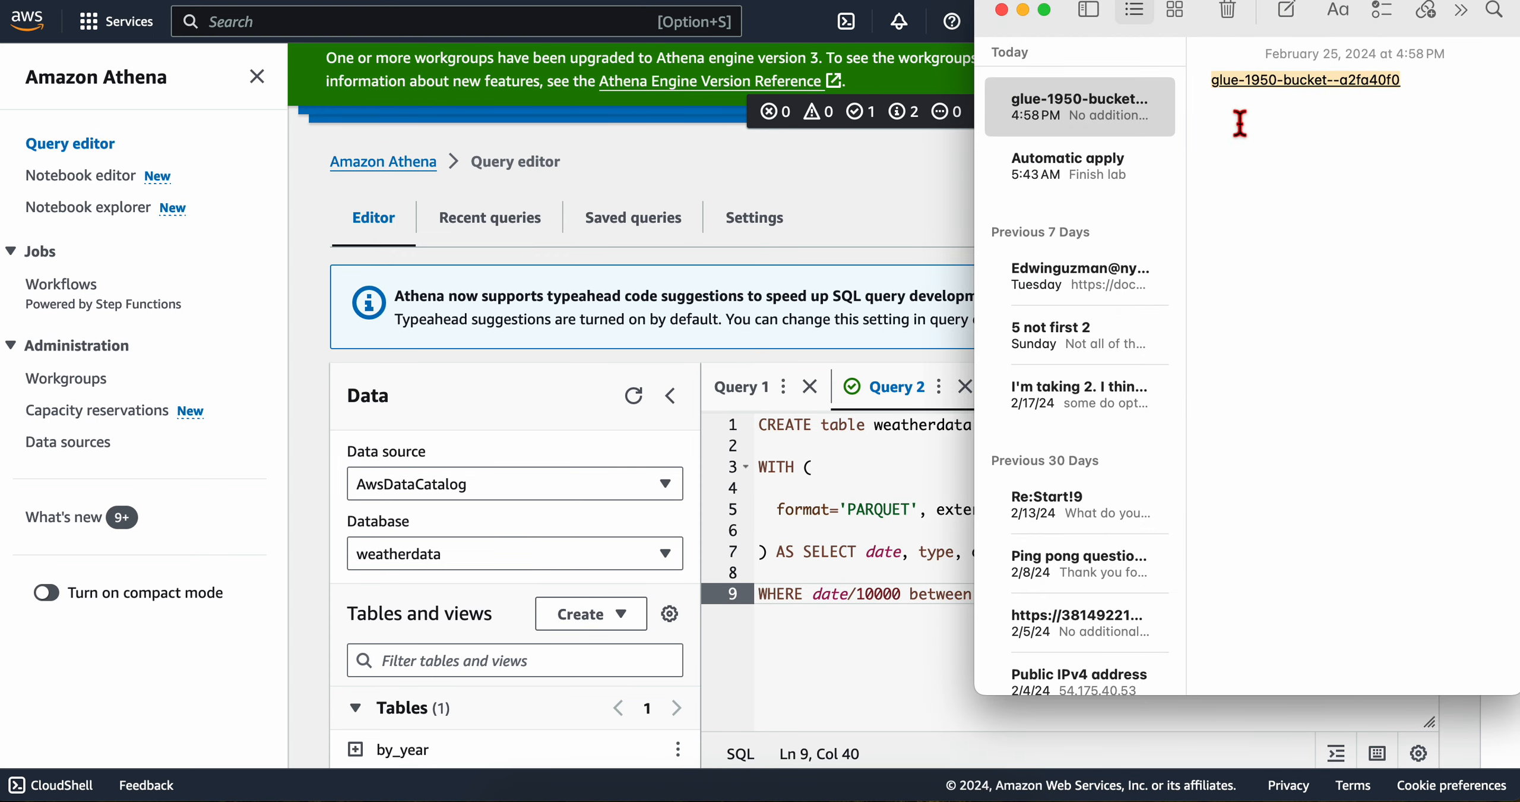
pyautogui.click(885, 624)
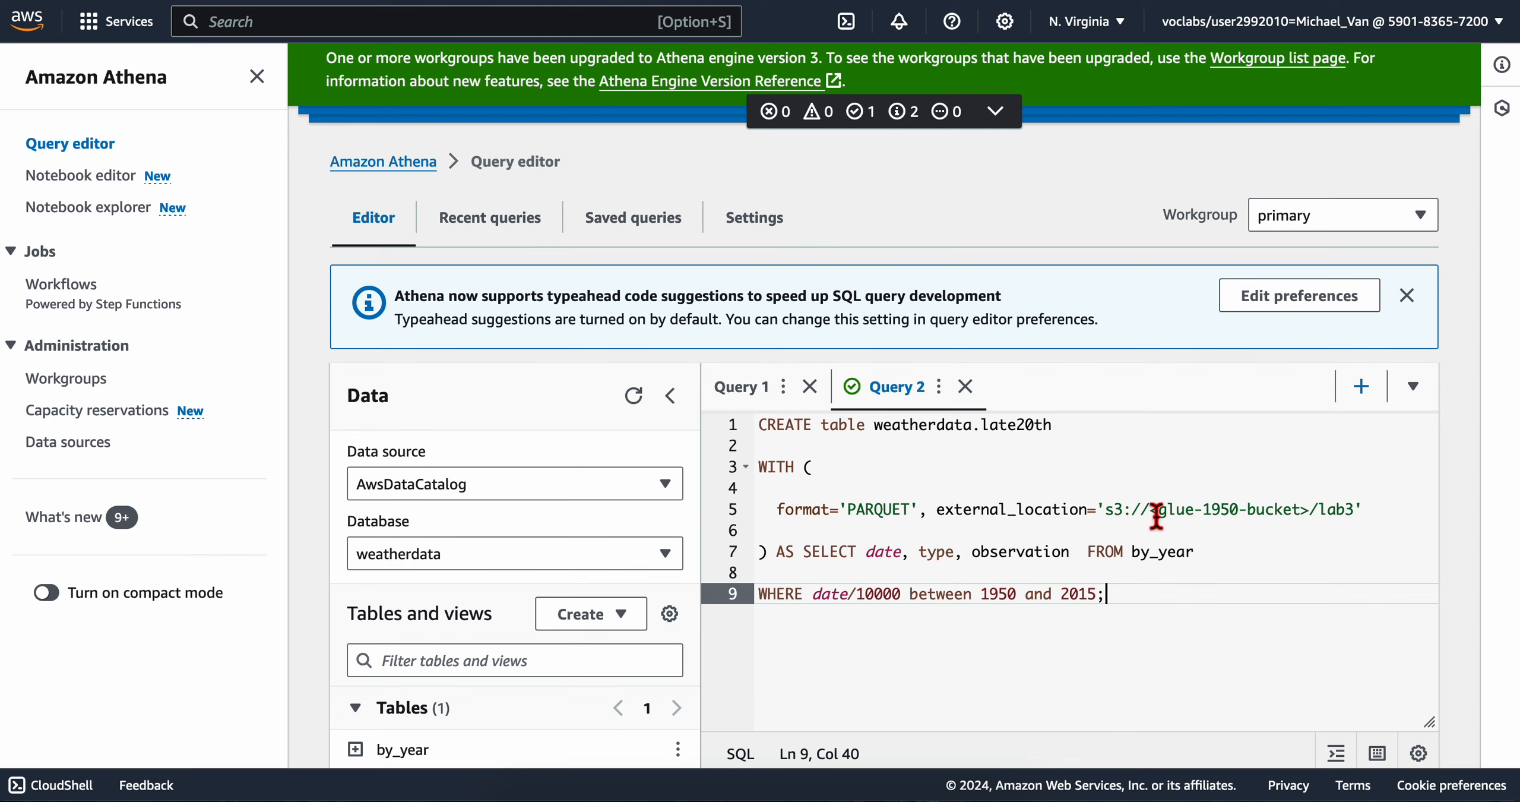
pyautogui.moveTo(1153, 512); pyautogui.dragTo(1313, 513)
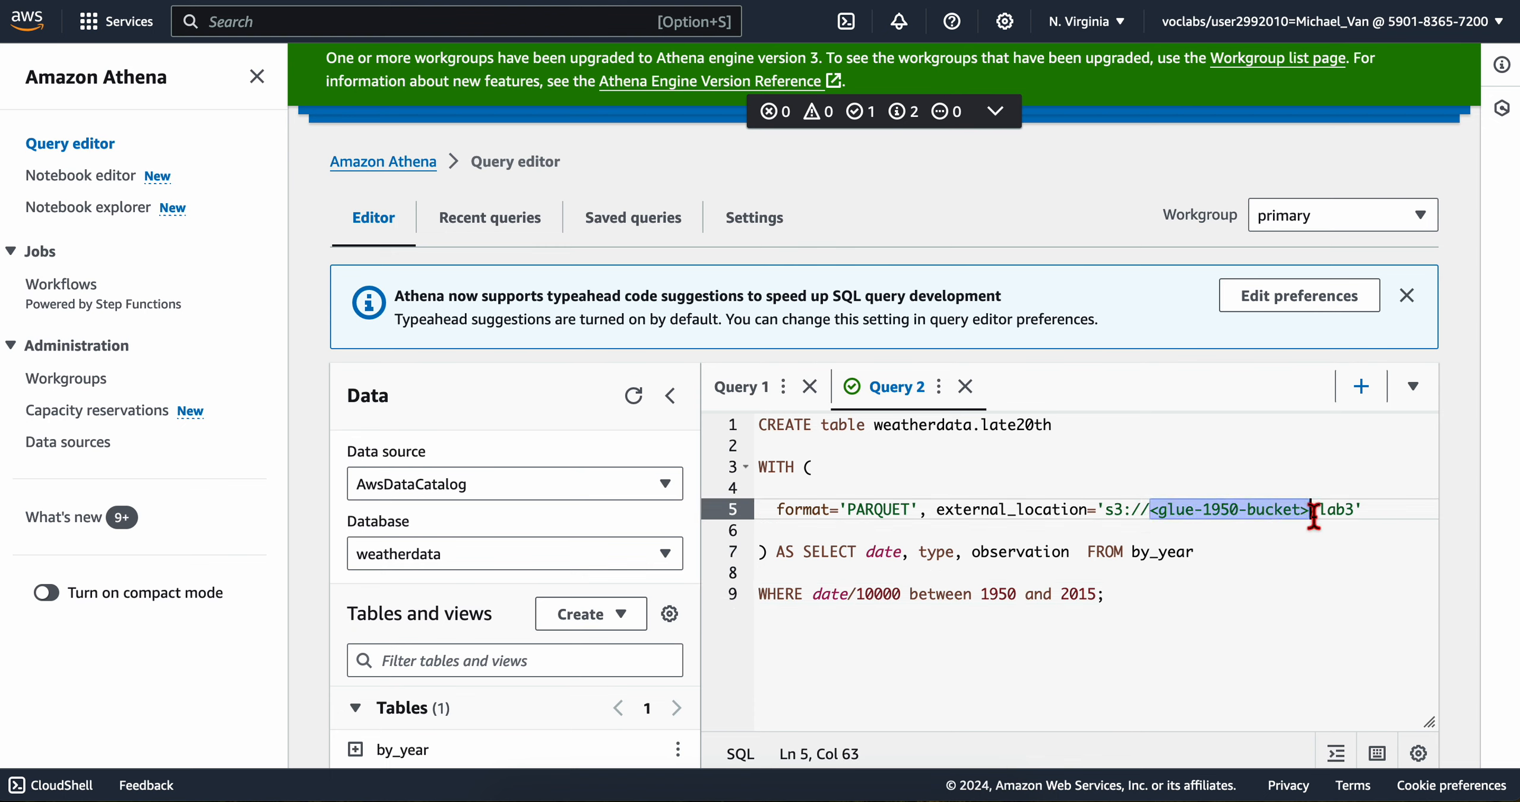
pyautogui.press('super+v')
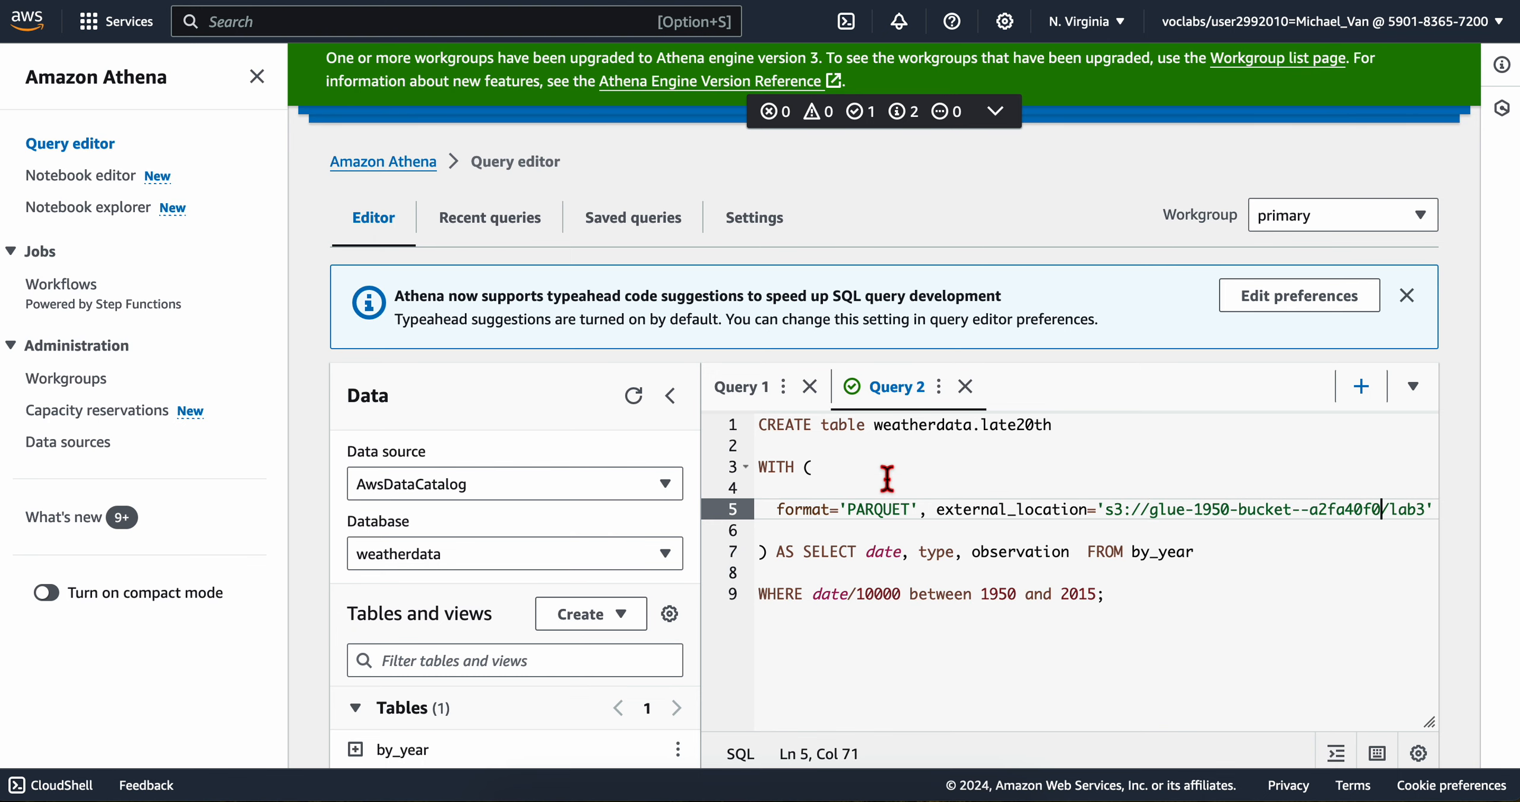
# Step: Read the lab's instructions for running the query and previewing the late20th table, and return to the Athena editor
pyautogui.hotkey('ctrl', 'Left')
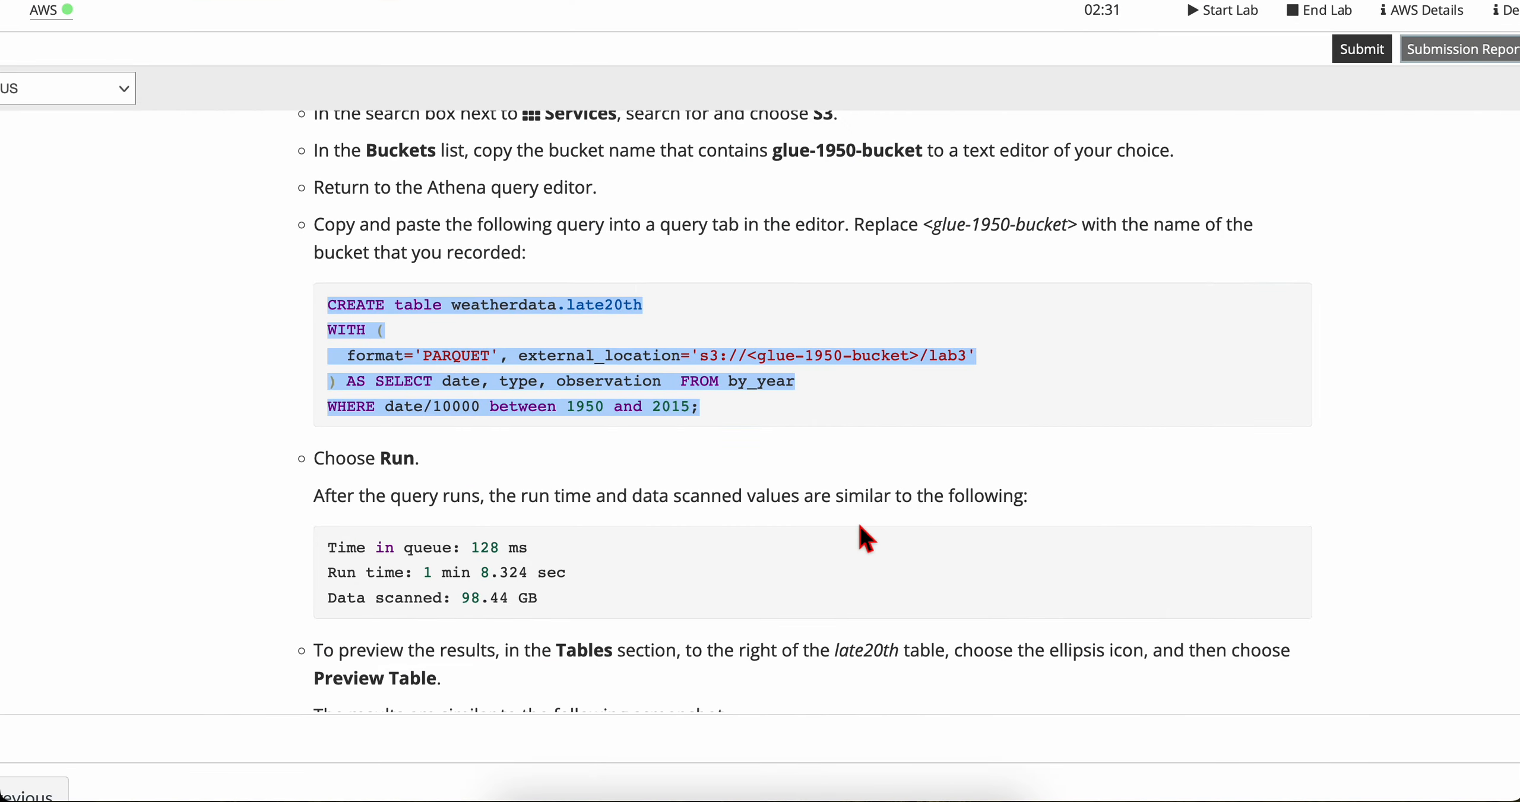
pyautogui.doubleClick(591, 438)
pyautogui.scroll(-2, 692, 506)
pyautogui.hotkey('ctrl', 'Right')
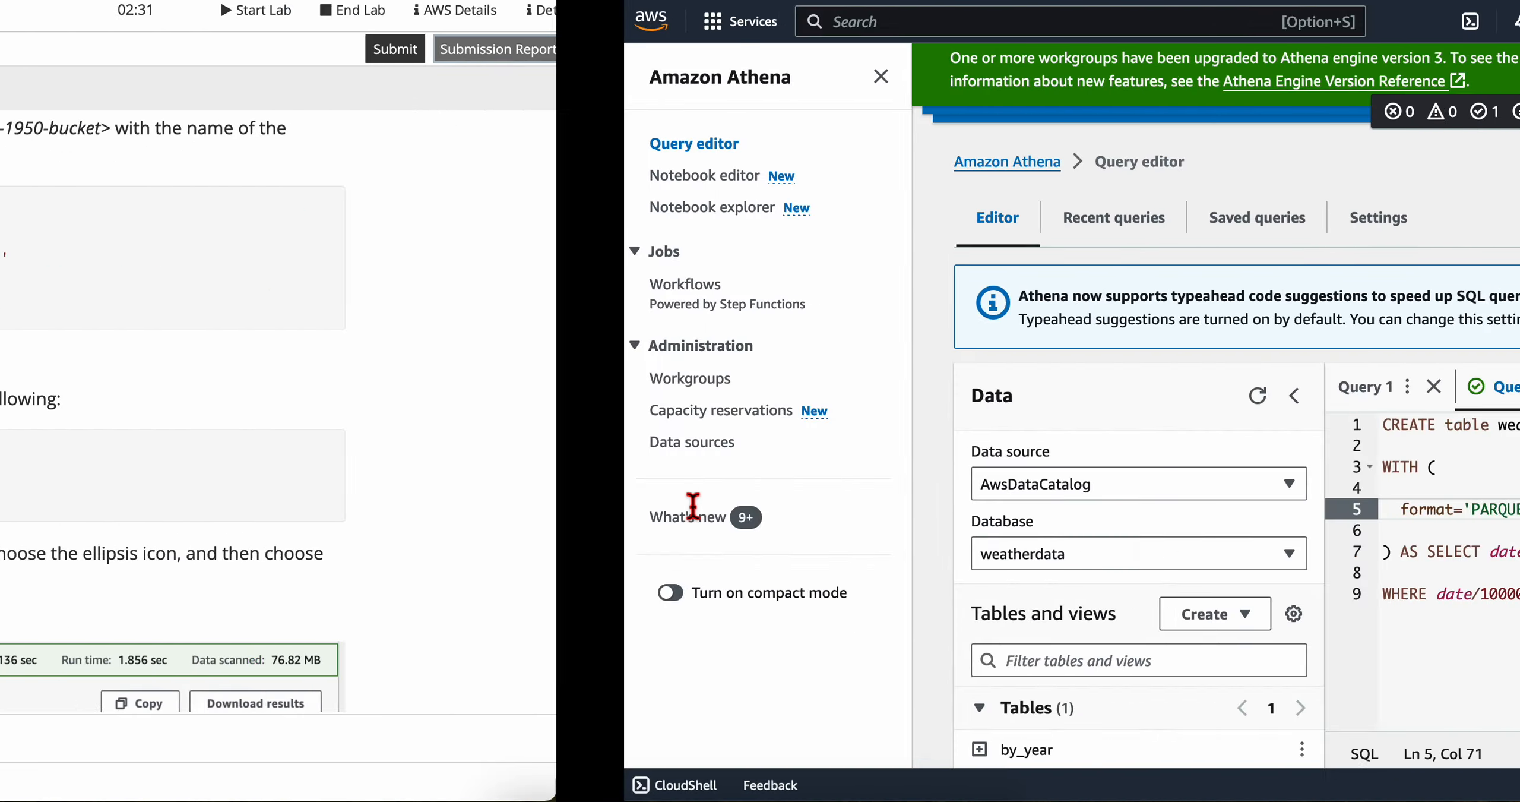
# Step: Run the CREATE table weatherdata.late20th query in Query 2
pyautogui.scroll(-5, 1035, 499)
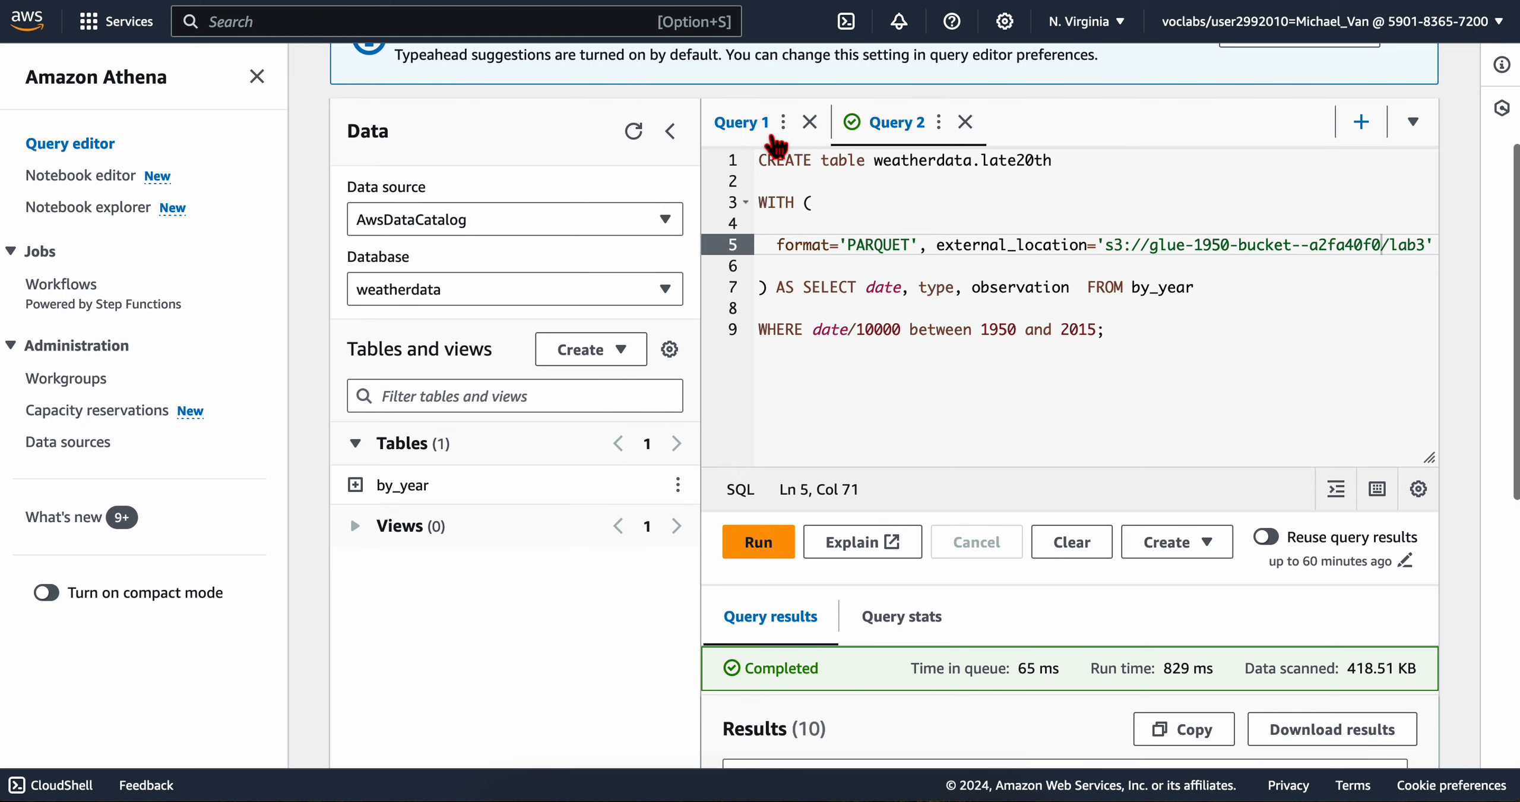
pyautogui.click(775, 142)
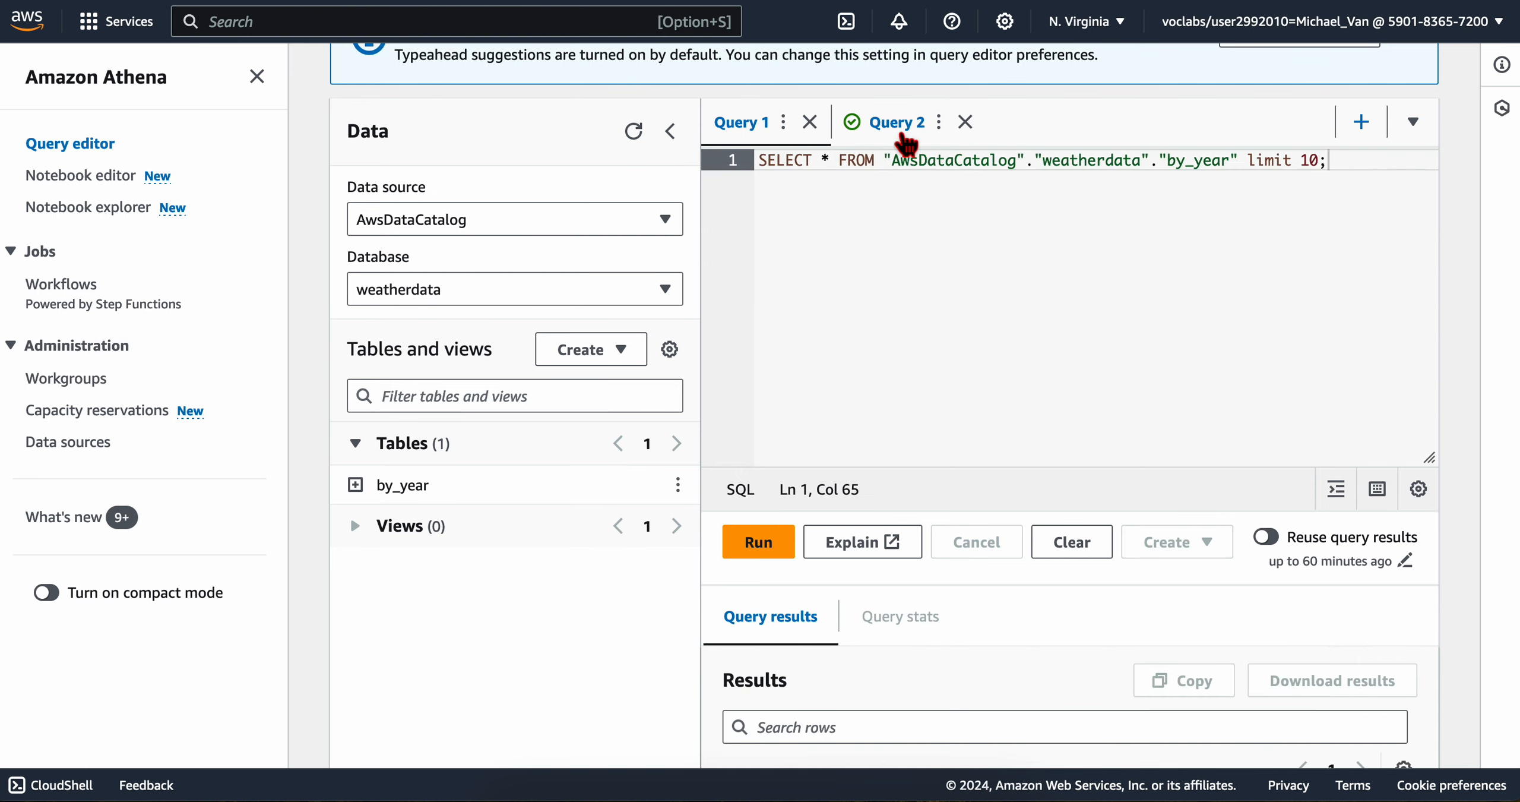
pyautogui.click(905, 143)
pyautogui.scroll(-2, 861, 285)
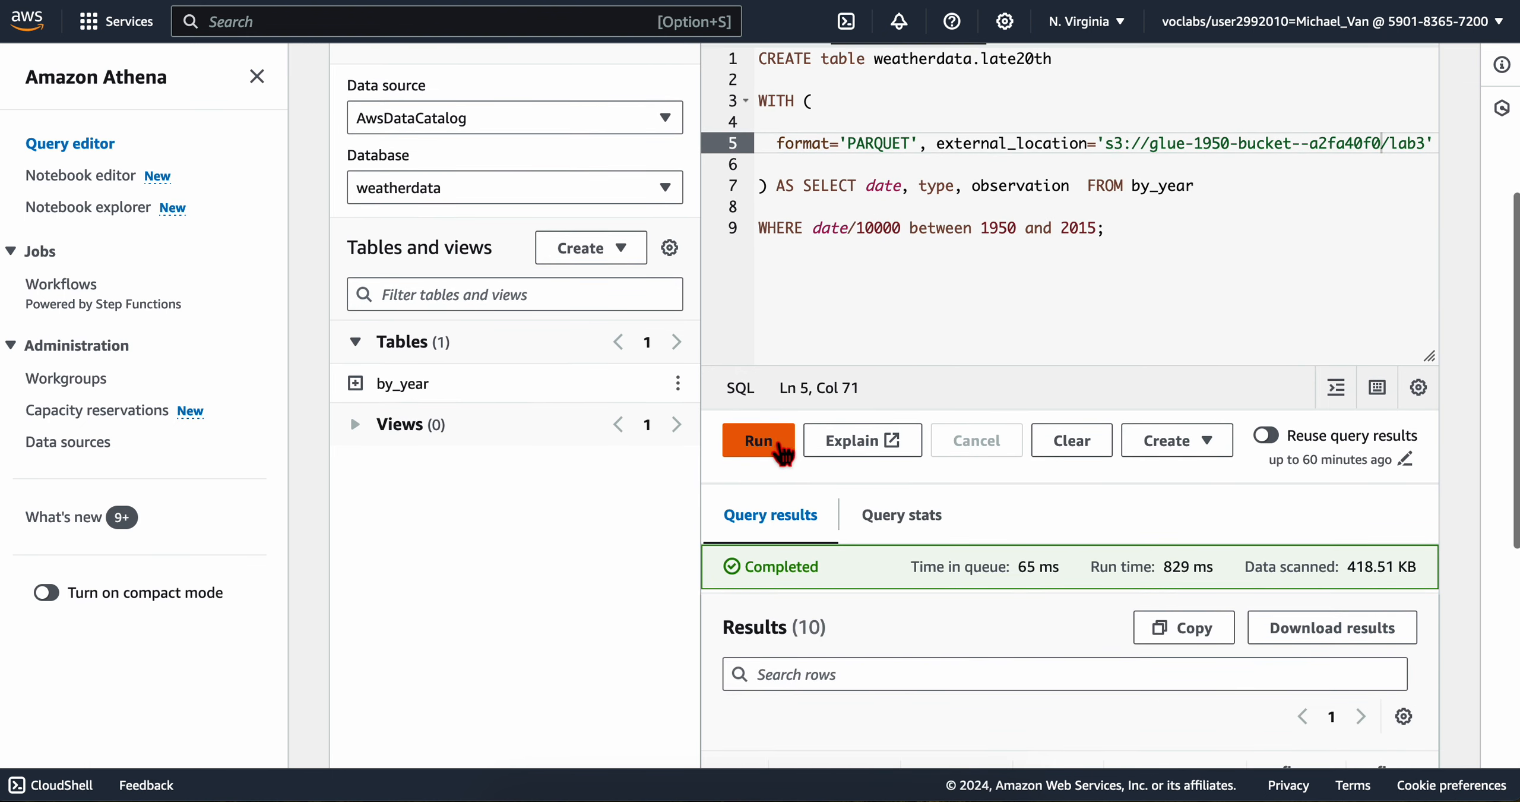
pyautogui.click(781, 450)
pyautogui.scroll(-2, 777, 518)
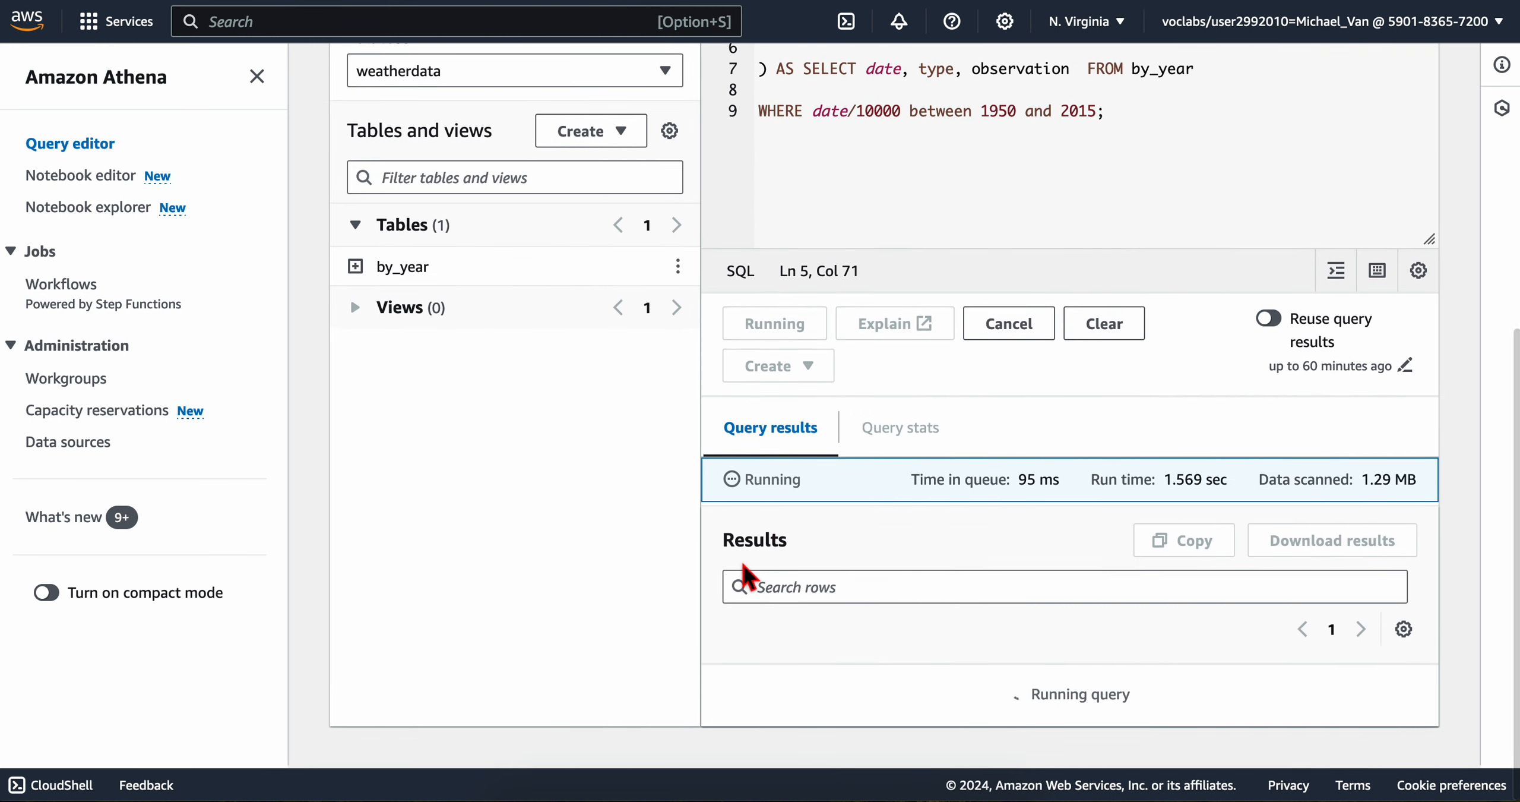
# Step: Compare the running query's queue time, run time and data scanned with the values given in the lab instructions
pyautogui.scroll(8, 705, 617)
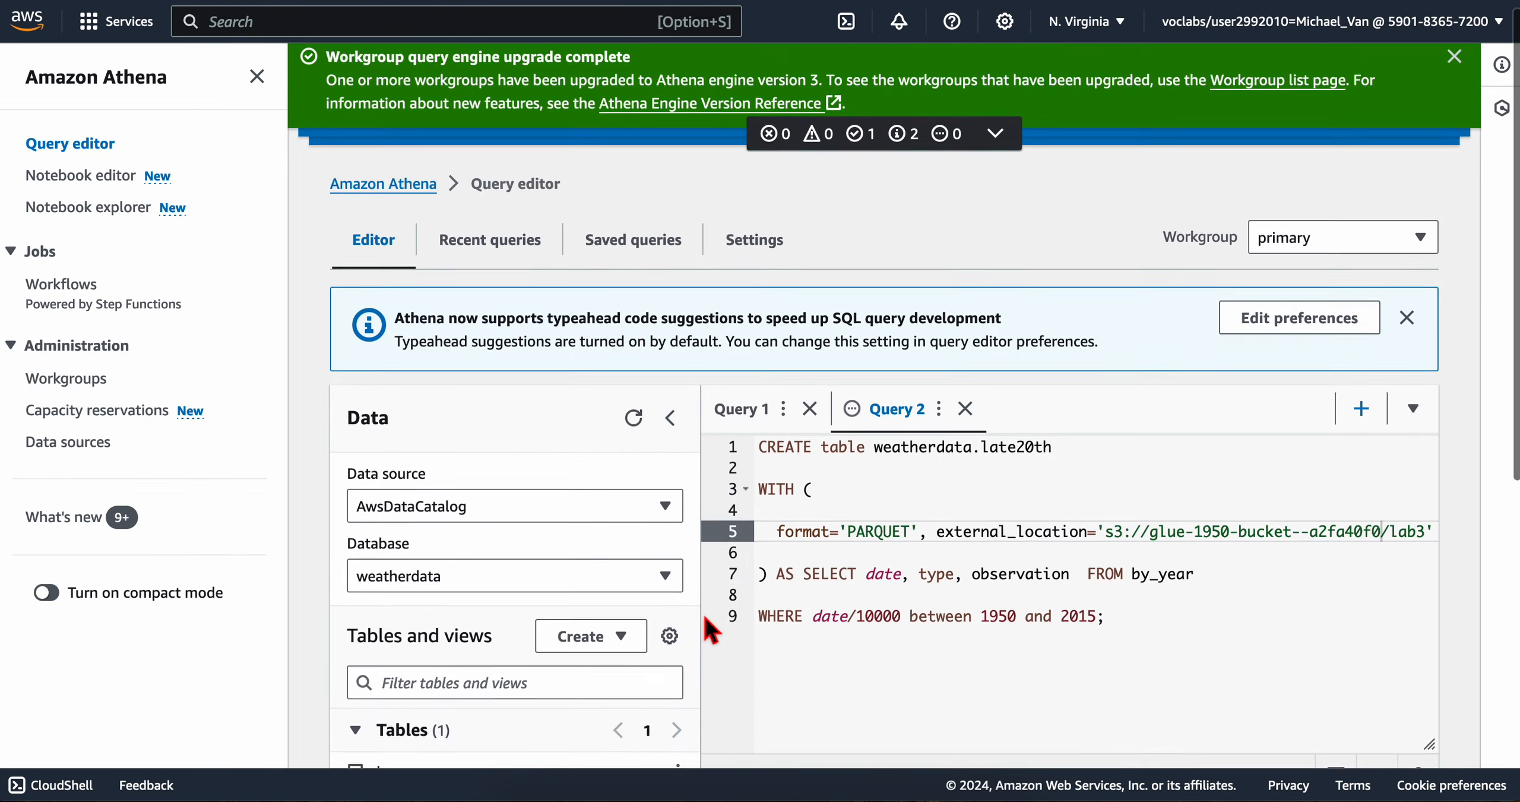
pyautogui.scroll(-8, 705, 618)
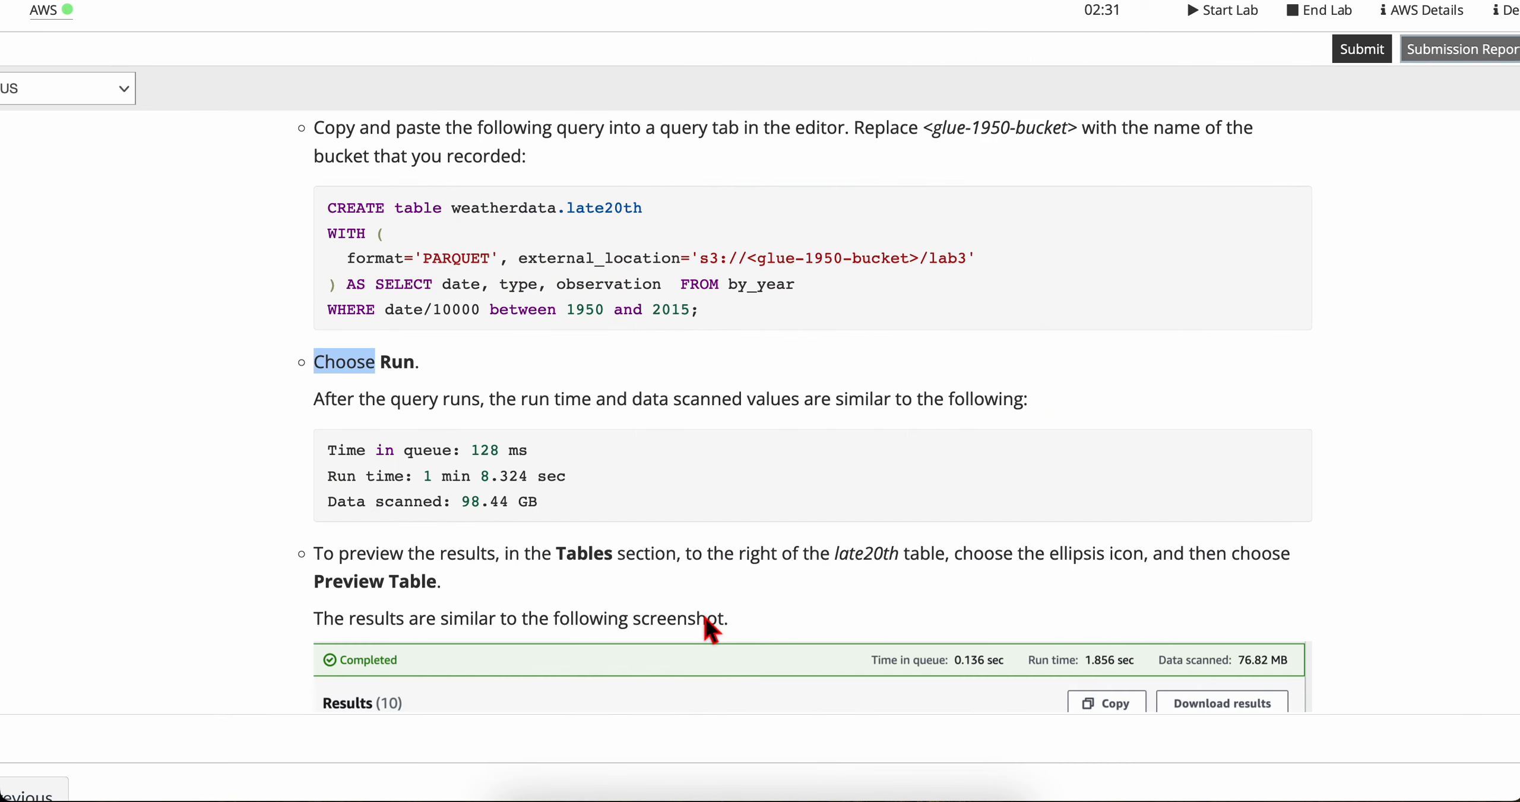
pyautogui.scroll(-1, 398, 413)
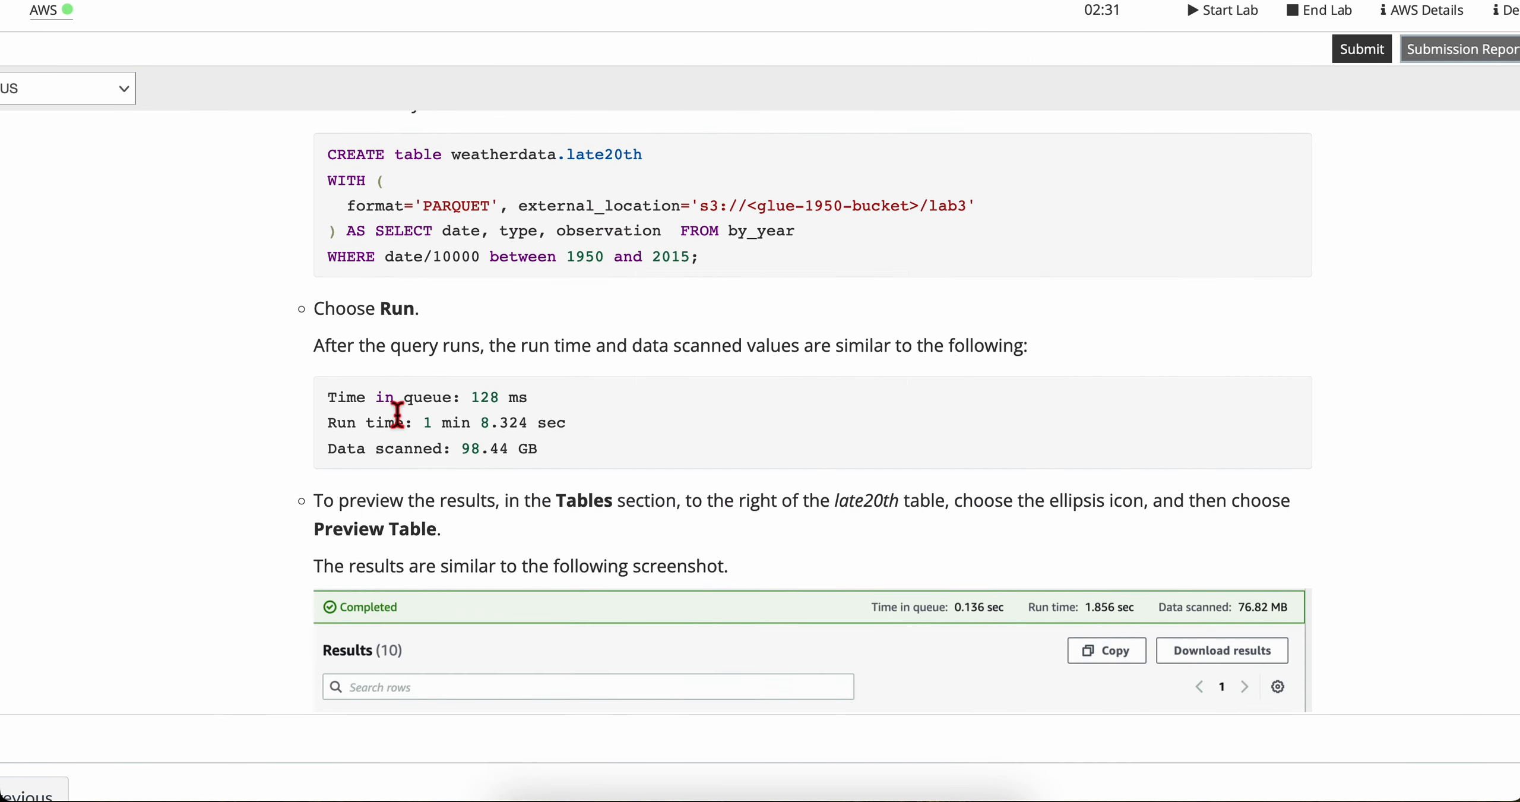
pyautogui.tripleClick(384, 345)
pyautogui.click(496, 350)
pyautogui.moveTo(474, 348); pyautogui.dragTo(1048, 362)
pyautogui.click(1048, 363)
pyautogui.moveTo(370, 409); pyautogui.dragTo(611, 442)
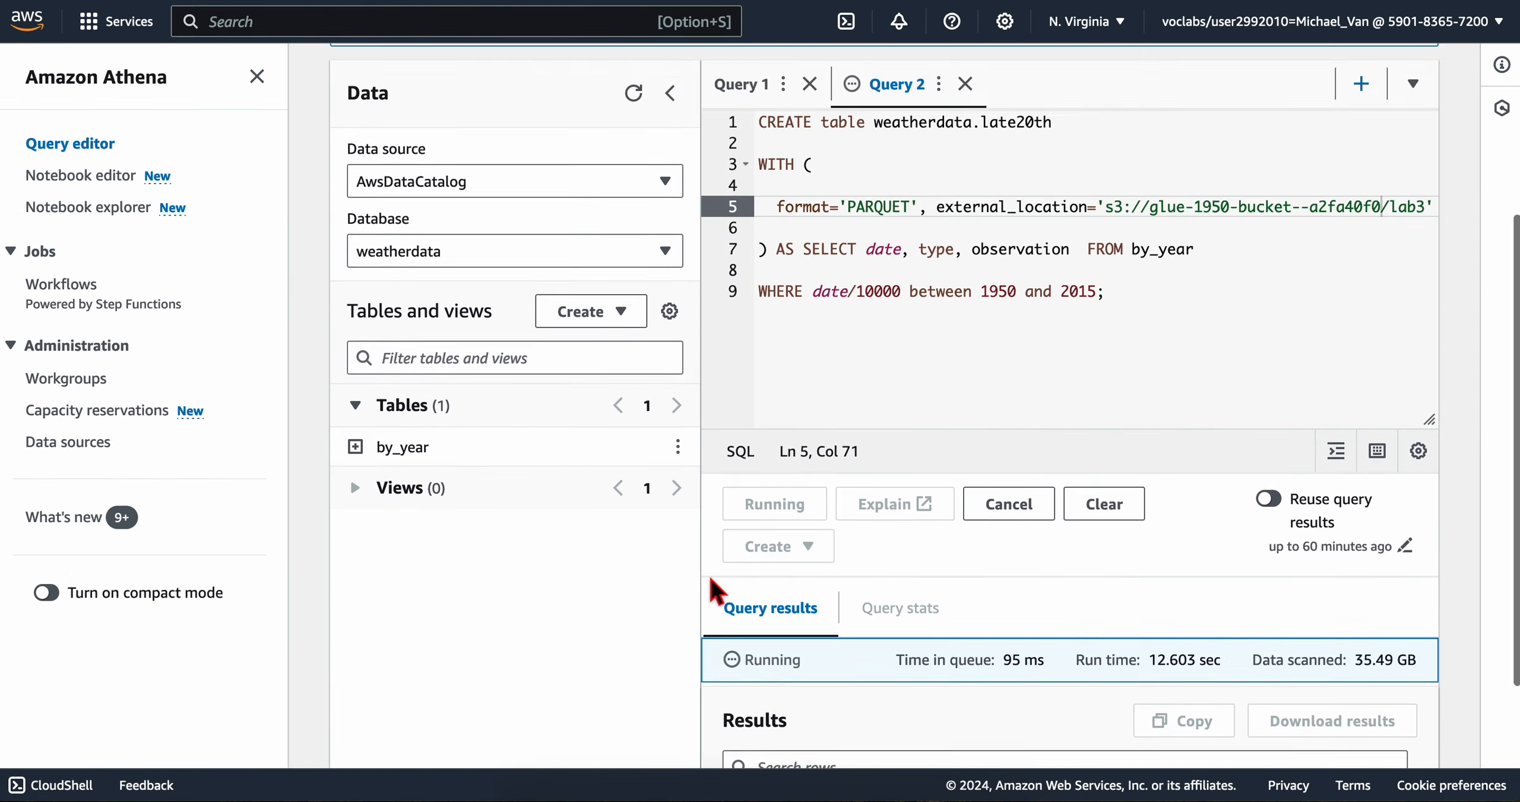
pyautogui.scroll(5, 717, 592)
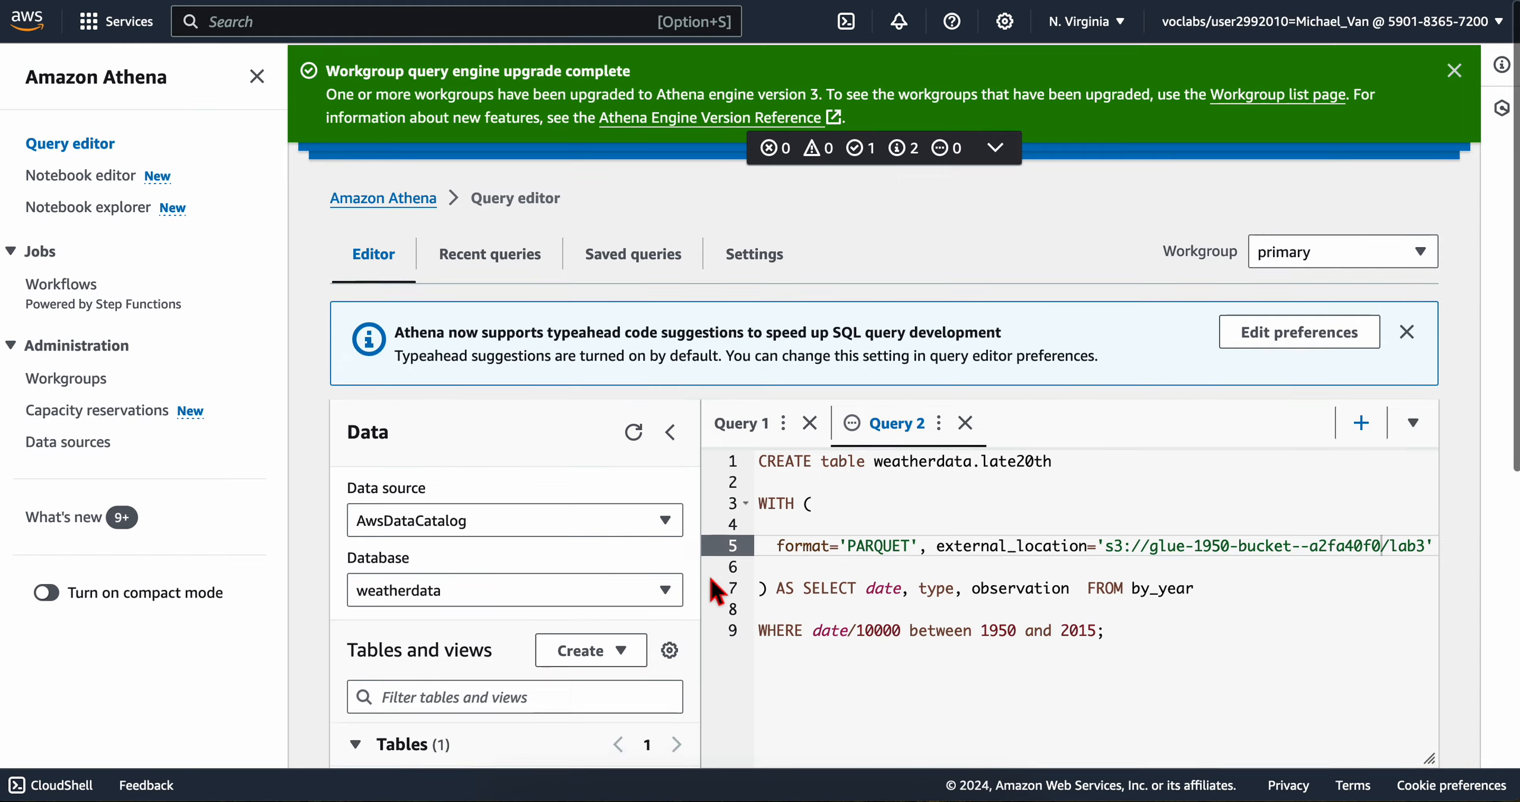
pyautogui.scroll(-8, 718, 591)
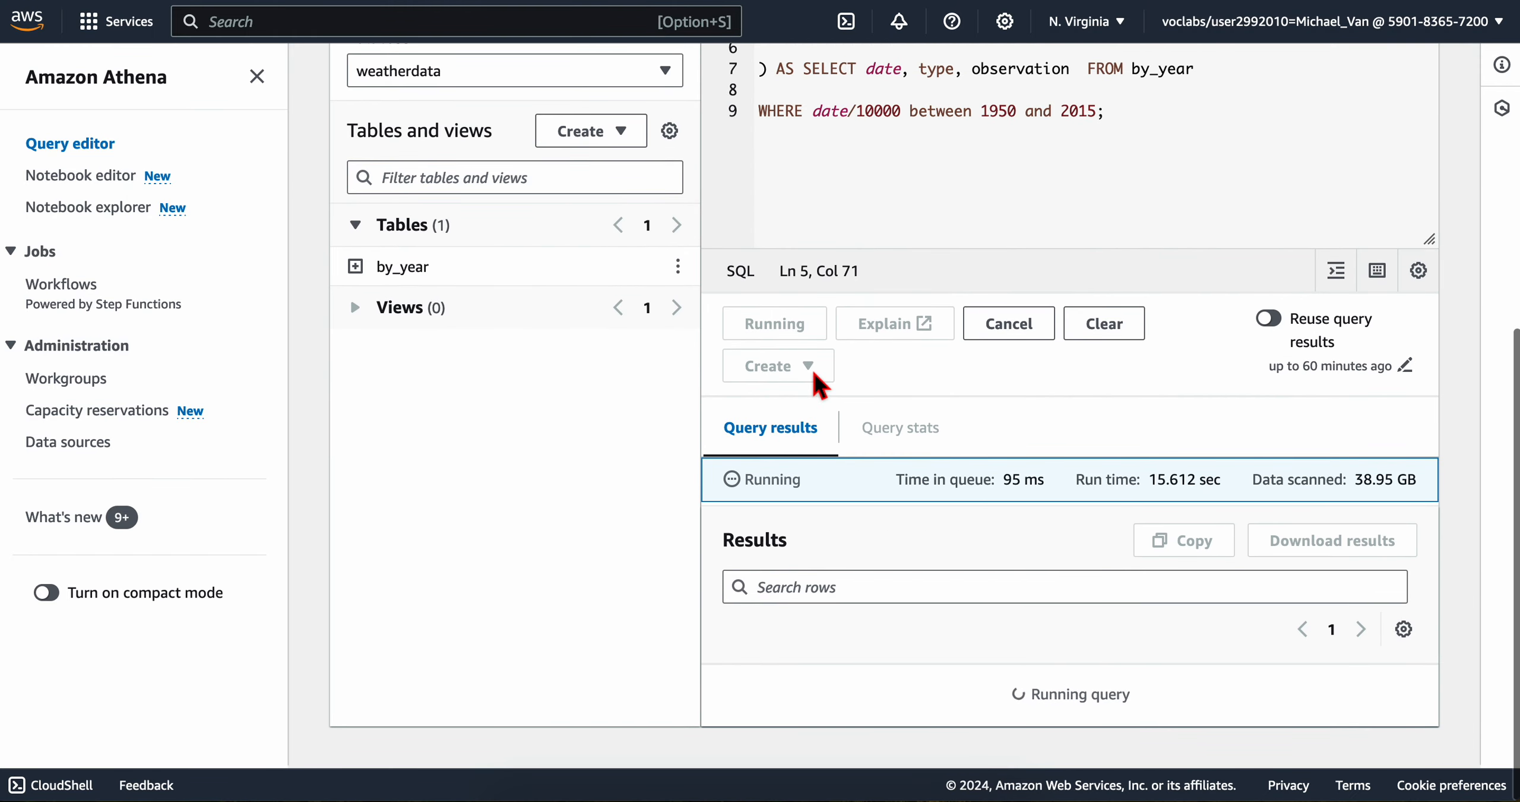
pyautogui.moveTo(948, 488); pyautogui.dragTo(1412, 499)
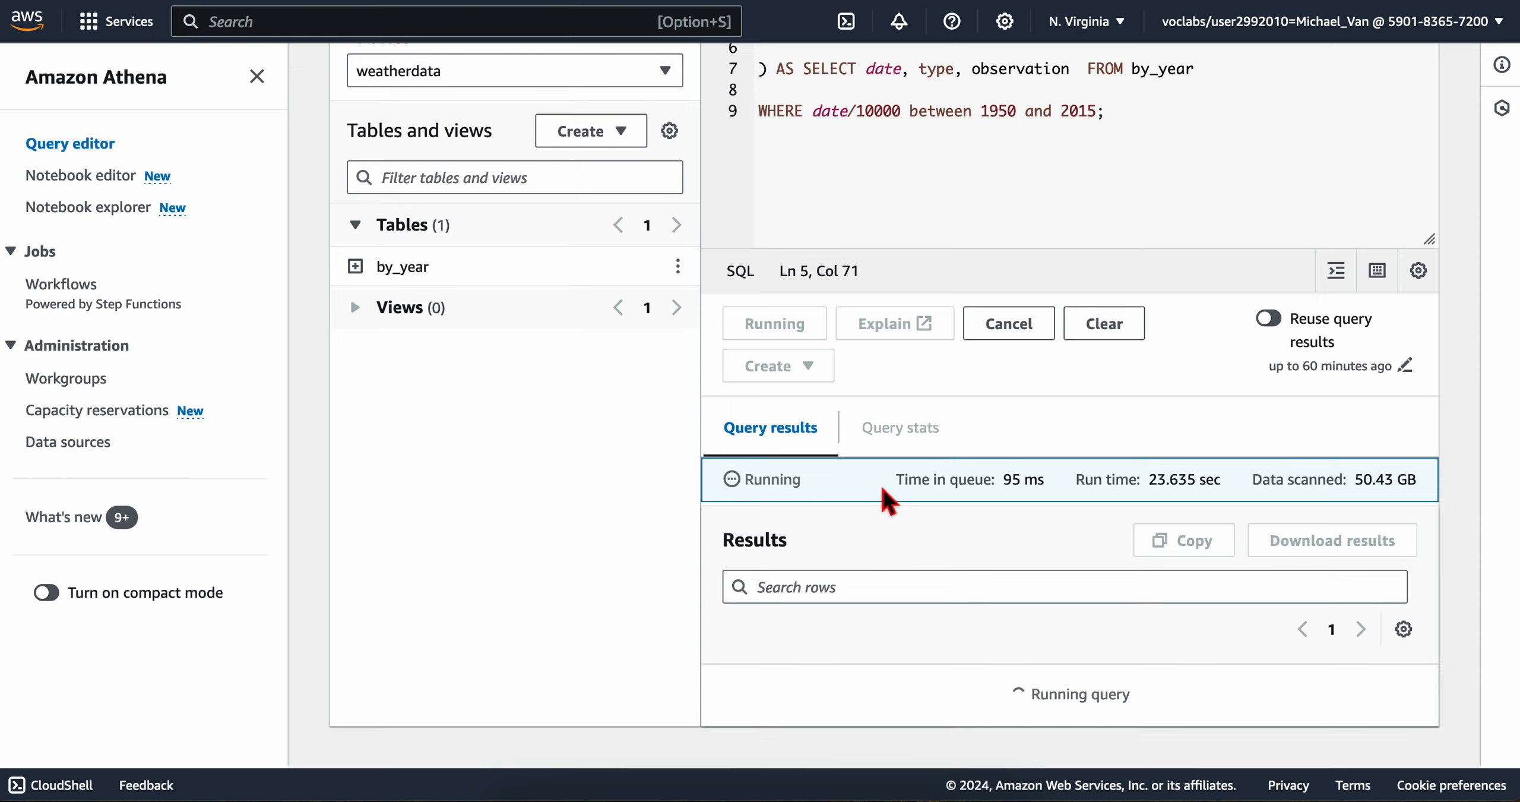
pyautogui.moveTo(882, 500); pyautogui.dragTo(1412, 502)
# Step: Read the lab's instructions for previewing the late20th table and examine the sample results
pyautogui.hotkey('ctrl', 'Left')
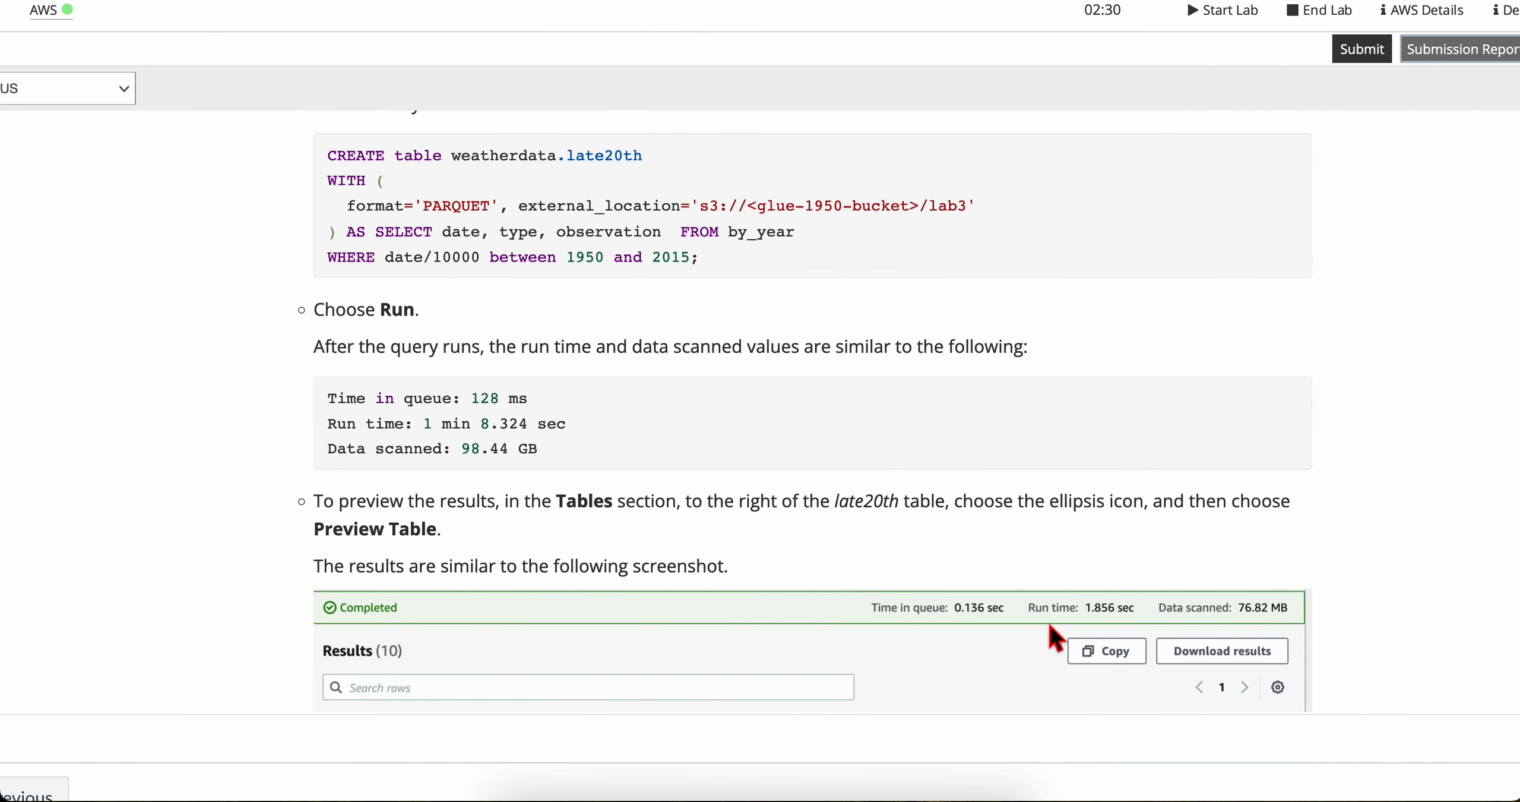
pyautogui.scroll(-3, 908, 651)
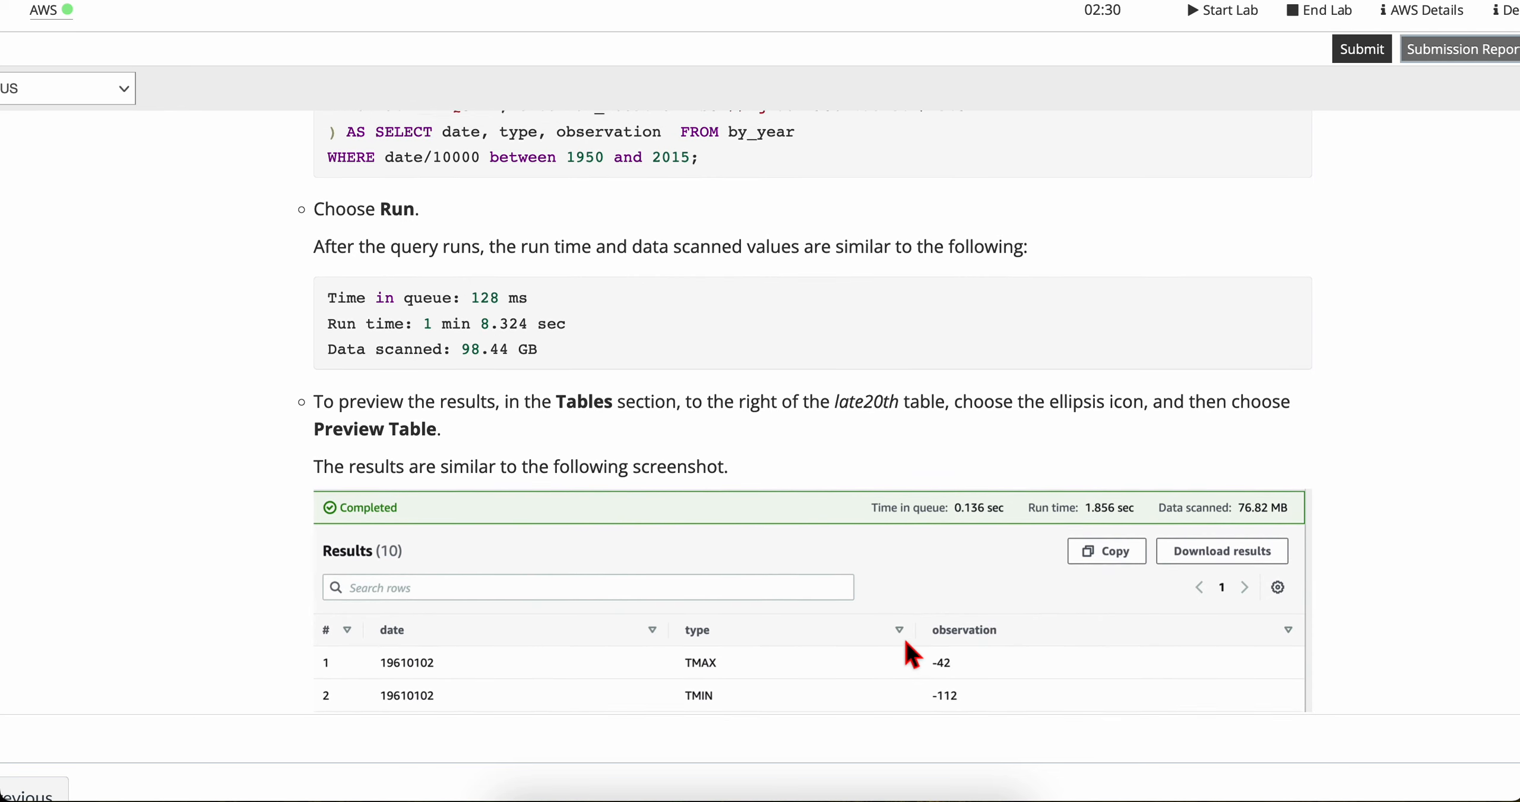
pyautogui.scroll(-8, 391, 306)
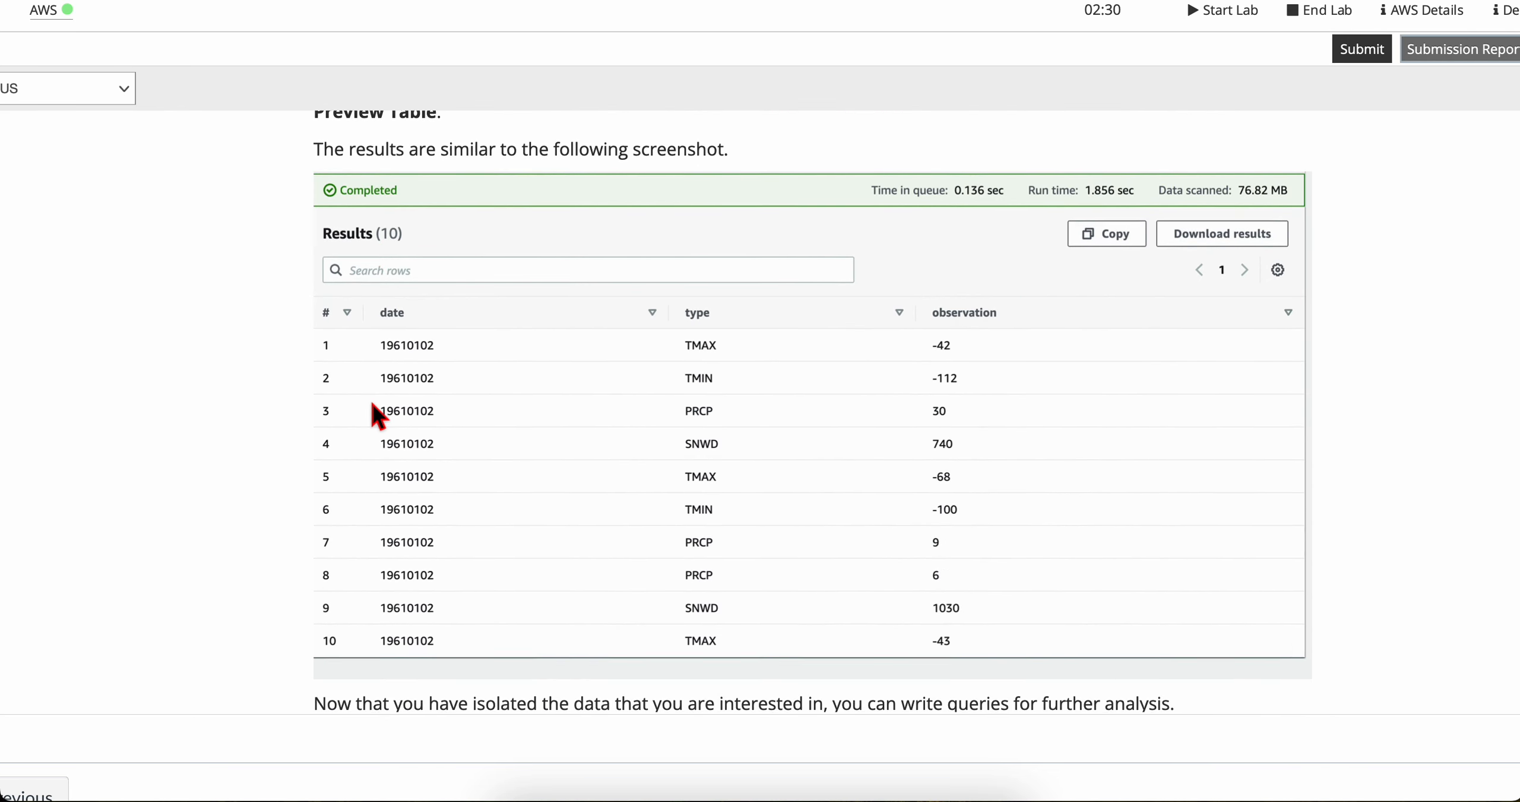
pyautogui.scroll(5, 375, 414)
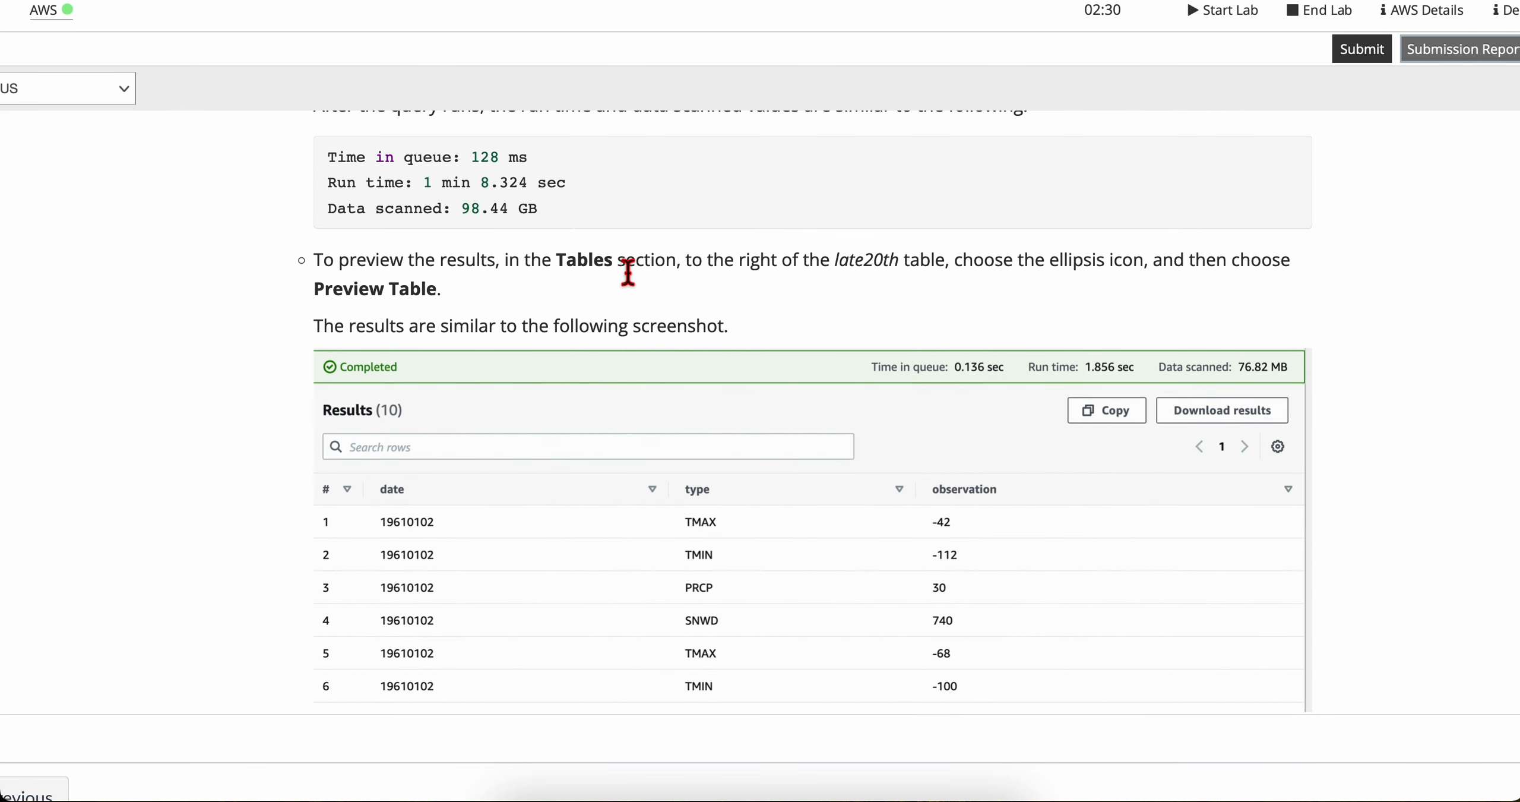
pyautogui.moveTo(677, 261); pyautogui.dragTo(479, 309)
pyautogui.click(860, 267)
pyautogui.click(1105, 279)
pyautogui.click(486, 308)
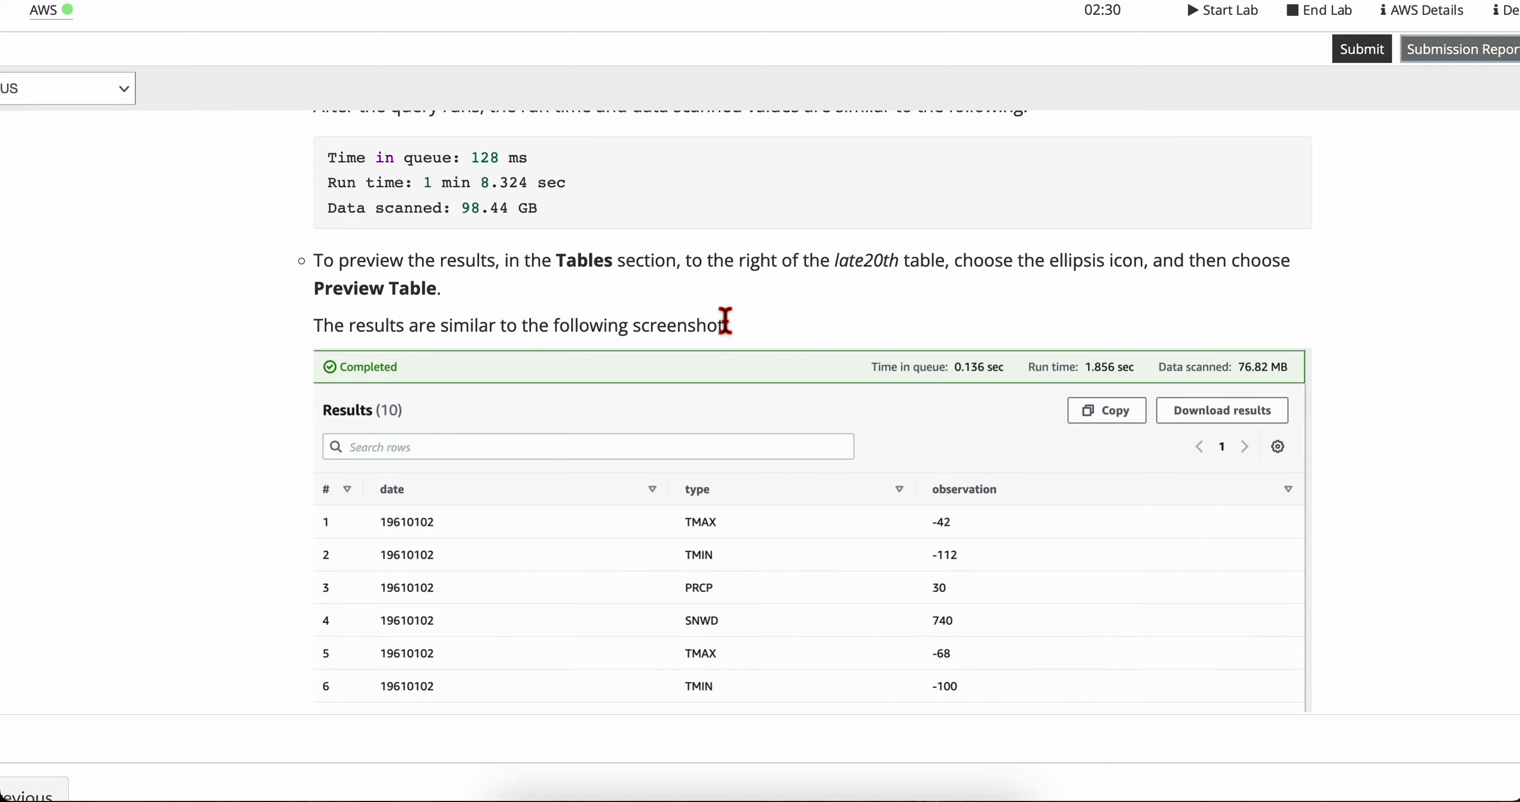
# Step: Return to Athena, look at the by_year table's Preview Table option and check the running query's progress
pyautogui.hotkey('ctrl', 'Tab')
pyautogui.scroll(-1, 610, 462)
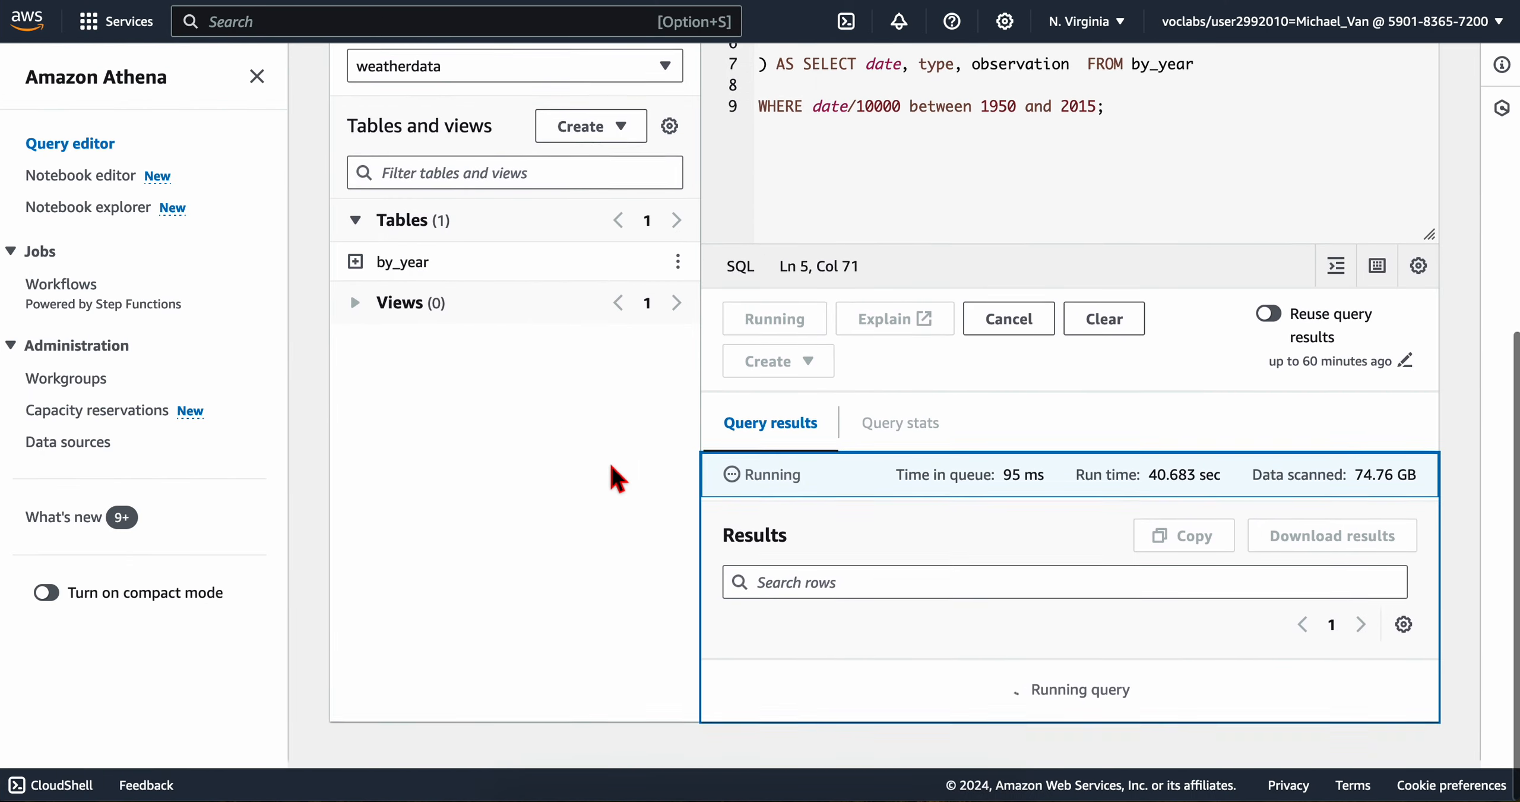
pyautogui.scroll(1, 611, 462)
pyautogui.scroll(6, 94, 369)
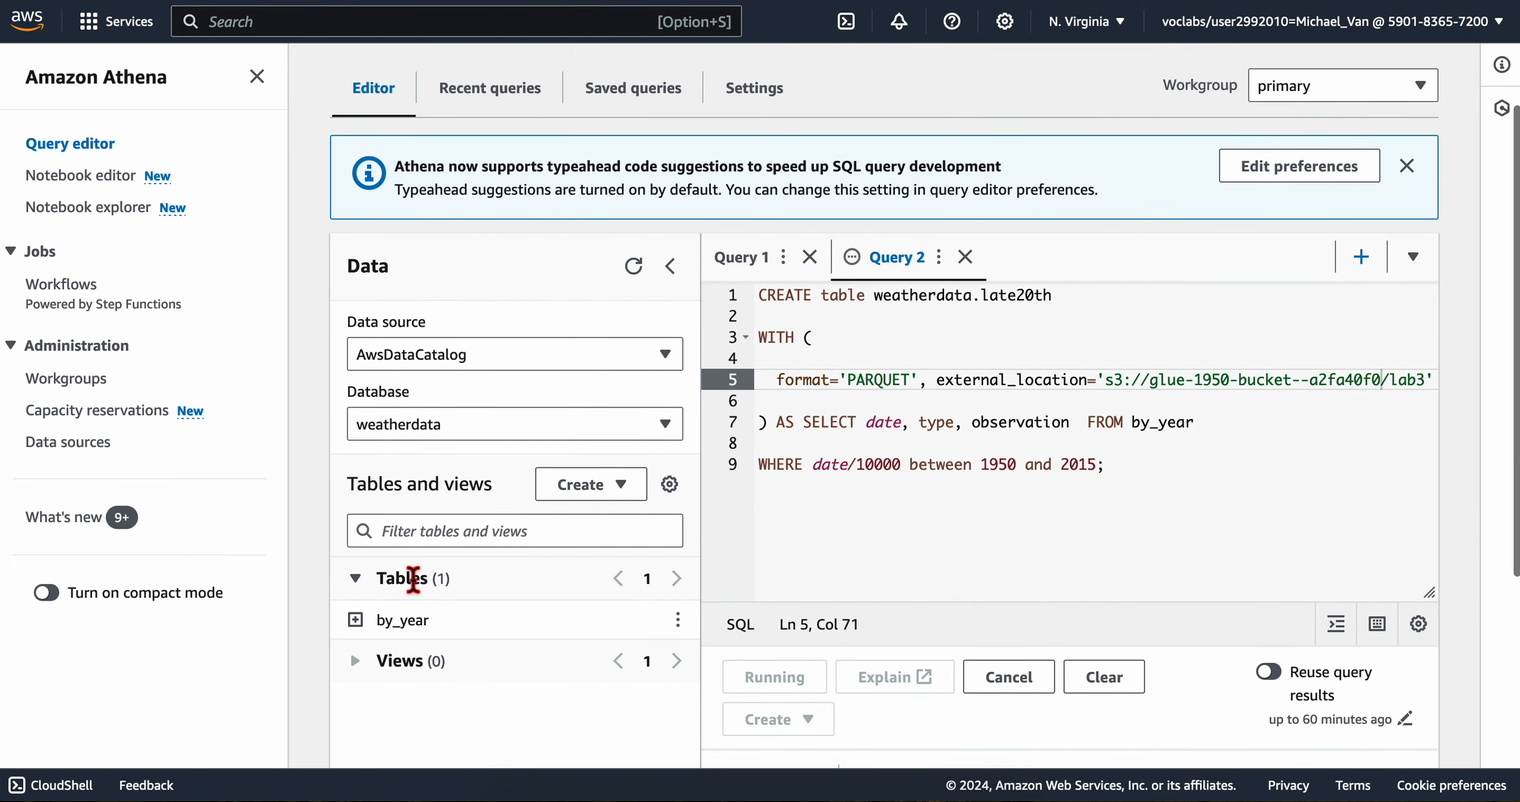
pyautogui.scroll(-1, 399, 585)
pyautogui.click(677, 550)
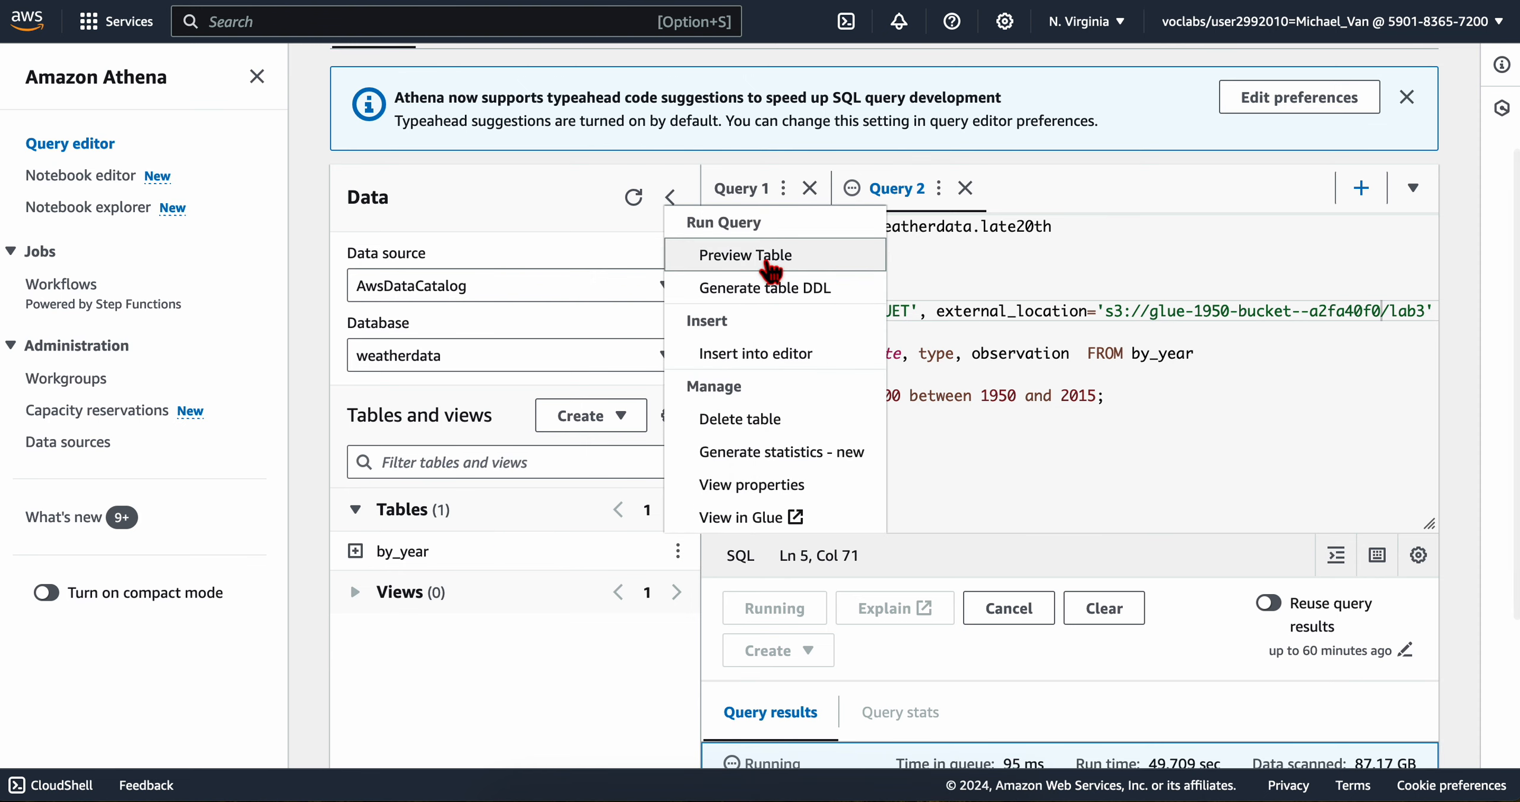
pyautogui.click(584, 742)
pyautogui.scroll(-5, 893, 595)
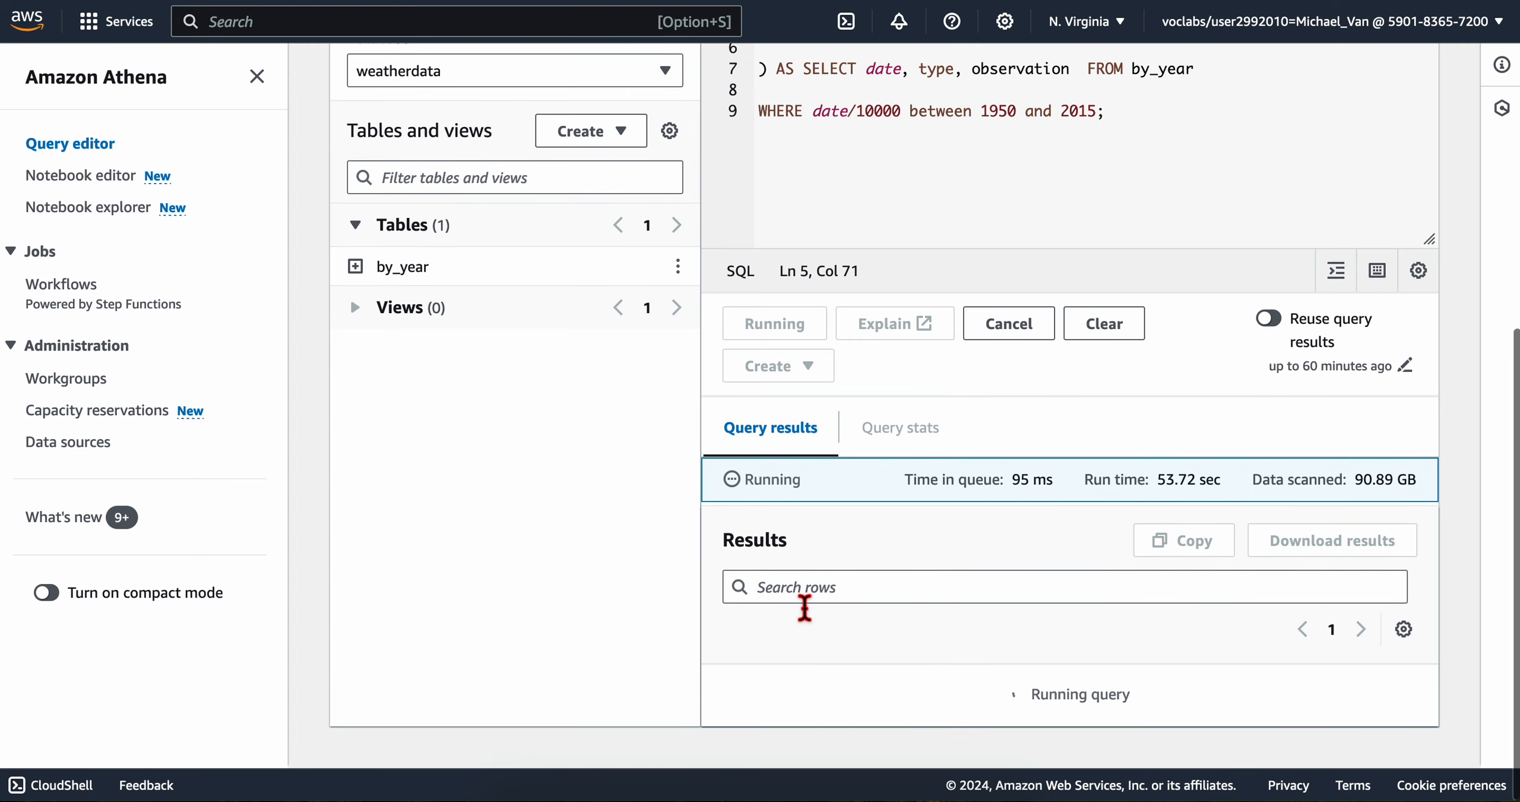
# Step: Review the statements in Query 1 and Query 2 while waiting for the table creation to finish
pyautogui.scroll(5, 864, 481)
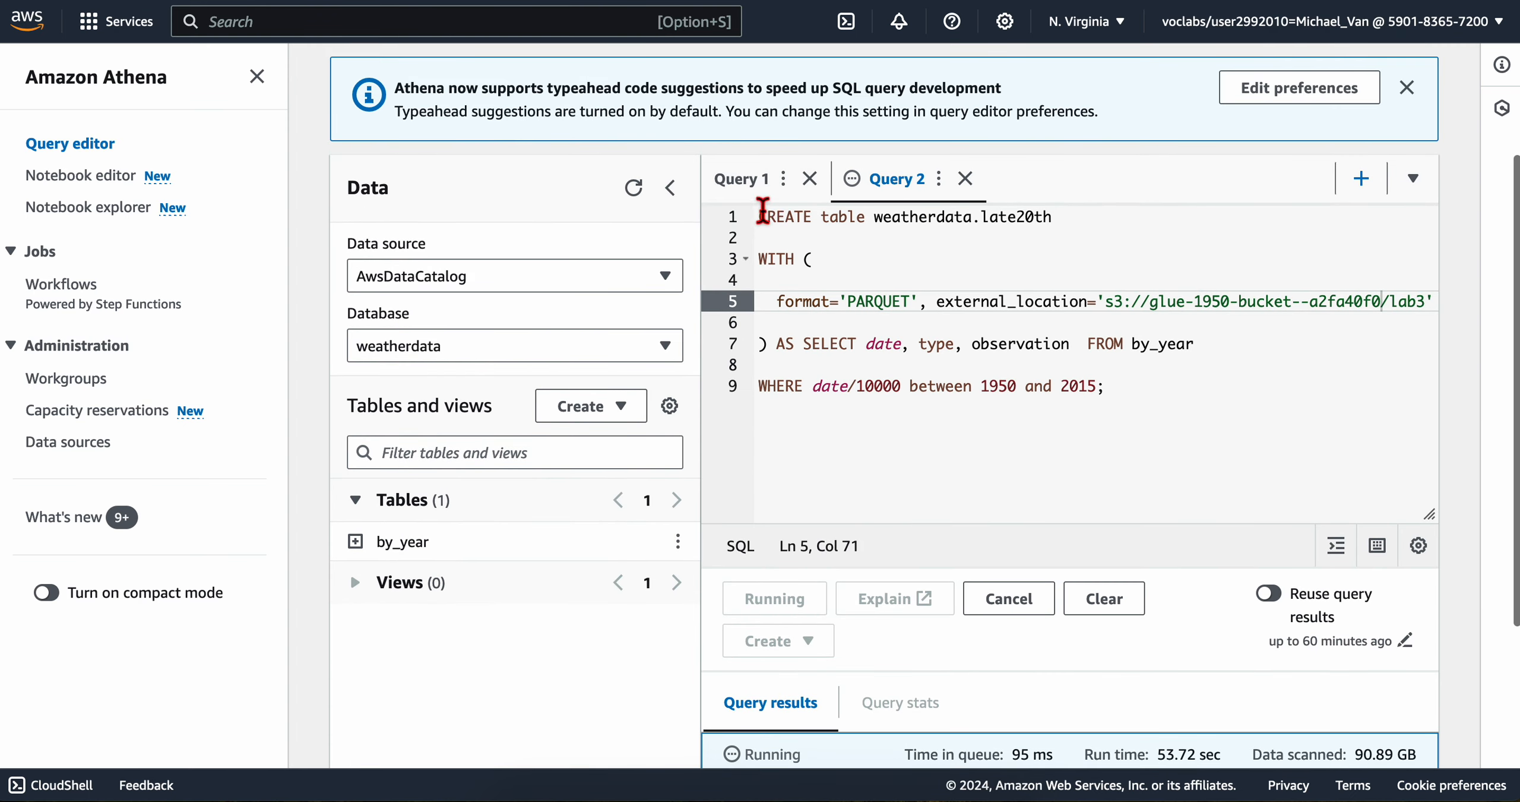
pyautogui.click(741, 178)
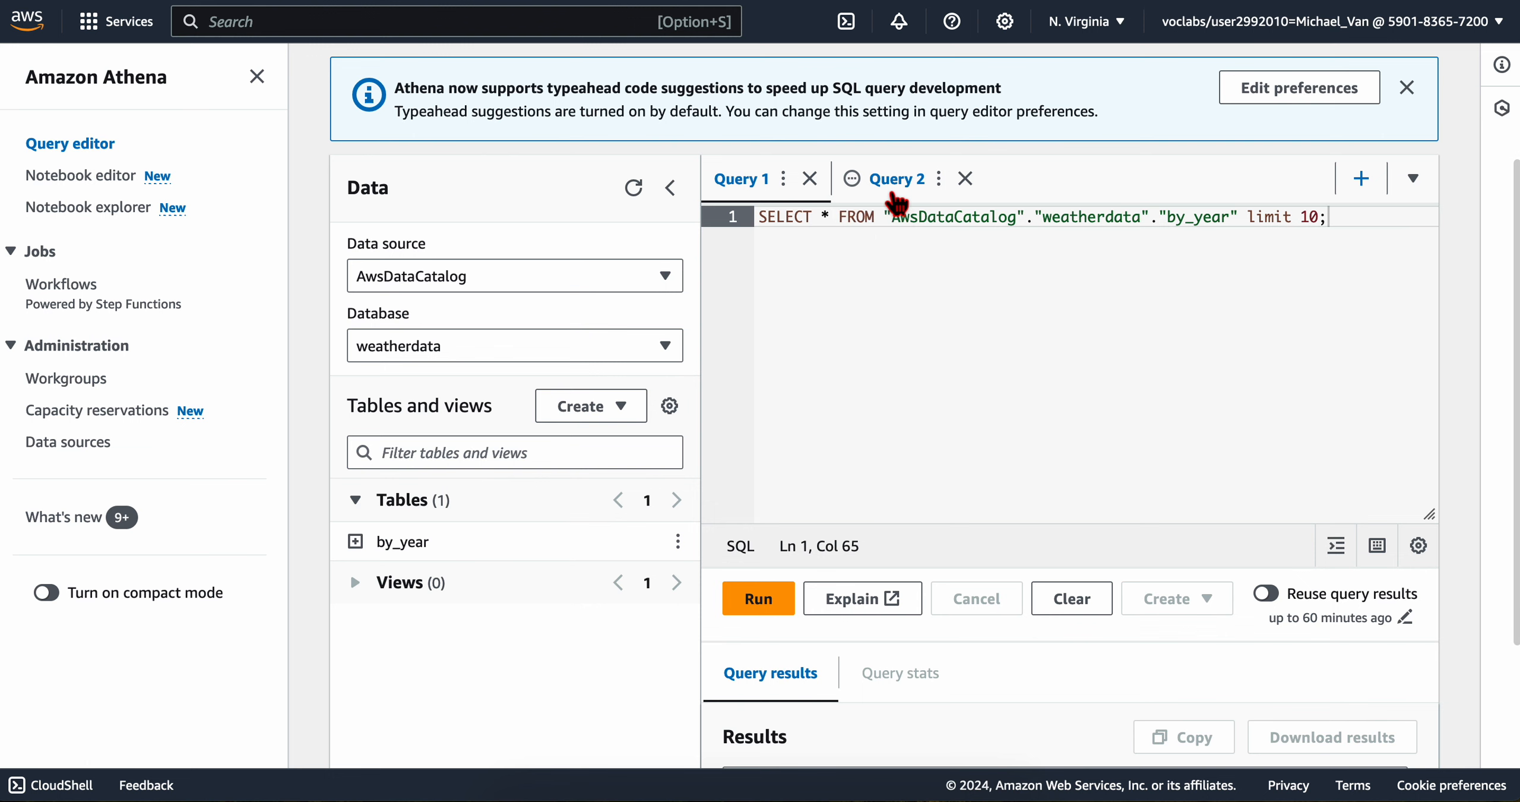
pyautogui.click(895, 196)
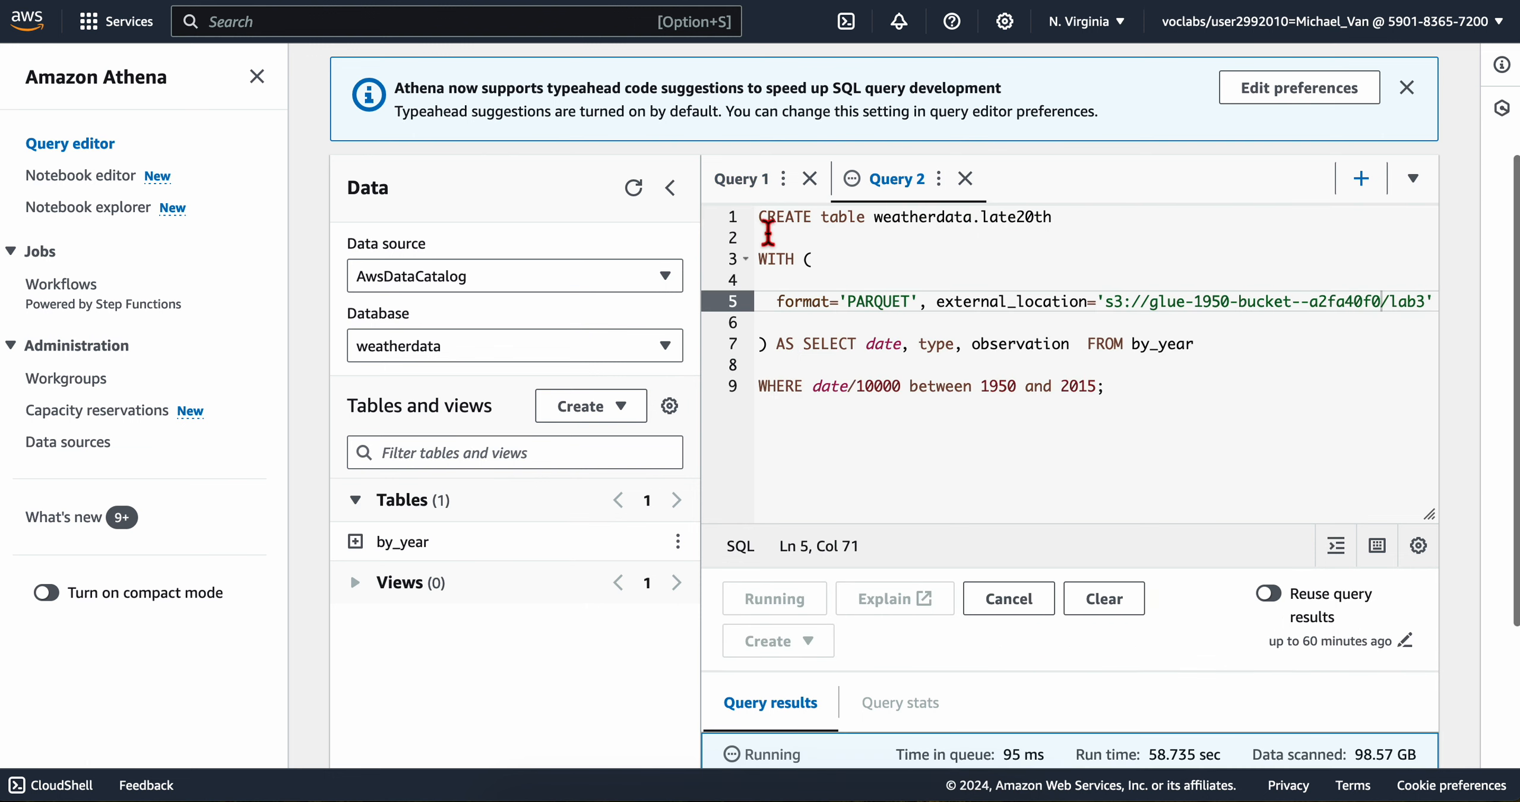
pyautogui.scroll(-1, 790, 267)
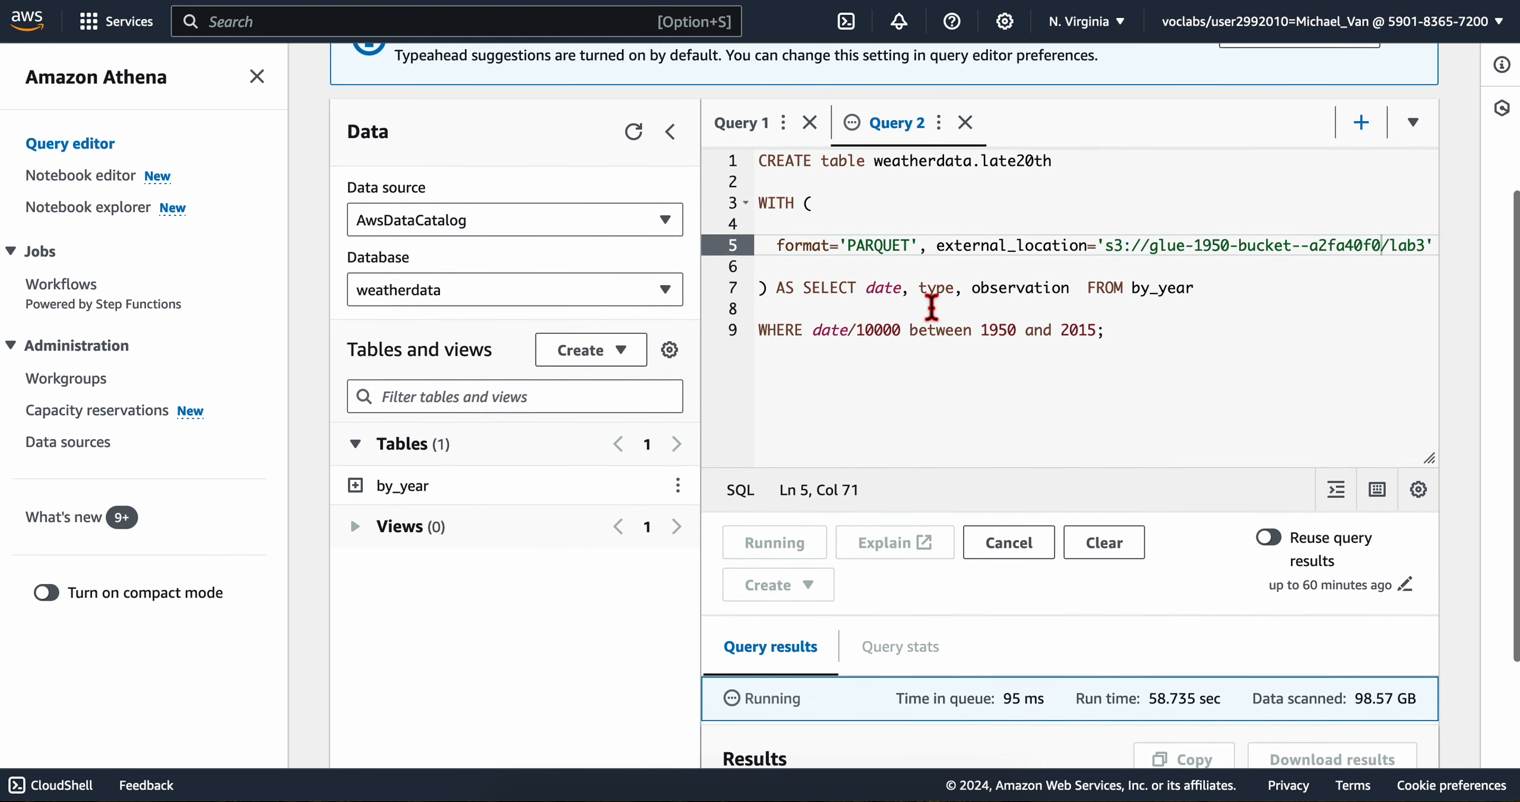
pyautogui.click(913, 390)
# Step: Preview the late20th table and bring its result rows into view
pyautogui.scroll(-4, 914, 395)
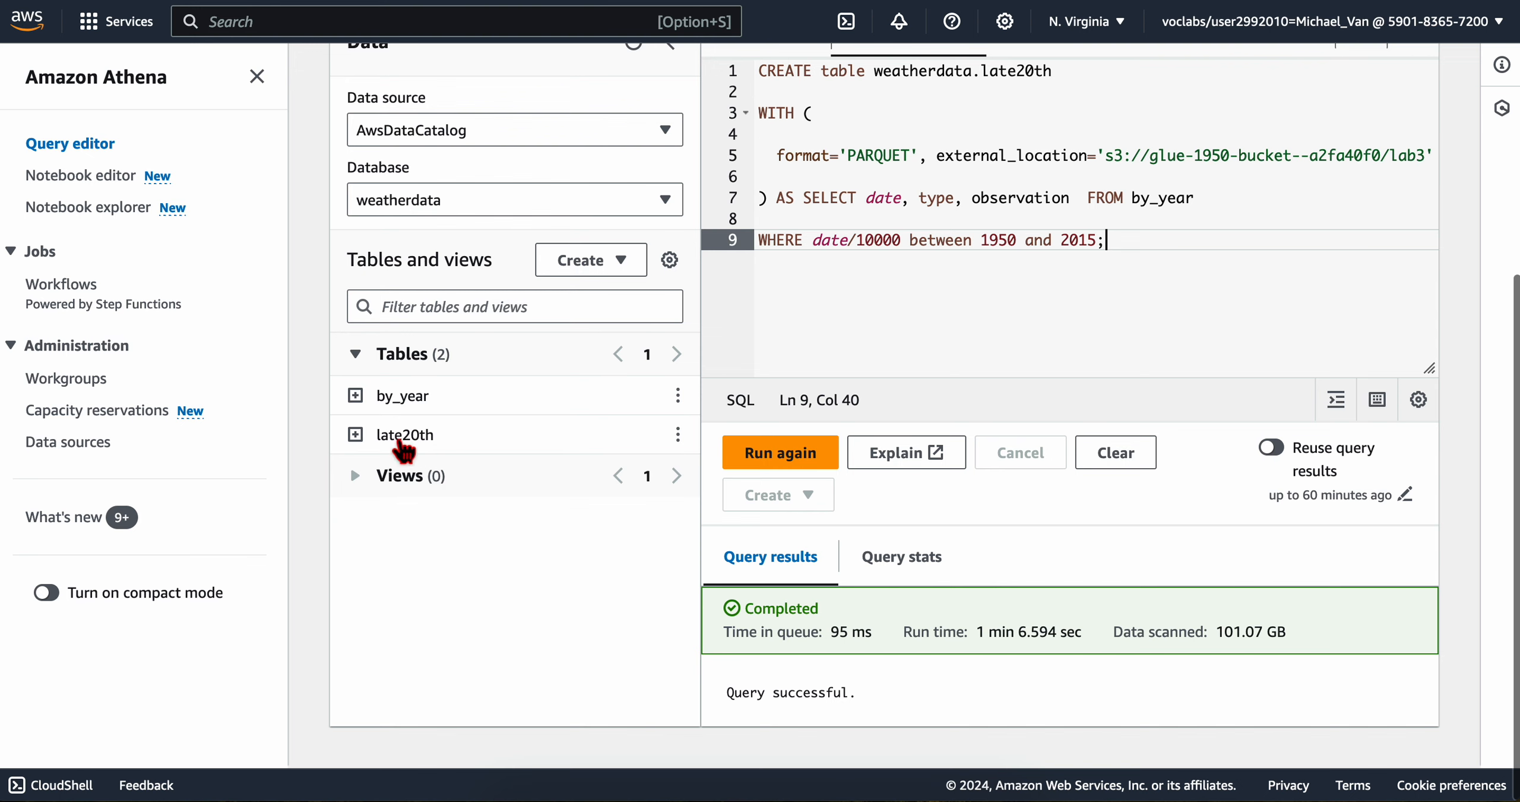
pyautogui.click(679, 435)
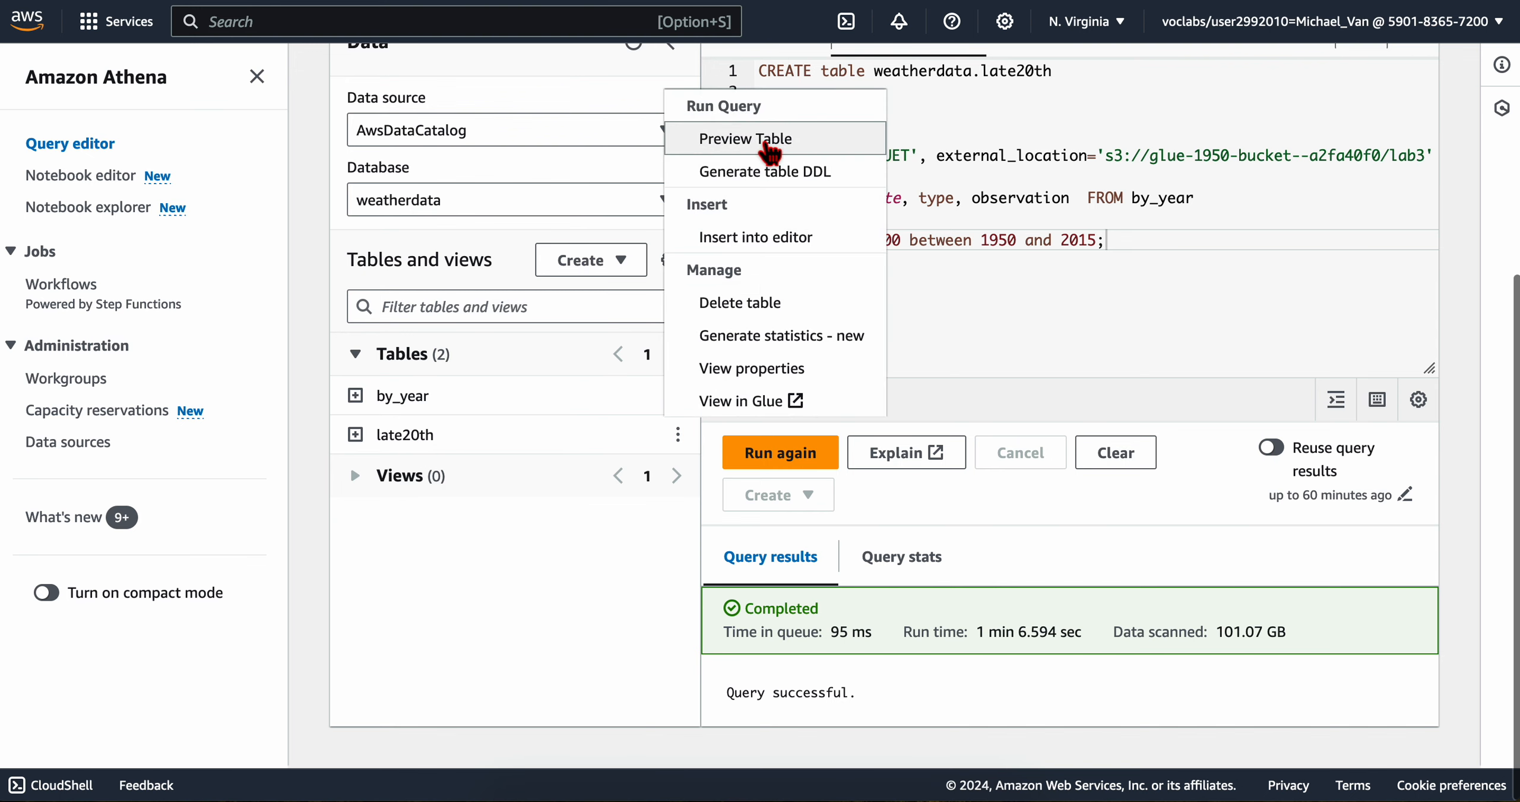
pyautogui.click(756, 138)
pyautogui.hotkey('ctrl', 'Left')
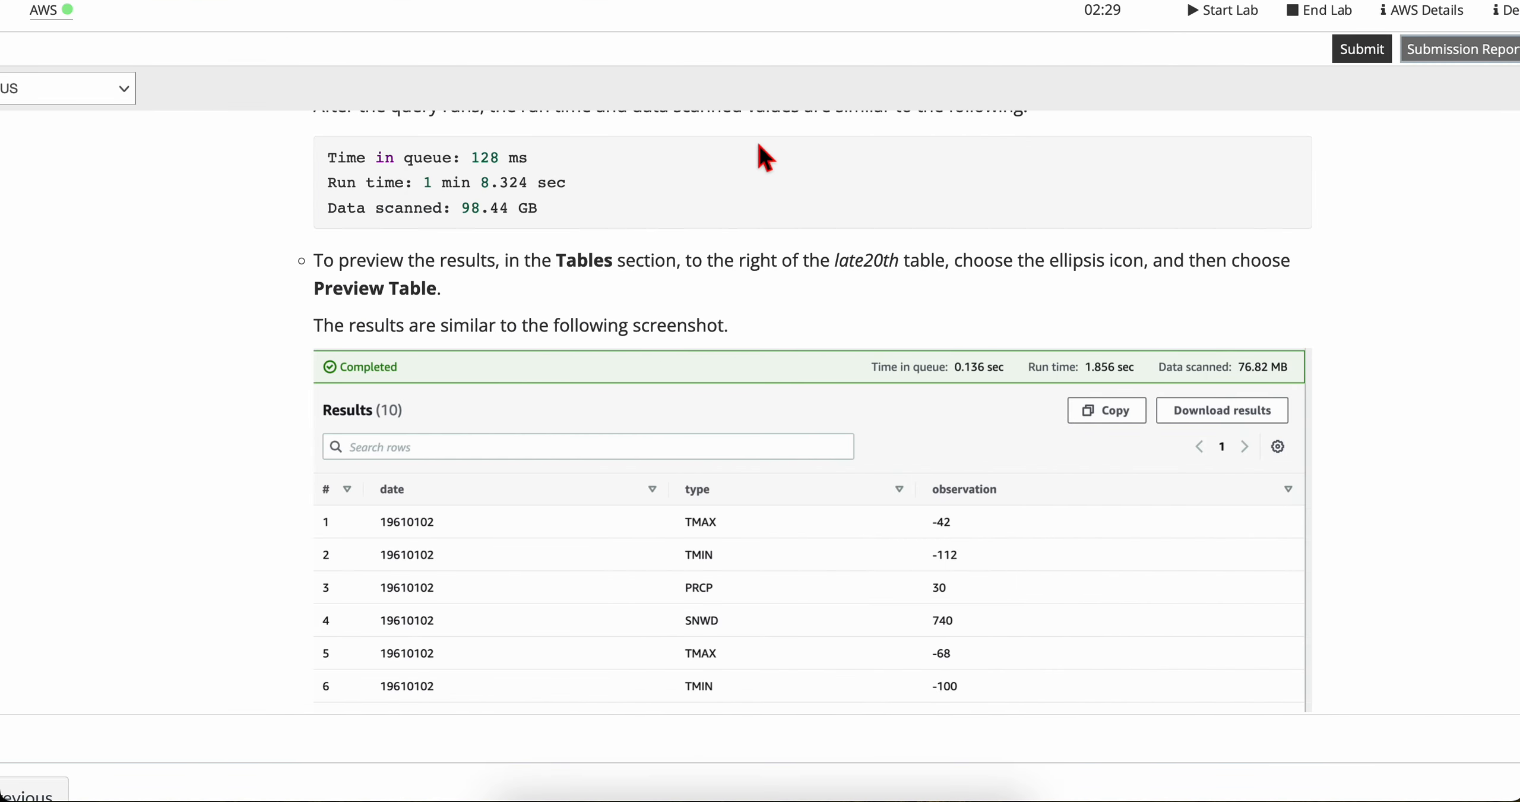
pyautogui.scroll(-3, 670, 368)
pyautogui.hotkey('ctrl', 'Right')
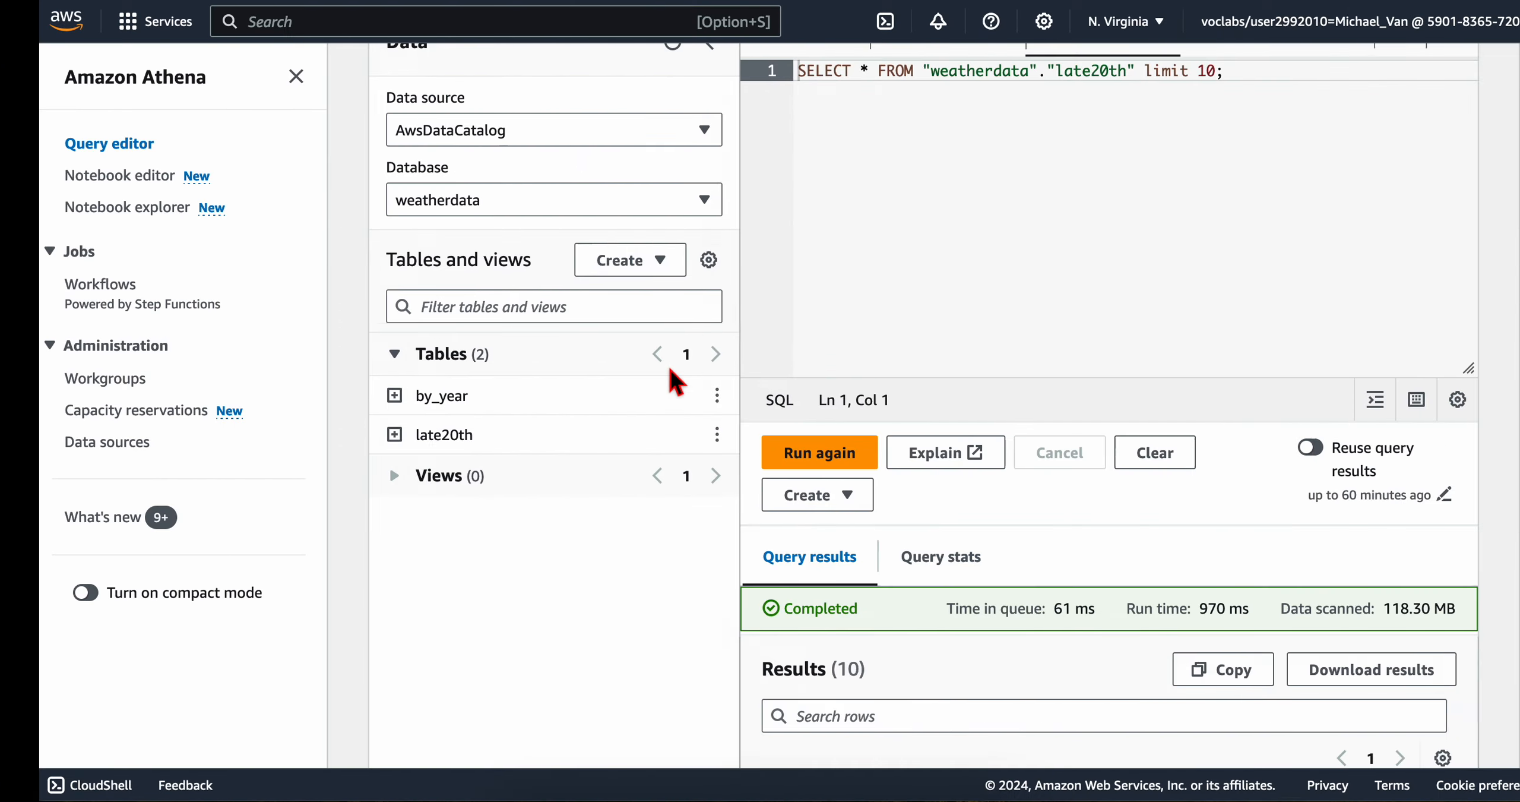
pyautogui.scroll(-8, 960, 570)
# Step: Compare the late20th preview rows in Athena with the sample results in the lab instructions
pyautogui.hotkey('ctrl', 'Left')
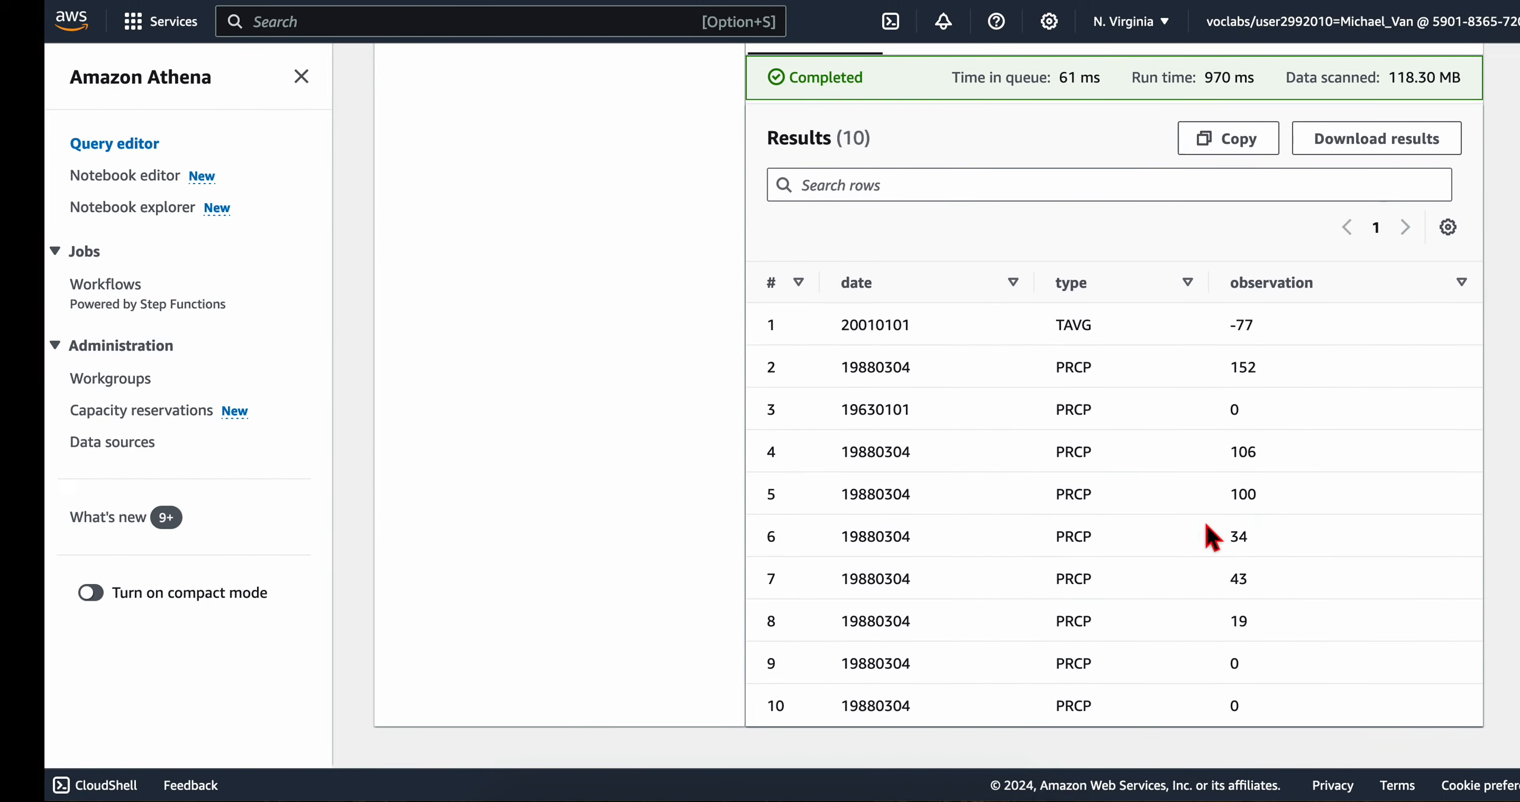
pyautogui.scroll(2, 639, 529)
pyautogui.scroll(-1, 638, 529)
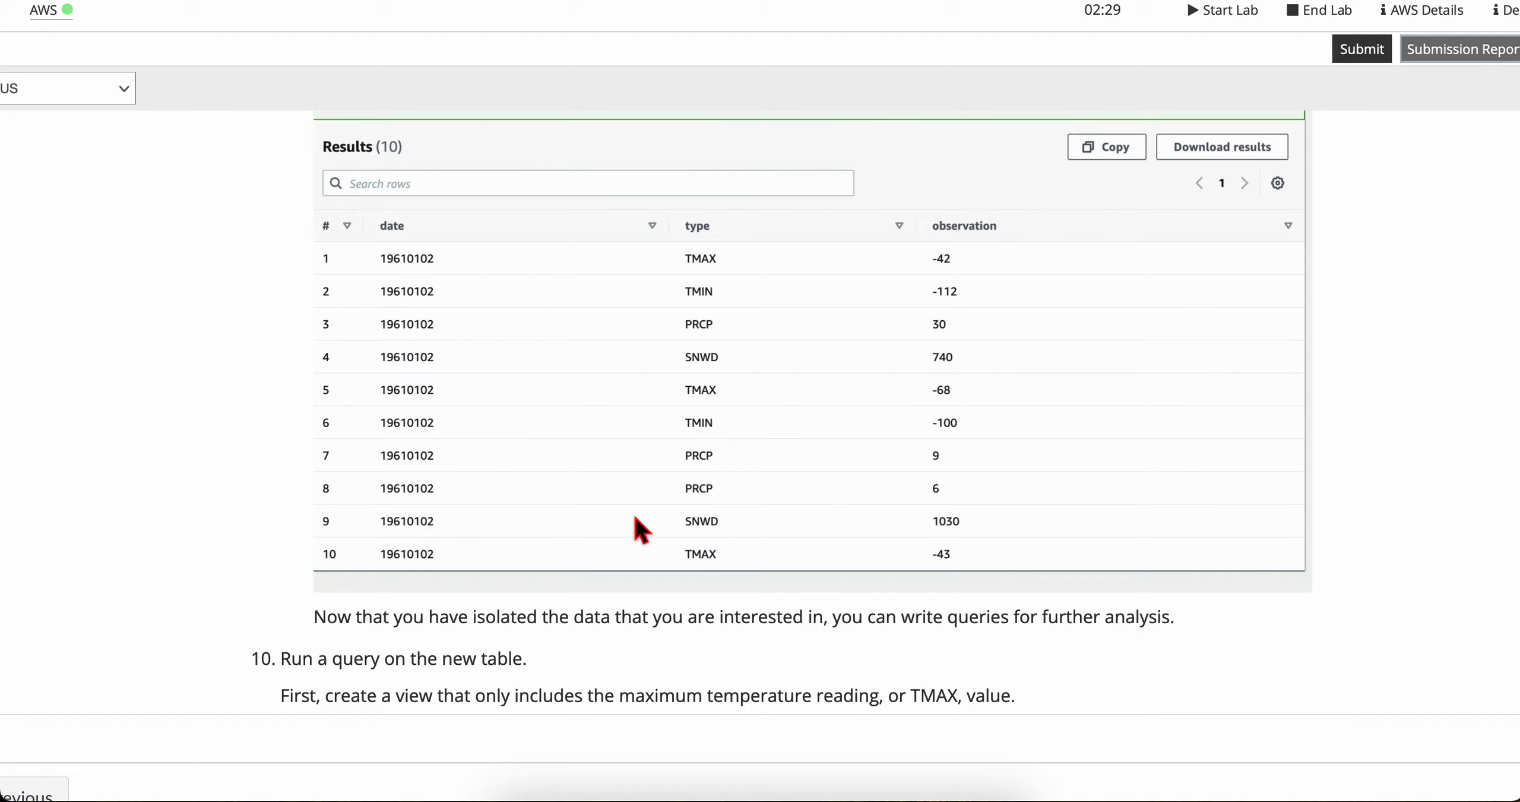
pyautogui.hotkey('ctrl', 'Right')
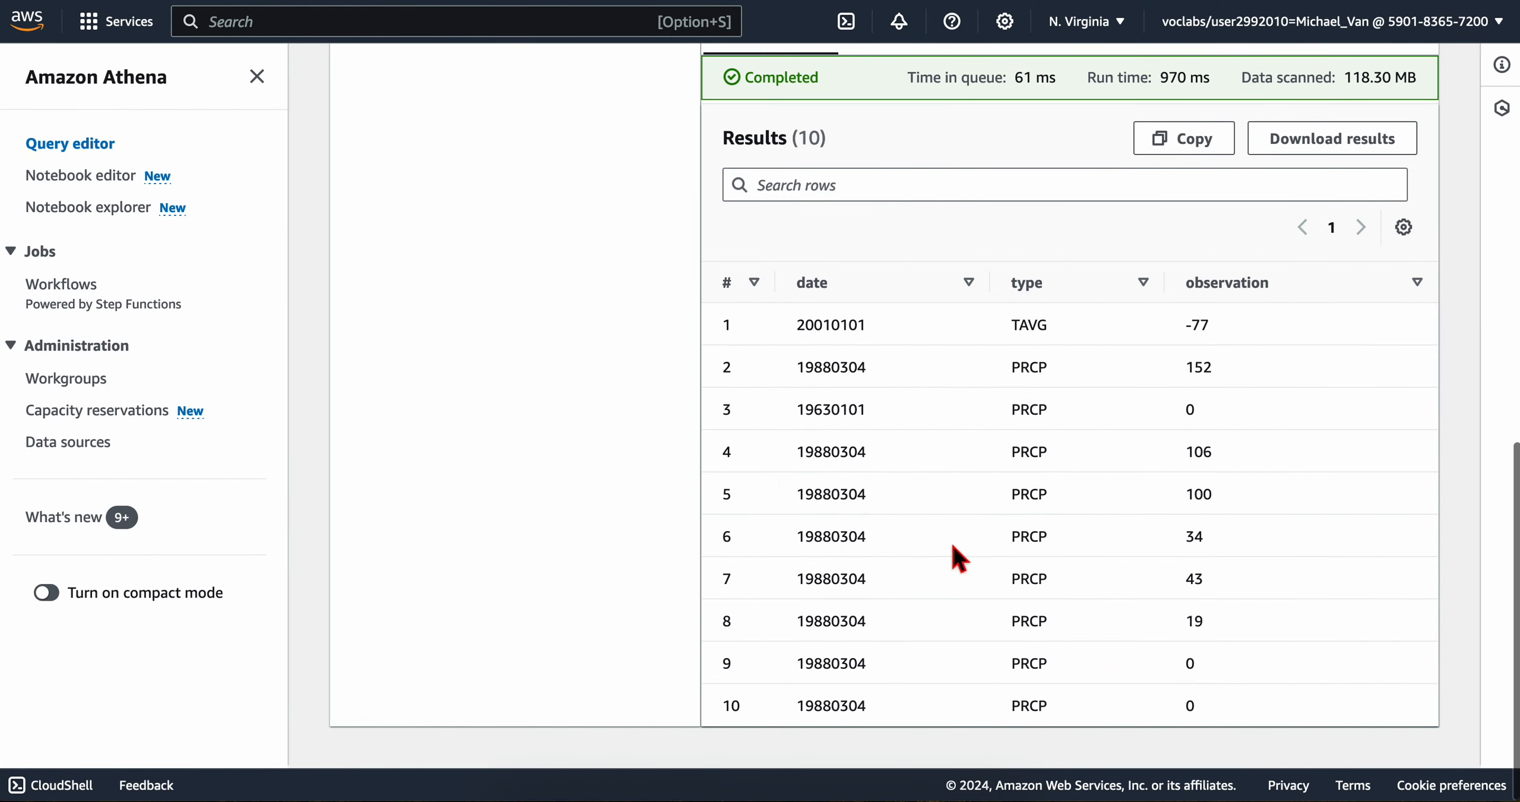
pyautogui.hotkey('ctrl', 'Left')
pyautogui.scroll(-5, 713, 407)
pyautogui.scroll(6, 719, 416)
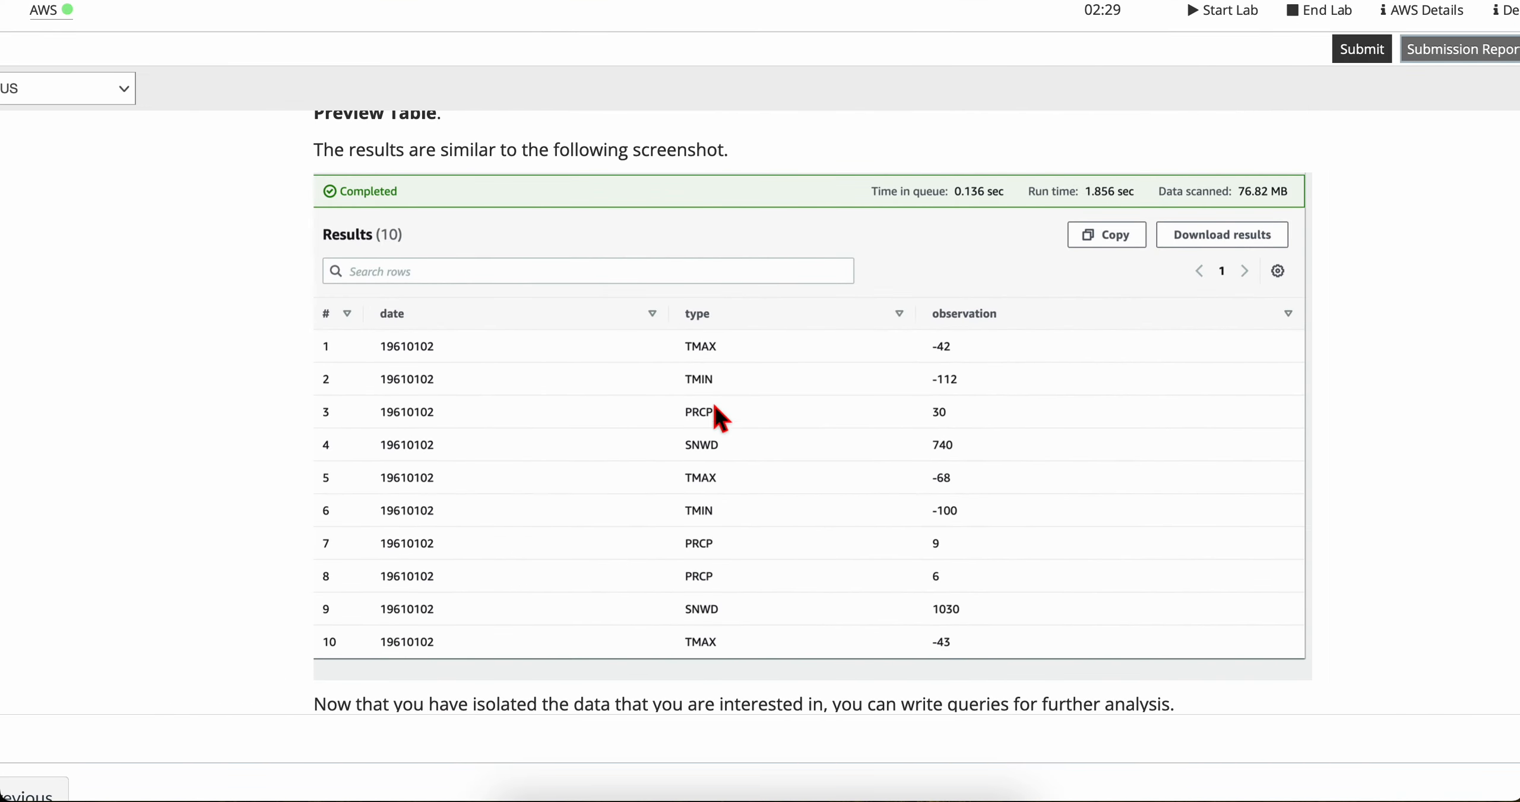
pyautogui.hotkey('ctrl', 'Right')
pyautogui.hotkey('ctrl', 'Left')
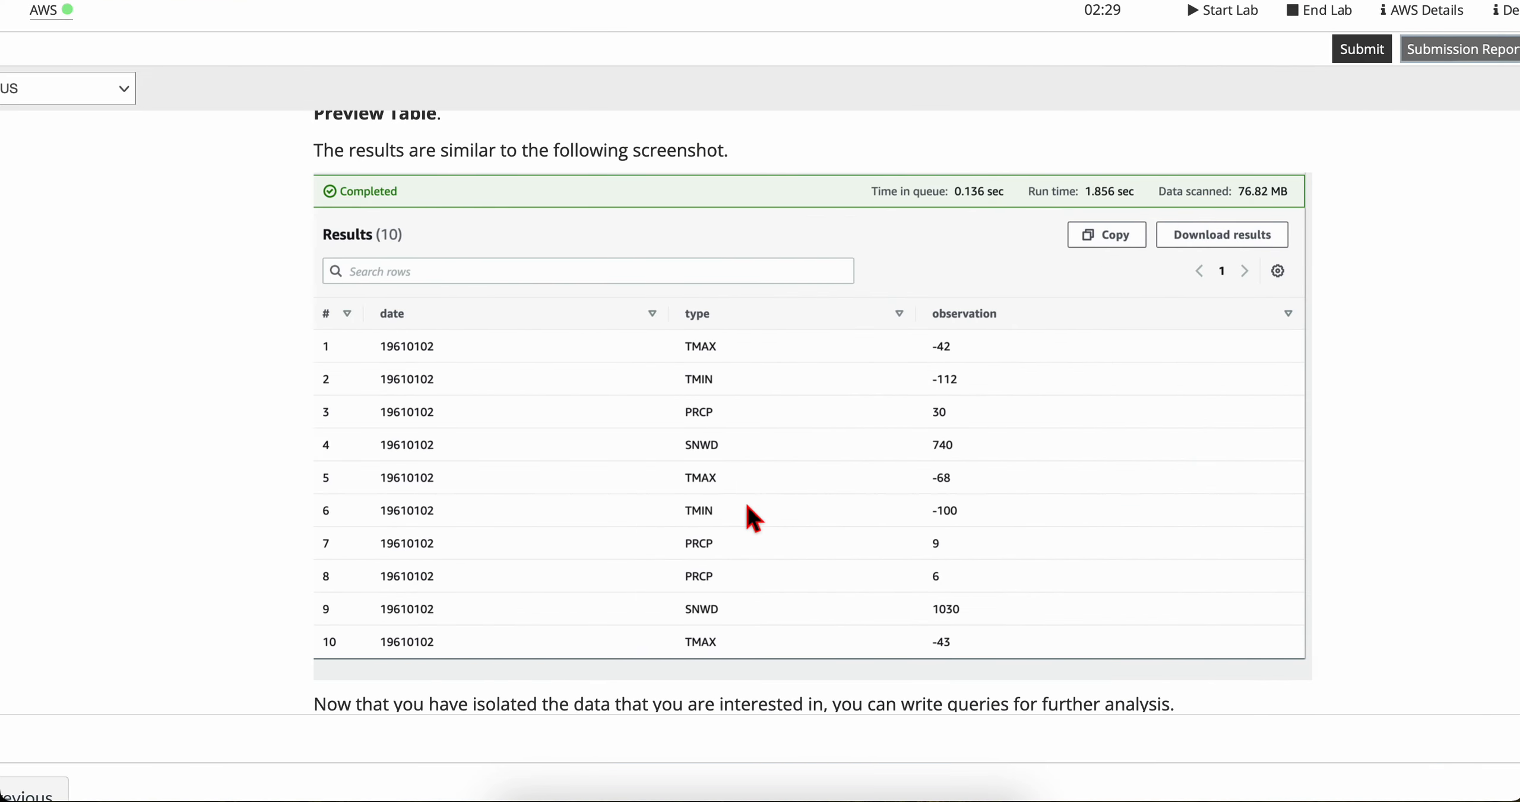
# Step: Read the lab's step 10 instructions for creating the TMAX view from the late20th table
pyautogui.scroll(-5, 600, 530)
pyautogui.doubleClick(368, 404)
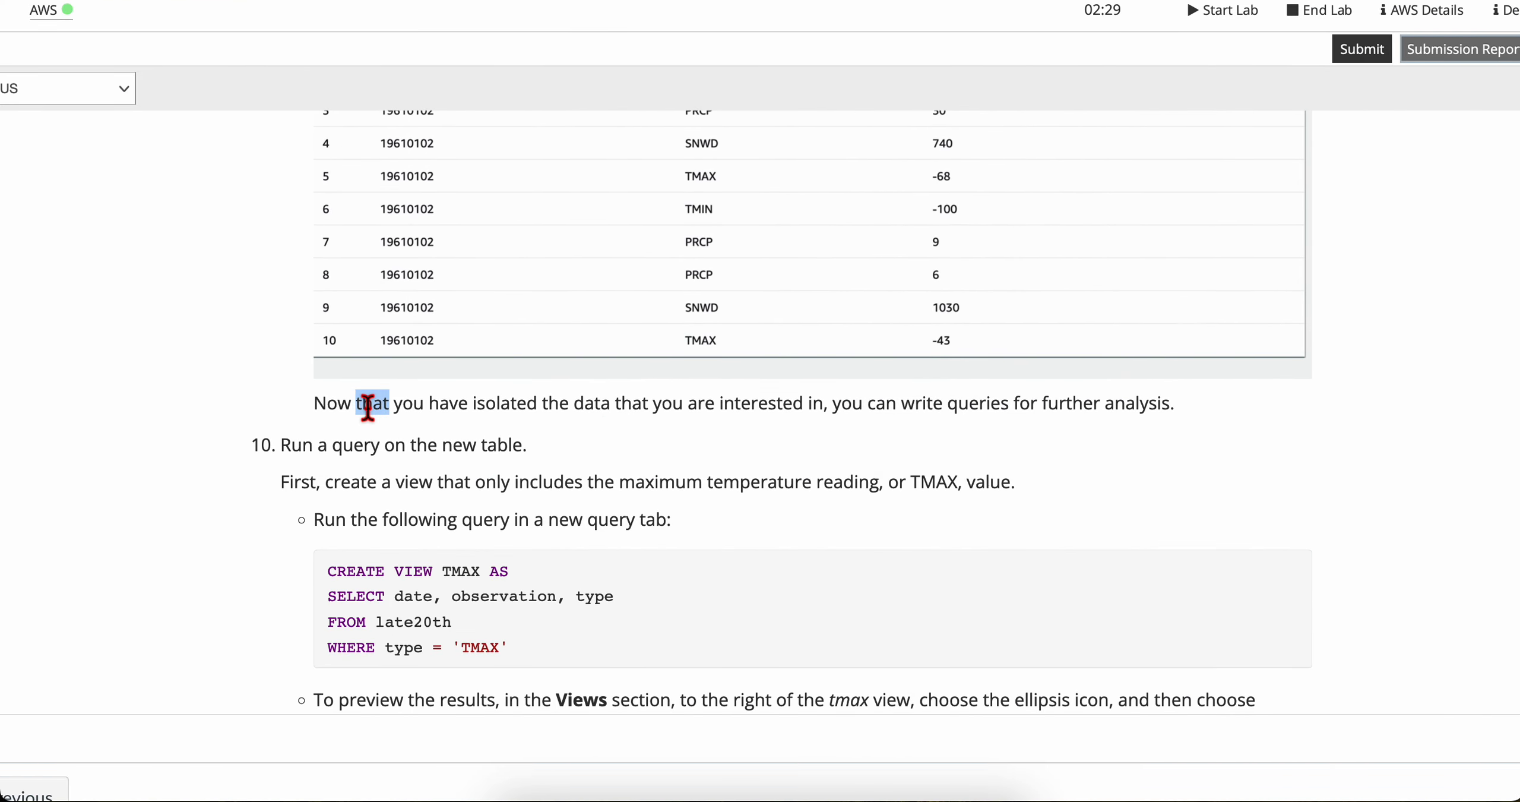
pyautogui.tripleClick(368, 404)
pyautogui.scroll(-2, 502, 463)
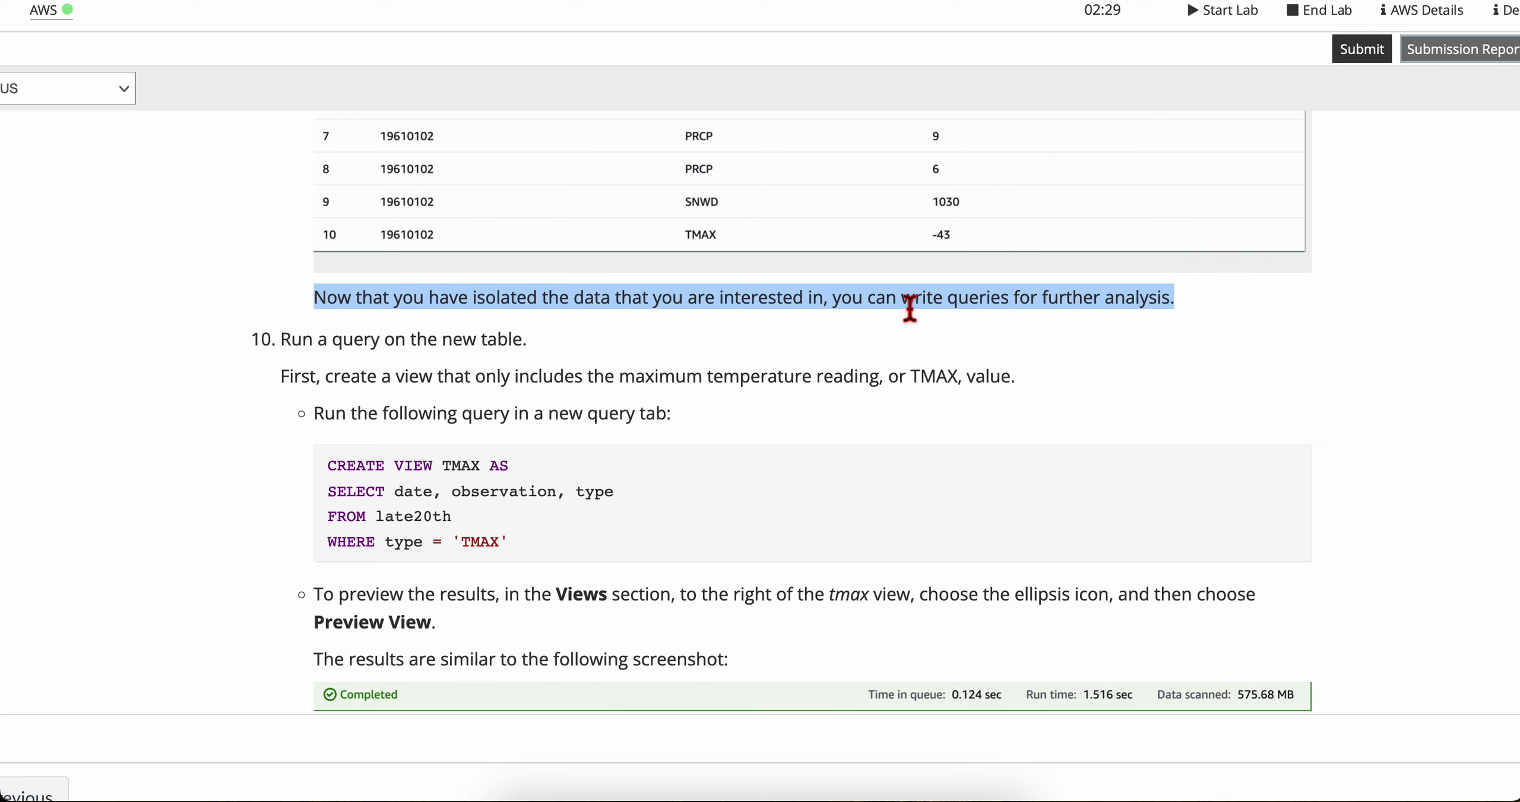
# Step: Review the lab's wording on querying the new table and running the maximum-temperature view statement in a new query tab
pyautogui.click(516, 395)
pyautogui.scroll(-2, 360, 416)
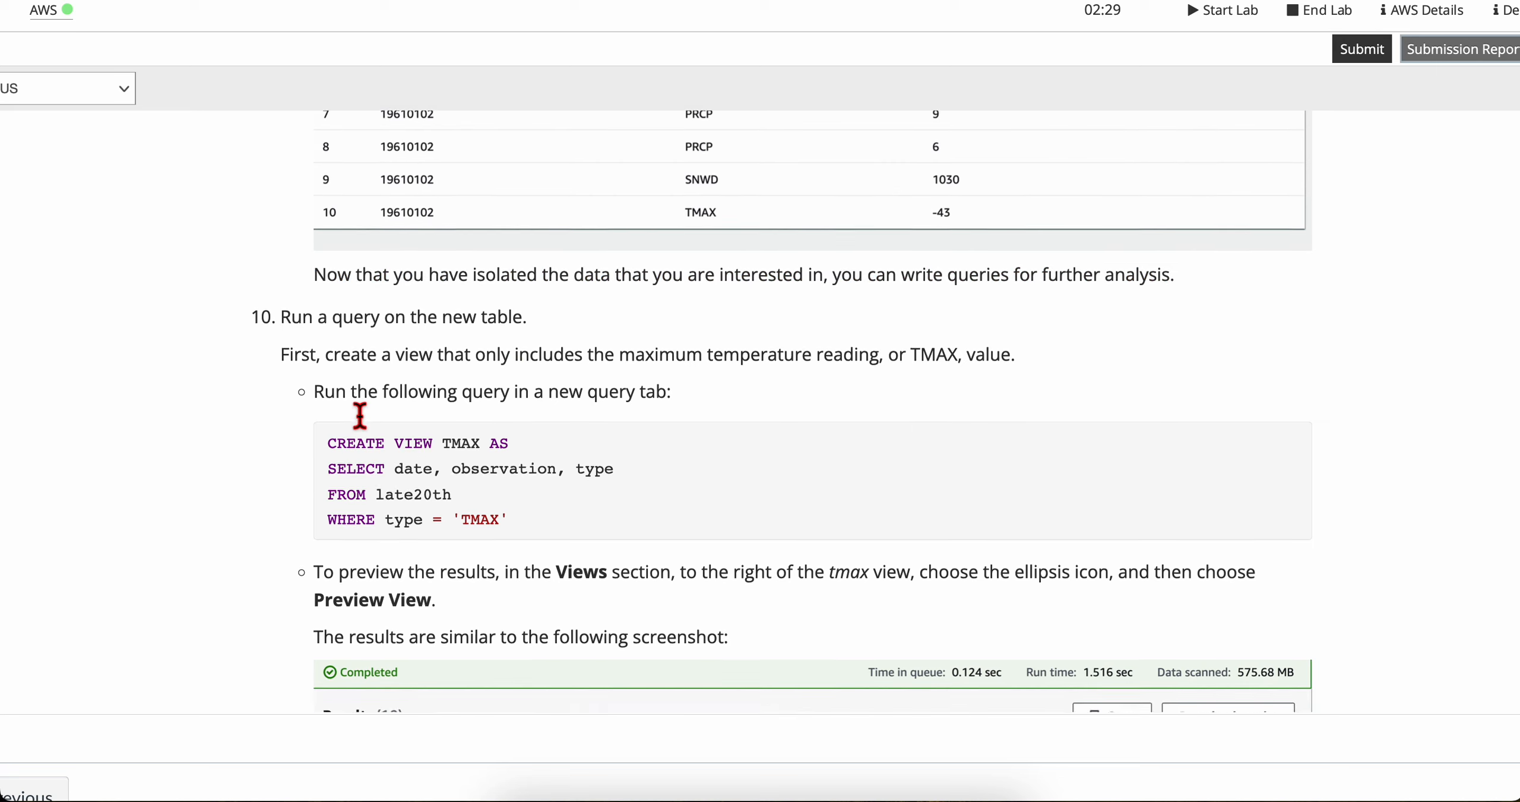
pyautogui.moveTo(292, 242); pyautogui.dragTo(501, 243)
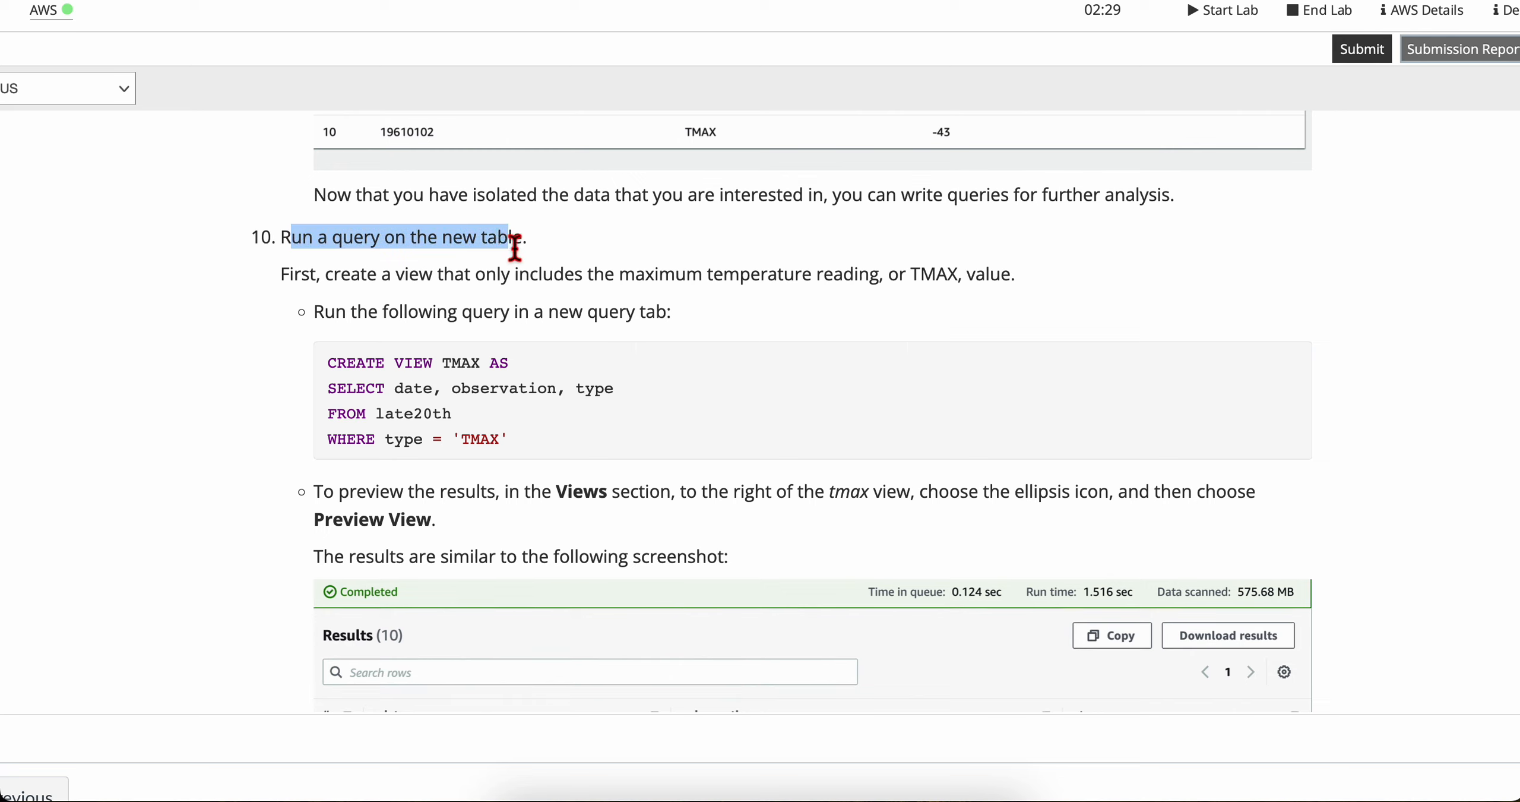
pyautogui.click(514, 247)
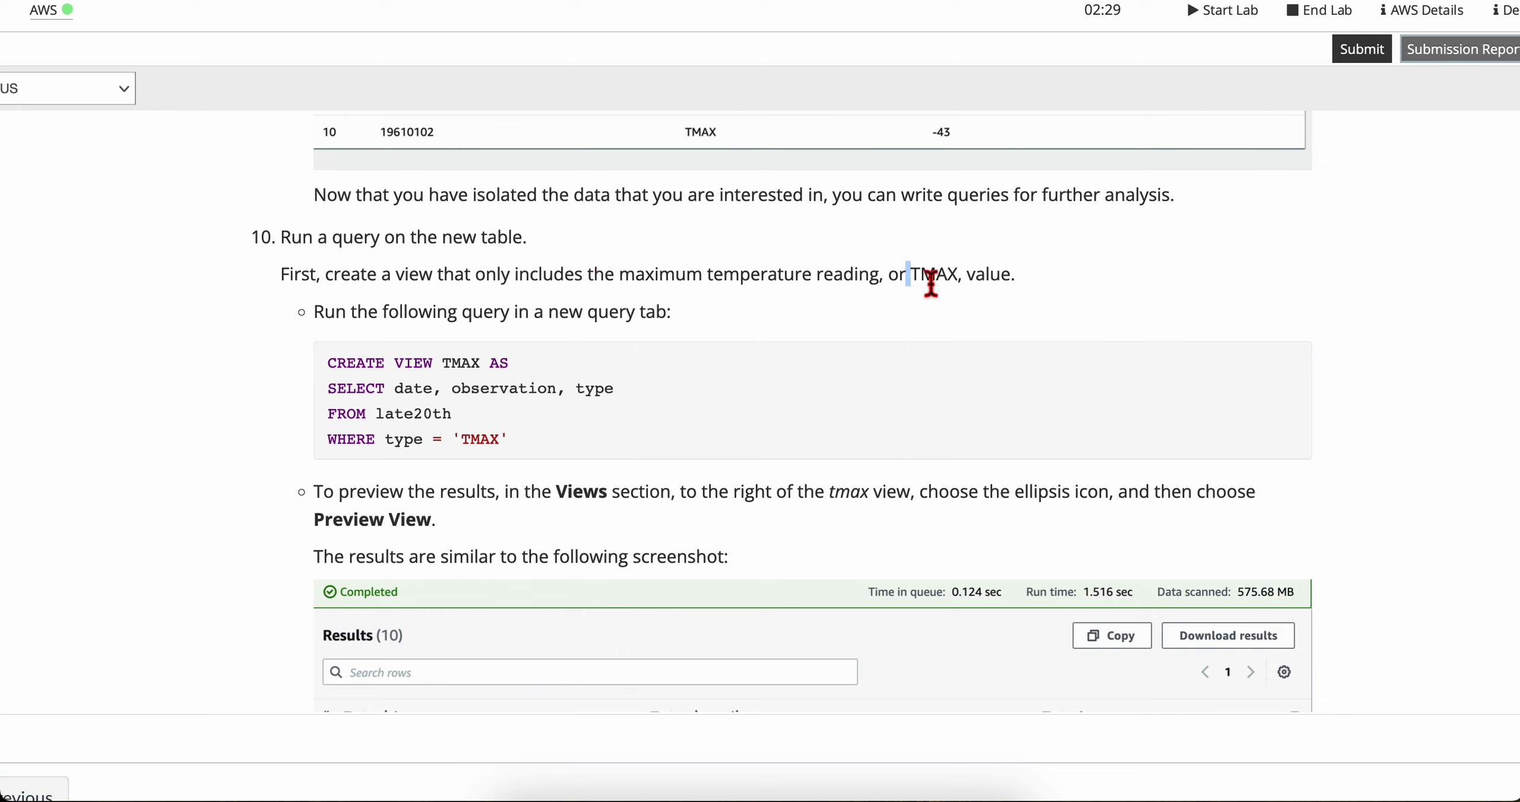
pyautogui.moveTo(932, 284); pyautogui.dragTo(970, 285)
pyautogui.click(1009, 289)
pyautogui.moveTo(324, 320); pyautogui.dragTo(713, 324)
pyautogui.click(712, 323)
pyautogui.scroll(1, 707, 329)
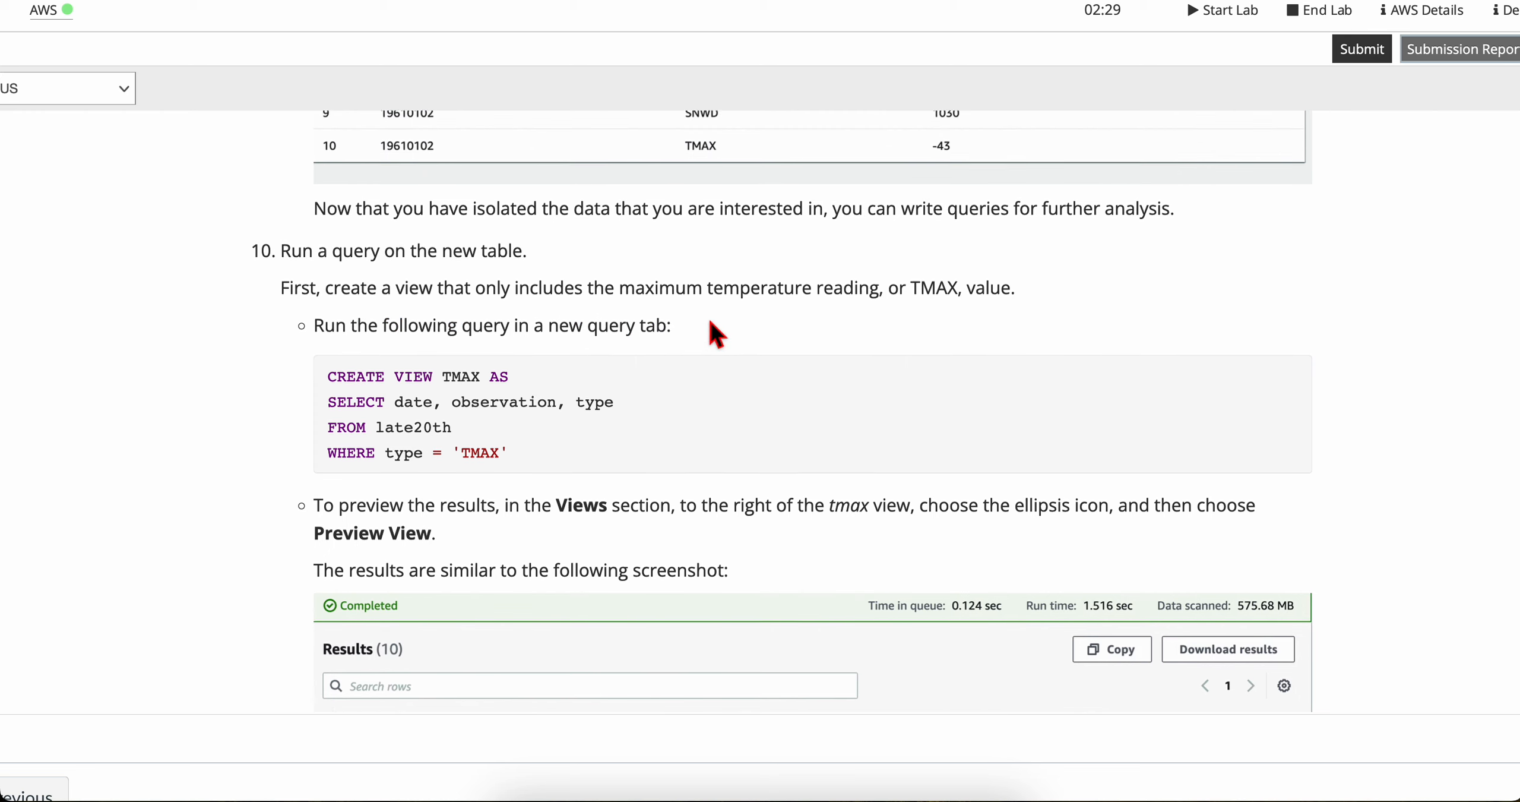
pyautogui.scroll(-2, 707, 329)
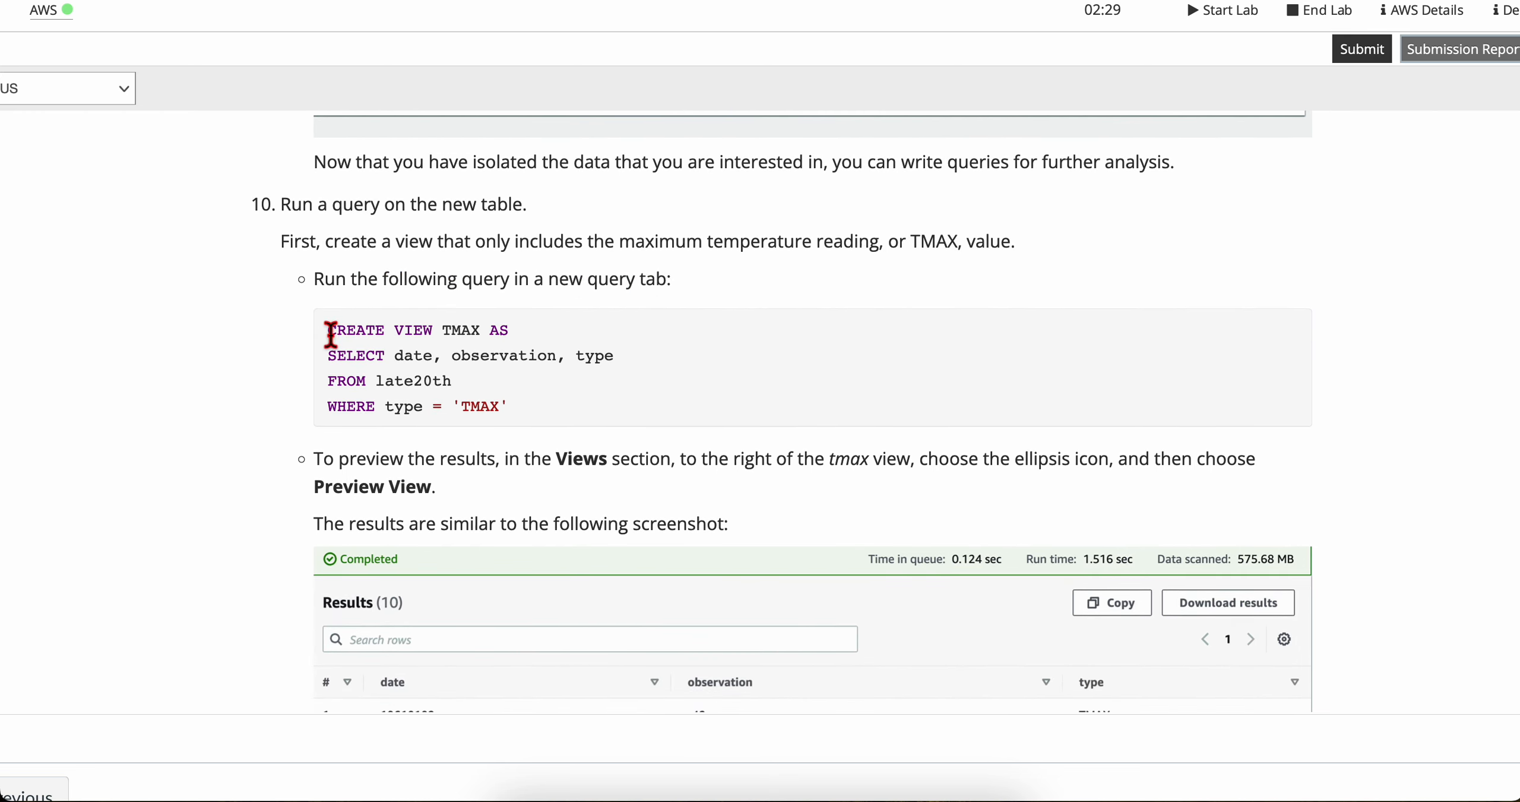
# Step: Copy the lab's CREATE VIEW TMAX statement and paste it into a new query tab in Athena
pyautogui.moveTo(330, 334); pyautogui.dragTo(575, 451)
pyautogui.hotkey('ctrl', 'c')
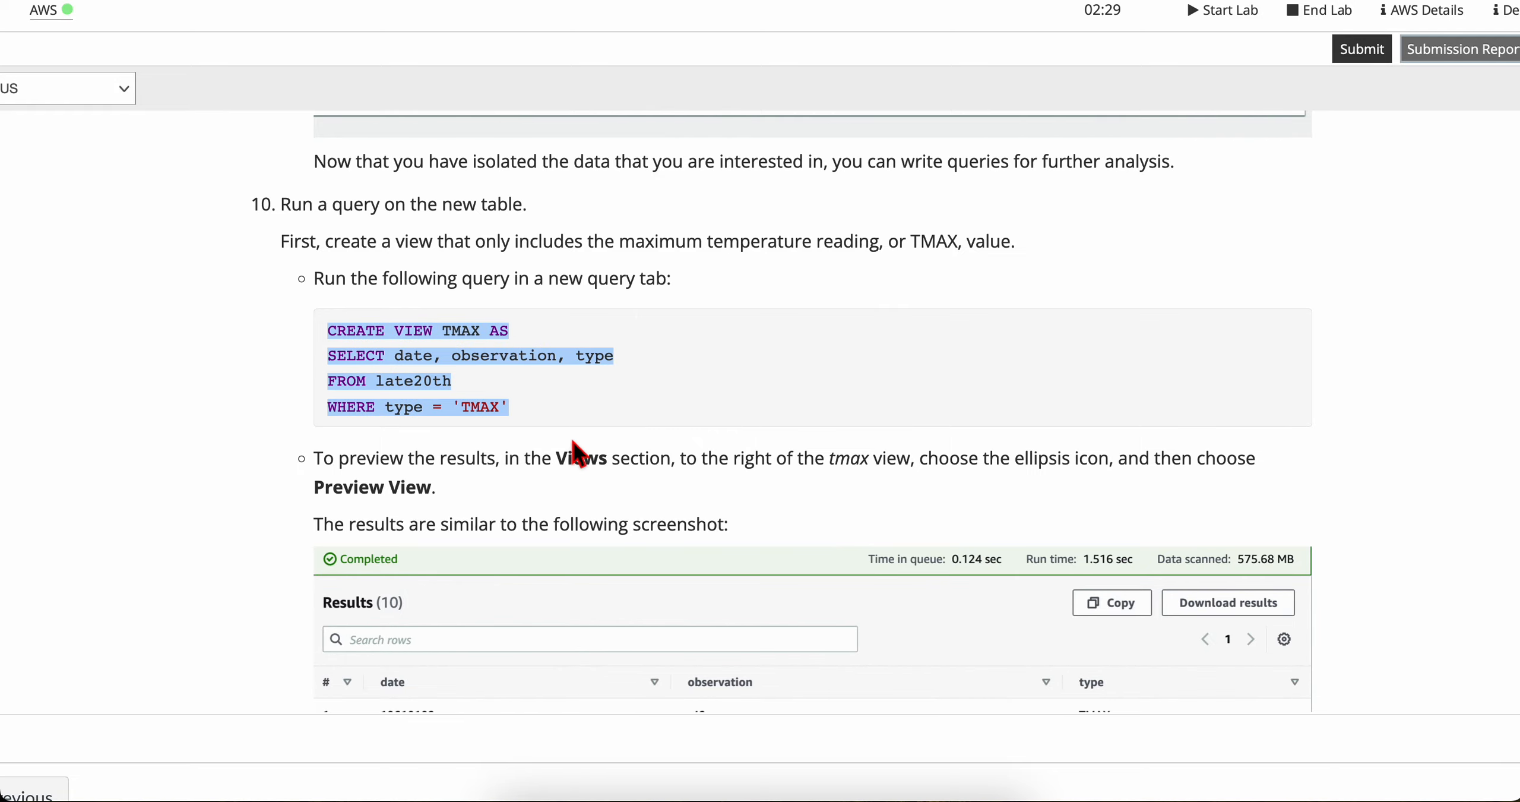
pyautogui.hotkey('ctrl', 'Right')
pyautogui.scroll(5, 705, 453)
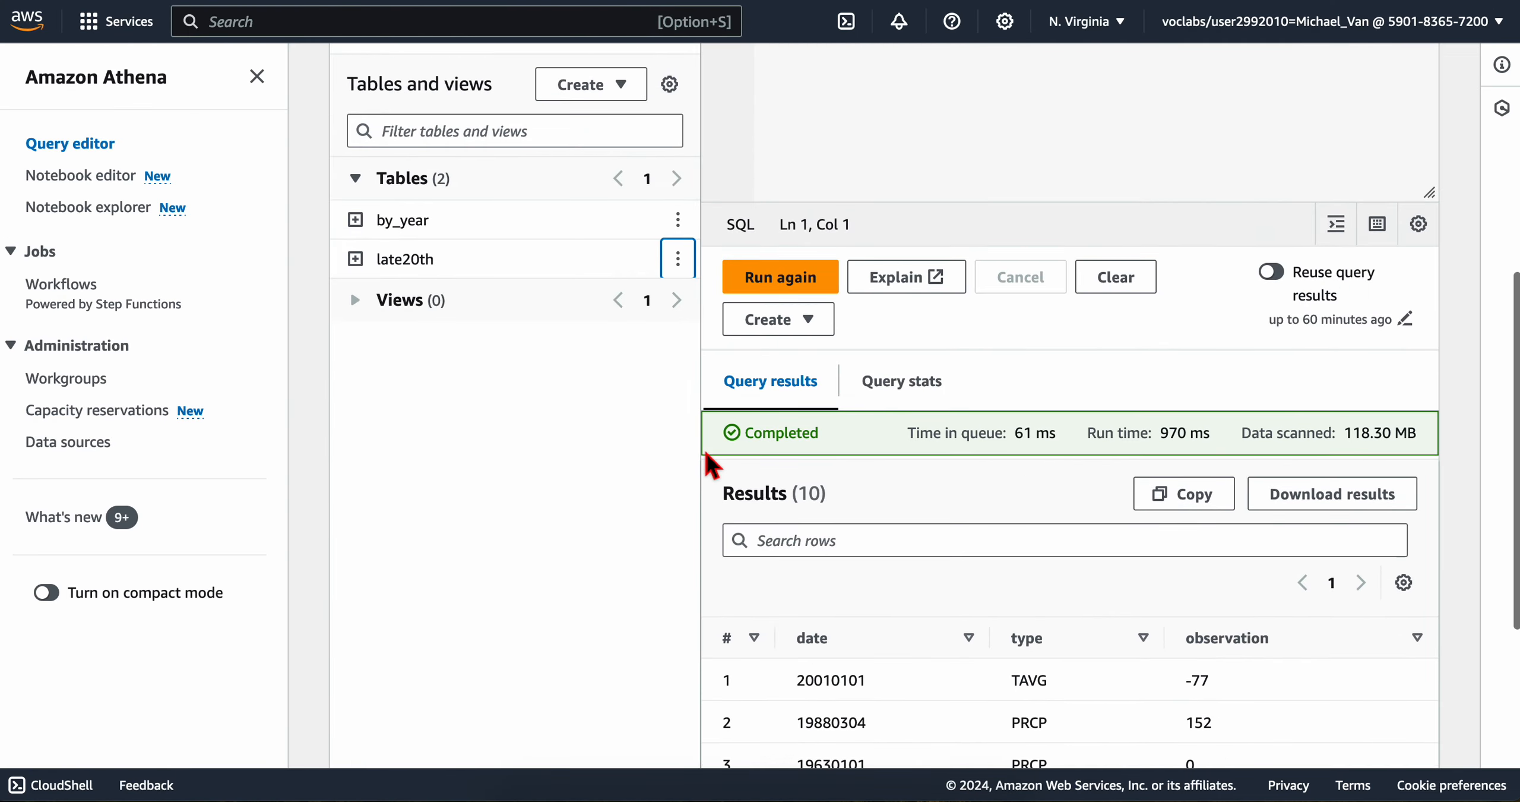
pyautogui.scroll(8, 707, 454)
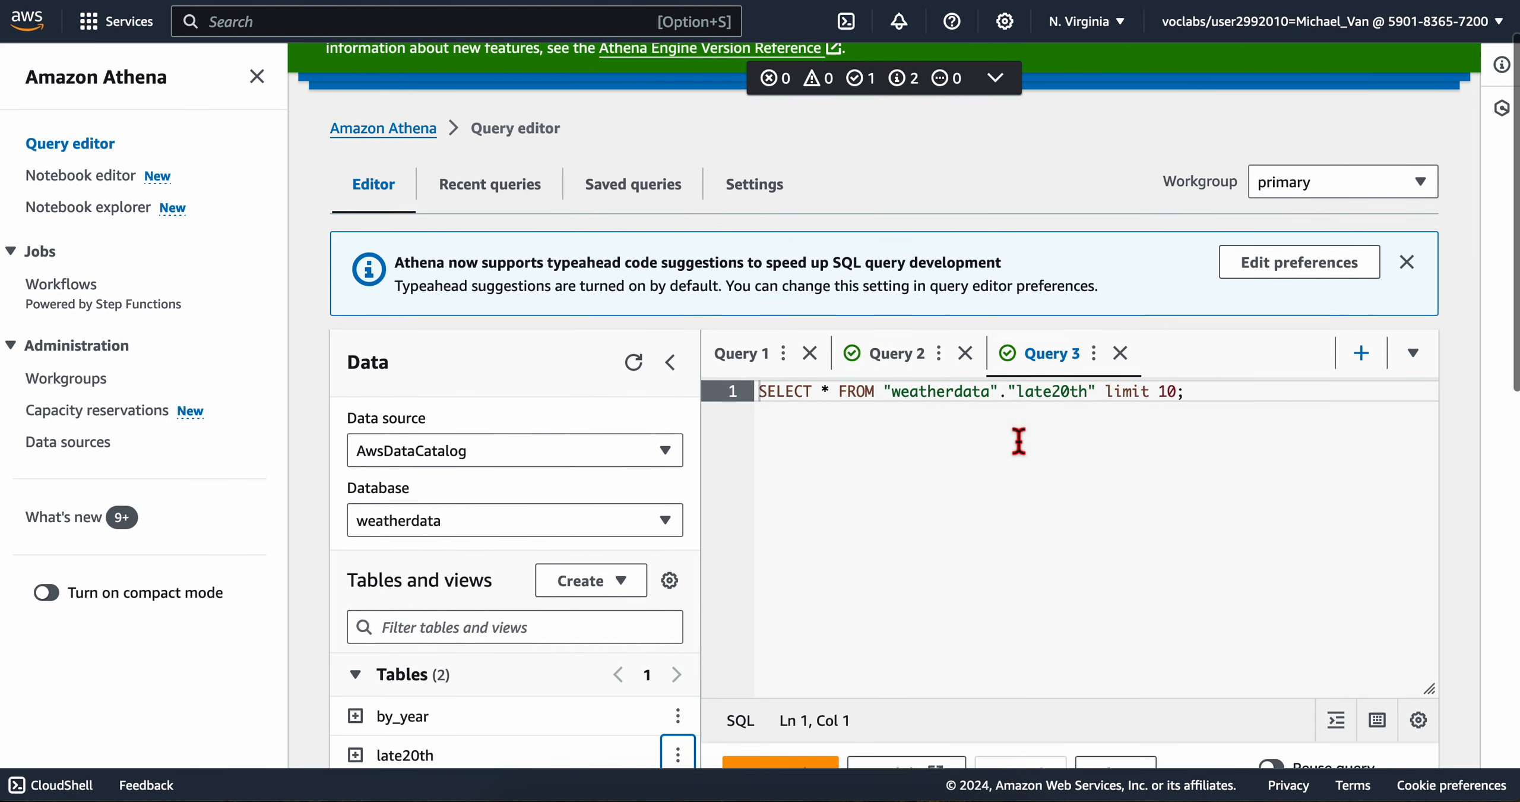
pyautogui.click(1361, 353)
pyautogui.hotkey('ctrl', 'v')
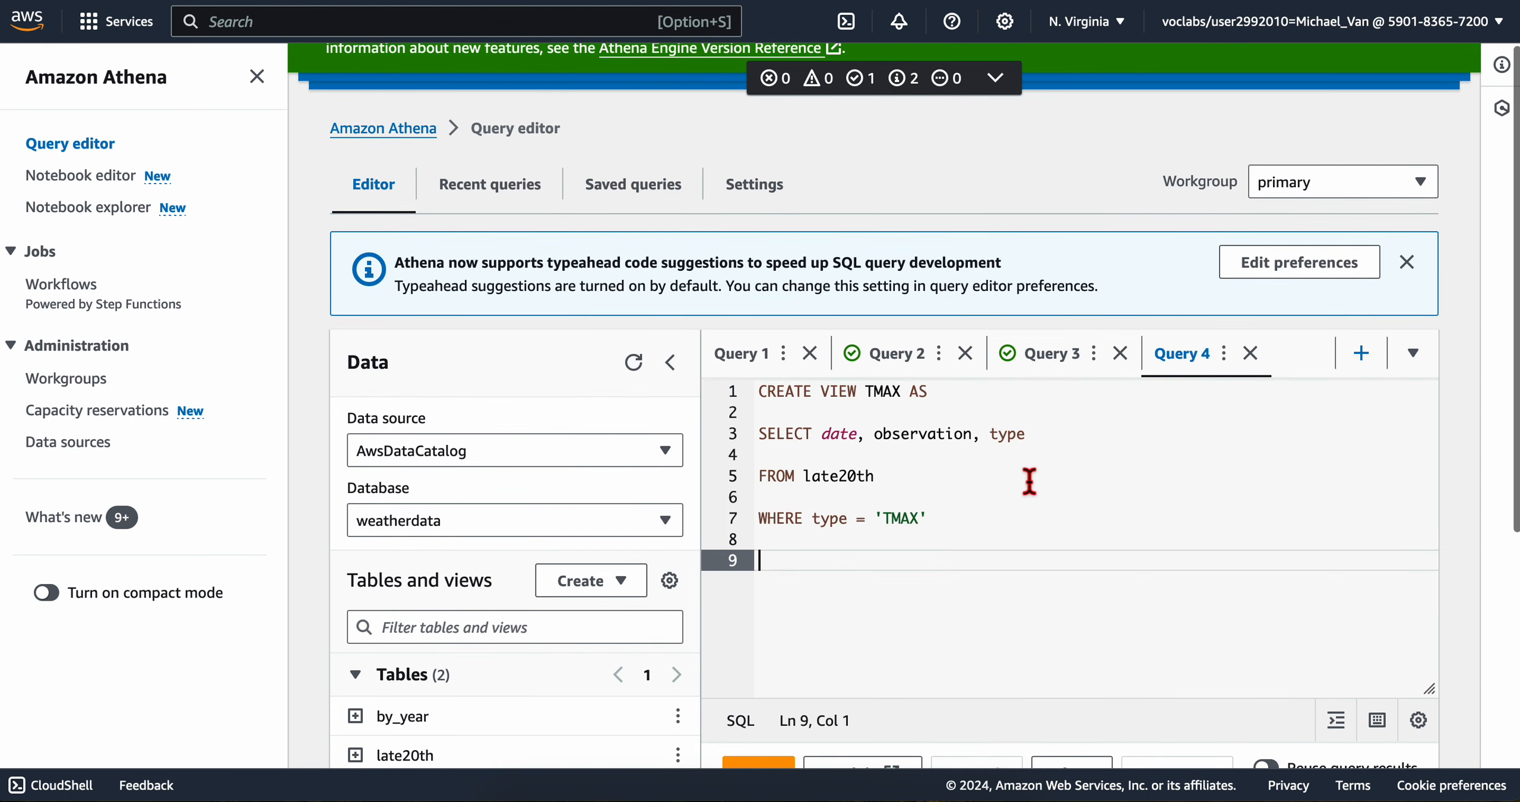
# Step: Remove the blank lines after the WHERE type = 'TMAX' line and run the statement to create the view
pyautogui.scroll(-1, 991, 536)
pyautogui.press('BackSpace')
pyautogui.press('BackSpace')
pyautogui.scroll(-4, 774, 585)
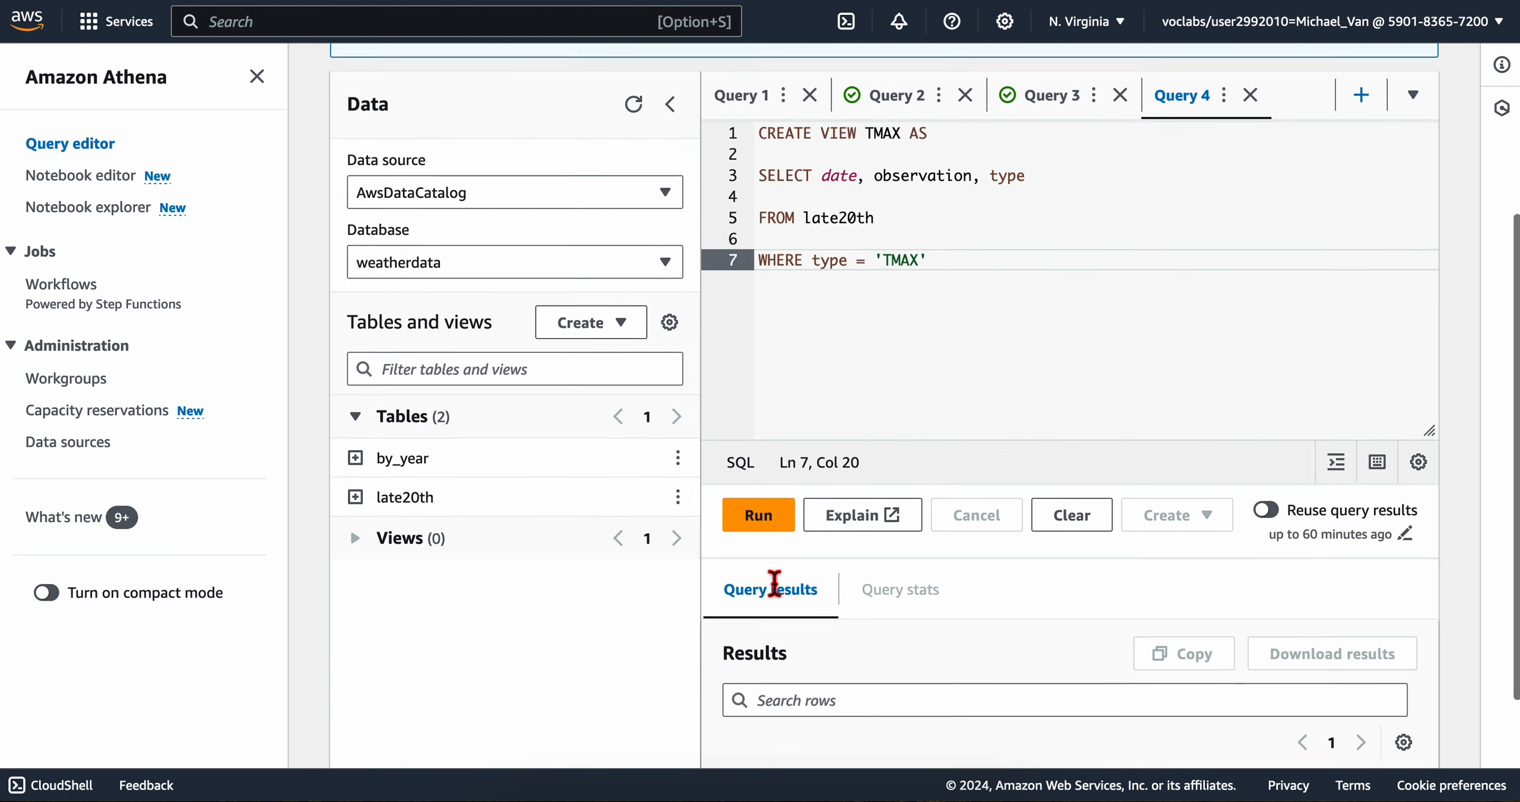
pyautogui.click(757, 517)
pyautogui.scroll(-3, 754, 605)
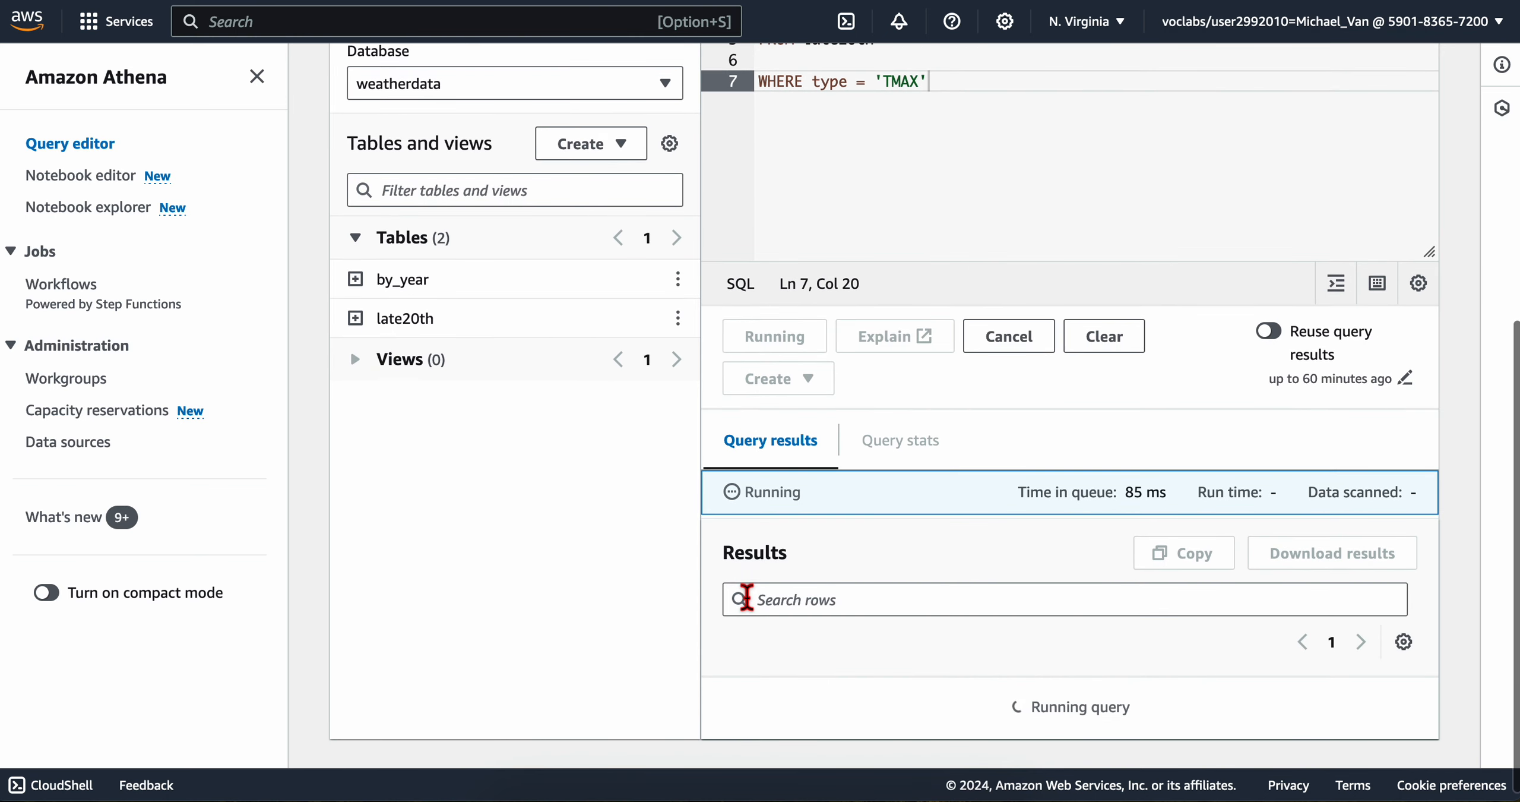
pyautogui.scroll(-1, 825, 609)
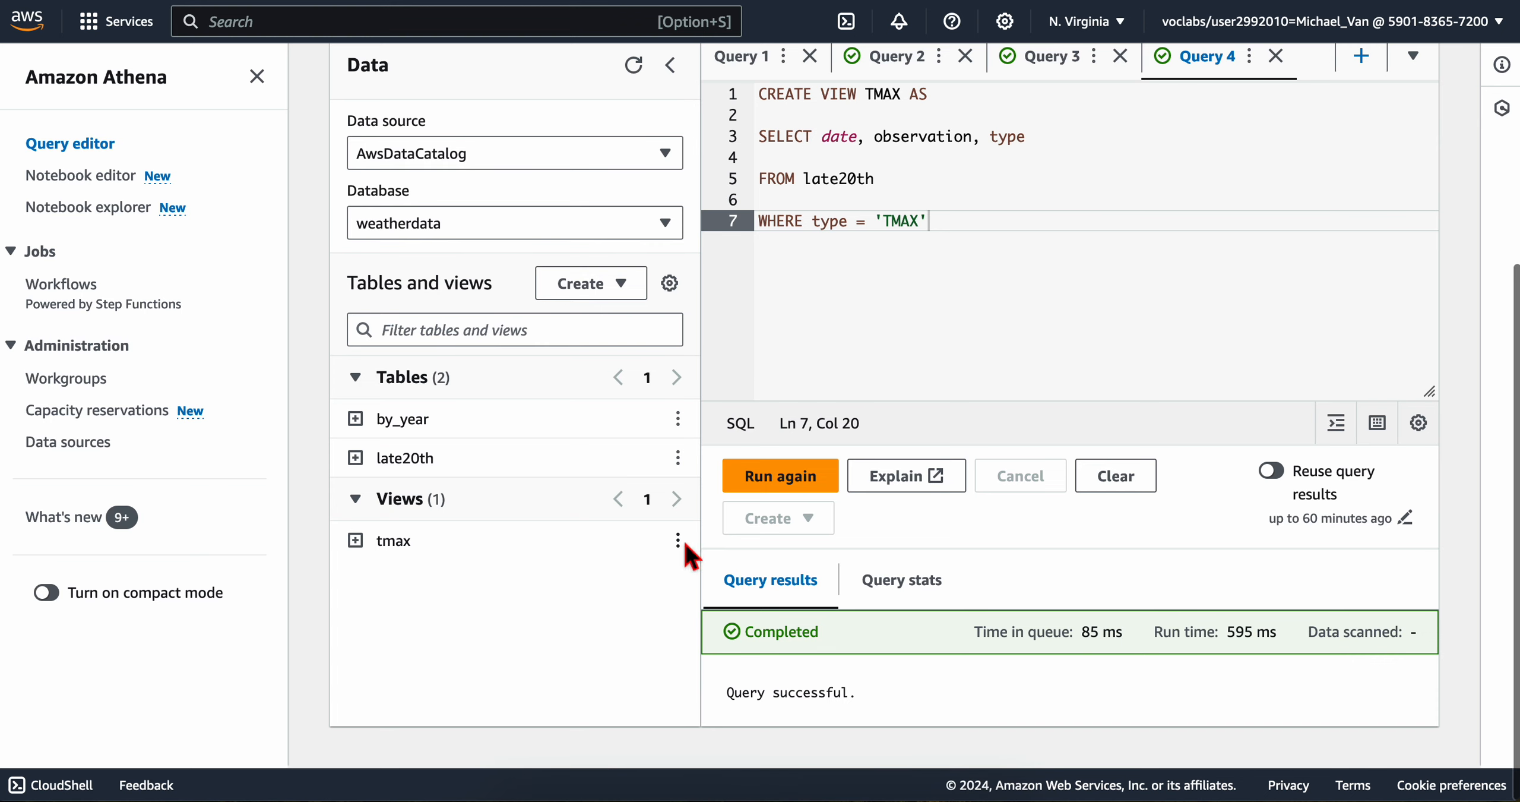
# Step: Preview the tmax view and bring its result rows into view
pyautogui.rightClick(683, 542)
pyautogui.click(643, 563)
pyautogui.click(678, 540)
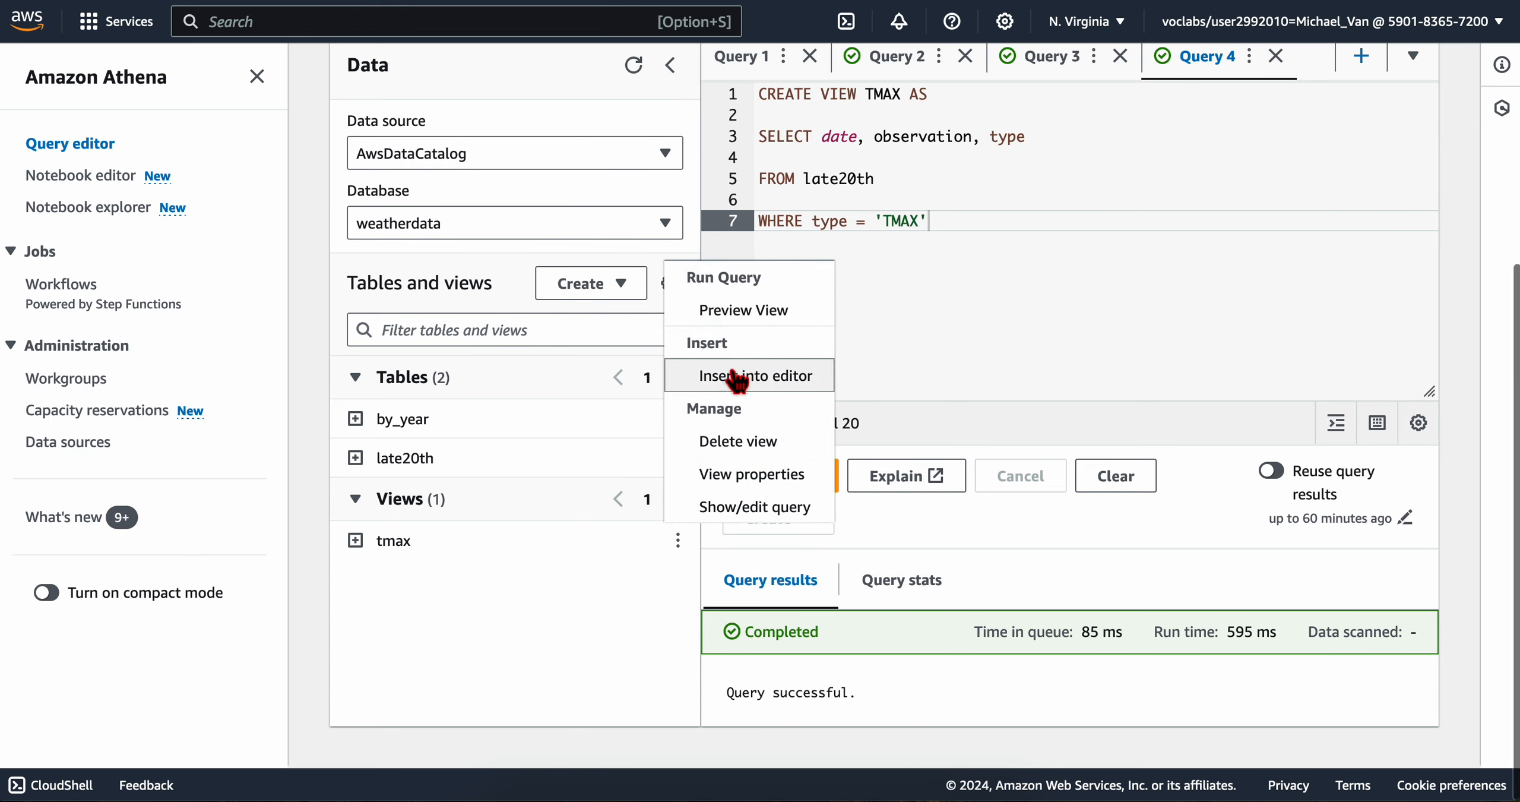
pyautogui.click(737, 319)
pyautogui.scroll(-3, 779, 445)
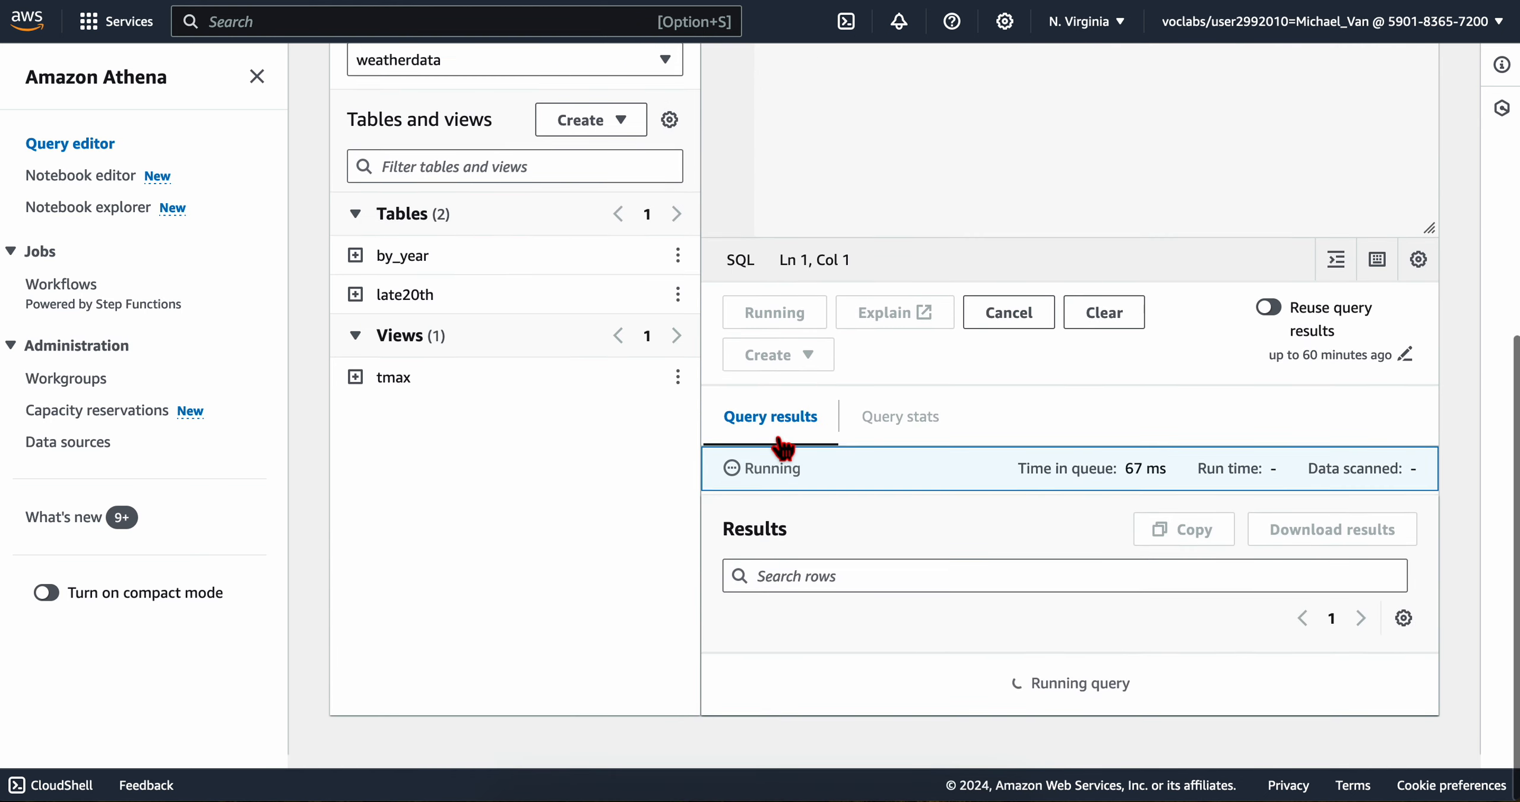
pyautogui.scroll(5, 779, 442)
pyautogui.scroll(-8, 779, 442)
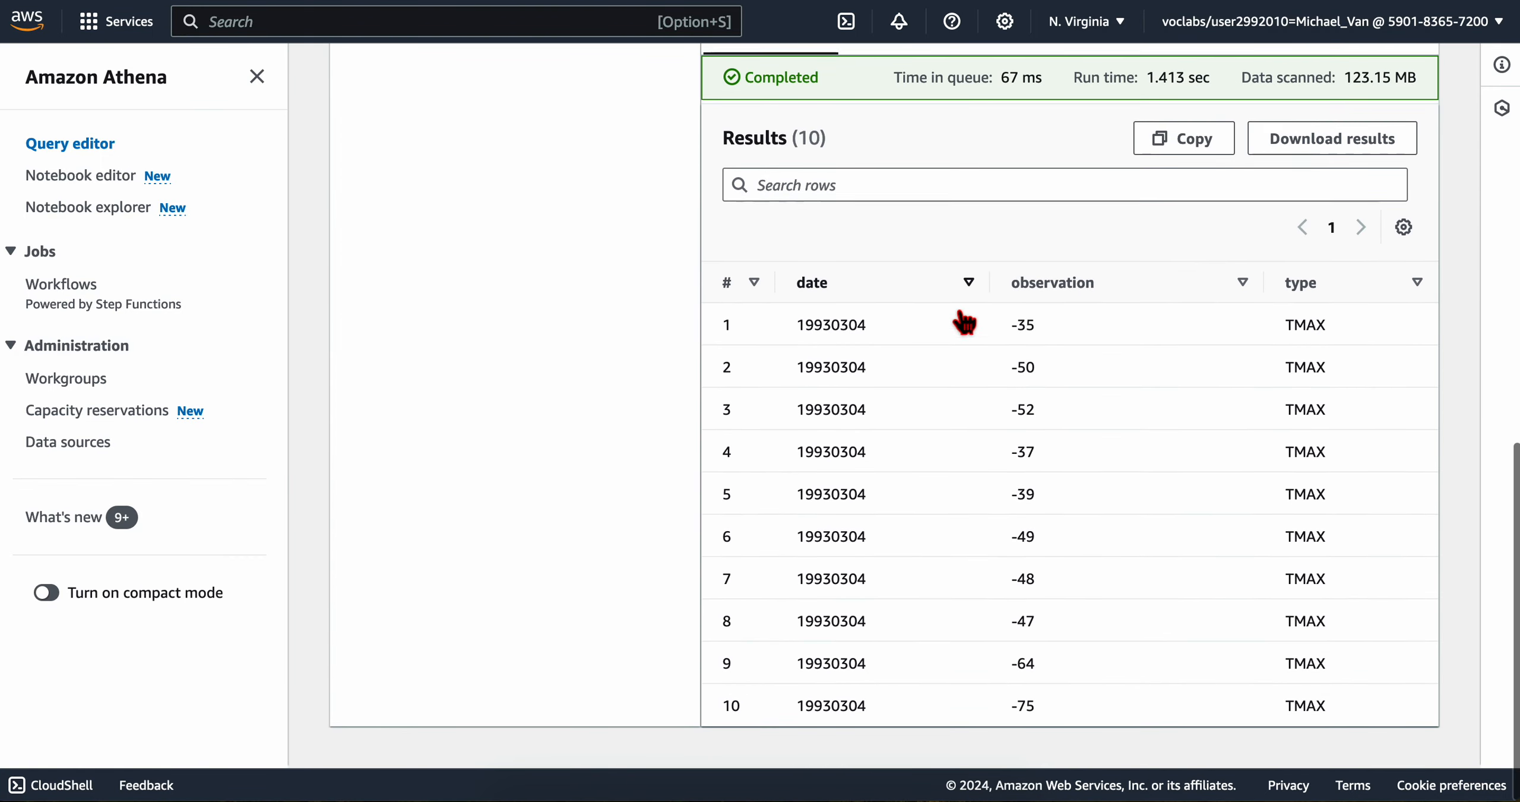
# Step: Return to the lab instructions and compare the tmax preview with the sample results shown there
pyautogui.hotkey('ctrl', 'Left')
pyautogui.scroll(-2, 480, 493)
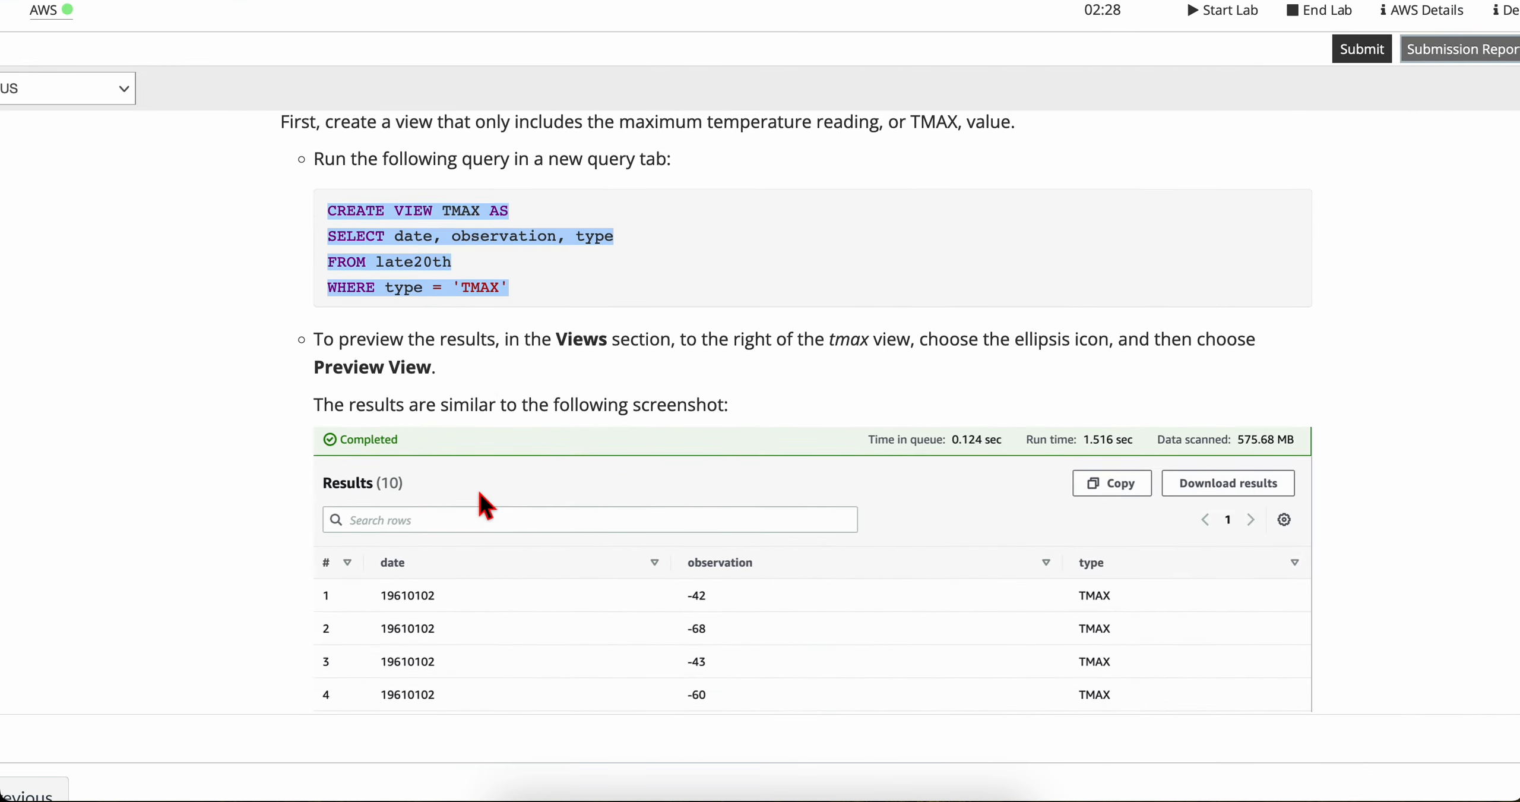
pyautogui.scroll(-2, 484, 505)
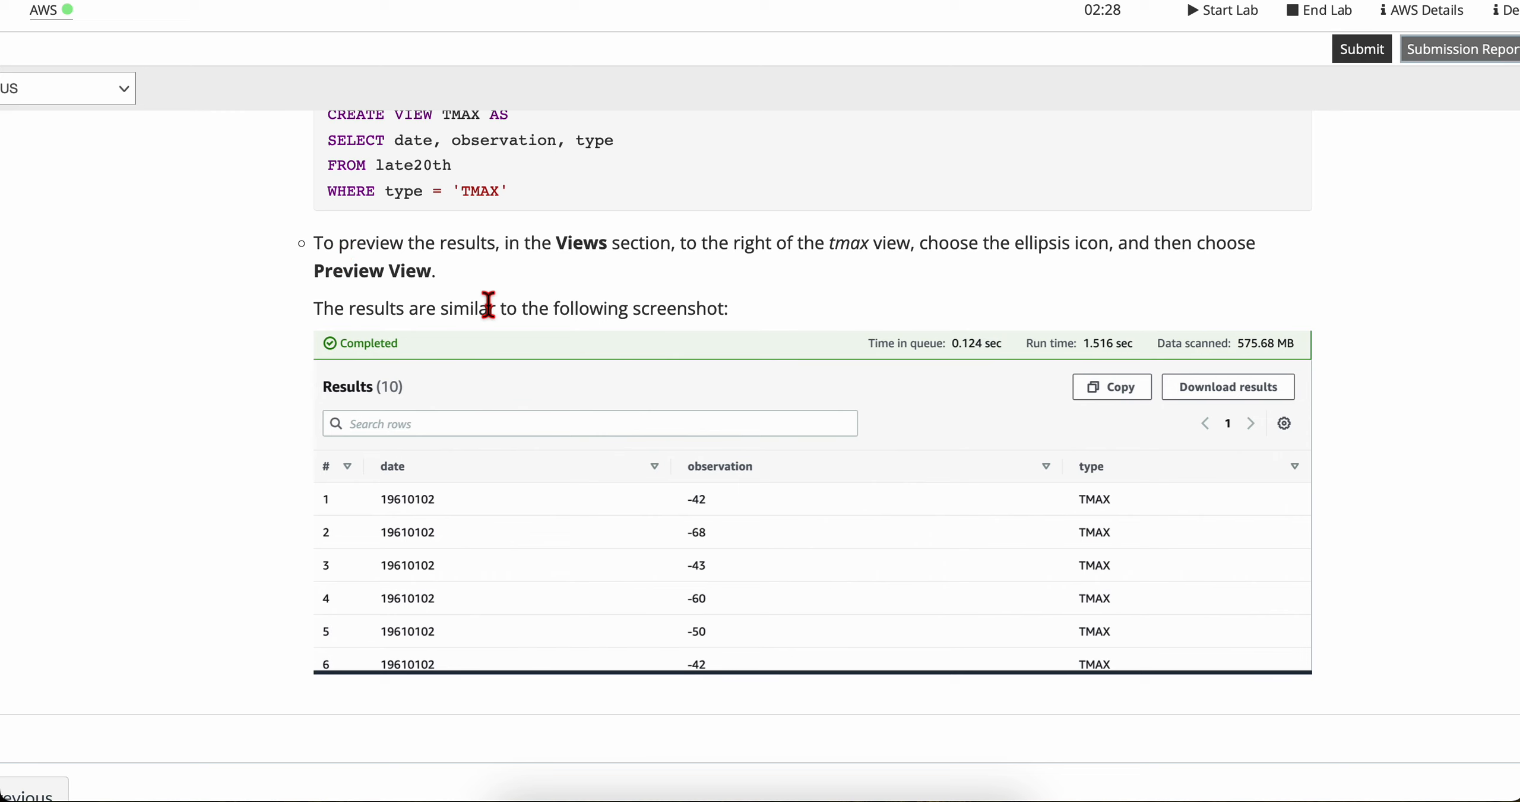
pyautogui.scroll(-1, 487, 306)
pyautogui.moveTo(688, 213); pyautogui.dragTo(439, 237)
pyautogui.click(796, 213)
pyautogui.click(439, 237)
pyautogui.scroll(-1, 424, 330)
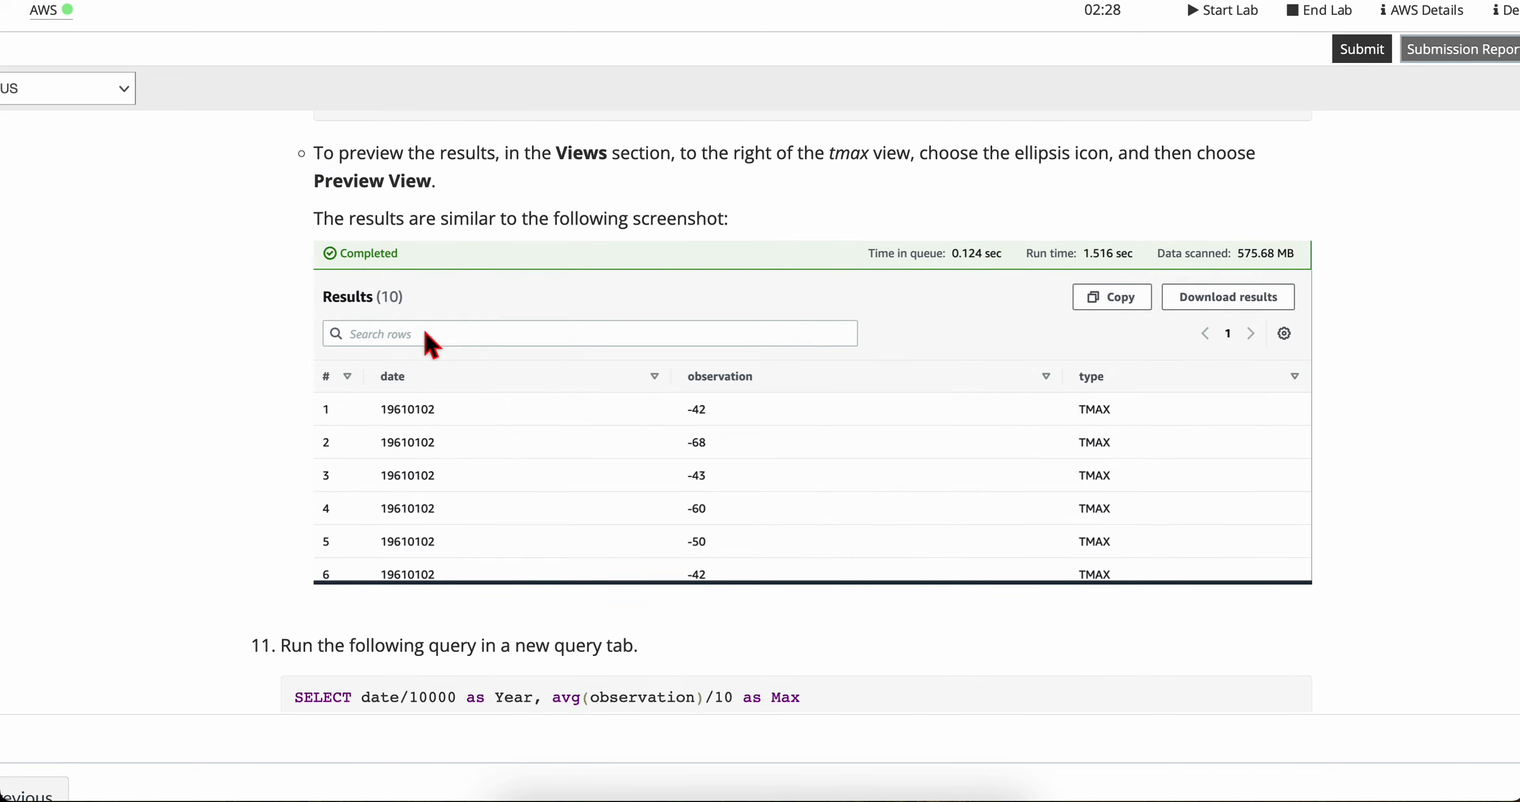
pyautogui.moveTo(320, 208); pyautogui.dragTo(745, 232)
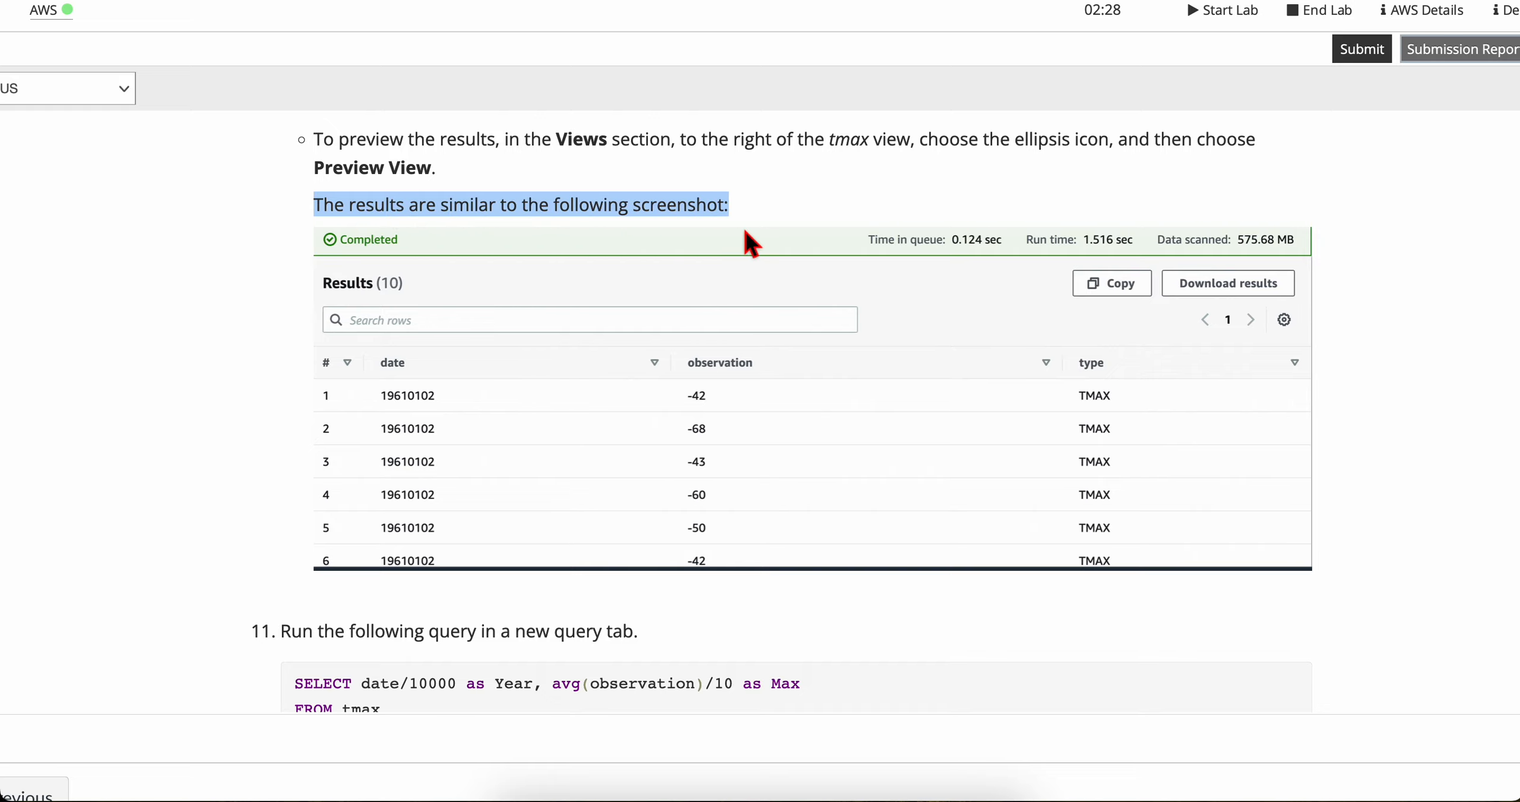
pyautogui.scroll(-3, 552, 532)
pyautogui.scroll(2, 552, 532)
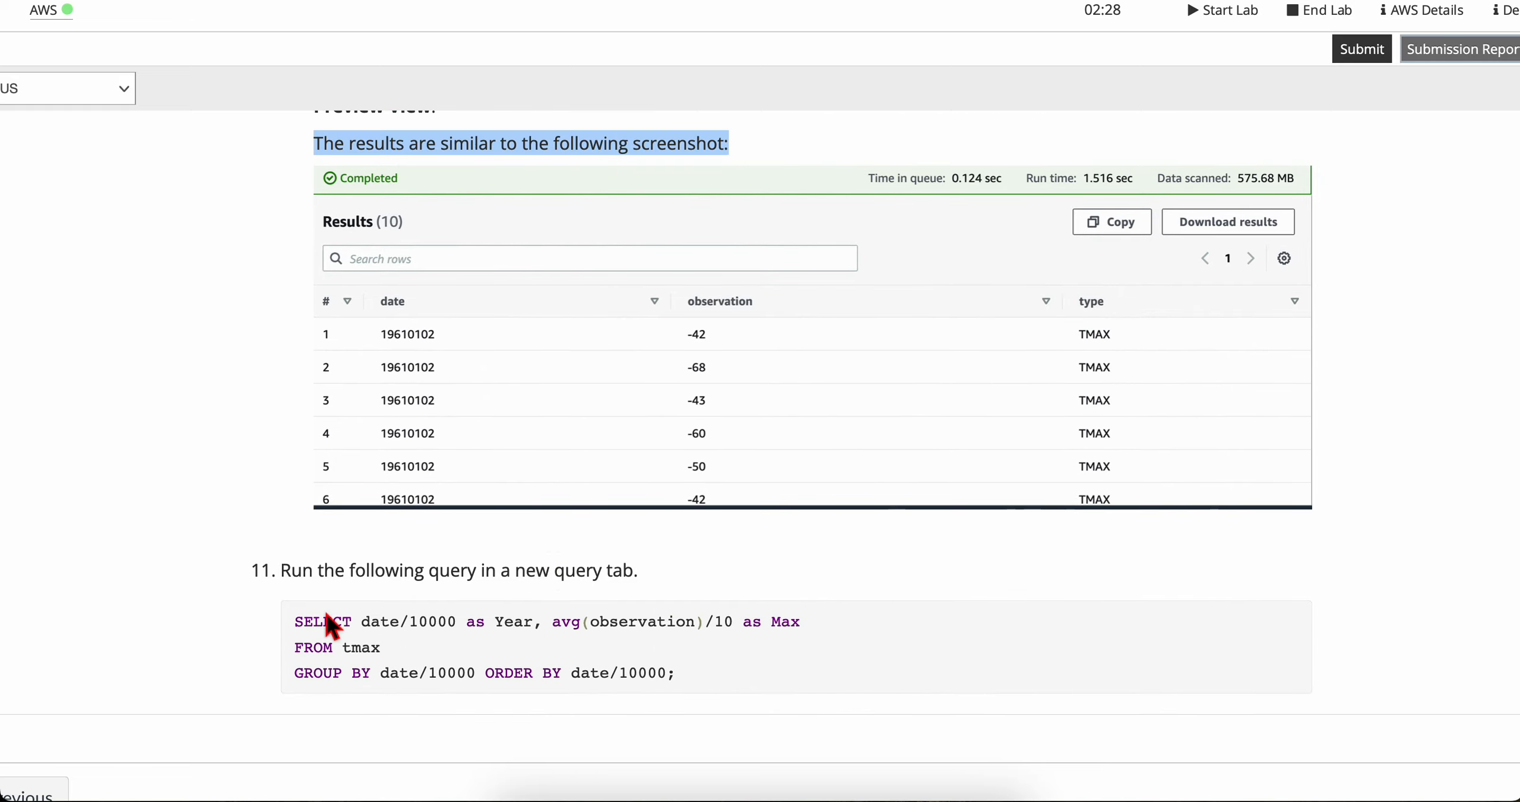
# Step: Copy the lab's step 11 query for the average maximum temperature per year and return to Athena
pyautogui.scroll(-1, 323, 606)
pyautogui.moveTo(289, 519); pyautogui.dragTo(671, 516)
pyautogui.click(672, 516)
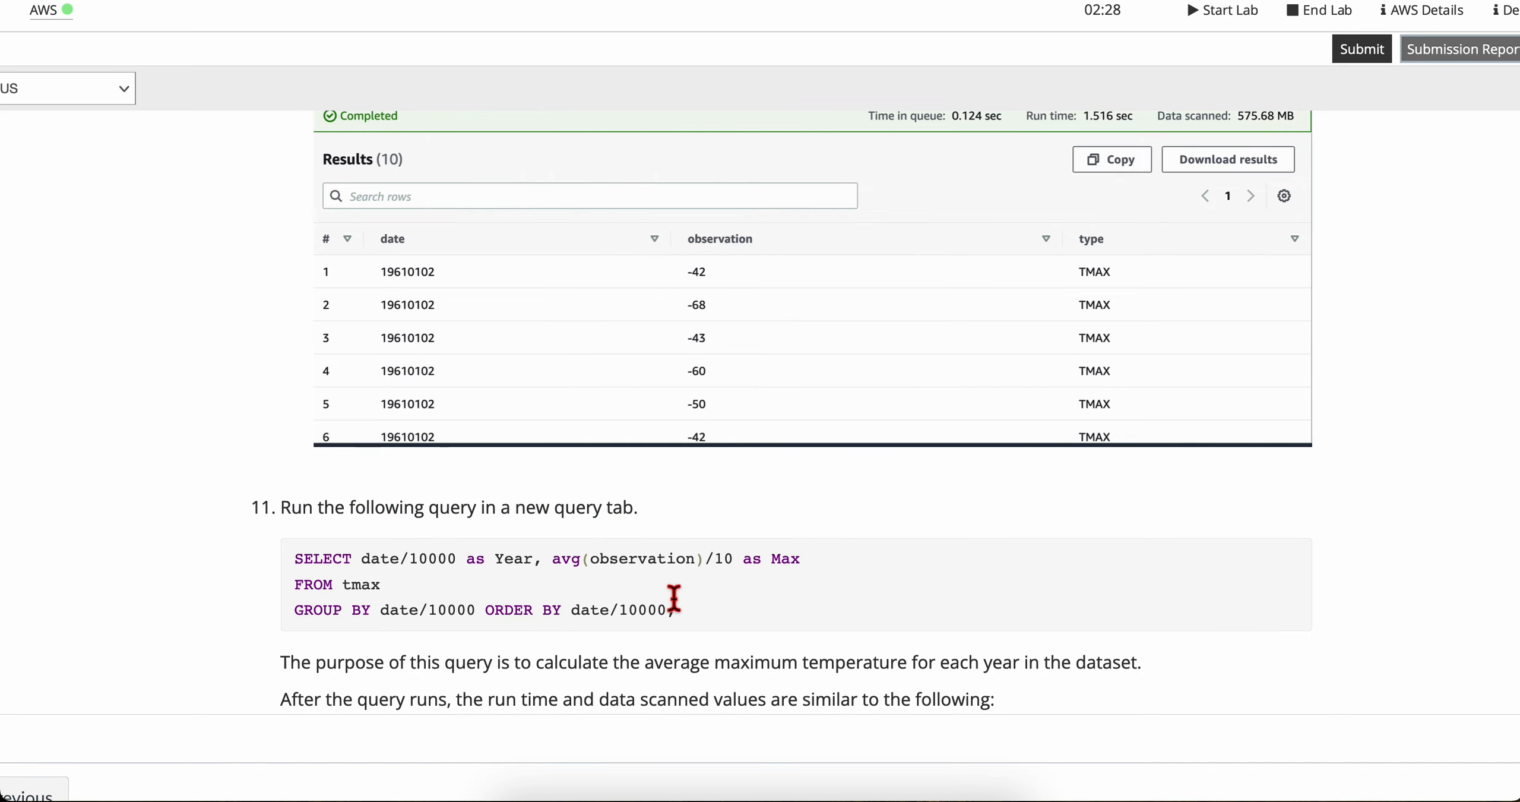
pyautogui.moveTo(634, 622); pyautogui.dragTo(272, 545)
pyautogui.press('super+c')
pyautogui.hotkey('ctrl', 'Right')
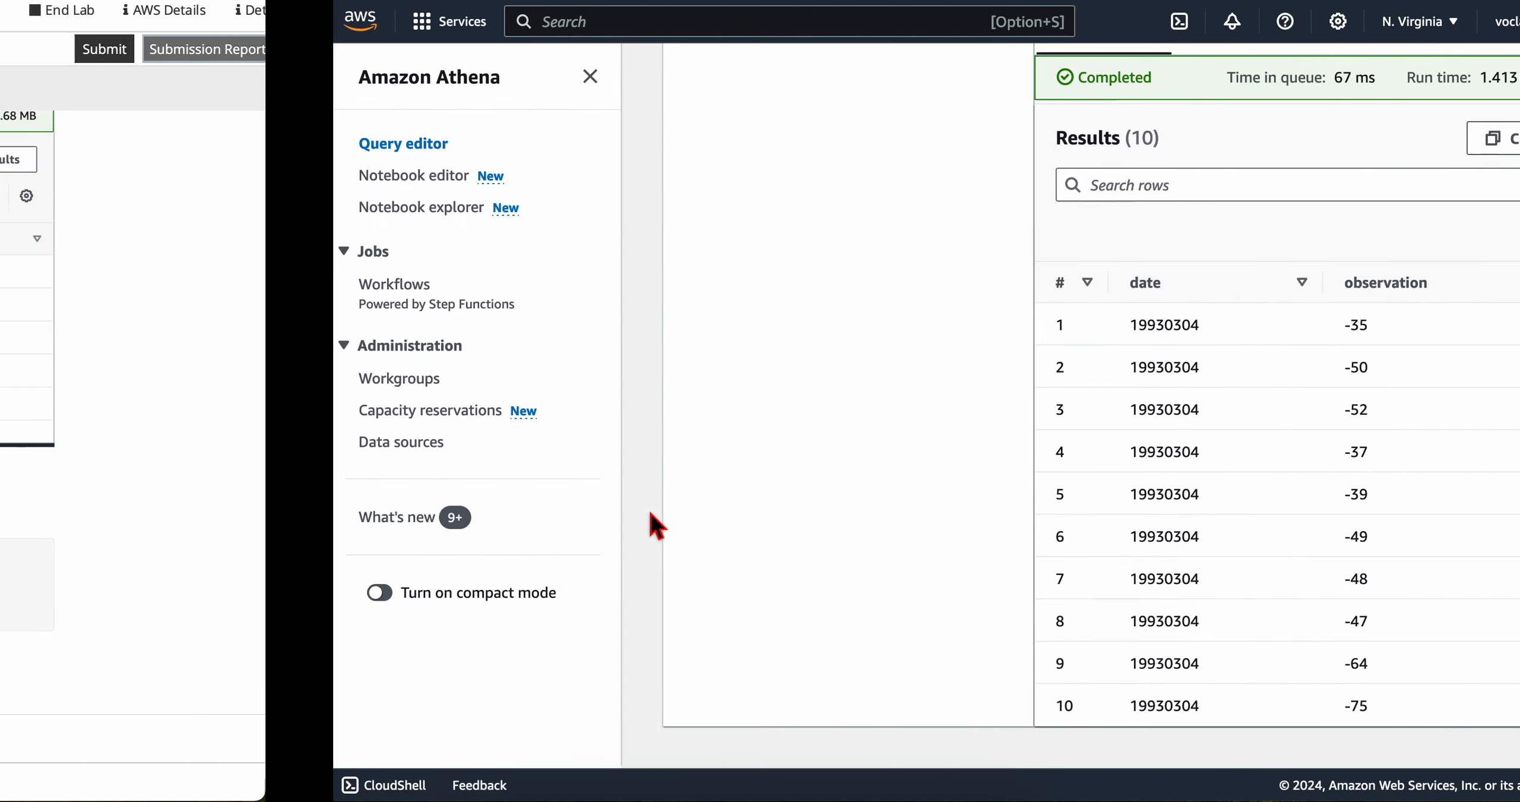
# Step: In a new query tab, run SELECT date/10000 as Year, avg(observation)/10 as Max FROM tmax GROUP BY date/10000 ORDER BY date/10000;
pyautogui.scroll(10, 980, 519)
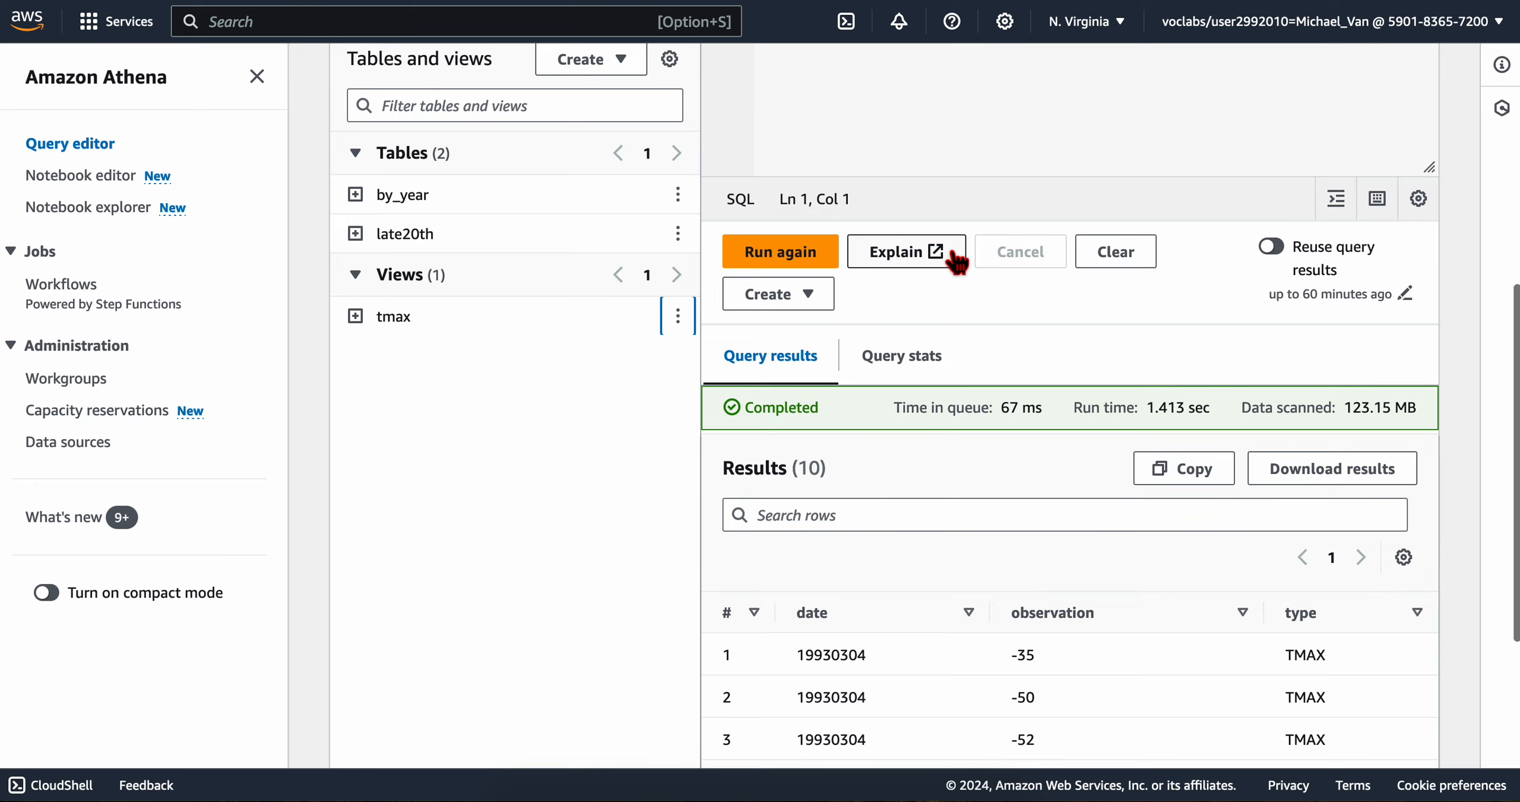
pyautogui.click(1283, 194)
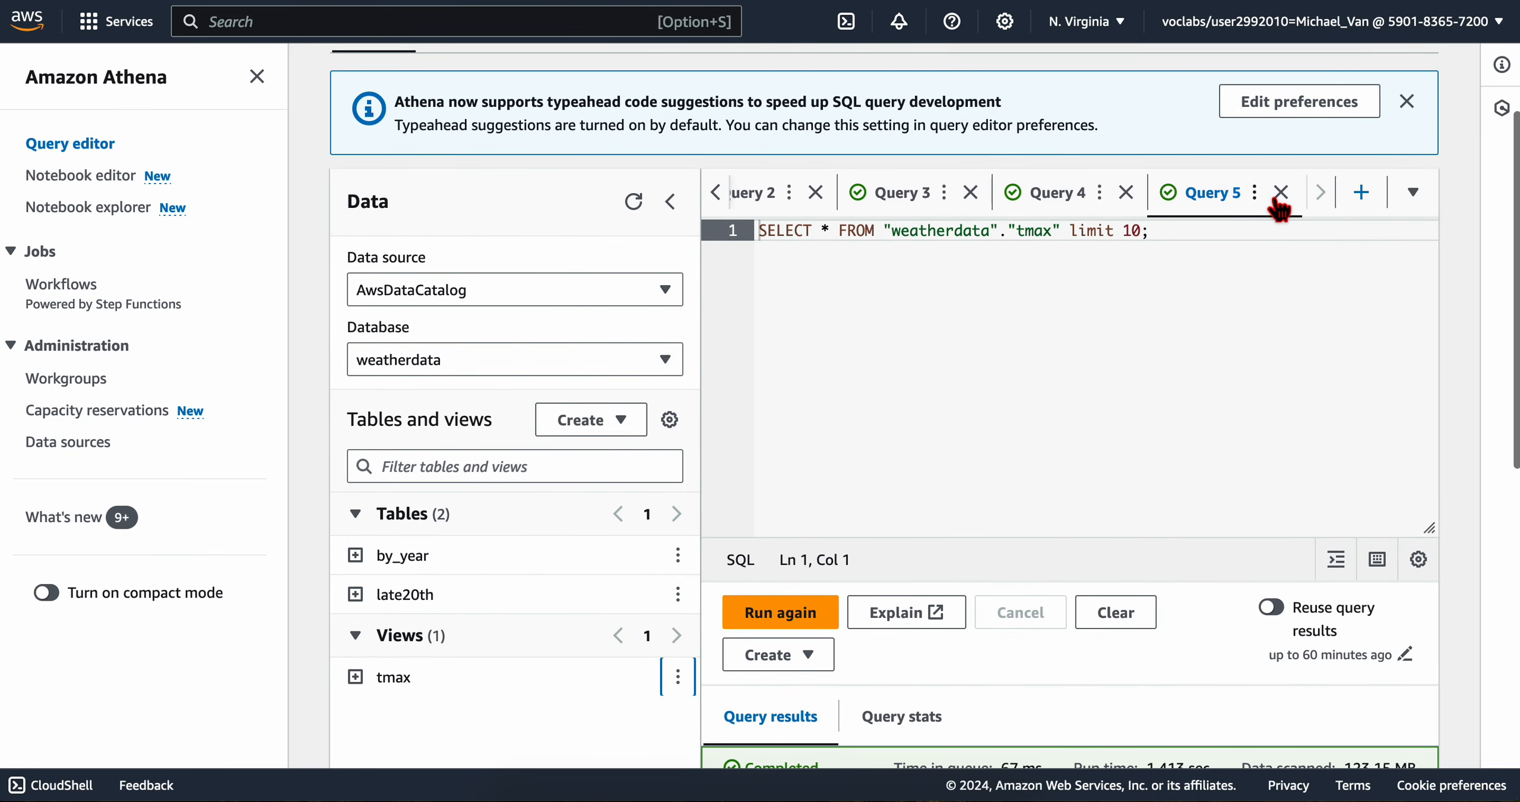
pyautogui.click(1080, 208)
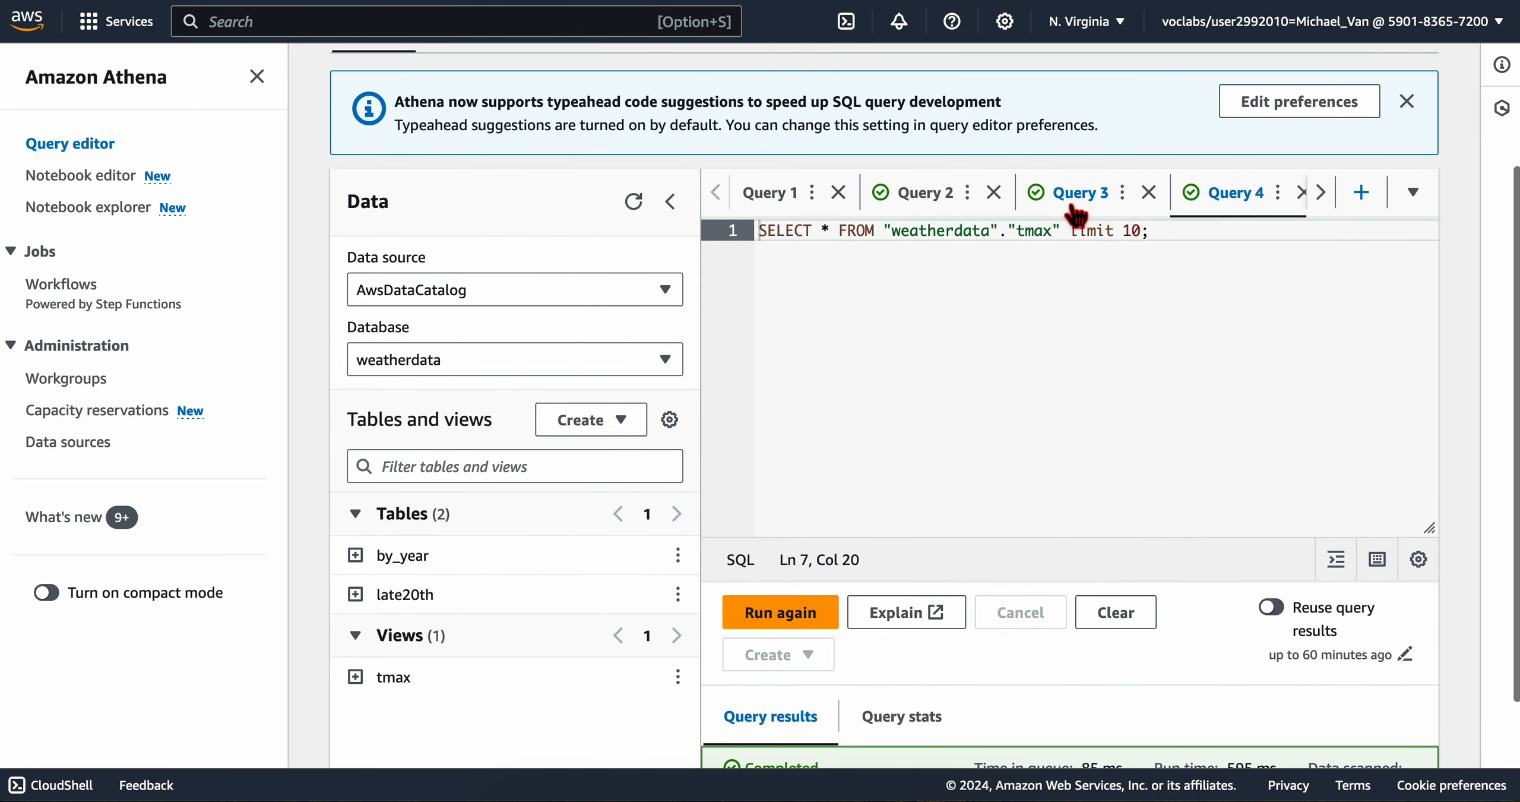
pyautogui.click(1230, 205)
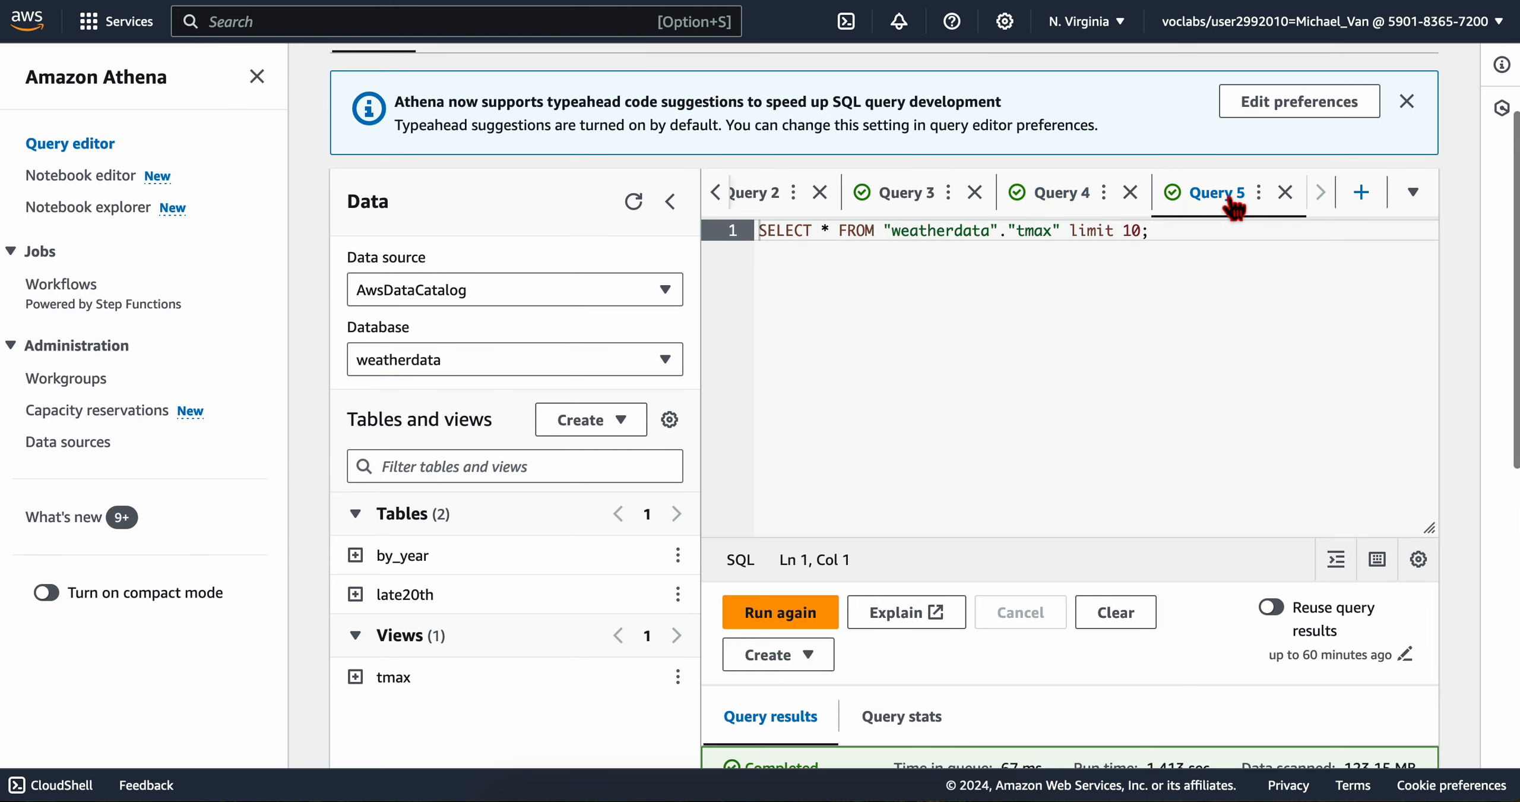
pyautogui.click(1361, 192)
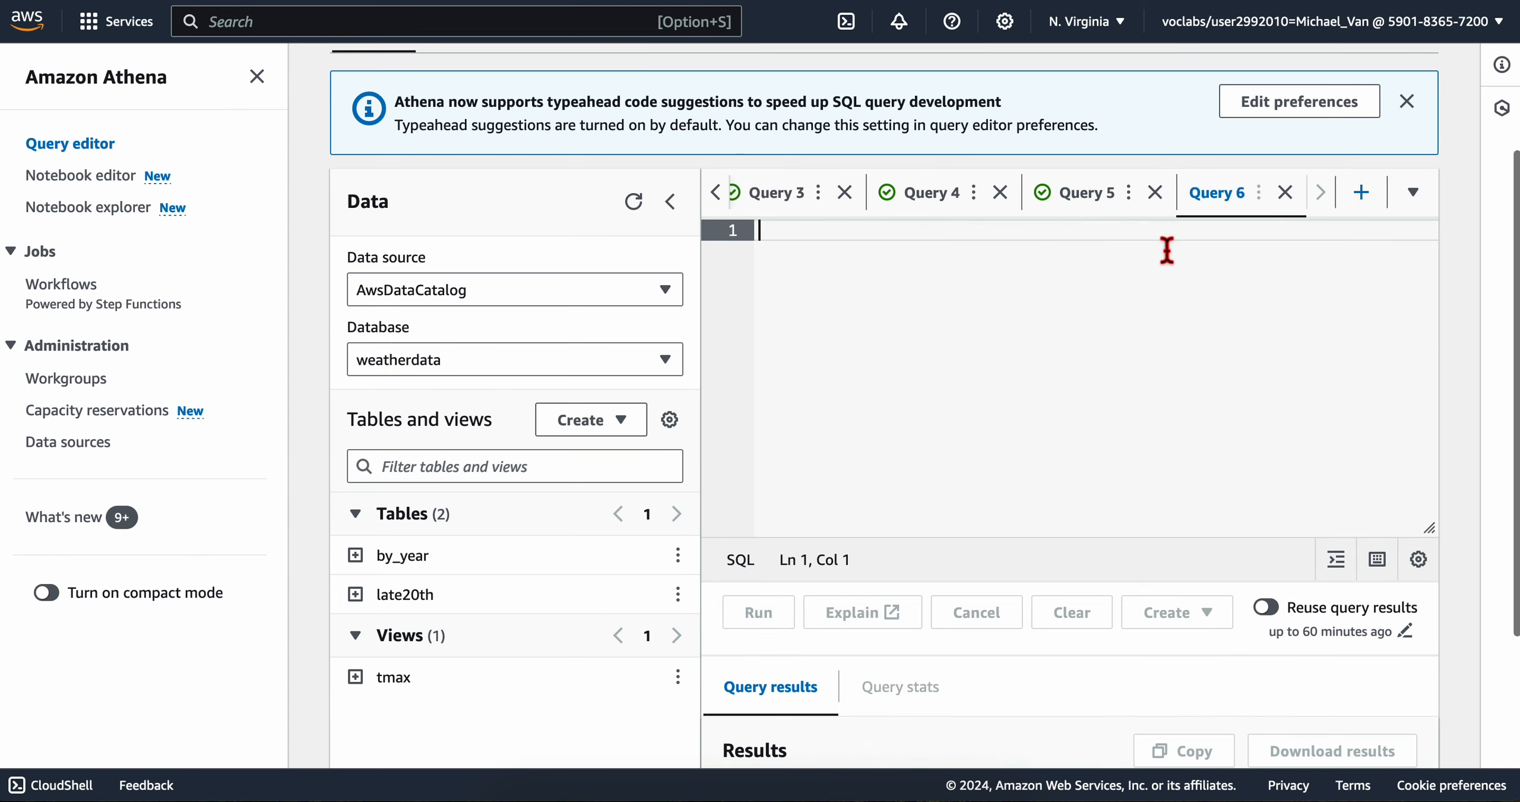
pyautogui.press('super+v')
pyautogui.scroll(-2, 1091, 380)
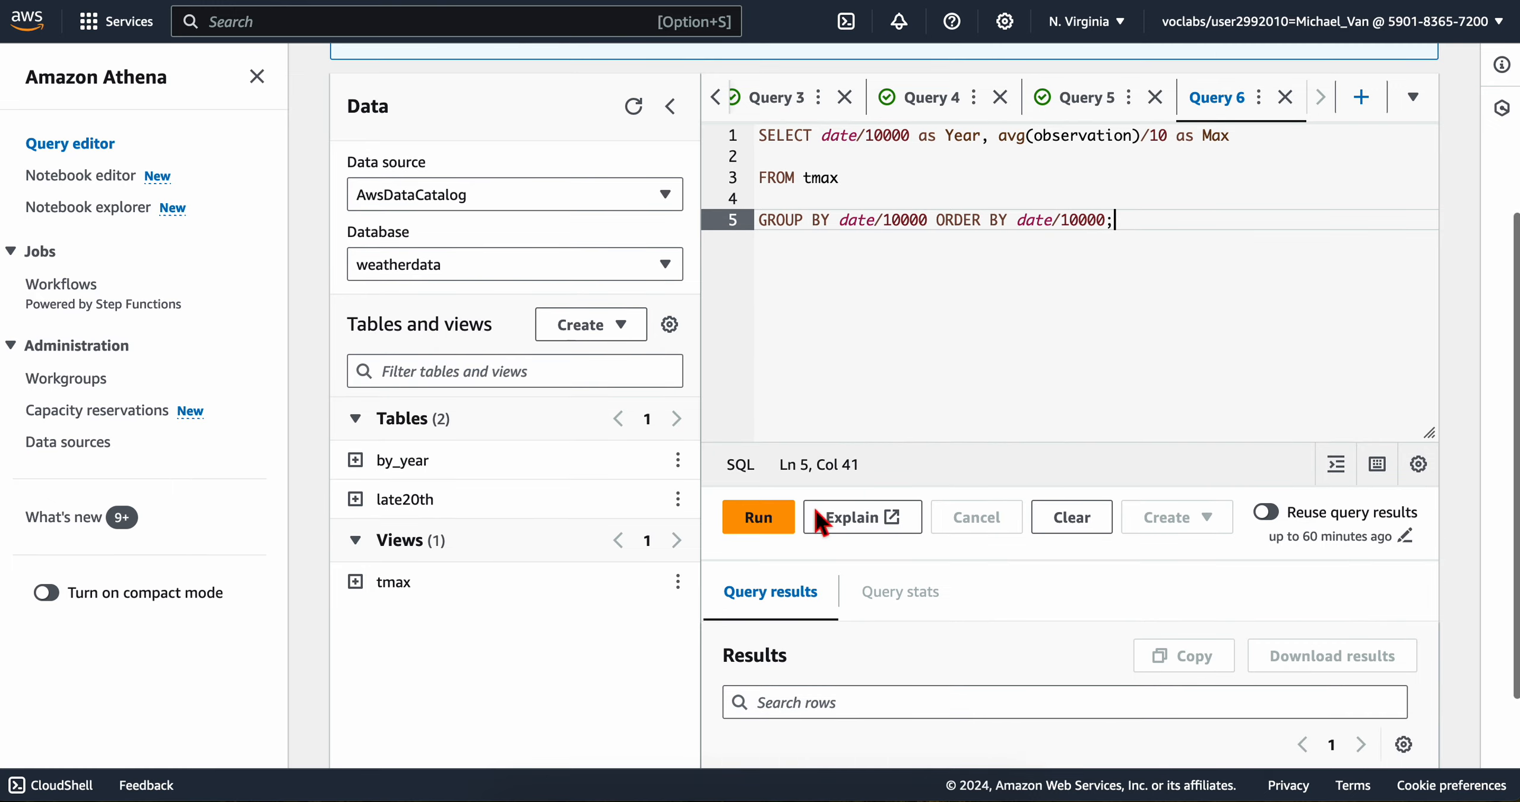
pyautogui.click(760, 520)
pyautogui.scroll(-3, 795, 594)
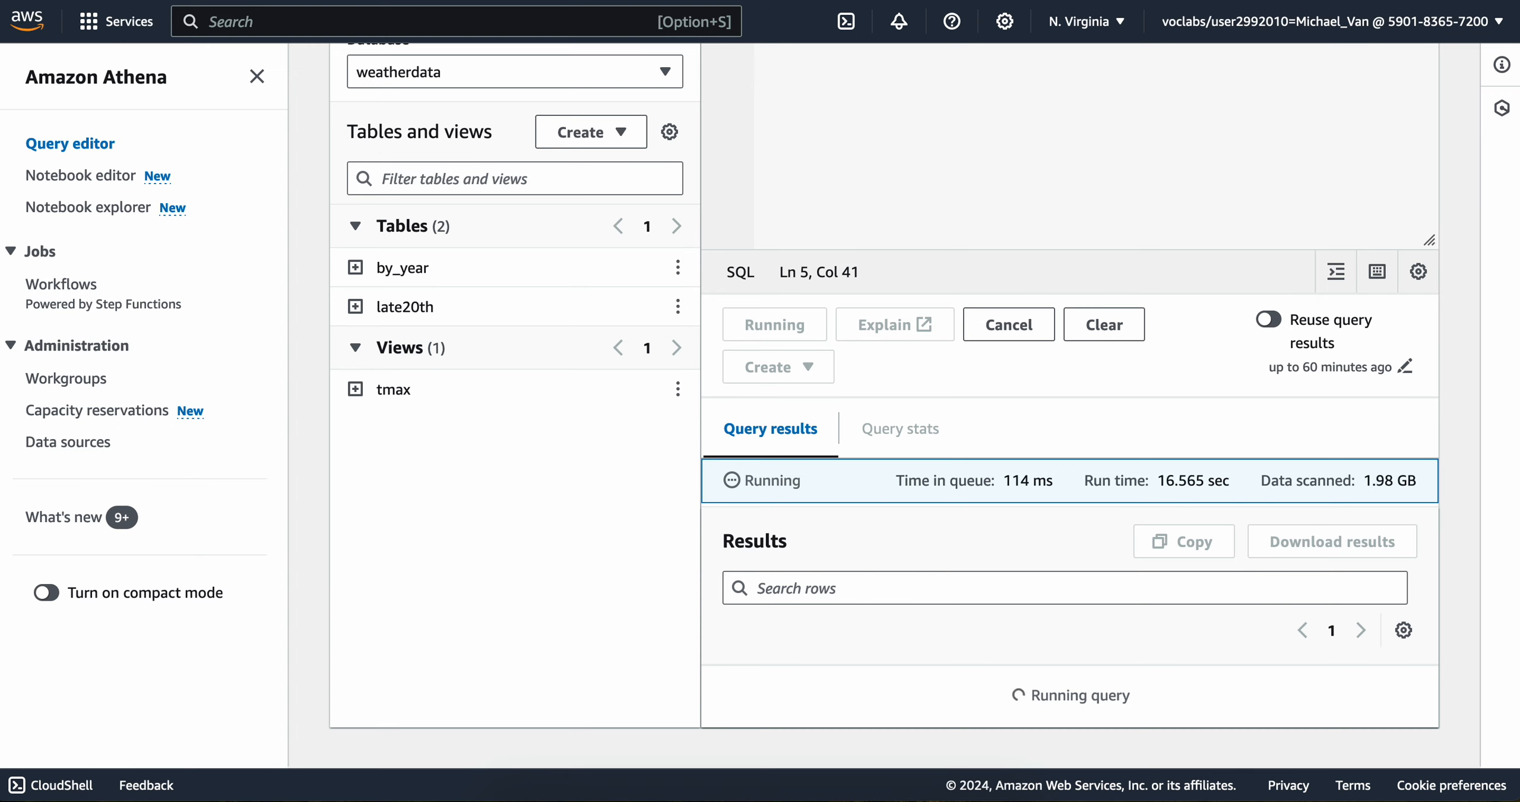
# Step: Expand the stacked notifications above the query editor and dismiss the engine upgrade, cost-based optimizer and Apache Spark banners
pyautogui.scroll(6, 1035, 247)
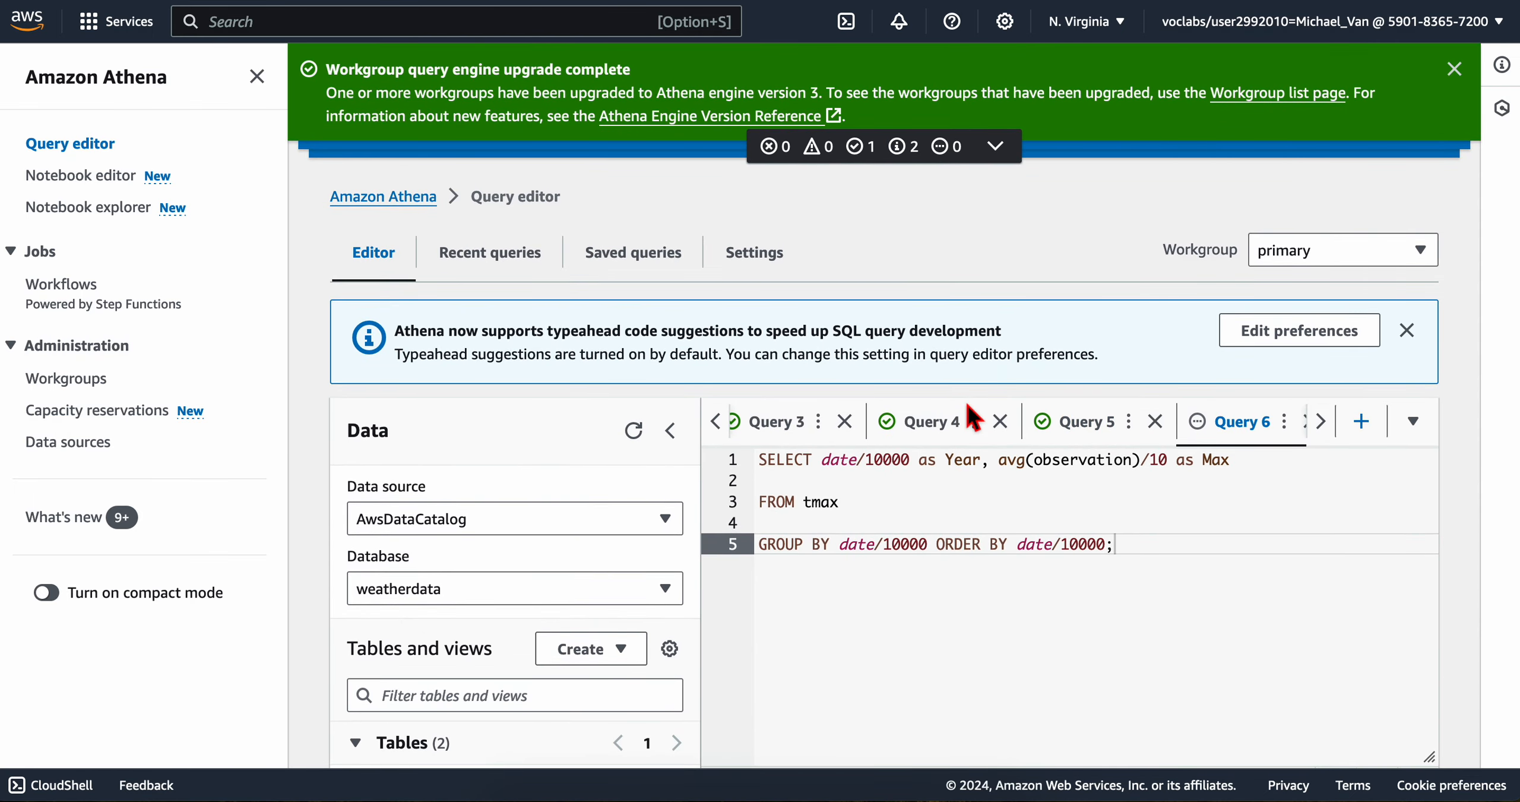
pyautogui.click(1002, 158)
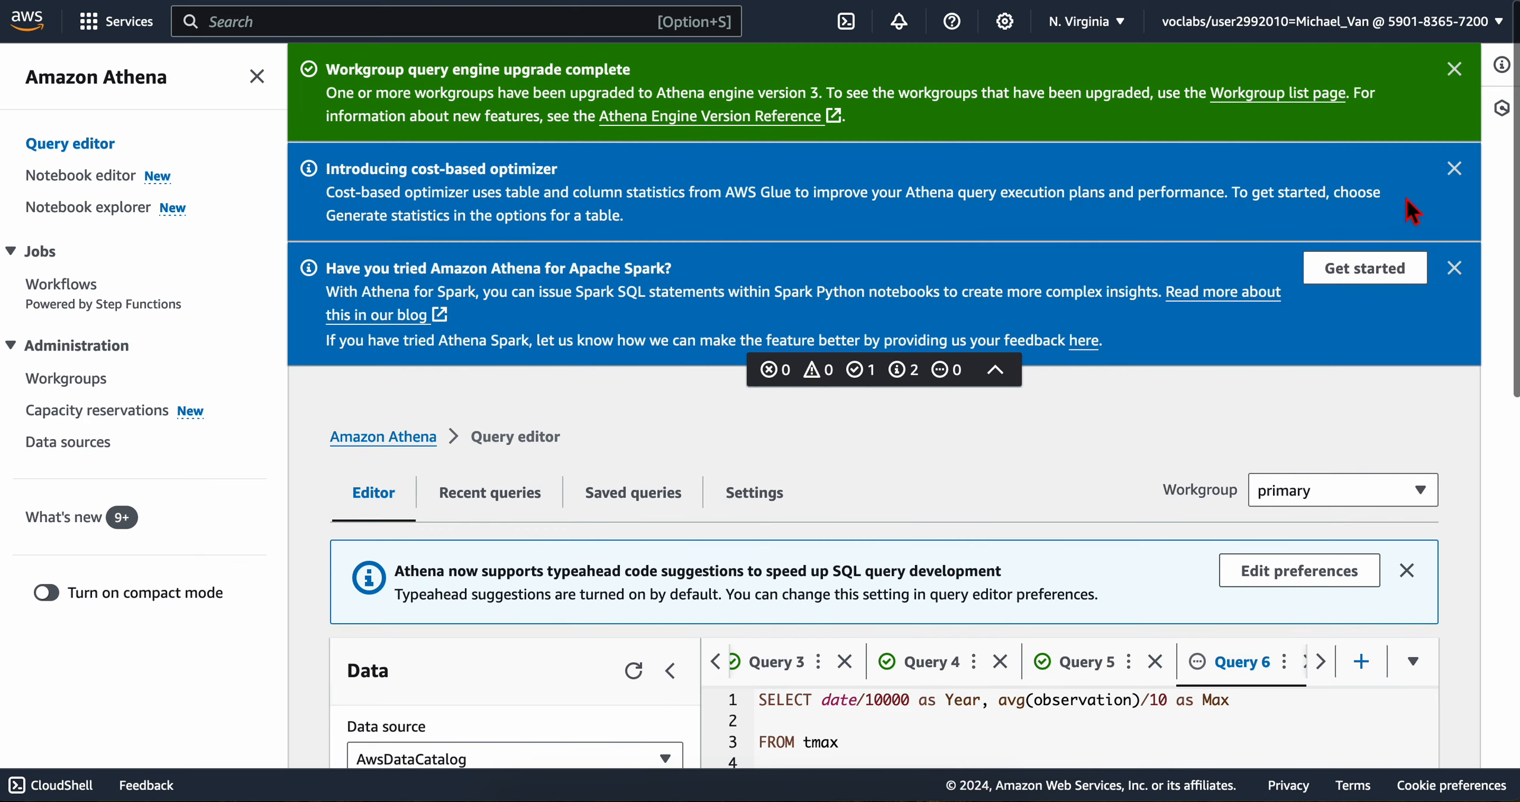
pyautogui.click(1461, 74)
pyautogui.click(1461, 74)
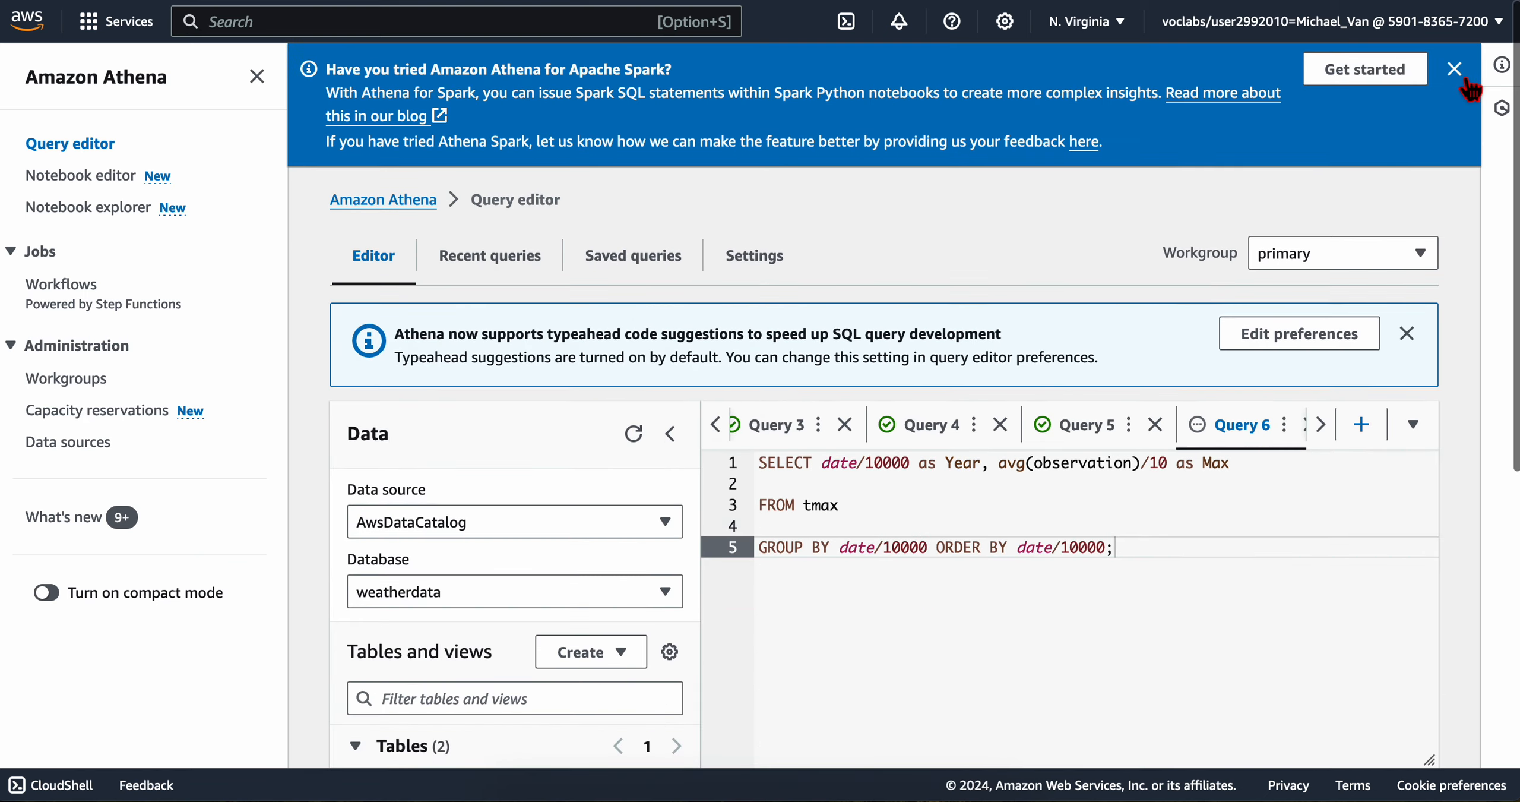
pyautogui.click(1461, 74)
# Step: Wait for the yearly average query to finish and review its Year and Max rows through to the last one
pyautogui.scroll(-5, 1022, 463)
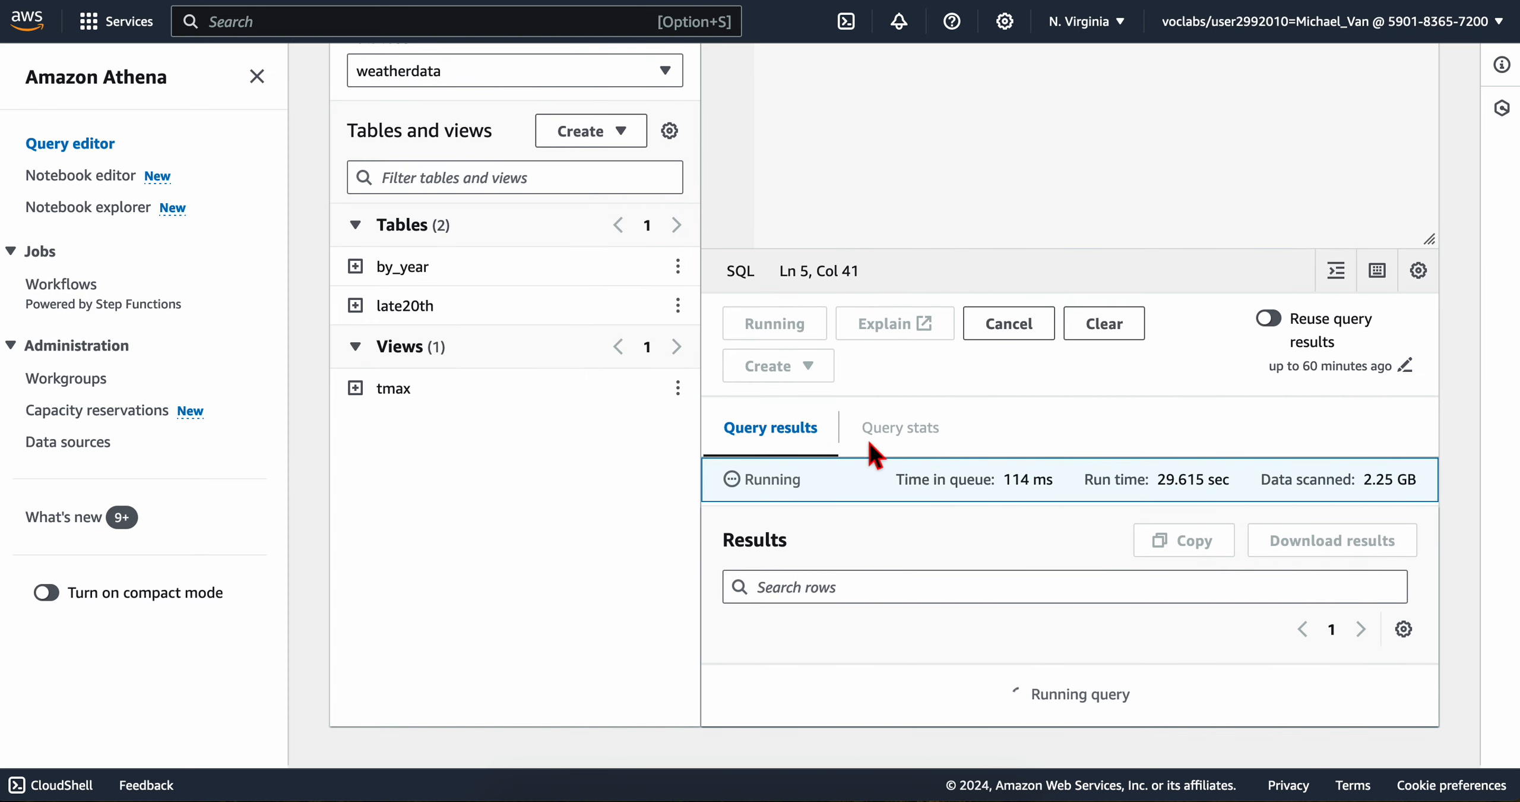
pyautogui.scroll(-6, 791, 543)
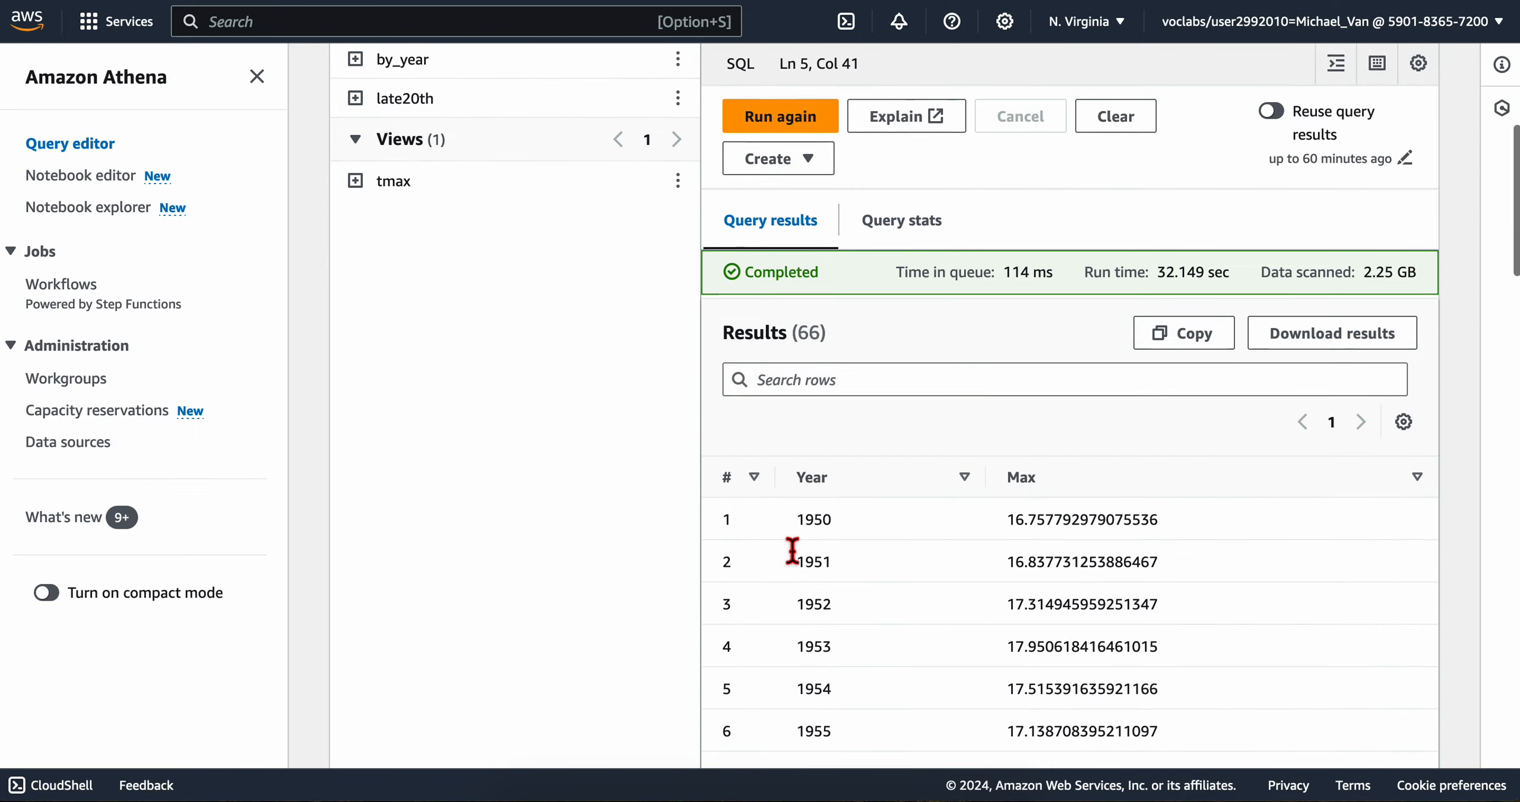
pyautogui.scroll(-20, 792, 552)
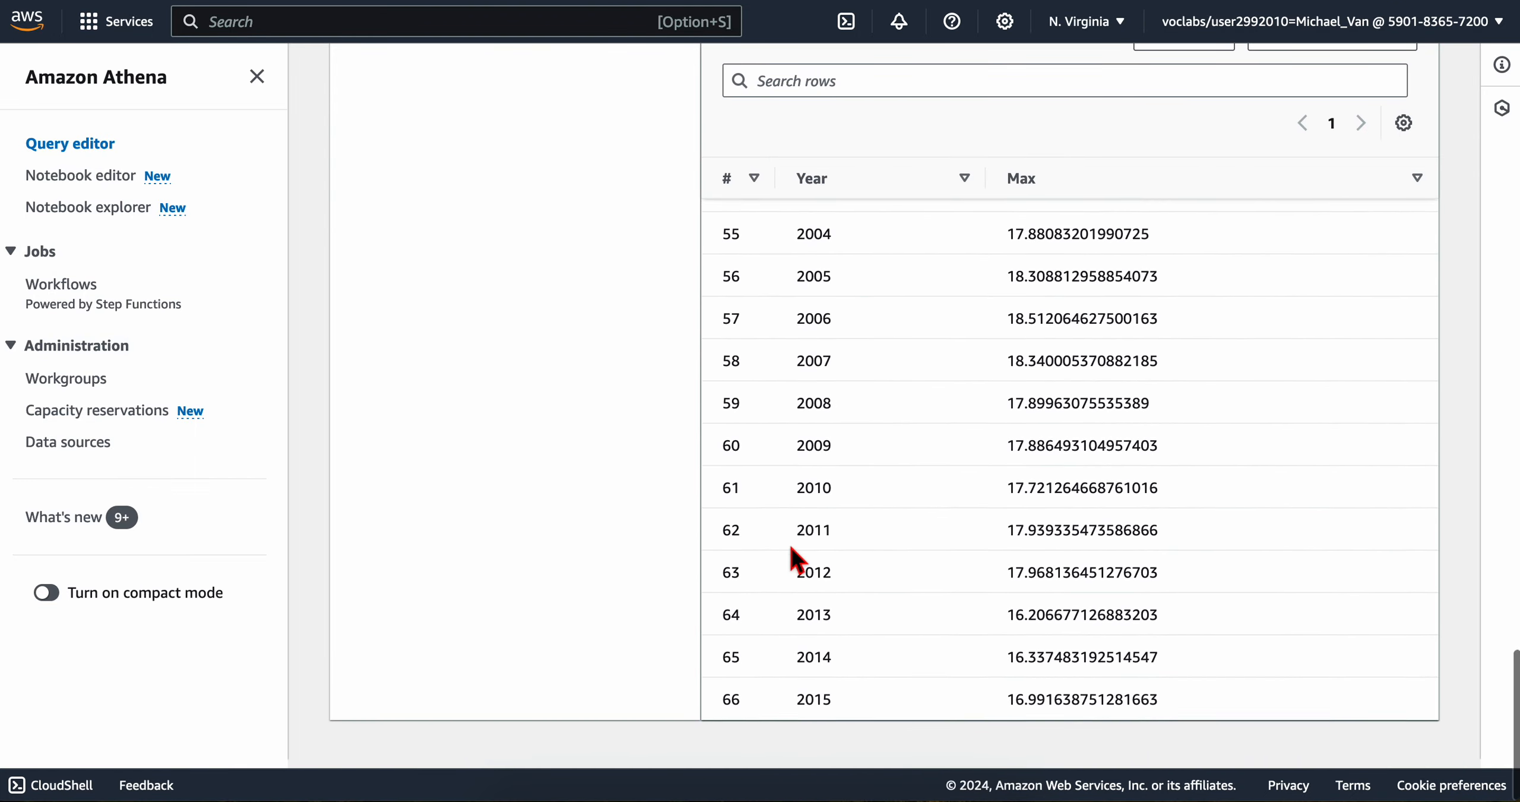
# Step: Review the completed query's run statistics and the yearly Max rows again from the first row onward
pyautogui.scroll(20, 749, 576)
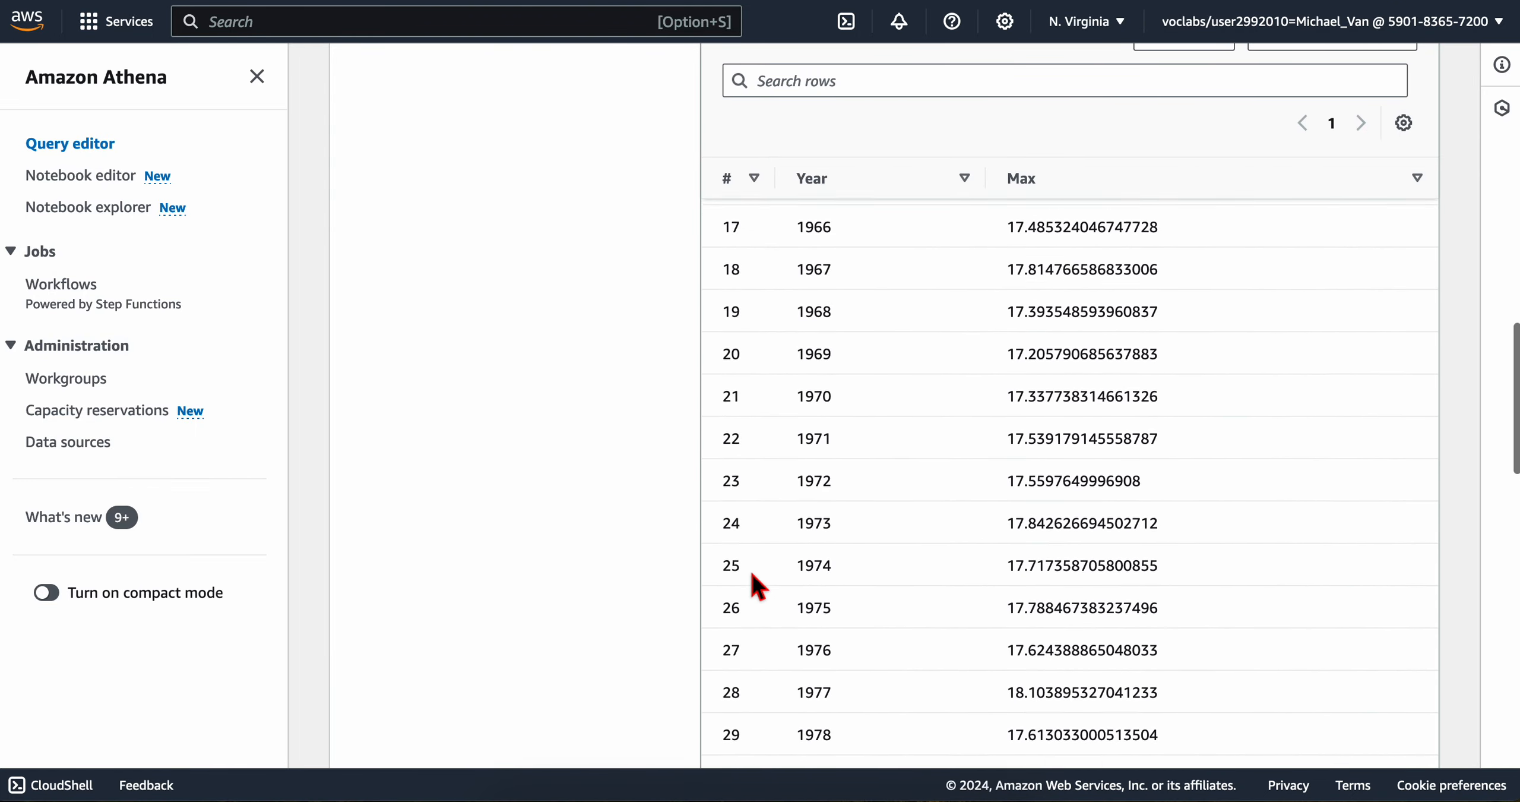
pyautogui.scroll(10, 751, 574)
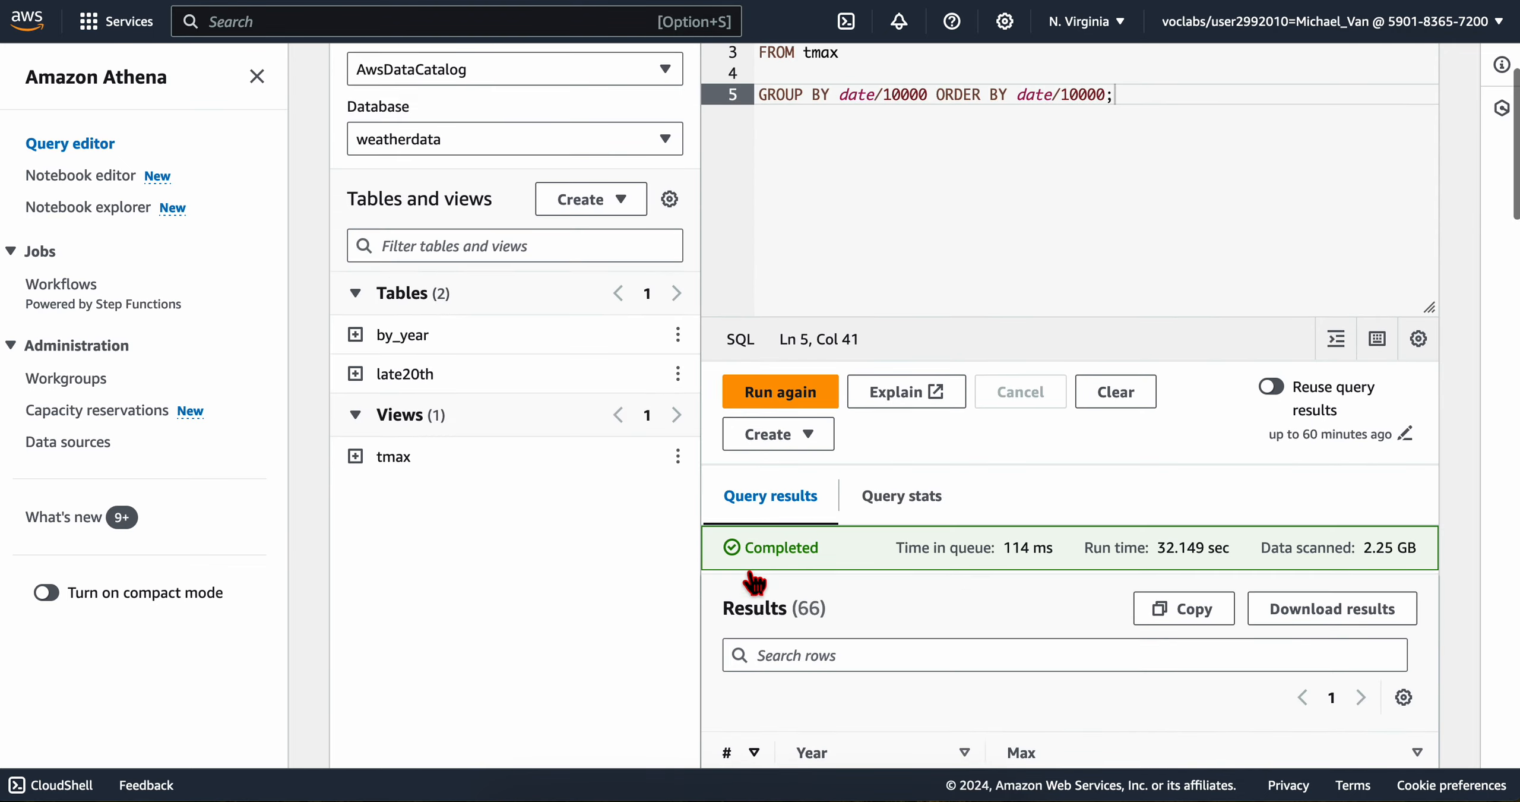
pyautogui.scroll(4, 753, 582)
pyautogui.scroll(-10, 753, 582)
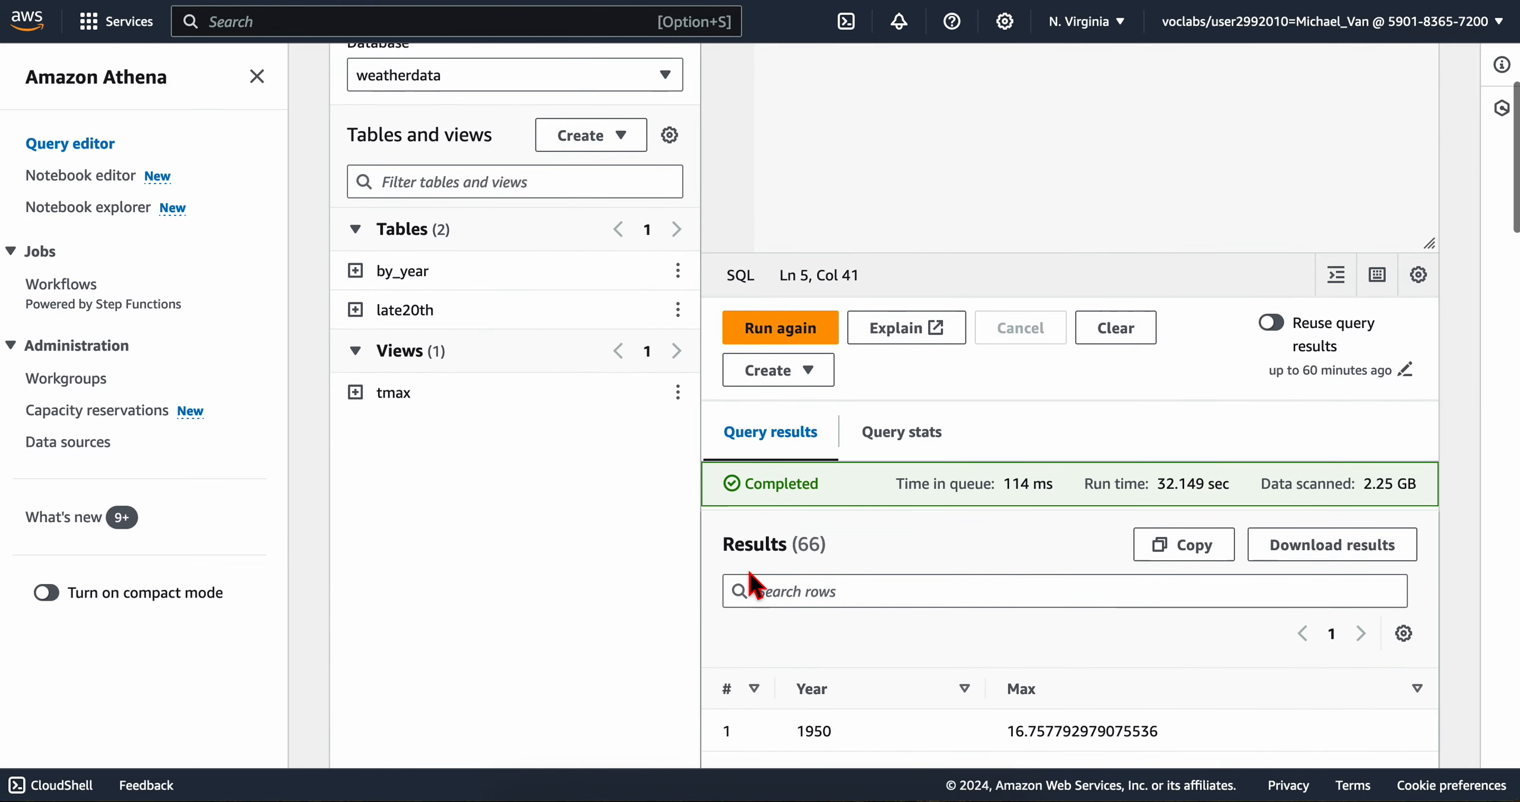
pyautogui.scroll(-5, 753, 582)
pyautogui.scroll(8, 753, 582)
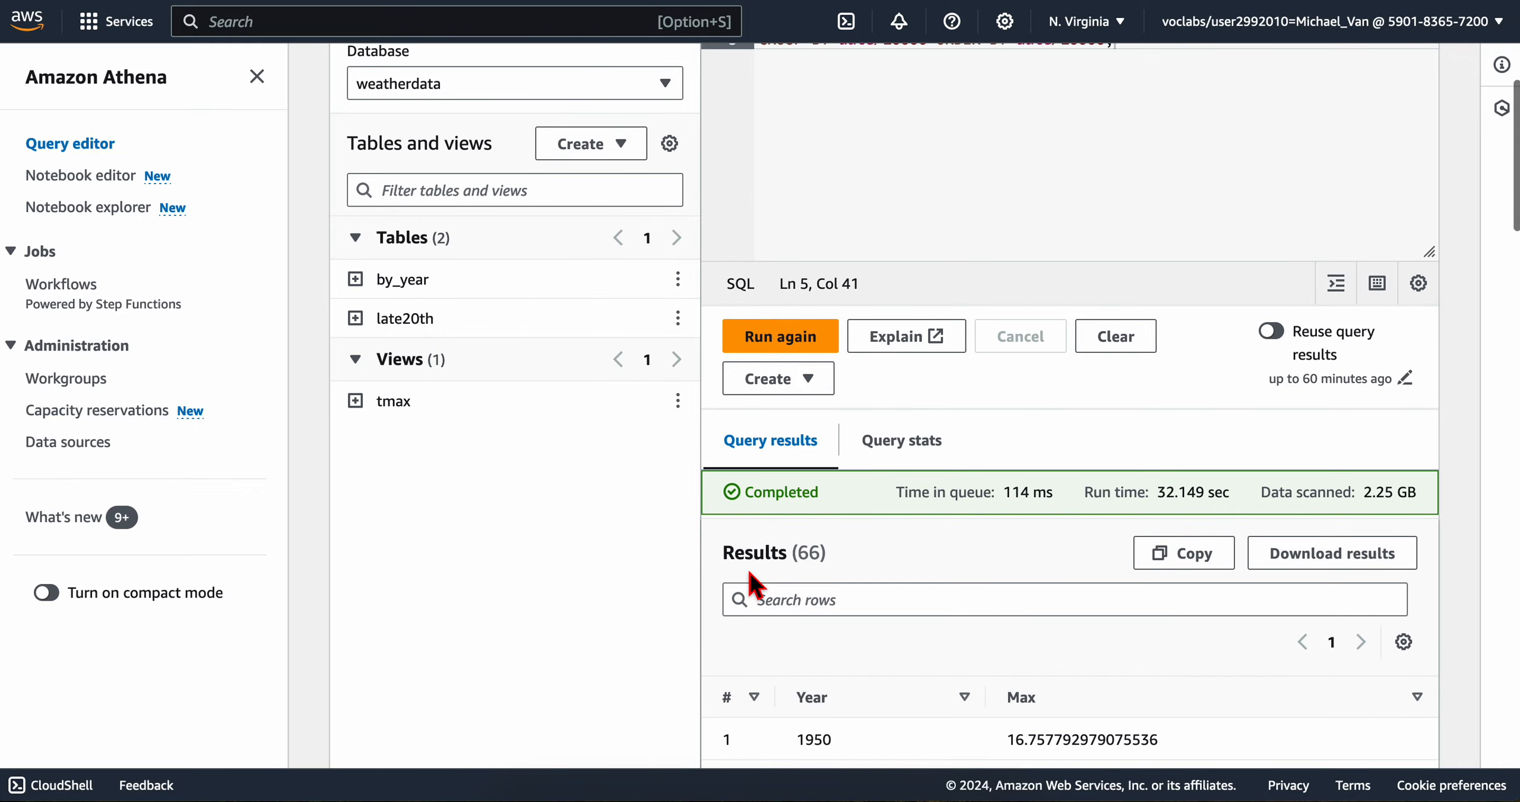
pyautogui.scroll(2, 685, 455)
pyautogui.scroll(-18, 691, 429)
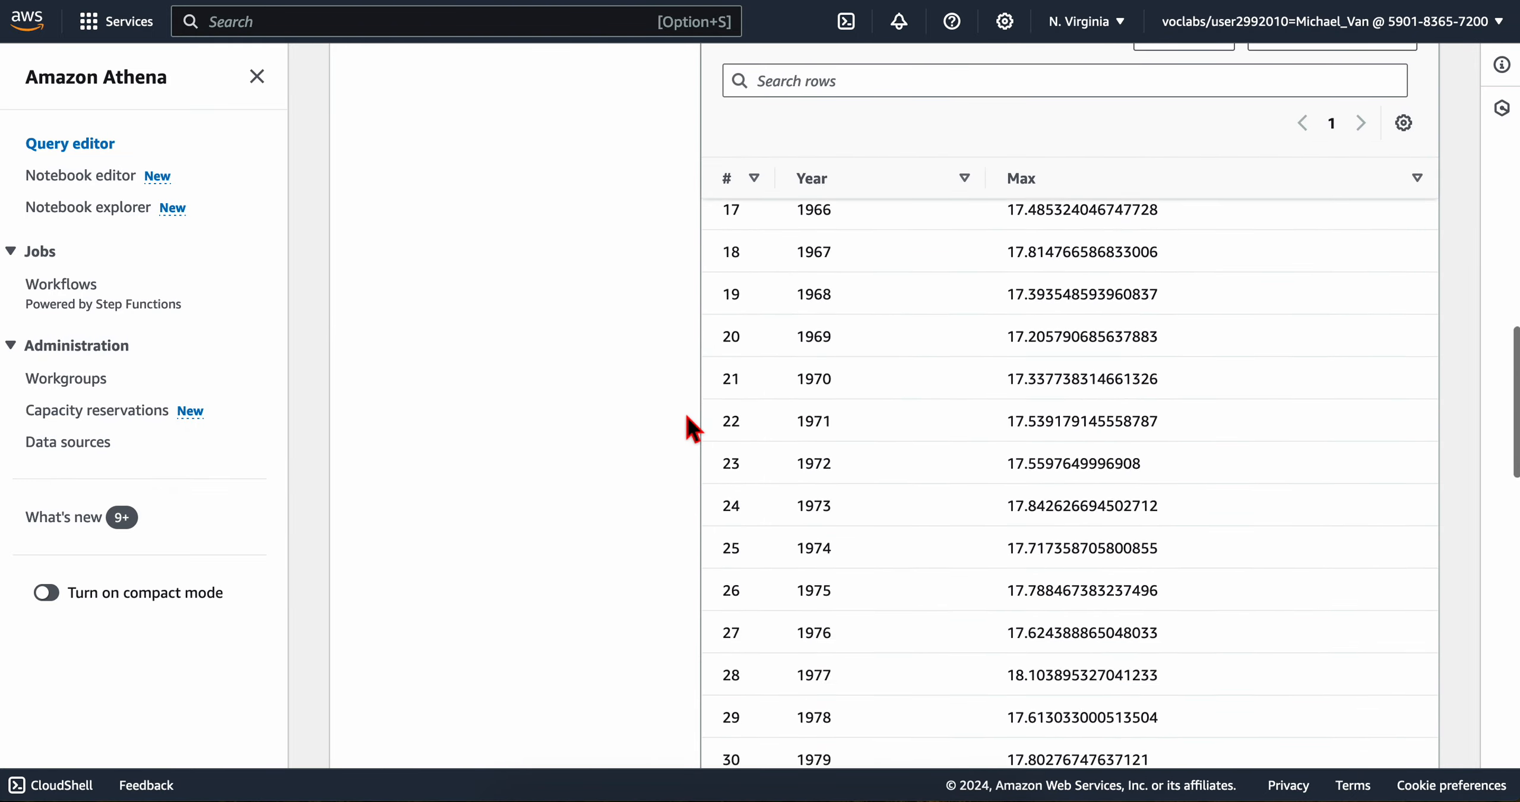
# Step: Switch to the lab instructions and read step 11's explanation of the query's purpose and expected run statistics
pyautogui.hotkey('ctrl', 'Left')
pyautogui.scroll(-4, 505, 520)
pyautogui.scroll(-3, 505, 520)
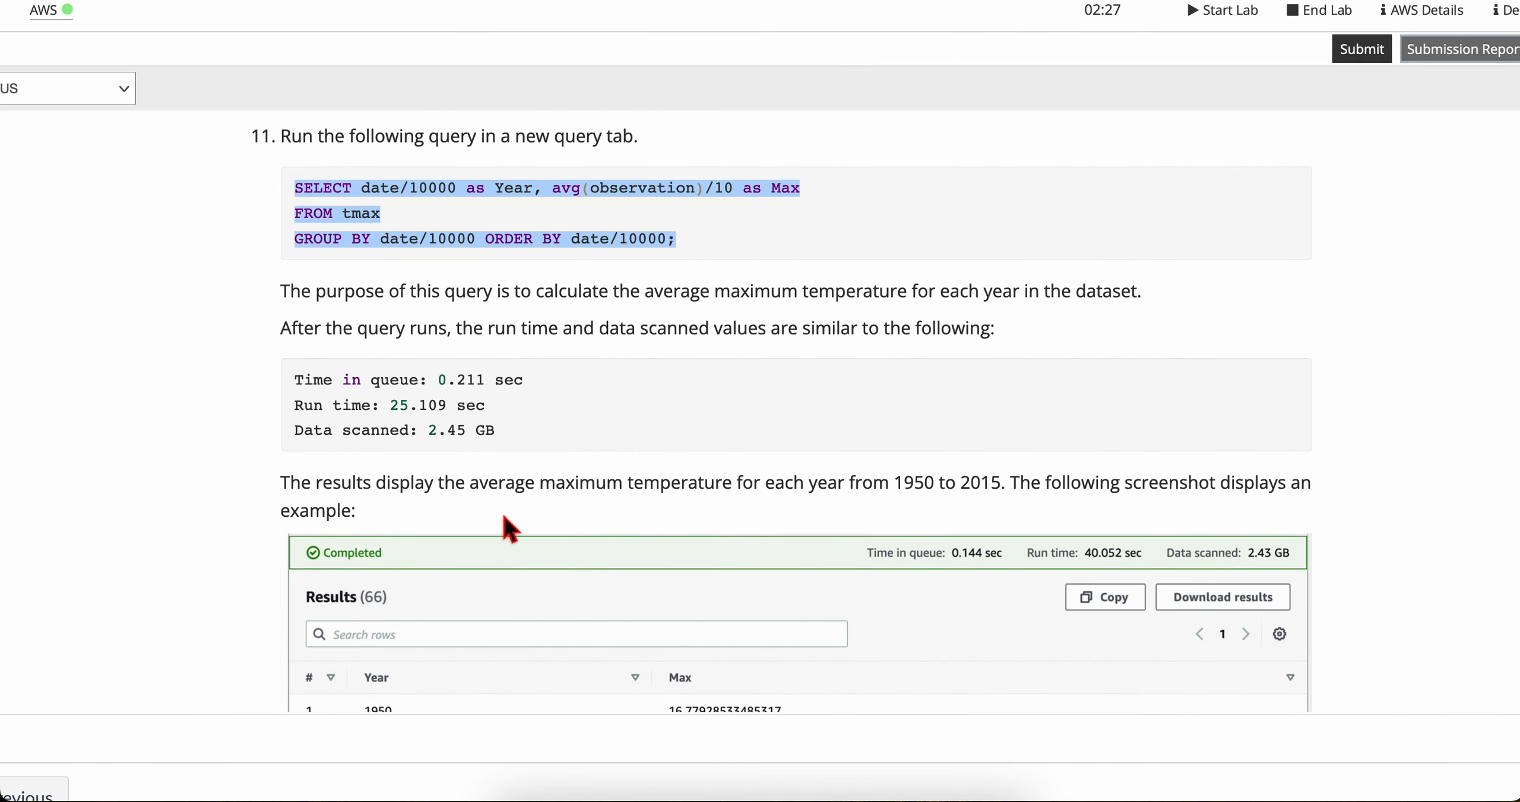
pyautogui.tripleClick(295, 290)
pyautogui.click(356, 302)
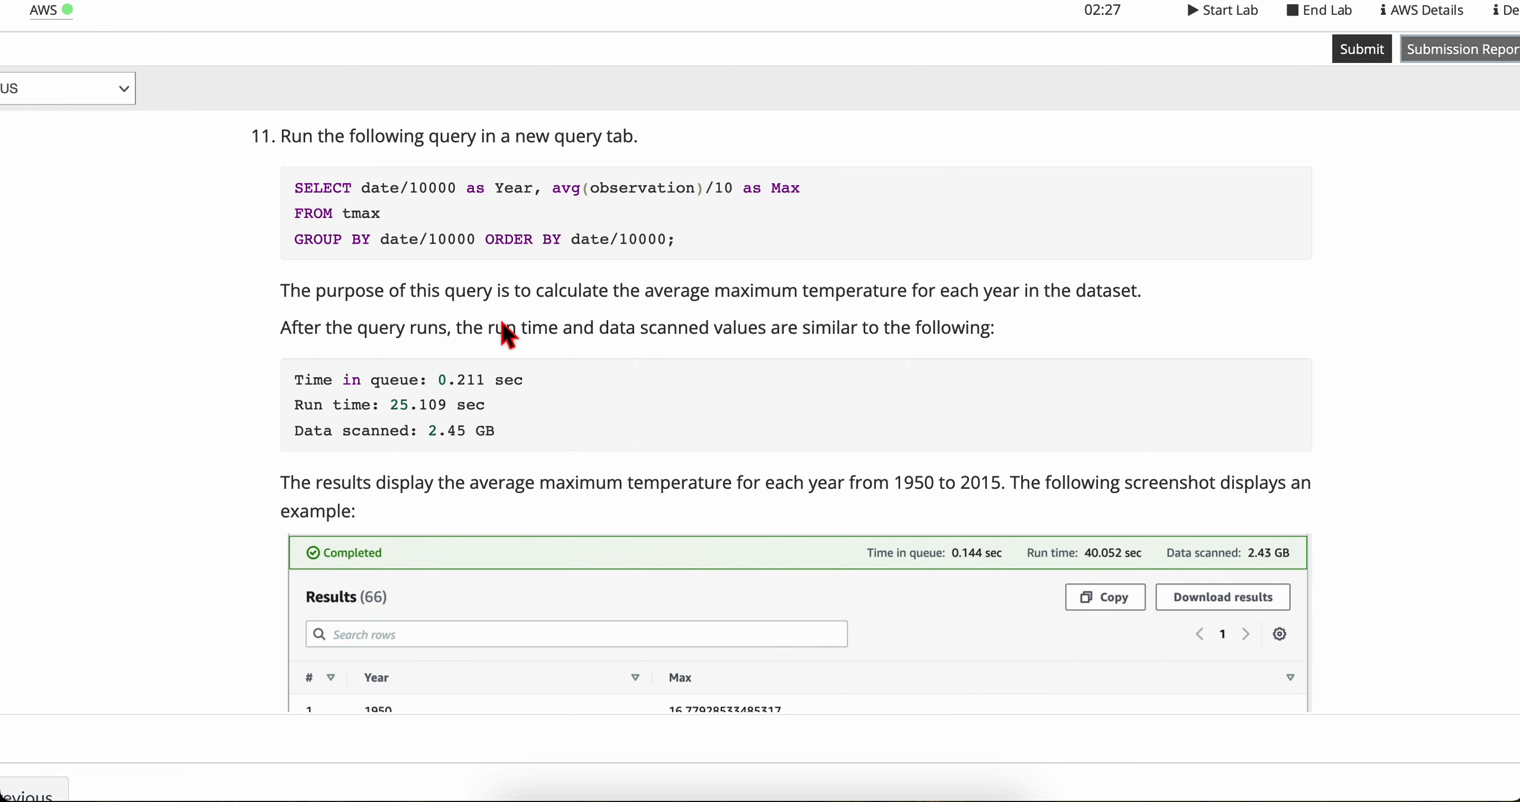
pyautogui.scroll(-1, 499, 316)
pyautogui.moveTo(679, 248); pyautogui.dragTo(1136, 259)
pyautogui.click(394, 283)
pyautogui.scroll(-1, 395, 283)
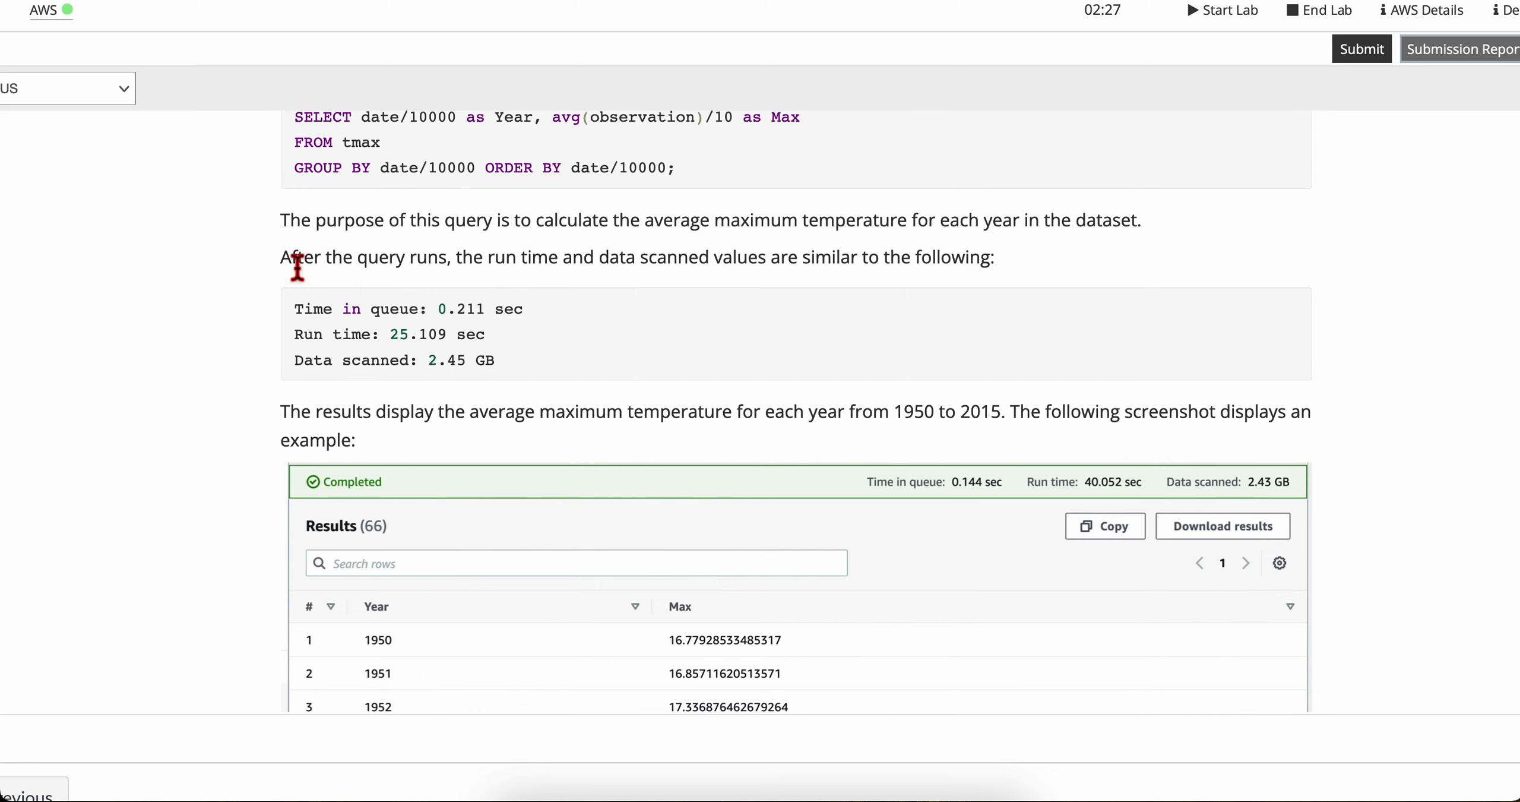
pyautogui.moveTo(293, 261); pyautogui.dragTo(1010, 263)
pyautogui.click(731, 256)
pyautogui.scroll(1, 667, 262)
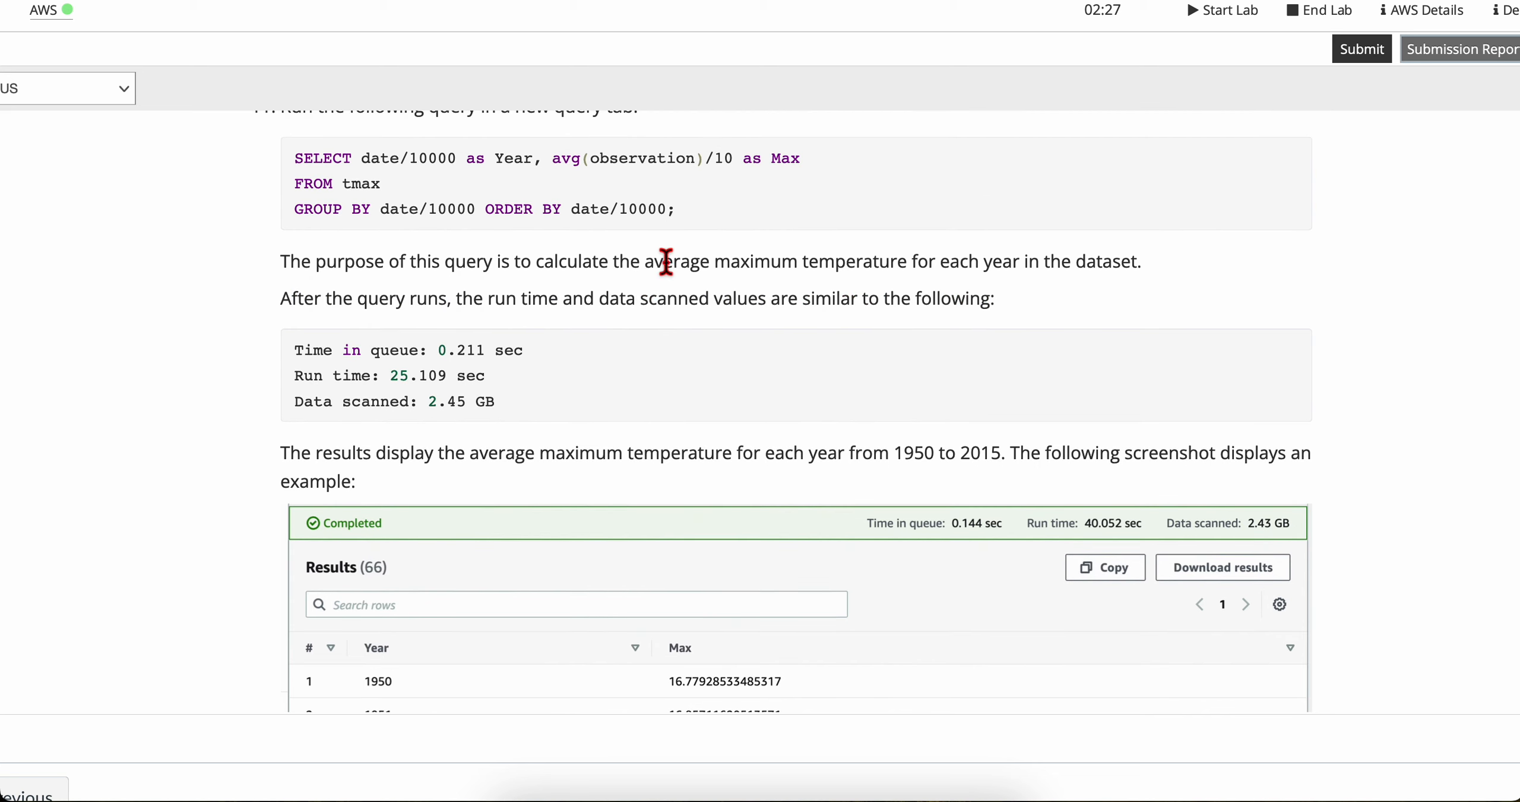
pyautogui.moveTo(620, 301); pyautogui.dragTo(1074, 291)
pyautogui.scroll(2, 1075, 294)
pyautogui.click(1063, 356)
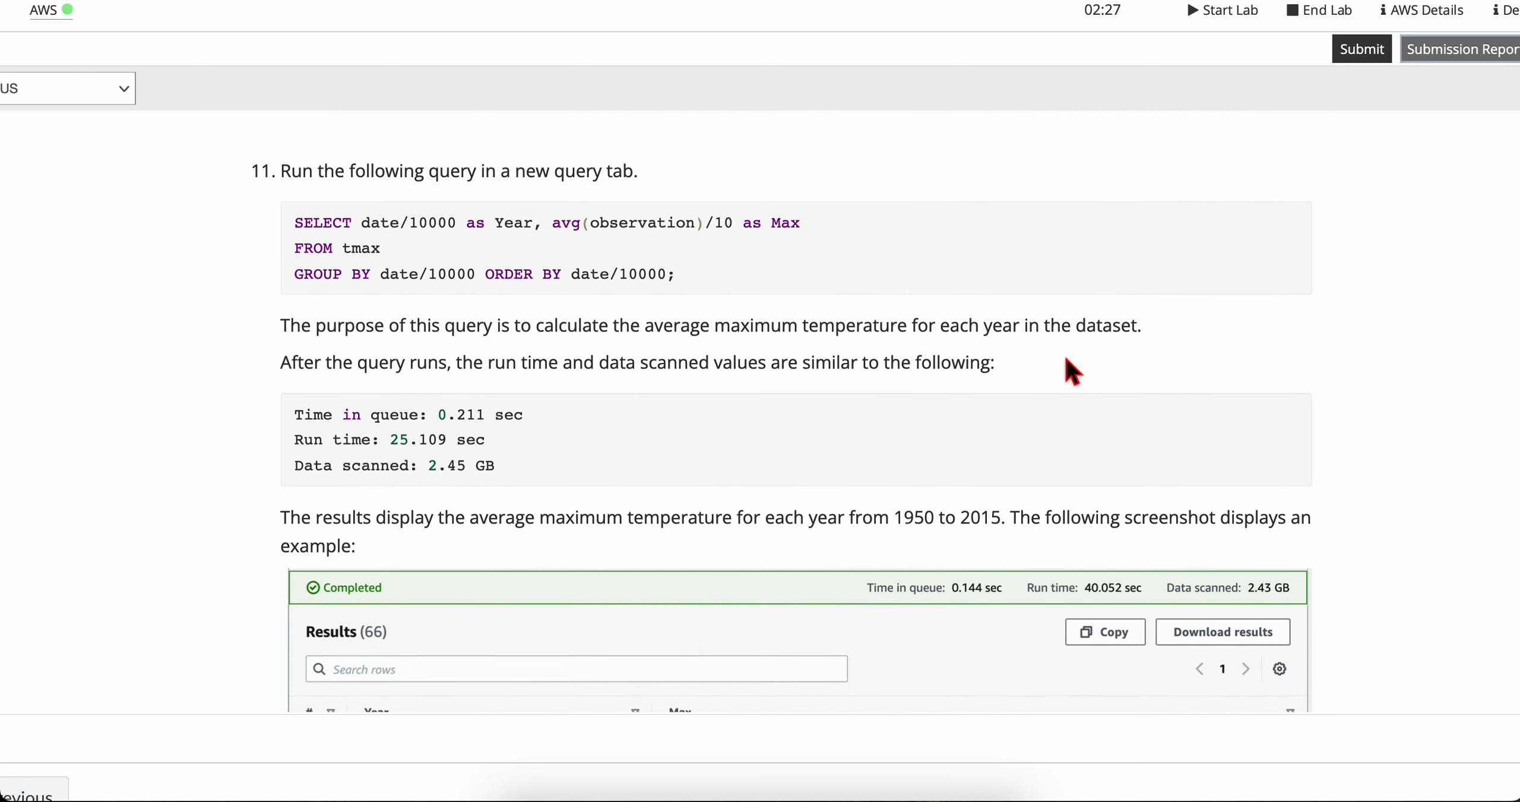
# Step: Read step 11's sample time and data-scanned values and examine the example results for 1950 to 2015
pyautogui.tripleClick(1063, 357)
pyautogui.scroll(-5, 895, 429)
pyautogui.moveTo(336, 304); pyautogui.dragTo(579, 537)
pyautogui.scroll(-10, 570, 528)
pyautogui.scroll(4, 568, 527)
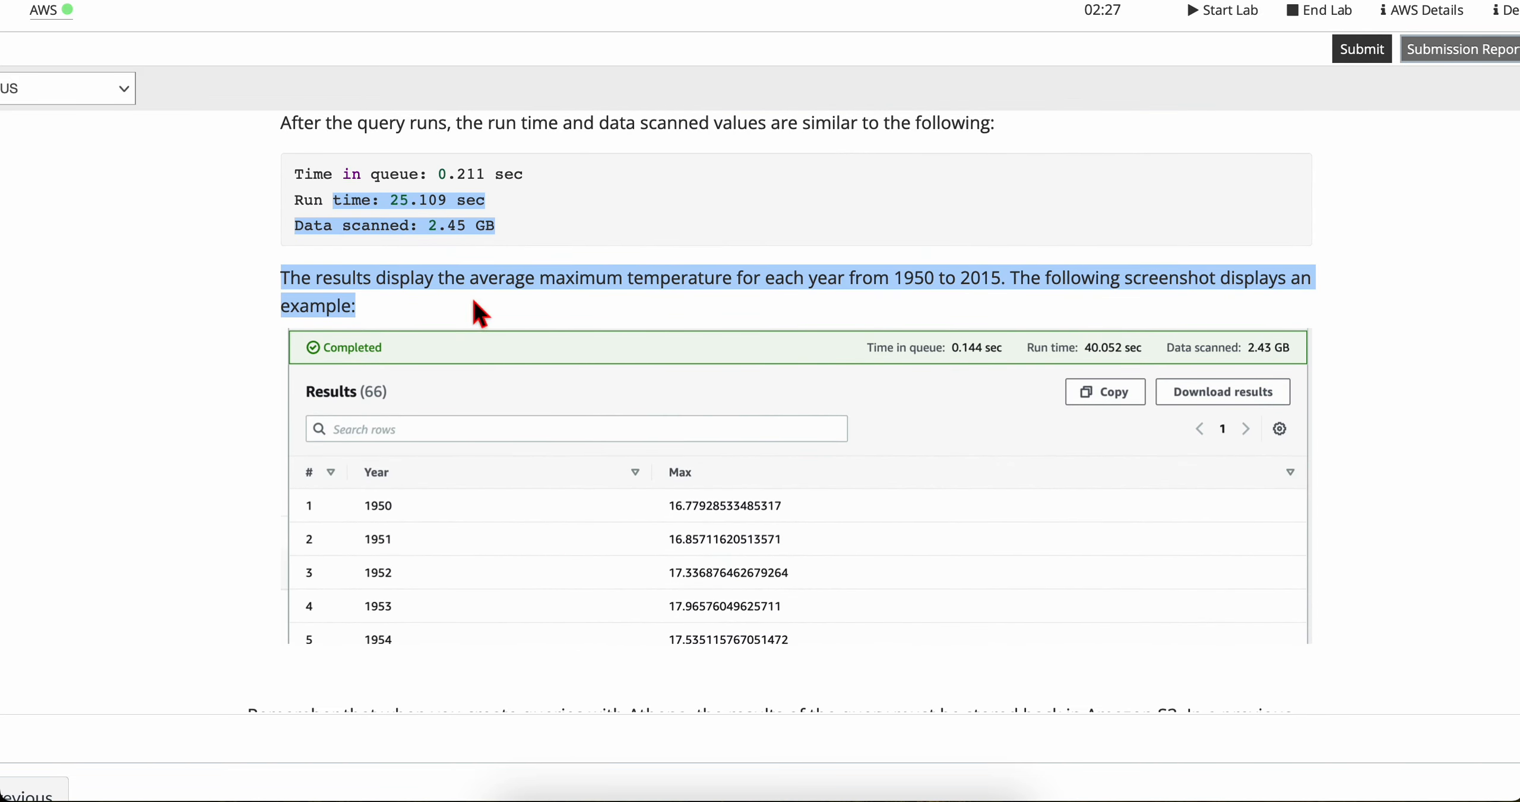
pyautogui.tripleClick(455, 278)
pyautogui.scroll(-1, 497, 461)
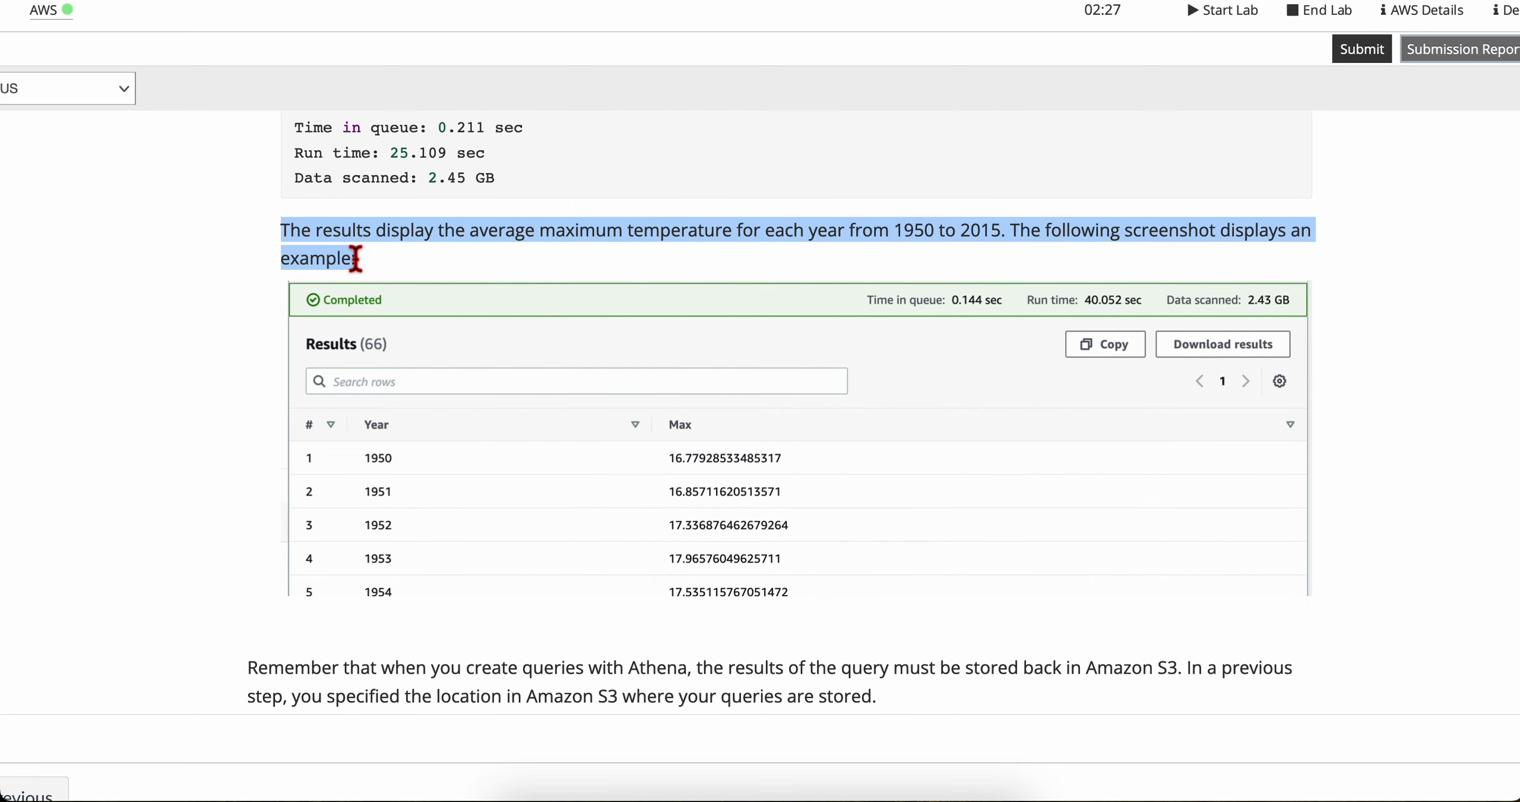
pyautogui.tripleClick(341, 244)
pyautogui.click(356, 246)
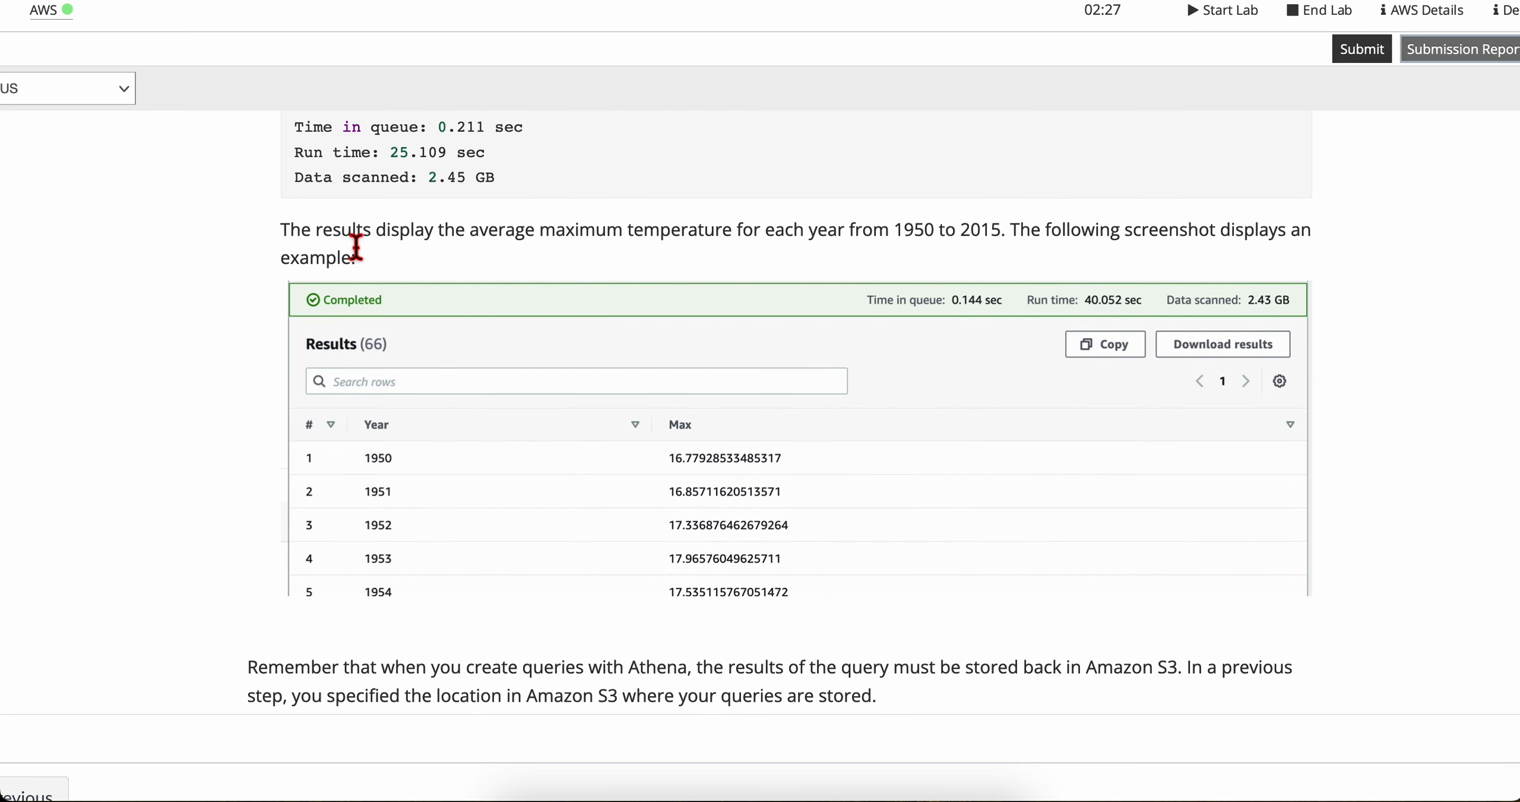
pyautogui.scroll(-1, 475, 338)
pyautogui.scroll(-1, 473, 333)
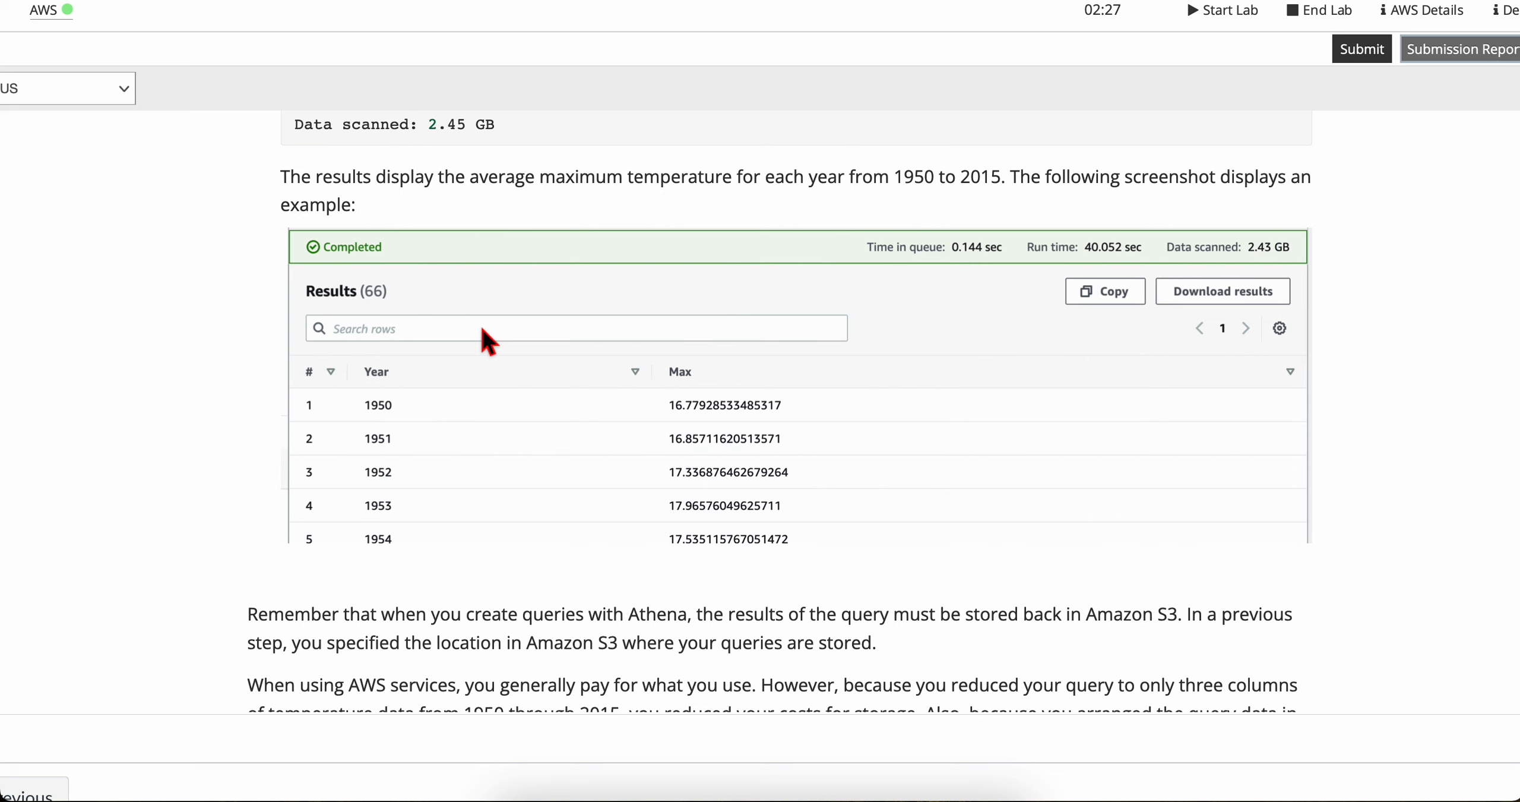
# Step: Read the lab's notes on Athena result storage and cost savings, followed by the Task 2 summary
pyautogui.scroll(-5, 516, 457)
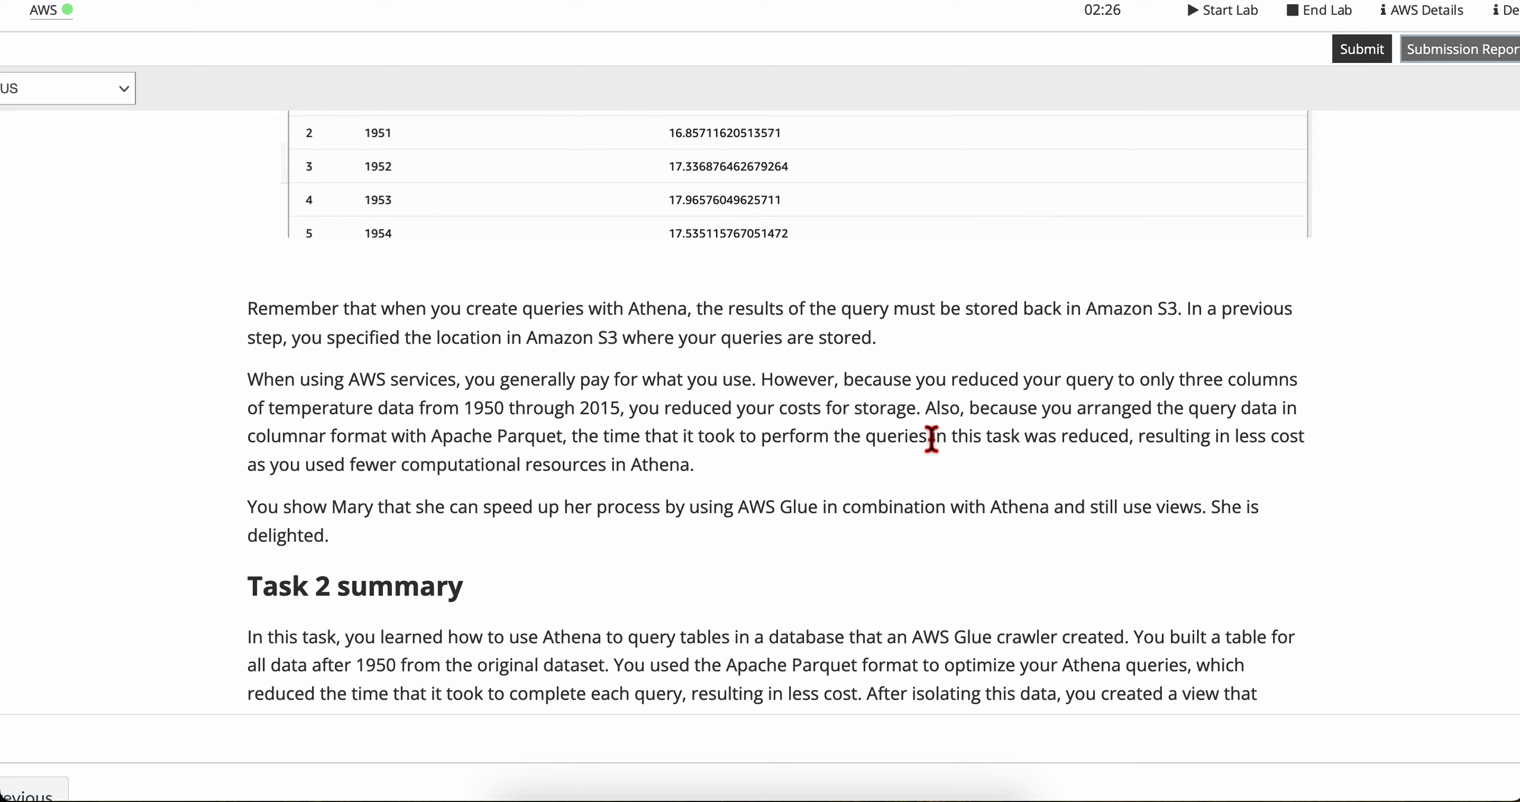
pyautogui.scroll(-1, 1059, 440)
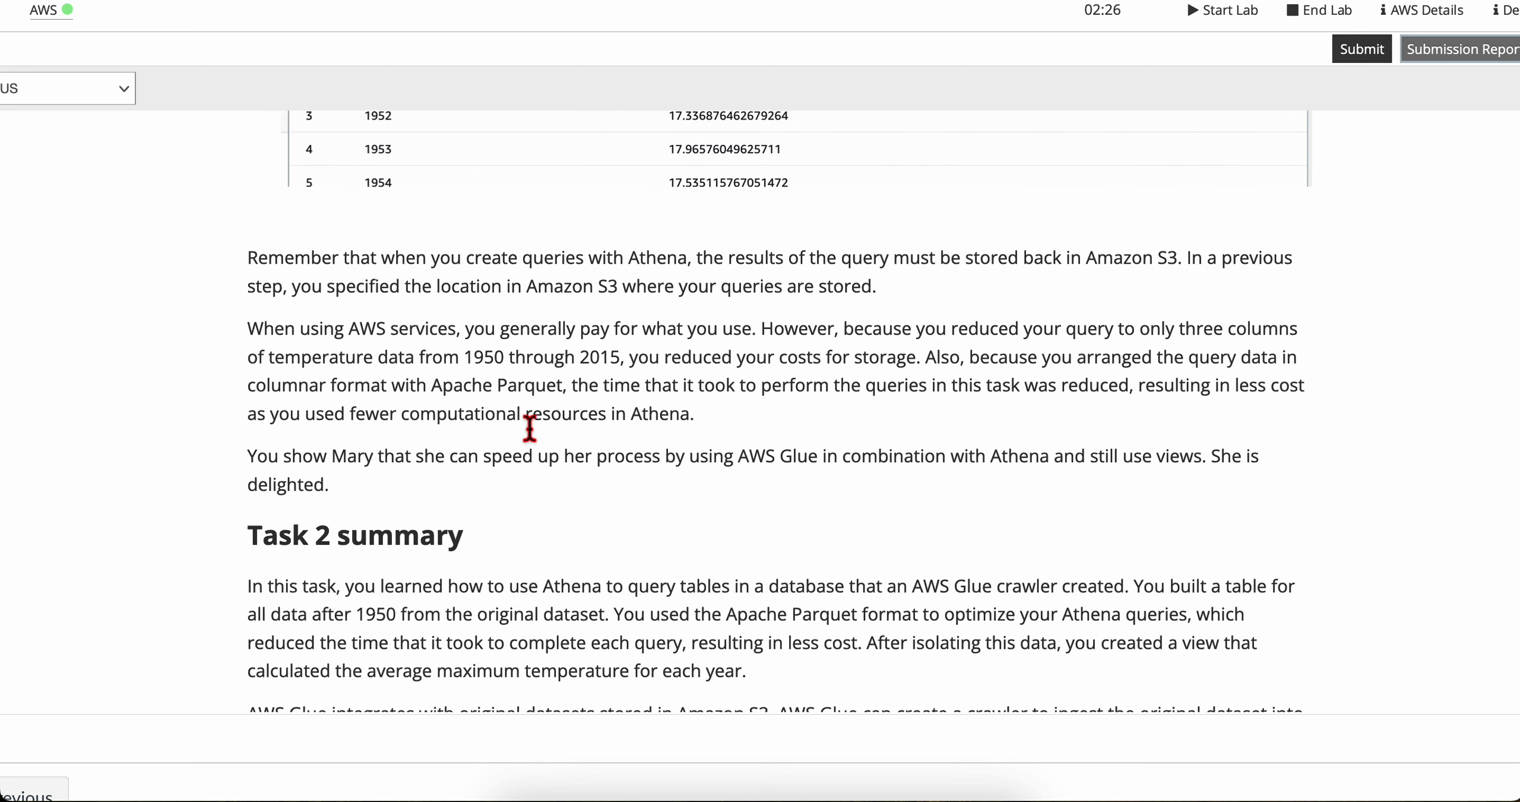
pyautogui.scroll(-1, 346, 423)
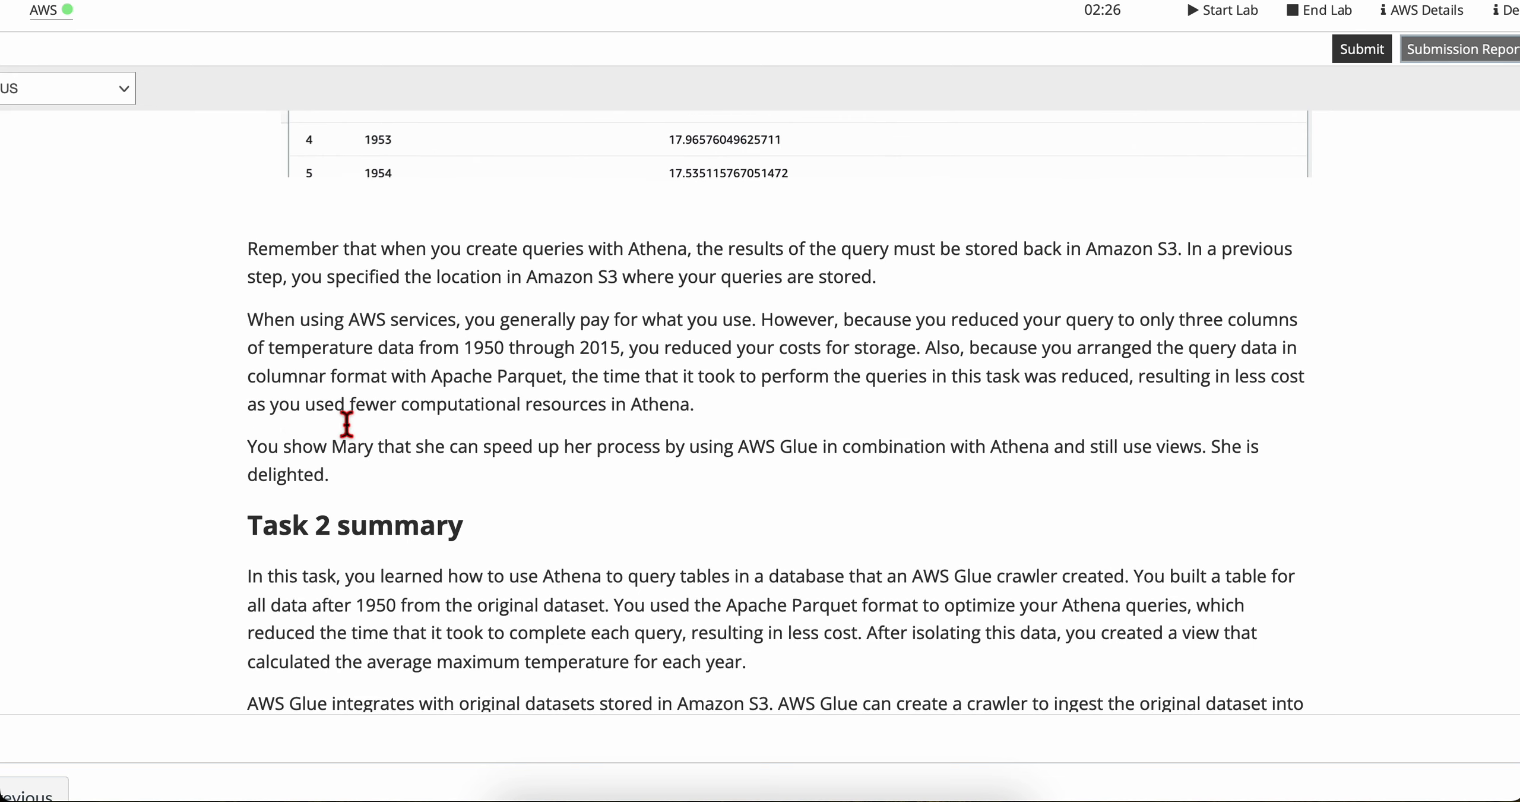
pyautogui.scroll(-1, 346, 424)
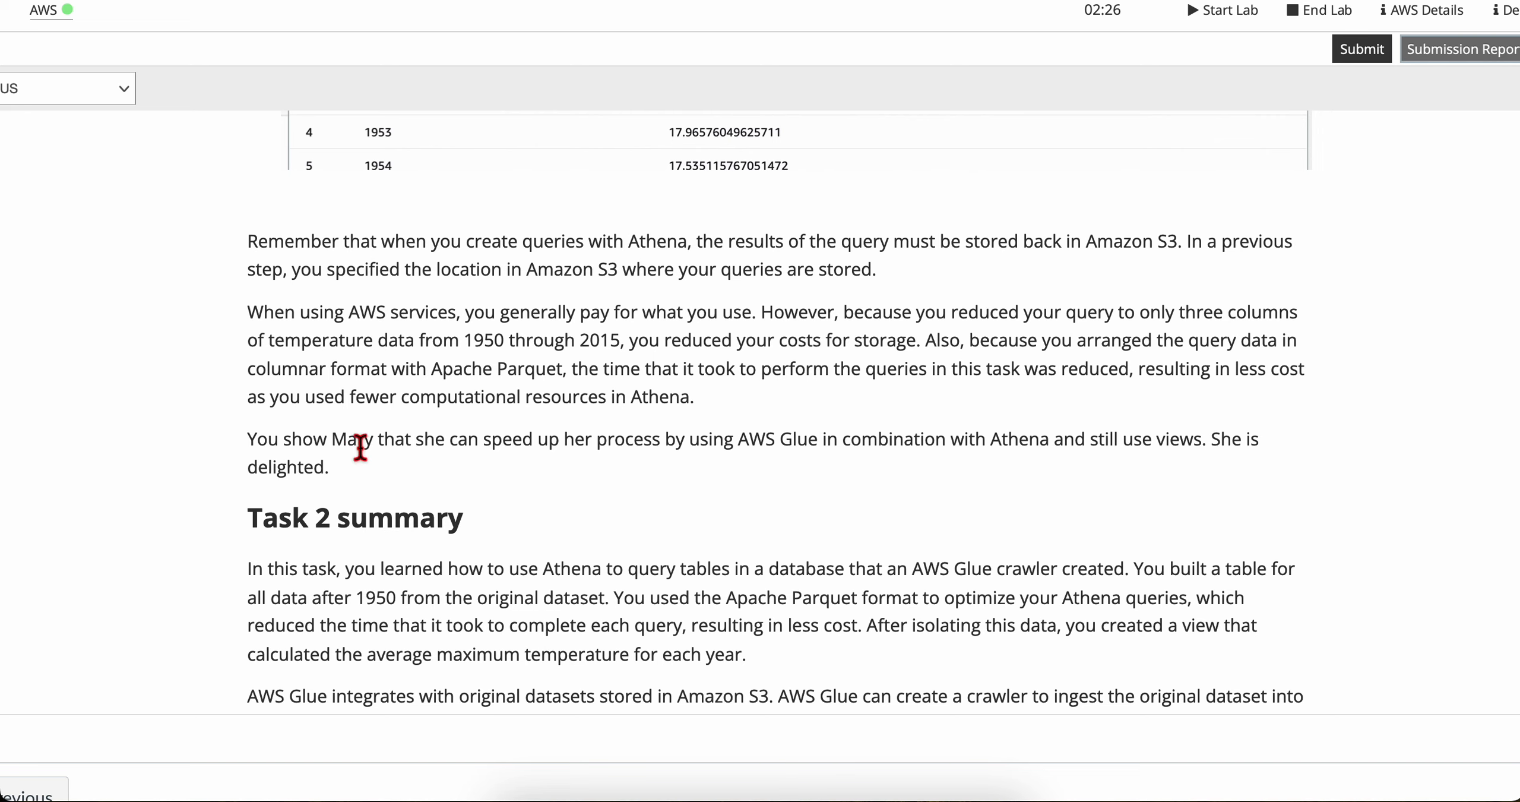
pyautogui.scroll(-2, 309, 469)
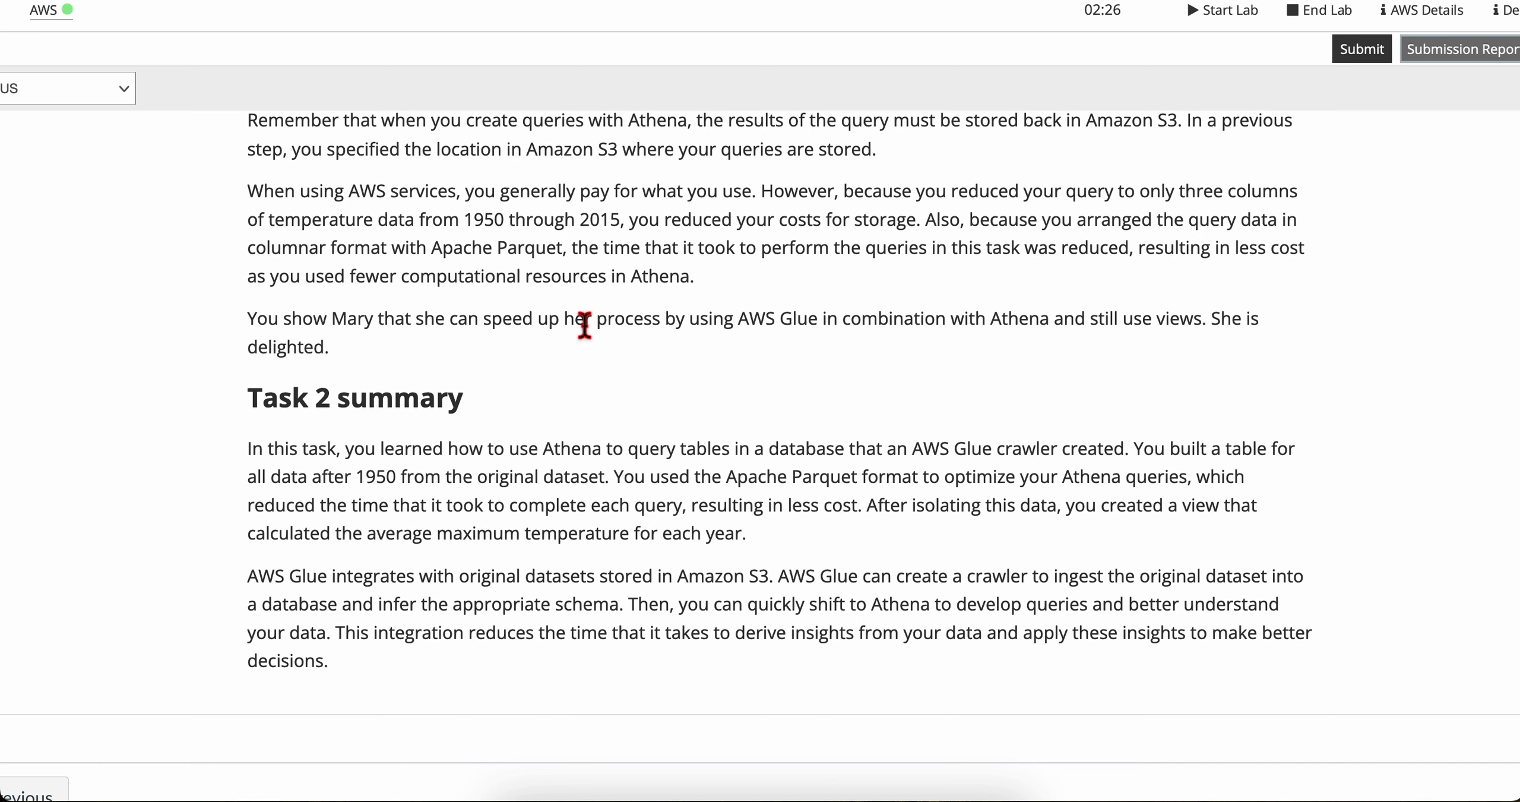
pyautogui.scroll(-1, 585, 326)
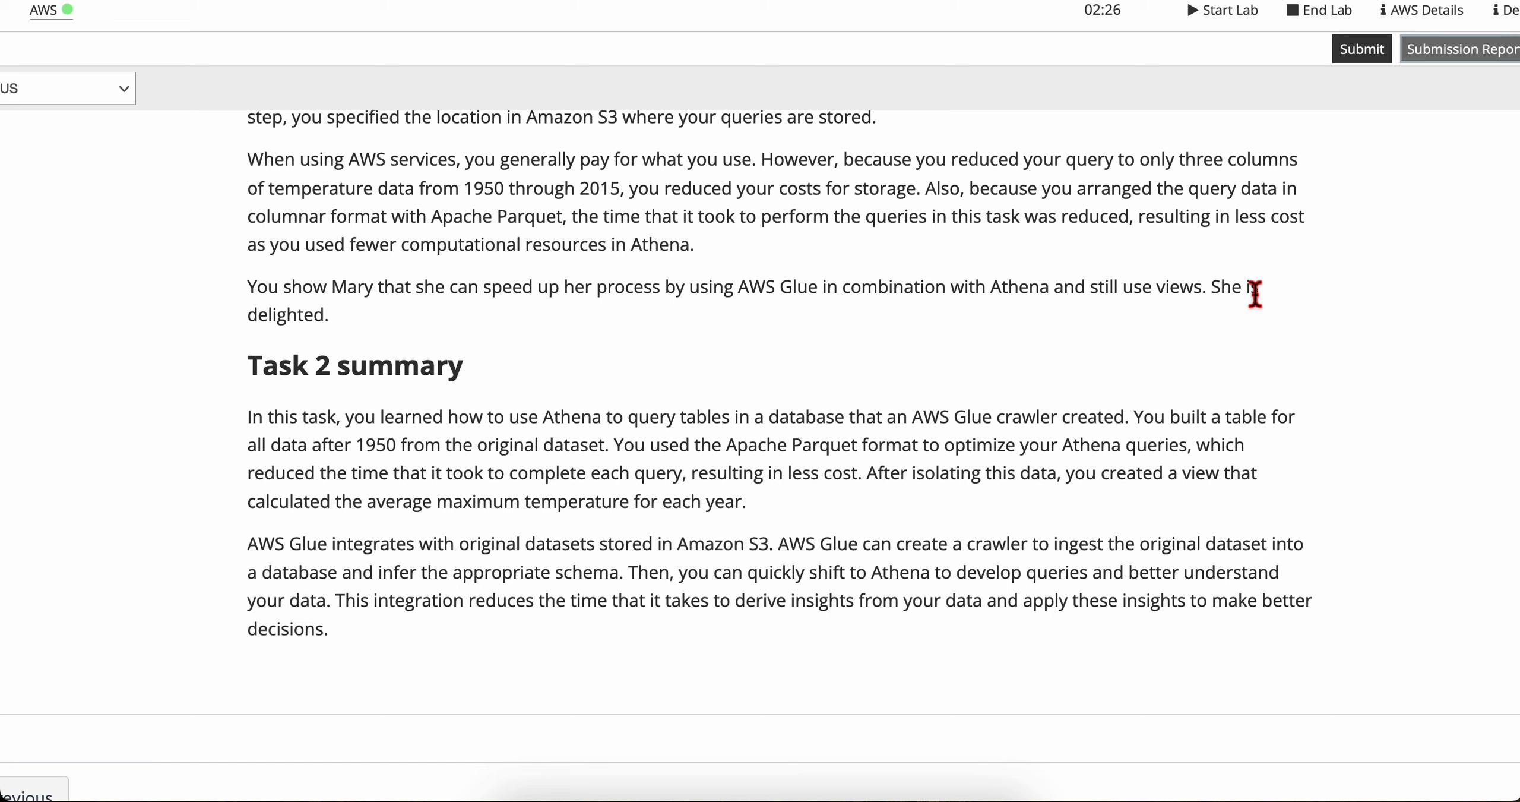
pyautogui.scroll(-2, 550, 377)
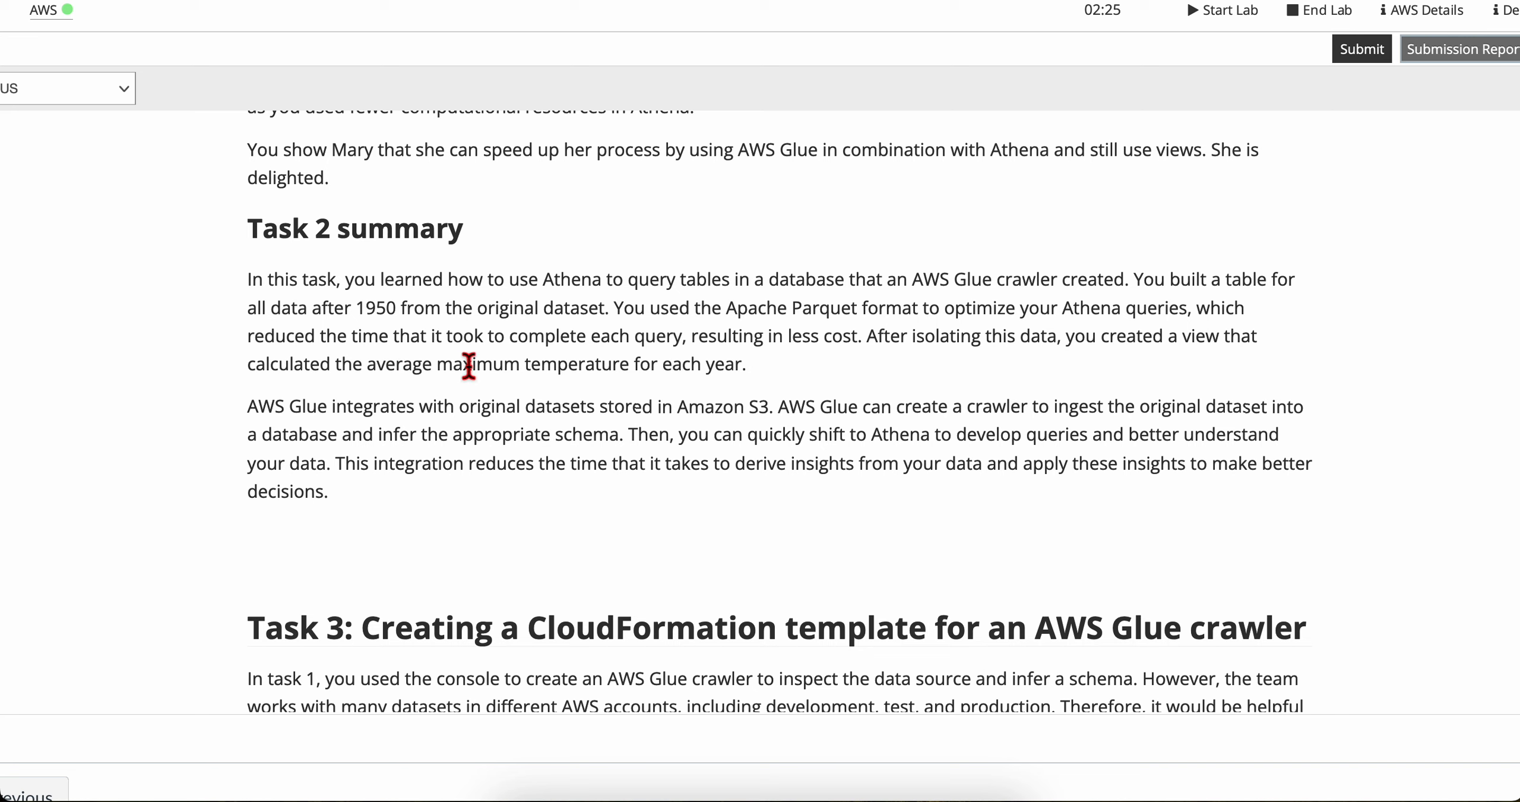
pyautogui.scroll(-2, 418, 508)
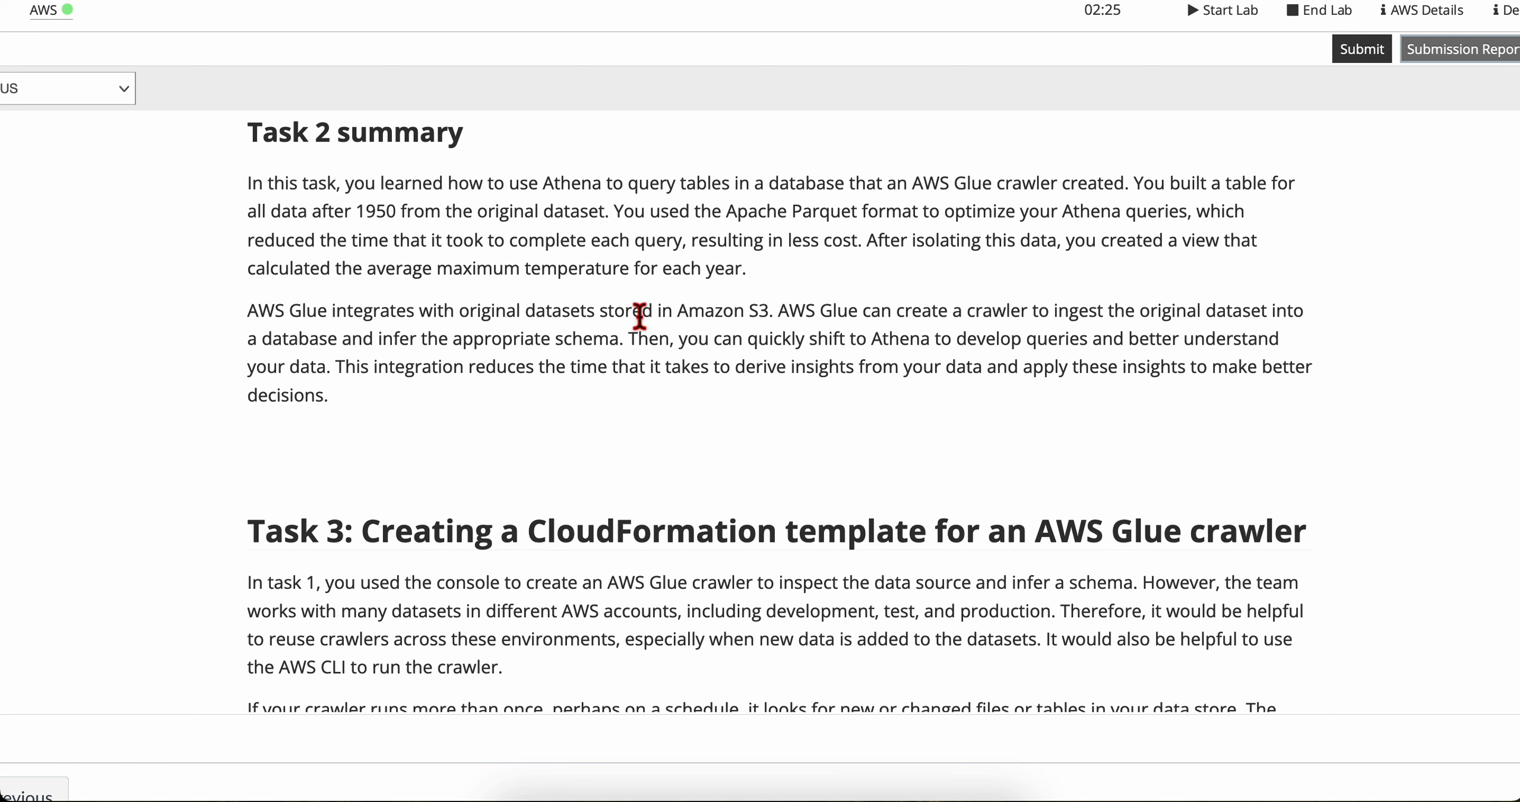
pyautogui.scroll(-1, 741, 321)
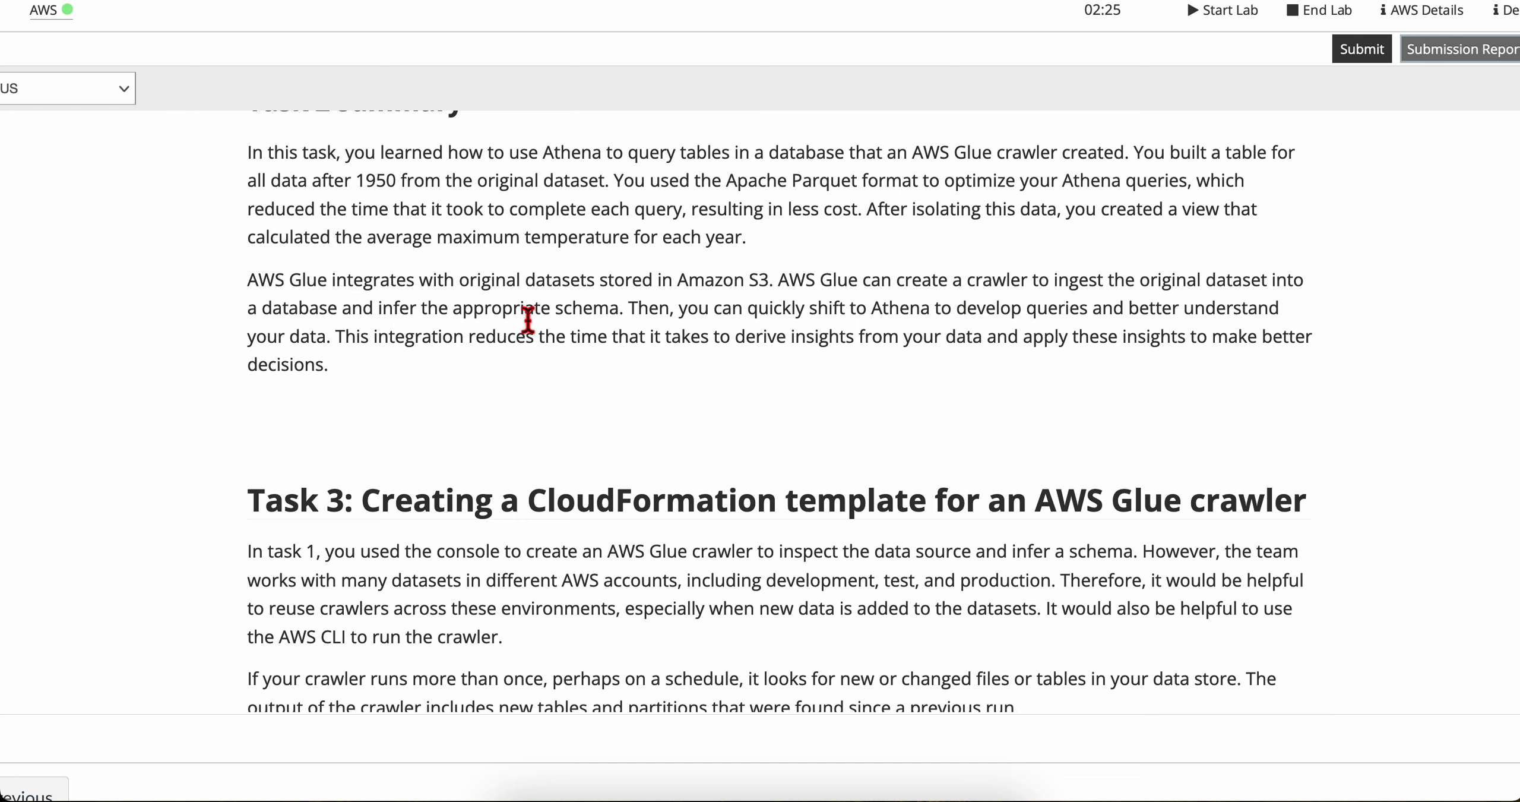
pyautogui.scroll(-1, 600, 324)
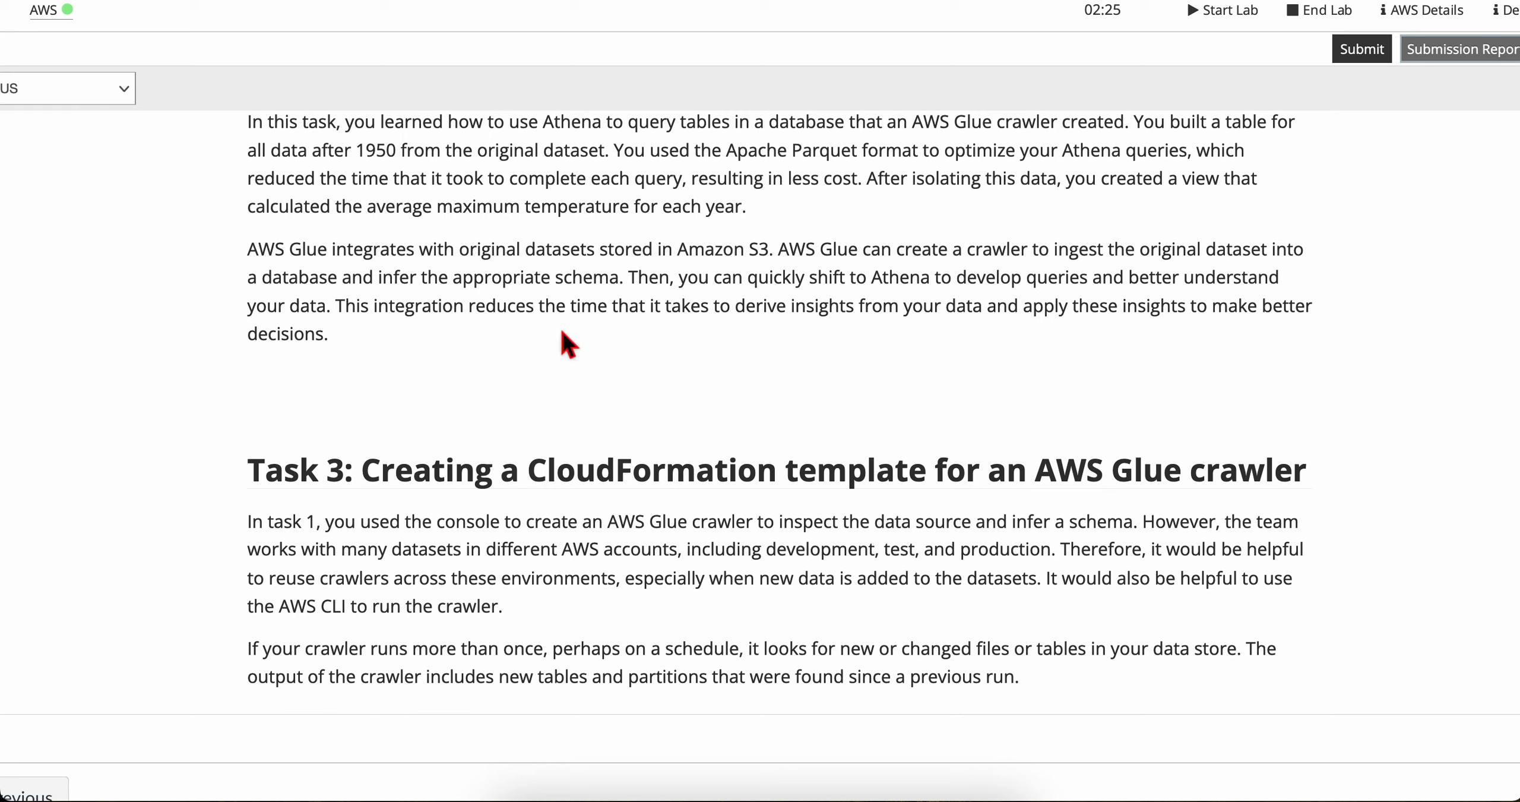
pyautogui.scroll(-1, 392, 342)
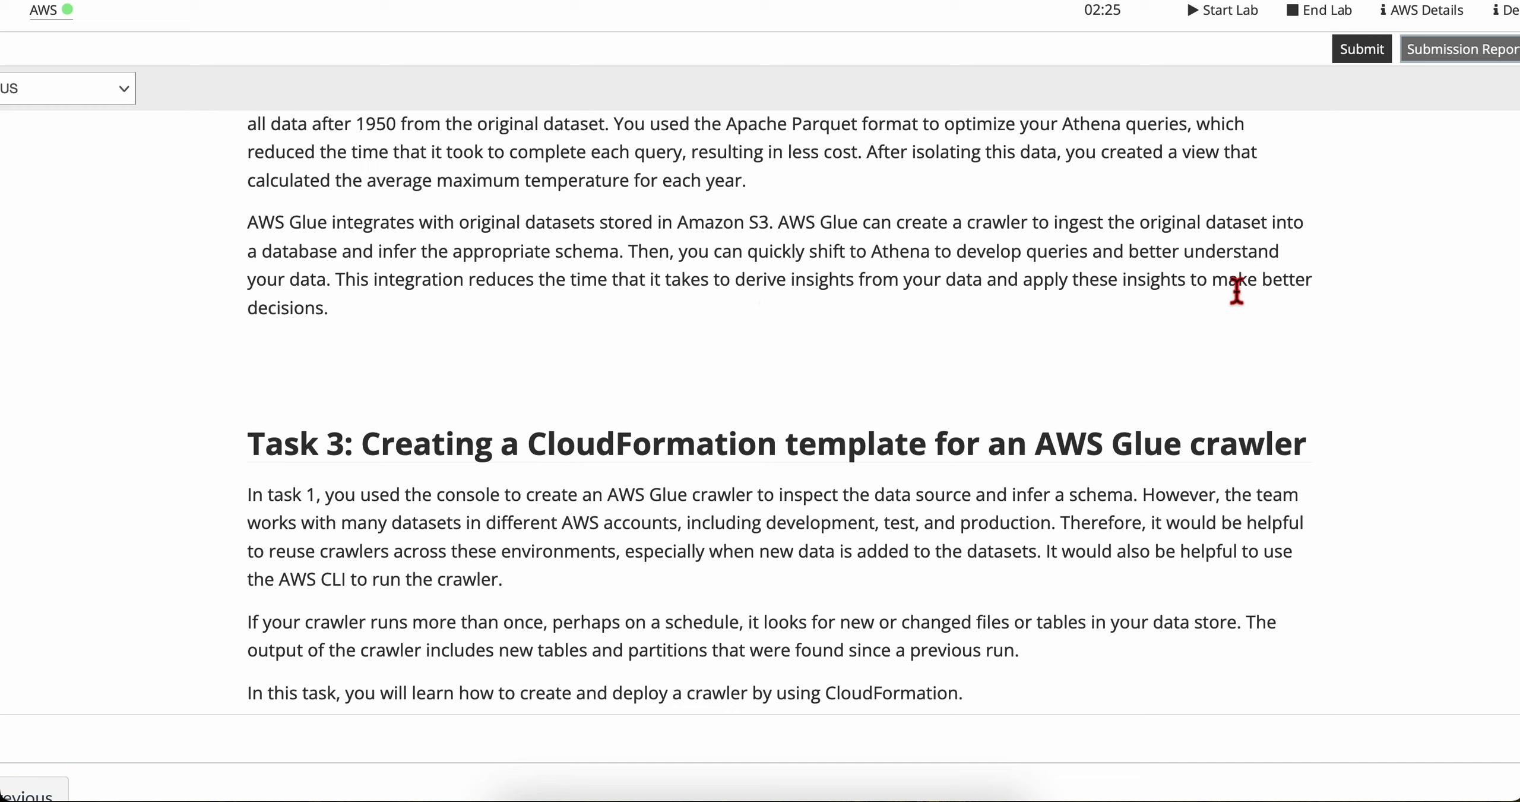
# Step: Read the Task 3 introduction on CloudFormation crawlers and step 12's instructions for finding the gluelab IAM role's ARN
pyautogui.scroll(-4, 404, 484)
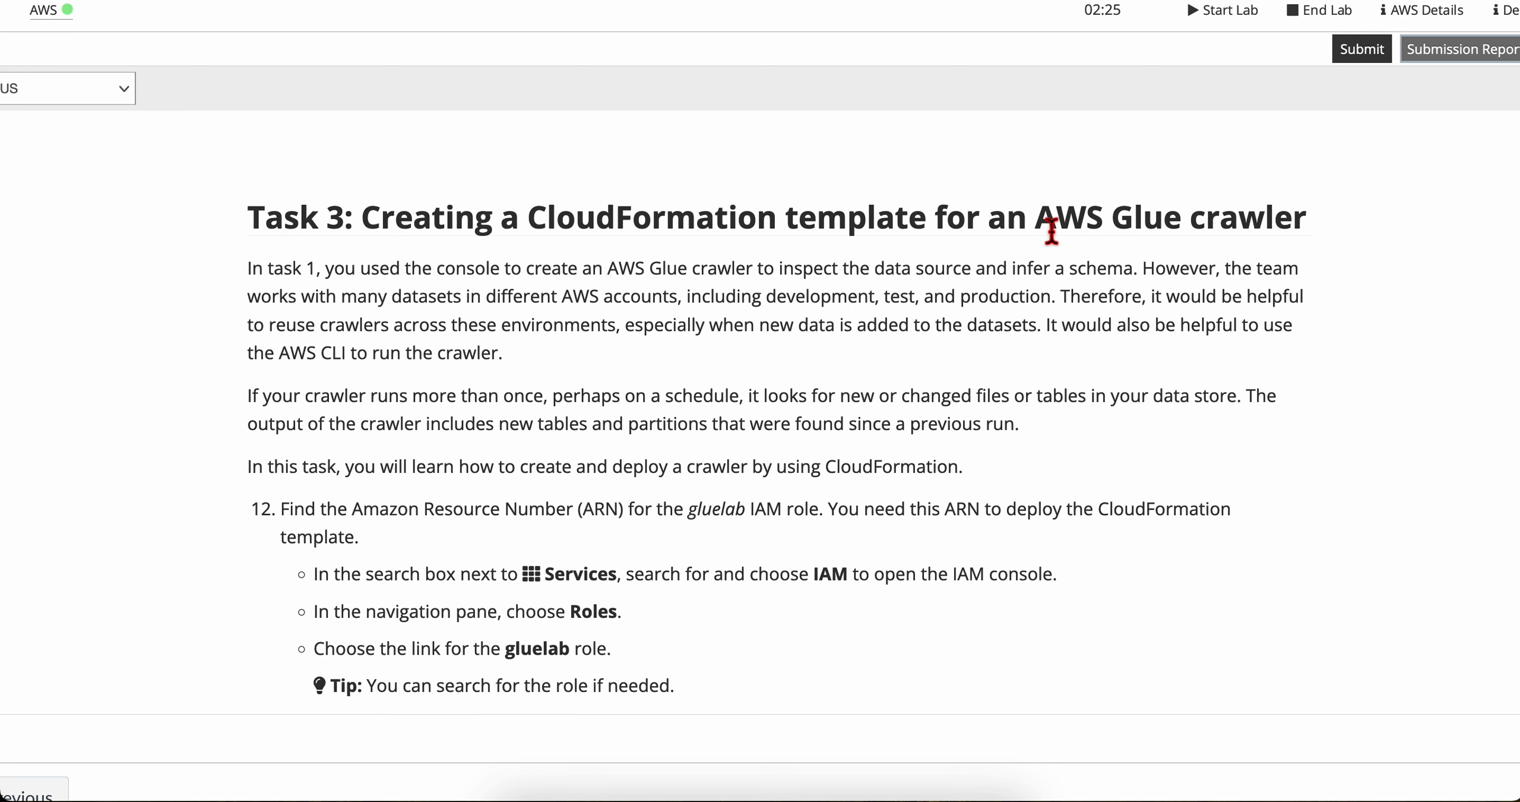
pyautogui.scroll(-1, 375, 396)
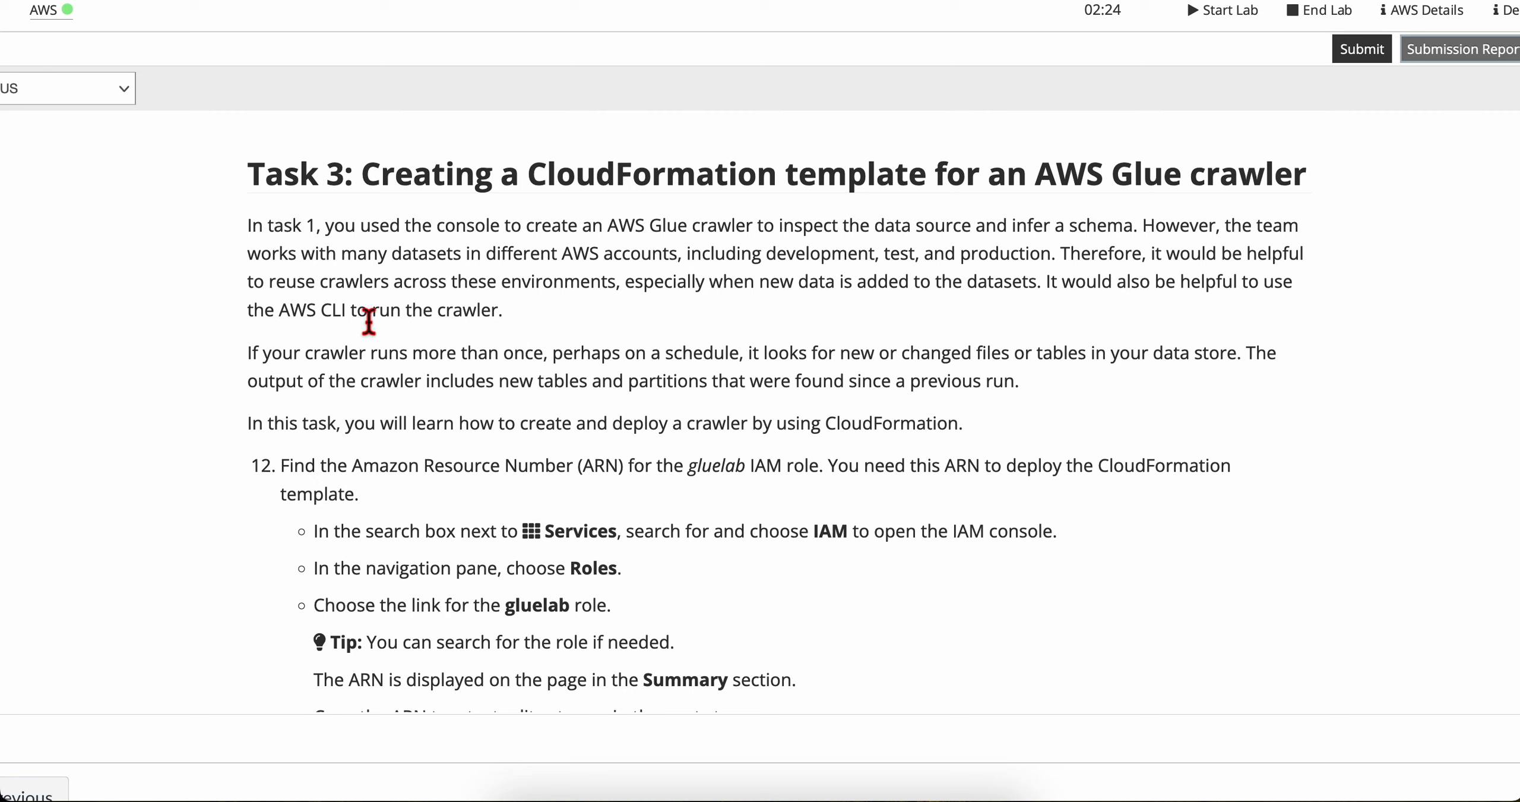
pyautogui.scroll(-2, 460, 351)
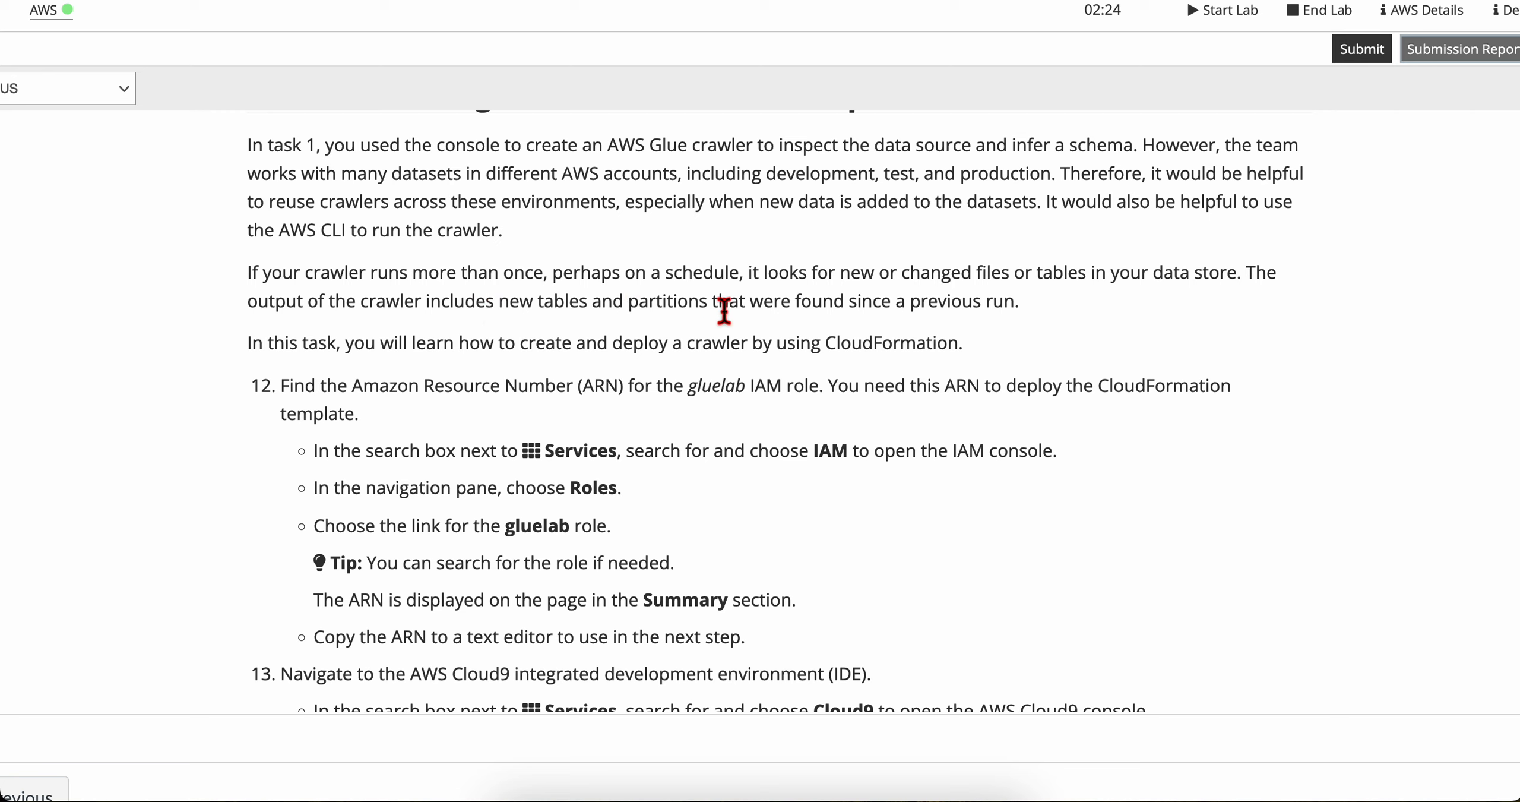
pyautogui.moveTo(717, 310); pyautogui.dragTo(1039, 312)
pyautogui.click(421, 364)
pyautogui.scroll(-2, 429, 358)
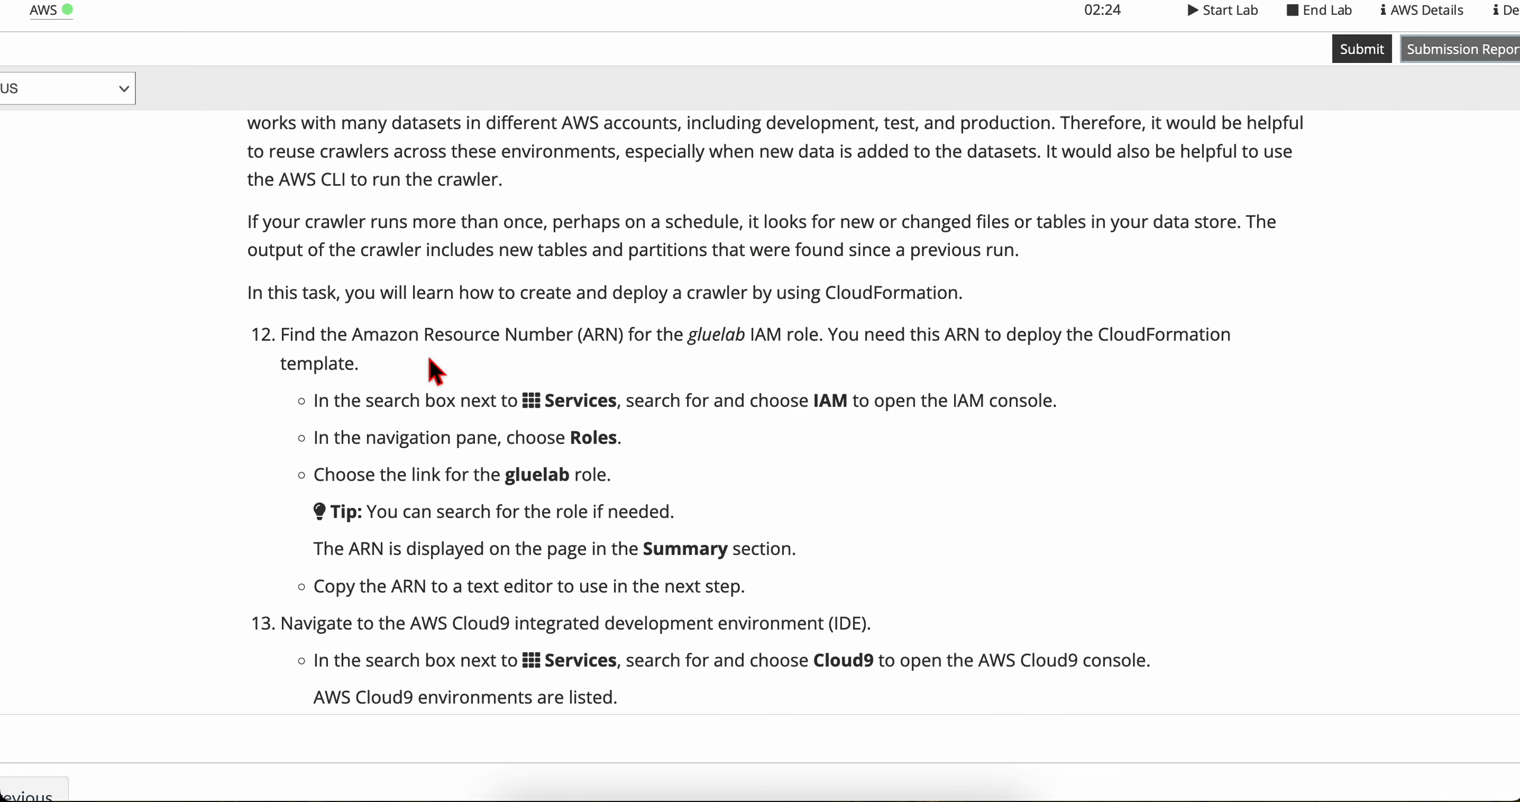
pyautogui.scroll(-1, 429, 357)
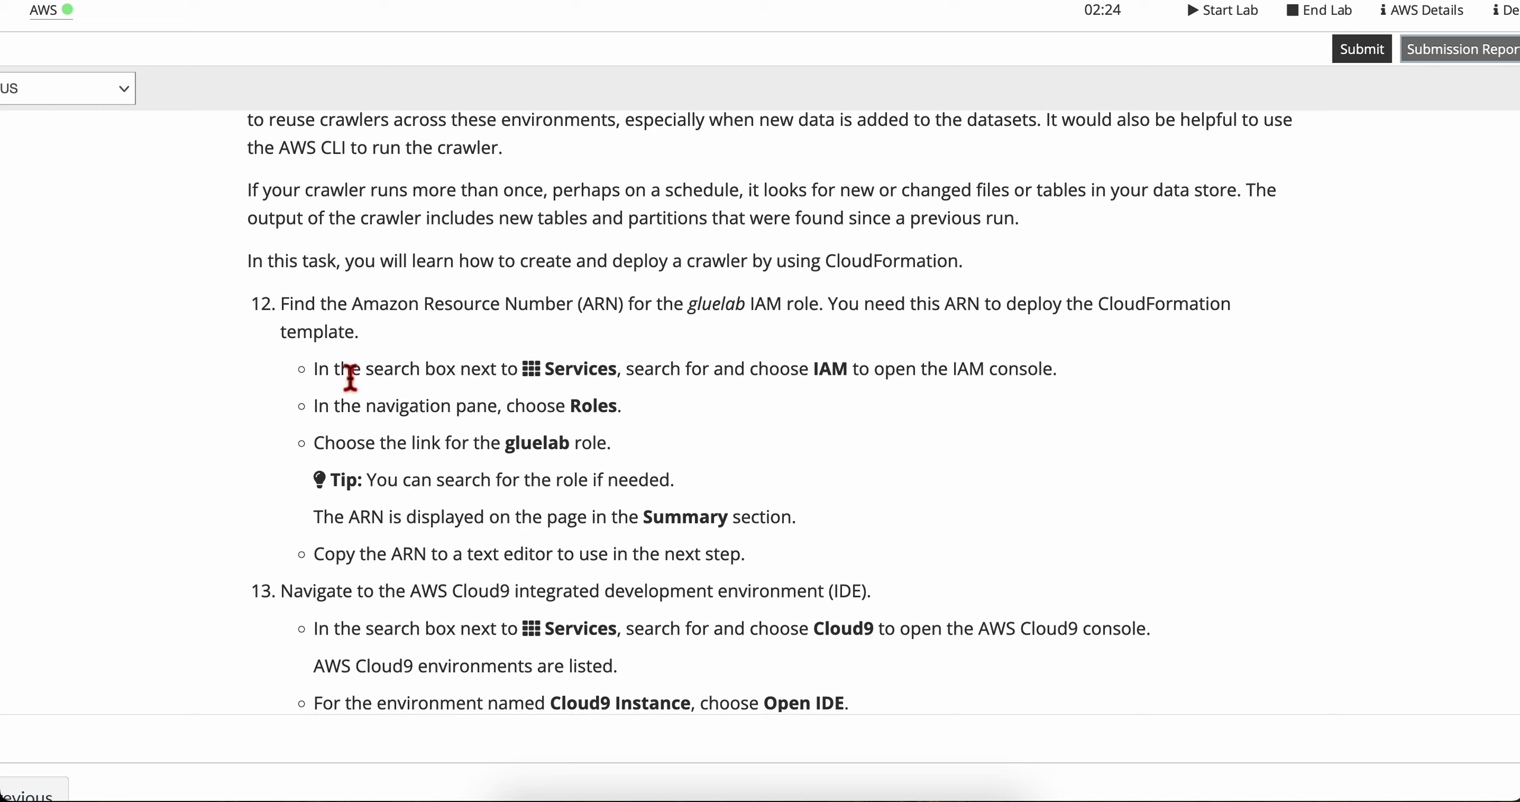
pyautogui.scroll(-1, 315, 294)
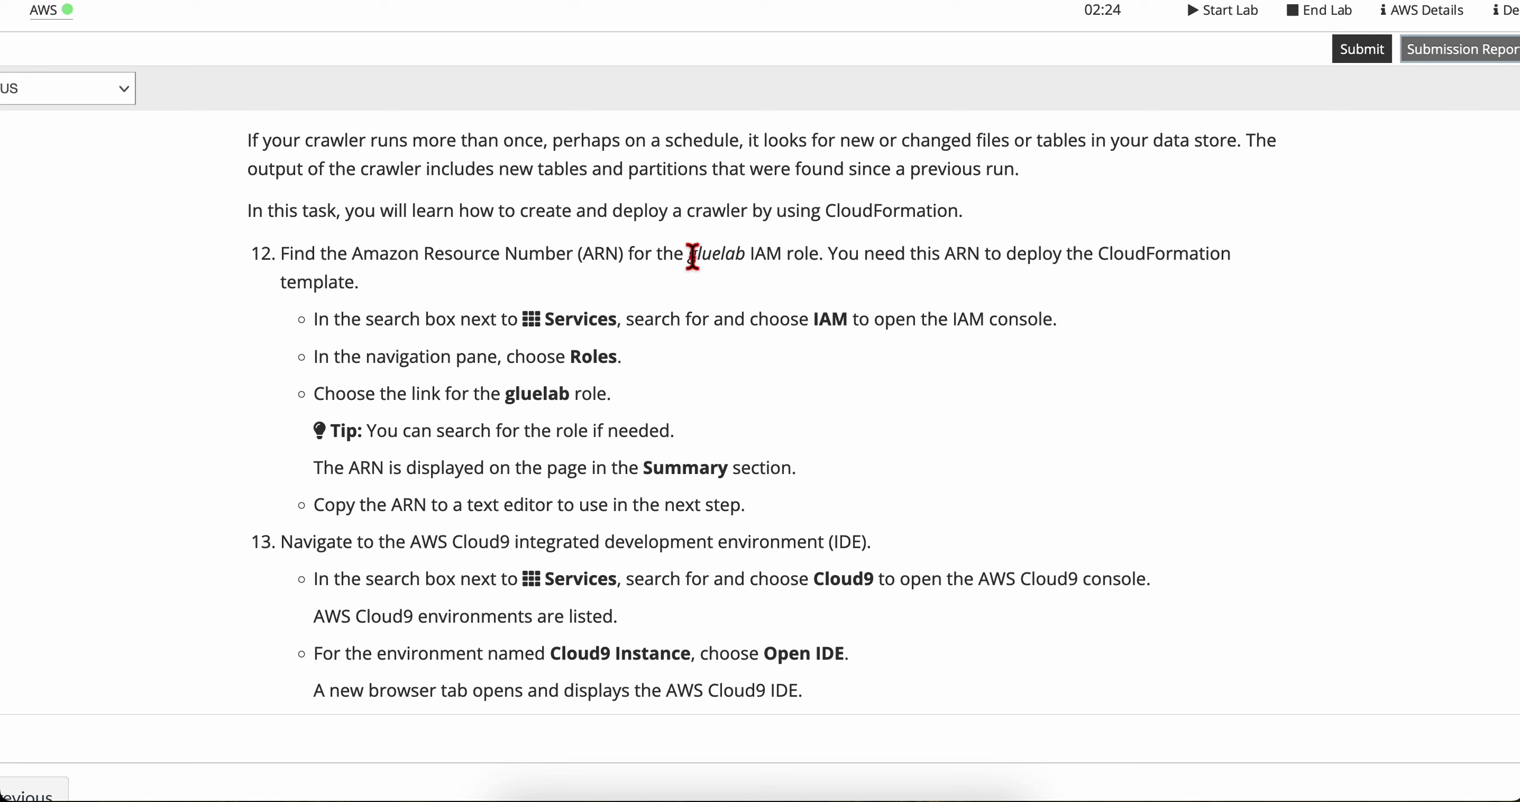
pyautogui.scroll(-1, 830, 283)
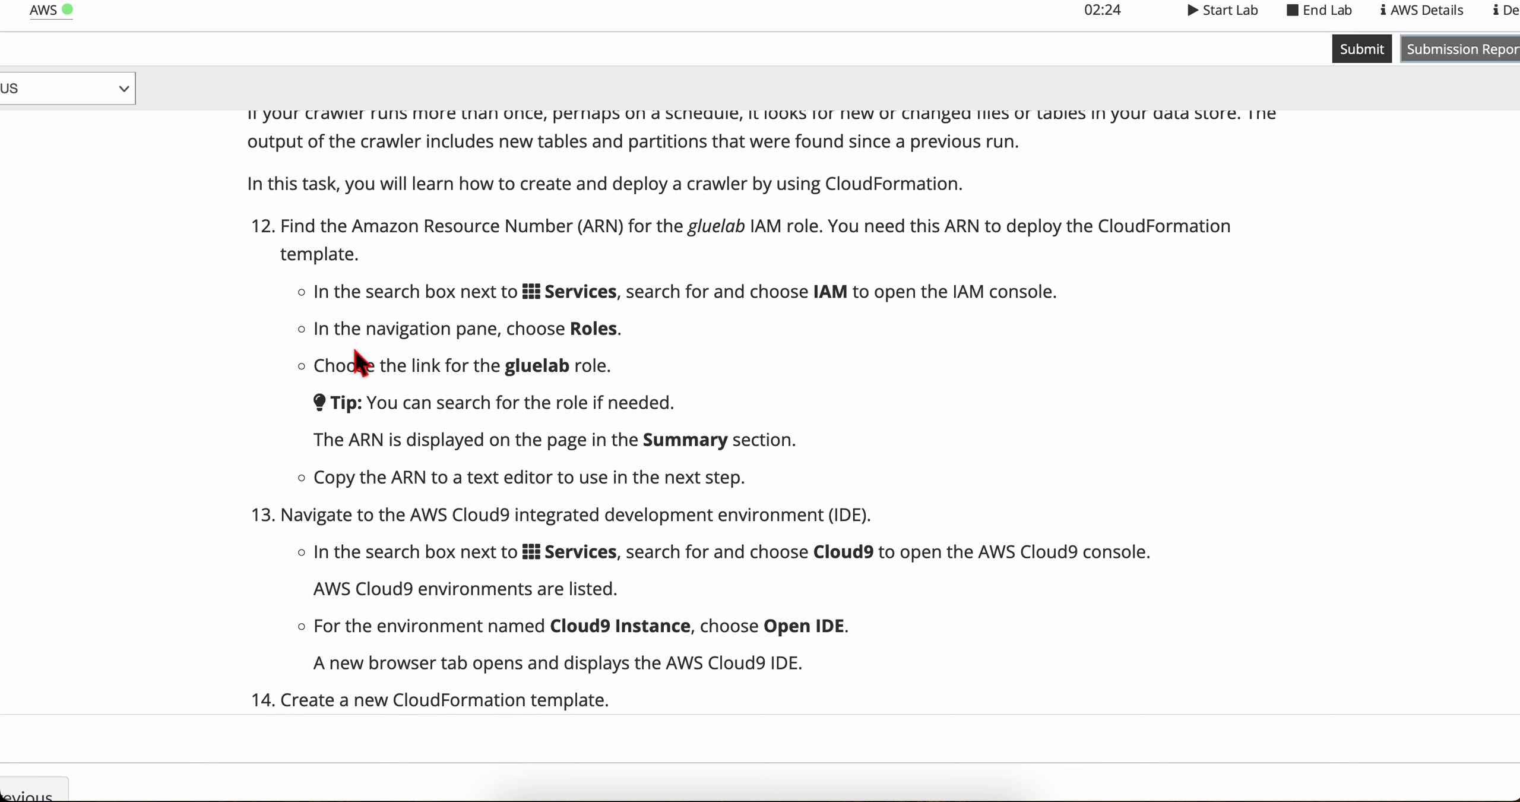
pyautogui.scroll(-1, 352, 343)
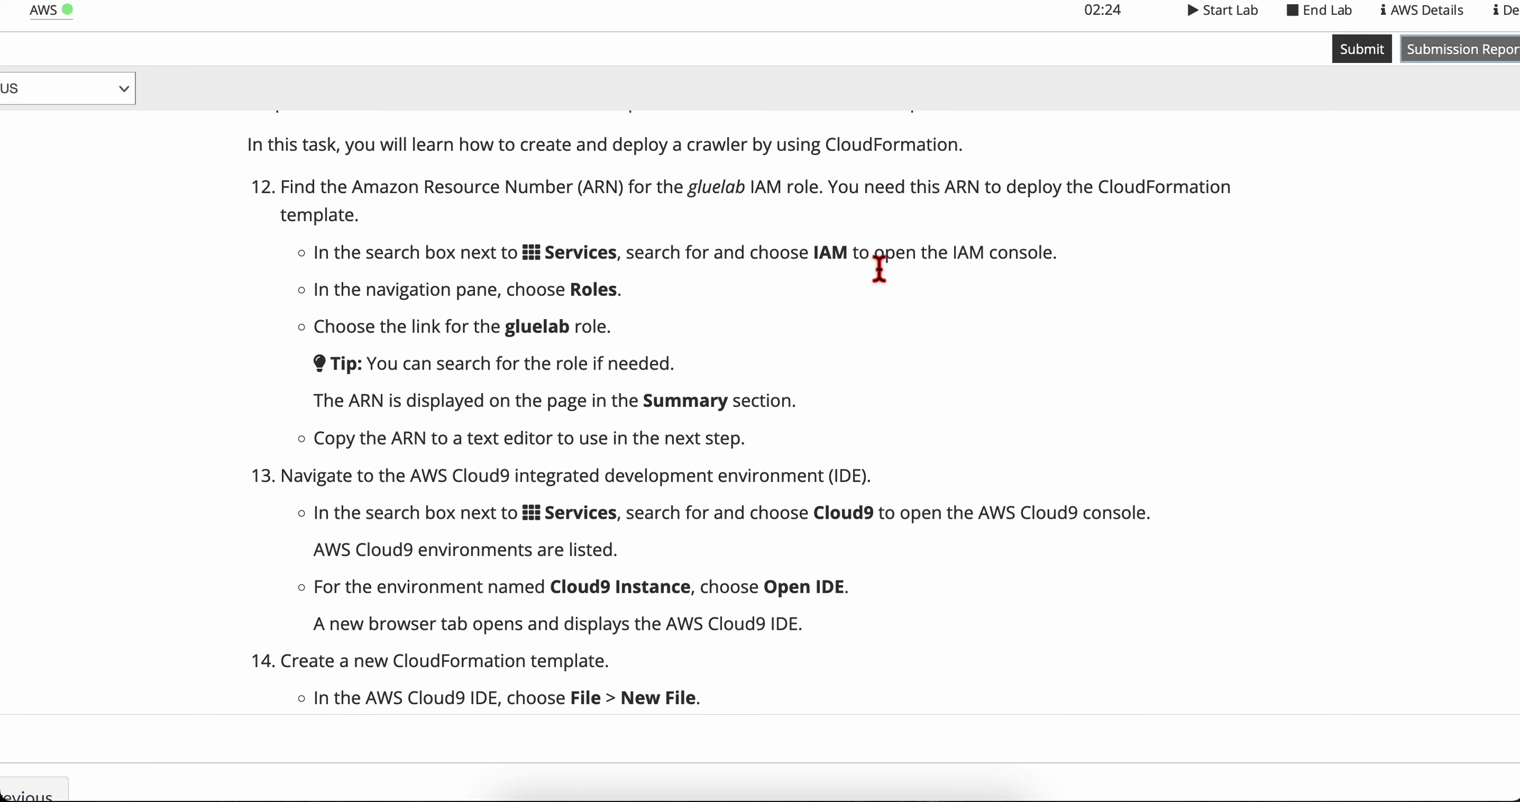
# Step: Open the AWS console home in a new browser tab, search for "iam" and open the IAM console
pyautogui.hotkey('ctrl', 'Right')
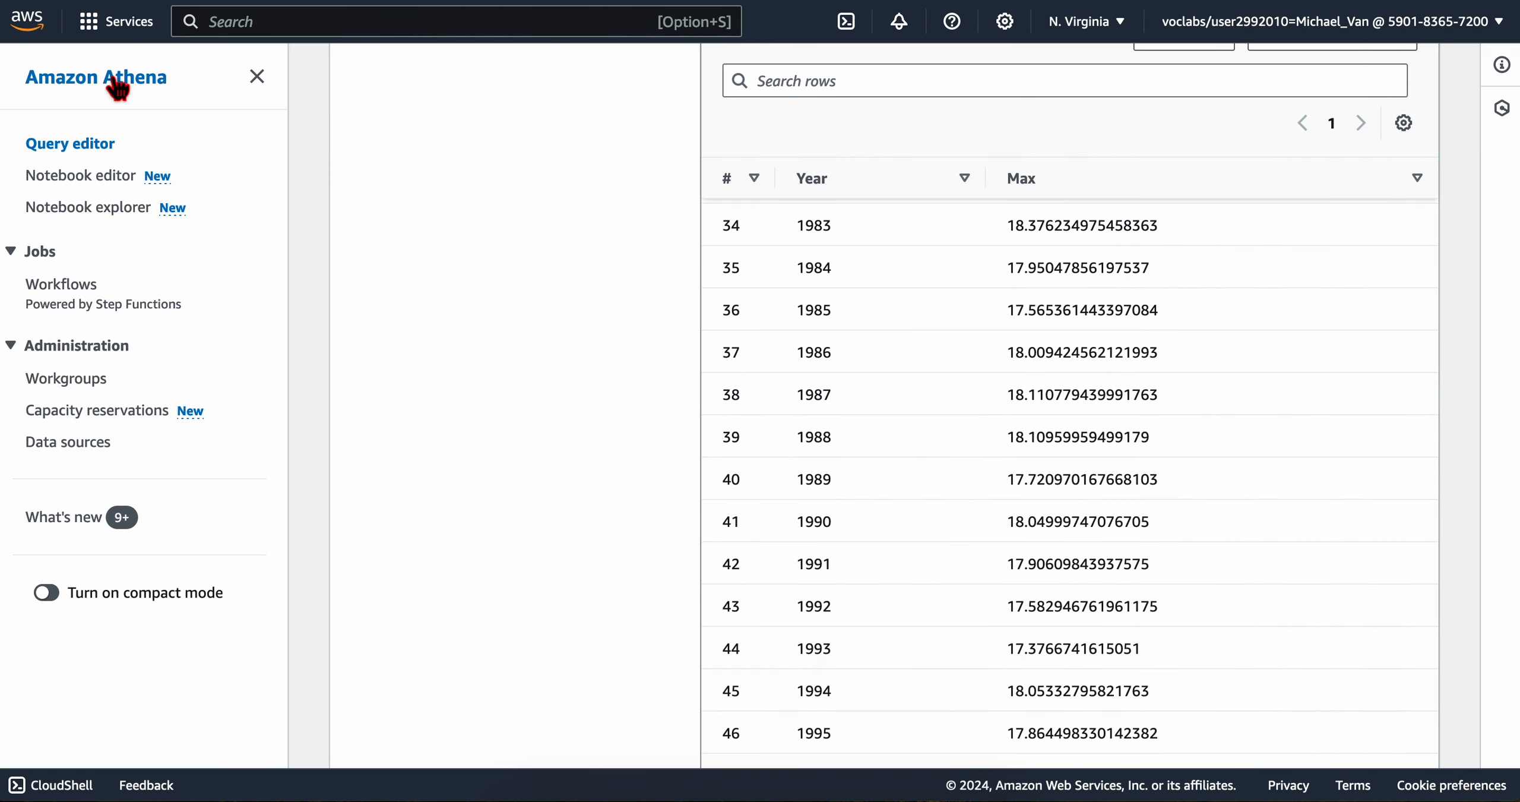
pyautogui.rightClick(37, 26)
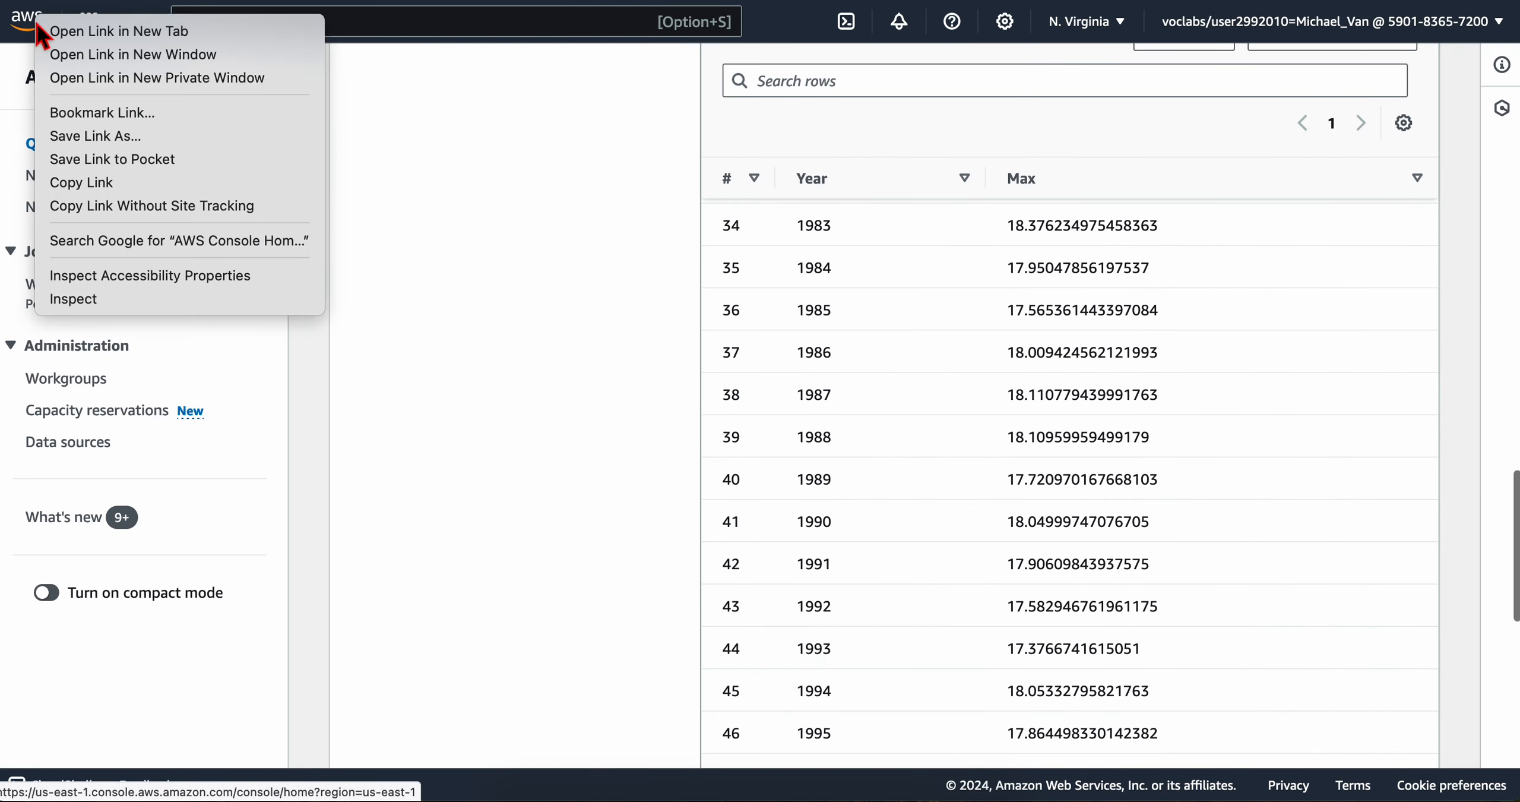
pyautogui.click(70, 33)
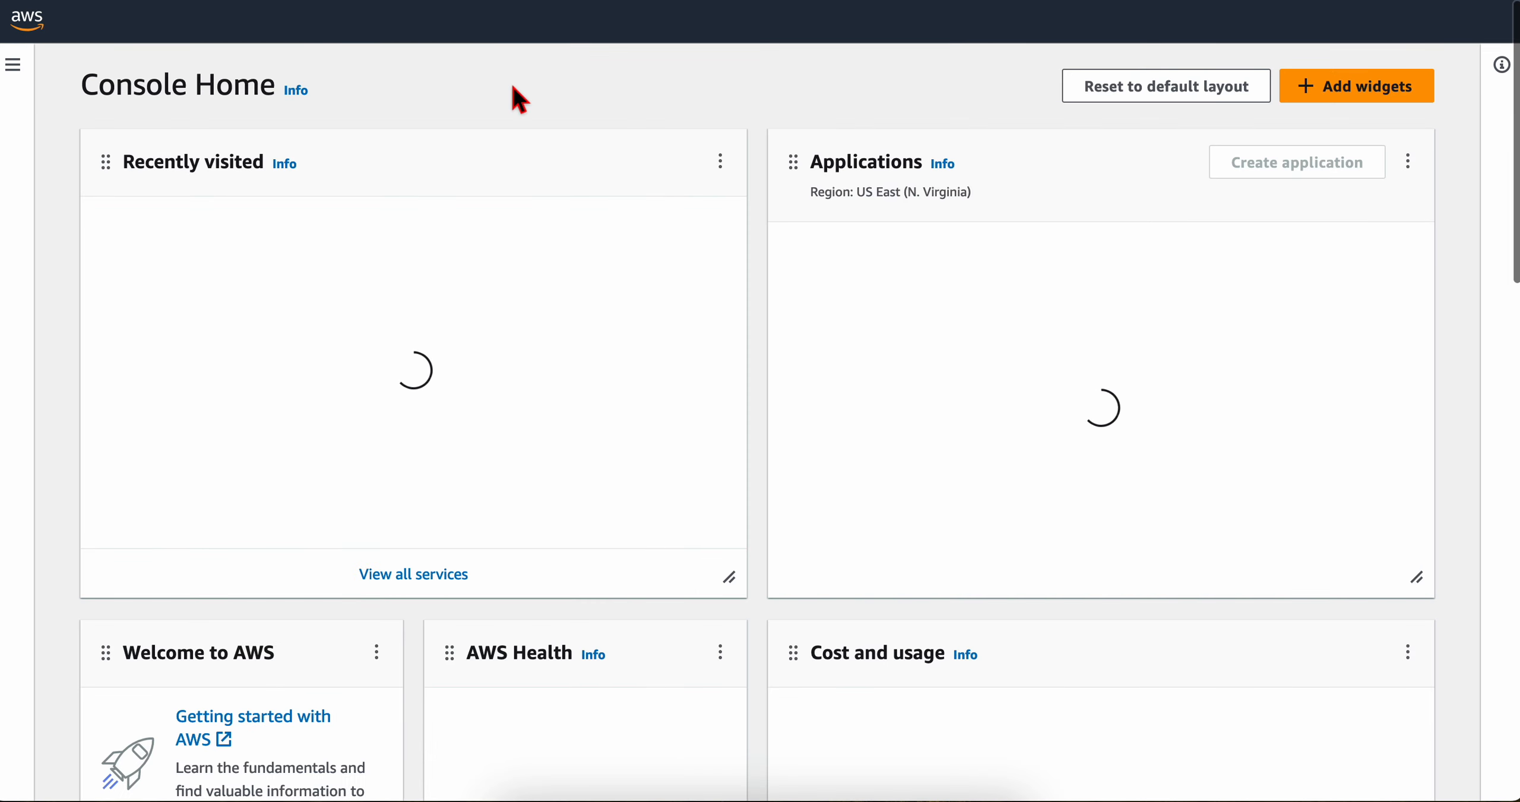
pyautogui.click(188, 18)
pyautogui.write('iam')
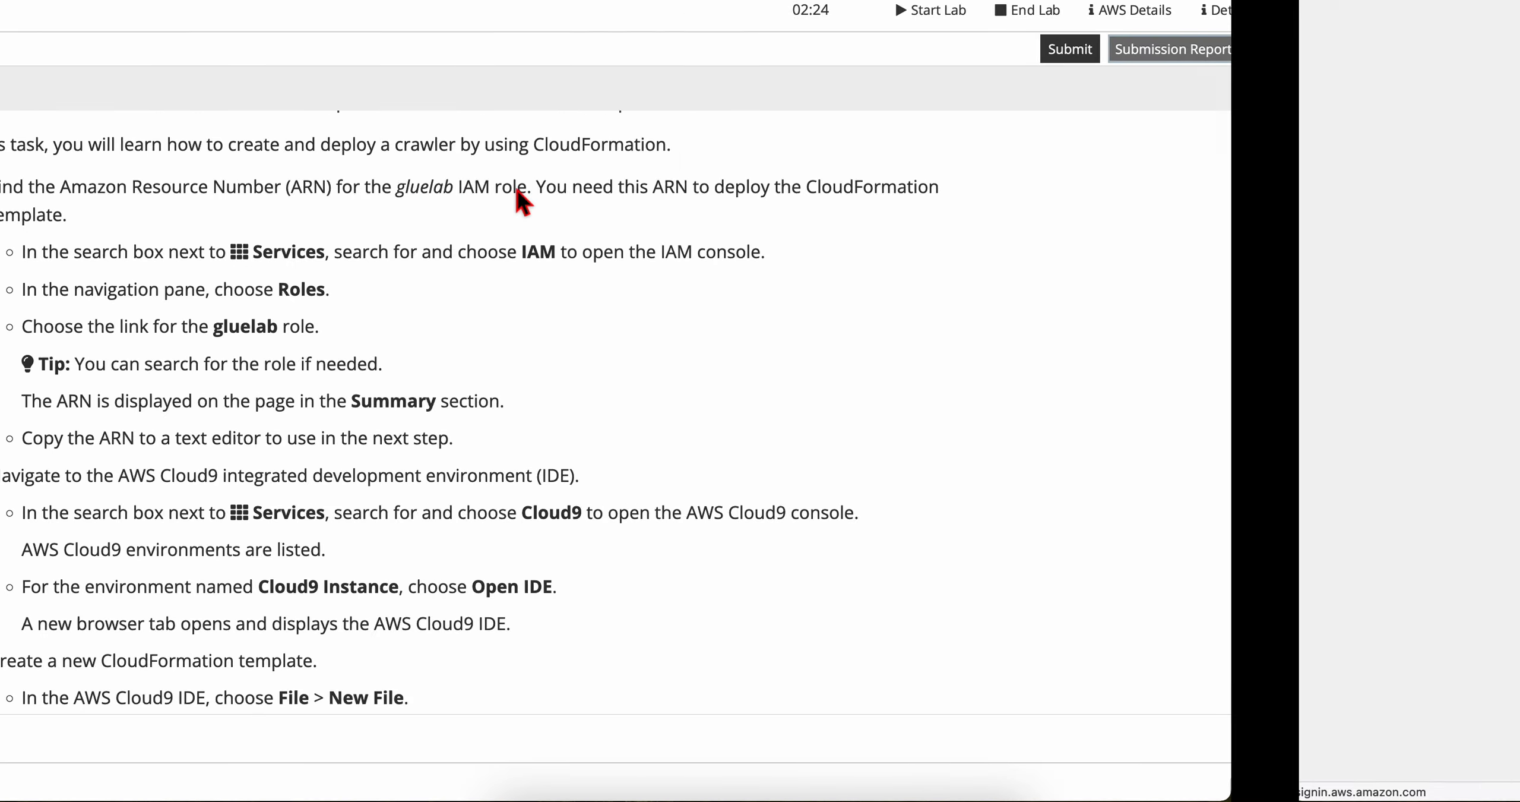
pyautogui.scroll(-1, 200, 285)
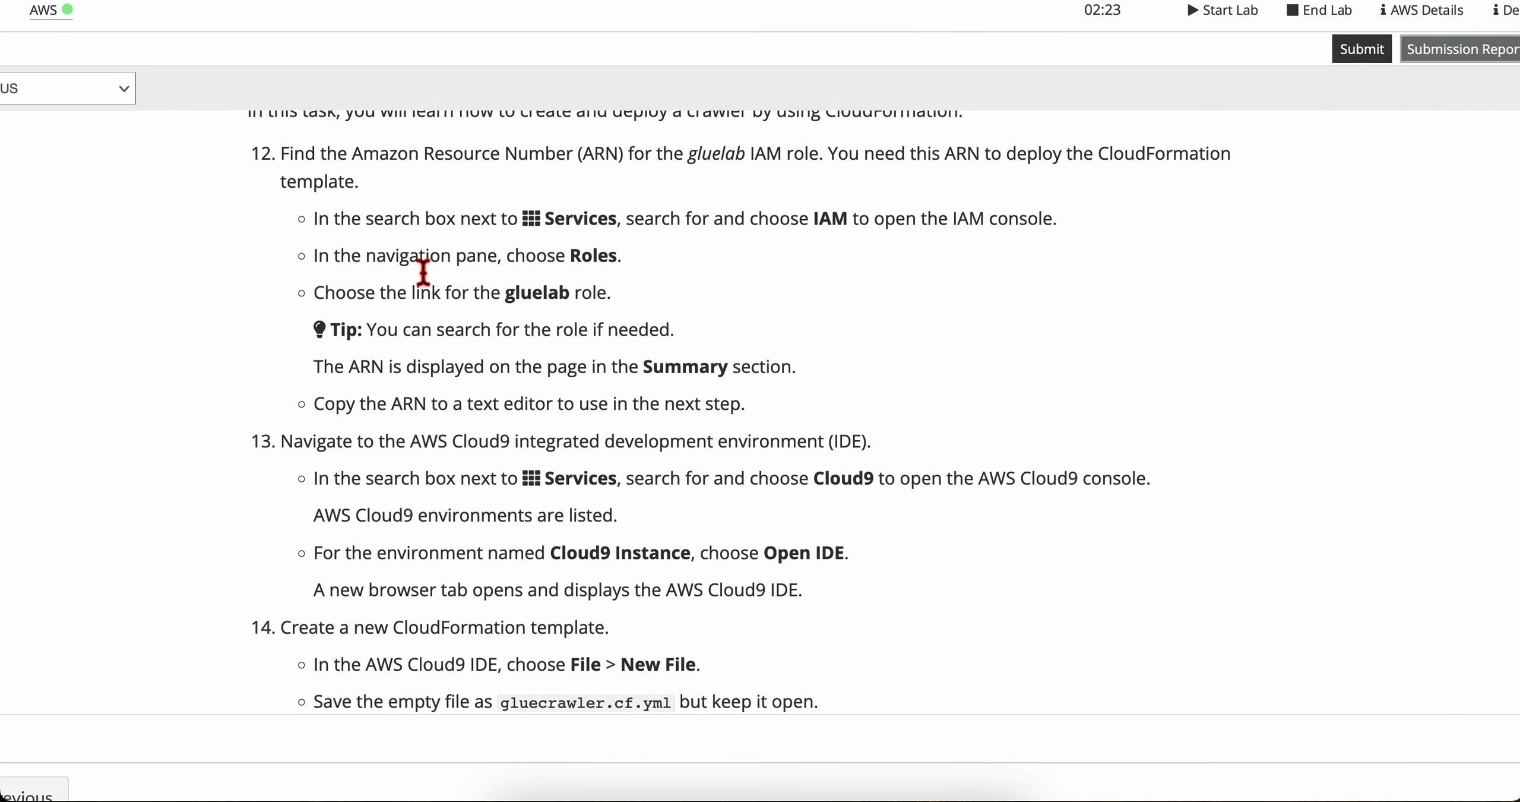
pyautogui.scroll(-1, 419, 255)
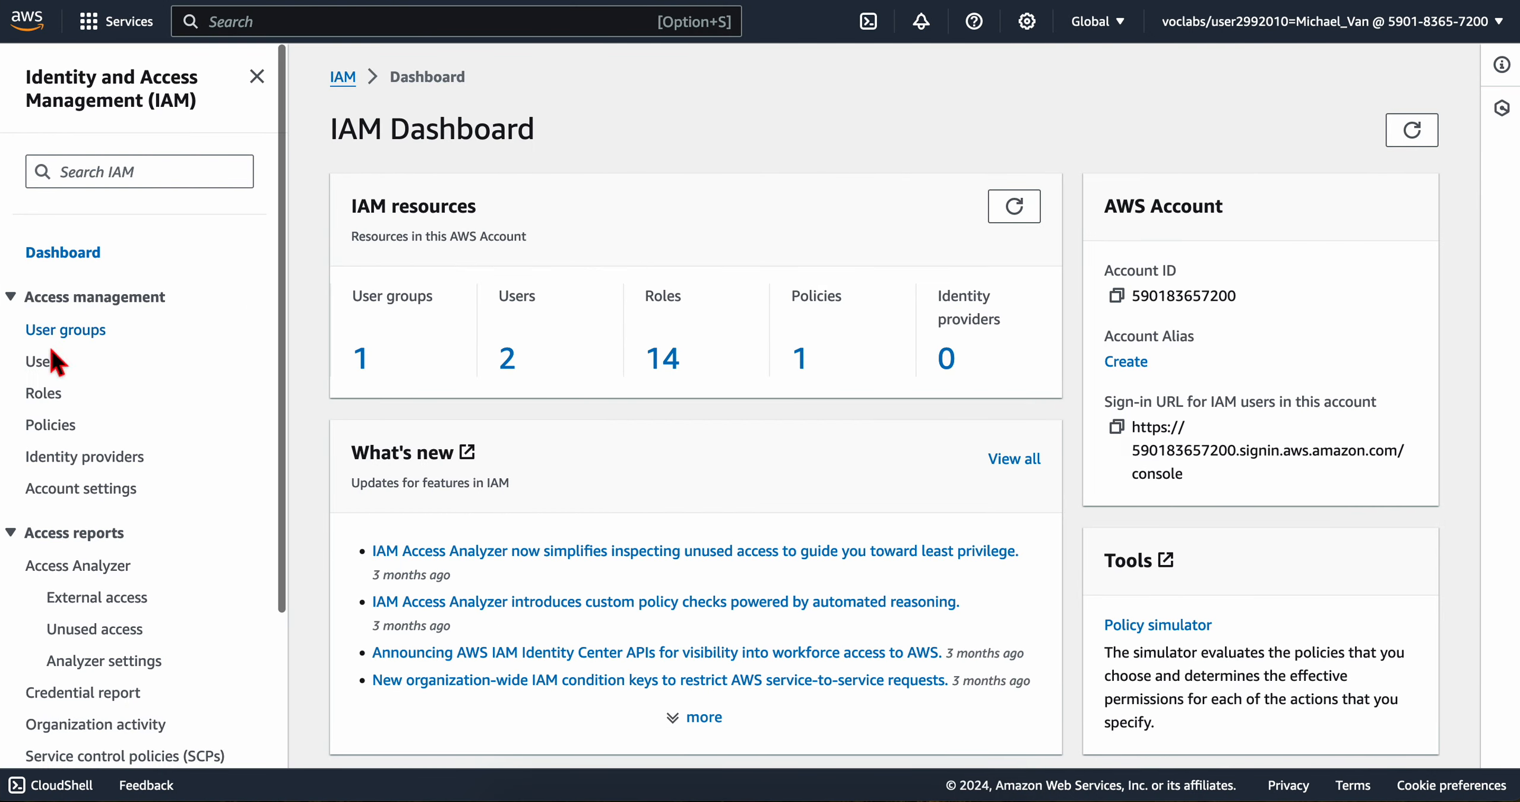
# Step: List the IAM roles, filter them by the name gluelab copied from the lab instructions, and open the gluelab role
pyautogui.click(45, 394)
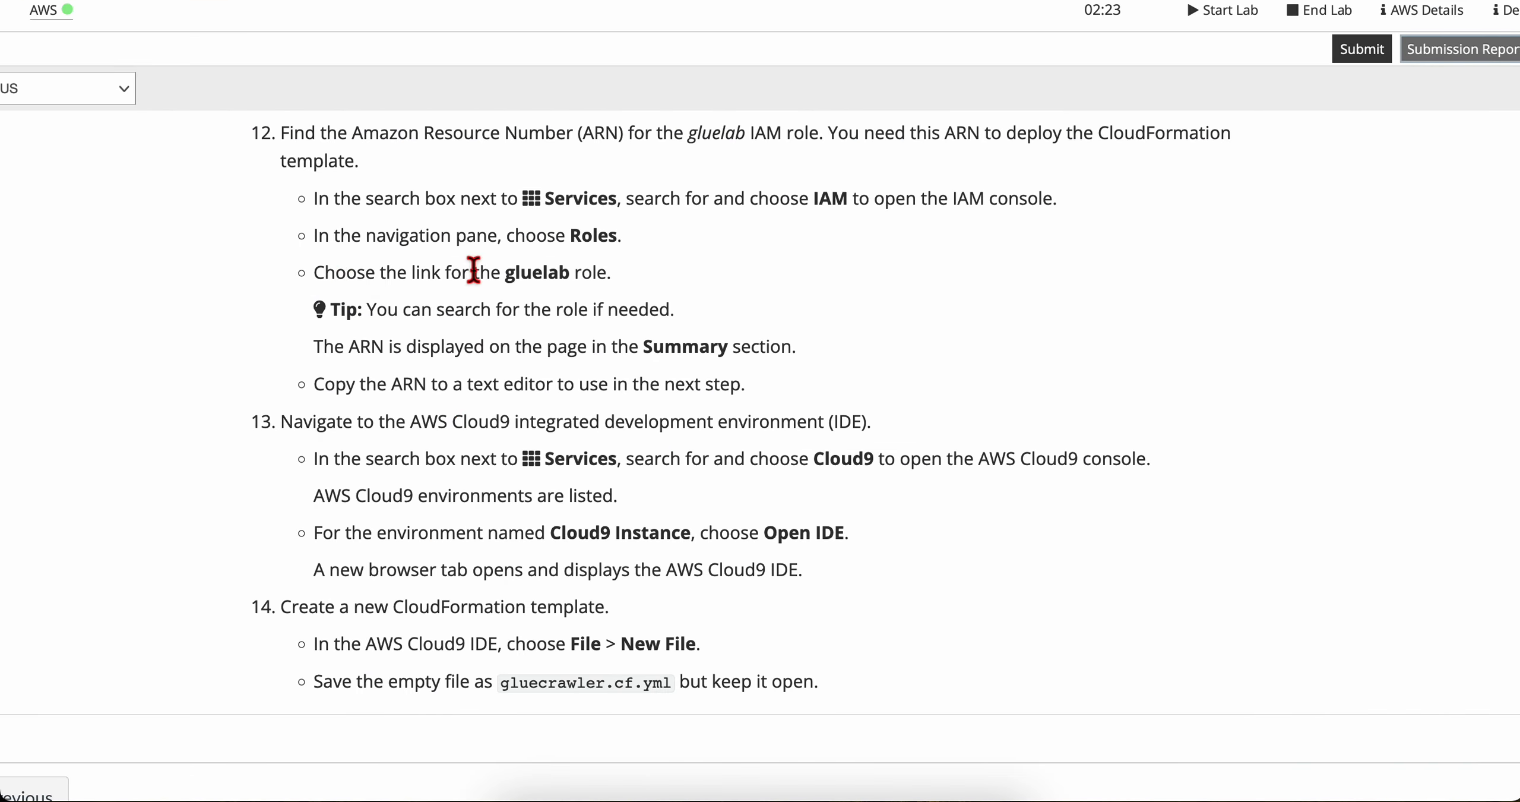
pyautogui.doubleClick(522, 274)
pyautogui.press('super+c')
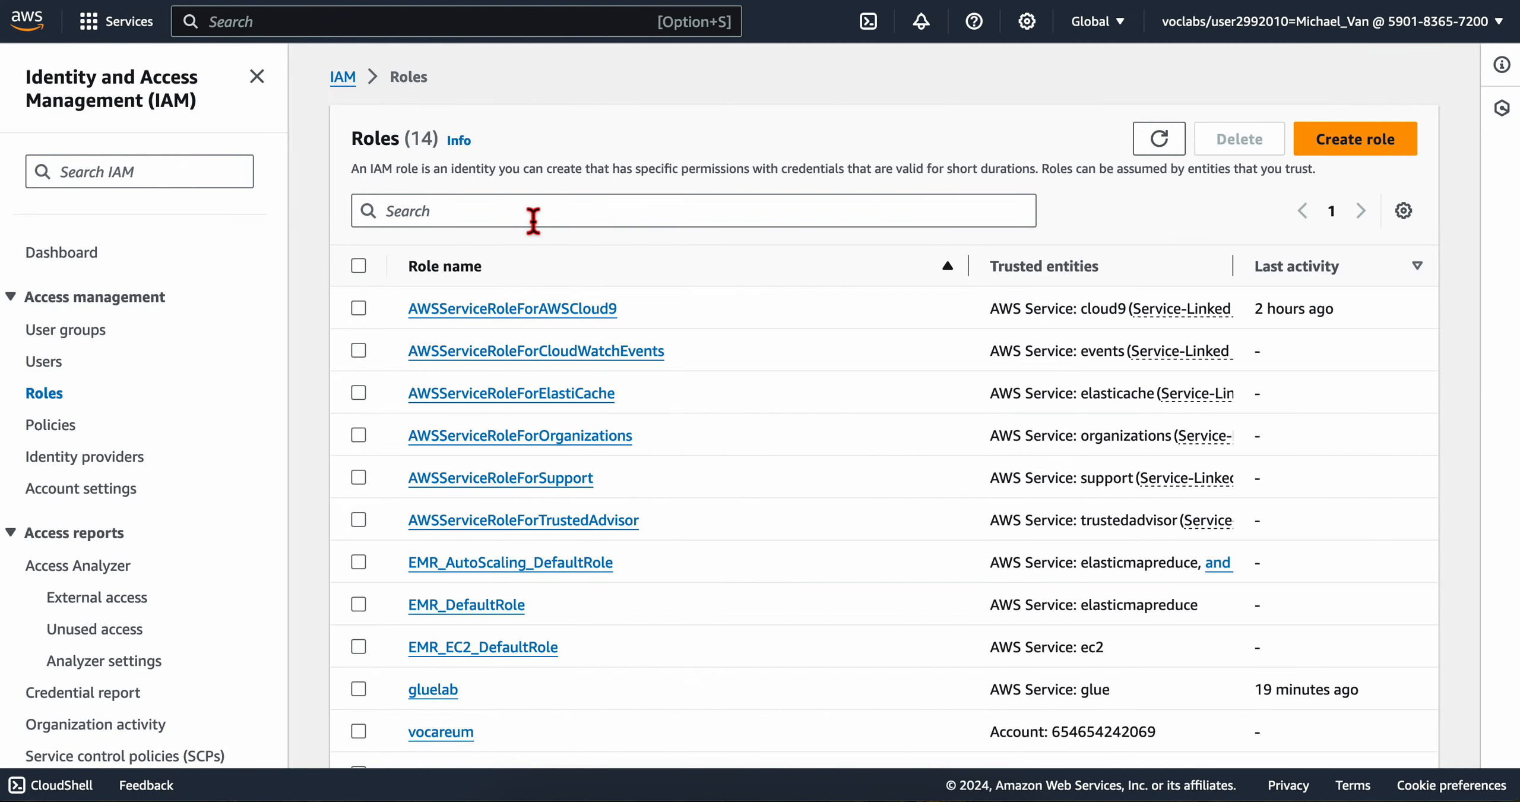
pyautogui.click(528, 213)
pyautogui.press('super+v')
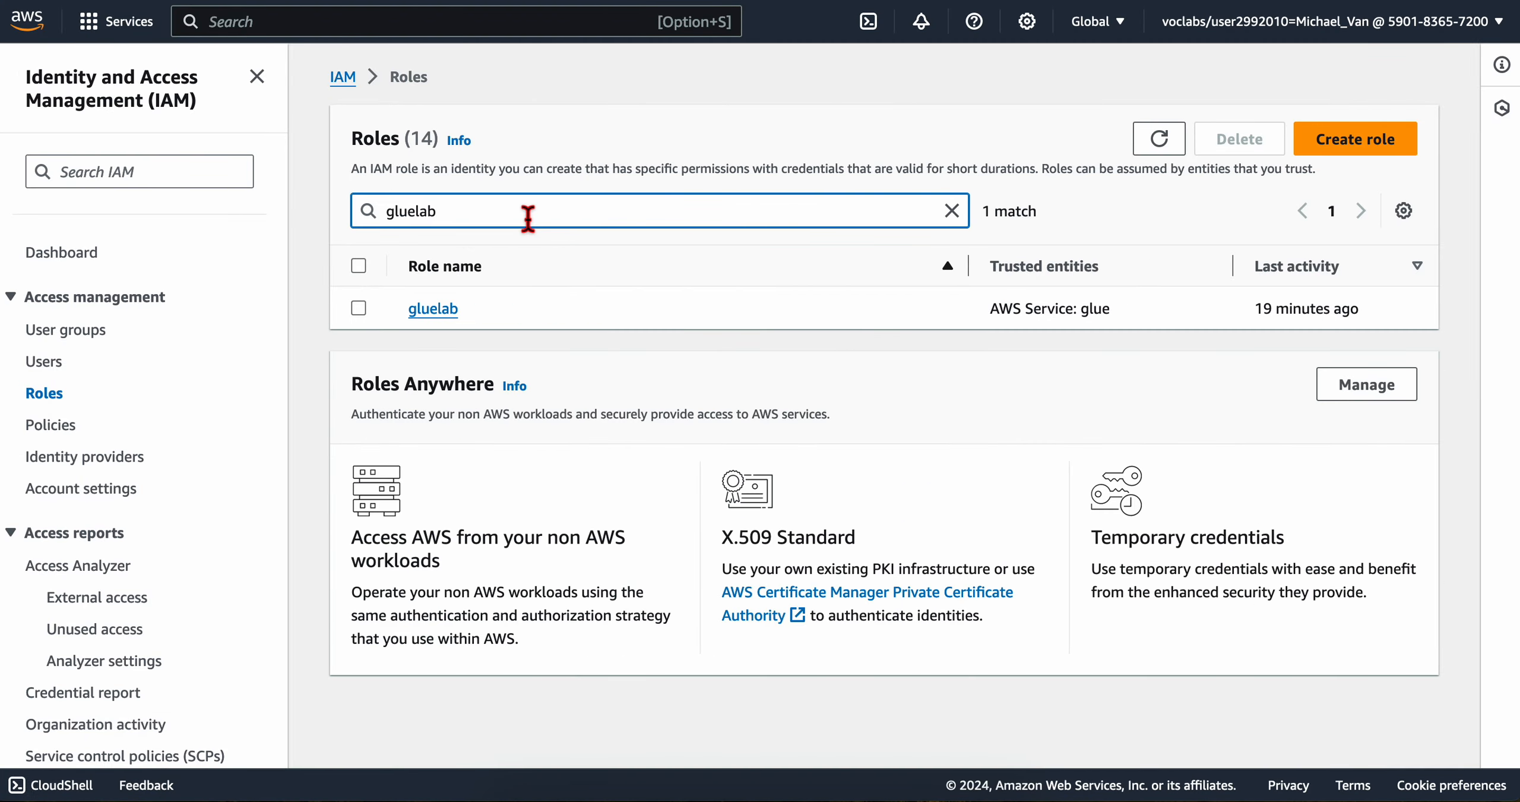
pyautogui.click(419, 306)
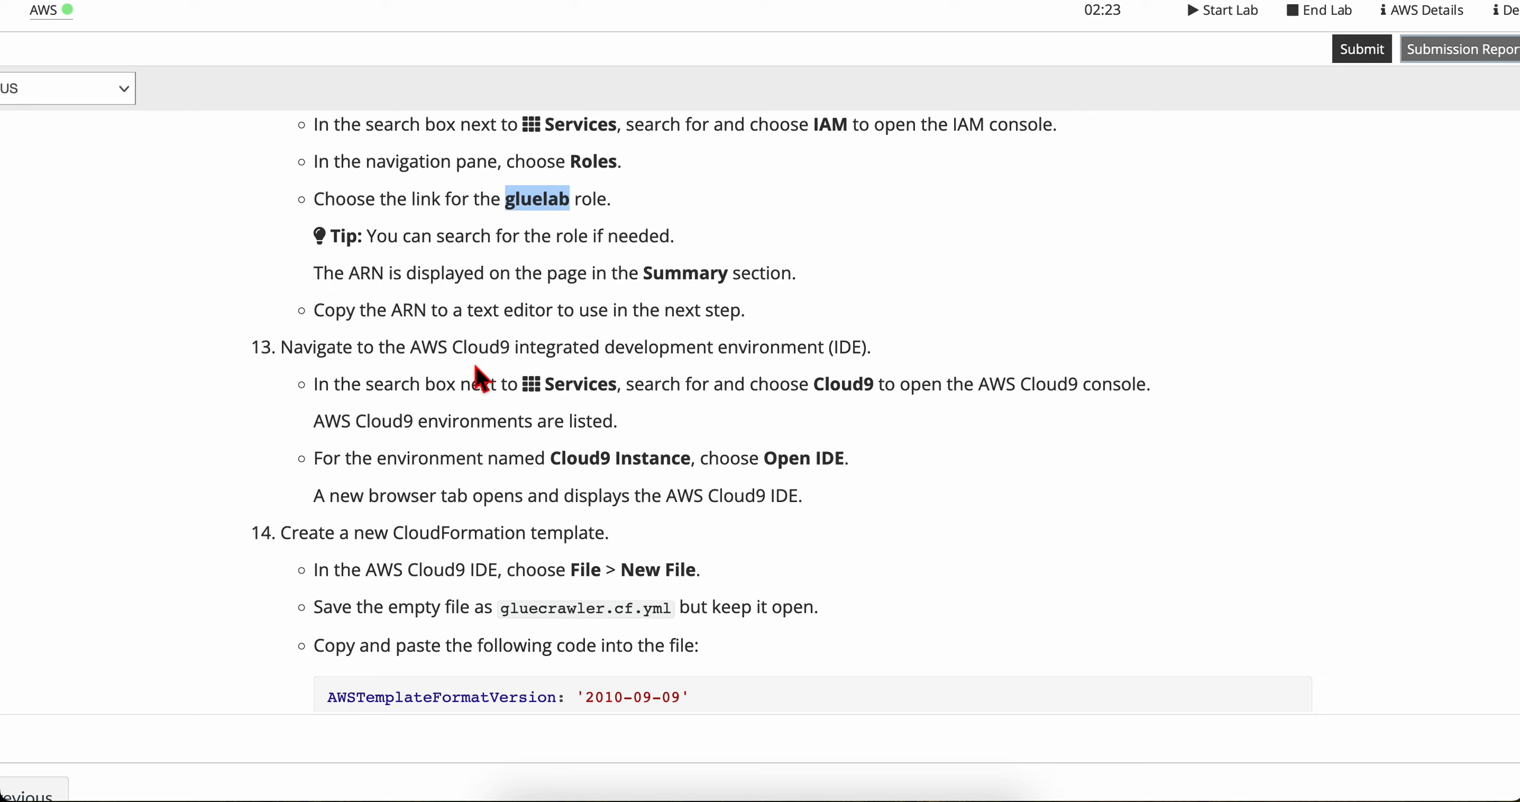
# Step: Check the lab's instruction about saving the ARN and copy the ARN from the gluelab role's summary
pyautogui.moveTo(522, 310); pyautogui.dragTo(762, 306)
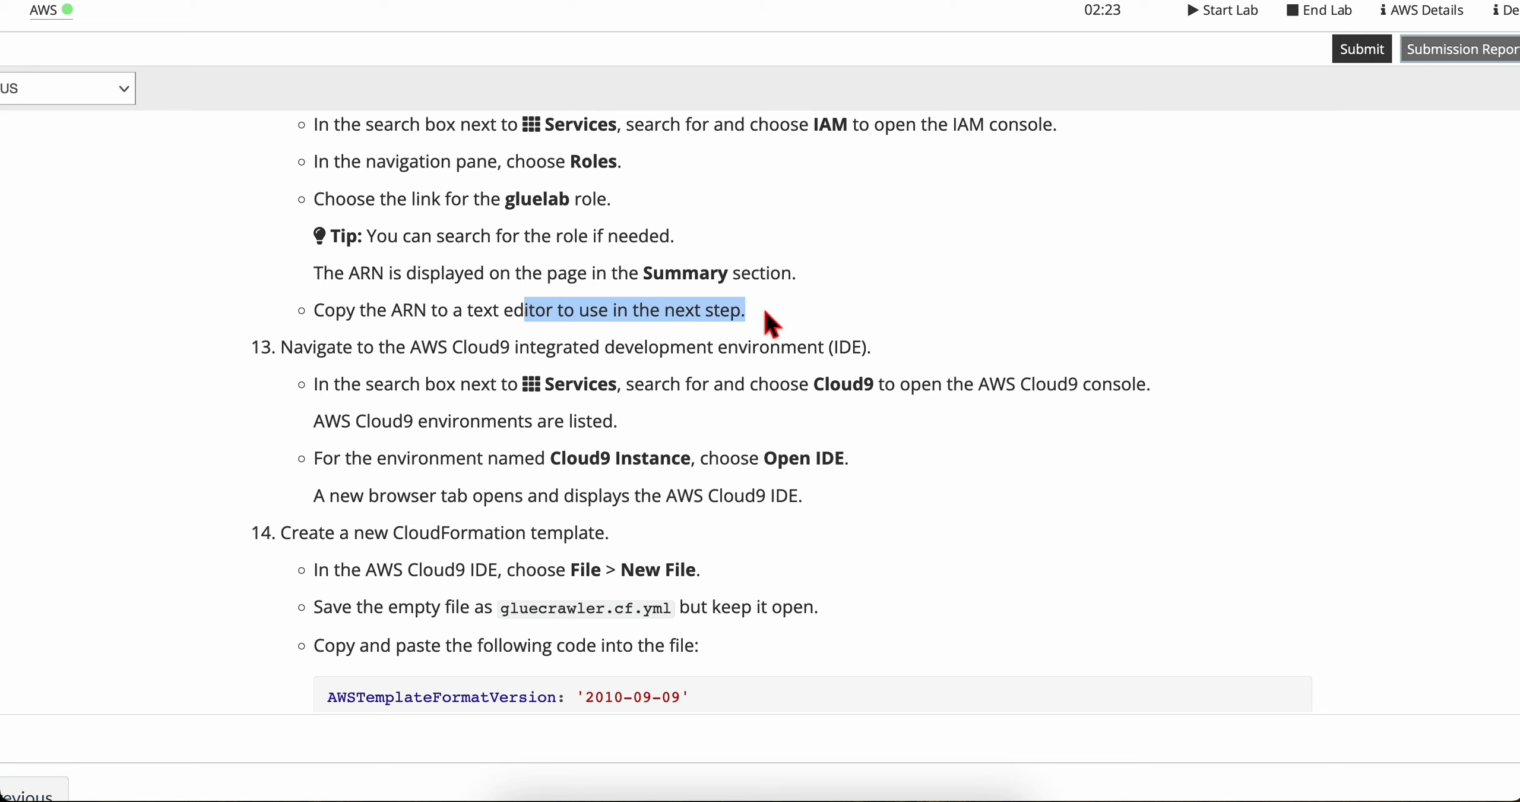
pyautogui.click(764, 308)
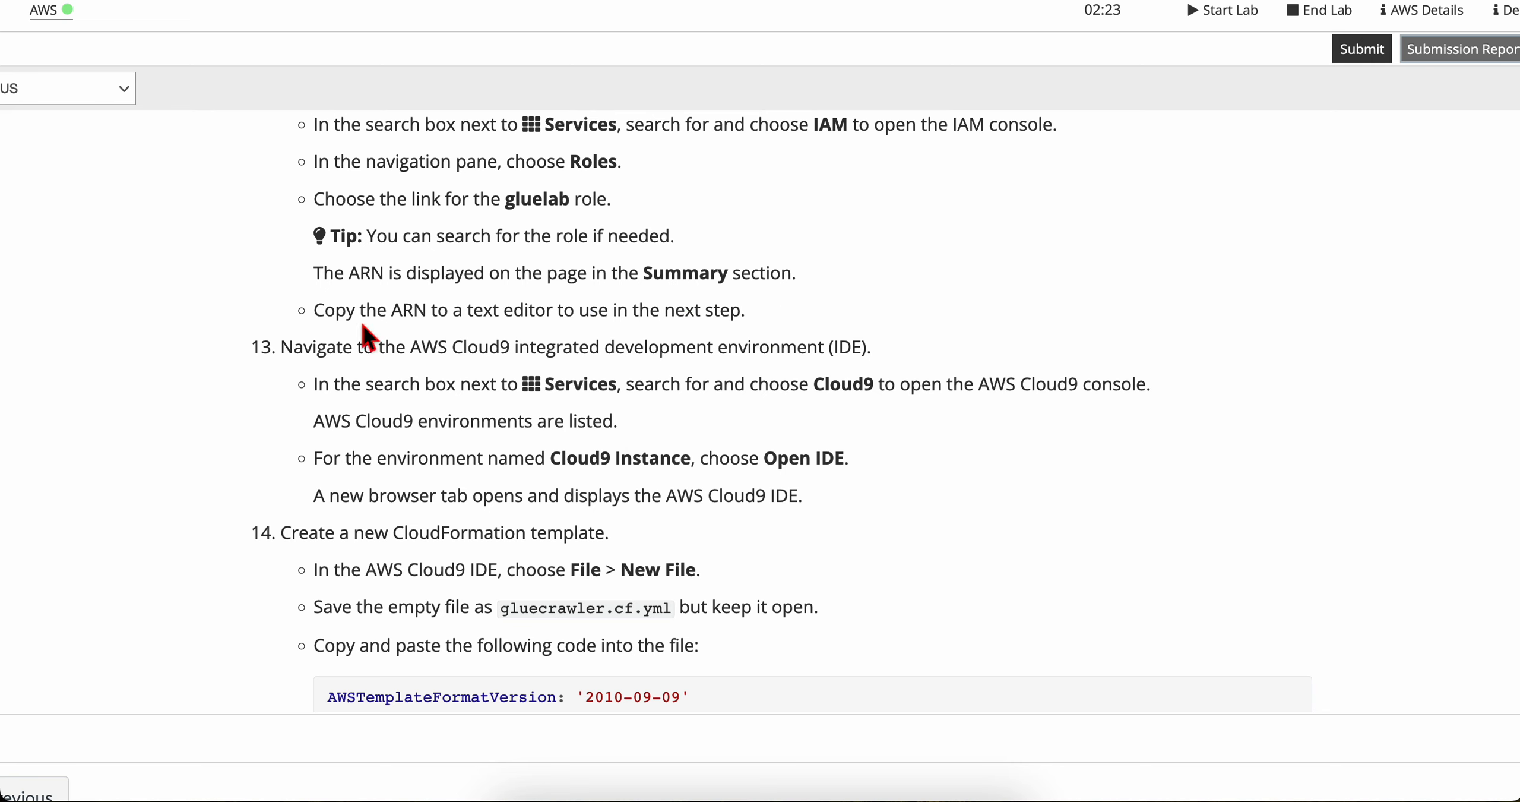
pyautogui.hotkey('ctrl', 'Tab')
pyautogui.scroll(-1, 446, 401)
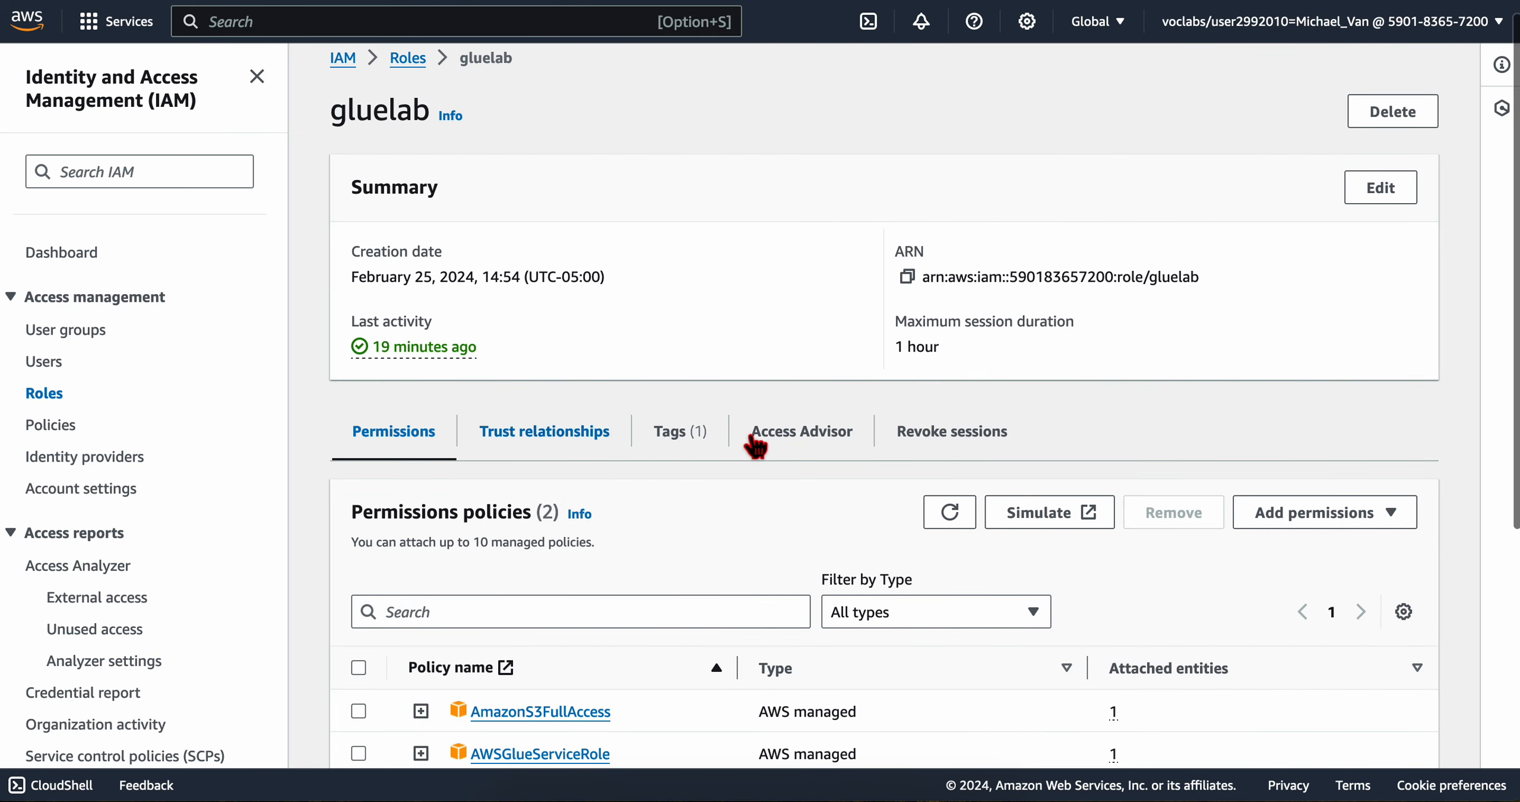
pyautogui.click(906, 277)
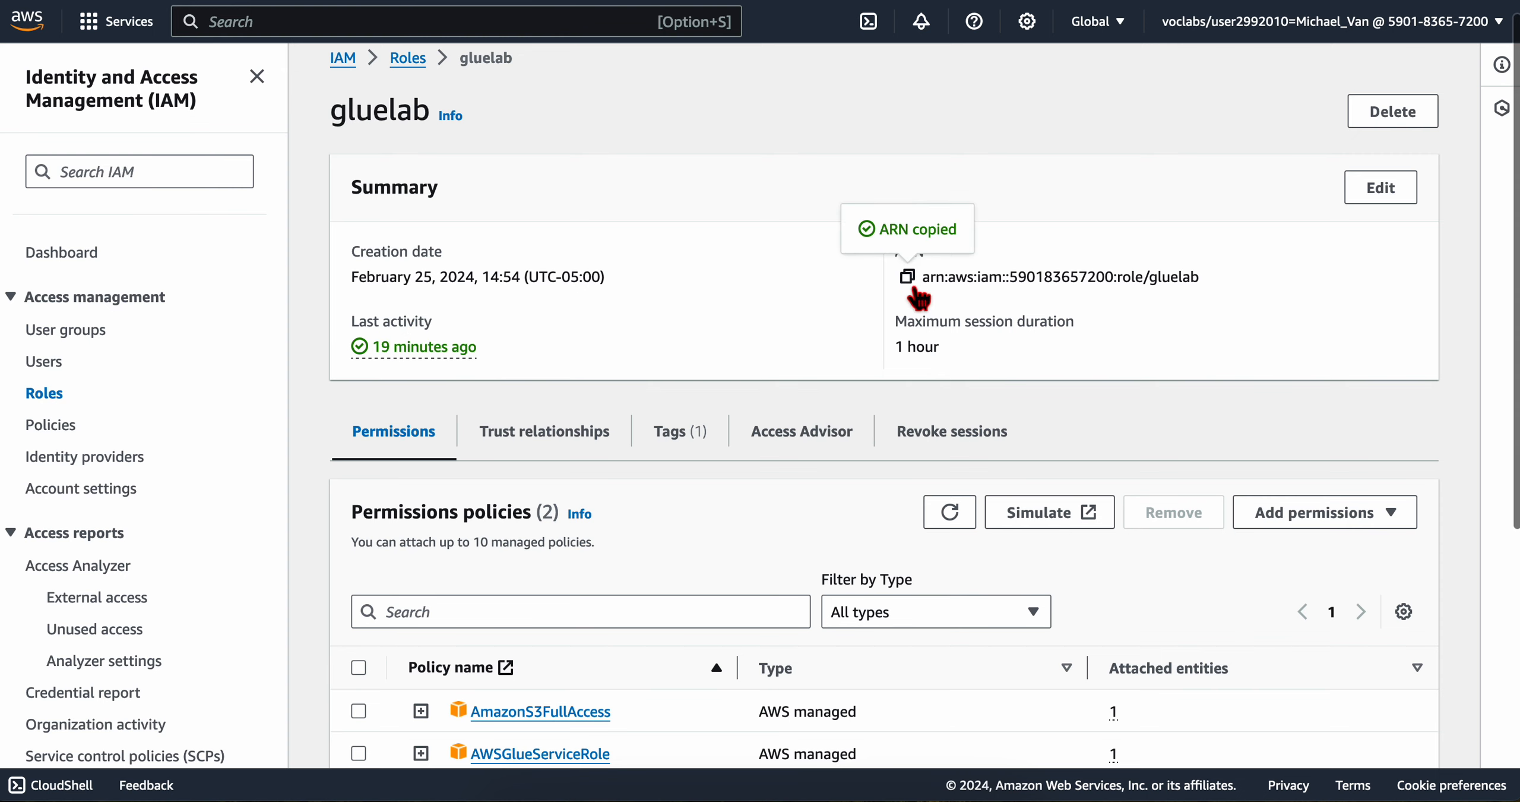
# Step: Switch to the Notes app and replace the bucket name in the open note with the copied gluelab role ARN
pyautogui.hotkey('ctrl', 'Tab')
pyautogui.scroll(-1, 487, 381)
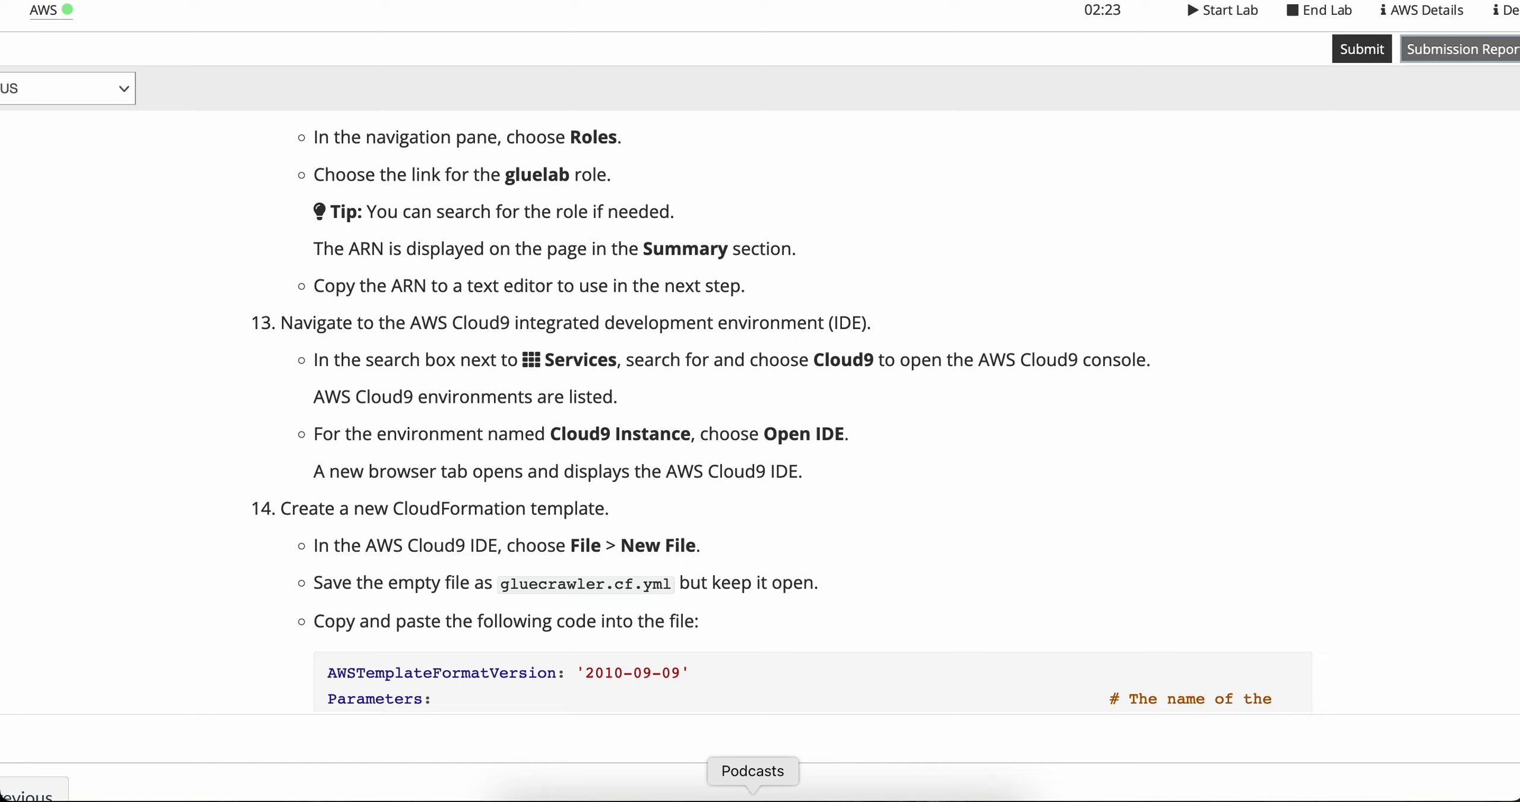
pyautogui.click(695, 799)
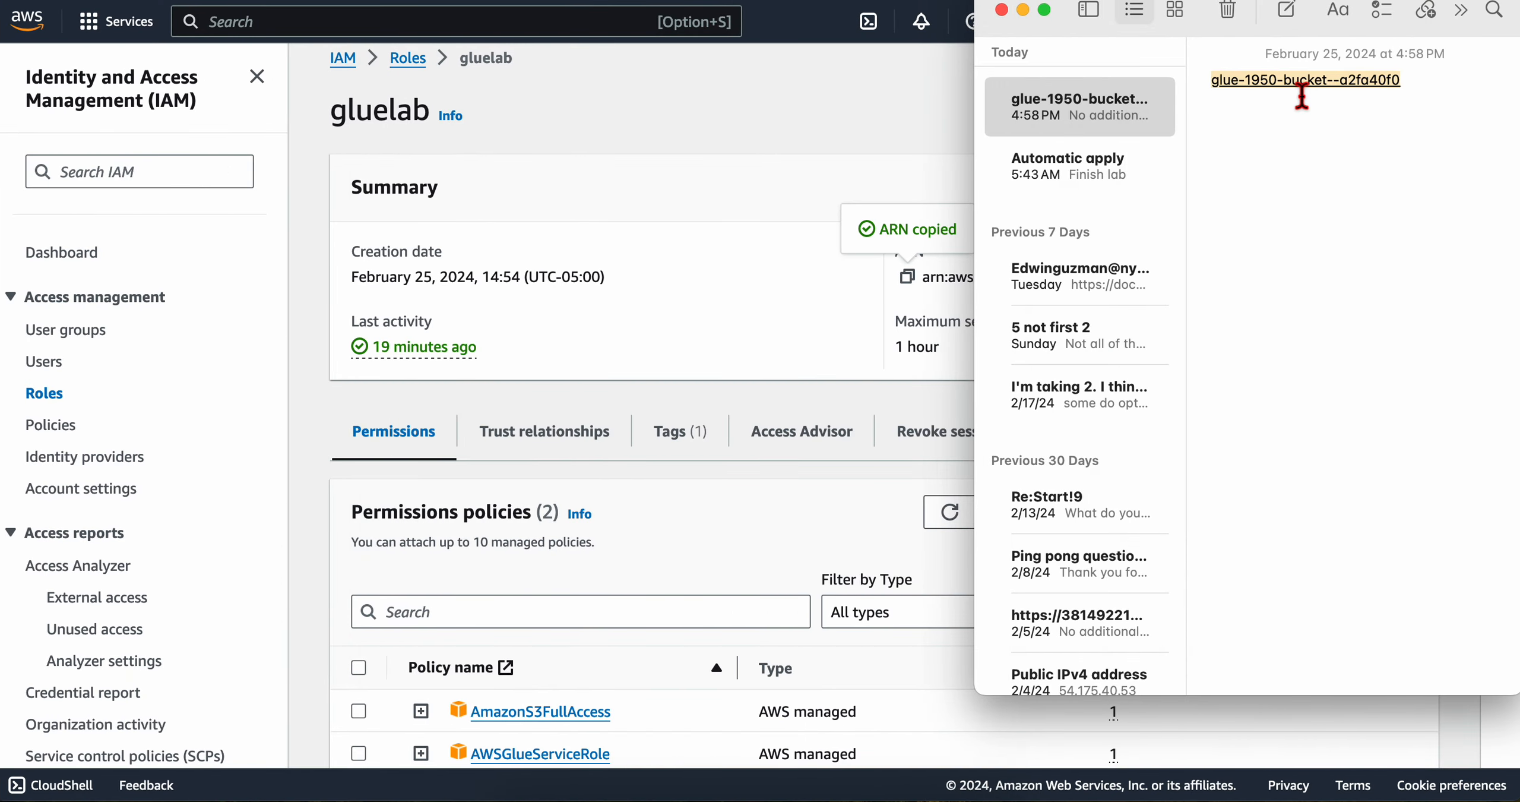
pyautogui.tripleClick(1302, 96)
pyautogui.press('super+v')
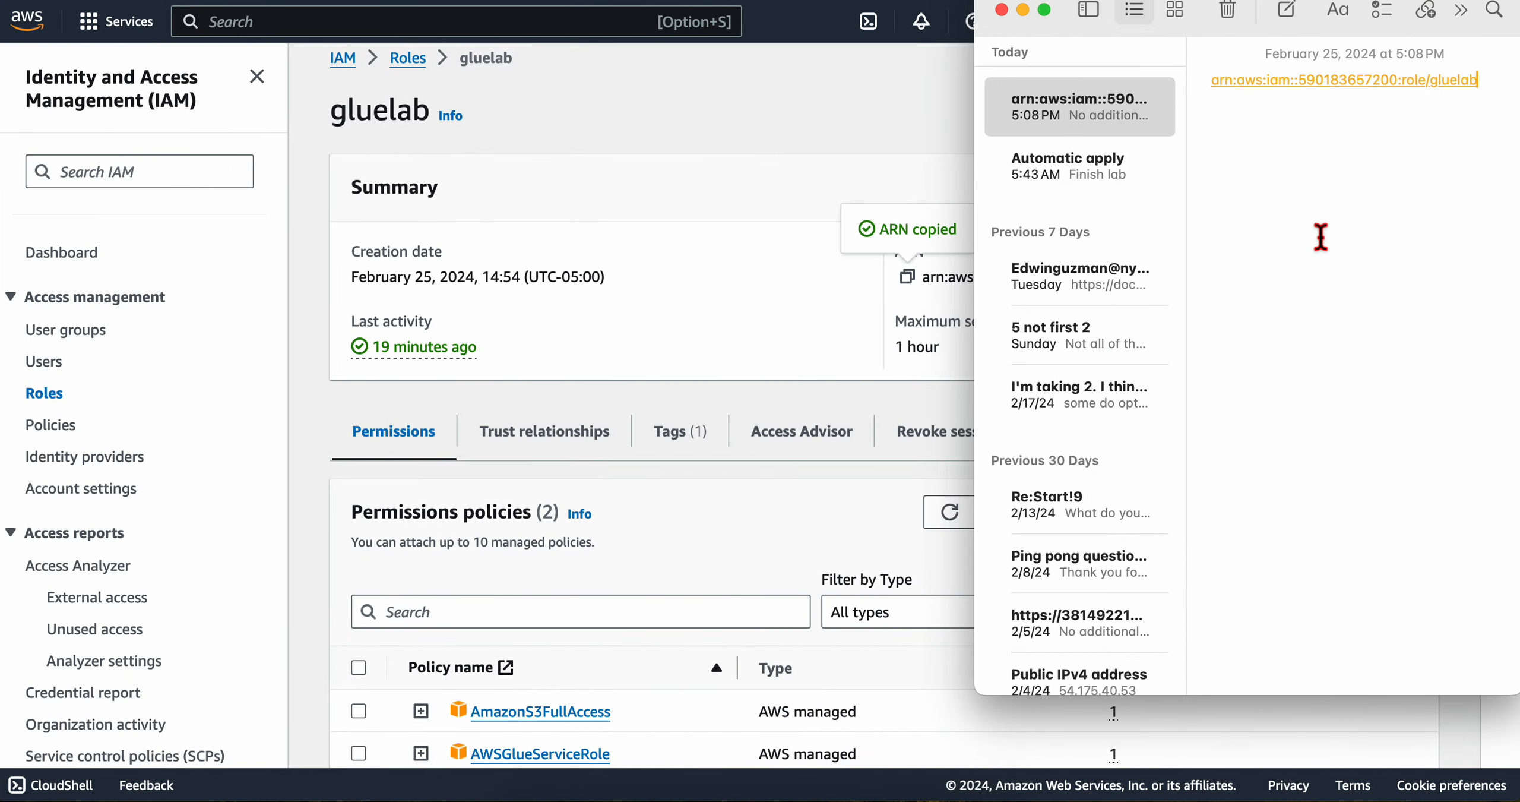
# Step: Copy the service name Cloud9 from step 13 of the lab and open the Cloud9 console from a new AWS console tab
pyautogui.hotkey('ctrl', 'Left')
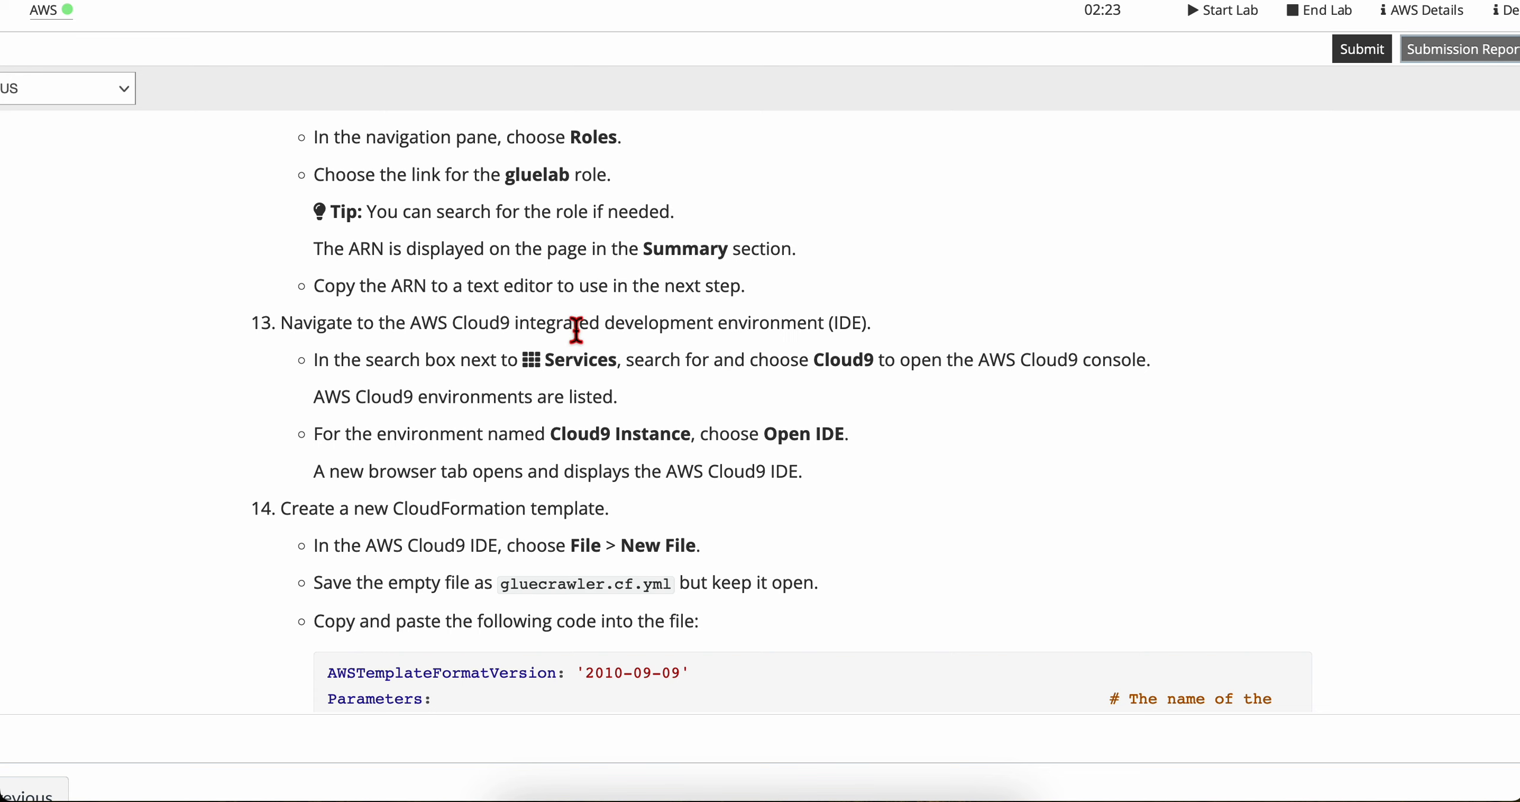
pyautogui.scroll(-1, 302, 381)
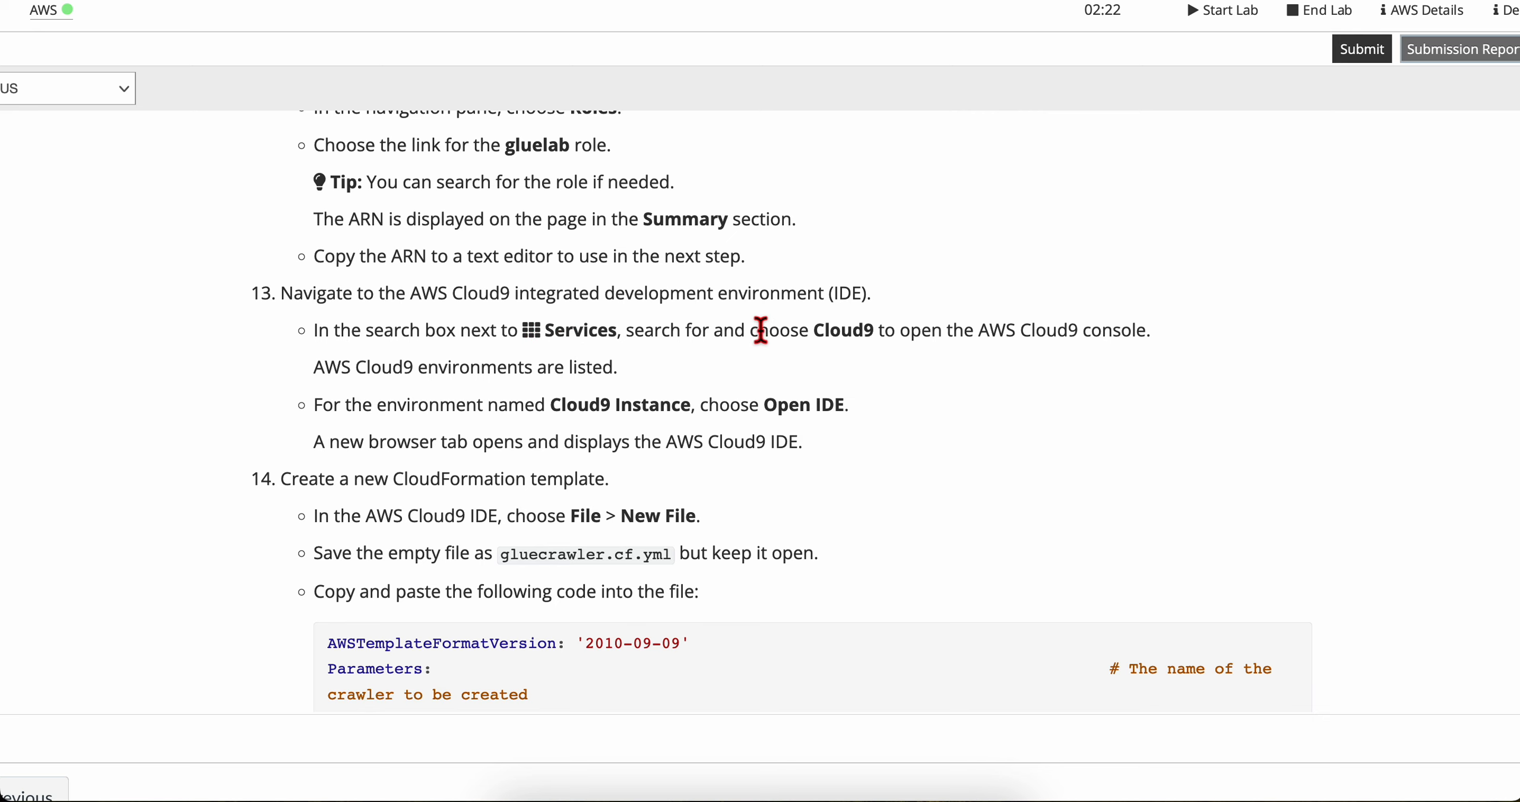
pyautogui.doubleClick(853, 333)
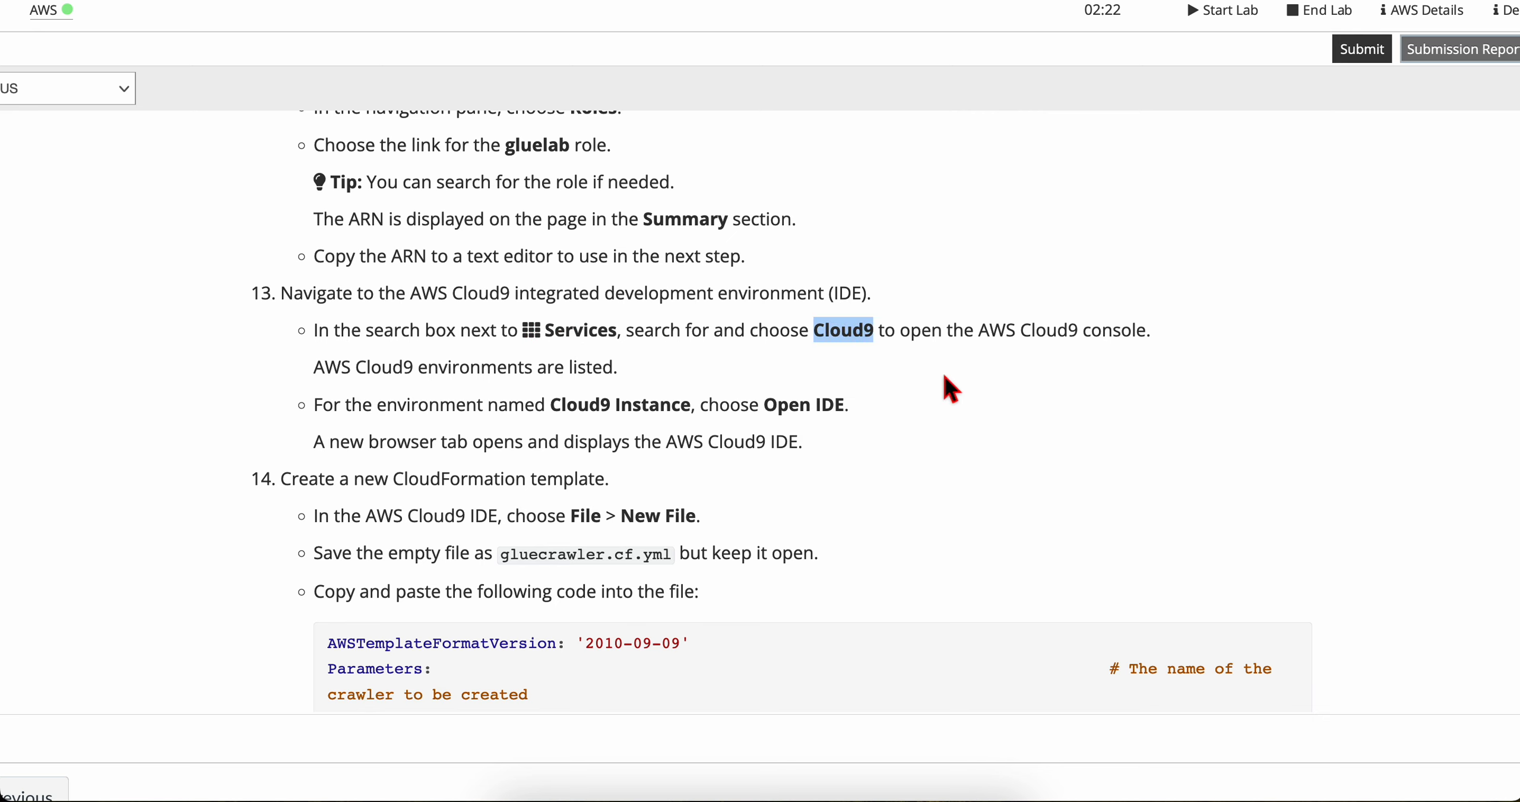
pyautogui.hotkey('ctrl', 'Right')
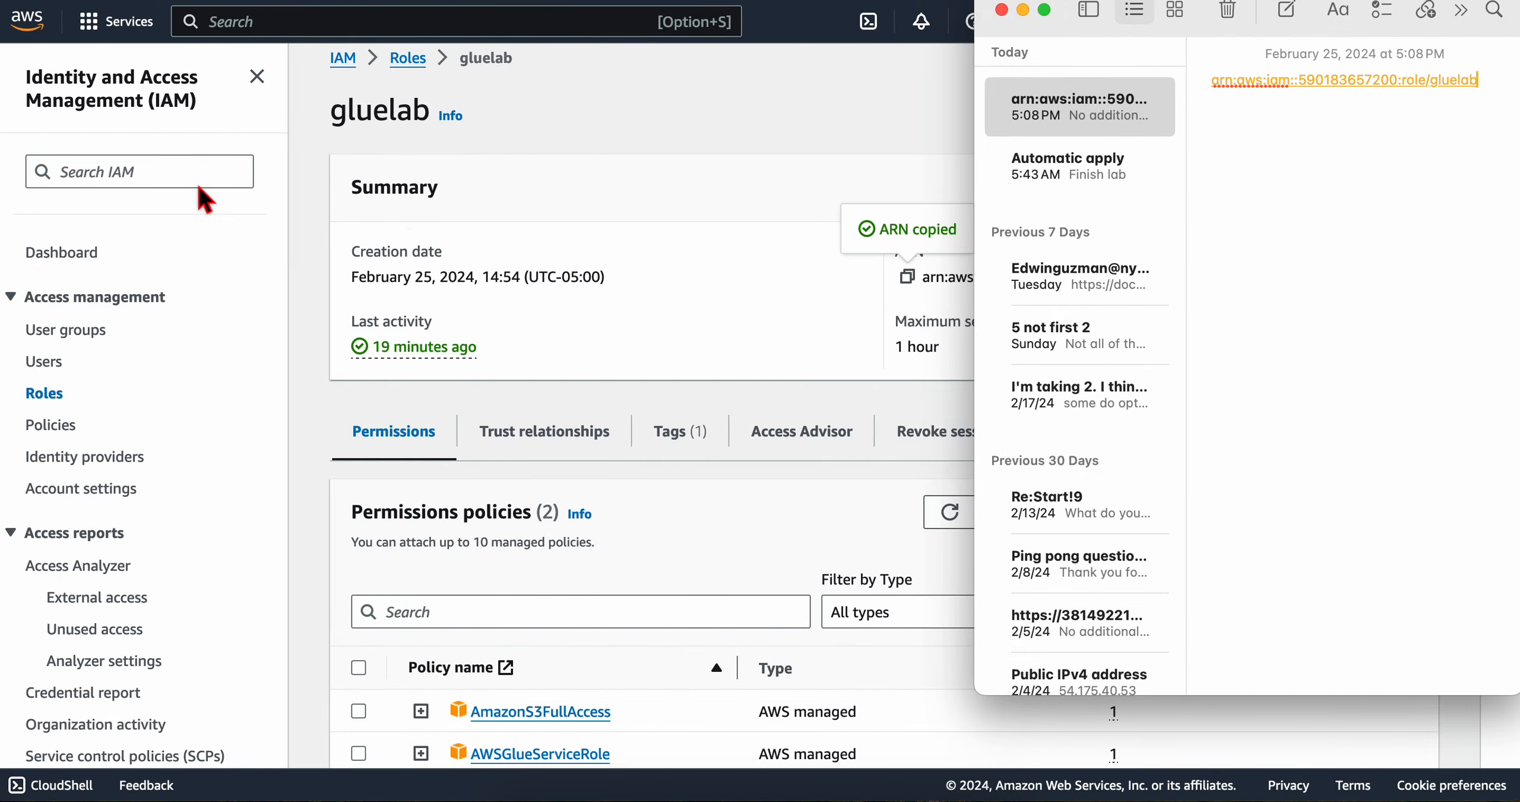
pyautogui.rightClick(35, 22)
pyautogui.click(53, 29)
pyautogui.click(285, 0)
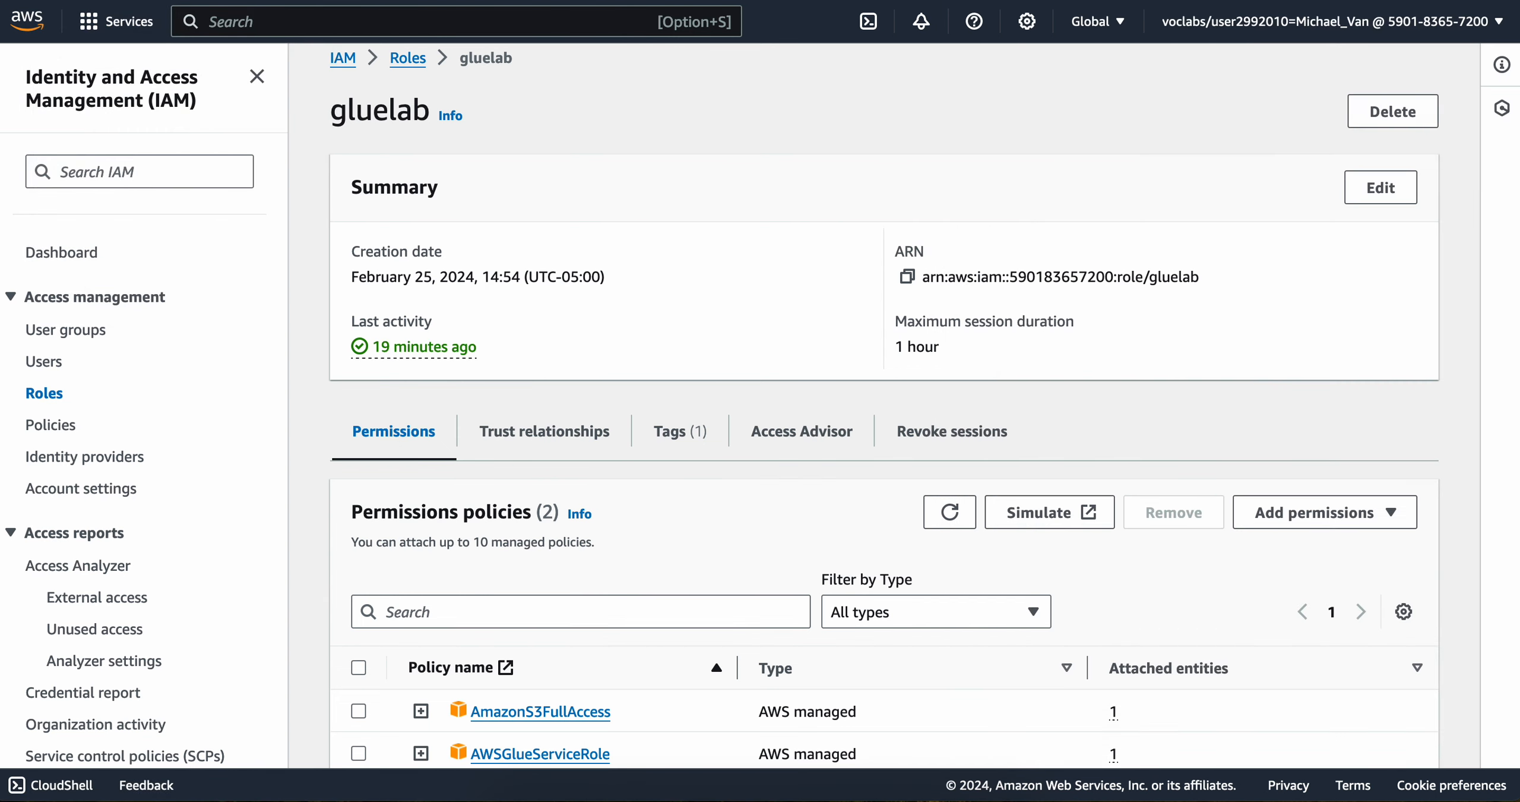
pyautogui.click(361, 23)
pyautogui.write('Cloud9')
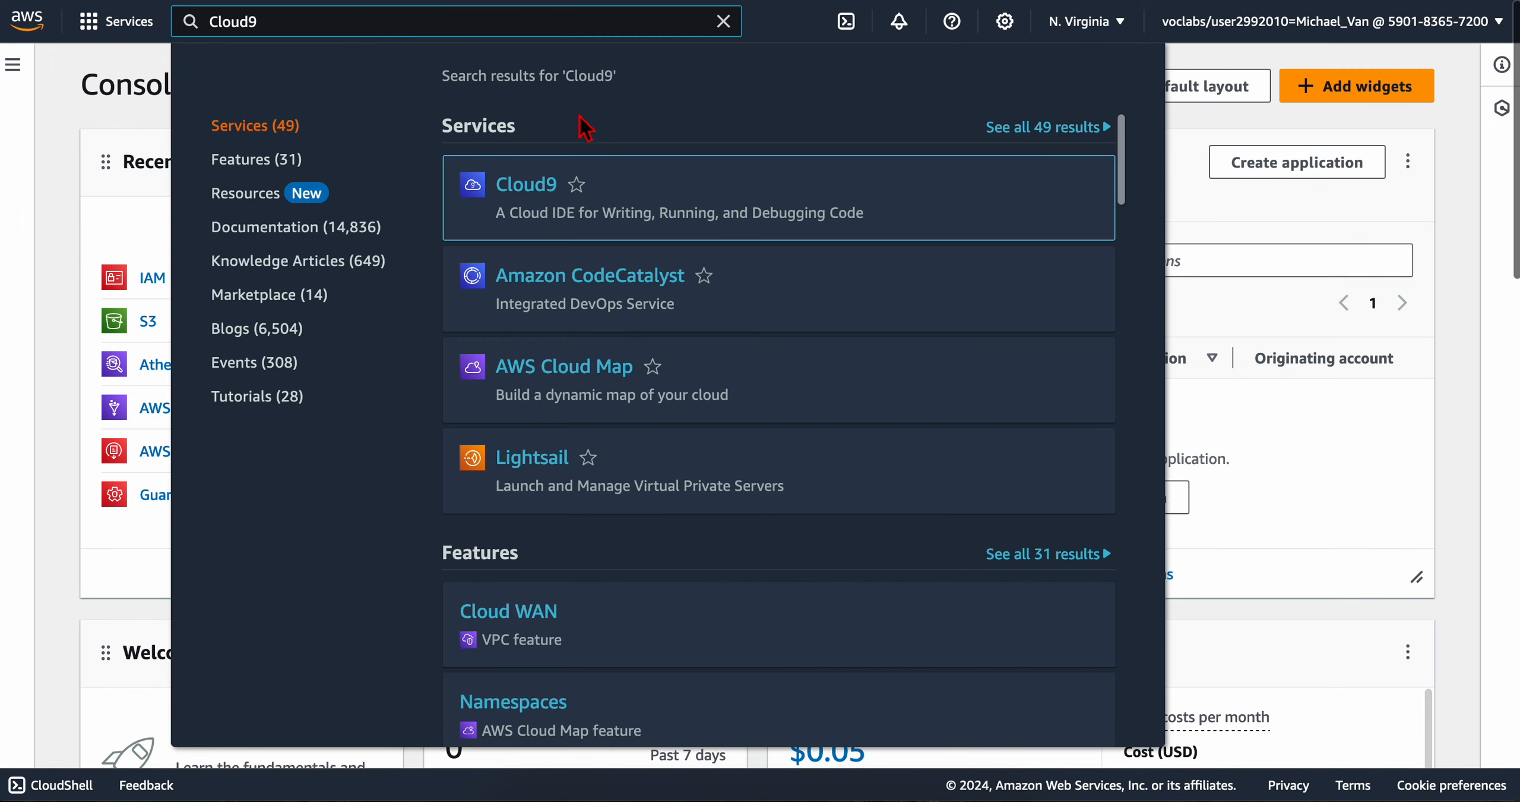
pyautogui.click(530, 197)
# Step: Read step 13's environment instruction and open the IDE of the Cloud9 Instance environment
pyautogui.hotkey('ctrl', 'Tab')
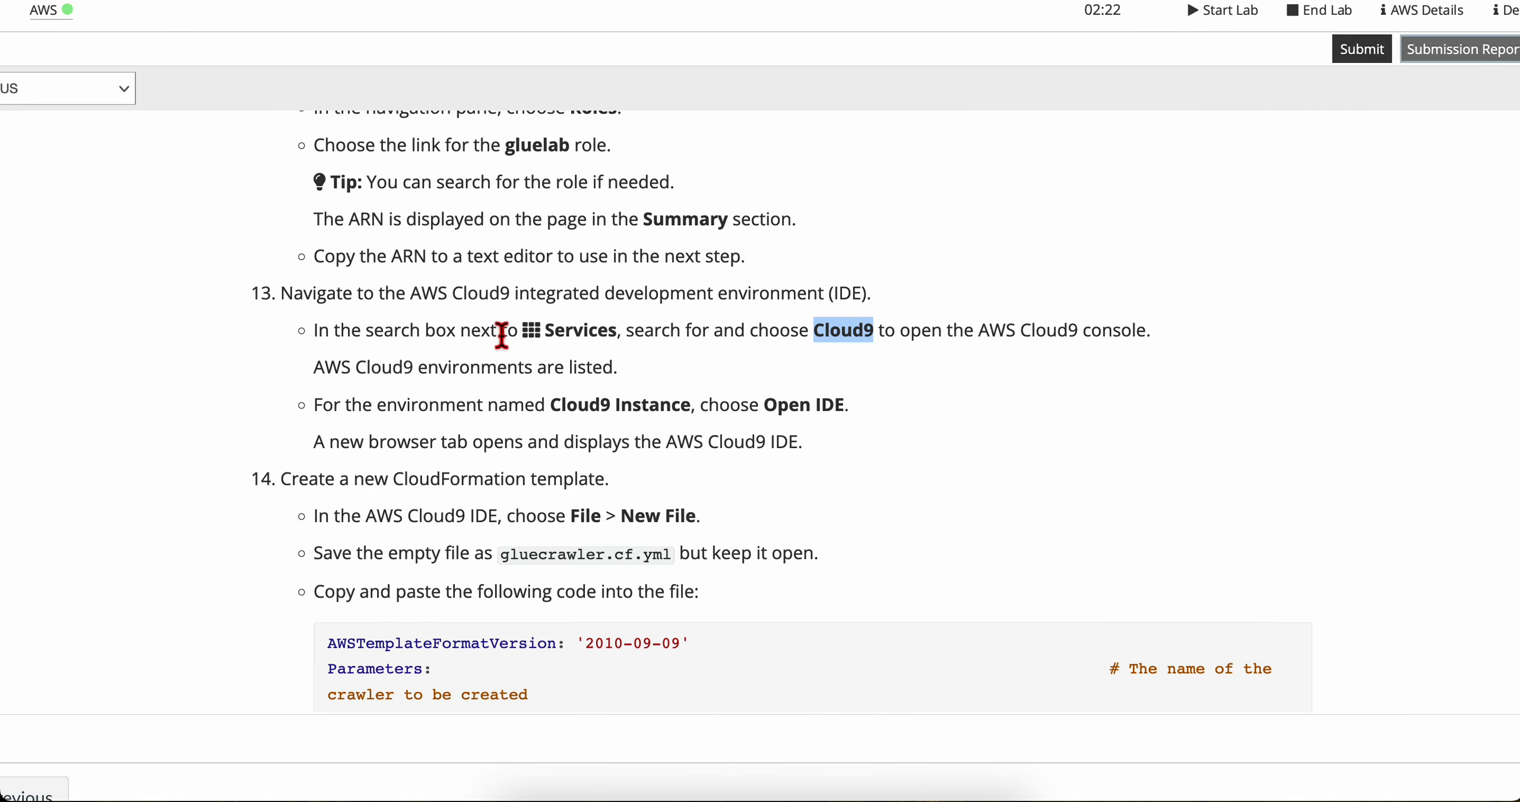
pyautogui.scroll(-1, 500, 332)
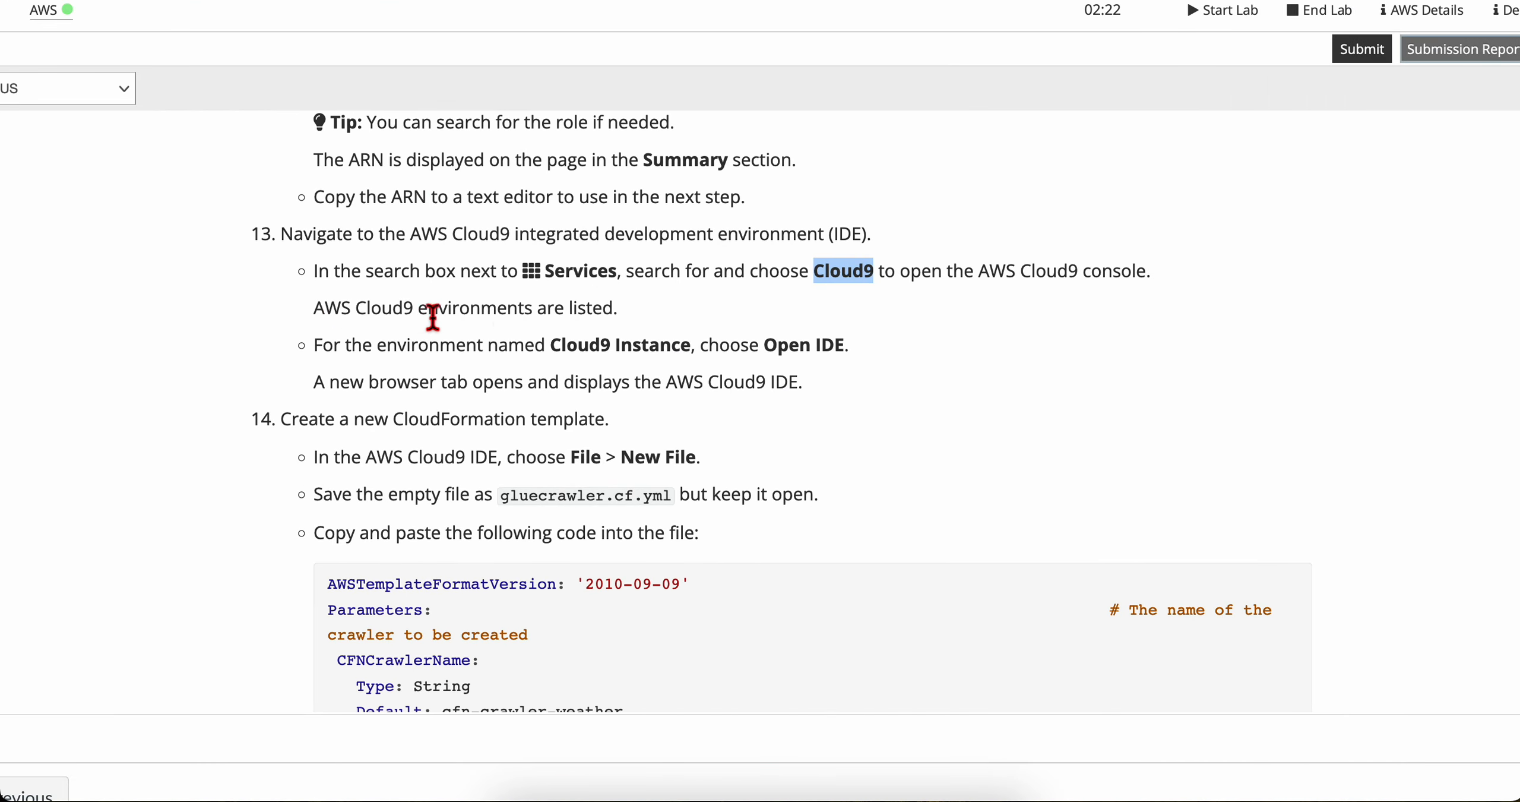
pyautogui.scroll(-1, 610, 320)
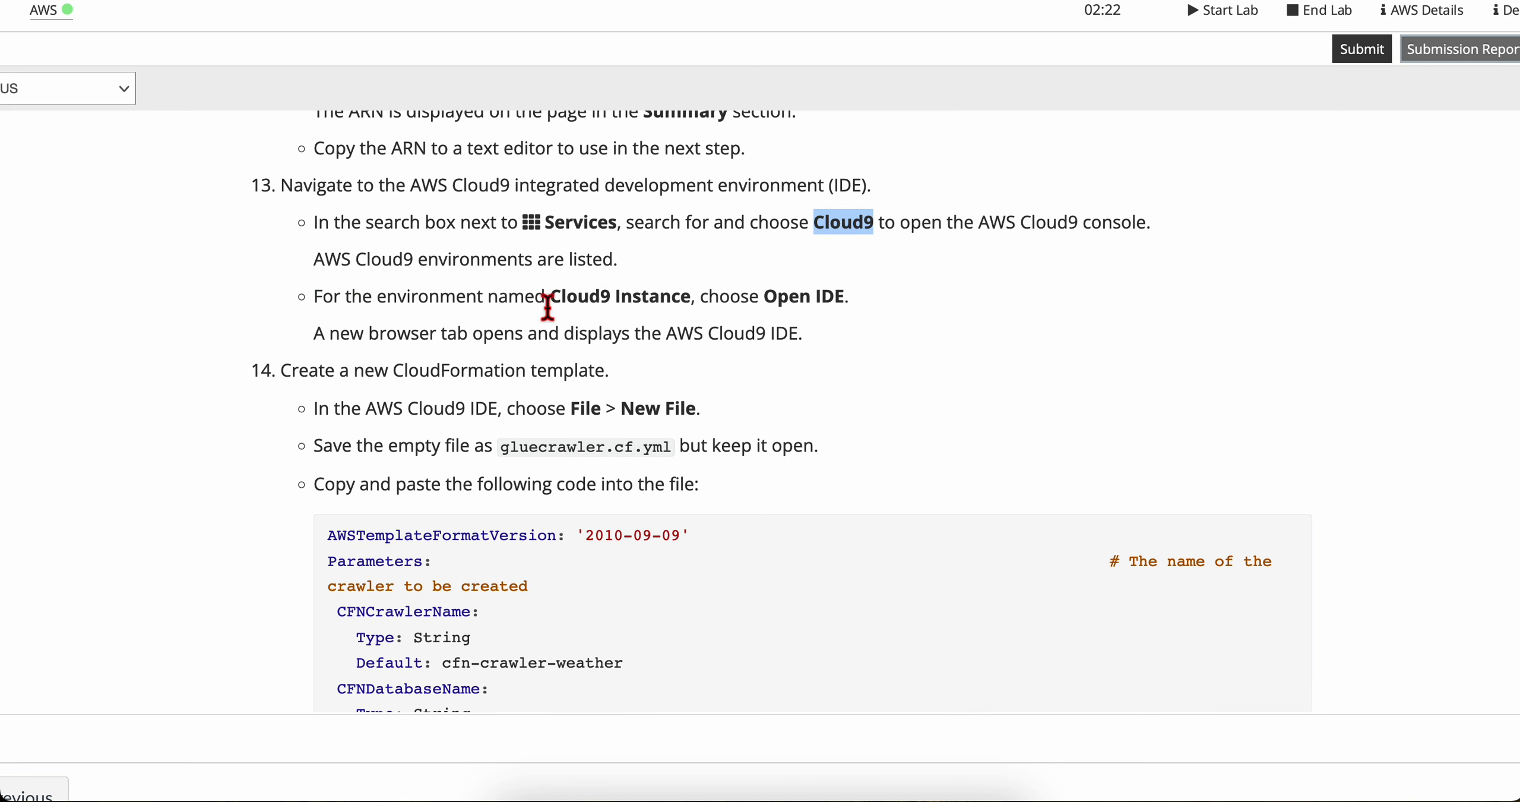
pyautogui.hotkey('ctrl', 'Right')
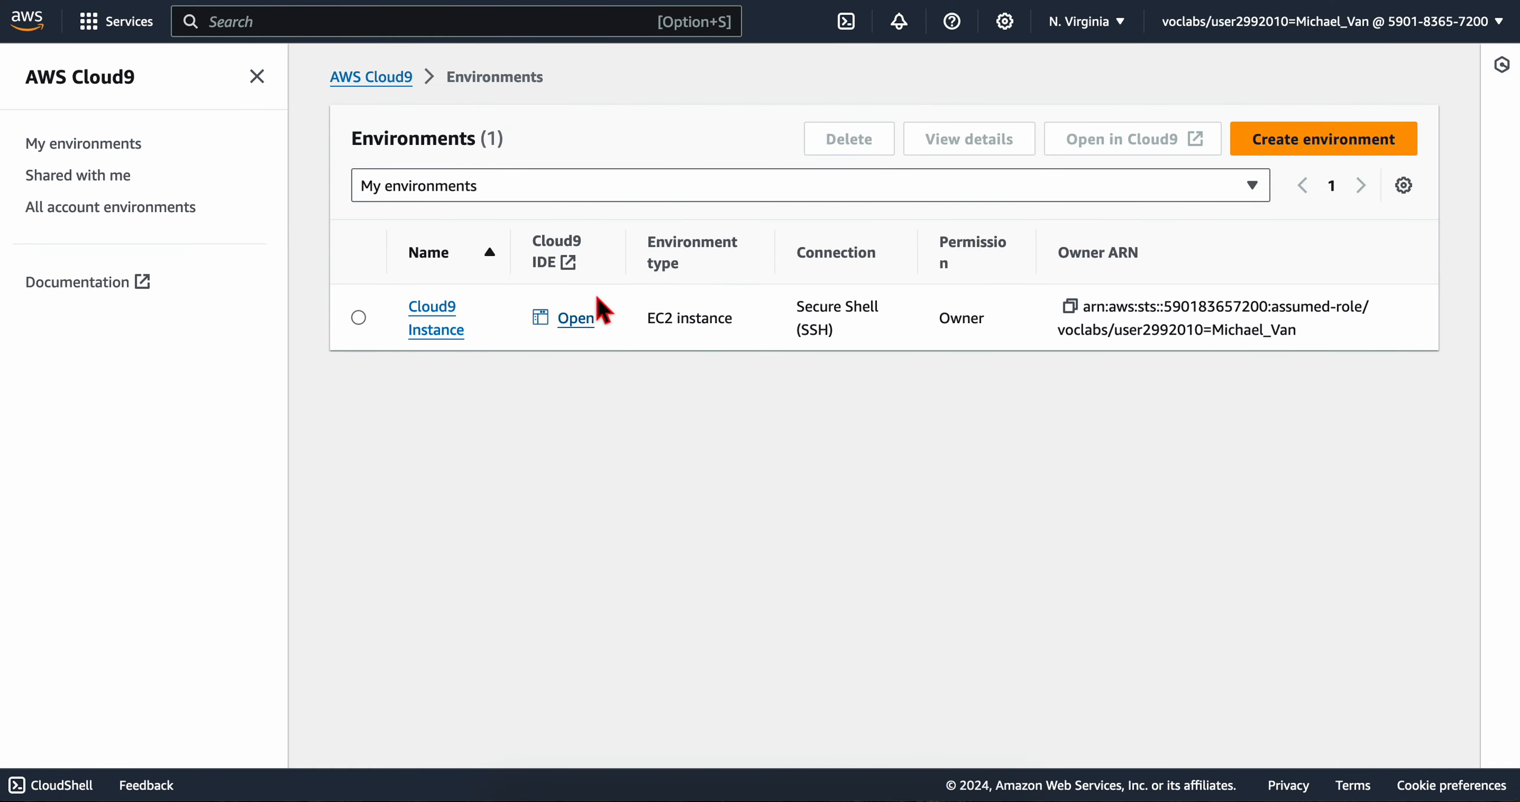
pyautogui.click(584, 330)
# Step: Read the end of step 13 and step 14's instructions for creating the CloudFormation template file while the IDE loads
pyautogui.hotkey('ctrl', 'Left')
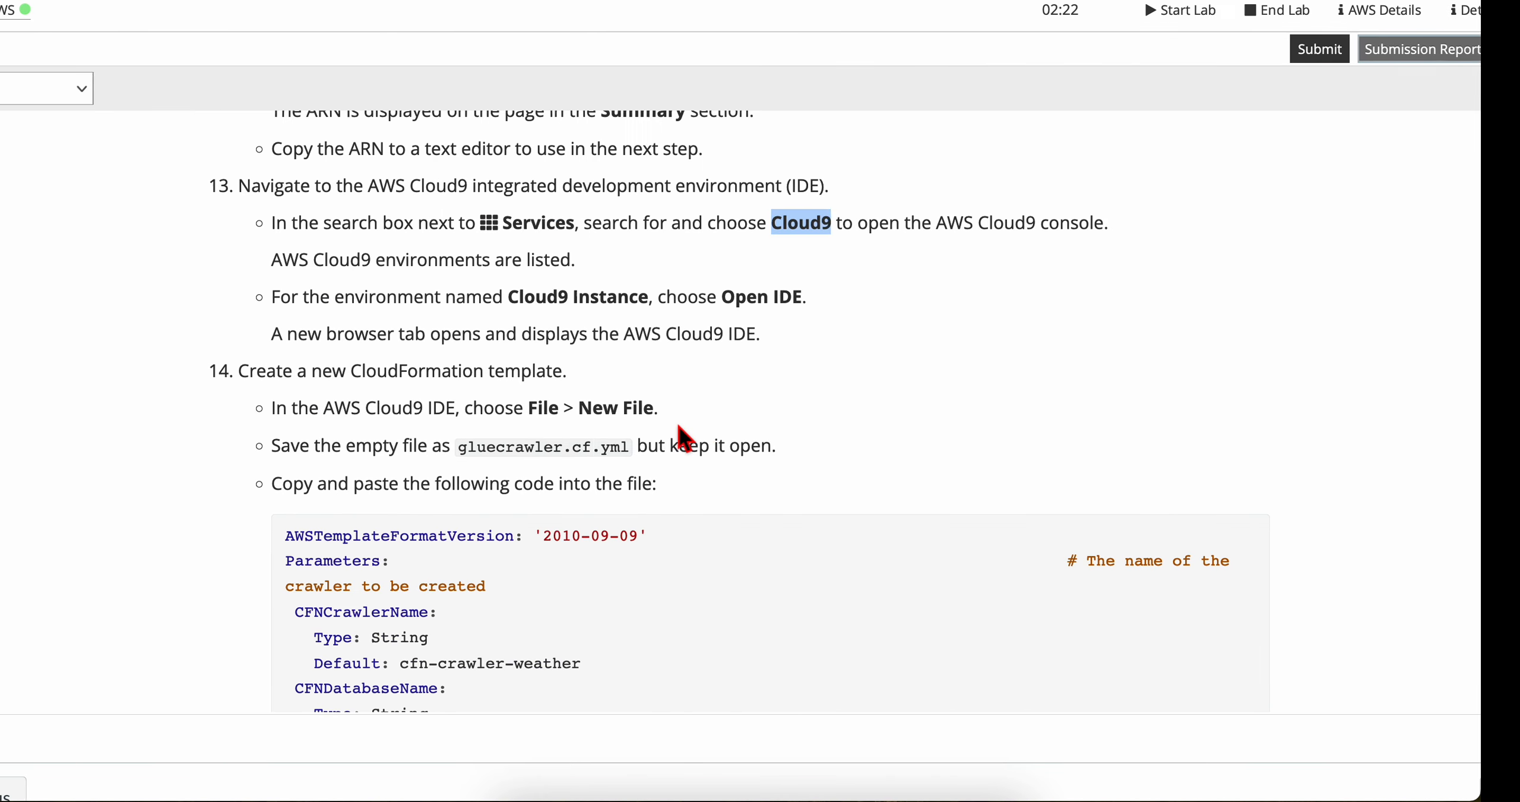
pyautogui.click(378, 315)
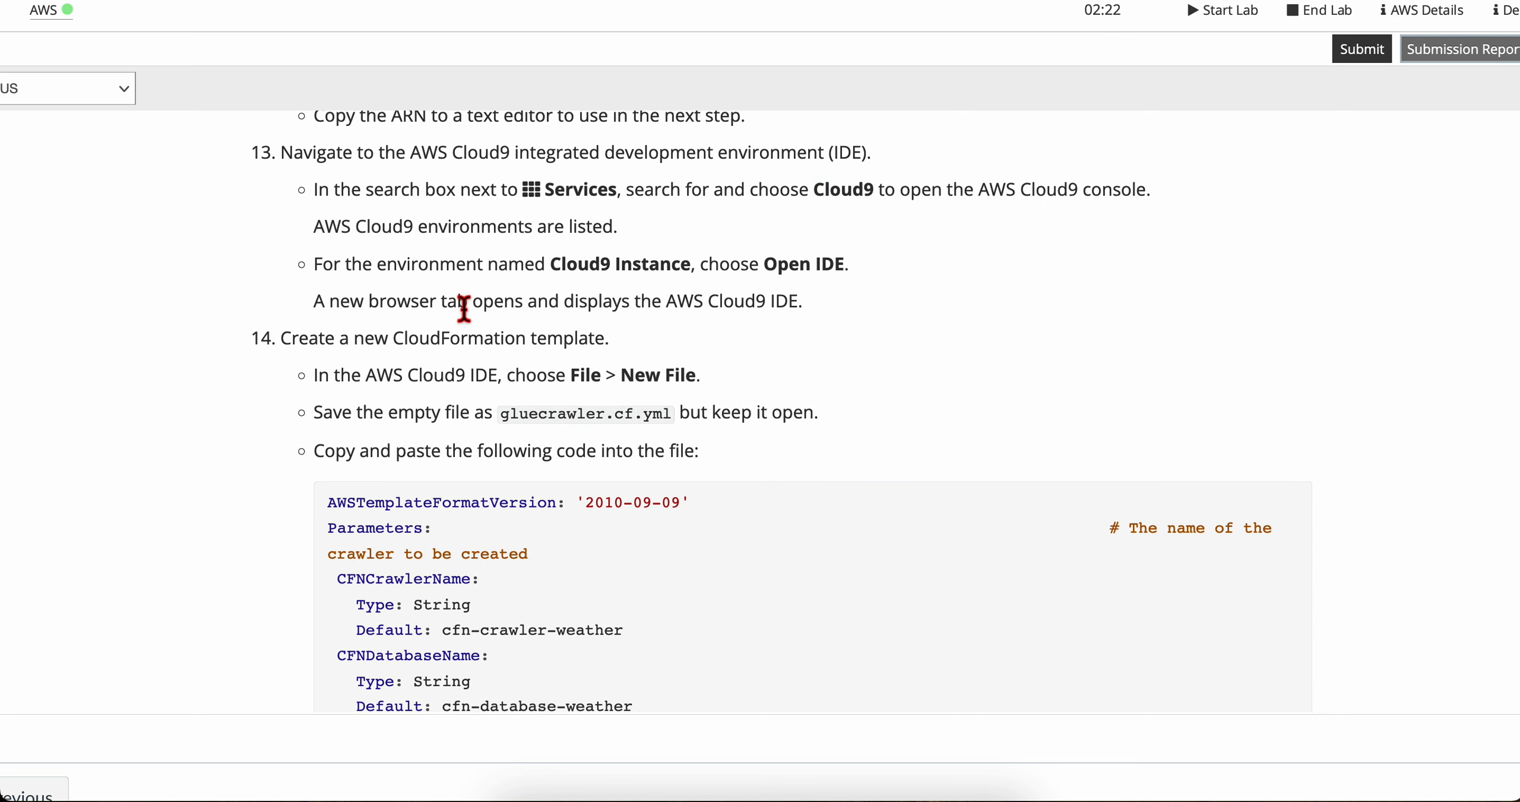
pyautogui.moveTo(494, 306); pyautogui.dragTo(827, 310)
pyautogui.click(825, 312)
pyautogui.hotkey('ctrl', 'Right')
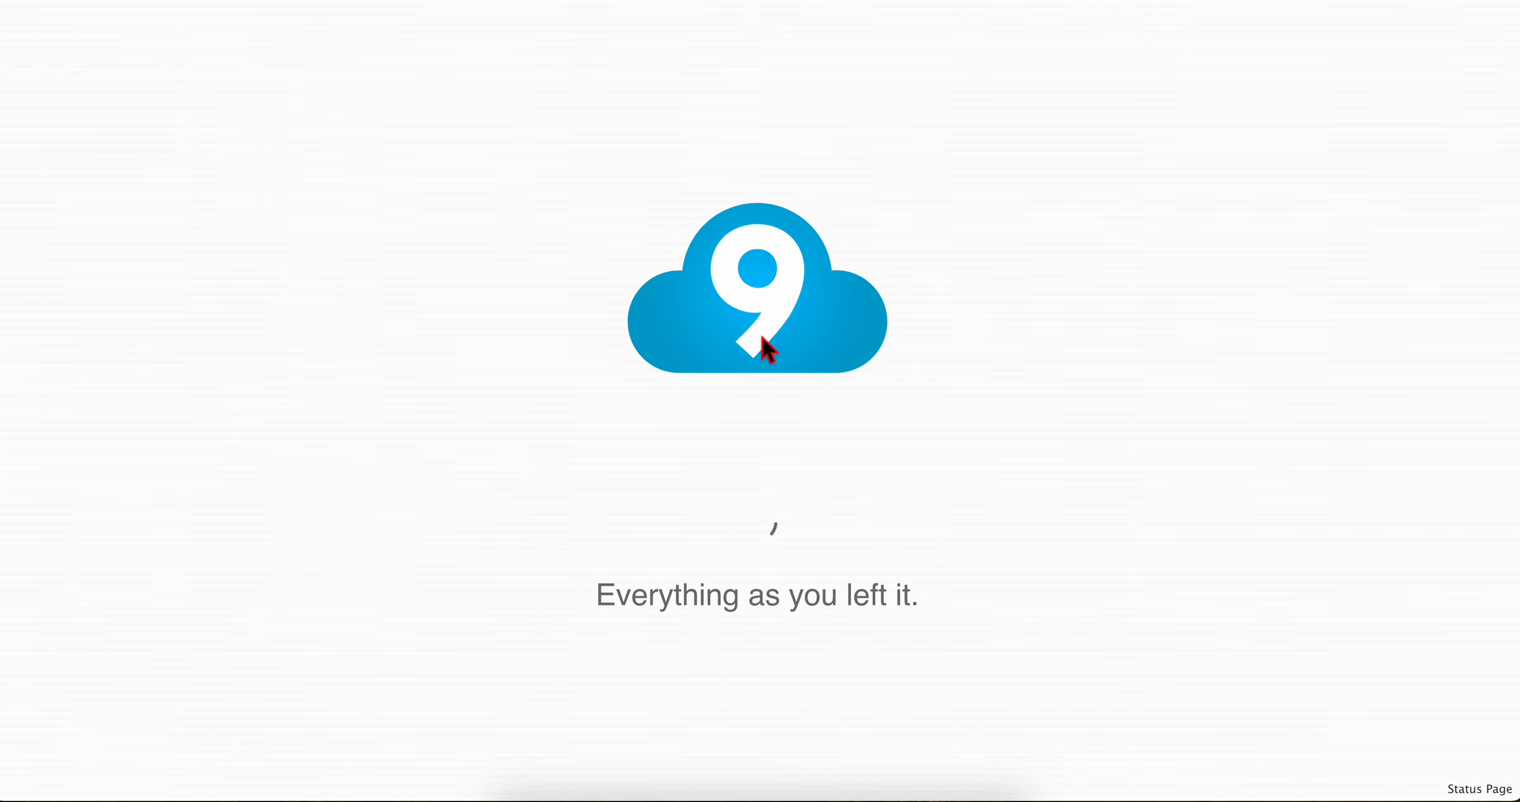
pyautogui.hotkey('ctrl', 'Left')
pyautogui.scroll(-1, 395, 487)
pyautogui.scroll(-1, 395, 490)
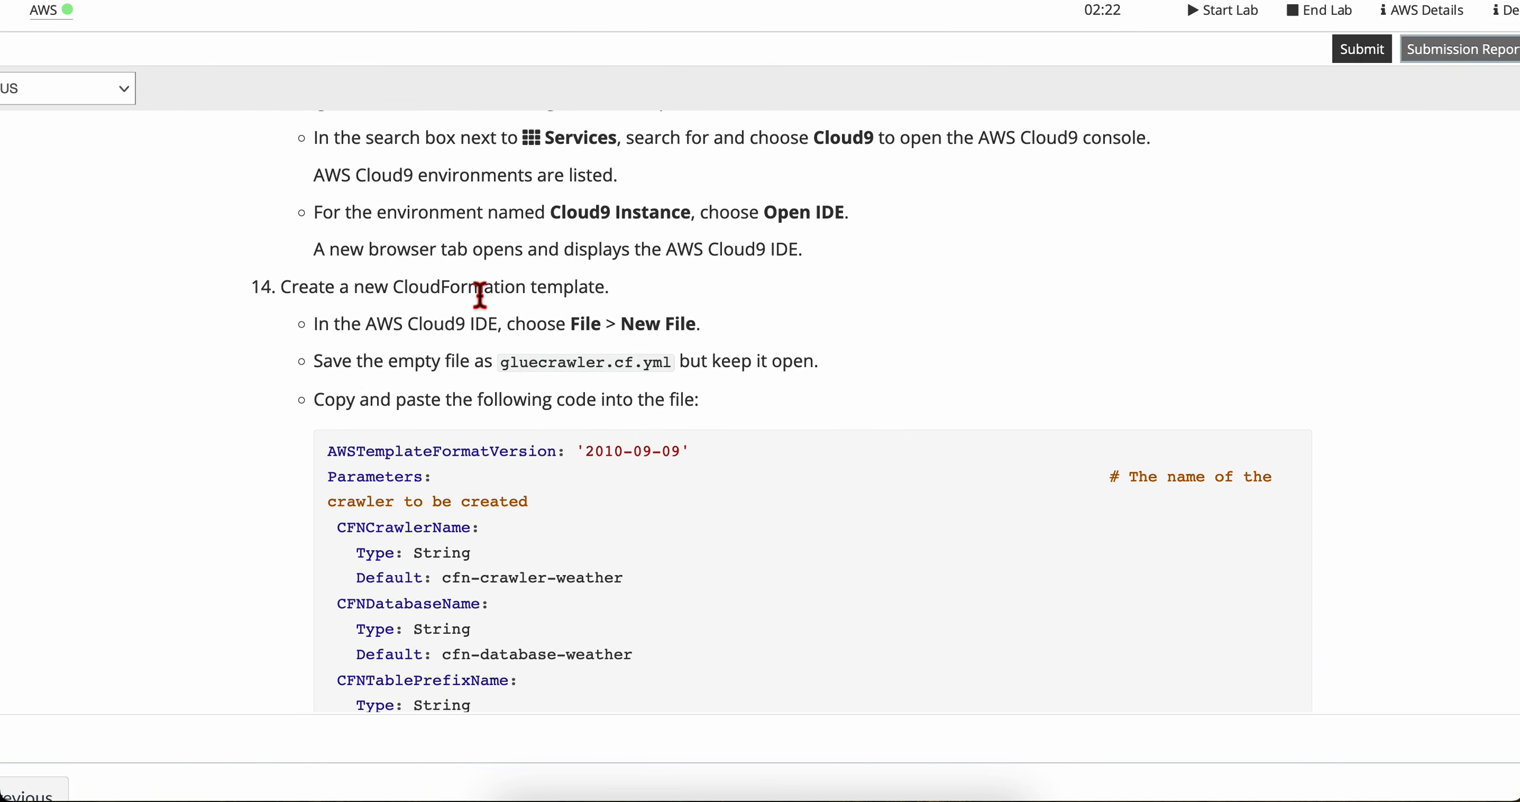
pyautogui.scroll(-2, 381, 336)
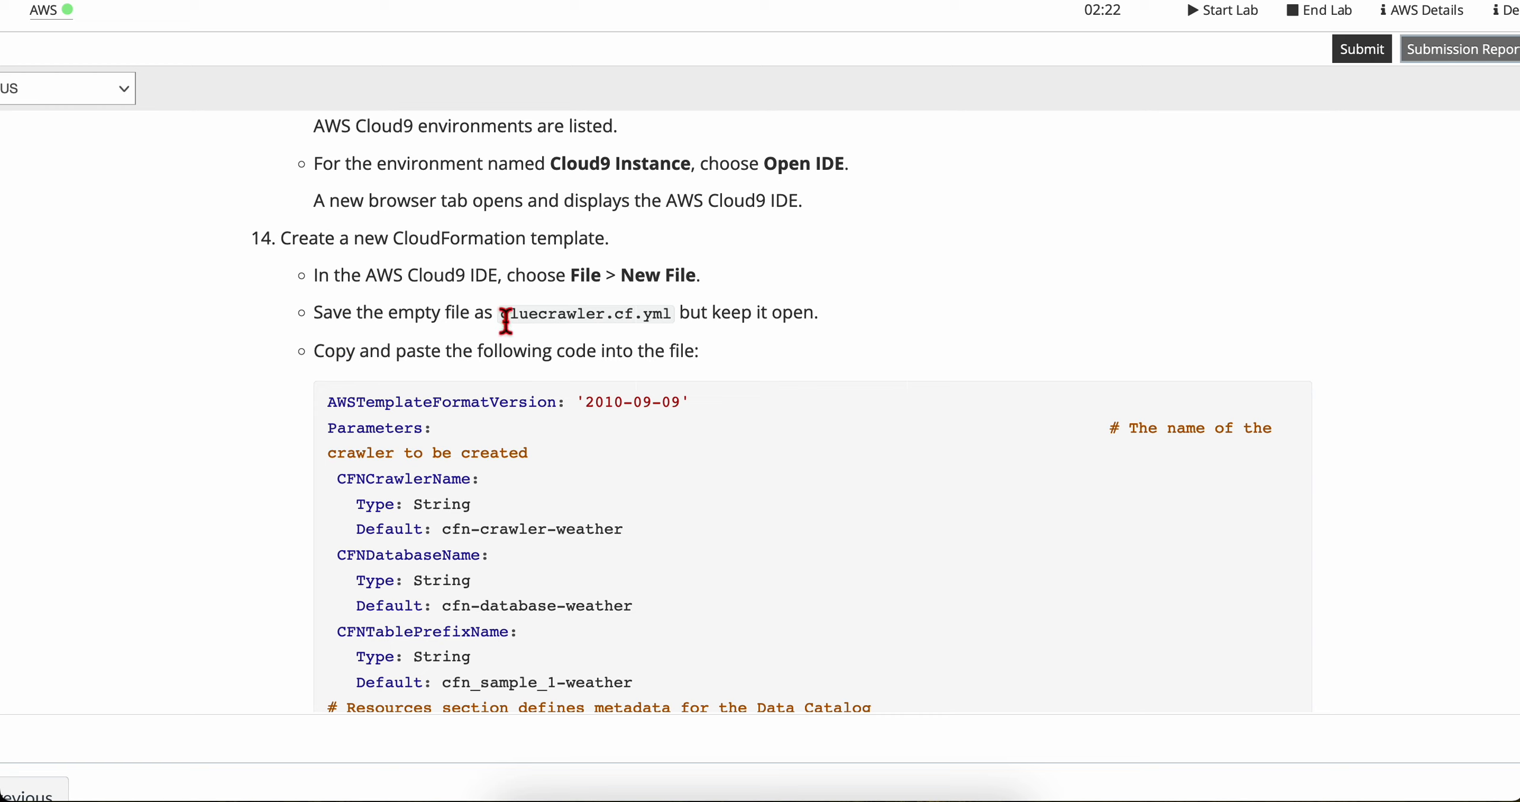
# Step: Copy the file name gluecrawler.cf.yml from step 14 and create a new empty file in the Cloud9 IDE
pyautogui.moveTo(506, 321); pyautogui.dragTo(657, 321)
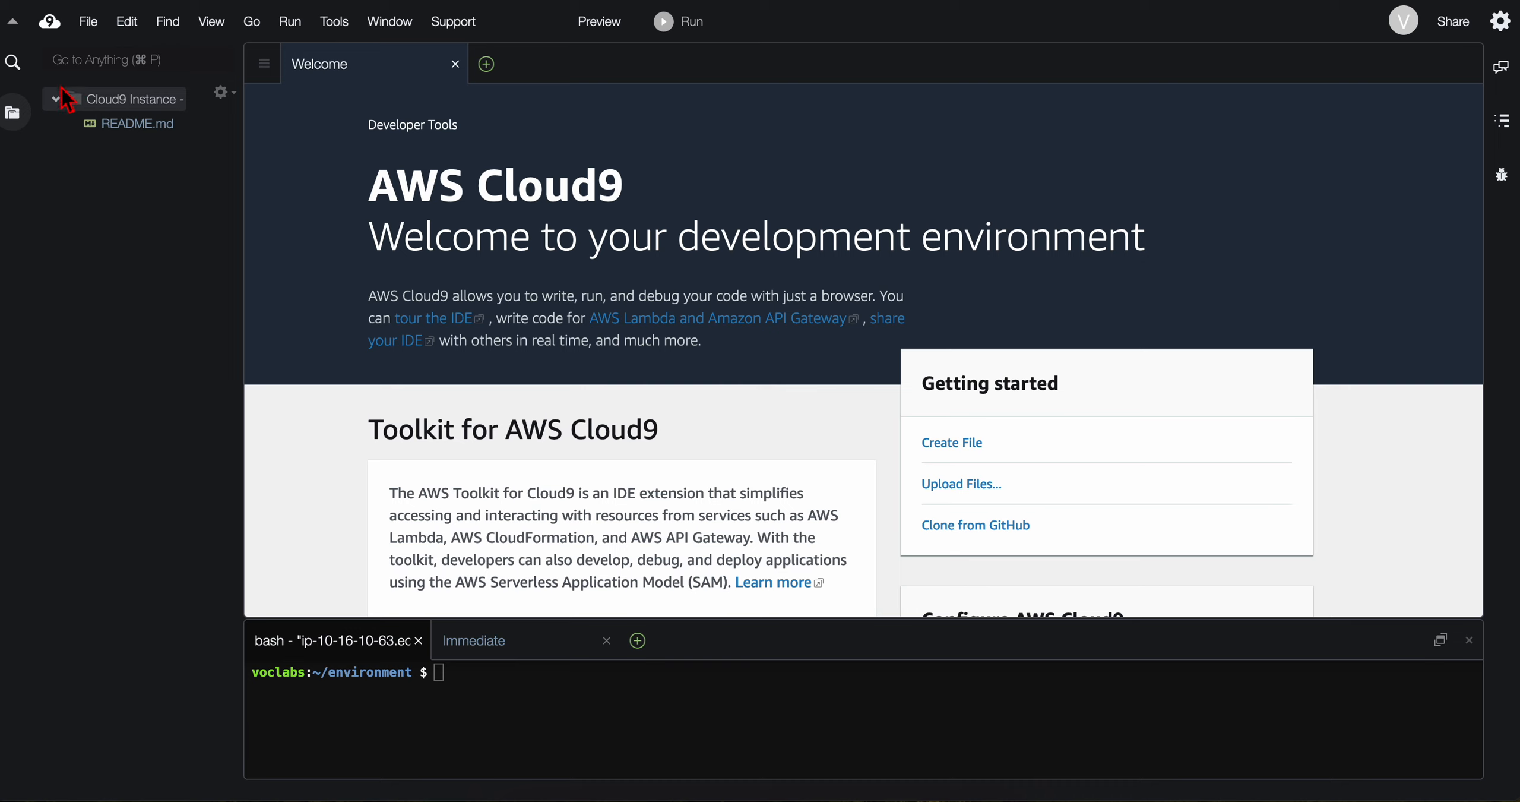
pyautogui.click(89, 21)
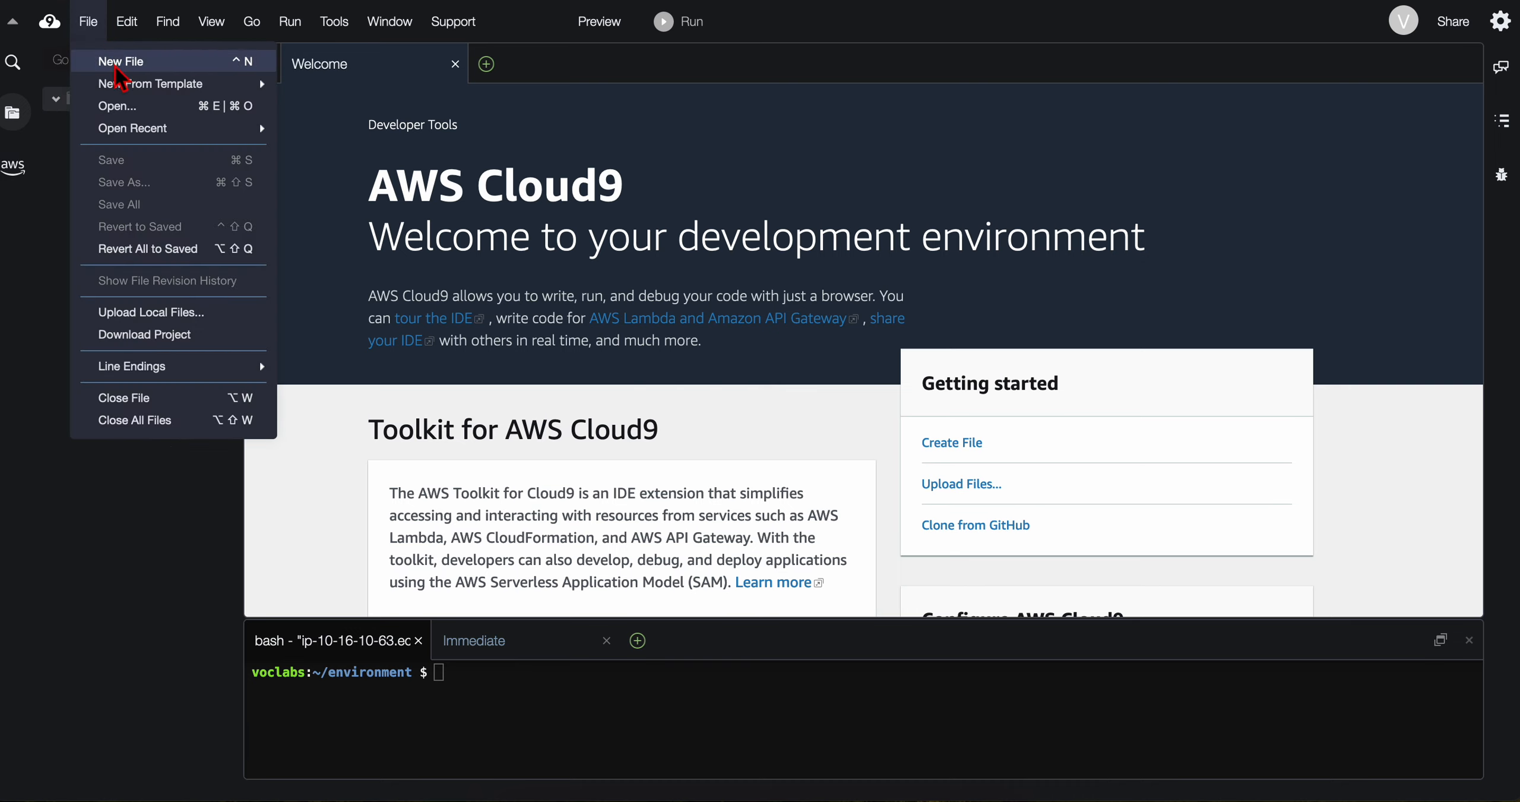
pyautogui.click(119, 62)
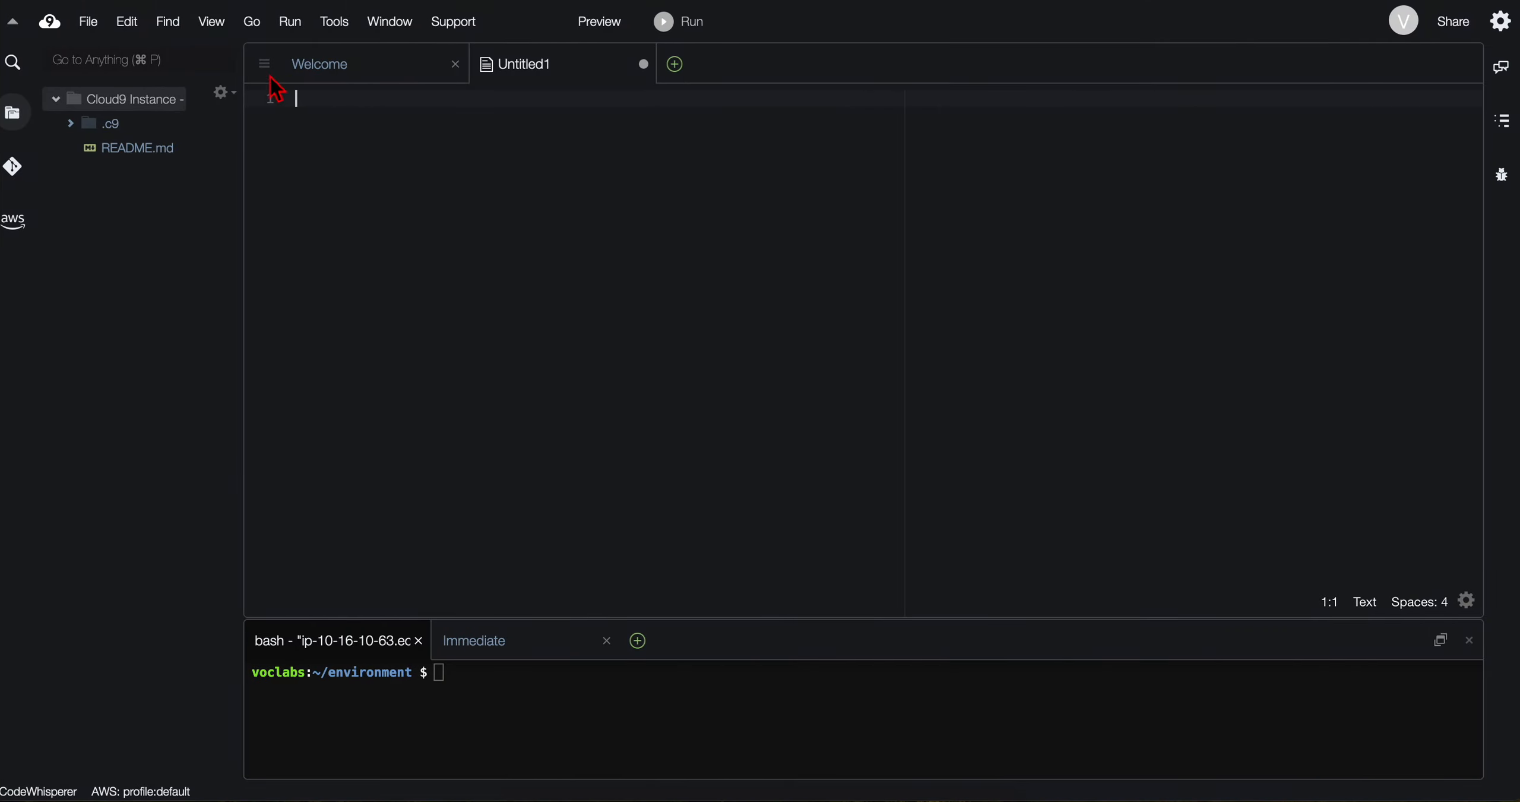
# Step: Save the empty file as gluecrawler.cf.yml in the environment's root folder
pyautogui.click(86, 27)
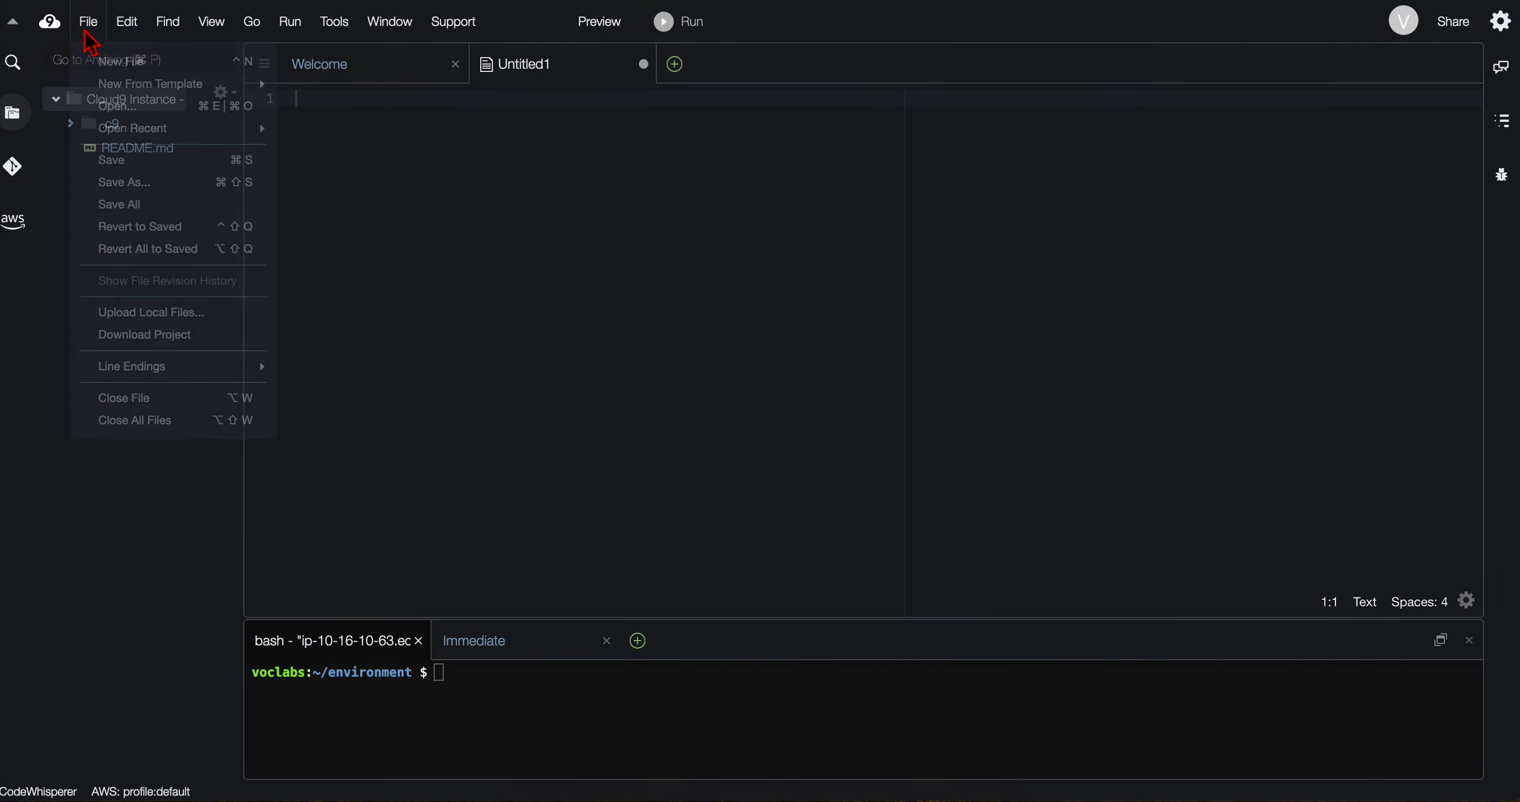
pyautogui.click(156, 173)
pyautogui.press('super+a')
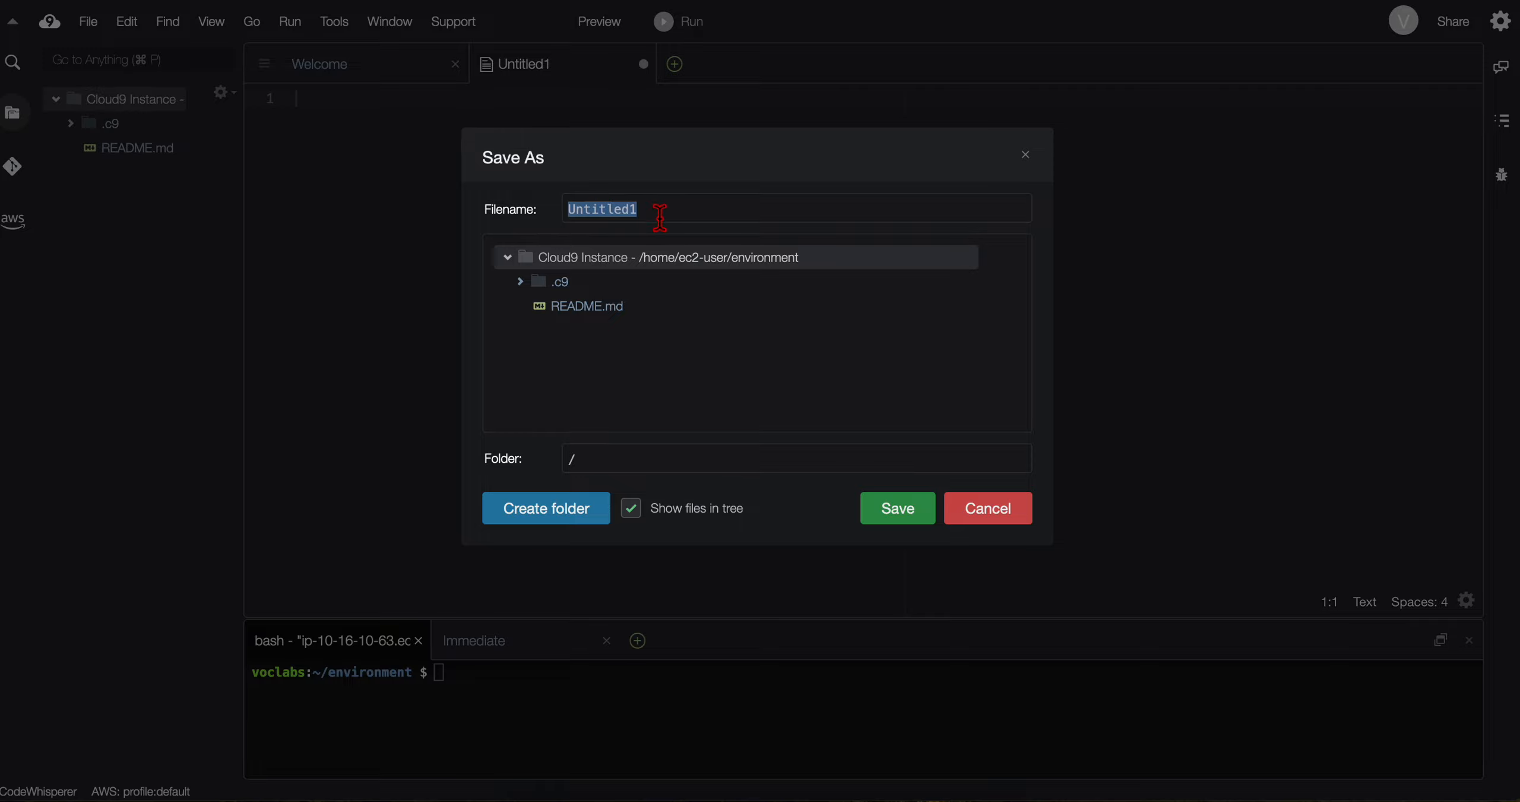
pyautogui.write('gluecrawler.cf.yml')
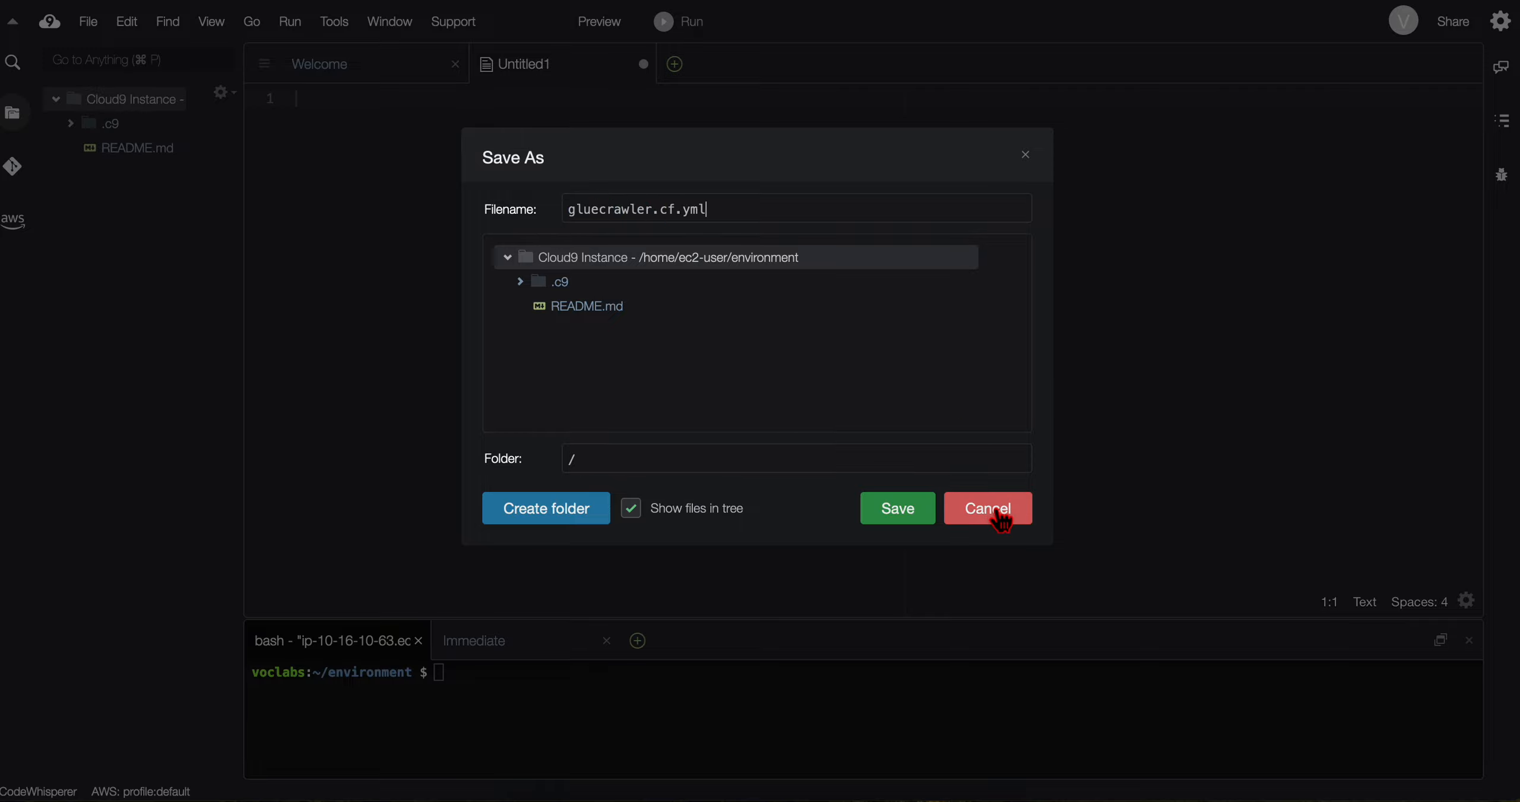
pyautogui.click(915, 515)
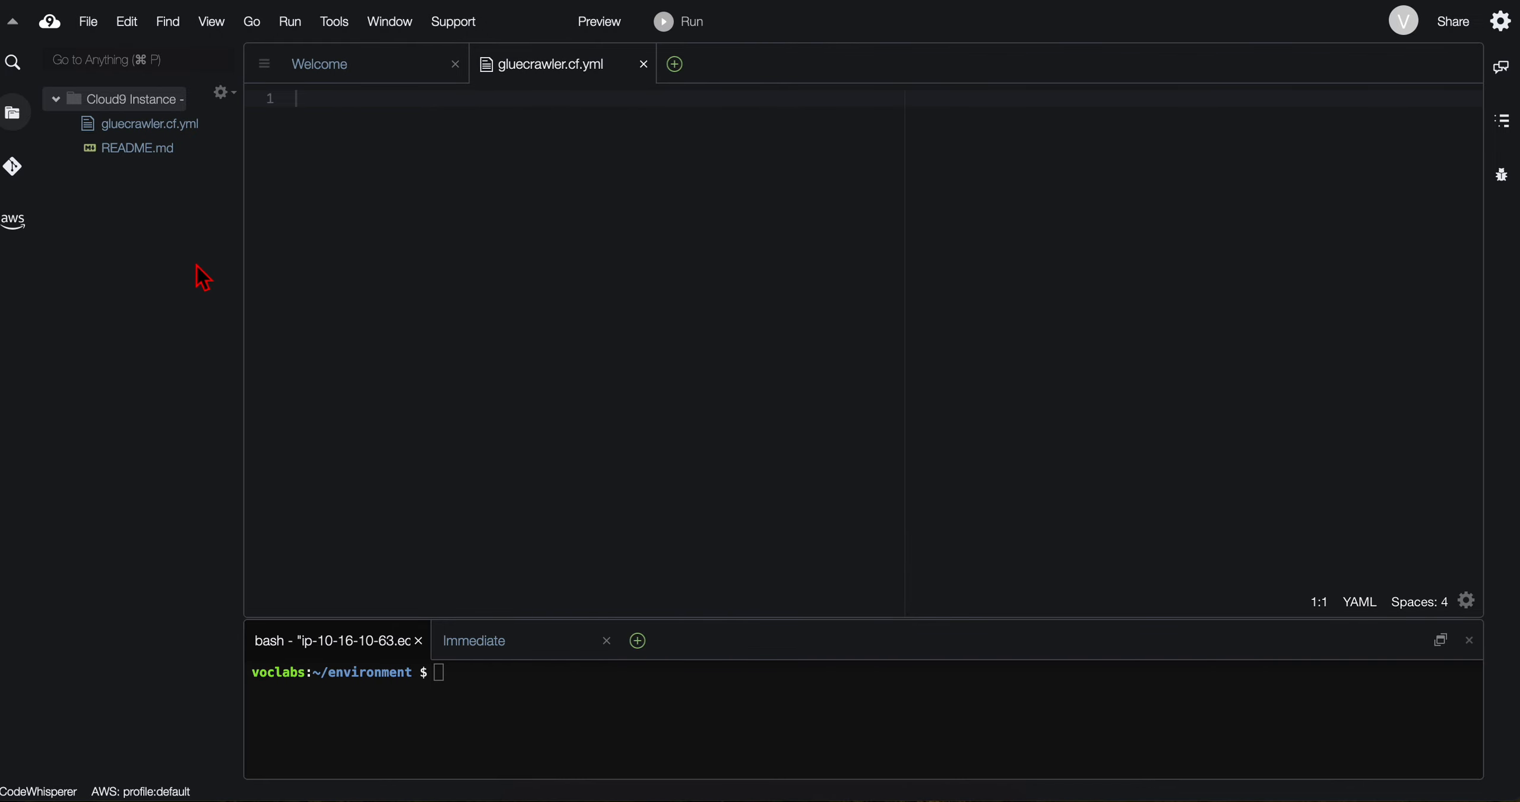
# Step: Copy the complete CloudFormation template code block from step 14 of the lab instructions
pyautogui.hotkey('ctrl', 'Left')
pyautogui.scroll(-1, 381, 363)
pyautogui.click(344, 327)
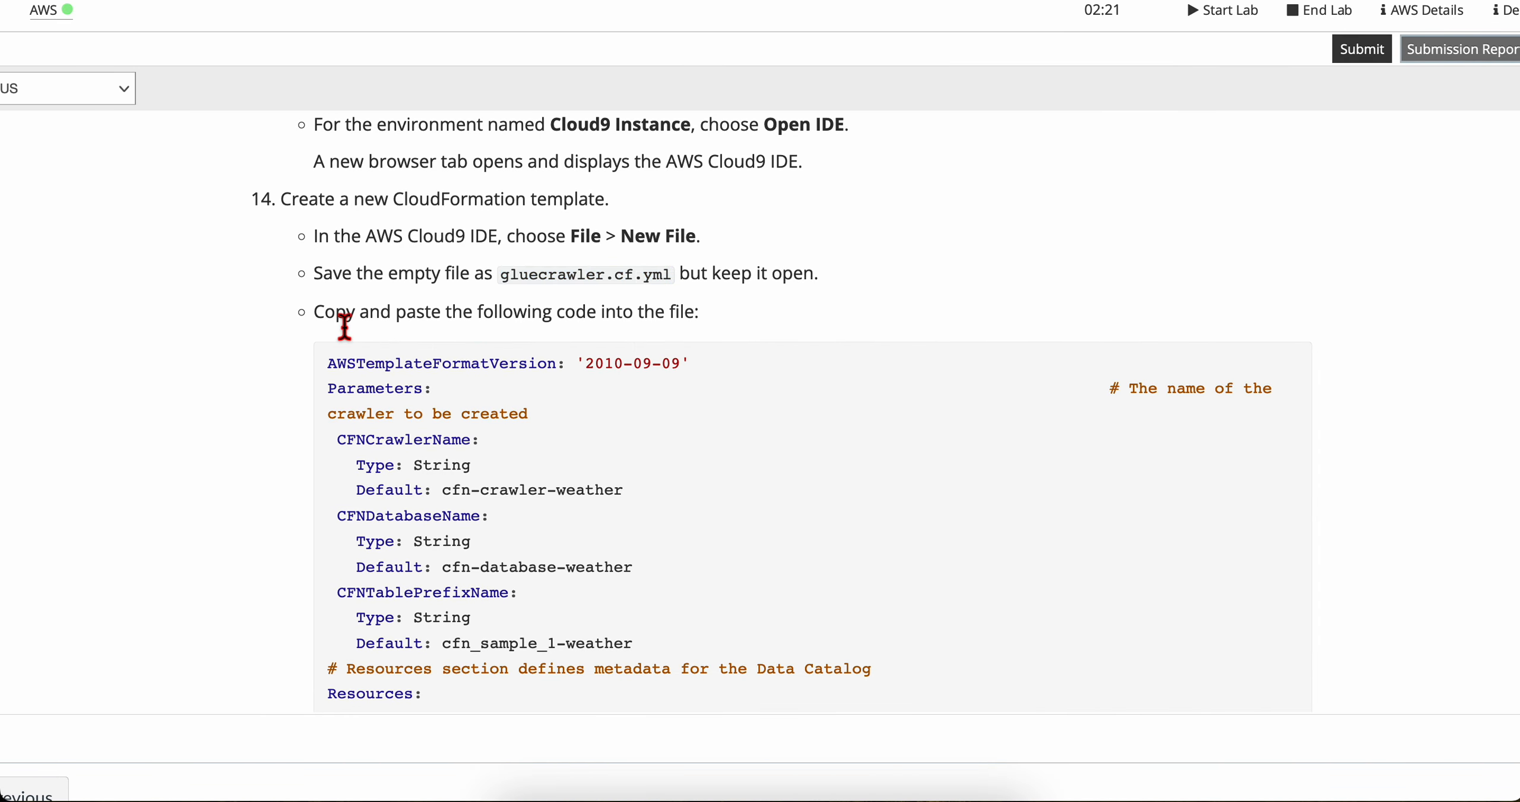
pyautogui.scroll(-2, 345, 327)
pyautogui.scroll(-2, 444, 338)
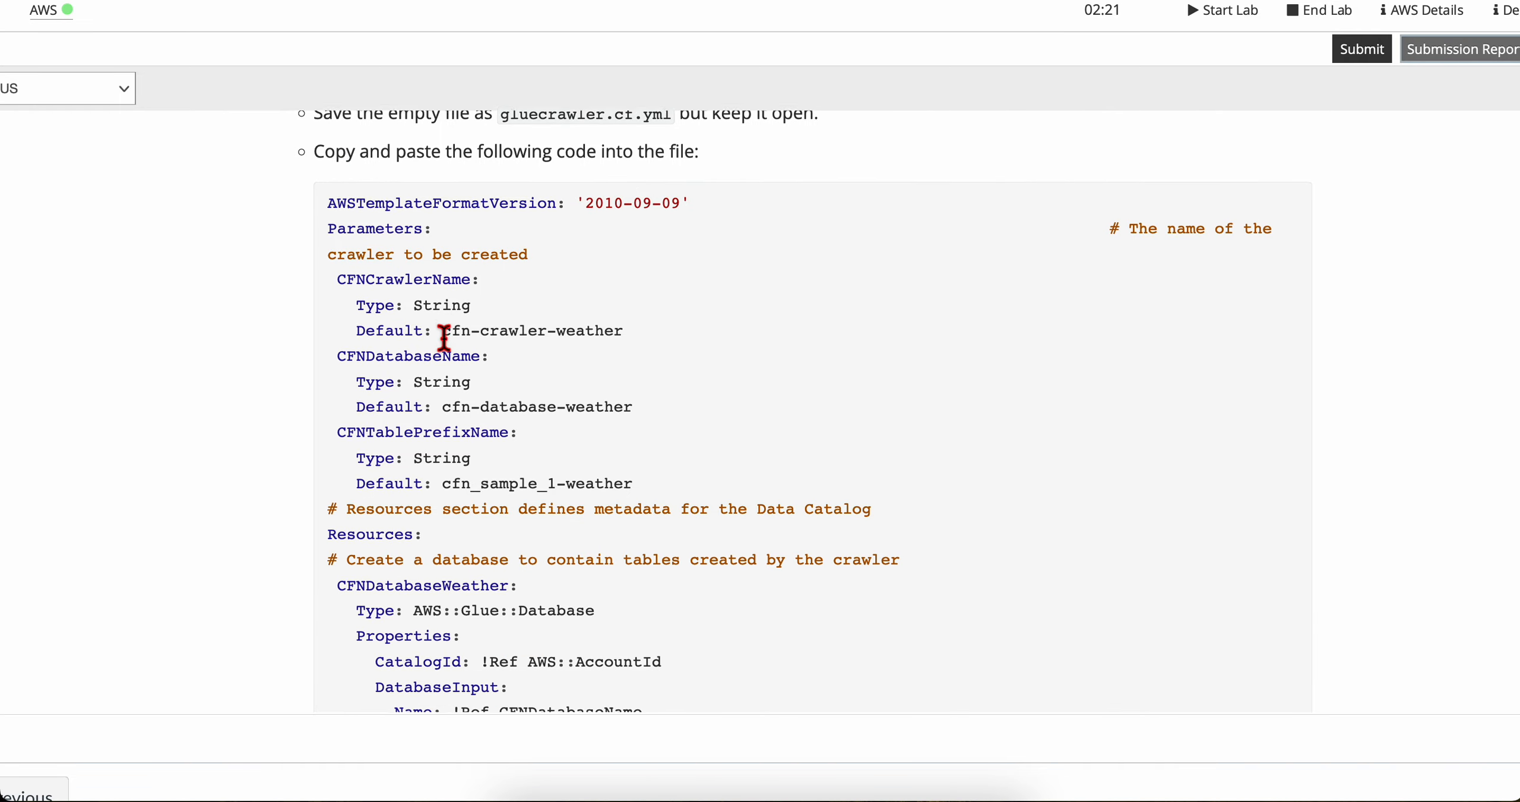
pyautogui.moveTo(334, 206); pyautogui.dragTo(1170, 337)
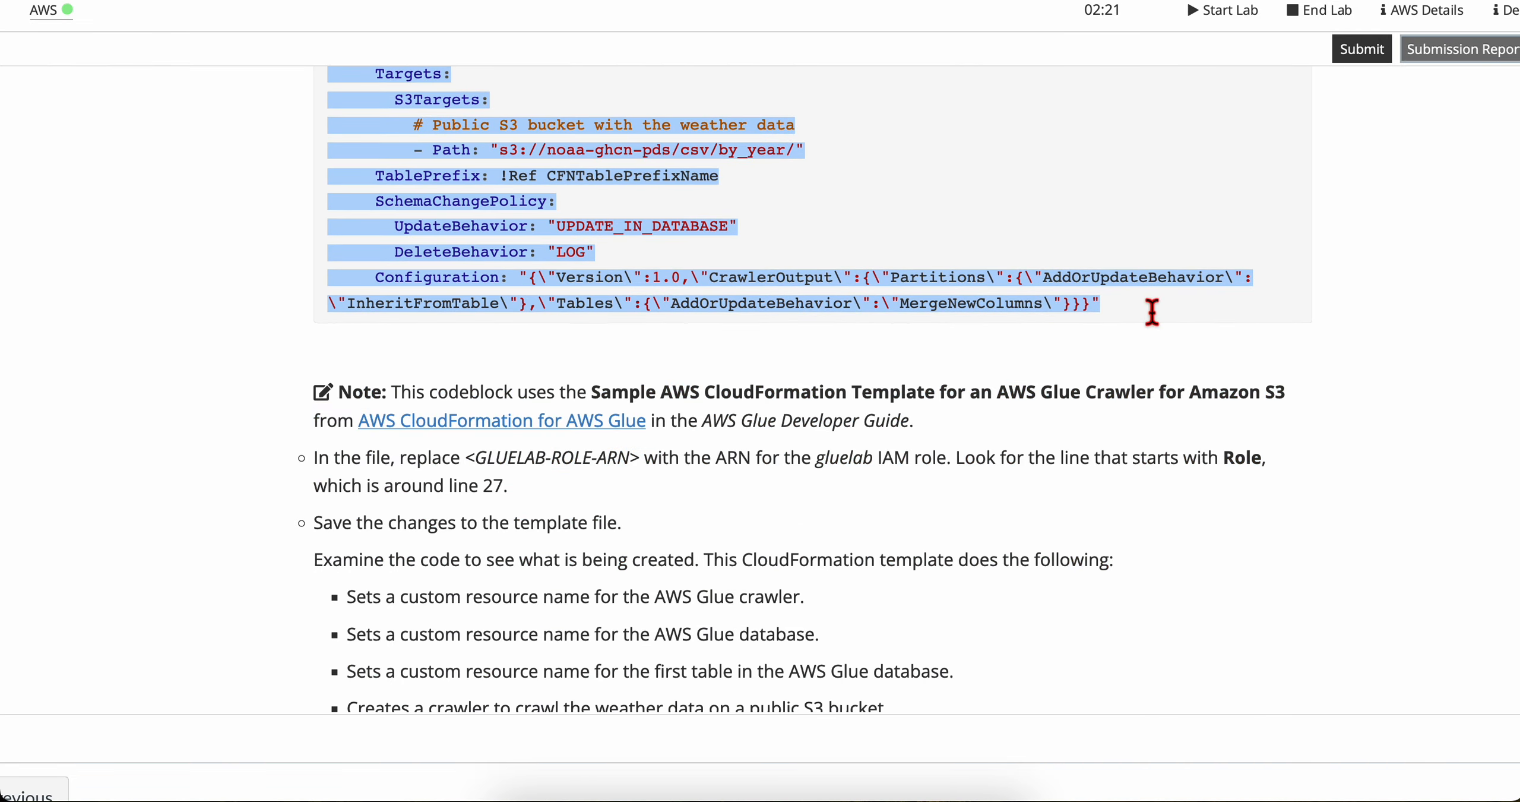
pyautogui.scroll(15, 1151, 312)
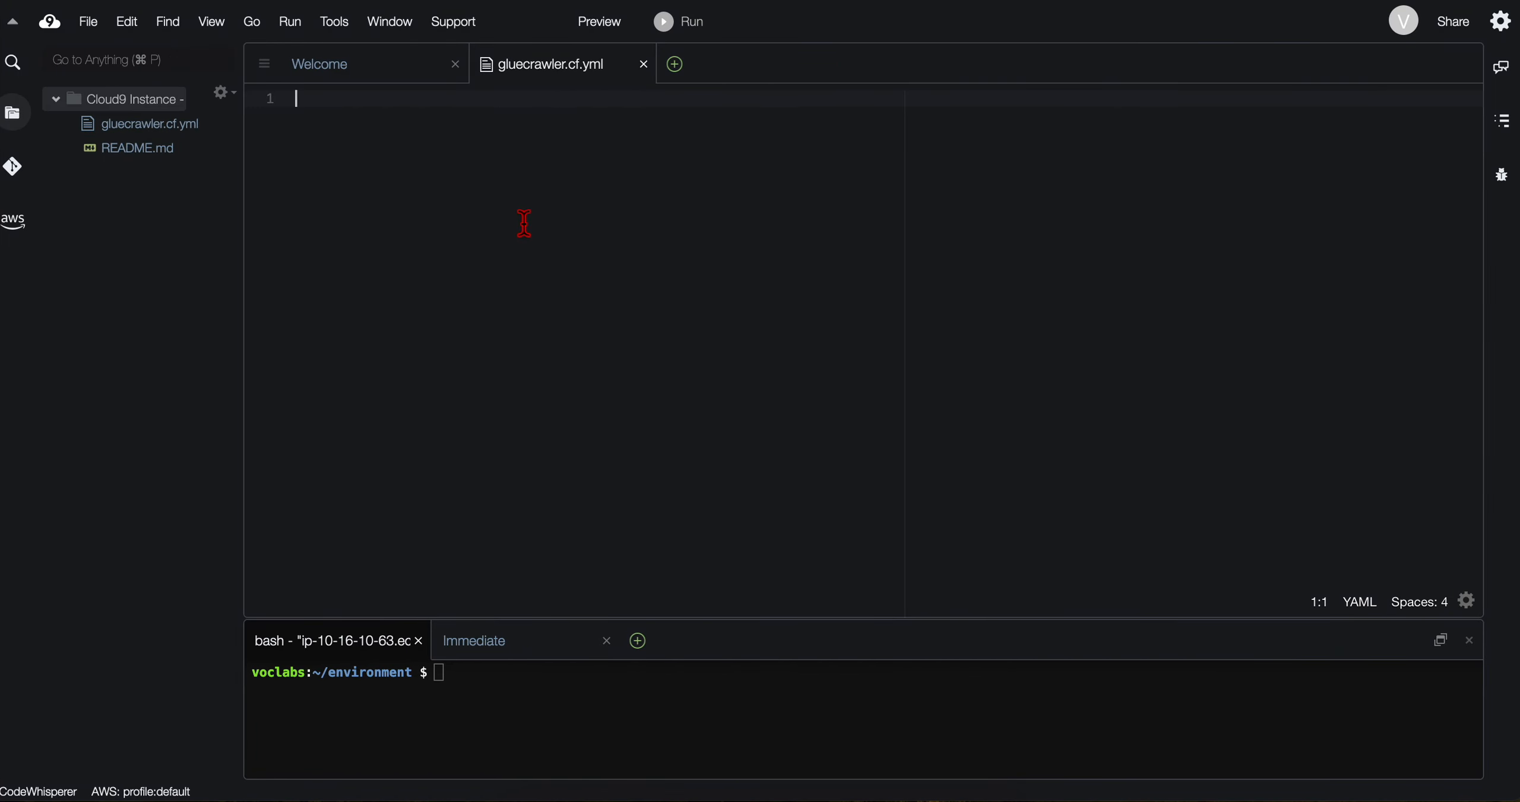
# Step: Paste the template code into gluecrawler.cf.yml in the Cloud9 IDE and save the file
pyautogui.press('super+v')
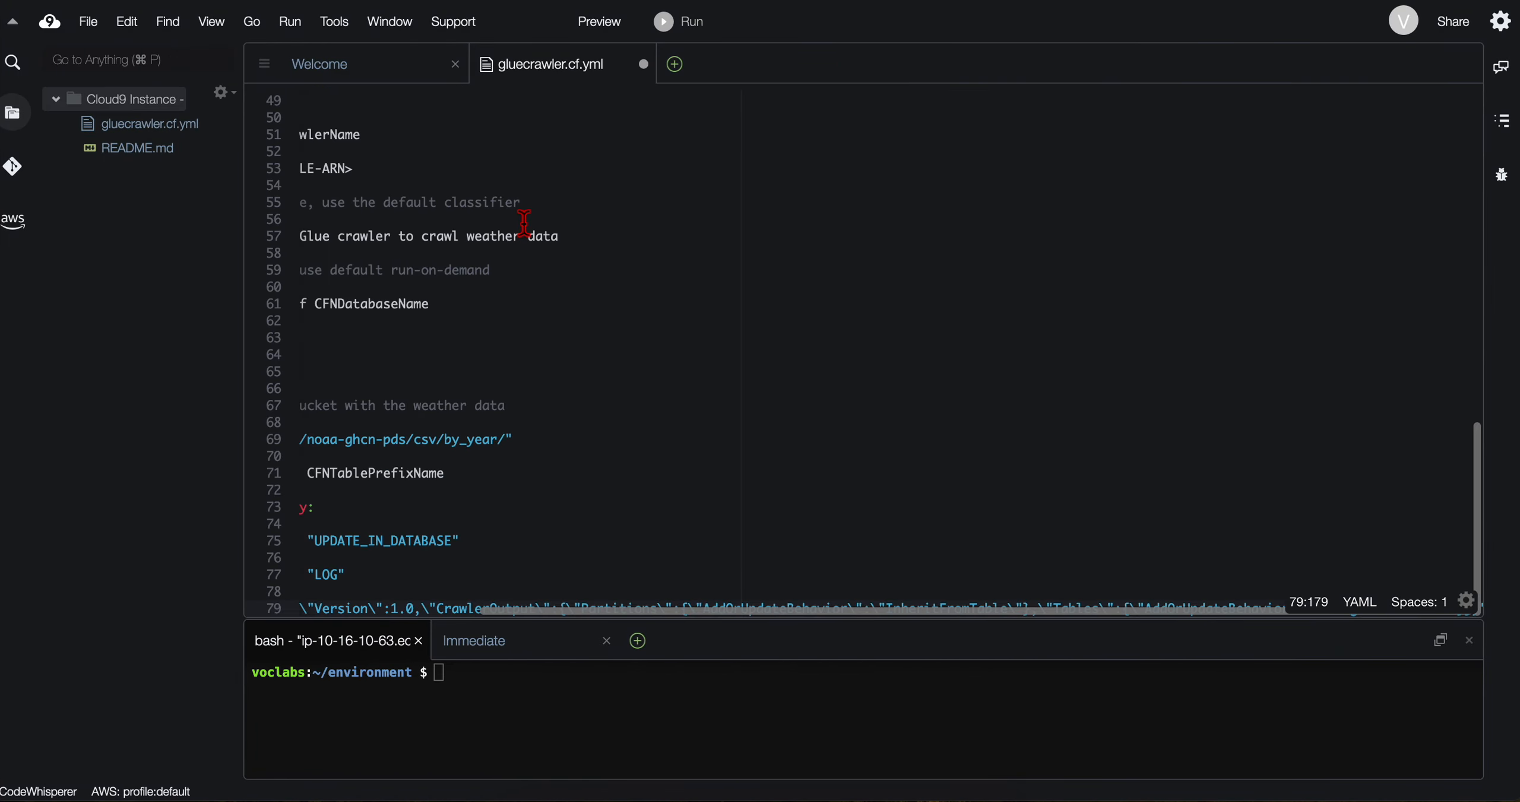
pyautogui.scroll(10, 486, 319)
pyautogui.scroll(5, 487, 319)
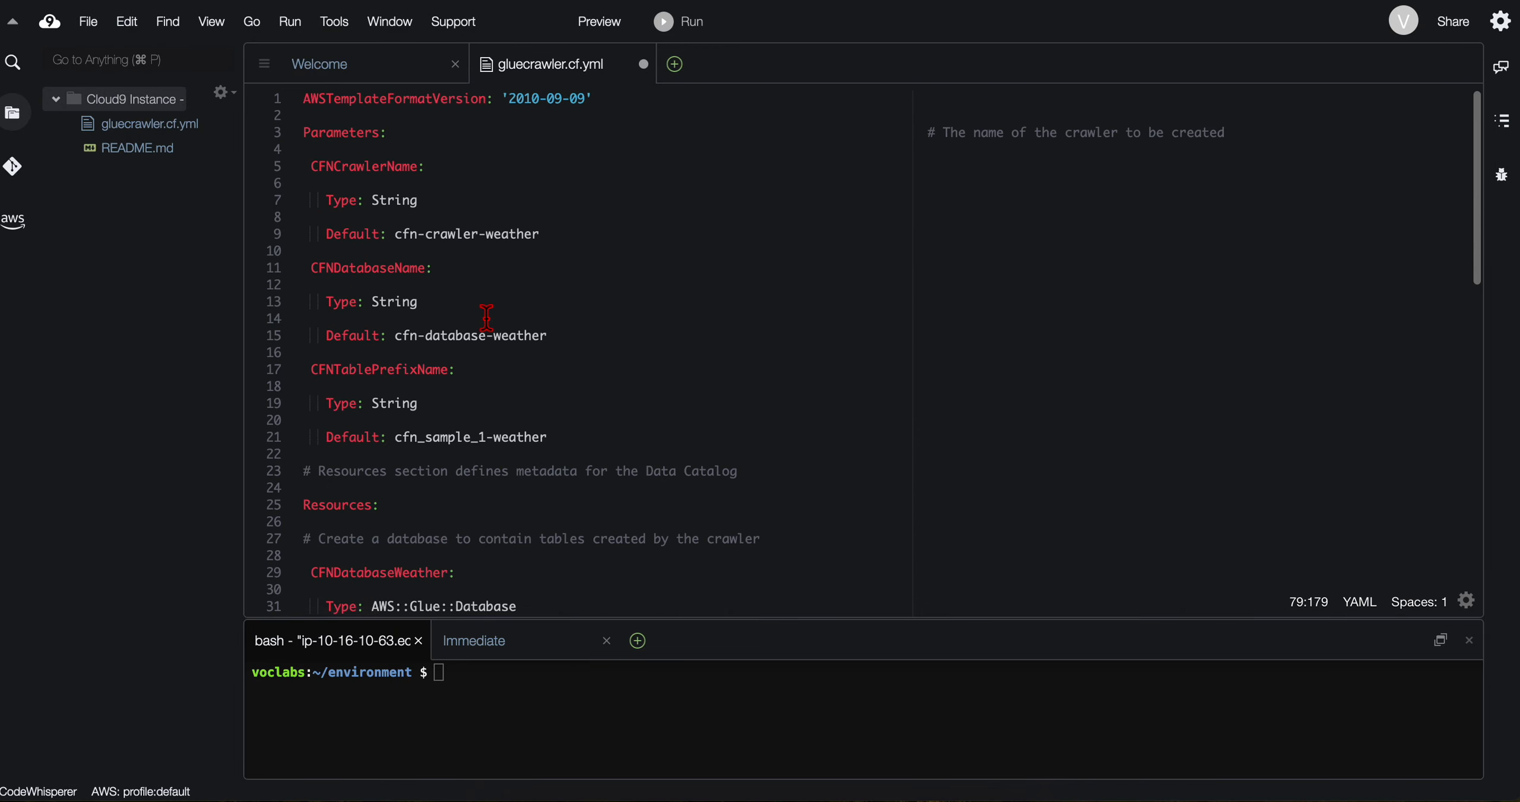
pyautogui.click(88, 22)
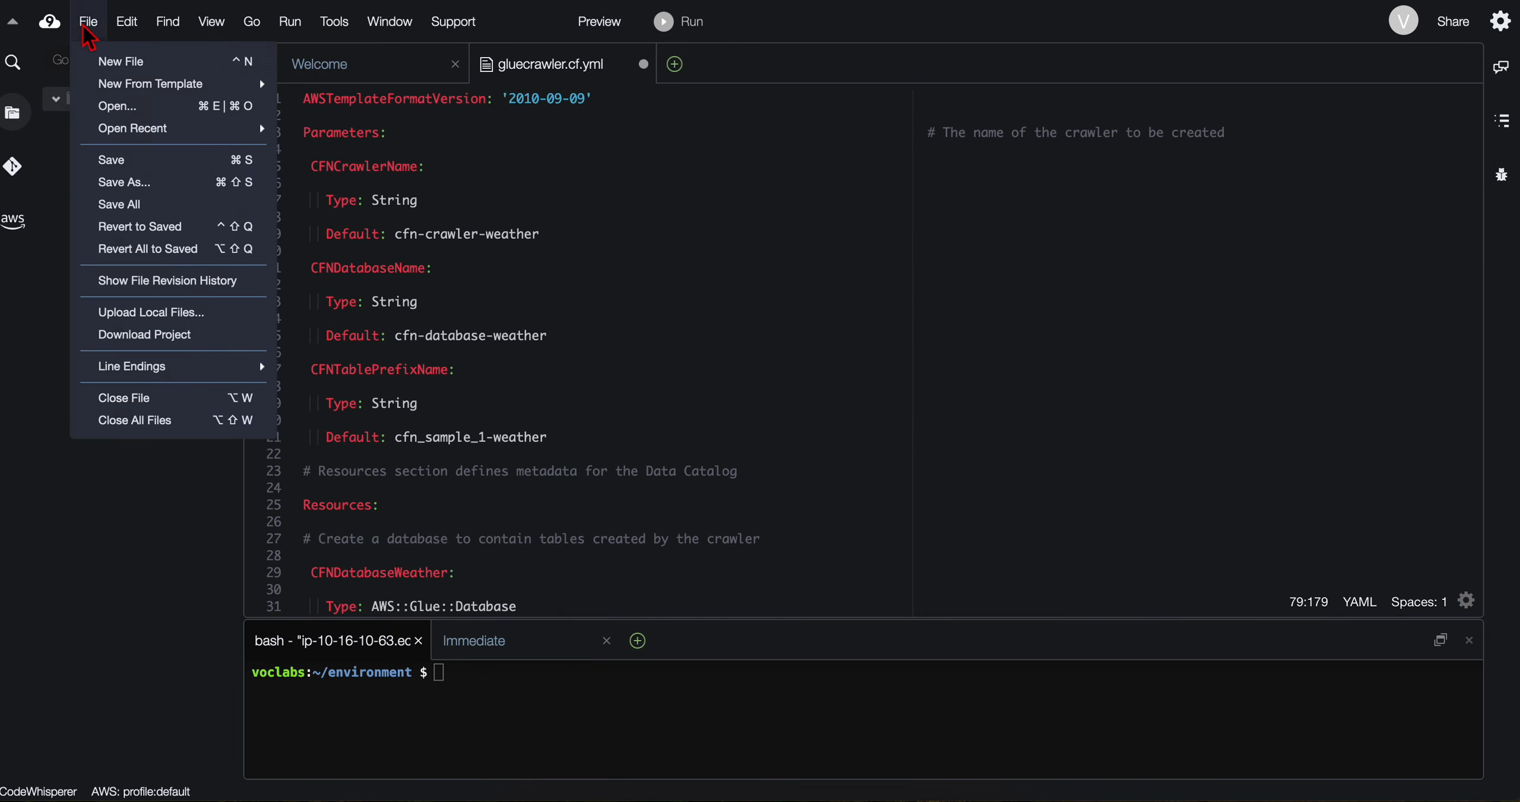
pyautogui.click(119, 161)
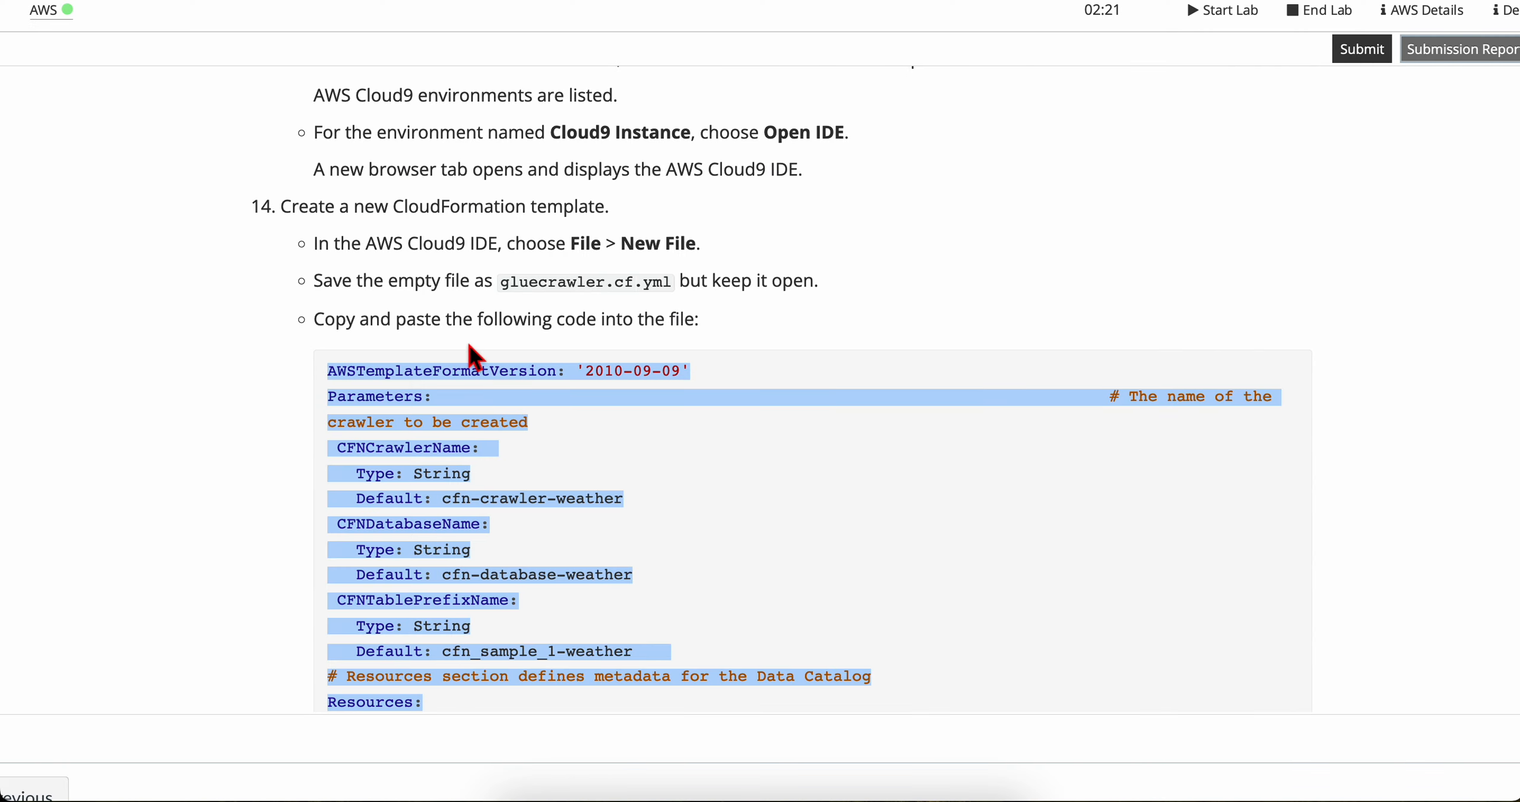
# Step: Read the step 14 instruction on replacing the <GLUELAB-ROLE-ARN> placeholder in the line that starts with Role
pyautogui.click(451, 359)
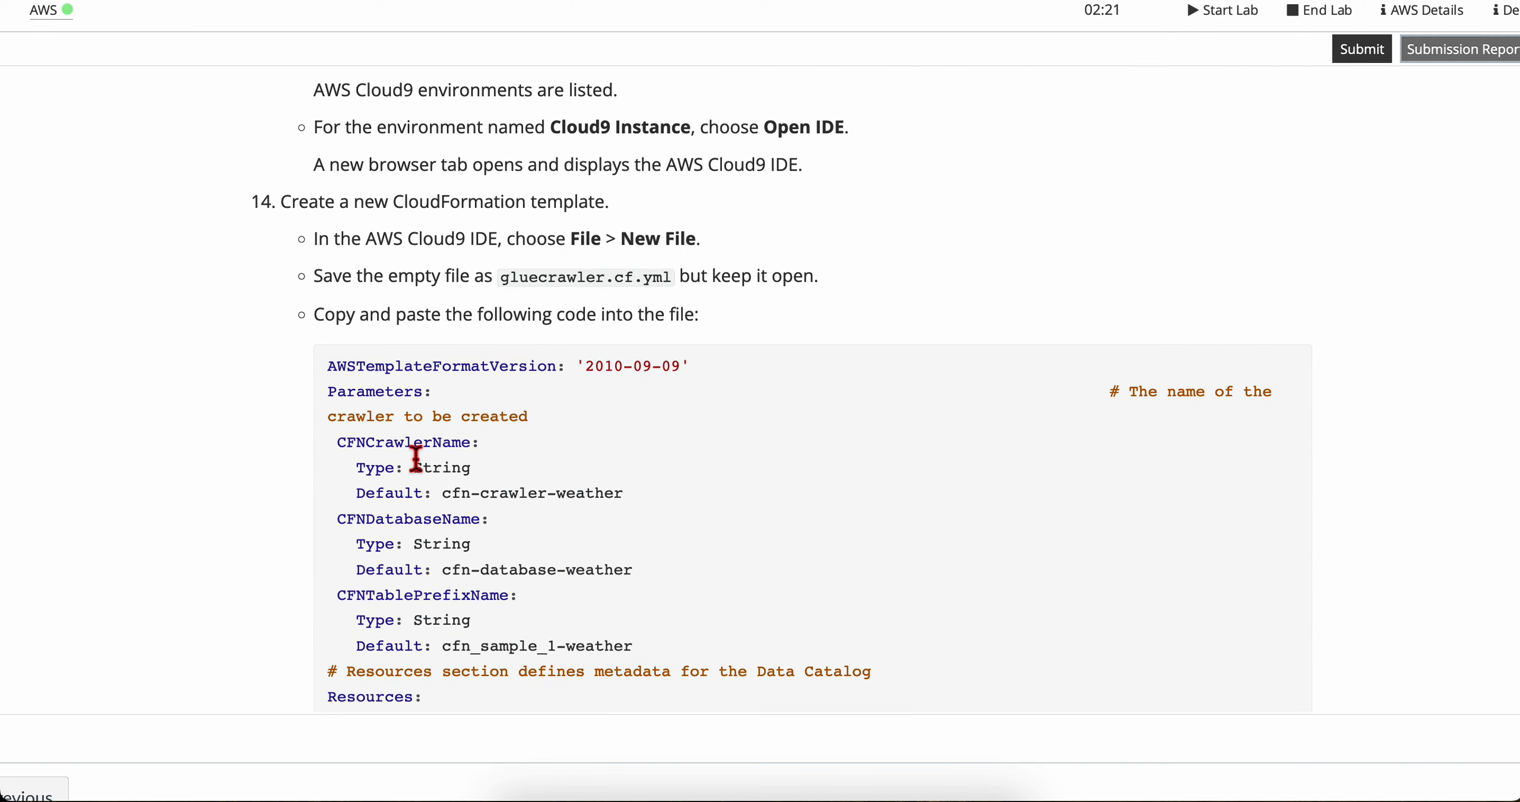
pyautogui.scroll(-20, 414, 364)
pyautogui.scroll(-1, 414, 455)
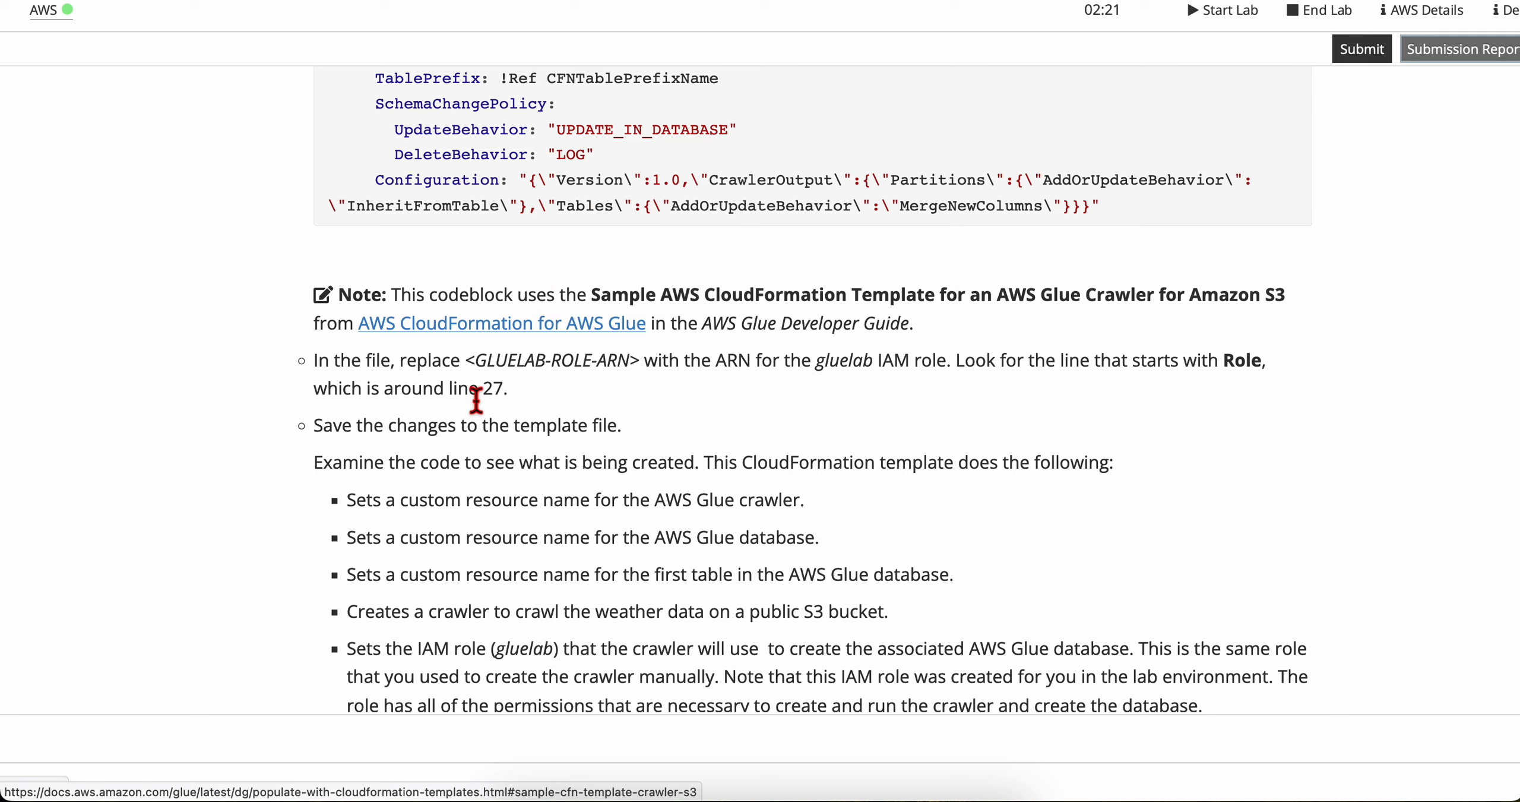
pyautogui.scroll(-1, 476, 399)
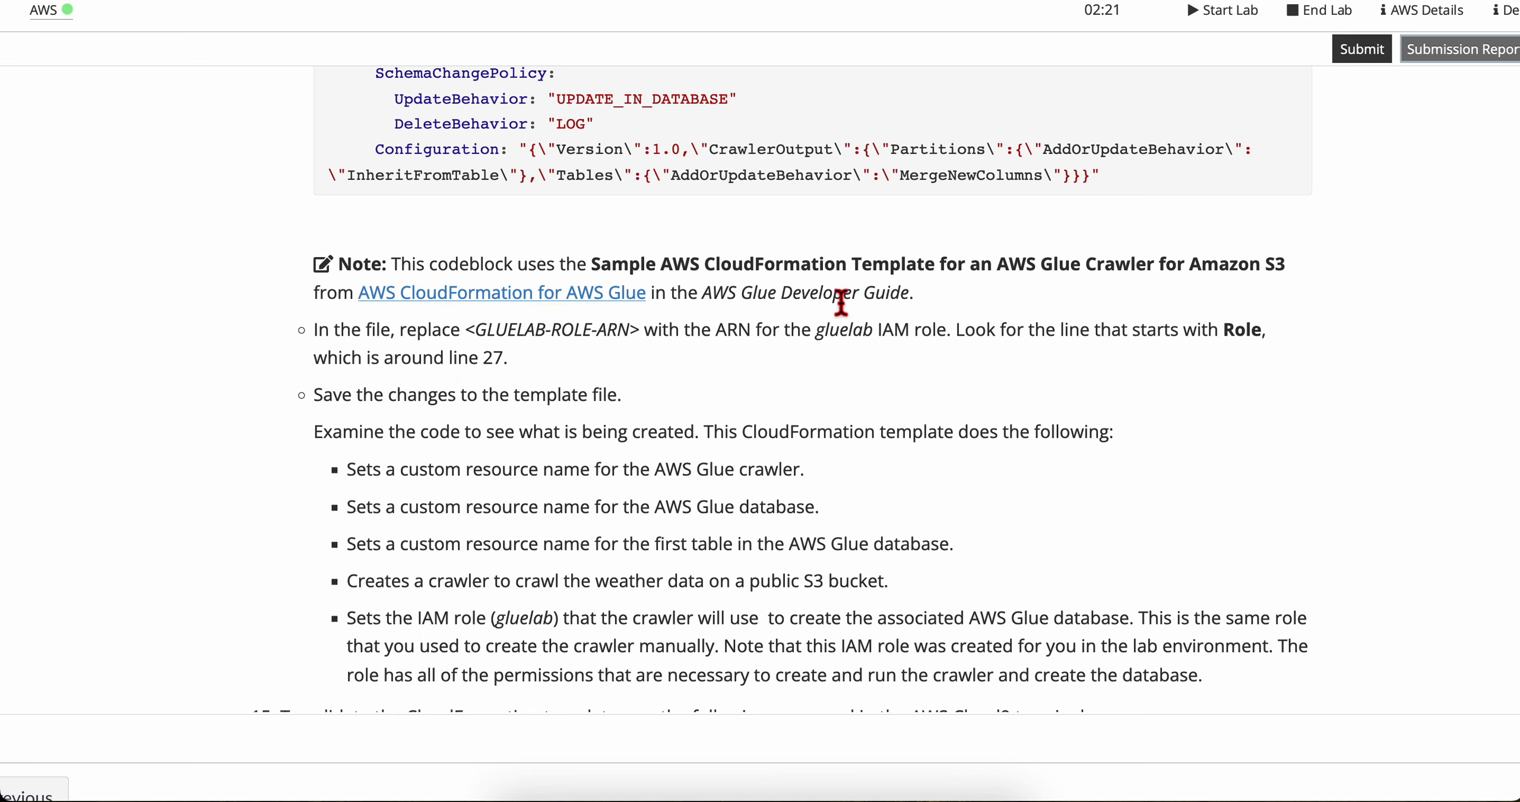
pyautogui.scroll(-2, 523, 440)
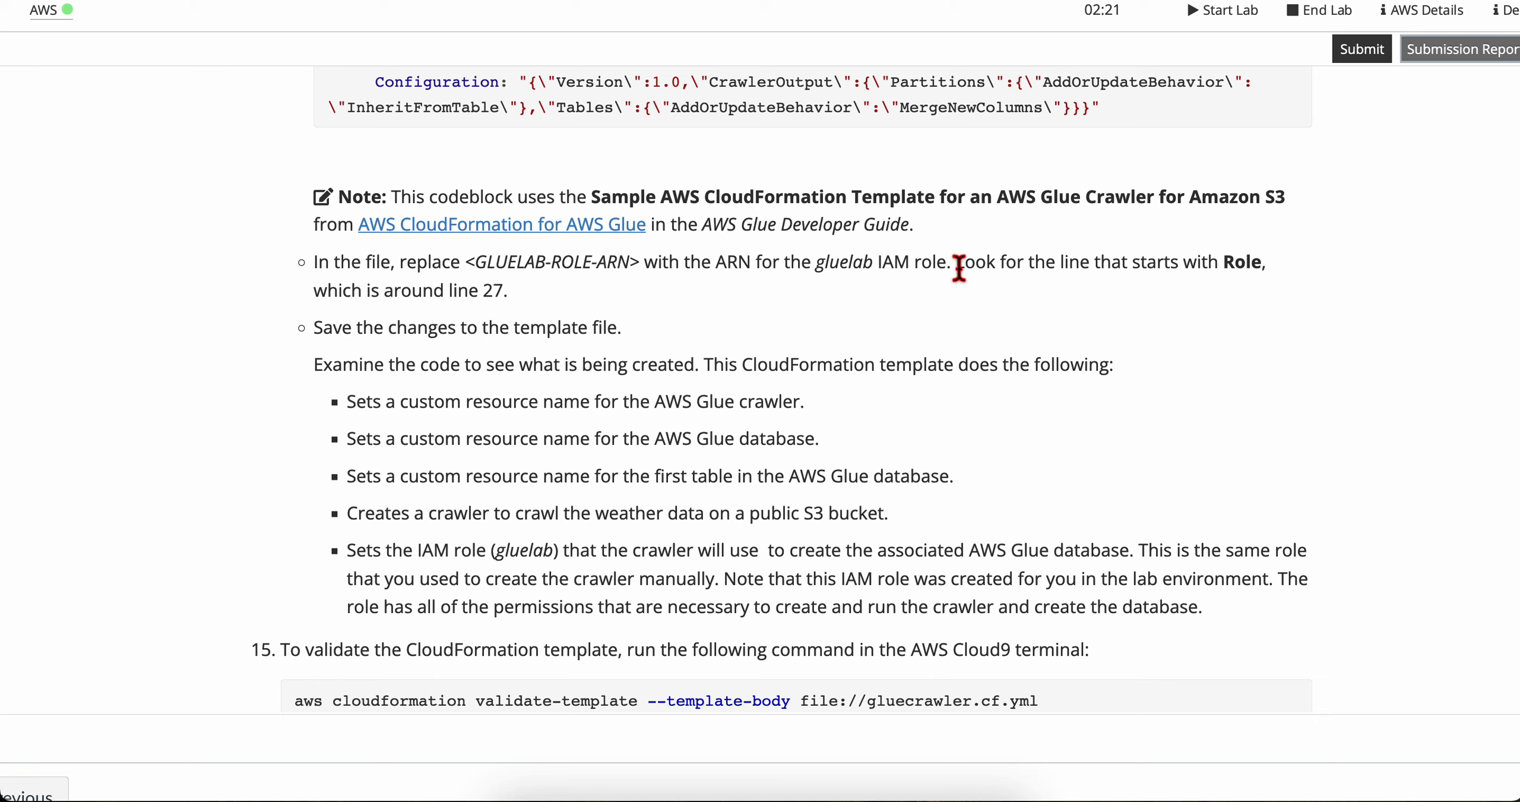
pyautogui.moveTo(959, 269); pyautogui.dragTo(1203, 280)
pyautogui.click(1203, 279)
pyautogui.doubleClick(1239, 269)
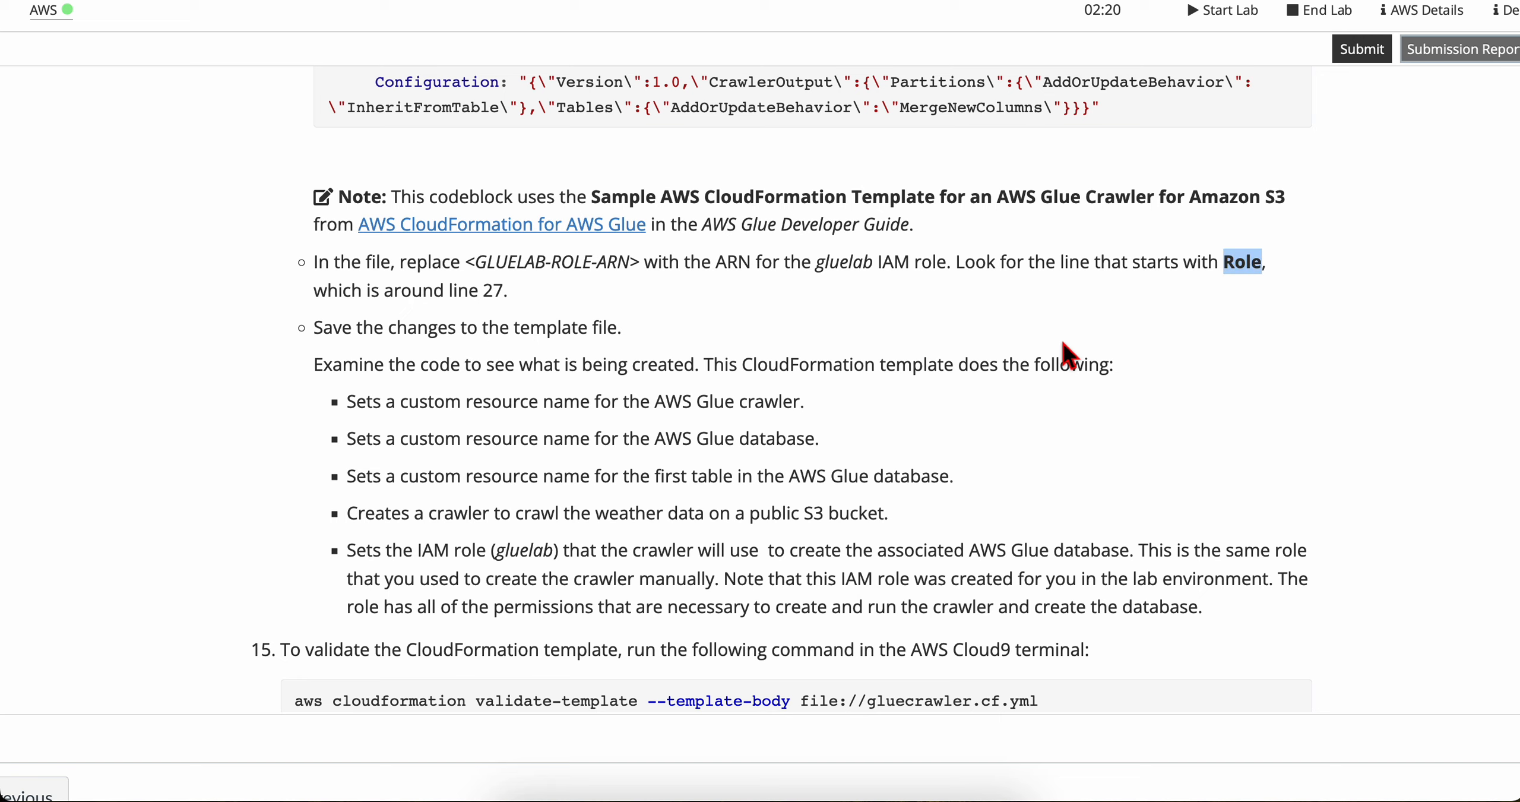
# Step: Look through gluecrawler.cf.yml for the Role line, checking the lab instruction for where it should be
pyautogui.hotkey('ctrl', 'Right')
pyautogui.scroll(-10, 401, 403)
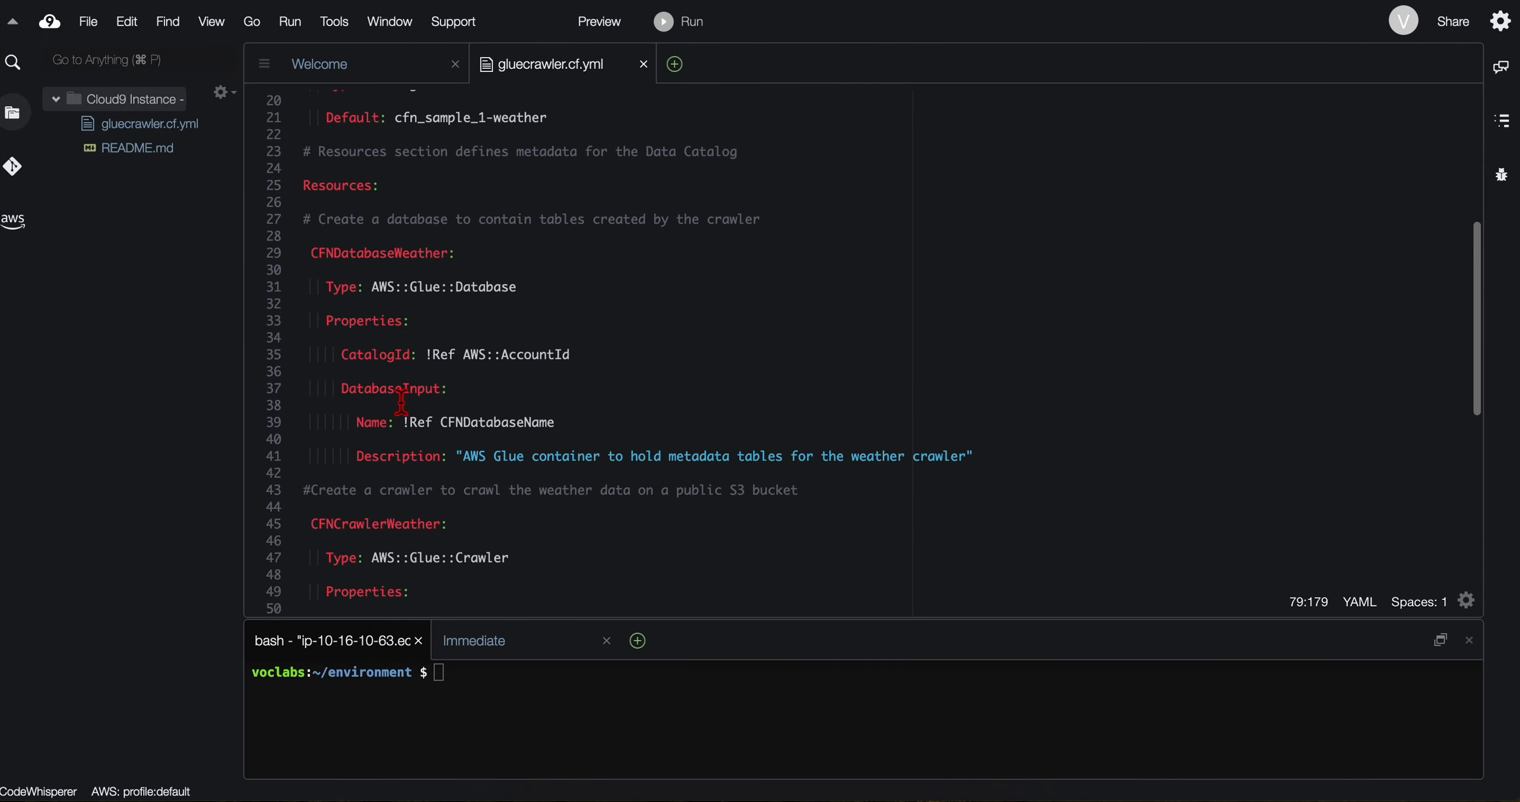
pyautogui.scroll(3, 401, 403)
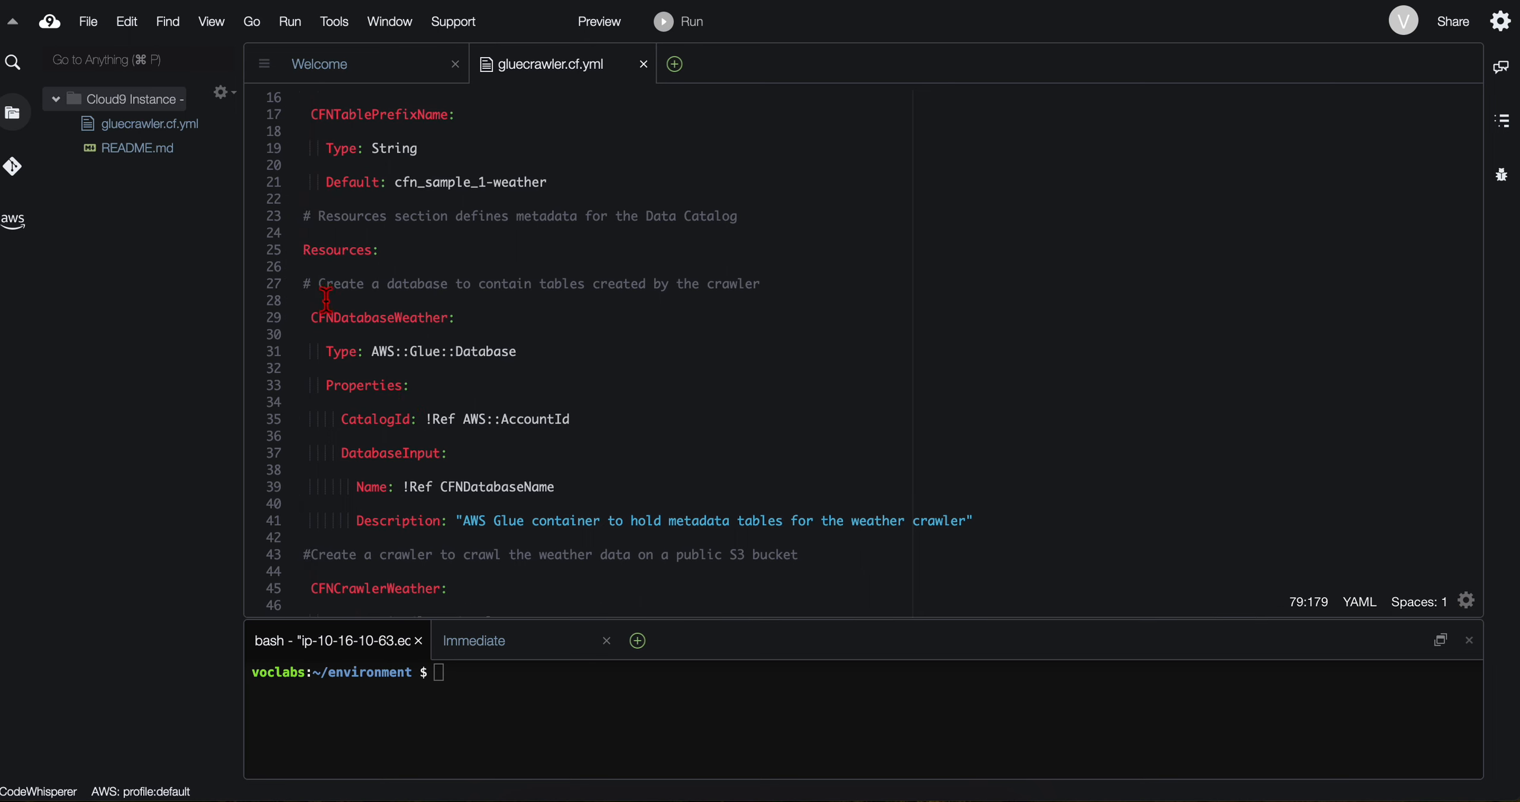
pyautogui.scroll(1, 326, 300)
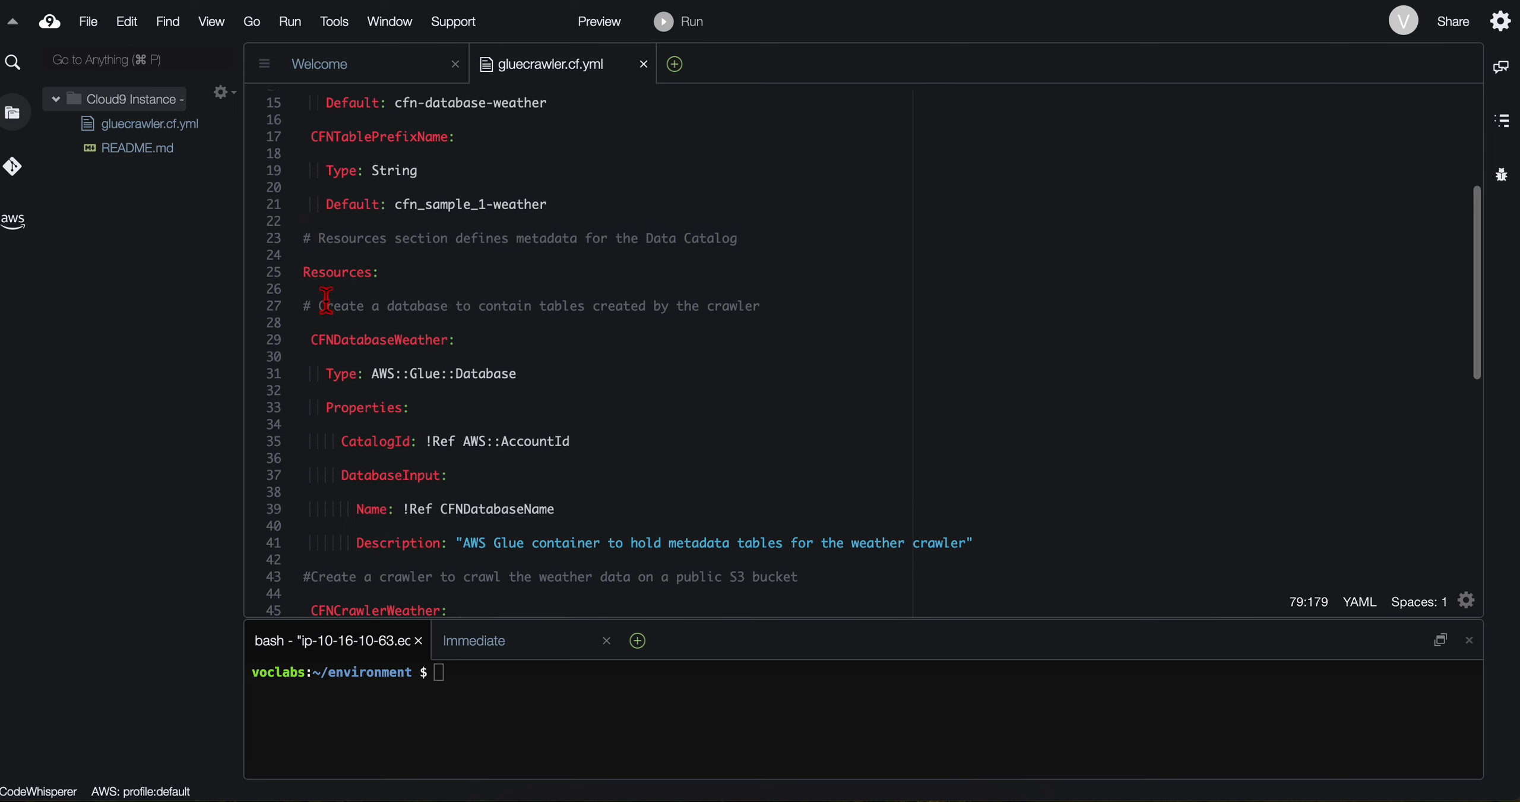
pyautogui.scroll(1, 326, 300)
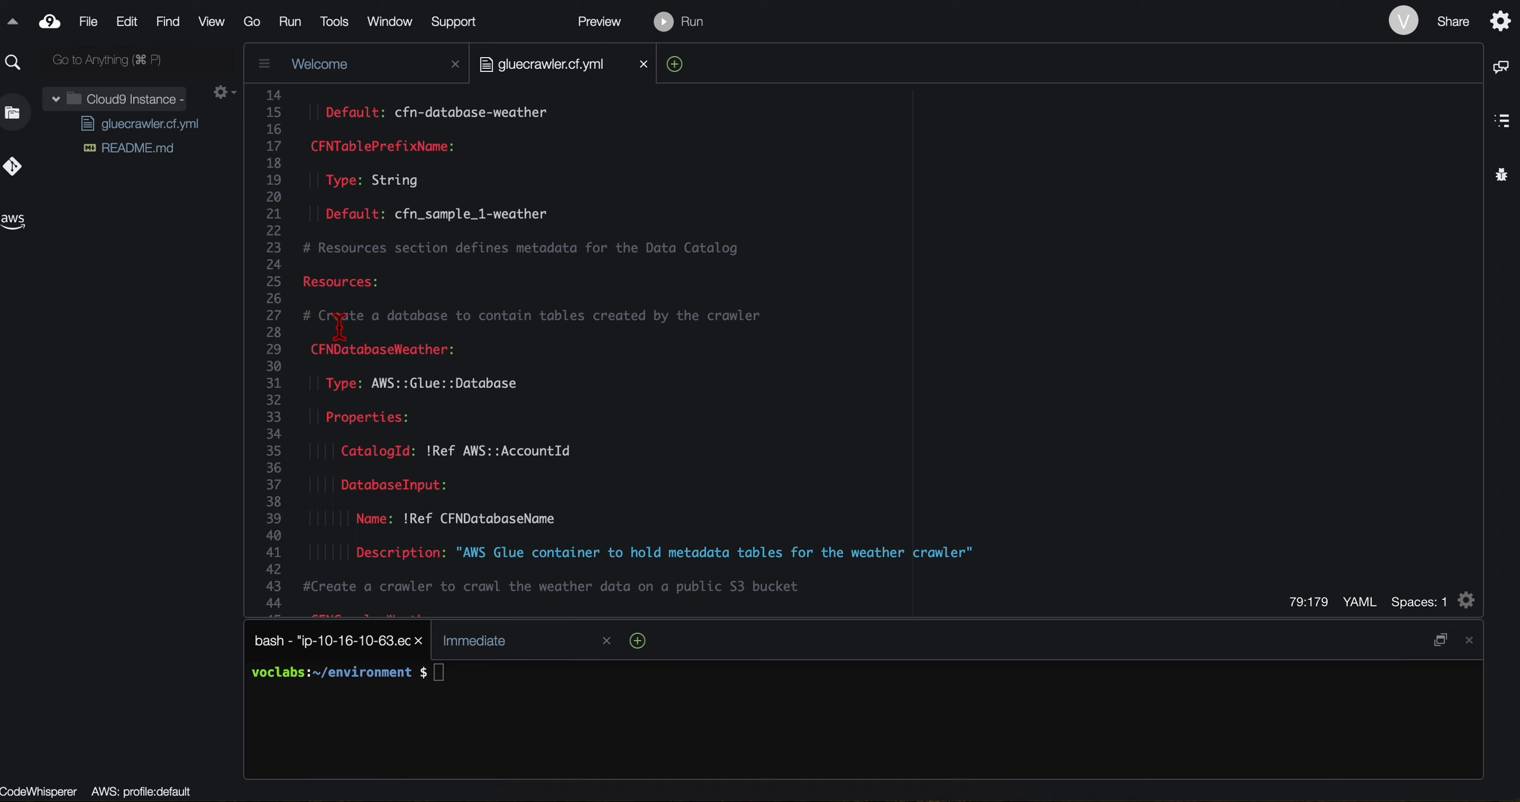
pyautogui.scroll(2, 340, 325)
pyautogui.scroll(-5, 356, 327)
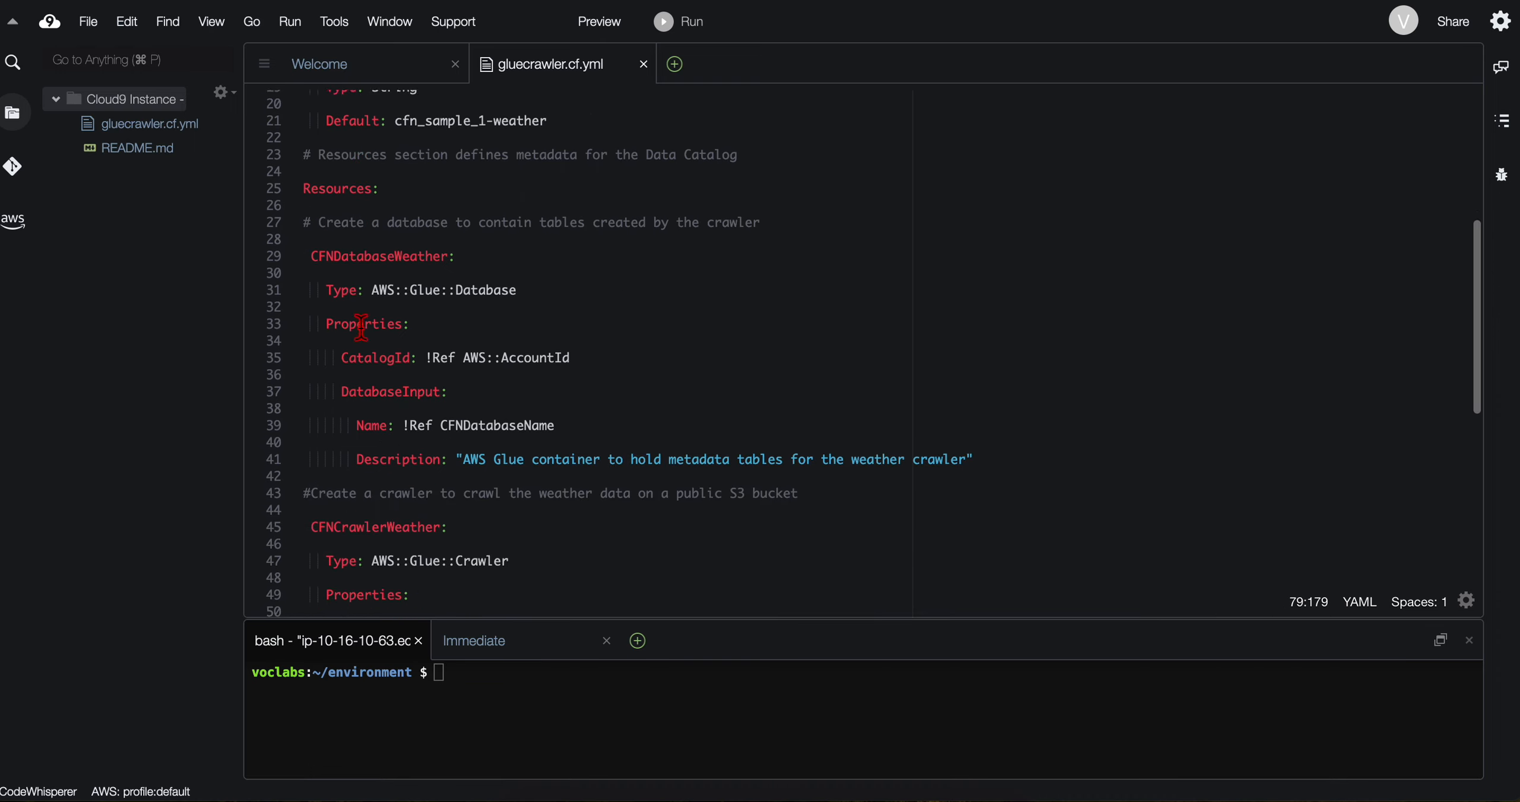
pyautogui.scroll(-5, 361, 326)
pyautogui.hotkey('ctrl', 'Left')
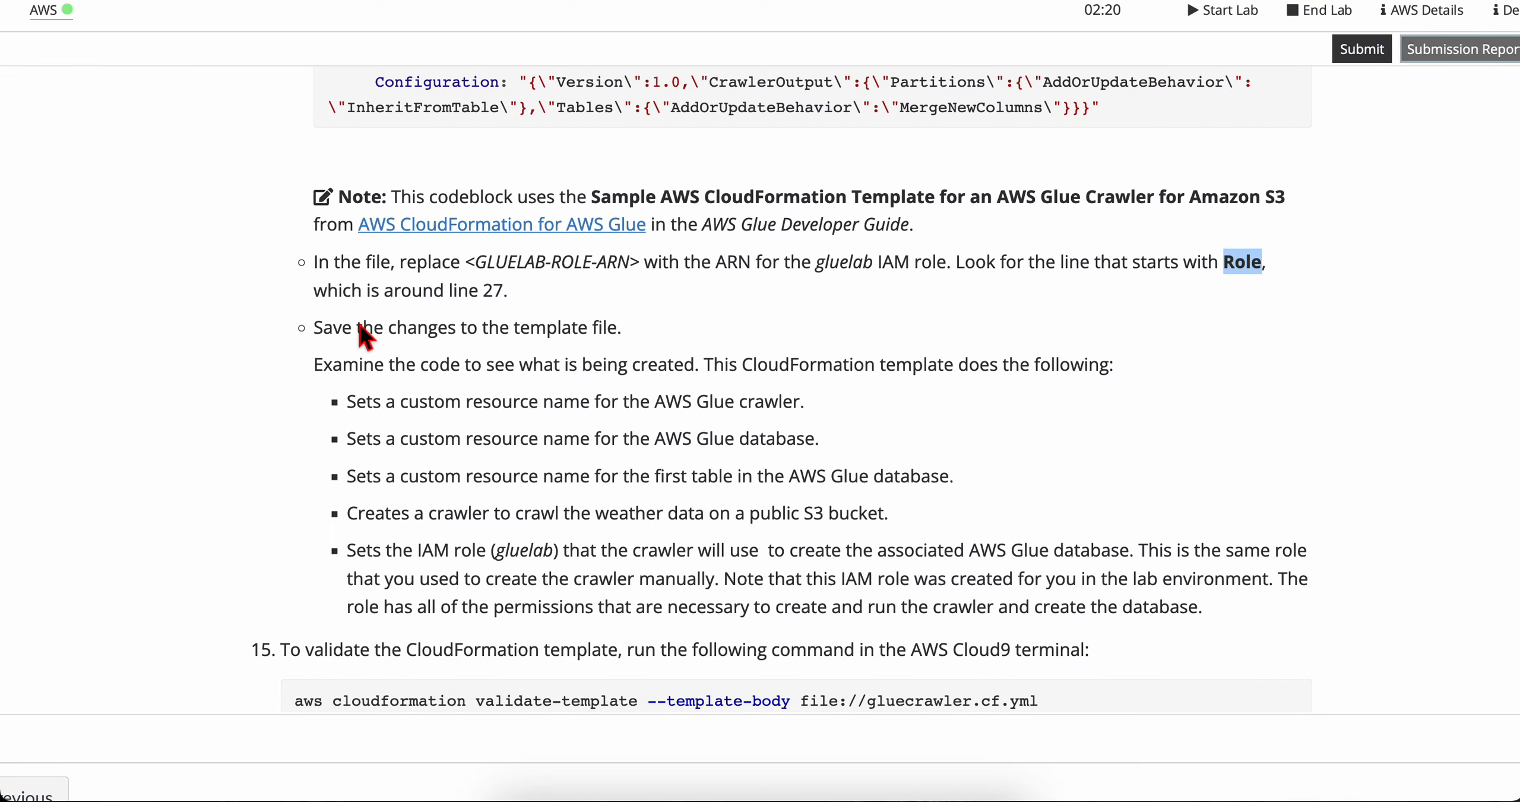
pyautogui.hotkey('ctrl', 'Right')
pyautogui.scroll(-3, 449, 451)
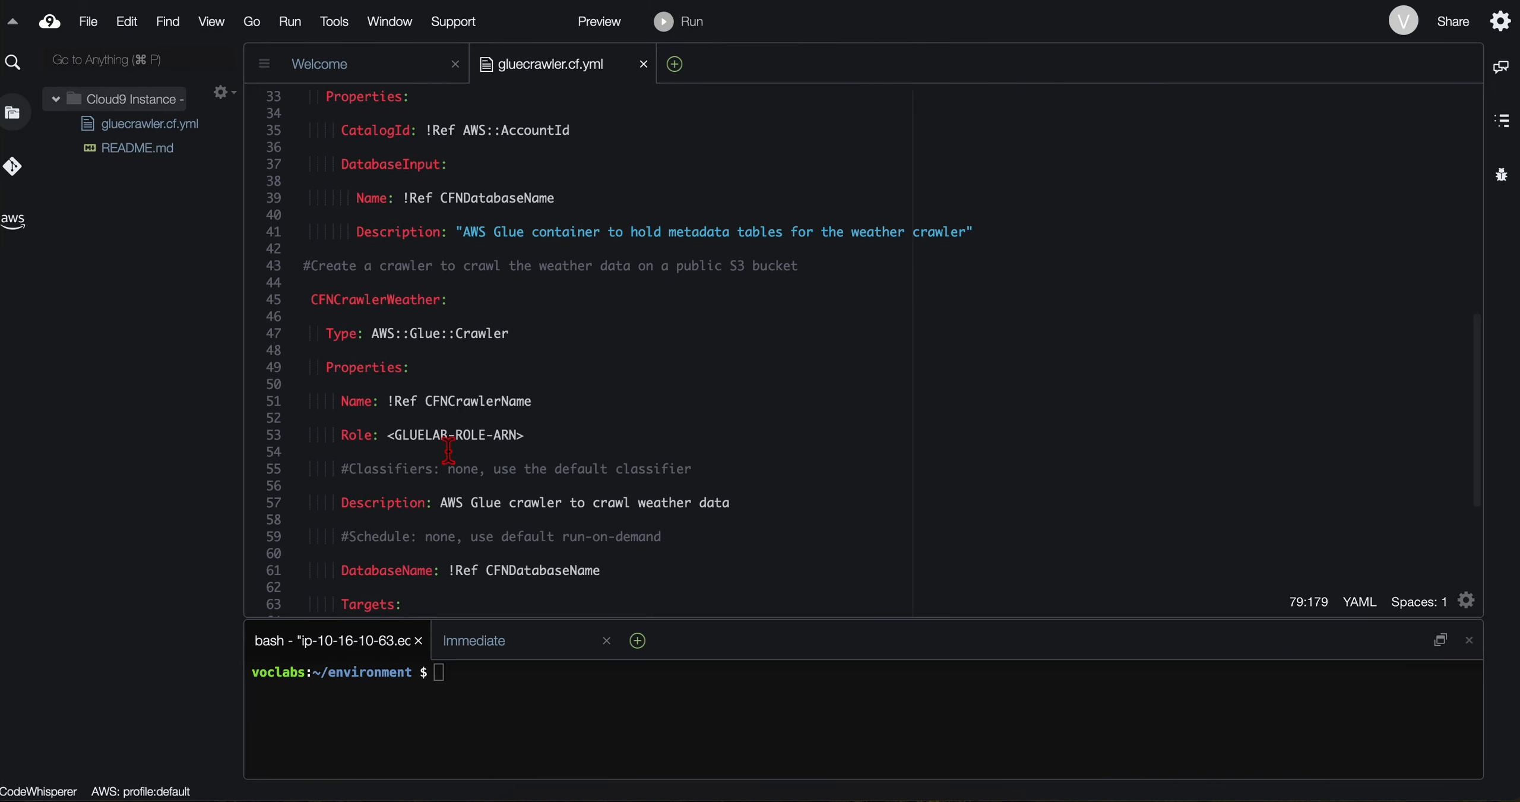
# Step: Copy the placeholder <GLUELAB-ROLE-ARN> from the lab instructions and search for it in gluecrawler.cf.yml
pyautogui.hotkey('ctrl', 'Left')
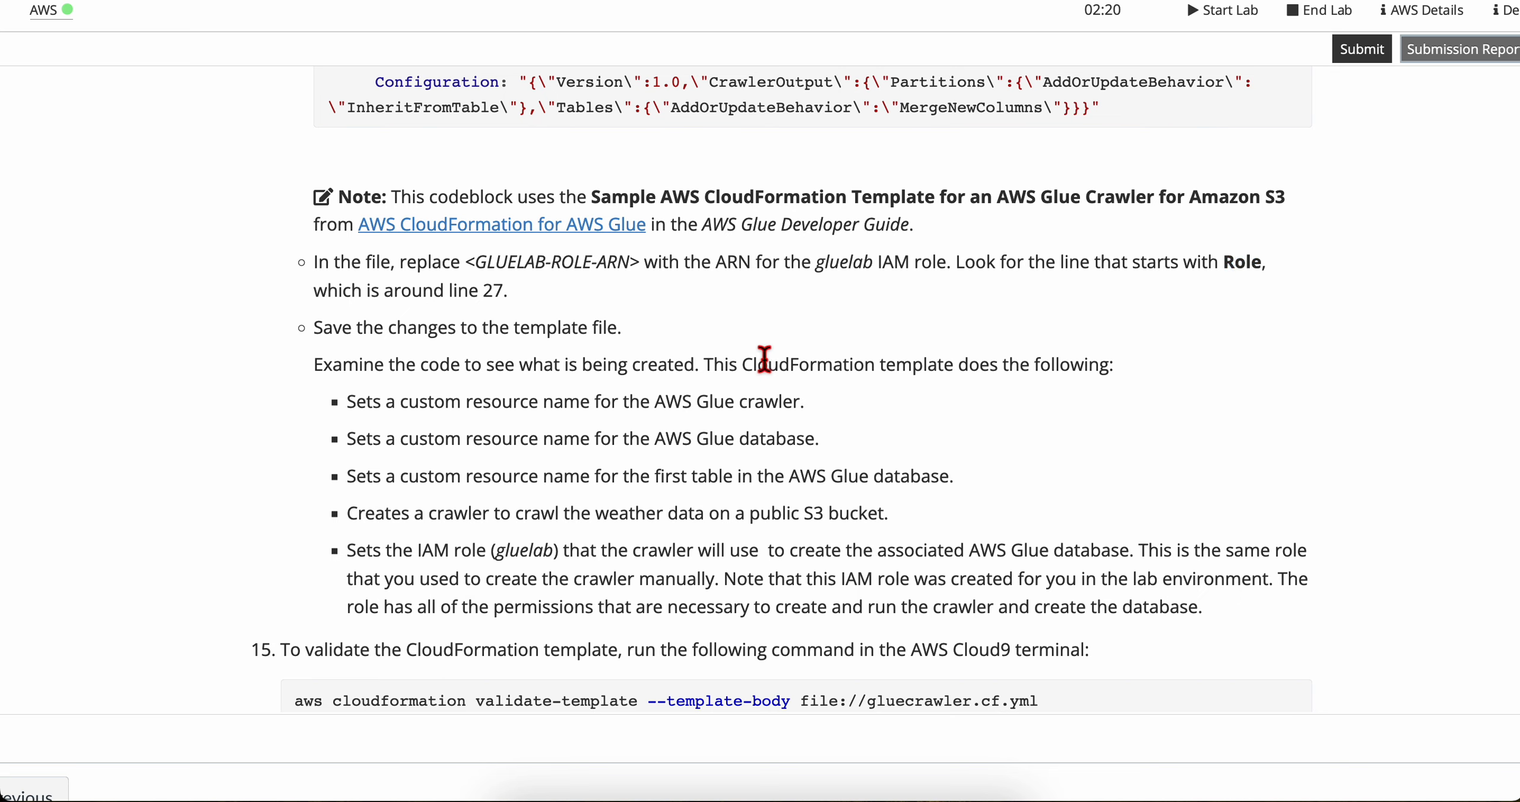
pyautogui.moveTo(467, 263); pyautogui.dragTo(647, 268)
pyautogui.press('super+c')
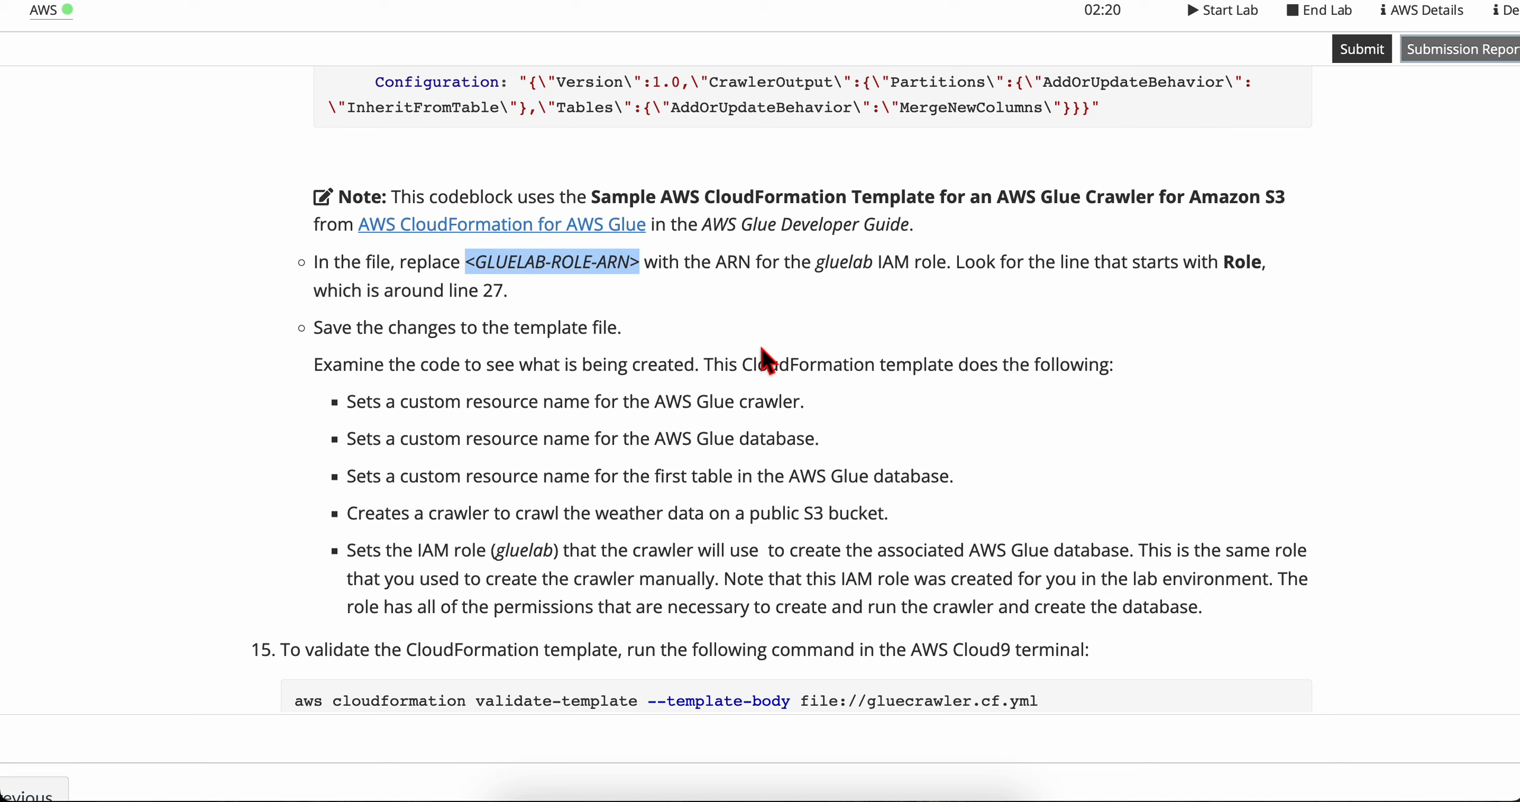
pyautogui.press('super+f')
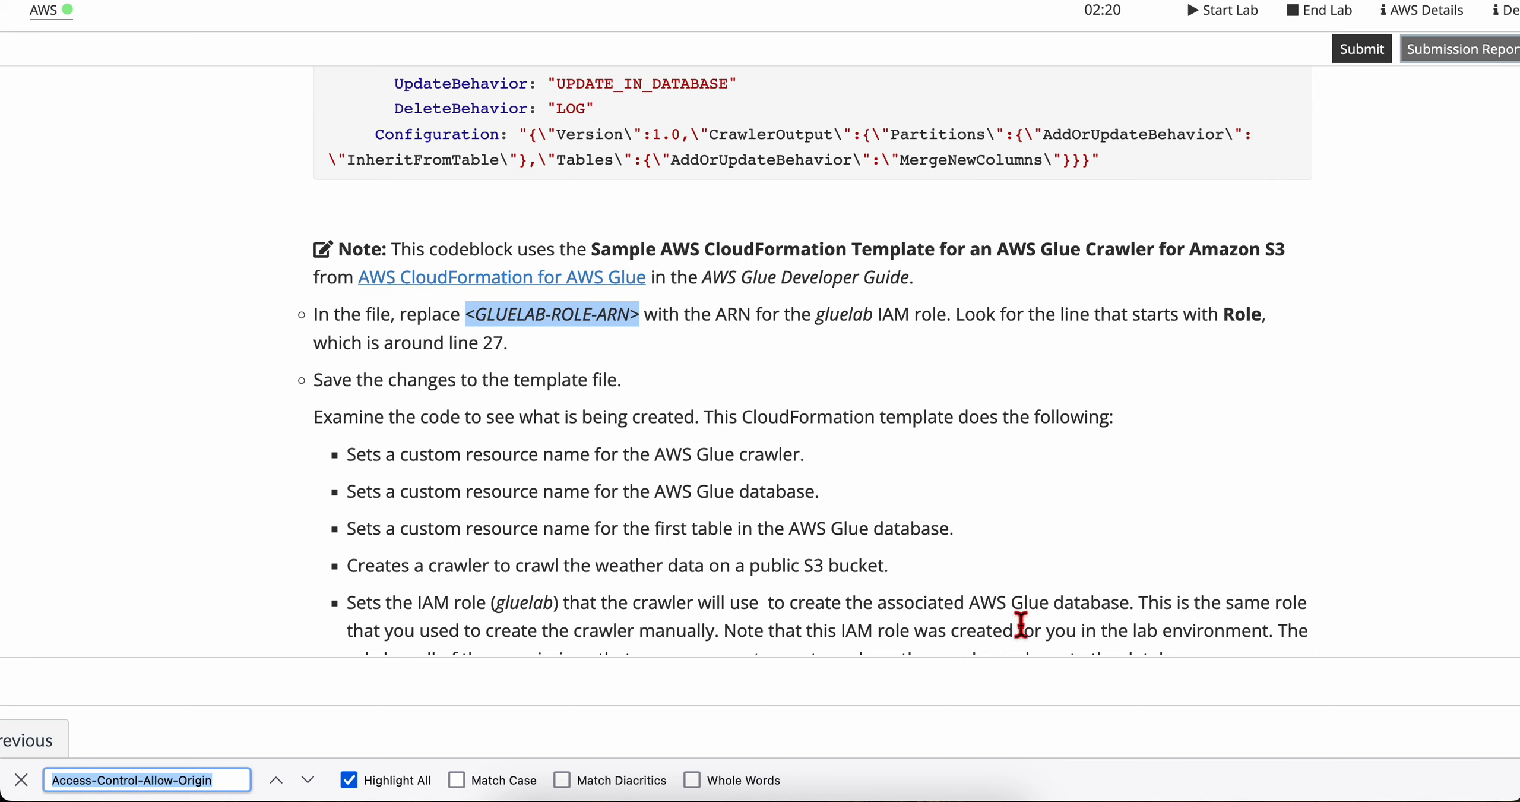
pyautogui.click(21, 780)
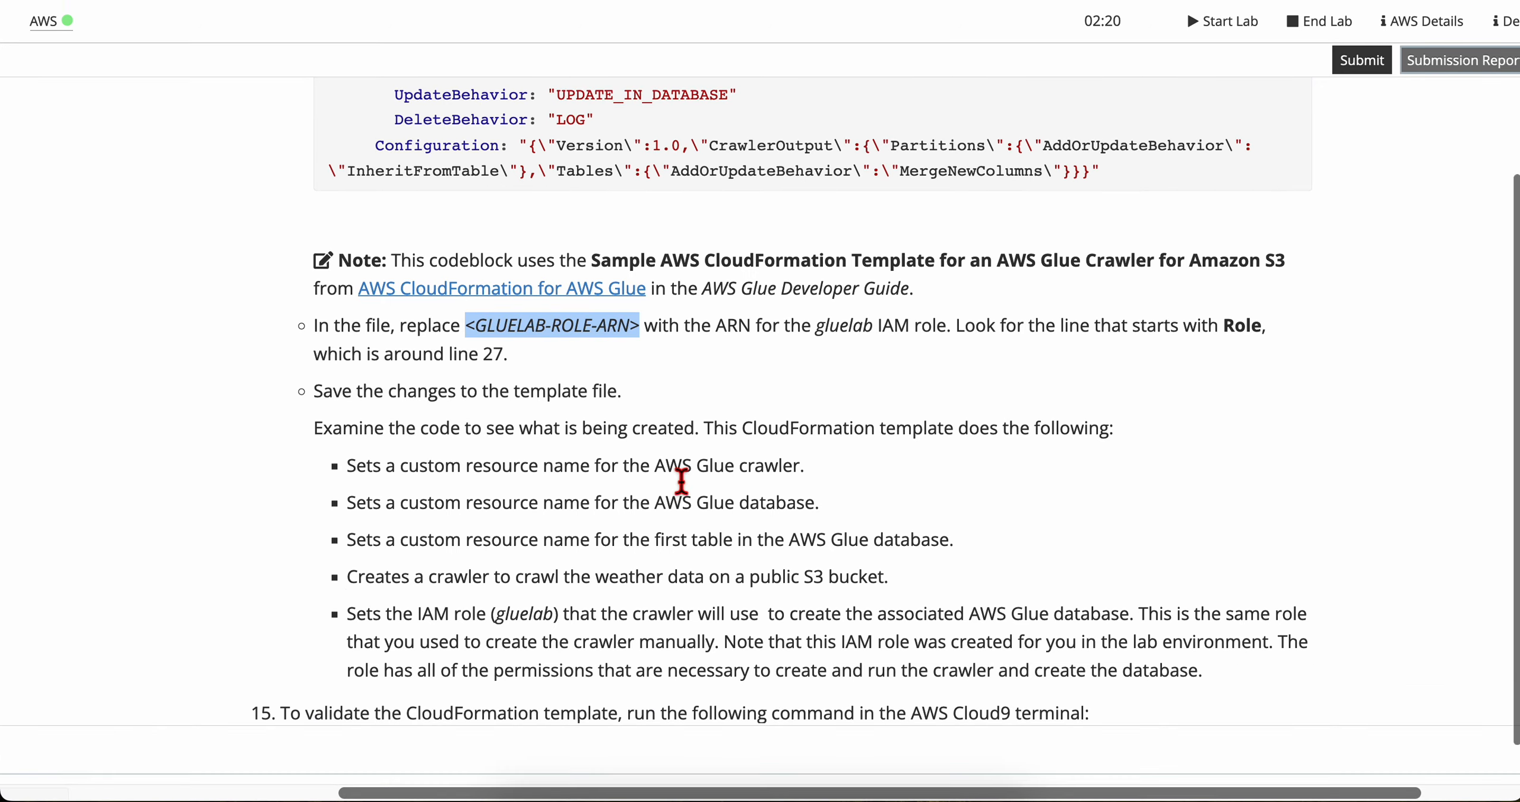
pyautogui.hotkey('ctrl', 'Right')
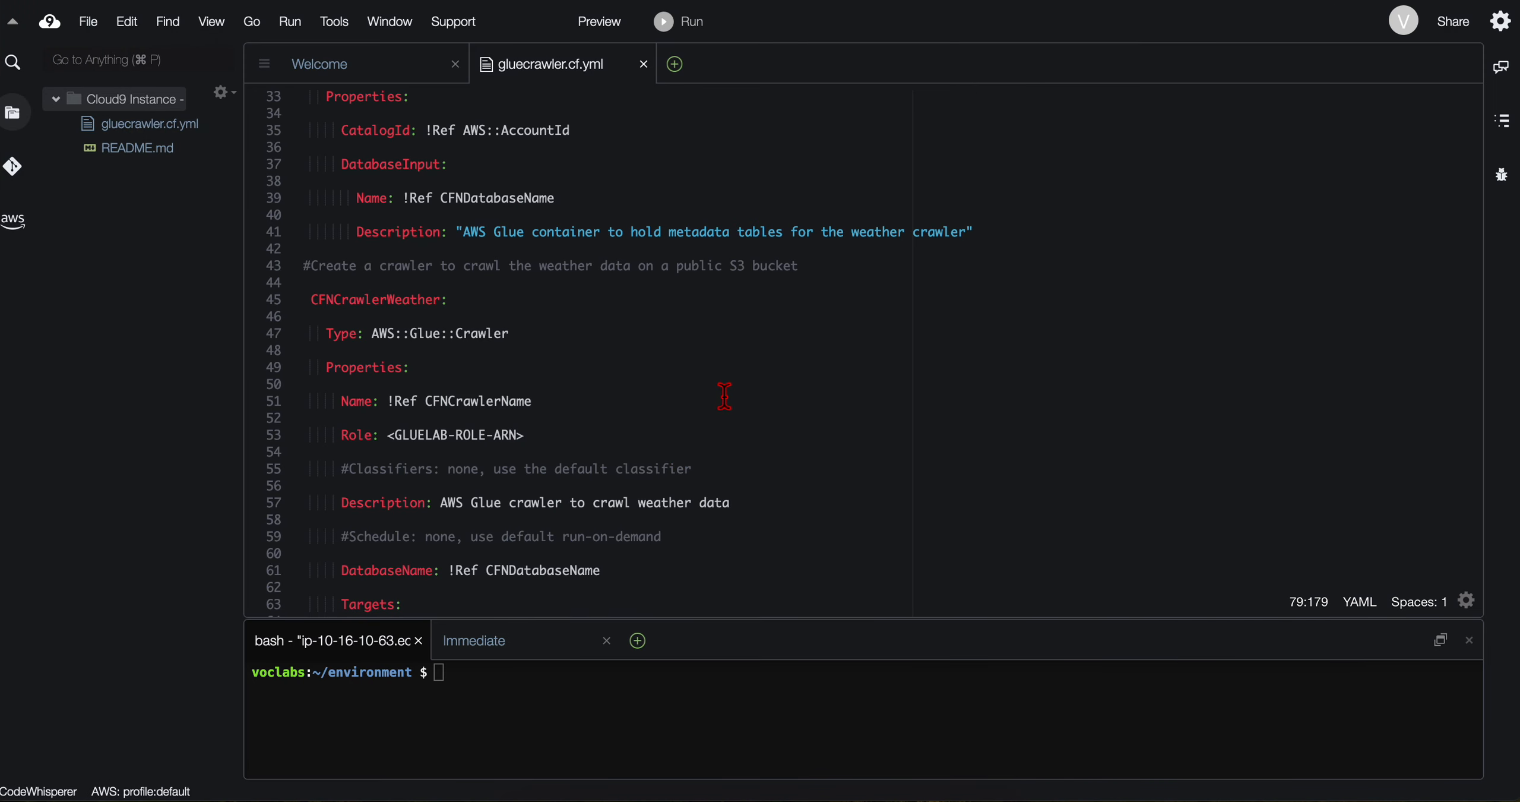
pyautogui.press('super+f')
pyautogui.press('super+v')
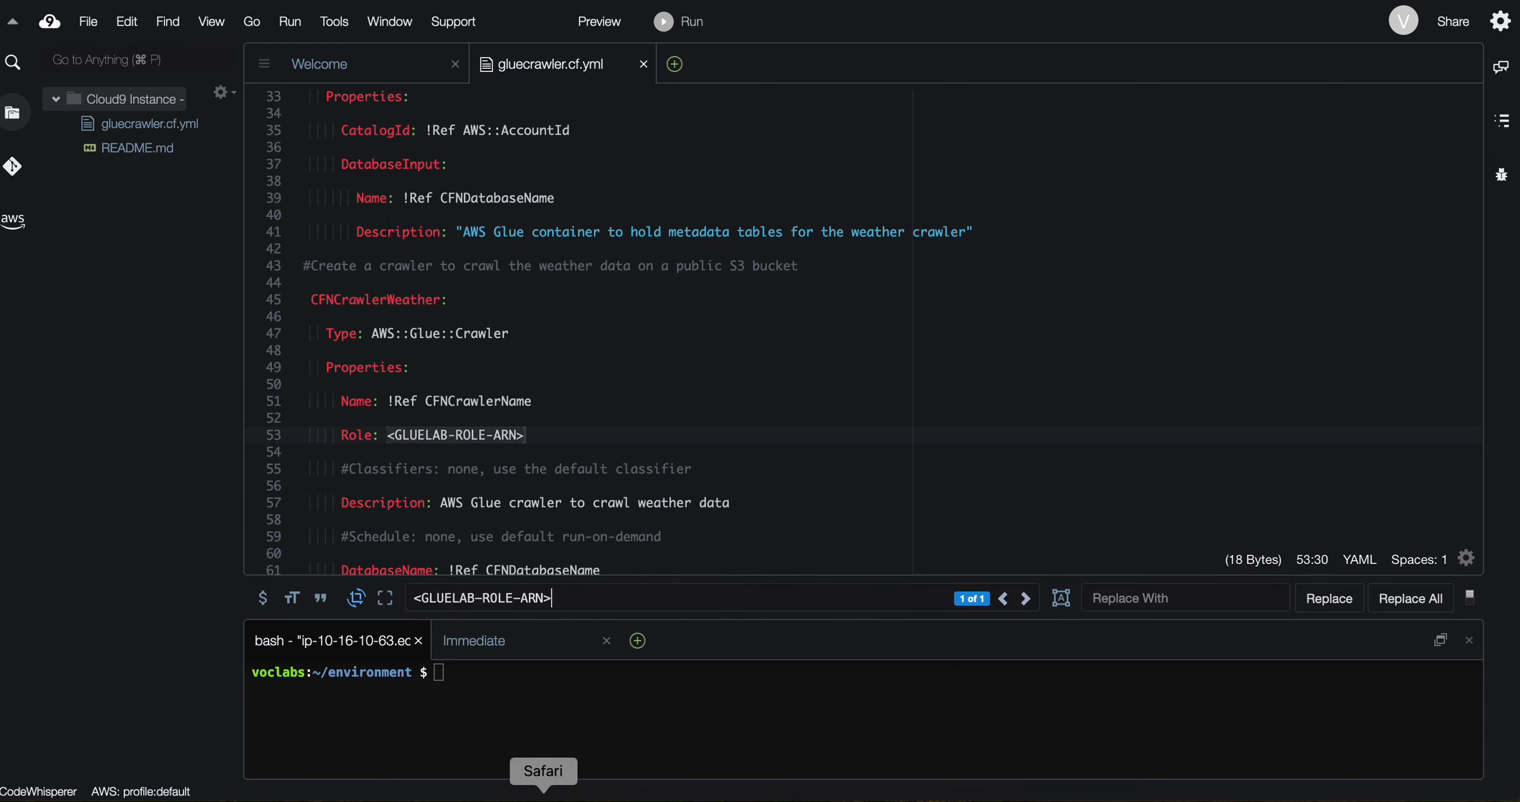
# Step: Copy the gluelab role's ARN from the Notes app and replace the <GLUELAB-ROLE-ARN> placeholder in the Role line with it
pyautogui.click(695, 799)
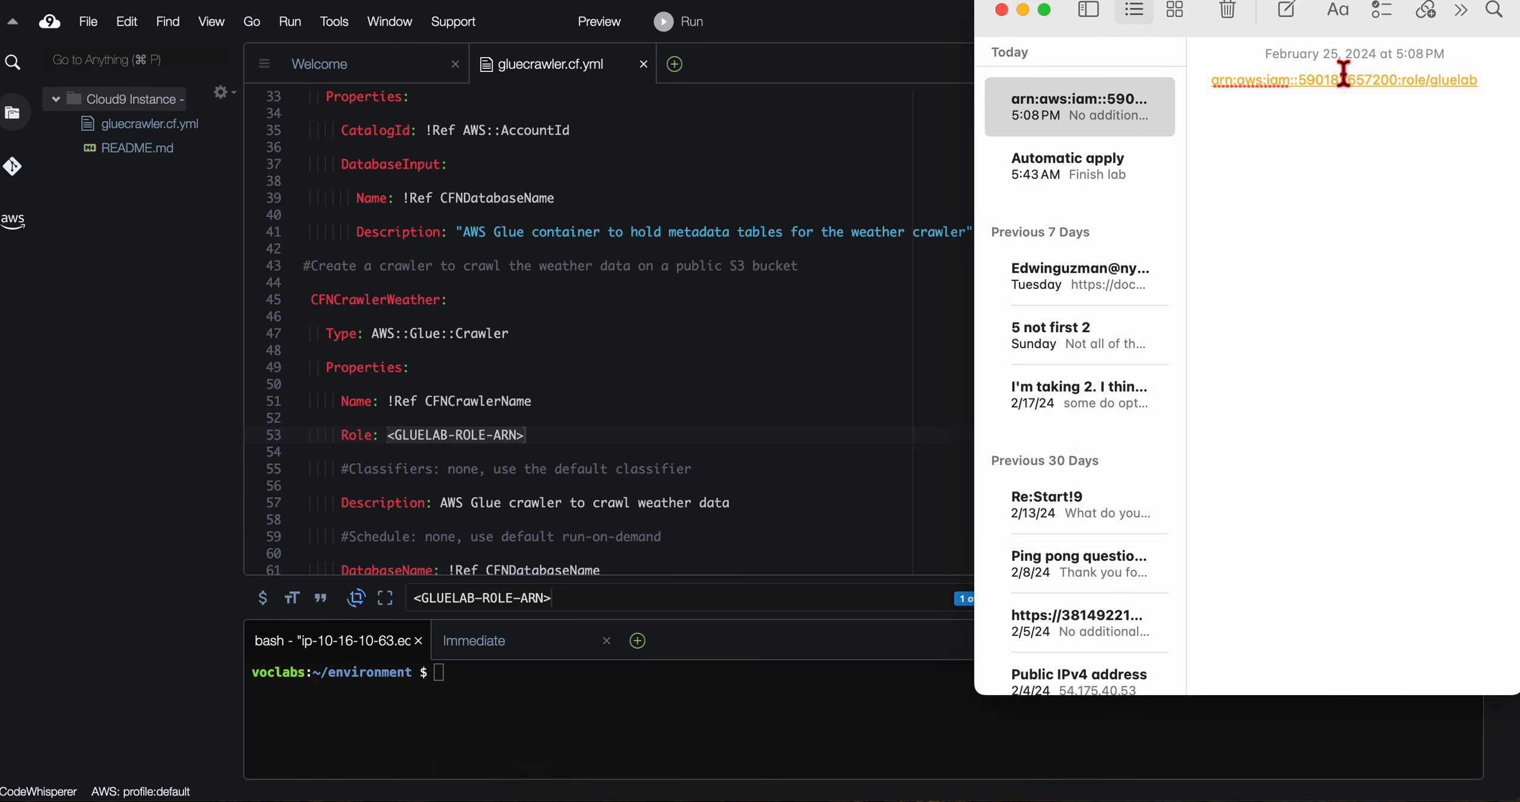
pyautogui.moveTo(1479, 80); pyautogui.dragTo(1206, 83)
pyautogui.press('super+c')
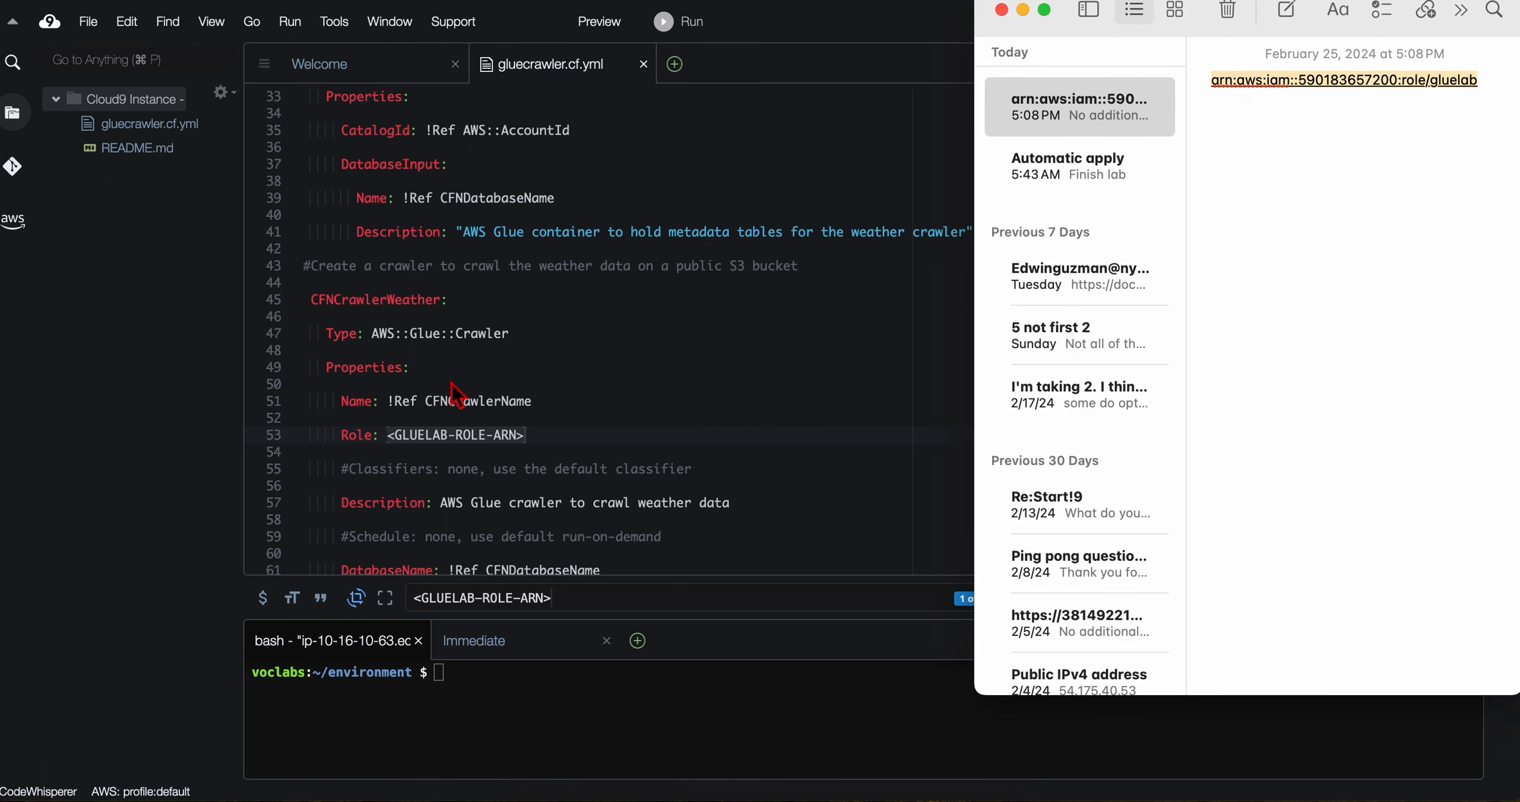
pyautogui.click(491, 453)
pyautogui.moveTo(527, 445); pyautogui.dragTo(393, 446)
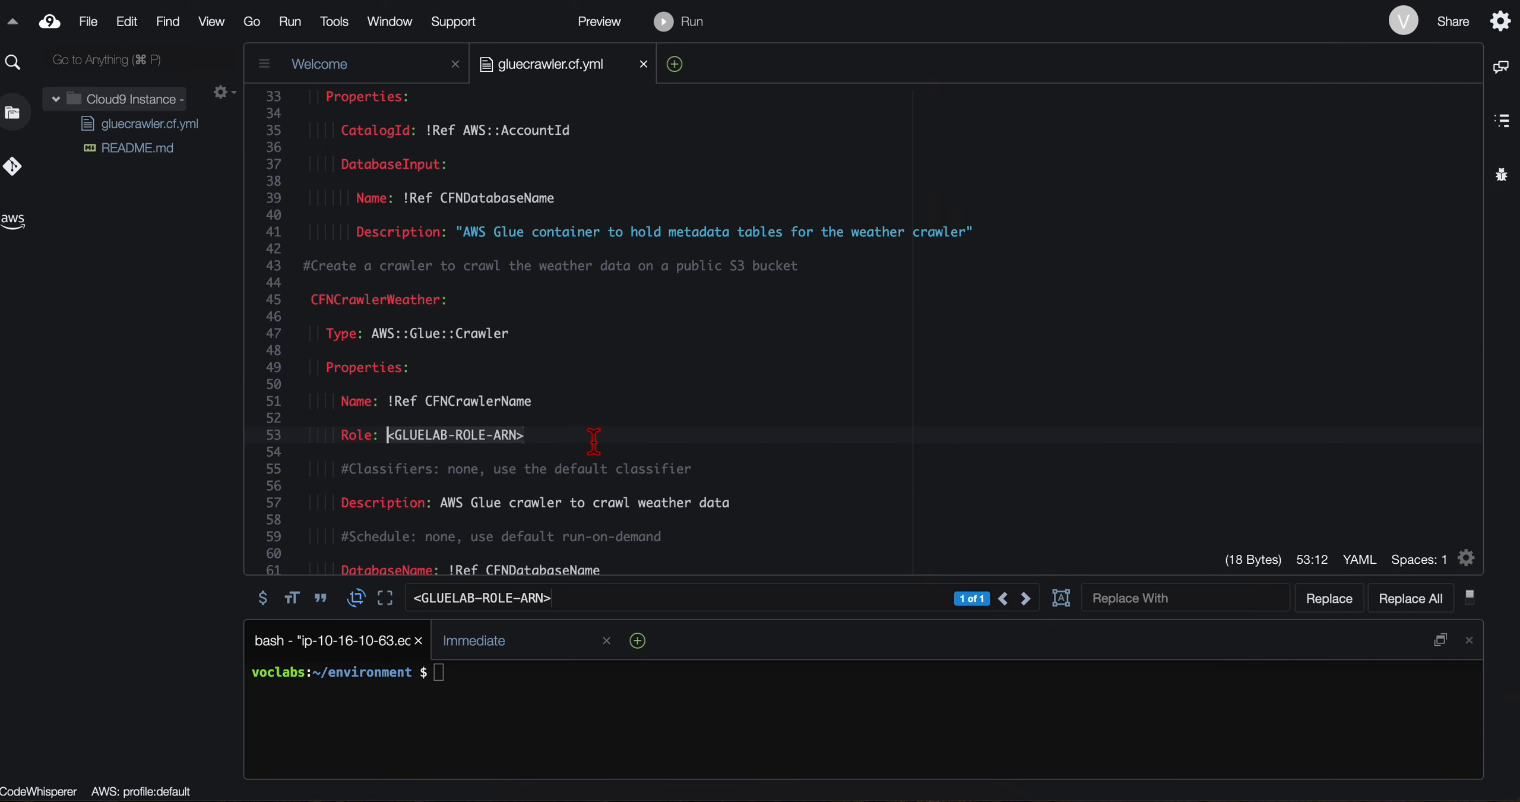
pyautogui.press('super+v')
# Step: Read the step 14 instructions on saving the template file and examining what the code creates
pyautogui.press('super+Tab')
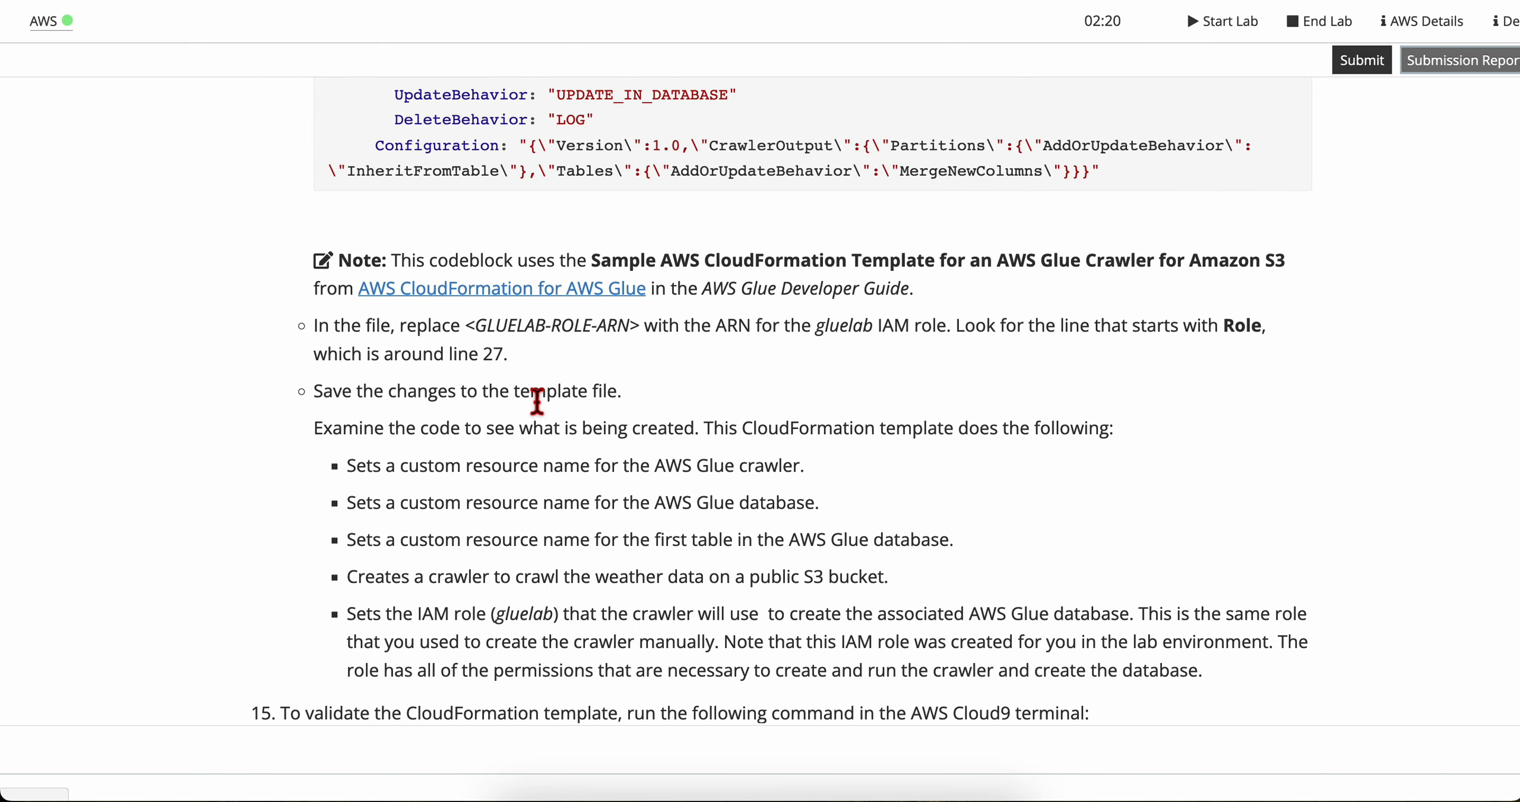
pyautogui.scroll(1, 533, 400)
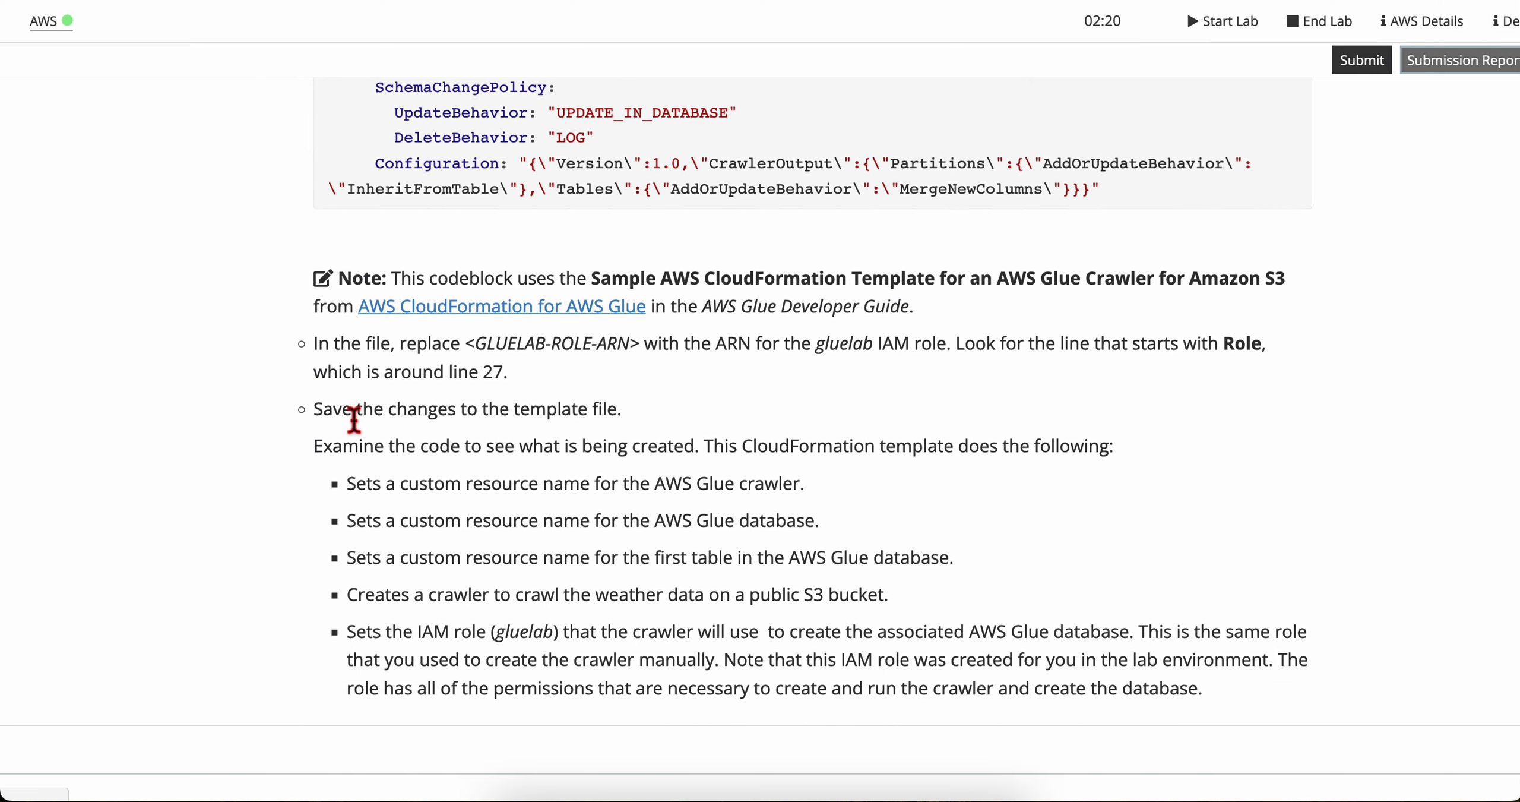
pyautogui.scroll(5, 352, 421)
pyautogui.moveTo(391, 416); pyautogui.dragTo(1110, 442)
pyautogui.click(1109, 442)
pyautogui.scroll(-3, 771, 540)
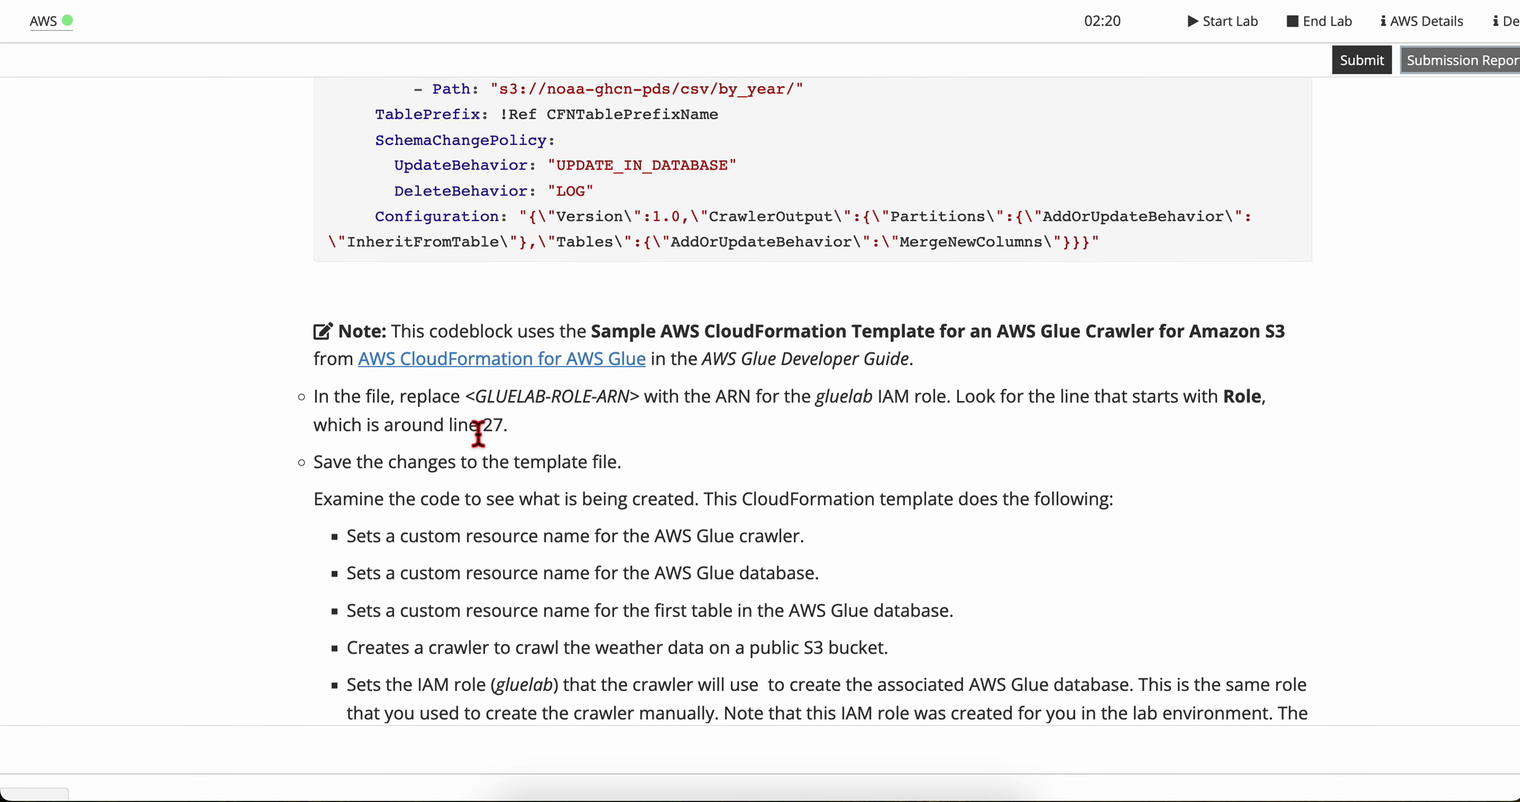
# Step: Recheck the lab instruction about the Role line and save the changes to gluecrawler.cf.yml
pyautogui.moveTo(366, 397); pyautogui.dragTo(861, 427)
pyautogui.click(862, 428)
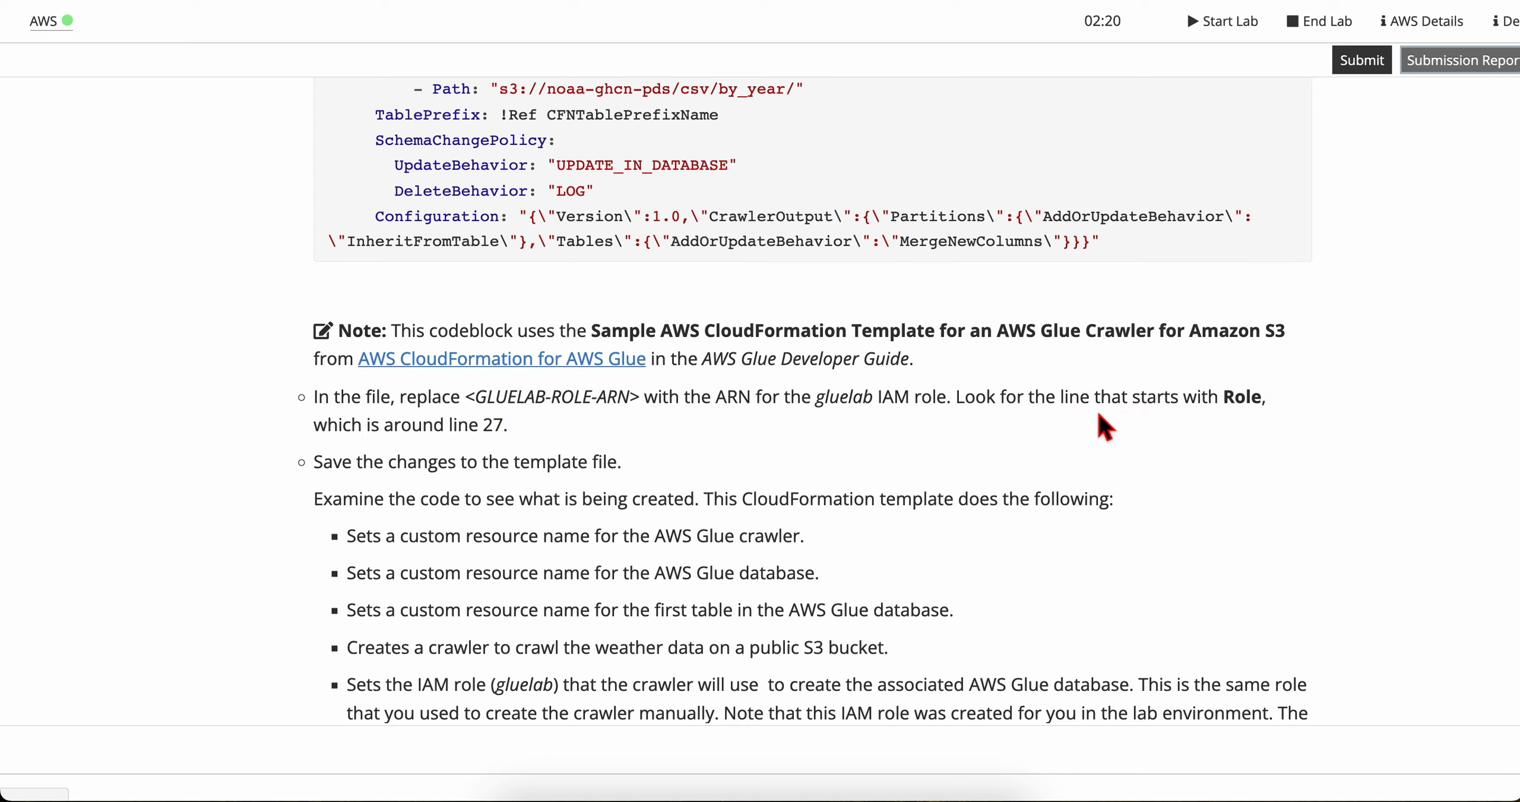
pyautogui.moveTo(956, 397); pyautogui.dragTo(468, 445)
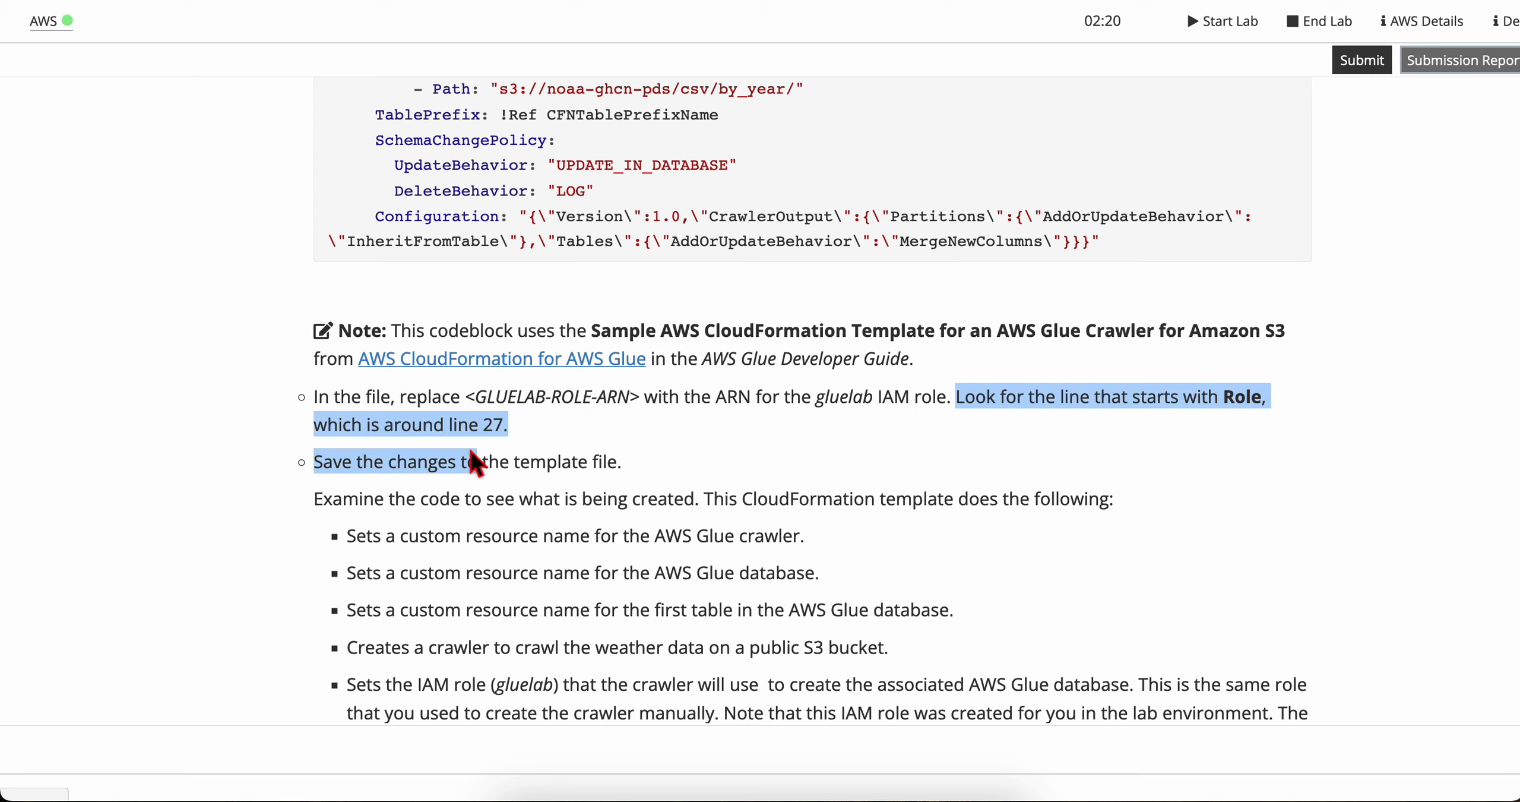
pyautogui.click(468, 444)
pyautogui.scroll(-2, 428, 499)
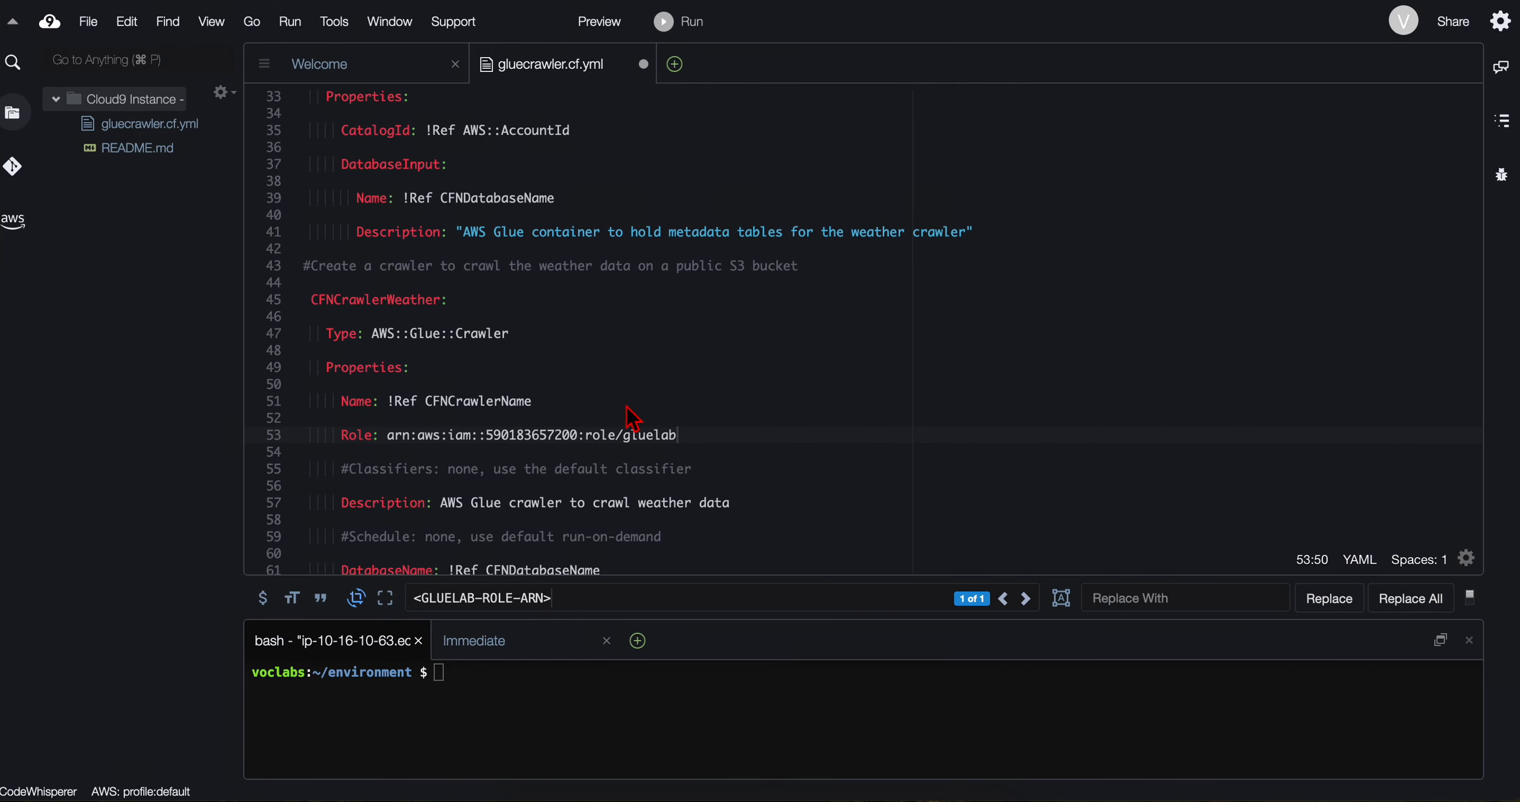
pyautogui.scroll(-1, 557, 514)
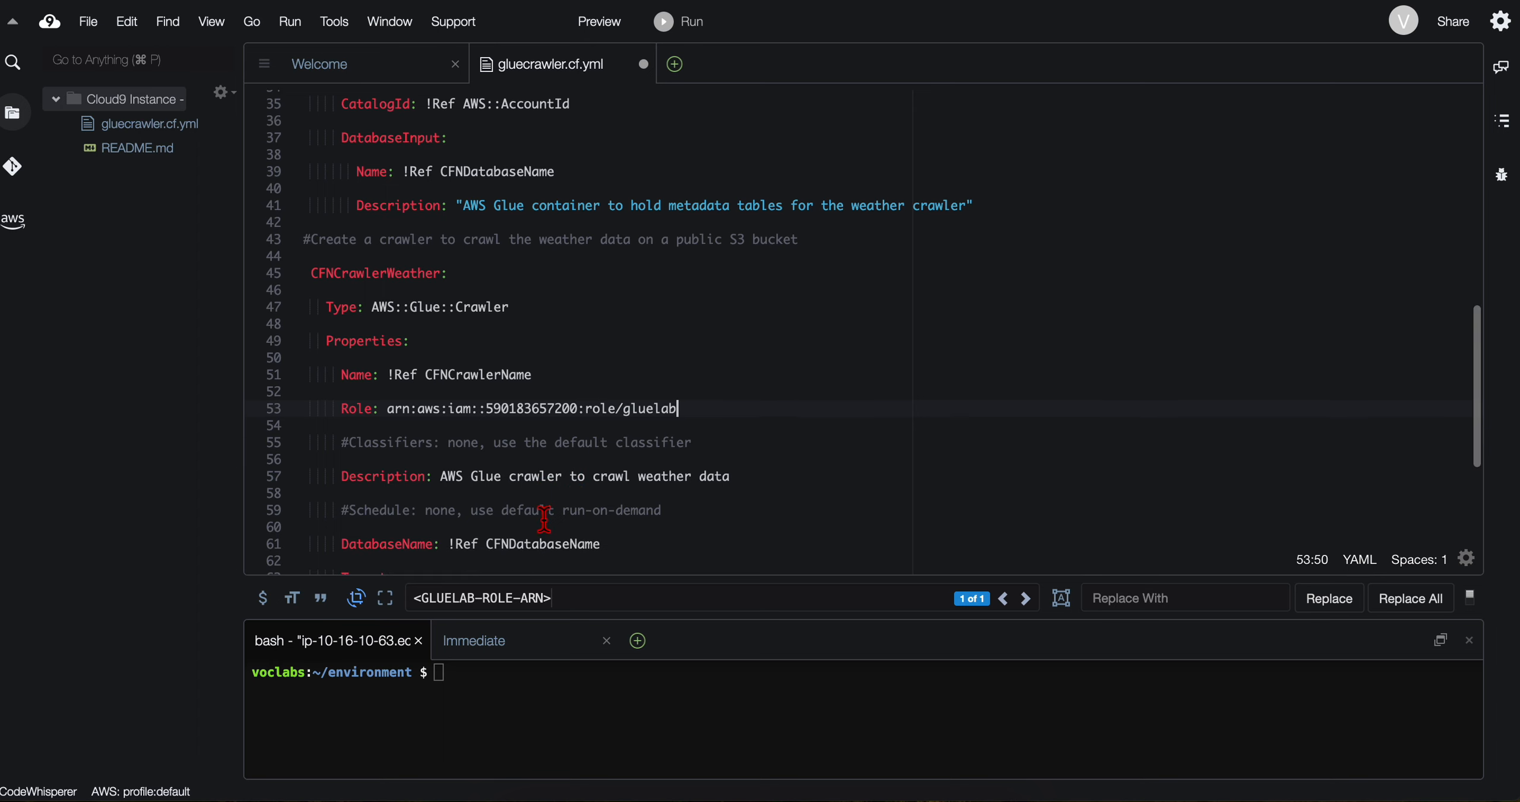
pyautogui.click(84, 23)
pyautogui.click(127, 162)
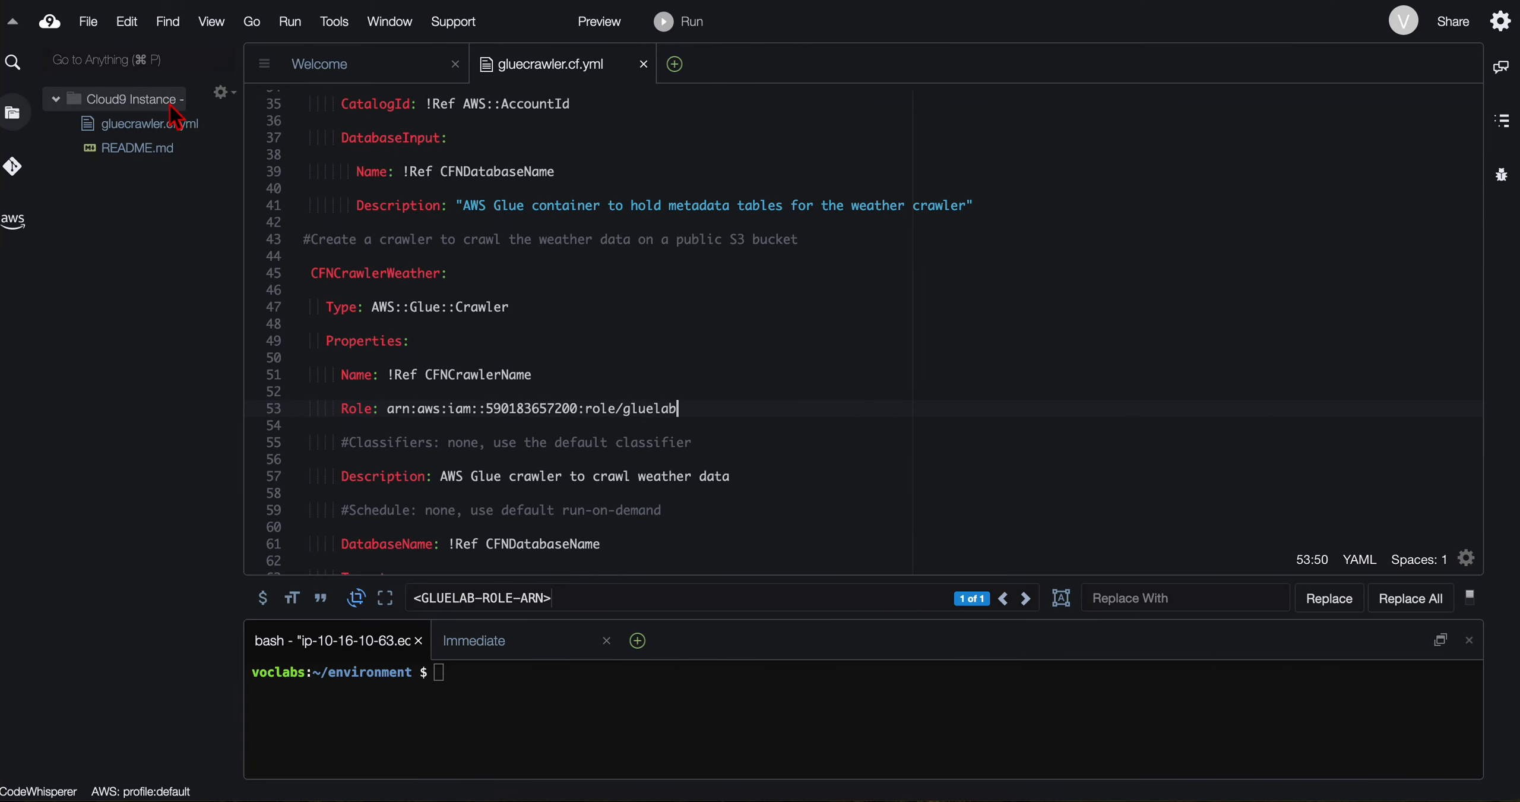
pyautogui.click(87, 25)
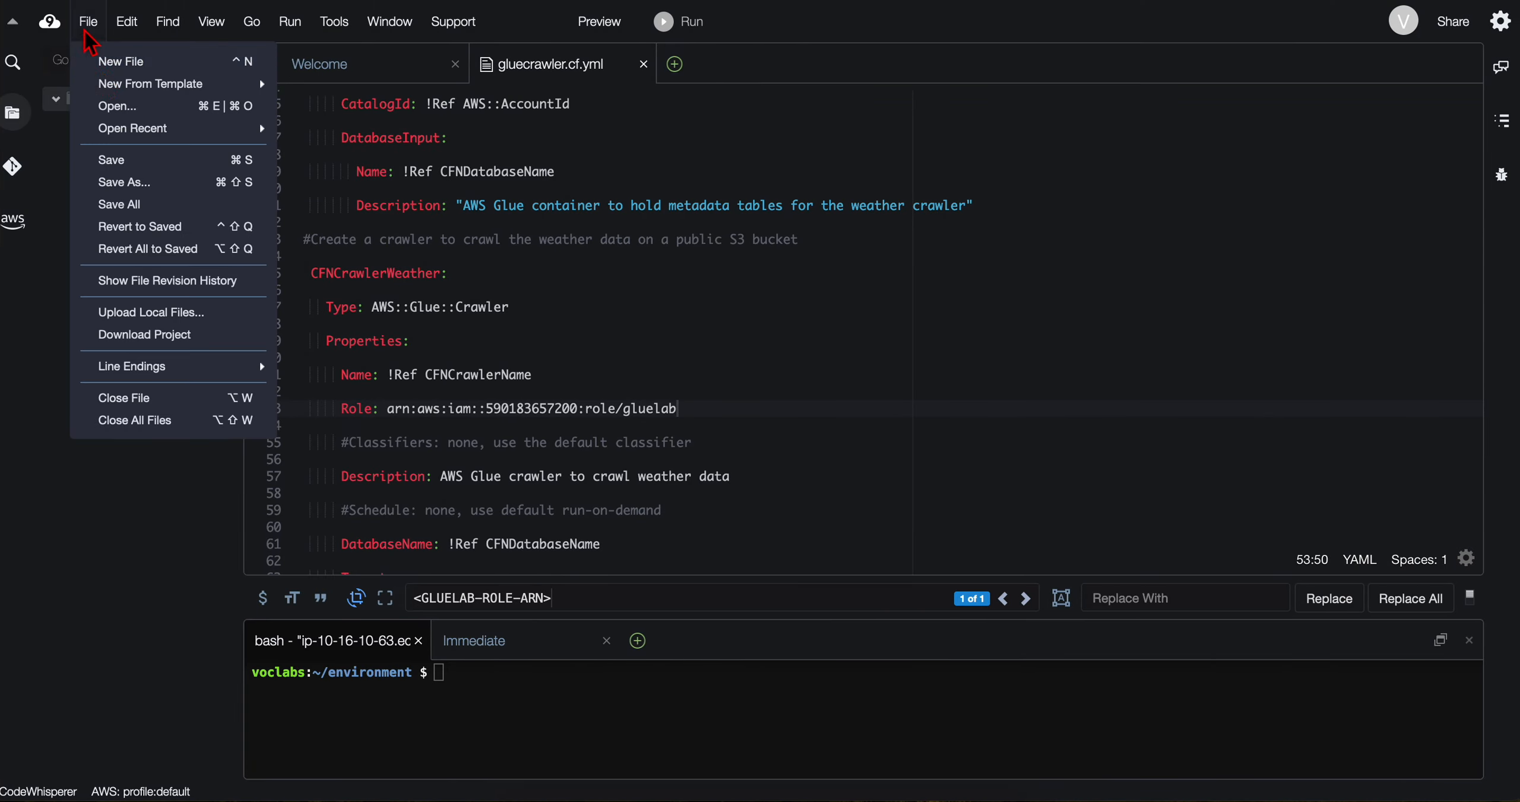
pyautogui.click(121, 165)
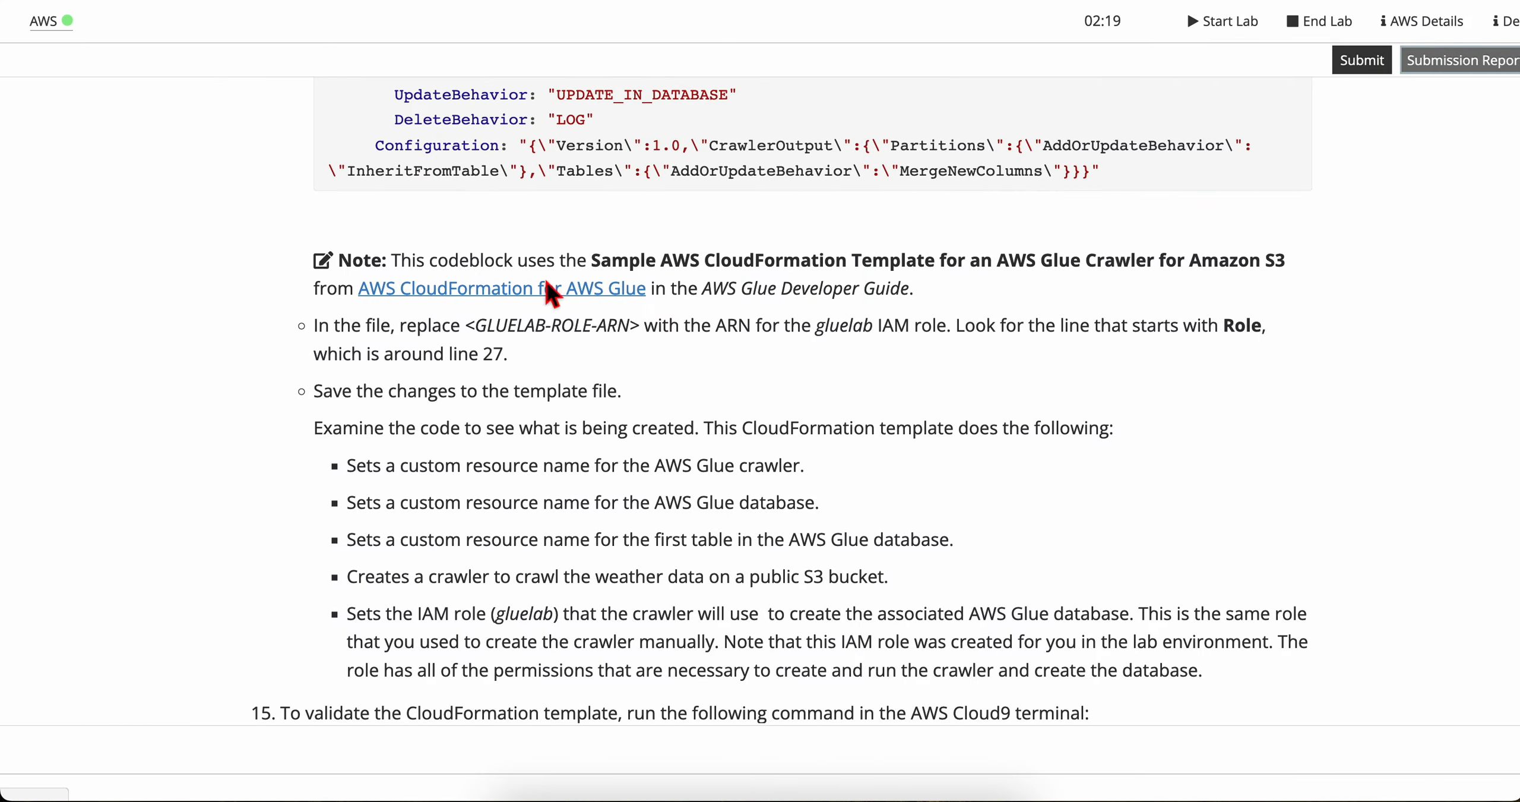
# Step: Read the lab's summary of what the CloudFormation template creates, through to the step 15 template validation instructions
pyautogui.scroll(-2, 426, 423)
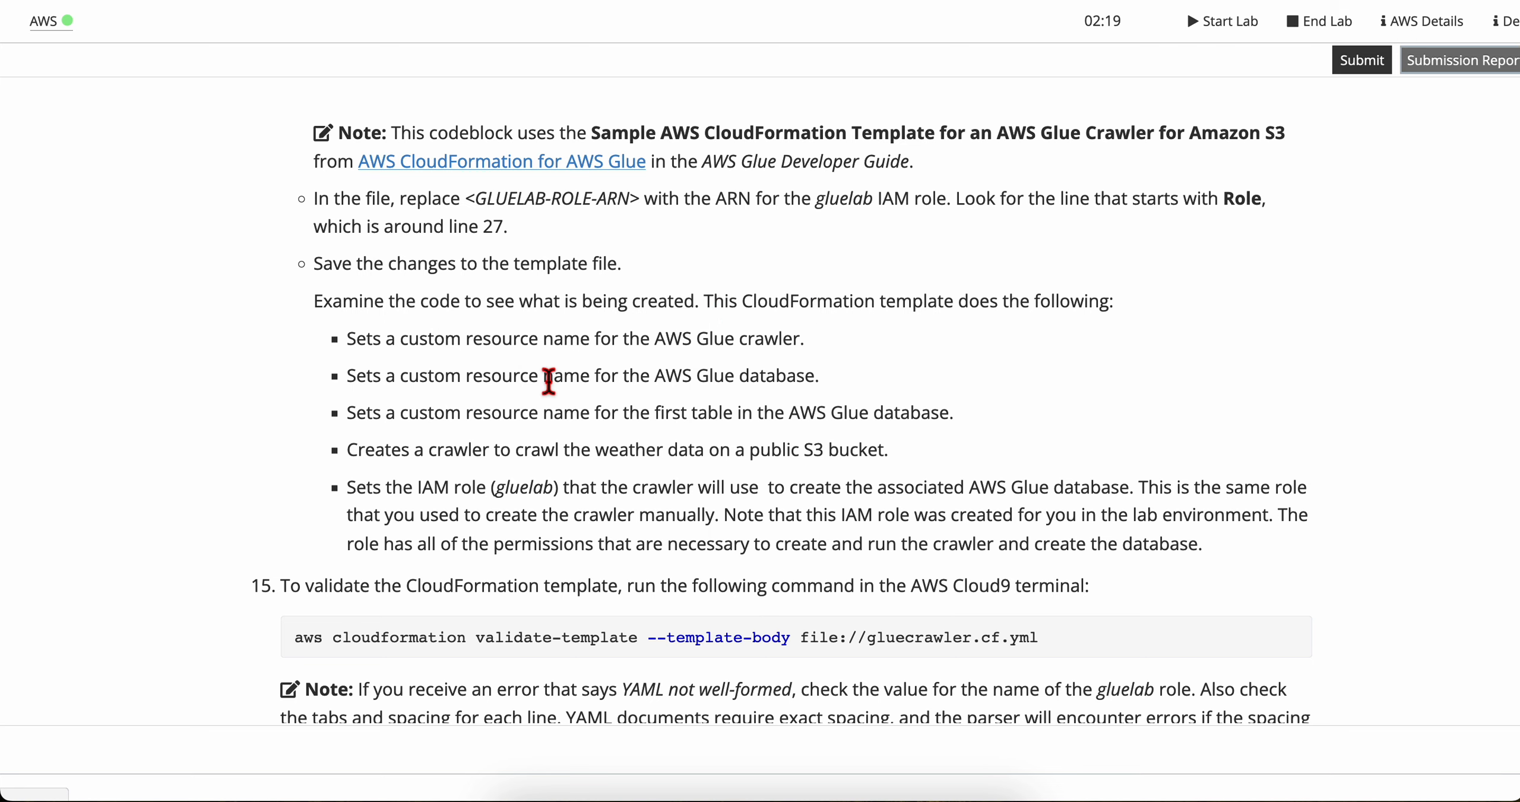
pyautogui.scroll(-1, 429, 311)
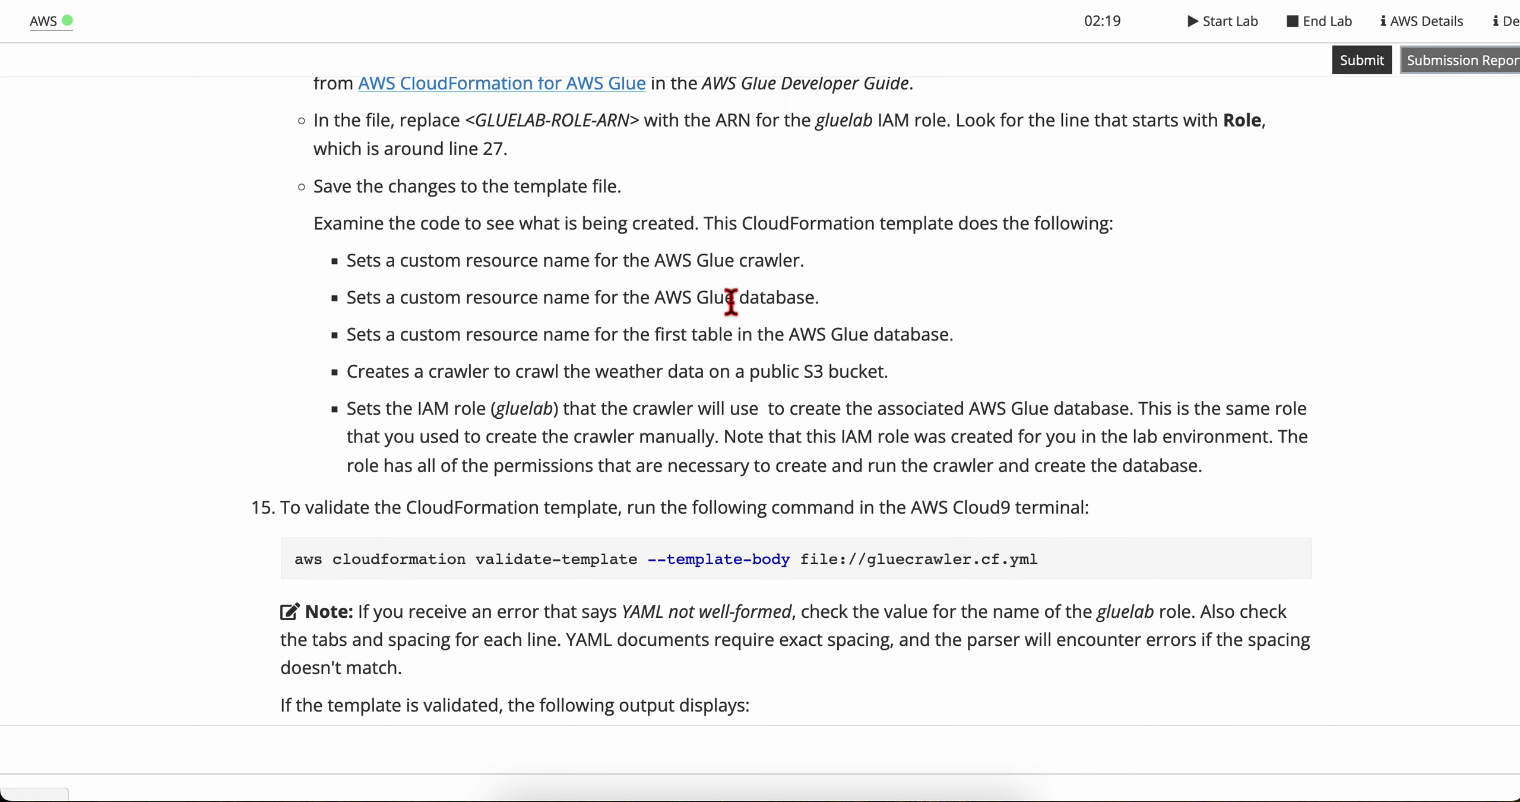
pyautogui.scroll(-1, 446, 362)
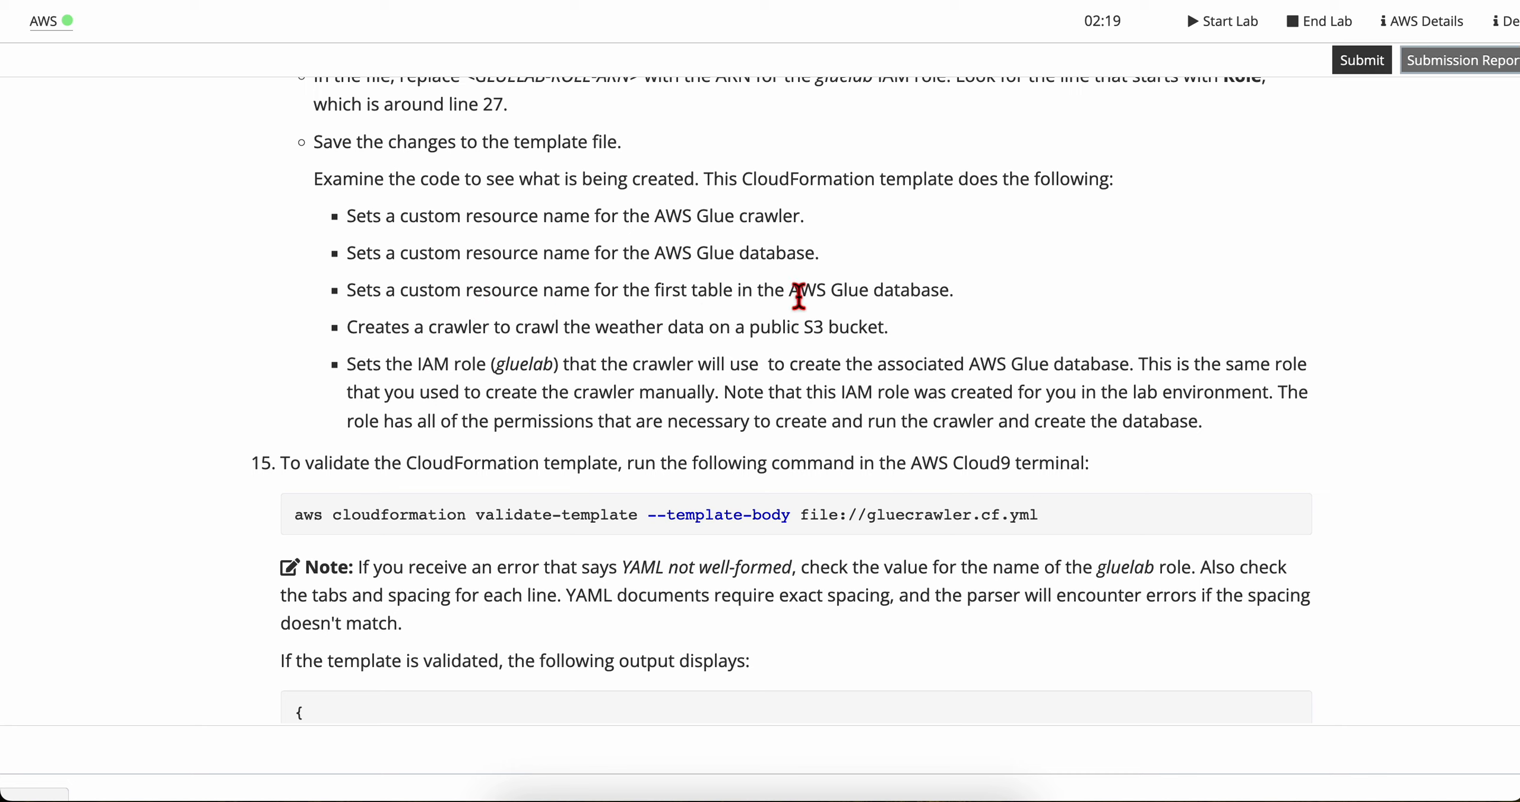
pyautogui.scroll(-1, 463, 368)
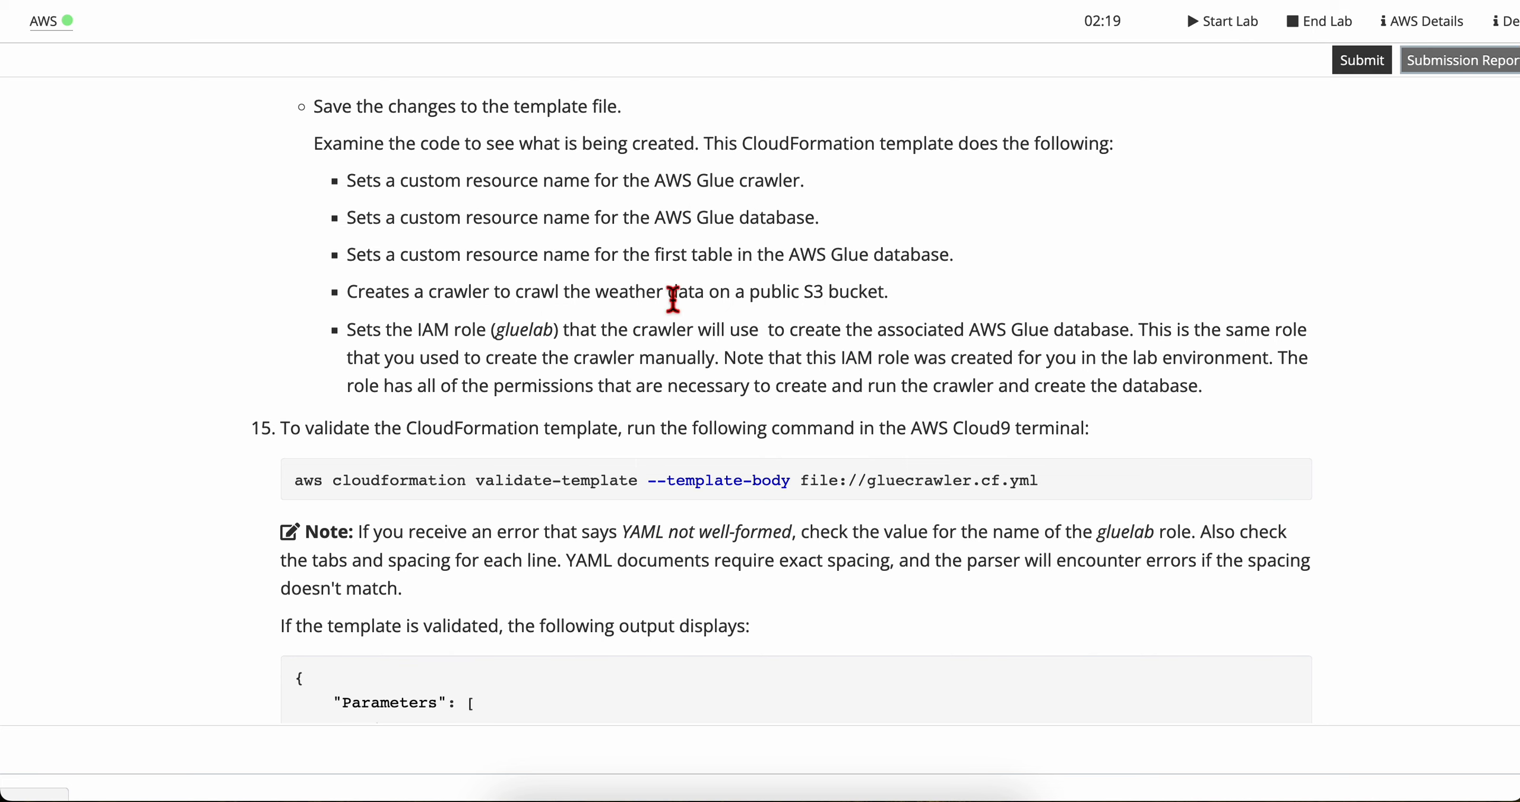
pyautogui.scroll(-1, 457, 369)
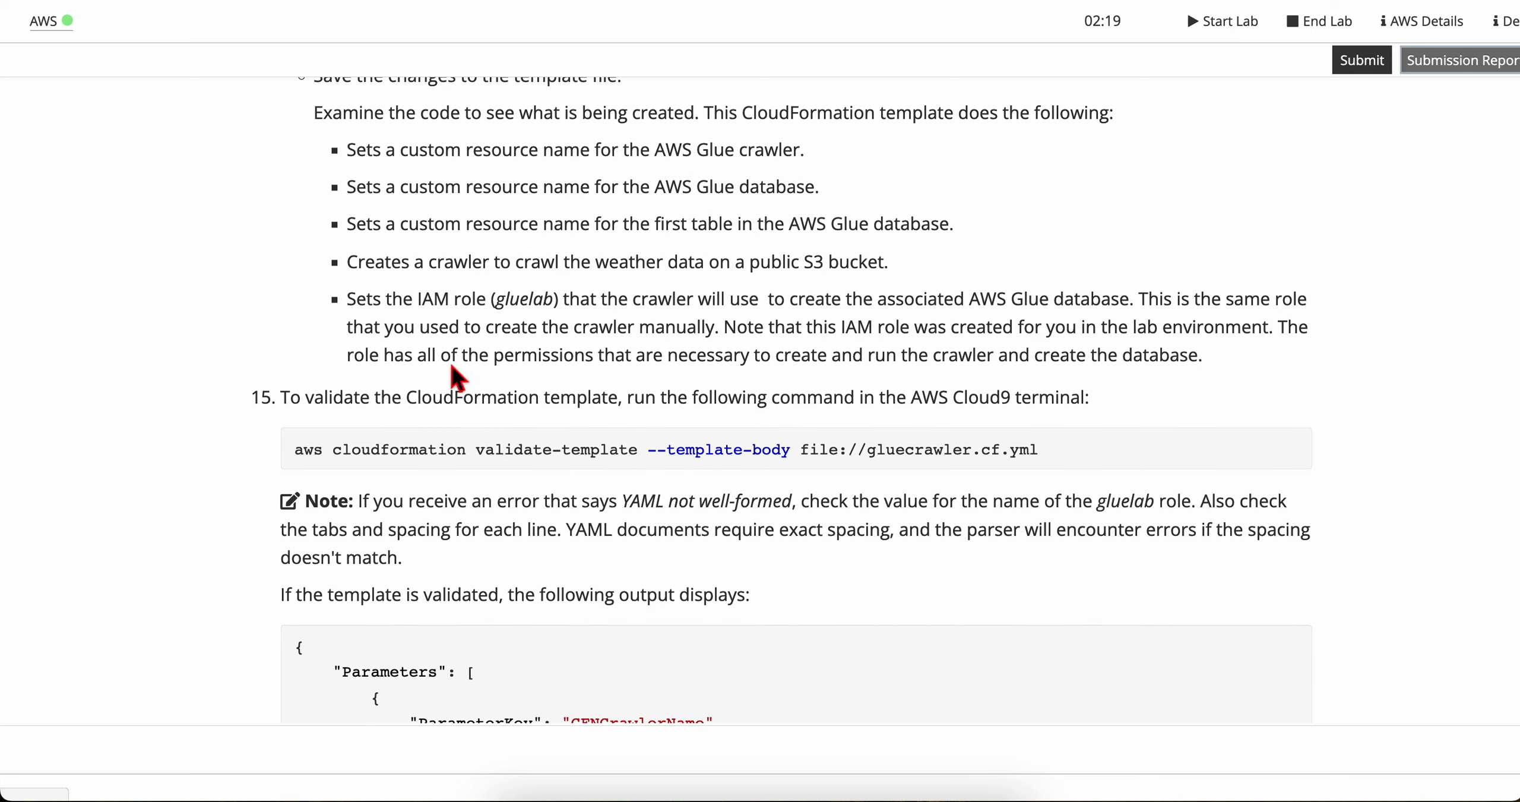
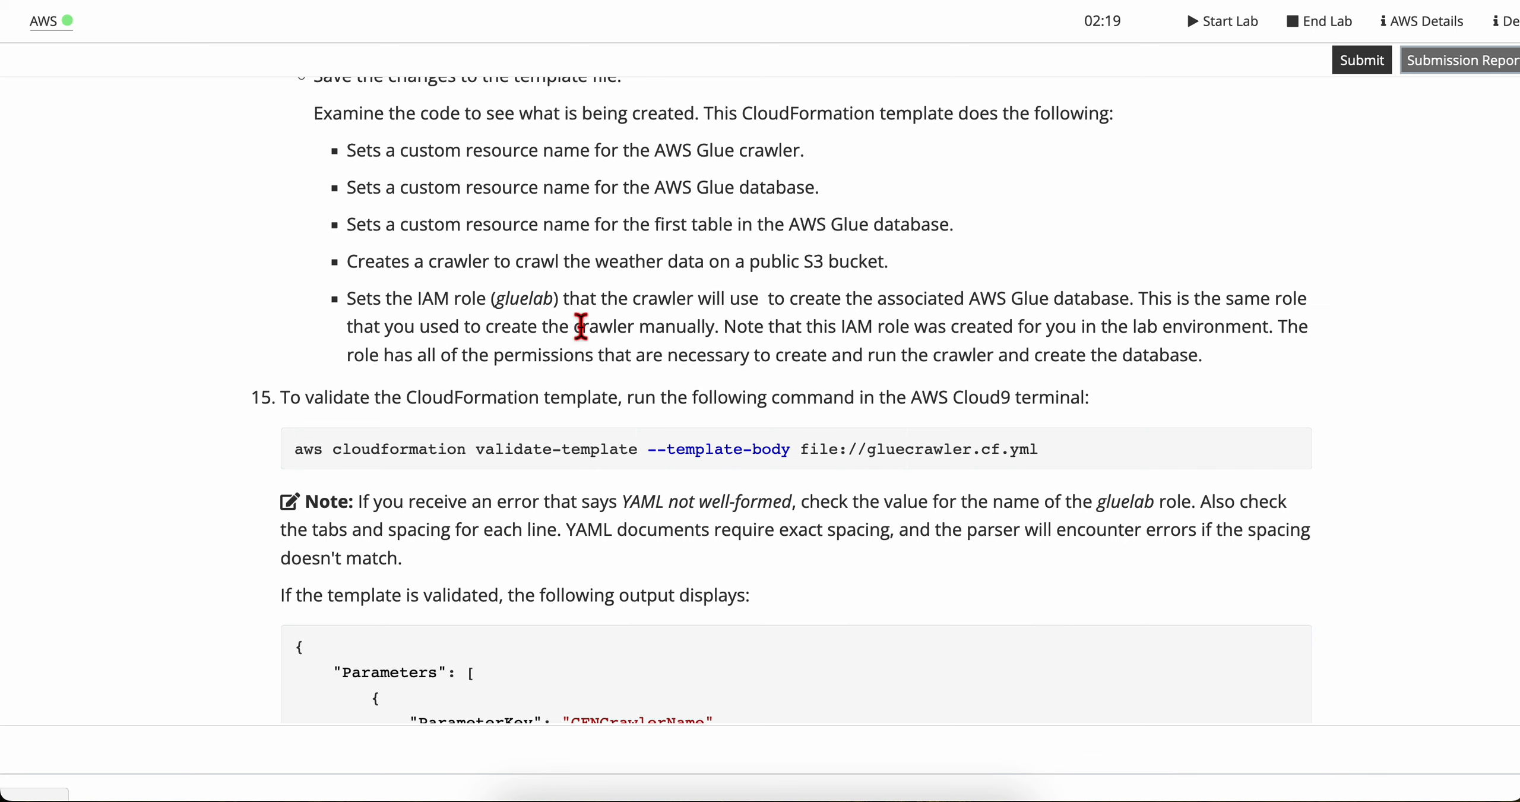
# Step: Copy the step 15 command aws cloudformation validate-template --template-body file://gluecrawler.cf.yml and run it in the Cloud9 terminal
pyautogui.scroll(-1, 677, 340)
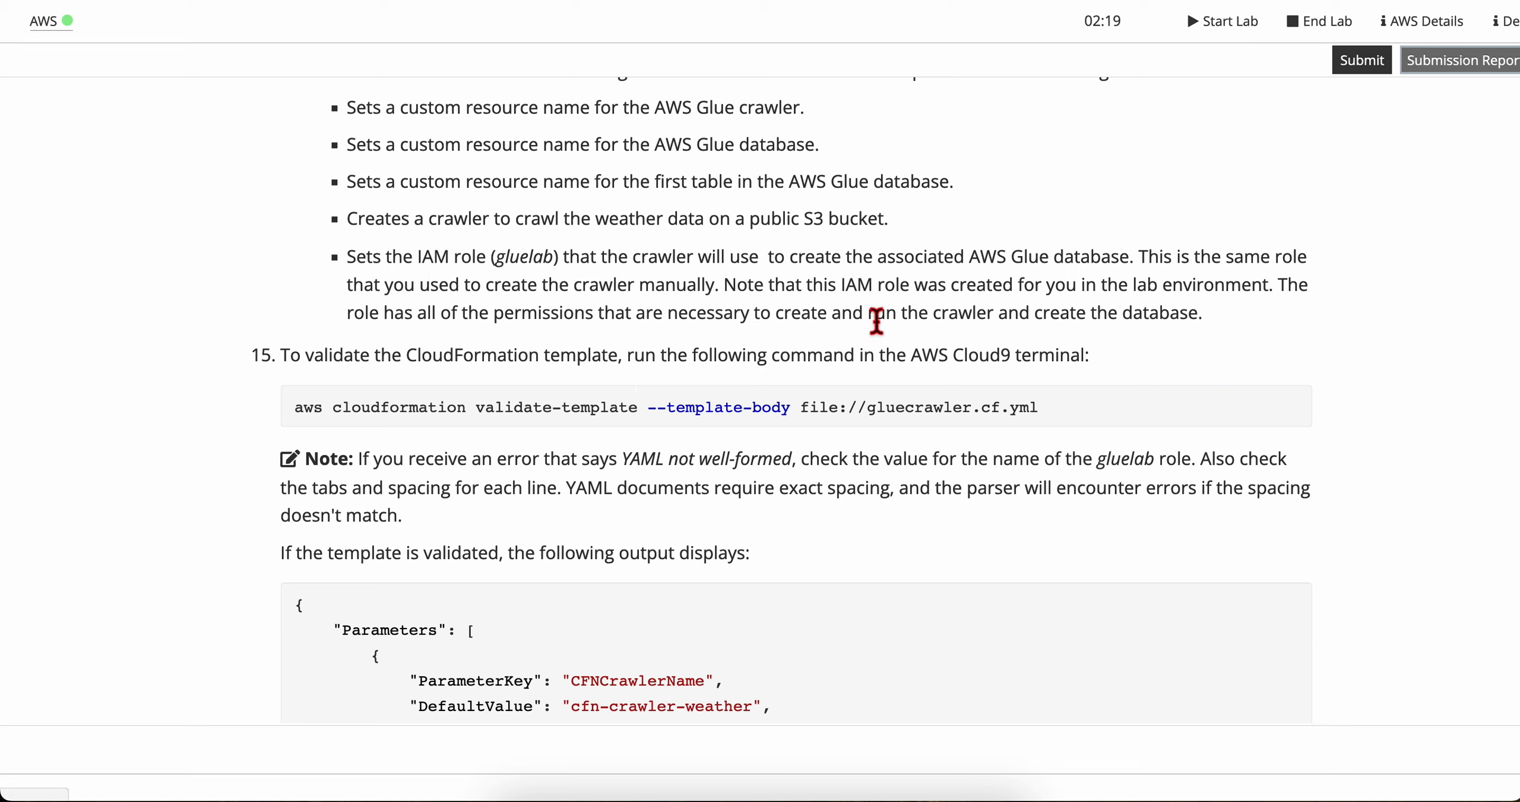
pyautogui.moveTo(1009, 313); pyautogui.dragTo(1213, 313)
pyautogui.click(1214, 314)
pyautogui.scroll(-1, 470, 344)
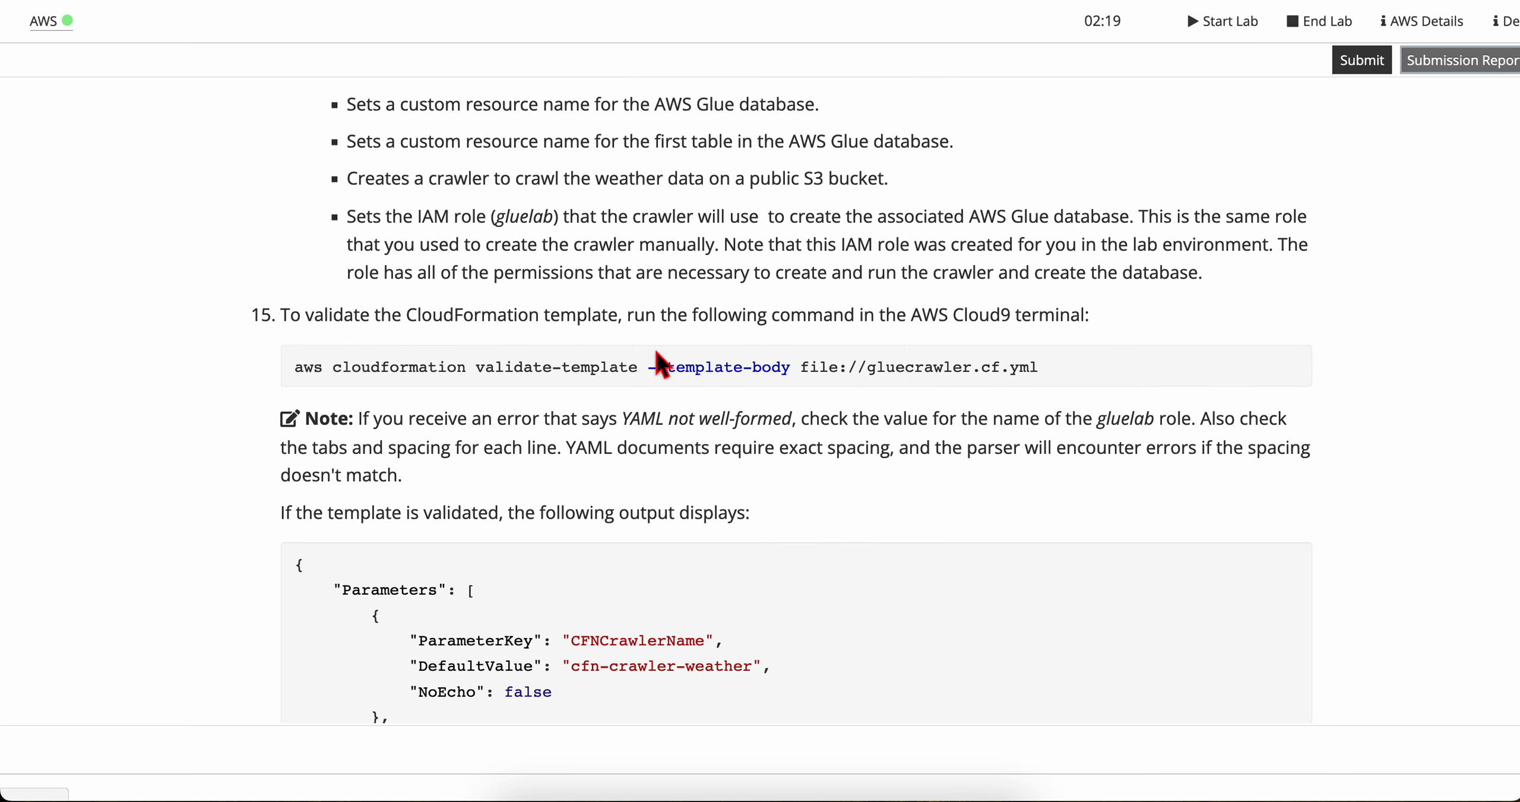
pyautogui.tripleClick(654, 375)
pyautogui.press('super+c')
pyautogui.hotkey('ctrl', 'Right')
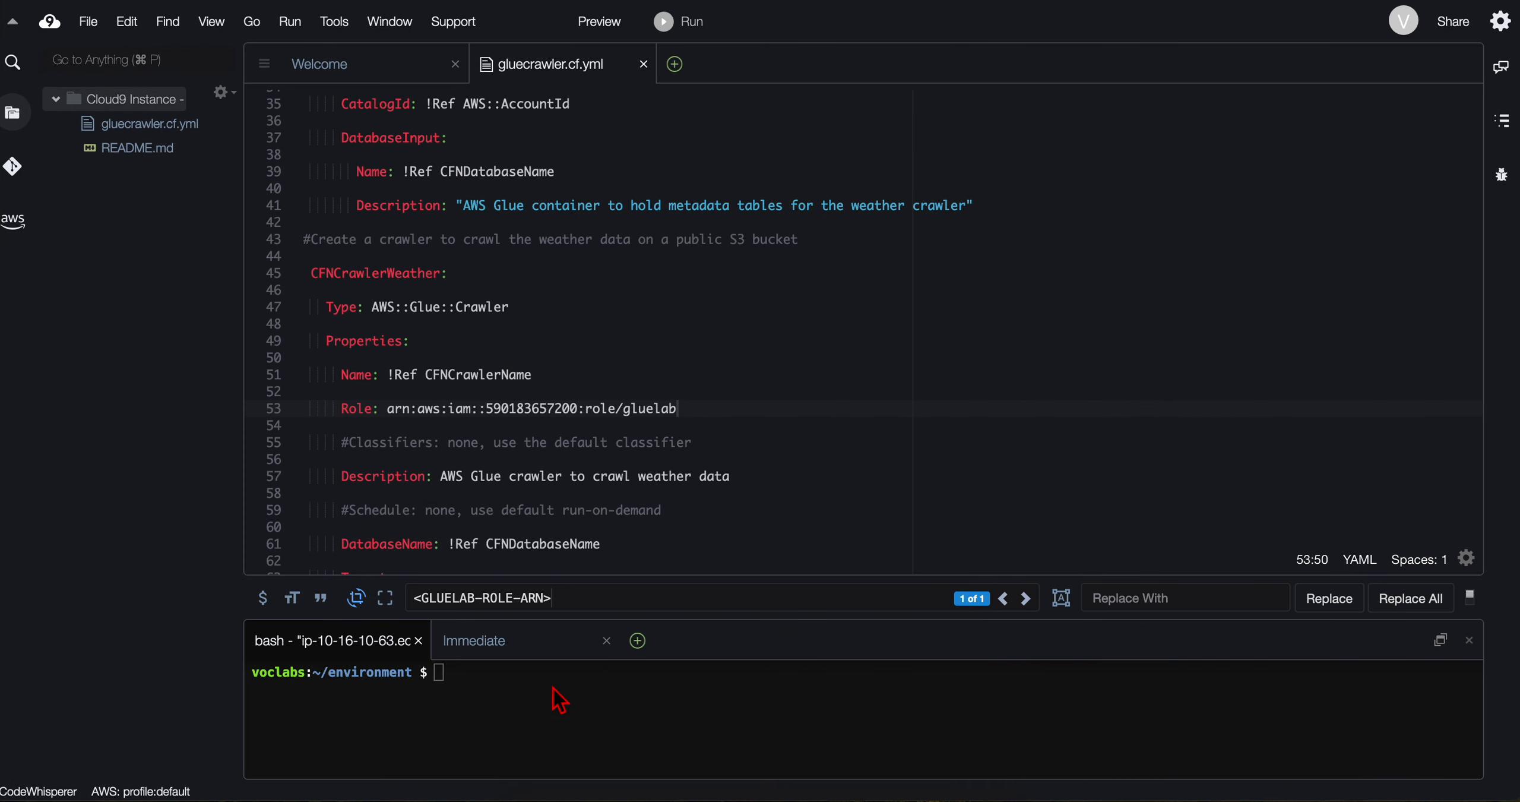
pyautogui.click(522, 686)
pyautogui.press('super+v')
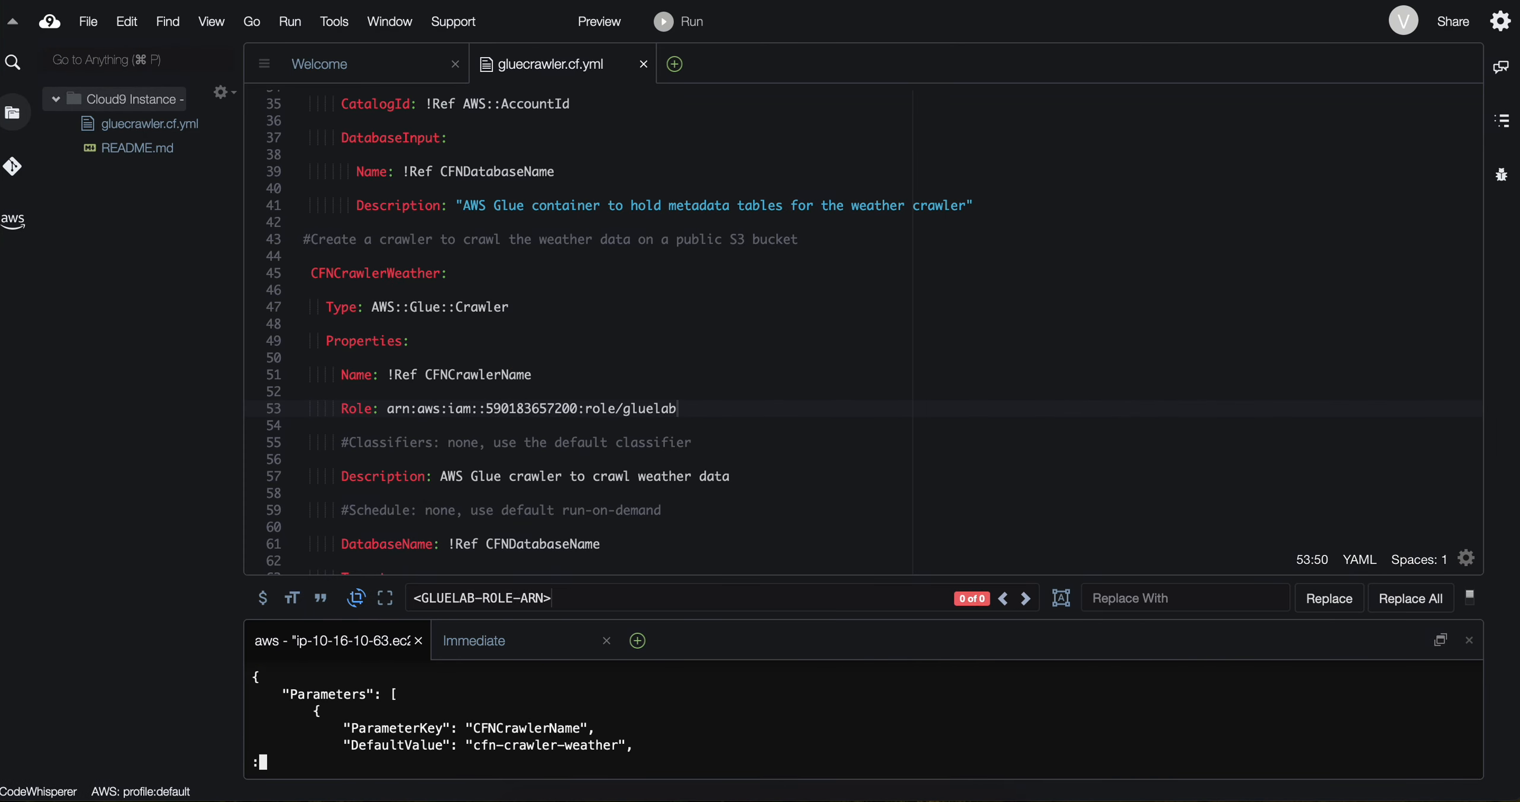
pyautogui.scroll(-5, 504, 694)
pyautogui.scroll(5, 503, 694)
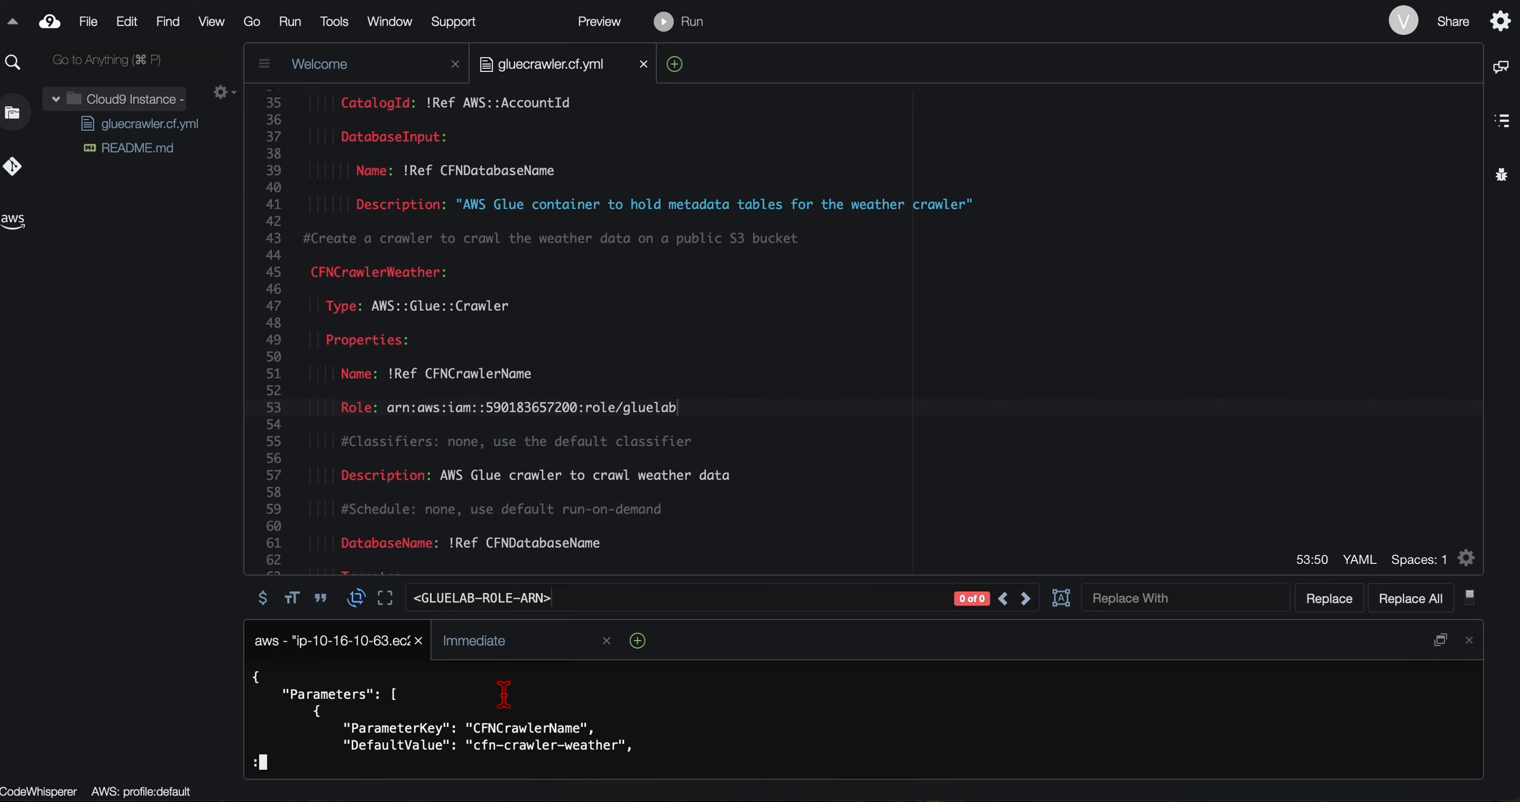
pyautogui.scroll(-5, 503, 695)
pyautogui.scroll(5, 504, 694)
# Step: Read the lab's note on YAML formatting errors and its sample output for a validated template
pyautogui.hotkey('ctrl', 'Left')
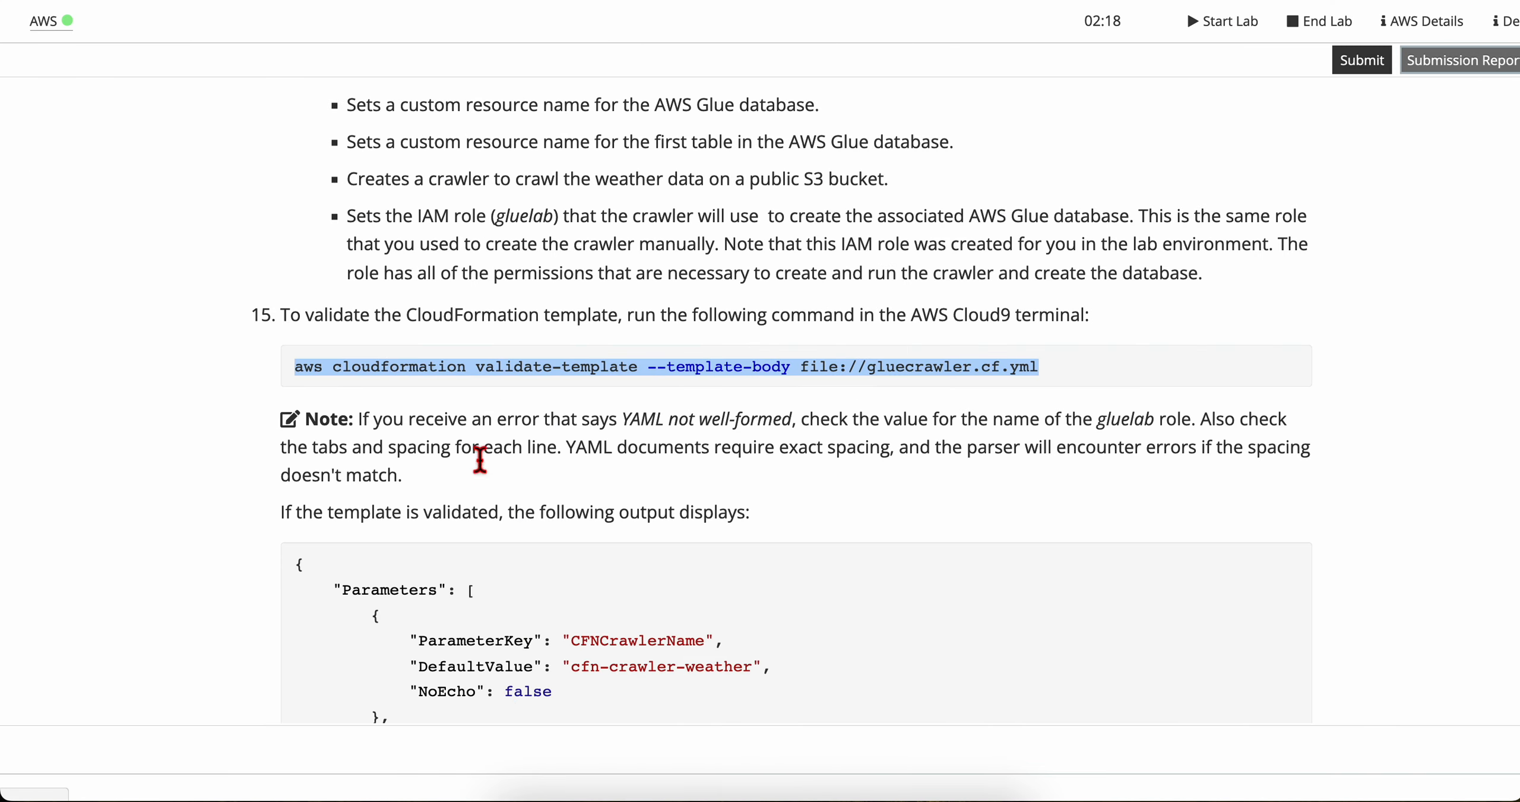
pyautogui.scroll(-2, 455, 422)
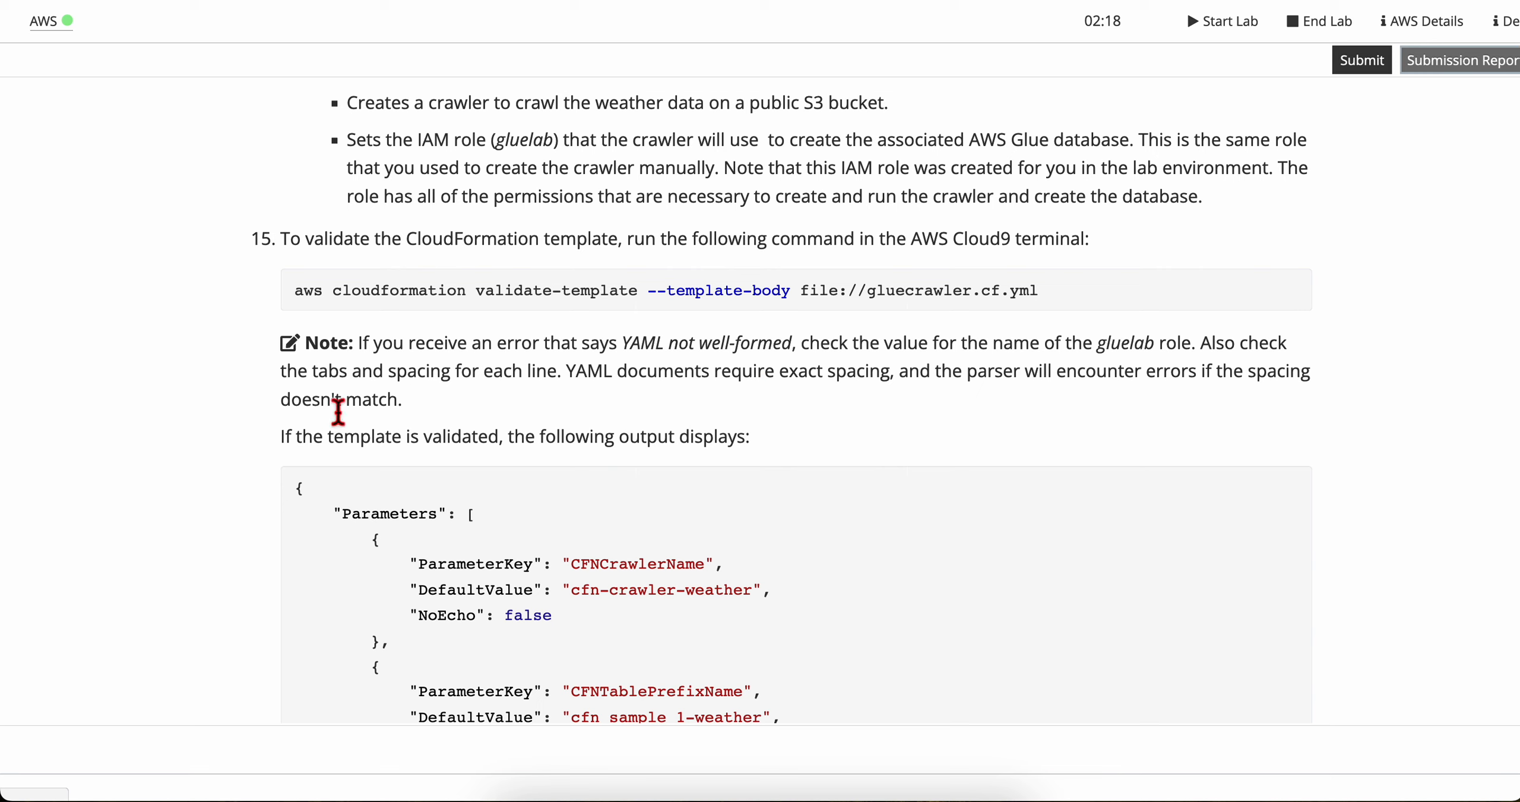
pyautogui.scroll(-2, 338, 410)
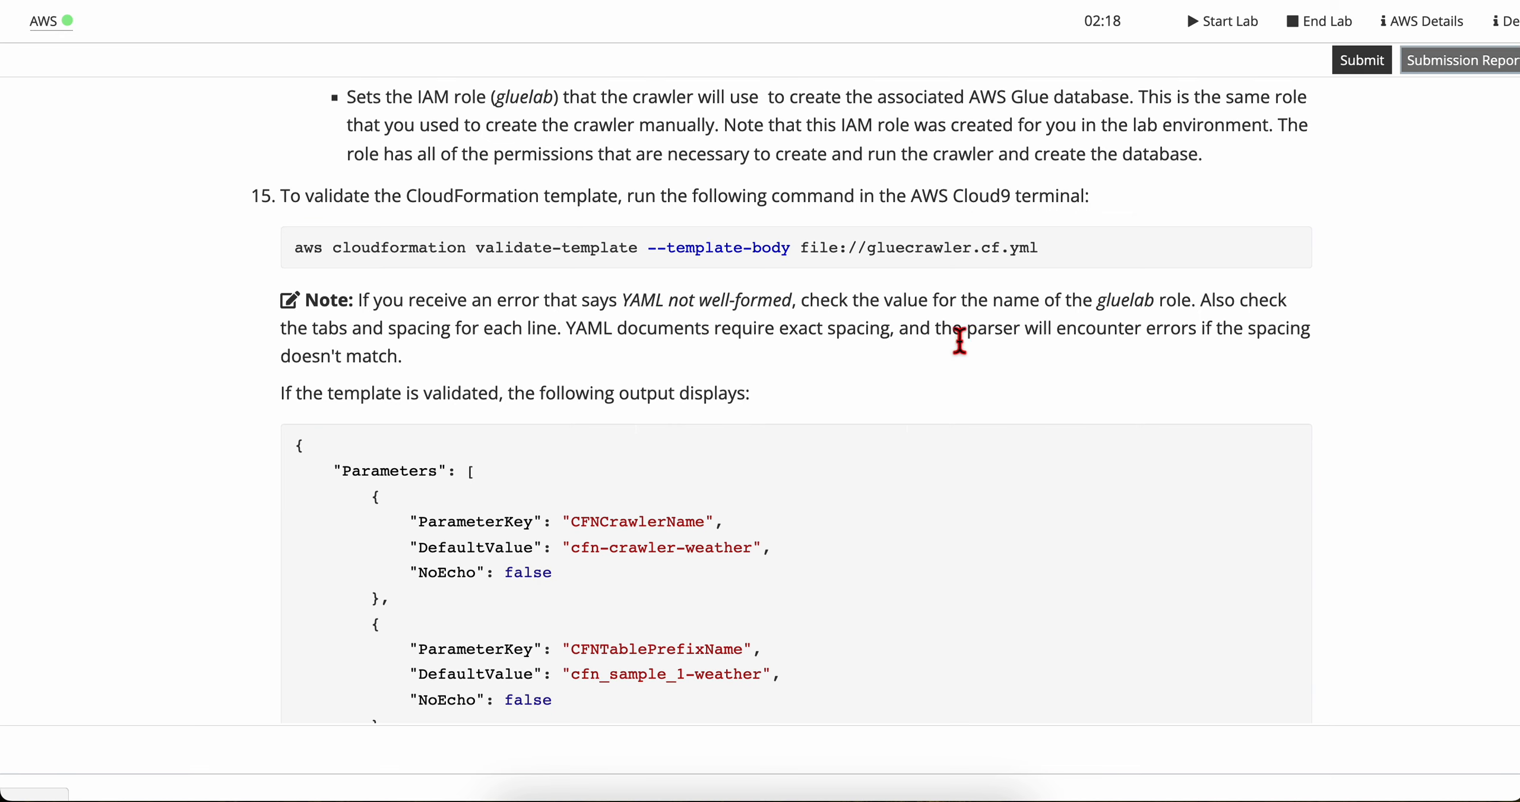
pyautogui.moveTo(1036, 339); pyautogui.dragTo(1303, 336)
pyautogui.click(1324, 339)
pyautogui.moveTo(291, 357); pyautogui.dragTo(420, 363)
pyautogui.click(423, 374)
pyautogui.scroll(-2, 338, 416)
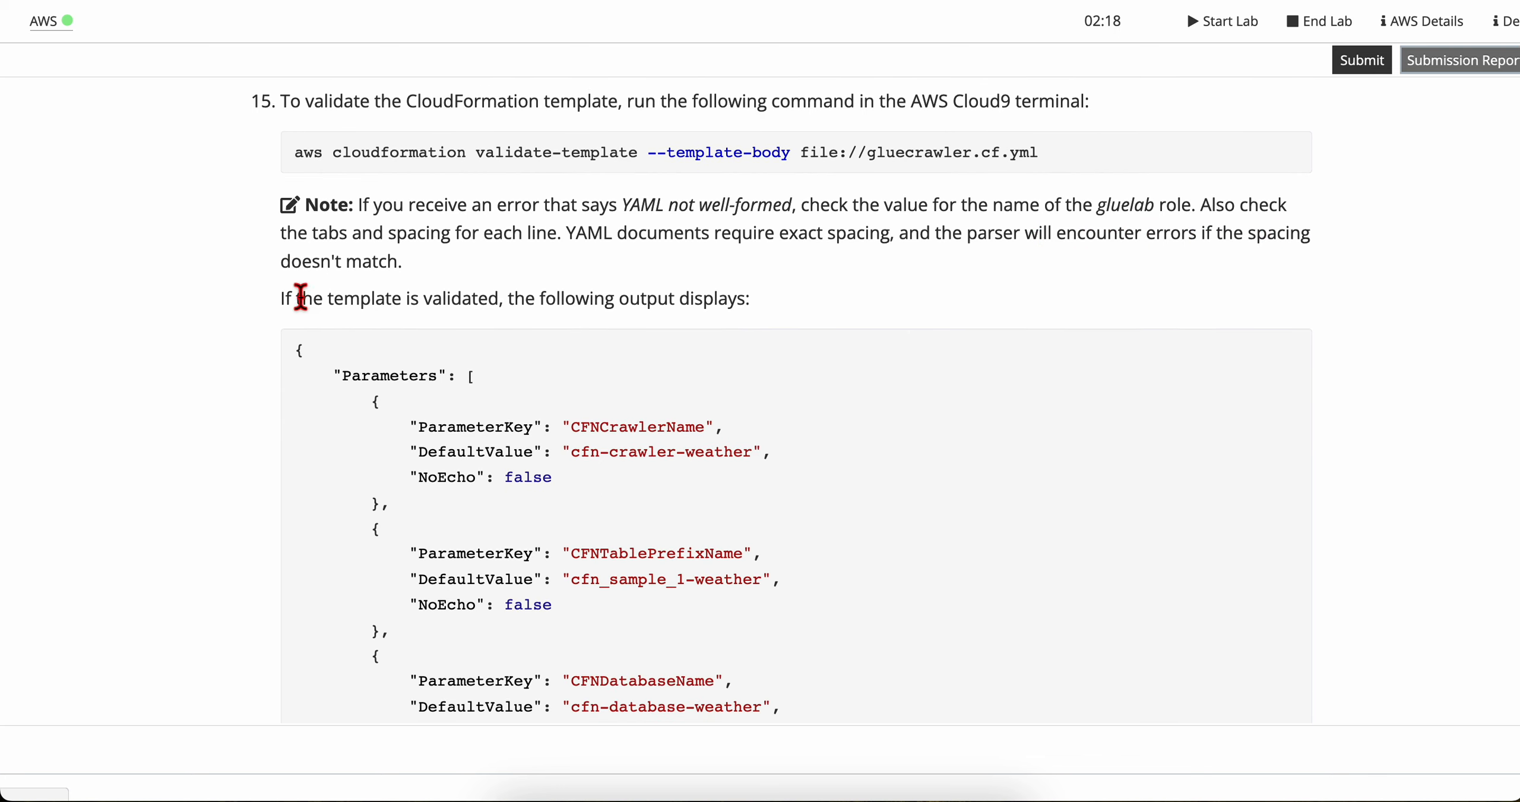
pyautogui.moveTo(301, 297); pyautogui.dragTo(814, 316)
pyautogui.click(520, 302)
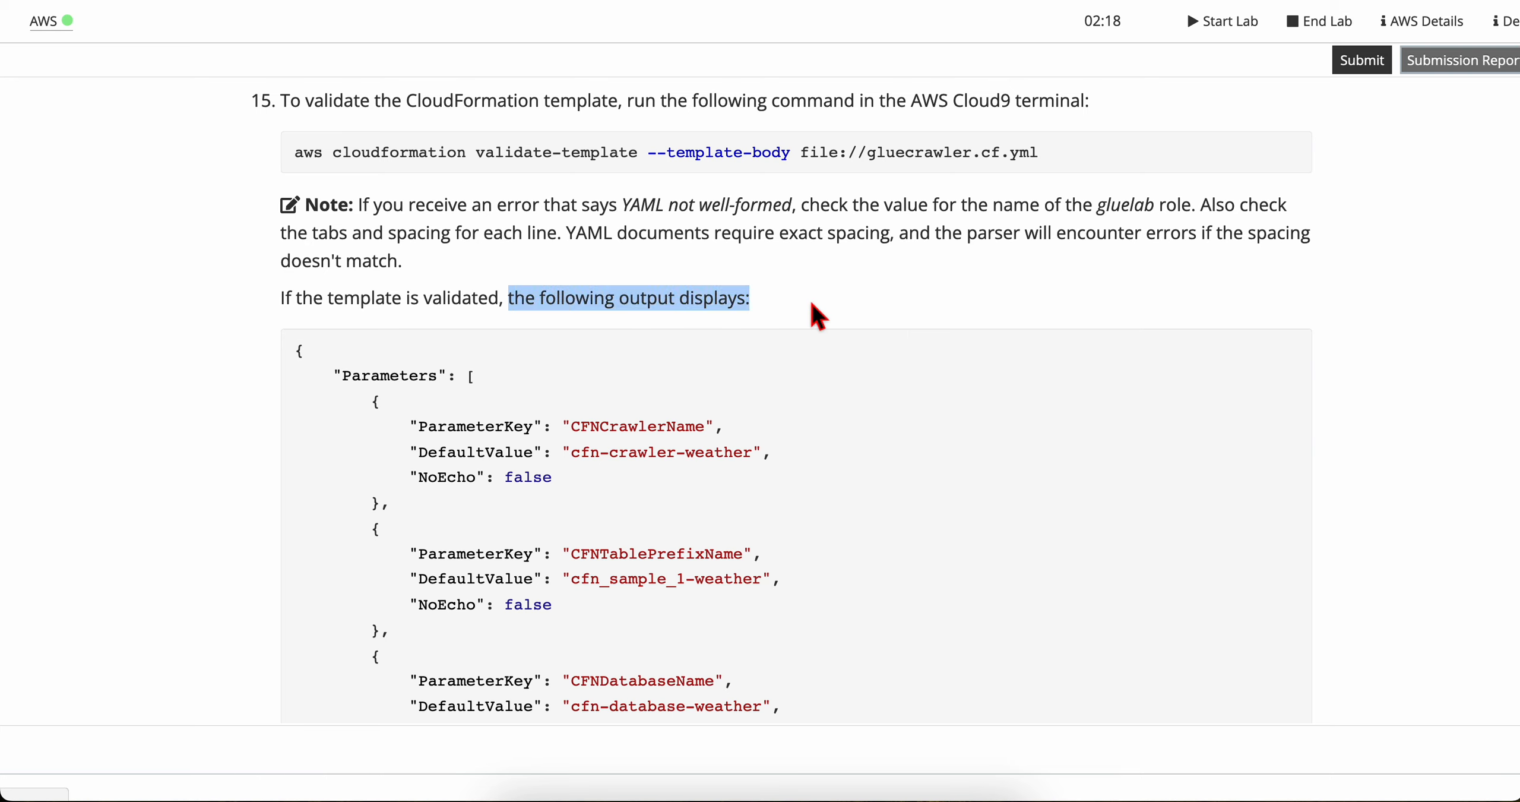
pyautogui.click(814, 315)
pyautogui.scroll(-3, 458, 536)
pyautogui.moveTo(335, 221); pyautogui.dragTo(550, 584)
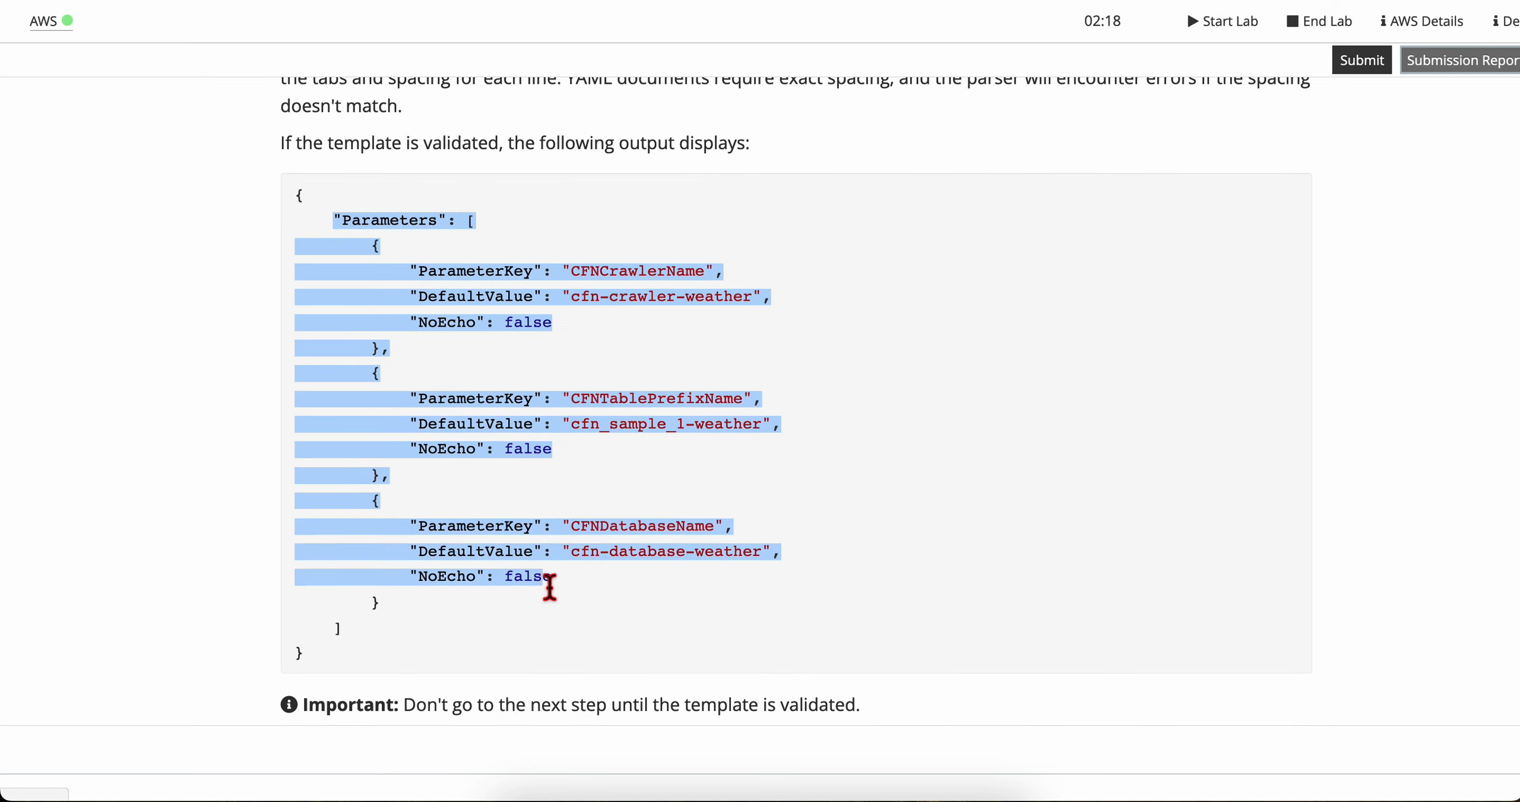
# Step: Enlarge the Cloud9 terminal pane and compare the full validation output with the lab's sample
pyautogui.hotkey('ctrl', 'Right')
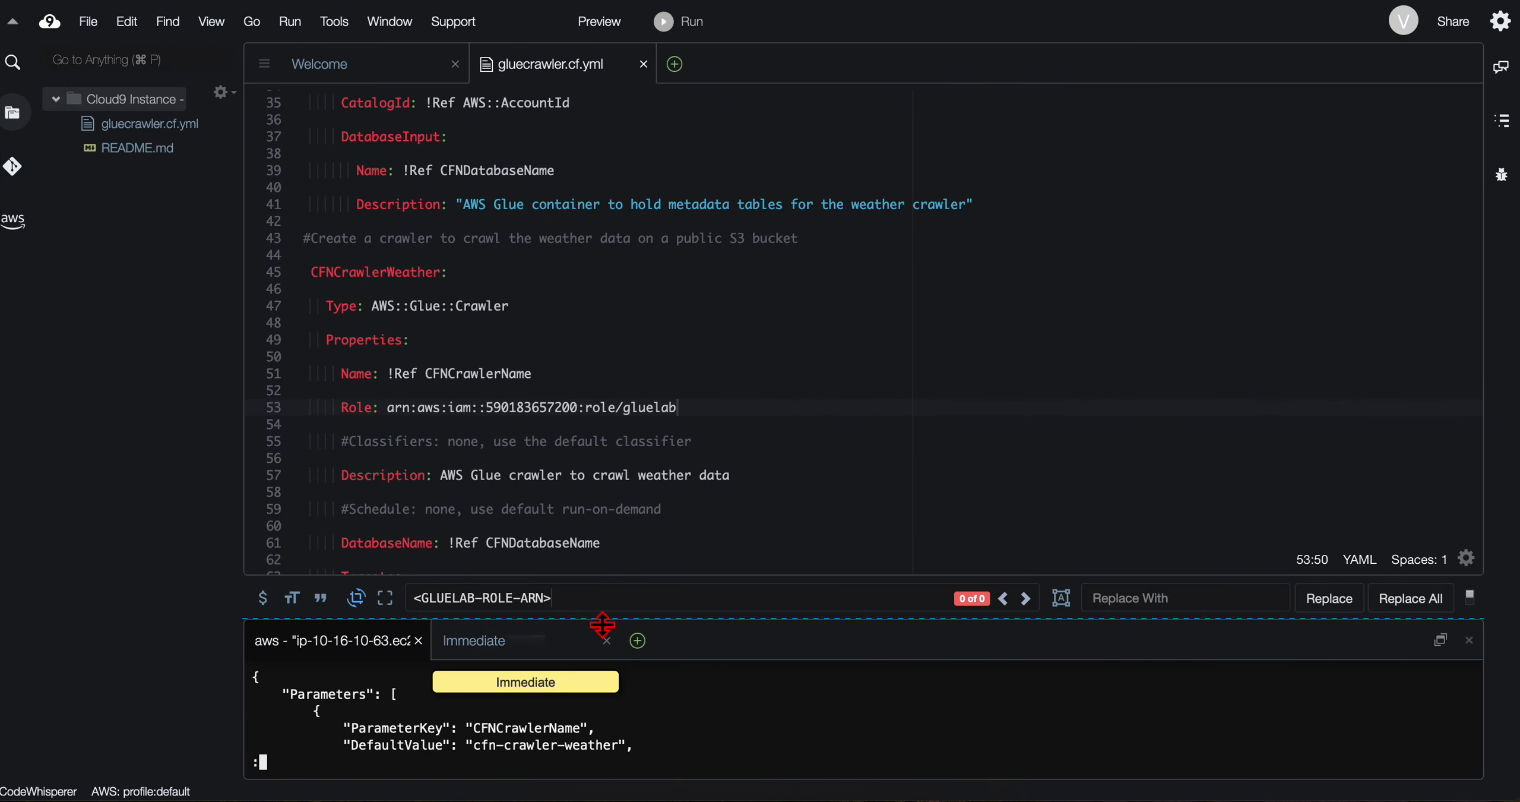
pyautogui.moveTo(604, 627); pyautogui.dragTo(604, 467)
pyautogui.scroll(-2, 517, 614)
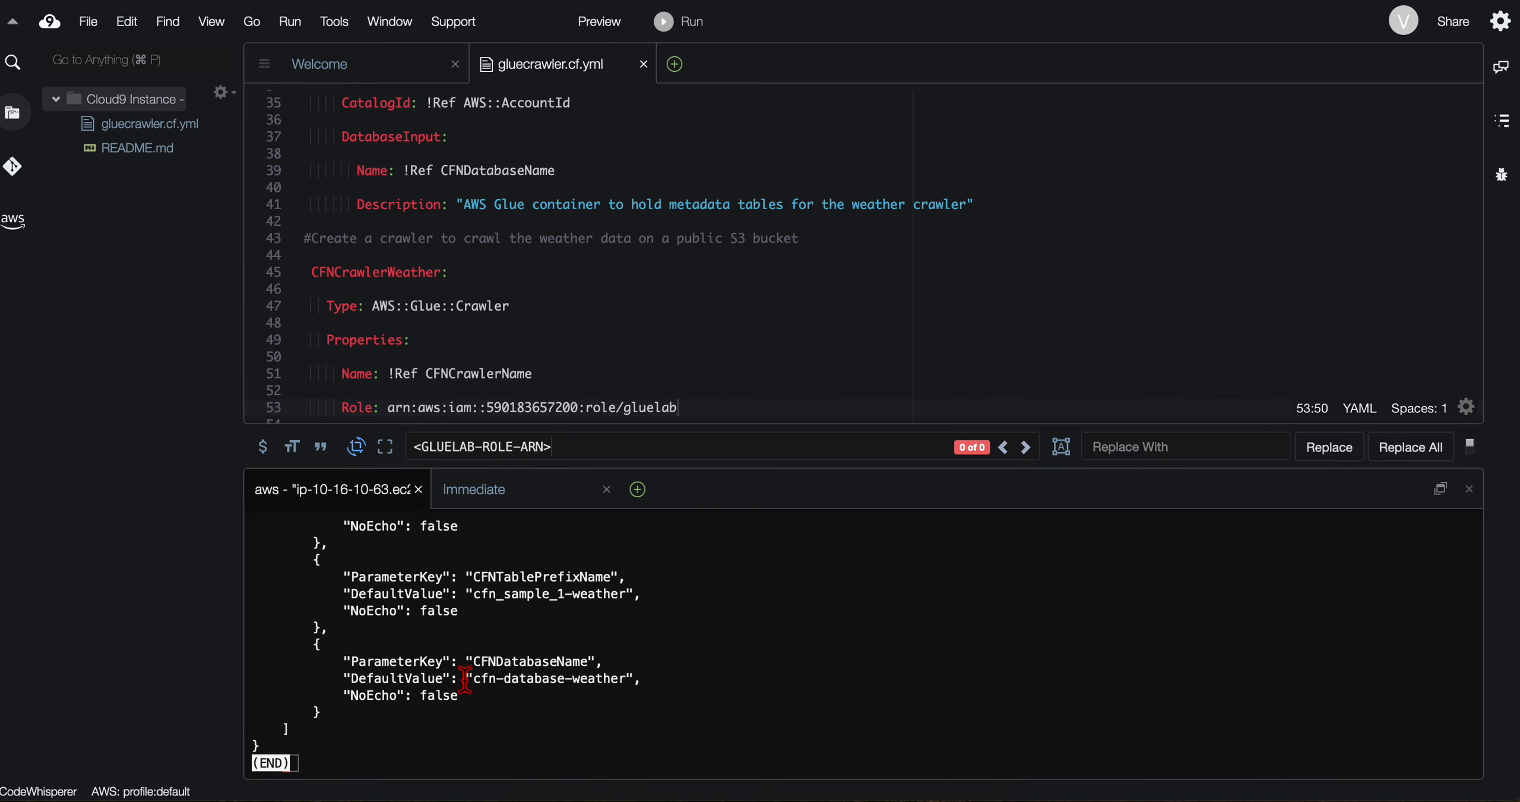
pyautogui.scroll(2, 466, 681)
# Step: Read the lab's validation reminder and its explanation of CloudFormation stacks, through to the step 16 stack creation command
pyautogui.hotkey('ctrl', 'Left')
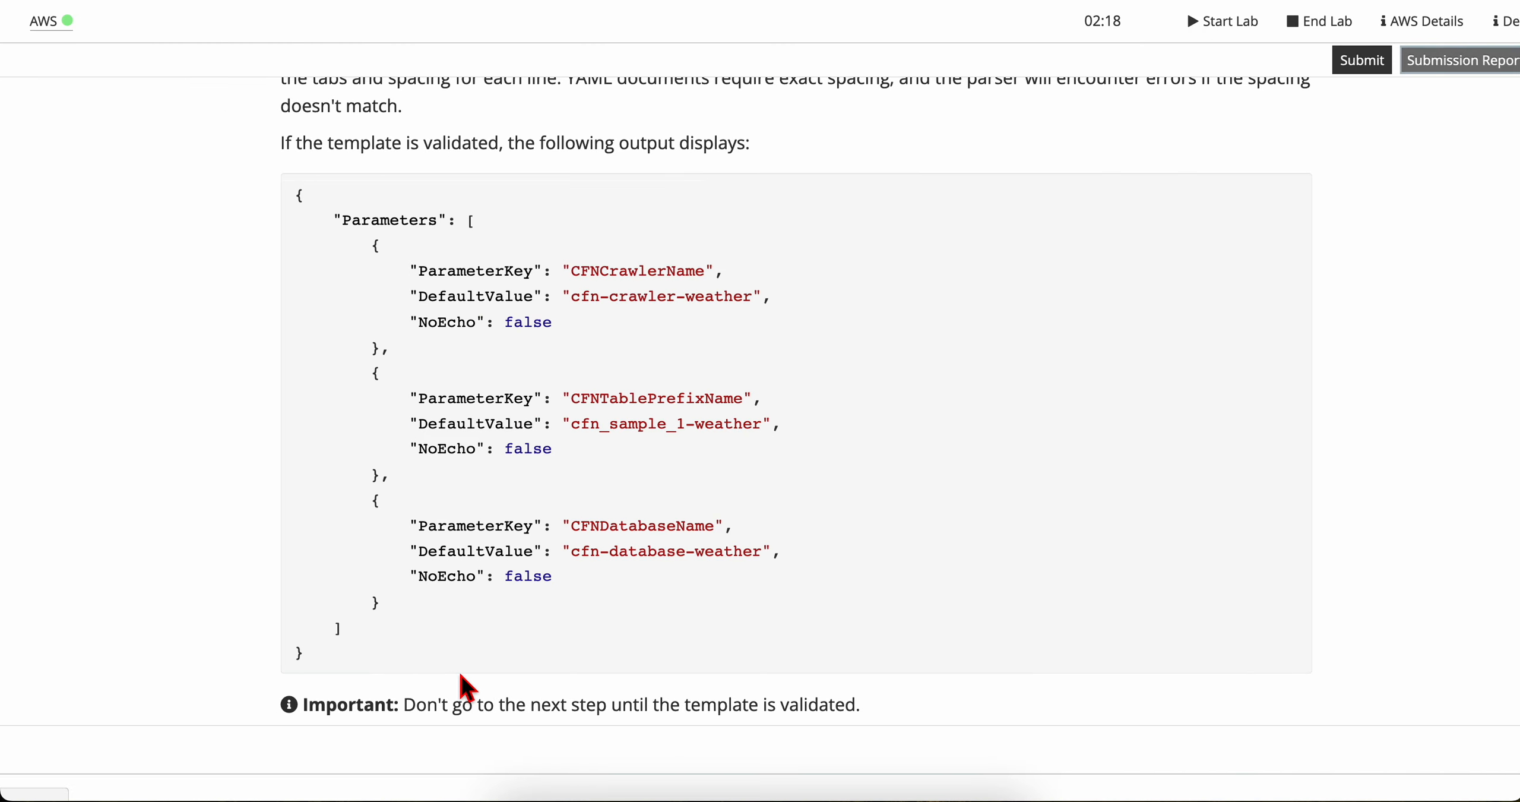
pyautogui.scroll(-5, 502, 567)
pyautogui.scroll(-1, 425, 475)
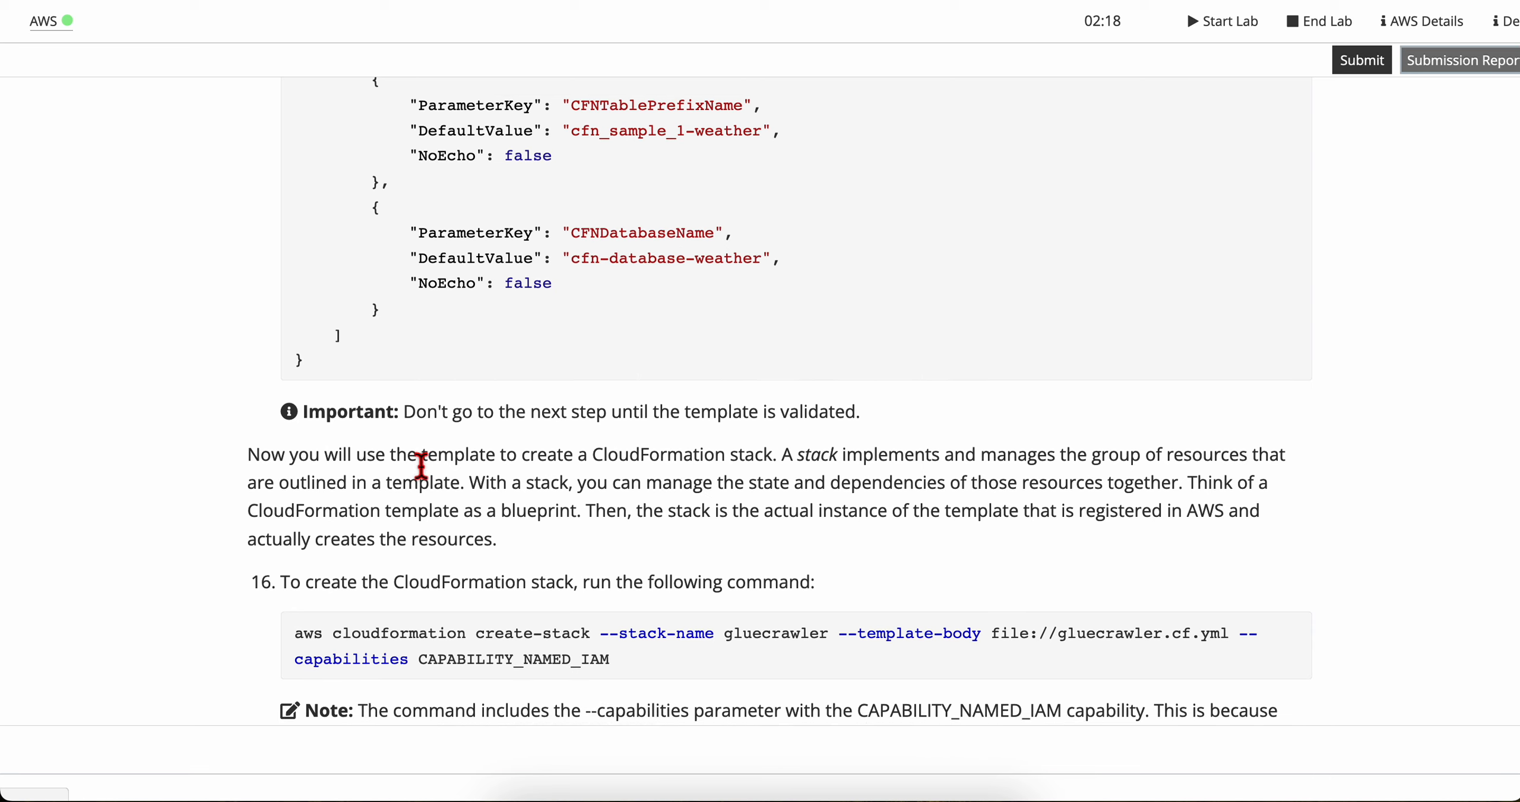
pyautogui.moveTo(501, 386); pyautogui.dragTo(862, 385)
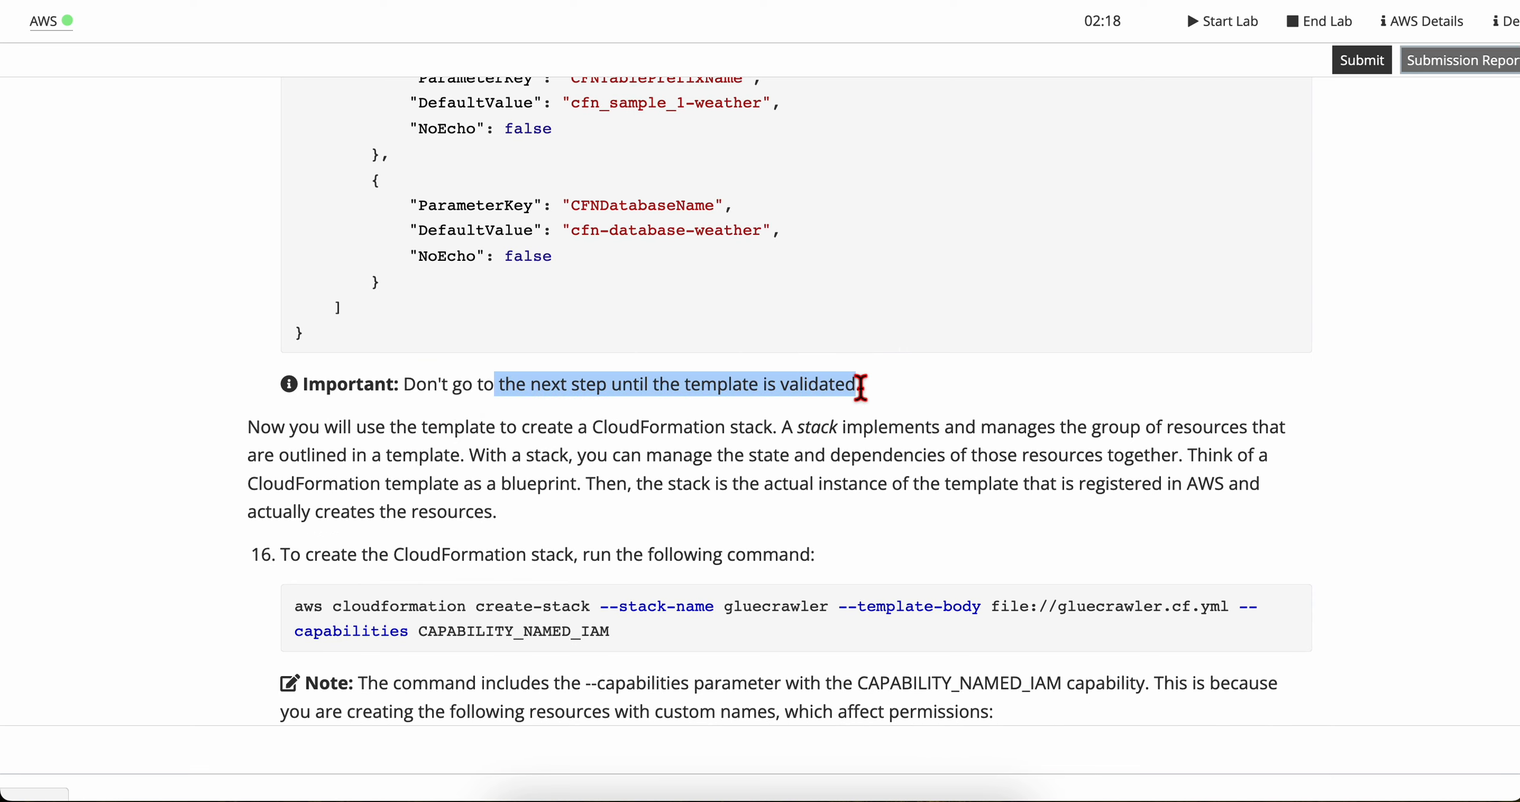
pyautogui.click(882, 396)
pyautogui.scroll(-3, 463, 537)
pyautogui.scroll(-1, 464, 541)
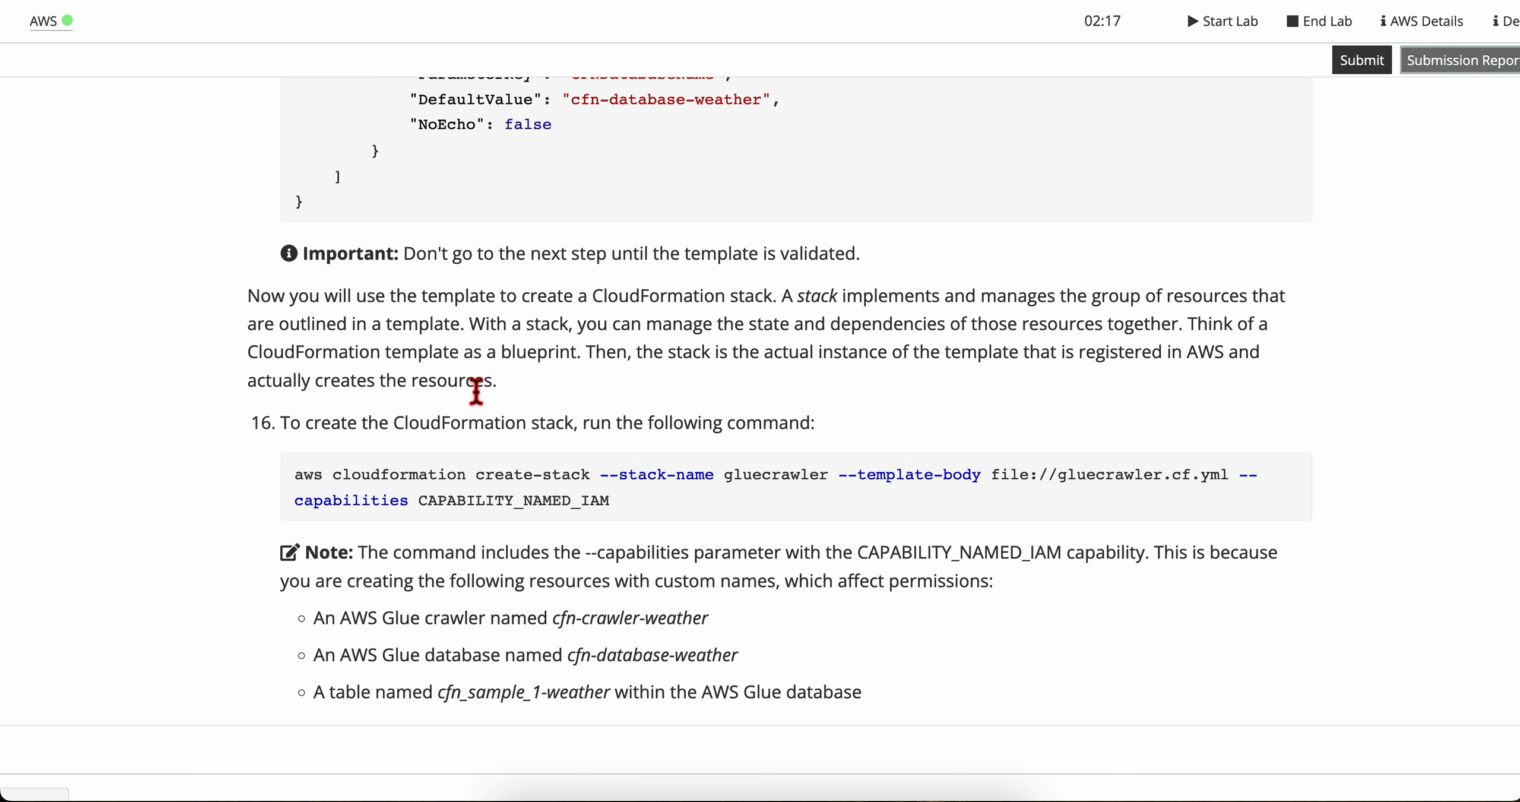
pyautogui.scroll(-2, 476, 392)
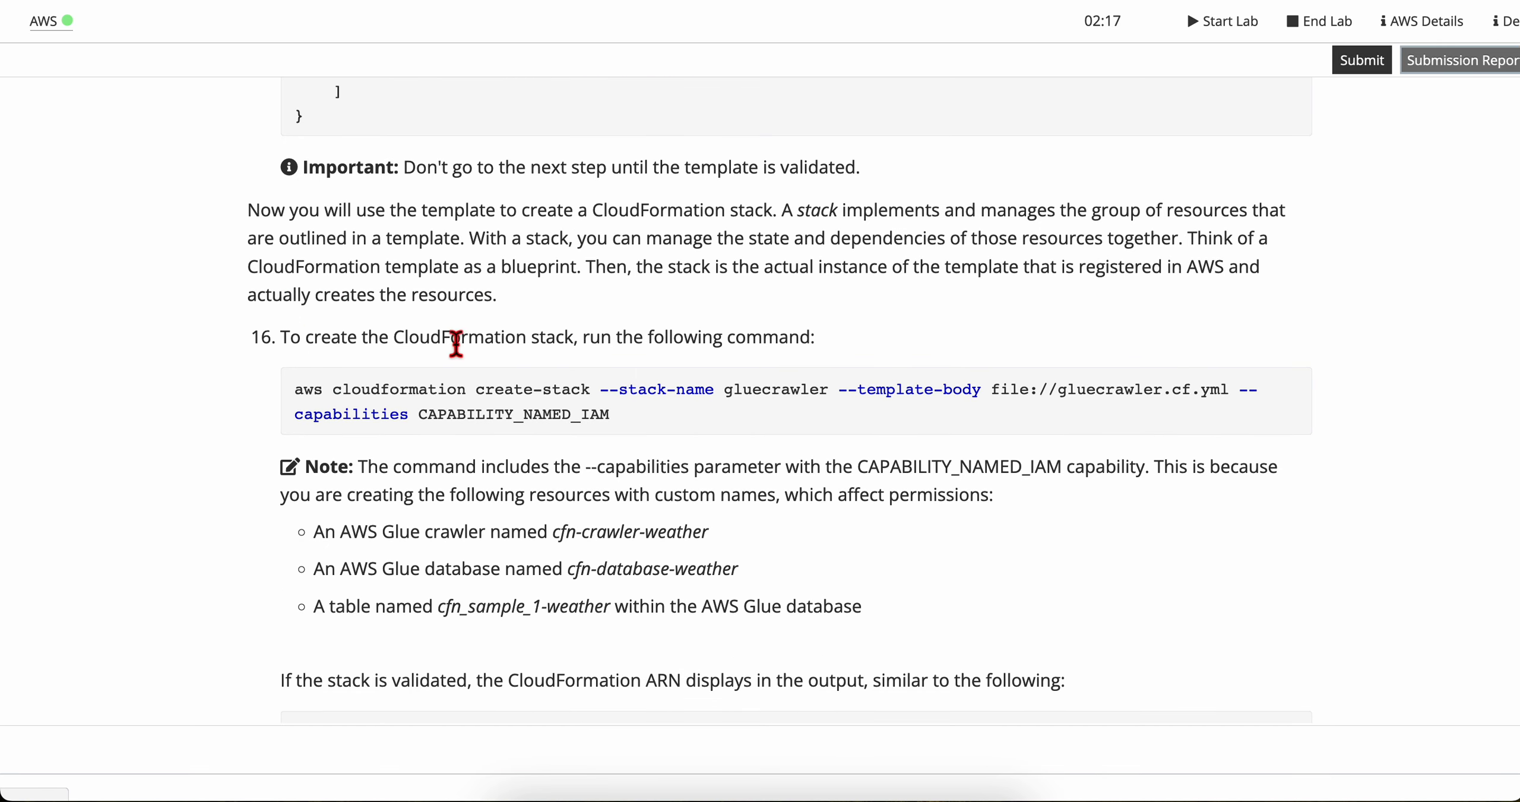
# Step: Exit the validation output and run aws cloudformation create-stack --stack-name gluecrawler --template-body file://gluecrawler.cf.yml --capabilities CAPABILITY_NAMED_IAM in the Cloud9 terminal
pyautogui.click(598, 416)
pyautogui.tripleClick(597, 416)
pyautogui.press('super+c')
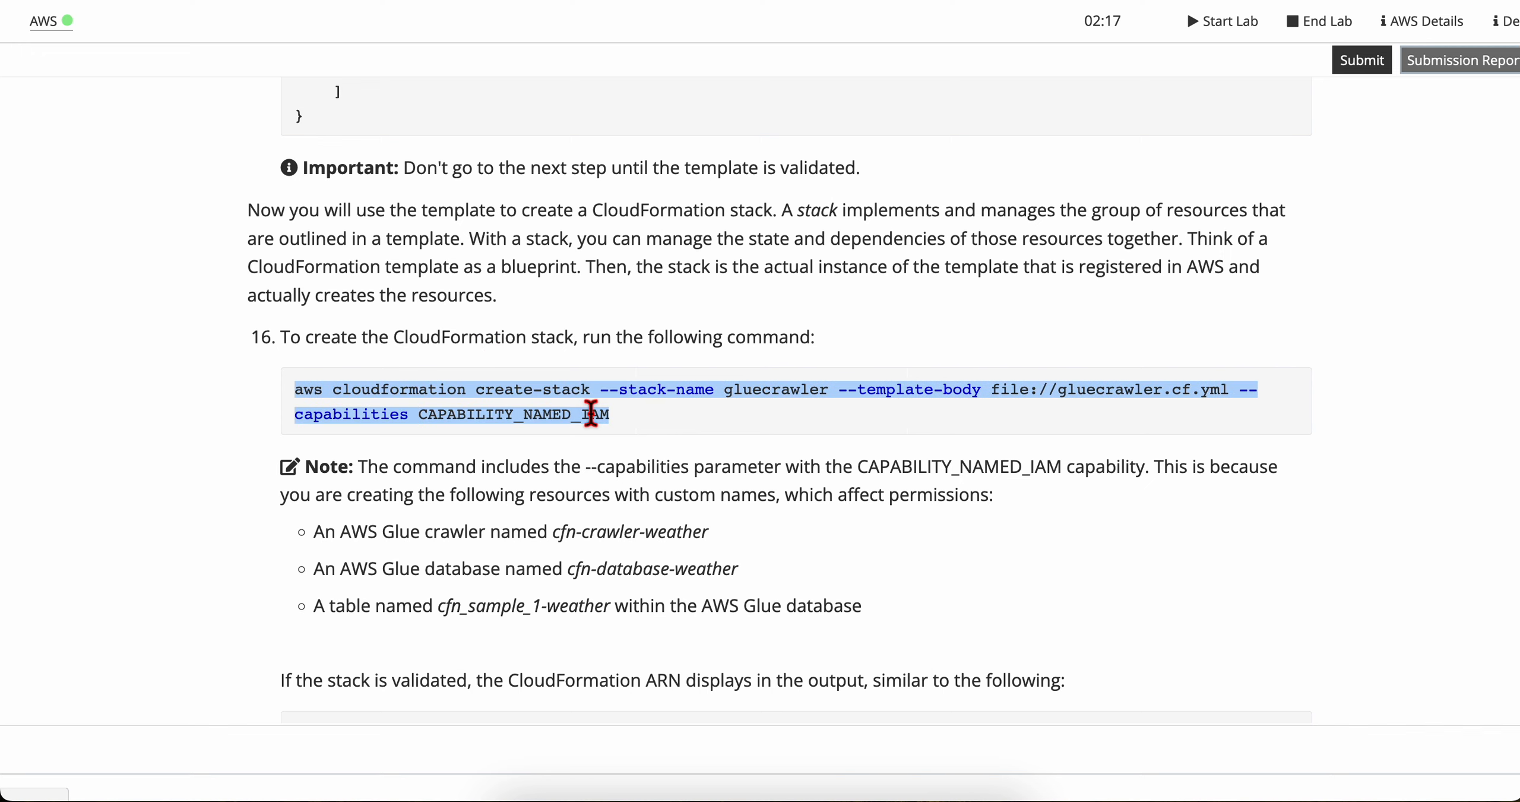
pyautogui.hotkey('ctrl', 'Right')
pyautogui.scroll(-3, 627, 746)
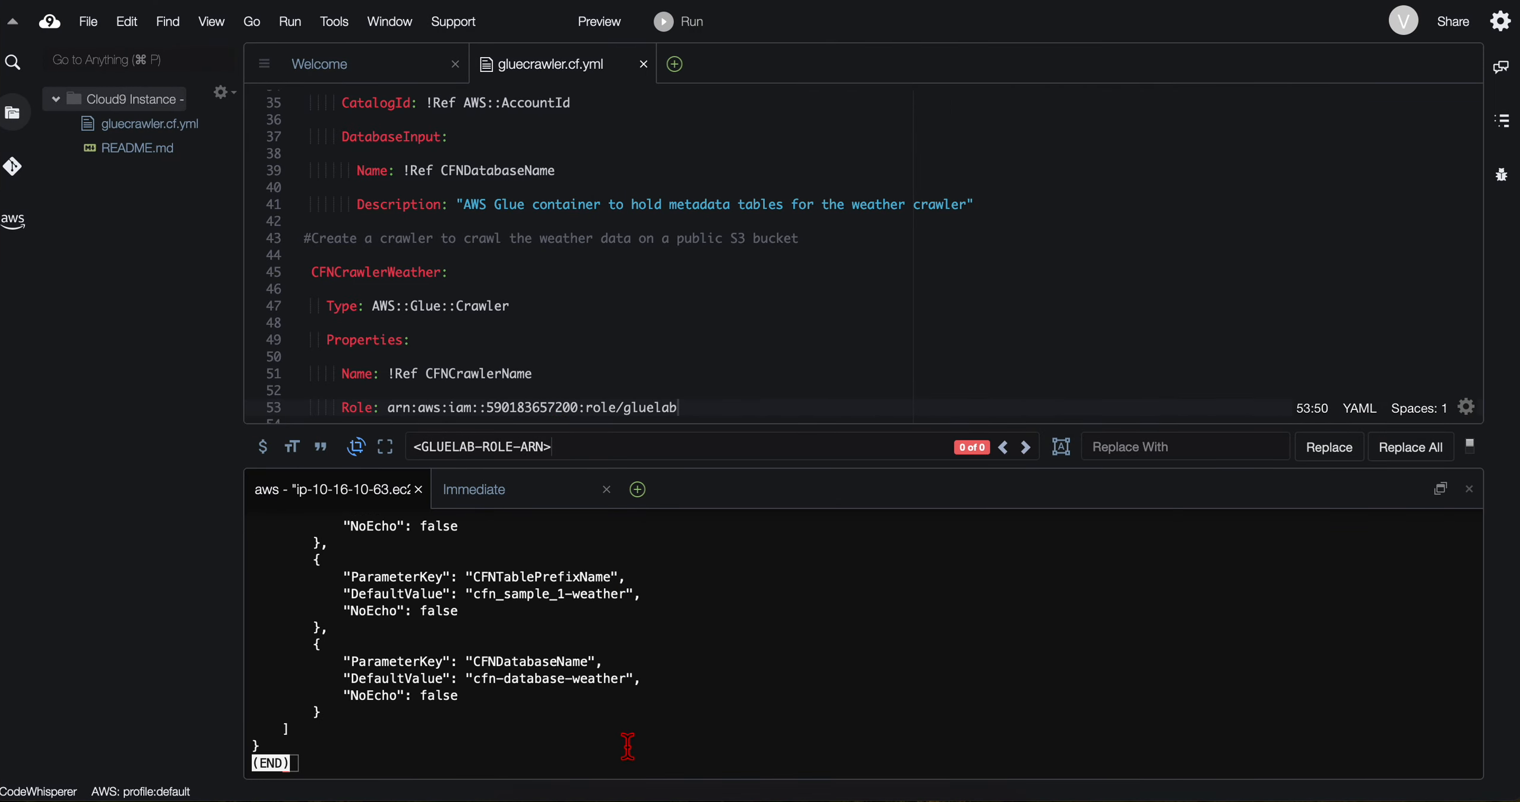
pyautogui.press('q')
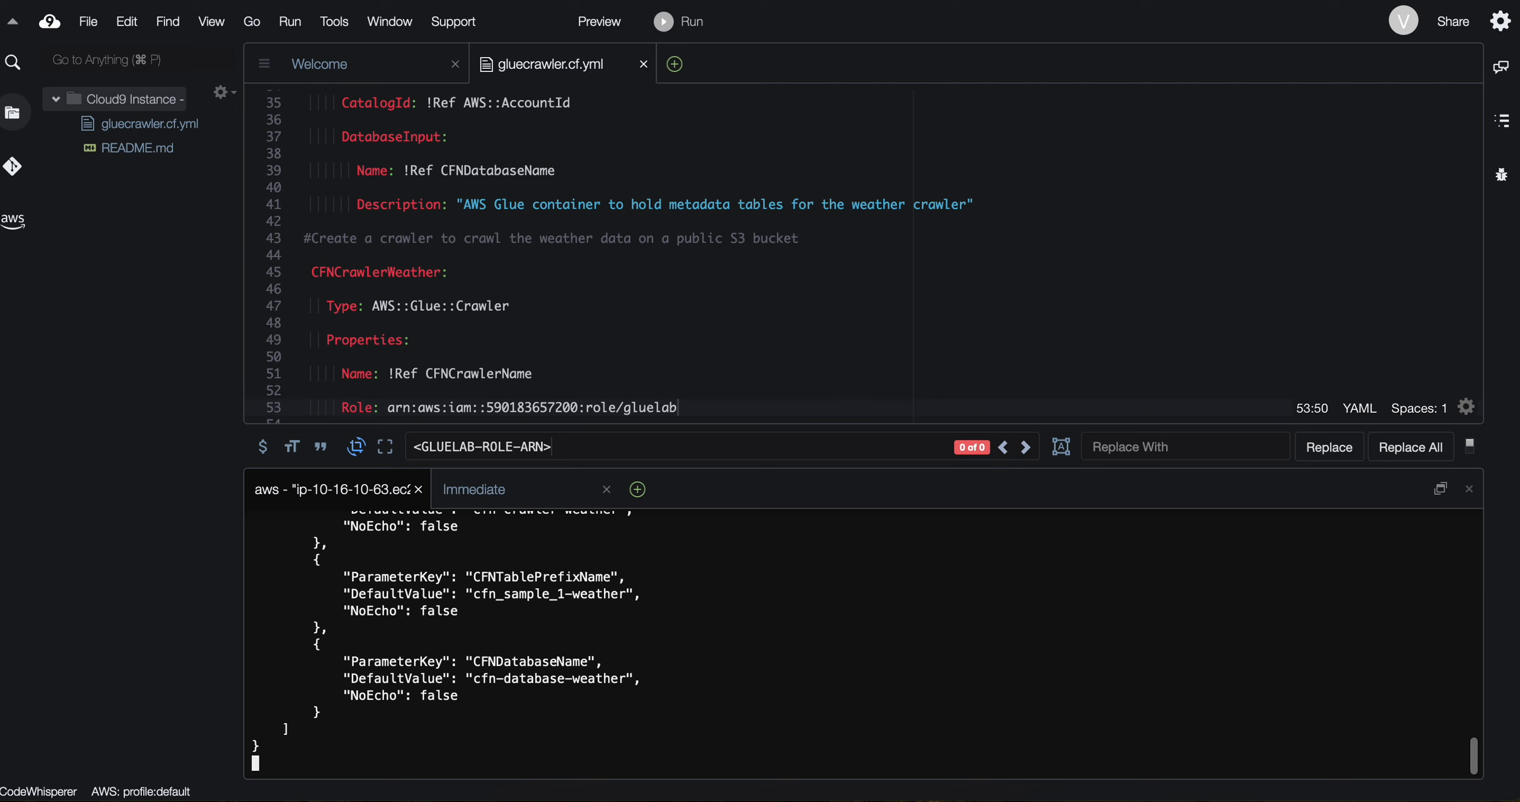
pyautogui.press('super+v')
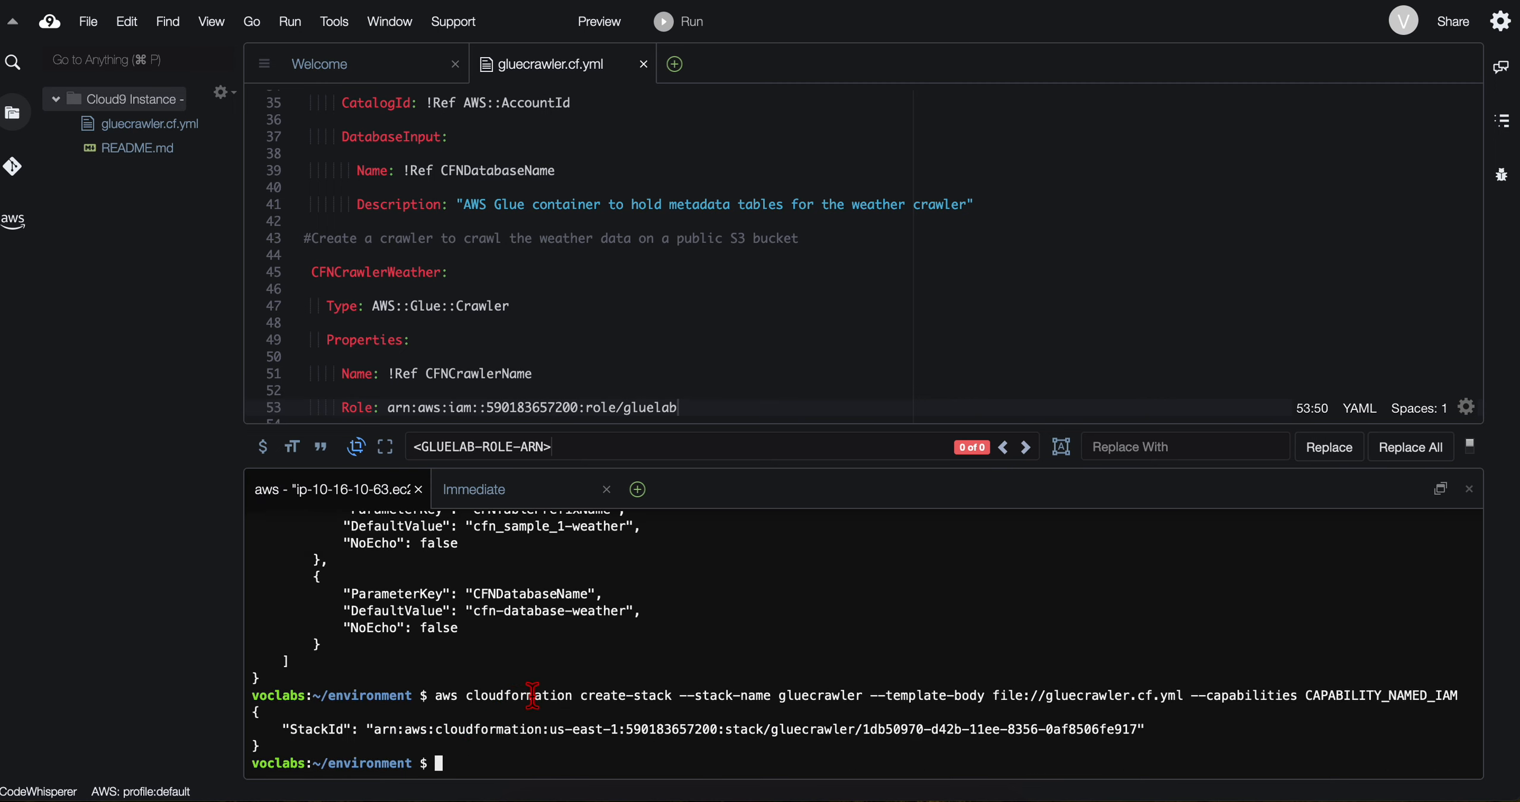
pyautogui.moveTo(274, 739); pyautogui.dragTo(1045, 730)
pyautogui.tripleClick(1084, 729)
# Step: Read the lab note on the CAPABILITY_NAMED_IAM capability and the custom-named crawler, database and table it covers
pyautogui.hotkey('ctrl', 'Left')
pyautogui.scroll(-3, 587, 472)
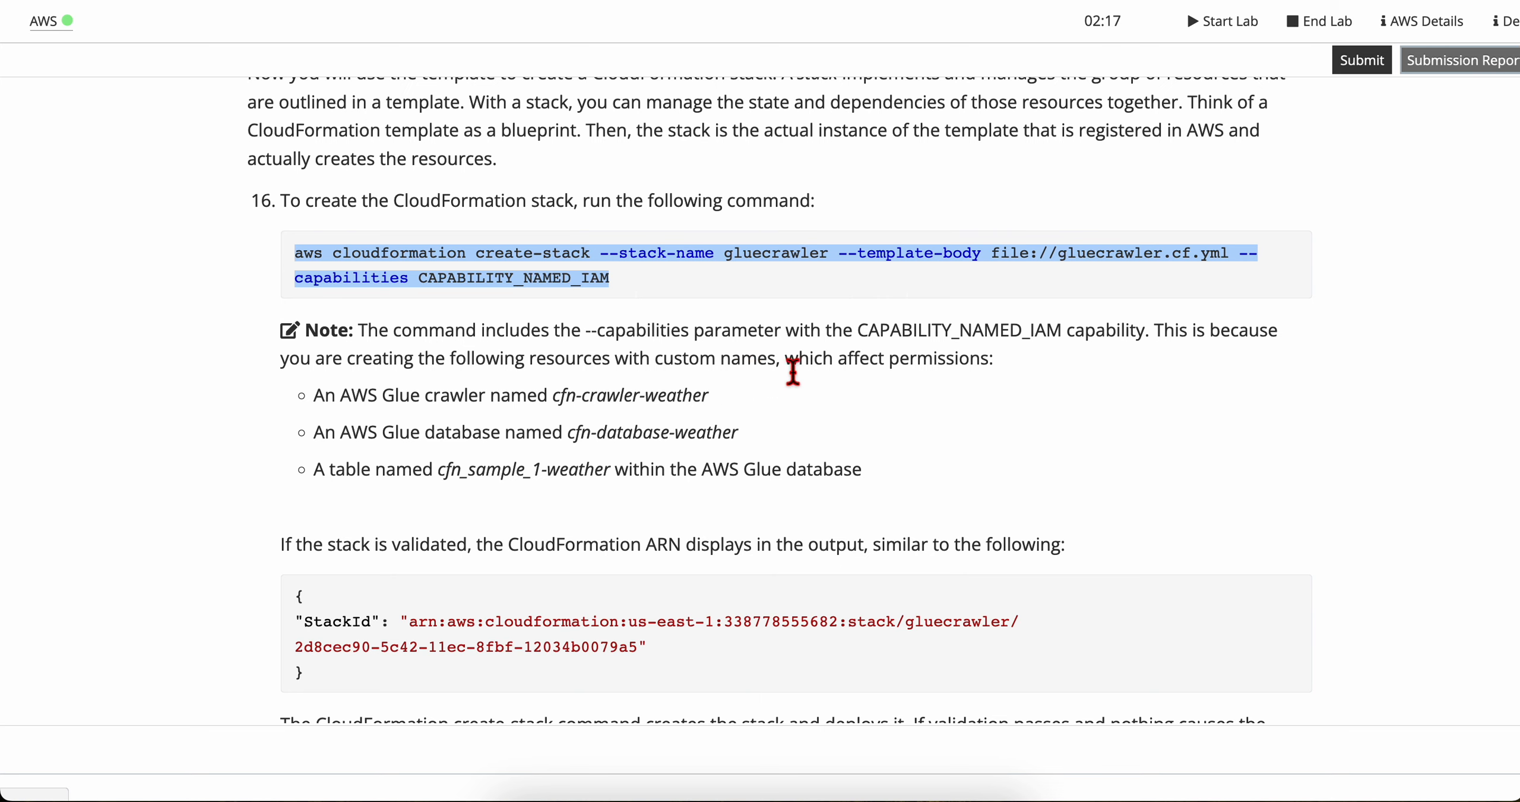
pyautogui.moveTo(787, 363); pyautogui.dragTo(994, 373)
pyautogui.click(1010, 380)
pyautogui.scroll(-1, 432, 424)
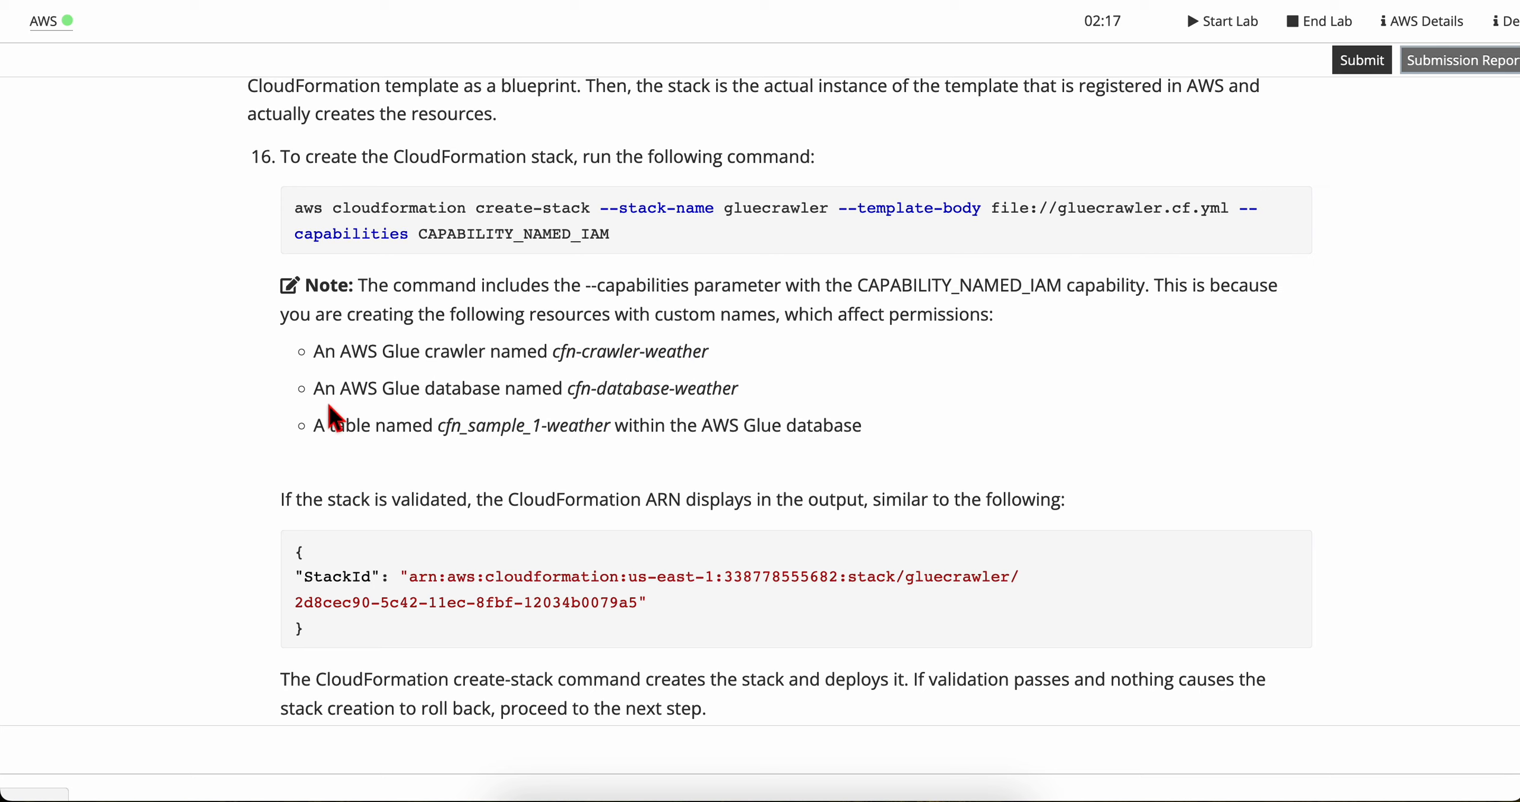
pyautogui.moveTo(382, 396); pyautogui.dragTo(760, 404)
pyautogui.click(618, 439)
pyautogui.scroll(-1, 392, 442)
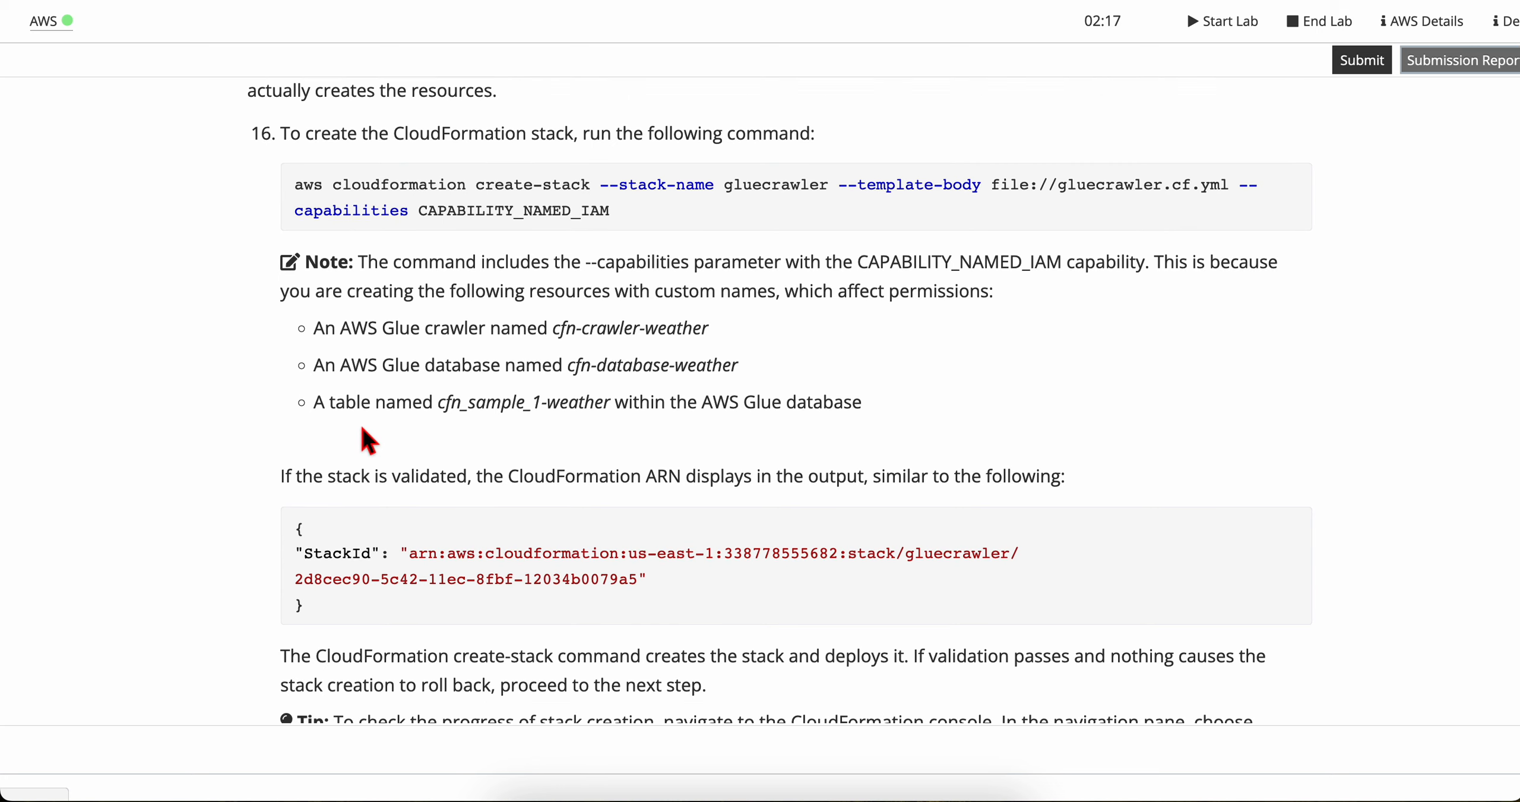
pyautogui.moveTo(386, 410); pyautogui.dragTo(869, 411)
pyautogui.click(677, 411)
pyautogui.click(573, 479)
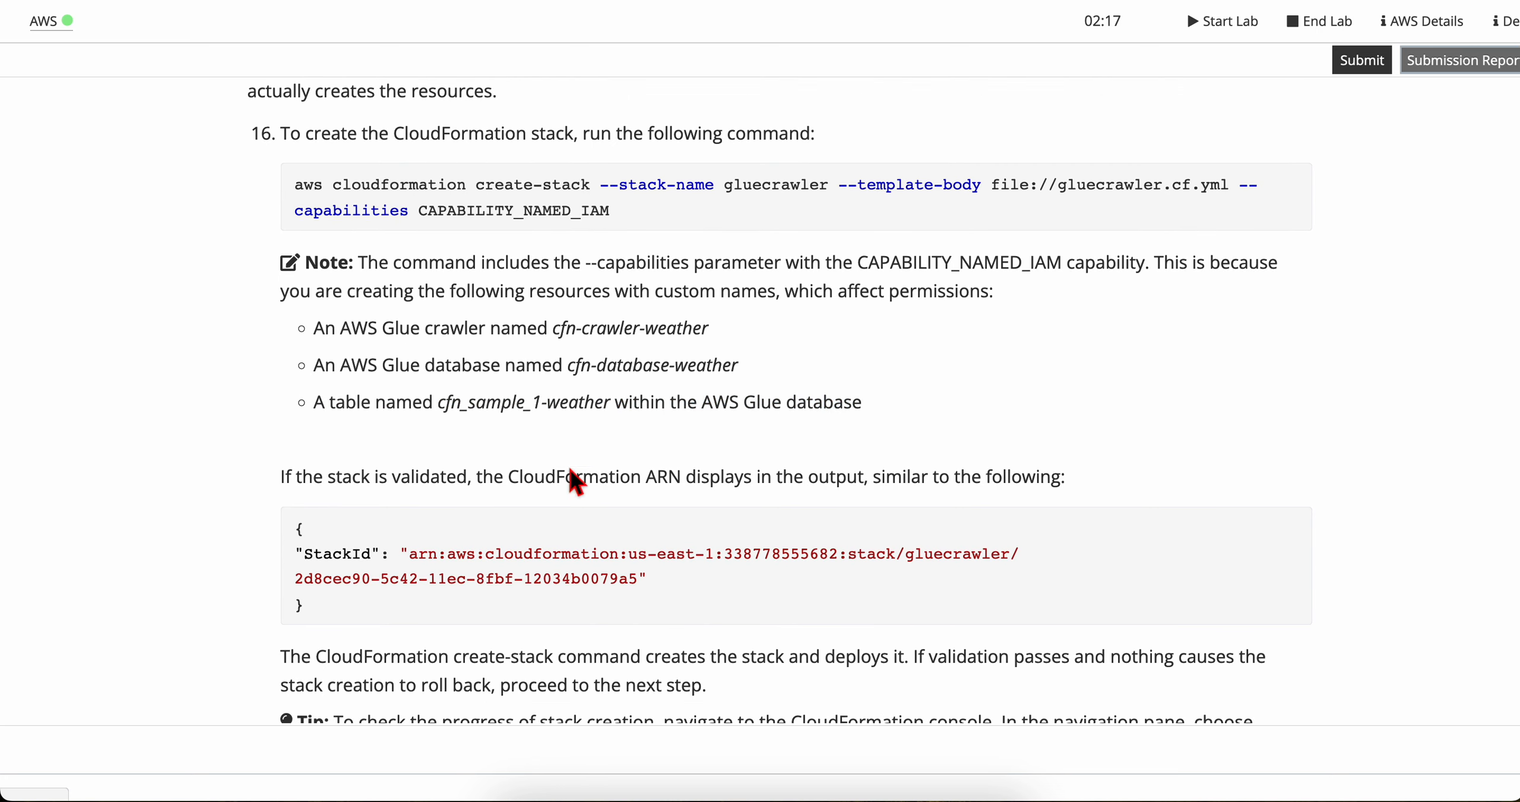
# Step: Examine the lab's sample StackId output for a validated CloudFormation stack
pyautogui.scroll(-3, 404, 520)
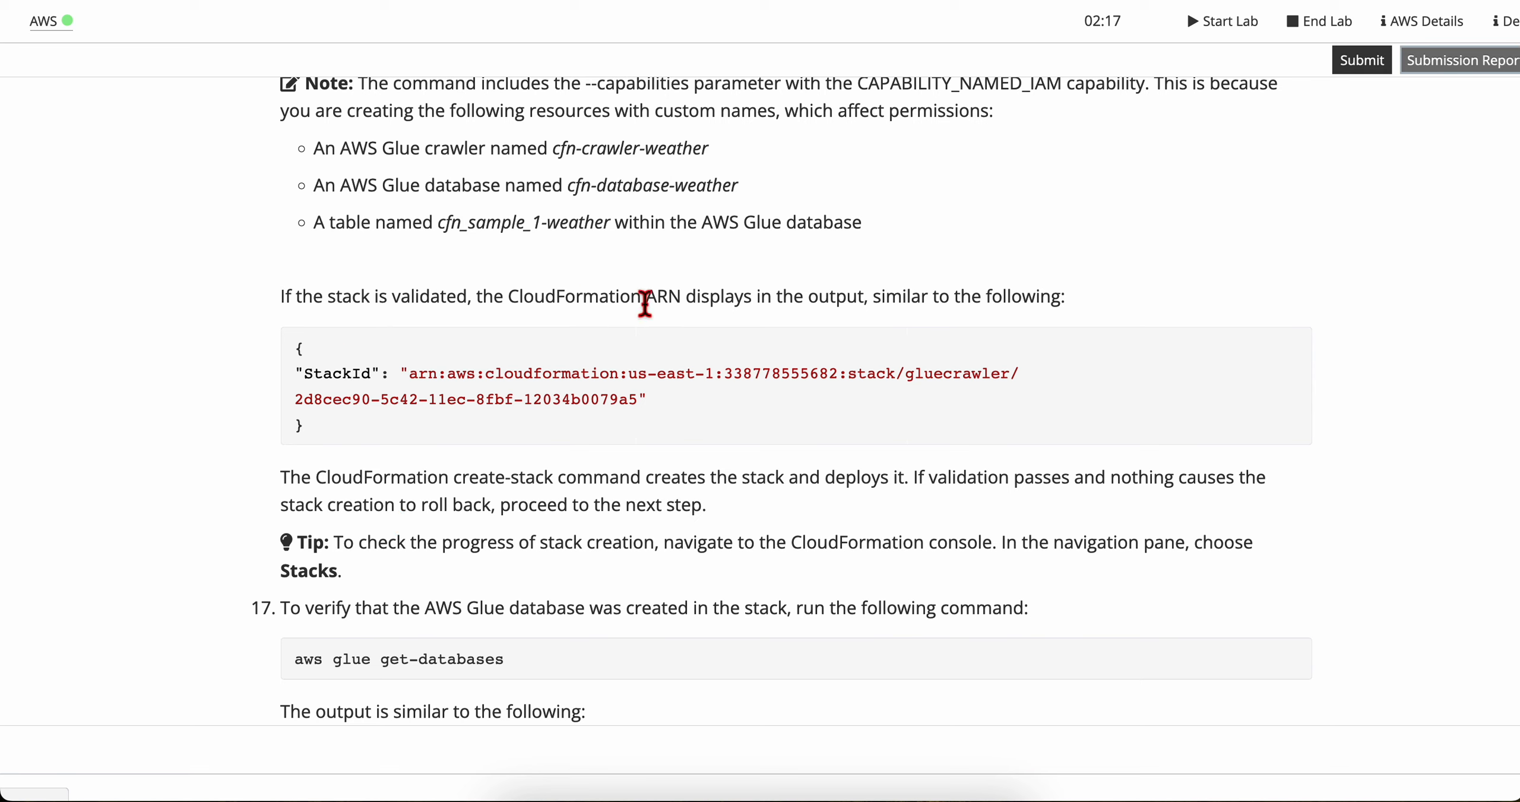
pyautogui.moveTo(645, 304); pyautogui.dragTo(1144, 303)
pyautogui.click(869, 306)
pyautogui.click(1144, 303)
pyautogui.scroll(-2, 429, 400)
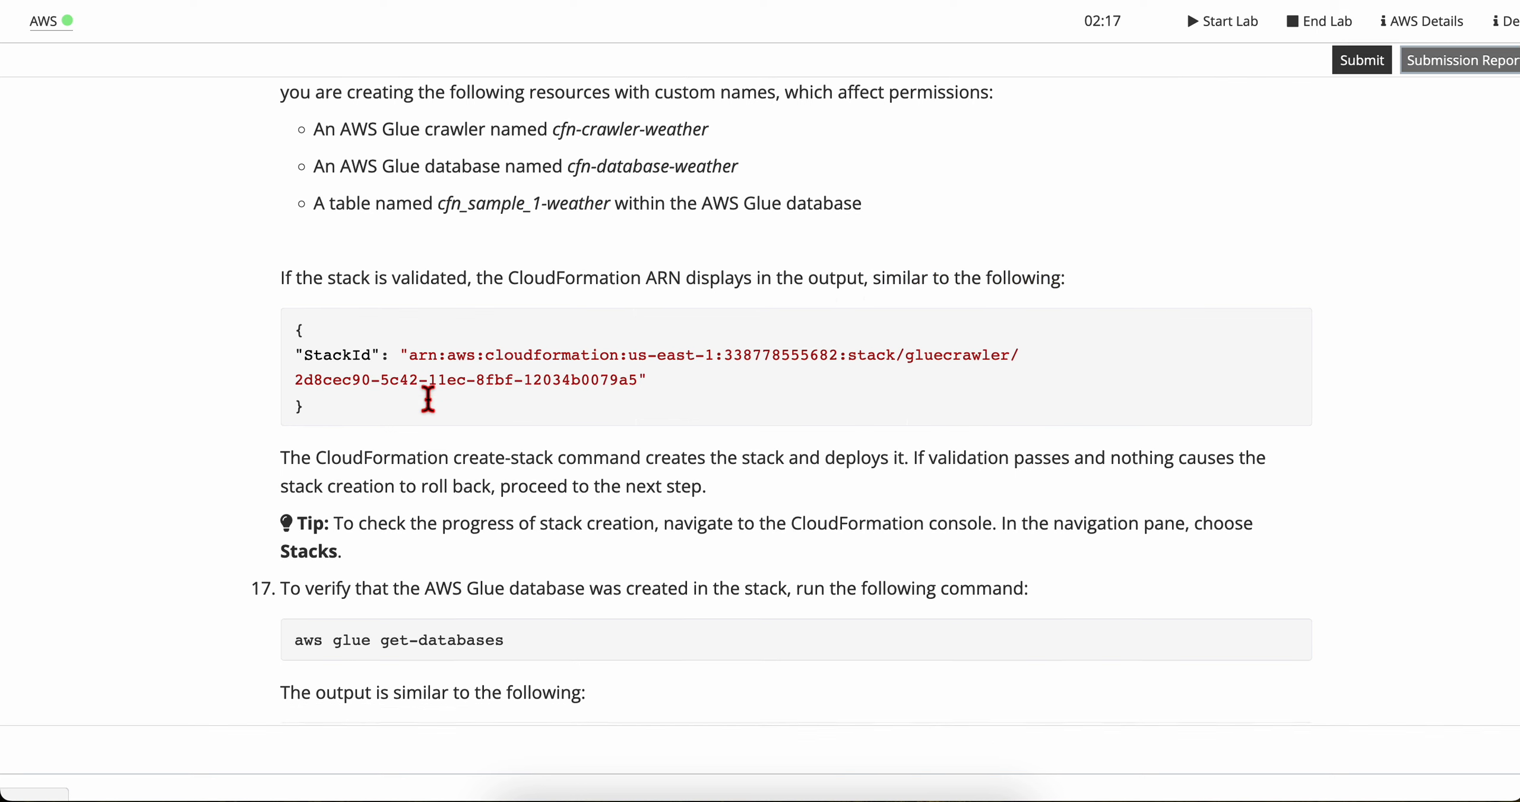
pyautogui.moveTo(296, 324); pyautogui.dragTo(300, 378)
pyautogui.click(330, 500)
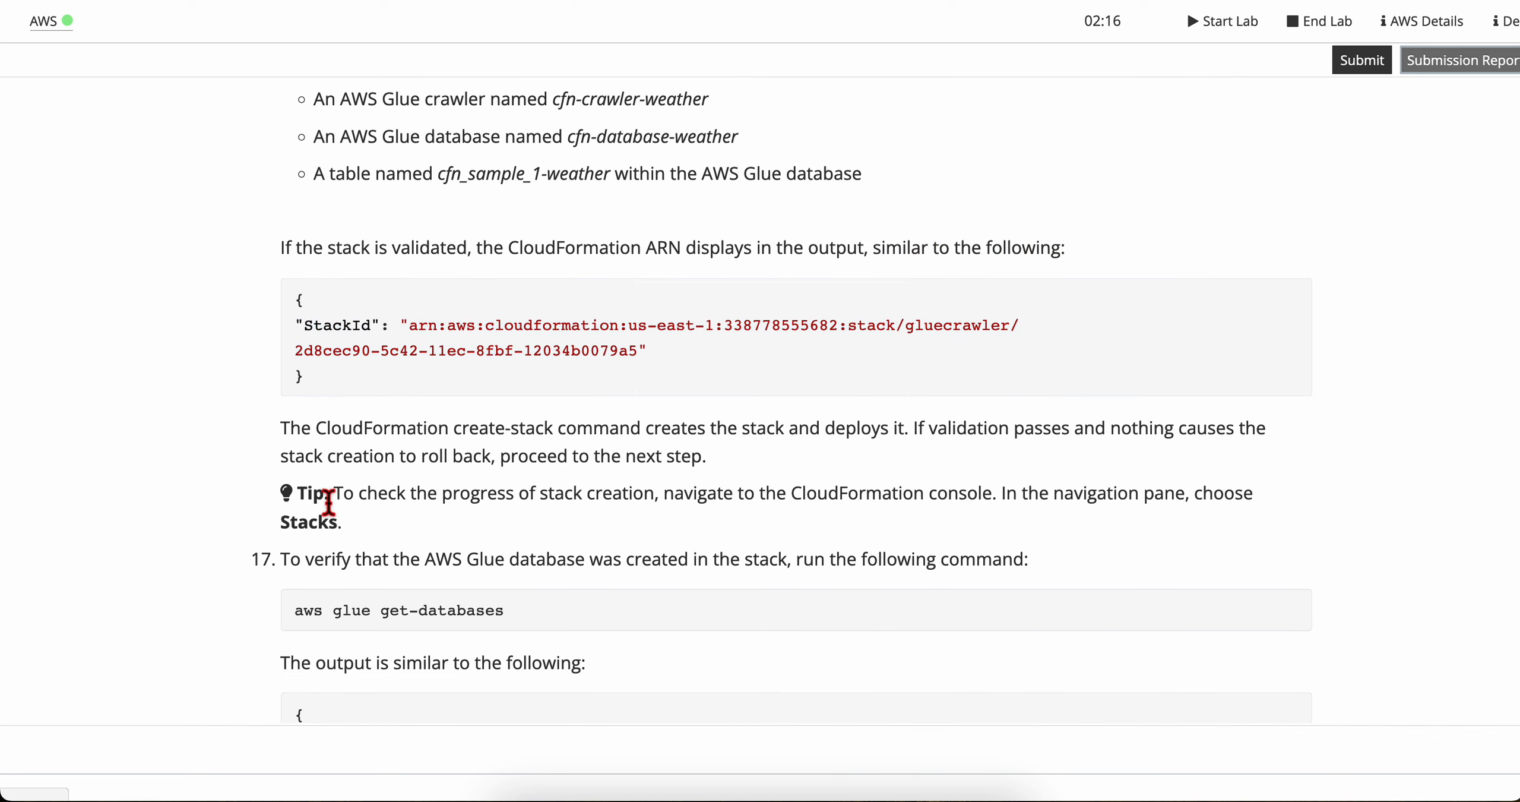
# Step: Read the lab's explanation of how create-stack creates and deploys the stack and when to proceed to the next step
pyautogui.scroll(-2, 329, 452)
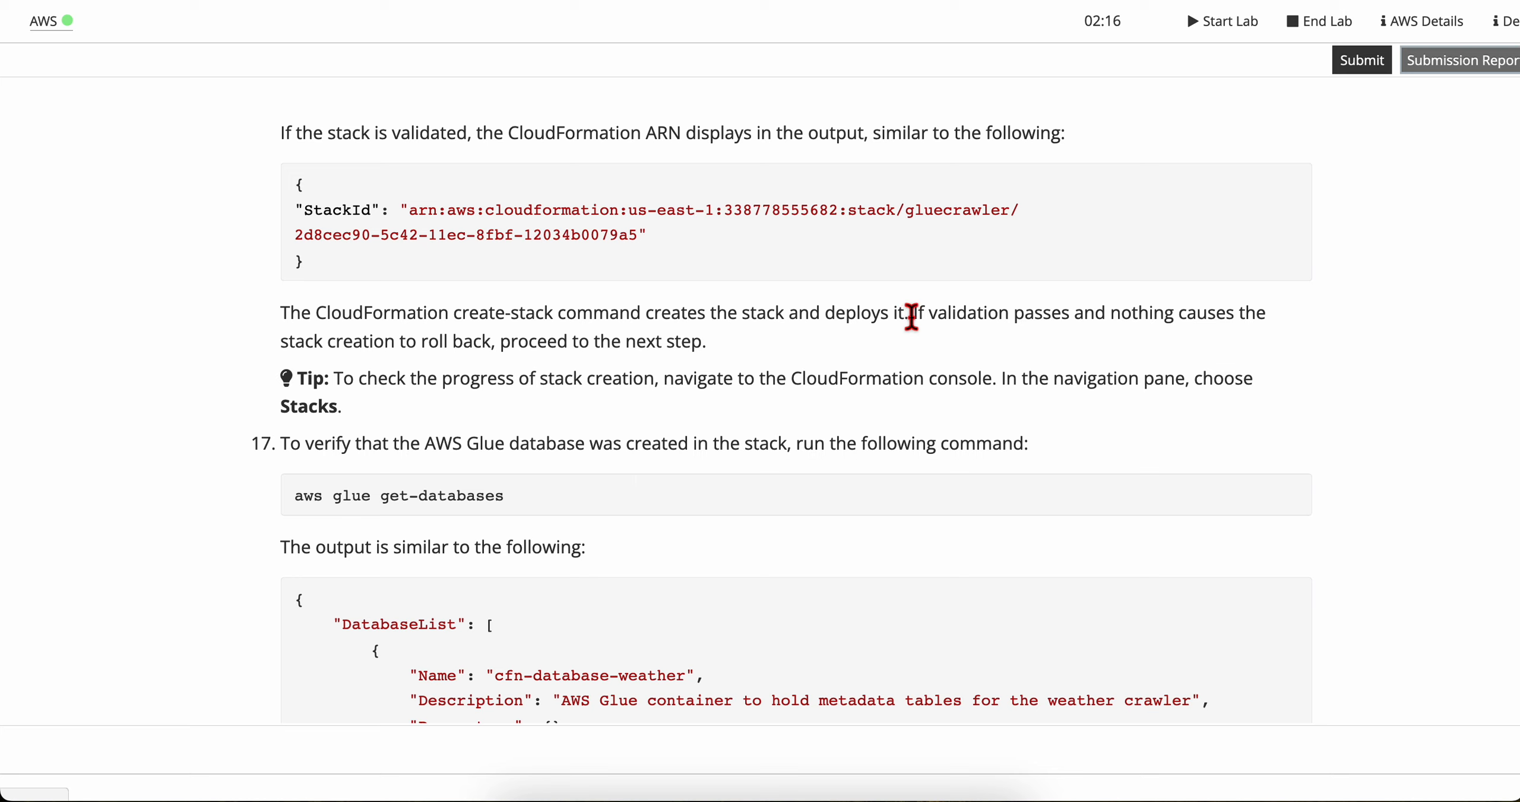
pyautogui.moveTo(909, 314); pyautogui.dragTo(1280, 325)
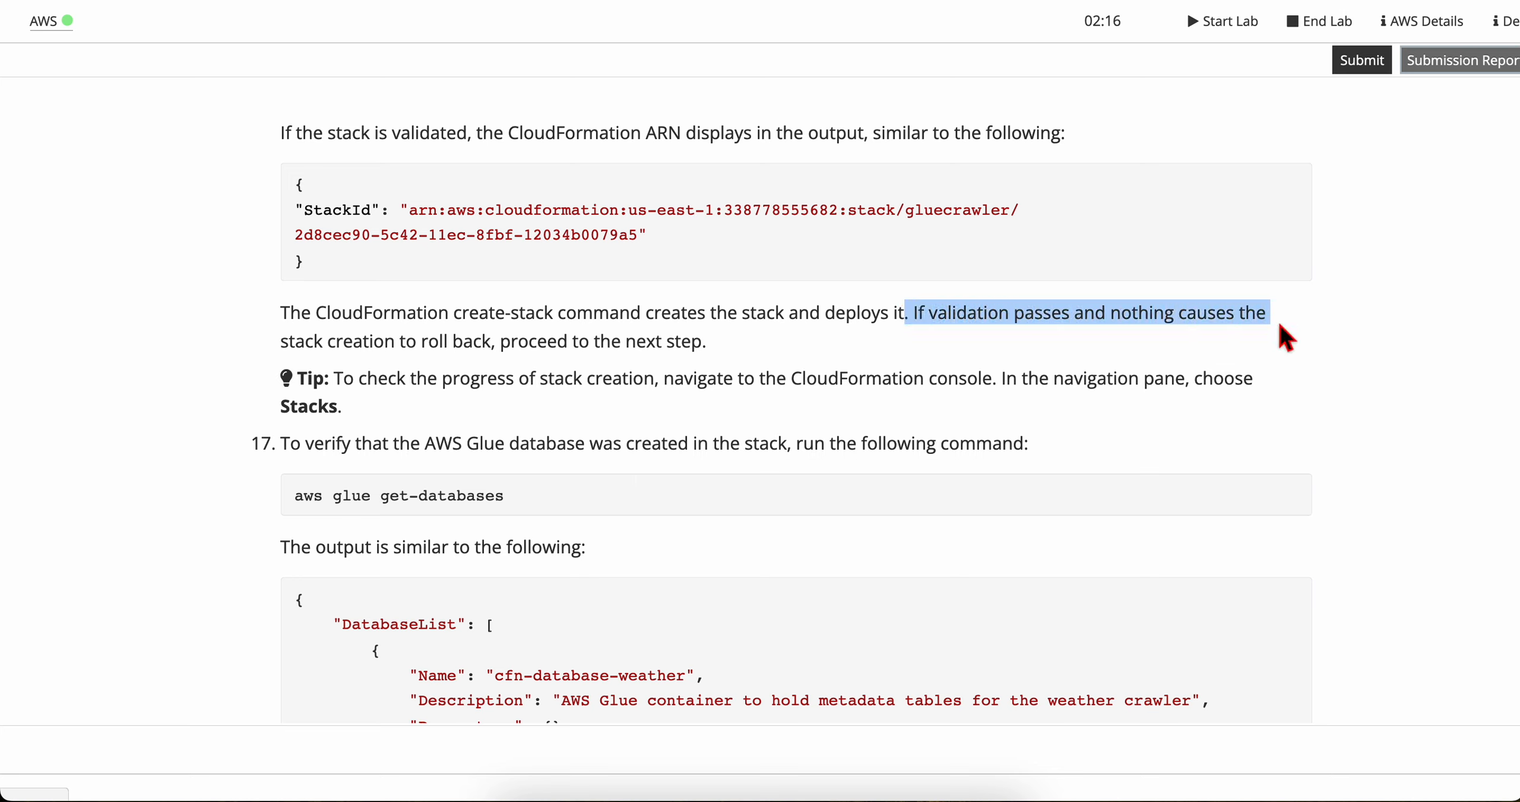
pyautogui.click(1279, 324)
pyautogui.moveTo(915, 316); pyautogui.dragTo(1293, 318)
pyautogui.click(1292, 319)
pyautogui.moveTo(306, 351); pyautogui.dragTo(739, 351)
pyautogui.click(495, 351)
pyautogui.click(739, 350)
pyautogui.scroll(-1, 364, 441)
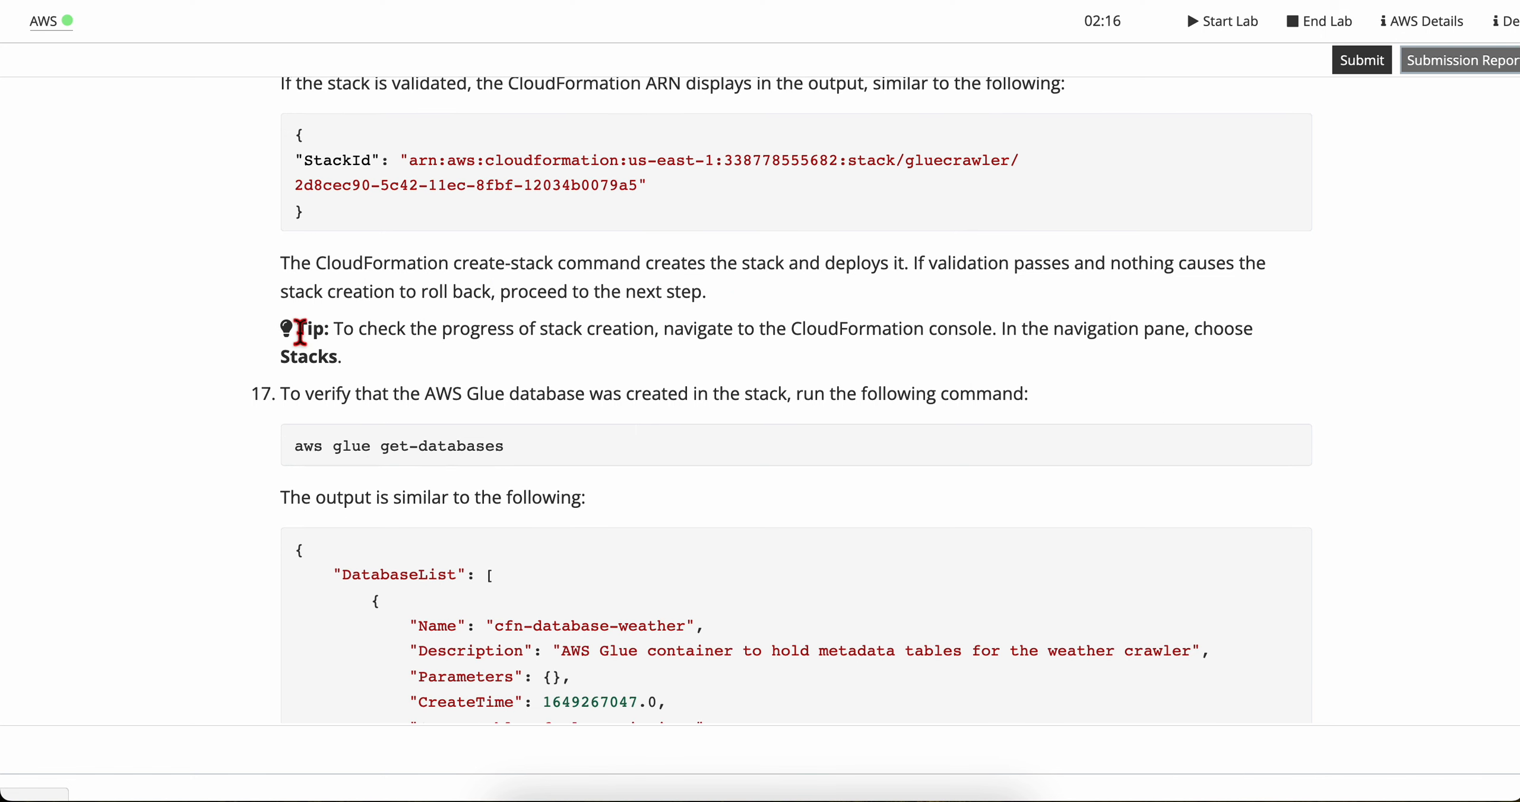
# Step: Read the lab tip on checking stack creation progress under Stacks in the CloudFormation console
pyautogui.moveTo(332, 330); pyautogui.dragTo(594, 359)
pyautogui.click(593, 359)
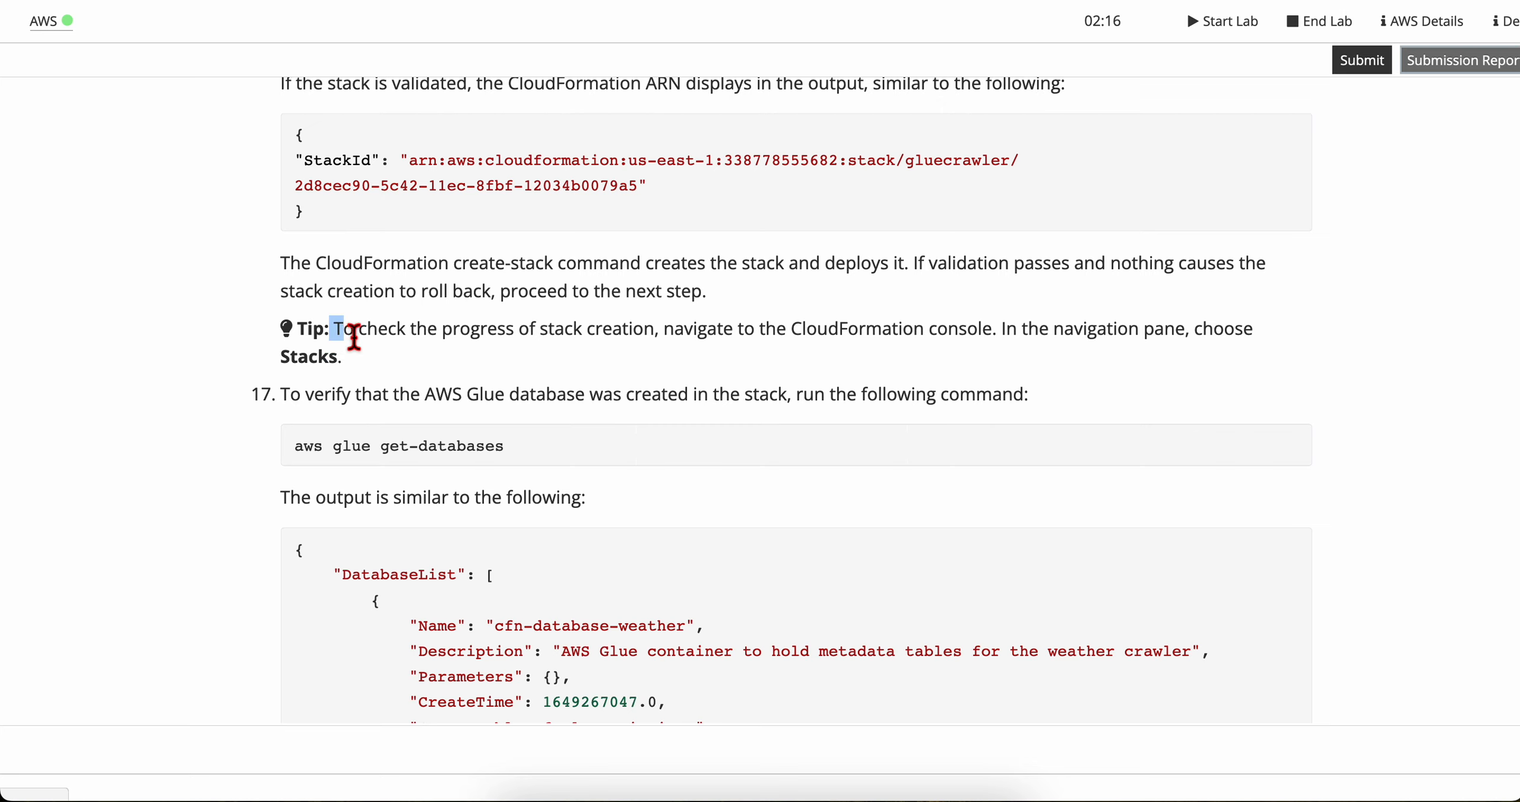
pyautogui.moveTo(341, 340); pyautogui.dragTo(549, 336)
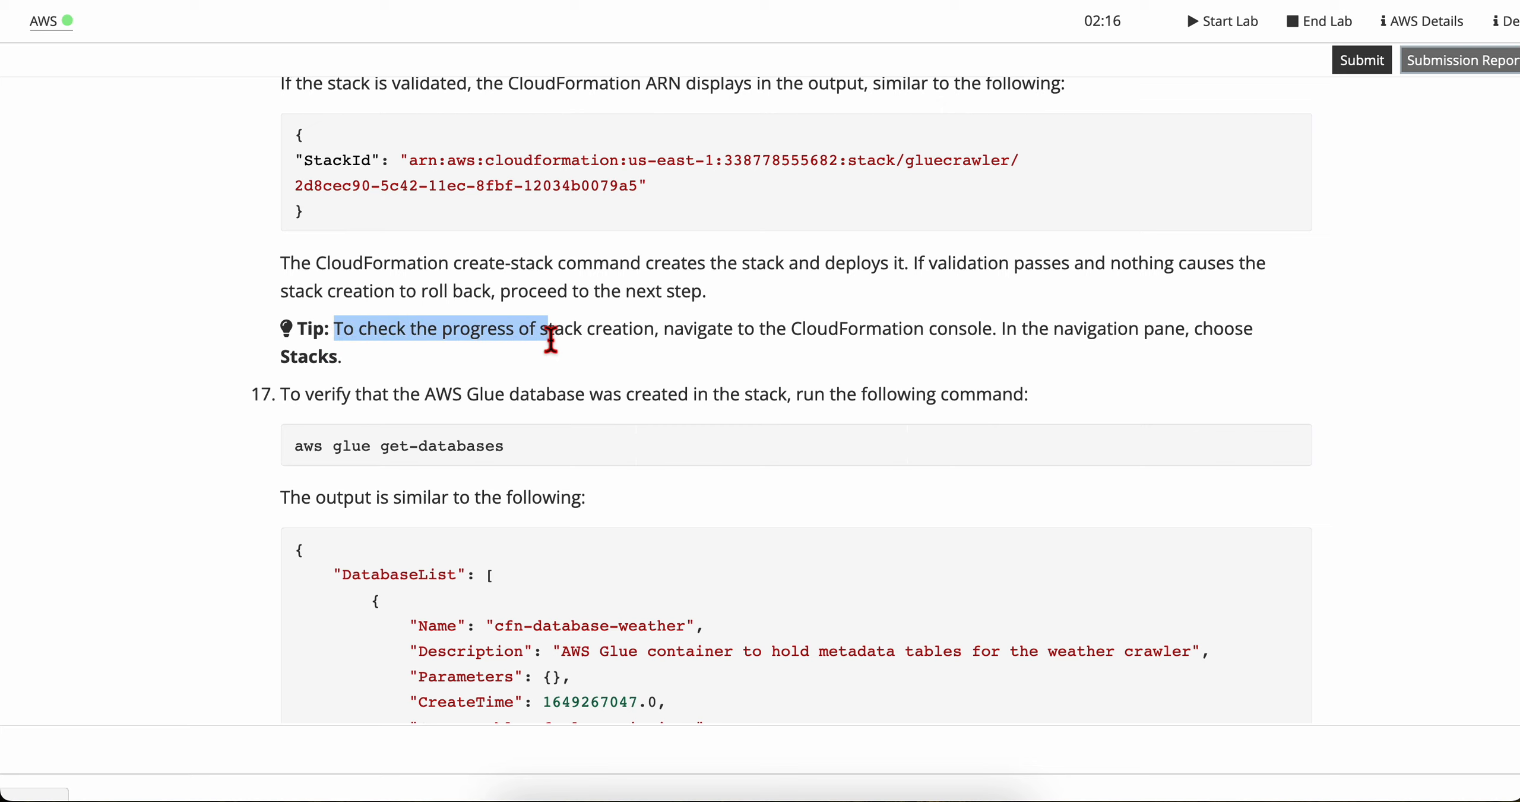
pyautogui.click(538, 340)
pyautogui.scroll(-1, 601, 333)
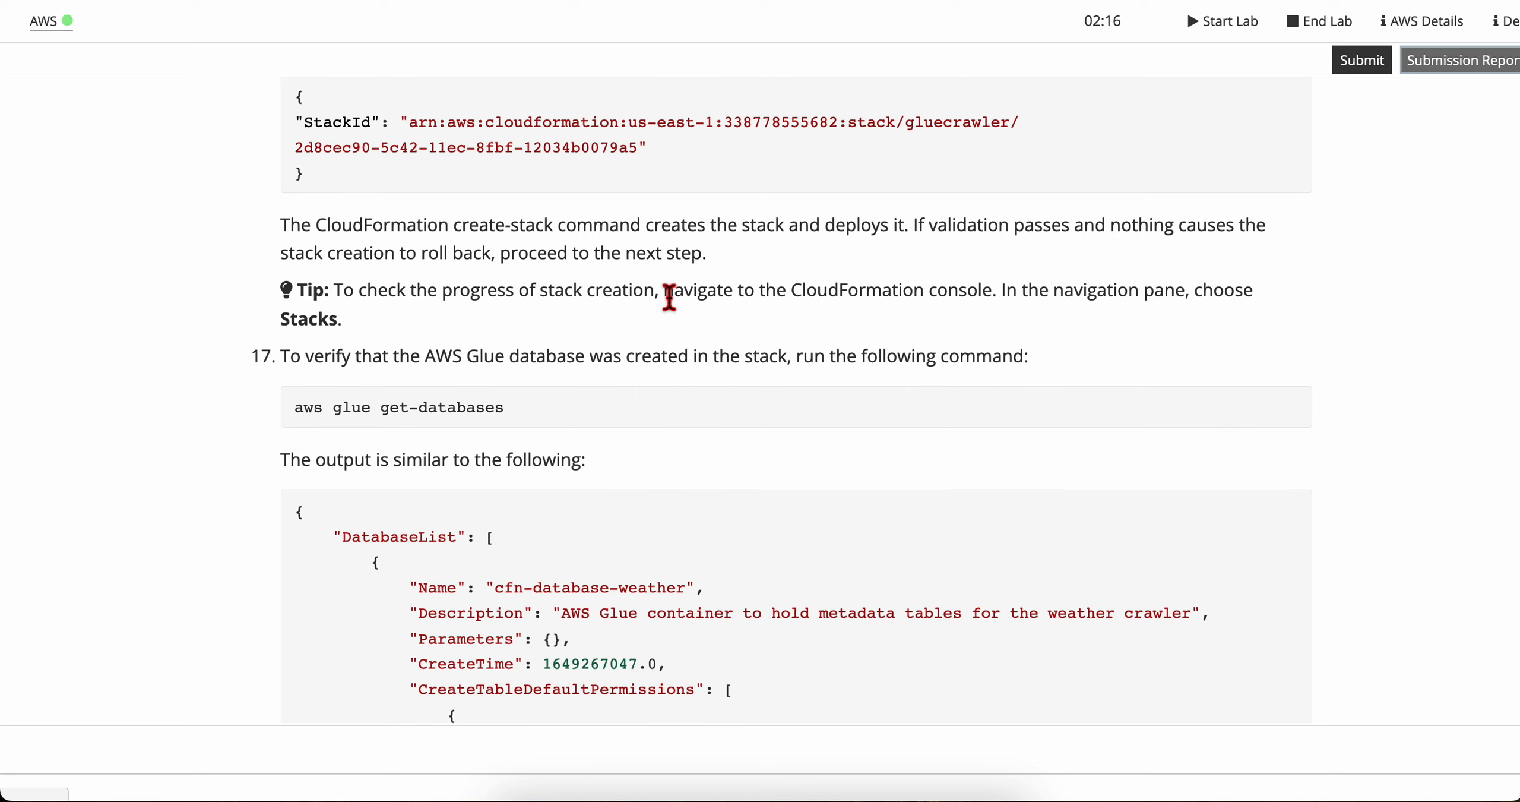
pyautogui.moveTo(665, 291); pyautogui.dragTo(343, 321)
pyautogui.click(991, 300)
pyautogui.click(385, 346)
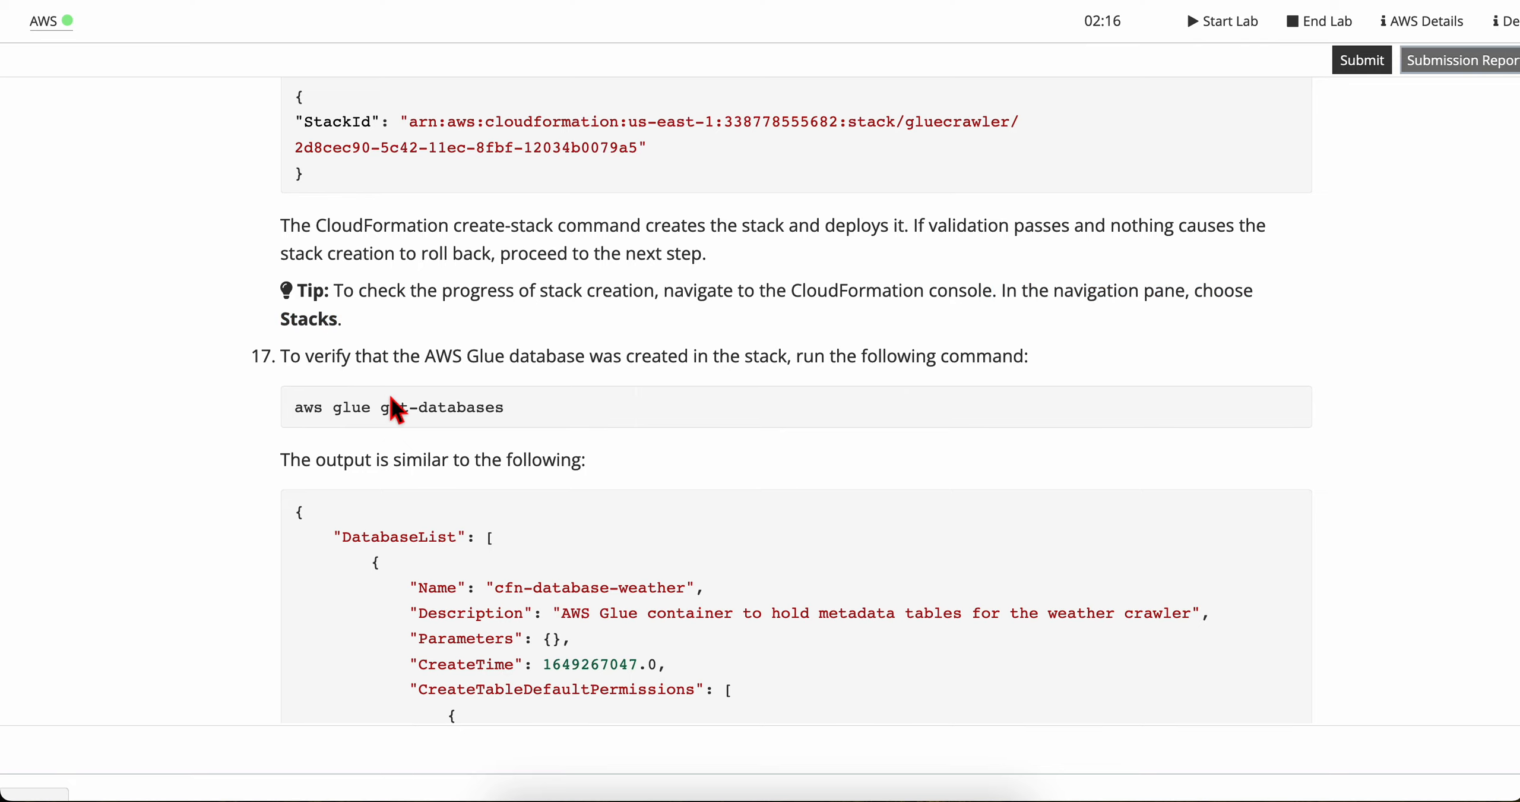
pyautogui.scroll(-1, 392, 408)
pyautogui.scroll(4, 394, 408)
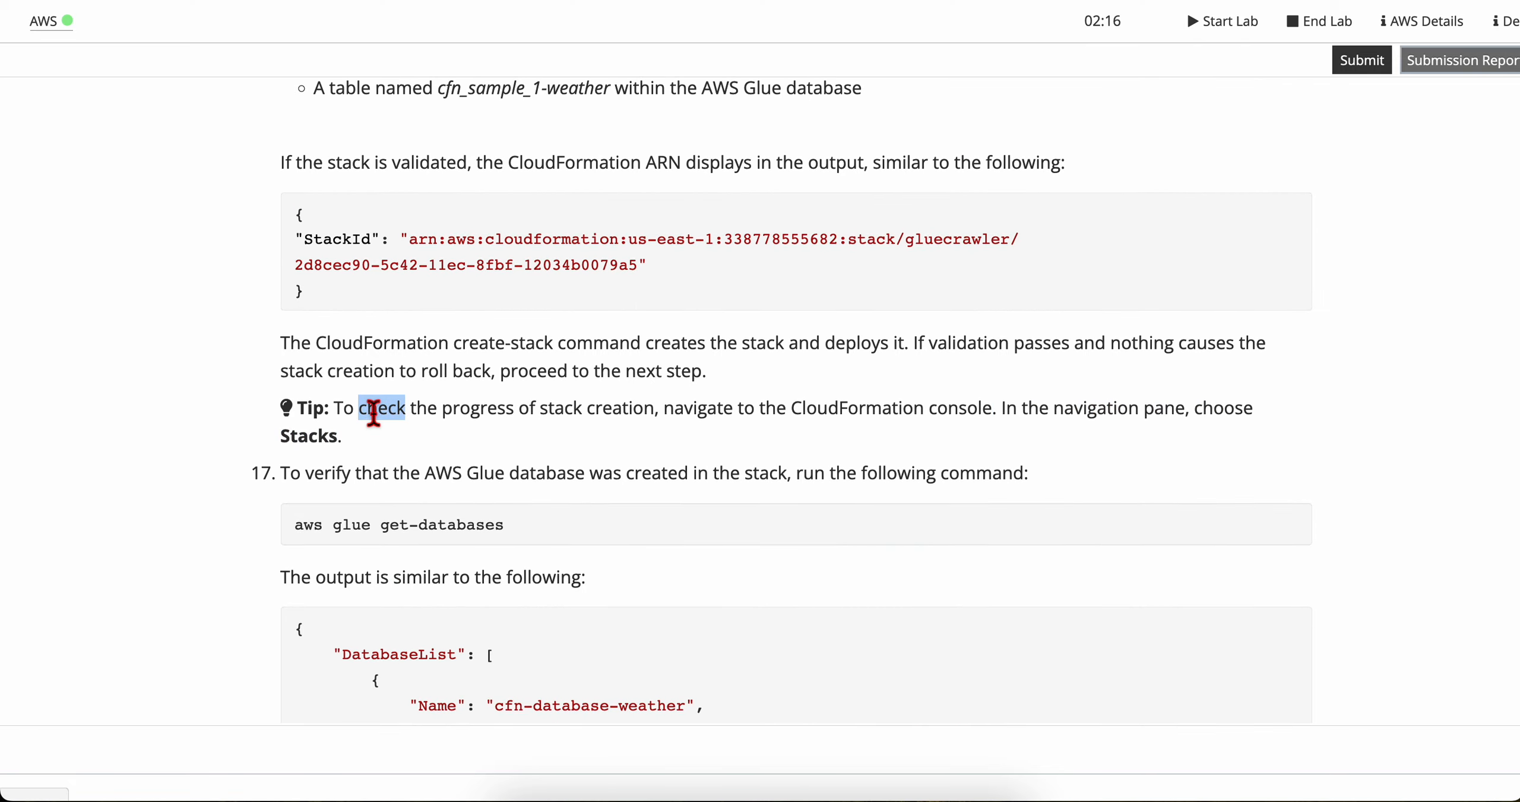
pyautogui.tripleClick(382, 409)
# Step: Check the StackId output of the create-stack command in the Cloud9 terminal, then return to the lab instructions
pyautogui.hotkey('ctrl', 'Right')
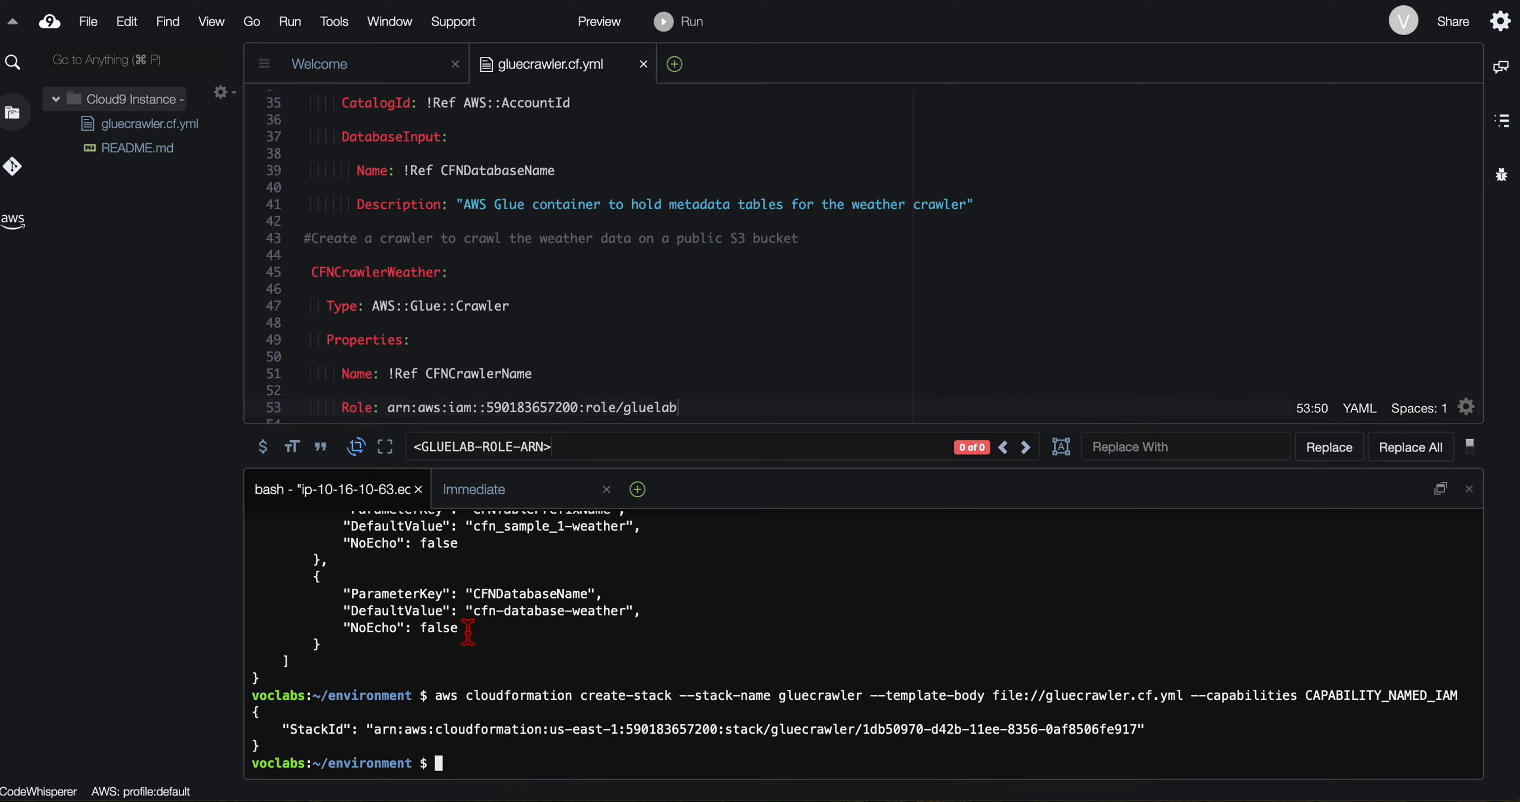
pyautogui.moveTo(291, 742); pyautogui.dragTo(541, 742)
pyautogui.hotkey('ctrl', 'Left')
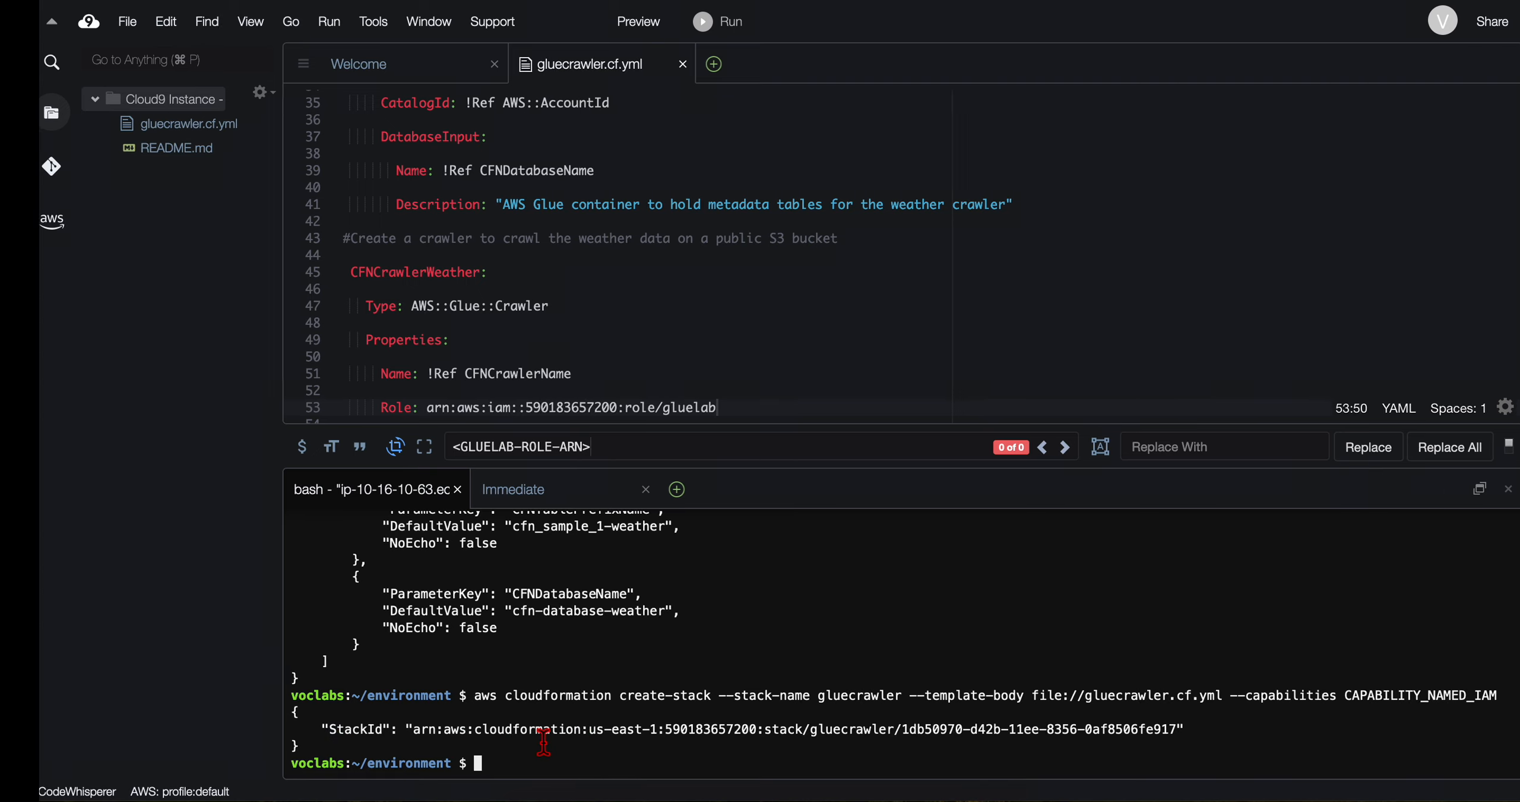
# Step: Copy the step 17 database verification command from the lab and run aws glue get-databases in the Cloud9 terminal
pyautogui.scroll(-2, 528, 539)
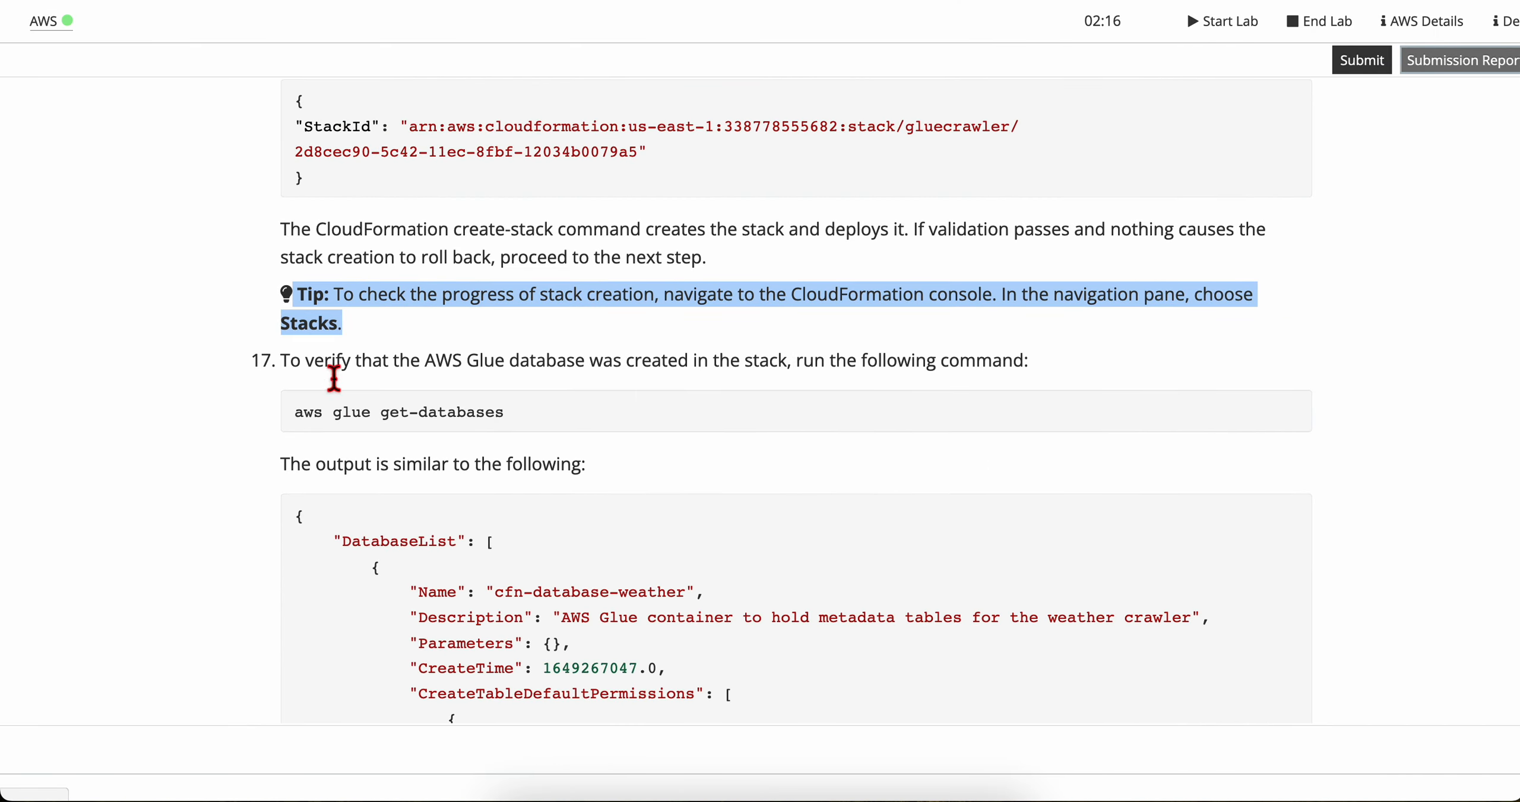
pyautogui.tripleClick(322, 361)
pyautogui.tripleClick(477, 366)
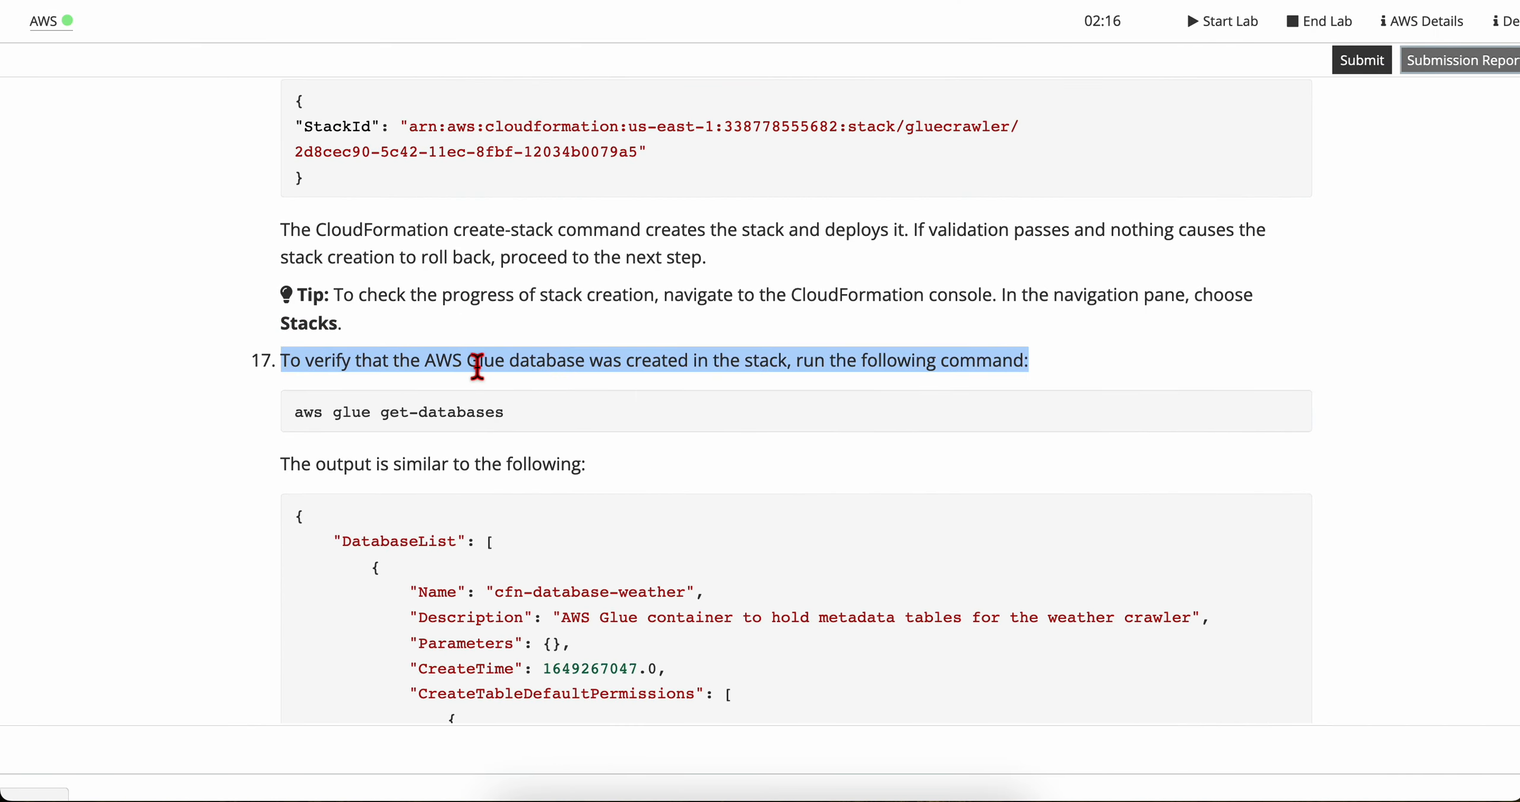
pyautogui.tripleClick(526, 420)
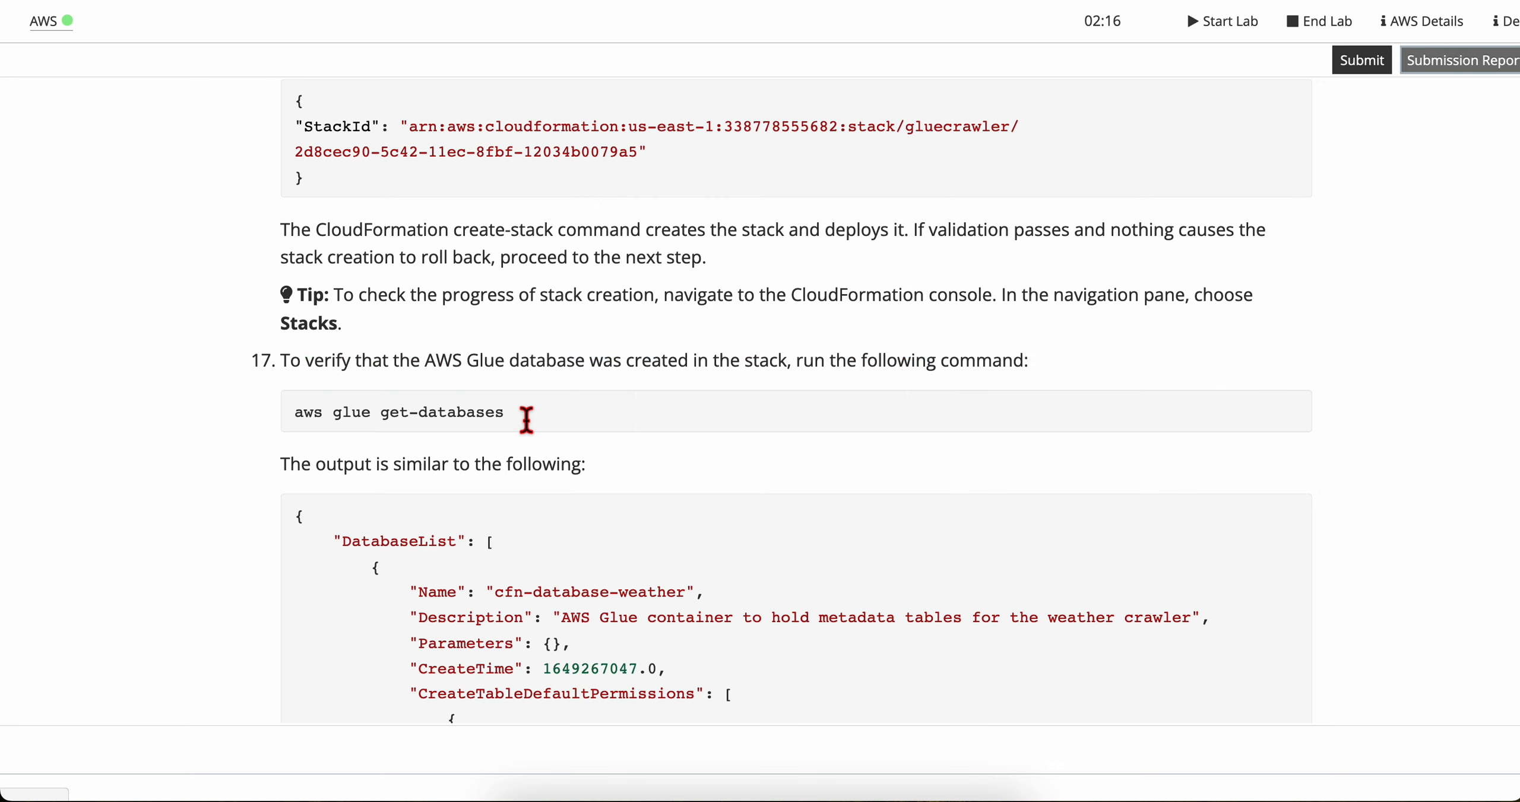
pyautogui.press('super+c')
pyautogui.hotkey('ctrl', 'Right')
pyautogui.click(509, 765)
pyautogui.press('super+v')
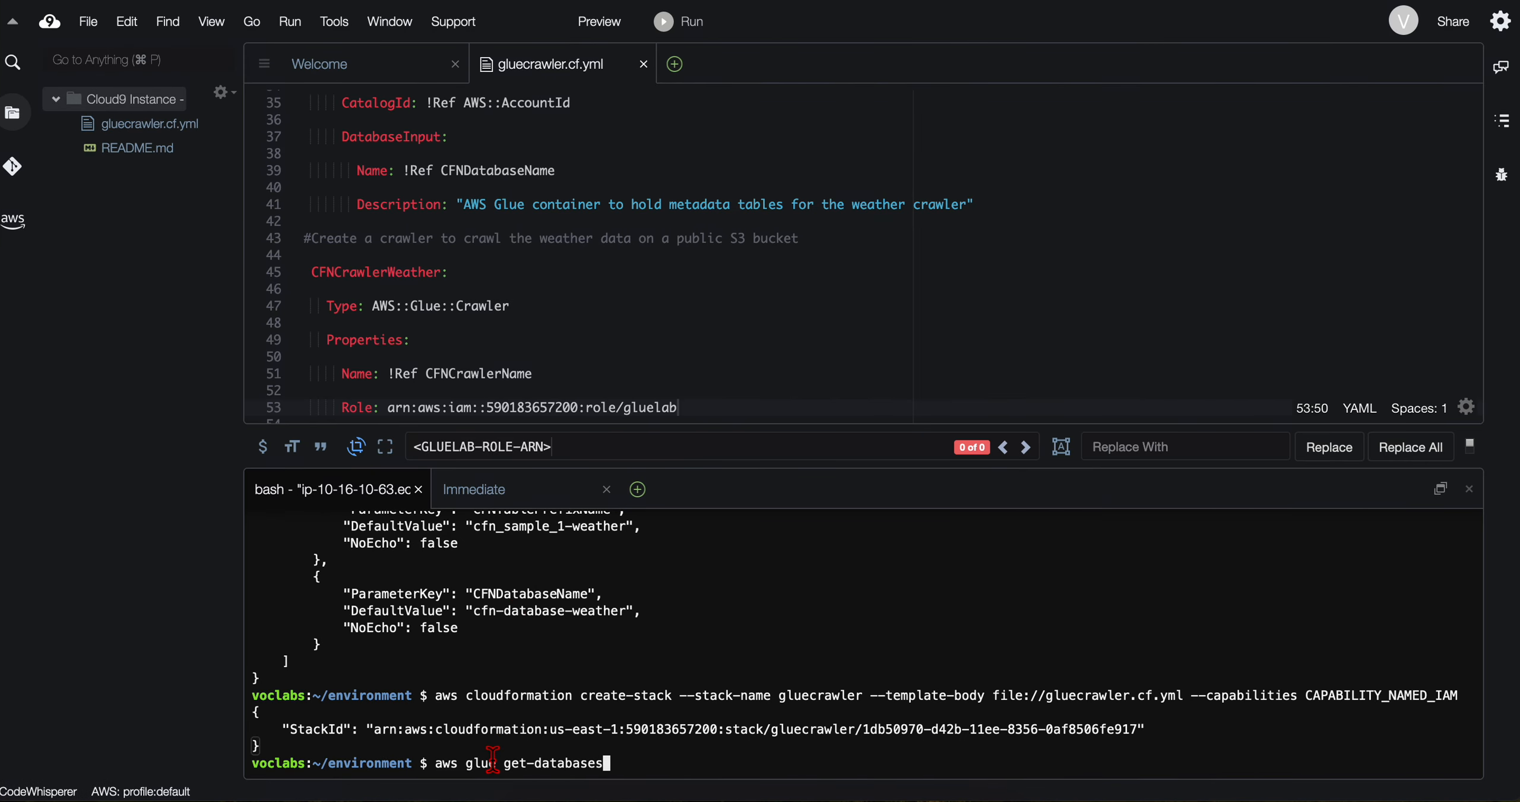
pyautogui.press('Return')
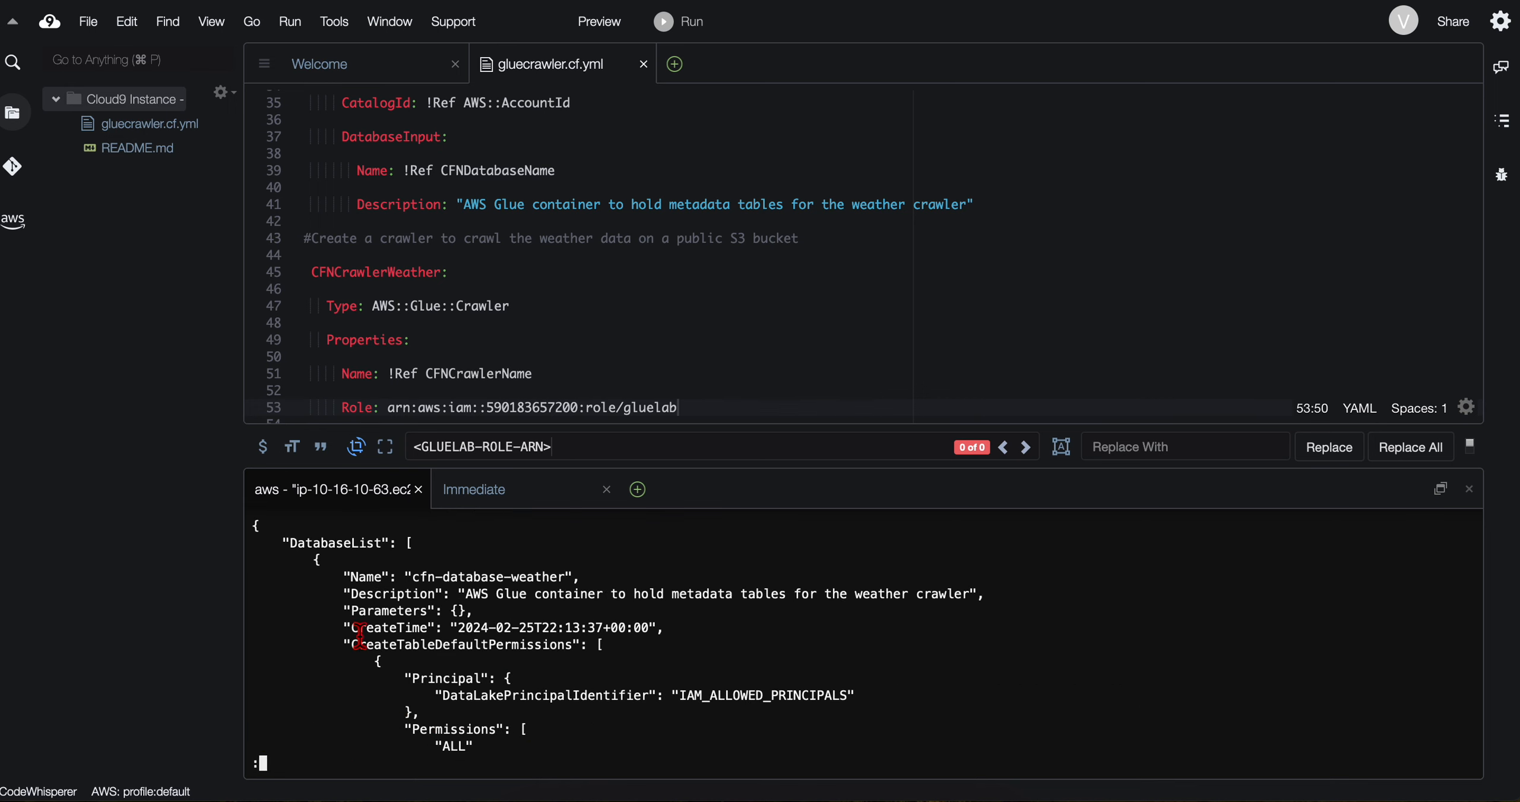
# Step: Examine the returned Glue database list and compare it with the lab's sample output for step 17
pyautogui.moveTo(274, 541); pyautogui.dragTo(492, 694)
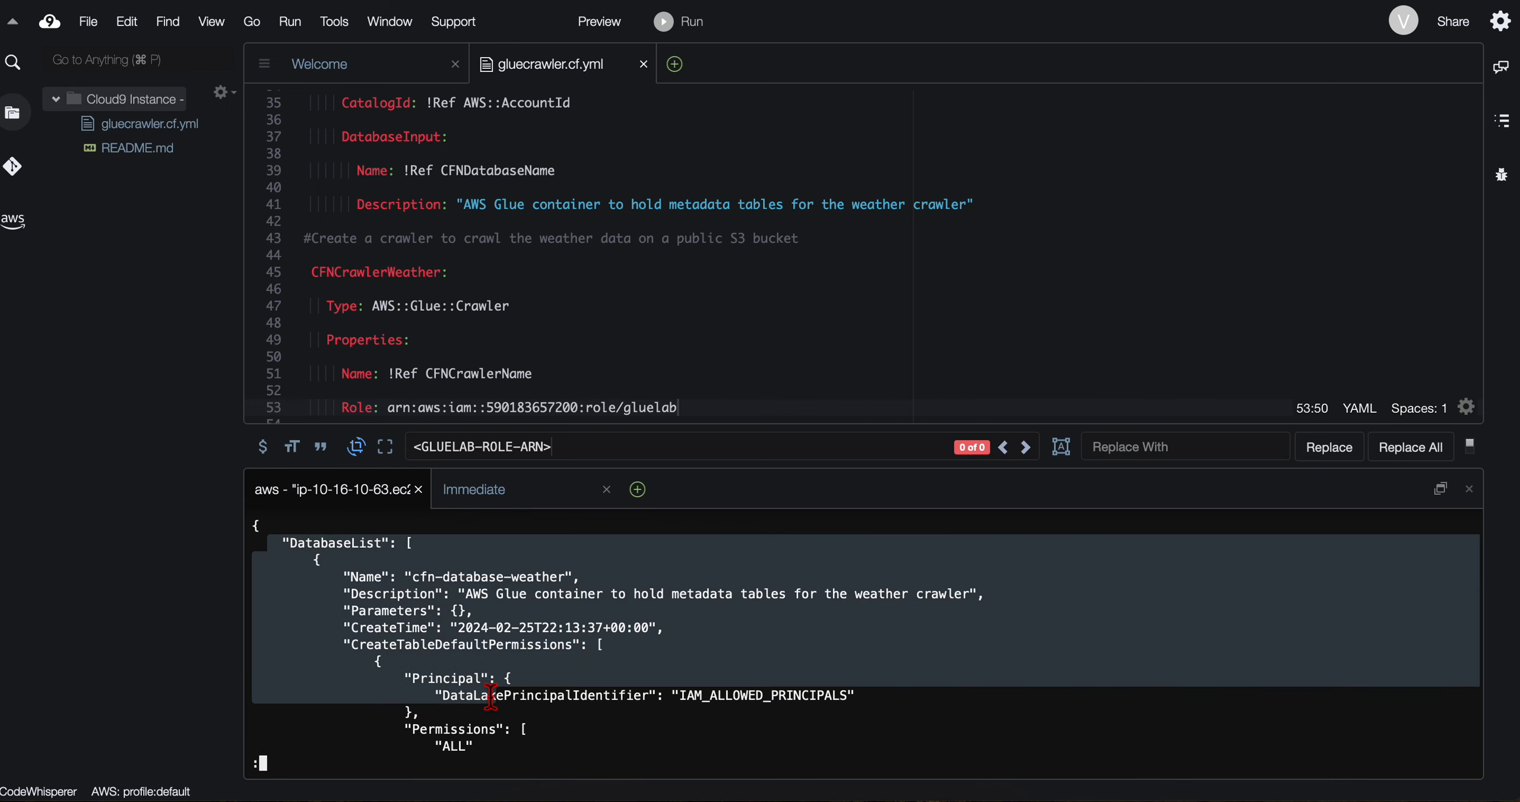
pyautogui.click(492, 695)
pyautogui.scroll(-5, 492, 695)
pyautogui.hotkey('ctrl', 'Left')
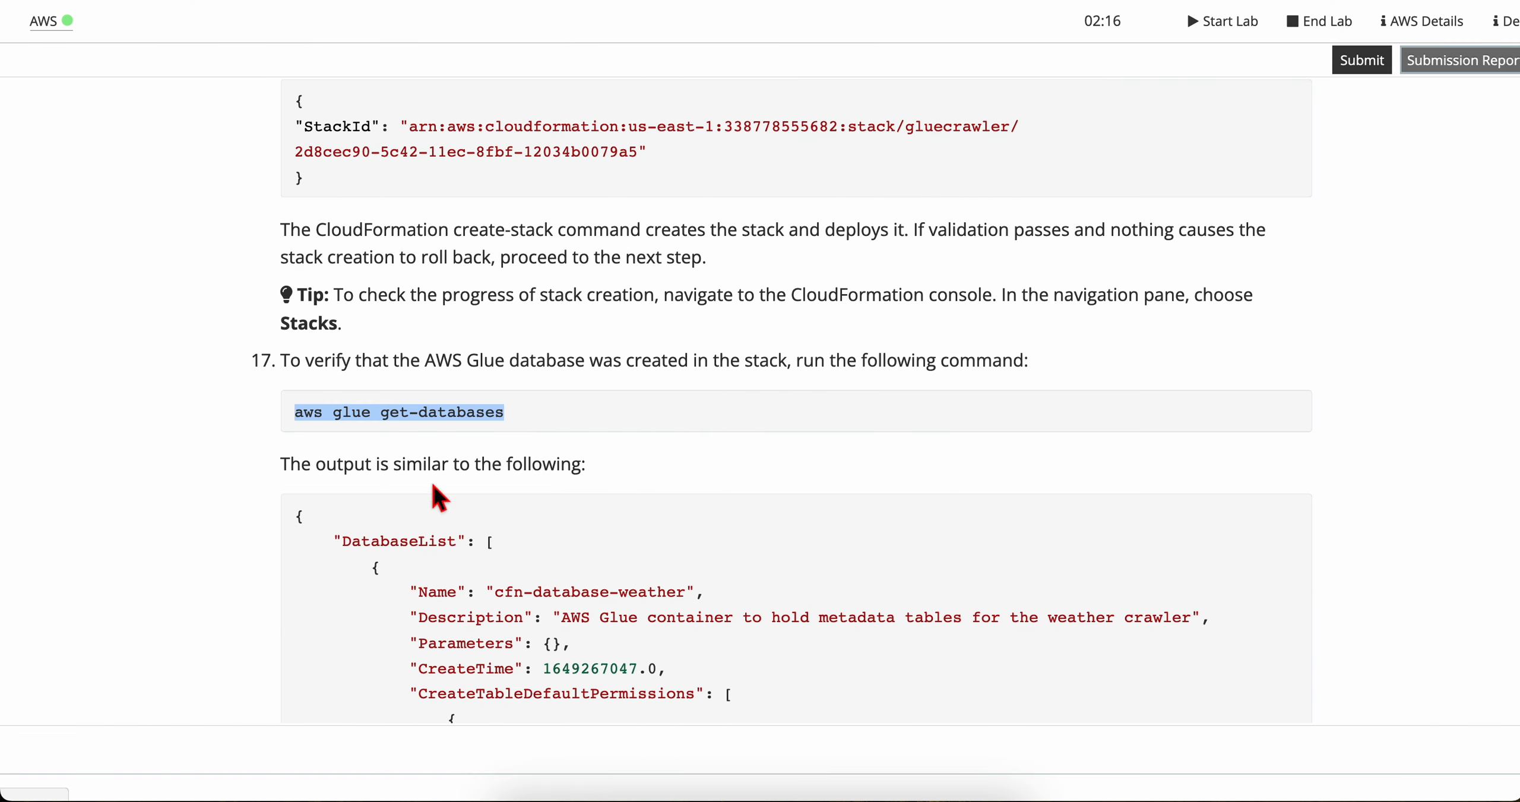
pyautogui.click(368, 496)
pyautogui.scroll(-3, 367, 510)
pyautogui.moveTo(299, 303); pyautogui.dragTo(628, 313)
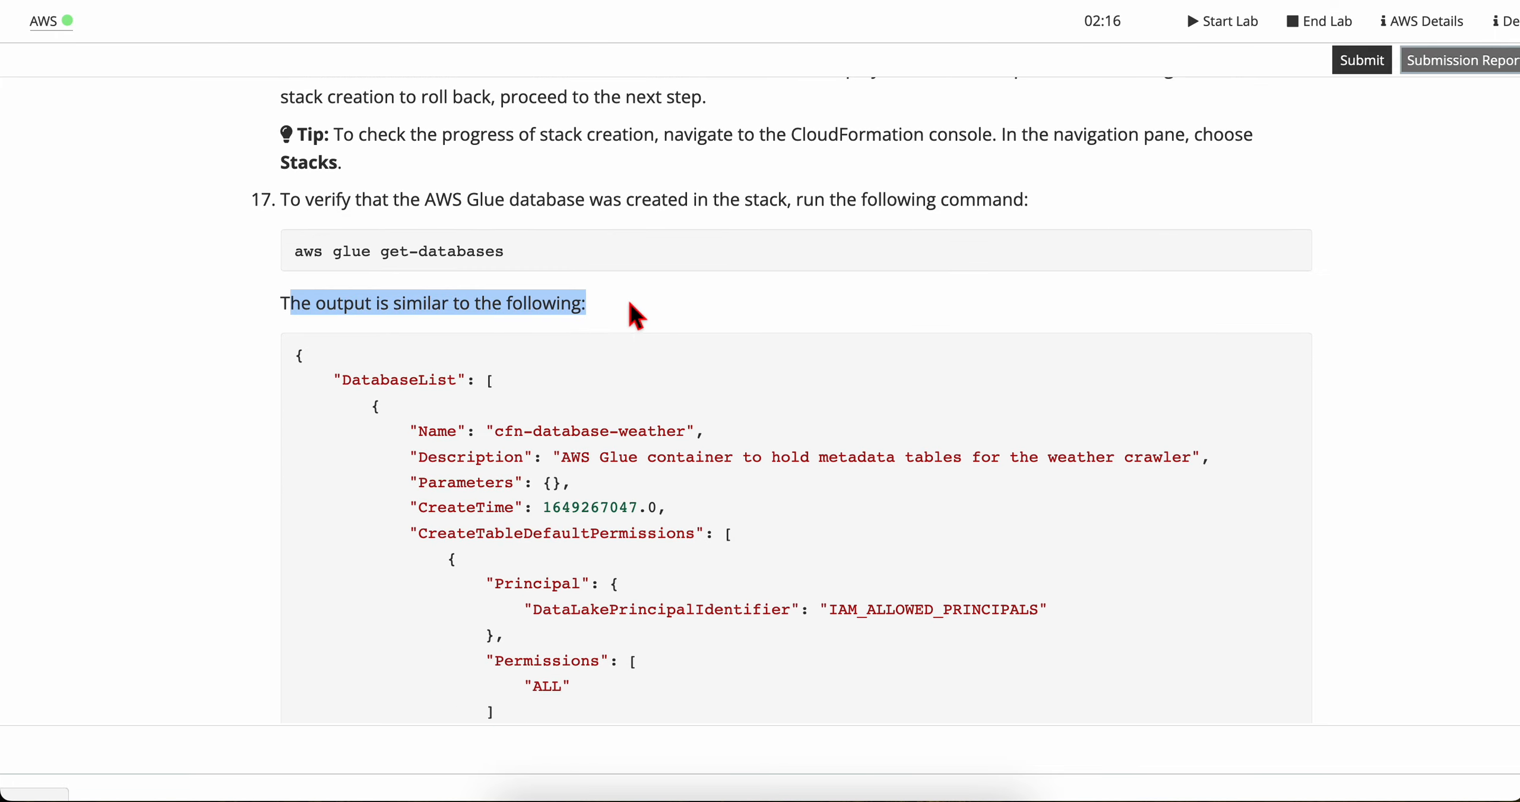
pyautogui.click(634, 315)
# Step: Copy the step 18 crawler verification command, exit the database output, and run aws glue list-crawlers in the Cloud9 terminal
pyautogui.scroll(-8, 462, 555)
pyautogui.scroll(-8, 511, 525)
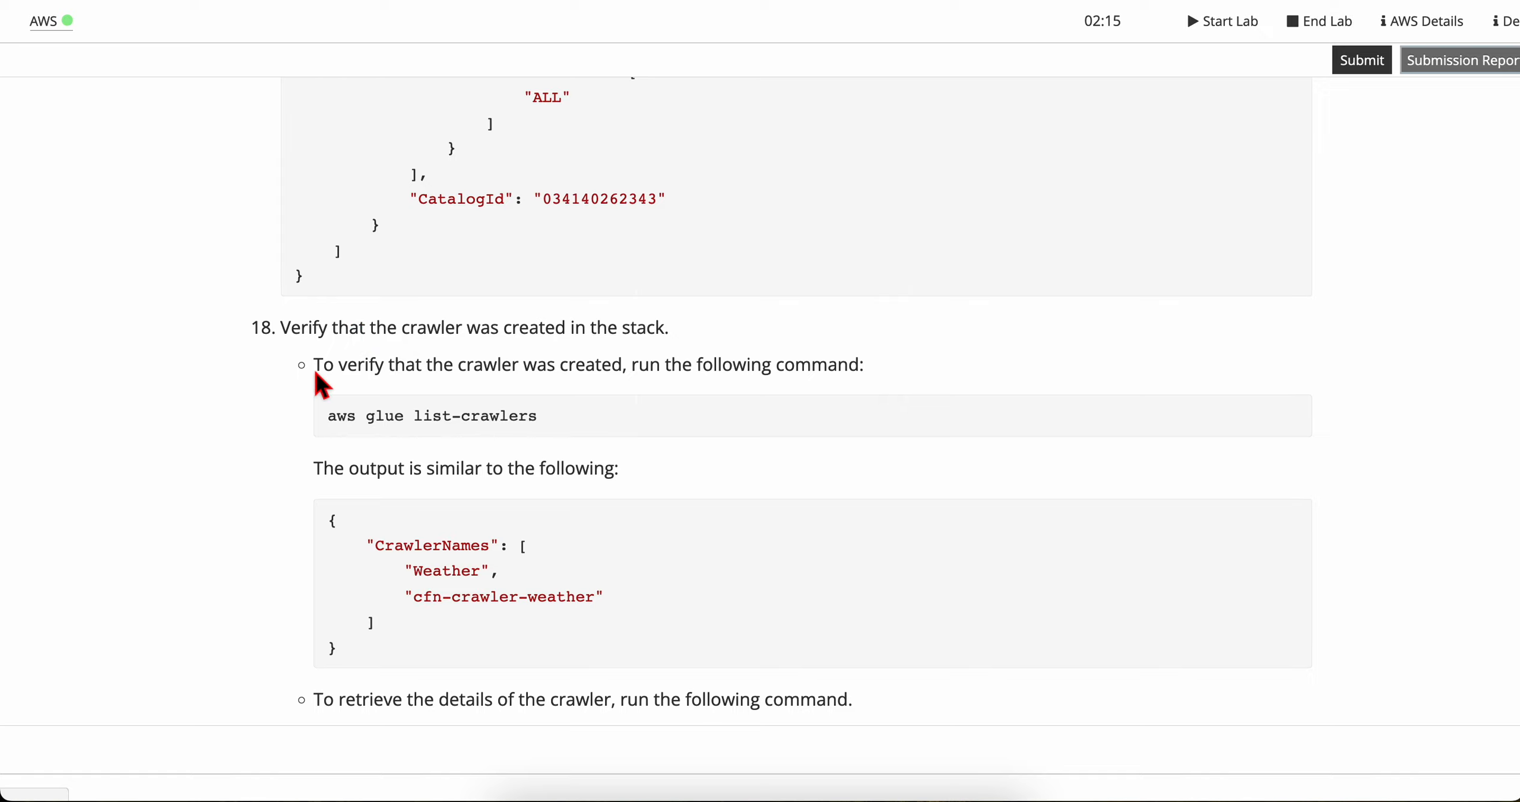
pyautogui.tripleClick(329, 373)
pyautogui.click(397, 376)
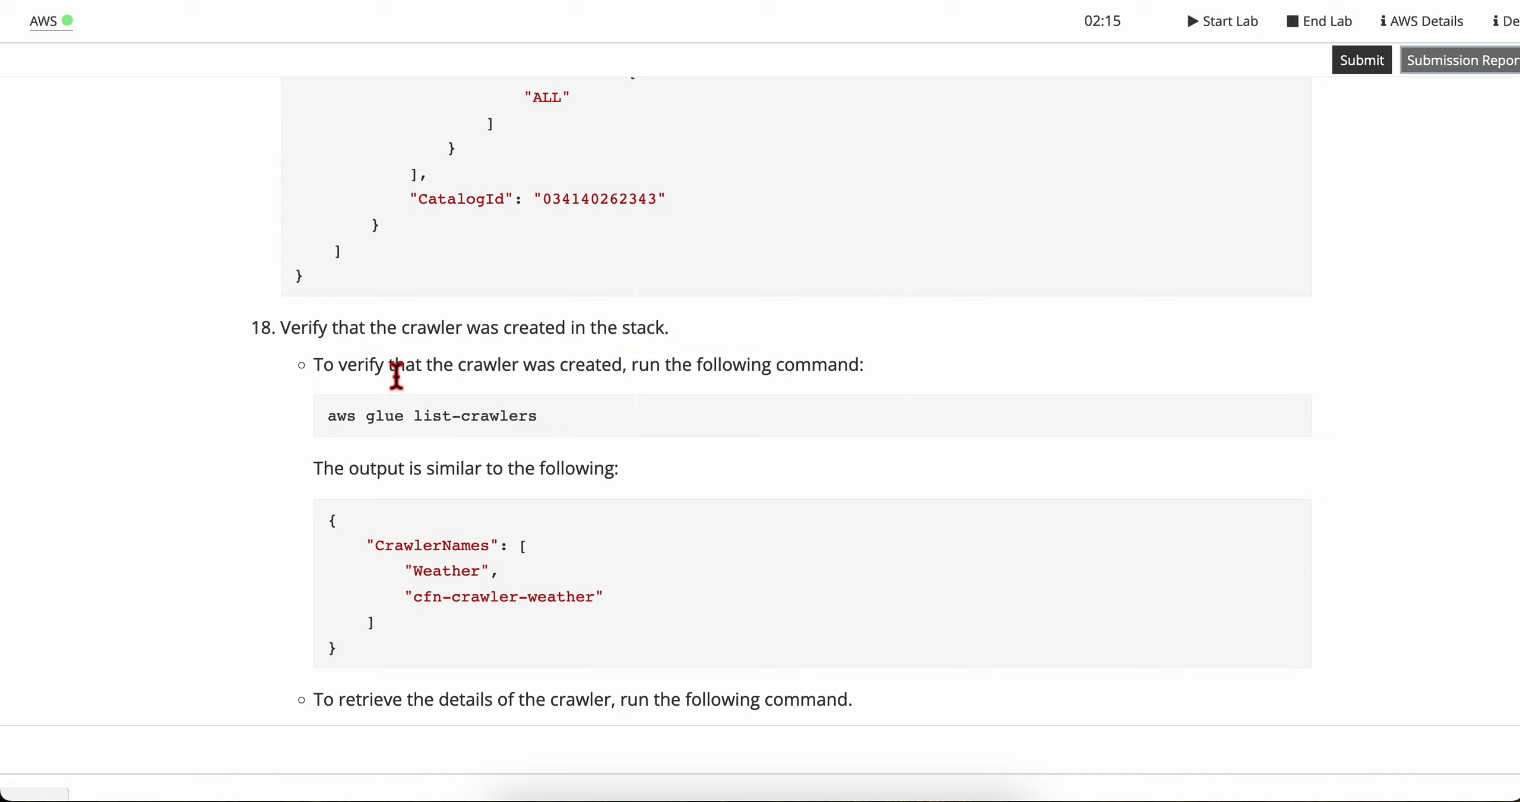
pyautogui.tripleClick(410, 431)
pyautogui.press('super+Tab')
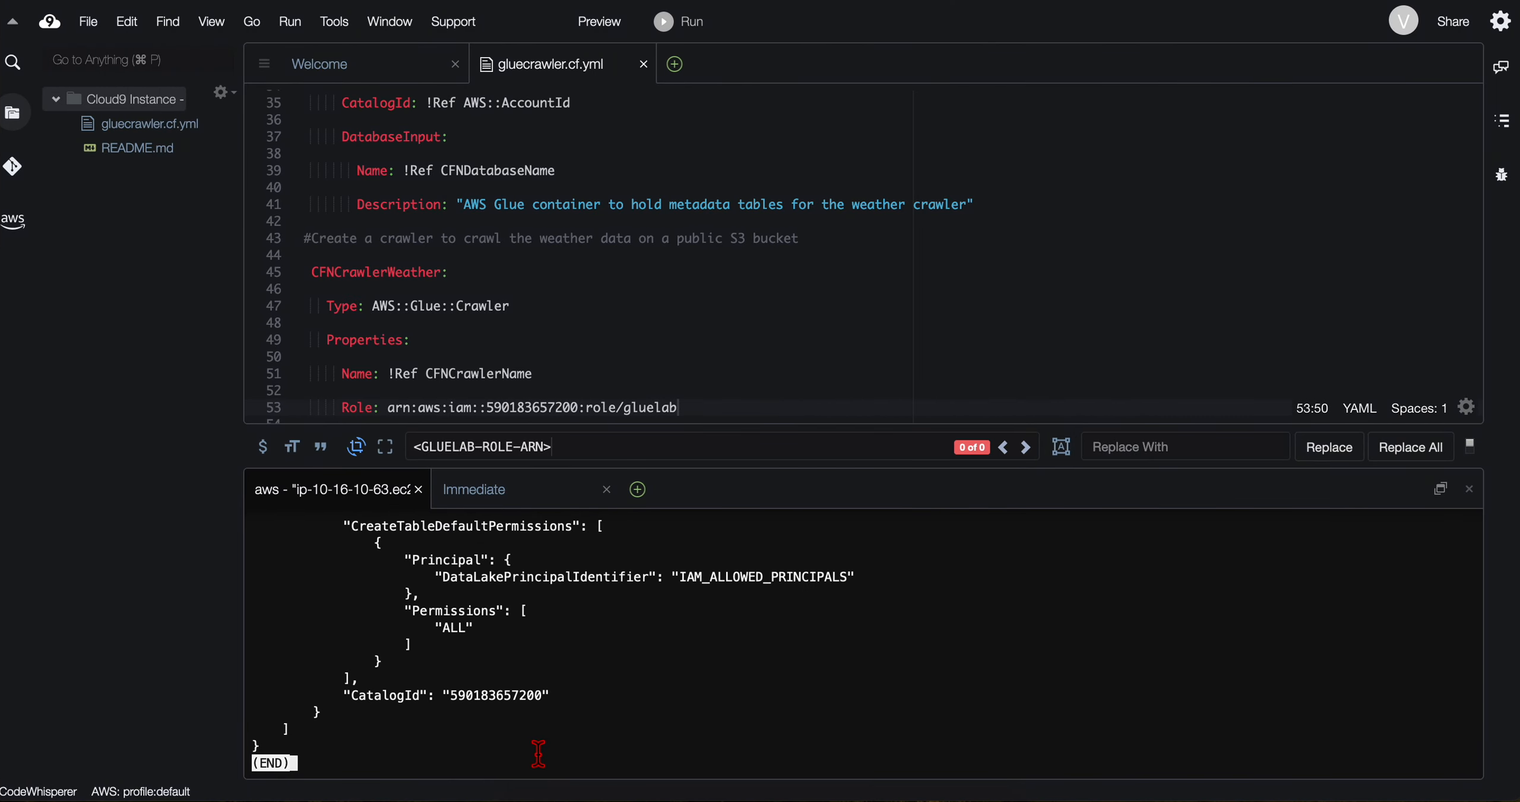
pyautogui.press('q')
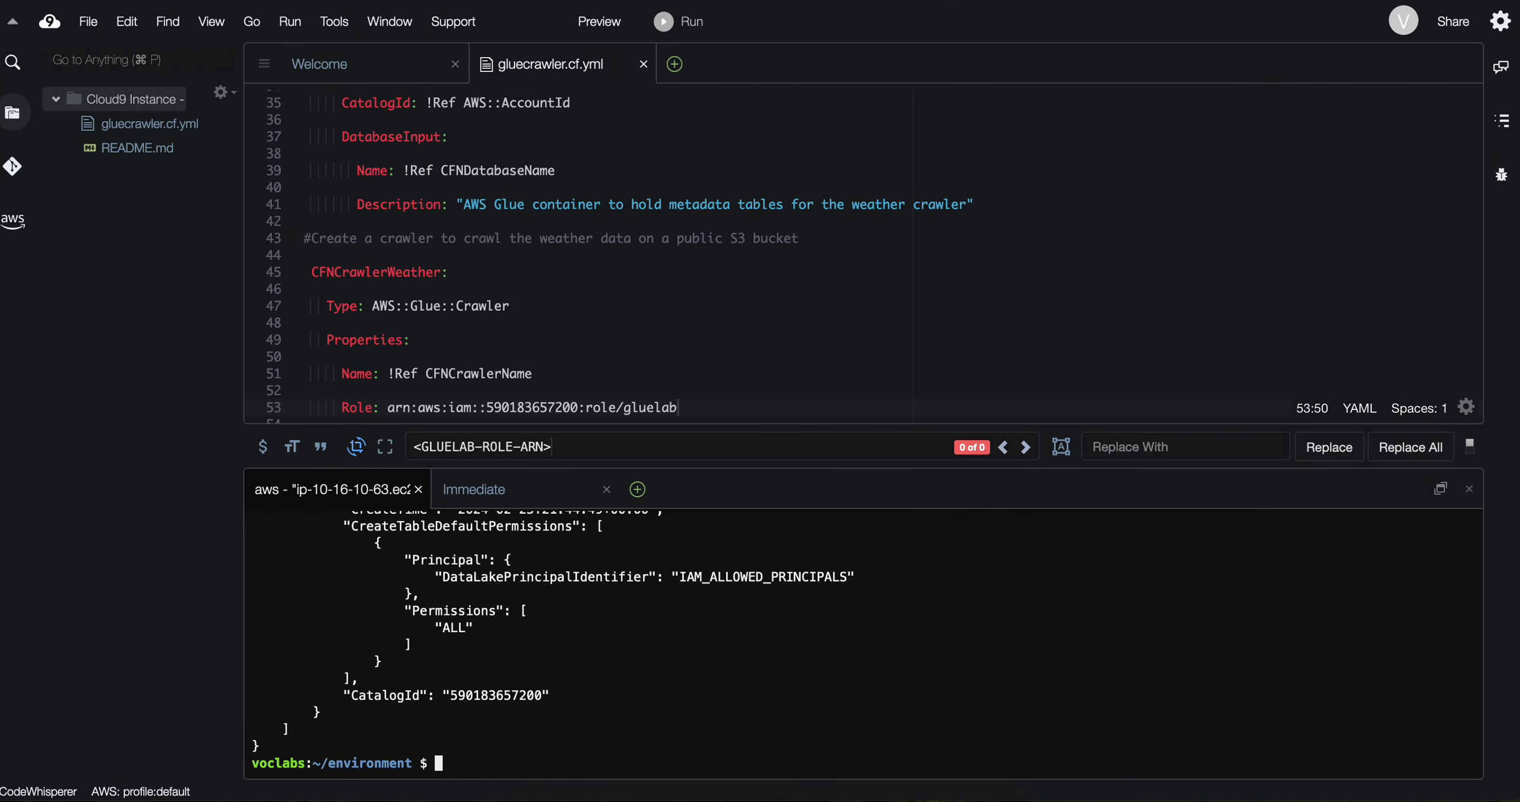
pyautogui.press('super+v')
pyautogui.press('Return')
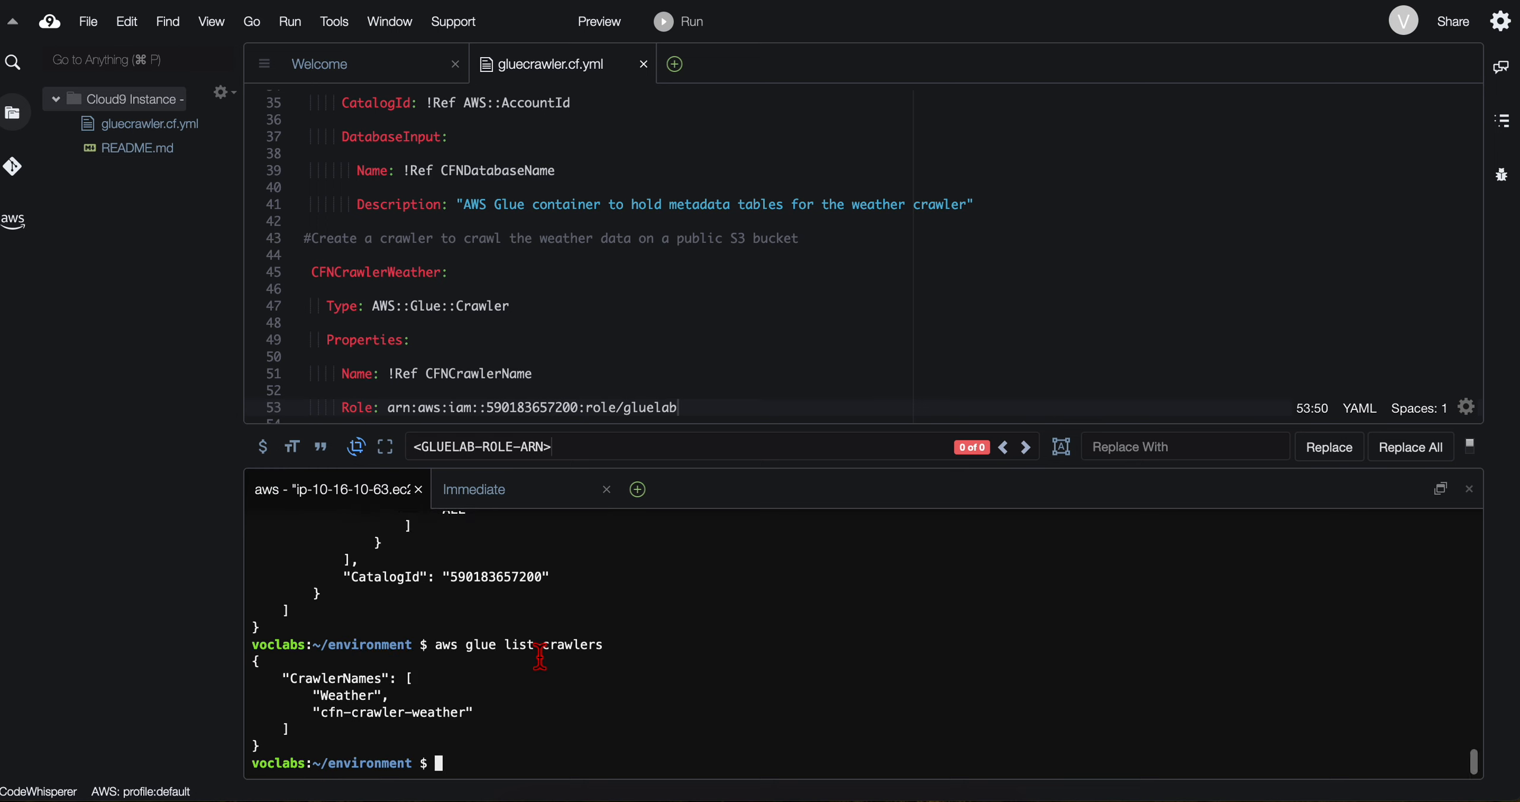
# Step: Check the crawler names in the terminal output against the lab's sample list-crawlers output
pyautogui.moveTo(272, 688); pyautogui.dragTo(431, 729)
pyautogui.moveTo(300, 717); pyautogui.dragTo(496, 720)
pyautogui.click(534, 724)
pyautogui.hotkey('ctrl', 'Left')
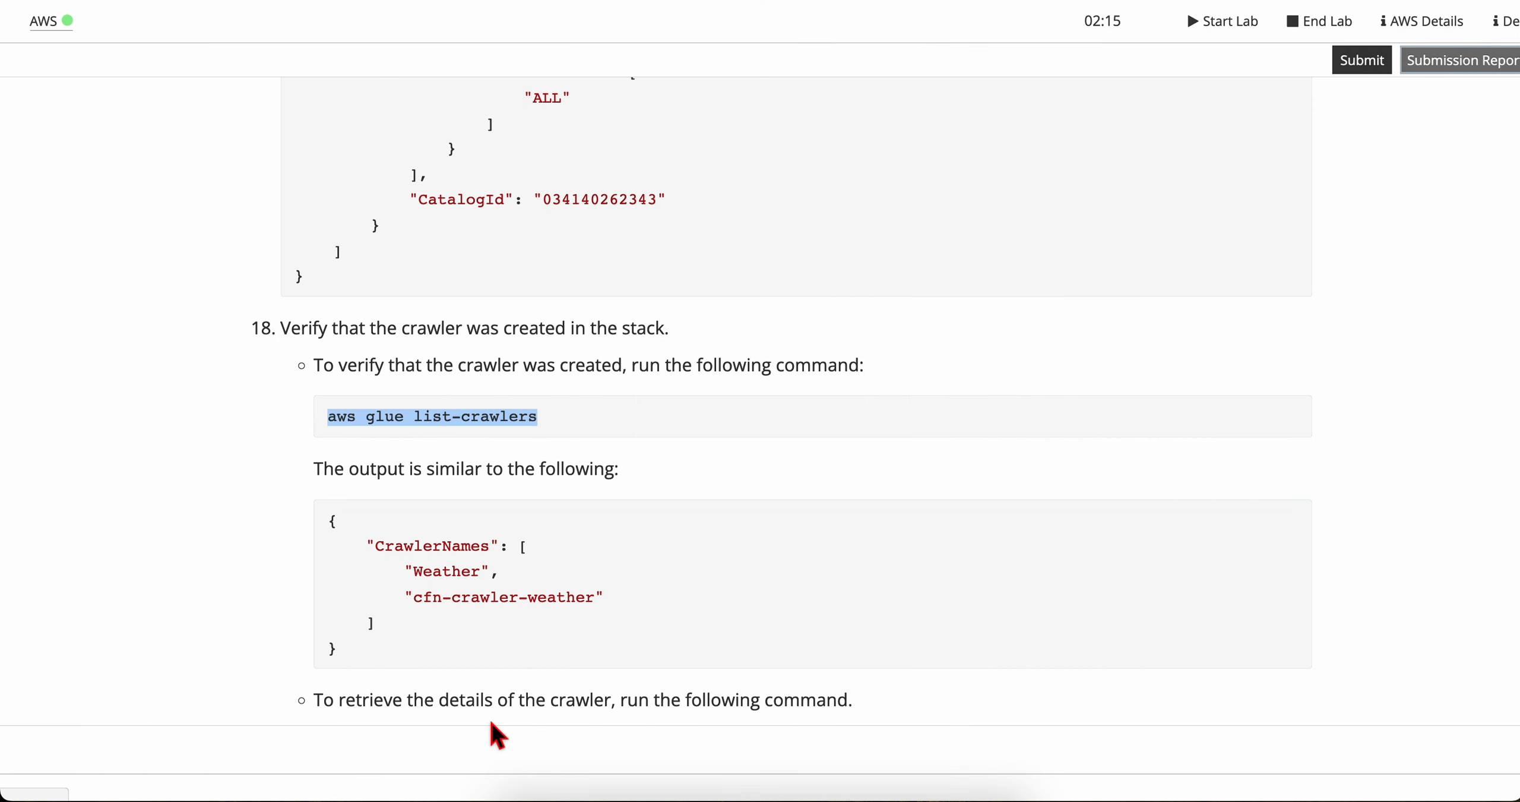
pyautogui.click(434, 511)
pyautogui.scroll(-5, 439, 516)
pyautogui.moveTo(326, 363); pyautogui.dragTo(559, 516)
pyautogui.click(558, 516)
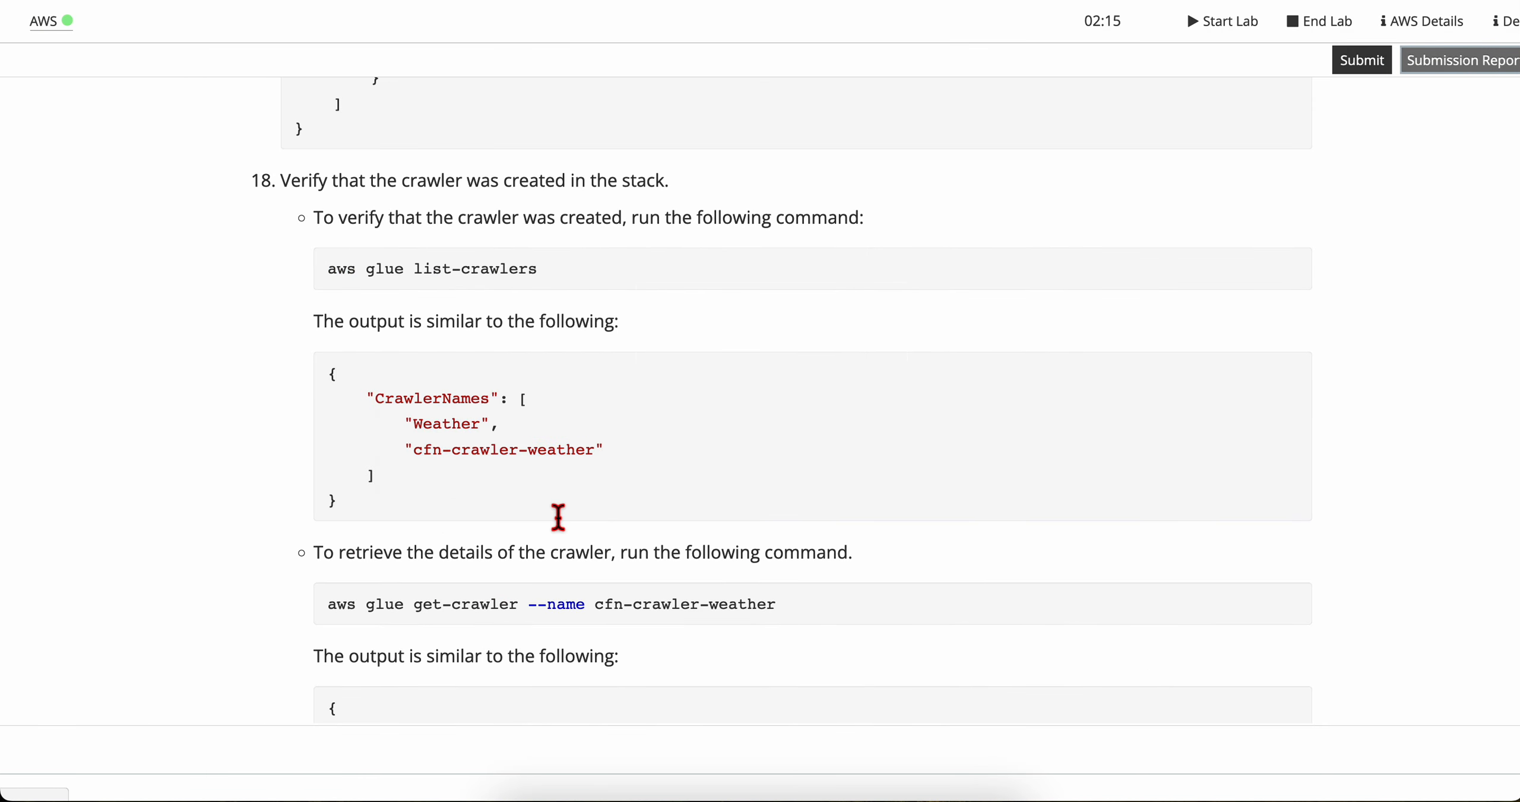
# Step: Copy the crawler details command from the lab and run aws glue get-crawler --name cfn-crawler-weather in the Cloud9 terminal
pyautogui.scroll(-5, 557, 518)
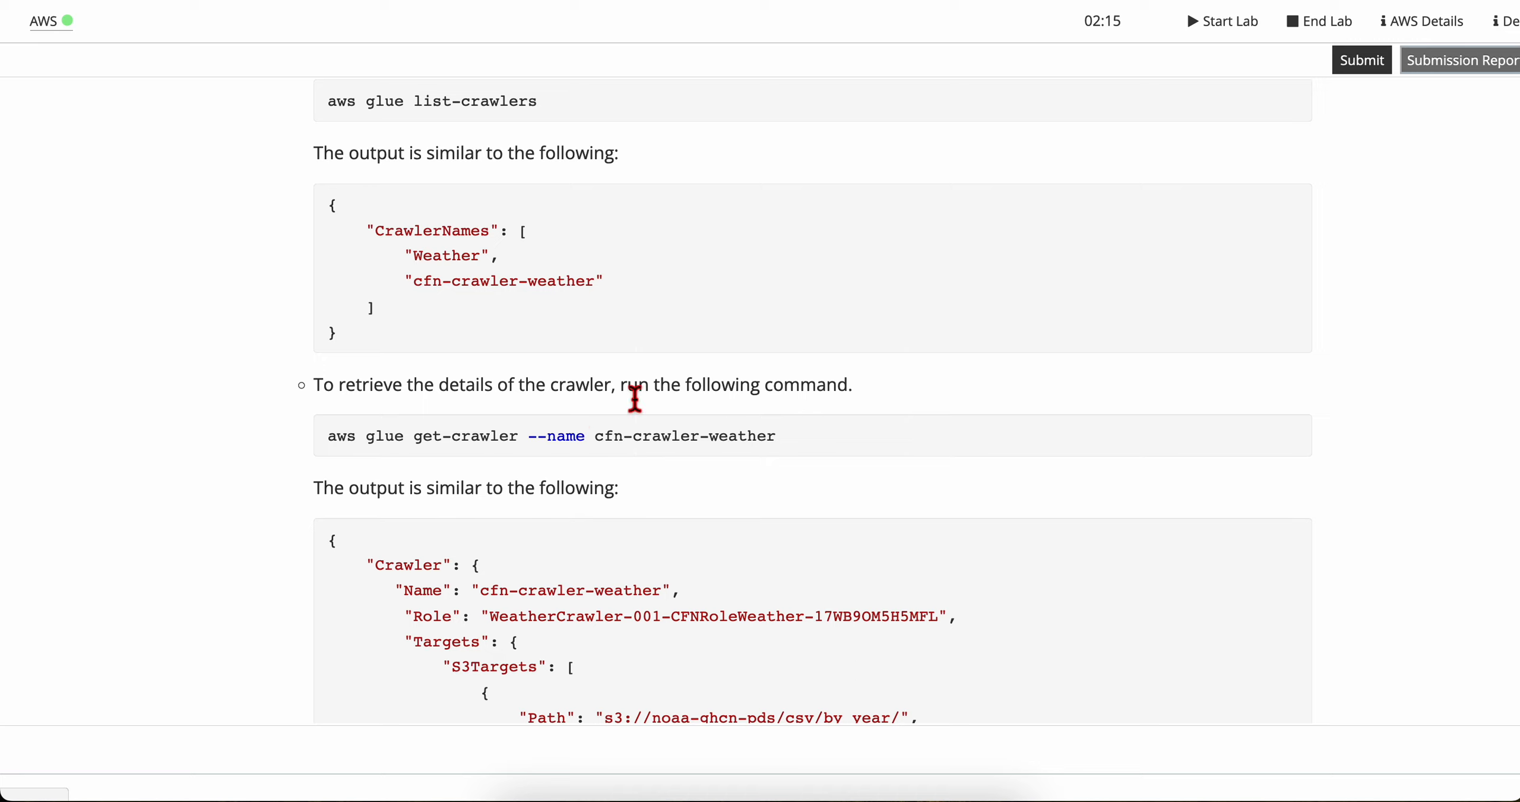
pyautogui.tripleClick(536, 435)
pyautogui.press('super+c')
pyautogui.hotkey('ctrl', 'Right')
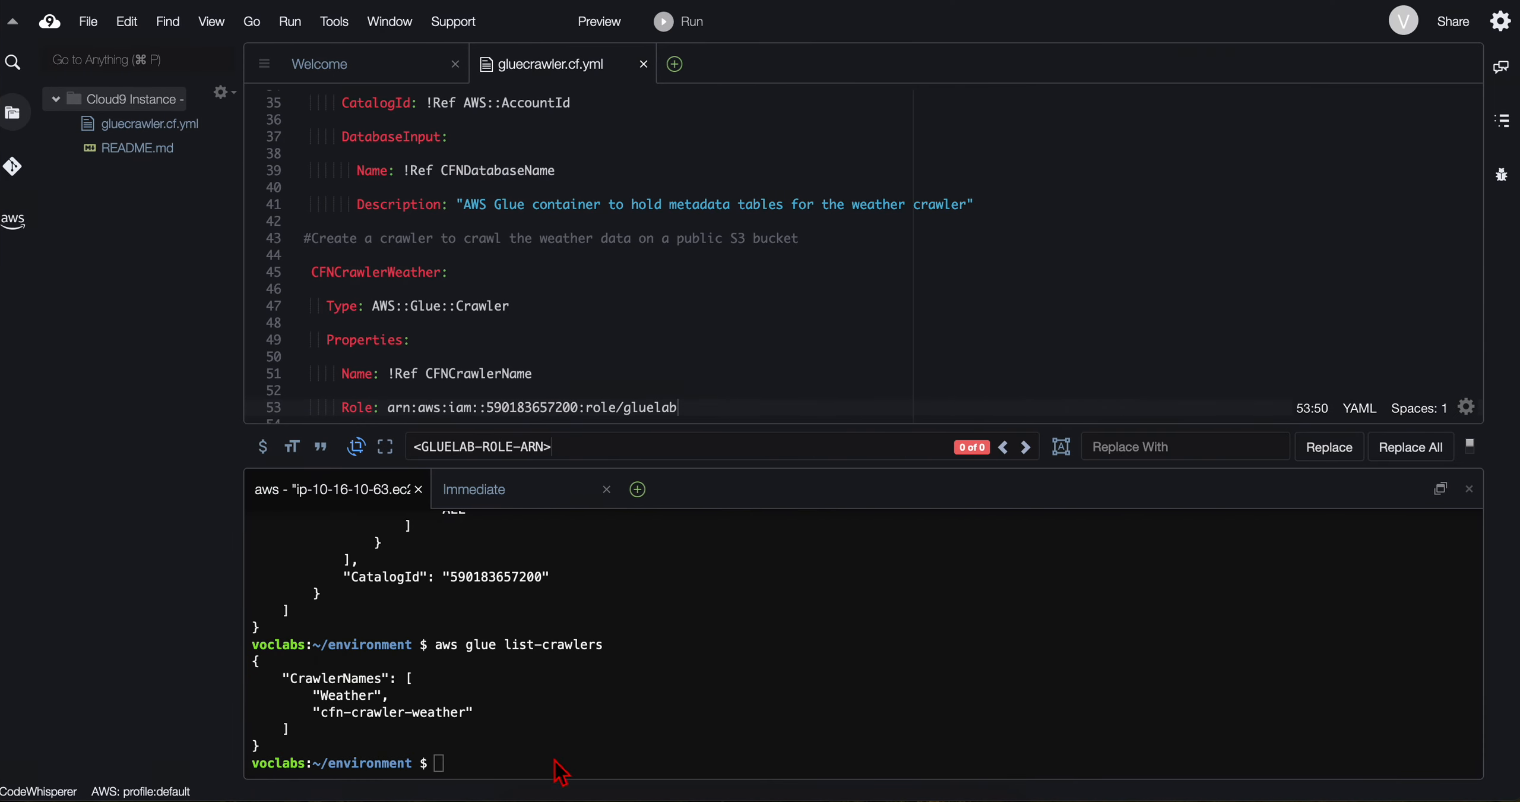
pyautogui.press('super+v')
pyautogui.press('Return')
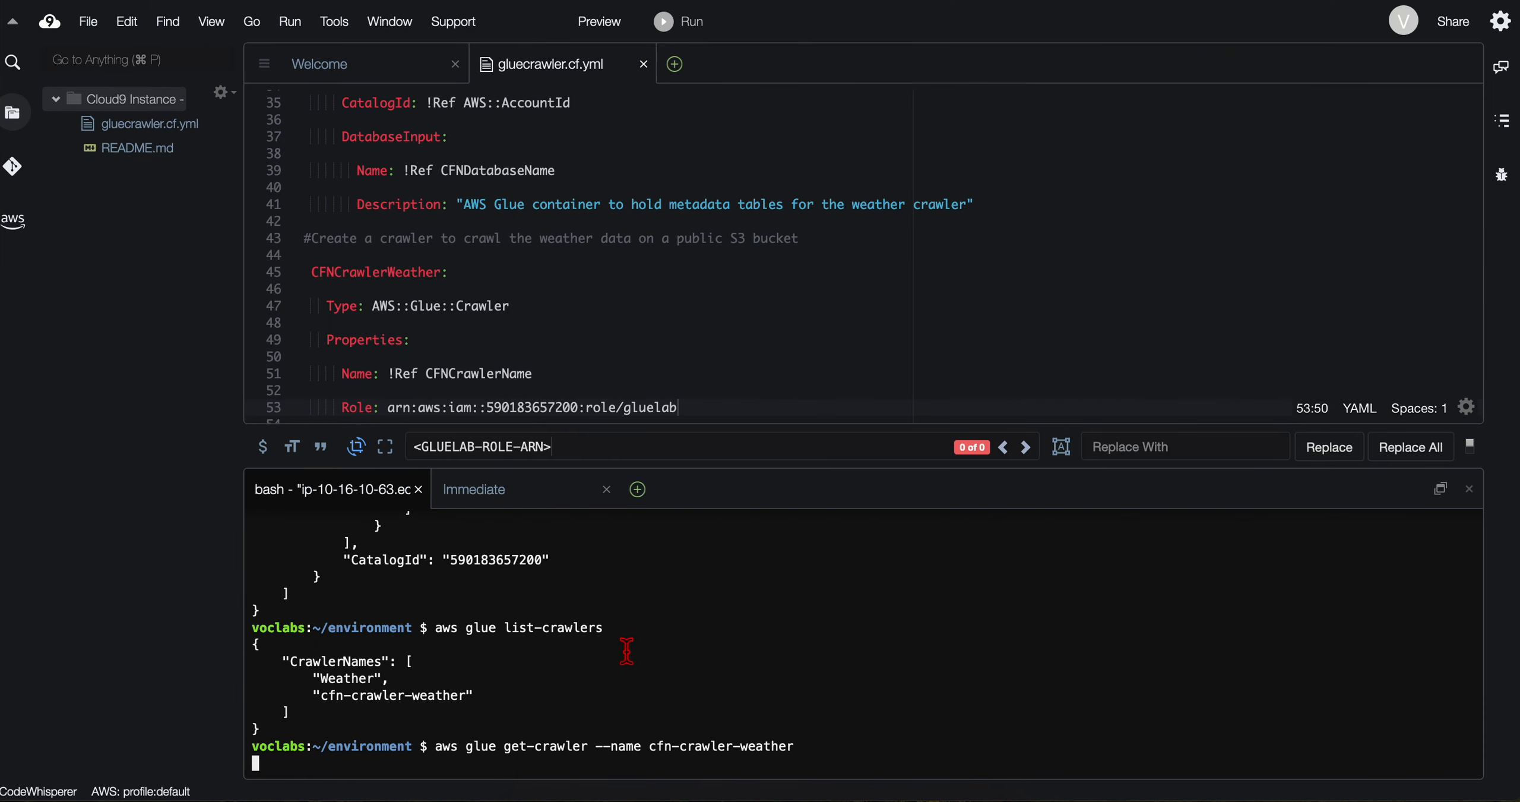
# Step: Examine the cfn-crawler-weather details in the terminal and compare them with the lab's sample get-crawler output
pyautogui.scroll(-10, 499, 611)
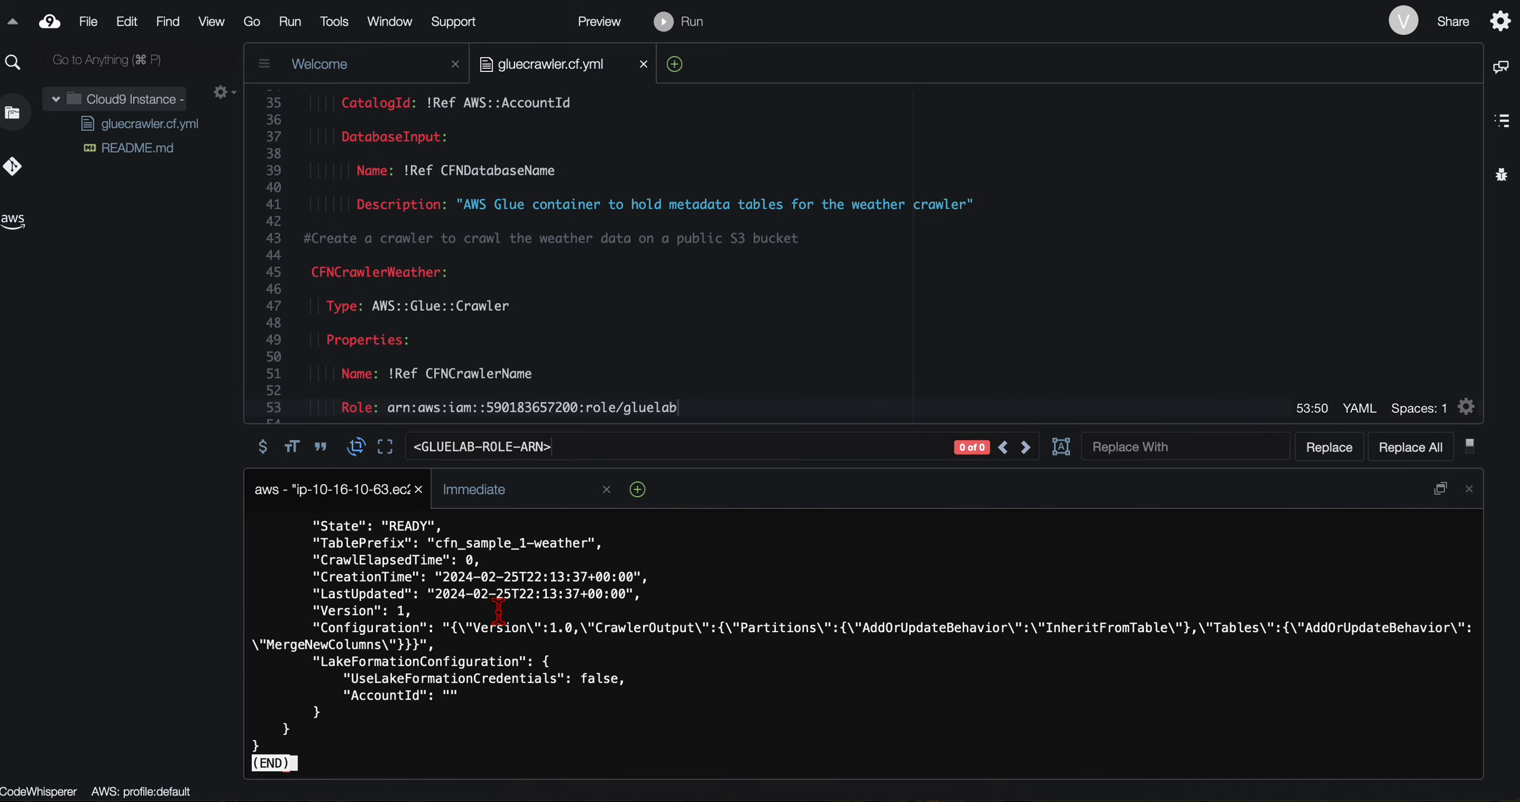
pyautogui.scroll(10, 499, 611)
pyautogui.moveTo(300, 550); pyautogui.dragTo(479, 682)
pyautogui.scroll(-10, 479, 682)
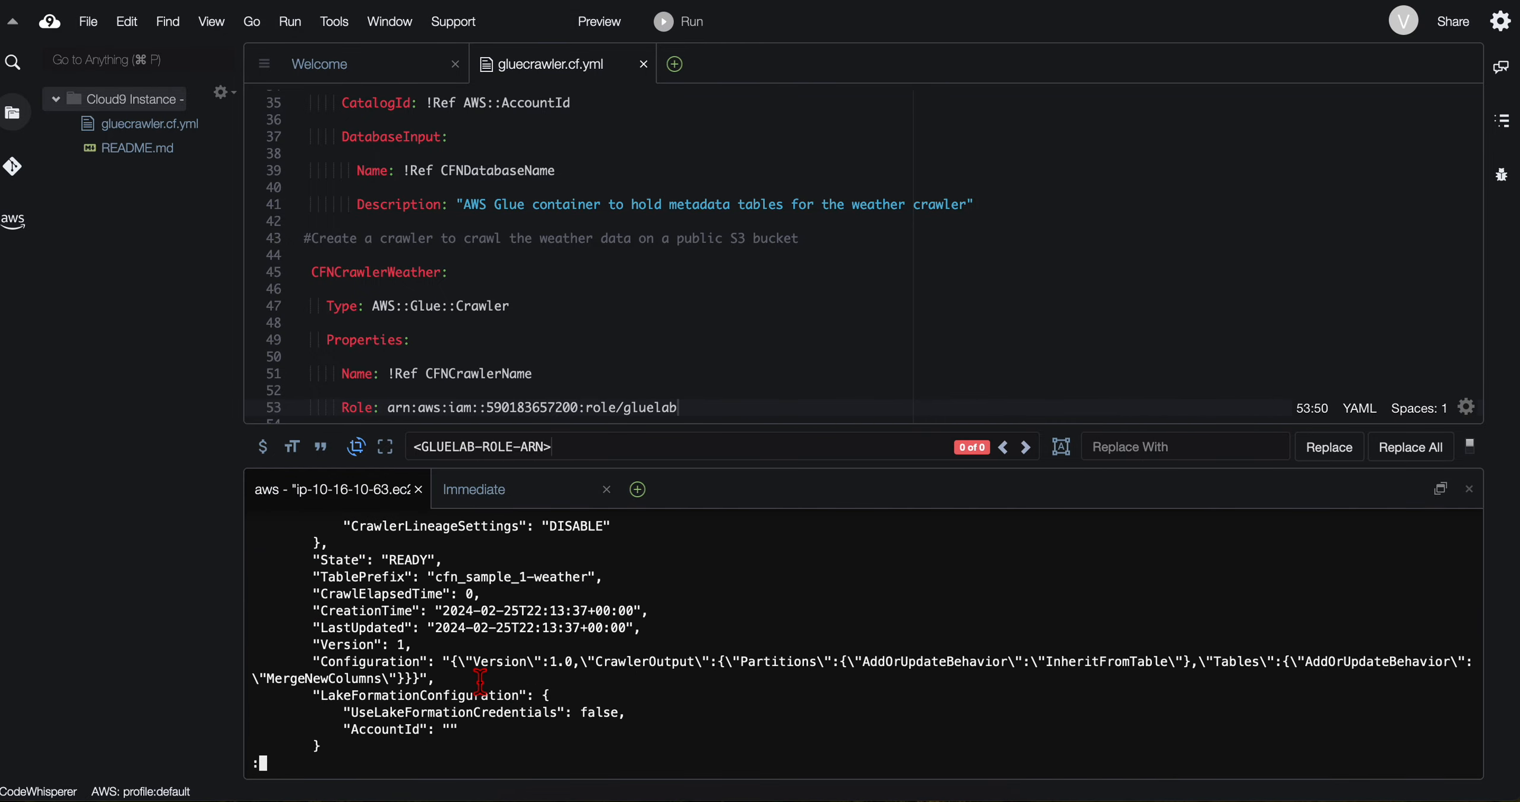
pyautogui.hotkey('ctrl', 'Left')
pyautogui.scroll(-5, 460, 542)
pyautogui.click(410, 268)
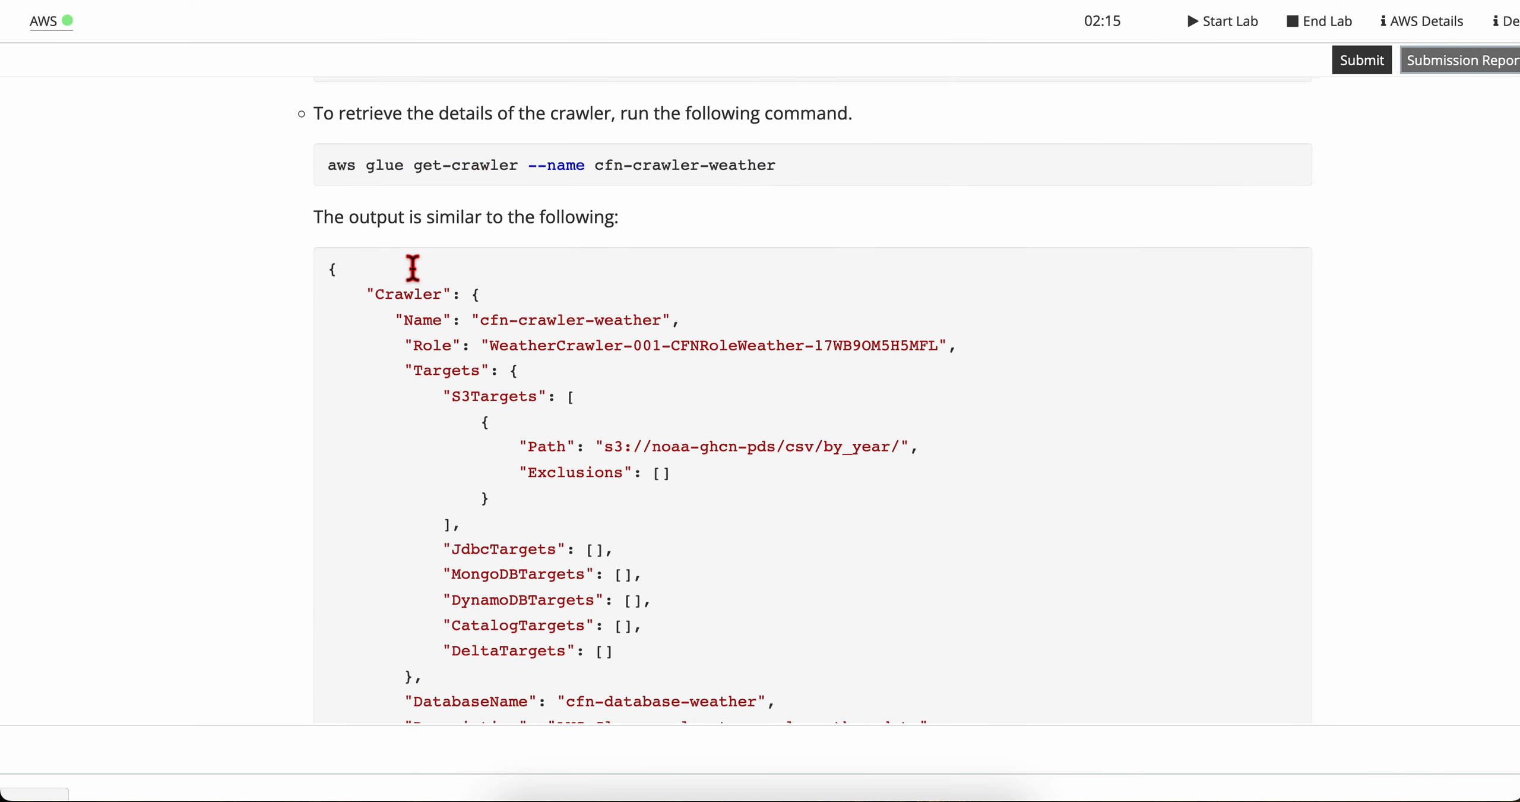
pyautogui.moveTo(334, 208); pyautogui.dragTo(658, 585)
pyautogui.scroll(-3, 658, 585)
pyautogui.click(661, 588)
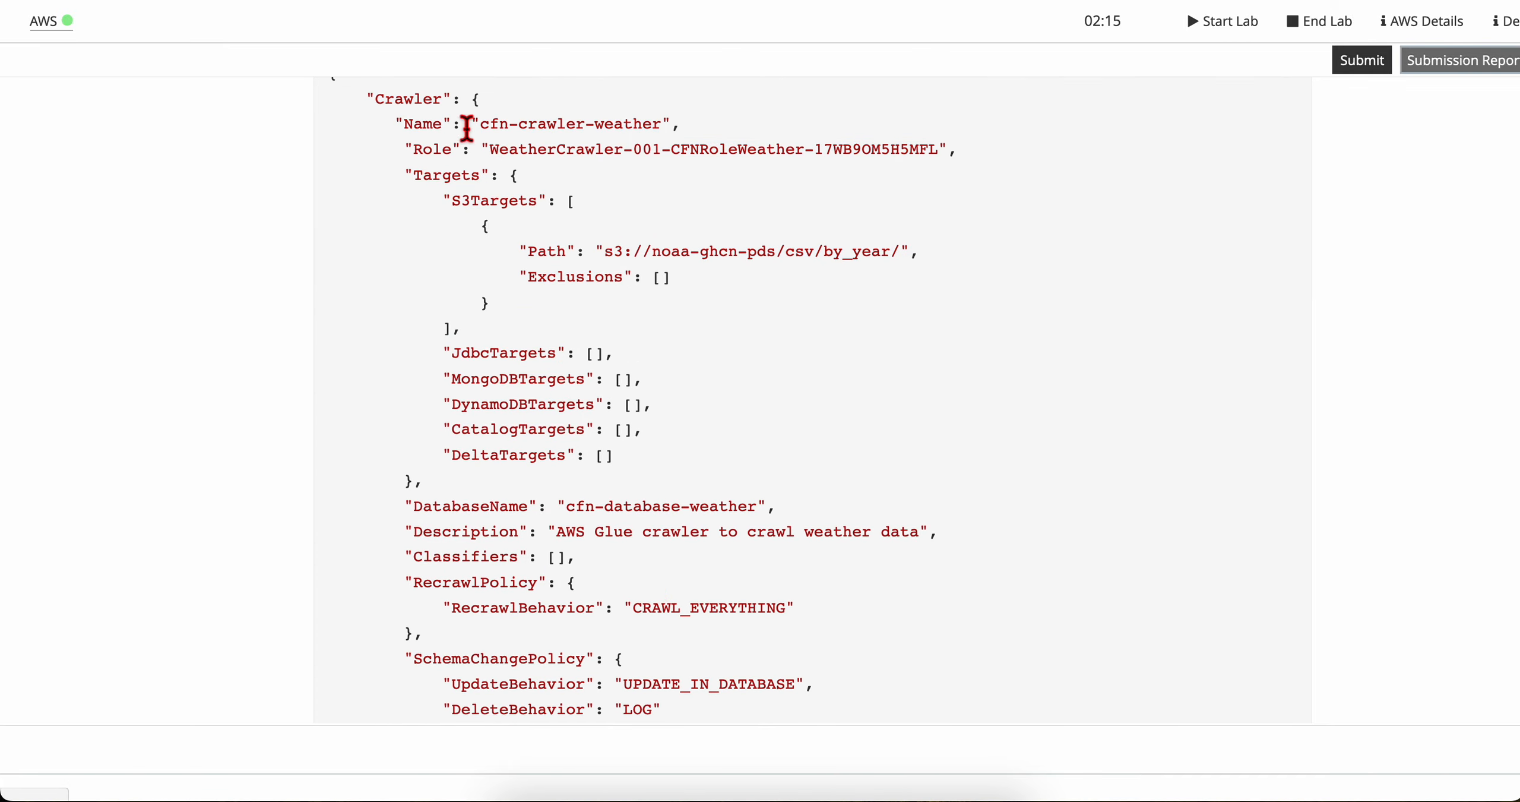
# Step: Read the lab's note on the crawler state and the Task 3 summary, through to the Task 4 introduction
pyautogui.scroll(-7, 552, 583)
pyautogui.scroll(-6, 551, 582)
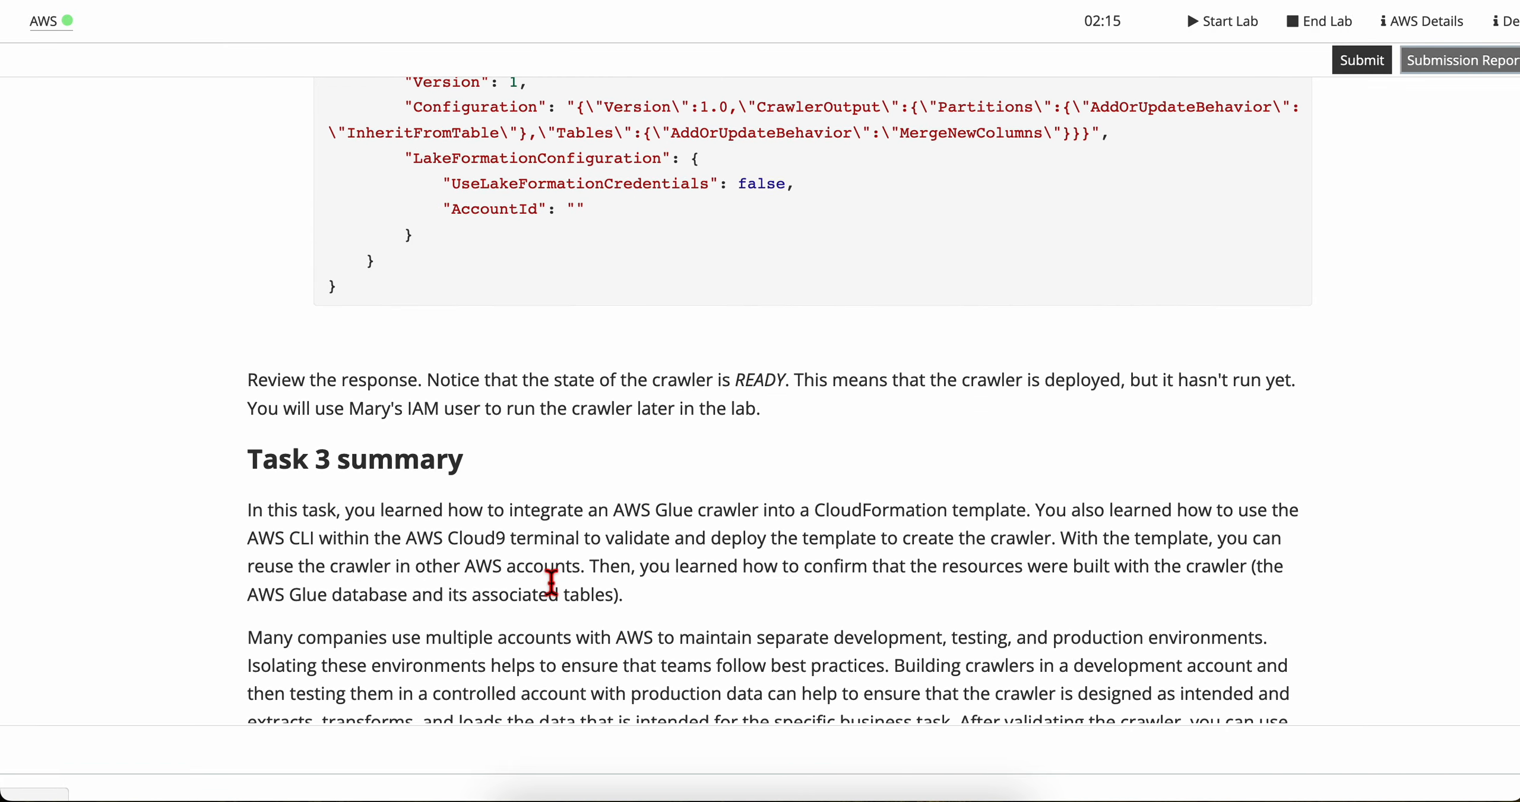
pyautogui.scroll(1, 362, 397)
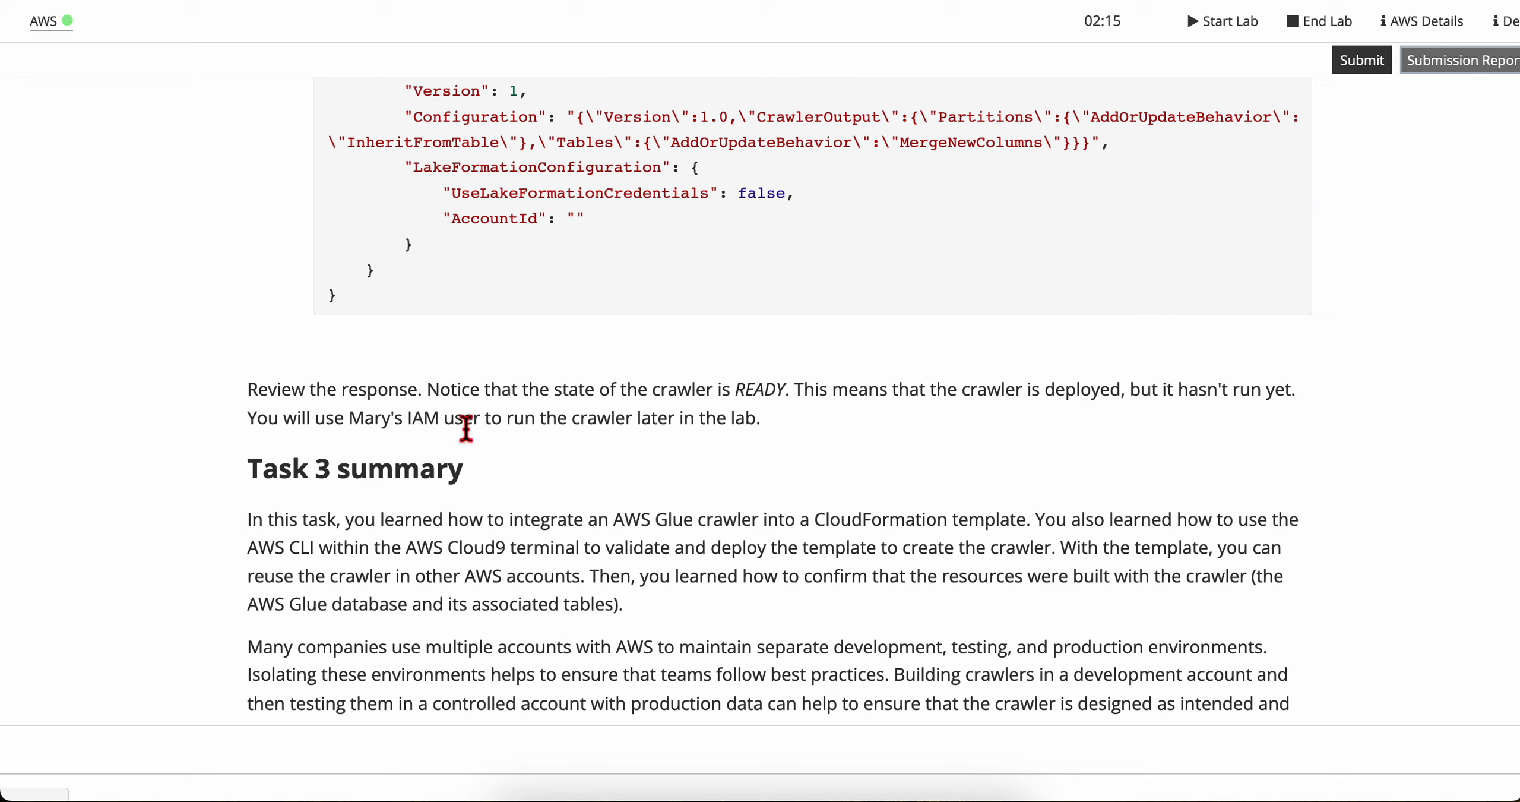
pyautogui.scroll(-5, 554, 523)
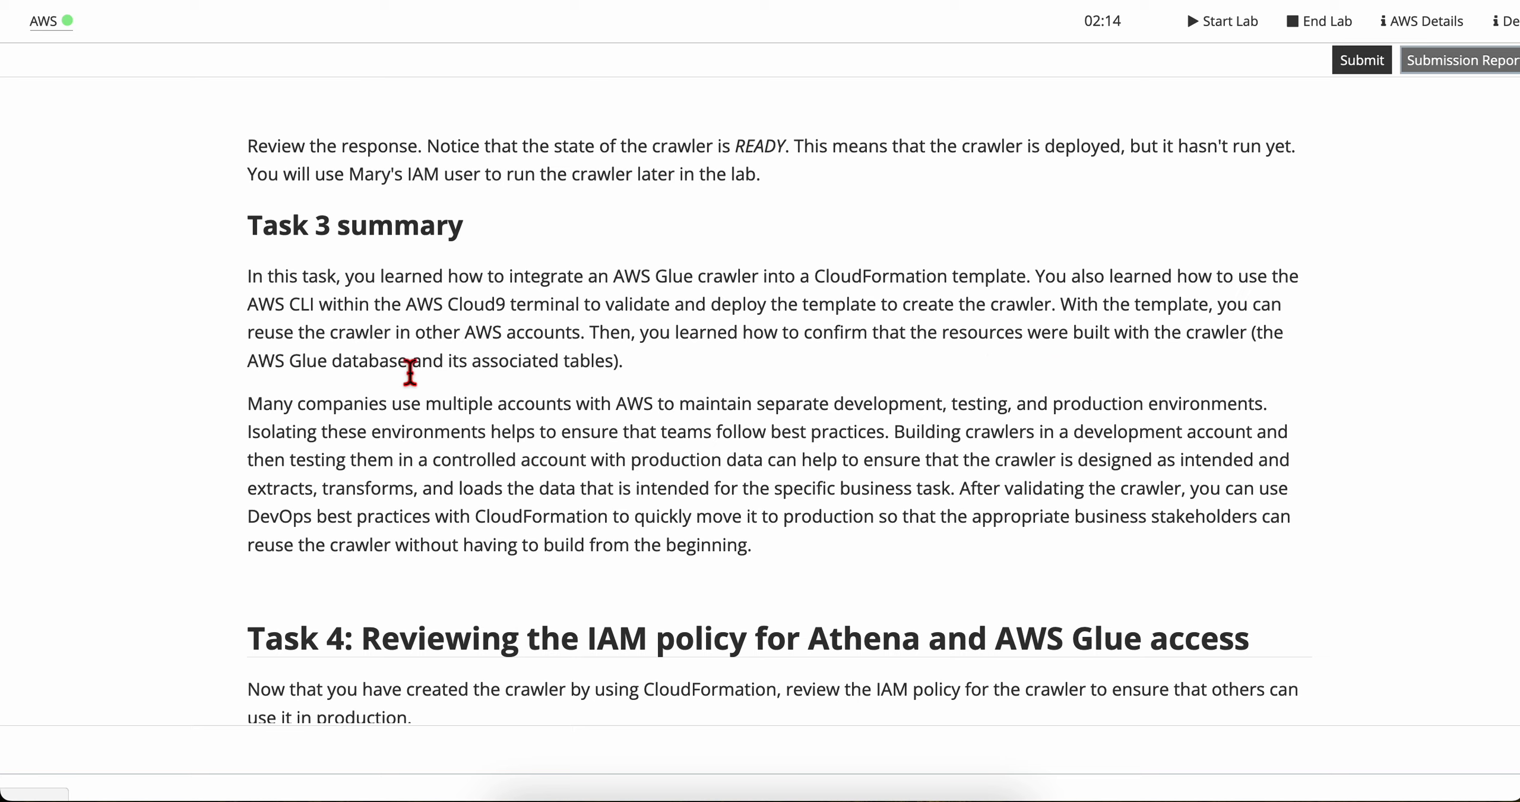
pyautogui.scroll(-2, 335, 442)
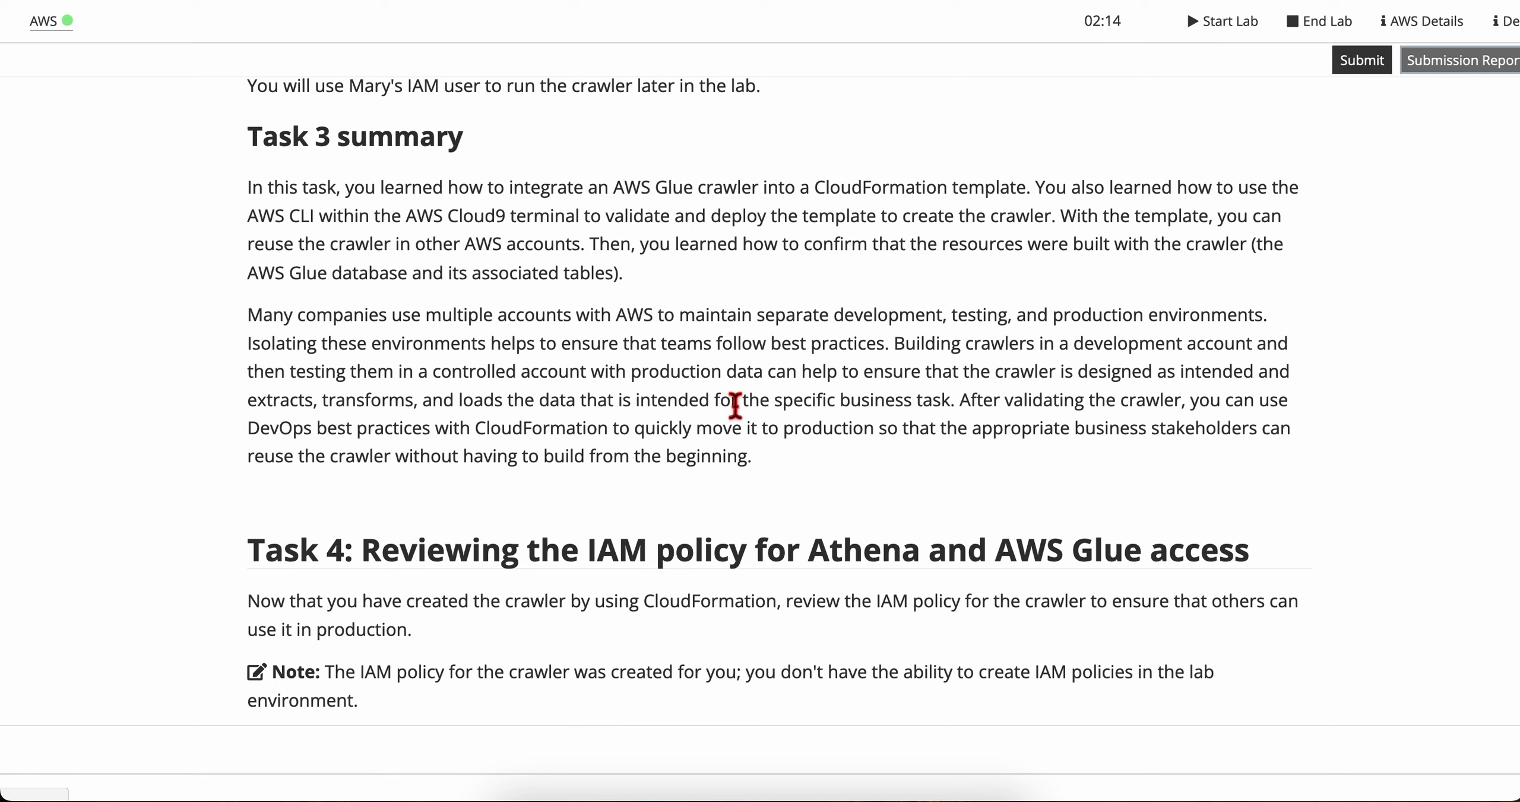
# Step: Read the rest of the Task 3 summary and skim the Task 4 instructions in the lab guide
pyautogui.scroll(-1, 927, 404)
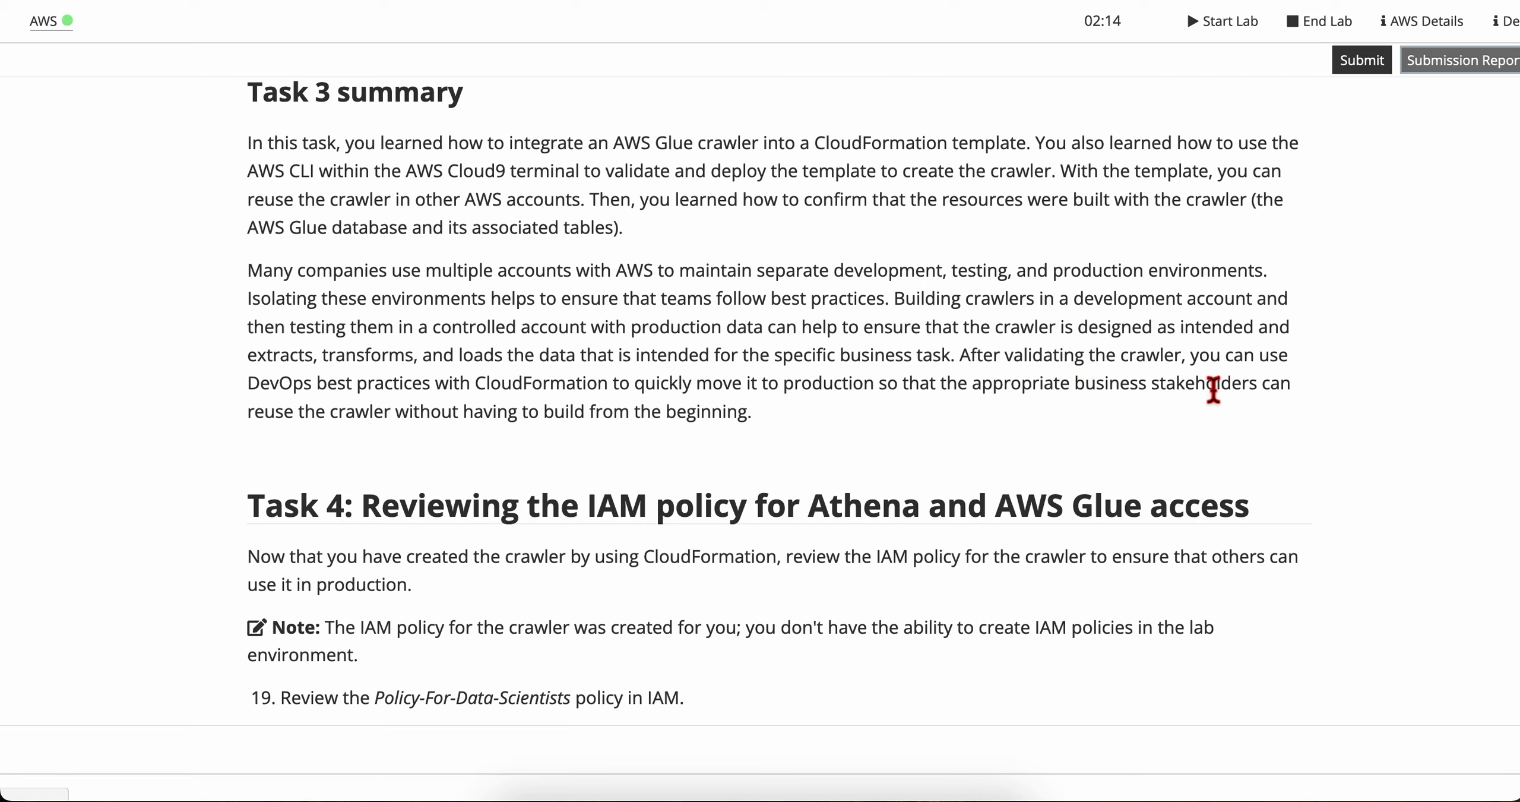
pyautogui.moveTo(262, 410); pyautogui.dragTo(789, 419)
pyautogui.click(783, 410)
pyautogui.scroll(-5, 428, 545)
pyautogui.scroll(2, 333, 542)
pyautogui.scroll(-4, 333, 542)
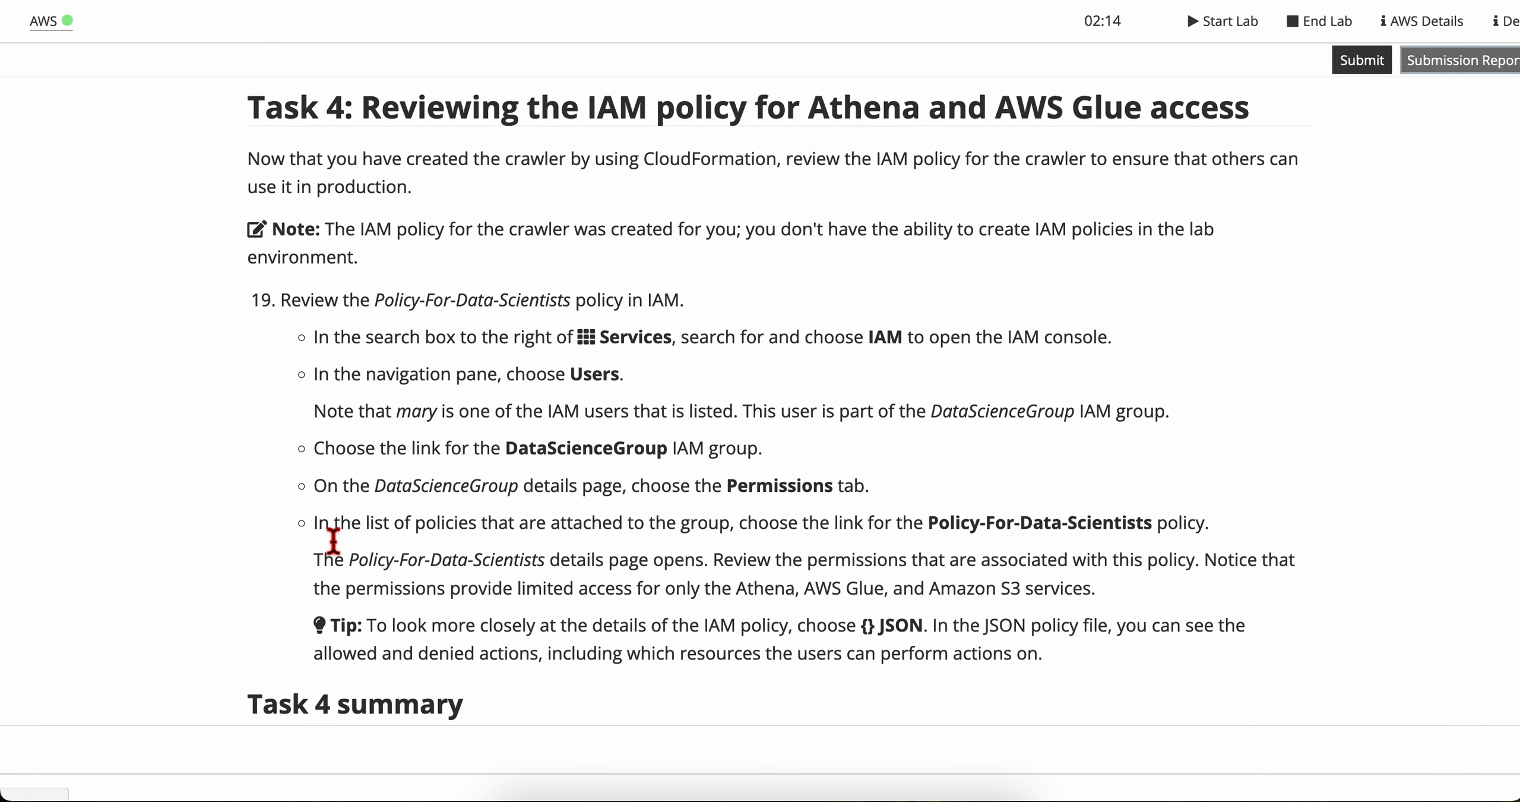
# Step: Read the Task 4 introduction and step 19's instructions for reaching the Policy-For-Data-Scientists policy through the IAM console
pyautogui.scroll(2, 332, 542)
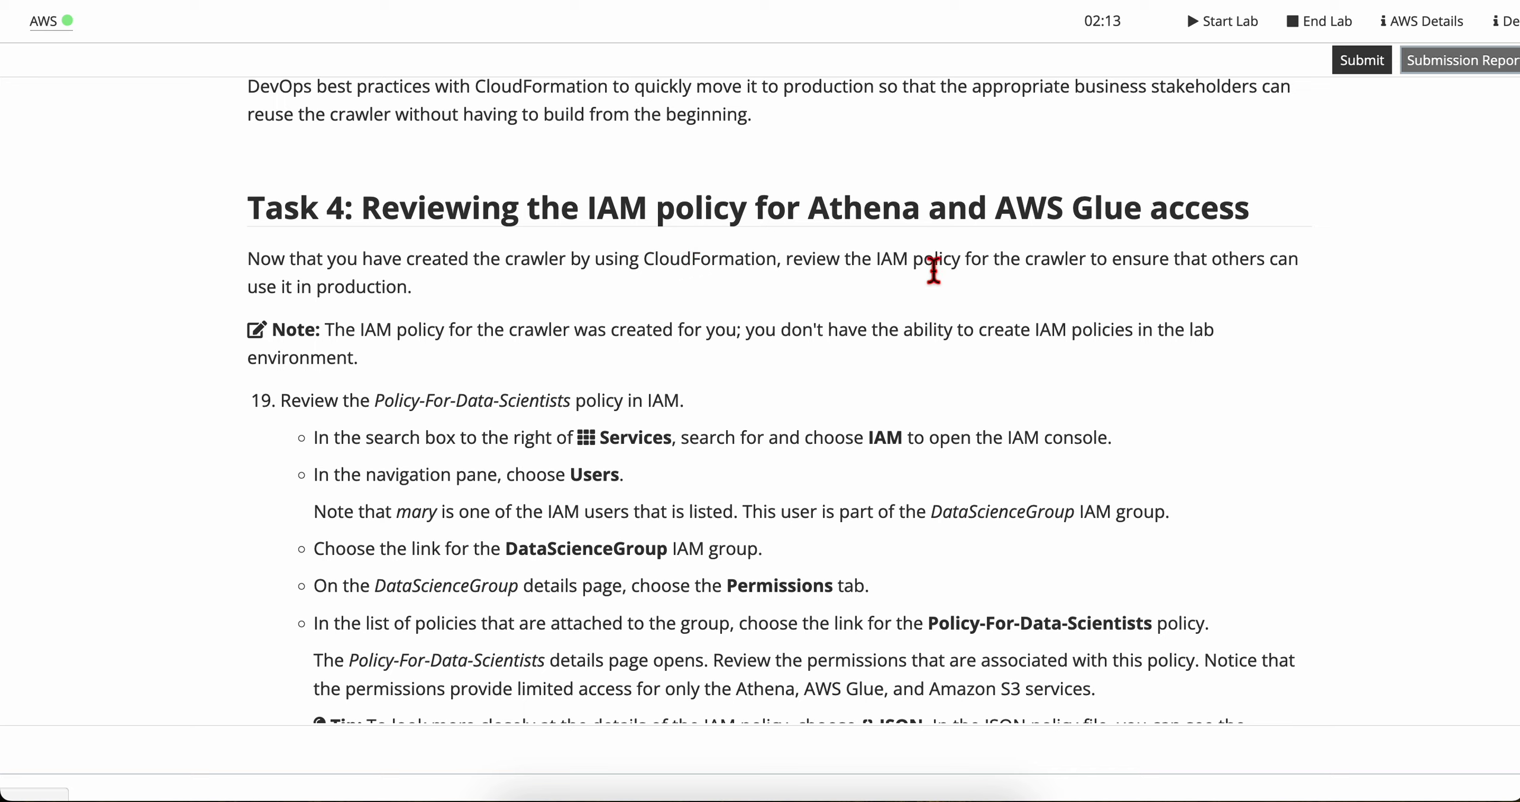
pyautogui.moveTo(1076, 263); pyautogui.dragTo(397, 292)
pyautogui.click(436, 306)
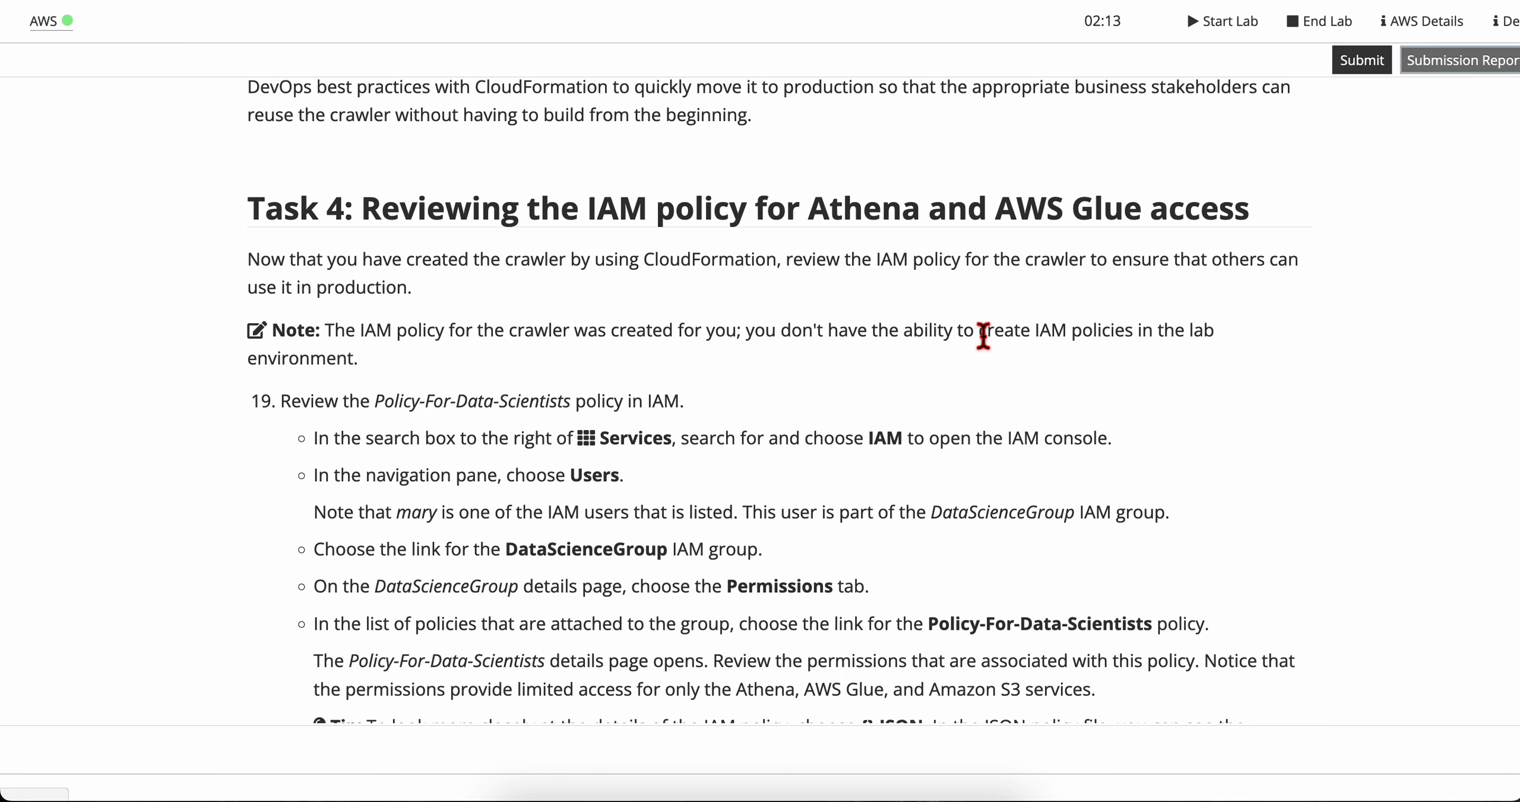
pyautogui.scroll(-3, 323, 421)
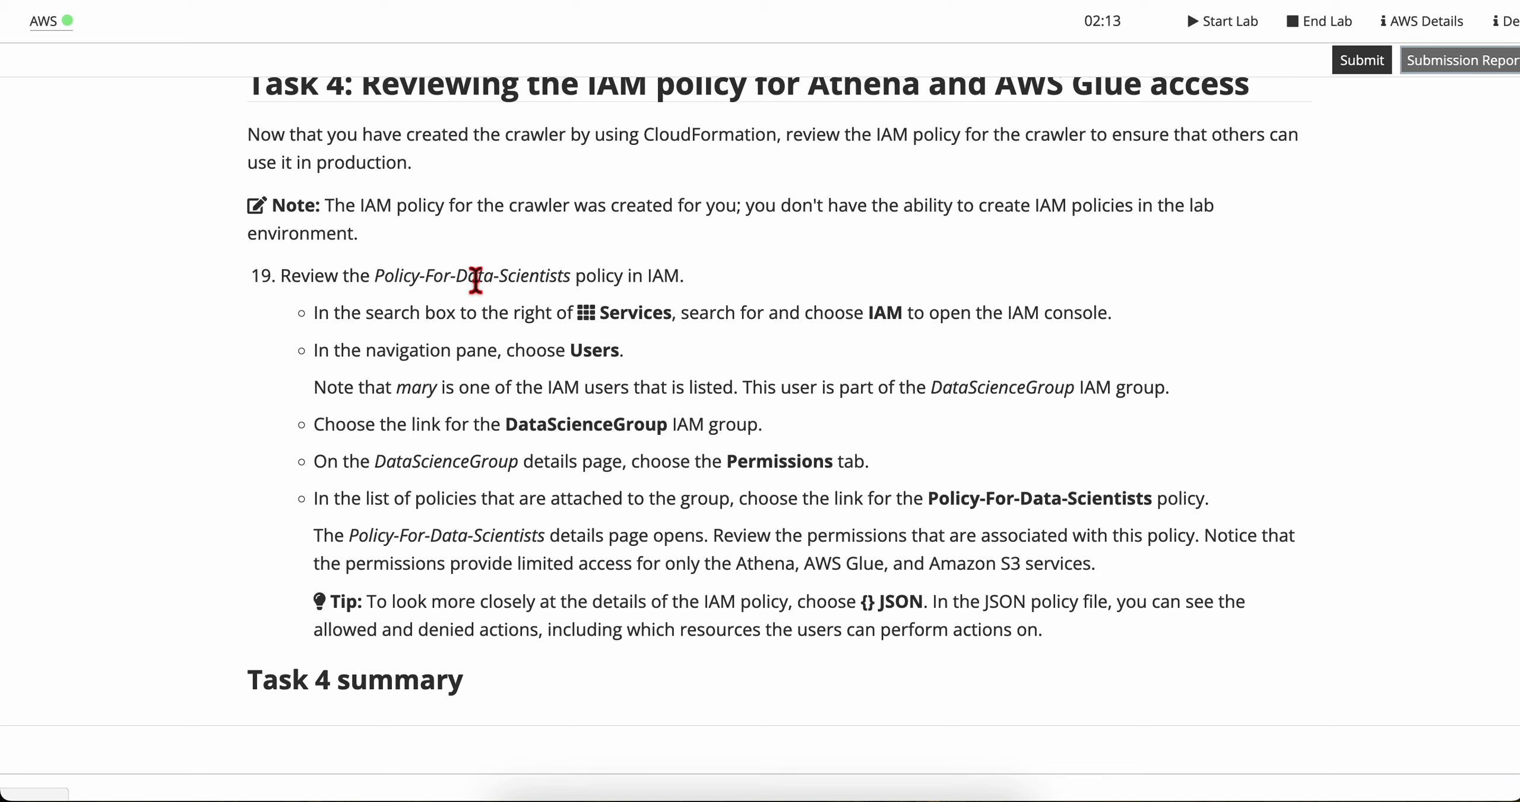
pyautogui.scroll(-2, 407, 418)
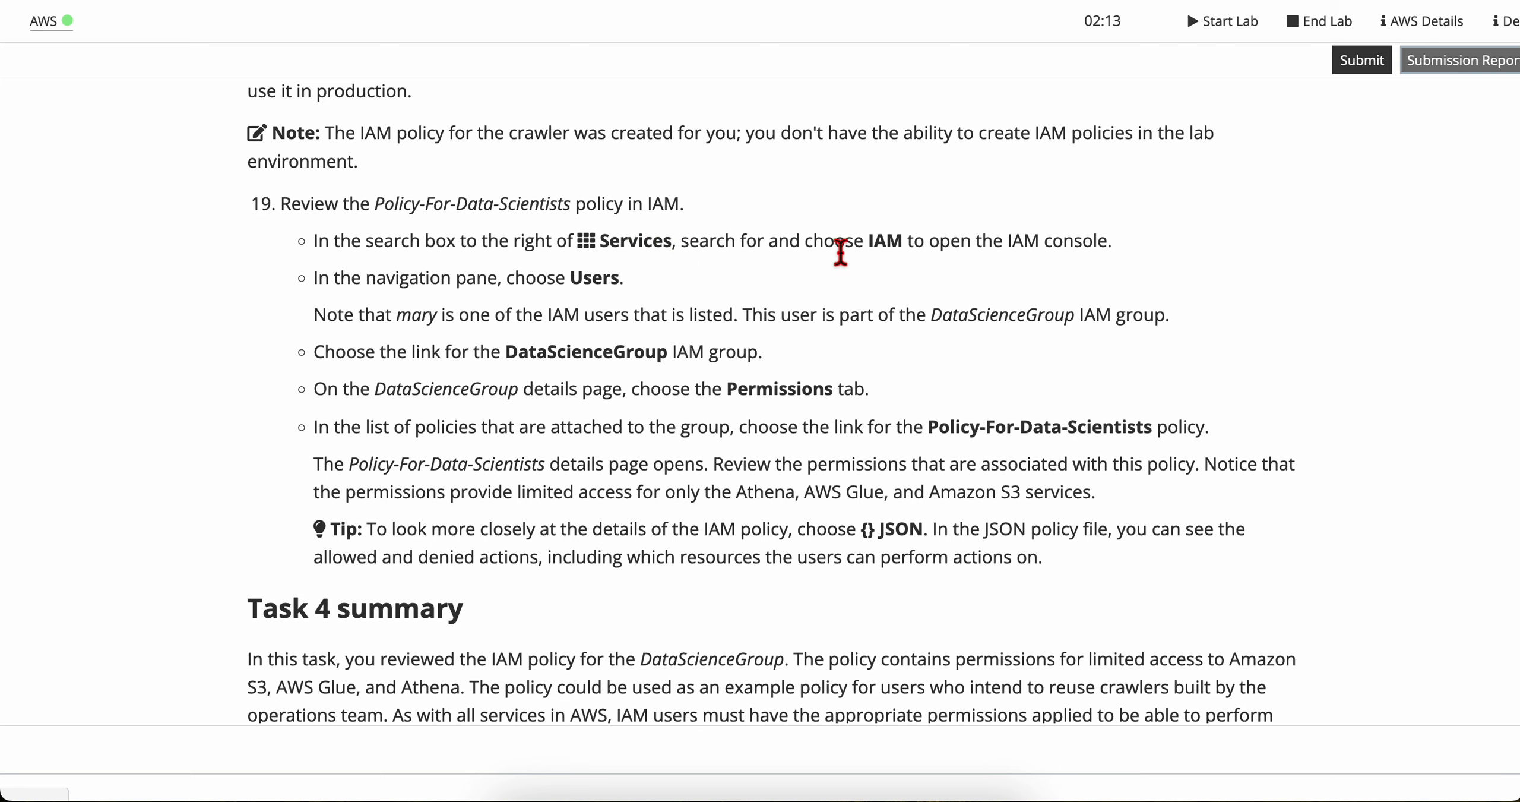
pyautogui.moveTo(854, 248); pyautogui.dragTo(1100, 249)
pyautogui.click(1113, 245)
pyautogui.scroll(-1, 497, 345)
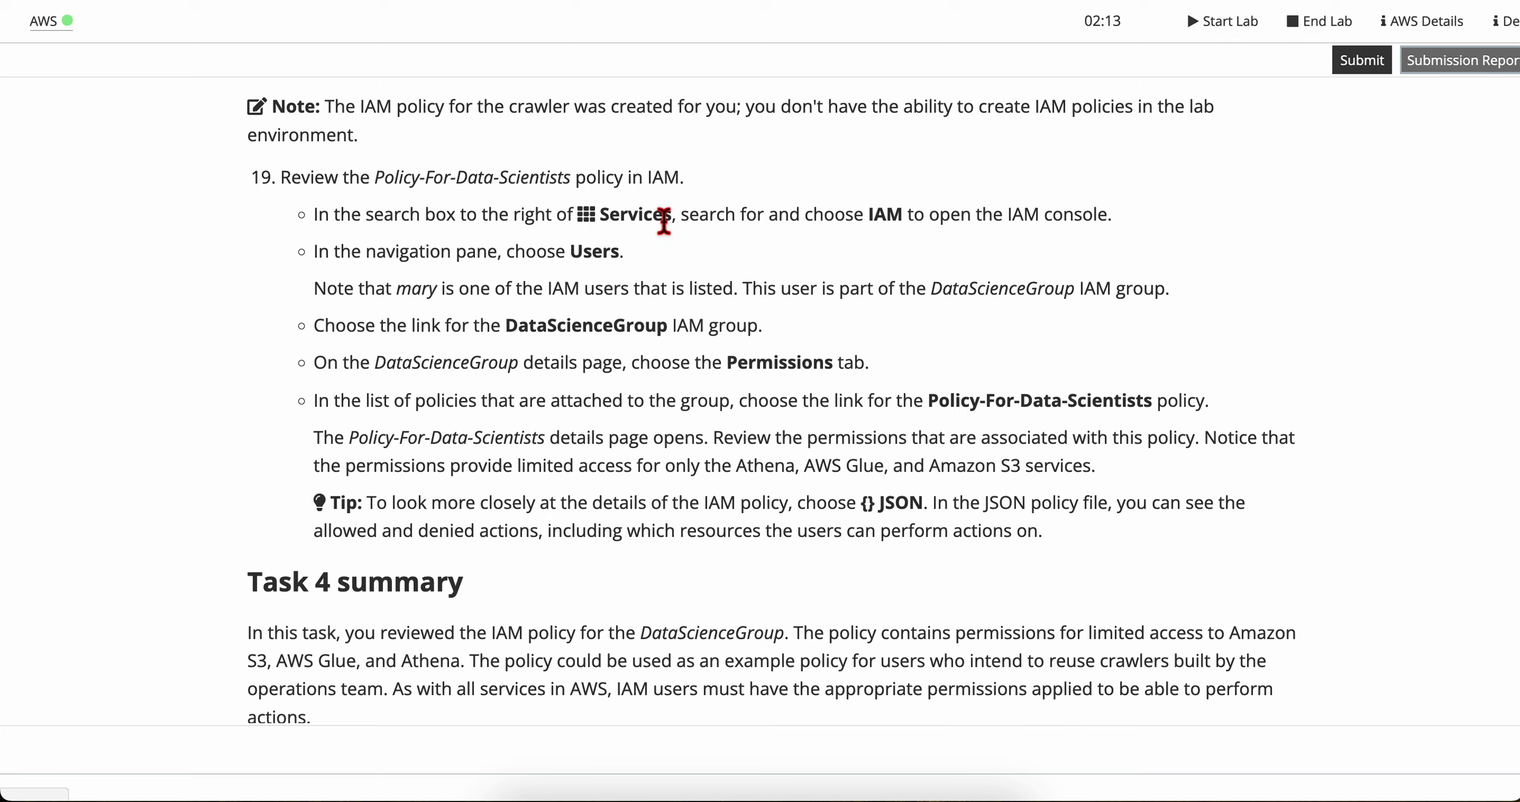
pyautogui.moveTo(355, 215); pyautogui.dragTo(926, 215)
pyautogui.click(927, 215)
# Step: Switch to the IAM console and open the Users list, checking the lab instructions on the way
pyautogui.hotkey('ctrl', 'Right')
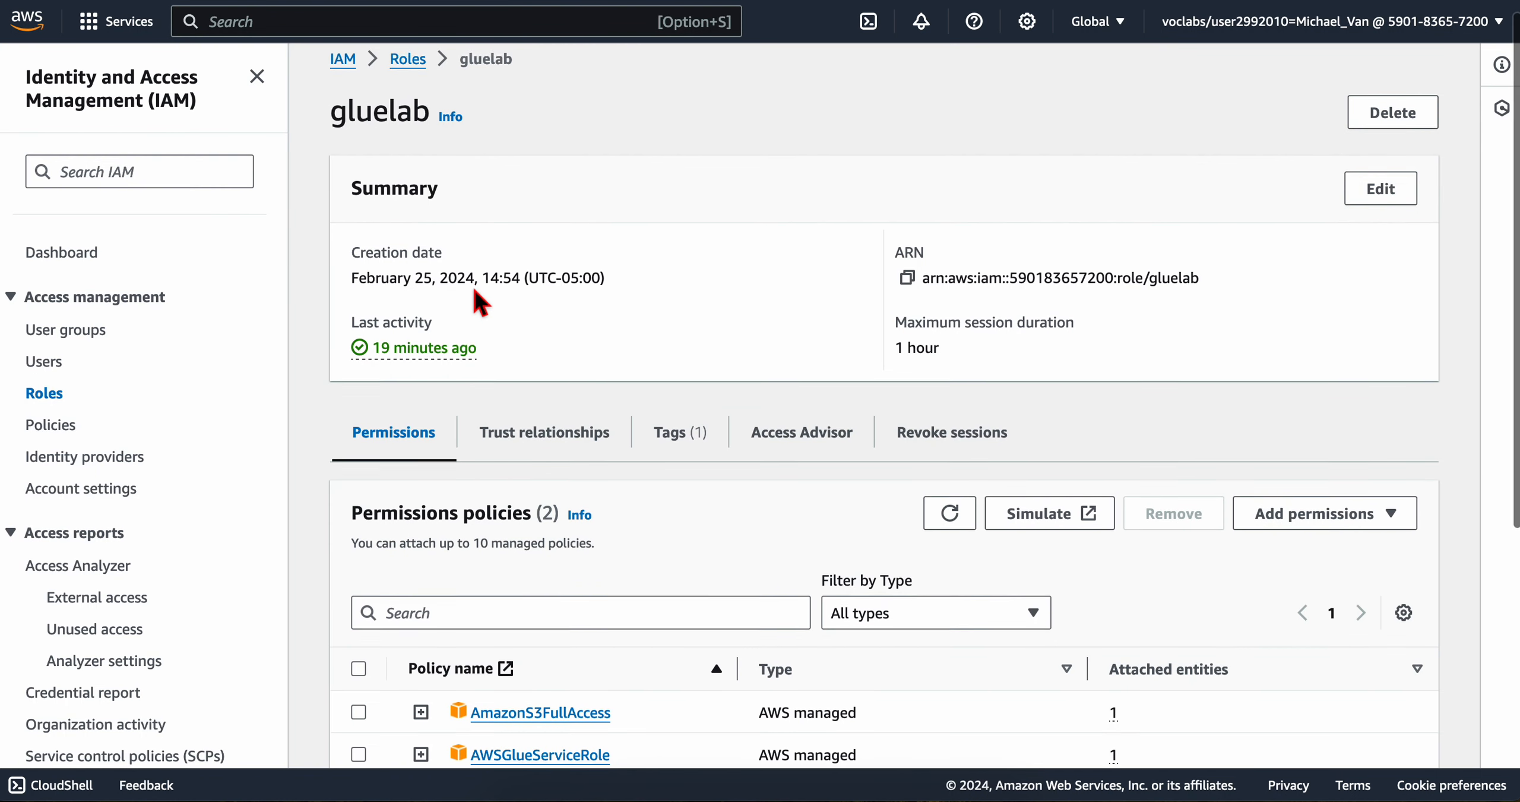
pyautogui.scroll(1, 478, 299)
pyautogui.hotkey('ctrl', 'Left')
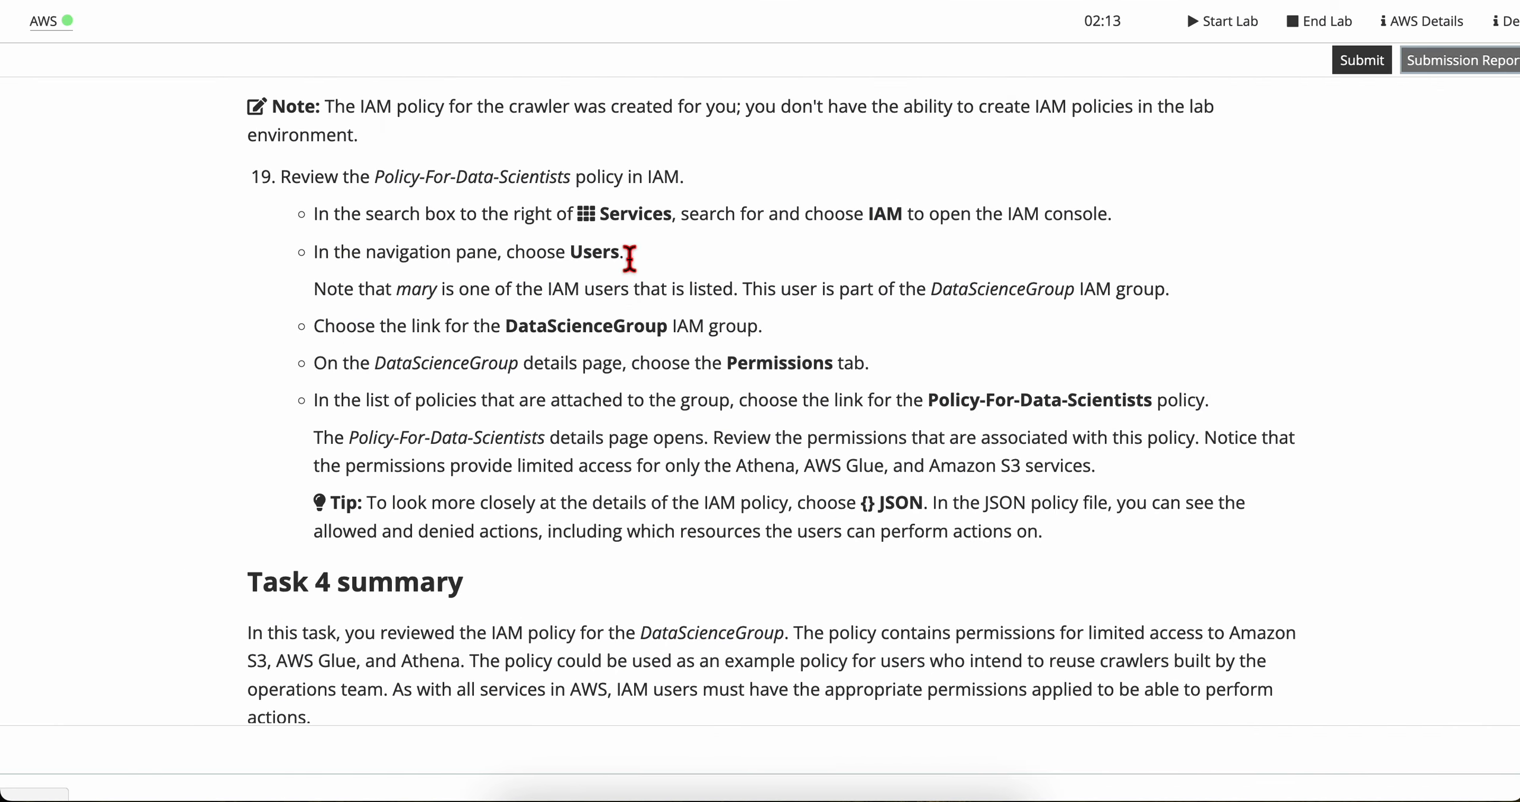
pyautogui.hotkey('ctrl', 'Right')
pyautogui.click(55, 361)
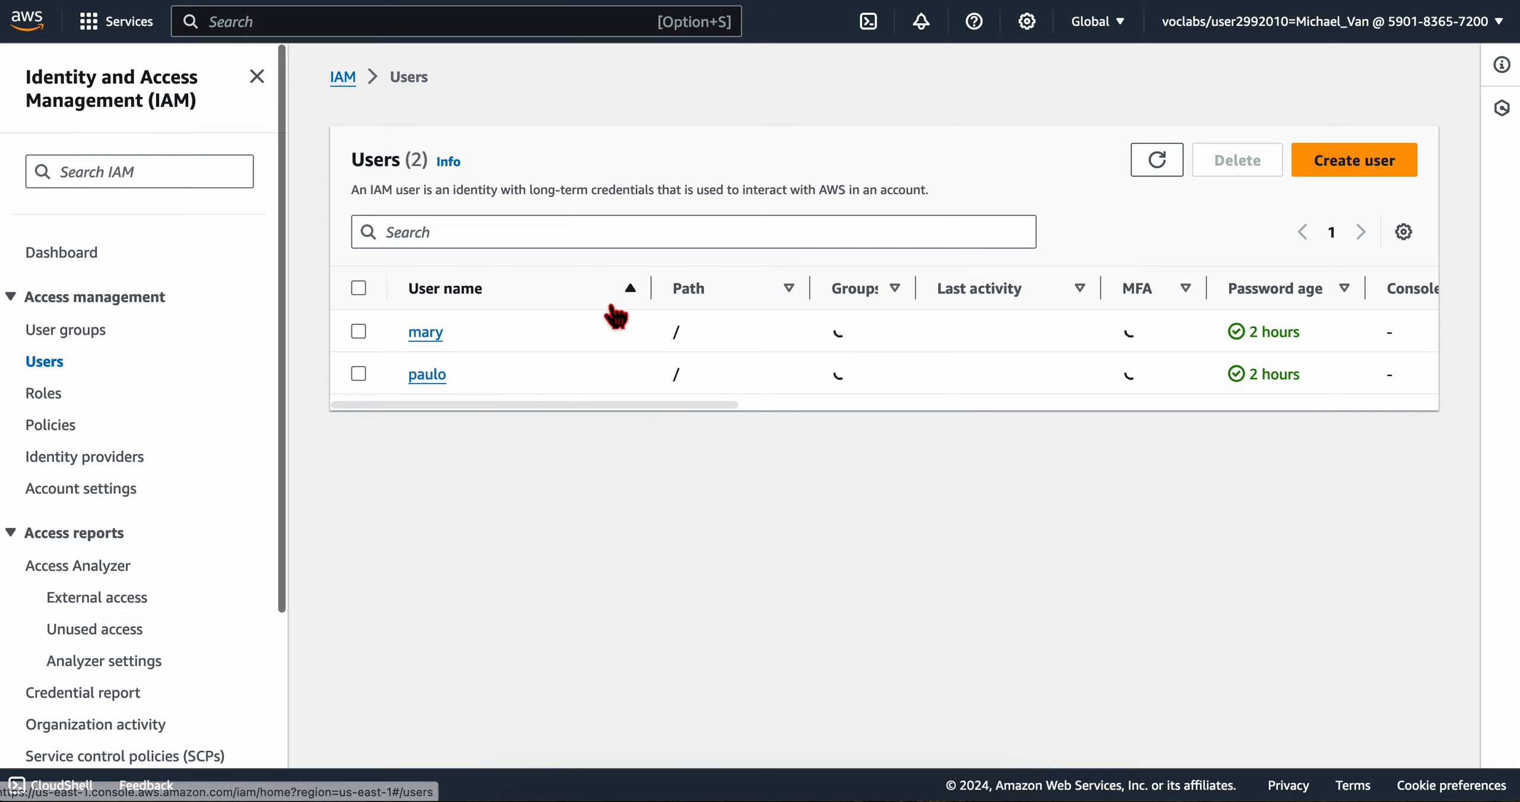
# Step: Compare the IAM Users list with the lab's note about the listed data science user
pyautogui.hotkey('ctrl', 'Left')
pyautogui.scroll(-1, 515, 385)
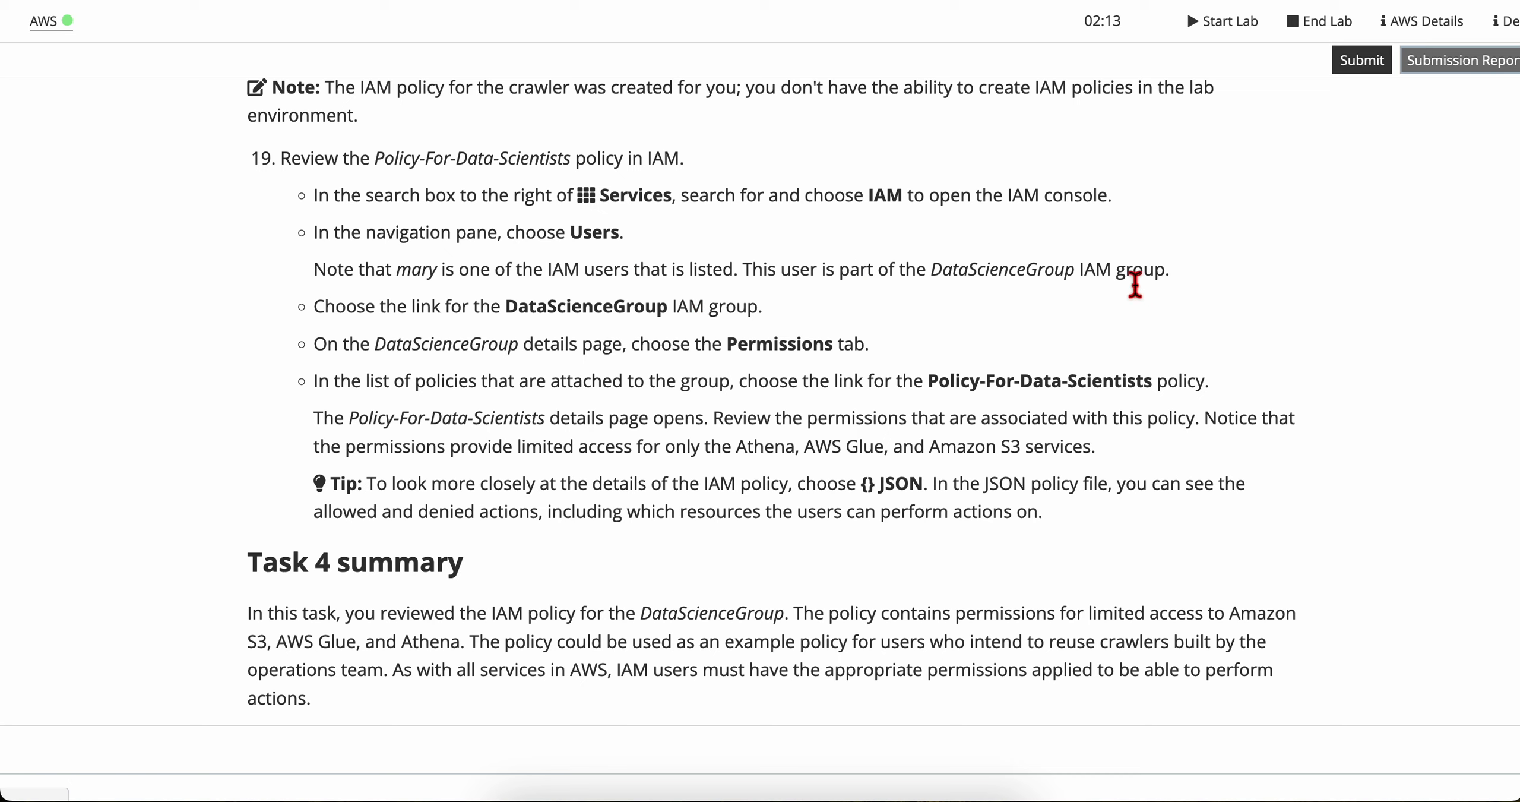
pyautogui.scroll(-1, 374, 338)
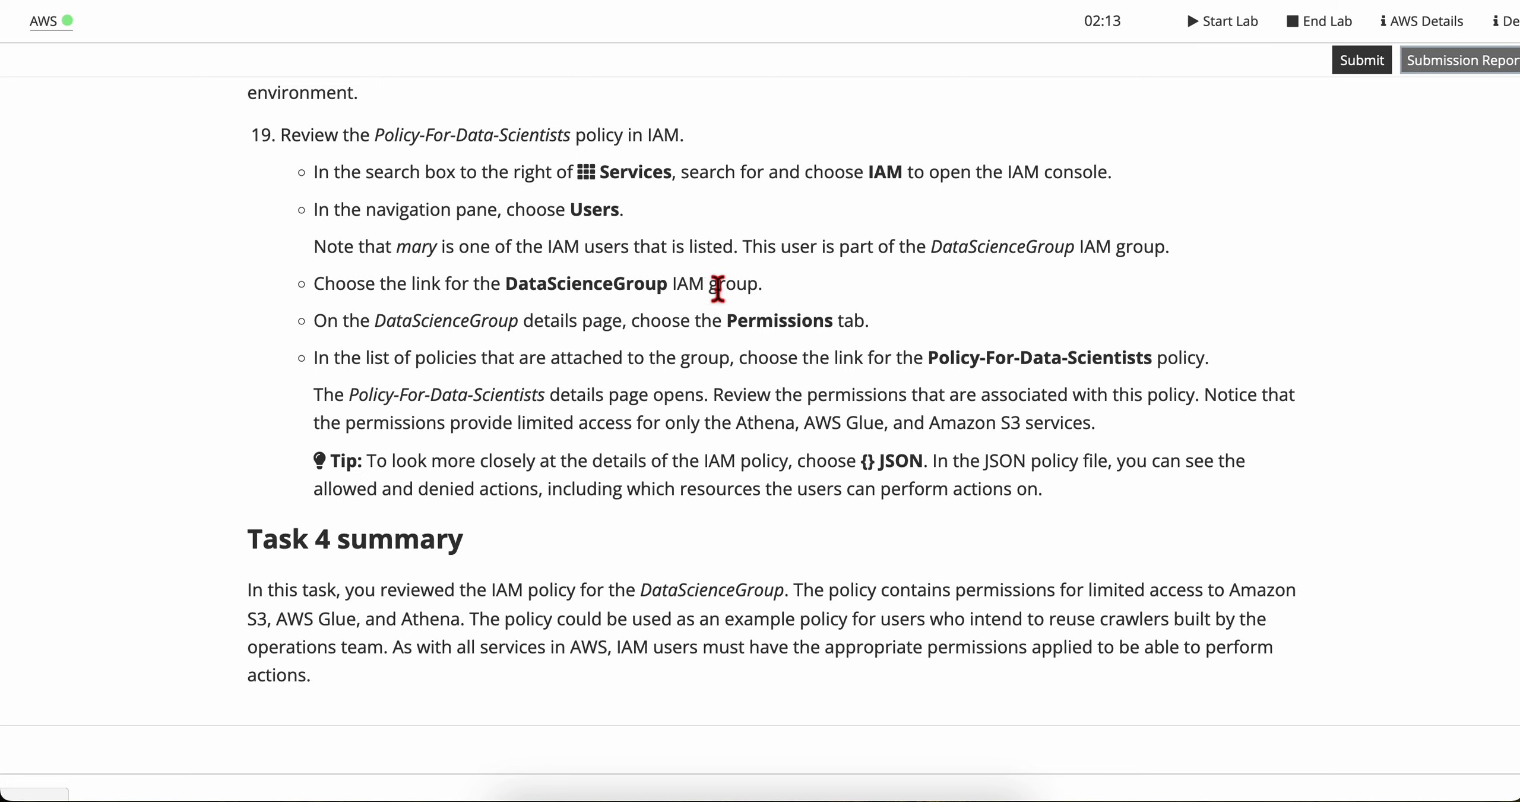
pyautogui.hotkey('ctrl', 'Right')
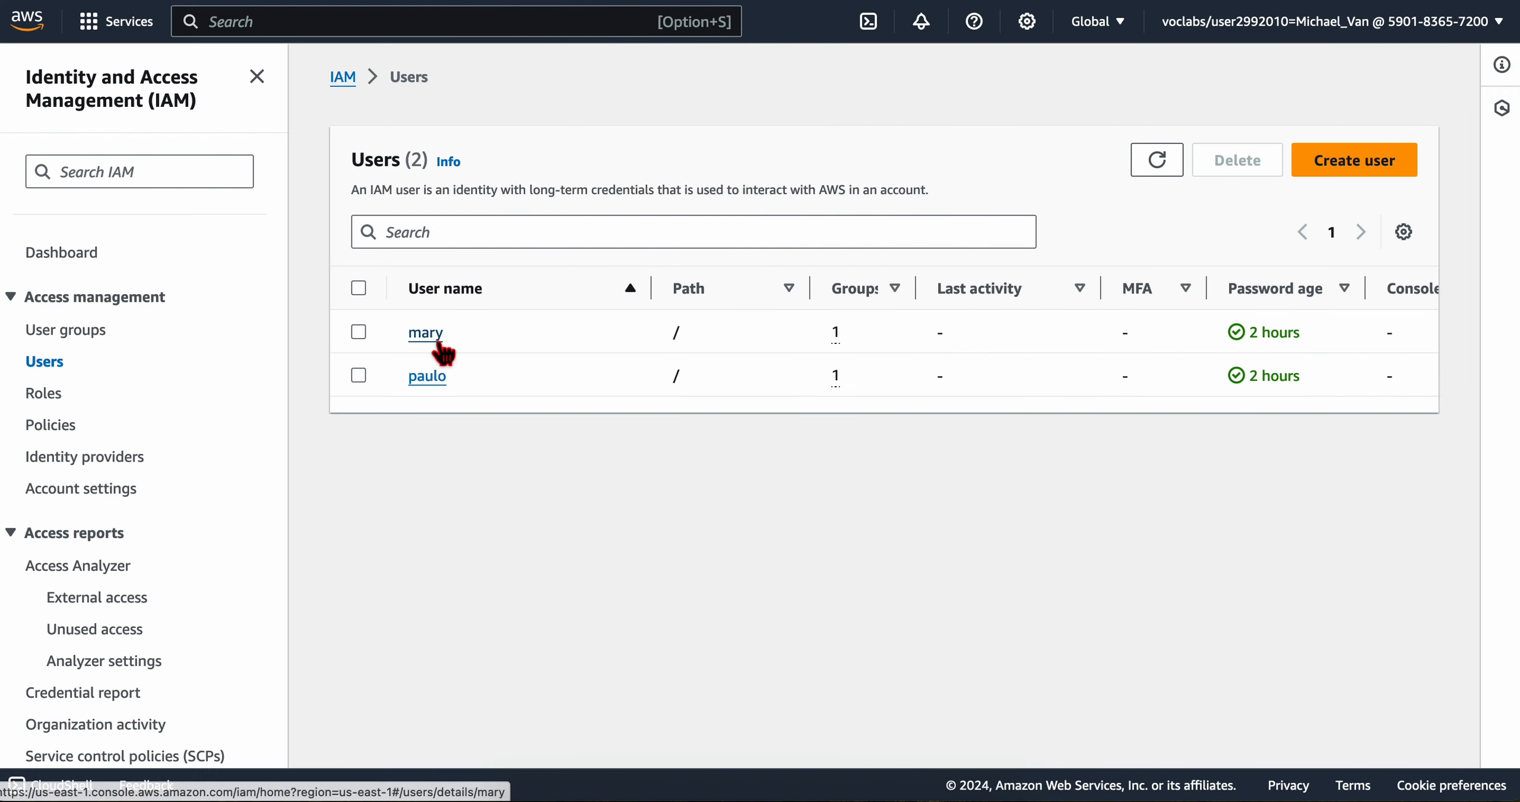
pyautogui.hotkey('ctrl', 'Left')
pyautogui.moveTo(334, 209); pyautogui.dragTo(558, 239)
pyautogui.click(559, 241)
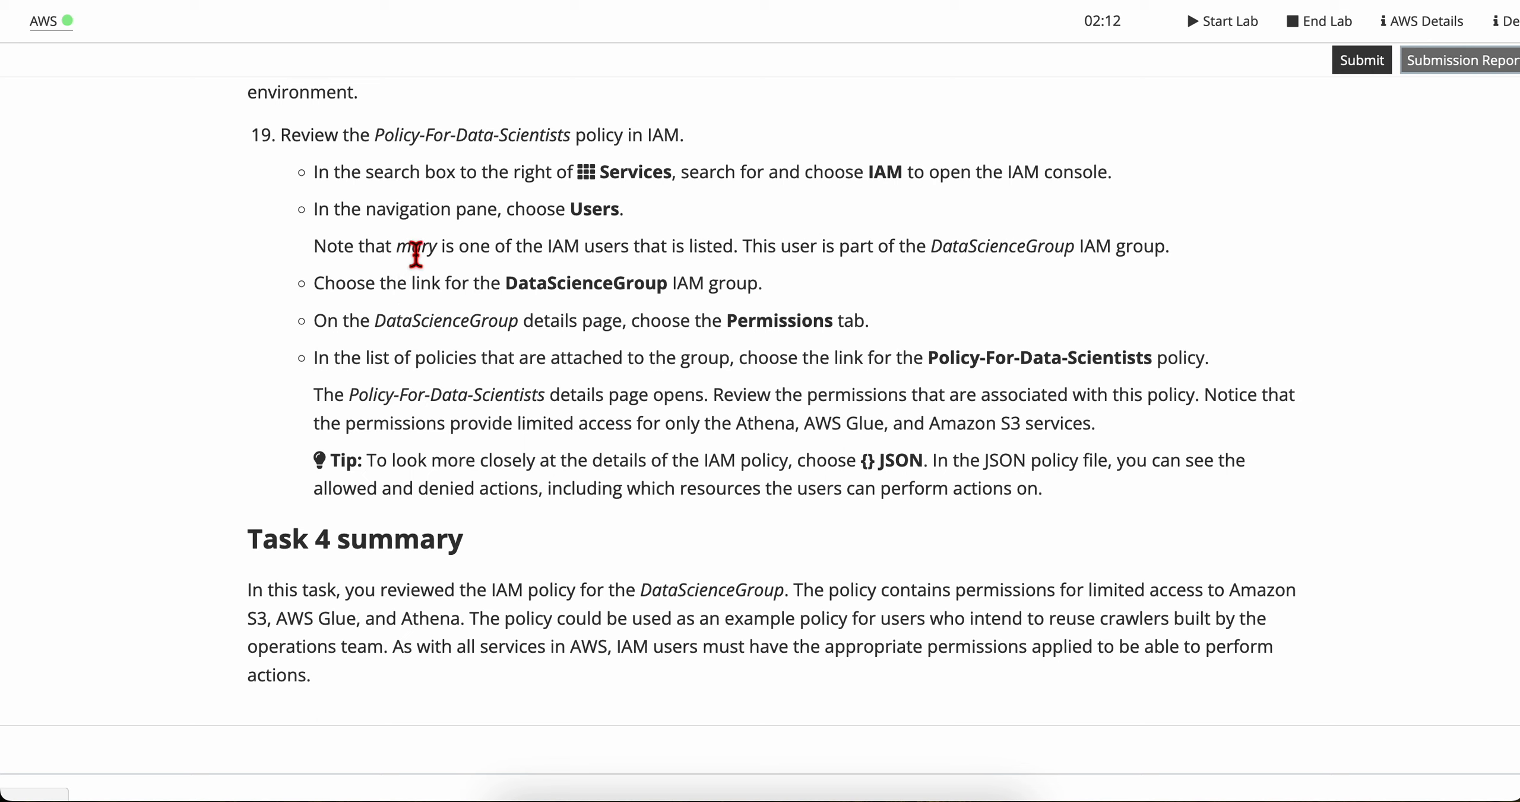
# Step: Read the lab's note on the user's group membership and the instruction to open the DataScienceGroup IAM group
pyautogui.moveTo(746, 250); pyautogui.dragTo(1170, 258)
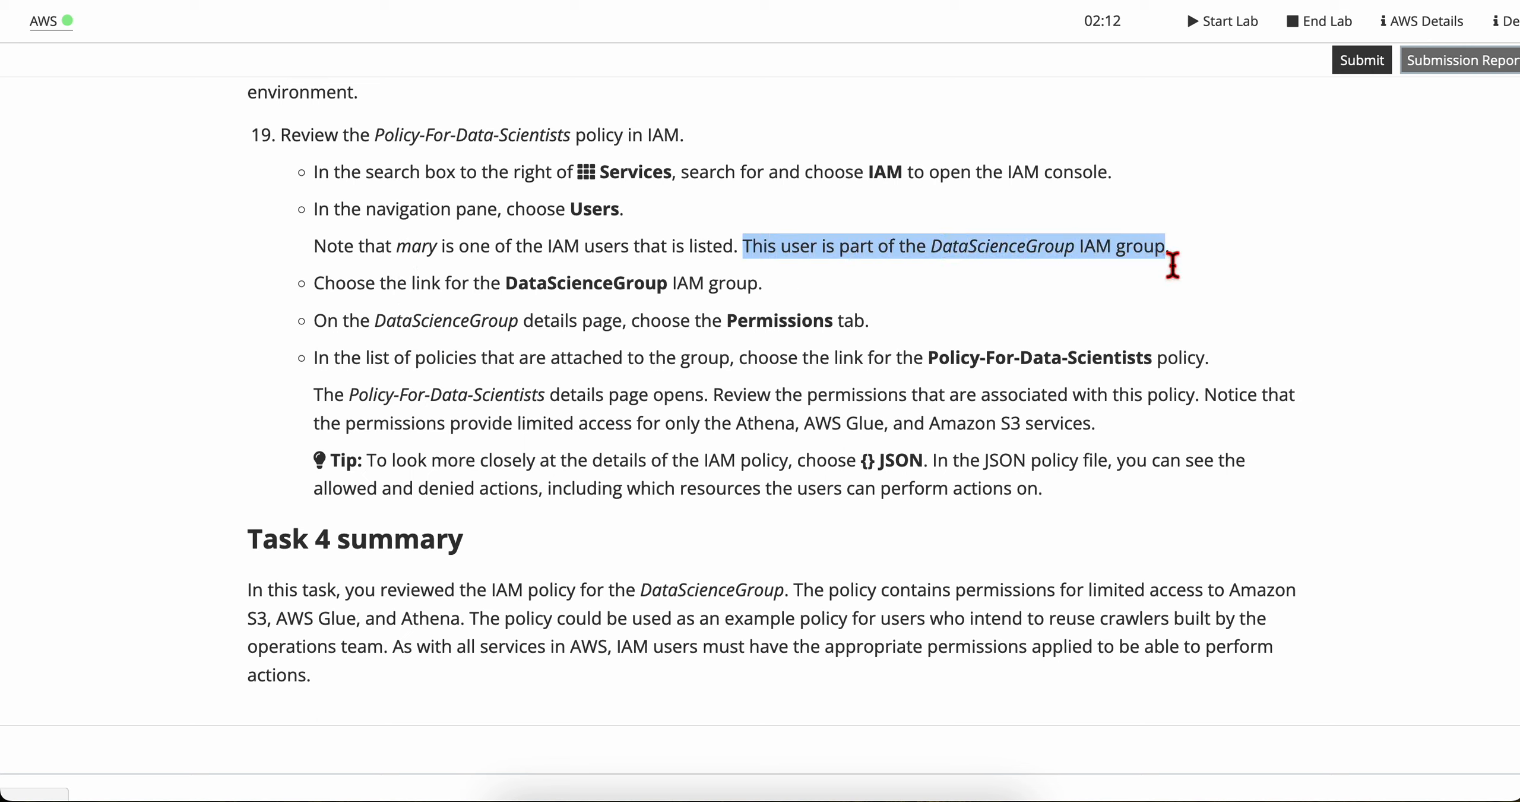
pyautogui.click(1170, 257)
pyautogui.moveTo(337, 291); pyautogui.dragTo(801, 304)
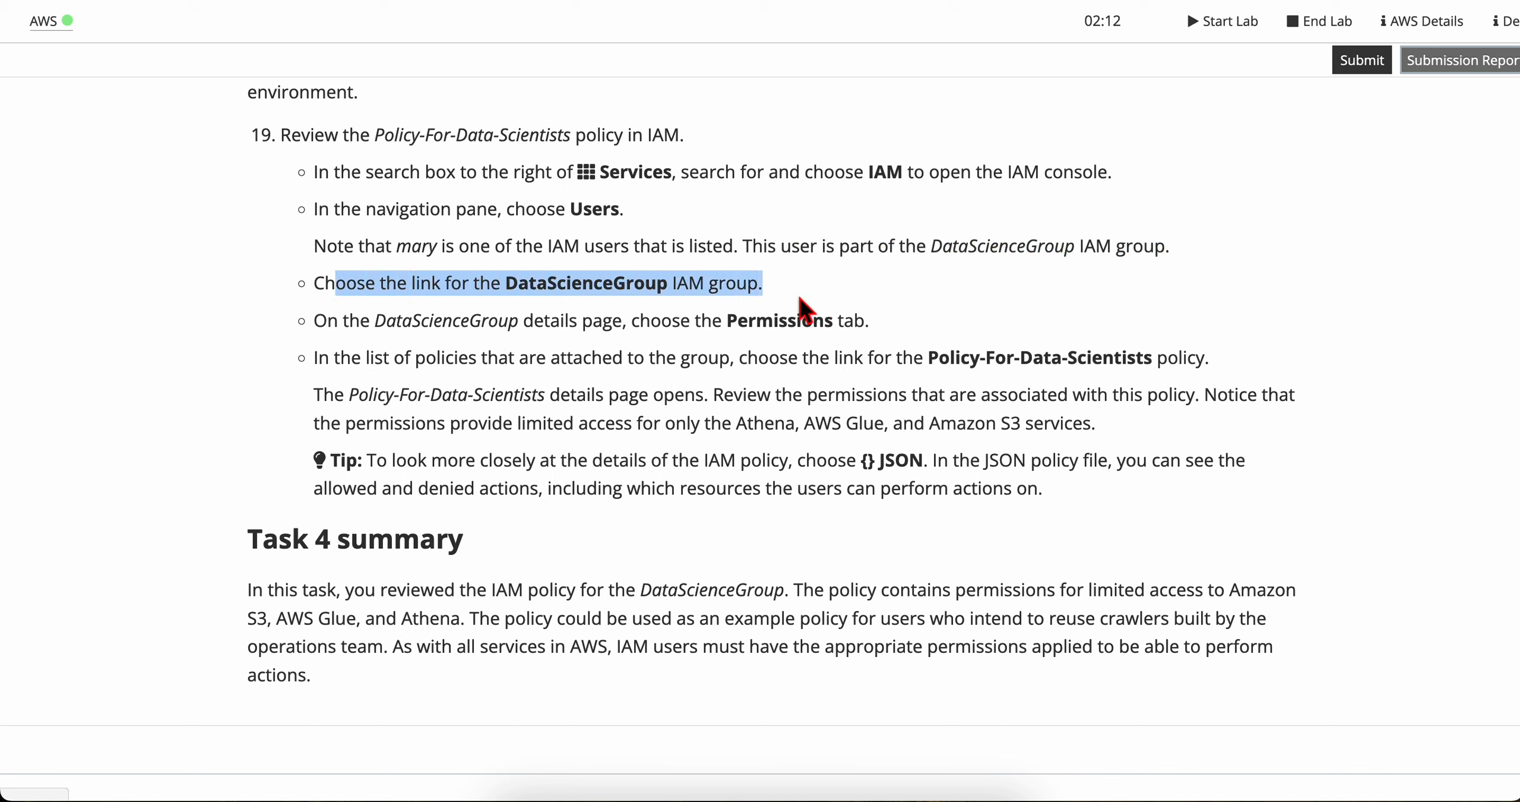
pyautogui.click(798, 298)
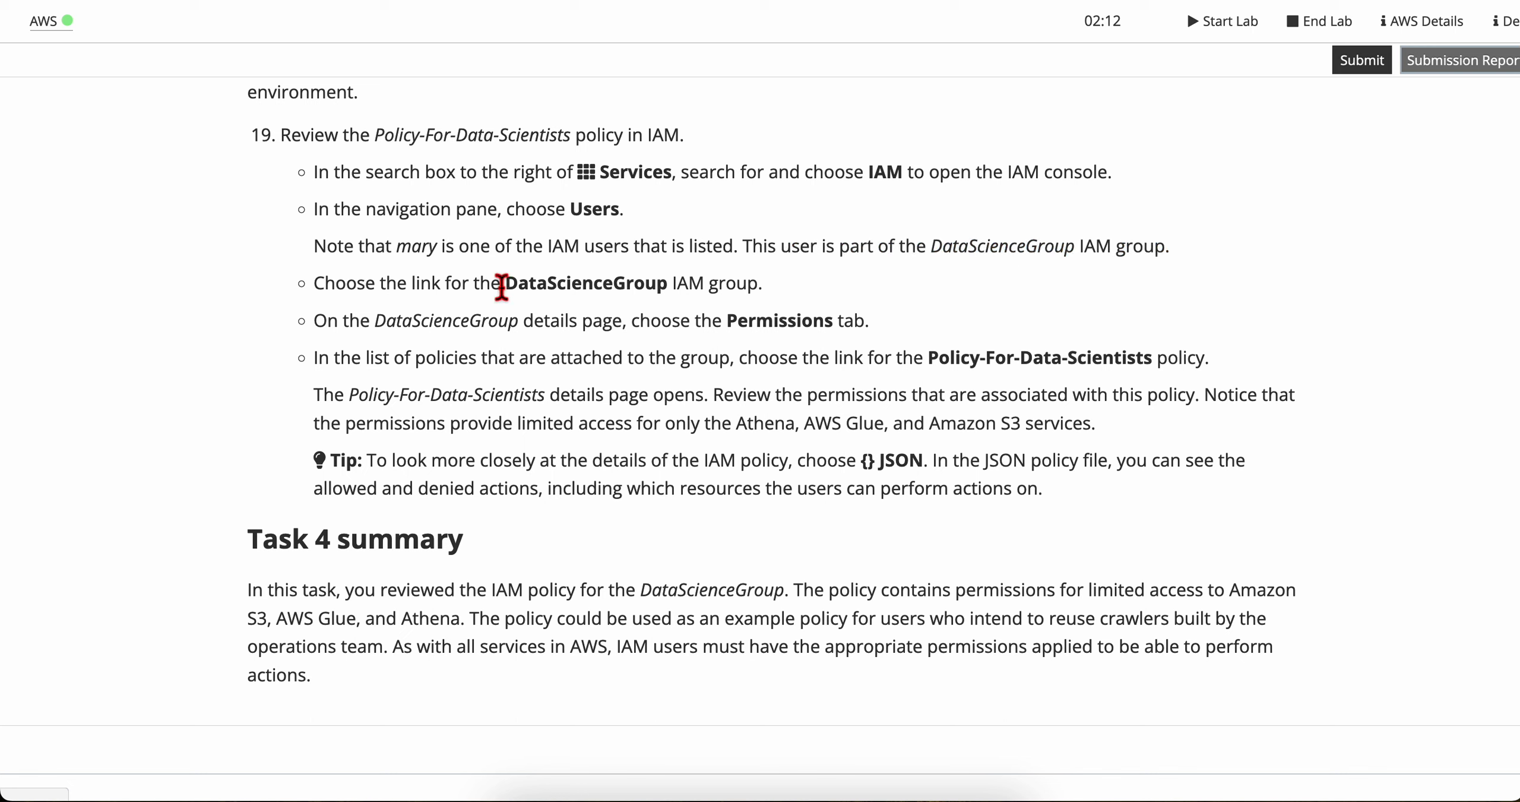
pyautogui.moveTo(503, 285); pyautogui.dragTo(735, 285)
pyautogui.click(735, 285)
# Step: Open the DataScienceGroup details from the IAM user groups
pyautogui.hotkey('ctrl', 'Right')
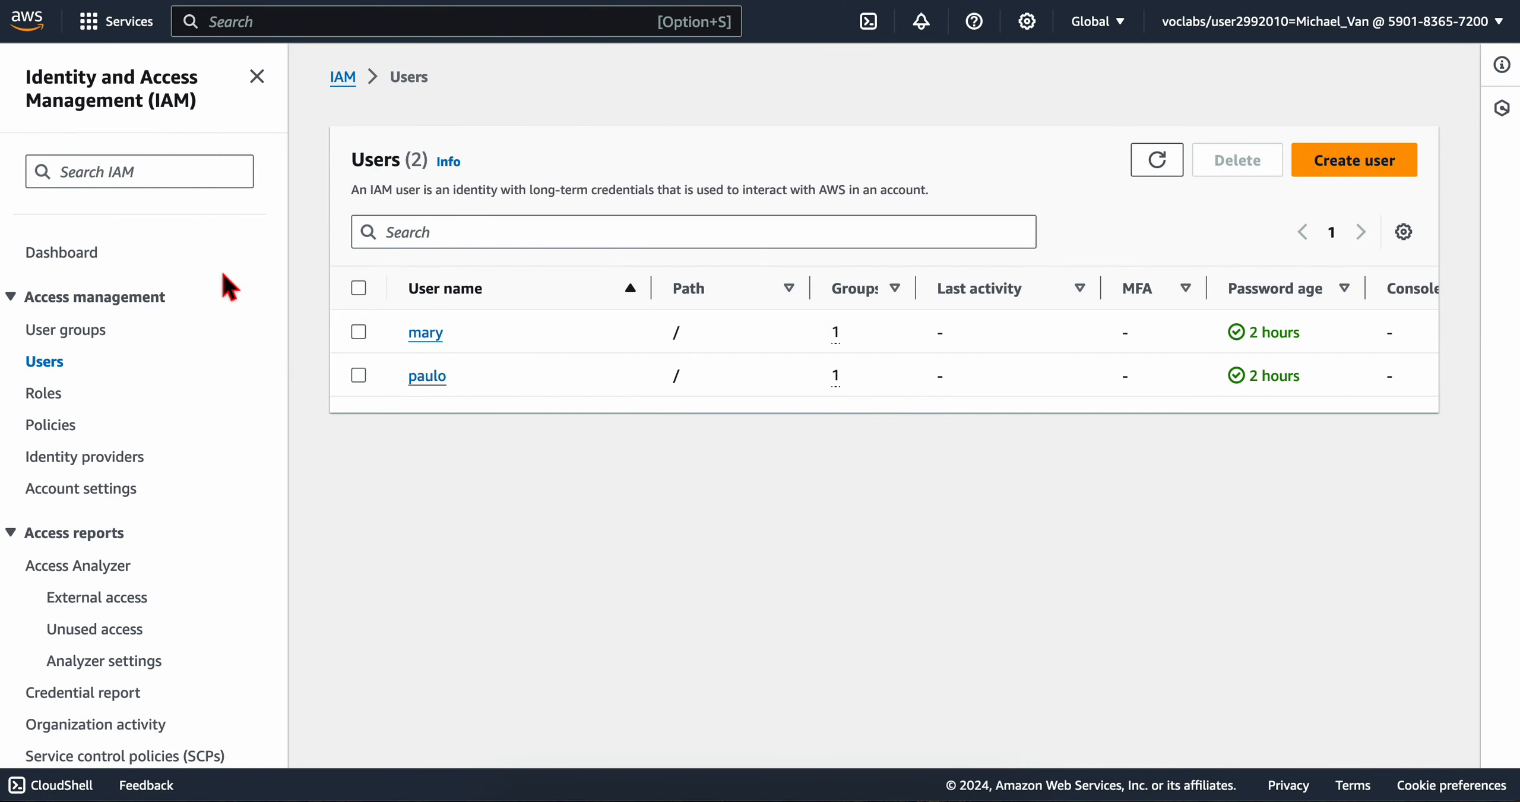
pyautogui.click(66, 331)
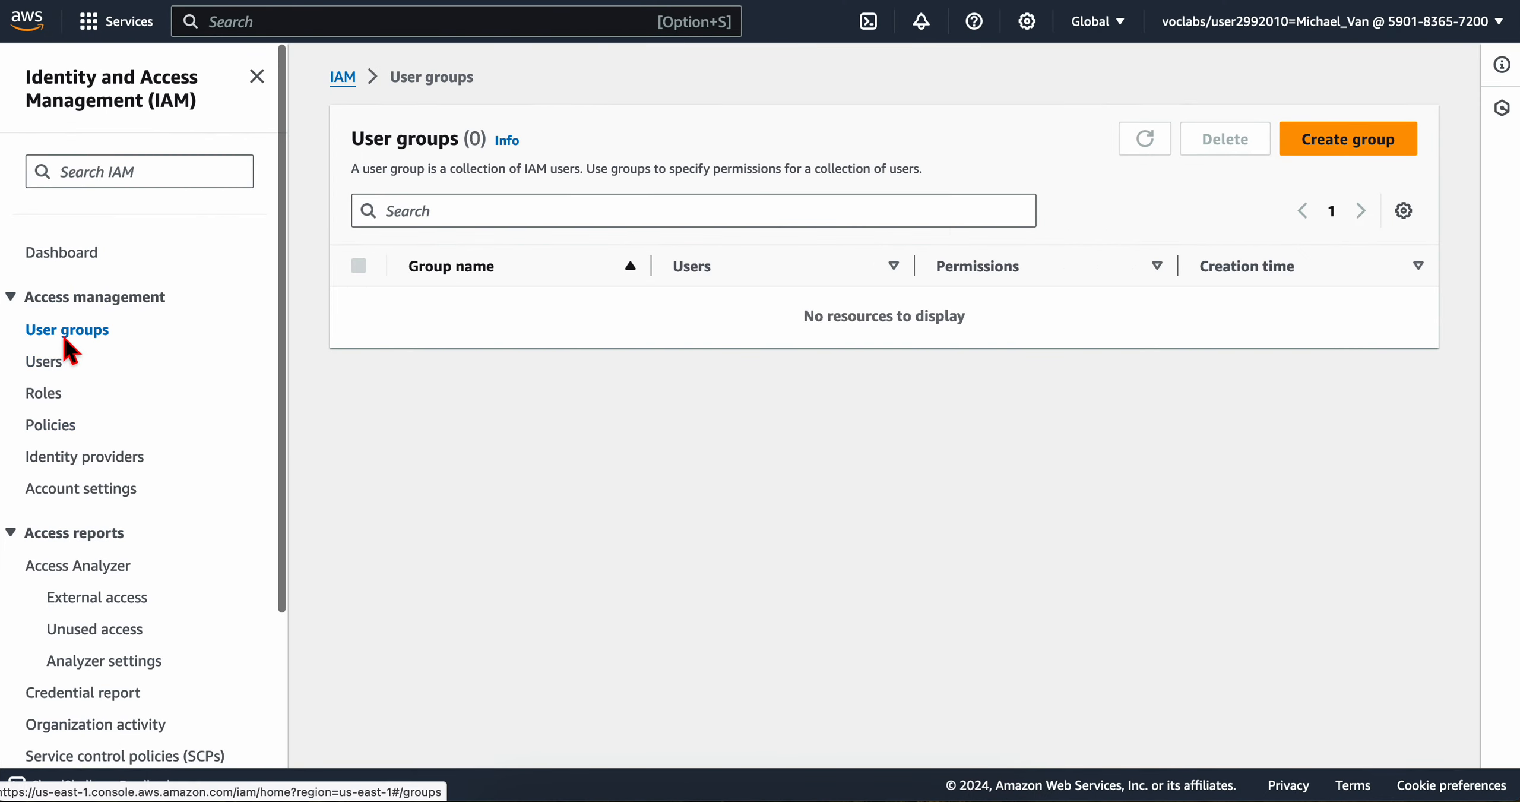
pyautogui.click(482, 320)
# Step: Check the lab's next instruction and display the permissions policies attached to DataScienceGroup
pyautogui.hotkey('ctrl', 'Left')
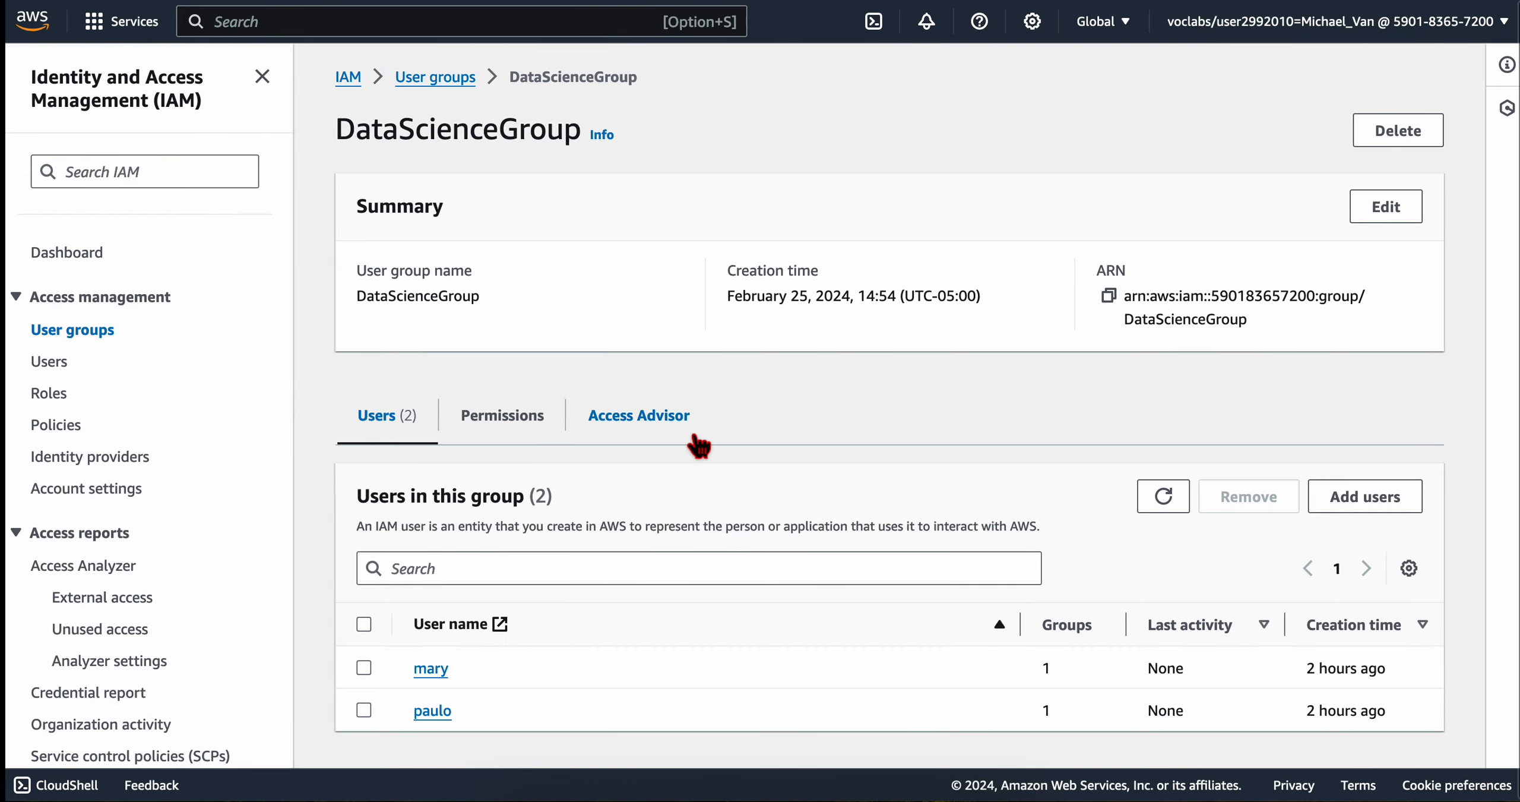
pyautogui.scroll(-2, 478, 394)
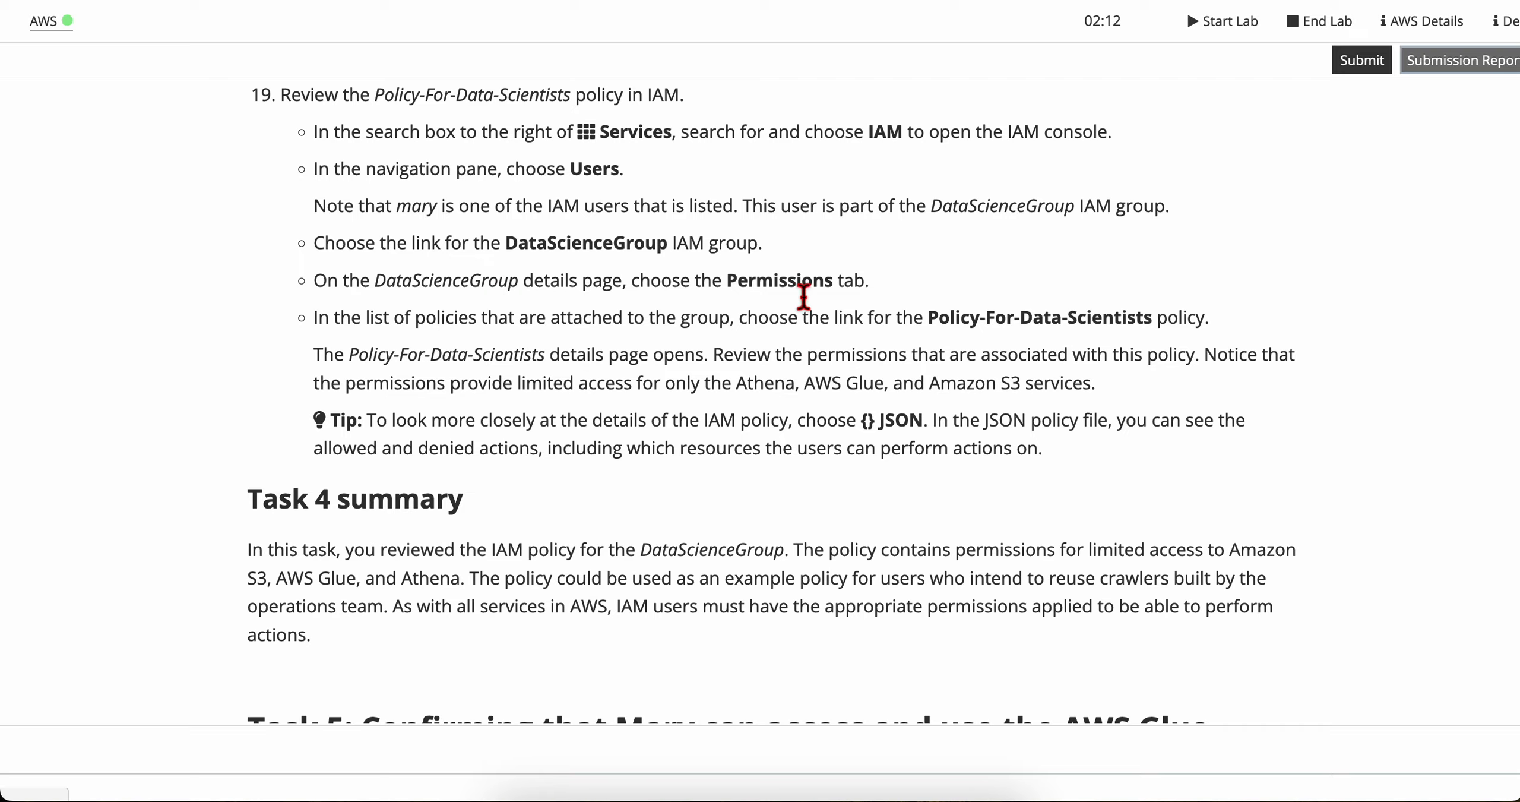
pyautogui.hotkey('ctrl', 'Right')
pyautogui.click(538, 417)
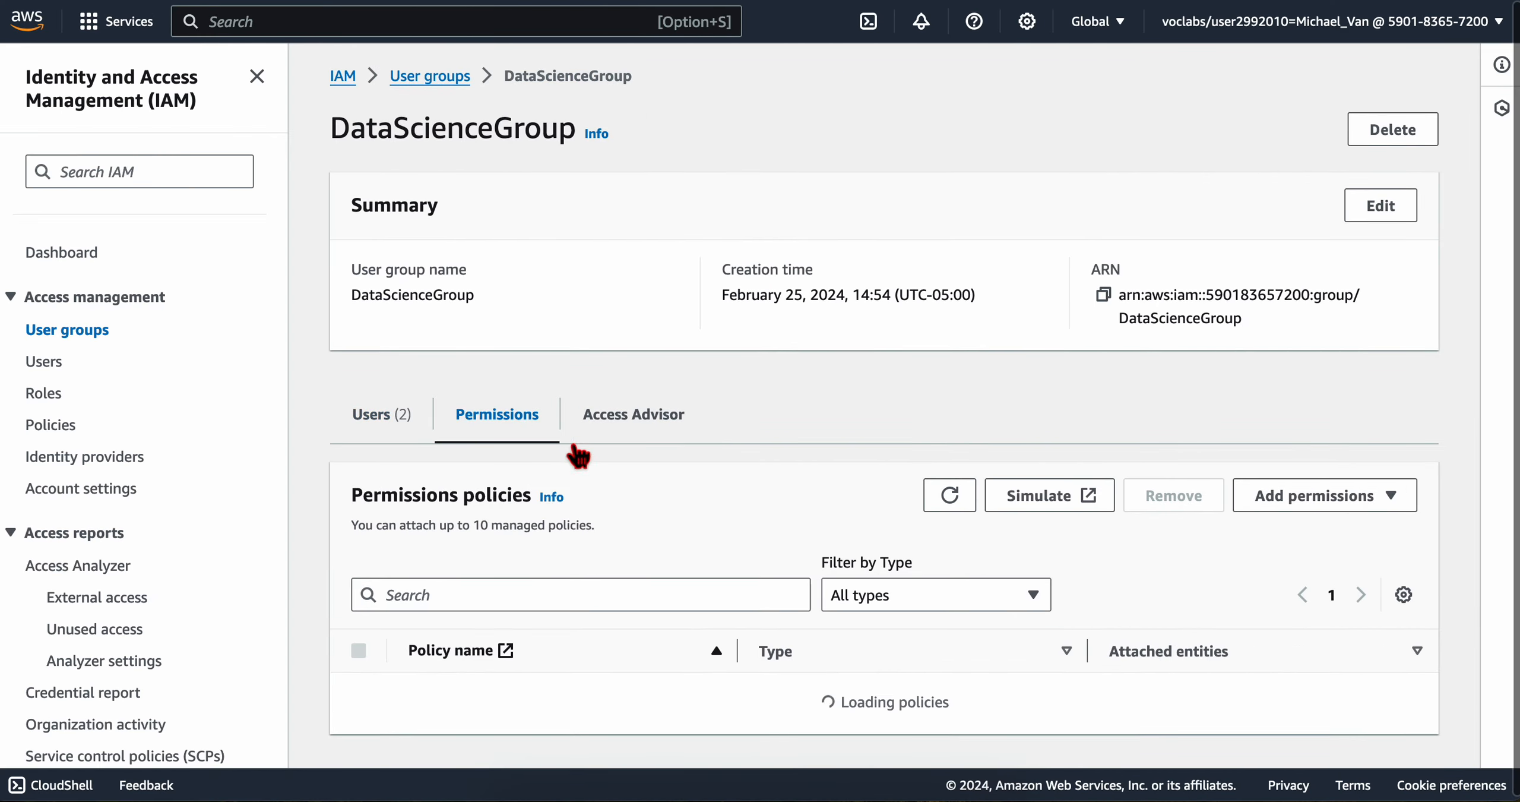
# Step: Read the lab instruction on opening the Policy-For-Data-Scientists policy attached to the group
pyautogui.hotkey('ctrl', 'Left')
pyautogui.scroll(-2, 590, 315)
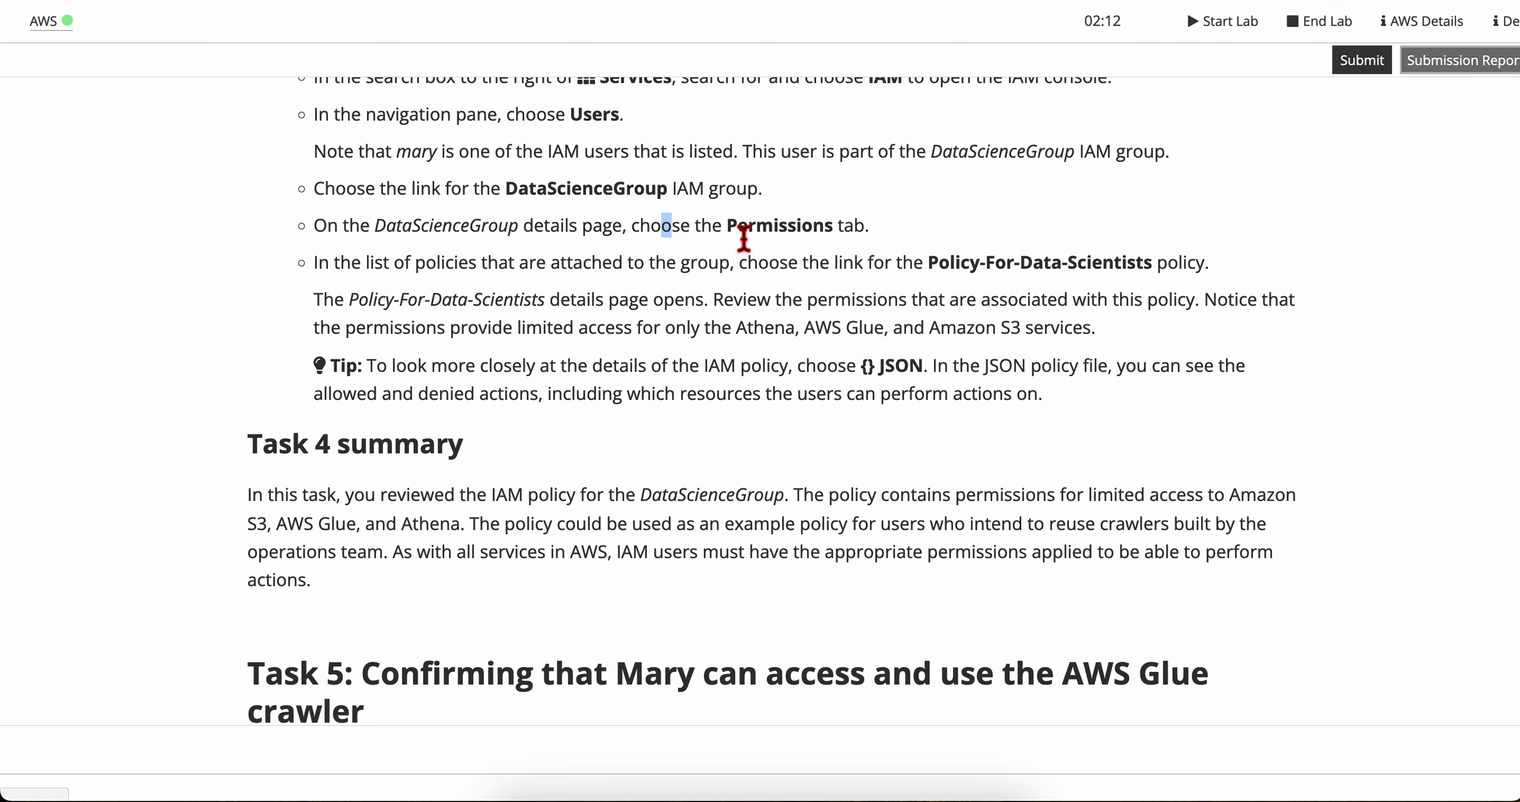
pyautogui.scroll(-1, 549, 358)
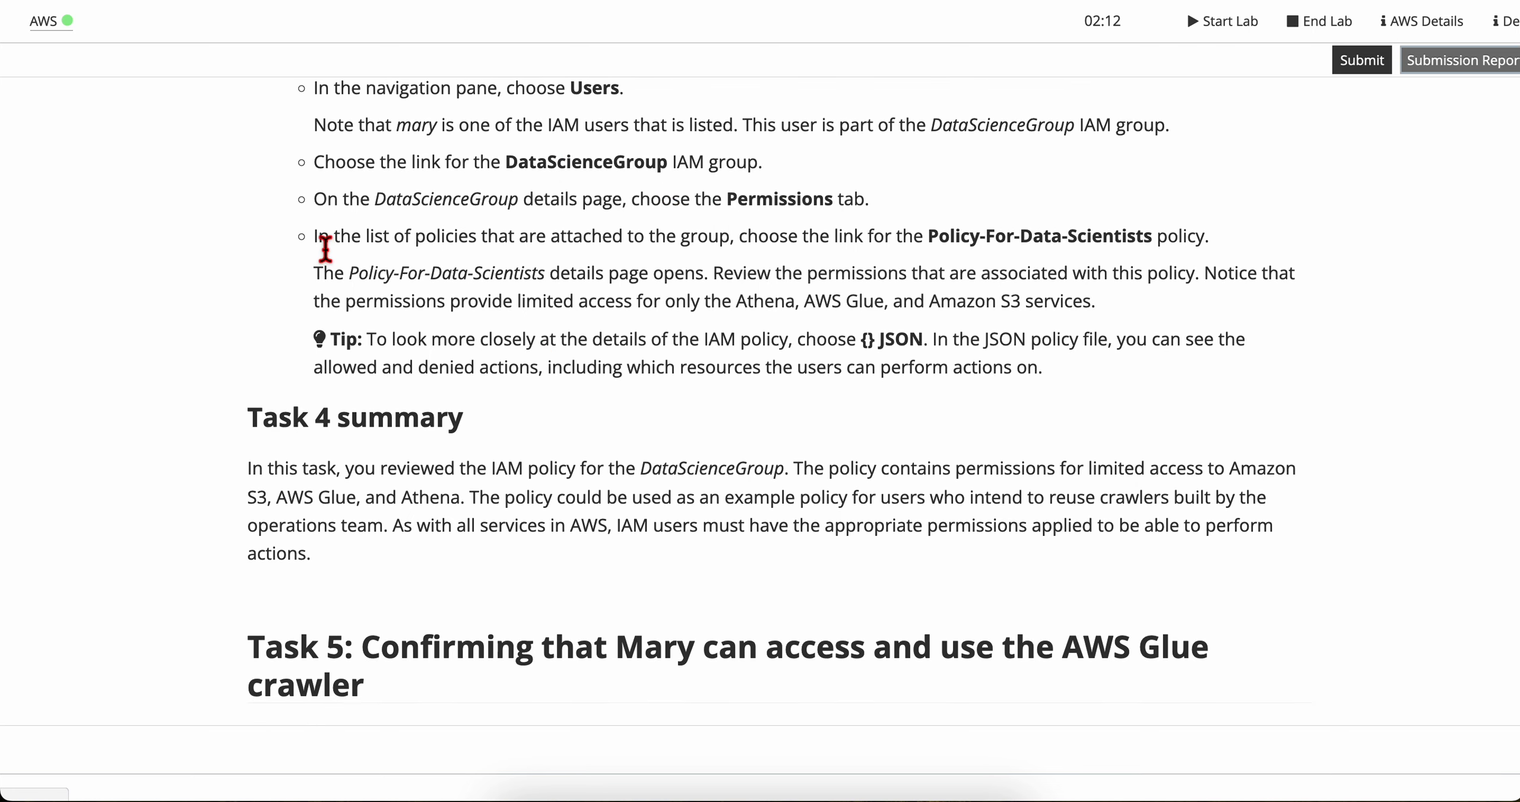
pyautogui.moveTo(328, 217); pyautogui.dragTo(869, 210)
pyautogui.click(706, 237)
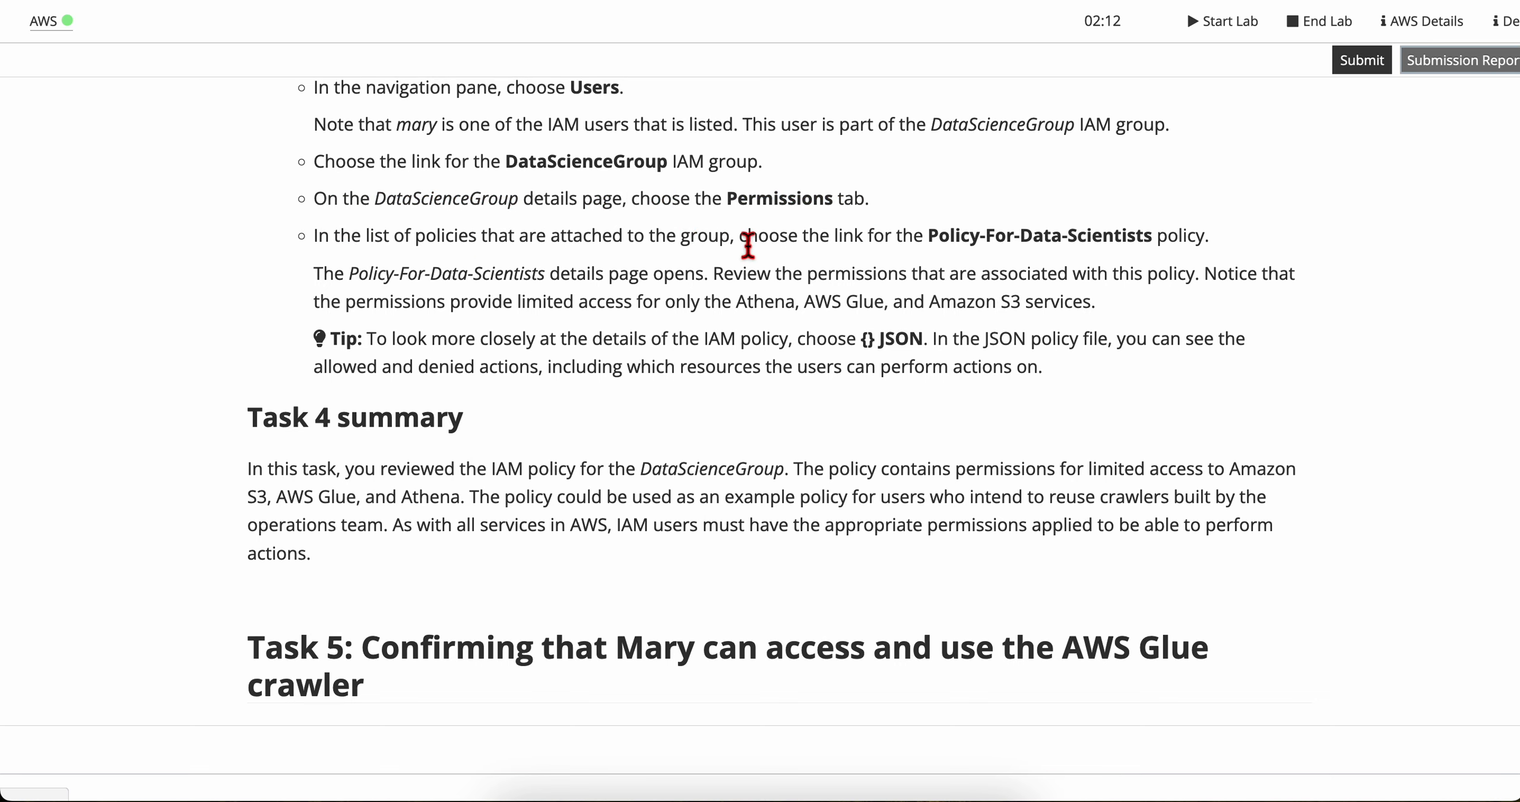
pyautogui.moveTo(746, 243); pyautogui.dragTo(1151, 245)
pyautogui.click(908, 244)
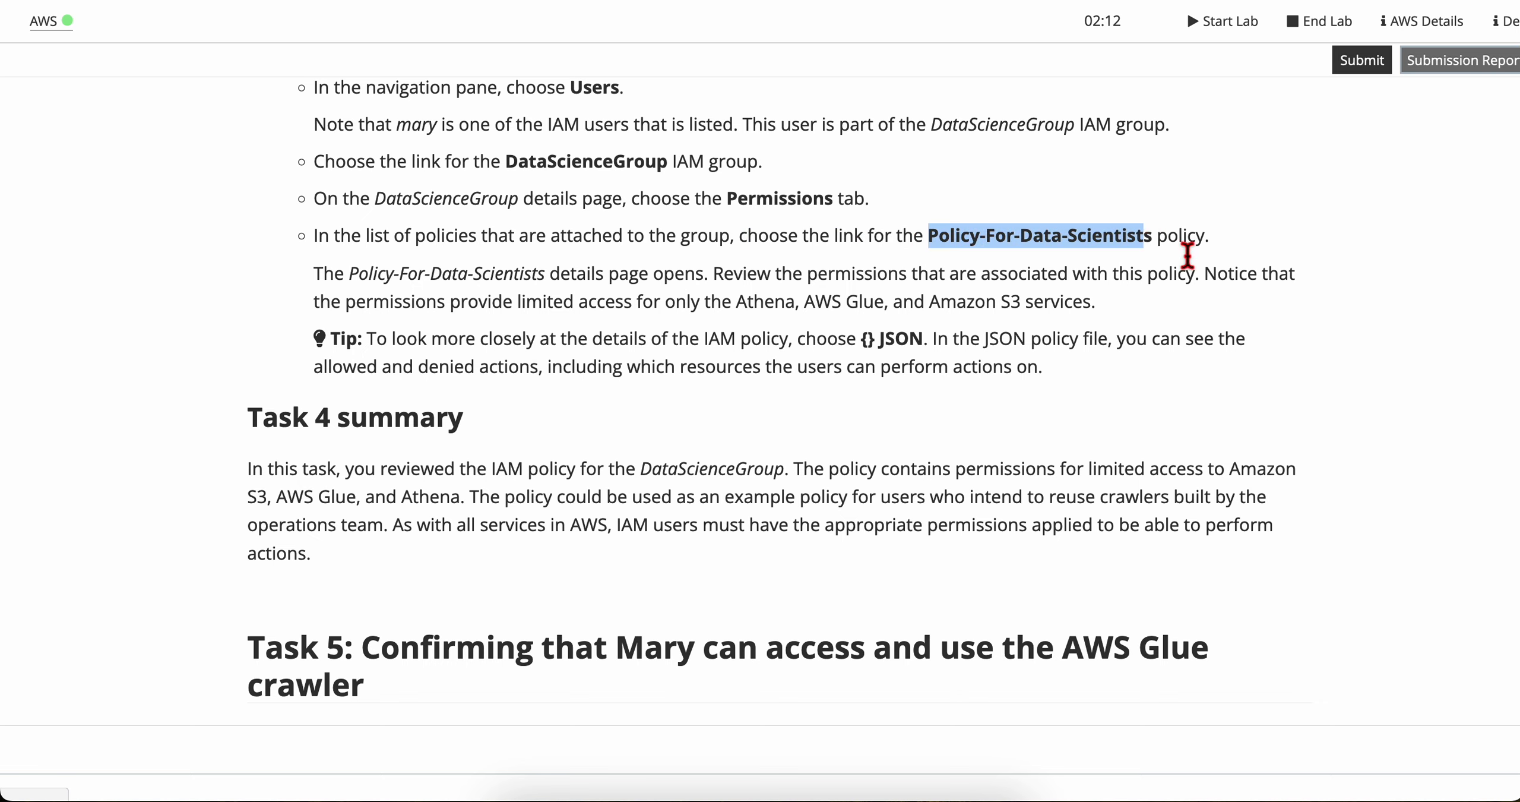
# Step: Open the details page of the Policy-For-Data-Scientists policy from DataScienceGroup's attached policies, rechecking the lab text first
pyautogui.hotkey('ctrl', 'Right')
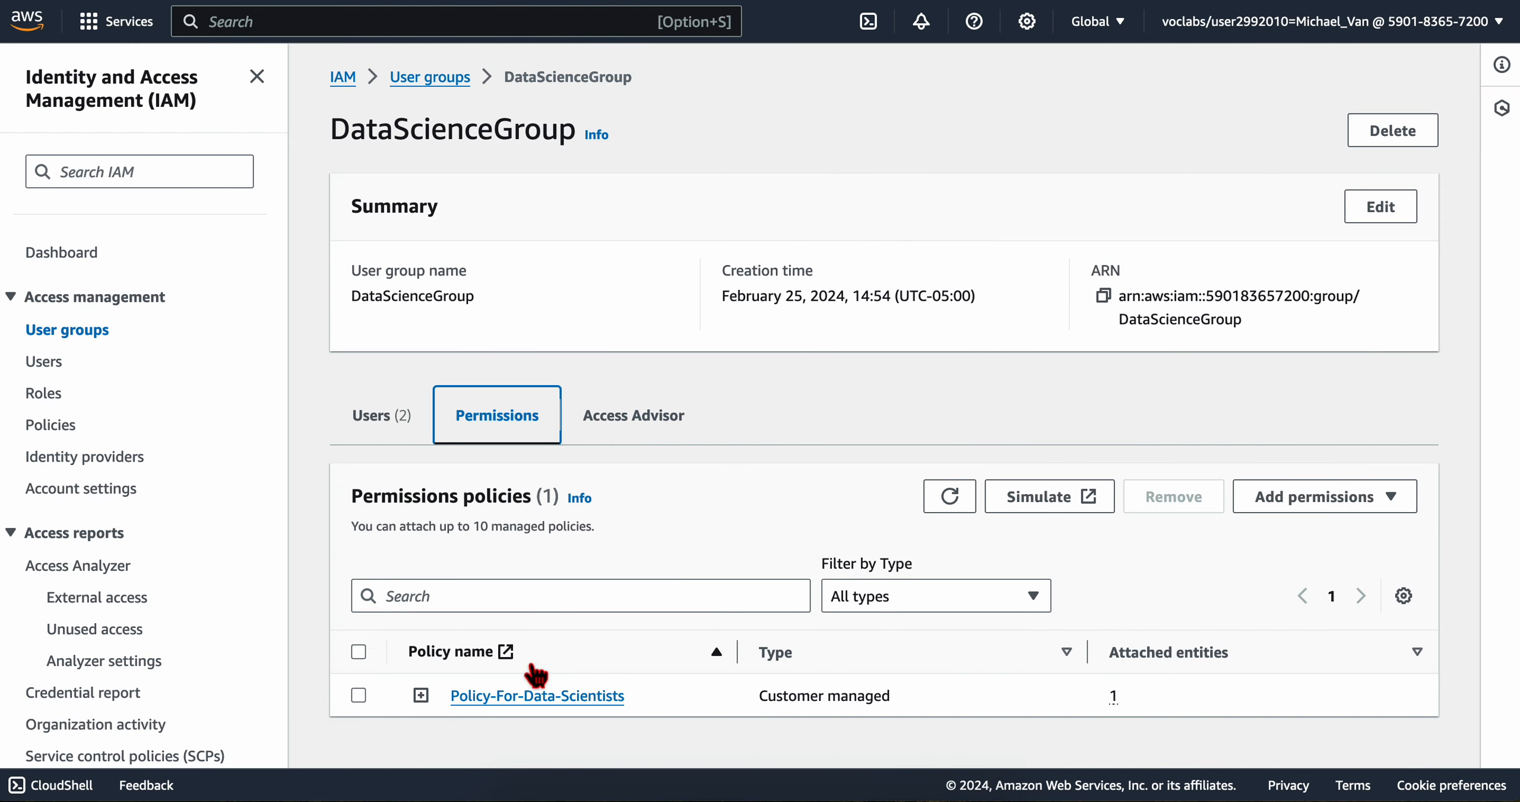
pyautogui.click(356, 697)
pyautogui.hotkey('ctrl', 'Left')
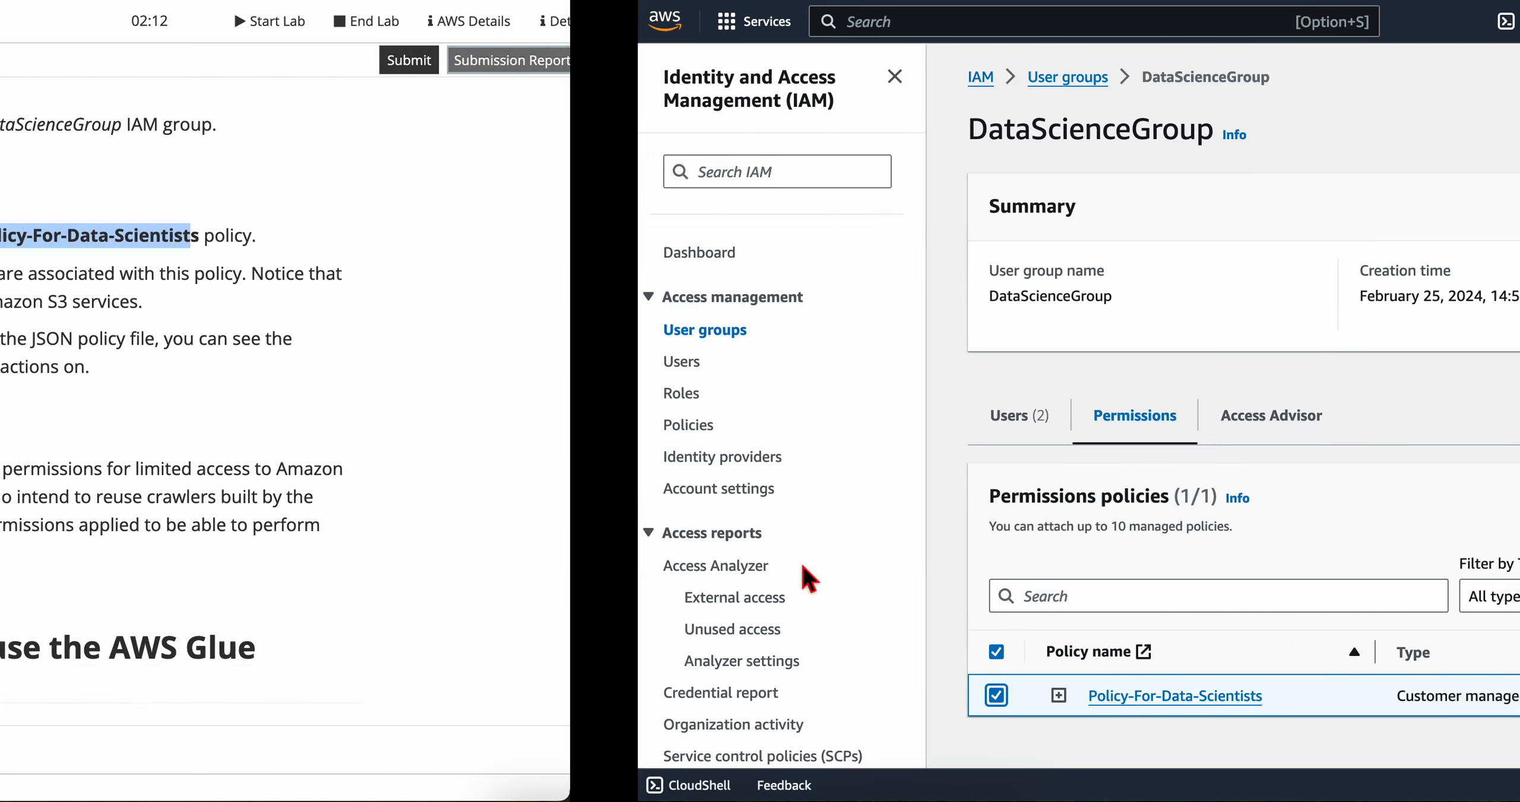
pyautogui.scroll(-1, 439, 325)
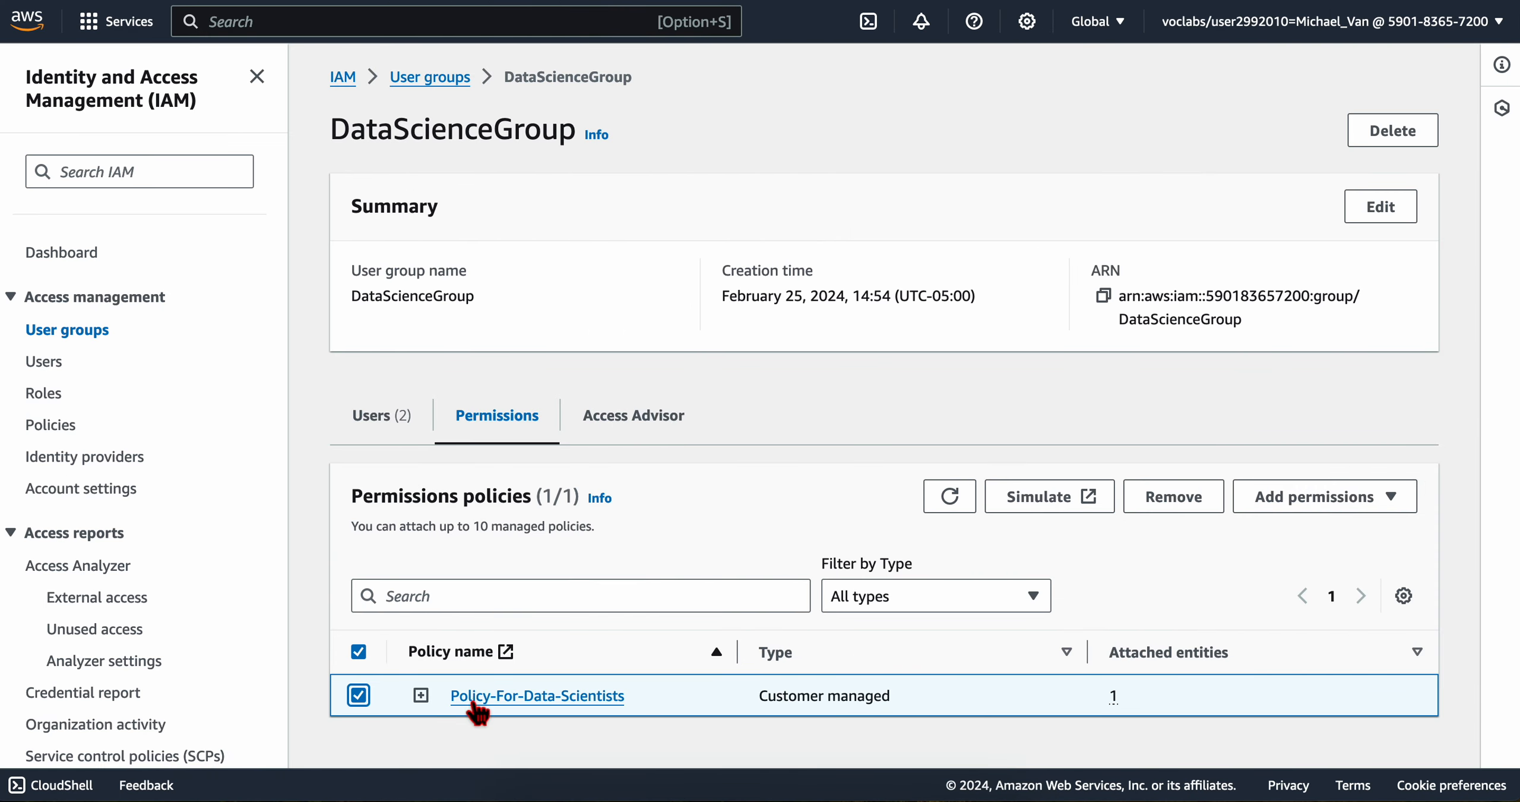
pyautogui.click(496, 703)
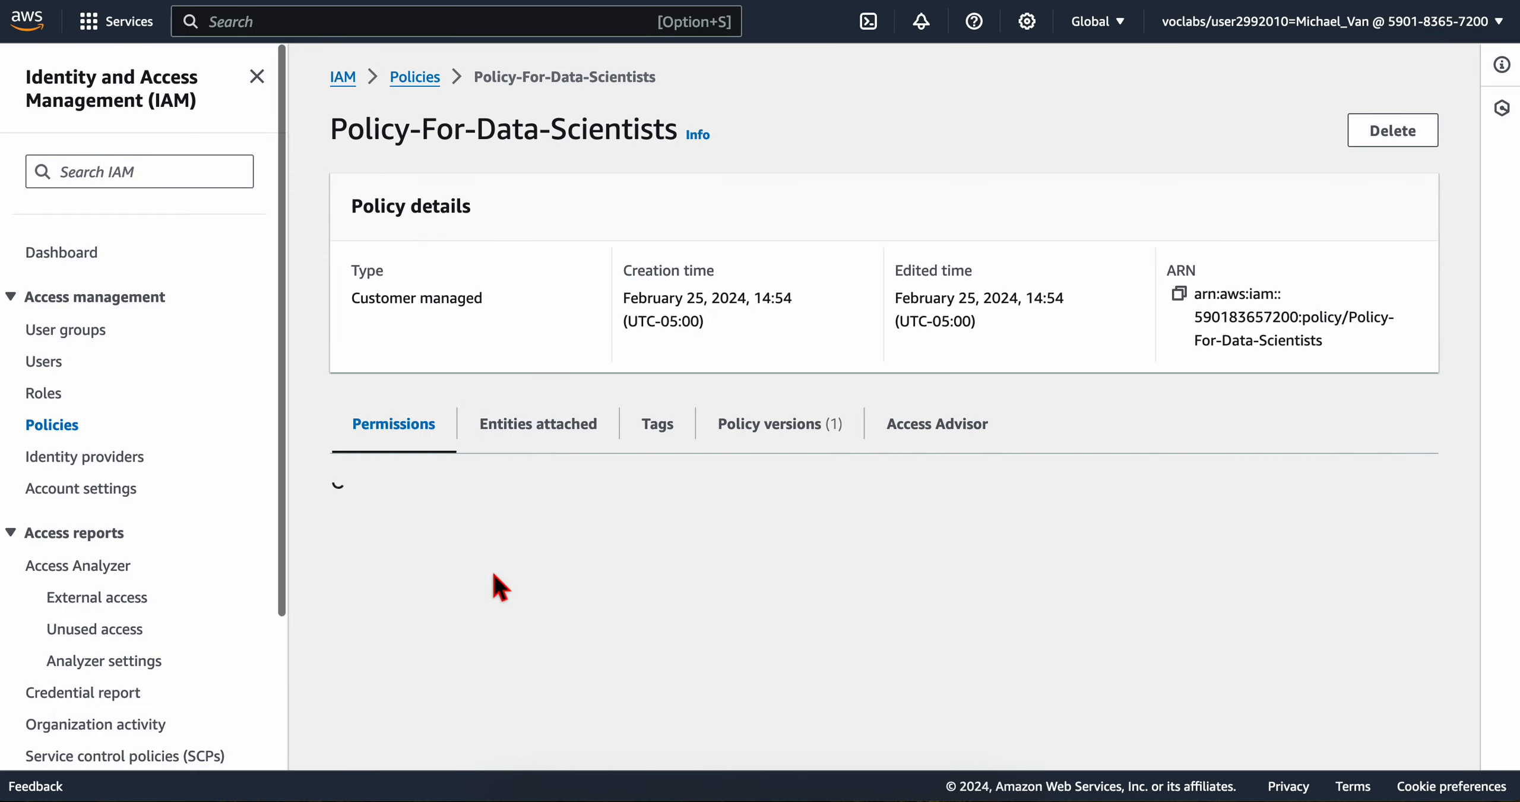
# Step: Review the policy's explicit deny and allow permissions for the Athena, Glue and S3 services
pyautogui.scroll(-10, 493, 599)
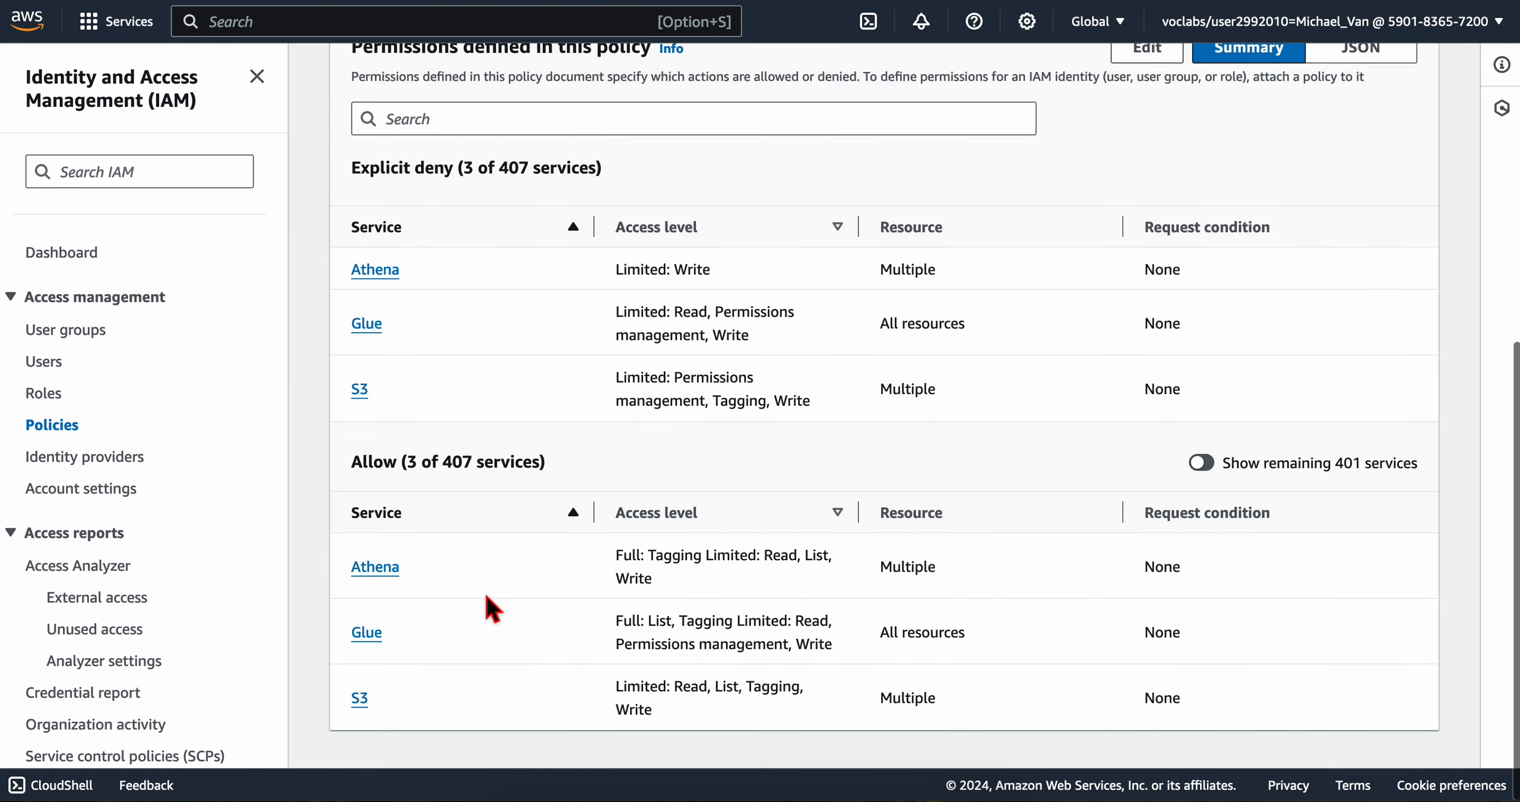
pyautogui.scroll(2, 493, 603)
pyautogui.scroll(-2, 486, 600)
# Step: Read the lab's tip about viewing the policy's JSON for allowed and denied actions and their resources
pyautogui.hotkey('ctrl', 'Left')
pyautogui.scroll(-1, 527, 391)
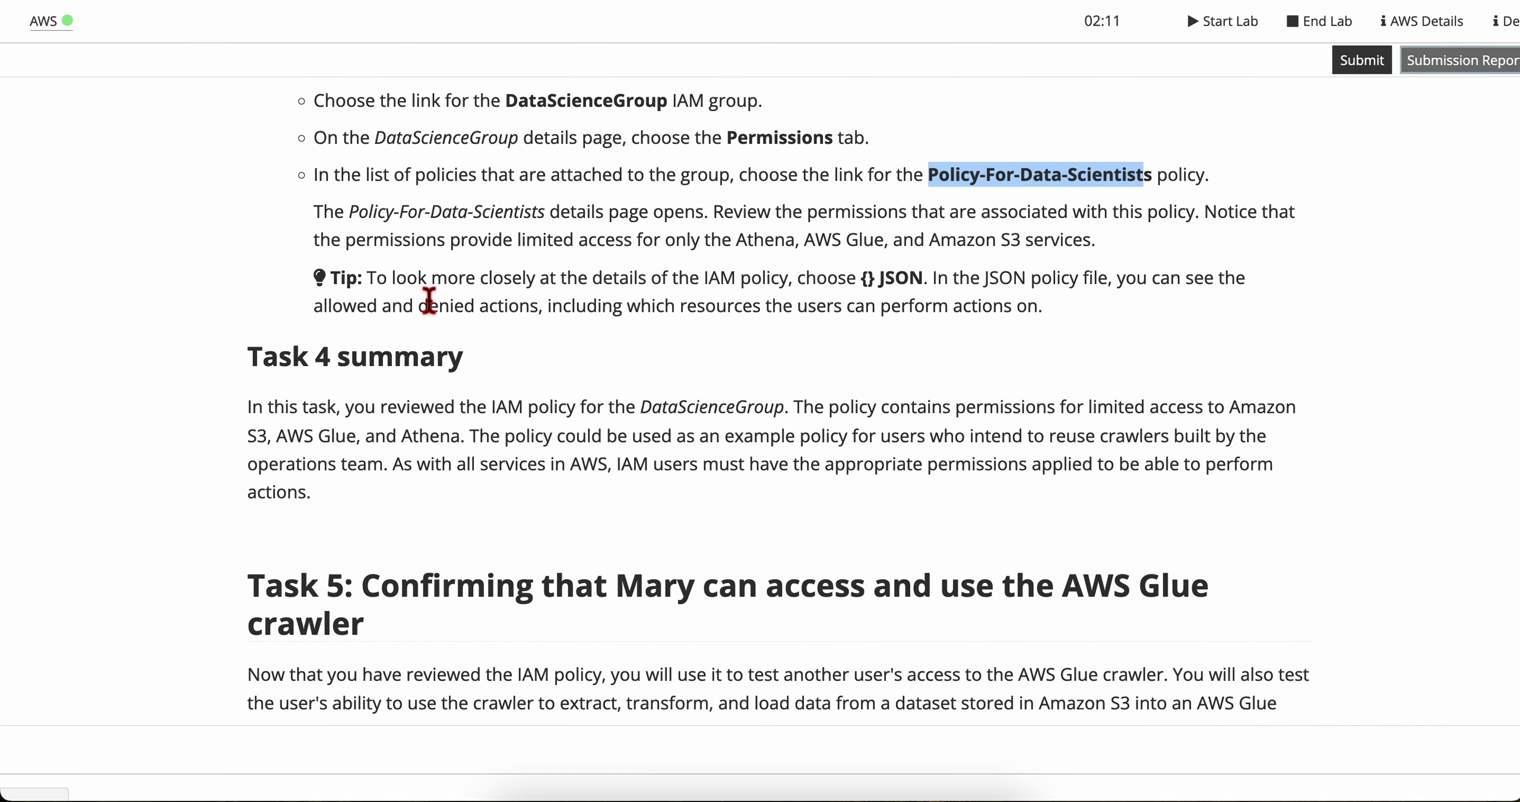
pyautogui.click(429, 301)
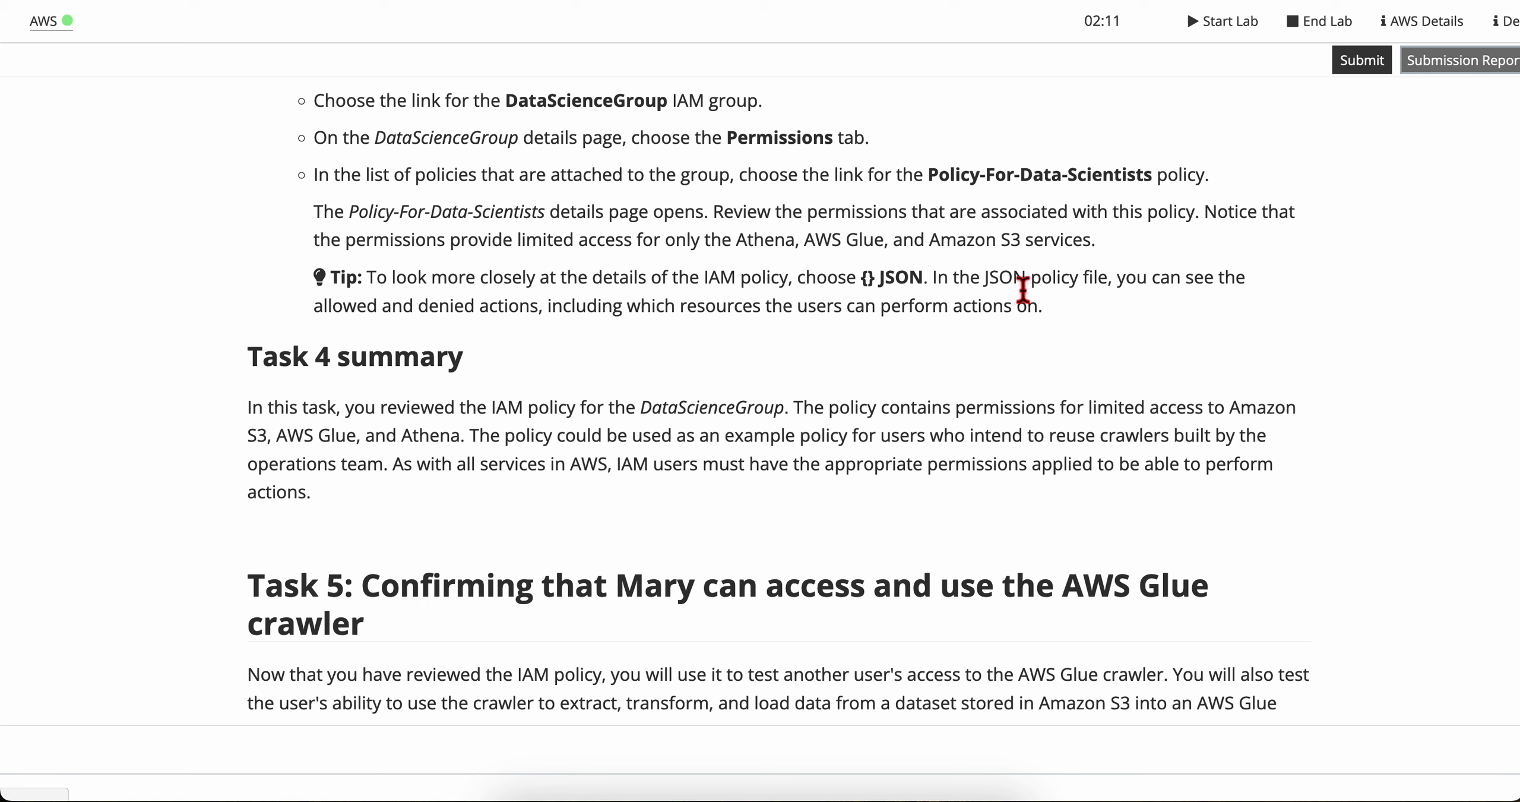
pyautogui.moveTo(1088, 283); pyautogui.dragTo(560, 307)
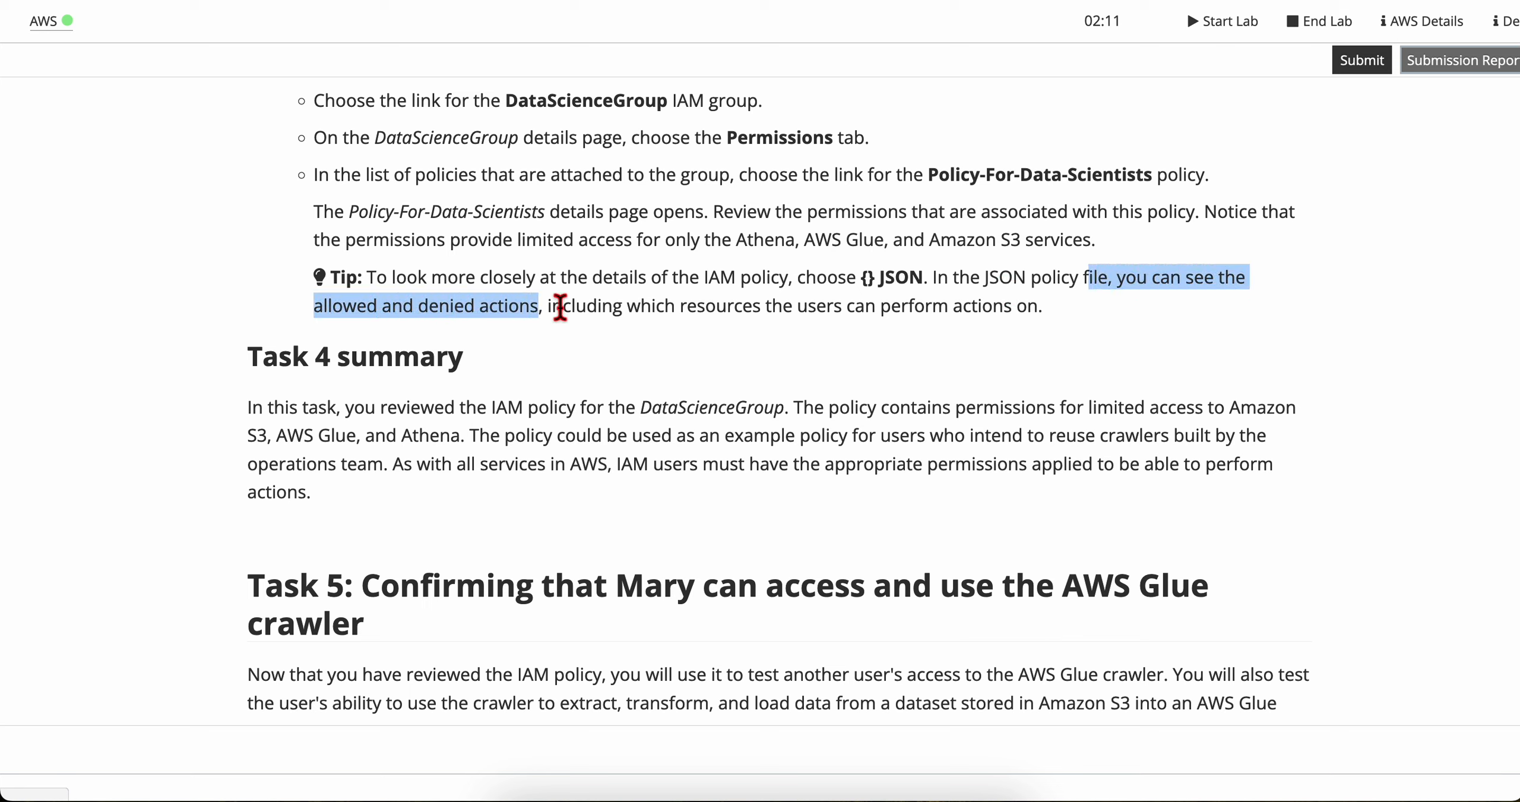
pyautogui.tripleClick(617, 315)
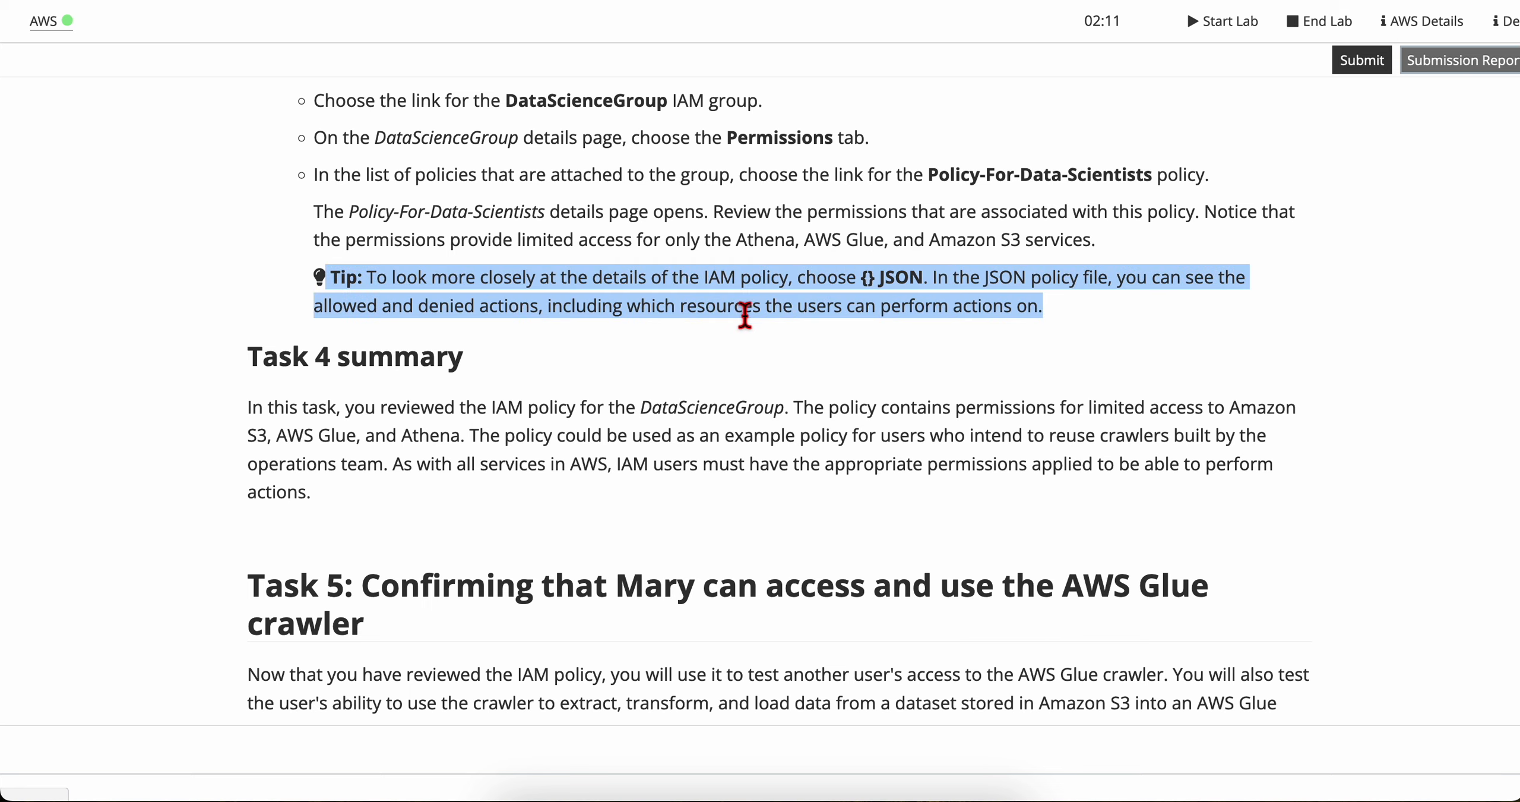
# Step: Return to the IAM console and show the Policy-For-Data-Scientists permissions as JSON
pyautogui.click(924, 306)
pyautogui.hotkey('ctrl', 'Right')
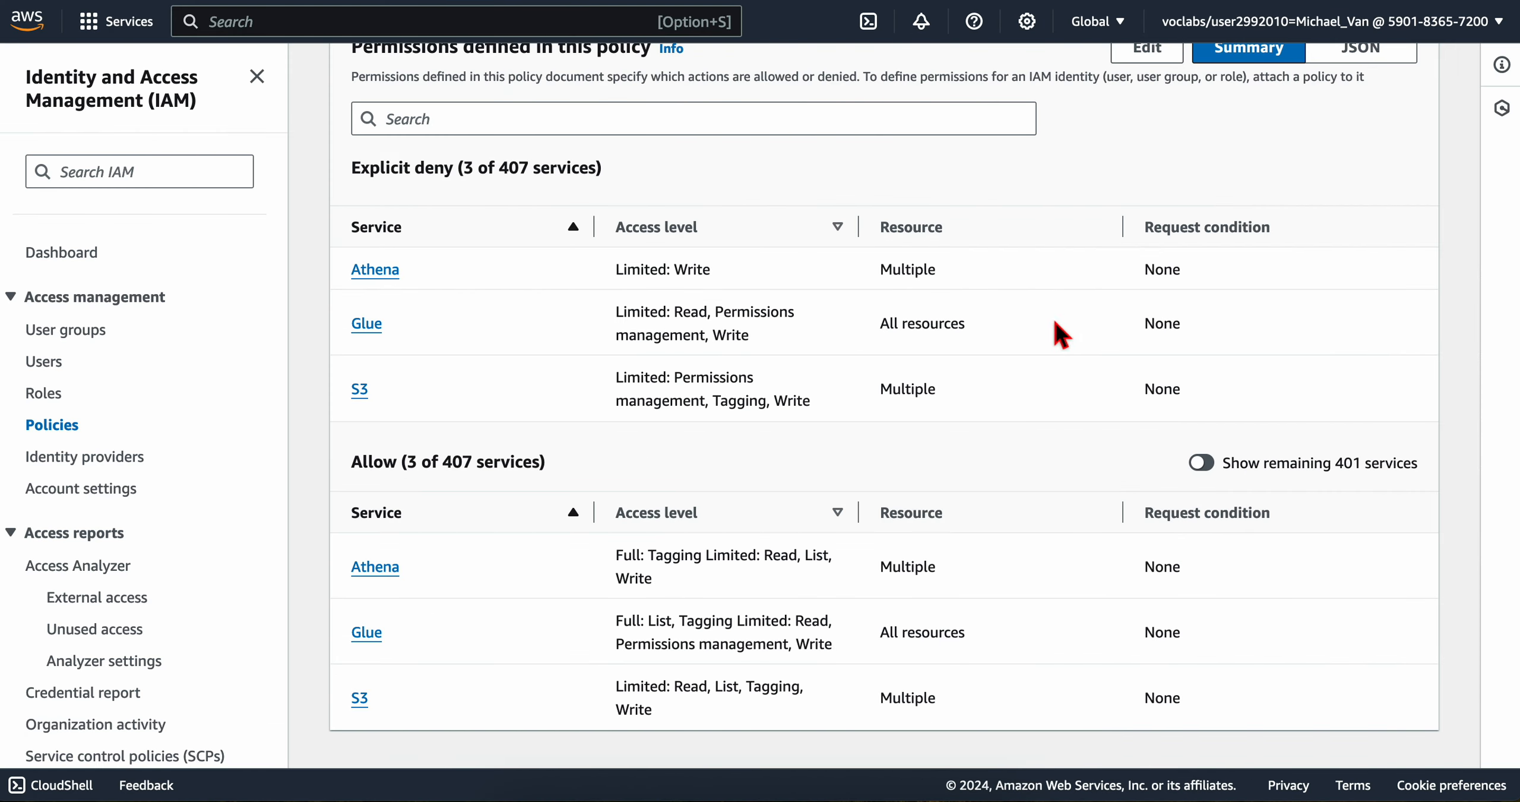
pyautogui.scroll(3, 1052, 448)
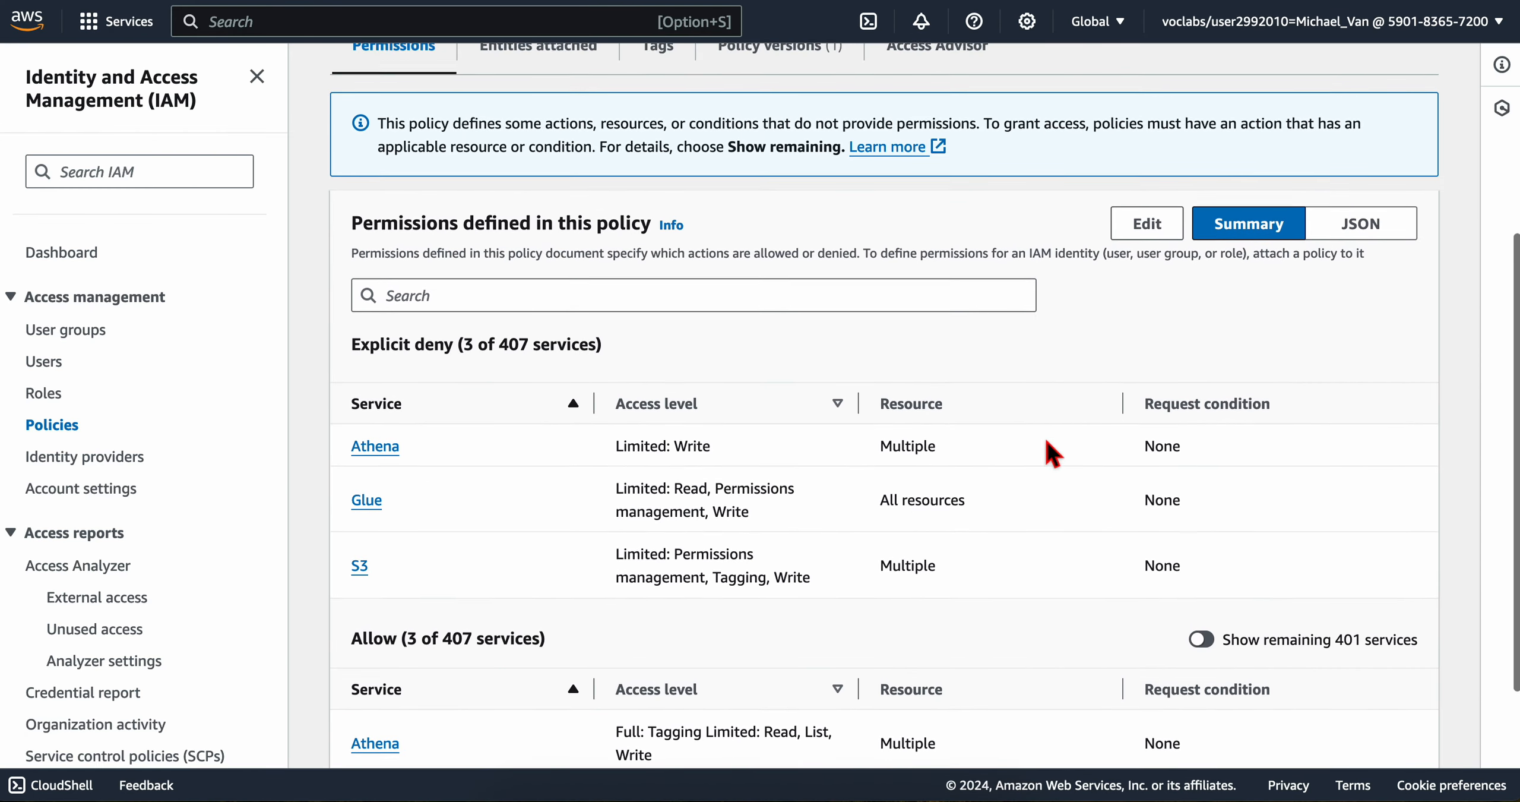
pyautogui.click(1356, 233)
# Step: Examine the policy's S3 allow statements in the JSON, including their actions and bucket resources
pyautogui.scroll(-3, 886, 502)
pyautogui.scroll(3, 885, 502)
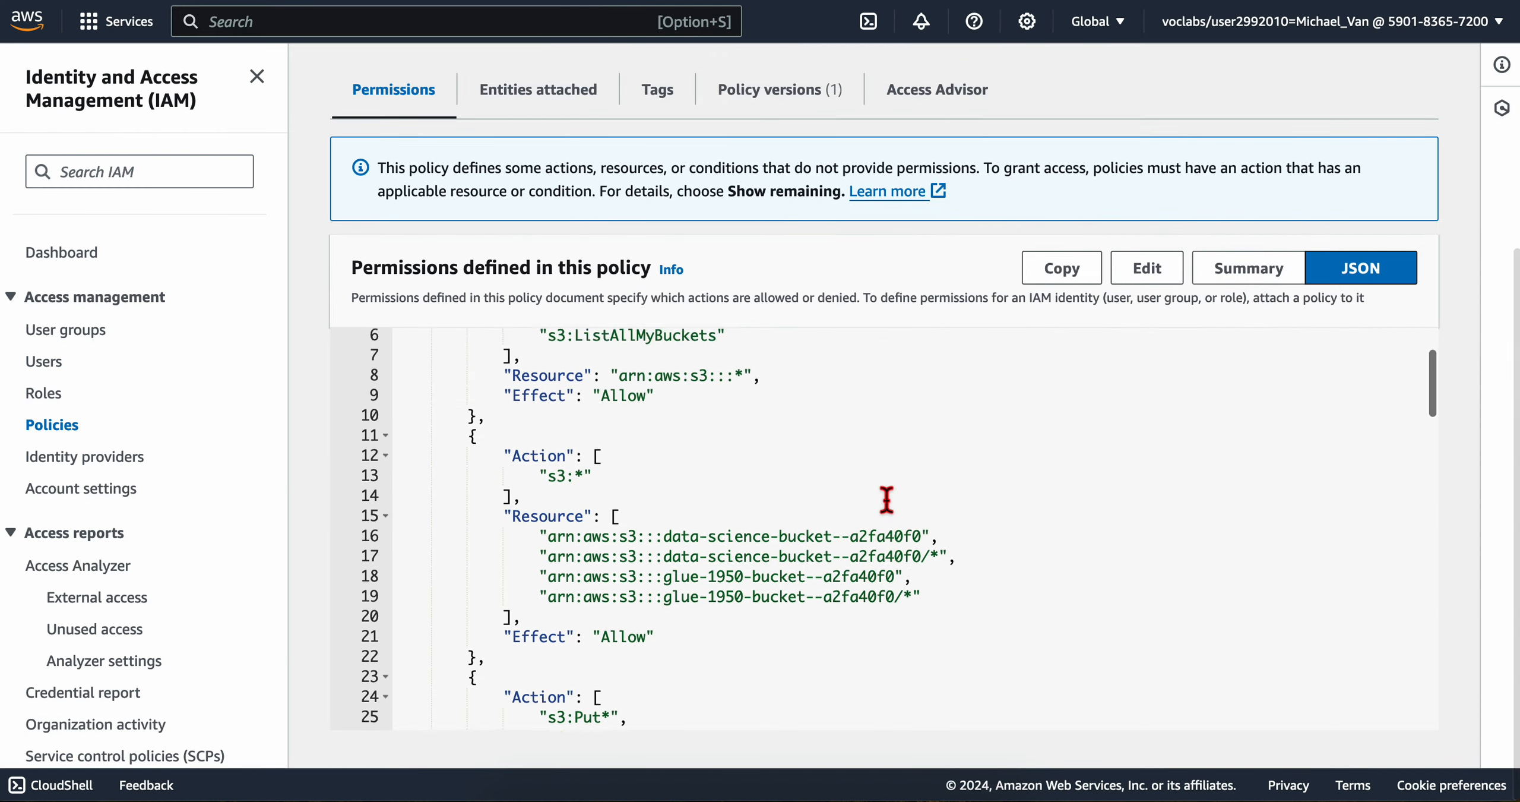
pyautogui.scroll(1, 543, 445)
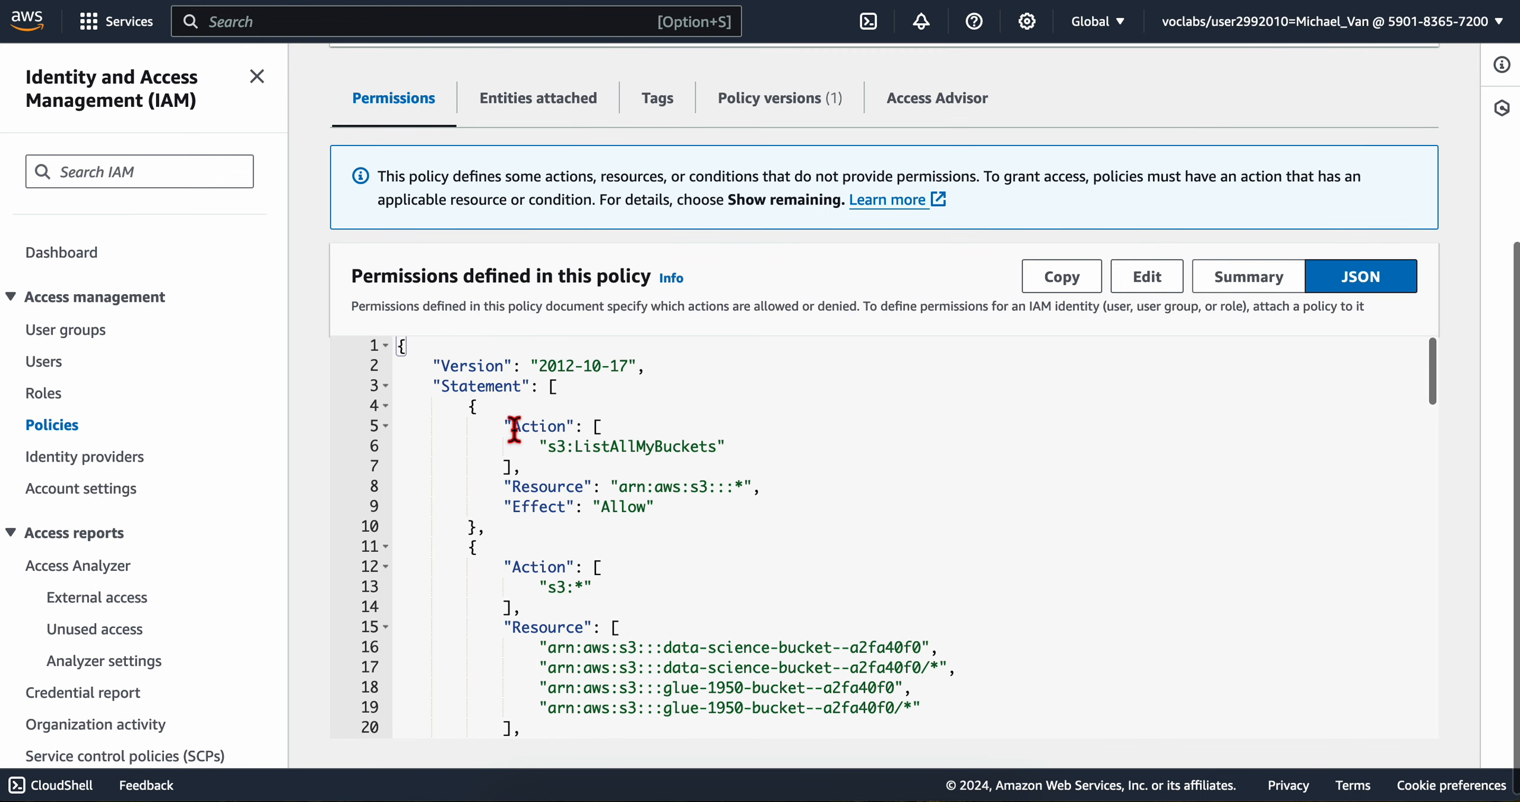
pyautogui.moveTo(515, 431); pyautogui.dragTo(718, 476)
pyautogui.click(720, 477)
pyautogui.scroll(-5, 617, 623)
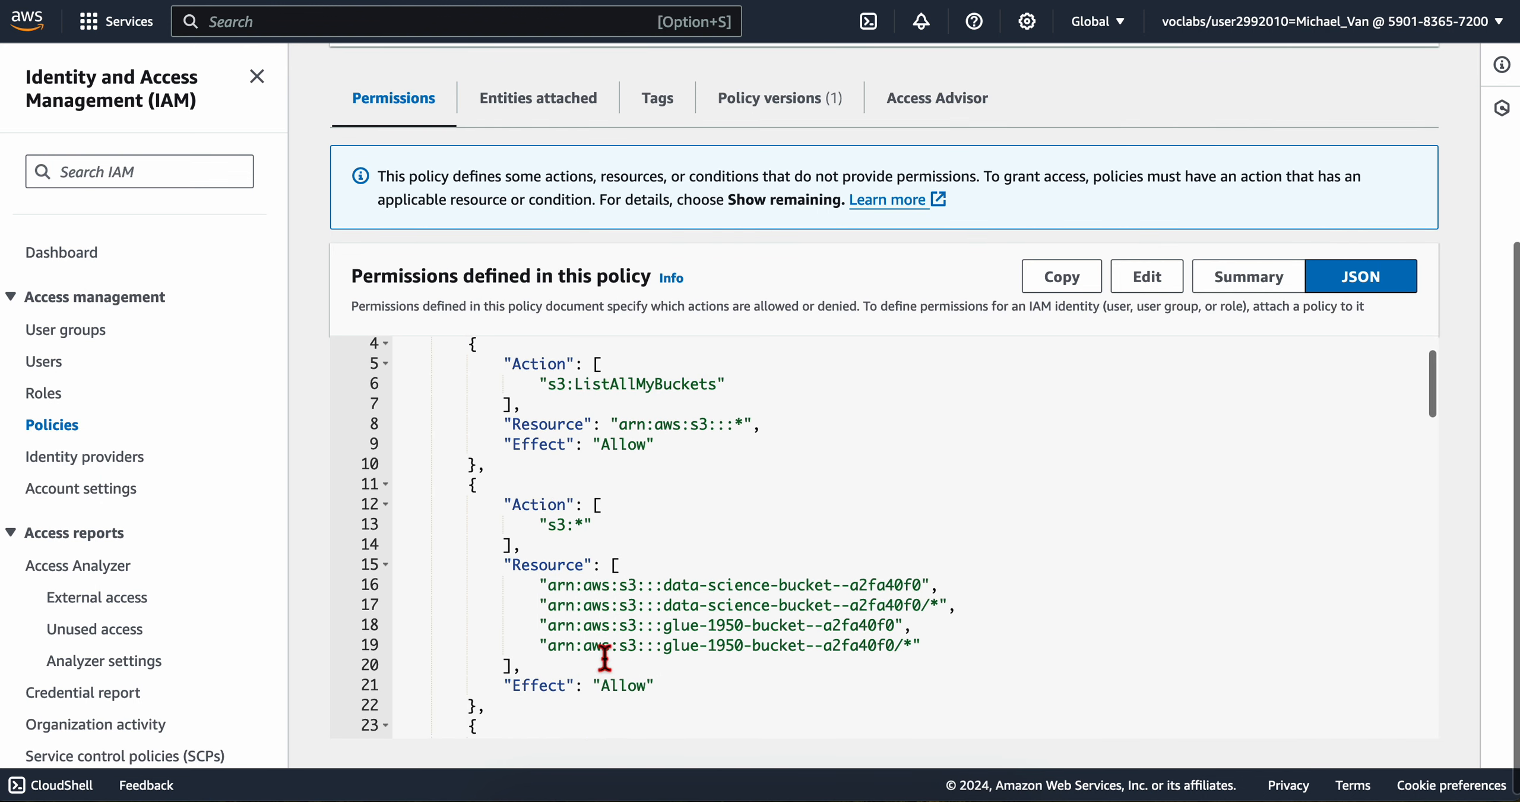
pyautogui.moveTo(574, 399); pyautogui.dragTo(864, 465)
pyautogui.click(864, 465)
pyautogui.scroll(-3, 651, 584)
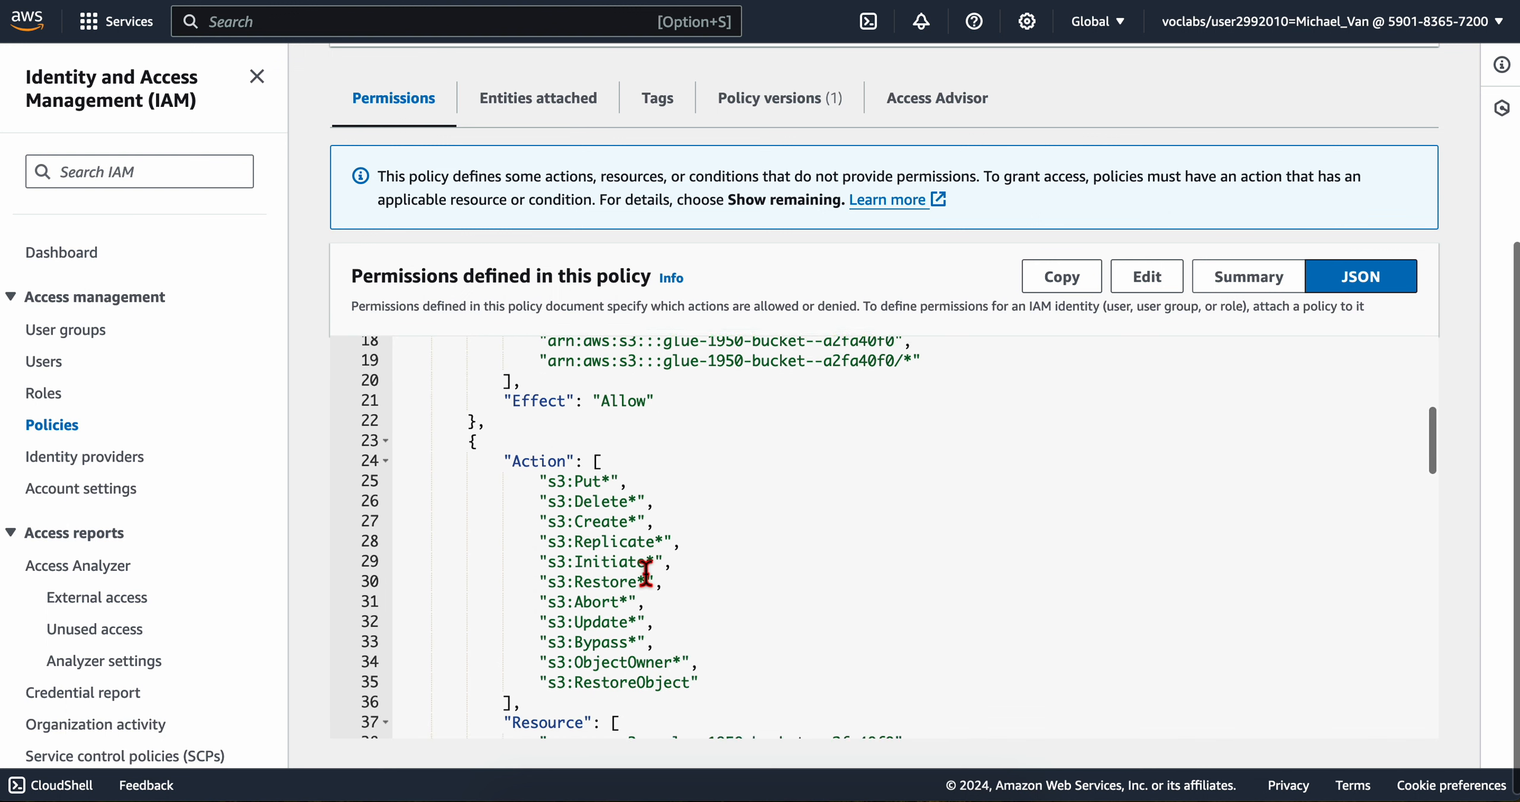
# Step: Examine the denied S3 actions and look through the remaining Glue and Athena statements of the policy JSON
pyautogui.moveTo(526, 439); pyautogui.dragTo(683, 674)
pyautogui.scroll(-10, 682, 676)
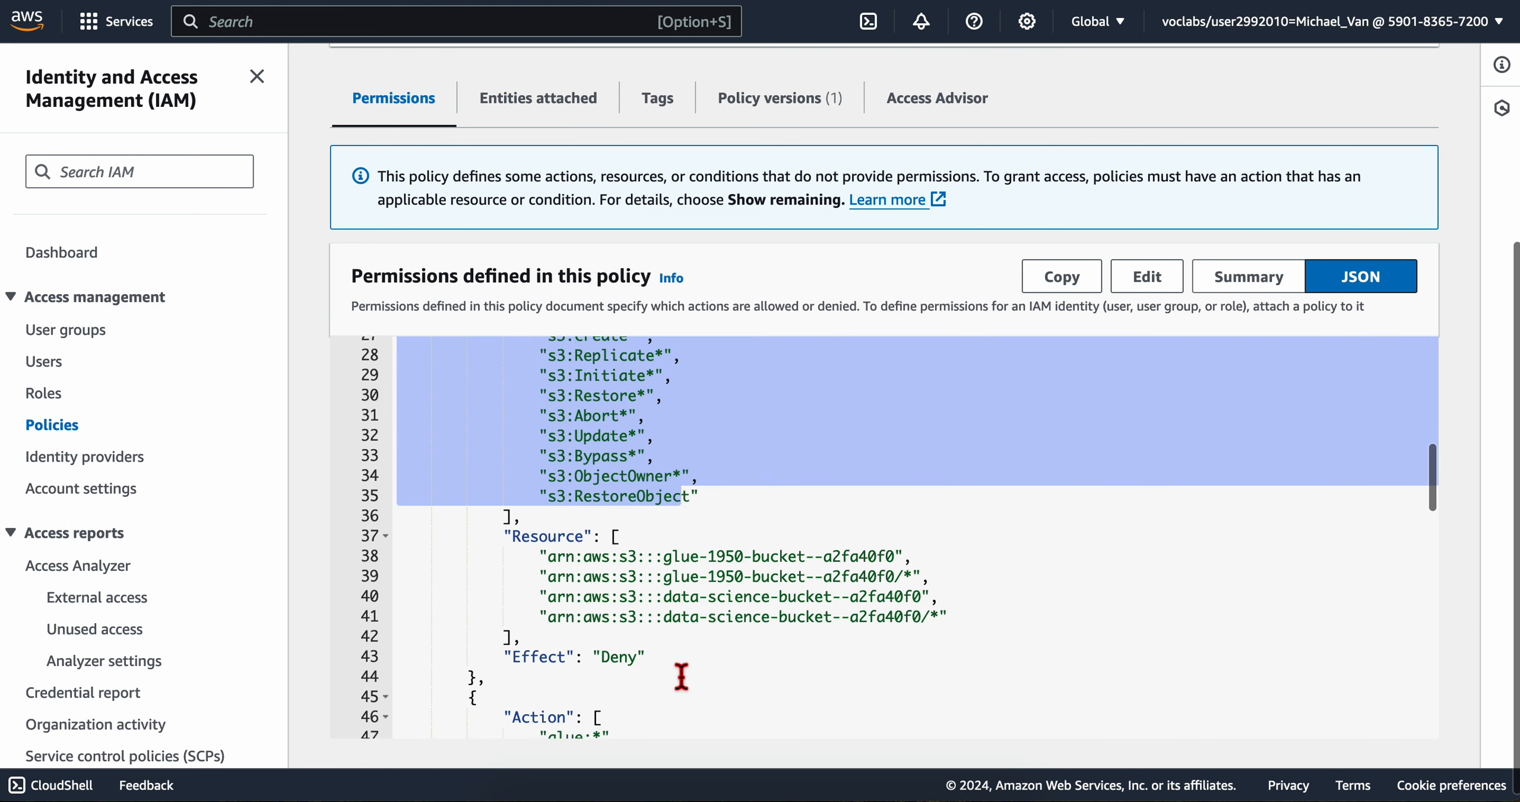
pyautogui.scroll(-15, 682, 677)
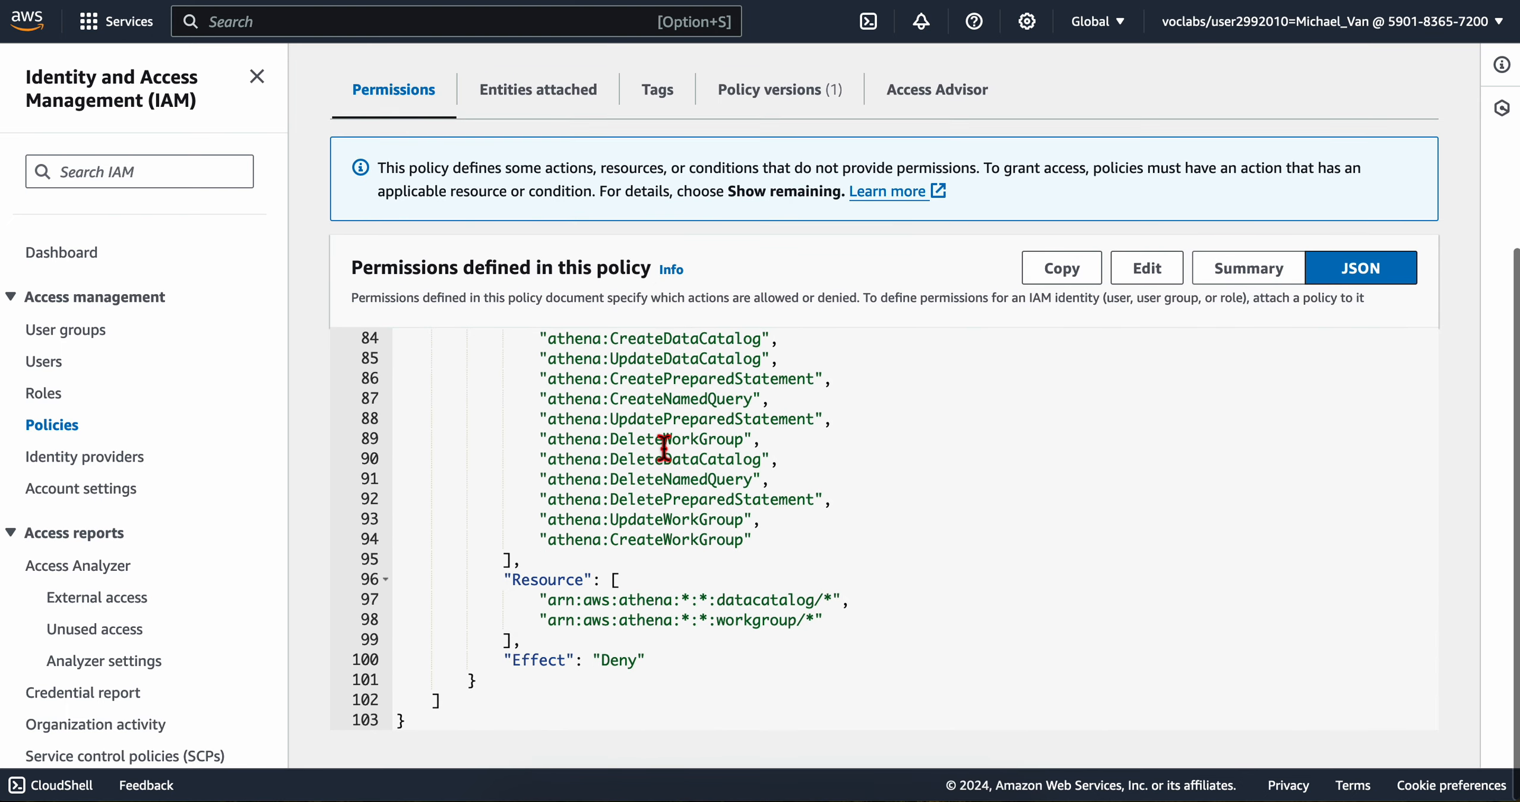
pyautogui.scroll(1, 664, 448)
pyautogui.scroll(20, 664, 449)
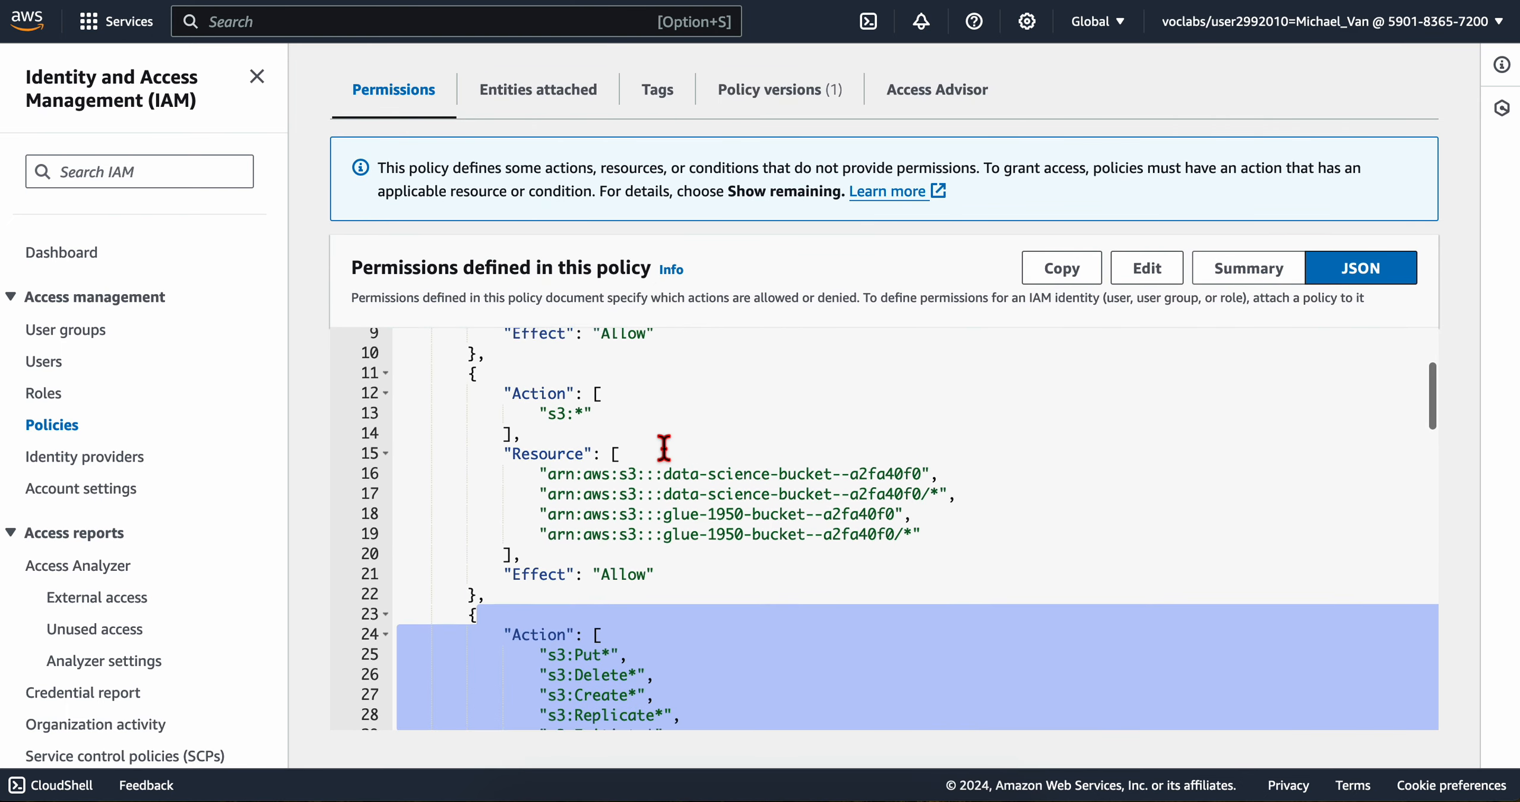
# Step: Read the Task 4 summary in the lab instructions about the DataScienceGroup policy's limited access
pyautogui.hotkey('ctrl', 'Left')
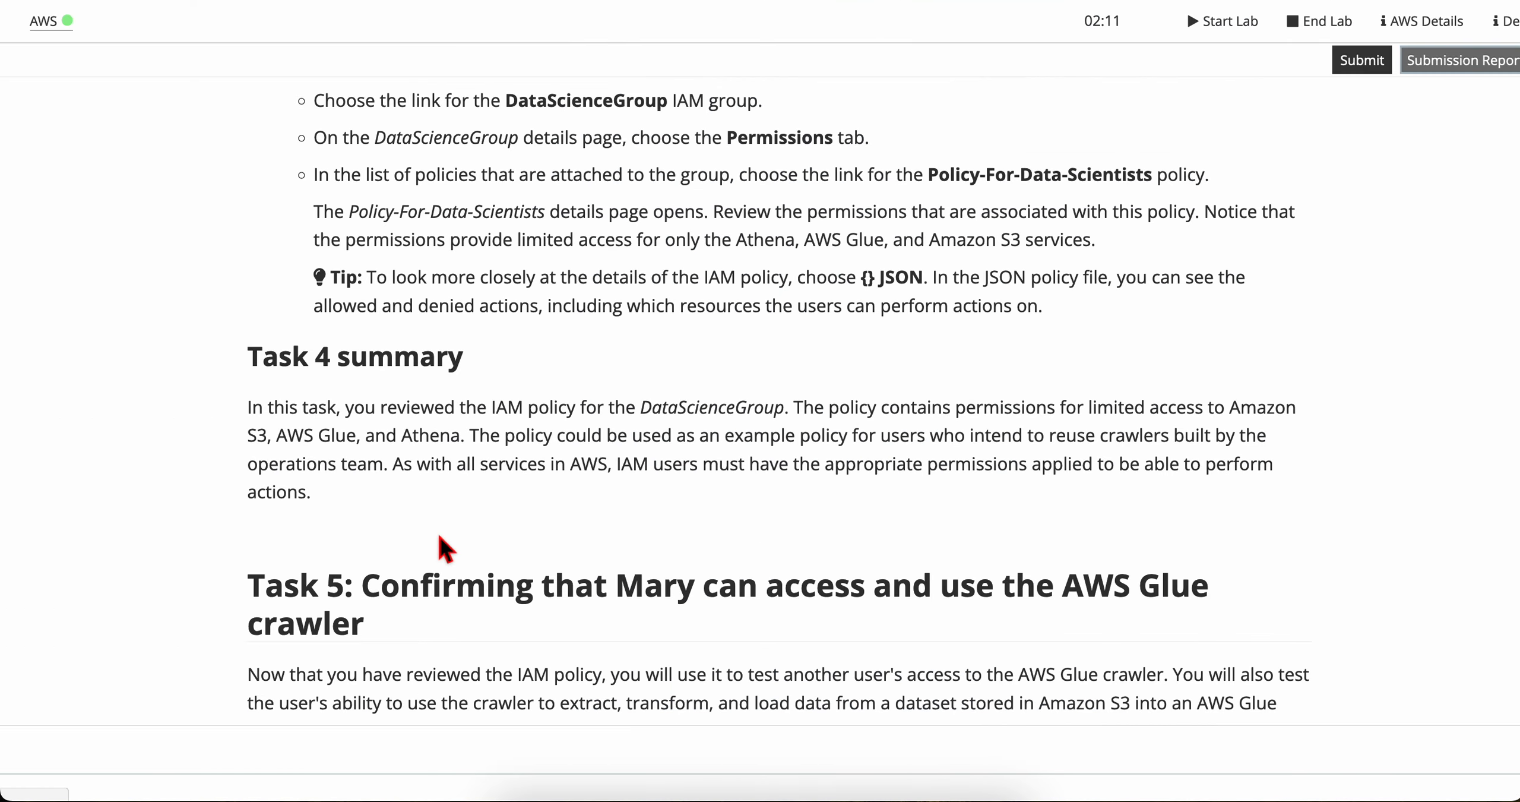
pyautogui.scroll(-3, 443, 543)
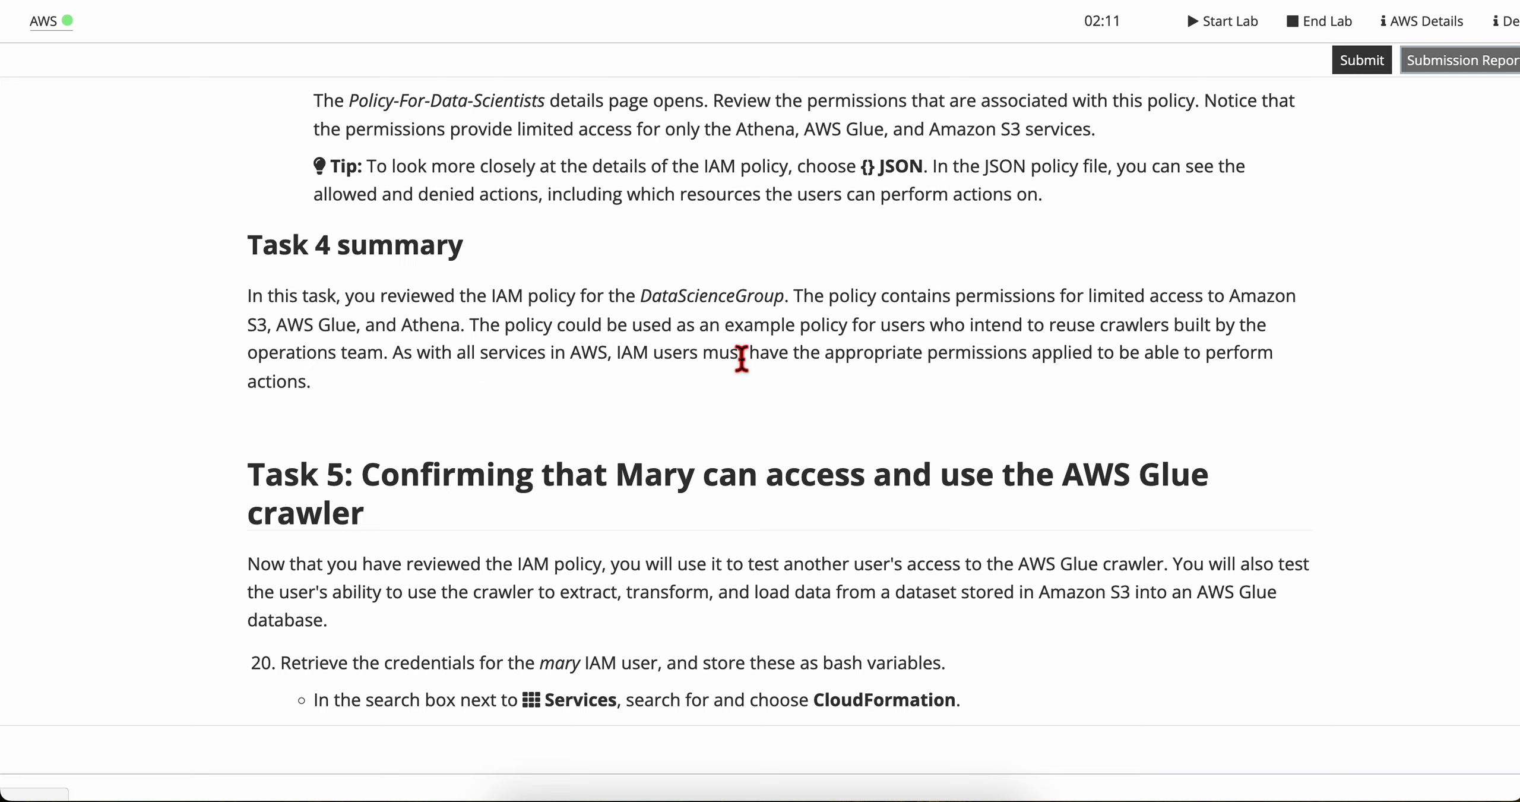
pyautogui.moveTo(1017, 362); pyautogui.dragTo(469, 363)
pyautogui.click(466, 399)
pyautogui.scroll(-5, 469, 410)
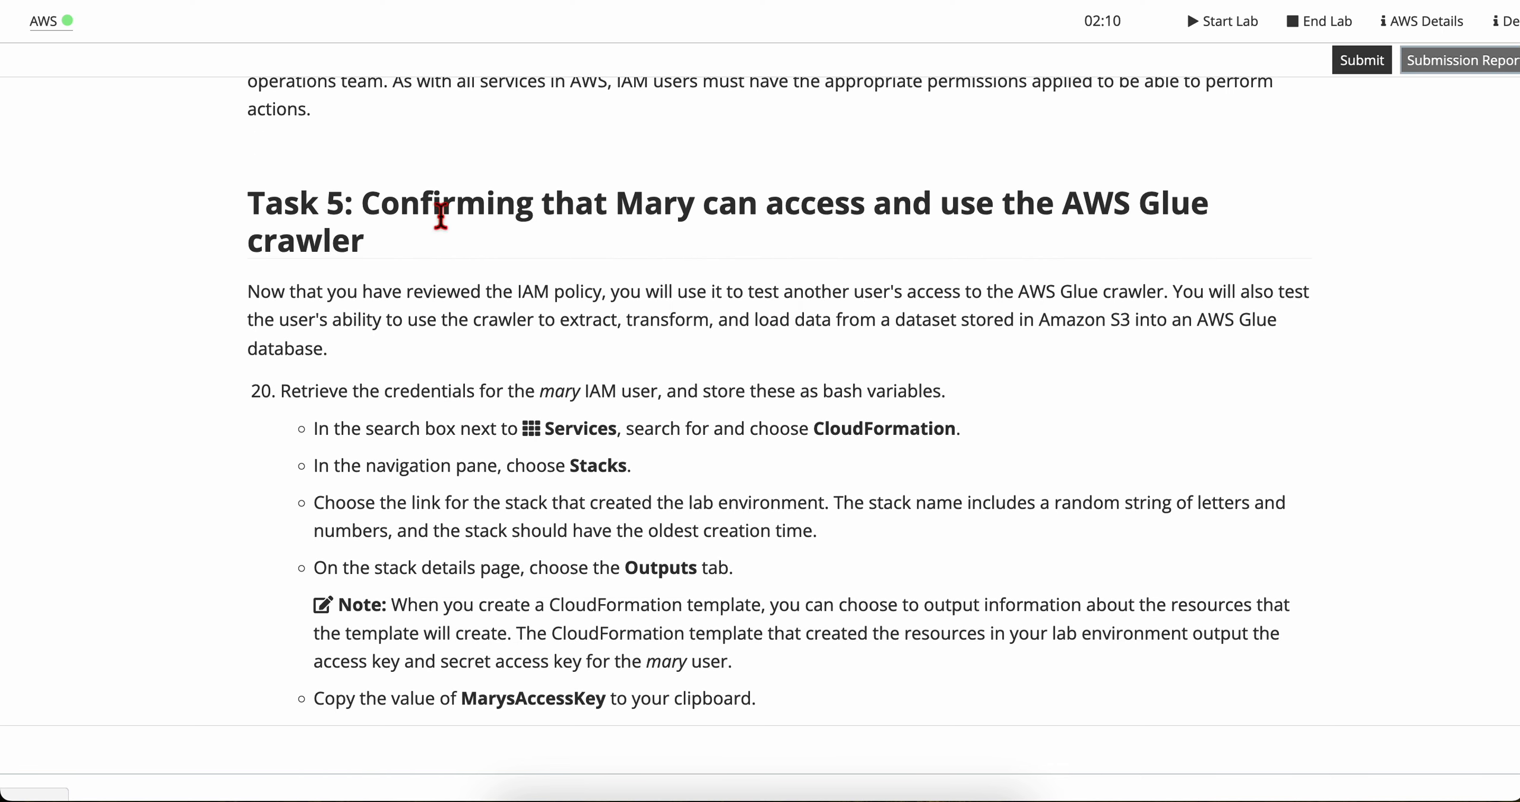
# Step: Read the Task 5 heading and introduction about testing another IAM user's access to the AWS Glue crawler
pyautogui.moveTo(713, 212); pyautogui.dragTo(1194, 207)
pyautogui.click(907, 265)
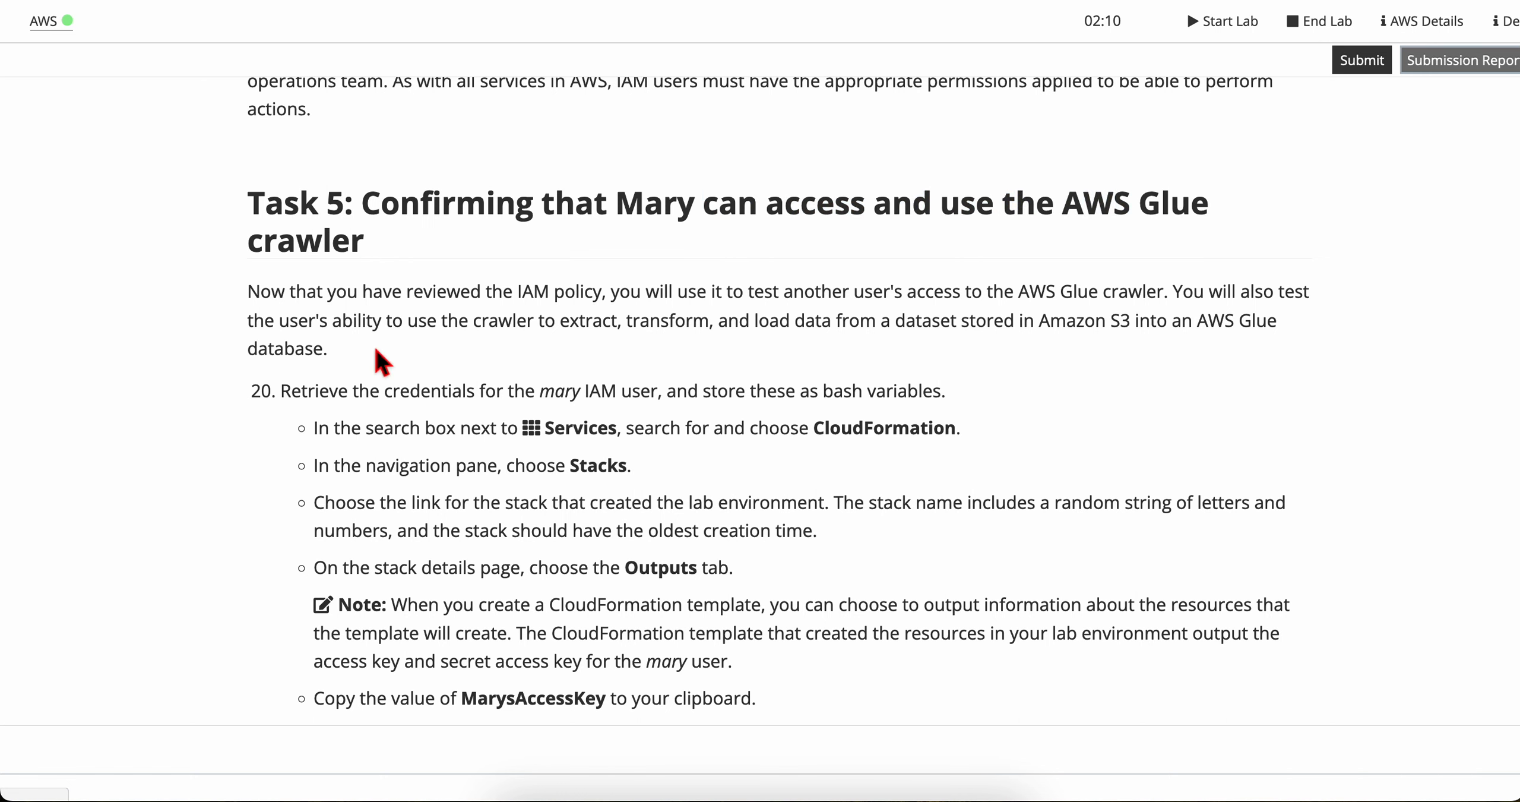
pyautogui.scroll(-1, 378, 356)
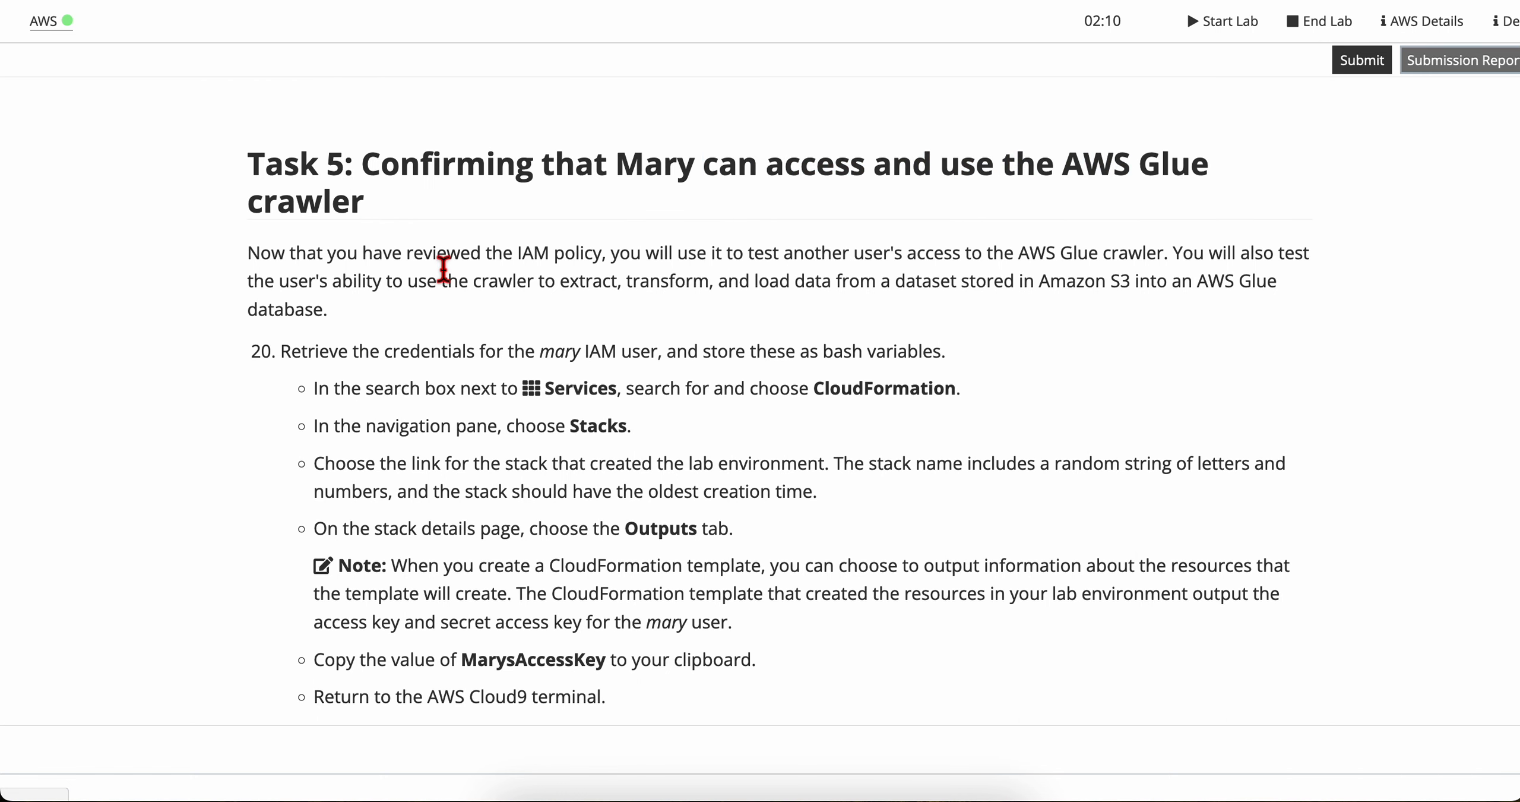
pyautogui.scroll(-1, 594, 250)
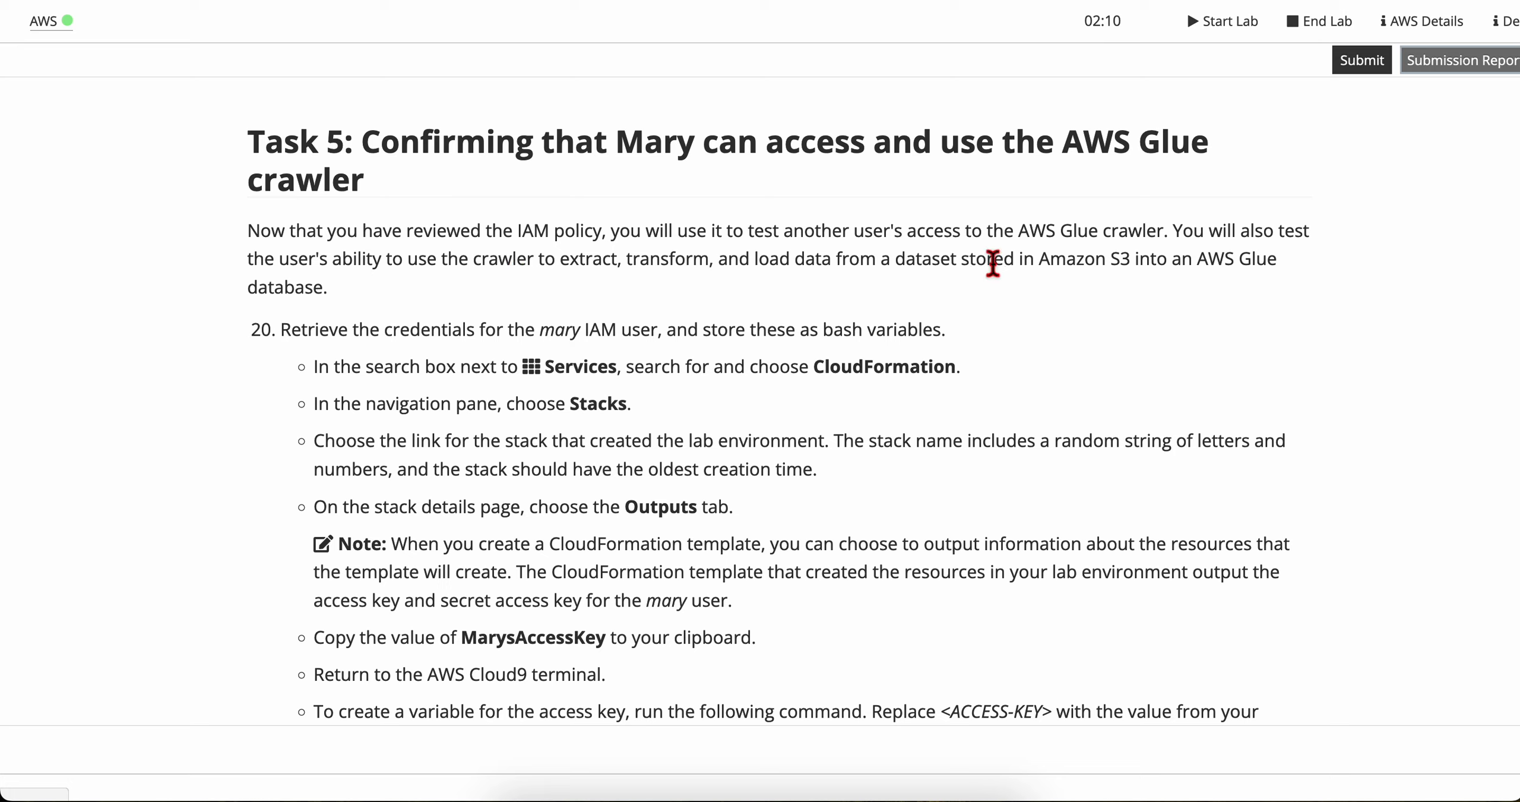
pyautogui.moveTo(1131, 260); pyautogui.dragTo(1321, 283)
pyautogui.click(1320, 283)
pyautogui.scroll(-2, 469, 332)
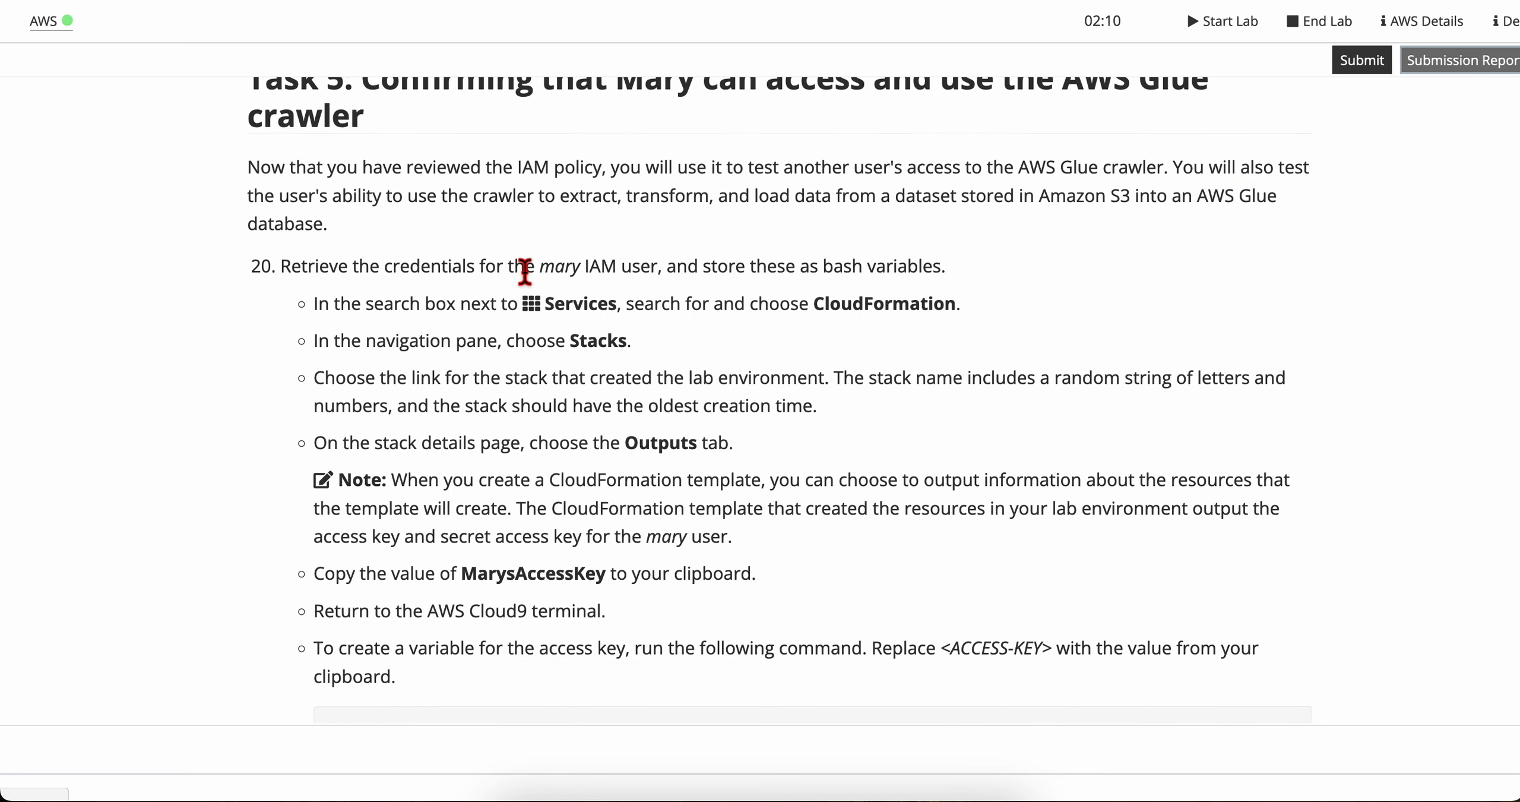
# Step: Read lab step 20 about retrieving the IAM user's credentials and storing them as bash variables
pyautogui.moveTo(665, 268); pyautogui.dragTo(991, 272)
pyautogui.click(990, 272)
pyautogui.scroll(-1, 565, 368)
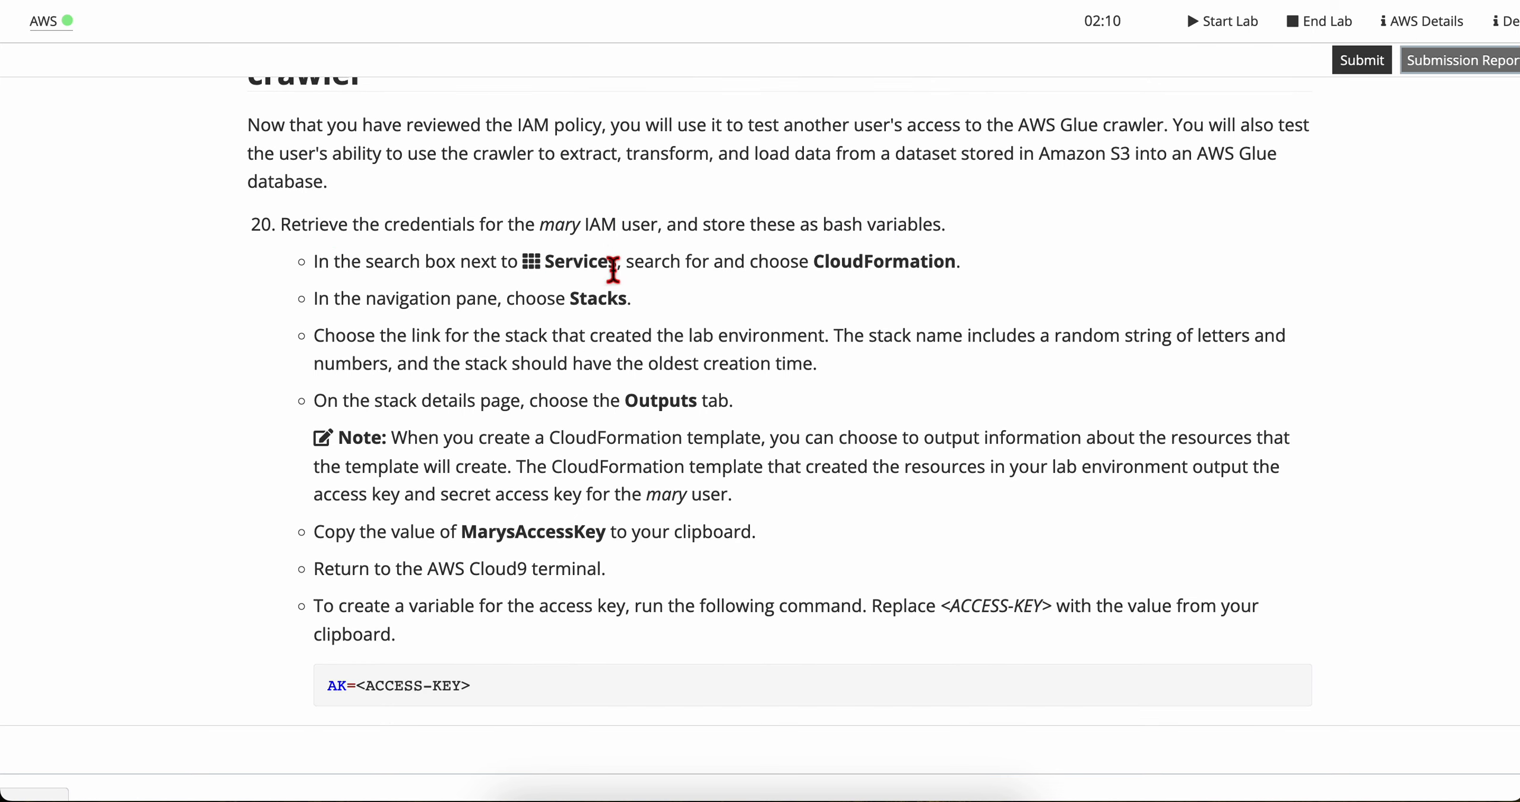
# Step: Select the CloudFormation service name in the lab text and open the AWS Console Home in a new browser tab
pyautogui.doubleClick(894, 267)
pyautogui.hotkey('ctrl', 'Right')
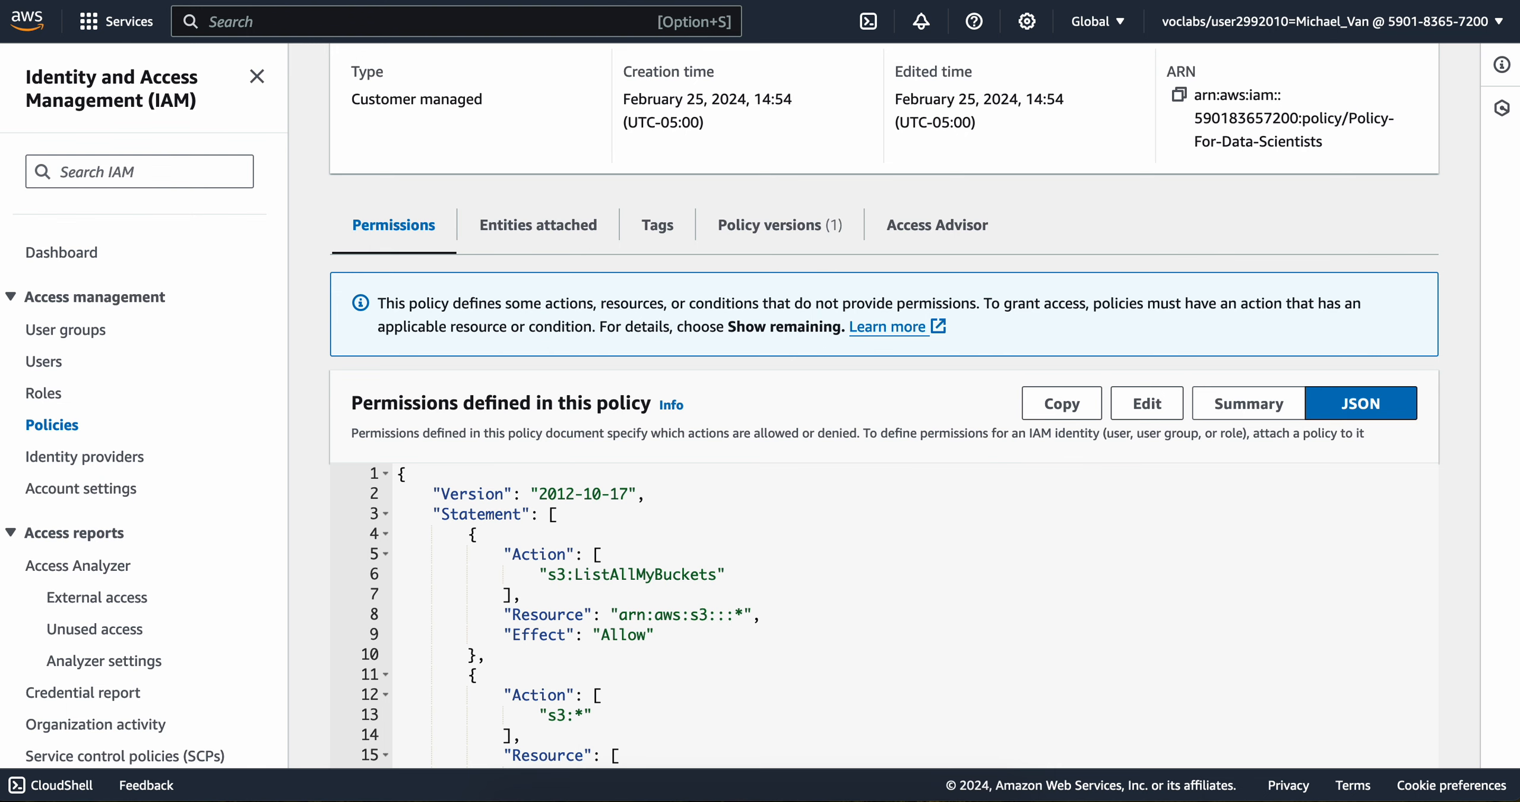
pyautogui.hotkey('ctrl', 'Tab')
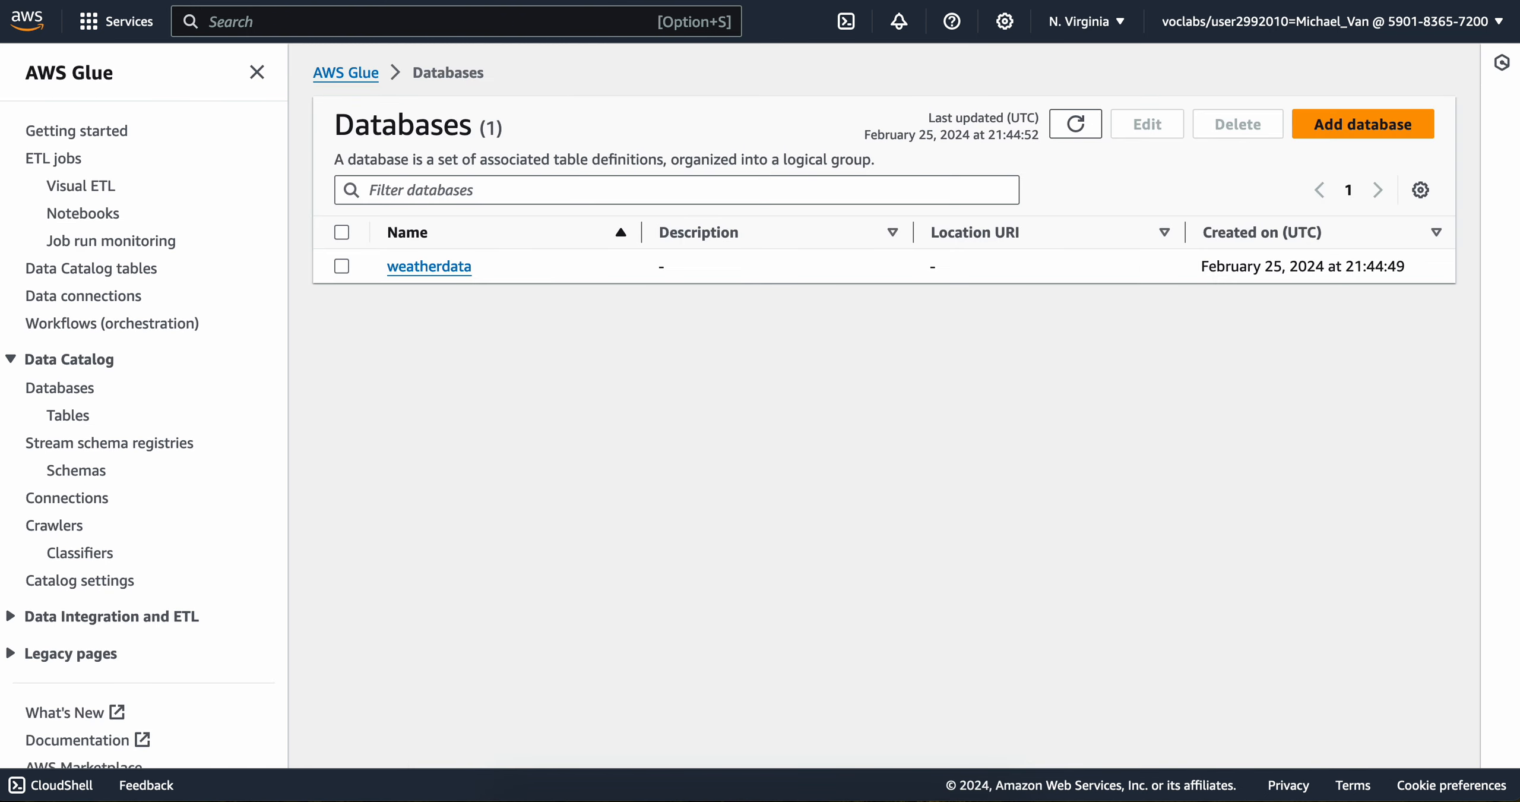
pyautogui.hotkey('ctrl', 'Tab')
pyautogui.hotkey('ctrl', 'Tab')
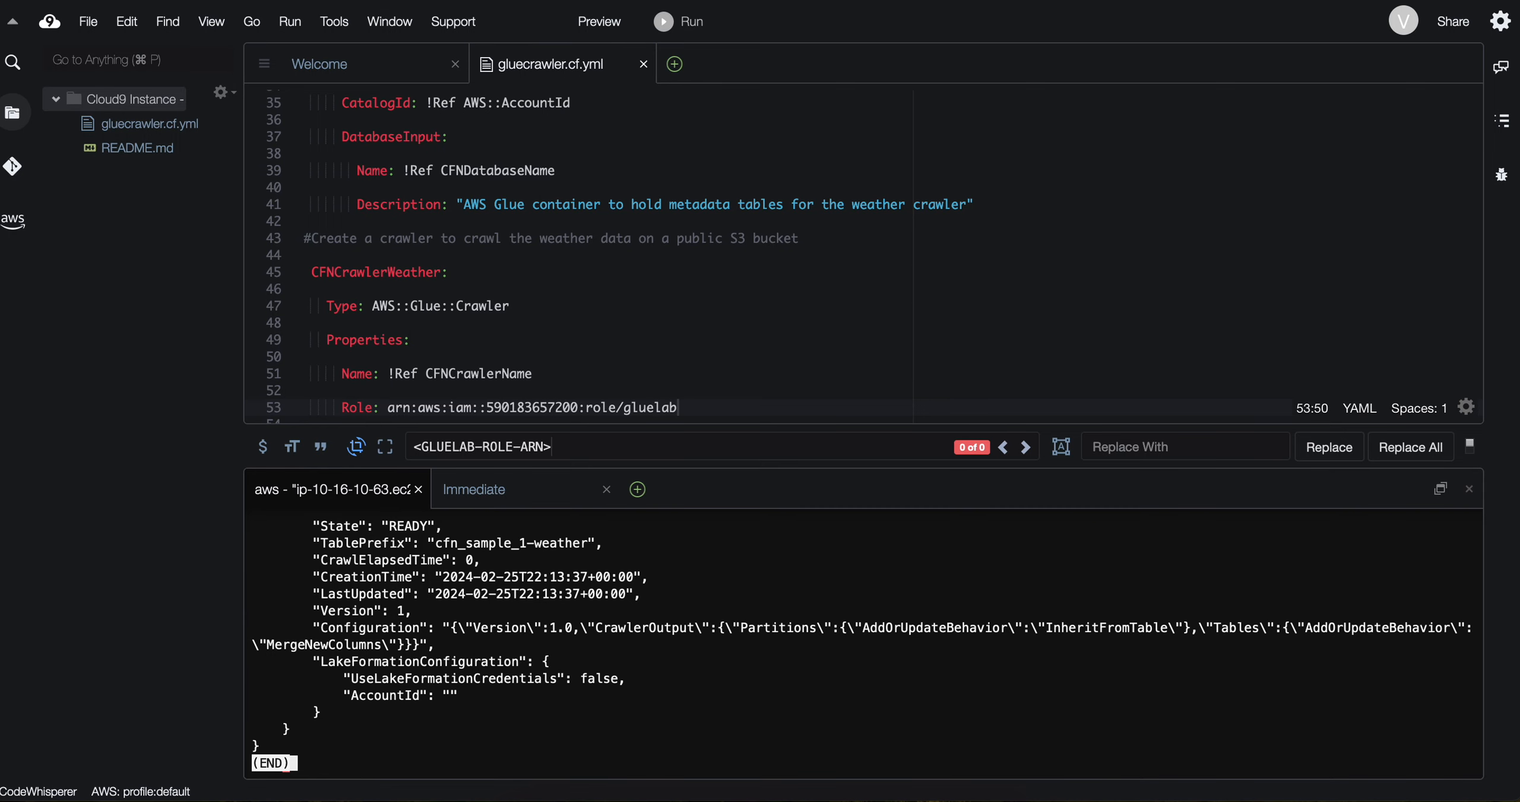
pyautogui.hotkey('ctrl', 'Tab')
pyautogui.hotkey('ctrl', 'Tab')
pyautogui.hotkey('ctrl', 'Tab')
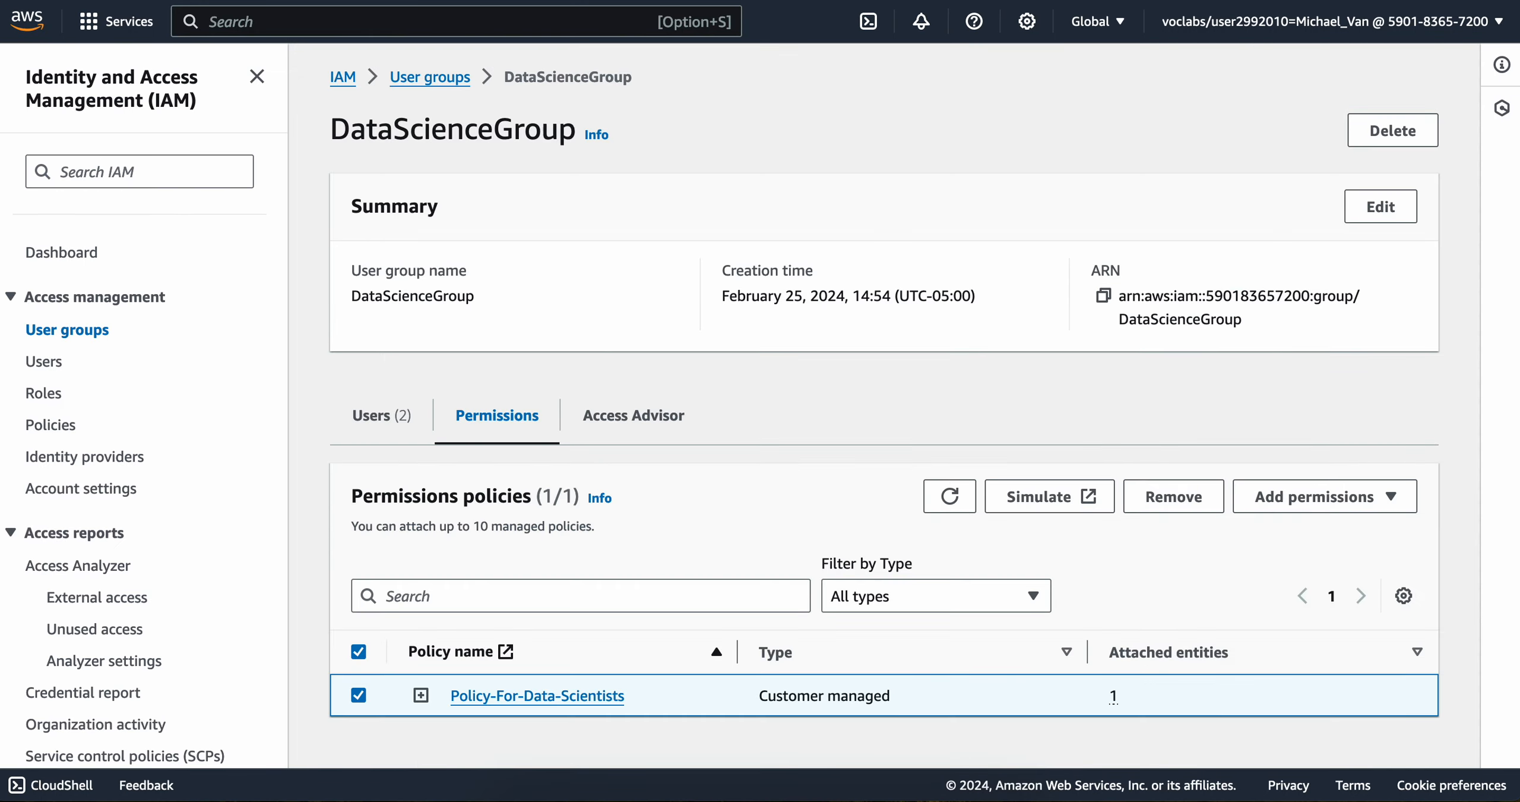
pyautogui.hotkey('ctrl', 'Tab')
pyautogui.hotkey('ctrl', 'Tab')
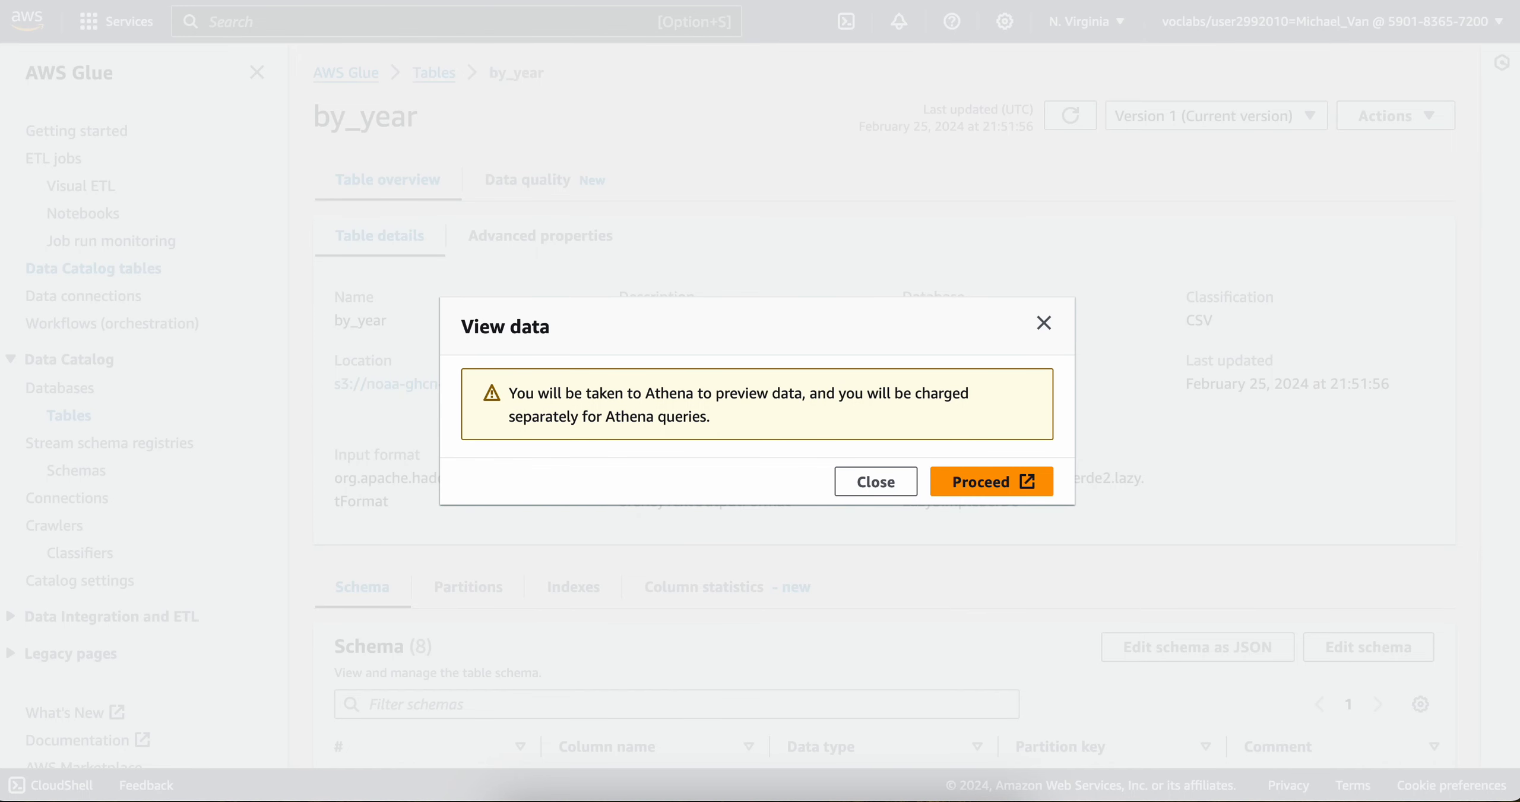
pyautogui.hotkey('ctrl', 'Tab')
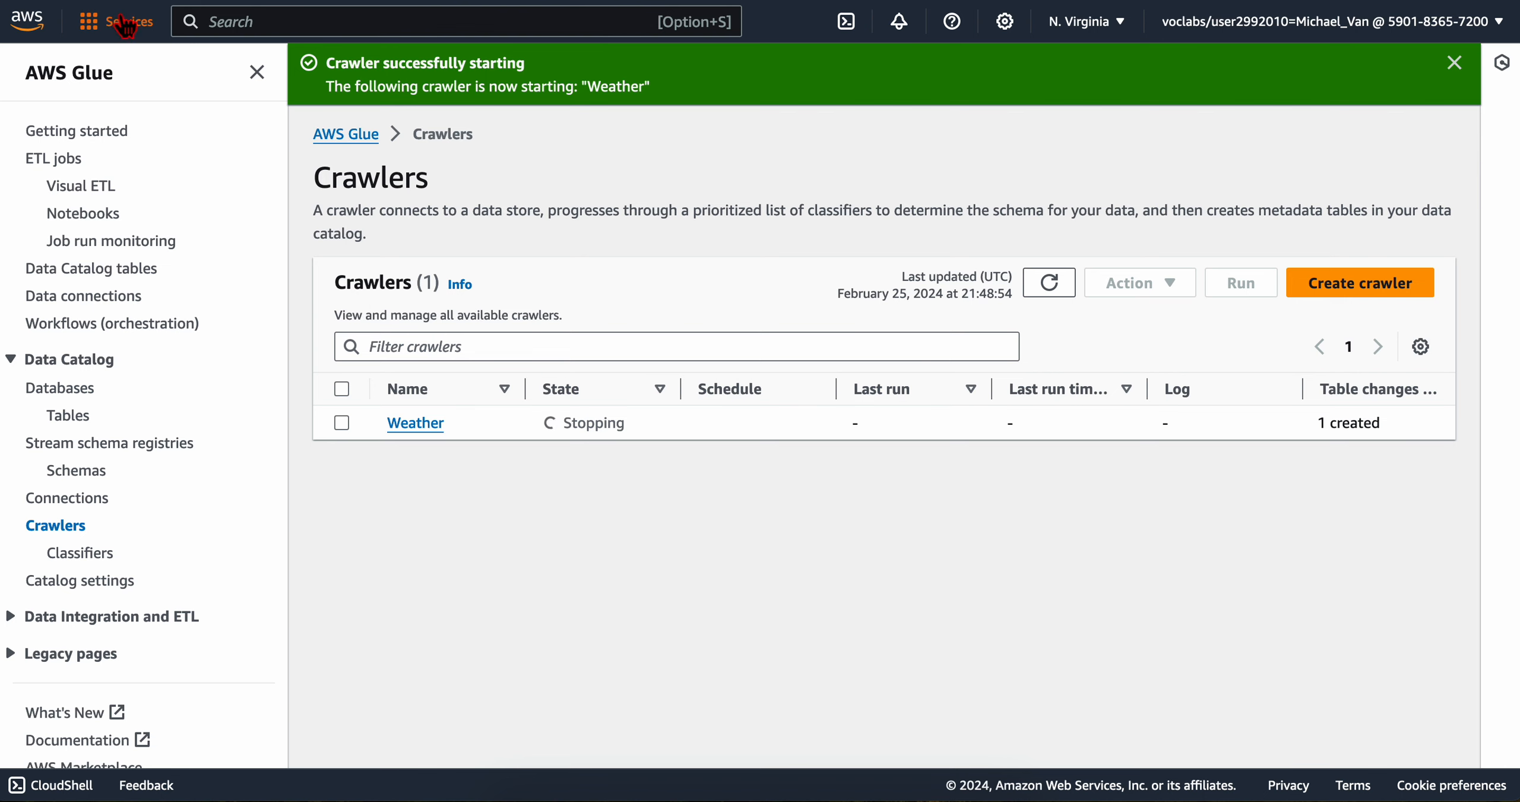
pyautogui.rightClick(36, 23)
pyautogui.click(61, 32)
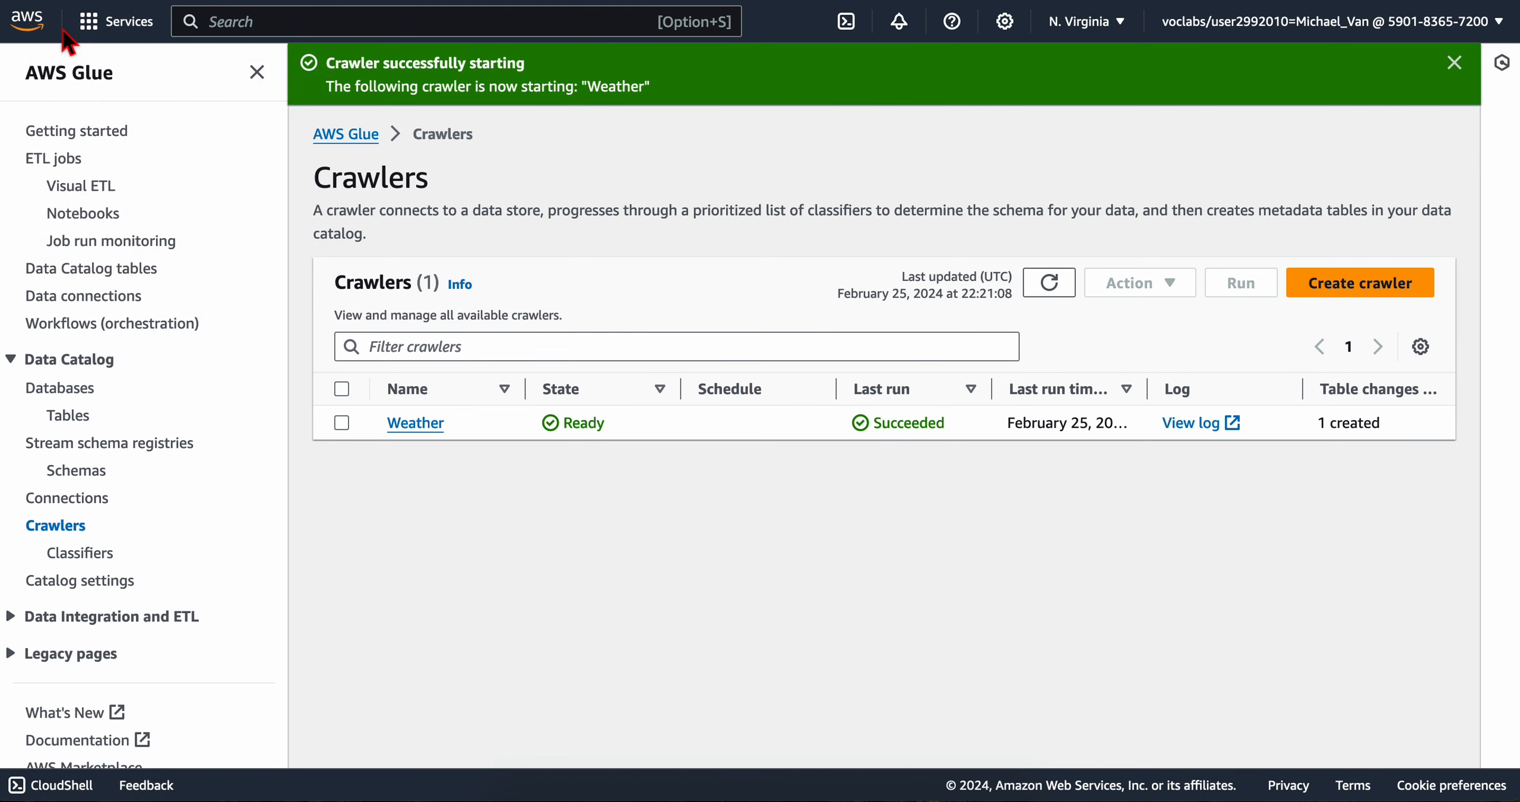
# Step: Search the AWS console for CloudFormation and open the service
pyautogui.hotkey('ctrl', 'Tab')
pyautogui.click(295, 21)
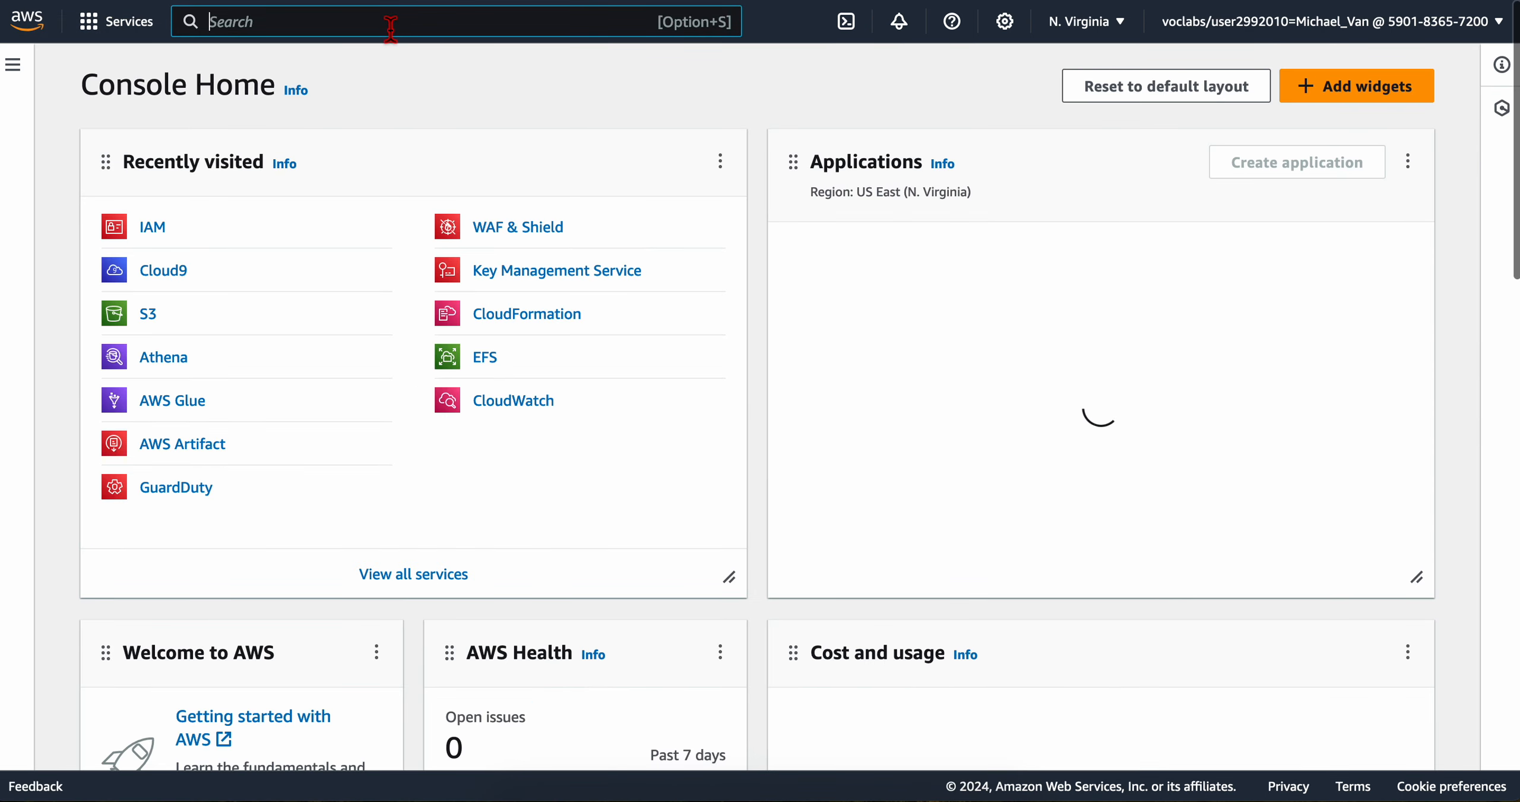
pyautogui.write('CloudFormation')
pyautogui.click(585, 206)
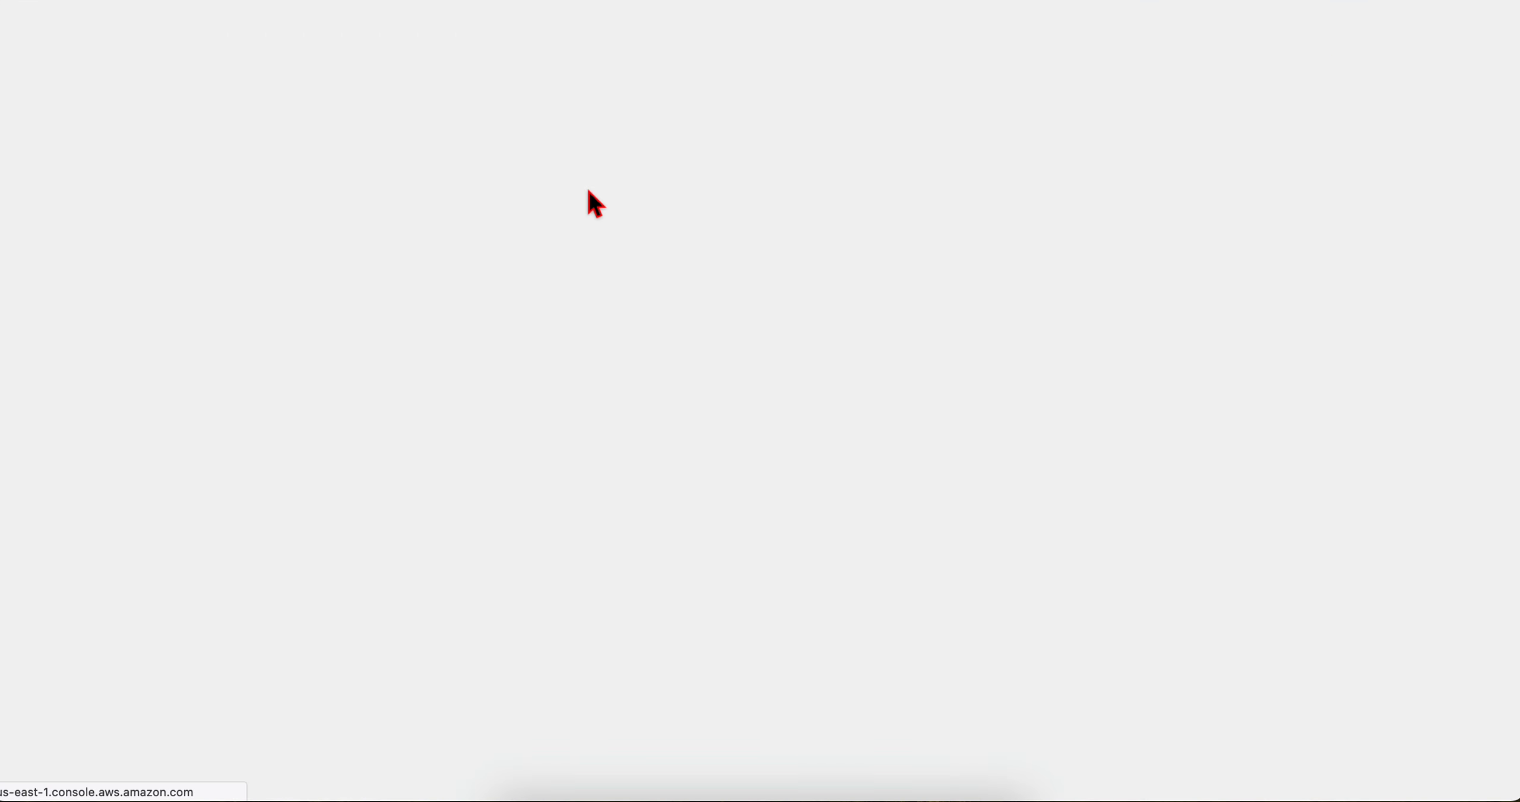
# Step: Check the lab's navigation instruction and show the Stacks list in CloudFormation
pyautogui.hotkey('ctrl', 'Left')
pyautogui.scroll(-1, 474, 414)
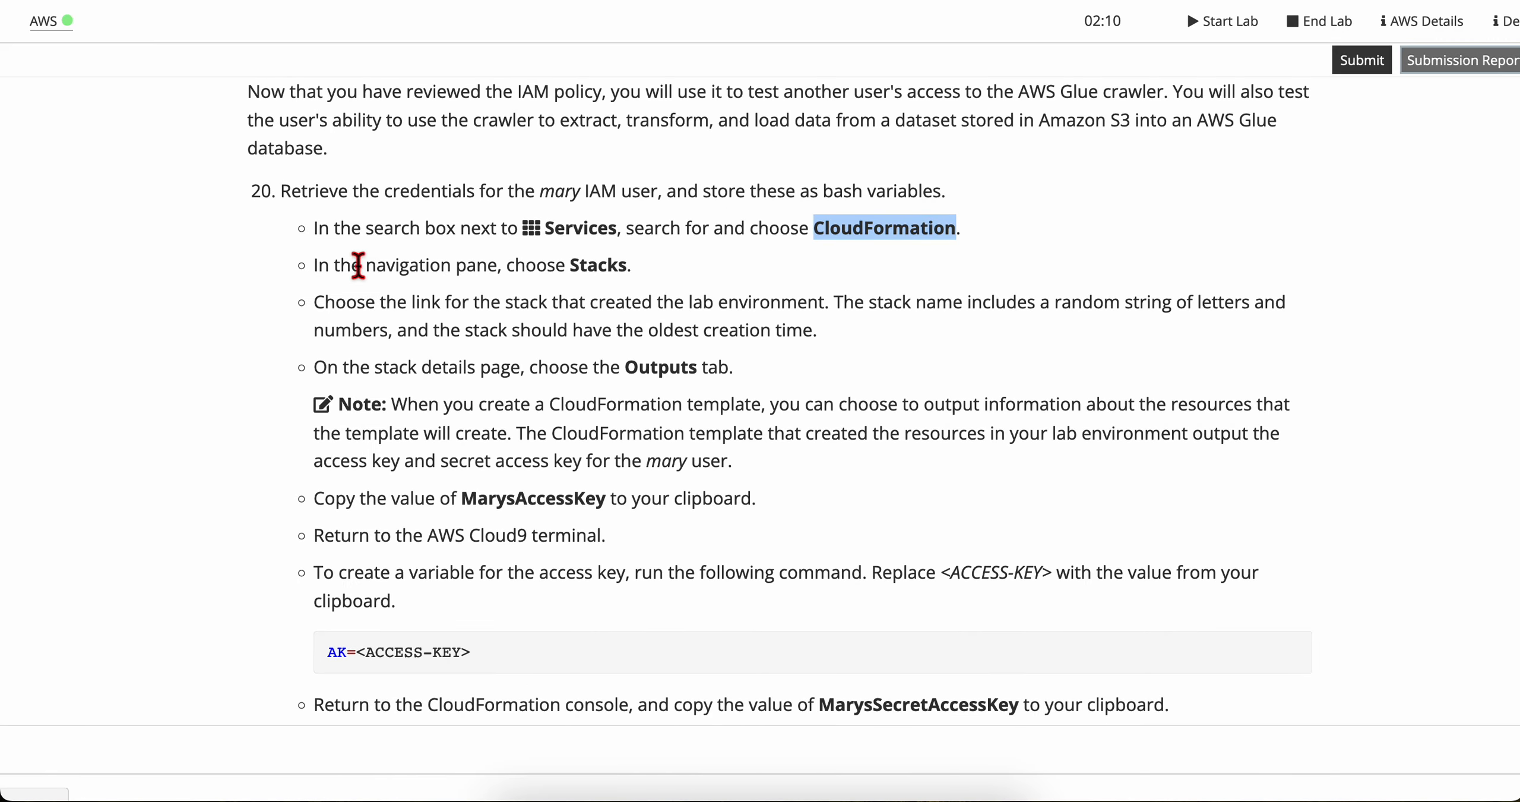
pyautogui.scroll(-1, 624, 421)
pyautogui.hotkey('ctrl', 'Right')
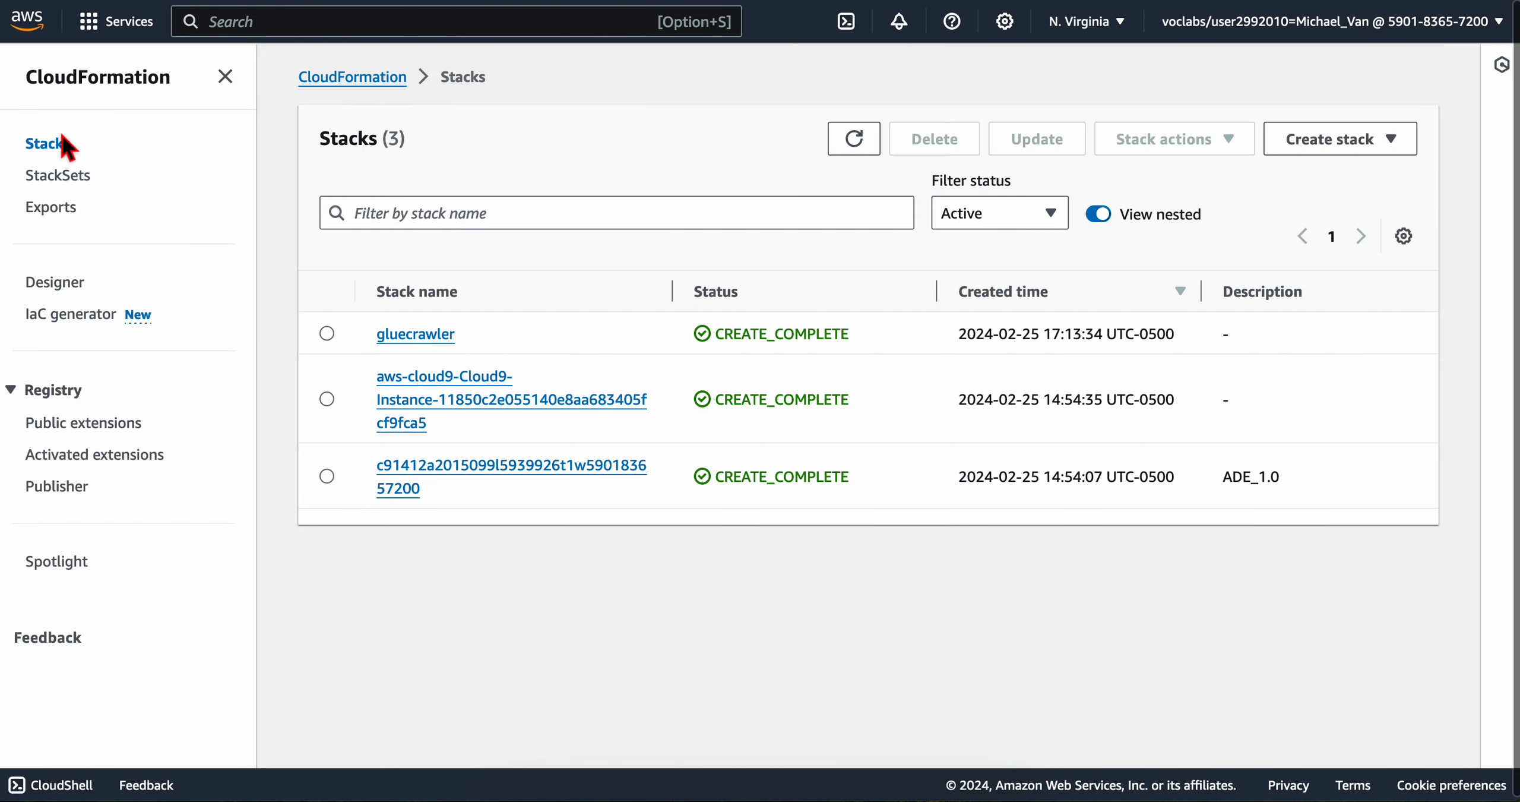
# Step: Read the lab instruction on identifying the stack that created the lab environment by its name and creation time
pyautogui.hotkey('ctrl', 'Left')
pyautogui.scroll(-1, 468, 275)
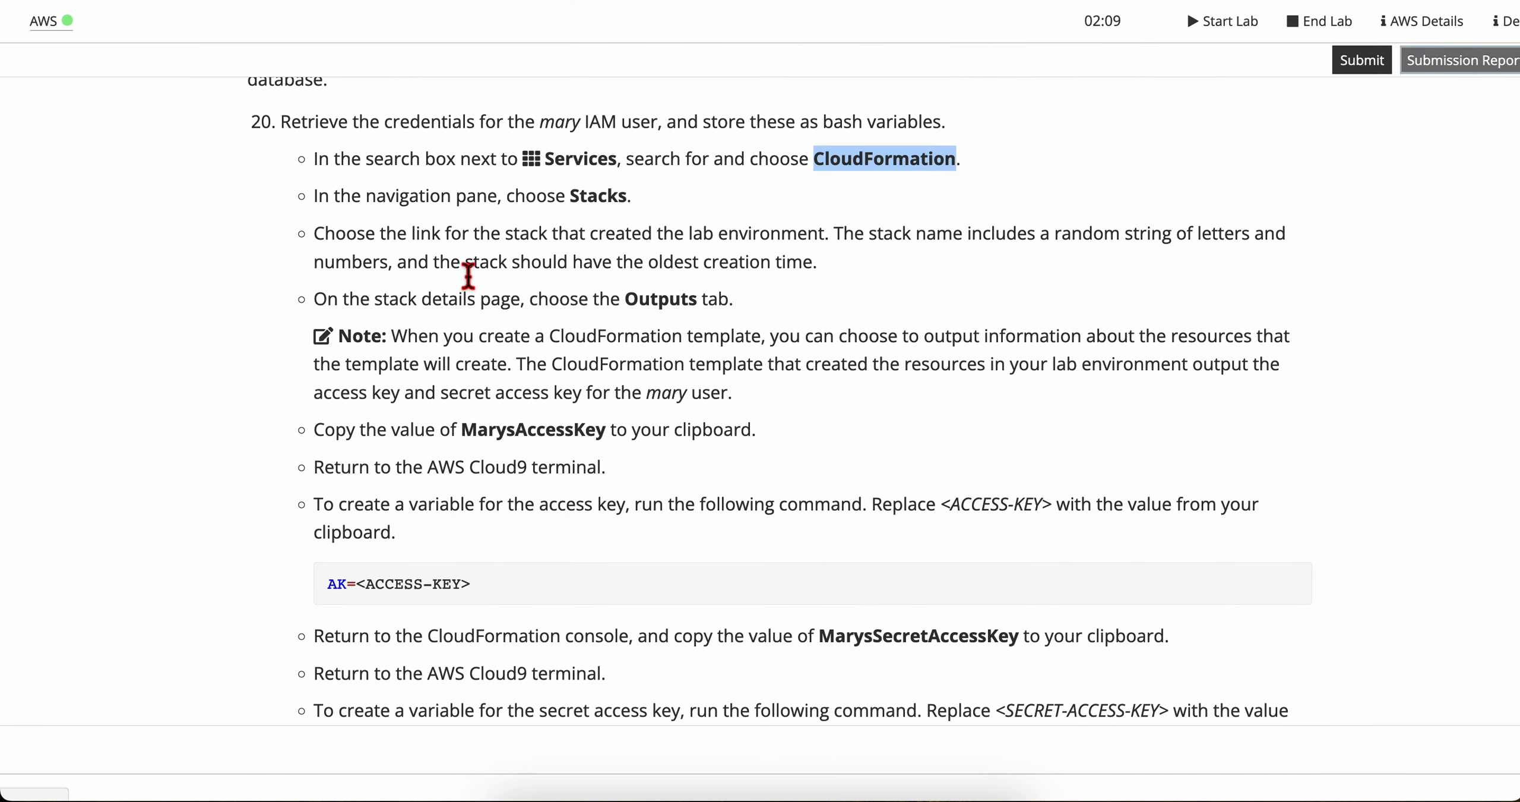
pyautogui.scroll(-1, 366, 264)
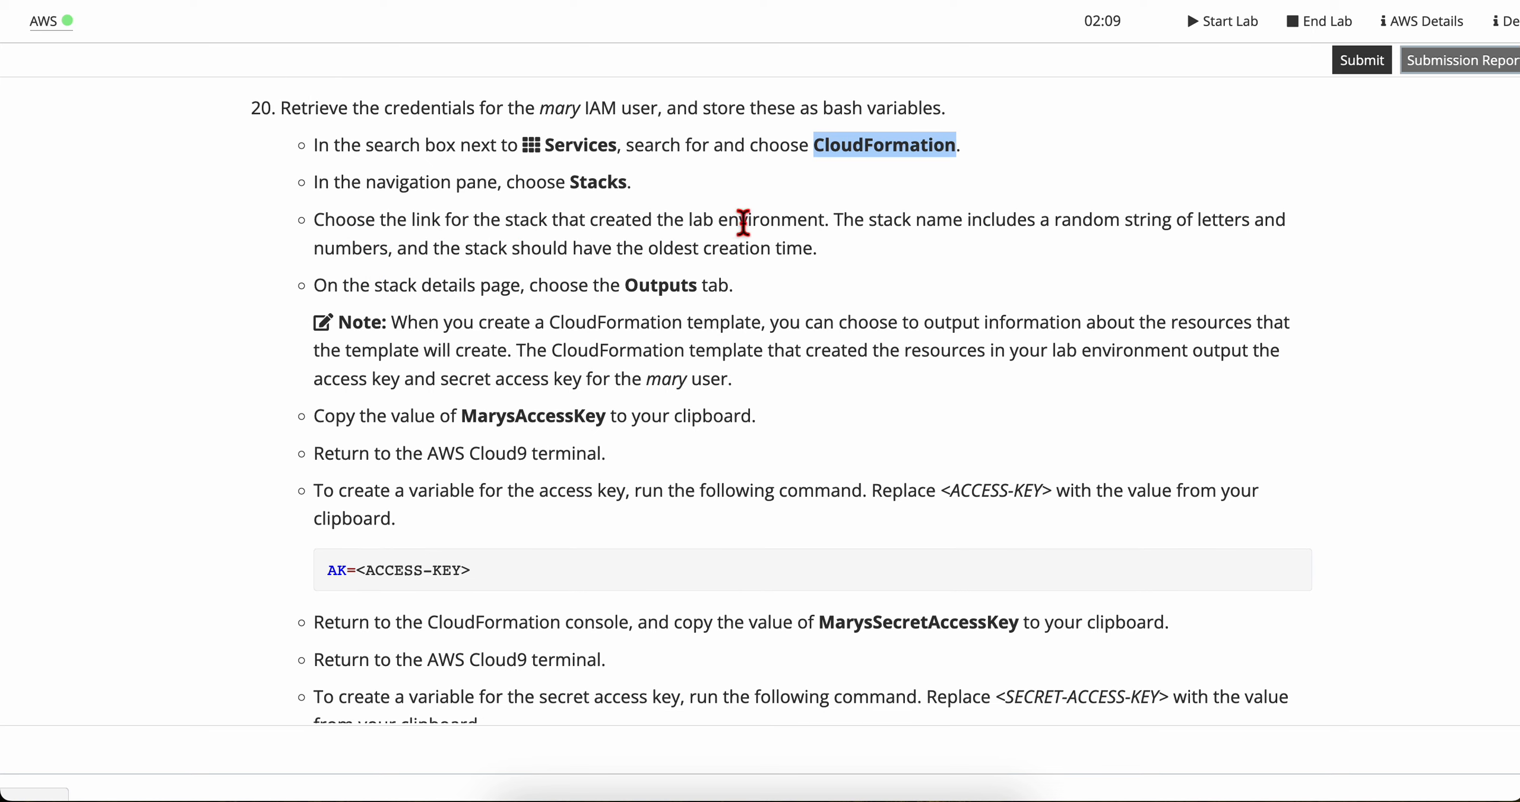
pyautogui.moveTo(1020, 226); pyautogui.dragTo(822, 255)
pyautogui.click(827, 256)
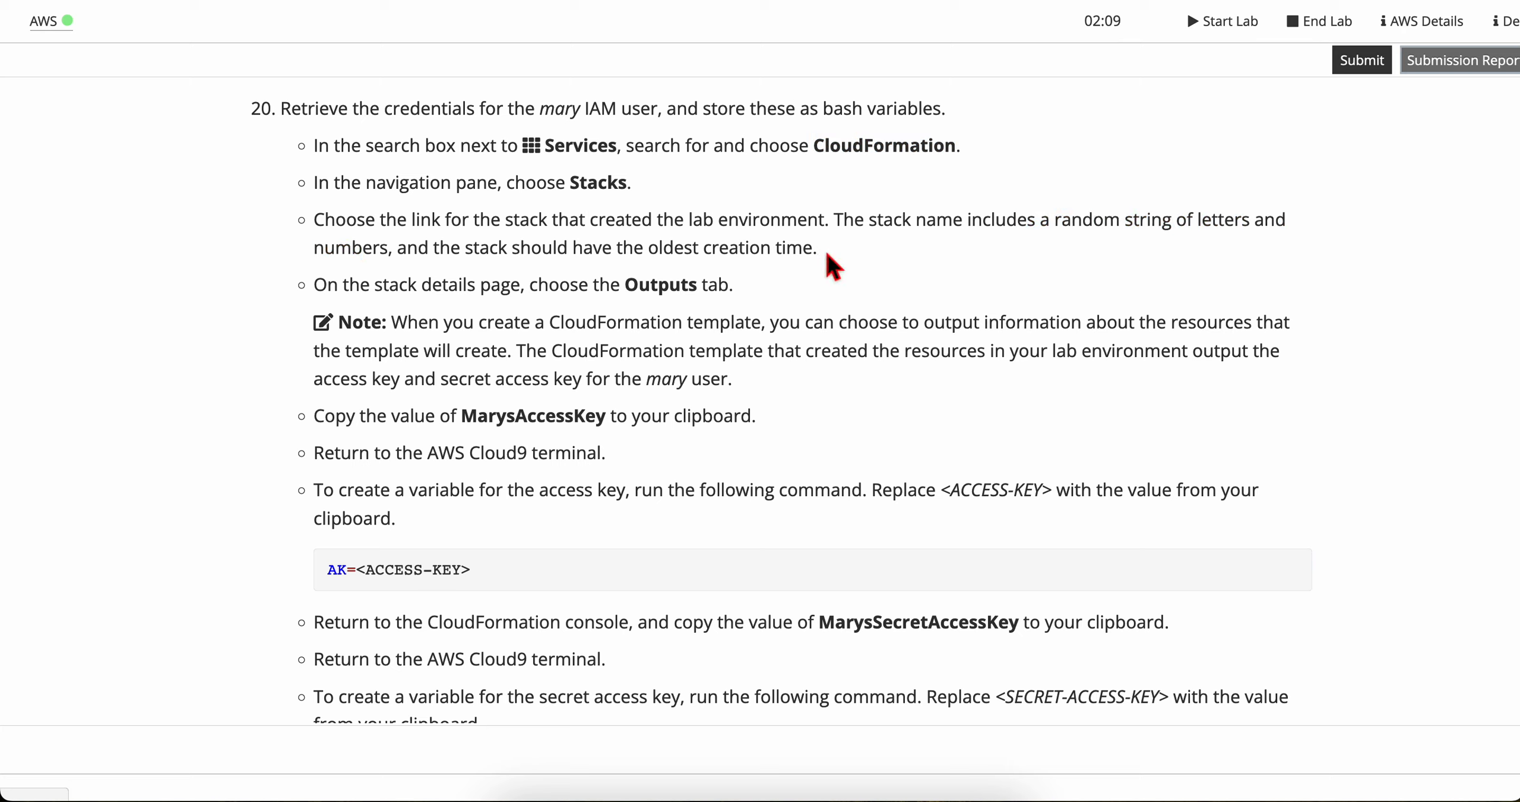
# Step: Compare the creation times of the stacks in the CloudFormation Stacks list
pyautogui.hotkey('ctrl', 'Tab')
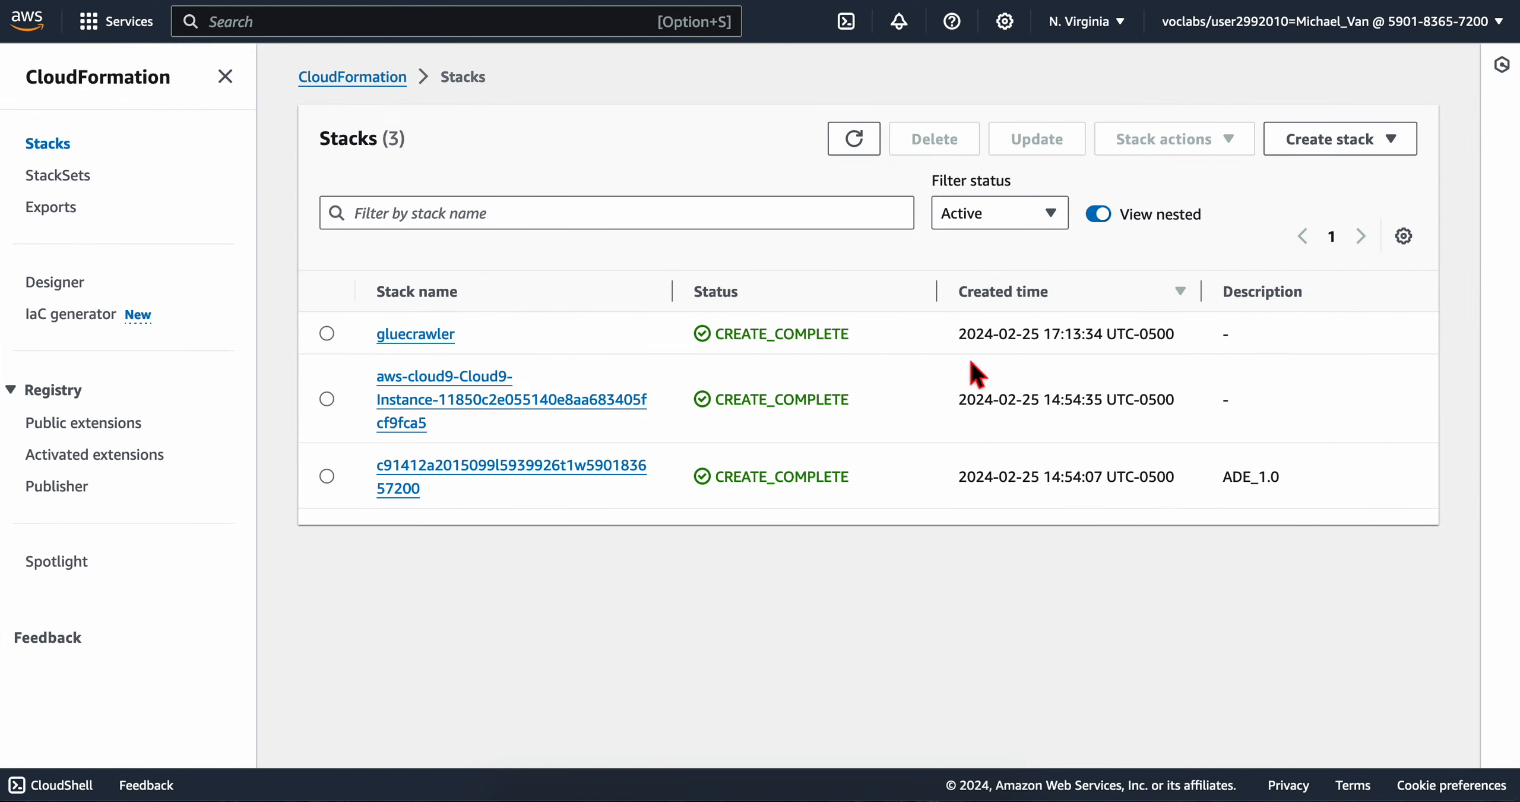
pyautogui.moveTo(986, 341); pyautogui.dragTo(1168, 524)
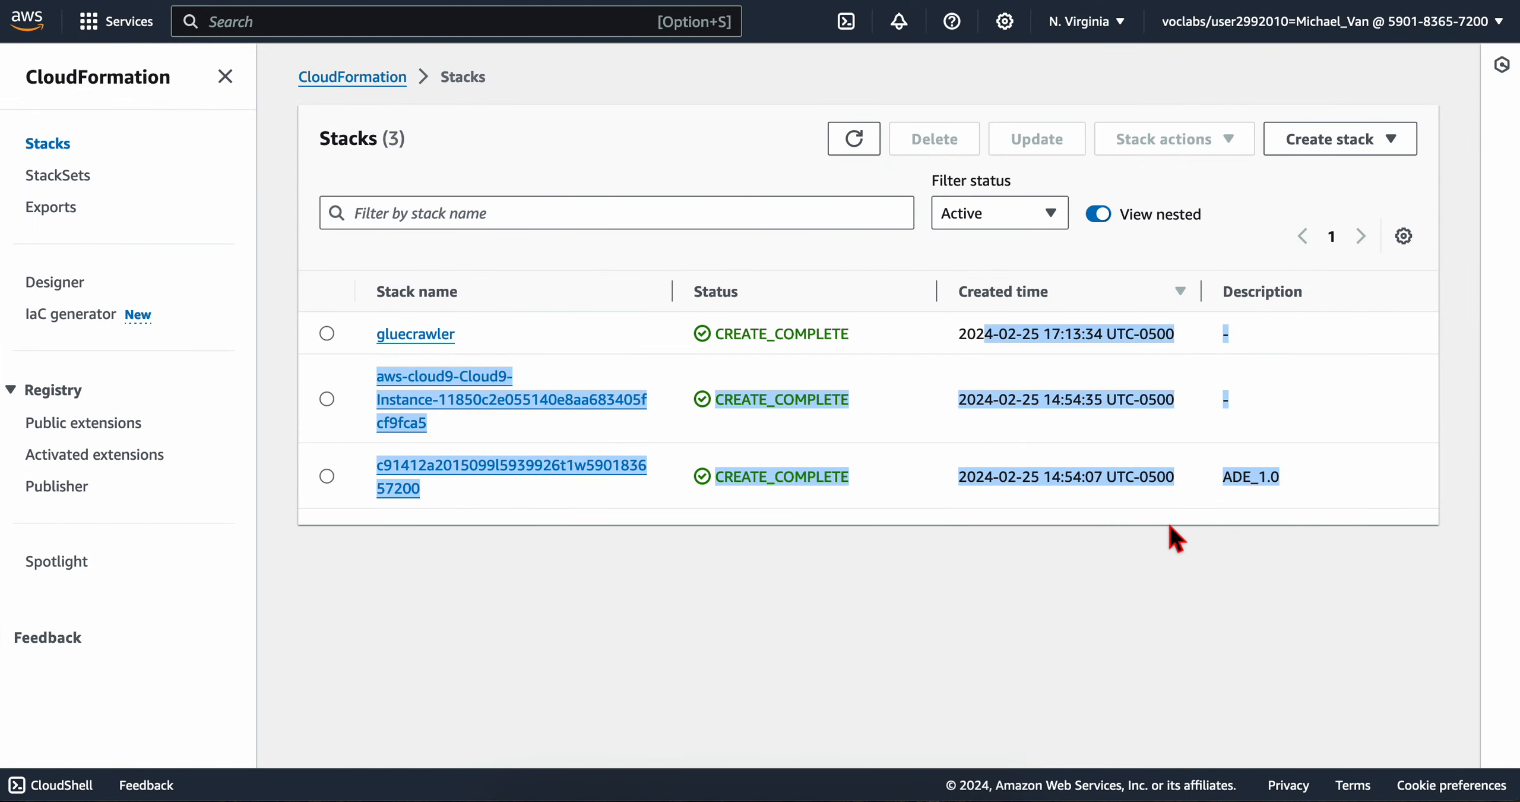
pyautogui.click(1171, 575)
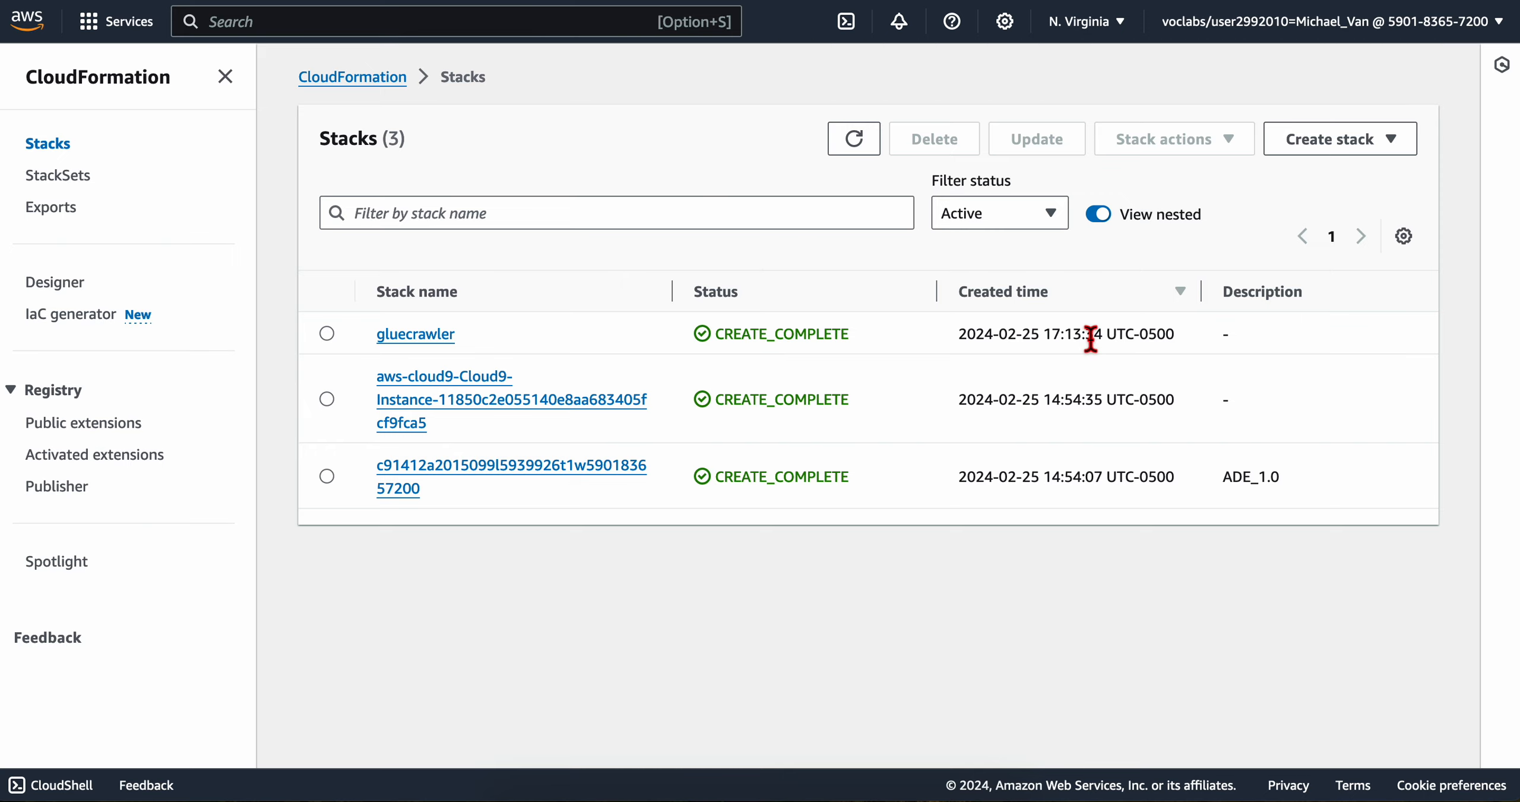
pyautogui.moveTo(1105, 336); pyautogui.dragTo(1017, 338)
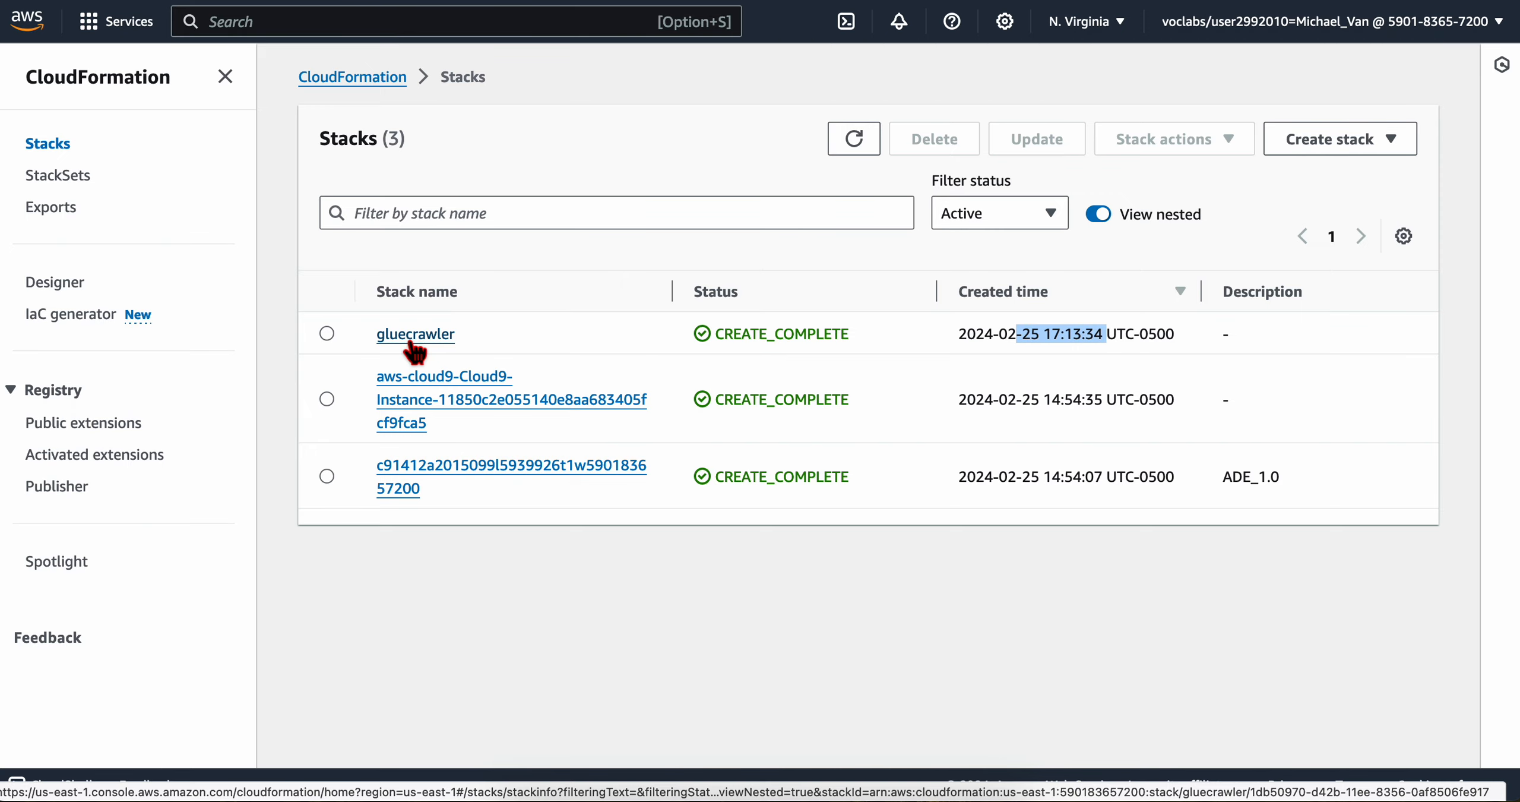
pyautogui.click(326, 331)
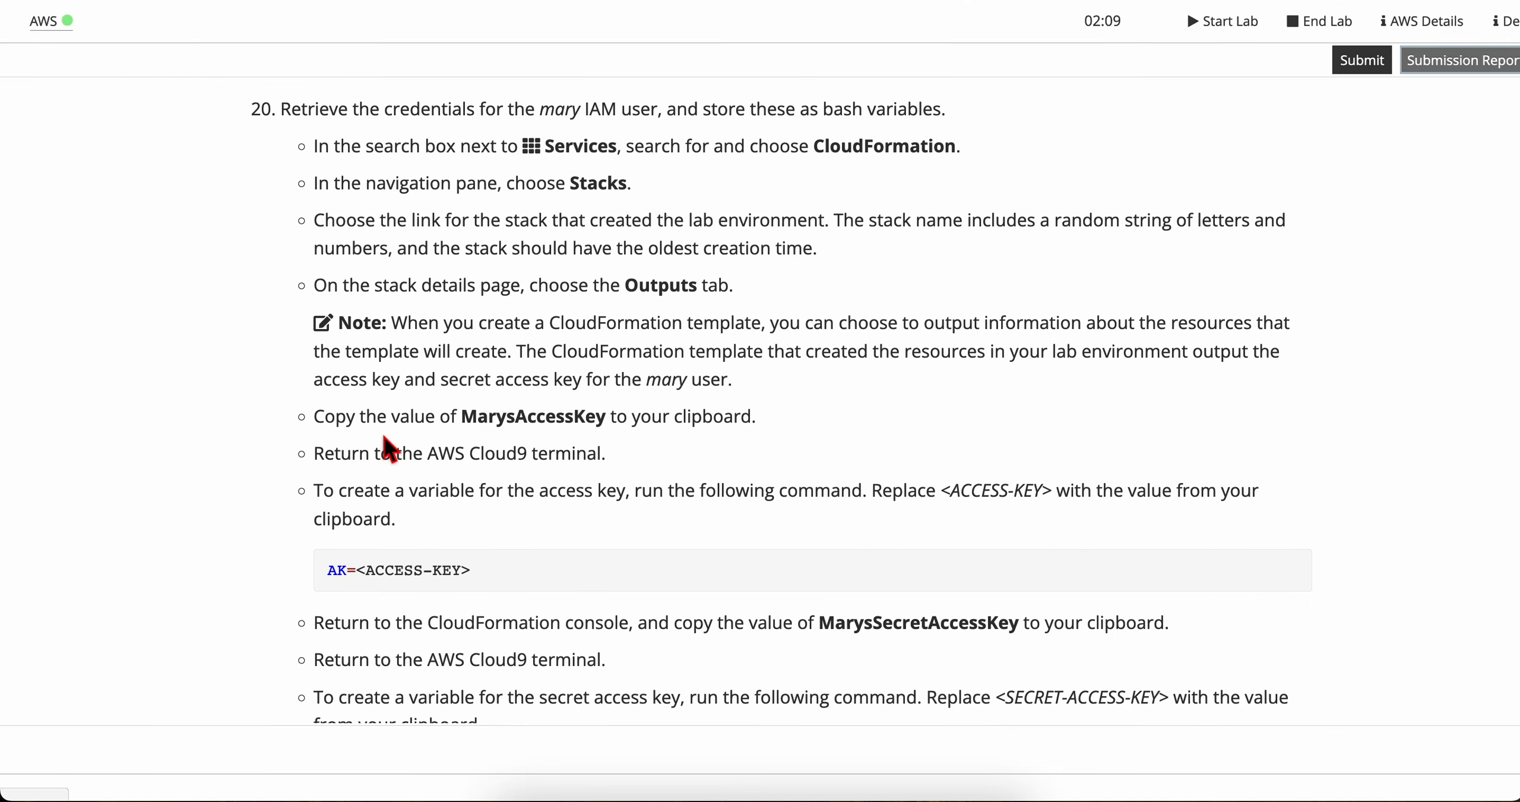
# Step: Check the lab instruction about stack outputs and show the outputs of the gluecrawler stack in CloudFormation
pyautogui.scroll(-1, 524, 438)
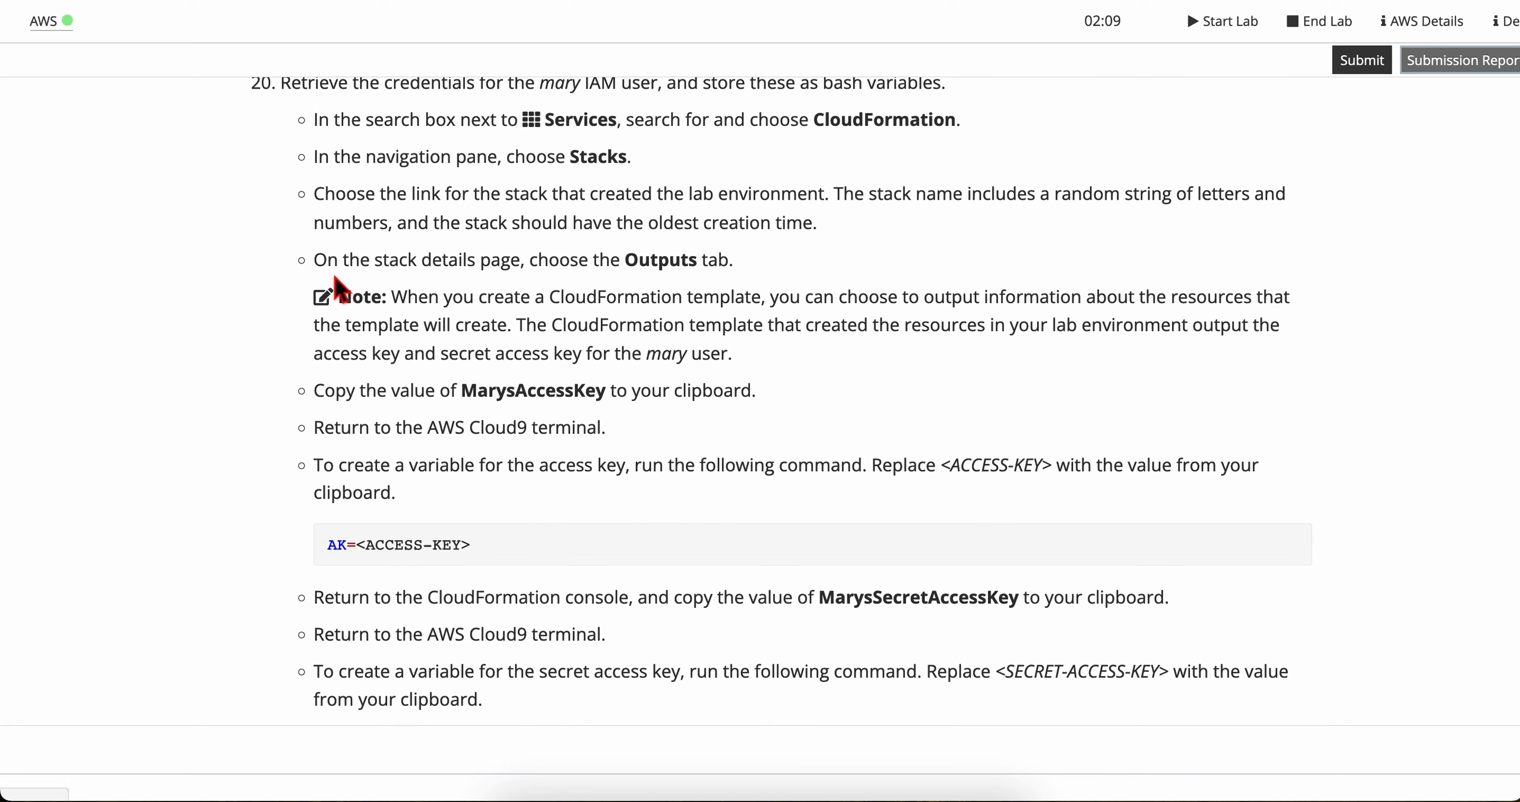
pyautogui.moveTo(328, 268); pyautogui.dragTo(622, 269)
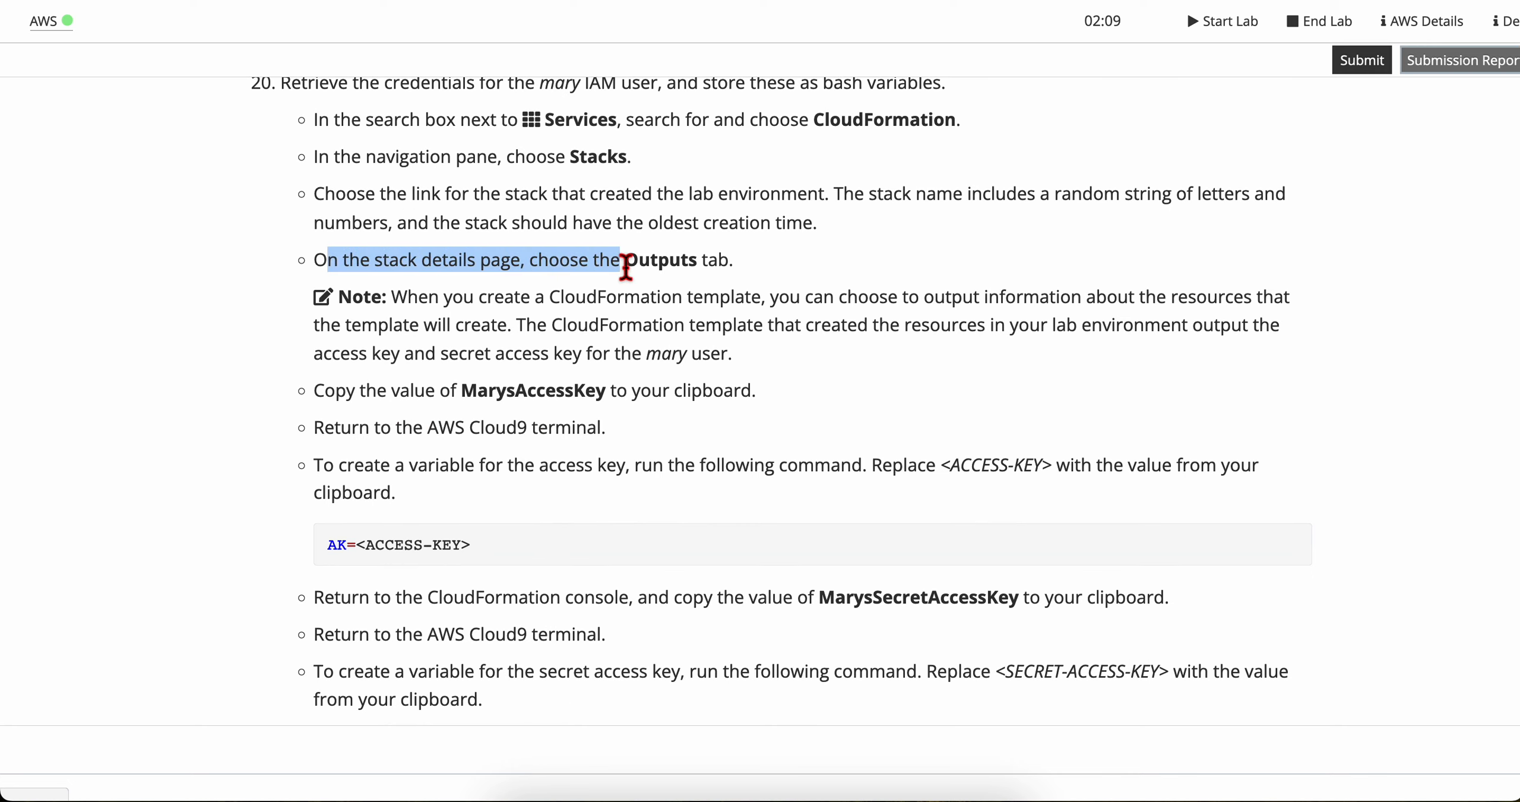
pyautogui.click(624, 267)
pyautogui.scroll(2, 625, 267)
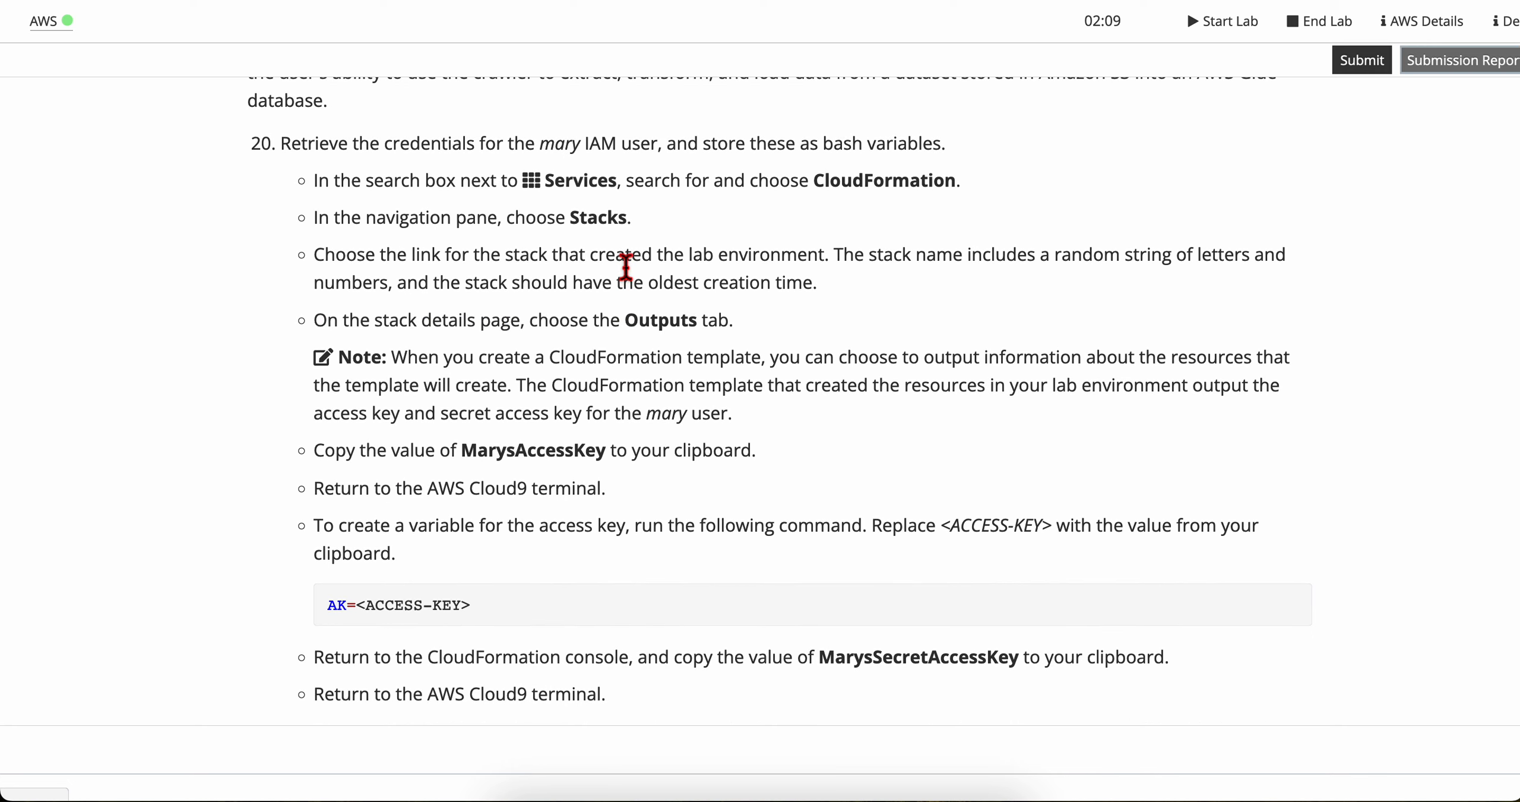
pyautogui.tripleClick(624, 332)
pyautogui.click(711, 357)
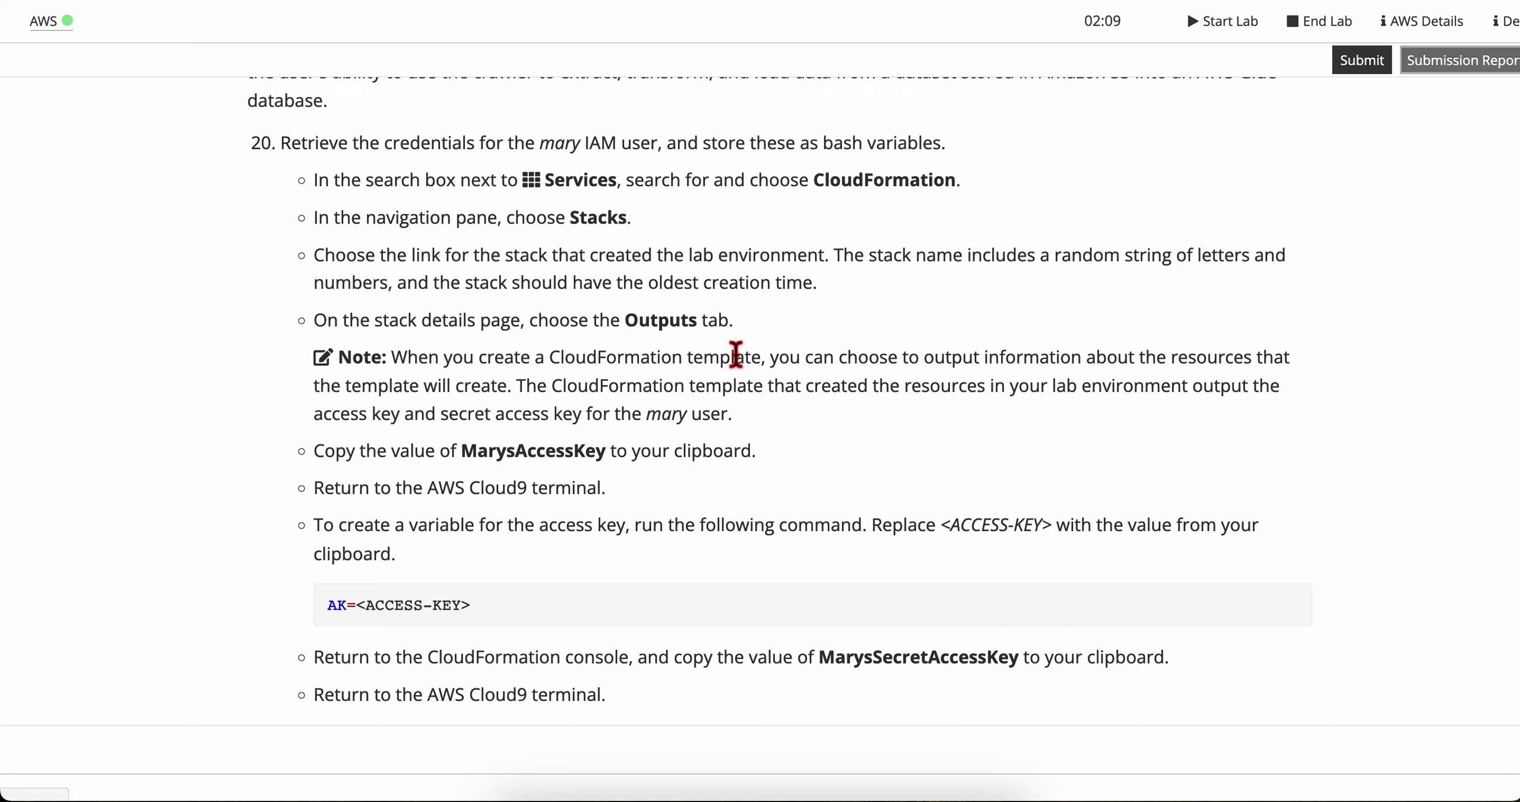
pyautogui.hotkey('ctrl', 'Right')
pyautogui.click(452, 338)
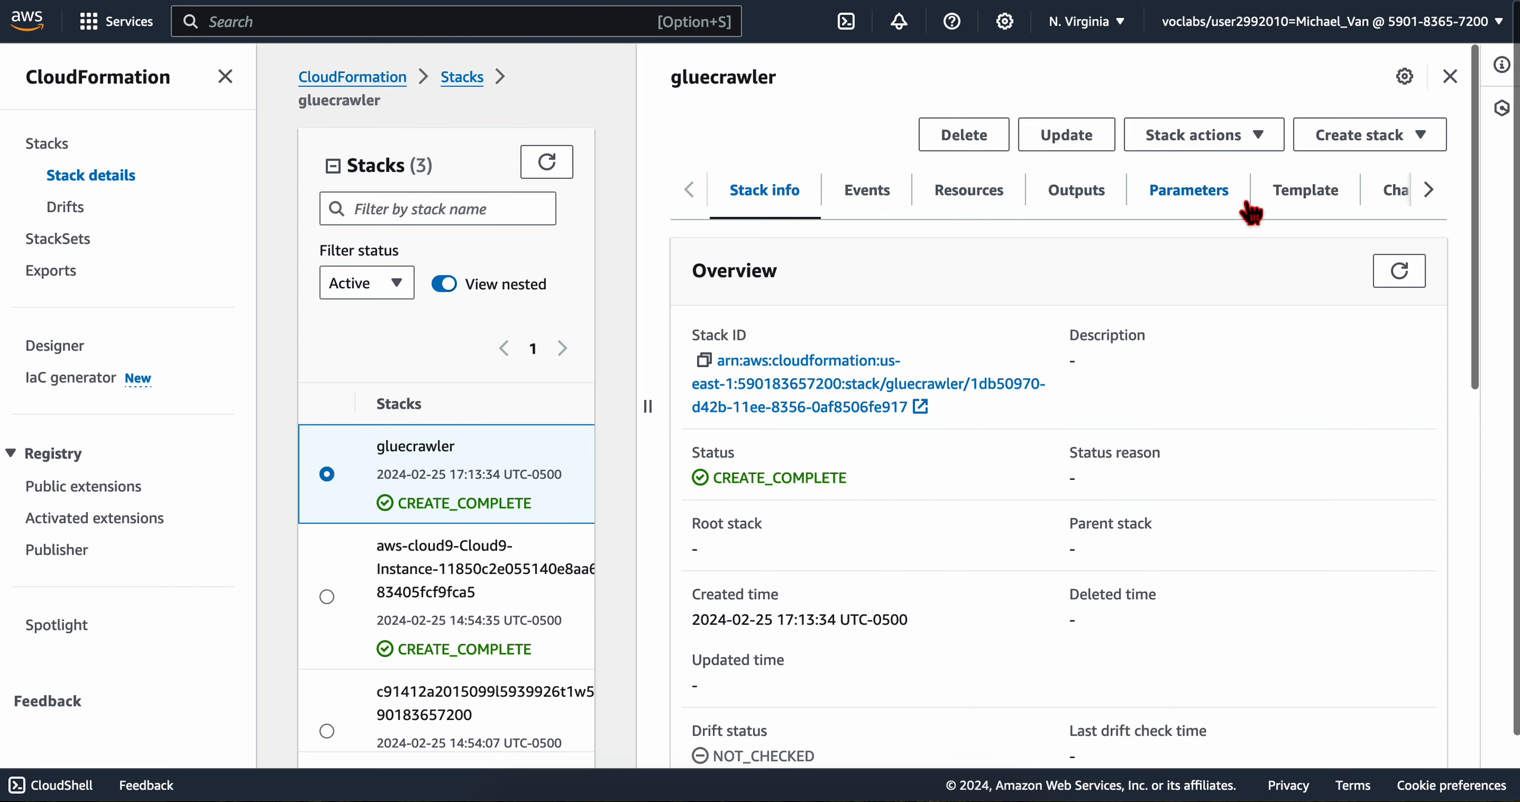
pyautogui.click(1080, 199)
# Step: Read the lab note on template outputs and the instruction to copy the MarysAccessKey value
pyautogui.hotkey('ctrl', 'Left')
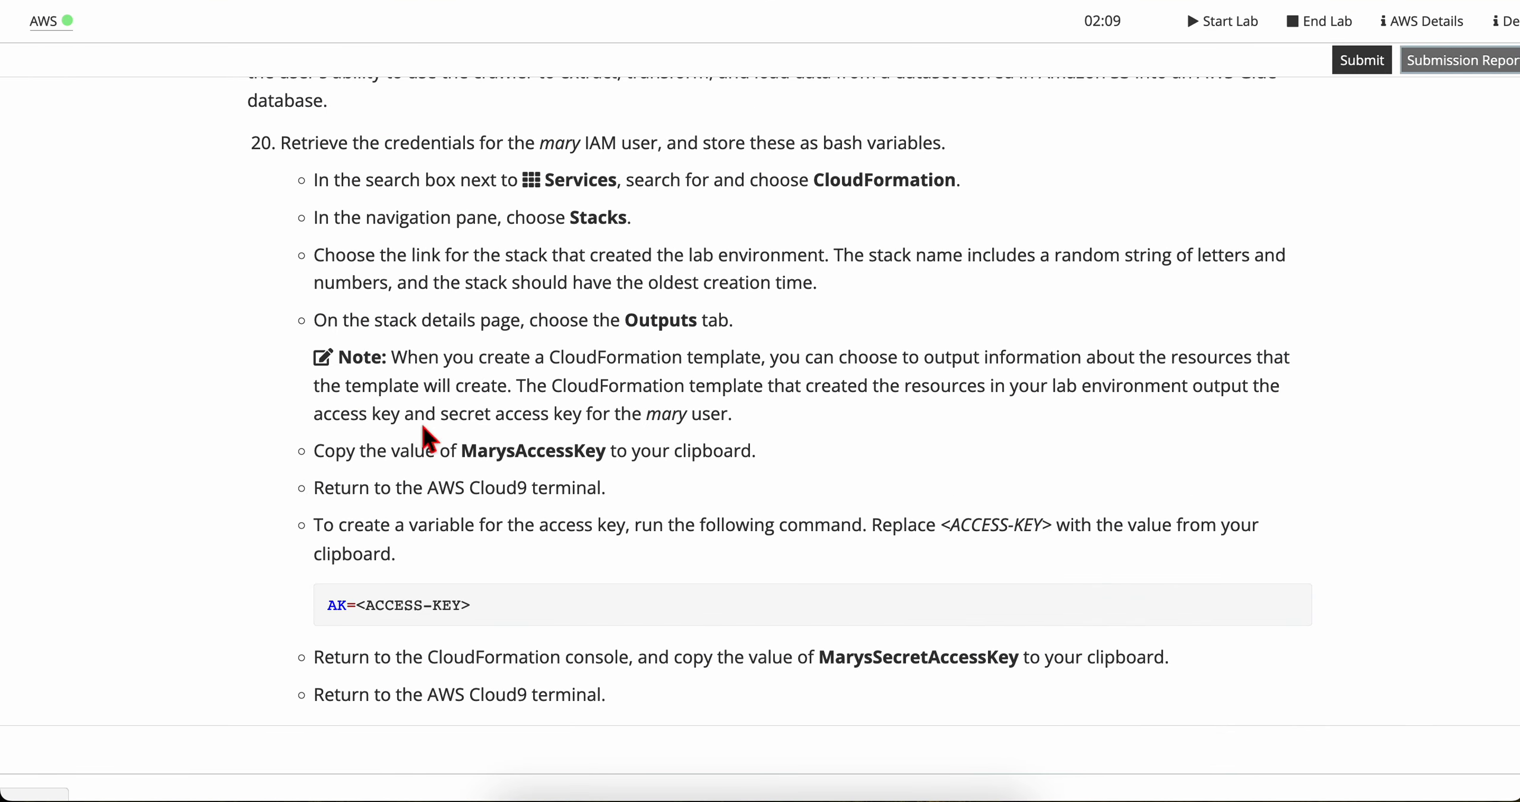
pyautogui.scroll(-1, 410, 417)
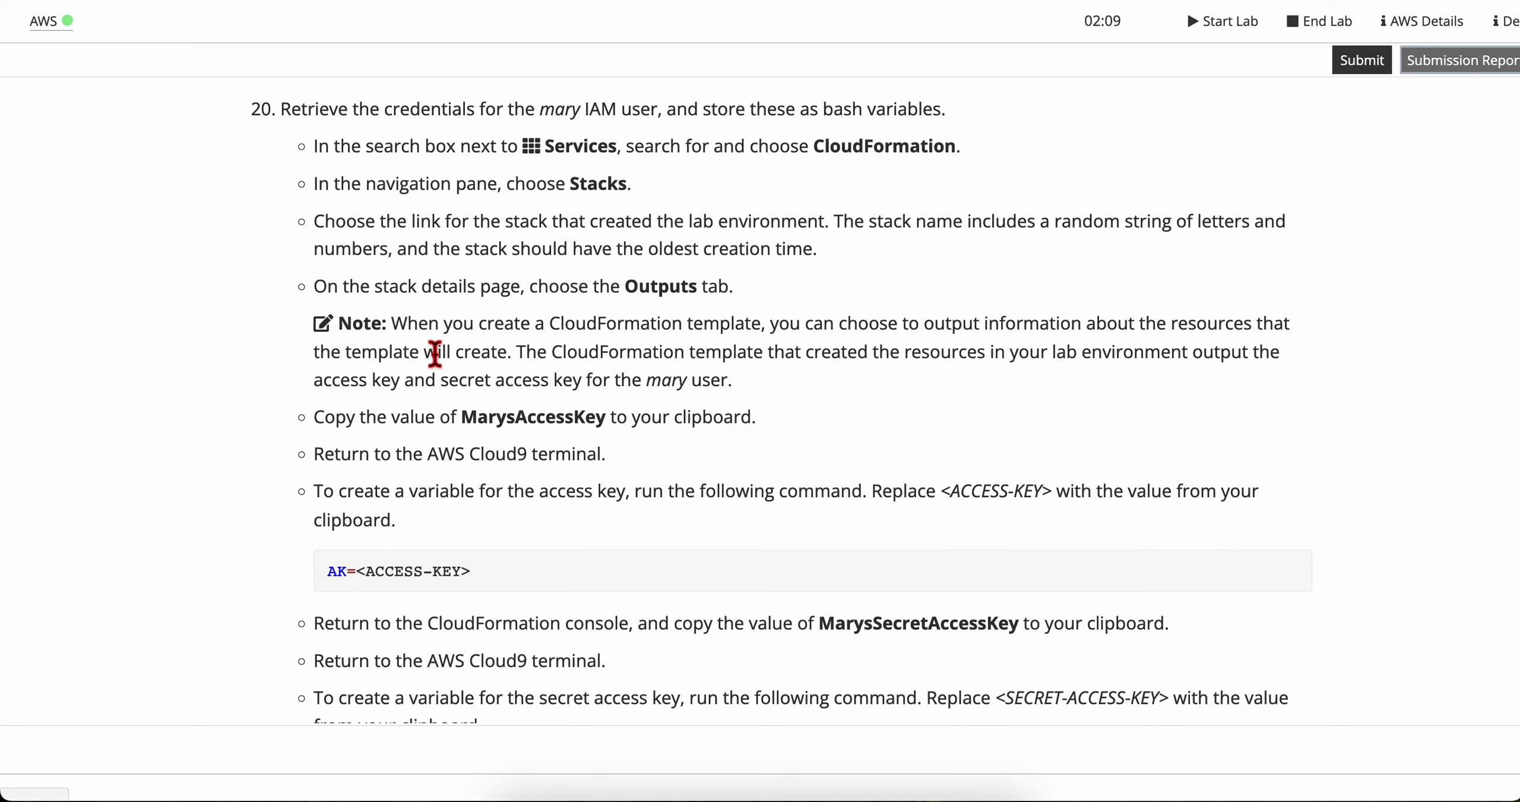
pyautogui.scroll(-1, 435, 355)
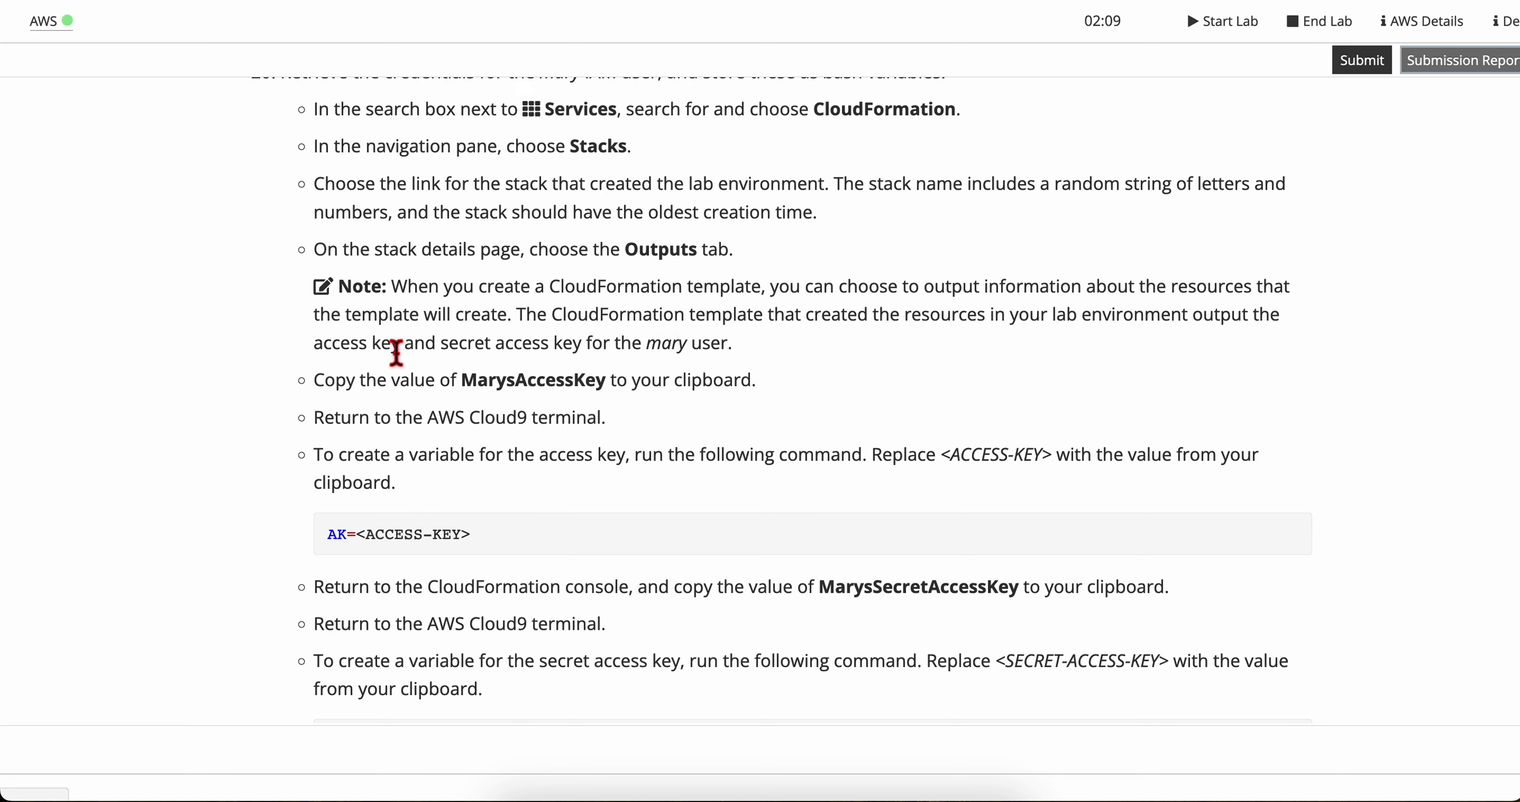
pyautogui.scroll(-1, 461, 349)
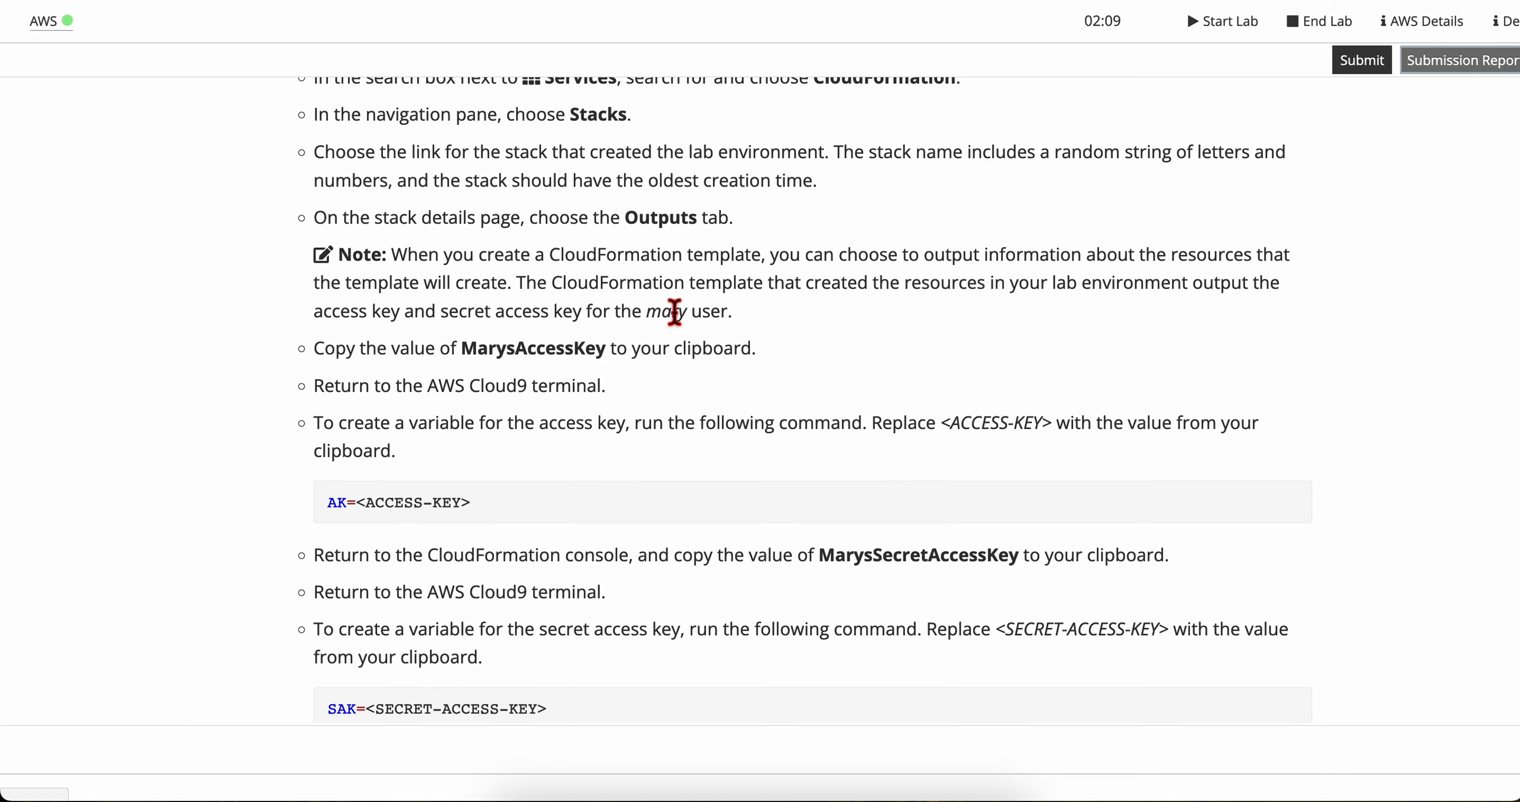
pyautogui.scroll(-1, 624, 416)
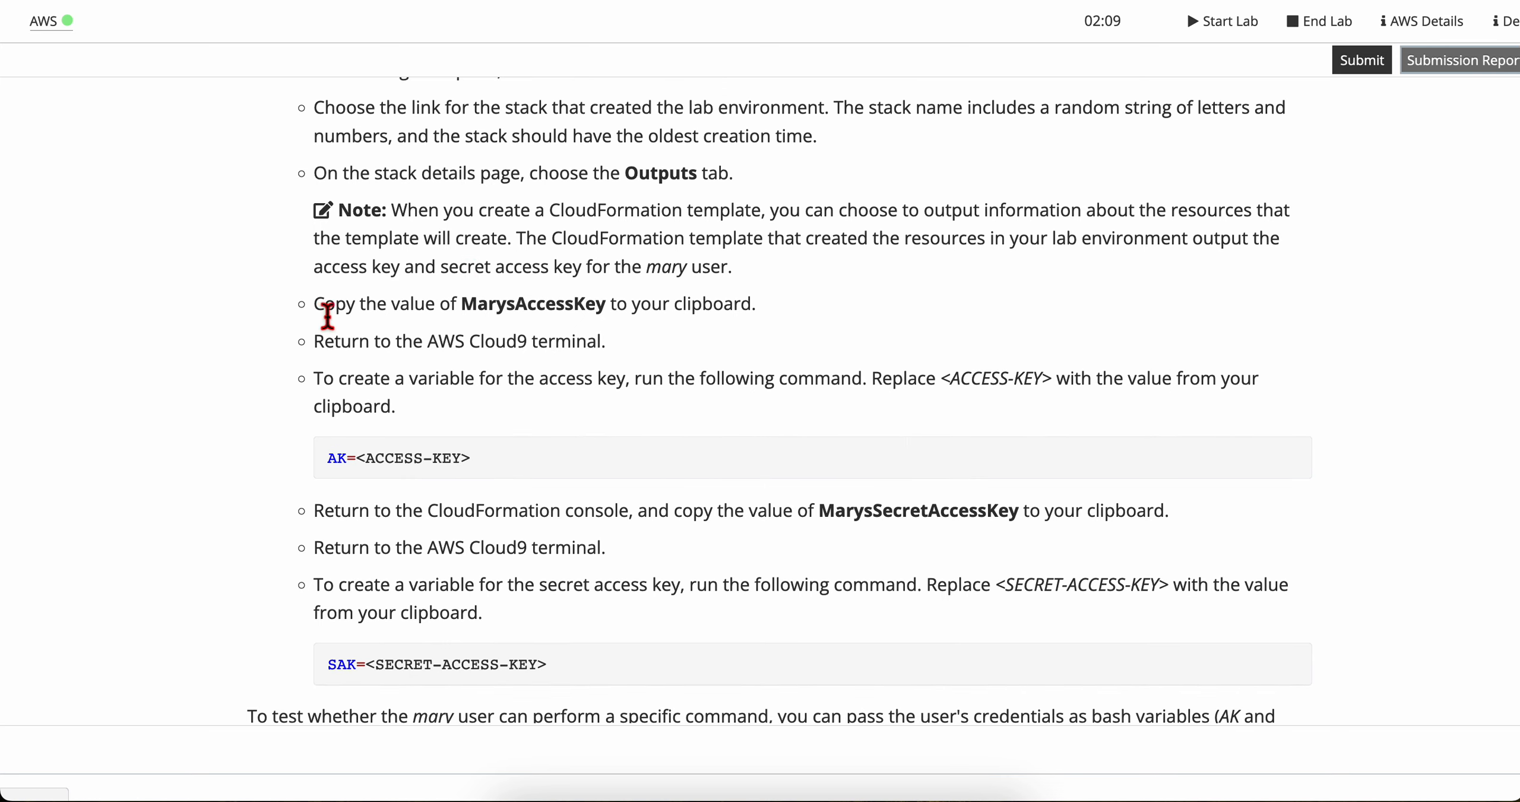
pyautogui.moveTo(463, 306); pyautogui.dragTo(767, 319)
pyautogui.click(698, 315)
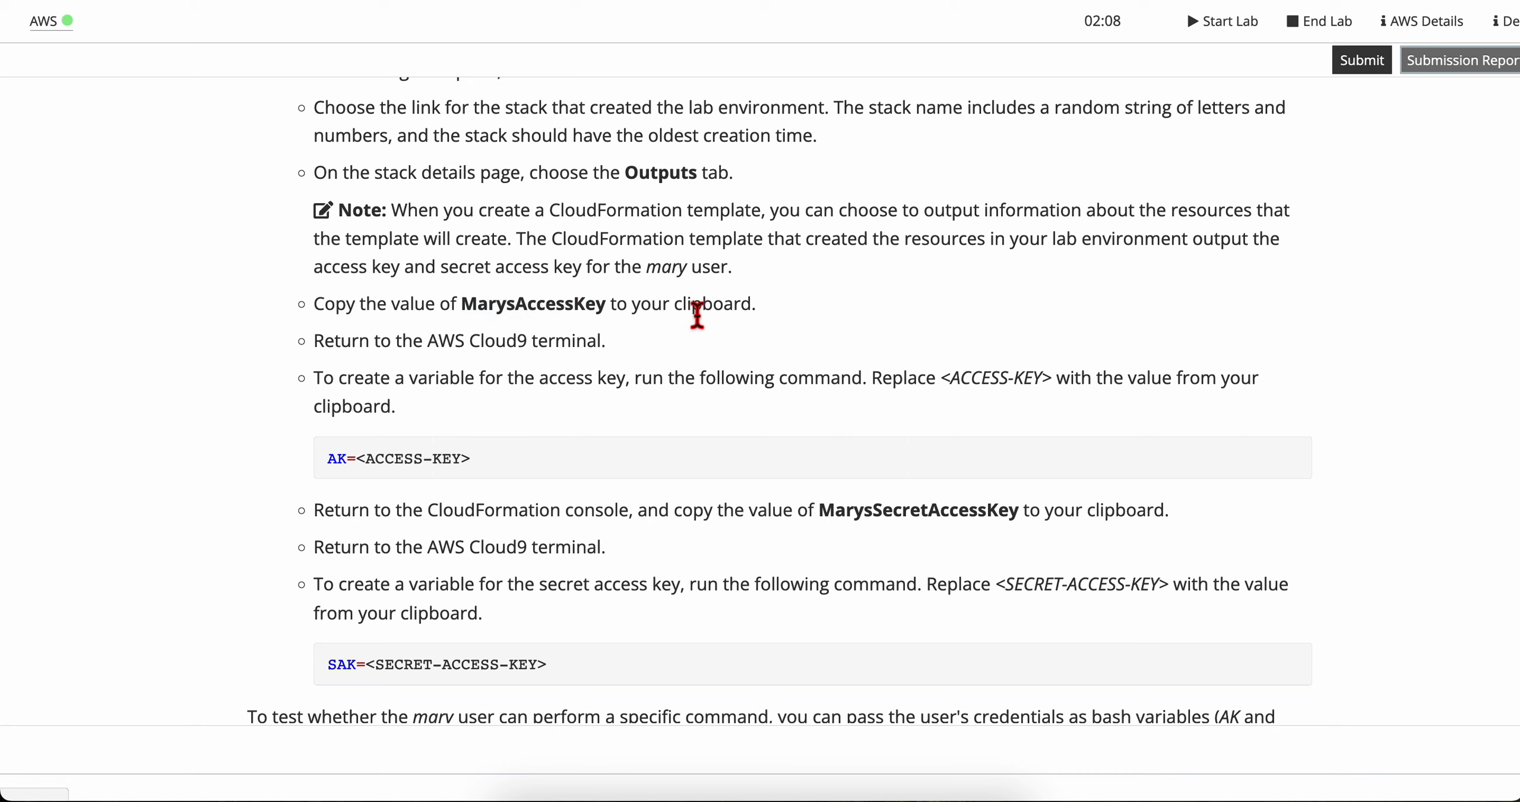
pyautogui.doubleClick(517, 313)
# Step: Check the outputs of the Cloud9 stack and of the oldest stack in CloudFormation, and locate the MarysAccessKey entry
pyautogui.press('super+Tab')
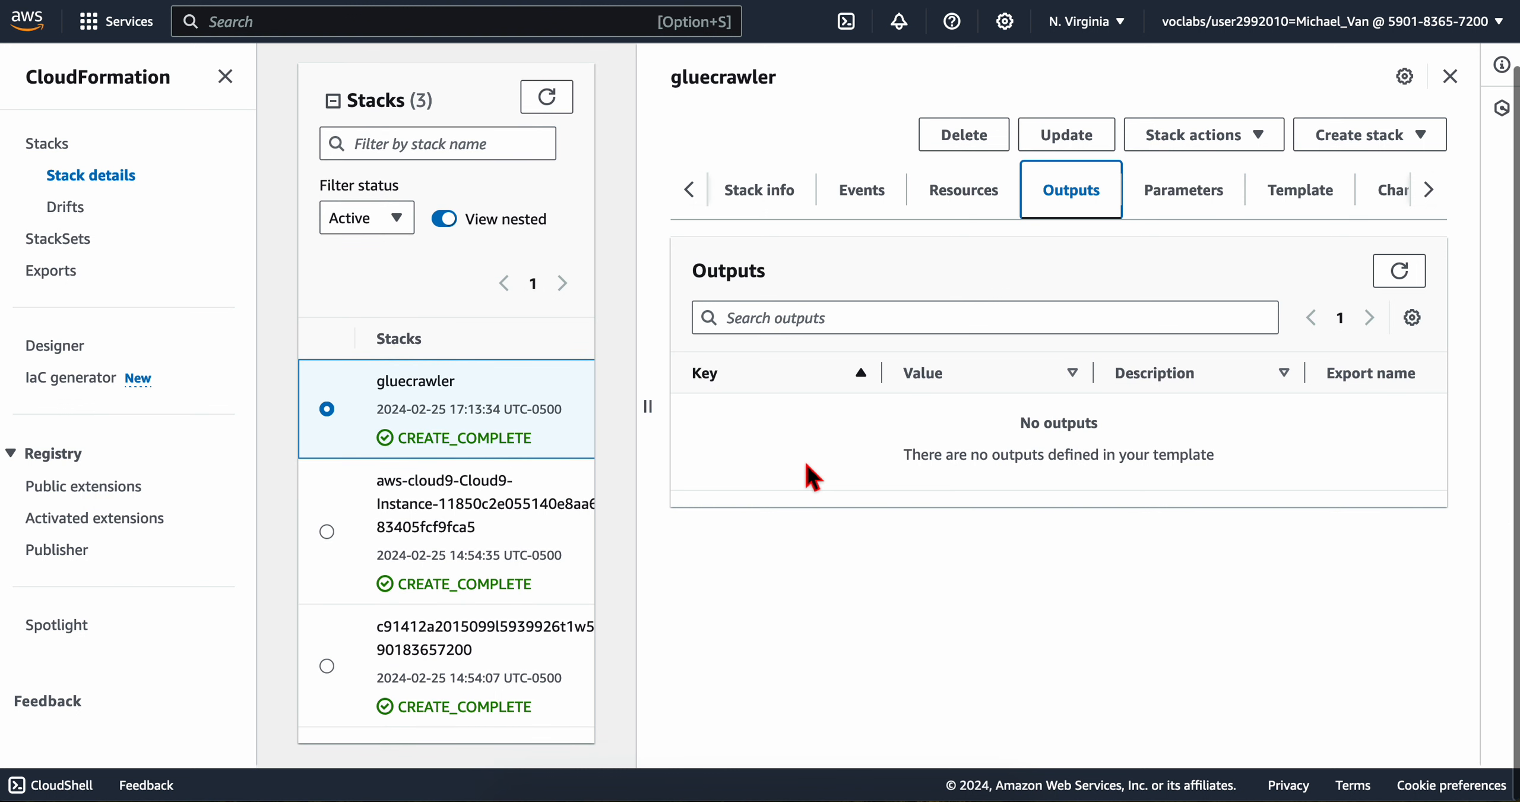
pyautogui.click(325, 555)
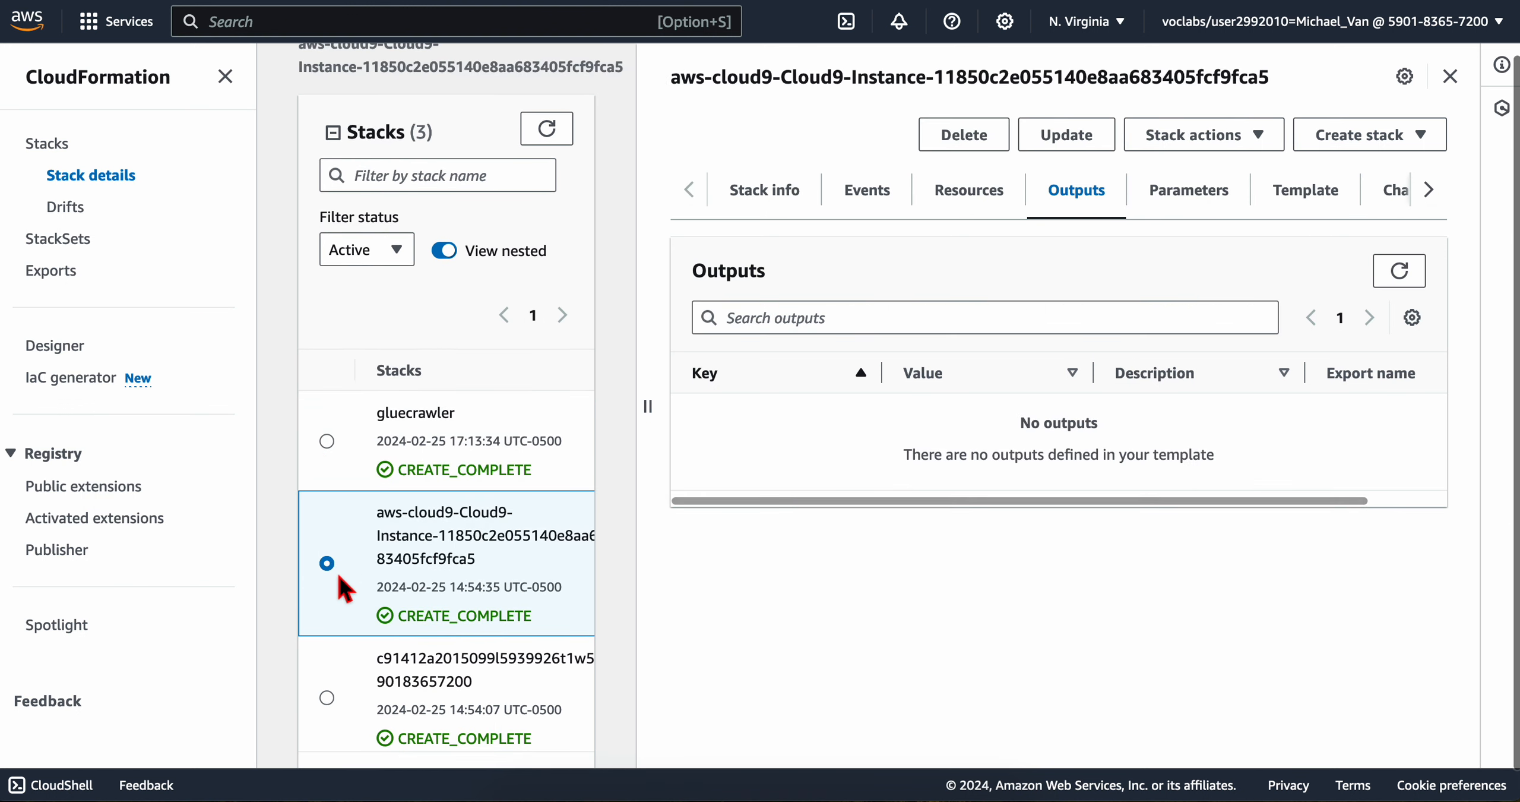
pyautogui.click(327, 693)
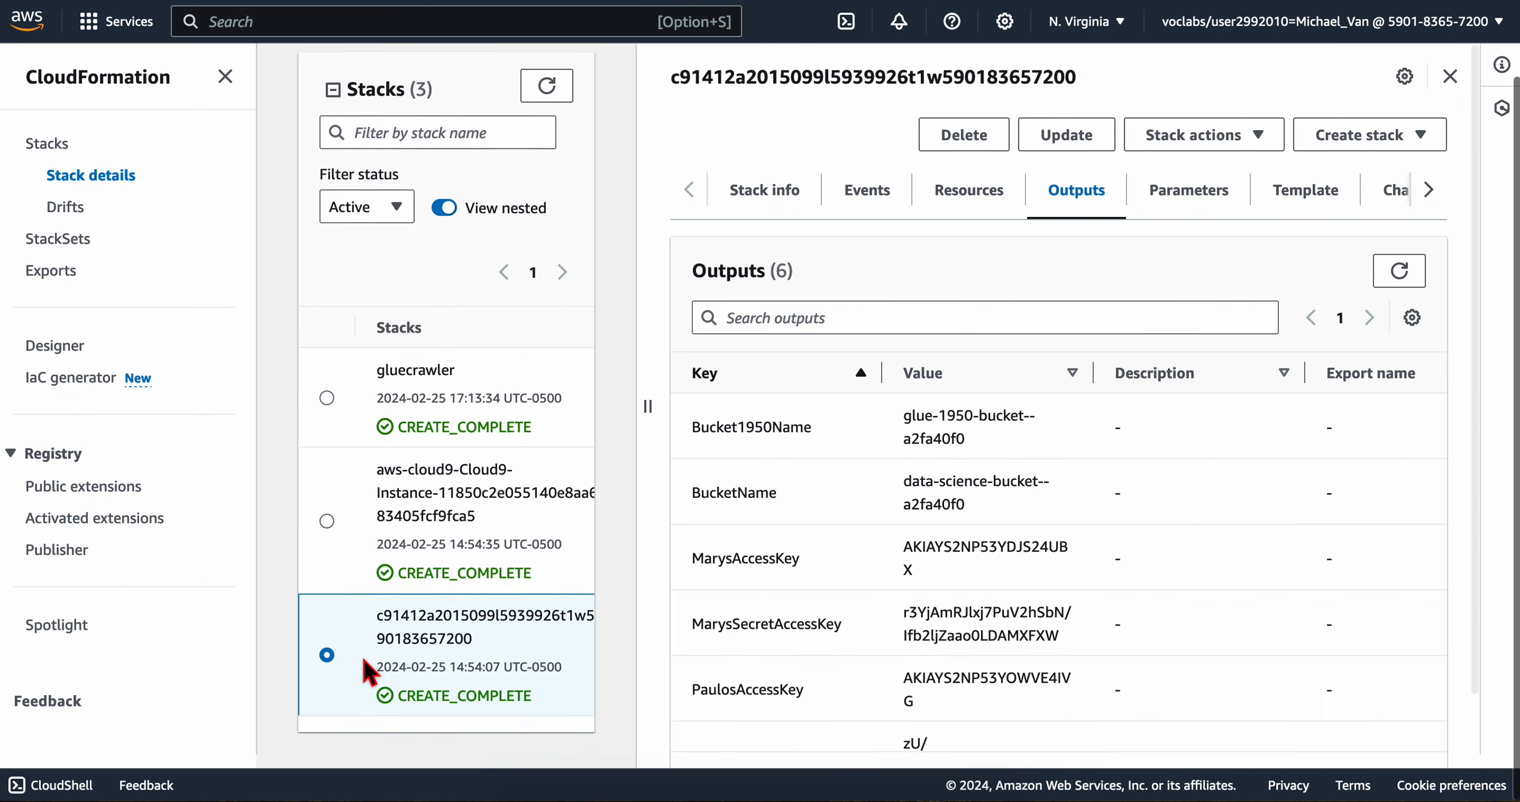
pyautogui.scroll(-1, 722, 662)
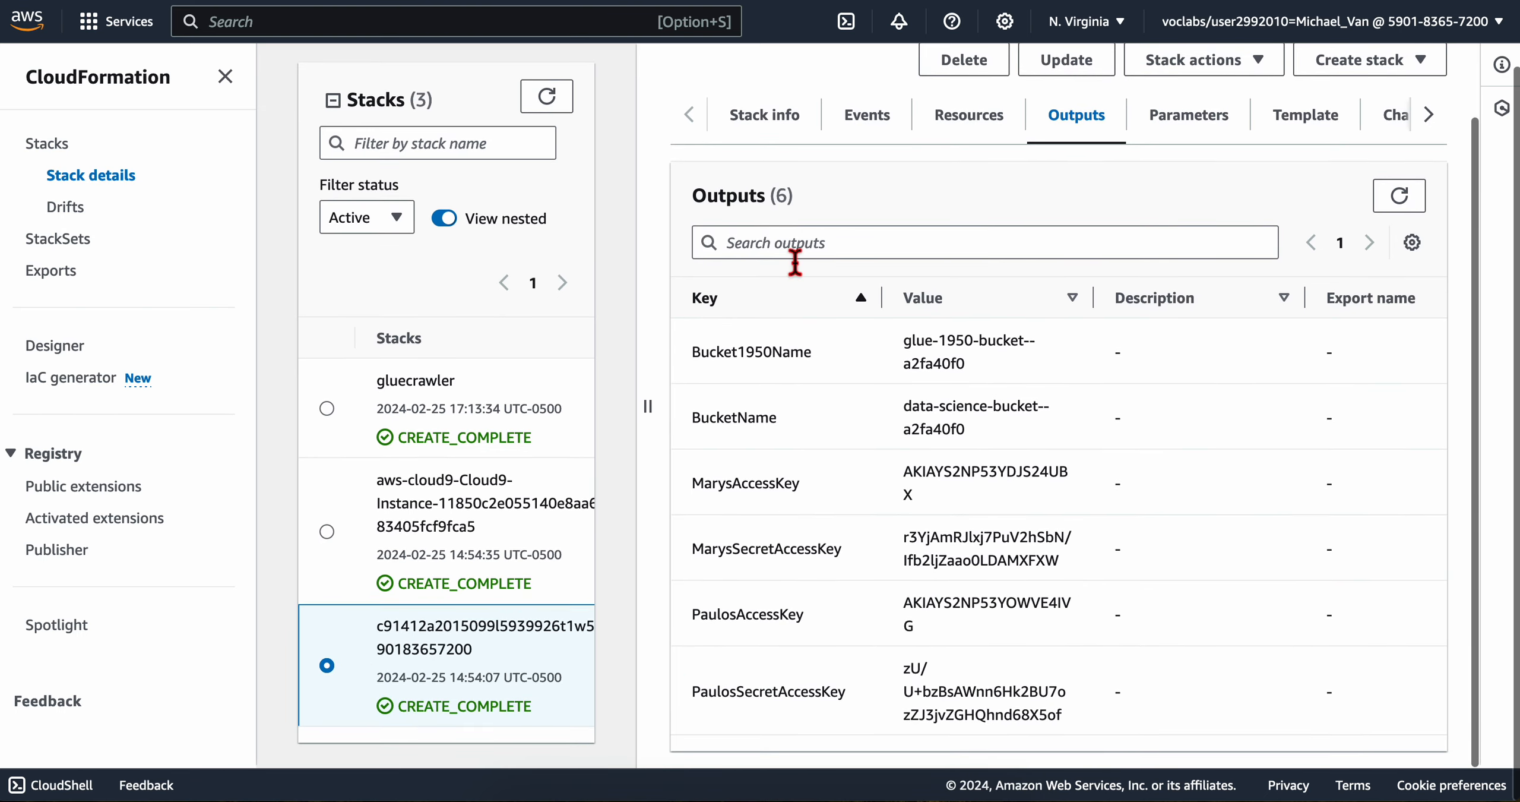
pyautogui.moveTo(694, 483); pyautogui.dragTo(796, 484)
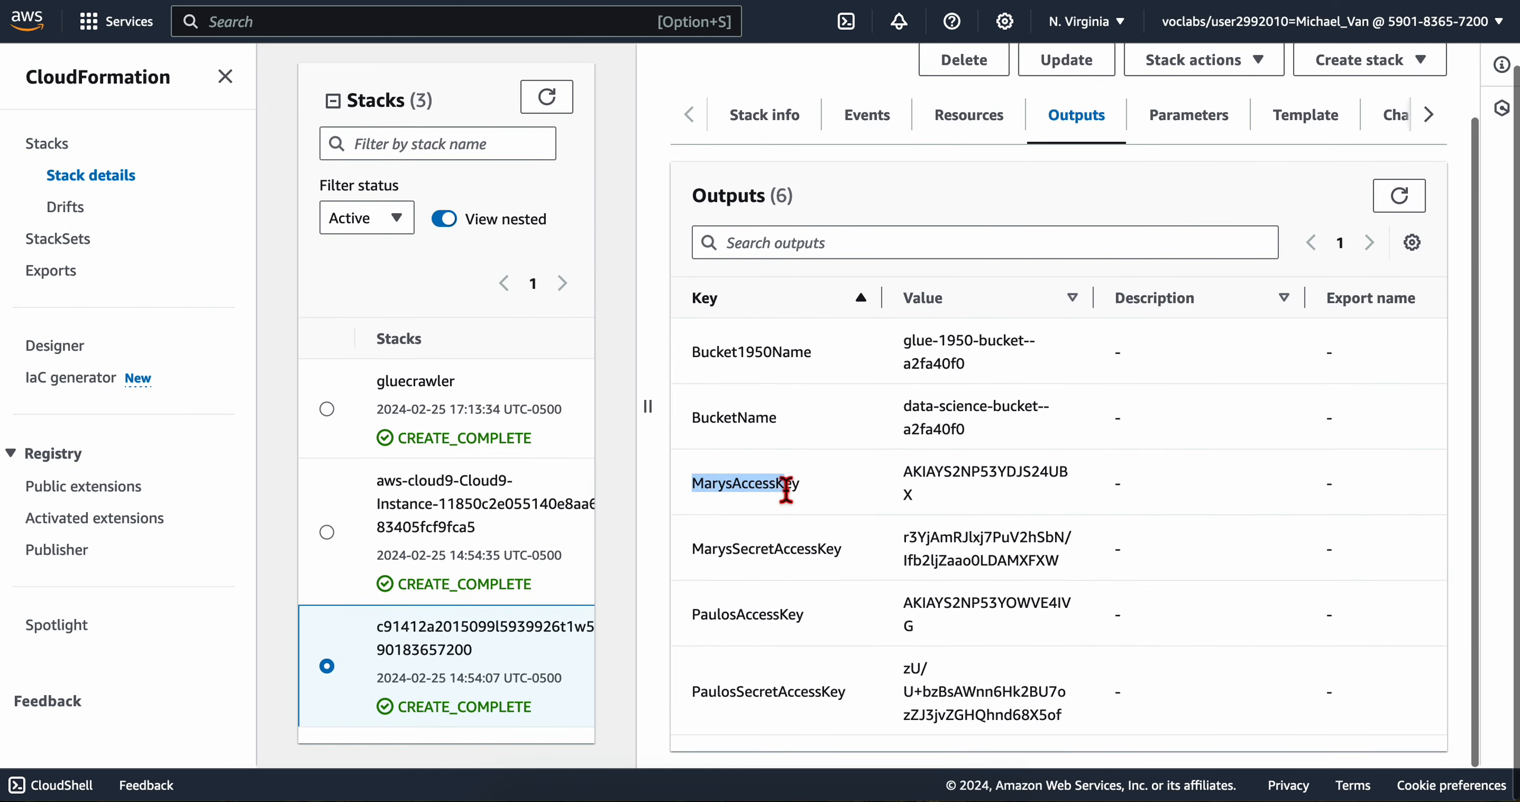
pyautogui.press('super+Tab')
pyautogui.press('super+Tab')
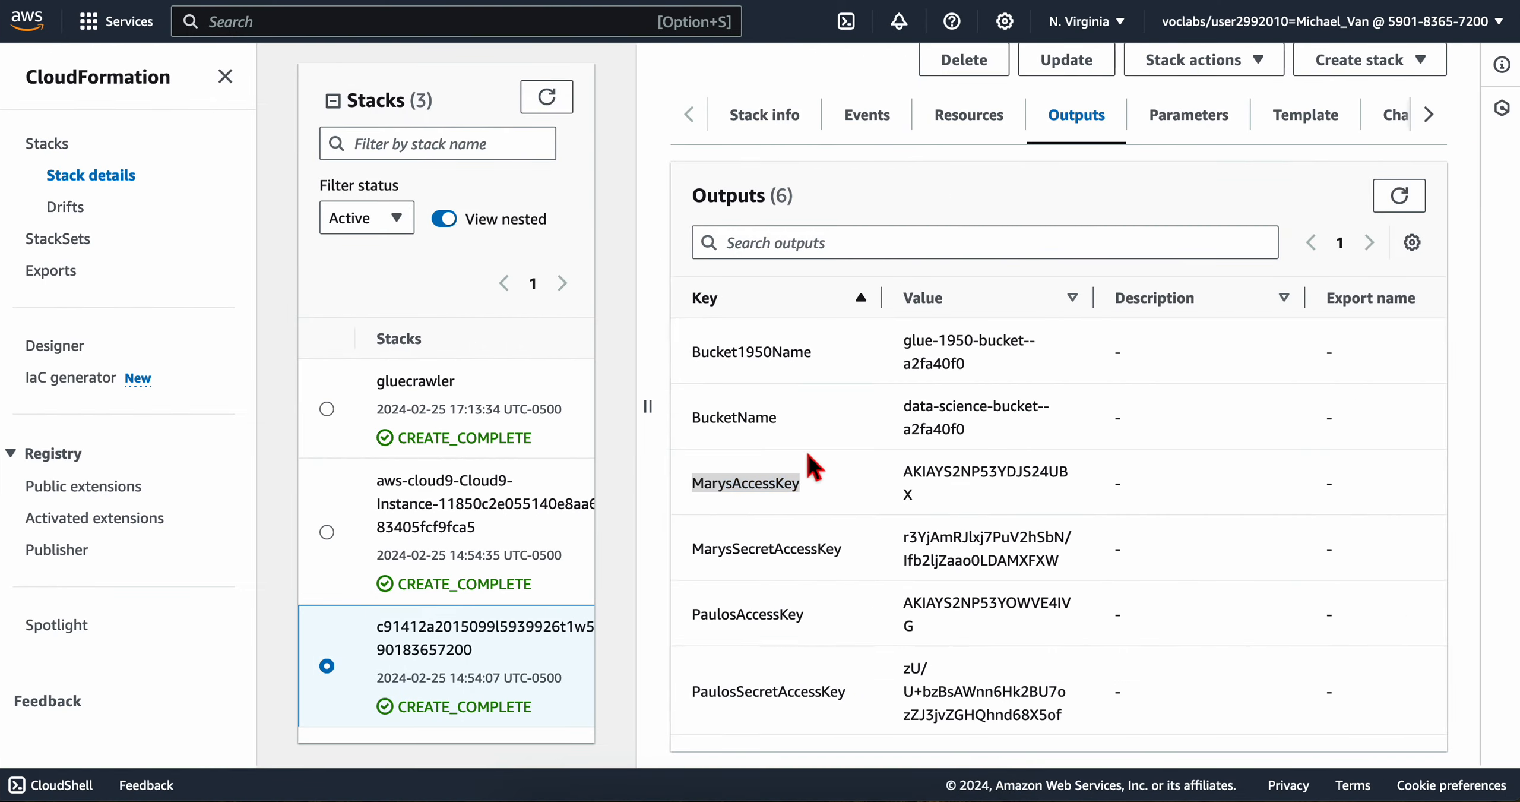
# Step: Copy the MarysAccessKey output value and replace the open note's text in Notes with this access key
pyautogui.click(929, 510)
pyautogui.moveTo(913, 492); pyautogui.dragTo(903, 468)
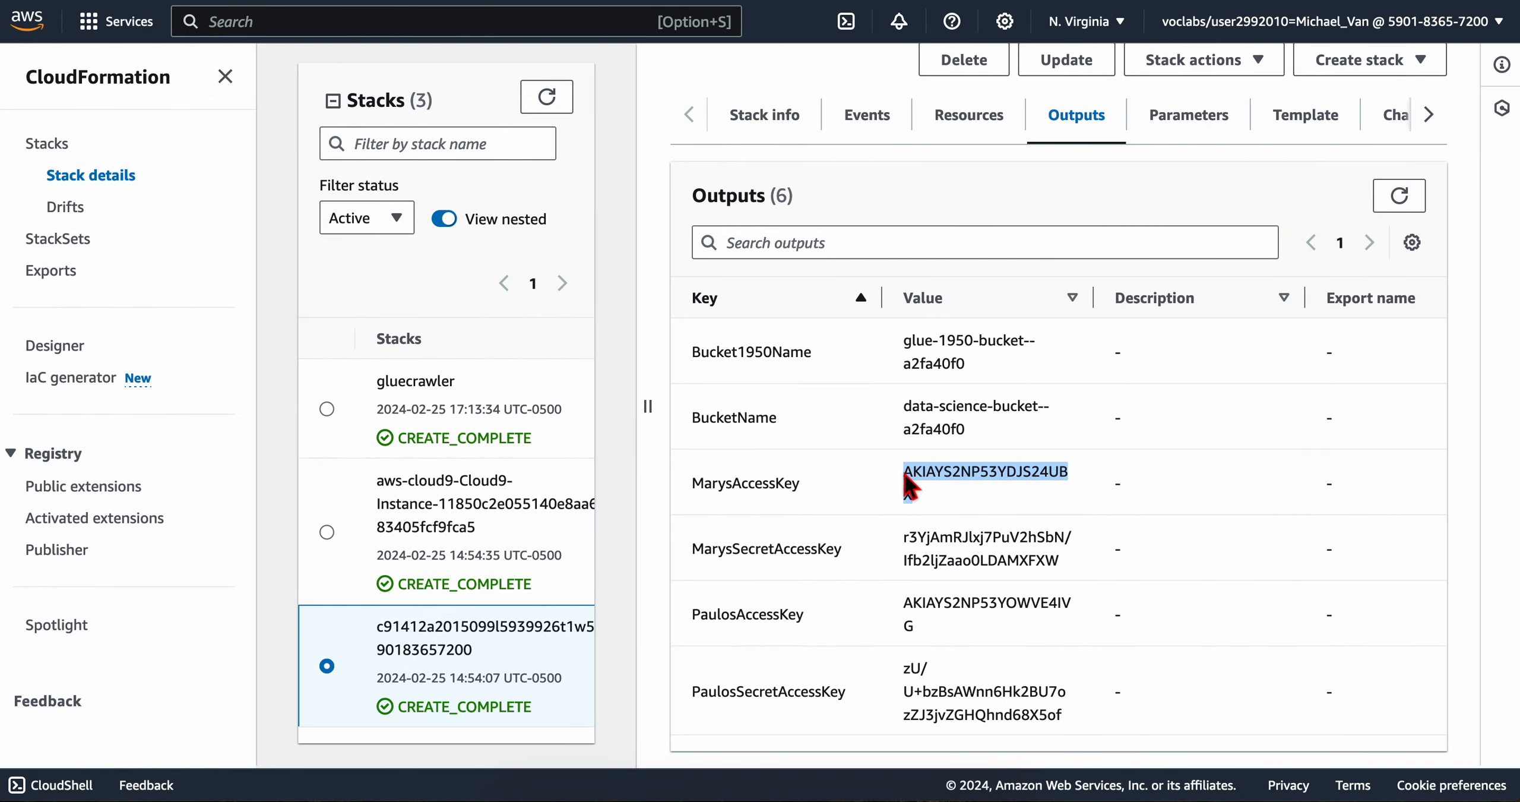
pyautogui.press('super+c')
pyautogui.click(695, 796)
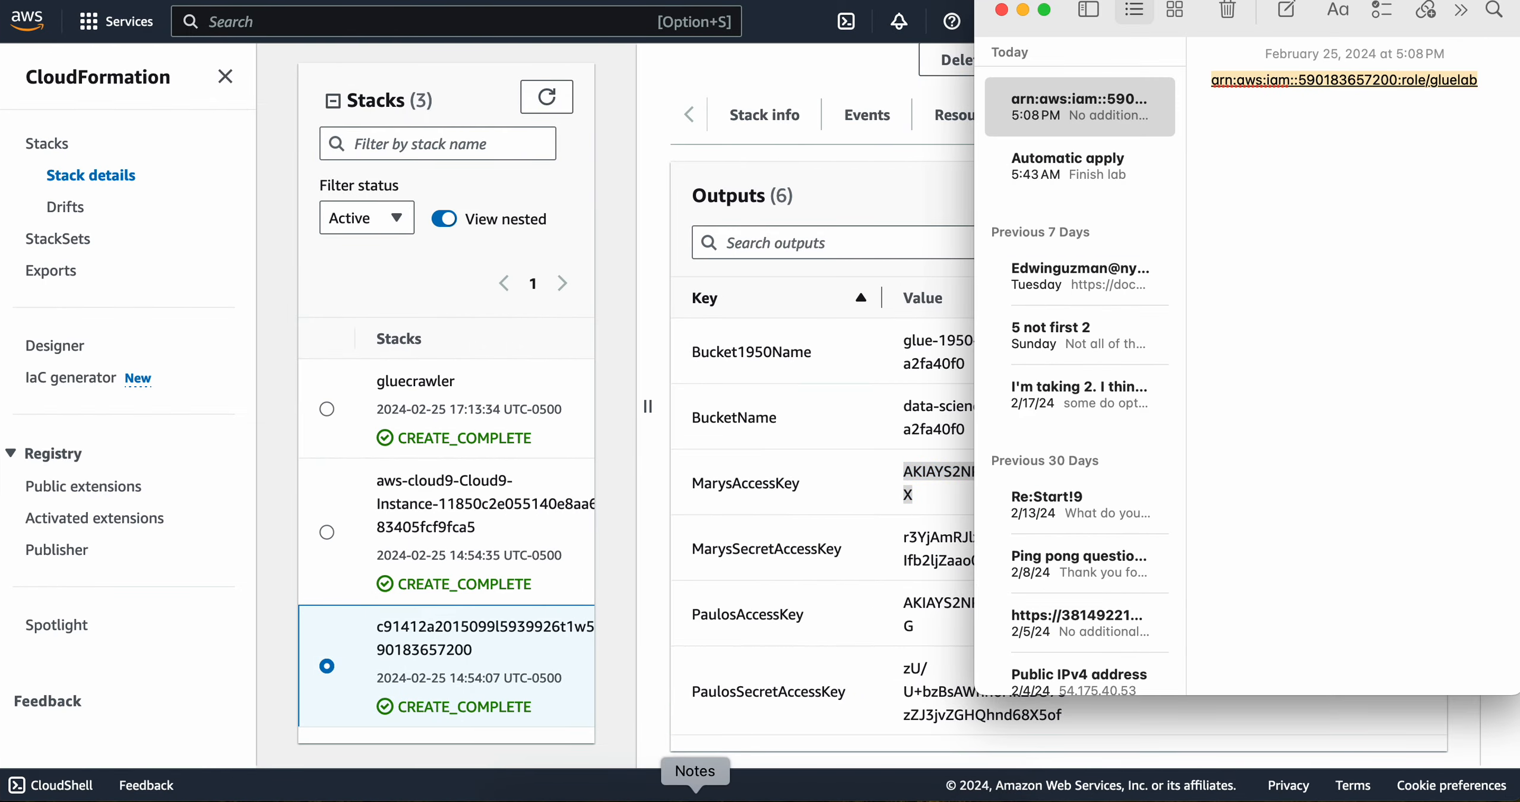
pyautogui.press('super+a')
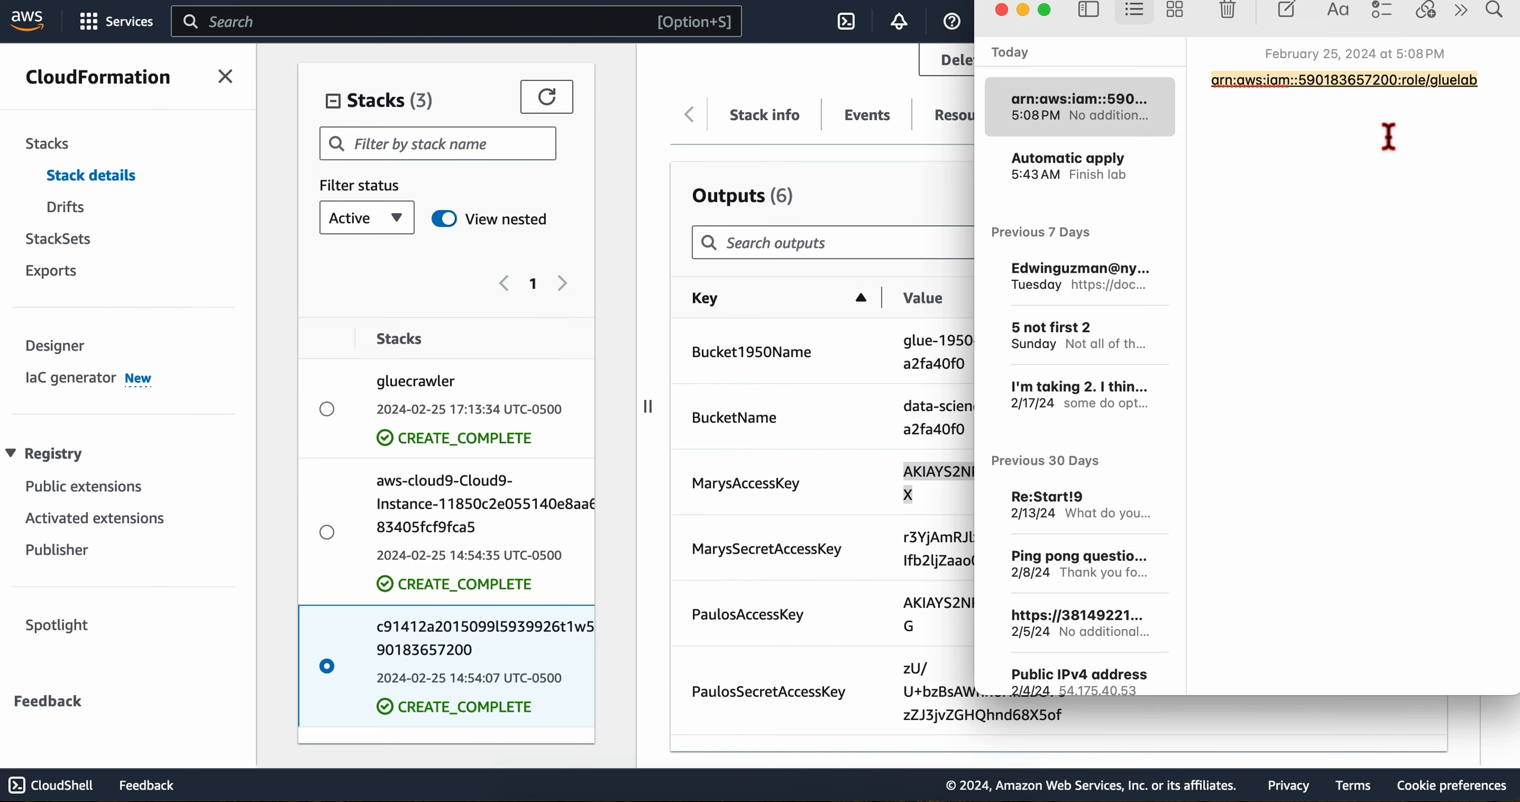
pyautogui.press('super+v')
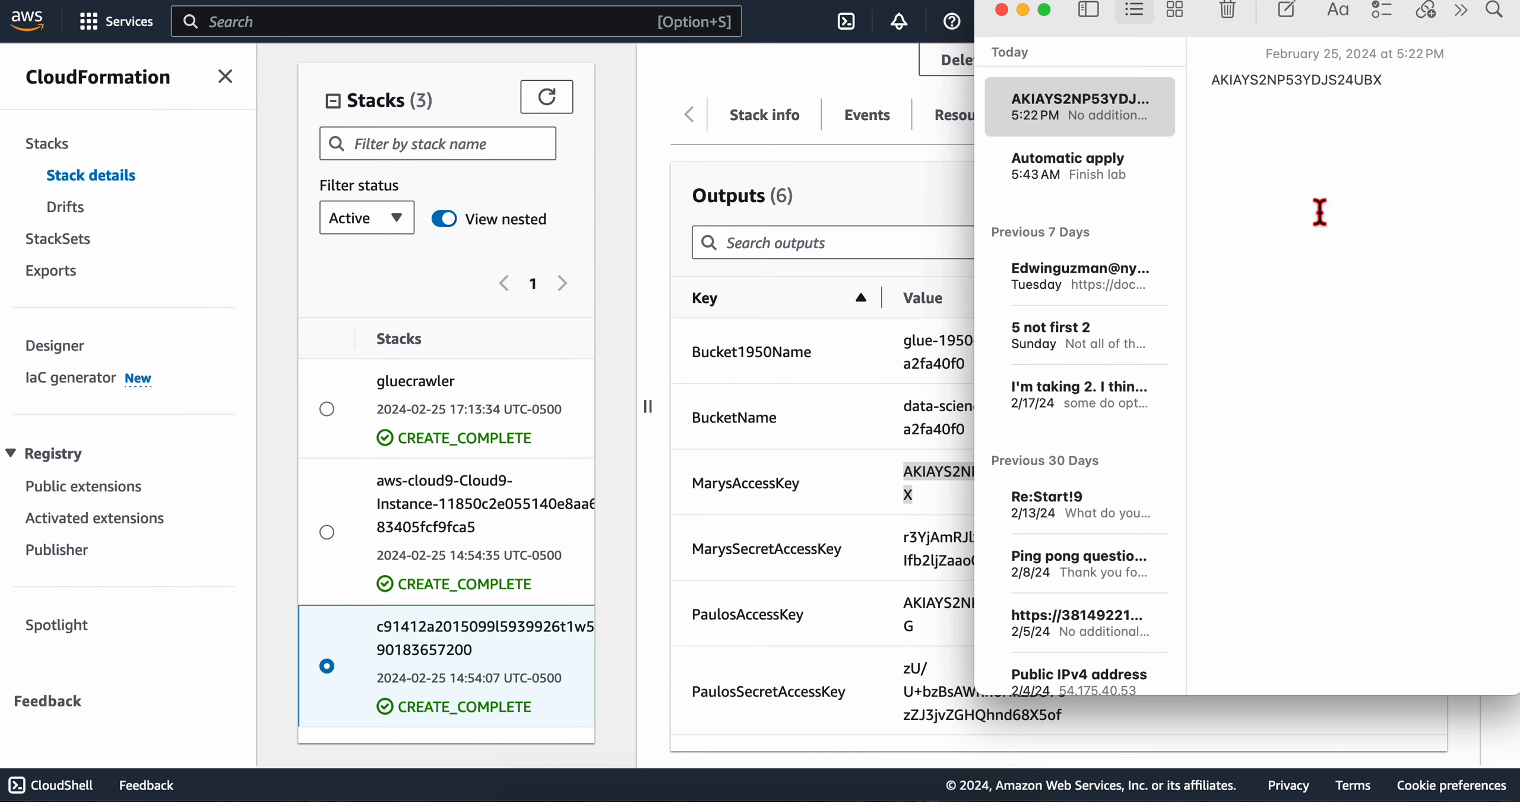
# Step: Check the lab instruction on returning to the terminal, and exit the crawler output pager in AWS Cloud9
pyautogui.hotkey('ctrl', 'Left')
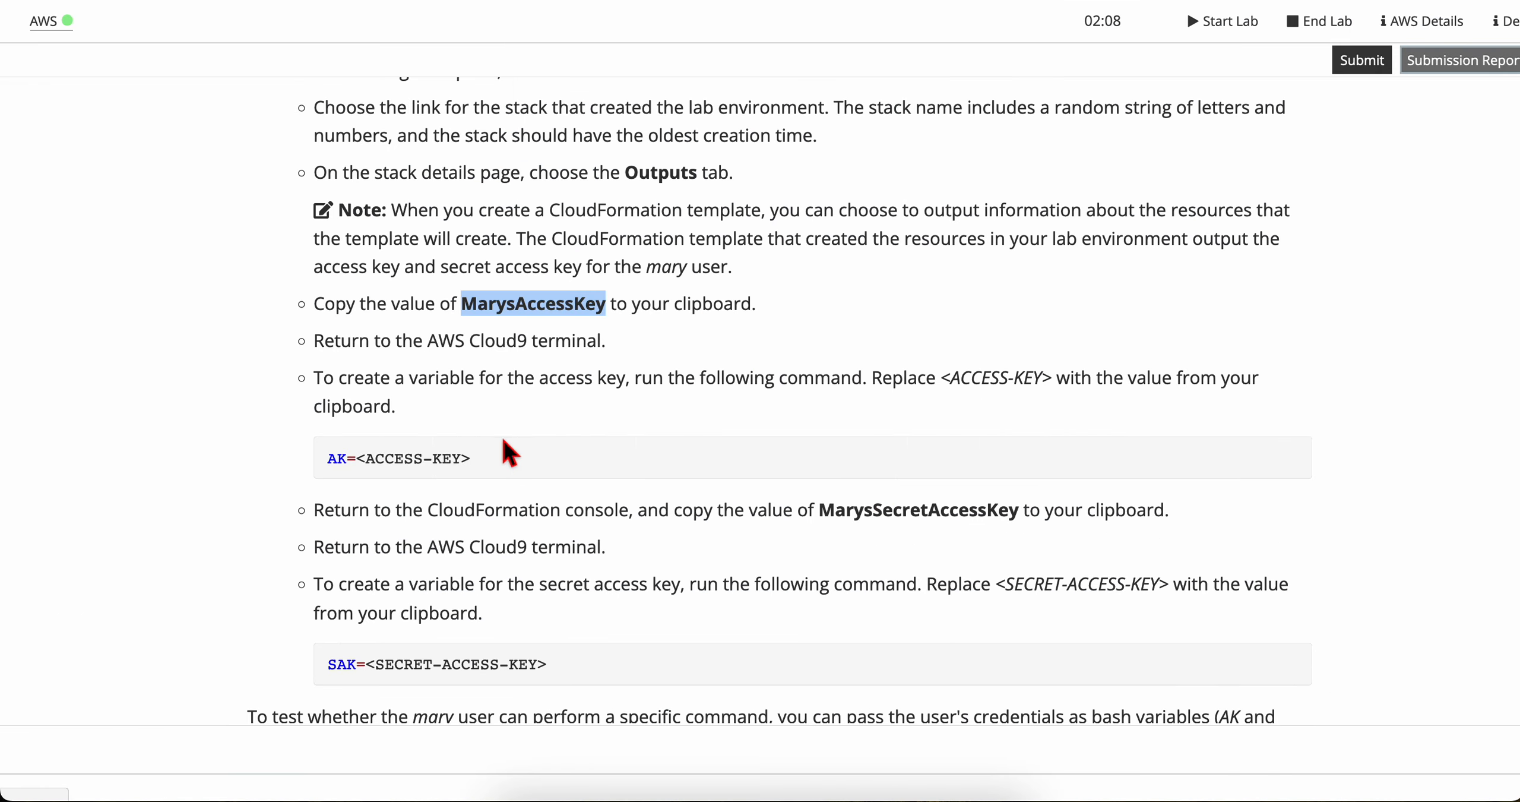
pyautogui.moveTo(315, 348); pyautogui.dragTo(590, 345)
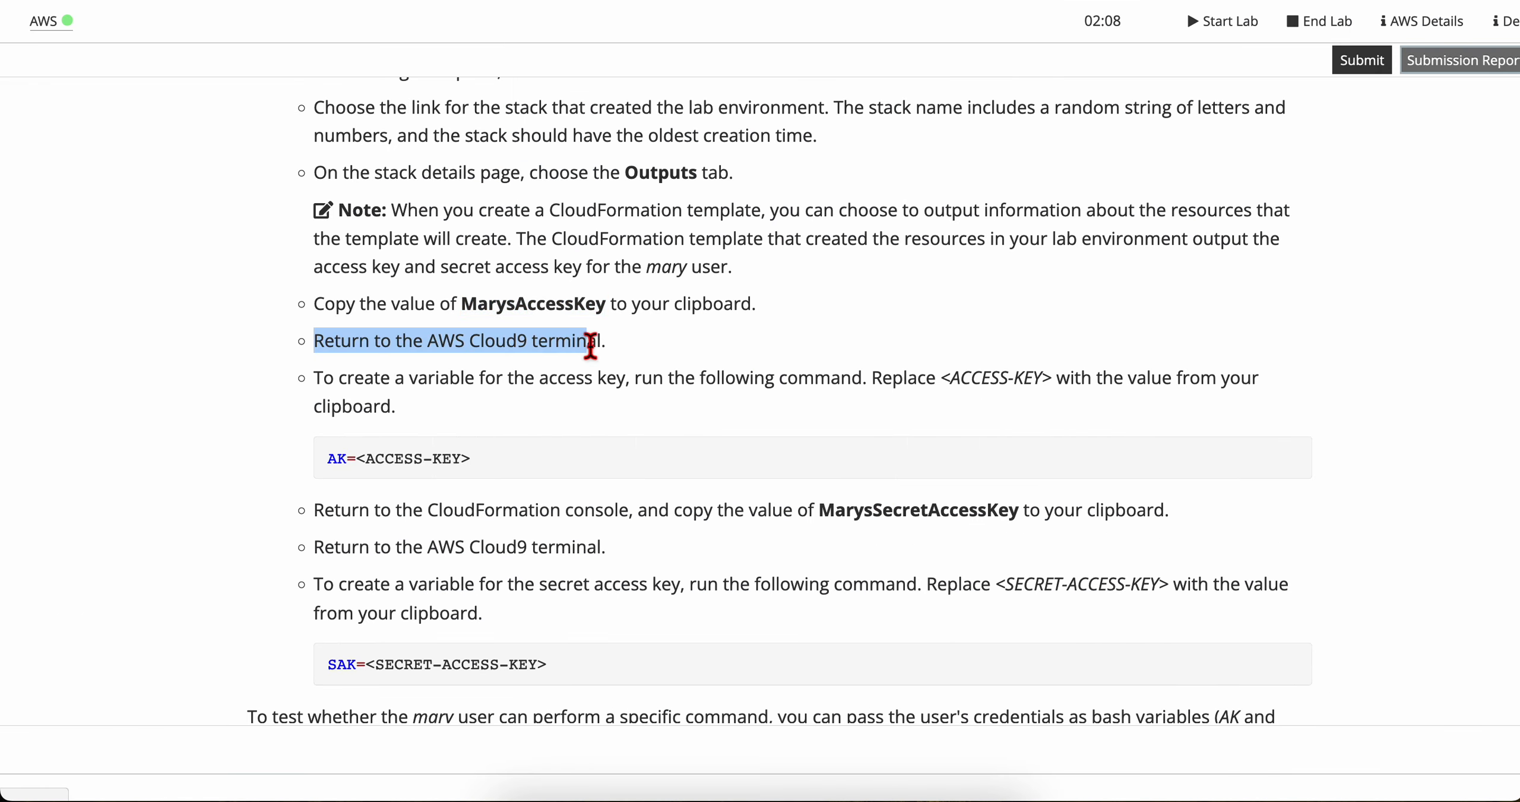
pyautogui.click(596, 358)
pyautogui.scroll(-1, 567, 378)
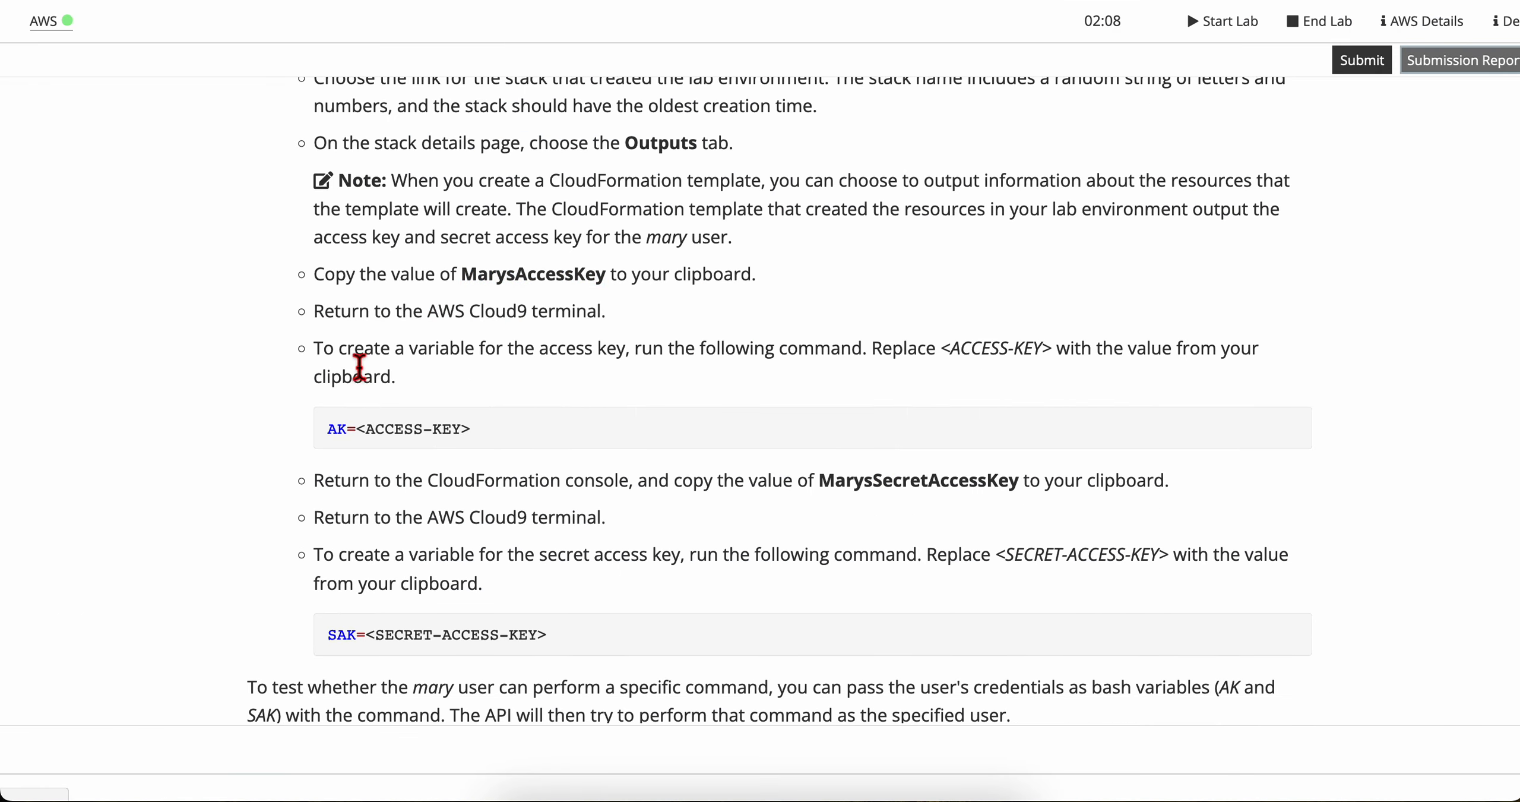
pyautogui.hotkey('ctrl', 'Right')
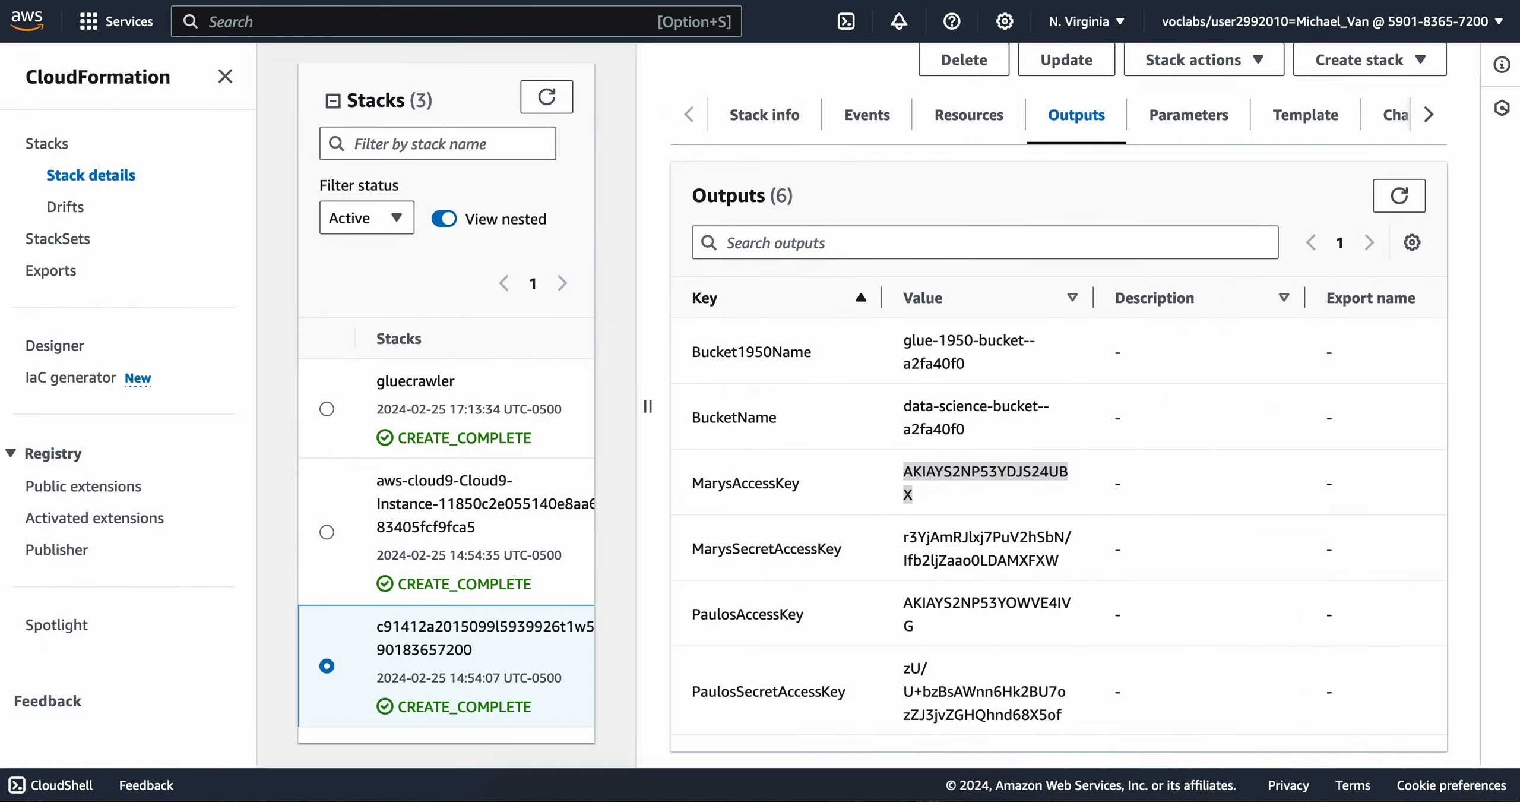
pyautogui.hotkey('ctrl', 'Right')
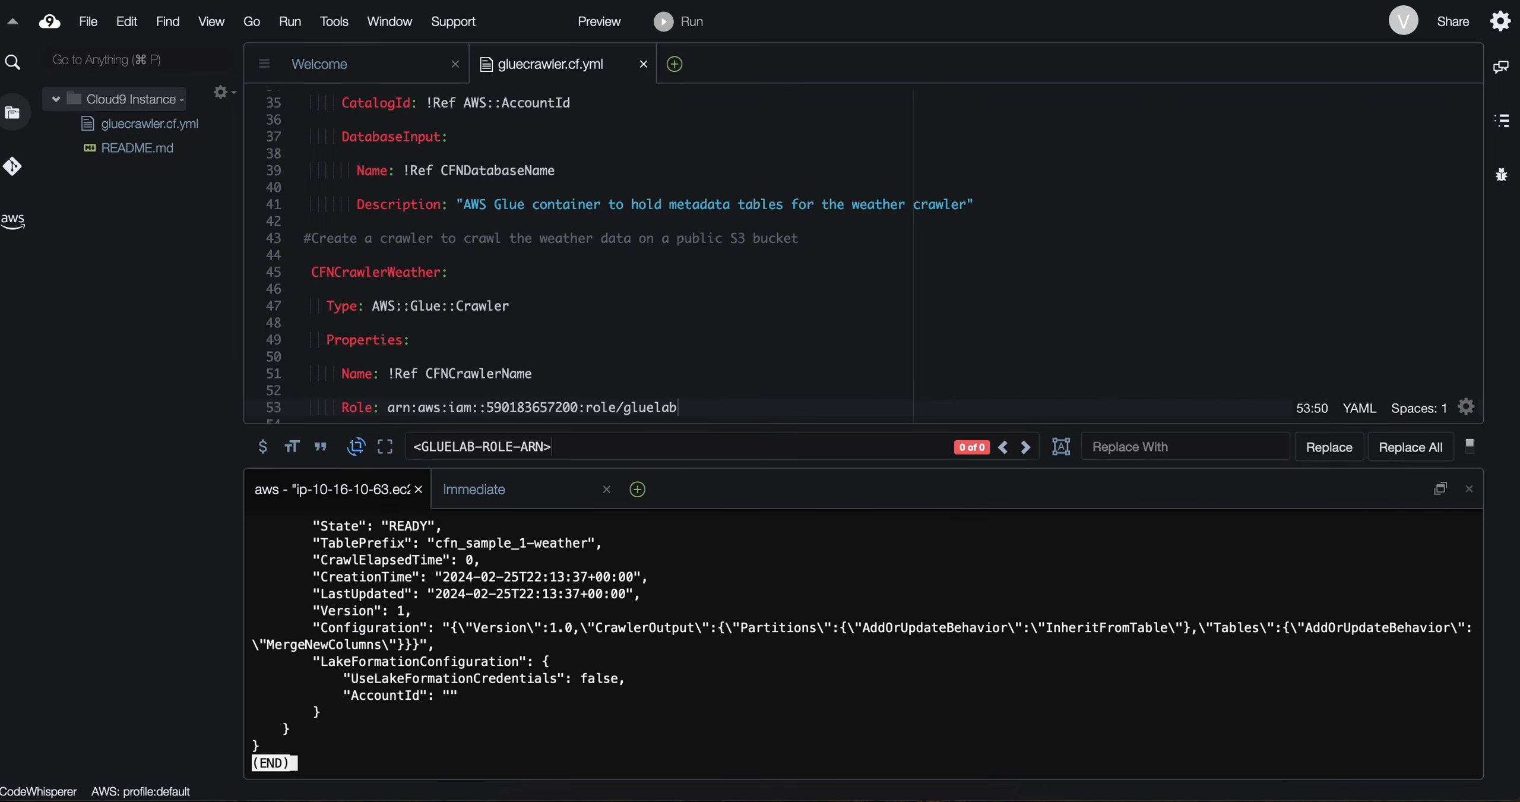
pyautogui.press('q')
# Step: Return to the lab instructions, read how to create the access key variable, and select the AK=<ACCESS-KEY> command
pyautogui.hotkey('ctrl', 'Left')
pyautogui.hotkey('ctrl', 'Left')
pyautogui.scroll(-2, 465, 526)
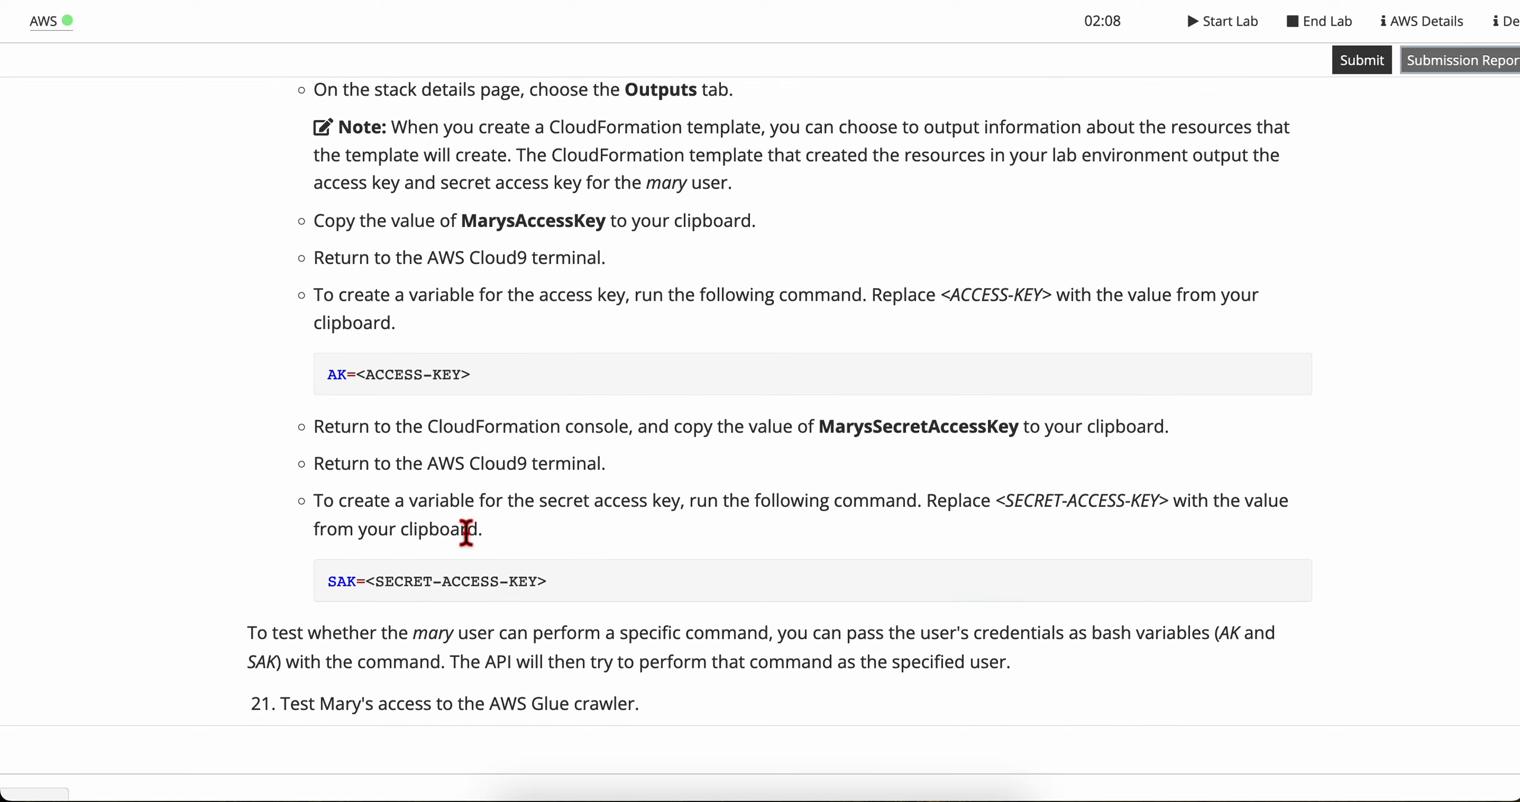
pyautogui.scroll(3, 466, 532)
pyautogui.doubleClick(343, 373)
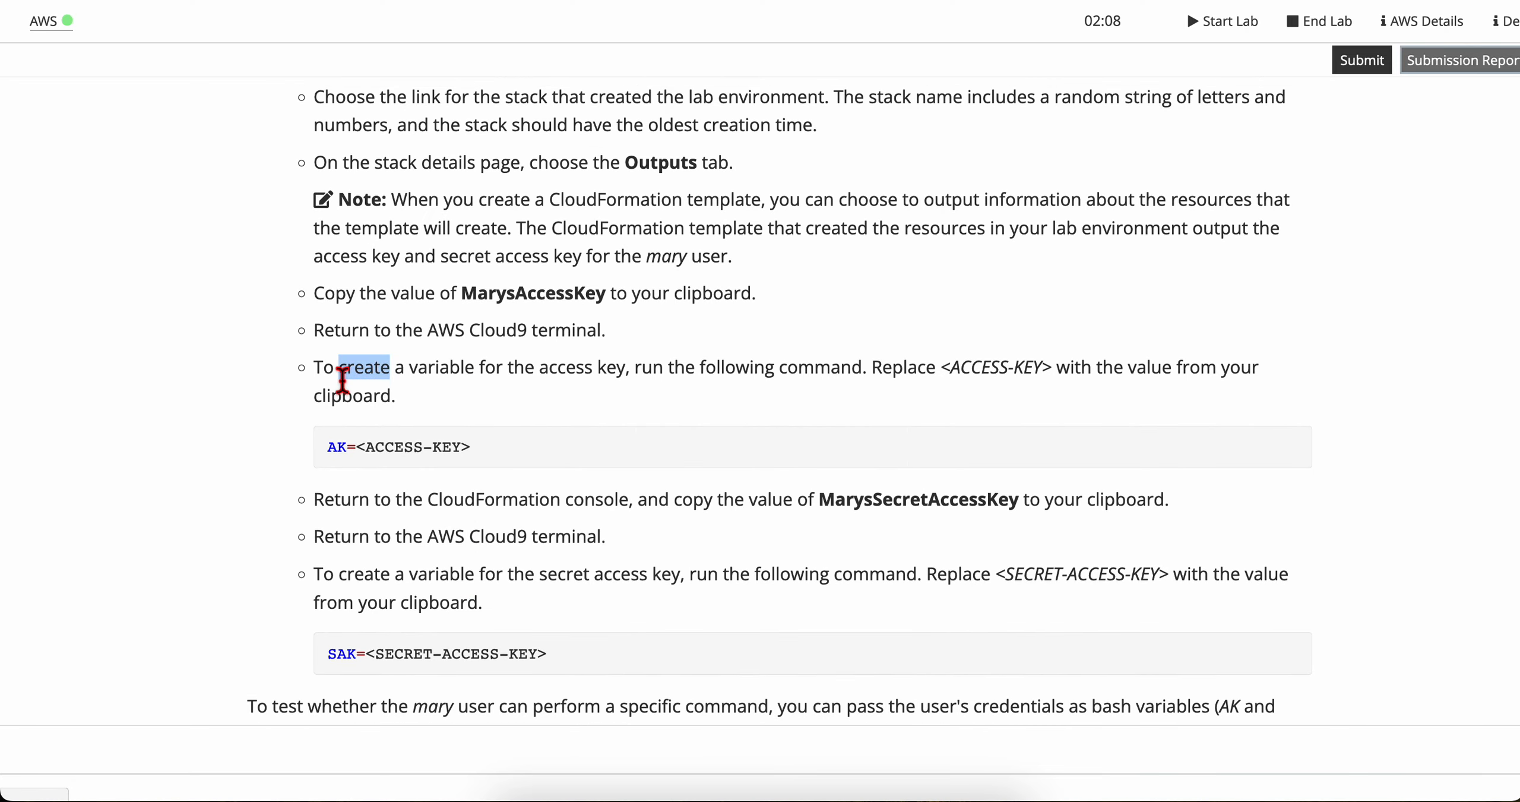
pyautogui.tripleClick(342, 374)
pyautogui.click(370, 395)
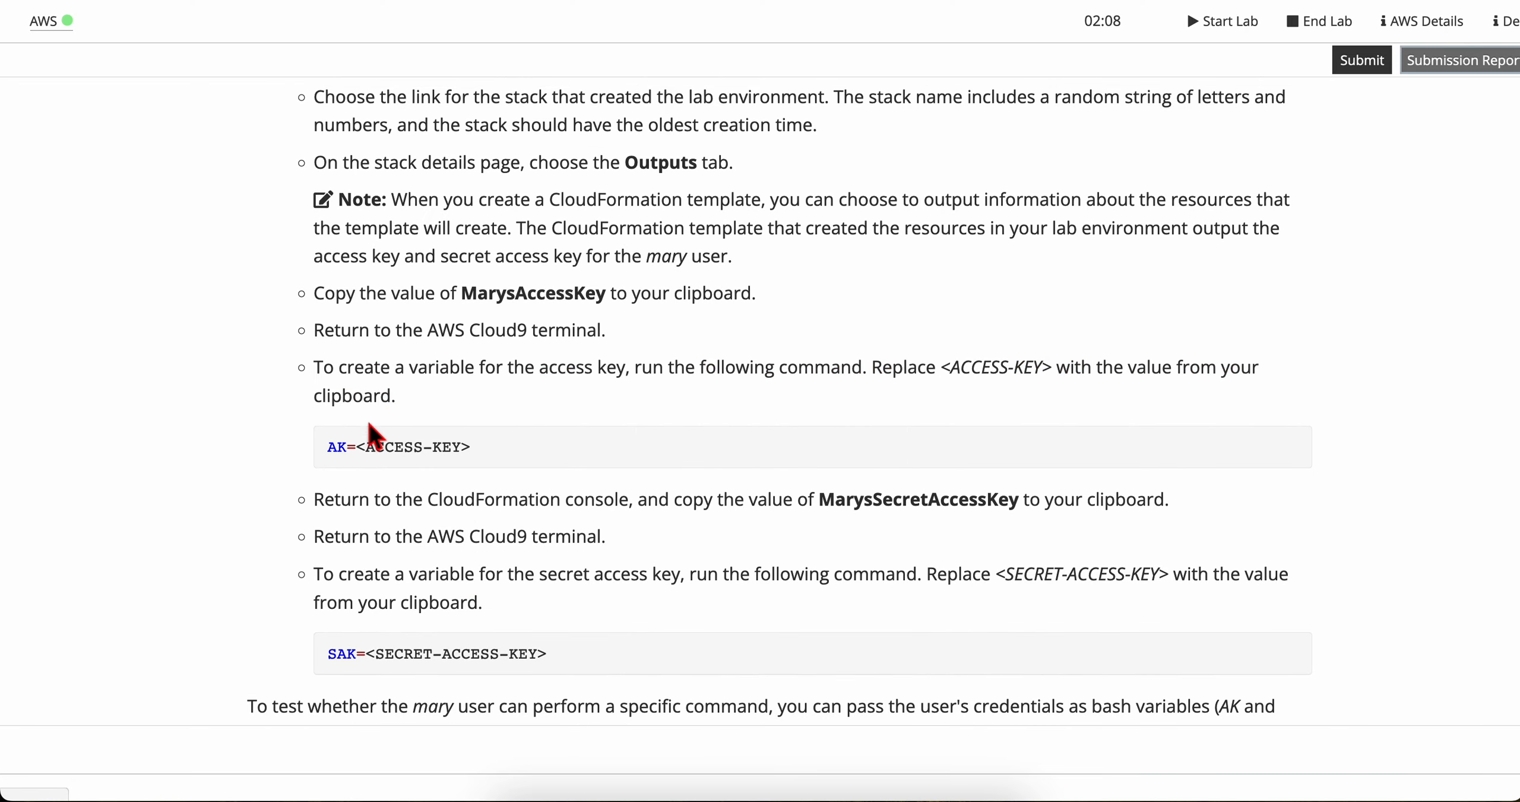
pyautogui.tripleClick(338, 451)
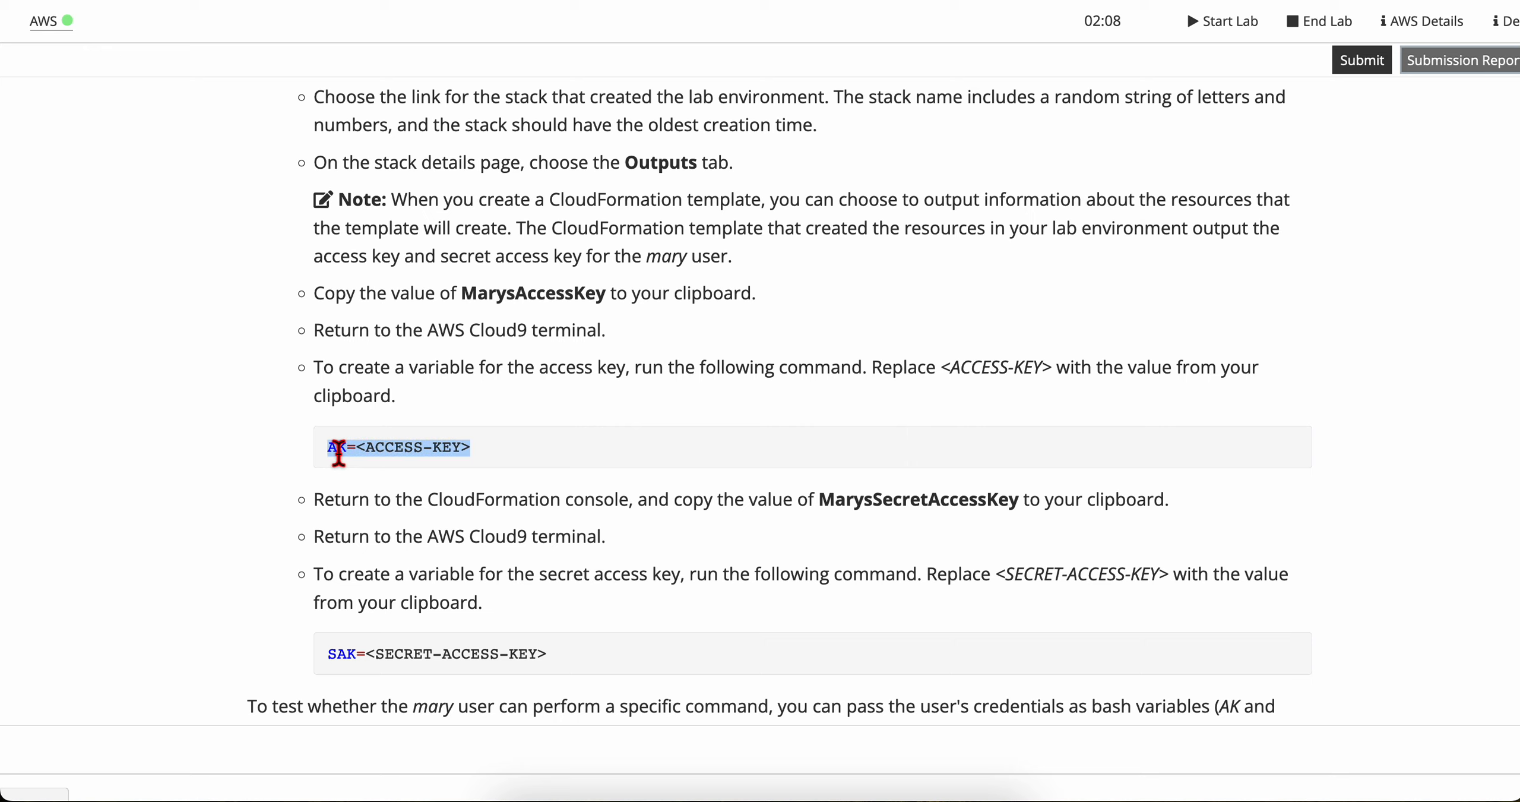
# Step: Copy the access key from the open note and assign it to the bash variable AK in the Cloud9 terminal
pyautogui.click(364, 456)
pyautogui.moveTo(361, 457); pyautogui.dragTo(329, 458)
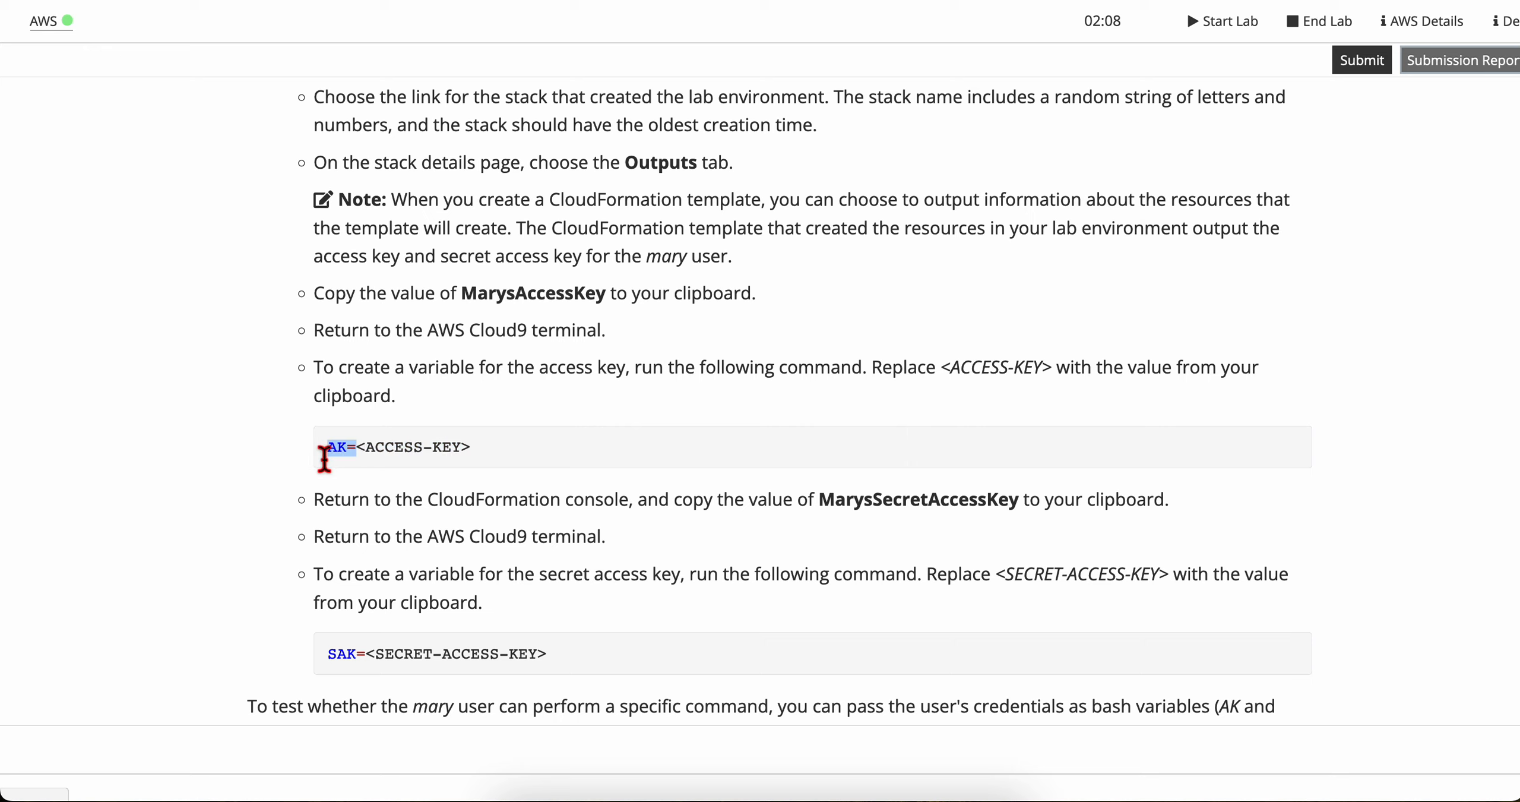
pyautogui.hotkey('ctrl', 'Right')
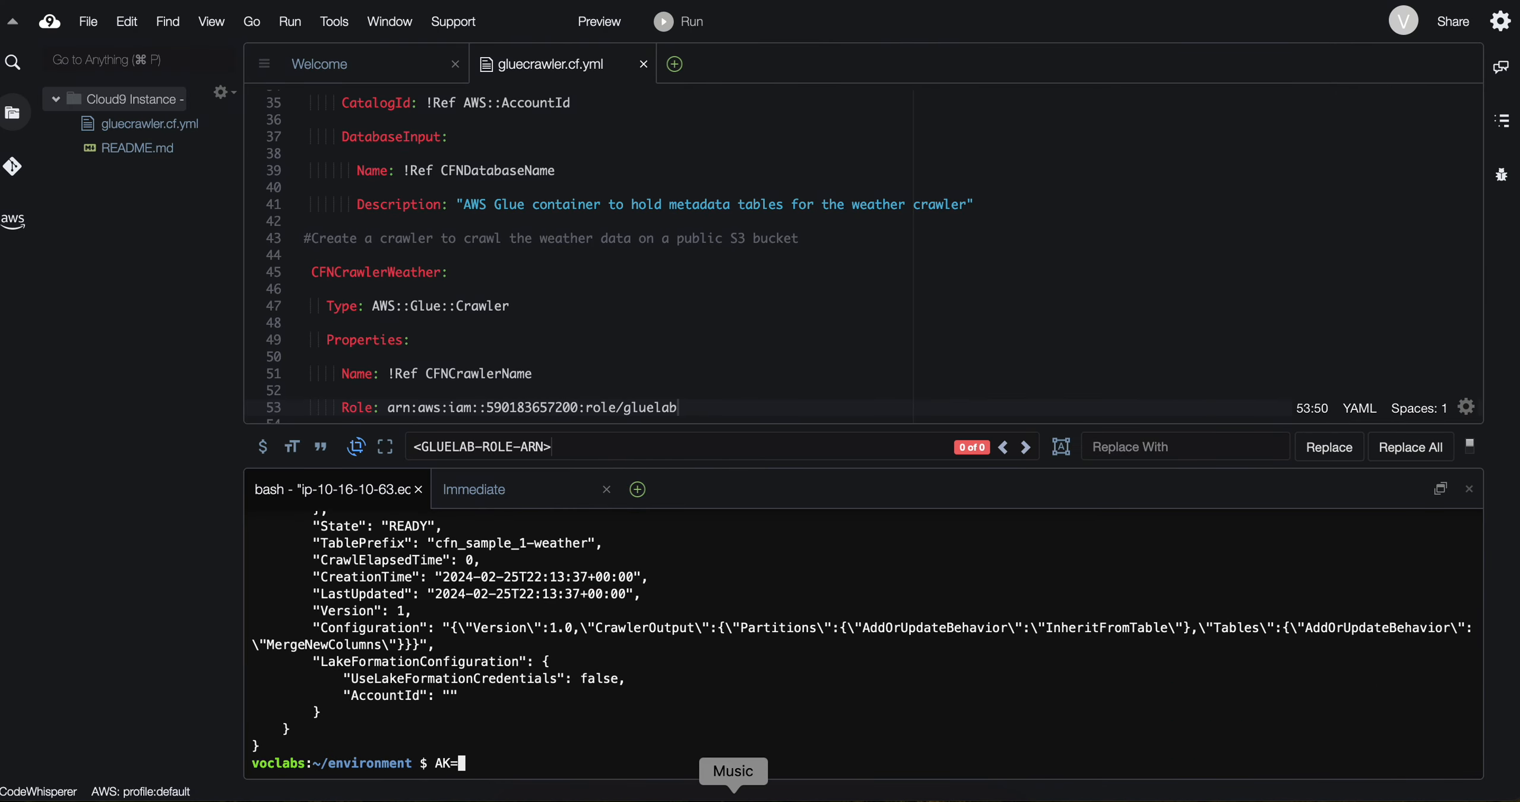
pyautogui.click(723, 791)
pyautogui.doubleClick(1264, 89)
pyautogui.press('super+c')
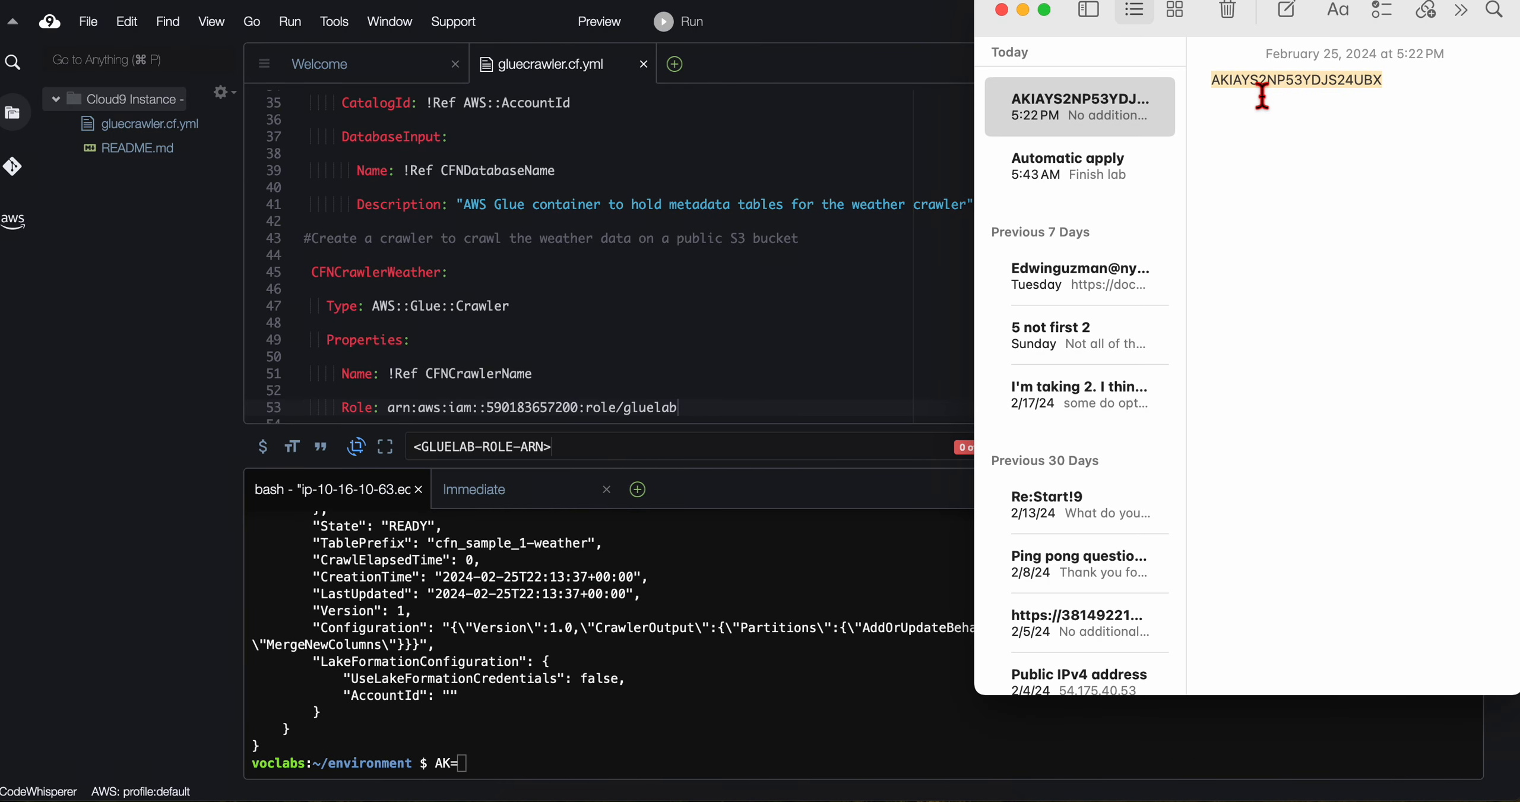
pyautogui.click(489, 762)
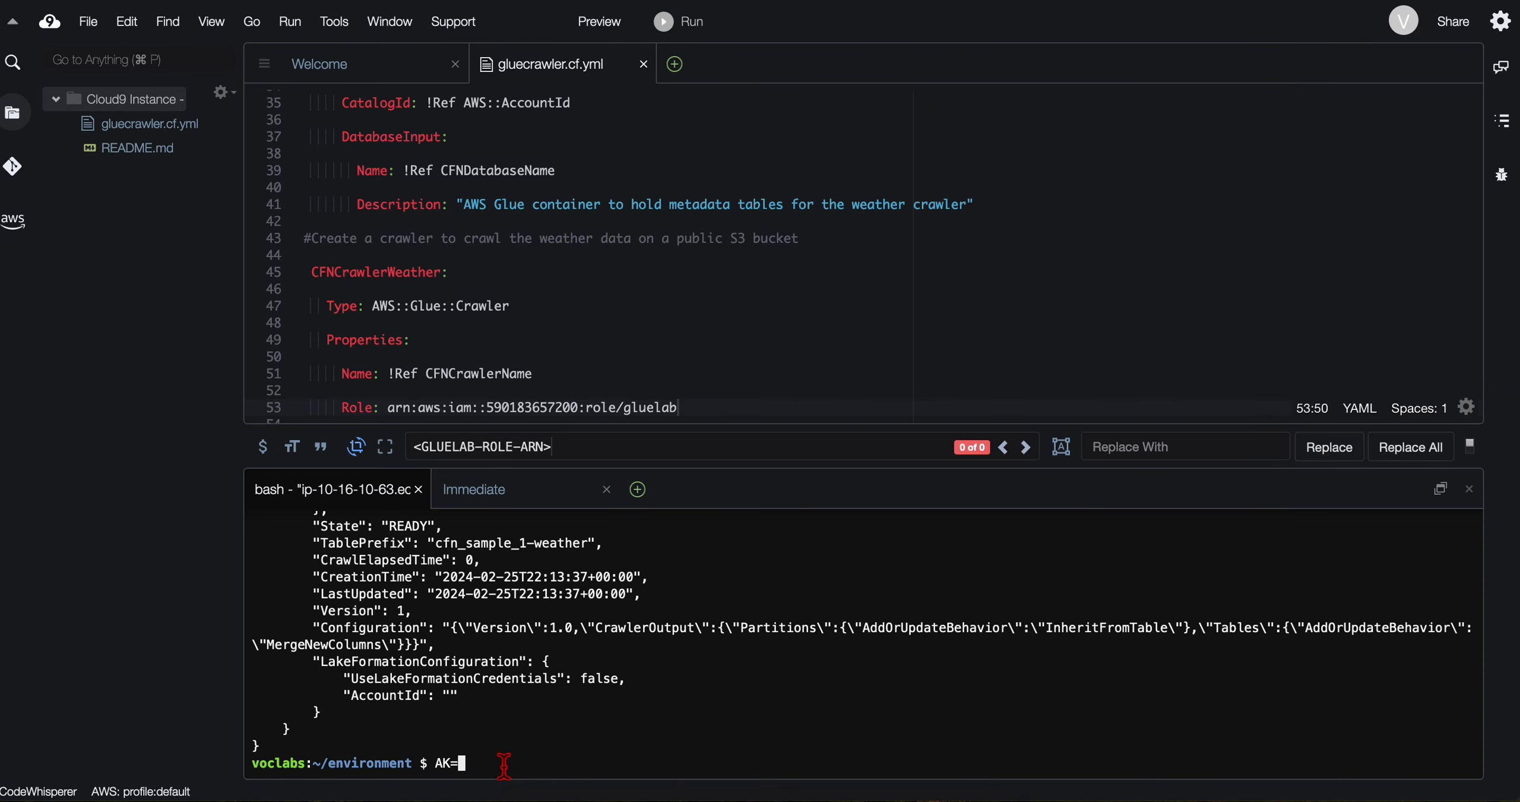
pyautogui.write('AK=')
pyautogui.press('super+v')
pyautogui.press('Return')
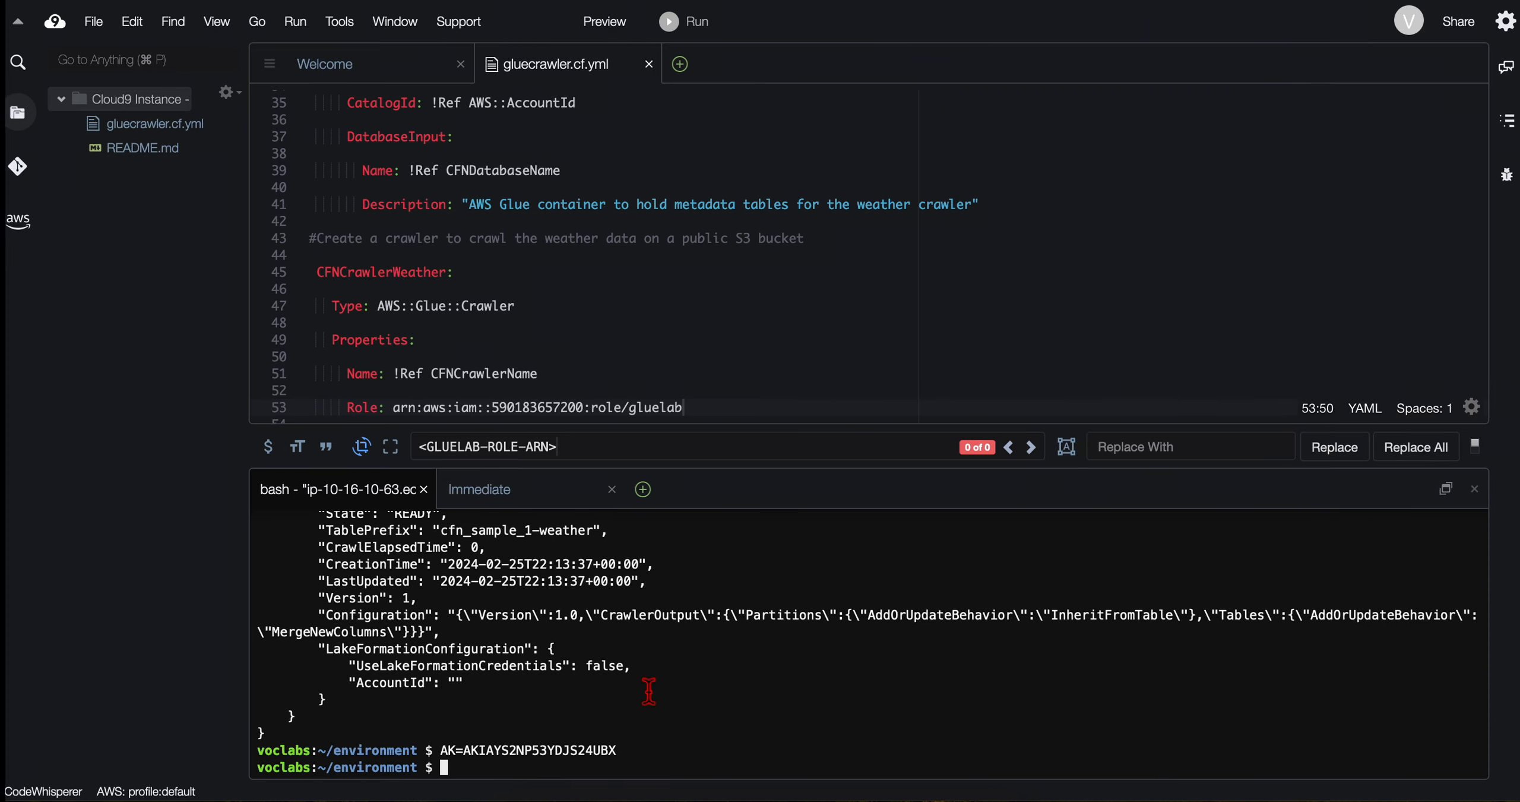
# Step: Check the next lab instruction, and copy the MarysSecretAccessKey output value from the oldest stack in CloudFormation
pyautogui.press('super+Tab')
pyautogui.scroll(-1, 576, 535)
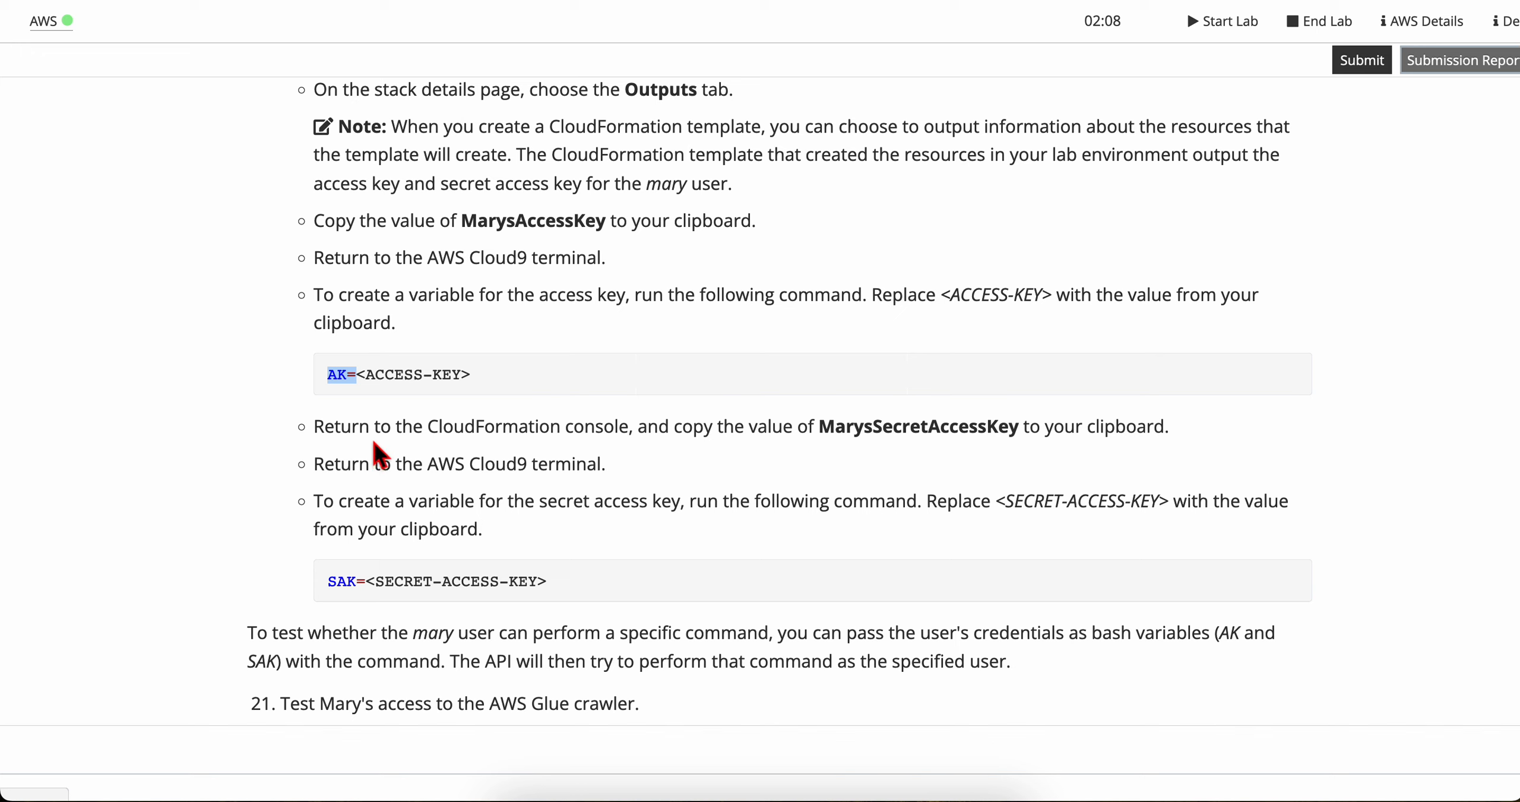
pyautogui.click(538, 438)
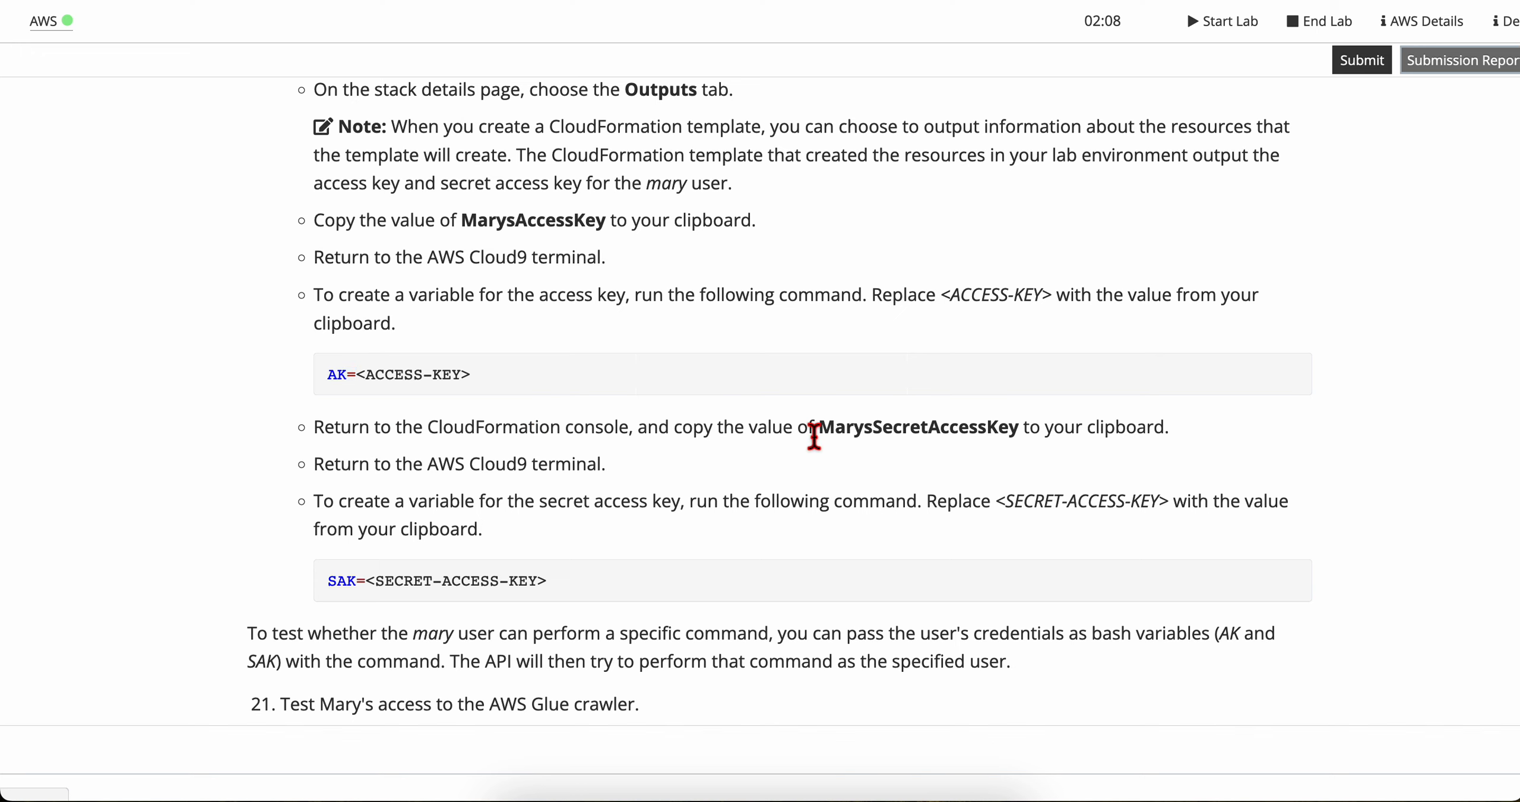
pyautogui.press('super+Tab')
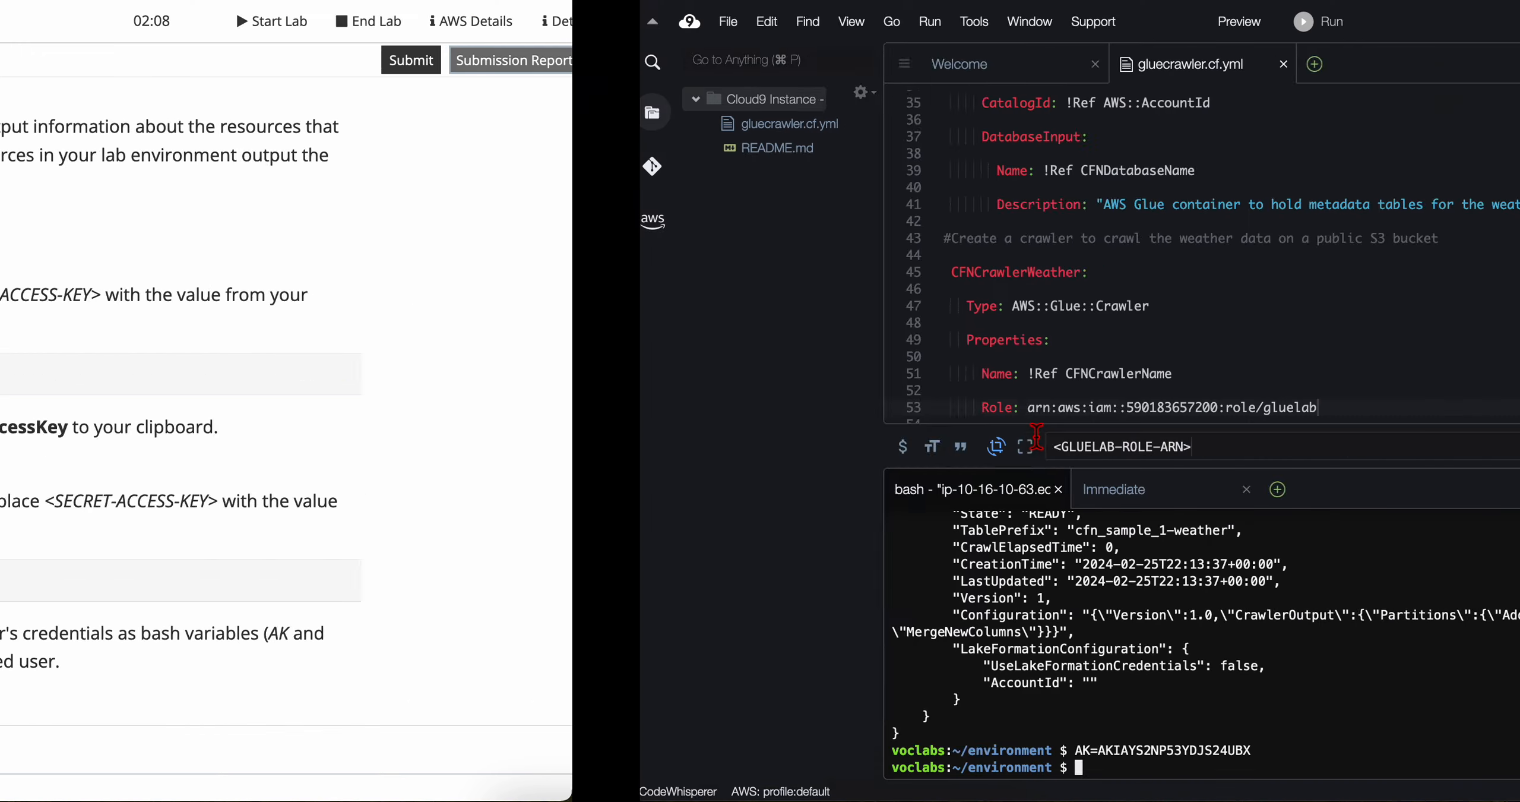
pyautogui.hotkey('ctrl', 'shift', 'Tab')
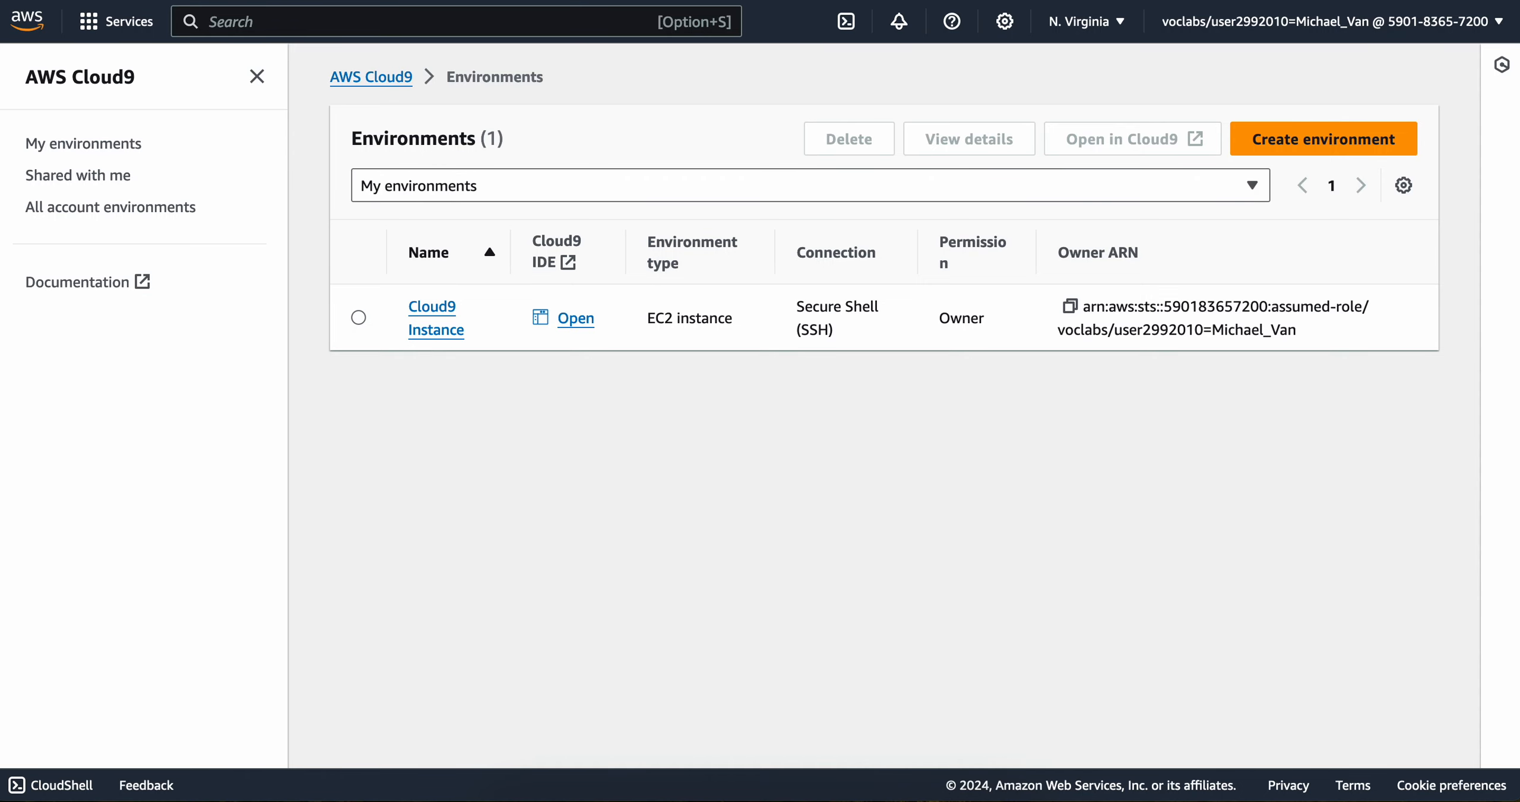
pyautogui.hotkey('ctrl', 'shift', 'Tab')
pyautogui.hotkey('ctrl', 'shift', 'Tab')
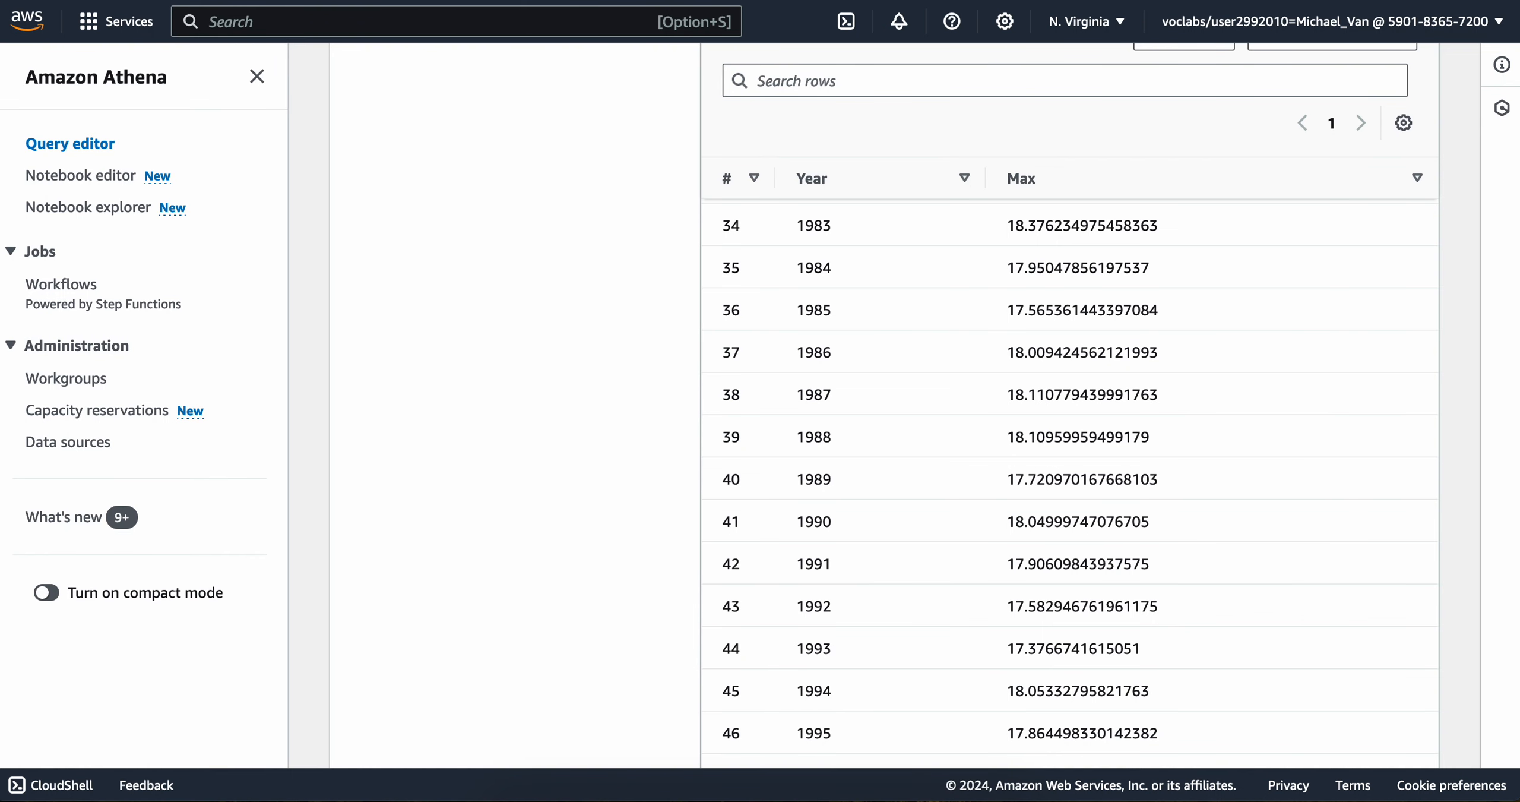
pyautogui.hotkey('ctrl', 'shift', 'Tab')
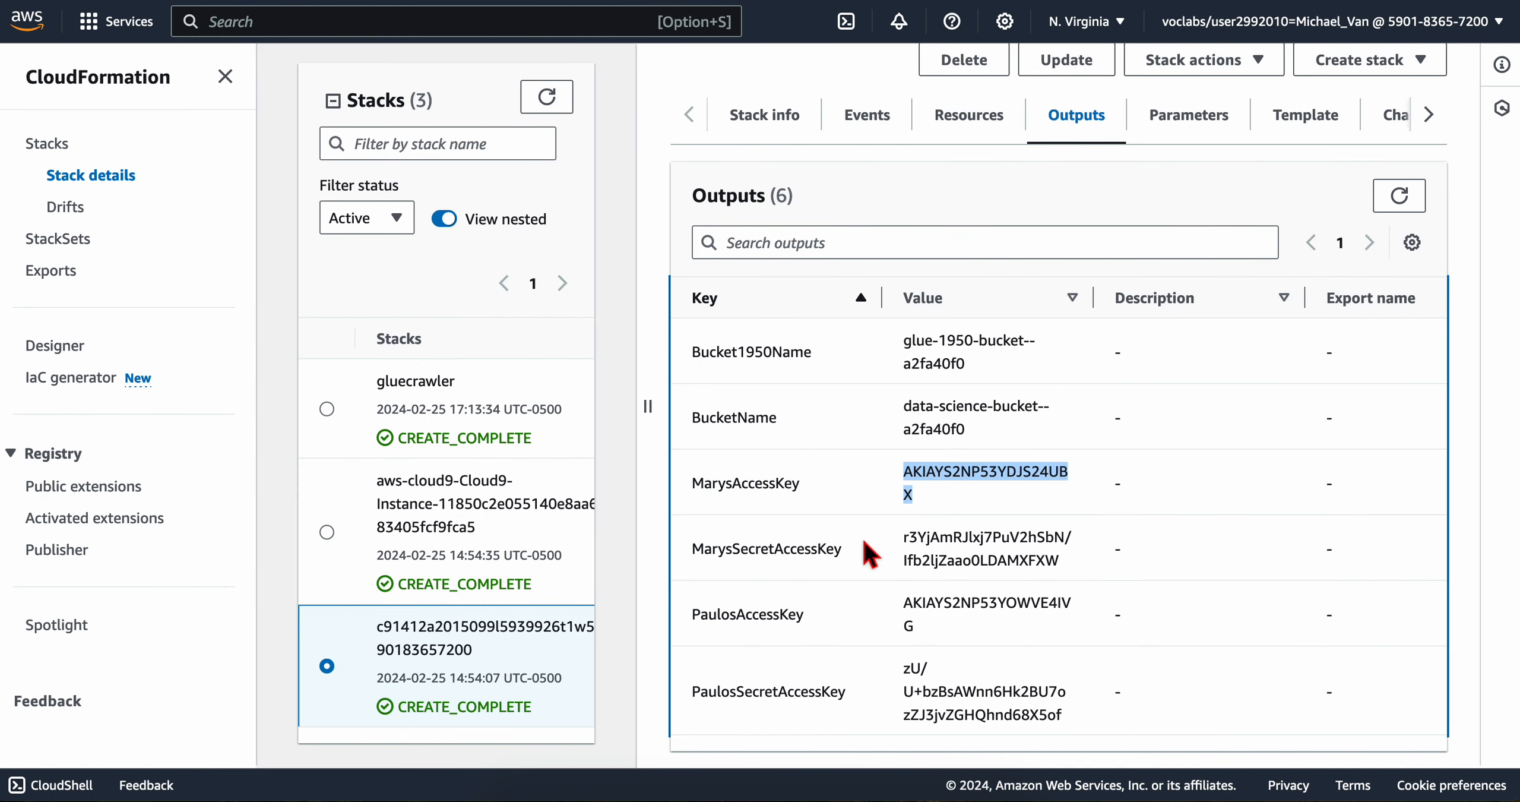
pyautogui.moveTo(850, 560); pyautogui.dragTo(1069, 567)
pyautogui.press('super+c')
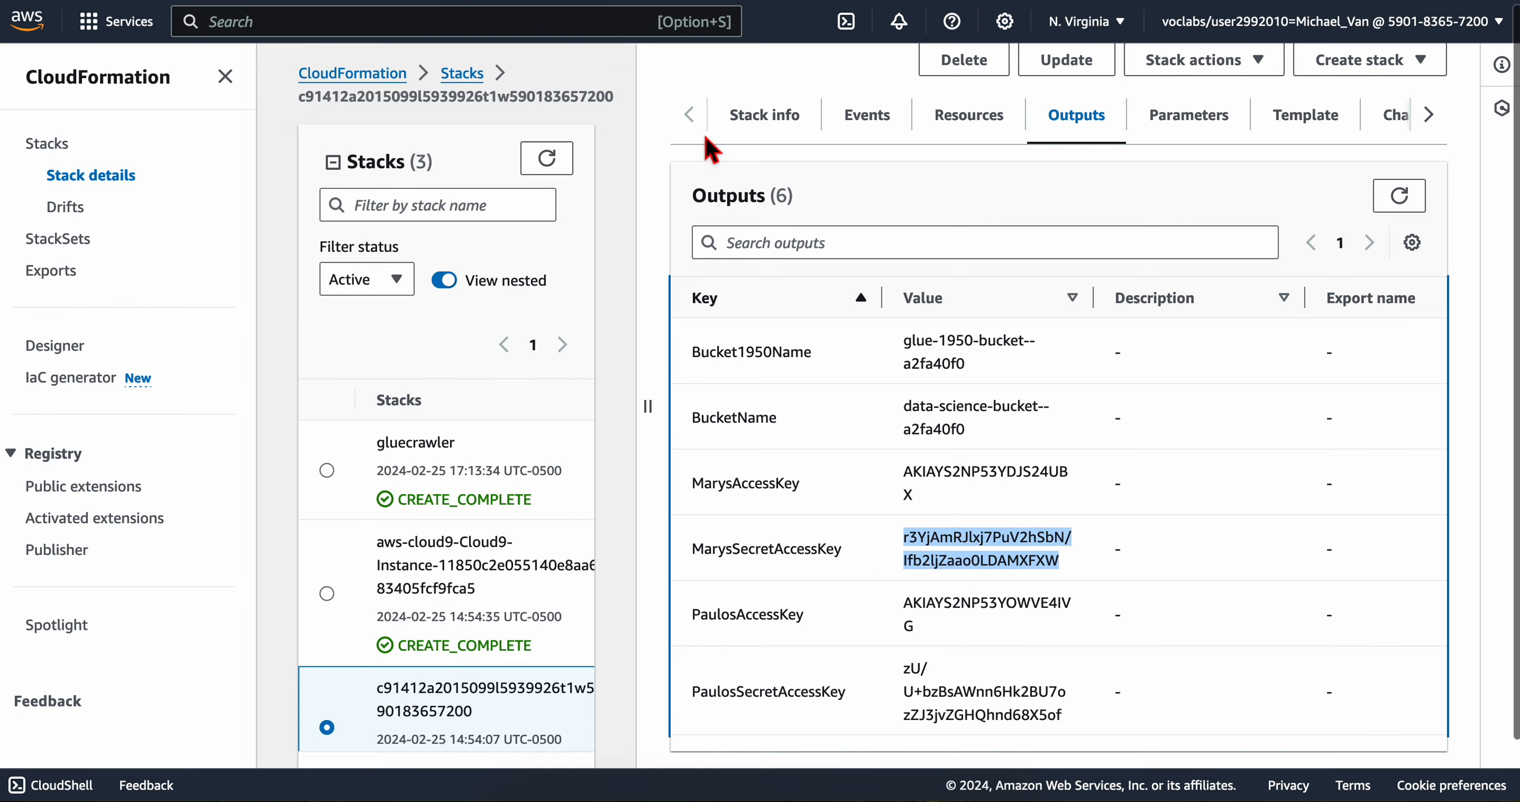
# Step: Read the secret key instruction in the lab guide, and assign the copied secret access key to the variable SAK in the Cloud9 terminal
pyautogui.hotkey('ctrl', 'shift', 'Tab')
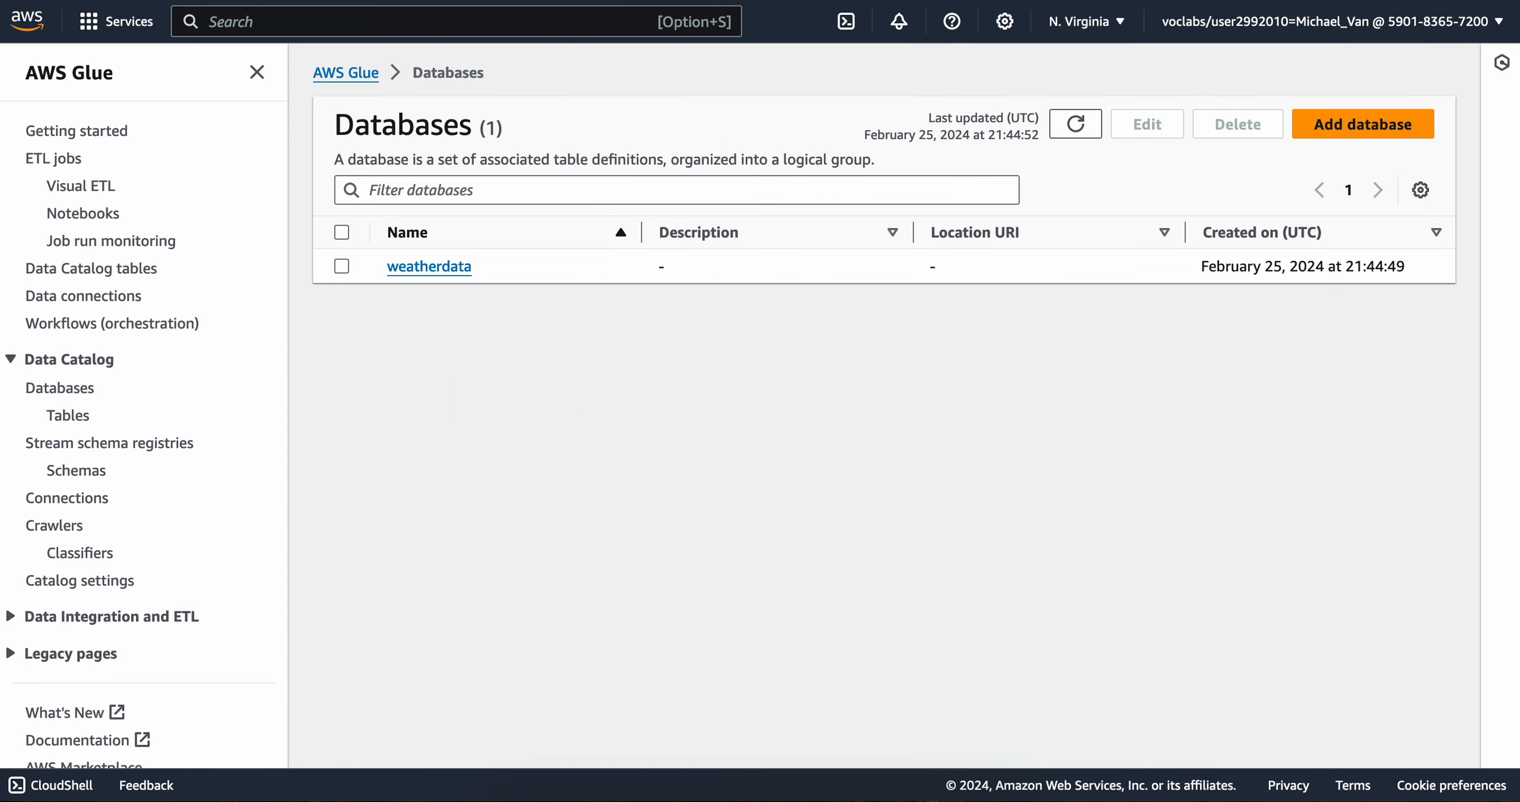
pyautogui.hotkey('ctrl', 'shift', 'Tab')
pyautogui.hotkey('ctrl', 'shift', 'Tab')
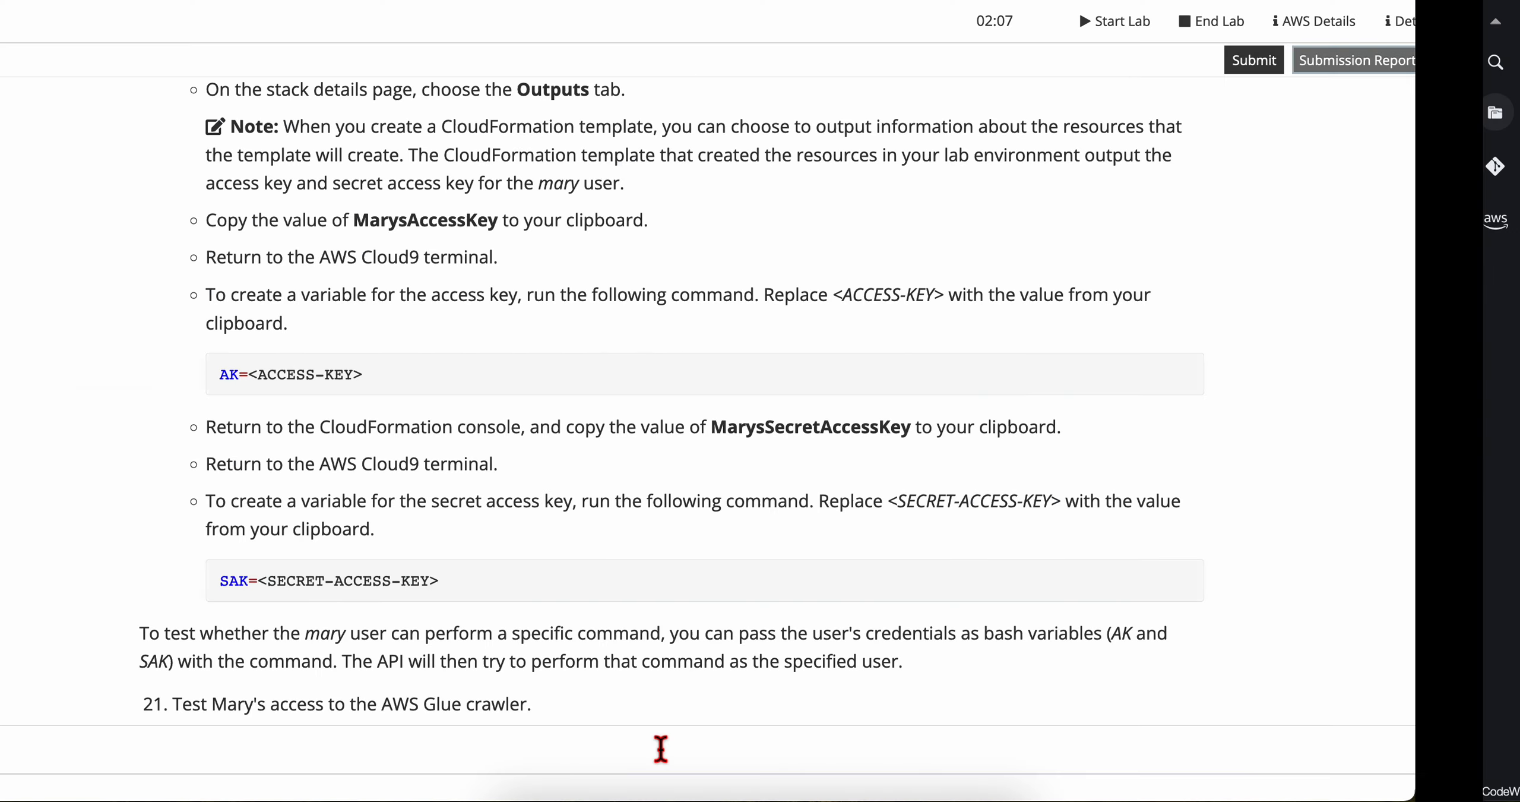
pyautogui.scroll(-2, 594, 386)
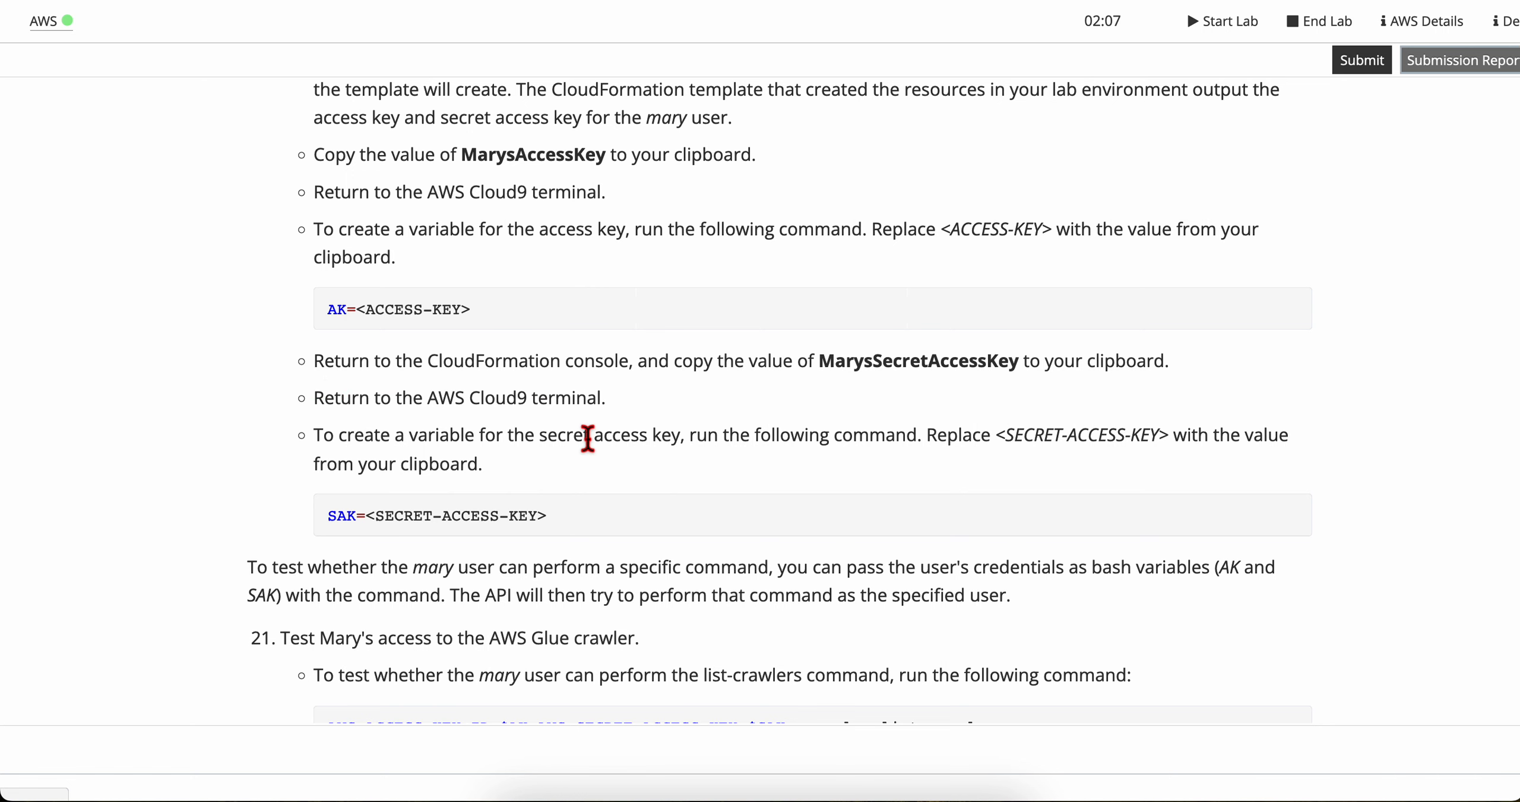
pyautogui.scroll(-2, 591, 447)
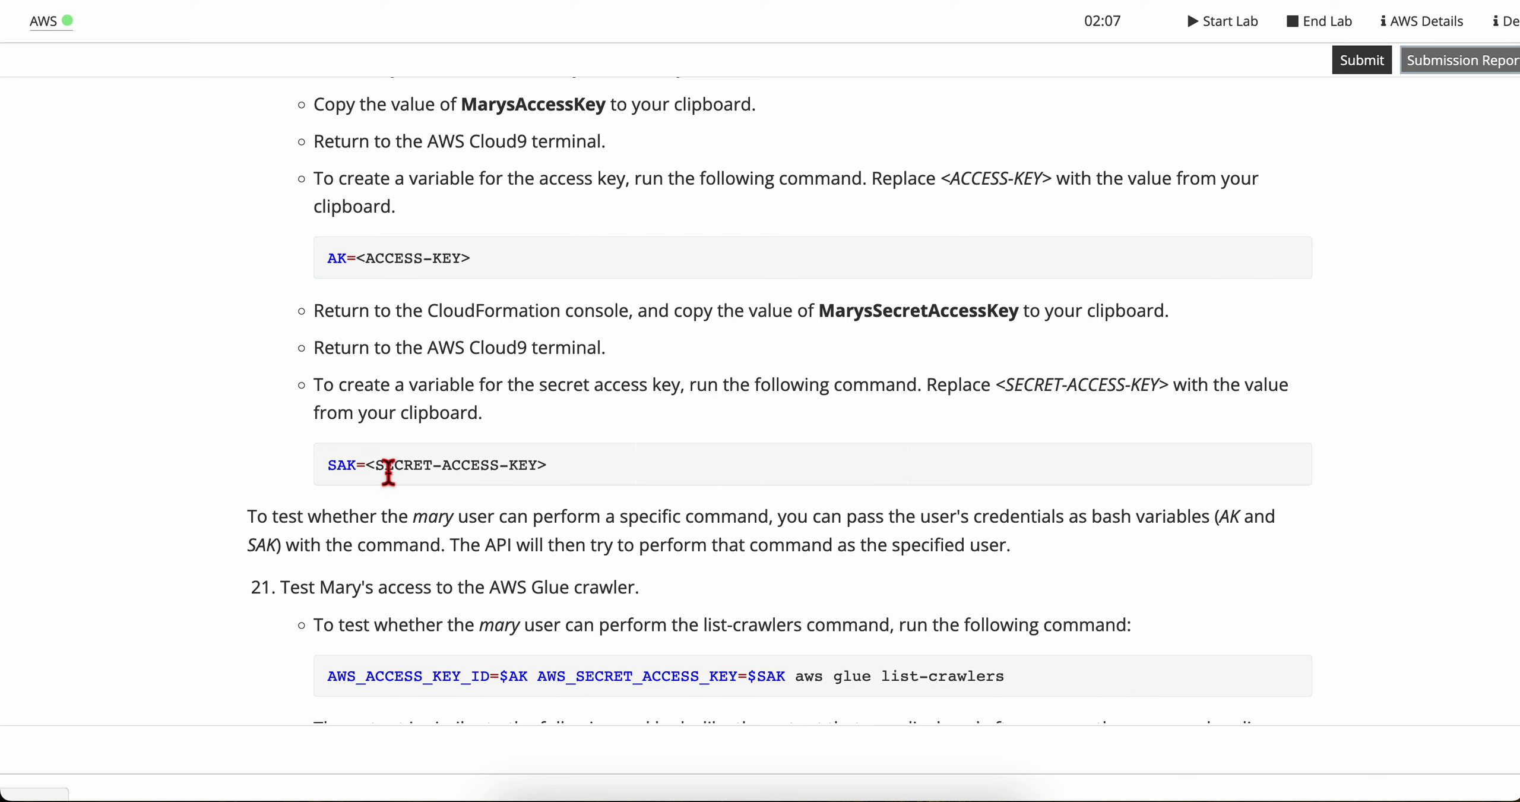
pyautogui.hotkey('ctrl', 'Tab')
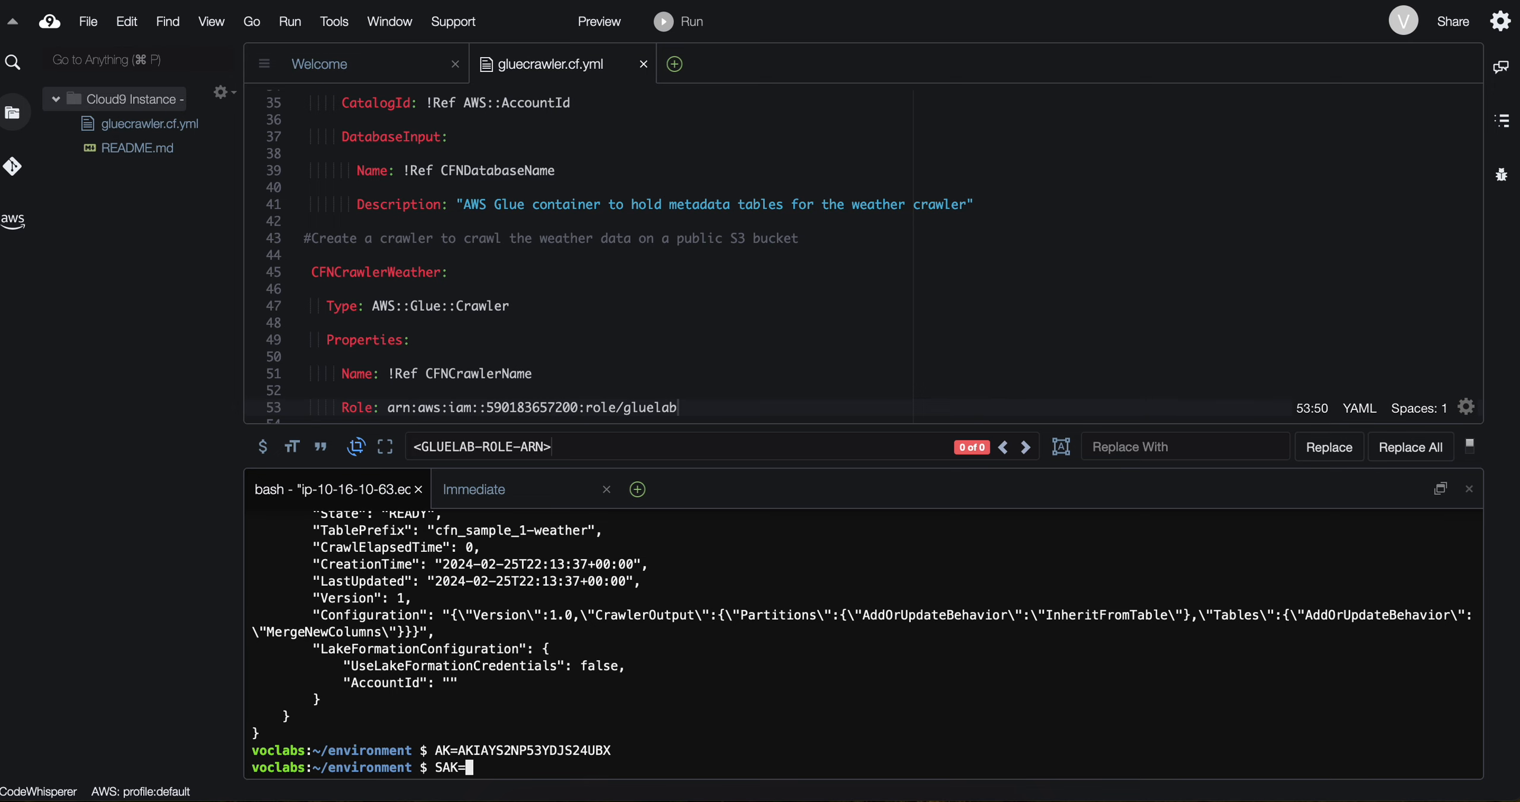
pyautogui.press('super+v')
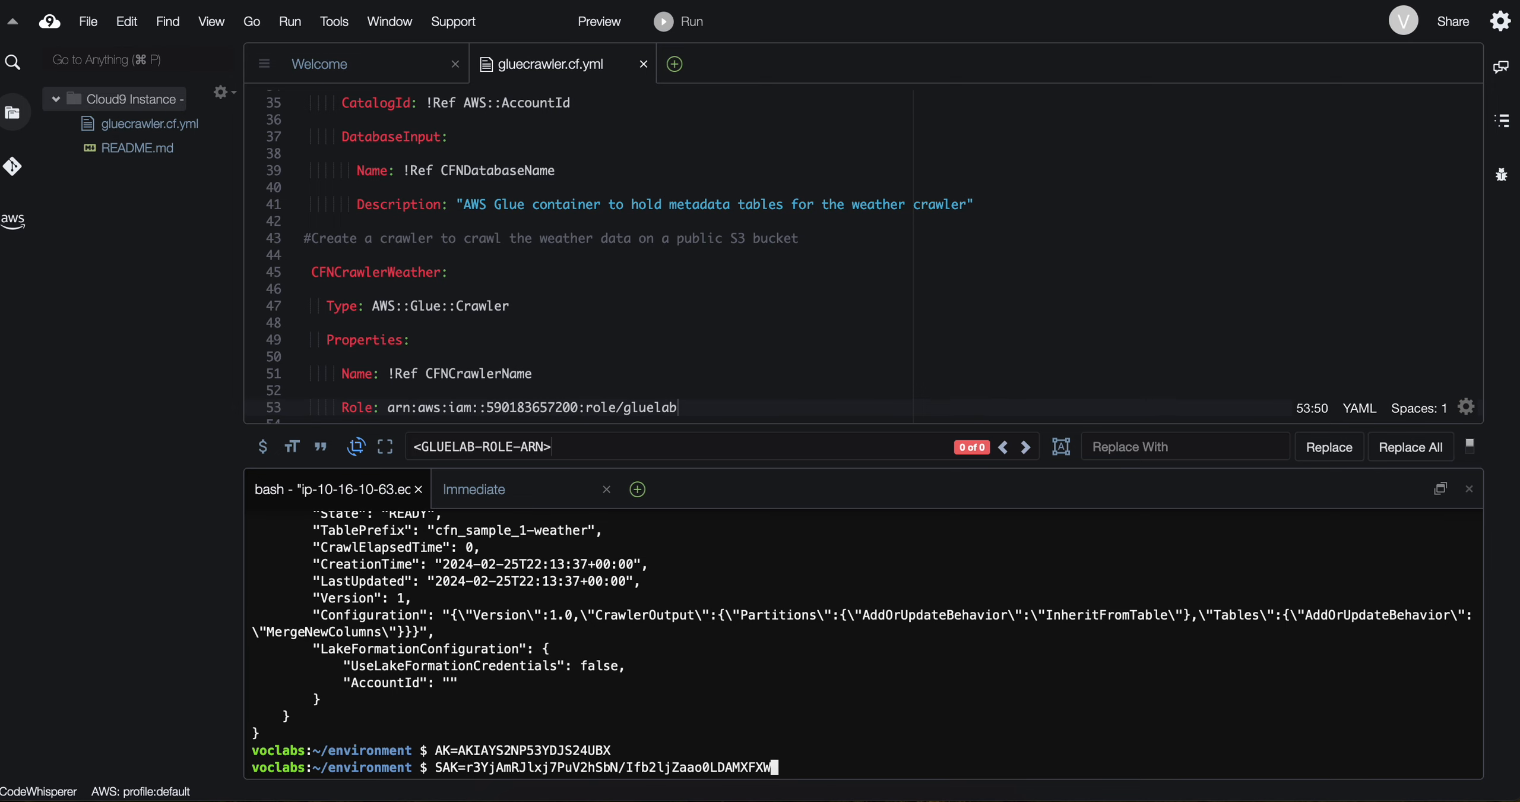
pyautogui.press('Return')
# Step: Copy the list-crawlers test from lab step 21 and run AWS_ACCESS_KEY_ID=$AK AWS_SECRET_ACCESS_KEY=$SAK aws glue list-crawlers in the Cloud9 terminal
pyautogui.hotkey('ctrl', 'Tab')
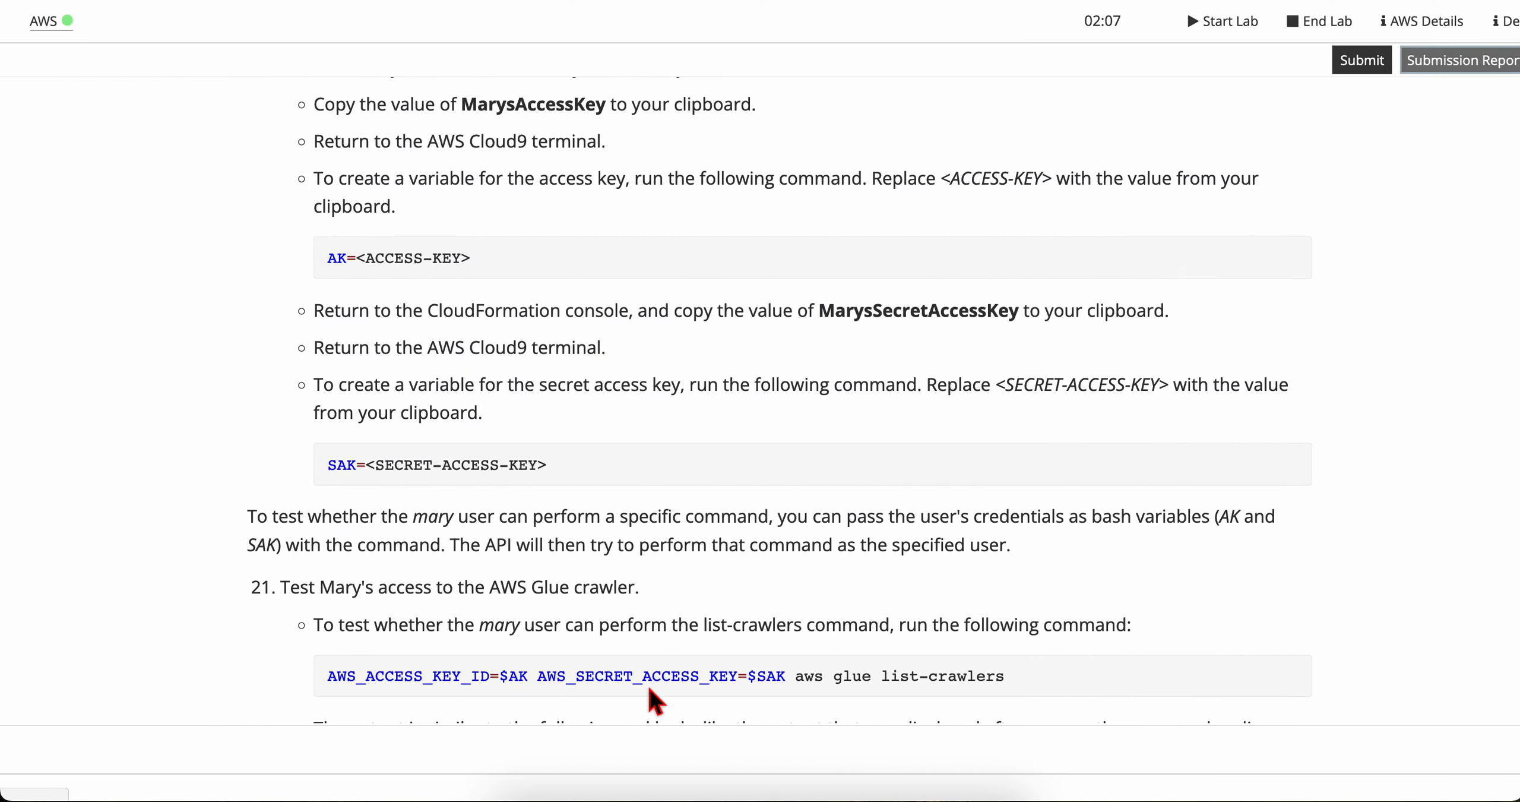
pyautogui.scroll(-3, 587, 470)
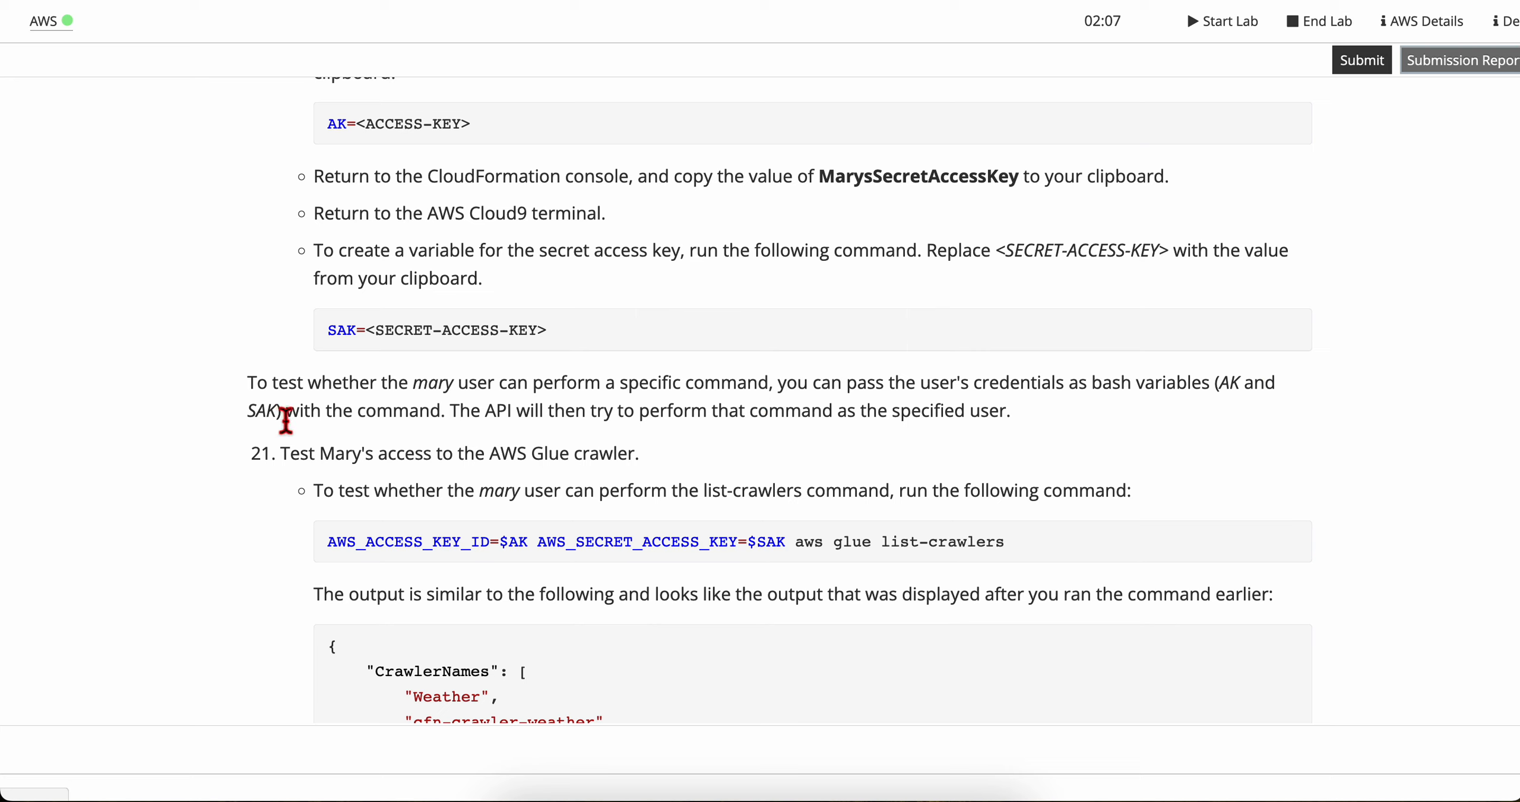
pyautogui.scroll(-1, 414, 423)
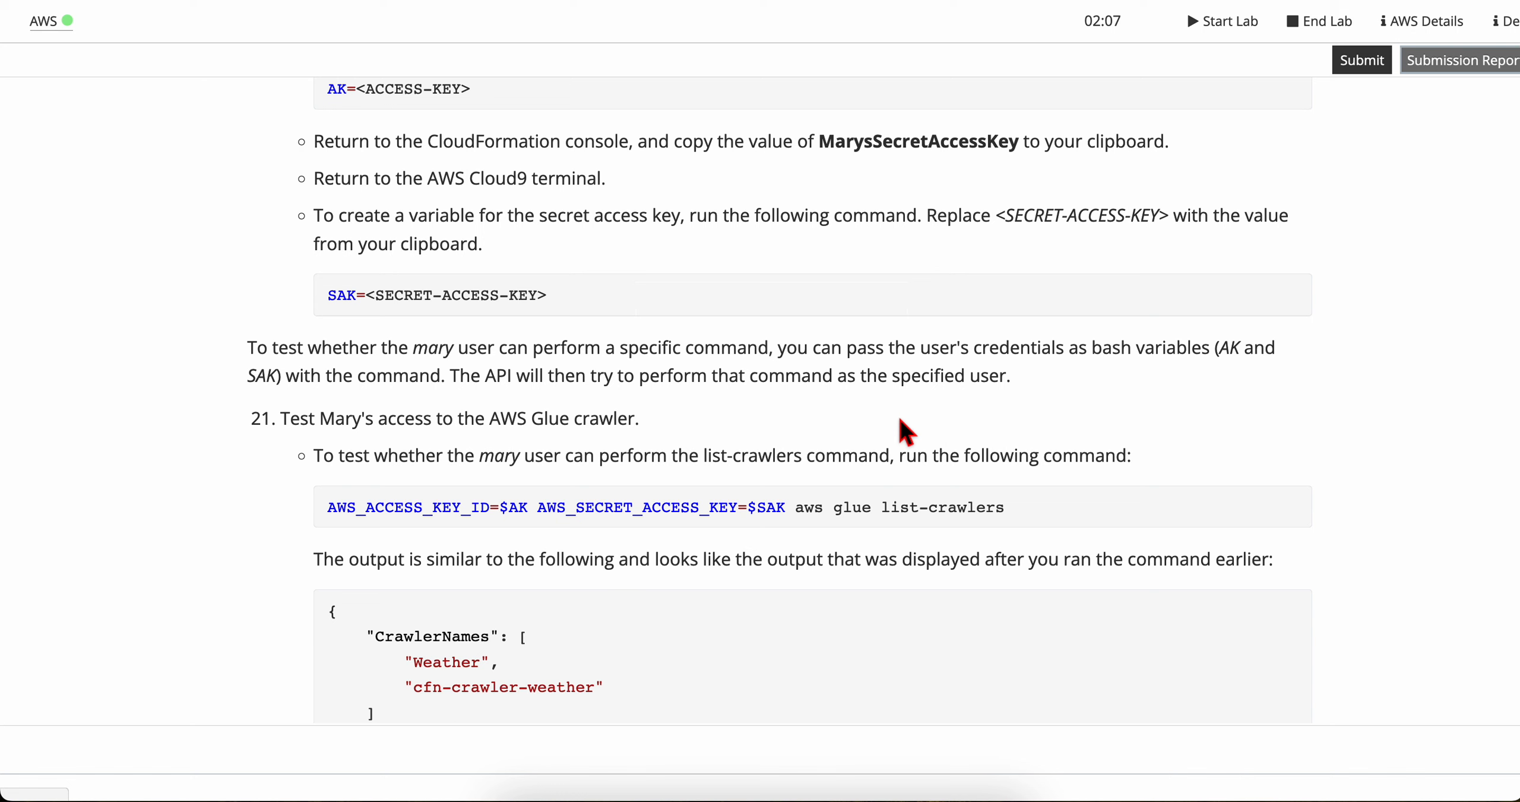
pyautogui.scroll(-2, 872, 448)
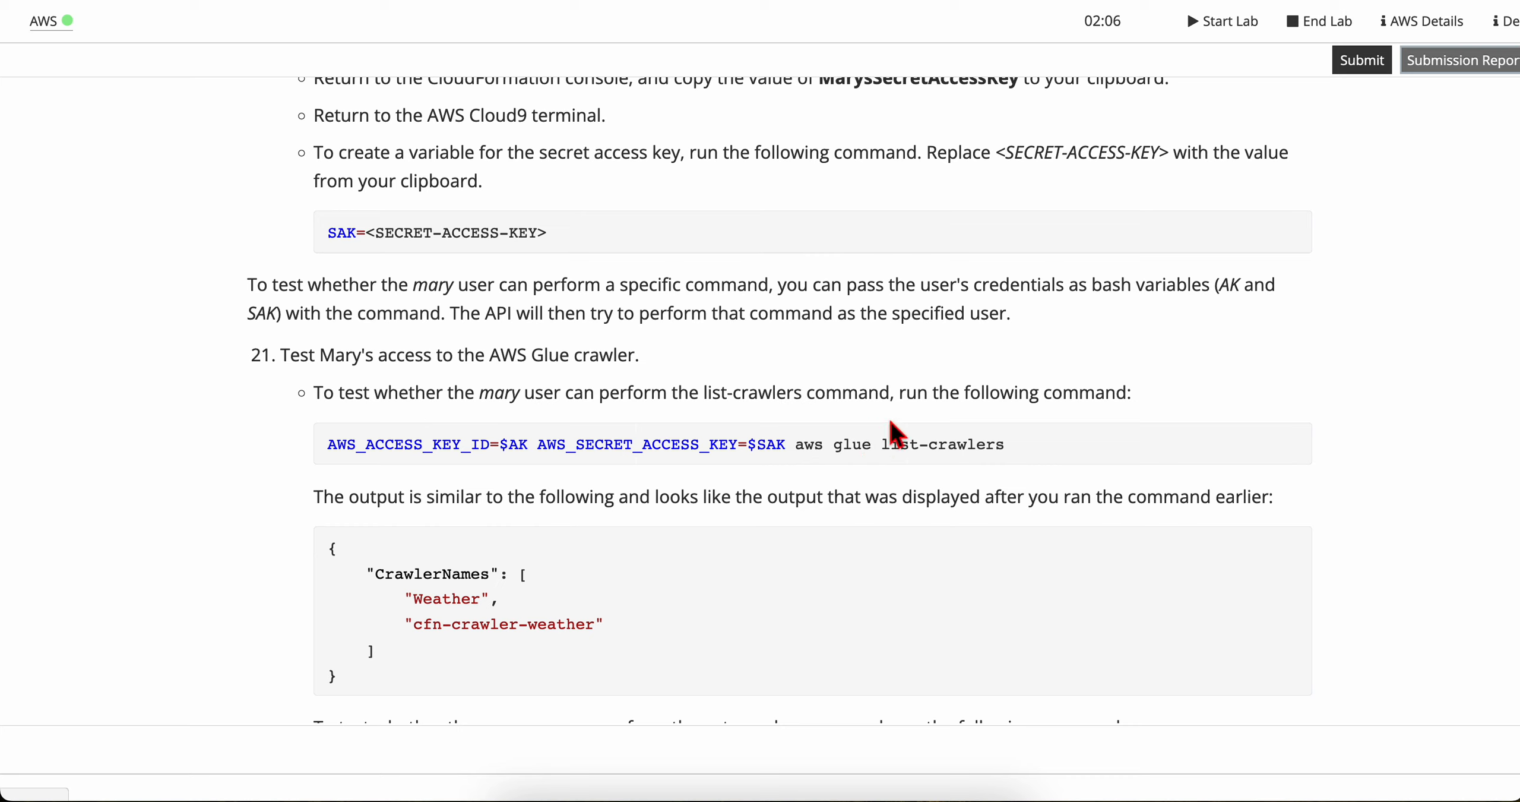
pyautogui.tripleClick(861, 453)
pyautogui.press('super+c')
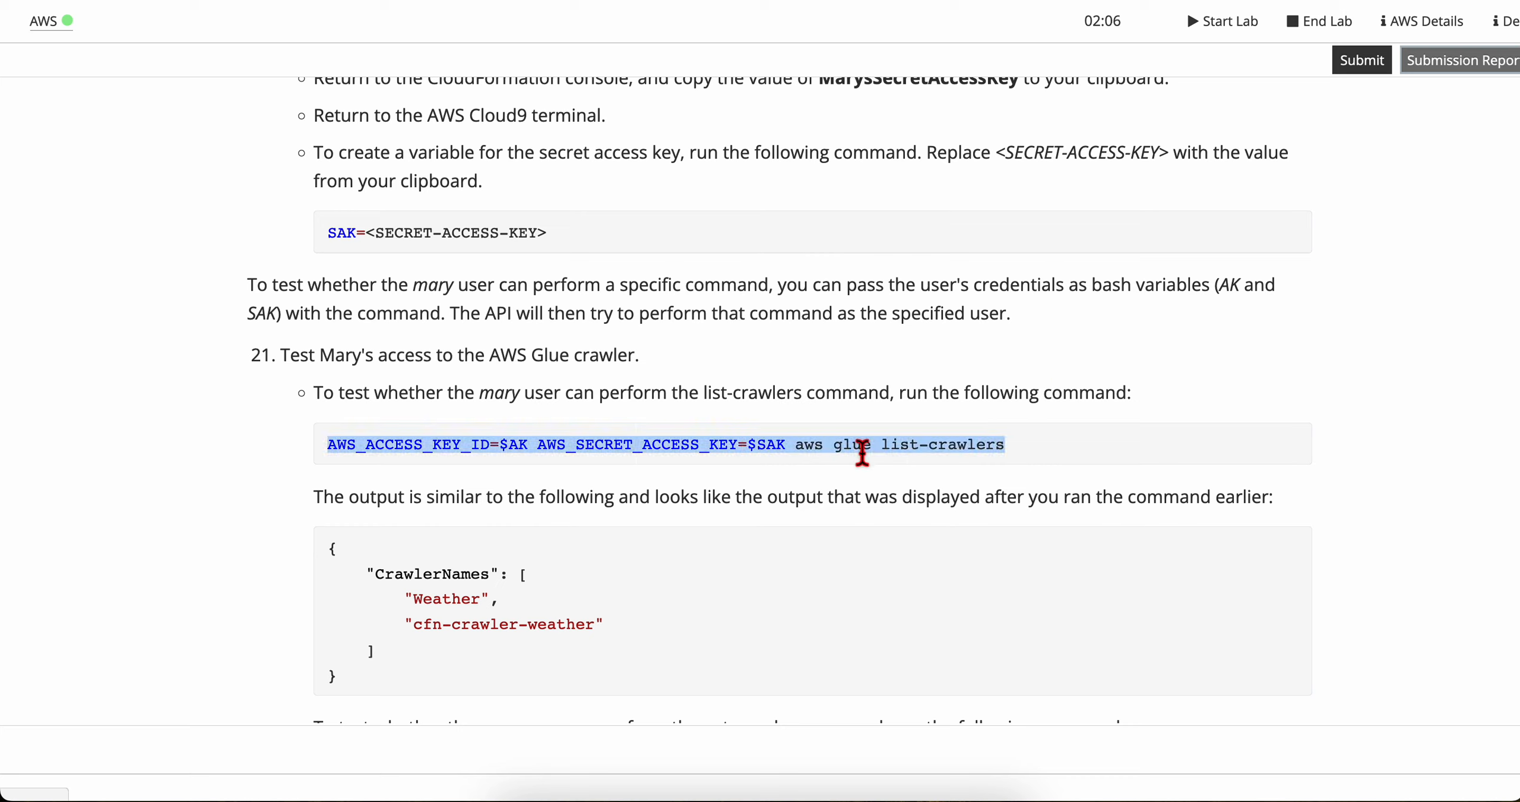
pyautogui.hotkey('ctrl', 'Right')
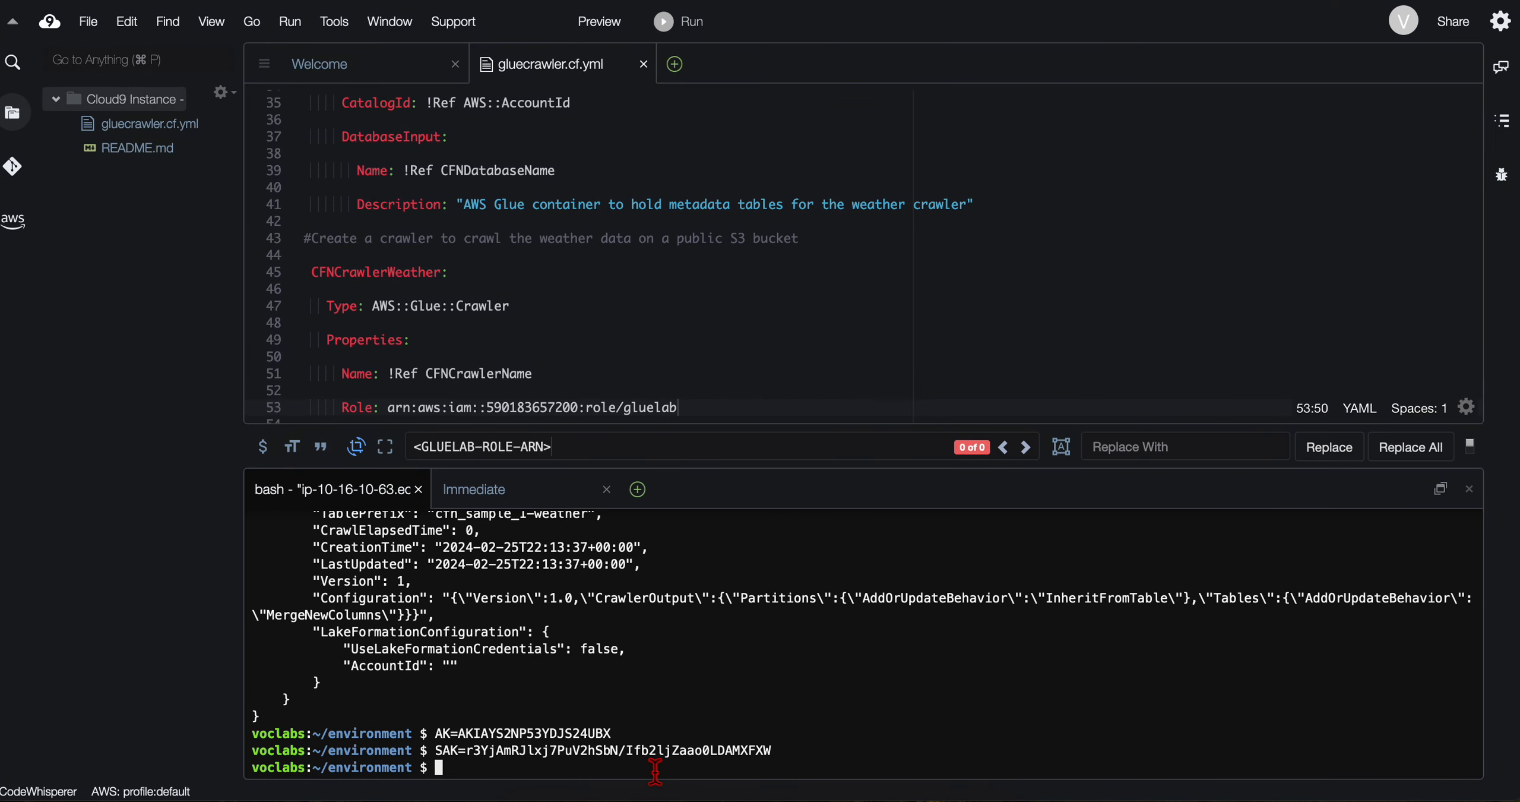
pyautogui.press('super+v')
pyautogui.press('Return')
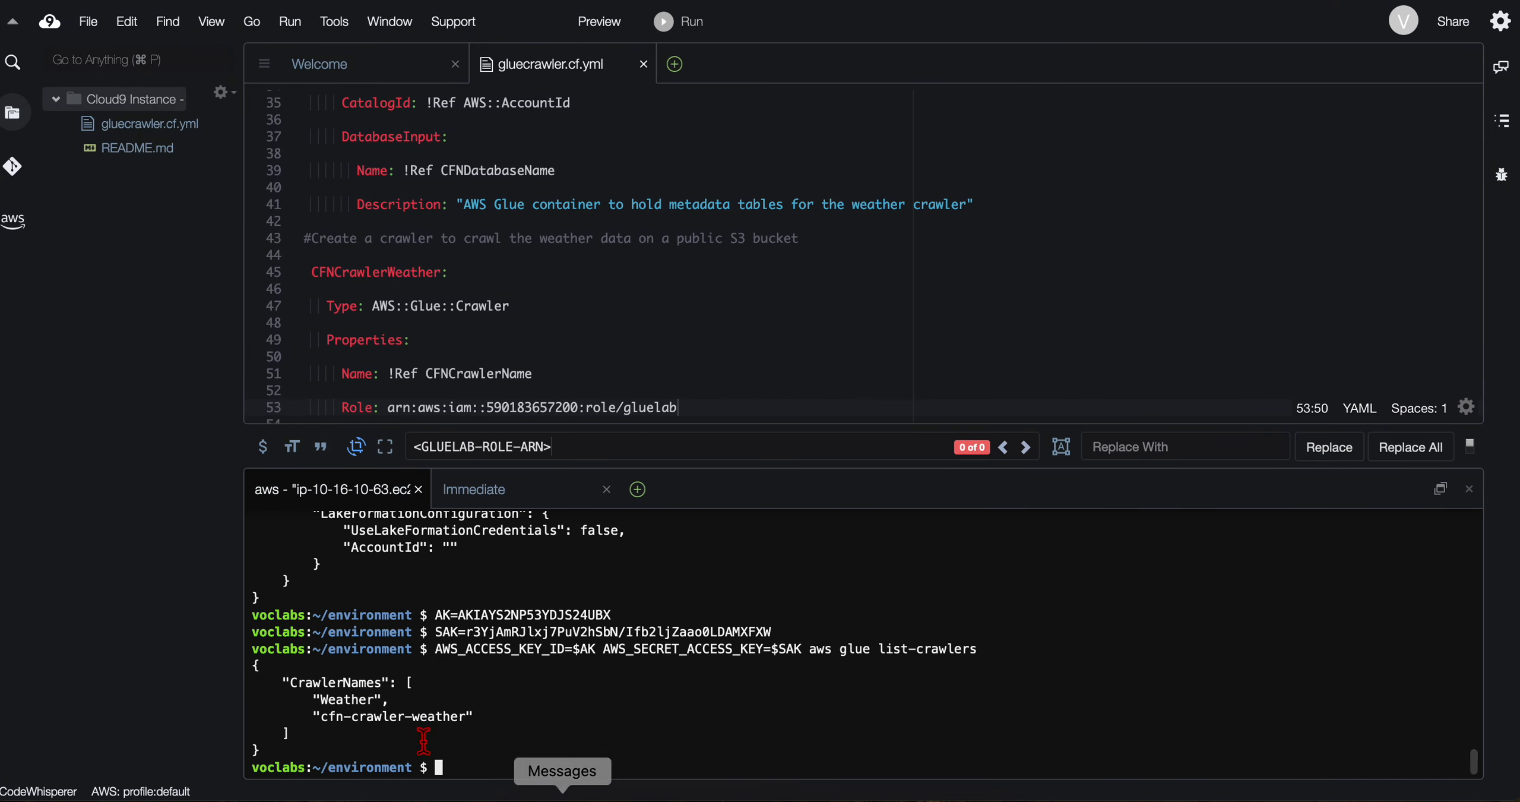
# Step: Compare the CrawlerNames output in the terminal with the expected output in the lab instructions, and find the get-crawler test
pyautogui.moveTo(283, 688); pyautogui.dragTo(434, 742)
pyautogui.click(435, 744)
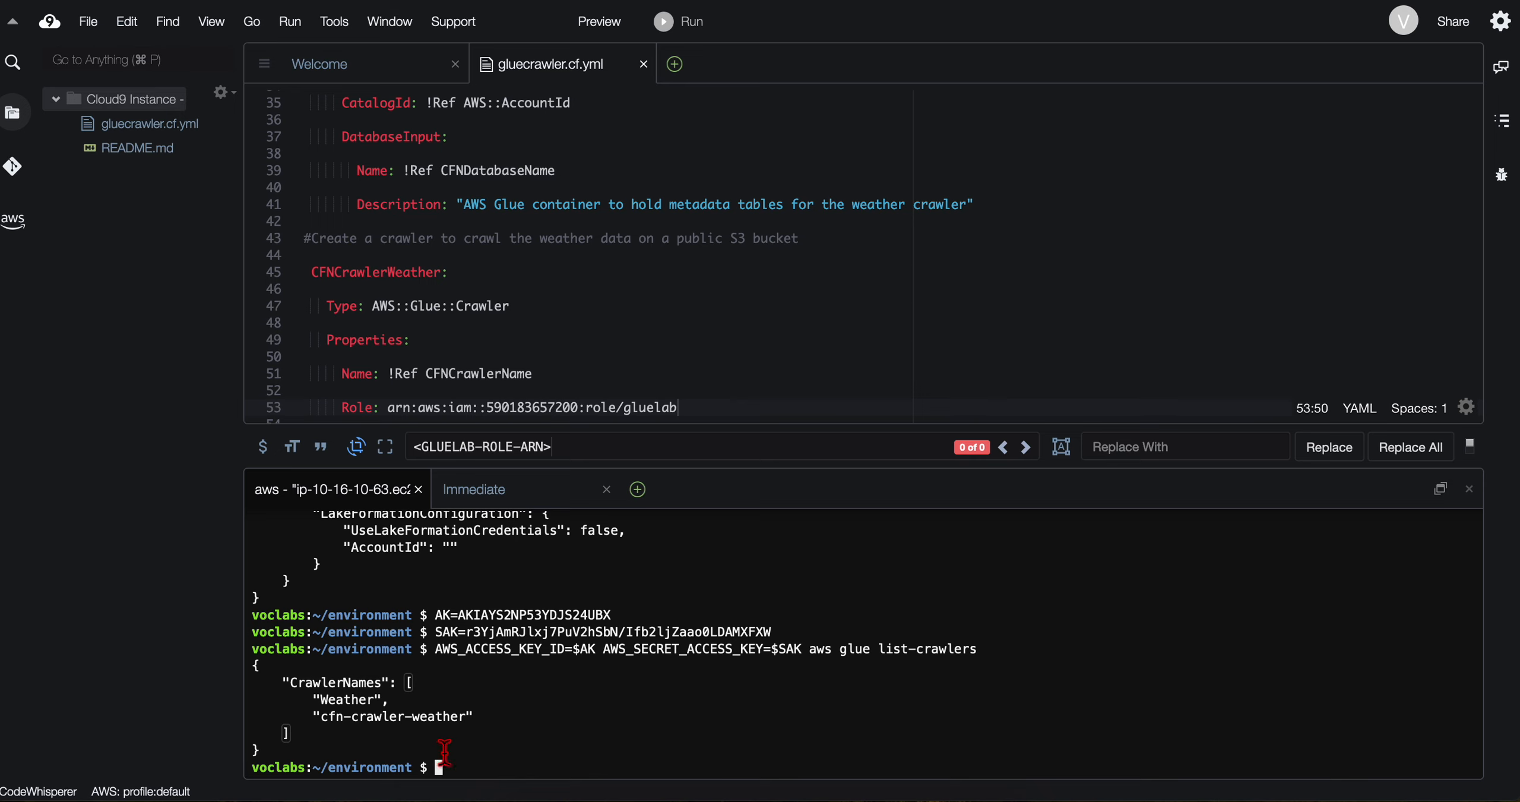
pyautogui.moveTo(287, 683); pyautogui.dragTo(492, 740)
pyautogui.click(467, 735)
pyautogui.moveTo(309, 702); pyautogui.dragTo(485, 716)
pyautogui.click(485, 720)
pyautogui.hotkey('ctrl', 'Left')
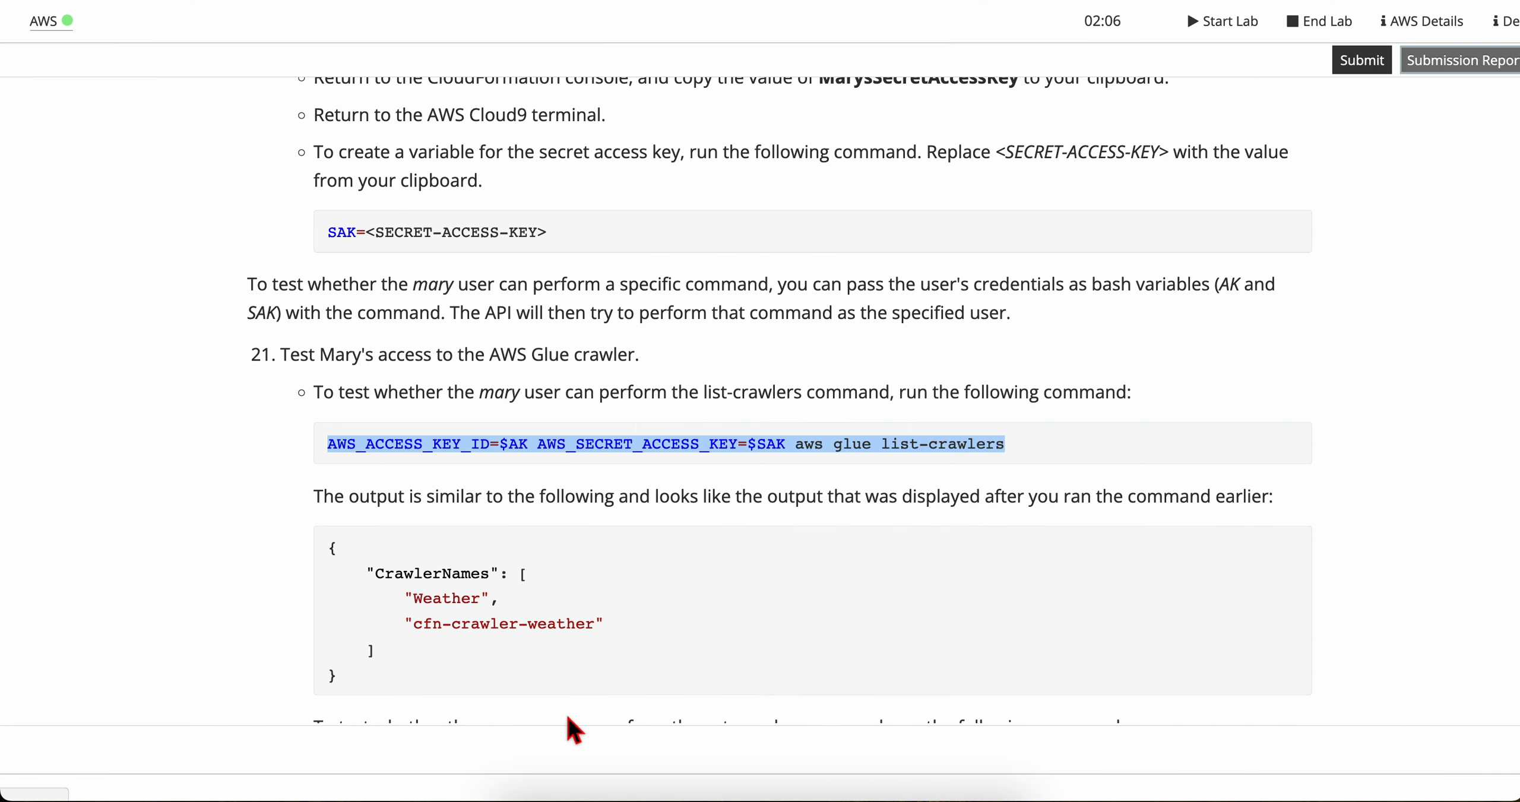
pyautogui.scroll(-2, 513, 543)
pyautogui.click(414, 494)
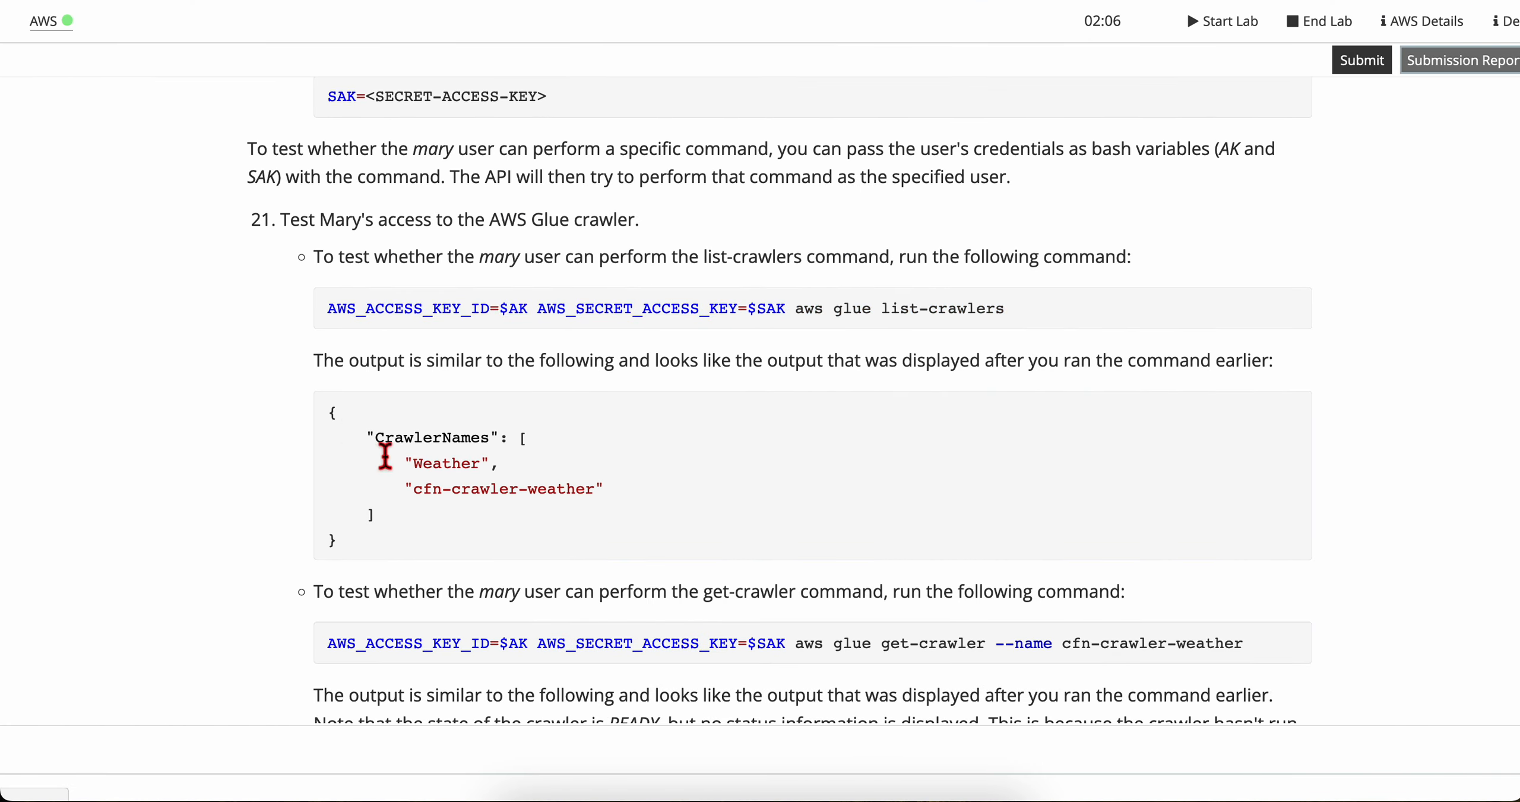
pyautogui.moveTo(384, 435); pyautogui.dragTo(479, 571)
pyautogui.scroll(-3, 475, 561)
pyautogui.click(478, 564)
pyautogui.scroll(-1, 424, 527)
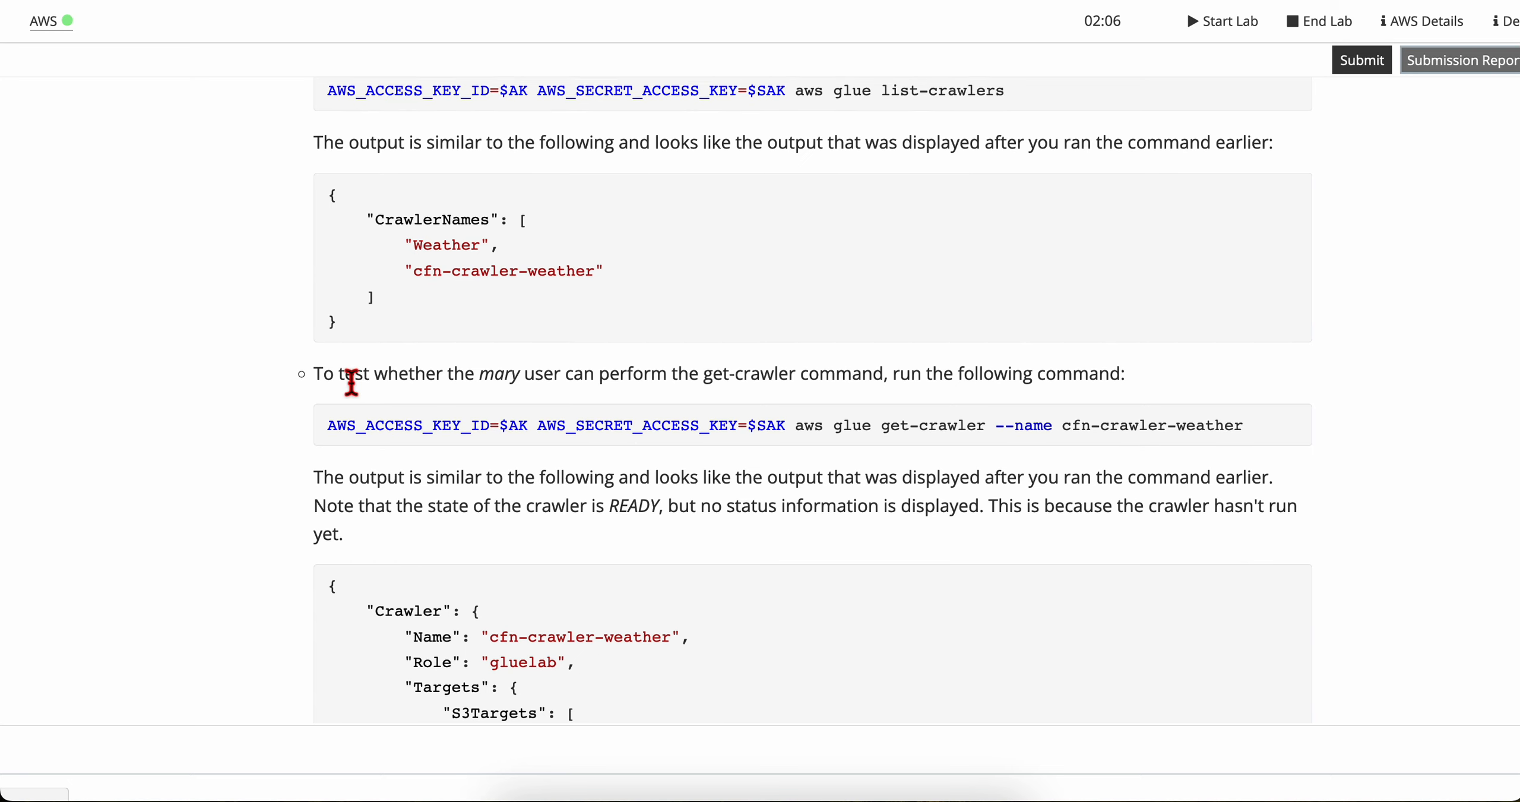
# Step: Copy and run AWS_ACCESS_KEY_ID=$AK AWS_SECRET_ACCESS_KEY=$SAK aws glue get-crawler --name cfn-crawler-weather in the Cloud9 terminal
pyautogui.tripleClick(424, 443)
pyautogui.press('super+c')
pyautogui.press('super+Tab')
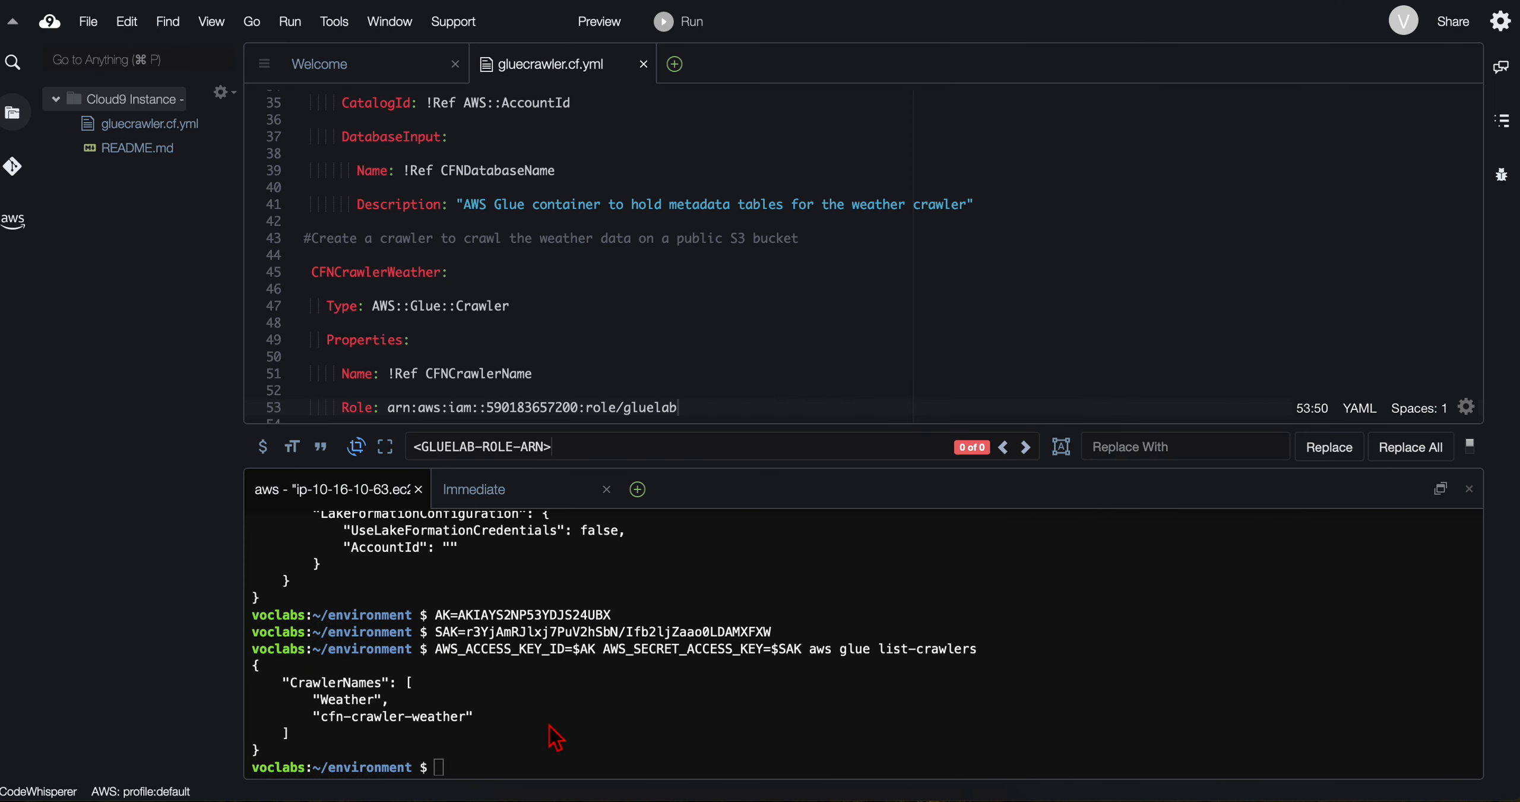
pyautogui.press('super+v')
pyautogui.press('Return')
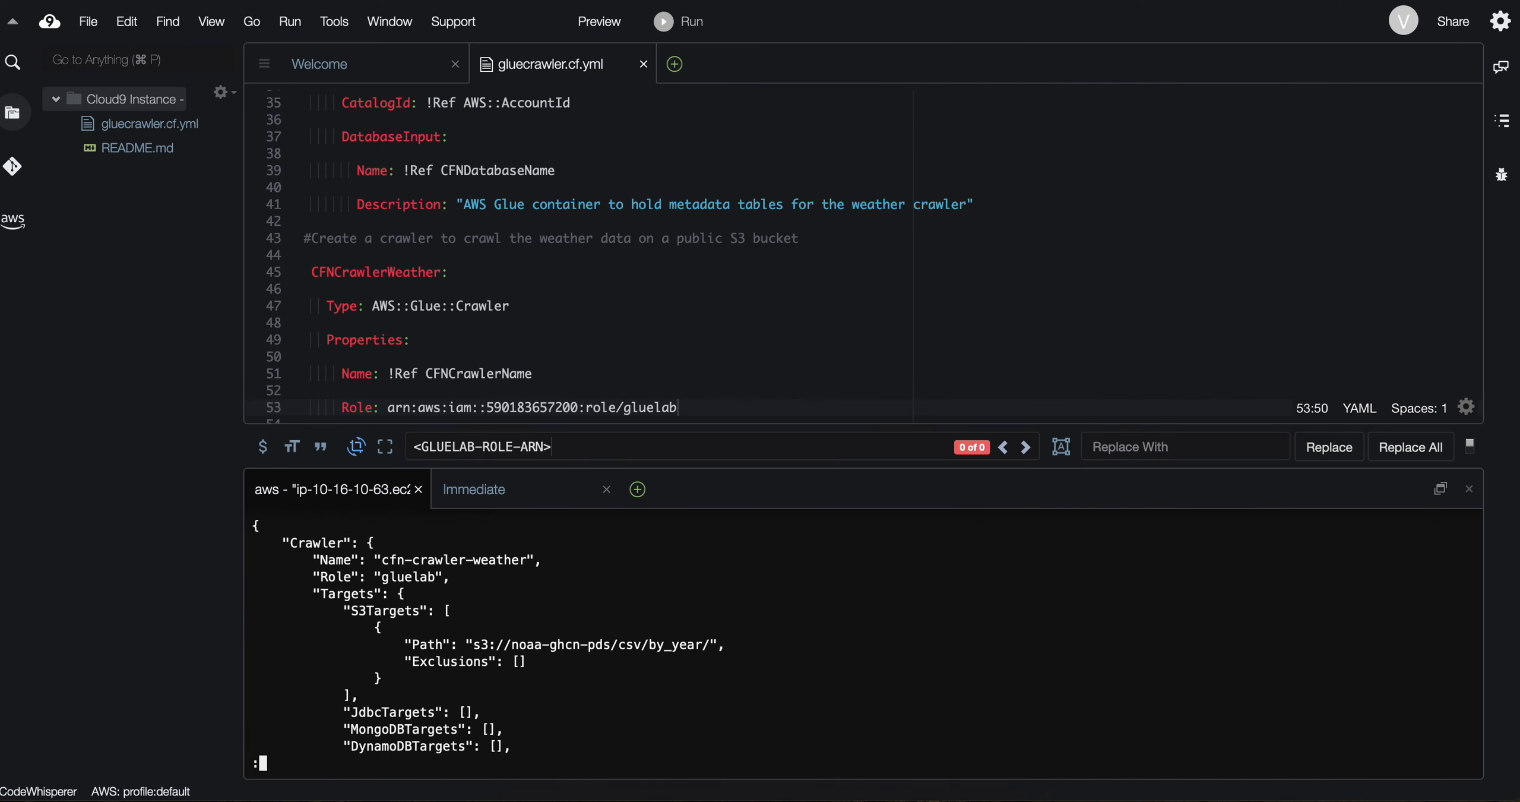
# Step: Examine the get-crawler output in the terminal and compare it with the expected crawler details in the lab instructions
pyautogui.scroll(-10, 360, 618)
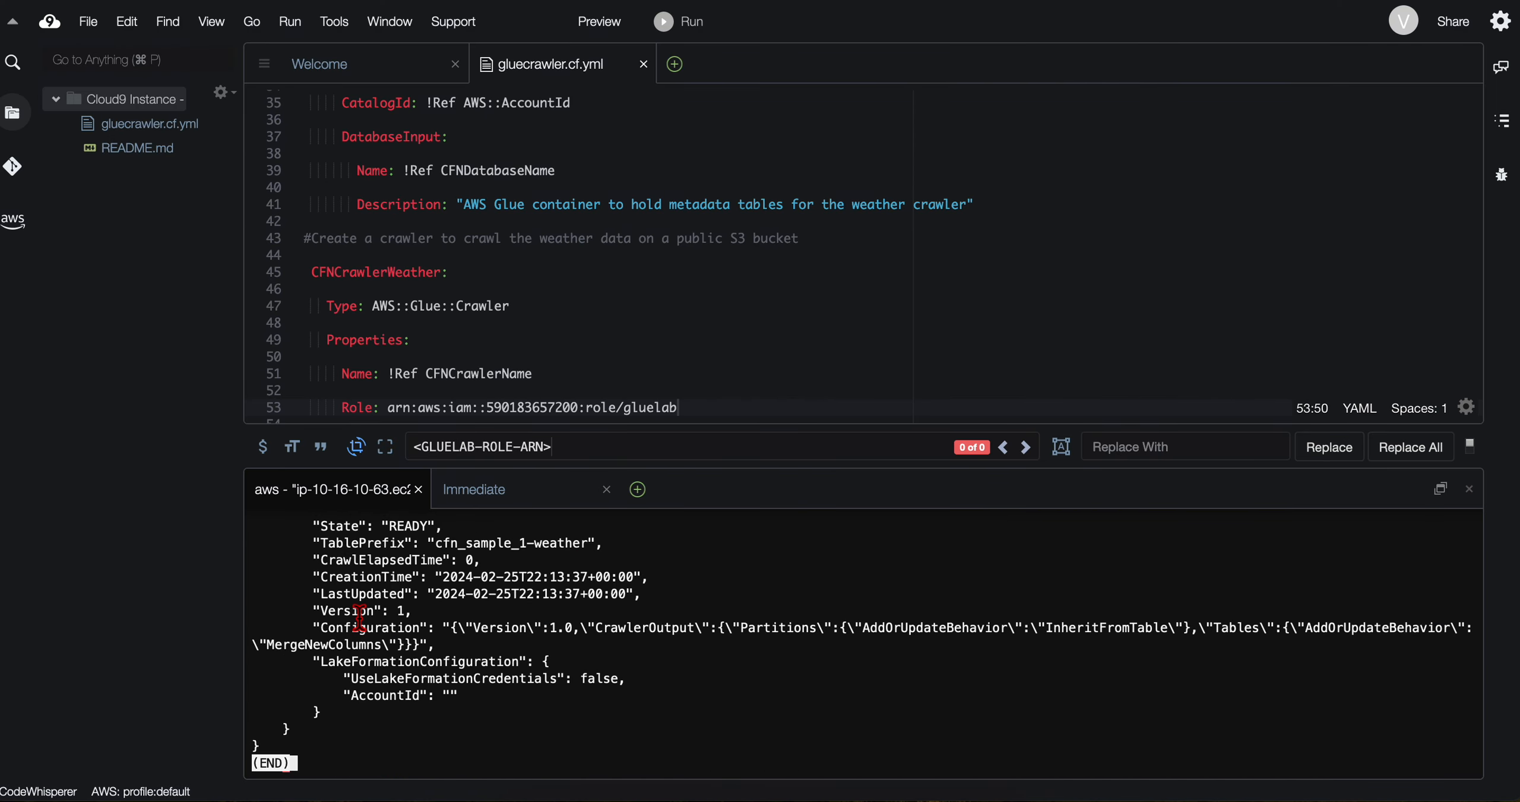
pyautogui.scroll(10, 360, 617)
pyautogui.scroll(-10, 360, 618)
pyautogui.scroll(10, 360, 618)
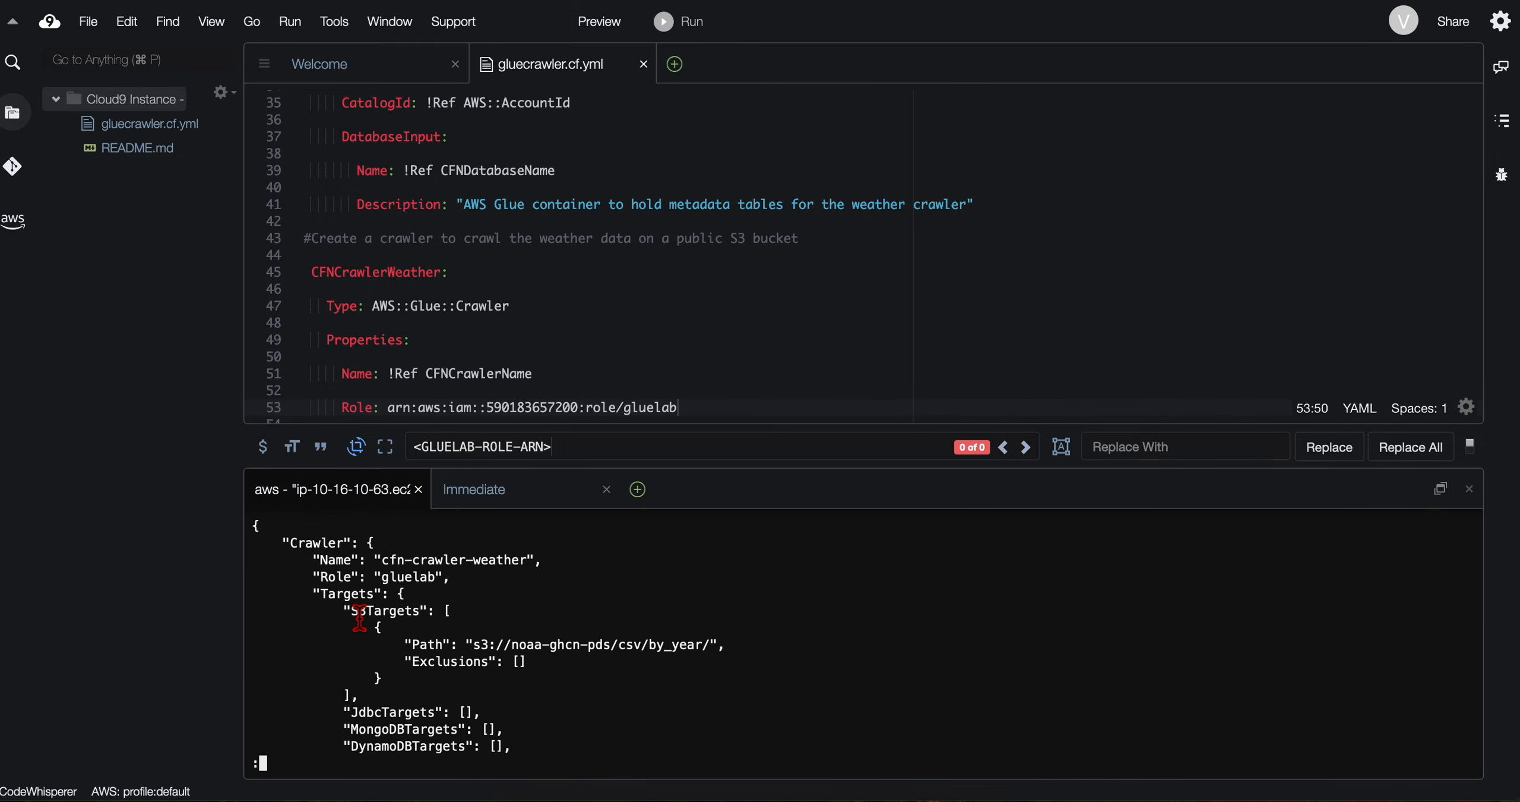
pyautogui.press('super+Tab')
pyautogui.click(368, 417)
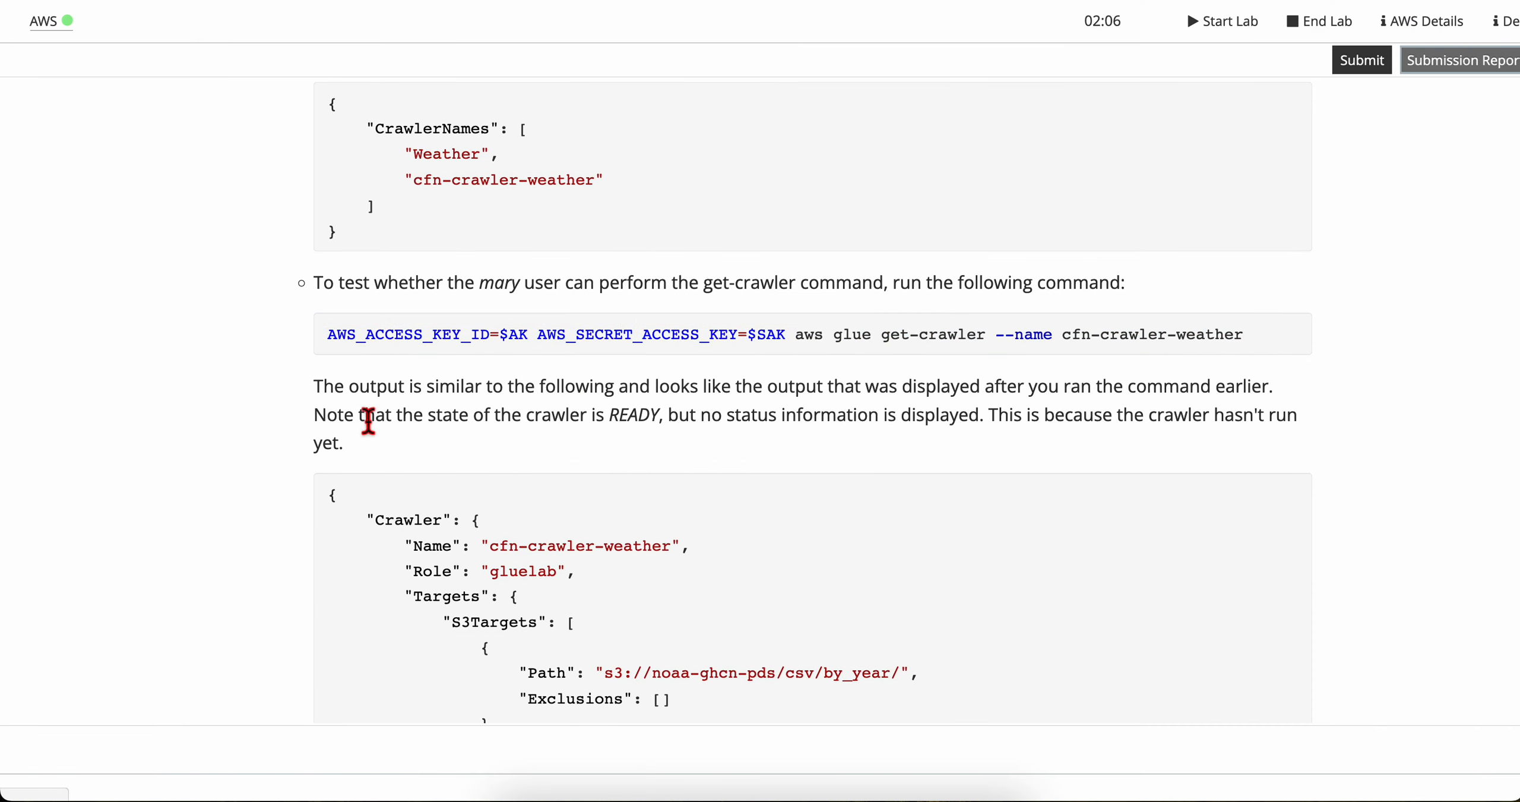
pyautogui.scroll(-3, 383, 485)
pyautogui.scroll(-2, 378, 480)
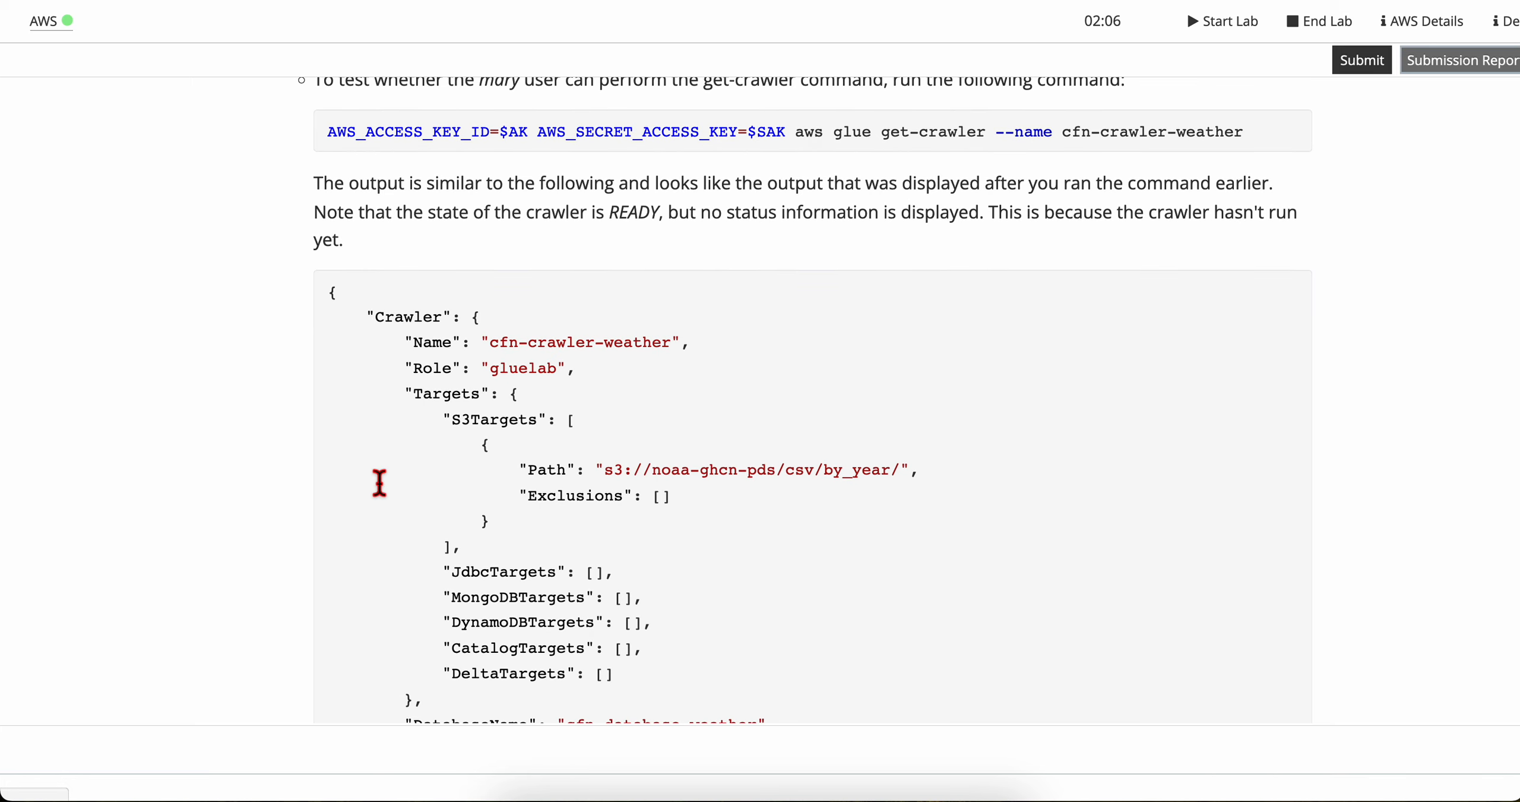
# Step: Read through the lab's expected get-crawler output and find step 22 on testing that the user can run the crawler
pyautogui.scroll(-1, 379, 482)
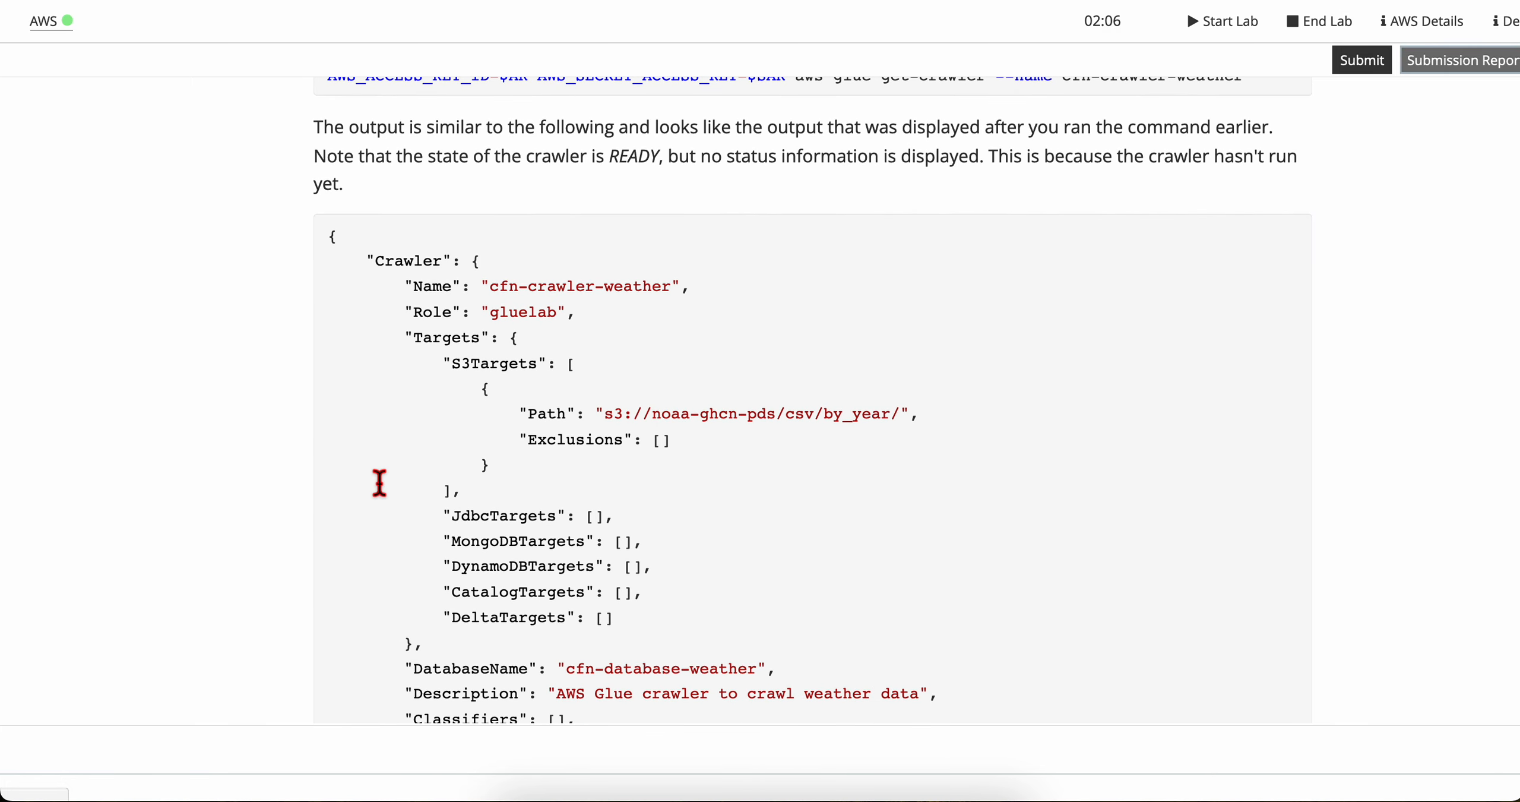
pyautogui.scroll(-1, 379, 482)
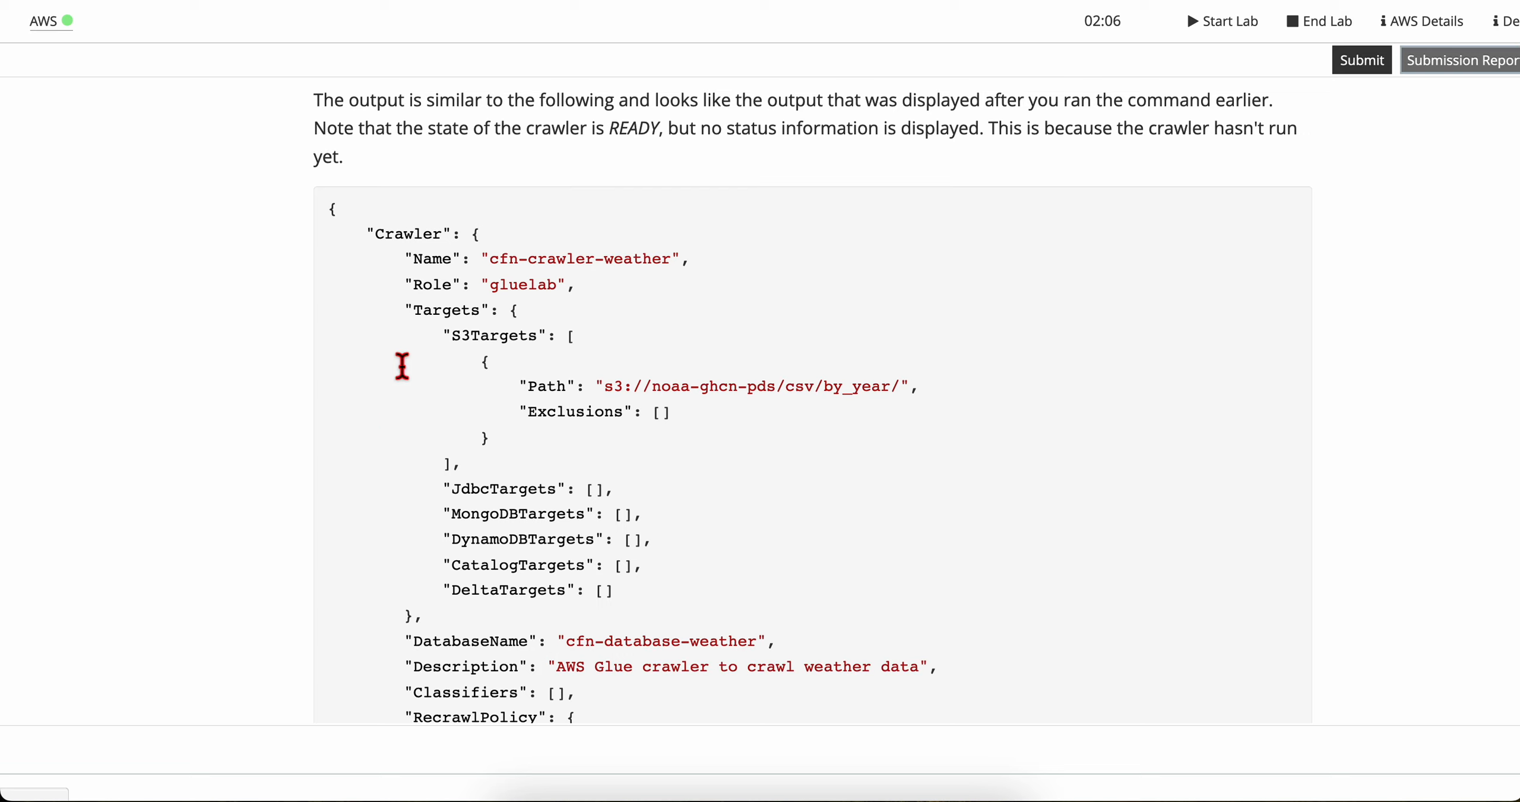
pyautogui.moveTo(436, 261); pyautogui.dragTo(658, 612)
pyautogui.click(657, 615)
pyautogui.scroll(-3, 610, 624)
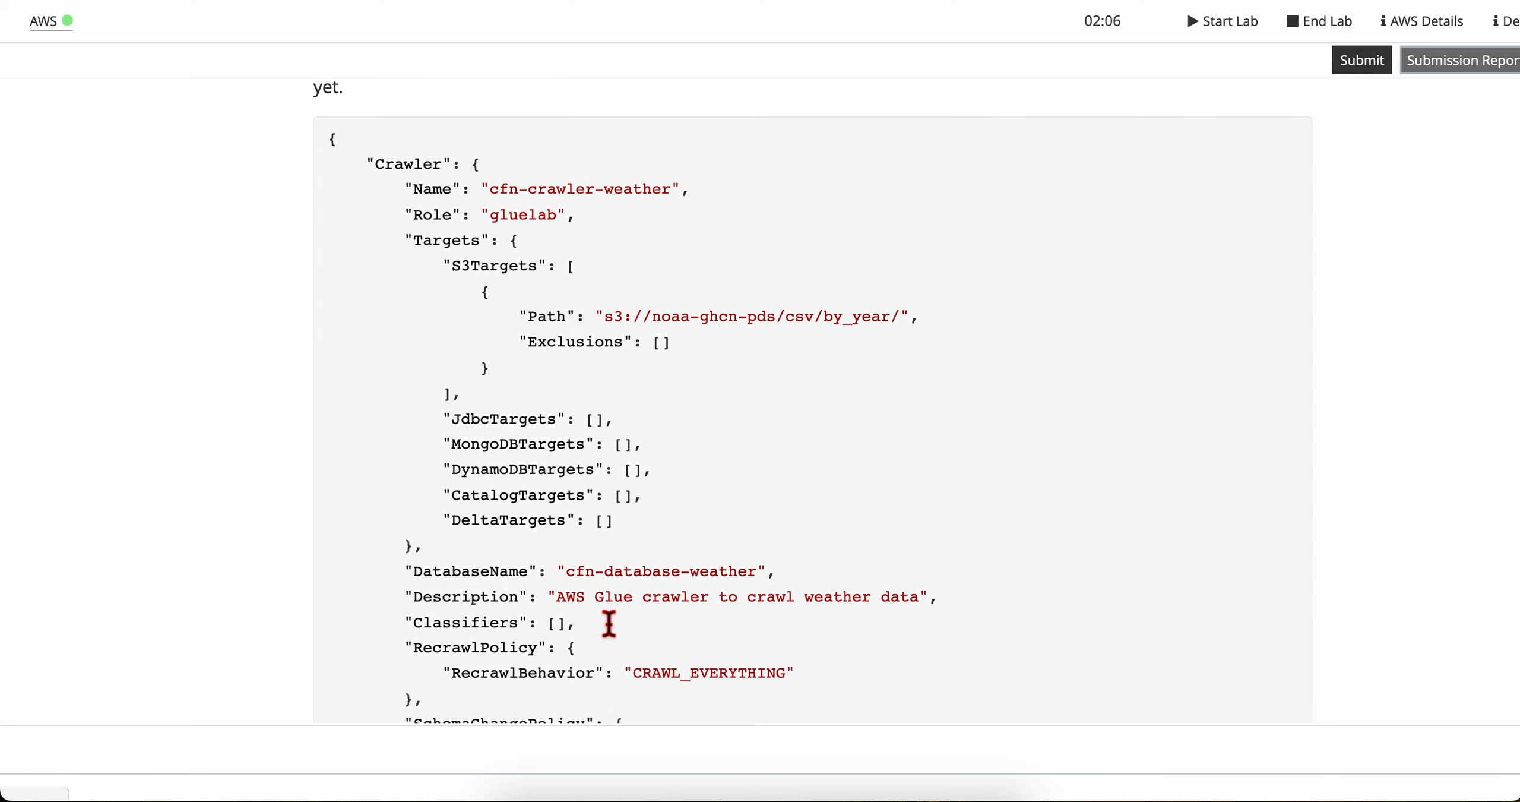
pyautogui.moveTo(576, 504); pyautogui.dragTo(651, 628)
pyautogui.scroll(-5, 650, 628)
pyautogui.click(648, 630)
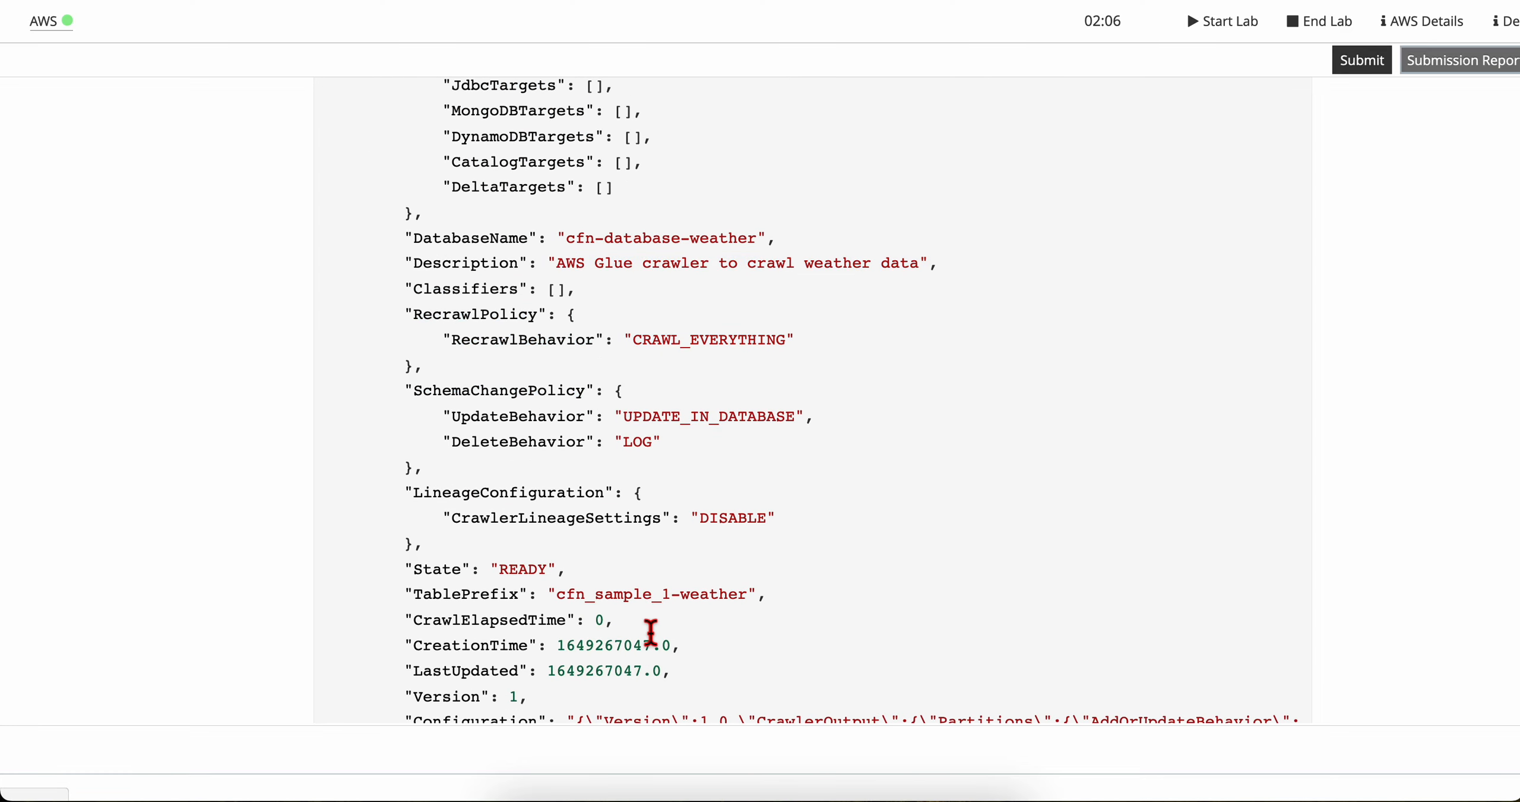
pyautogui.scroll(-7, 649, 630)
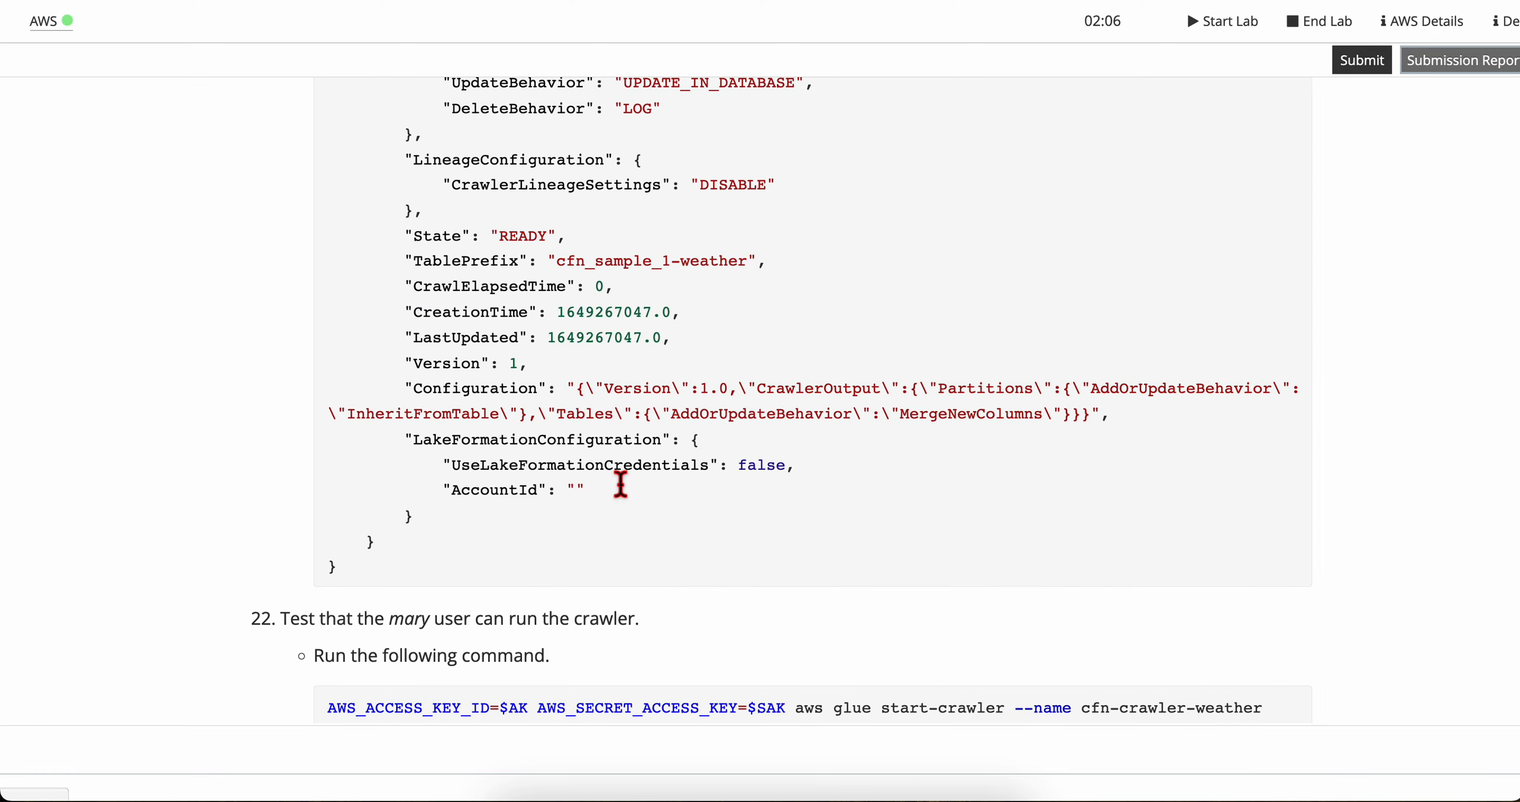
pyautogui.scroll(-5, 597, 561)
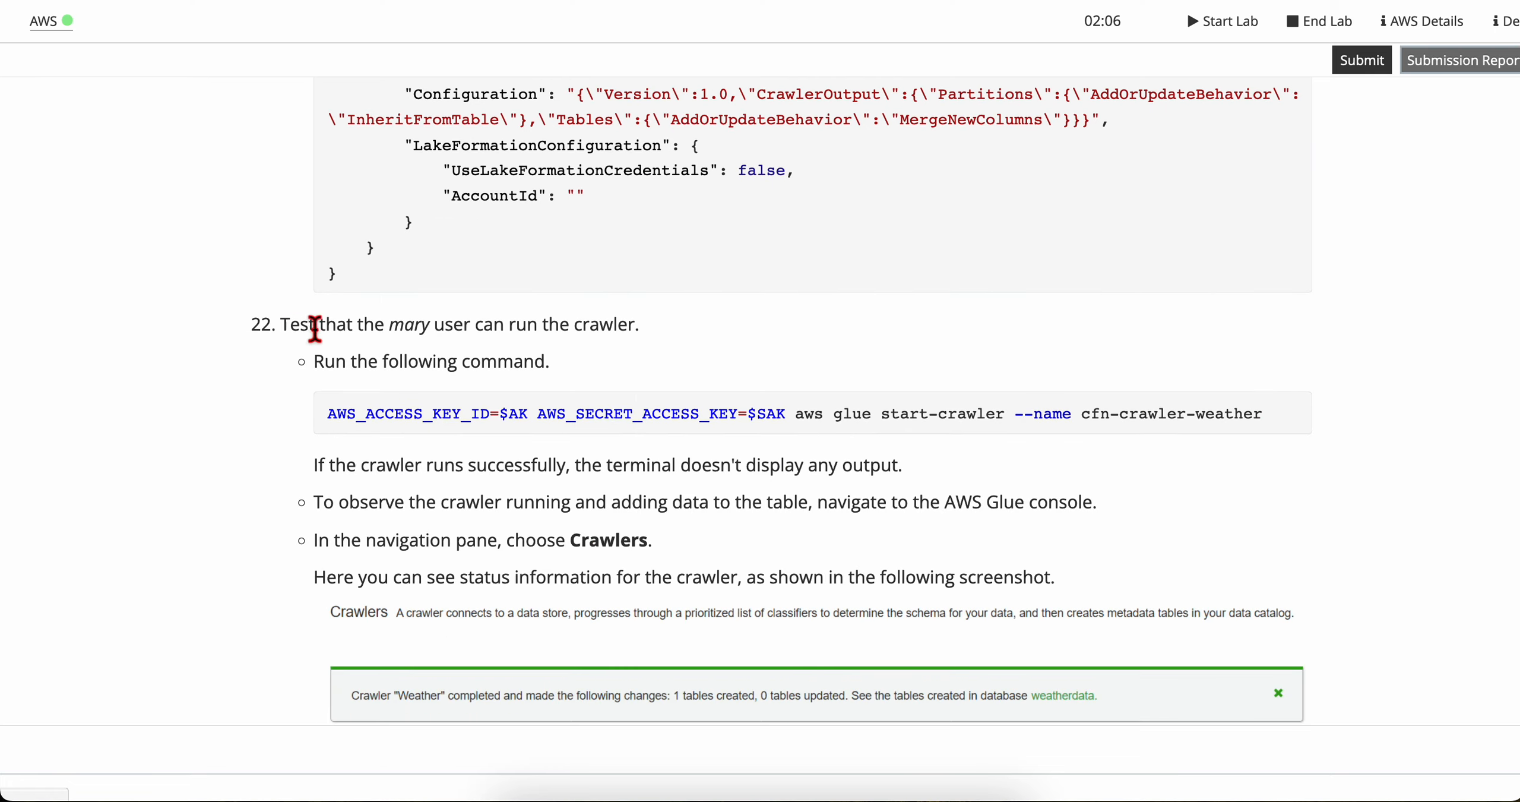
# Step: Copy the step 22 command and run AWS_ACCESS_KEY_ID=$AK AWS_SECRET_ACCESS_KEY=$SAK aws glue start-crawler --name cfn-crawler-weather in the Cloud9 terminal
pyautogui.tripleClick(374, 409)
pyautogui.press('super+c')
pyautogui.hotkey('ctrl', 'Right')
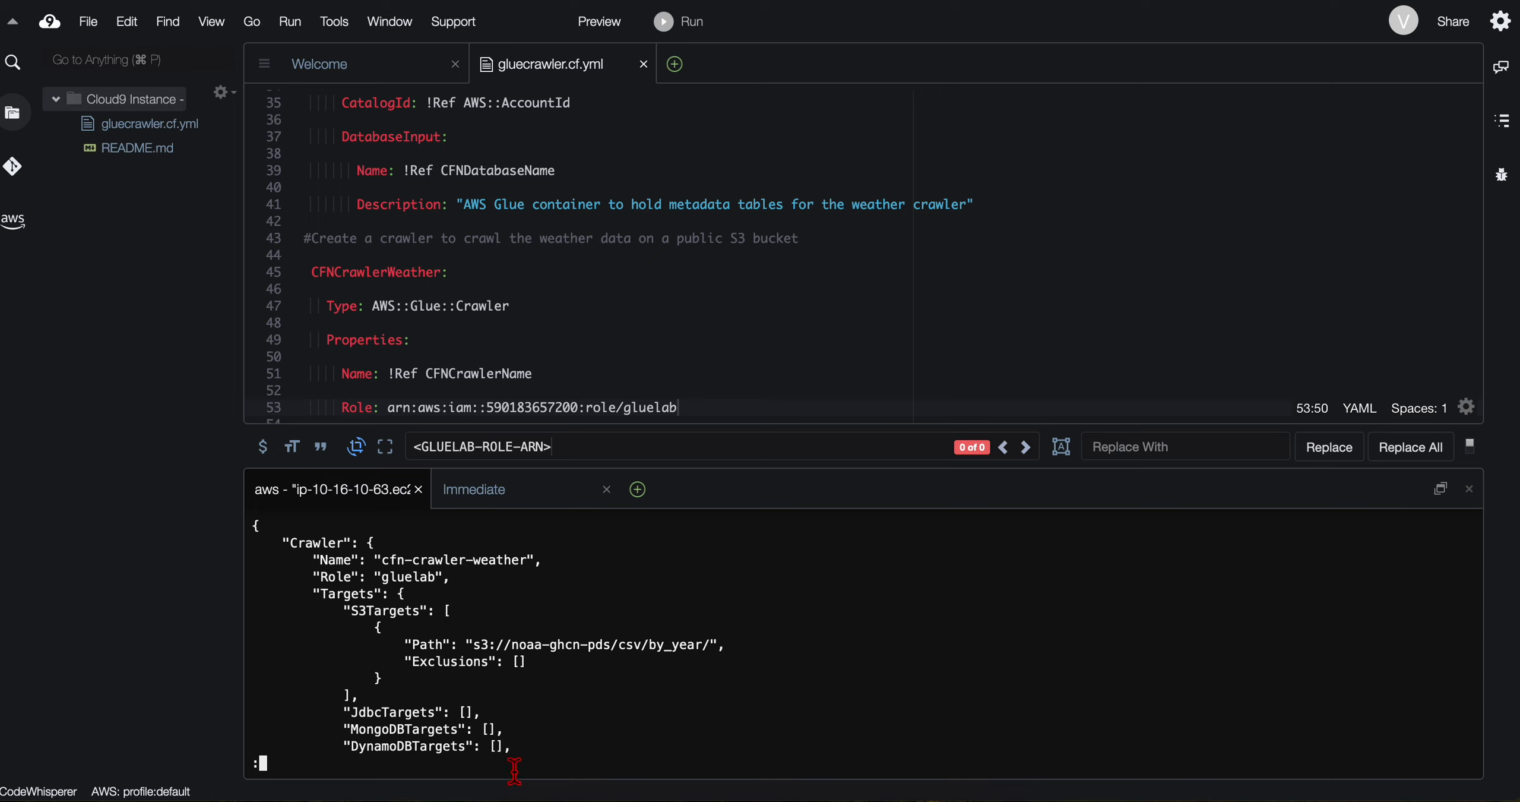
pyautogui.write('qq')
pyautogui.press('Return')
pyautogui.write('q')
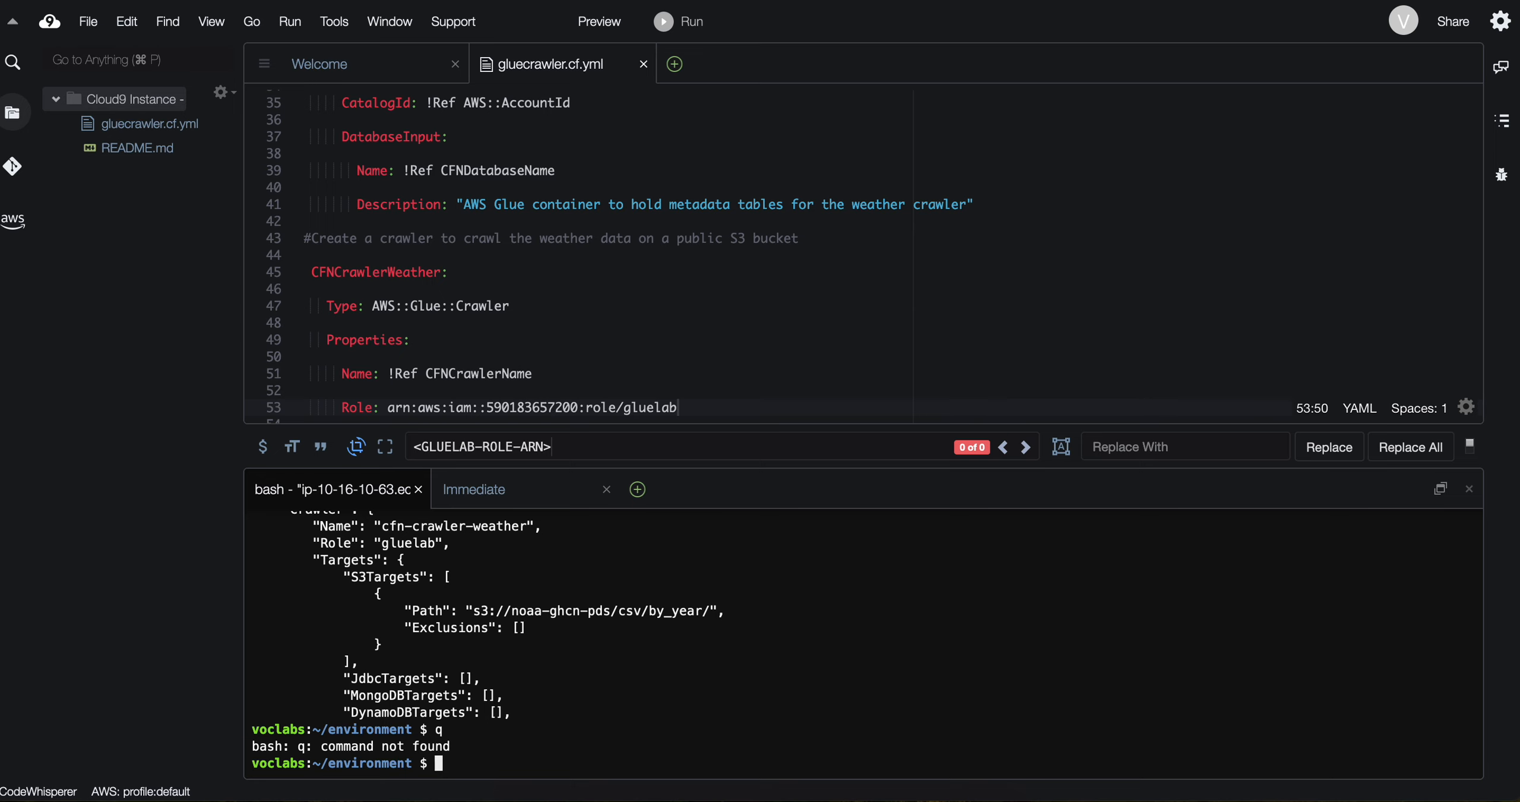
pyautogui.press('super+v')
pyautogui.press('Return')
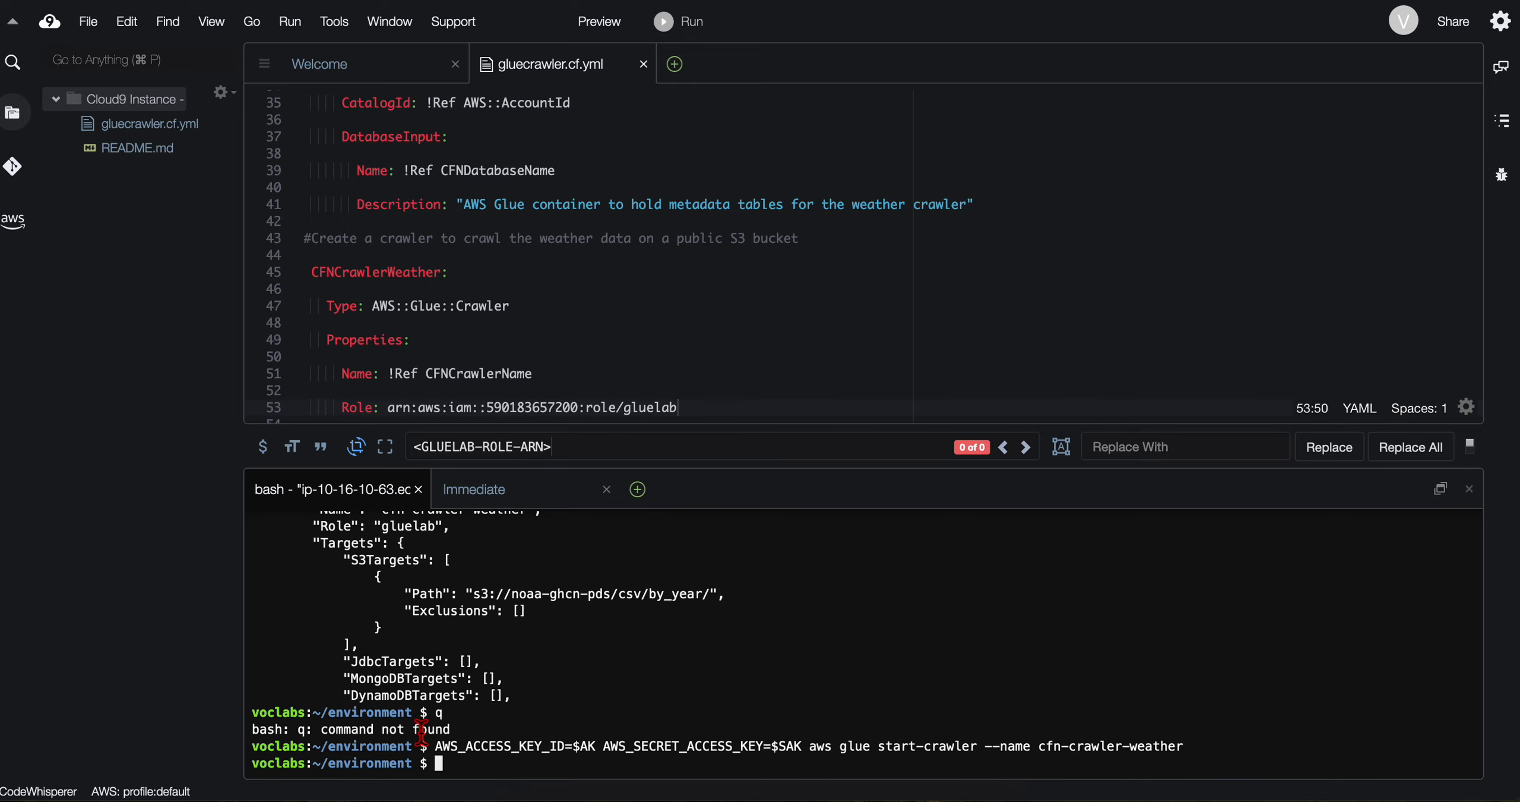
# Step: Read the lab's directions for observing the crawler run and open the Crawlers page in the AWS Glue console
pyautogui.hotkey('ctrl', 'Left')
pyautogui.scroll(-3, 424, 537)
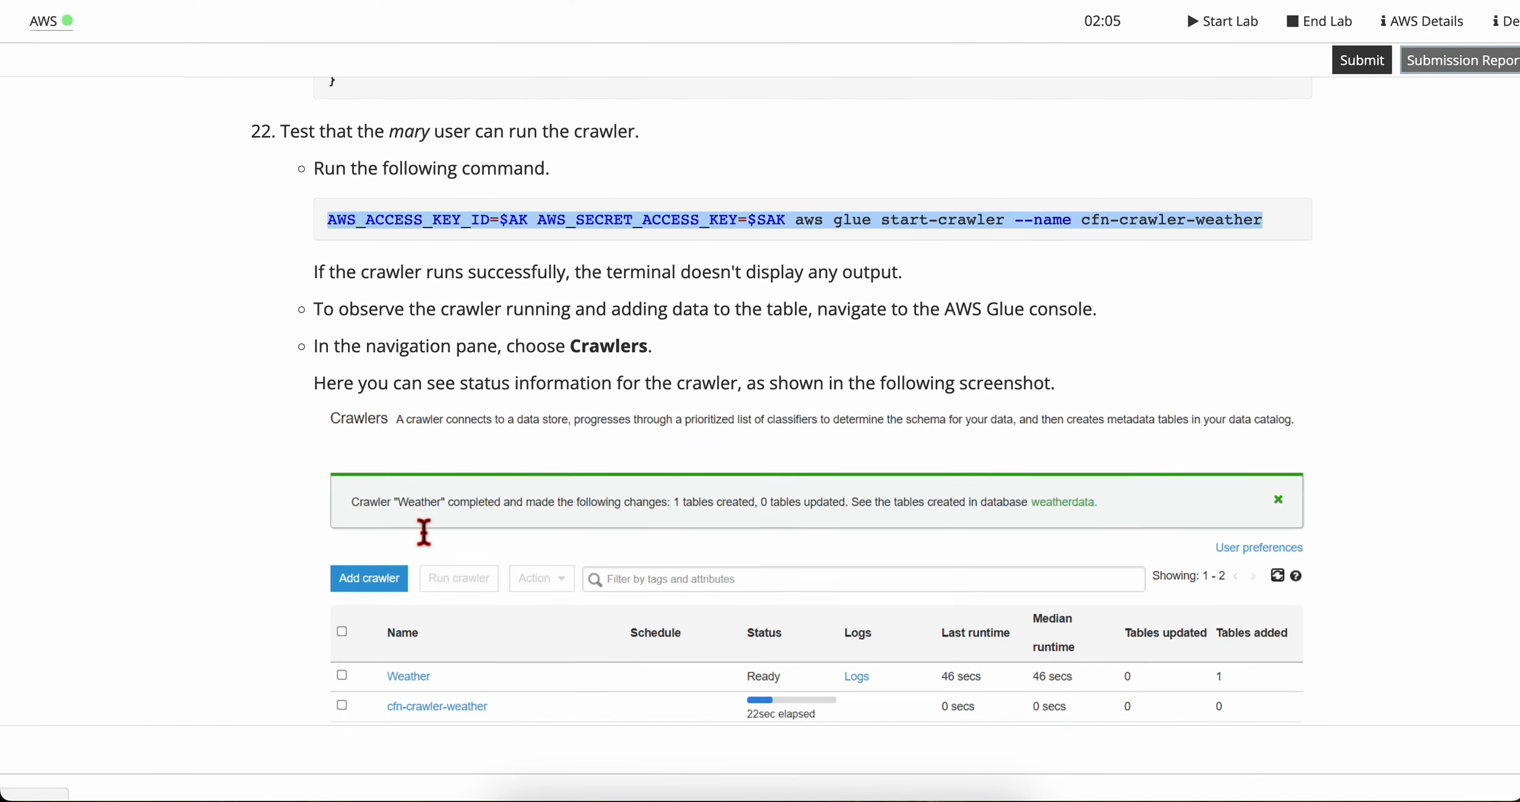
pyautogui.tripleClick(380, 297)
pyautogui.click(415, 307)
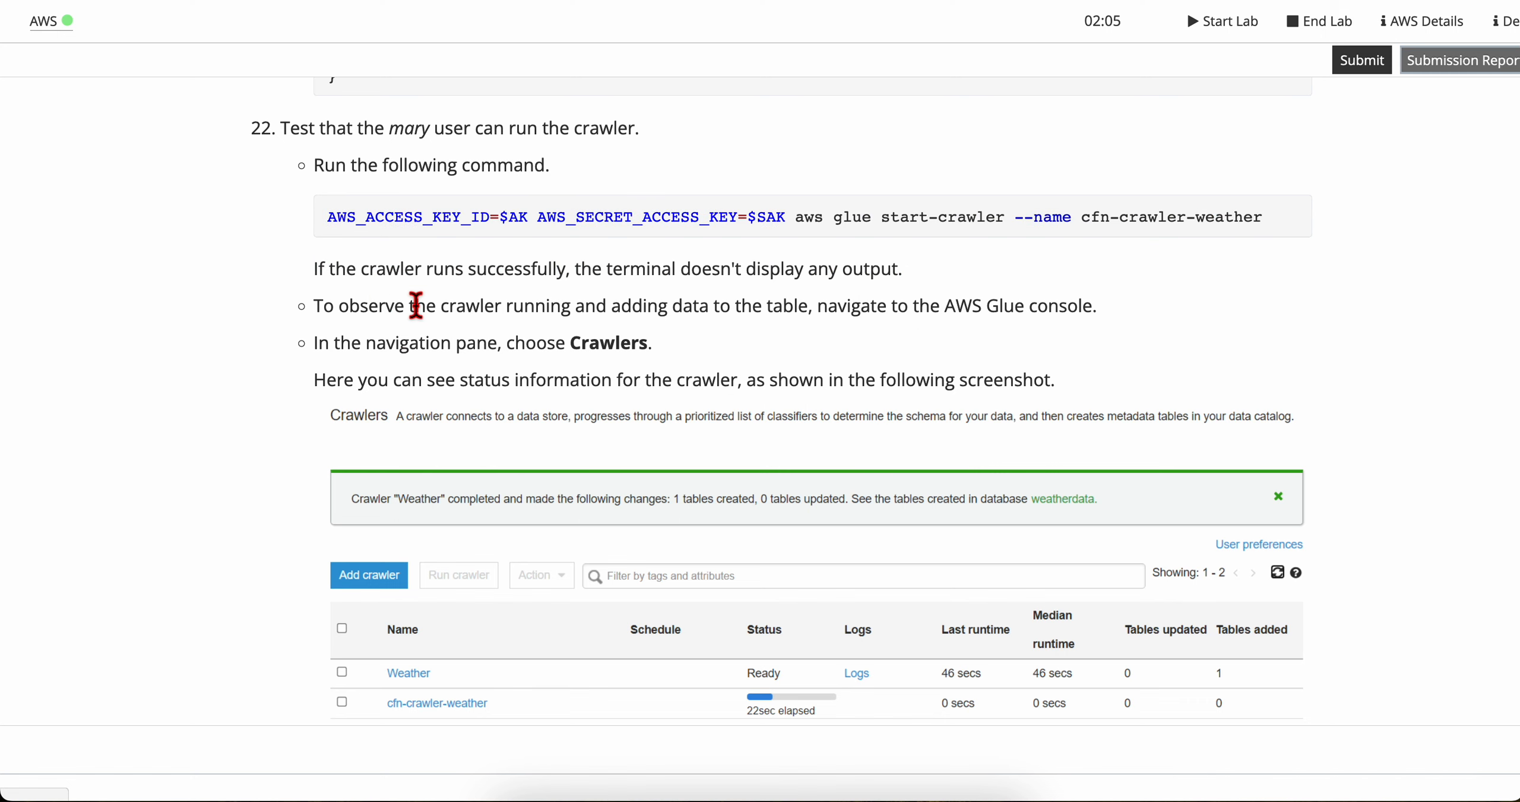
pyautogui.moveTo(571, 270); pyautogui.dragTo(889, 267)
pyautogui.click(890, 268)
pyautogui.scroll(-1, 425, 395)
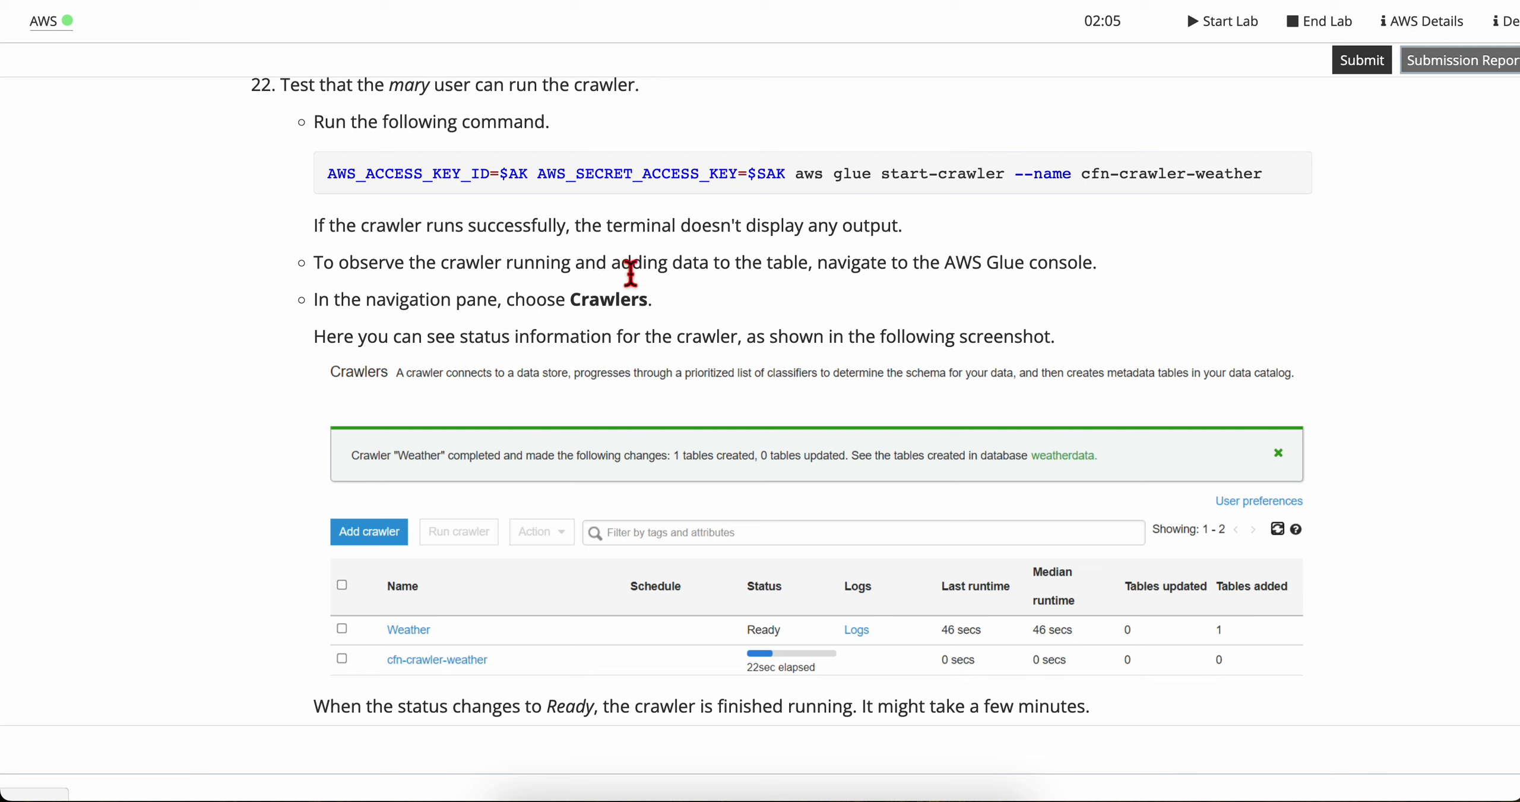
pyautogui.moveTo(815, 270); pyautogui.dragTo(1130, 299)
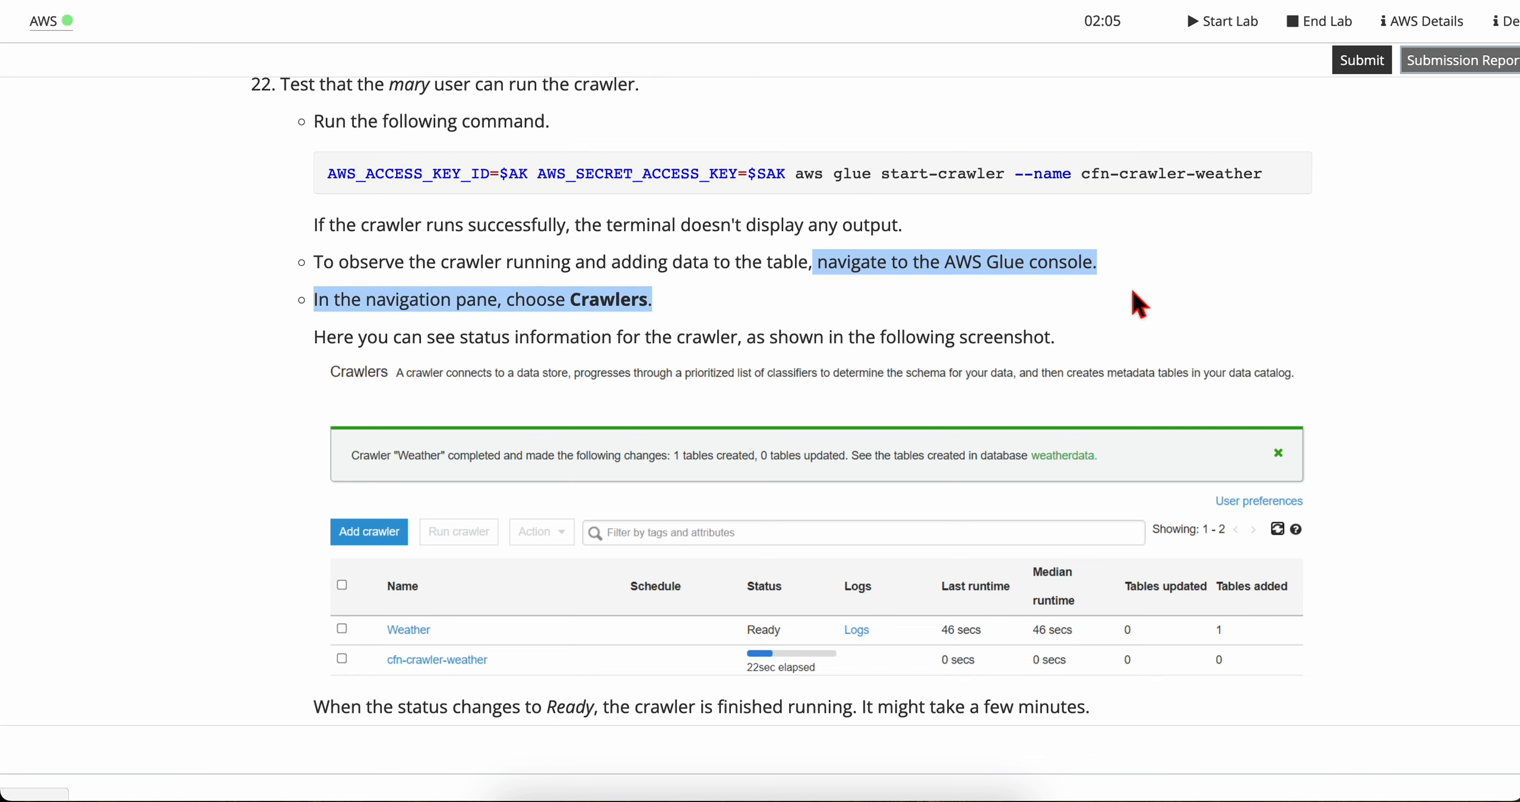
pyautogui.click(1130, 299)
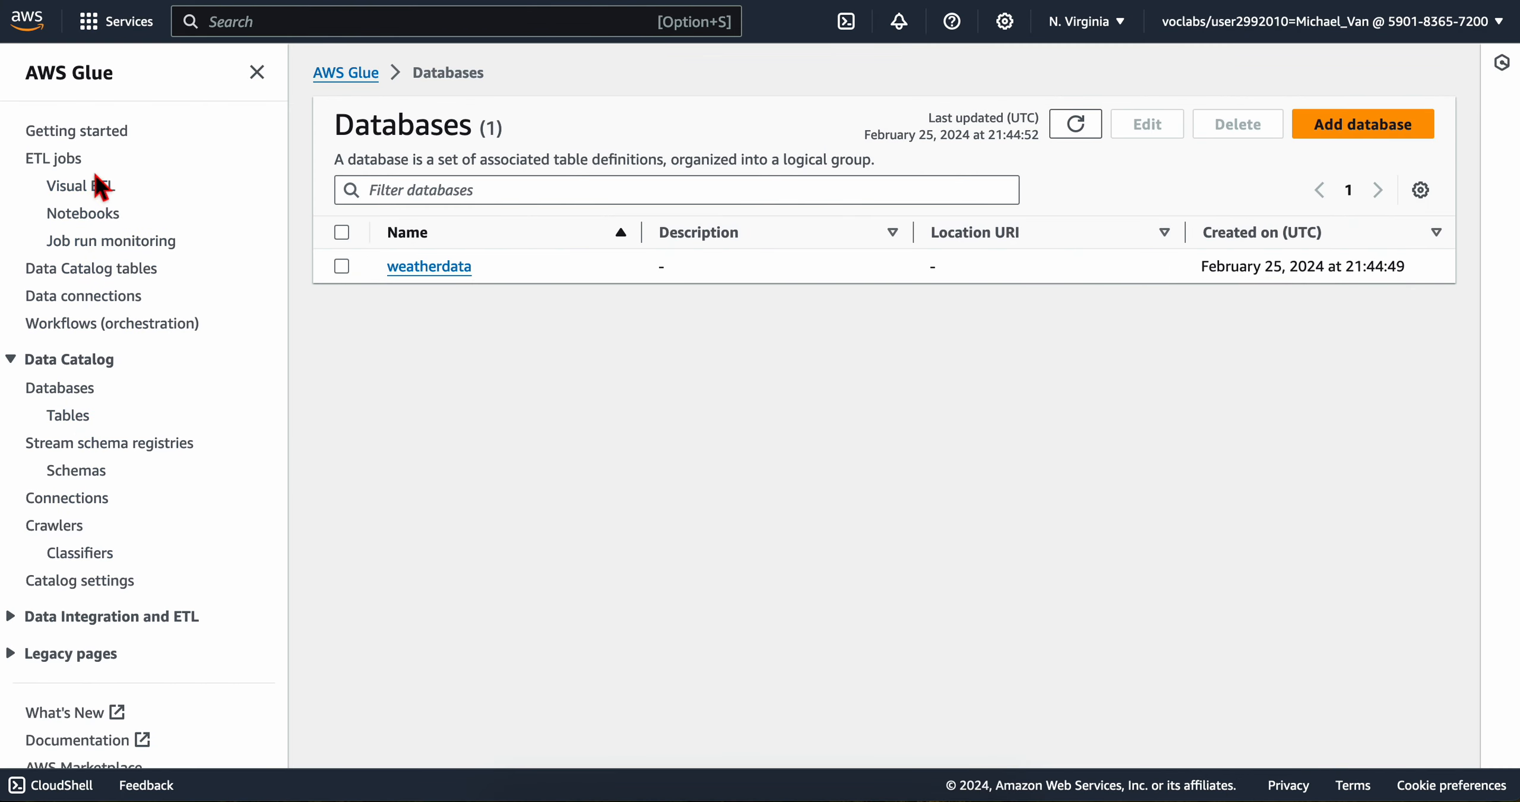
pyautogui.scroll(-2, 119, 475)
pyautogui.click(83, 458)
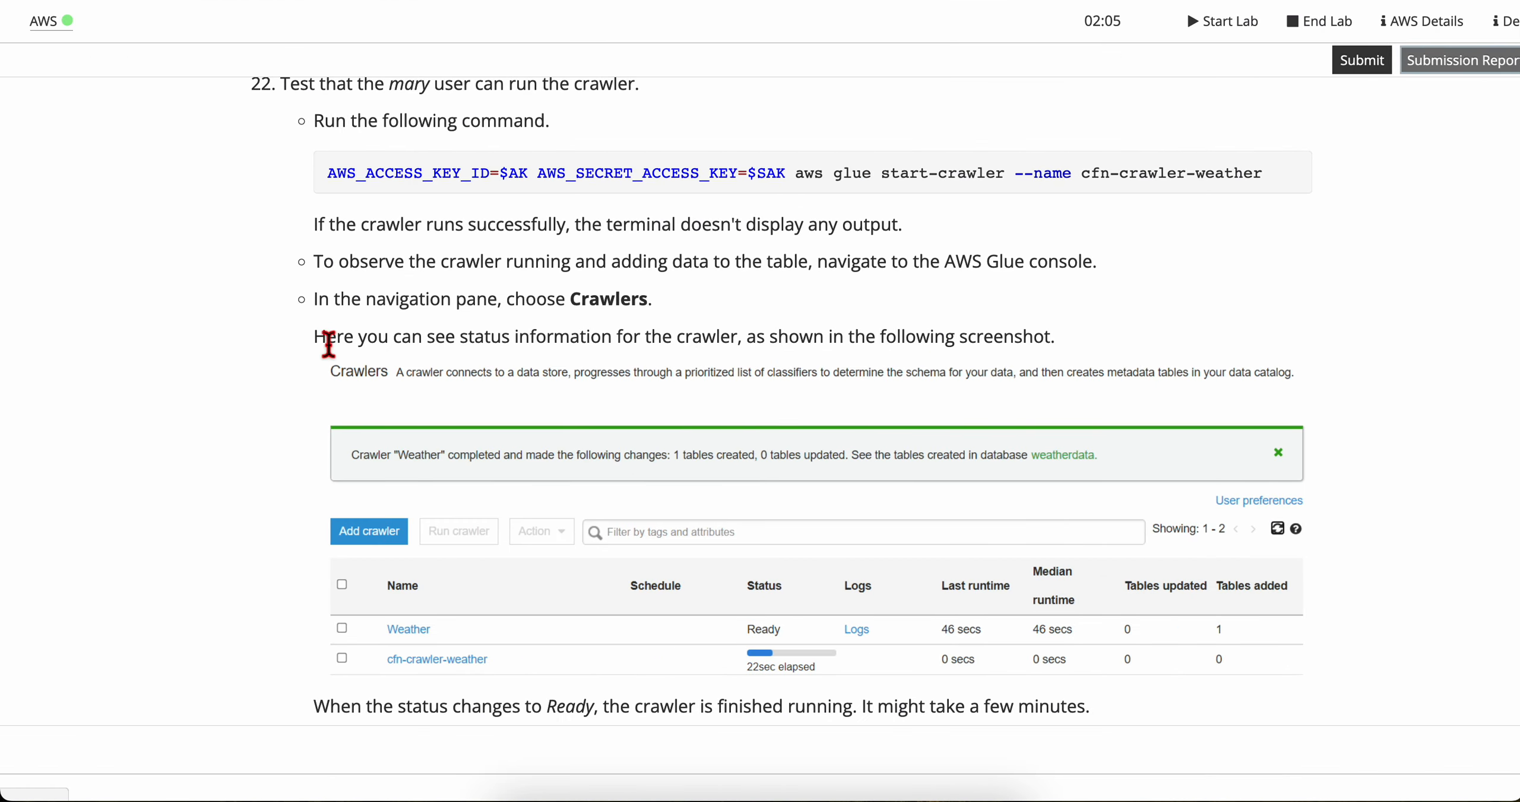
# Step: Check the cfn-crawler-weather state in the Glue console against the lab's example, and read the directions on waiting for Ready
pyautogui.moveTo(314, 337); pyautogui.dragTo(726, 344)
pyautogui.click(731, 347)
pyautogui.scroll(-3, 644, 424)
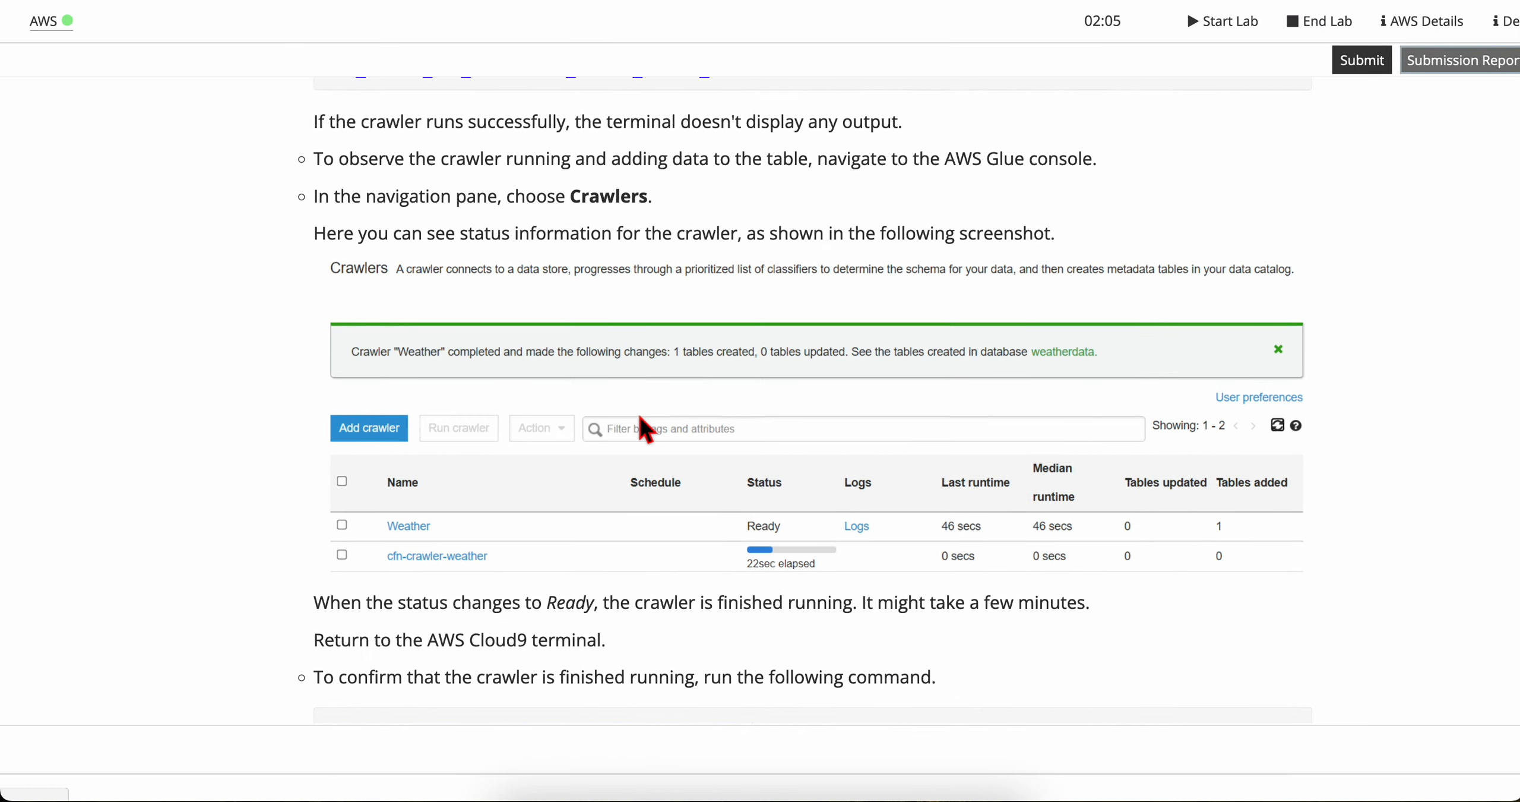
pyautogui.moveTo(747, 227); pyautogui.dragTo(1059, 226)
pyautogui.click(1059, 226)
pyautogui.scroll(-2, 788, 485)
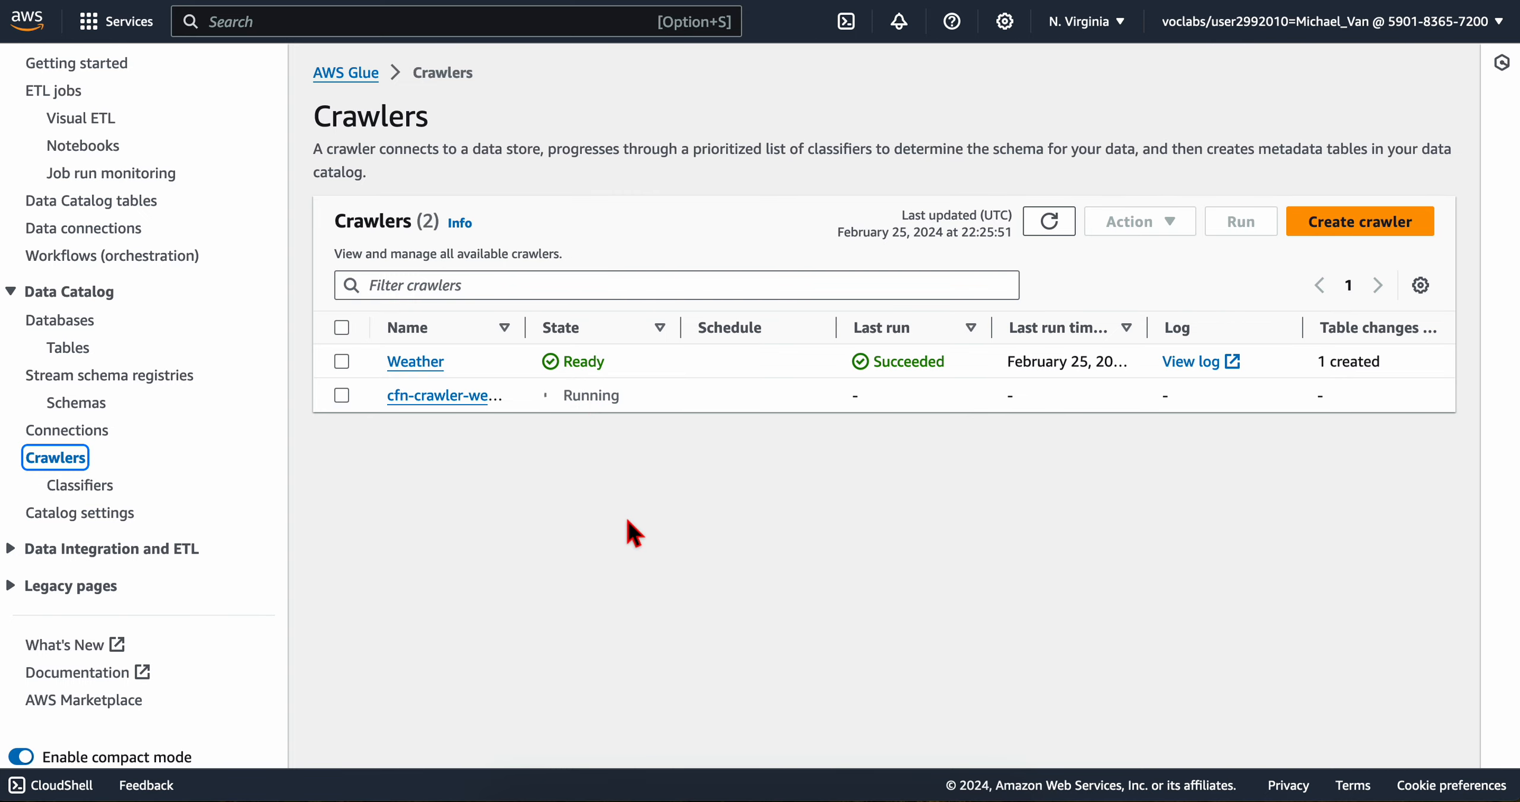
pyautogui.hotkey('ctrl', 'Left')
pyautogui.scroll(-3, 552, 589)
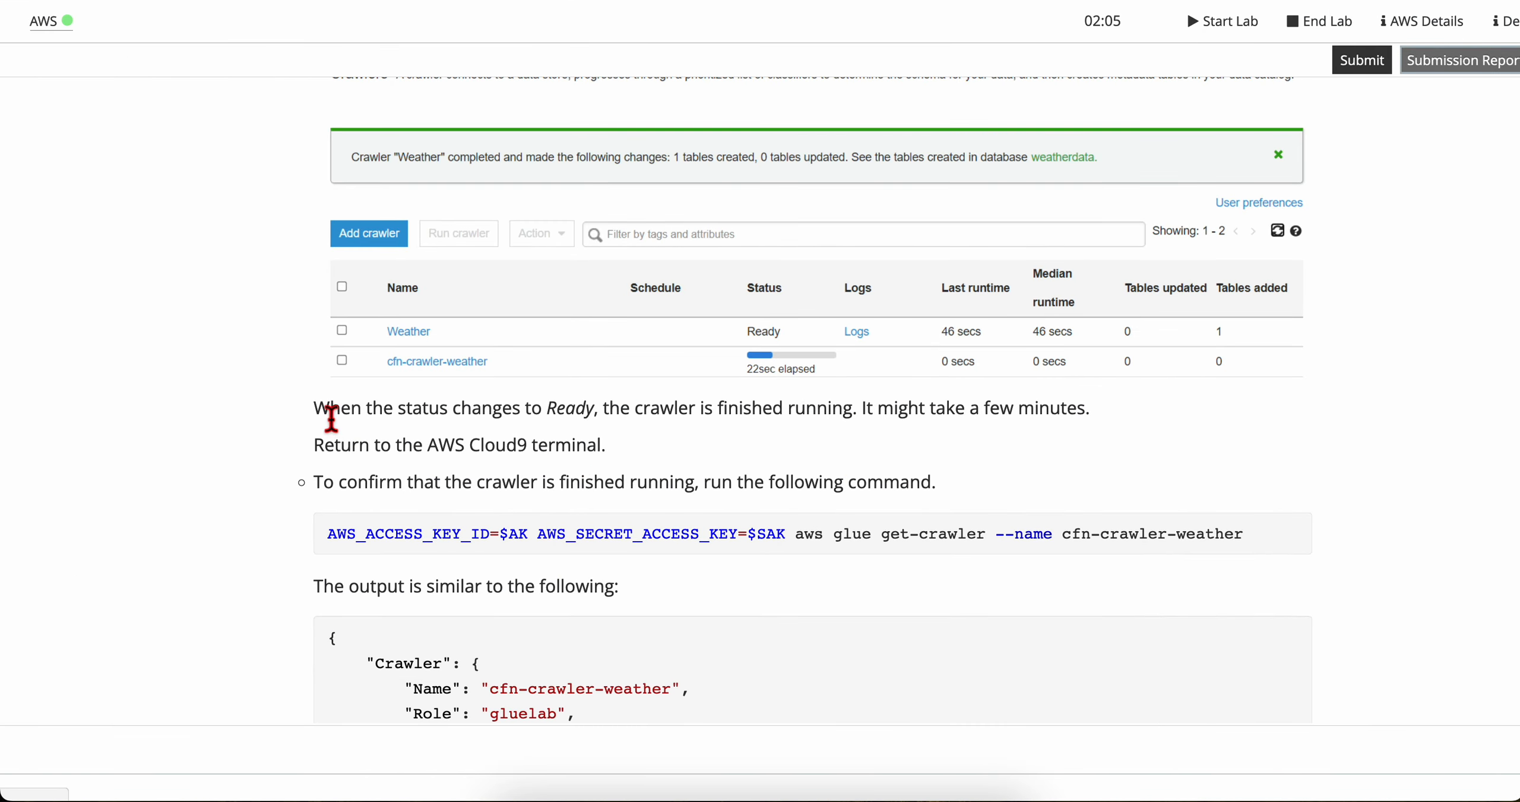
pyautogui.moveTo(607, 415); pyautogui.dragTo(1106, 401)
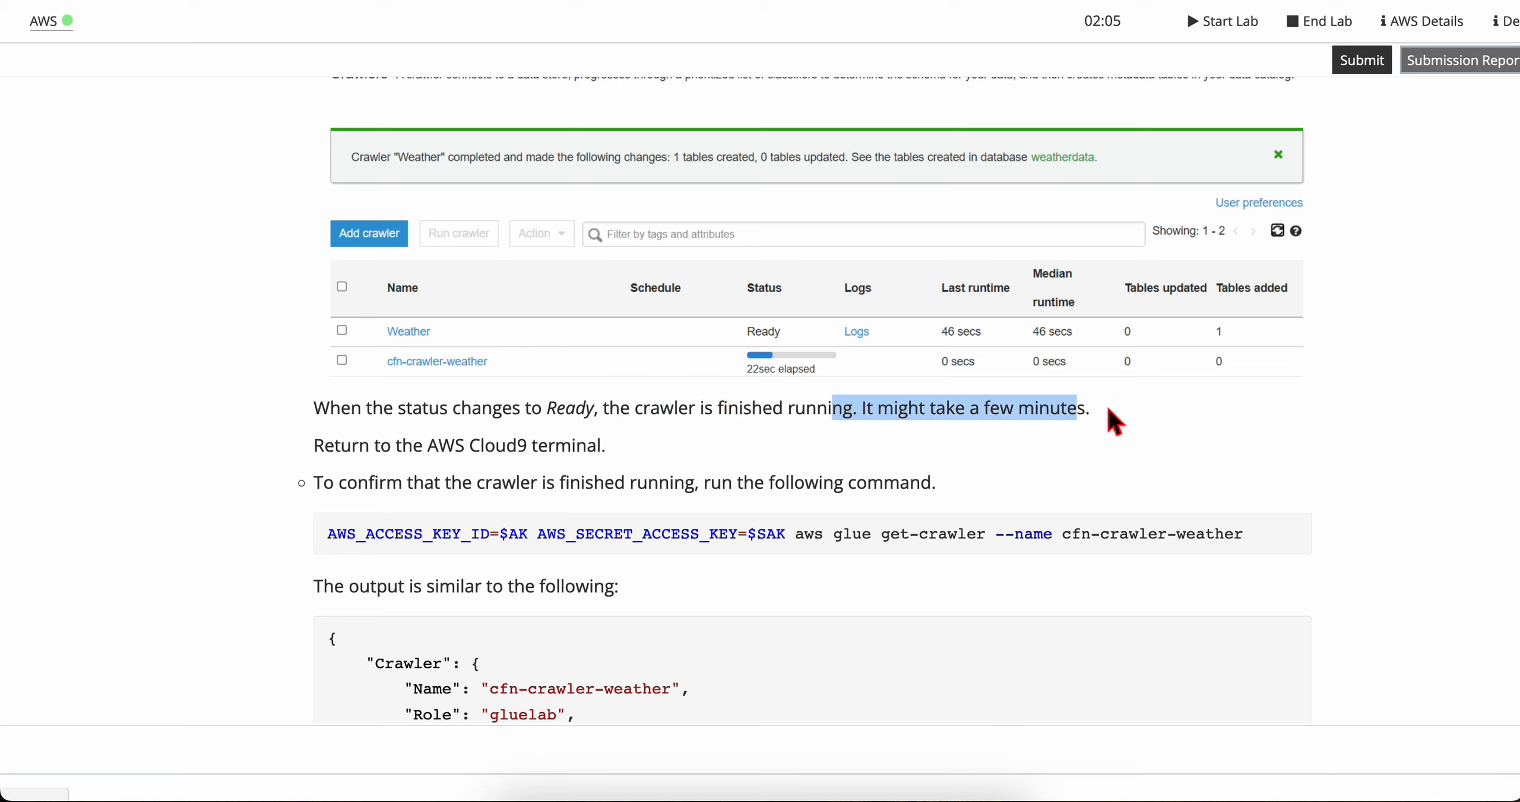
pyautogui.click(1109, 400)
pyautogui.moveTo(314, 446); pyautogui.dragTo(389, 453)
pyautogui.click(641, 444)
pyautogui.click(389, 453)
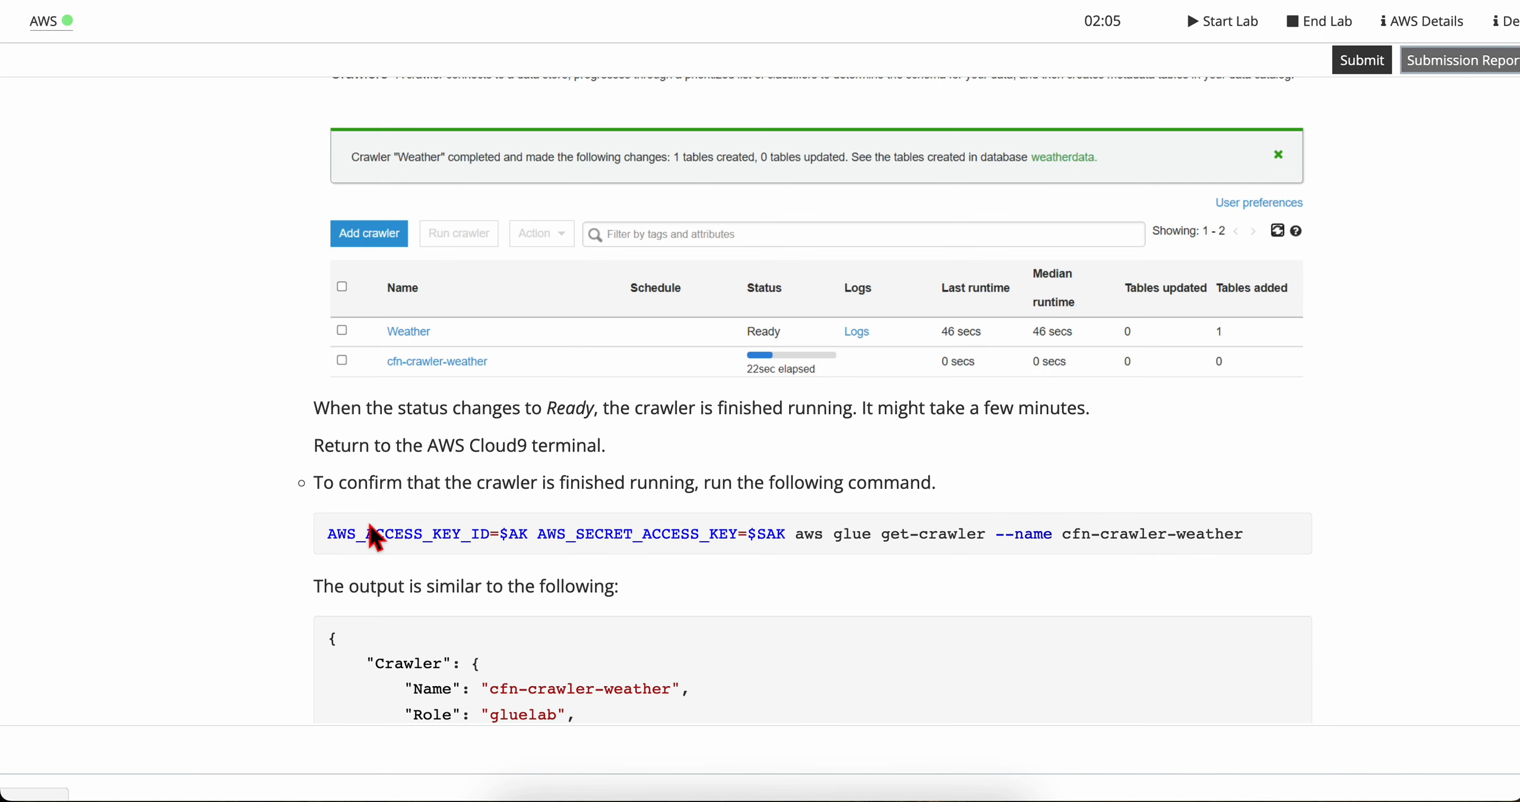
# Step: Run AWS_ACCESS_KEY_ID=$AK AWS_SECRET_ACCESS_KEY=$SAK aws glue get-crawler --name cfn-crawler-weather in the Cloud9 terminal to check whether the crawler has finished
pyautogui.scroll(-2, 368, 529)
pyautogui.tripleClick(442, 410)
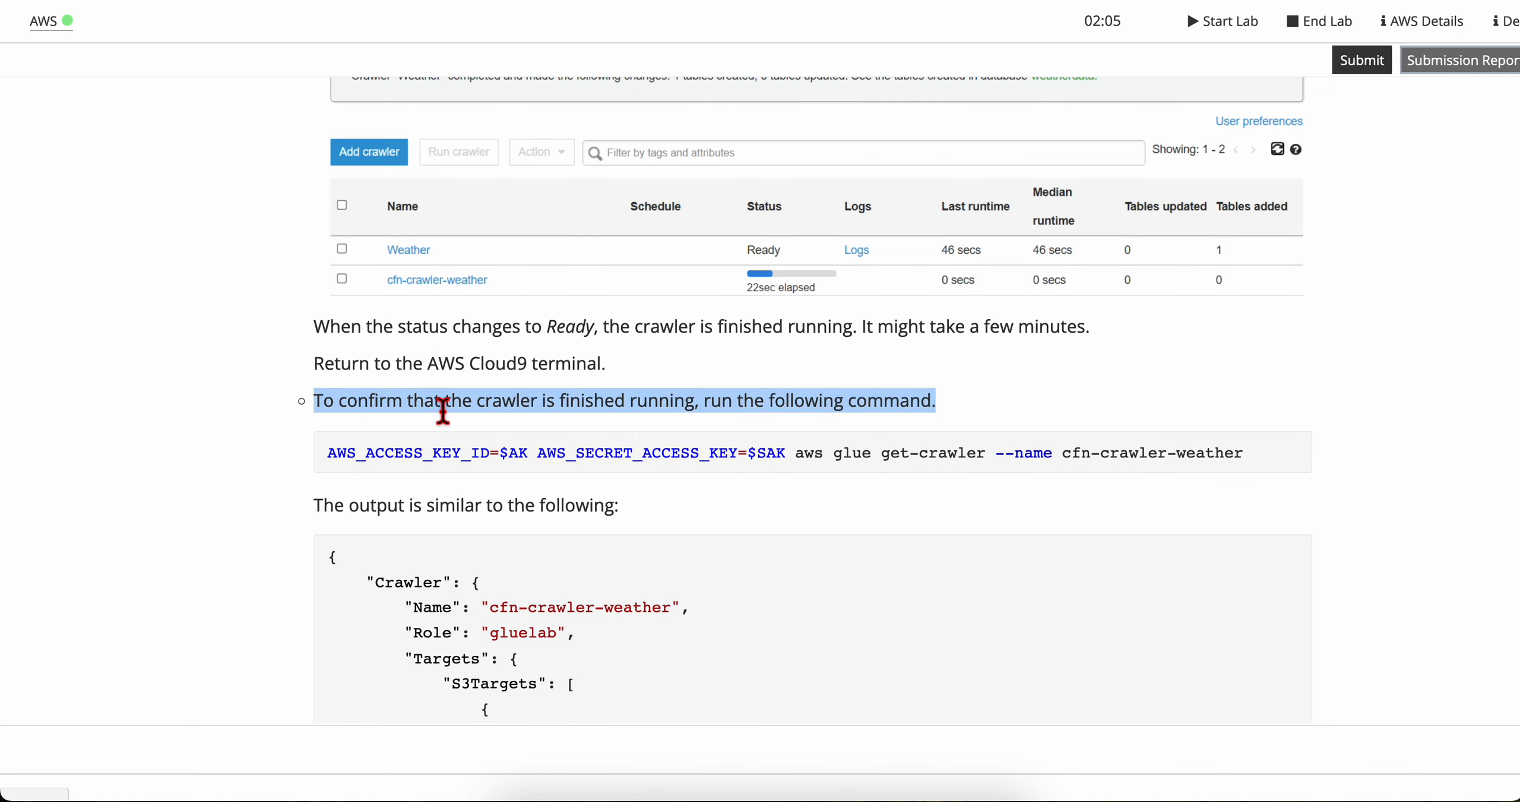
pyautogui.click(556, 452)
pyautogui.moveTo(514, 470); pyautogui.dragTo(487, 463)
pyautogui.click(1010, 1)
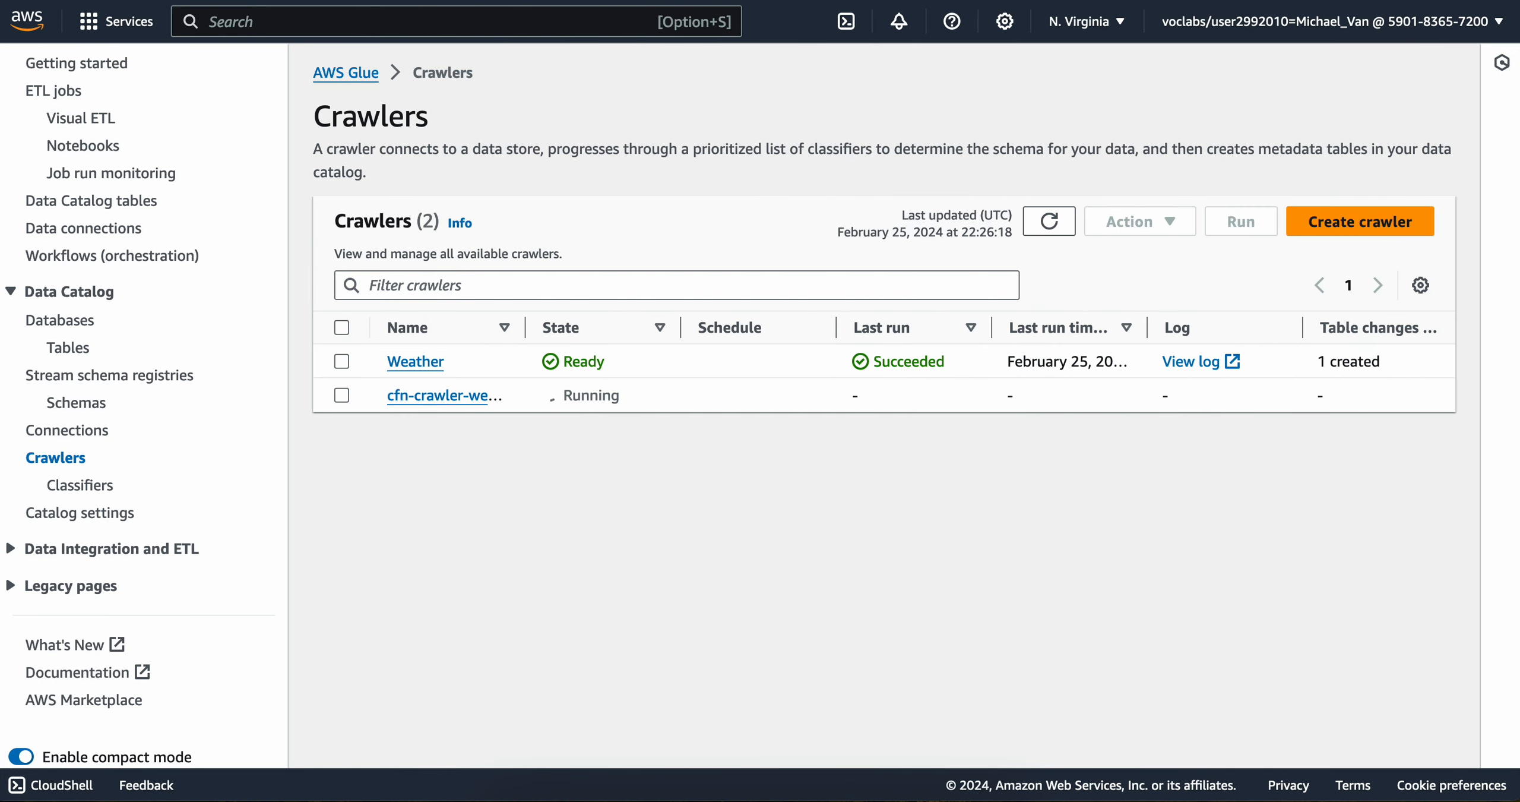
pyautogui.hotkey('ctrl', 'Tab')
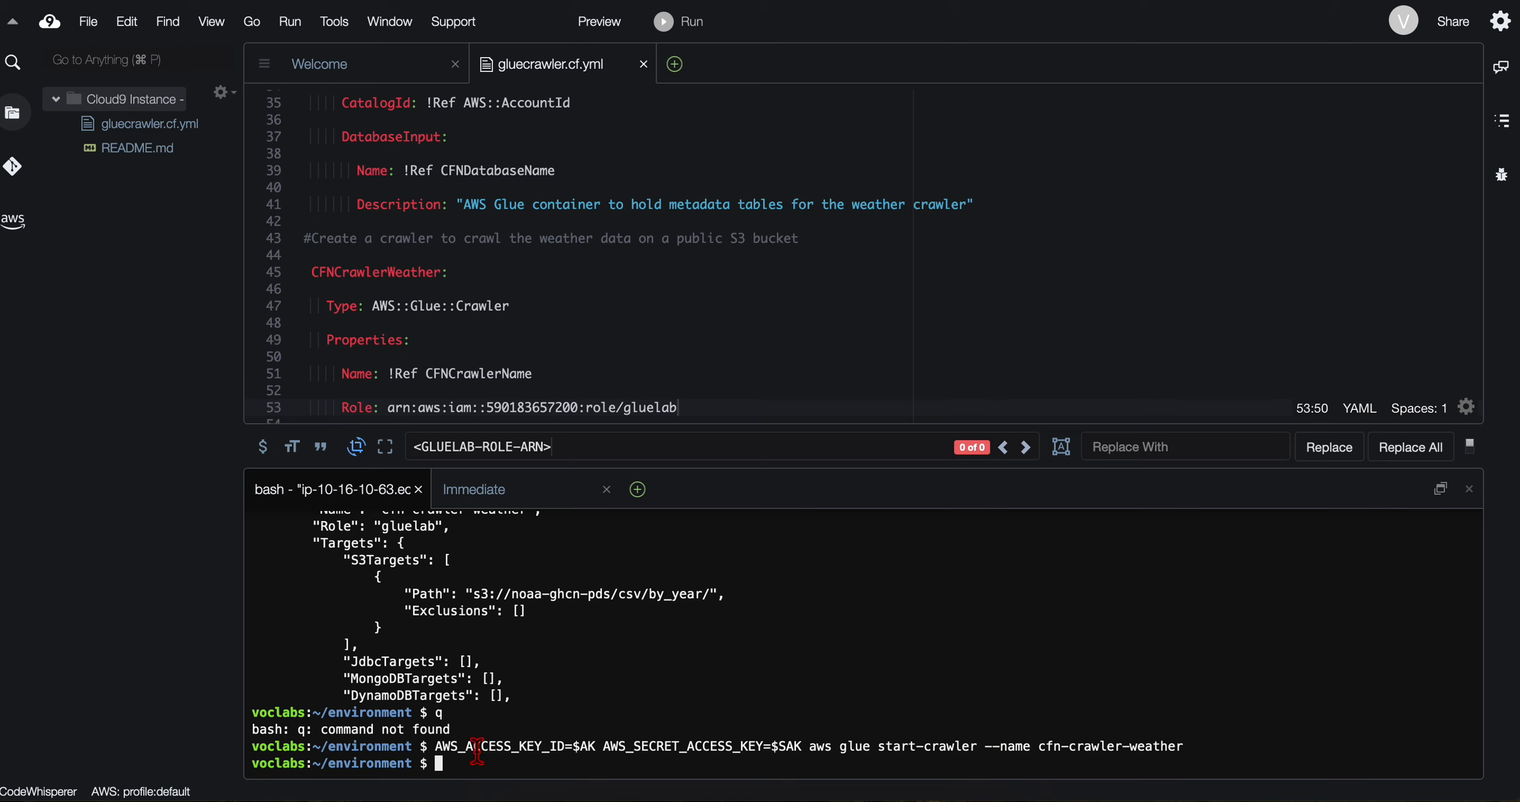
pyautogui.press('Up')
pyautogui.press('Up')
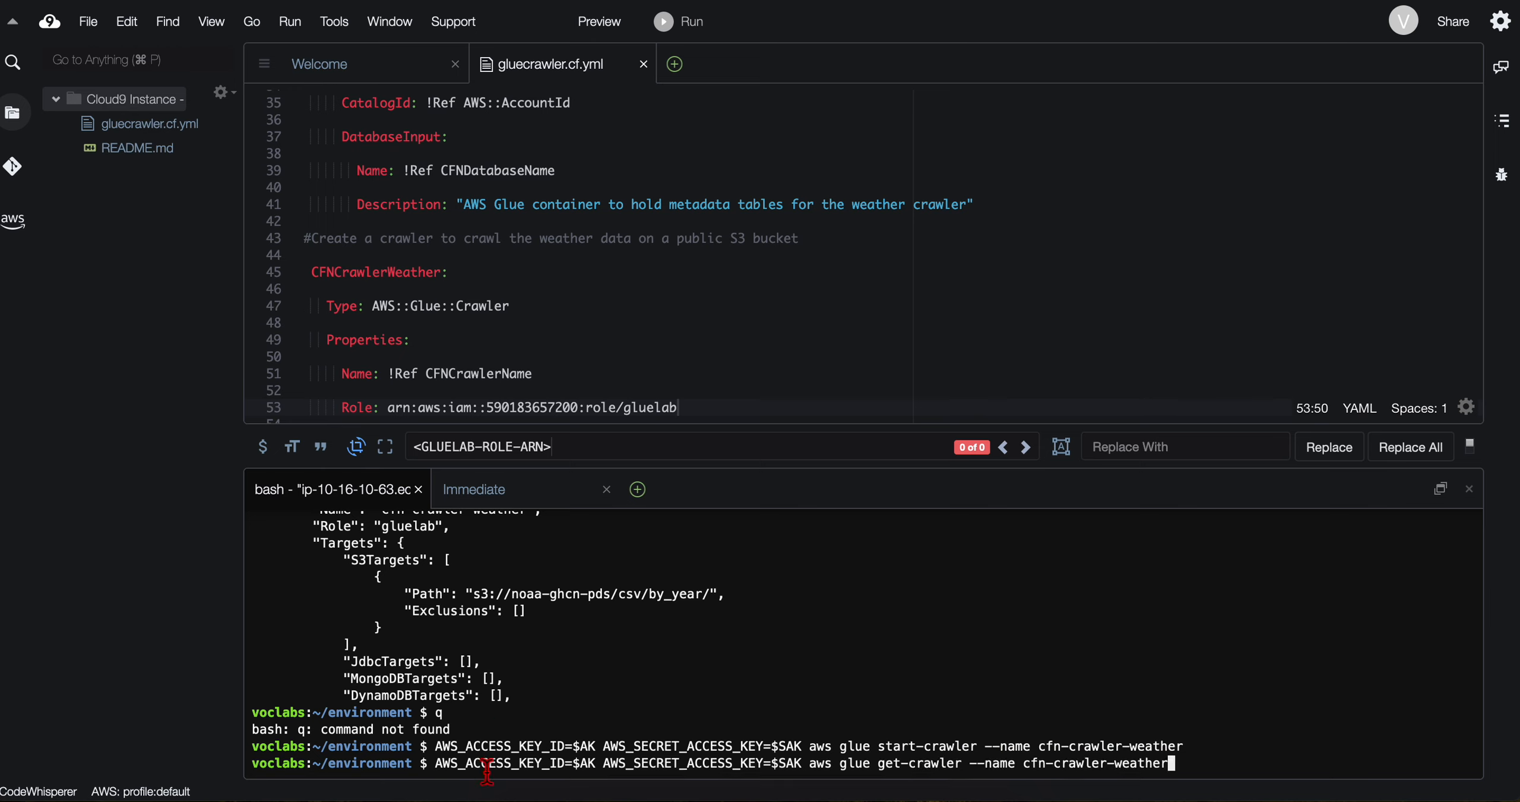
pyautogui.press('Return')
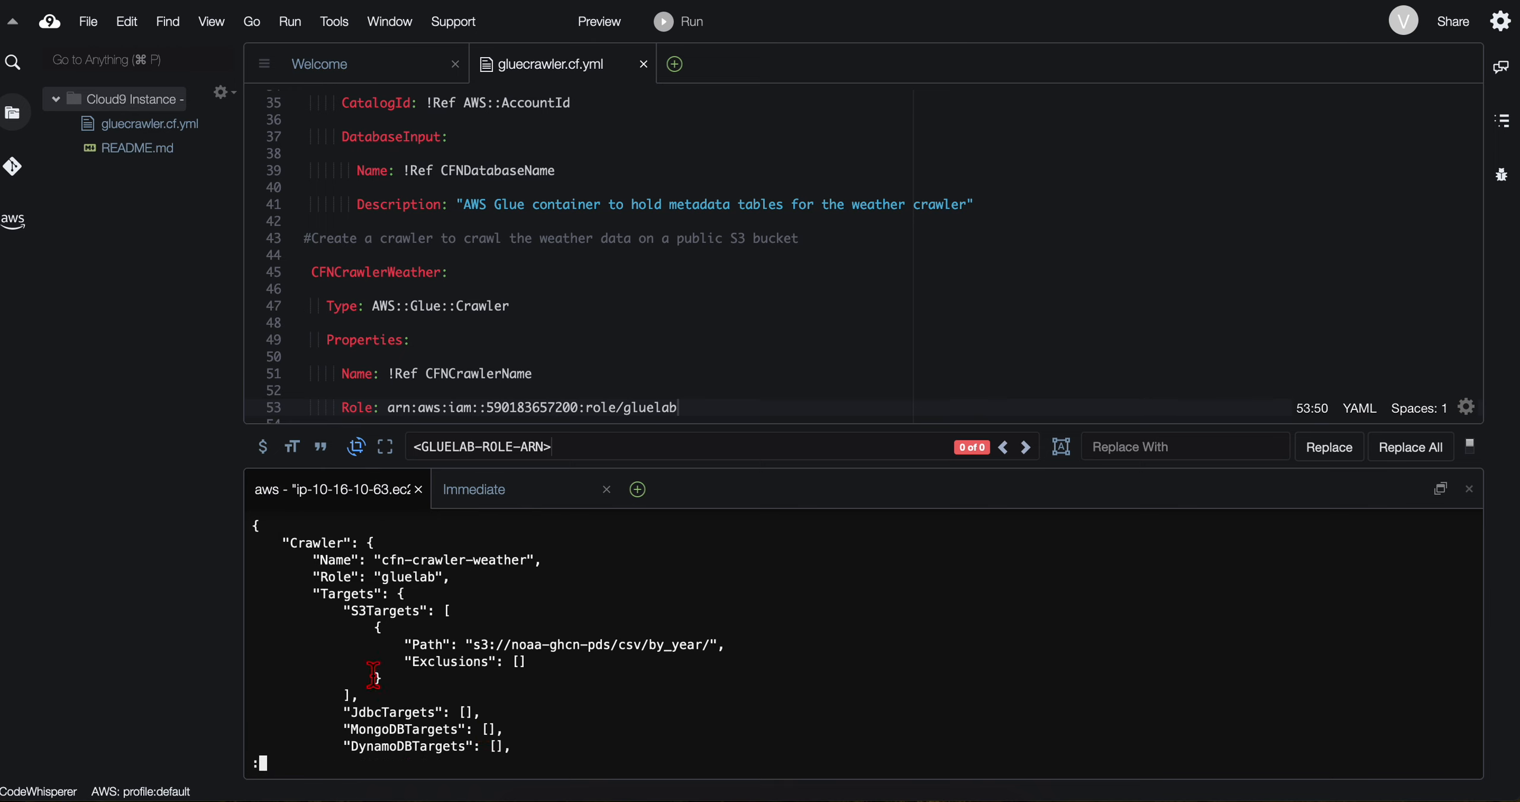
# Step: Compare the get-crawler output with the lab's expected output, and read the note about the LastCrawl section and its status
pyautogui.scroll(-10, 373, 675)
pyautogui.scroll(10, 373, 676)
pyautogui.hotkey('ctrl', 'Left')
pyautogui.scroll(-6, 265, 546)
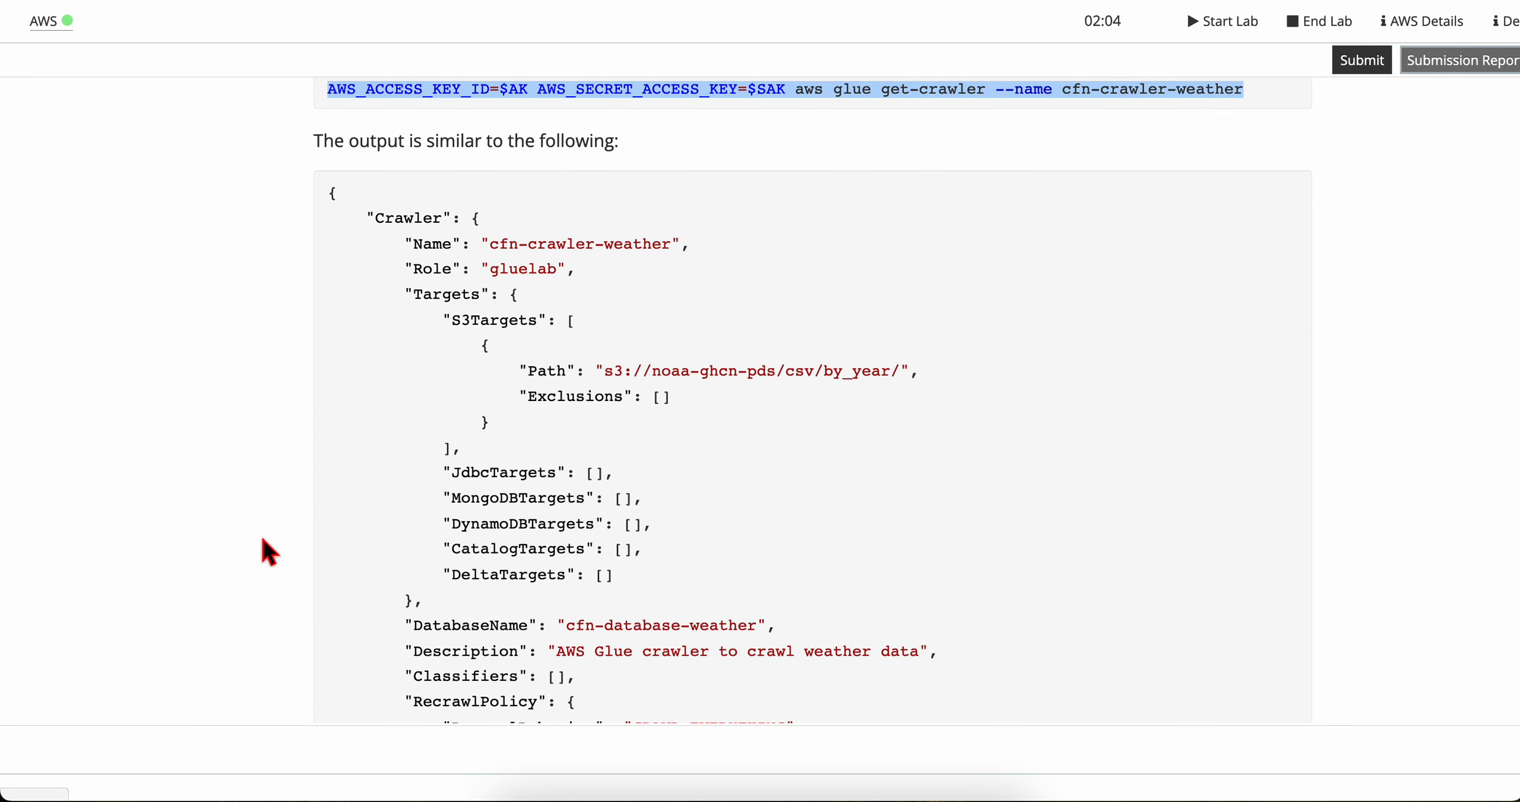
pyautogui.scroll(2, 390, 176)
pyautogui.moveTo(361, 195); pyautogui.dragTo(578, 386)
pyautogui.click(577, 425)
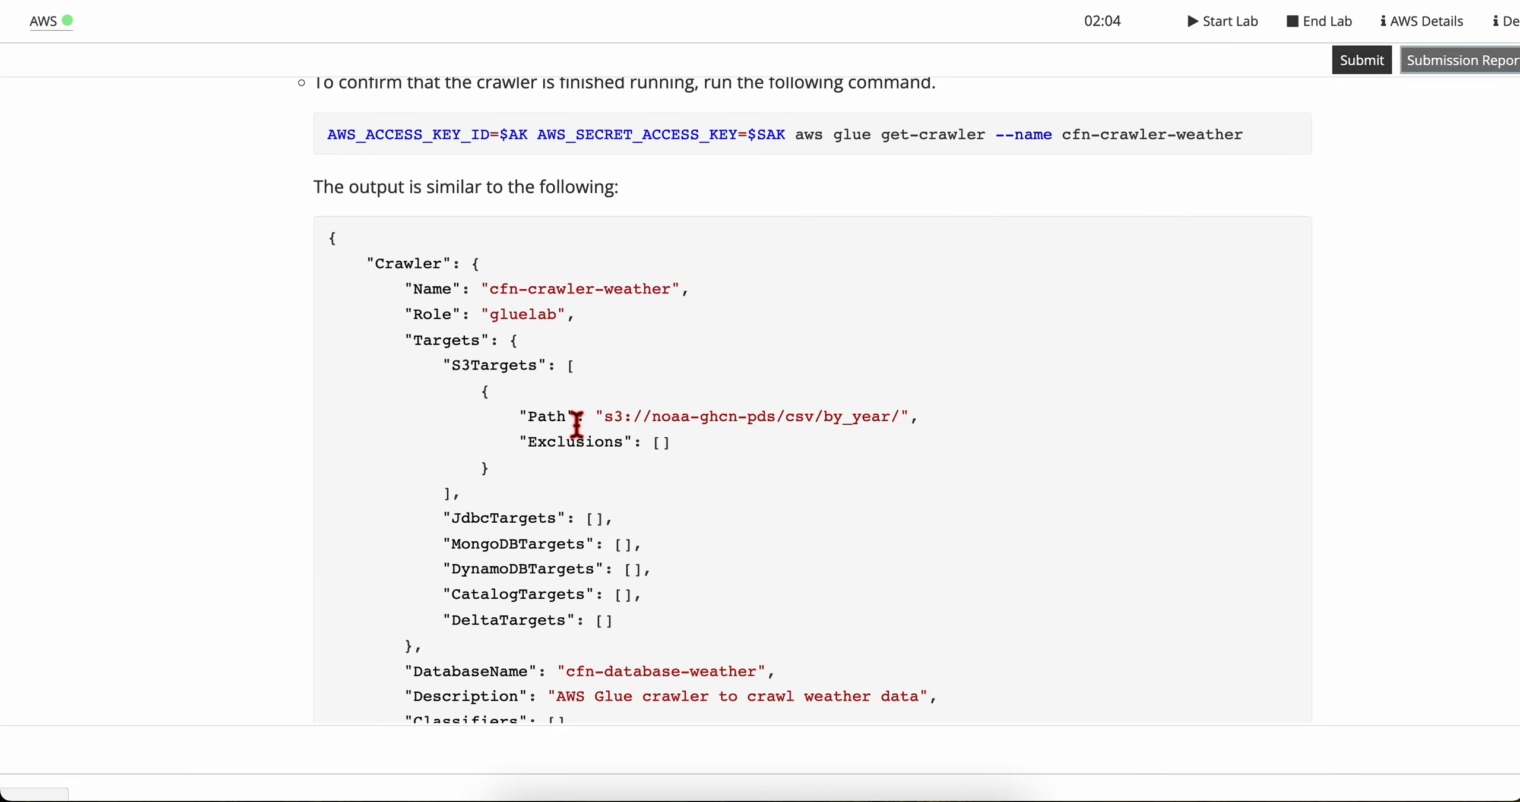
pyautogui.scroll(-10, 492, 486)
pyautogui.scroll(7, 492, 393)
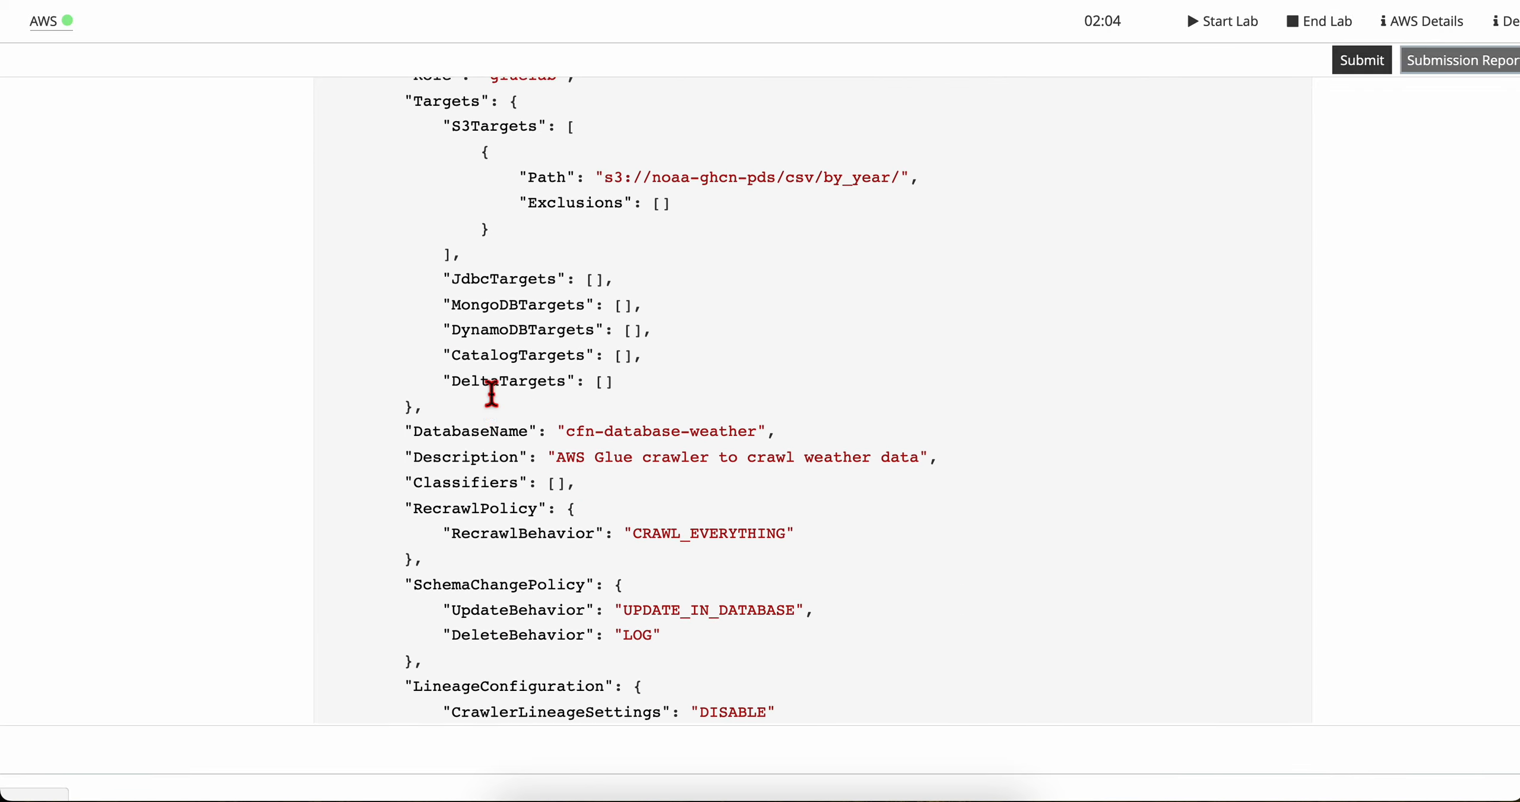
pyautogui.scroll(3, 492, 394)
pyautogui.scroll(-10, 492, 393)
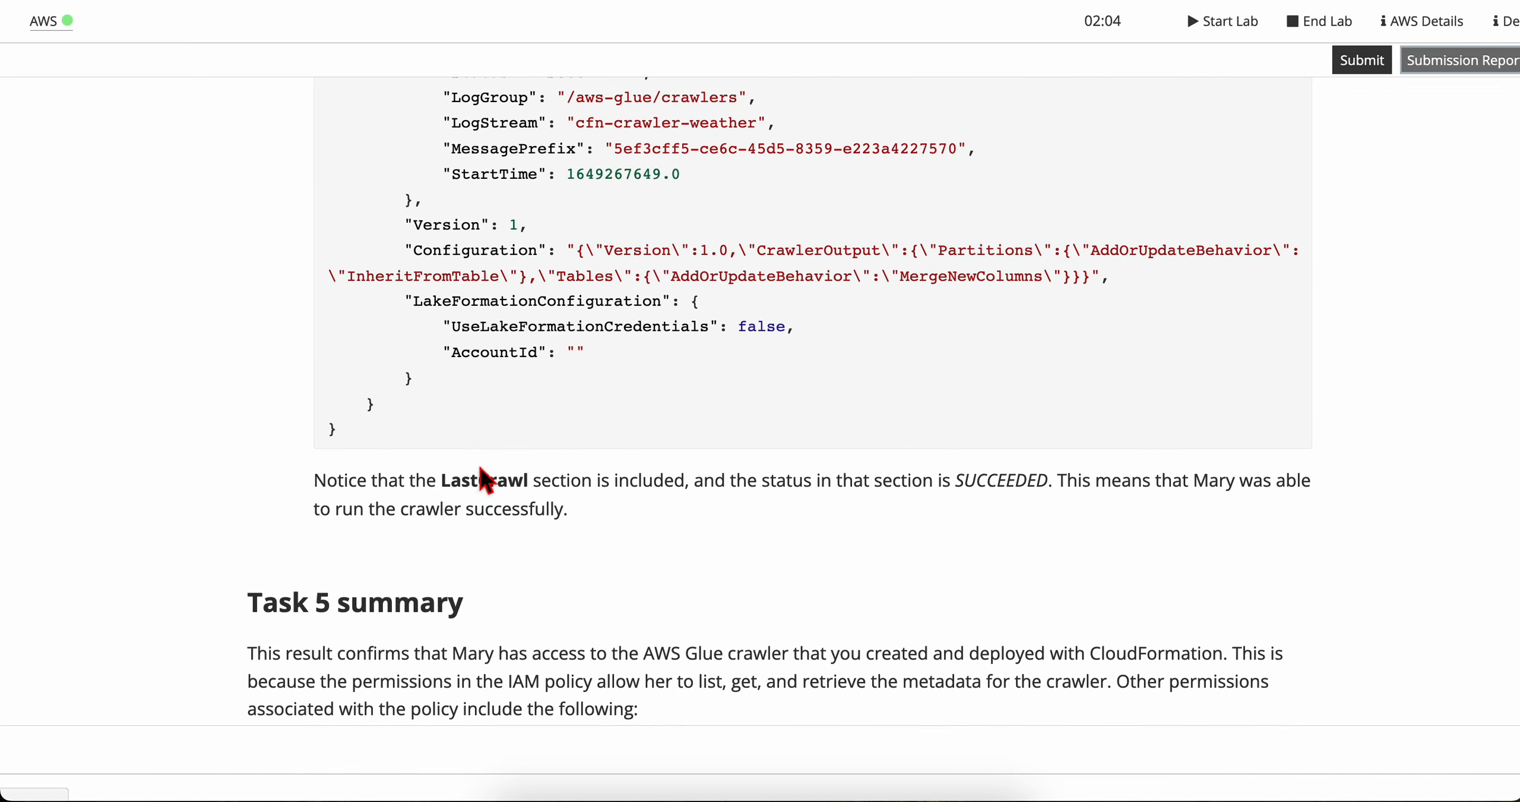
pyautogui.scroll(-3, 482, 475)
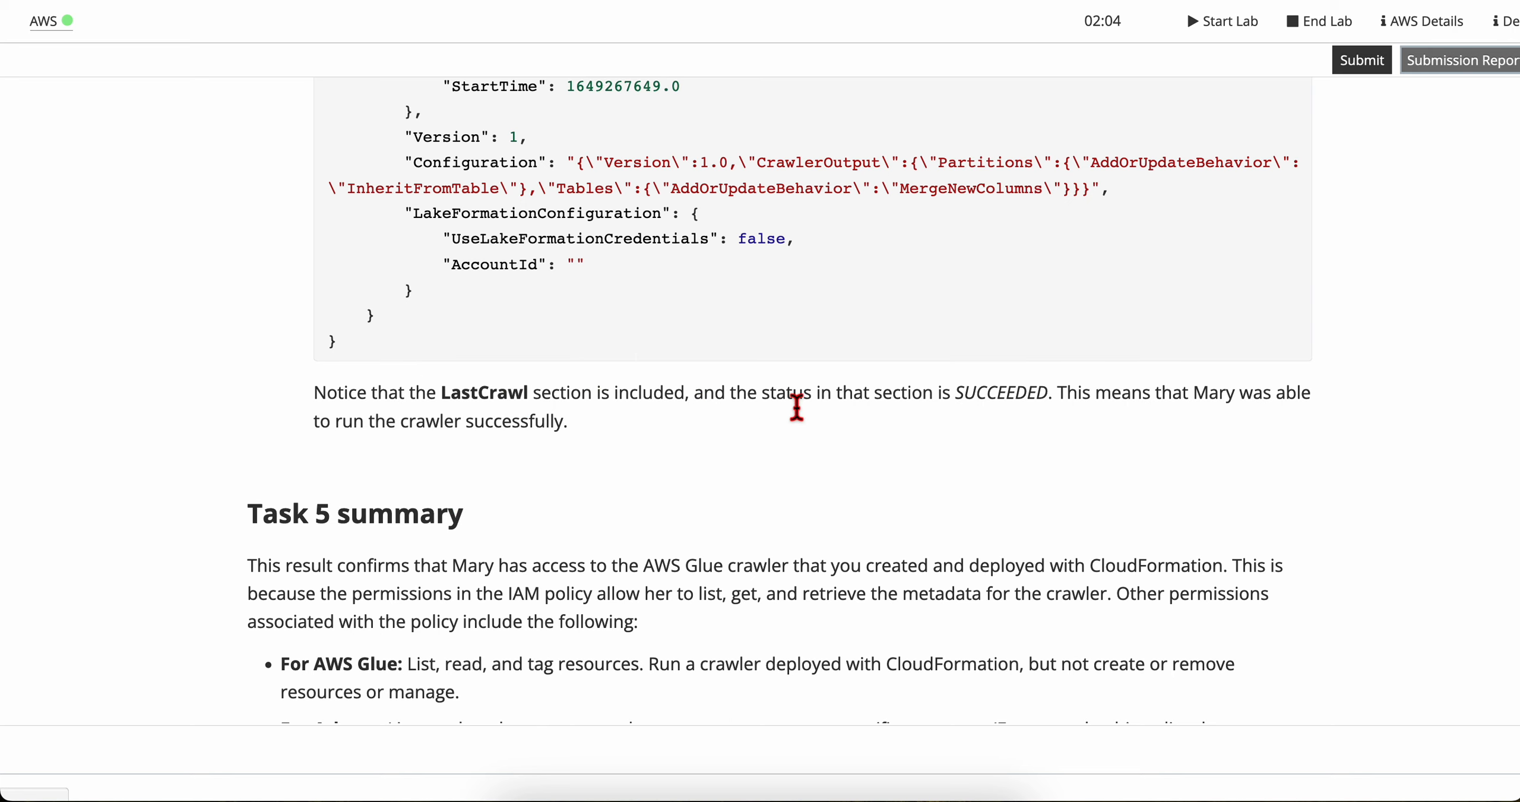
pyautogui.scroll(1, 796, 409)
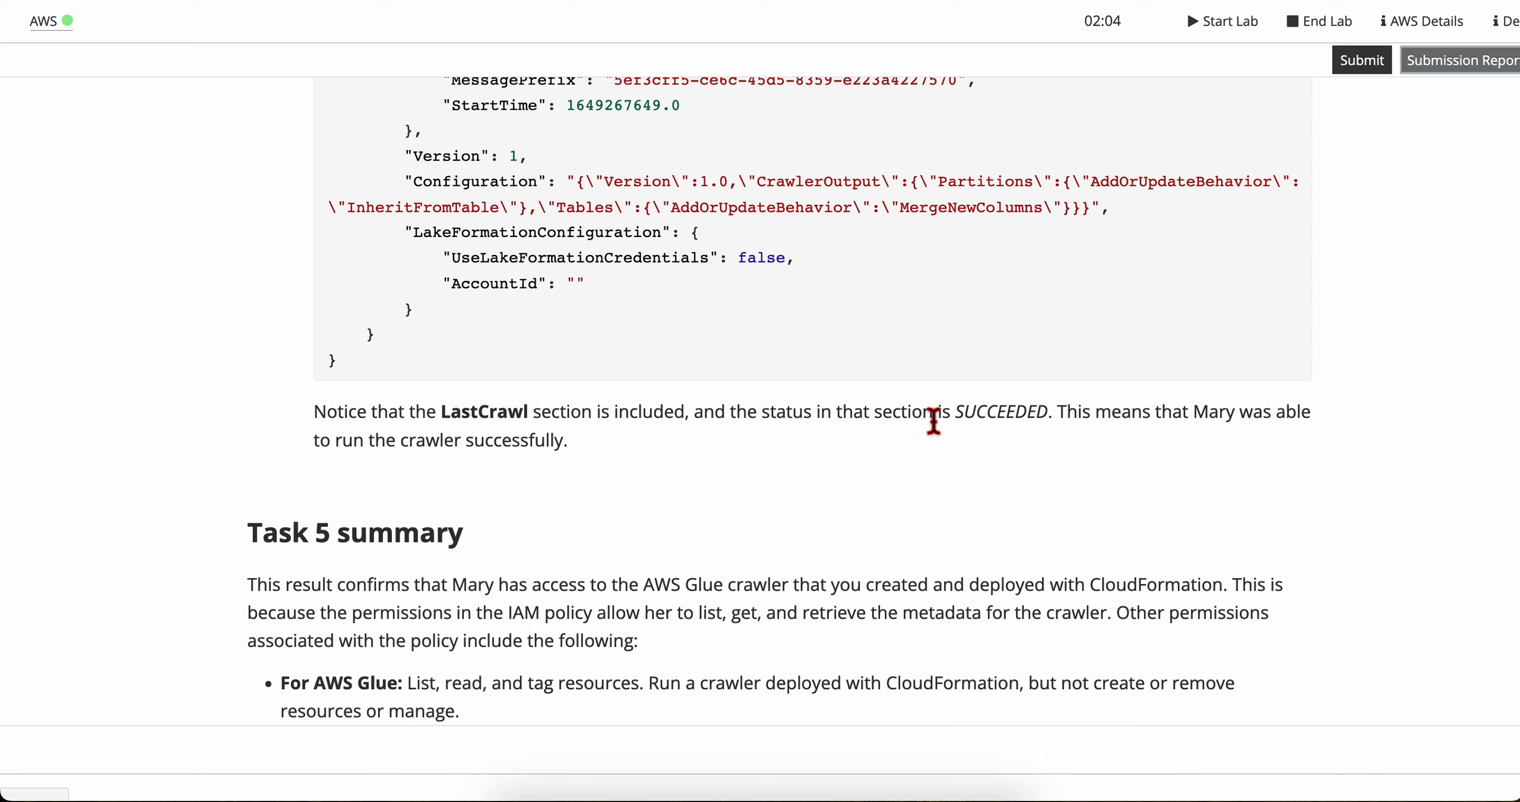
pyautogui.moveTo(1060, 419); pyautogui.dragTo(567, 445)
pyautogui.click(656, 481)
# Step: Examine the get-crawler output in the Cloud9 terminal, enlarging the terminal pane upward so more of it fits
pyautogui.hotkey('ctrl', 'Right')
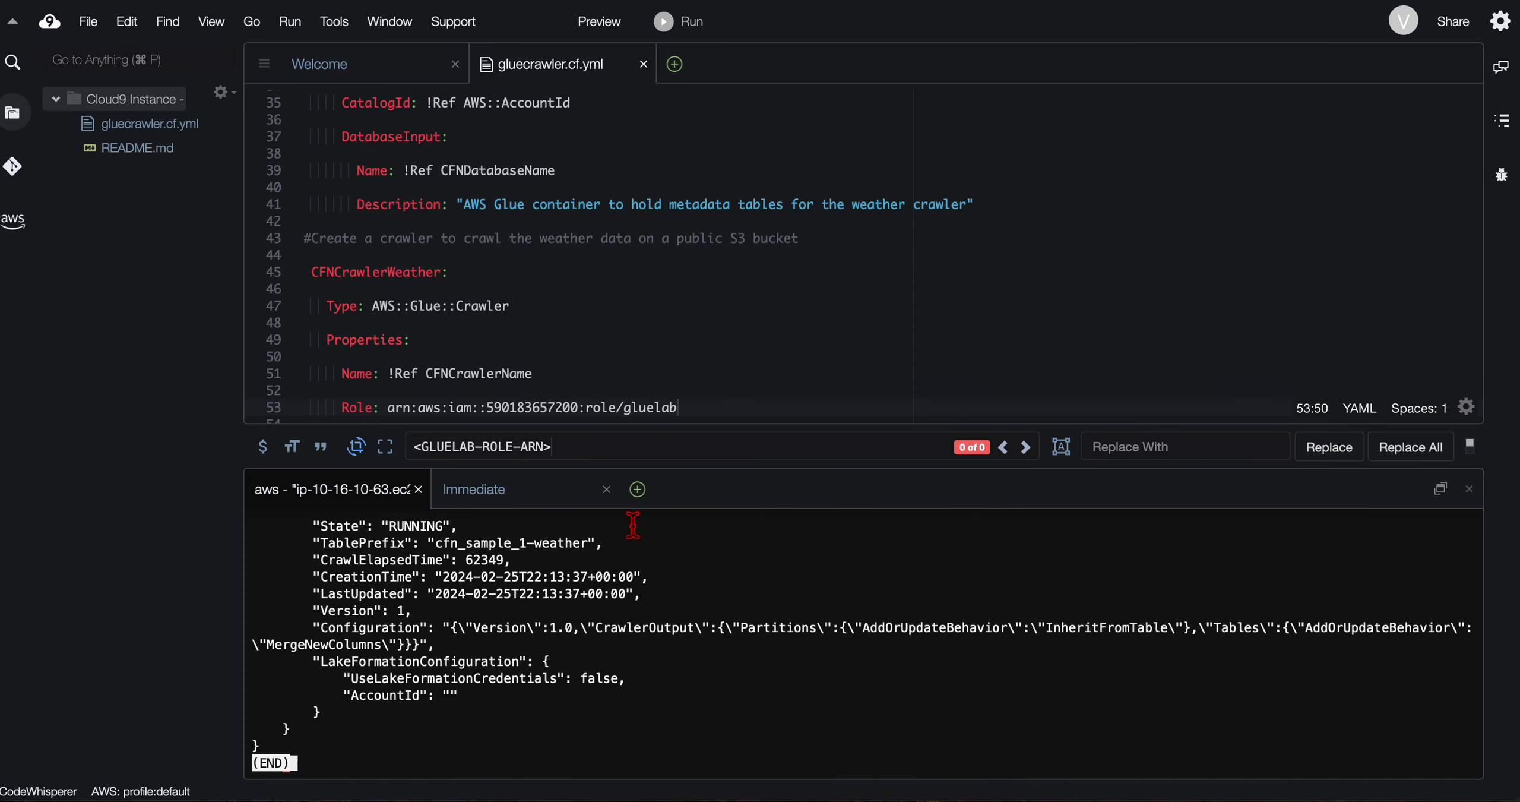
pyautogui.scroll(10, 601, 586)
pyautogui.scroll(-10, 579, 677)
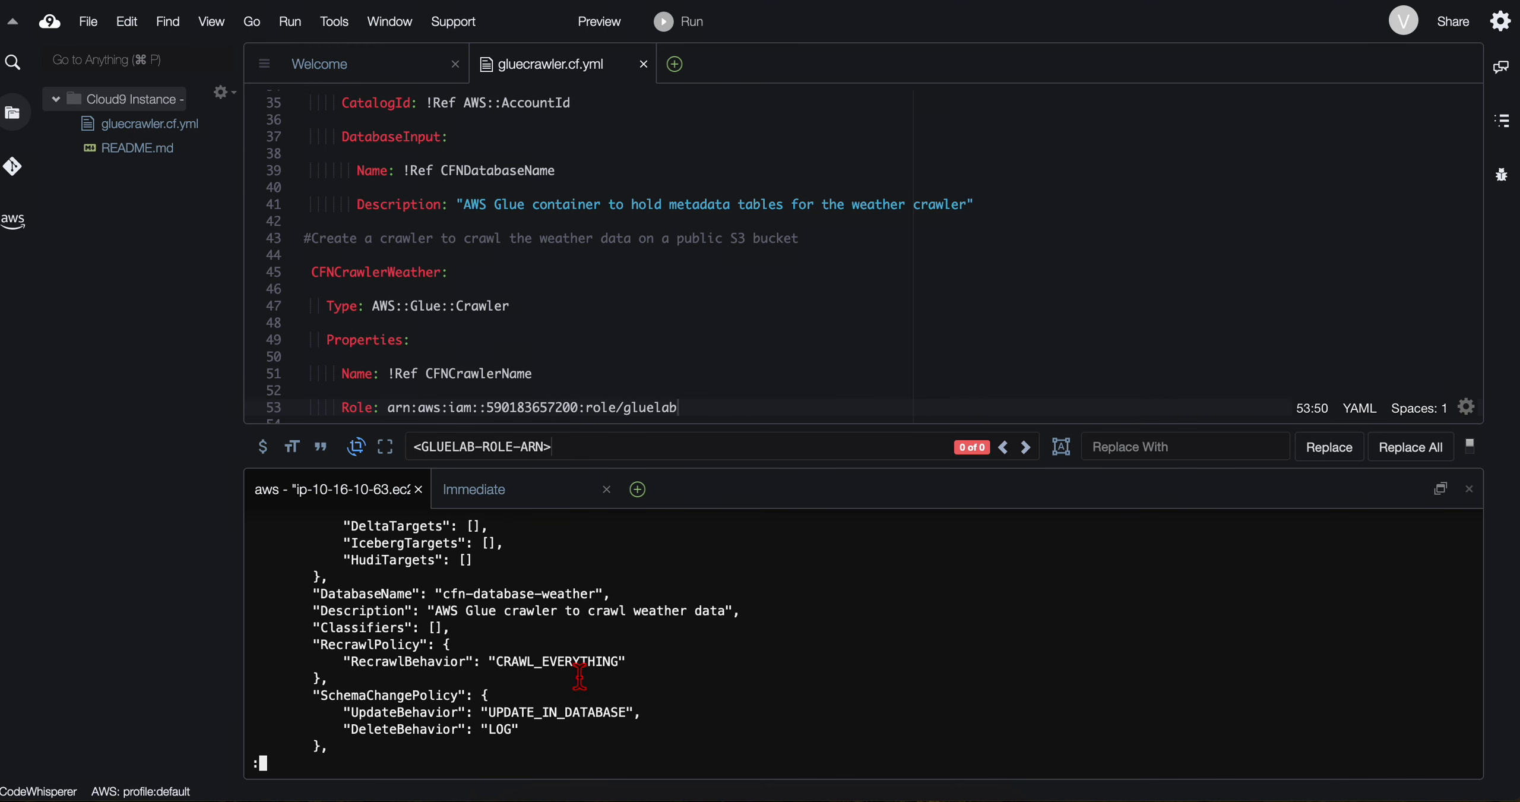
pyautogui.scroll(10, 579, 677)
pyautogui.scroll(-10, 579, 677)
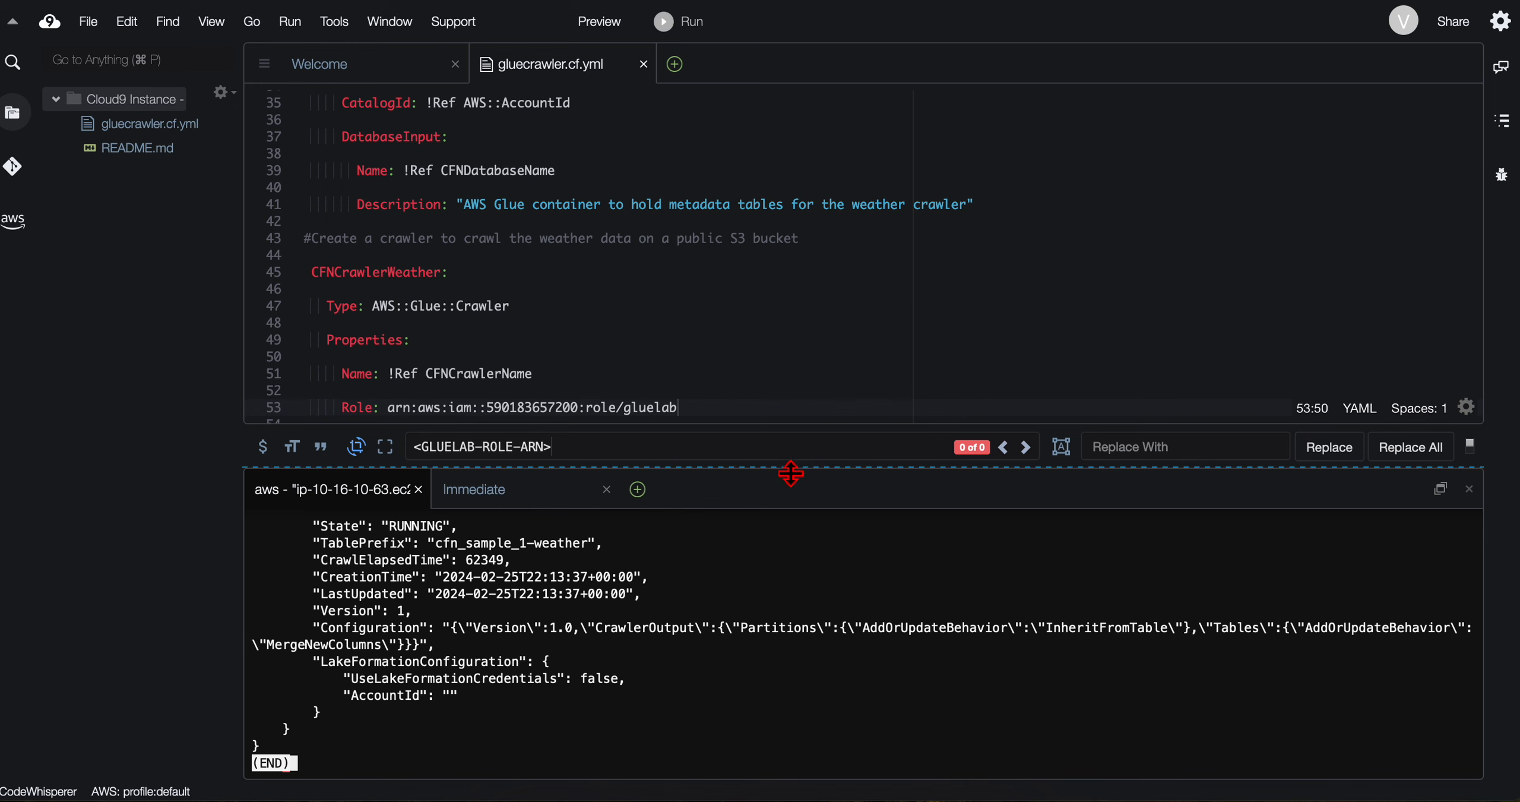
pyautogui.moveTo(791, 474); pyautogui.dragTo(798, 163)
pyautogui.scroll(10, 618, 488)
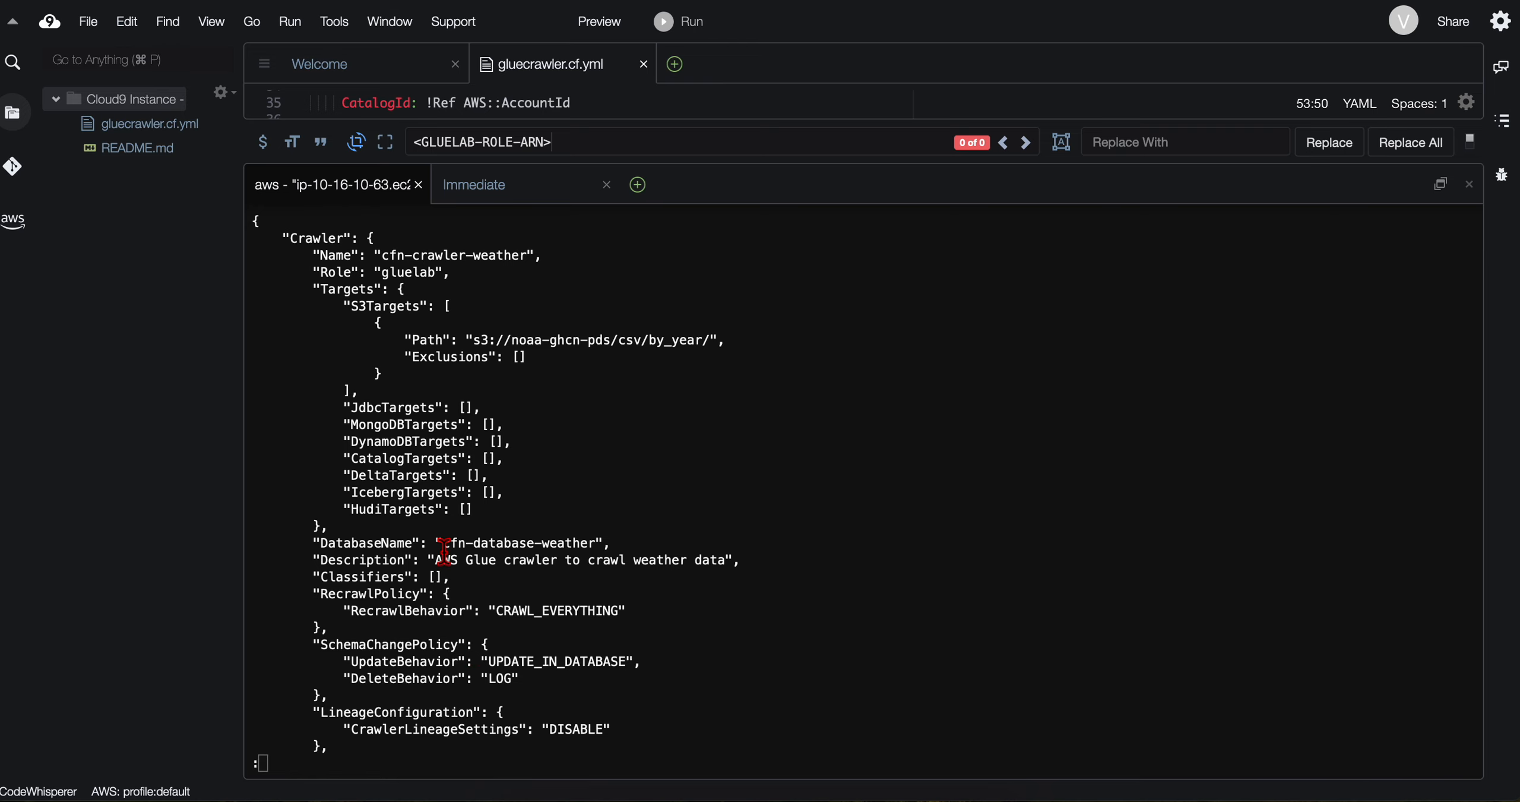
# Step: Page to the end of the get-crawler output, and check the cfn-crawler-weather state against the Crawlers list in the Glue console
pyautogui.press('space')
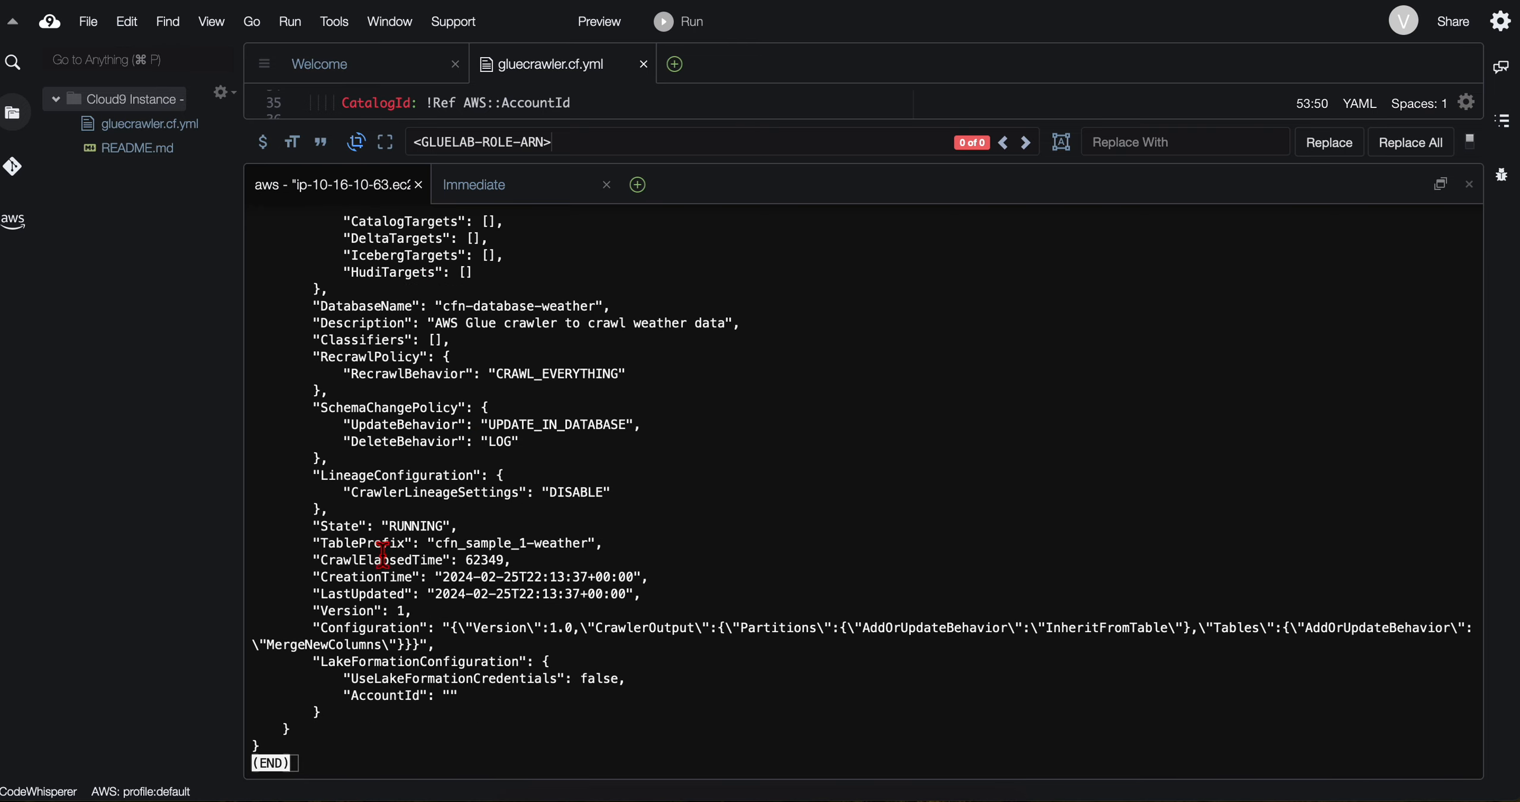
pyautogui.hotkey('ctrl', 'Left')
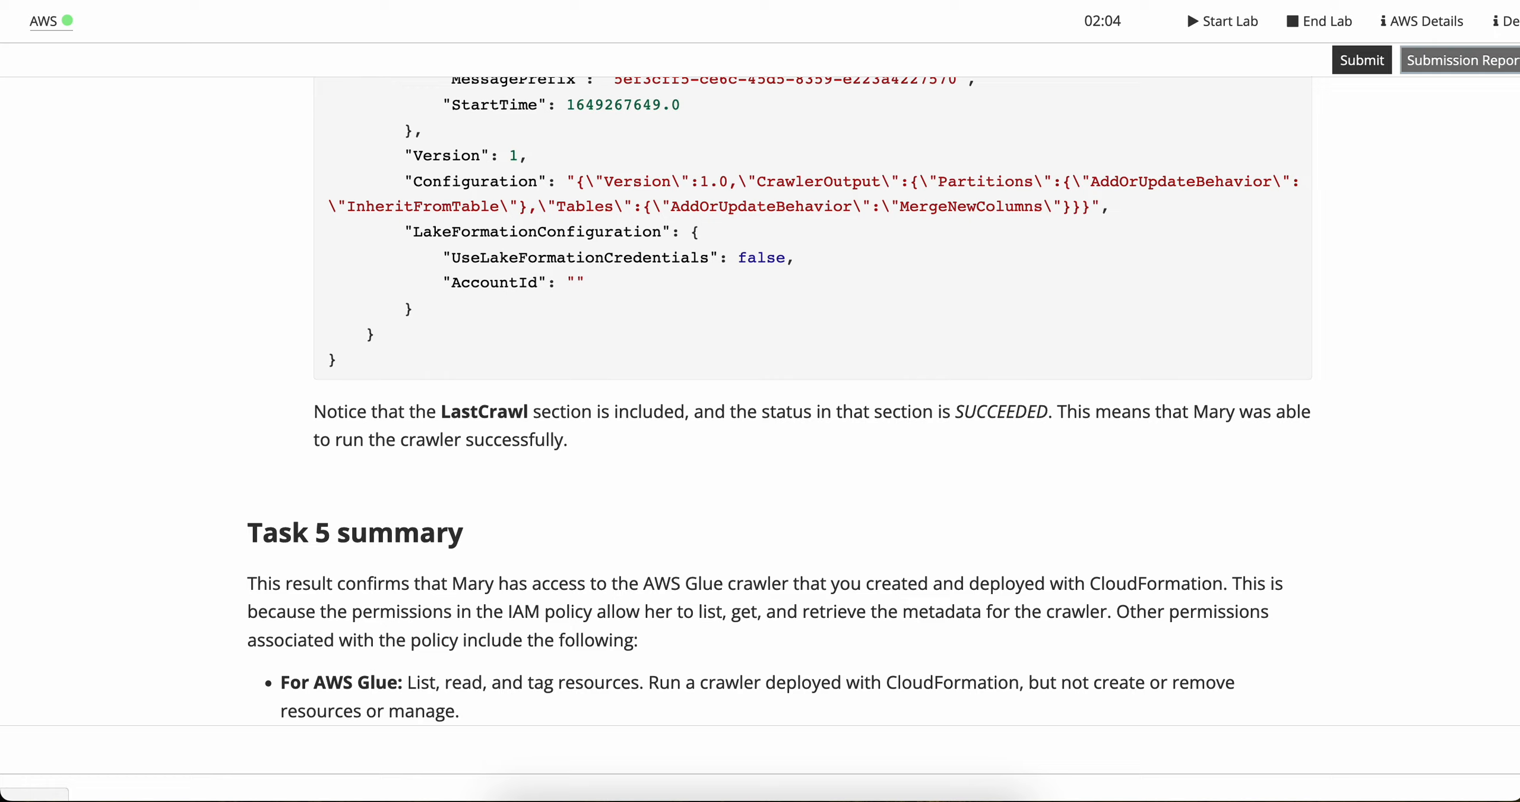
pyautogui.hotkey('ctrl', 'Right')
pyautogui.hotkey('ctrl', 'Right')
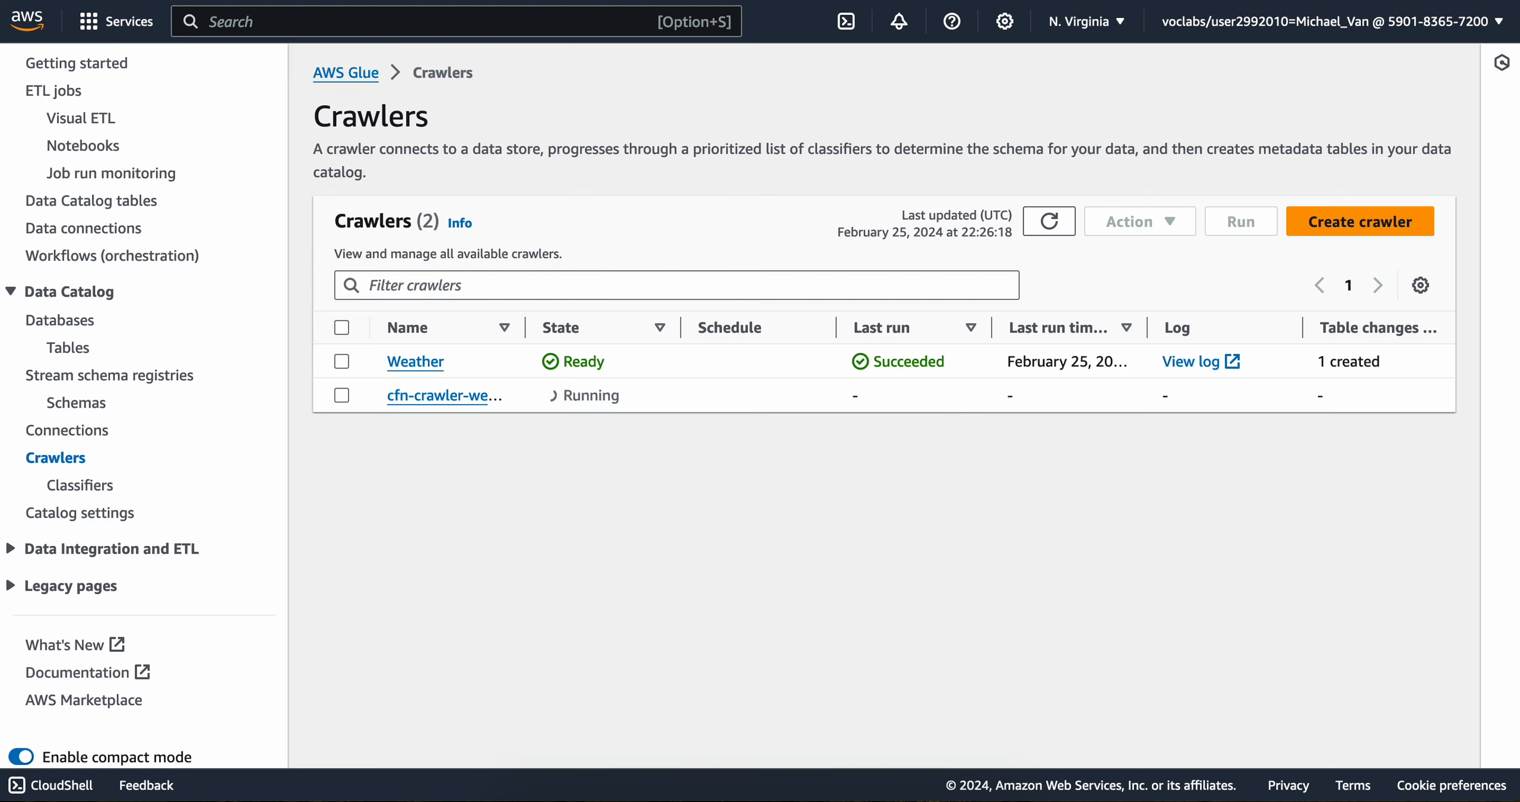
# Step: Return to the lab instructions and read the Task 5 summary, covering the policy's AWS Glue, Athena and Amazon S3 permissions
pyautogui.hotkey('ctrl', 'Left')
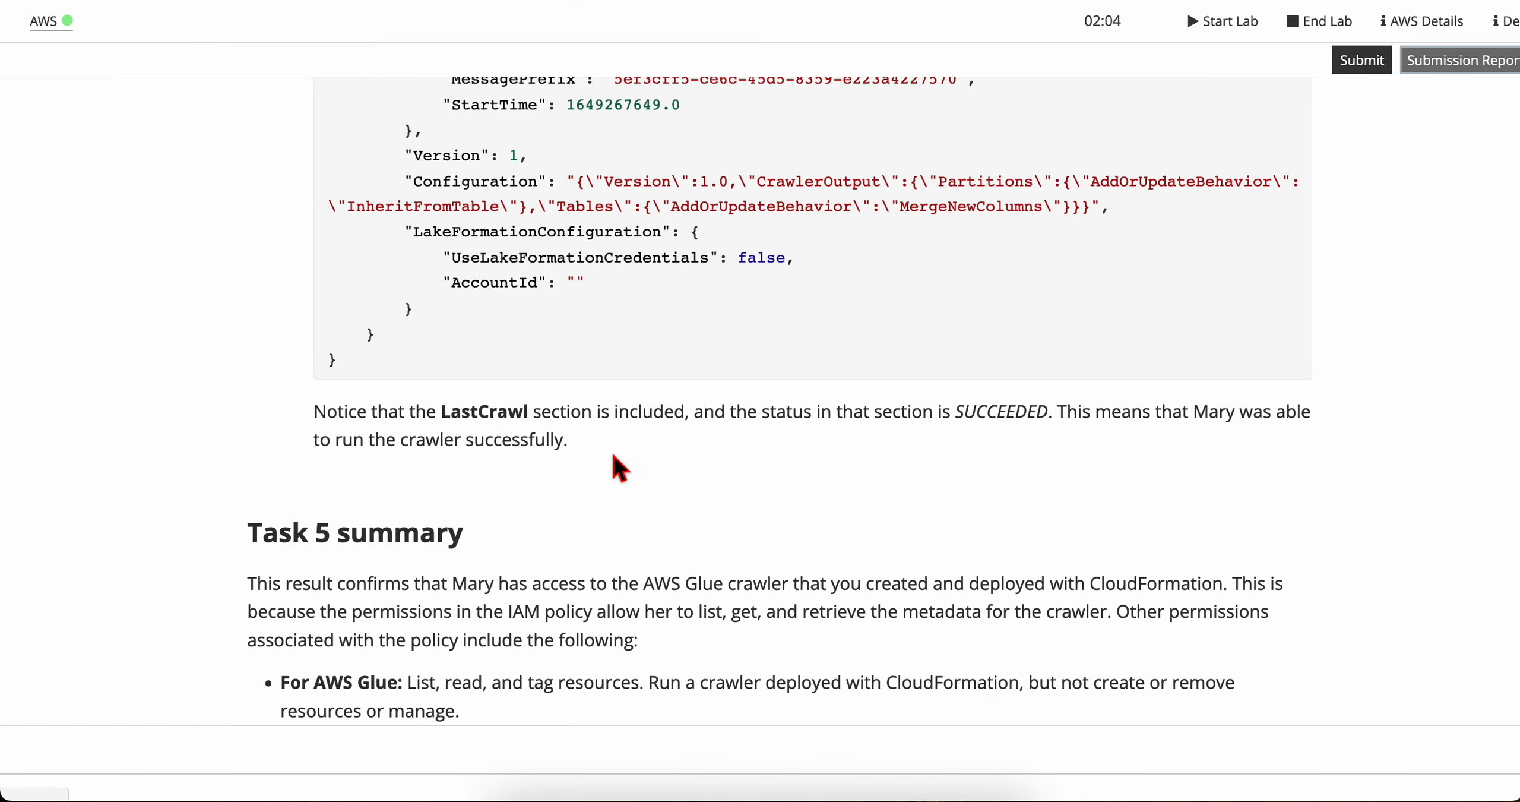
pyautogui.scroll(-6, 469, 534)
pyautogui.scroll(1, 470, 537)
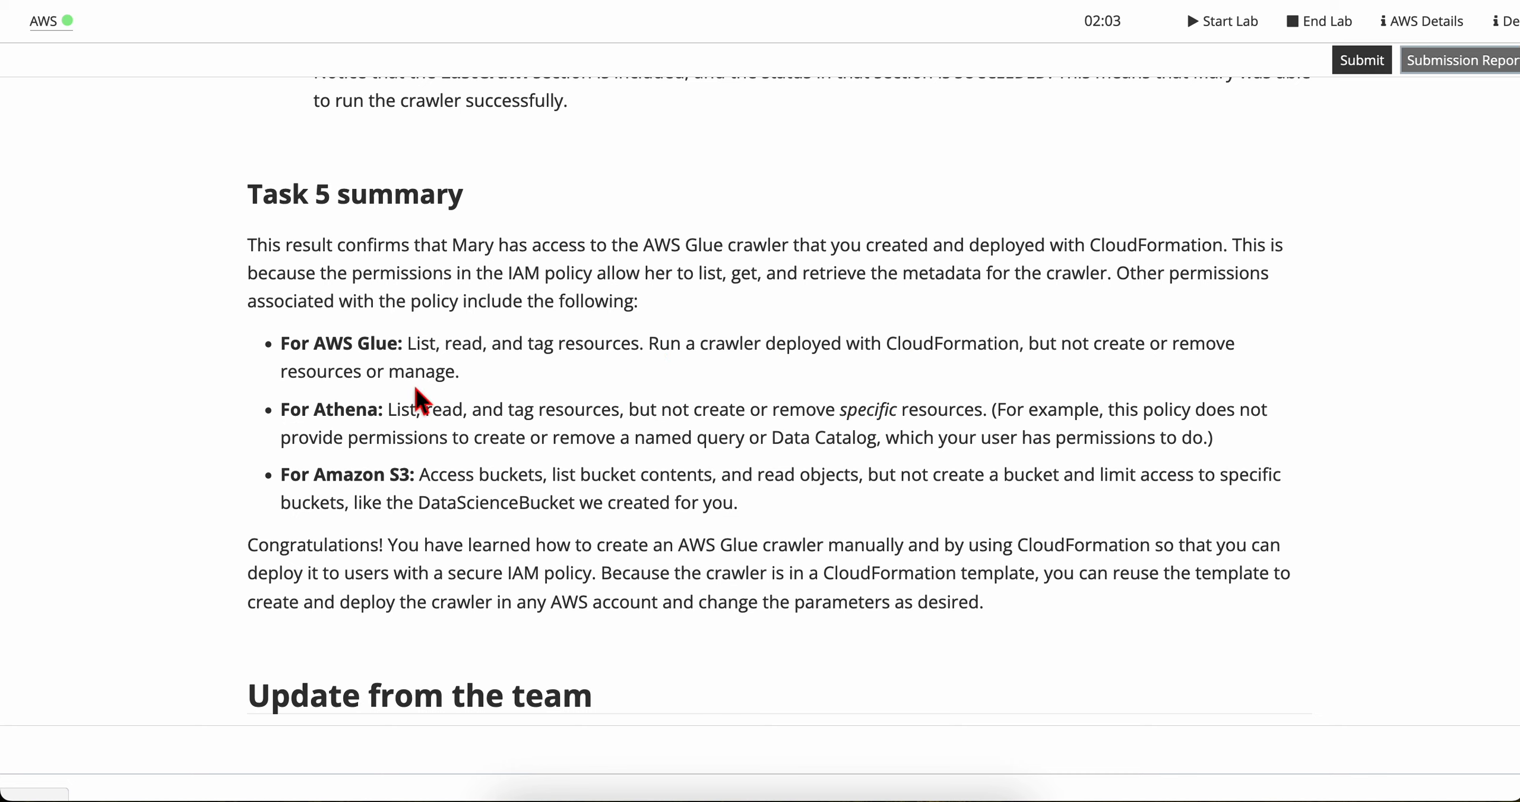
pyautogui.scroll(-2, 415, 389)
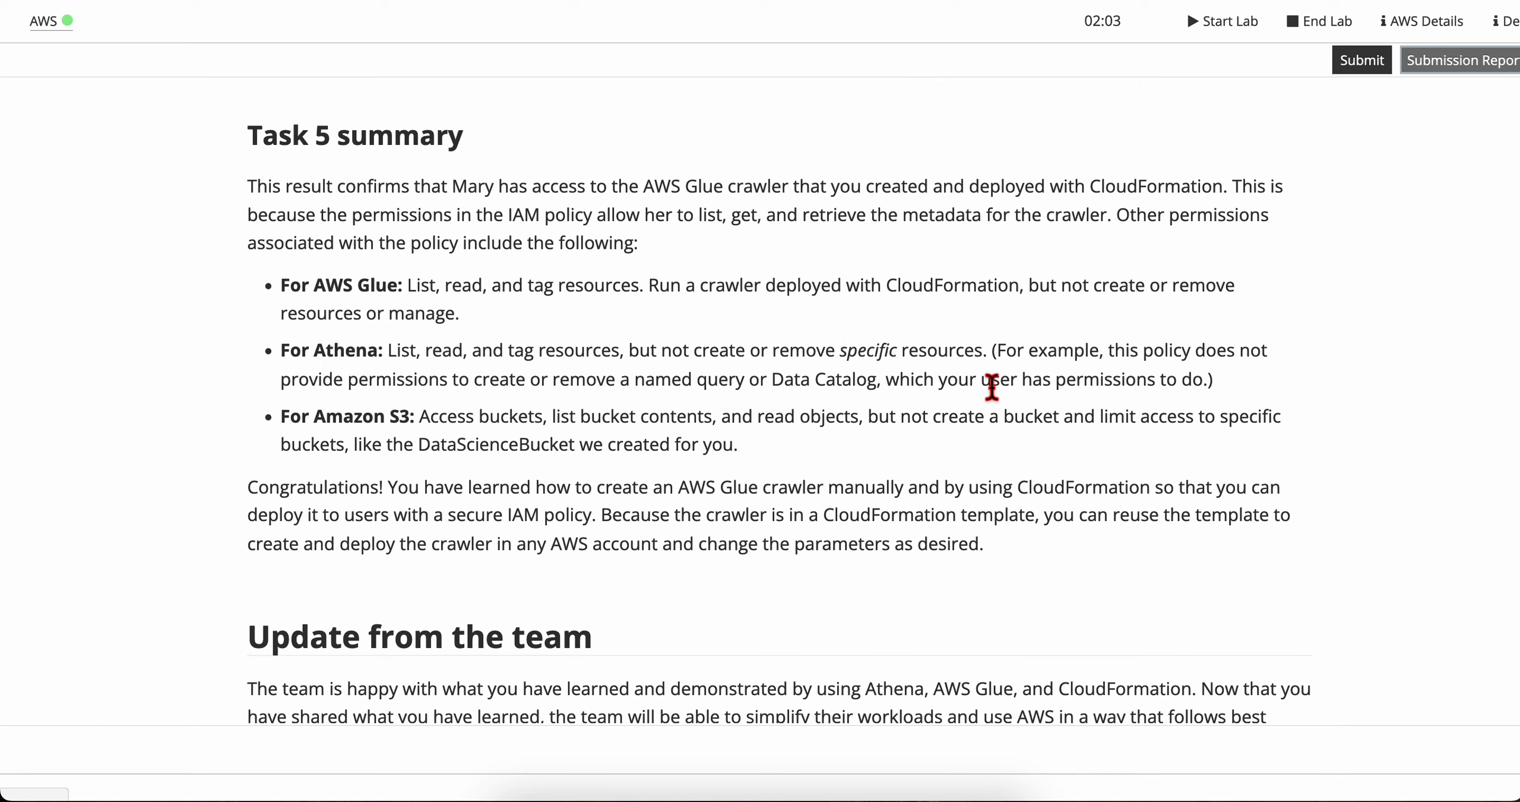
pyautogui.scroll(-1, 386, 415)
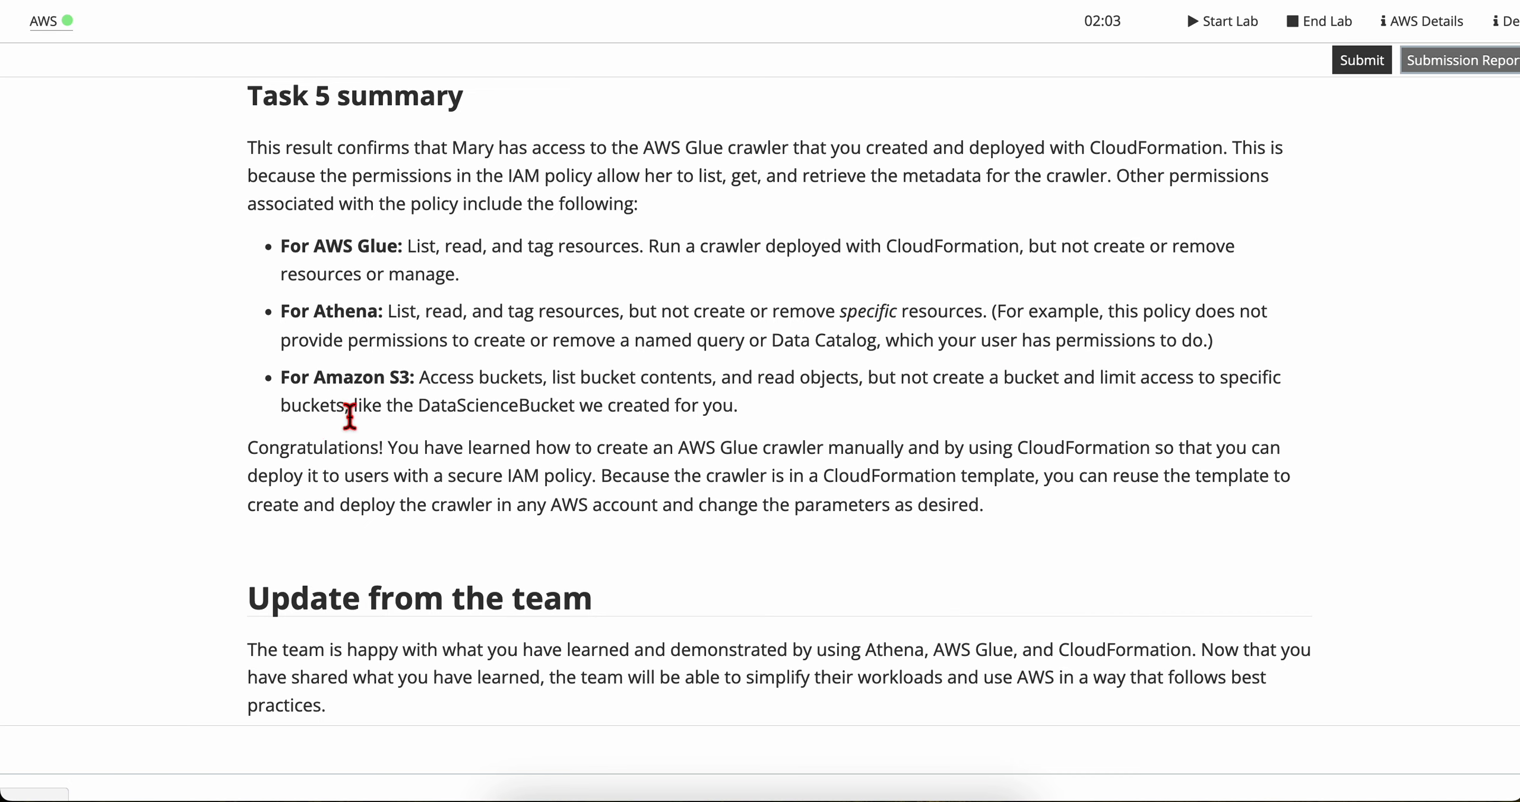
pyautogui.scroll(-1, 349, 416)
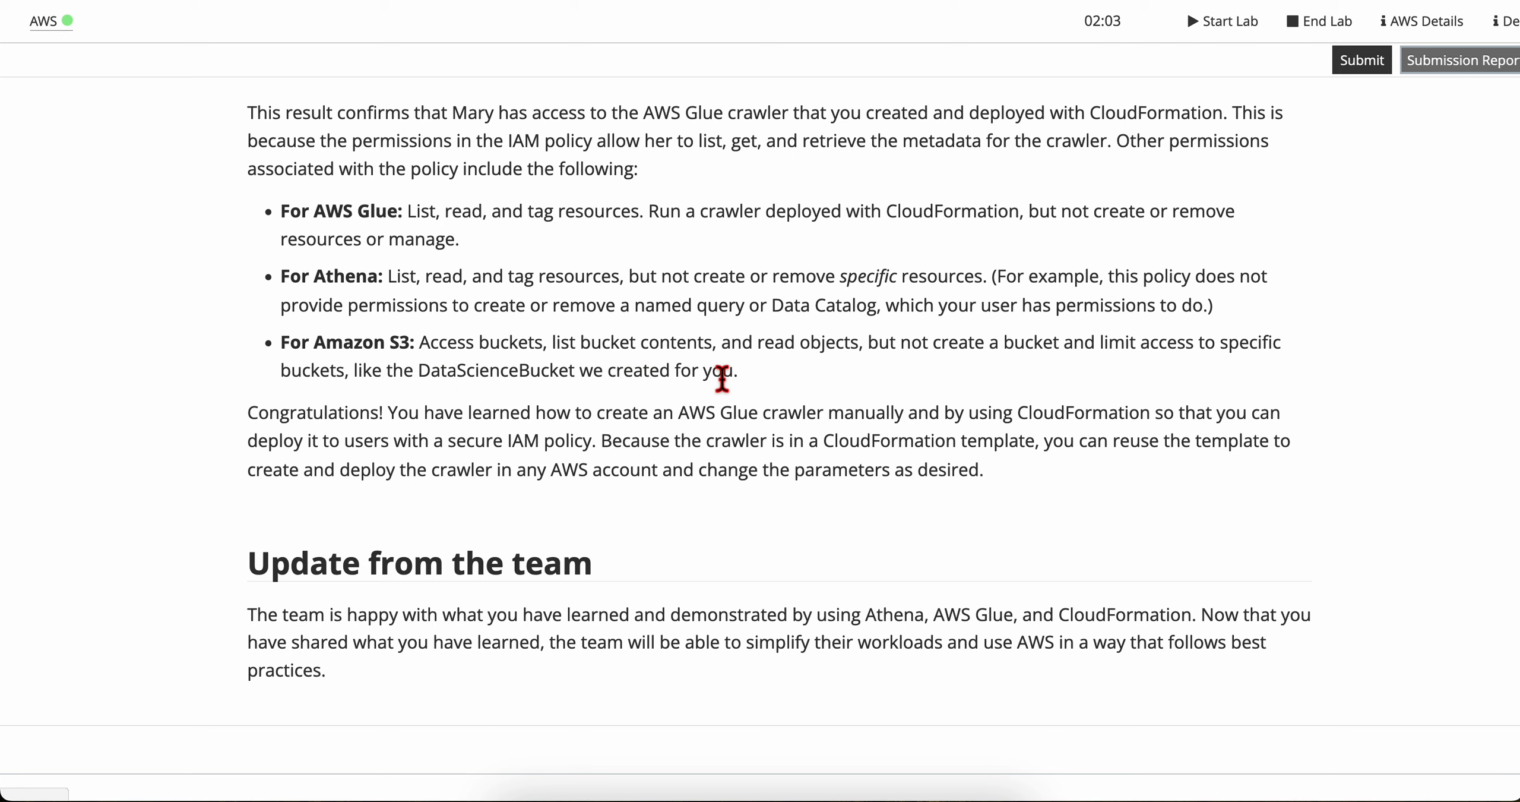
pyautogui.scroll(-1, 356, 416)
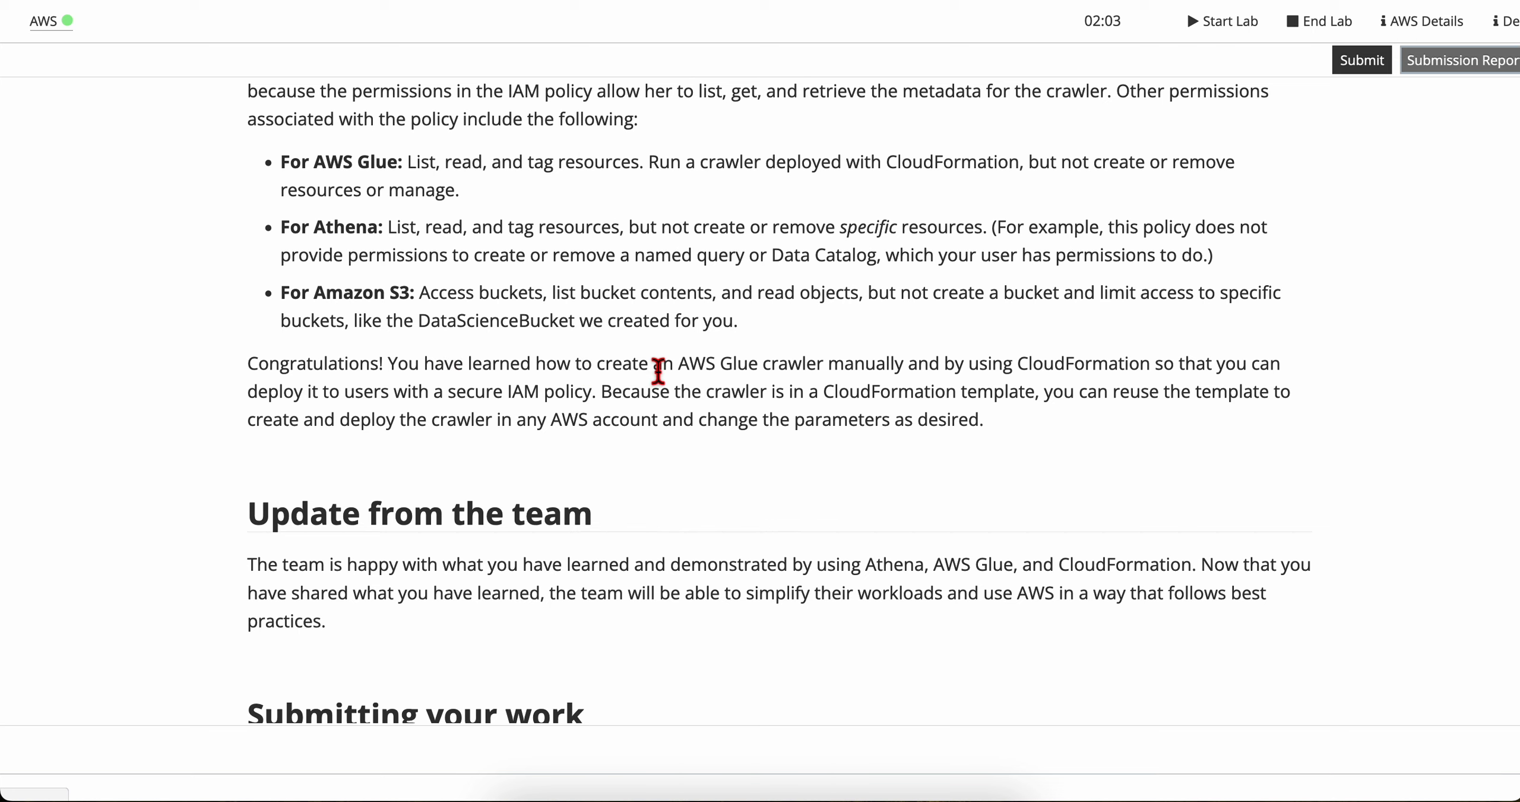
pyautogui.scroll(-1, 837, 365)
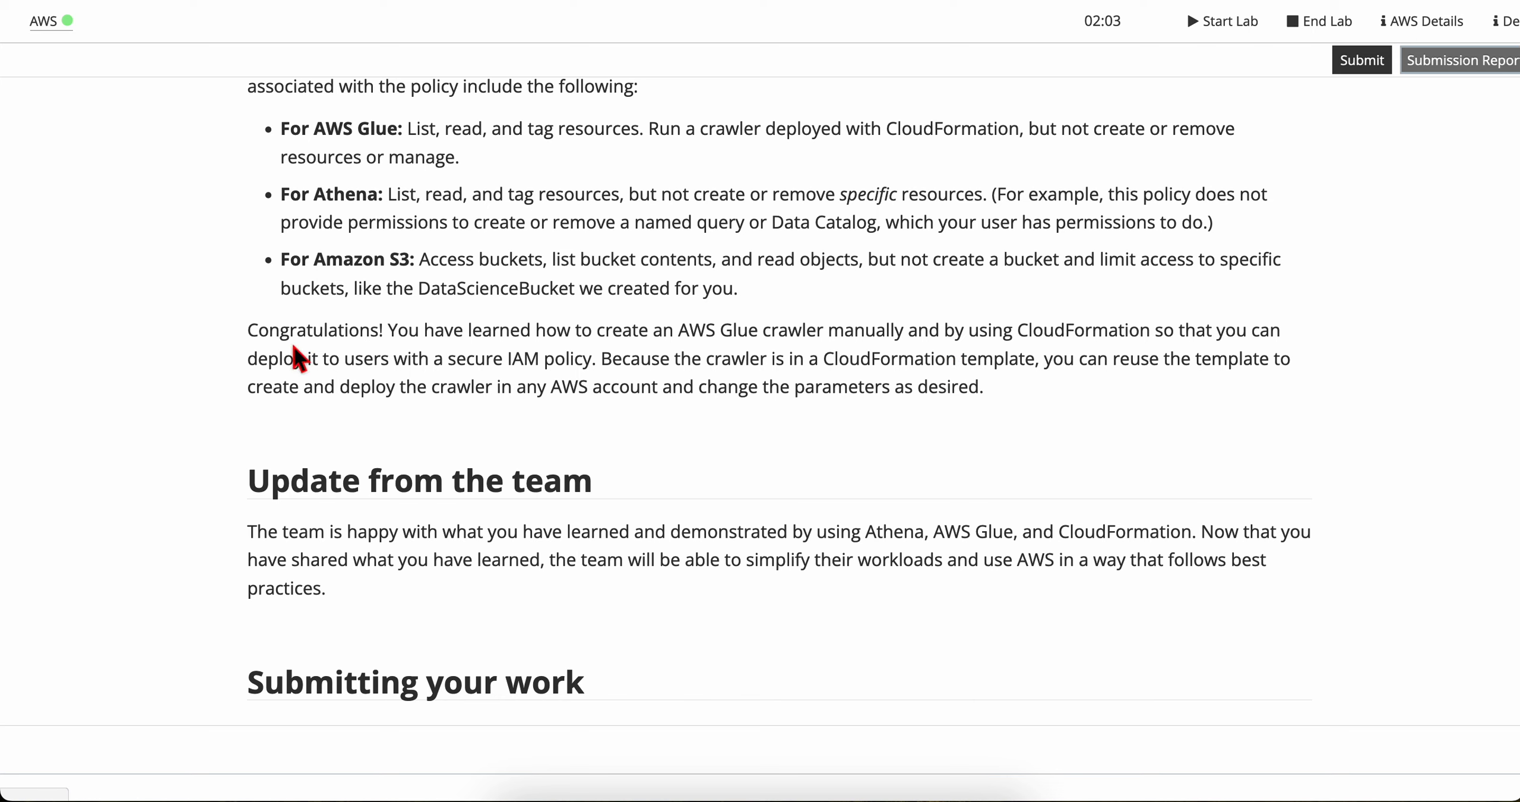
pyautogui.scroll(-1, 369, 359)
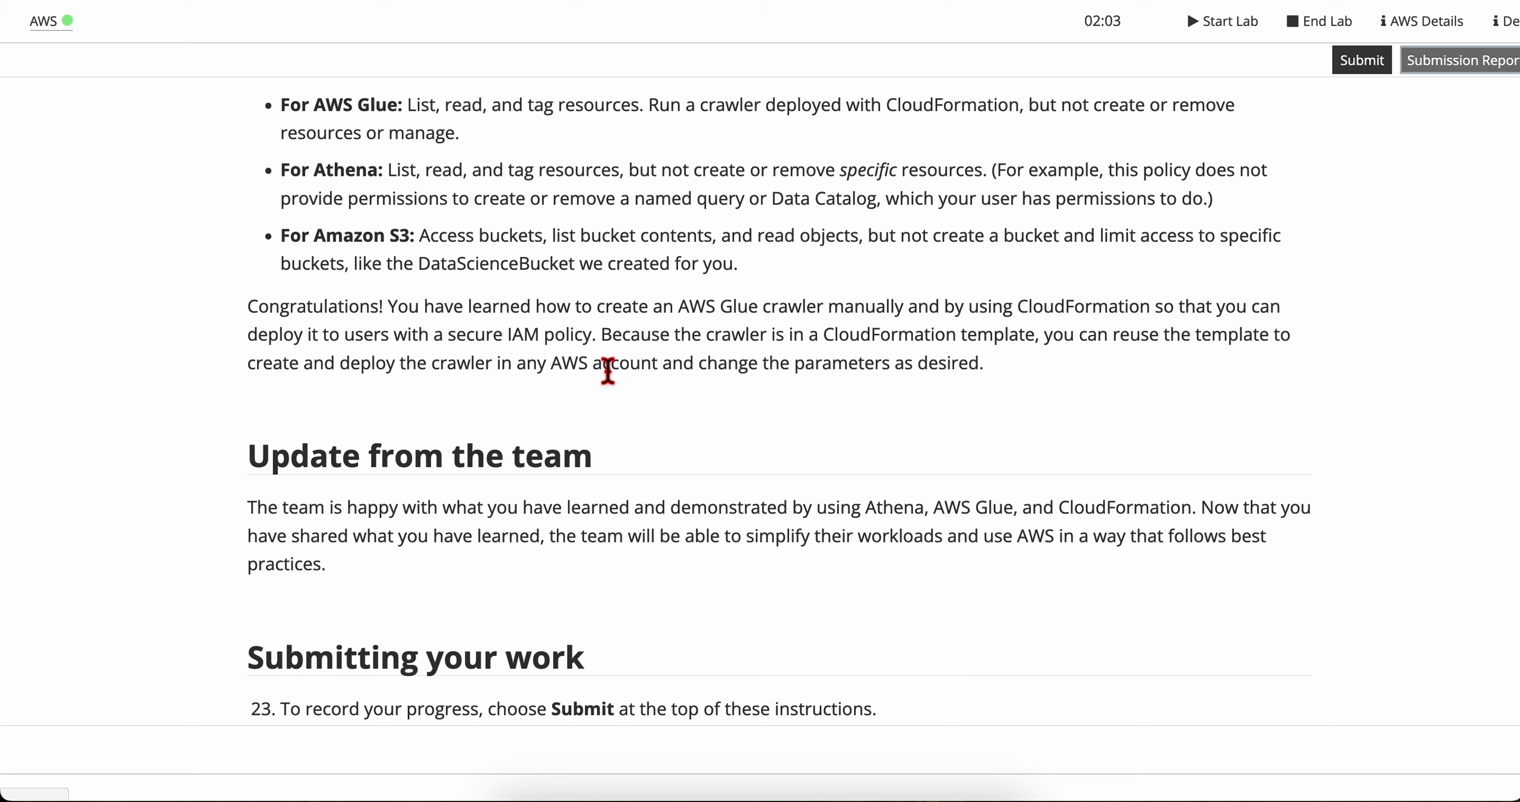
# Step: Read the lab's closing remarks on reusing the CloudFormation template and the Update from the team section
pyautogui.moveTo(727, 363); pyautogui.dragTo(1017, 364)
pyautogui.click(1017, 364)
pyautogui.scroll(-3, 655, 503)
pyautogui.scroll(-1, 512, 508)
pyautogui.moveTo(268, 290); pyautogui.dragTo(594, 312)
pyautogui.click(588, 395)
pyautogui.scroll(1, 389, 404)
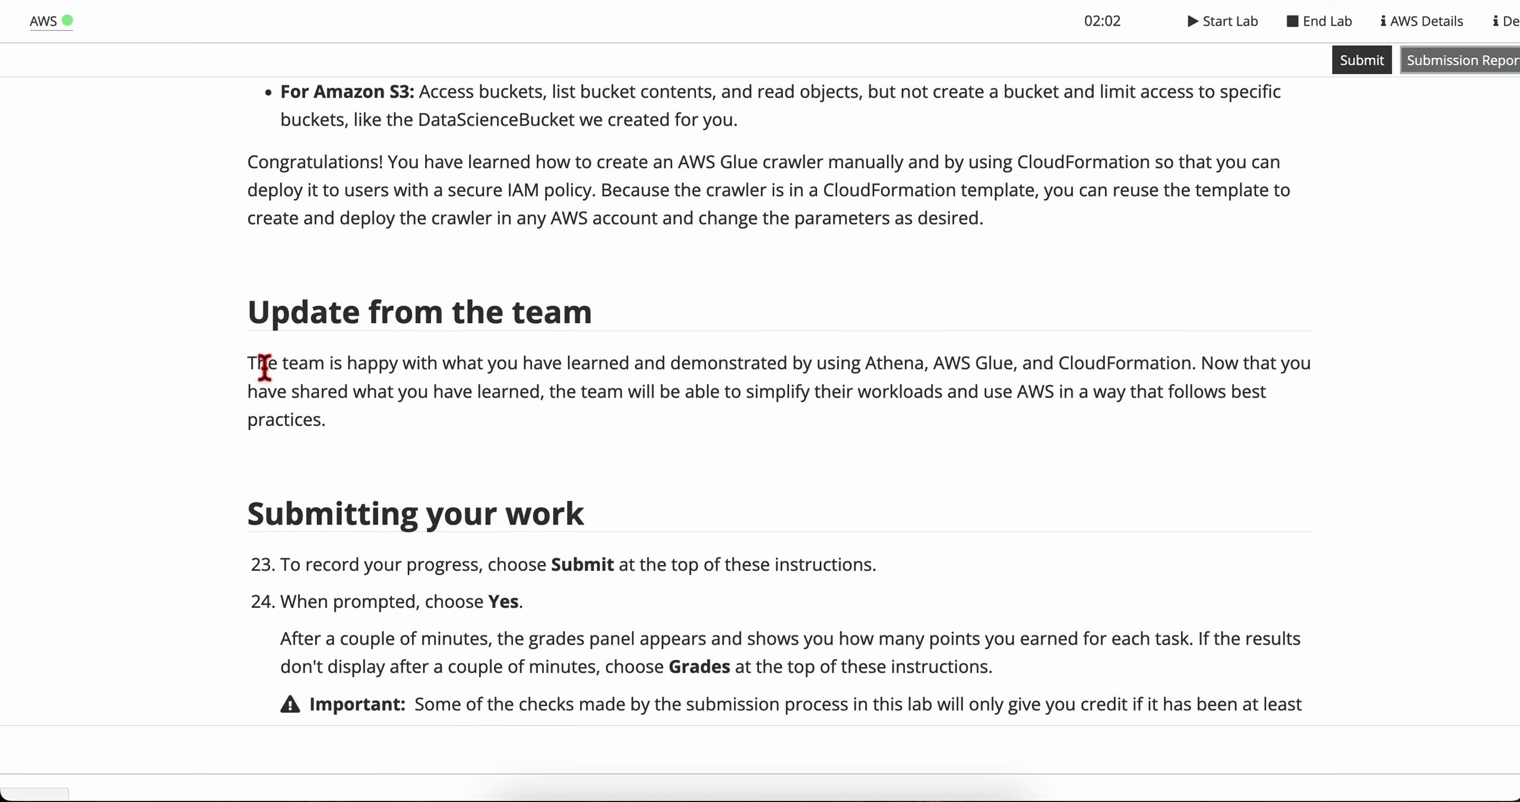